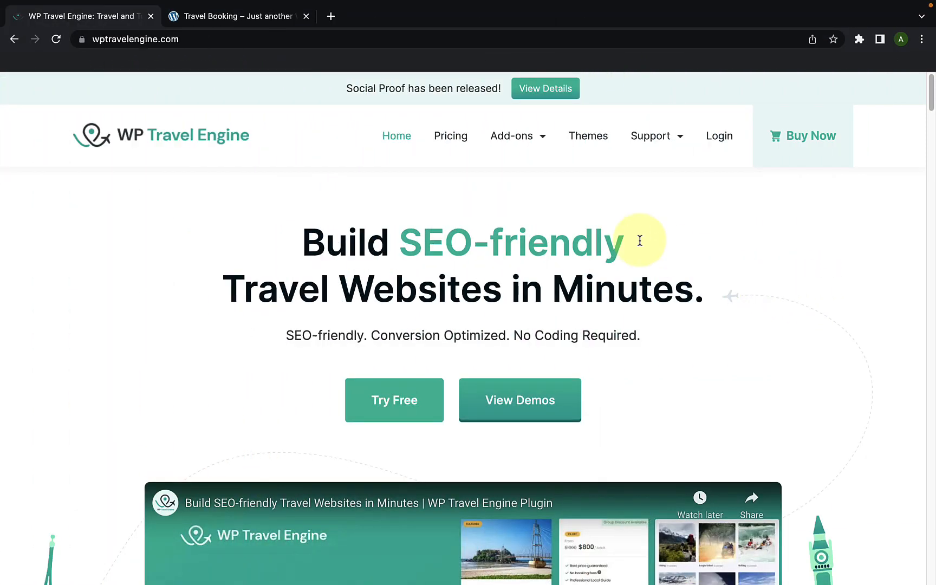
Step: Find the free Travel Booking theme in the WP Travel Engine themes catalogue and open its details page
left_click(194, 40)
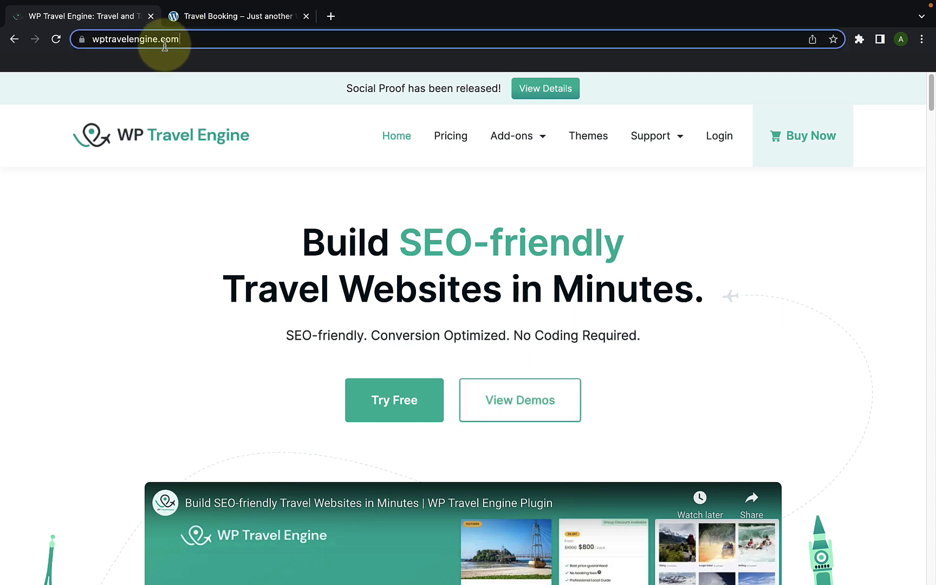
left_click(312, 152)
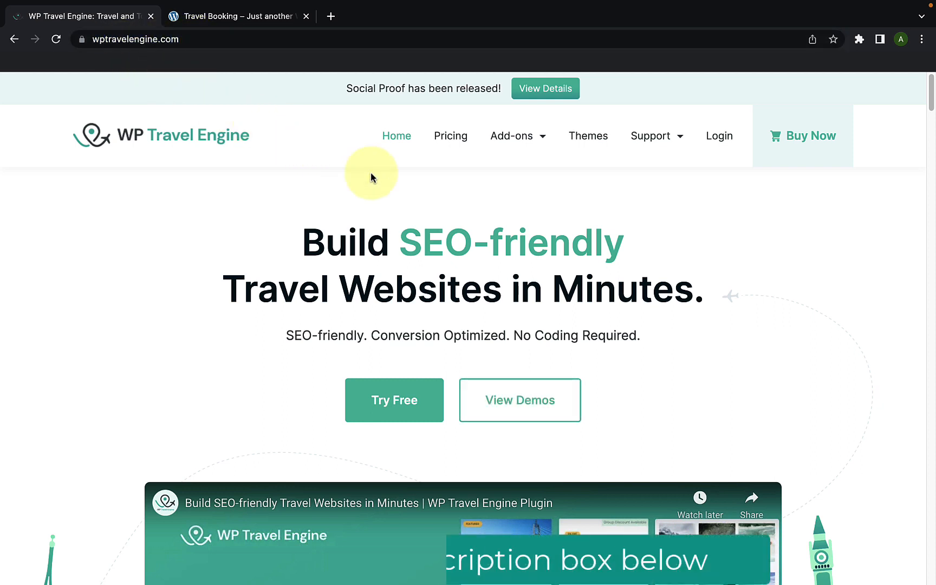
left_click(598, 145)
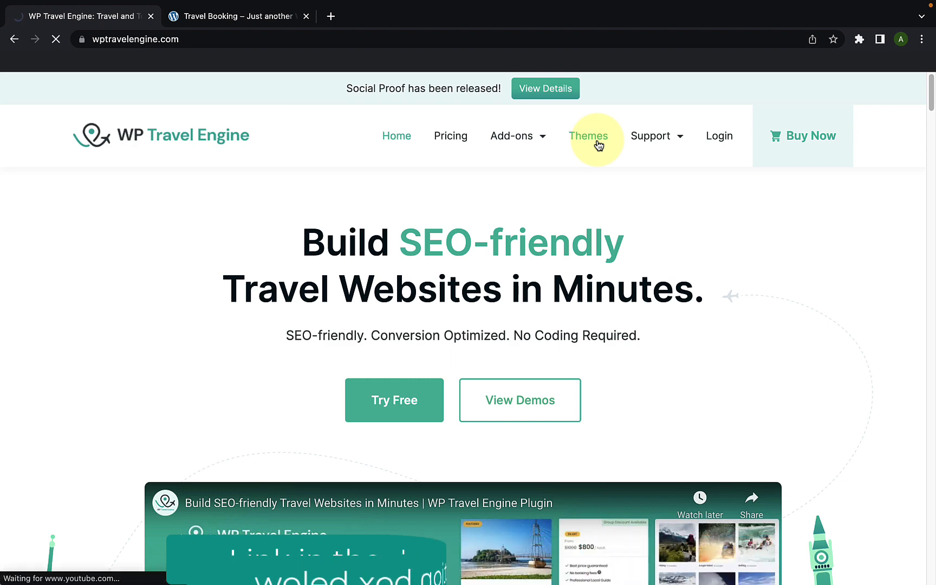
scroll(494, 327, "down", 4)
scroll(493, 331, "down", 4)
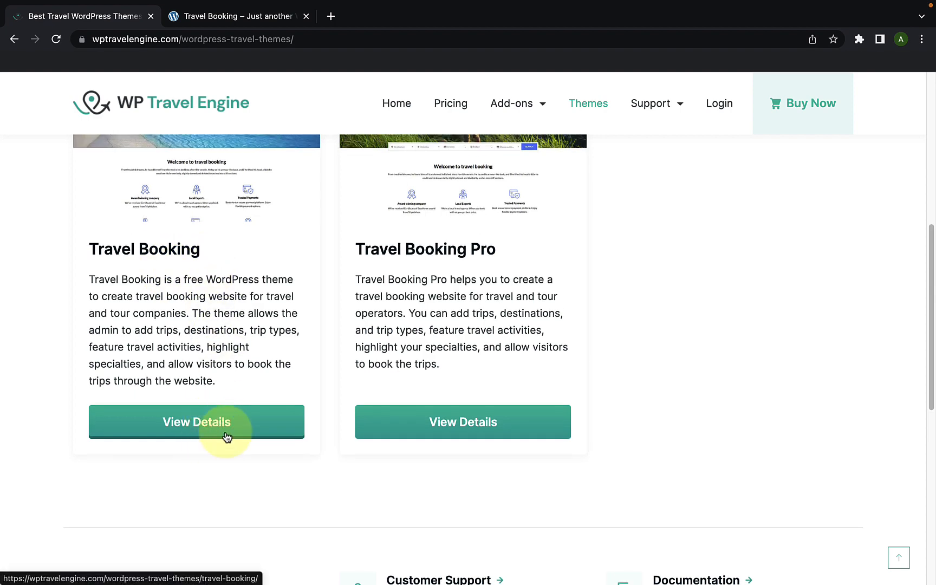
left_click(227, 437)
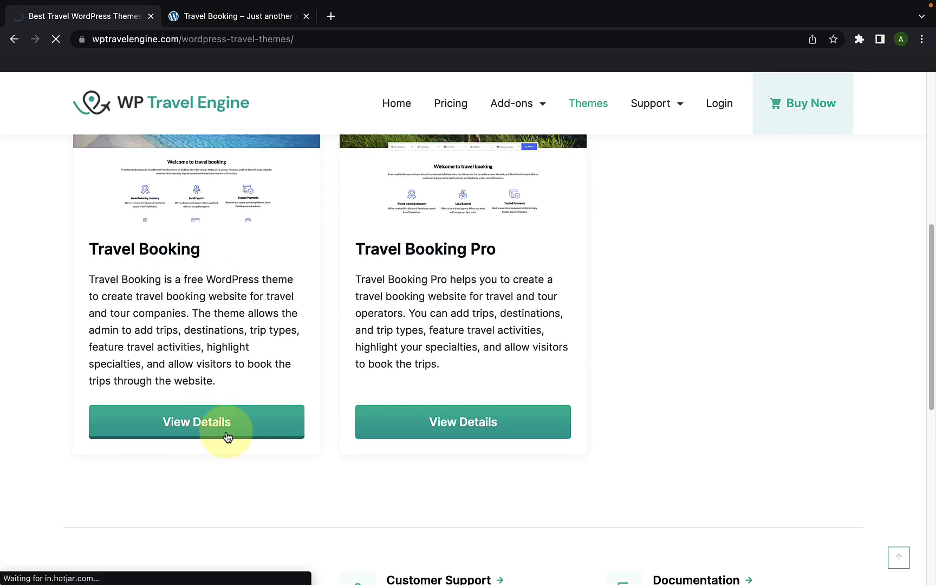
scroll(232, 428, "down", 4)
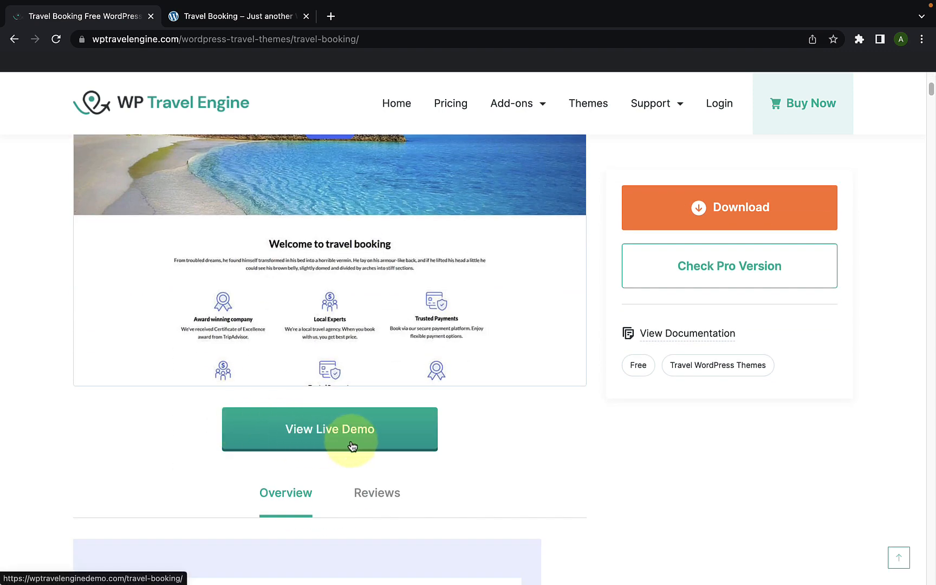
scroll(352, 427, "up", 5)
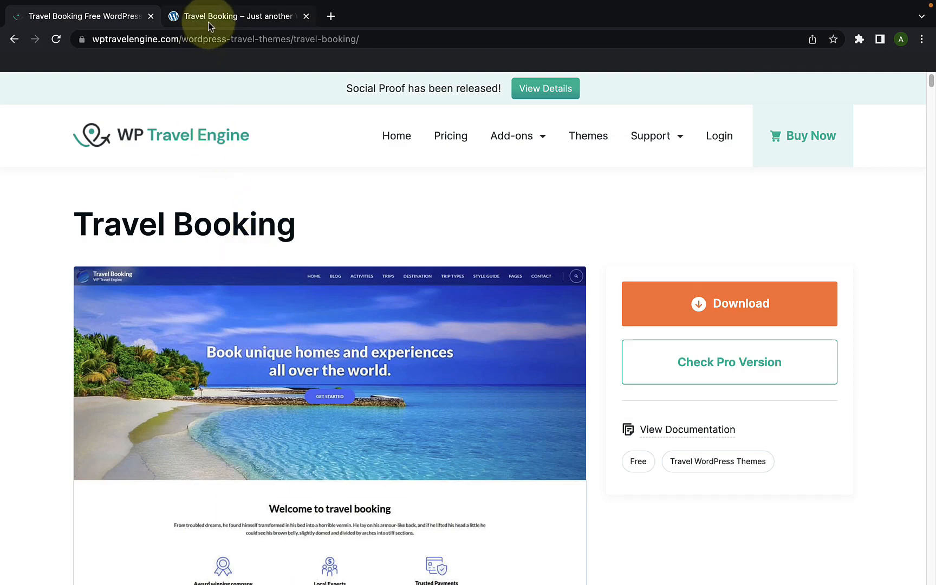
Step: Switch to the Travel Booking live demo and examine its home page from the header and trip search bar through Popular Packages
left_click(207, 22)
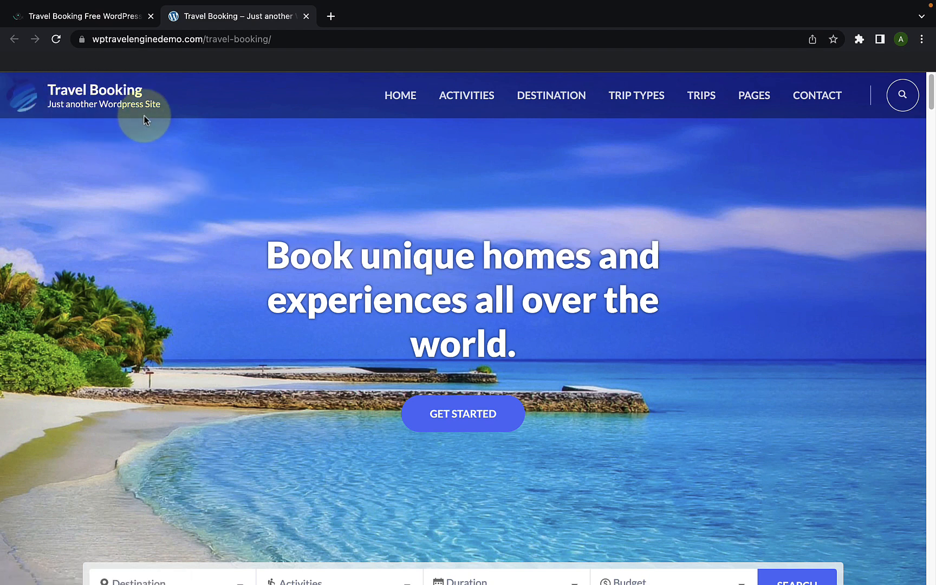
left_click(754, 101)
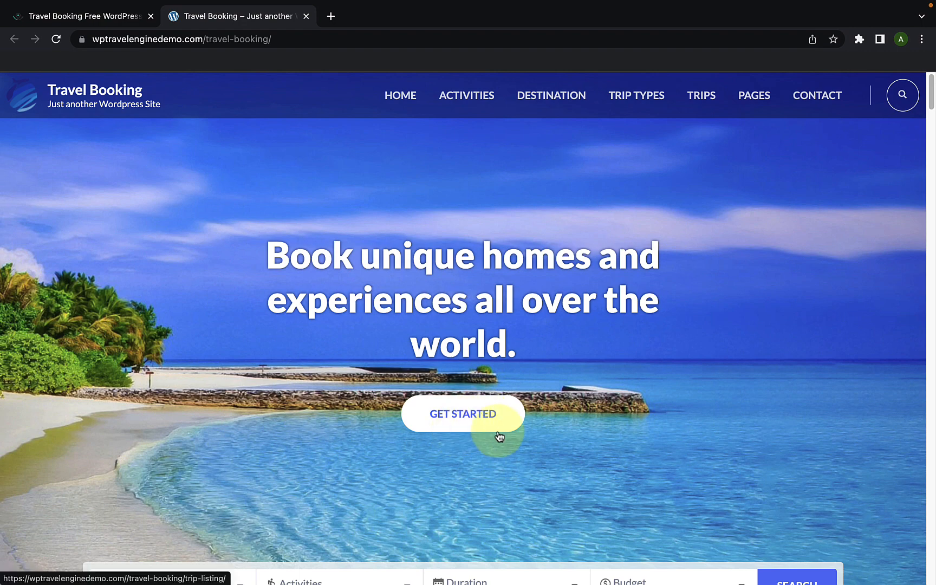
scroll(499, 436, "down", 6)
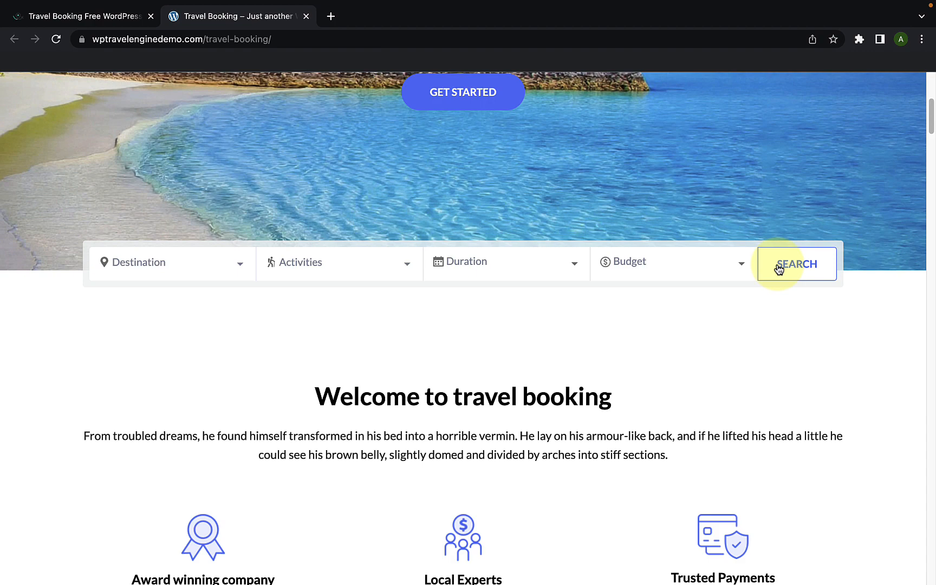
scroll(778, 268, "down", 5)
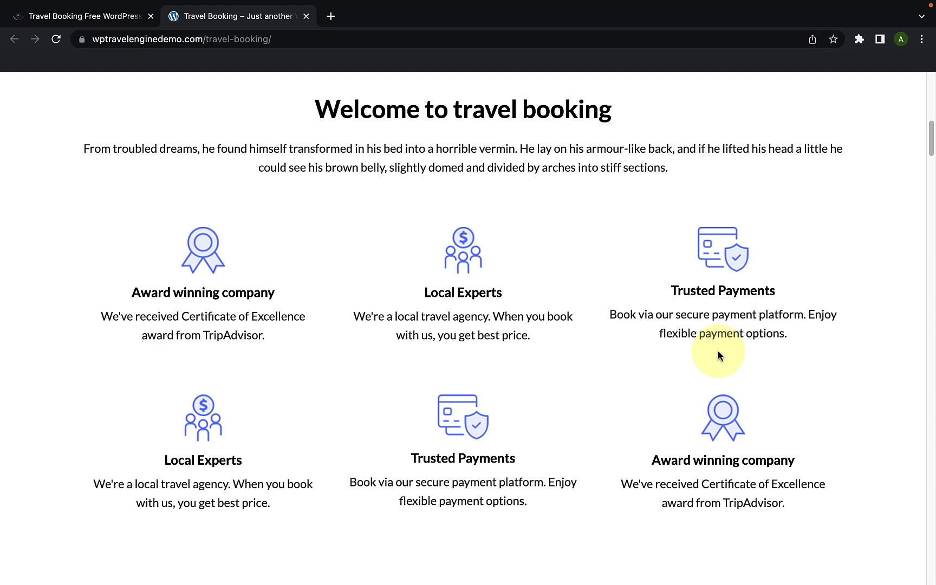
scroll(718, 355, "down", 8)
scroll(718, 355, "down", 4)
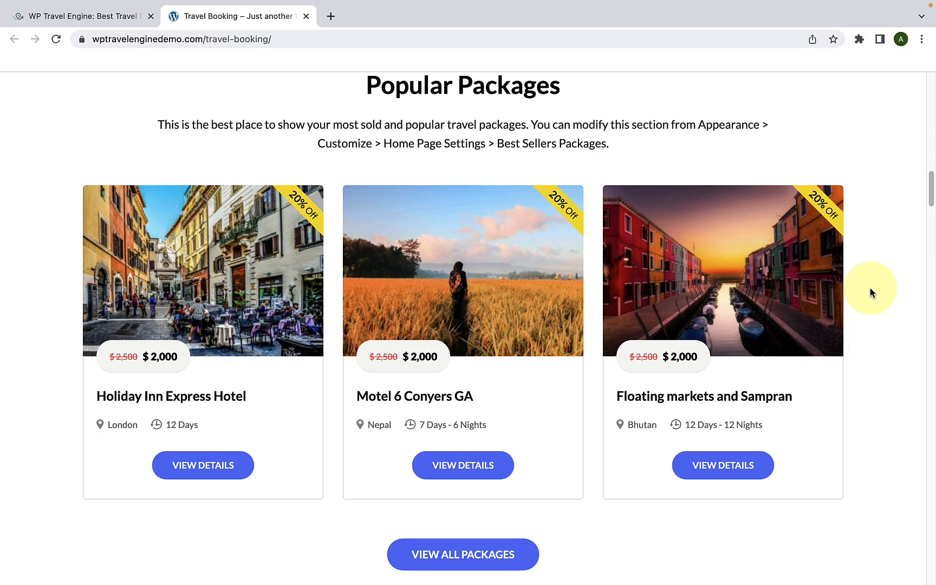
scroll(869, 290, "down", 10)
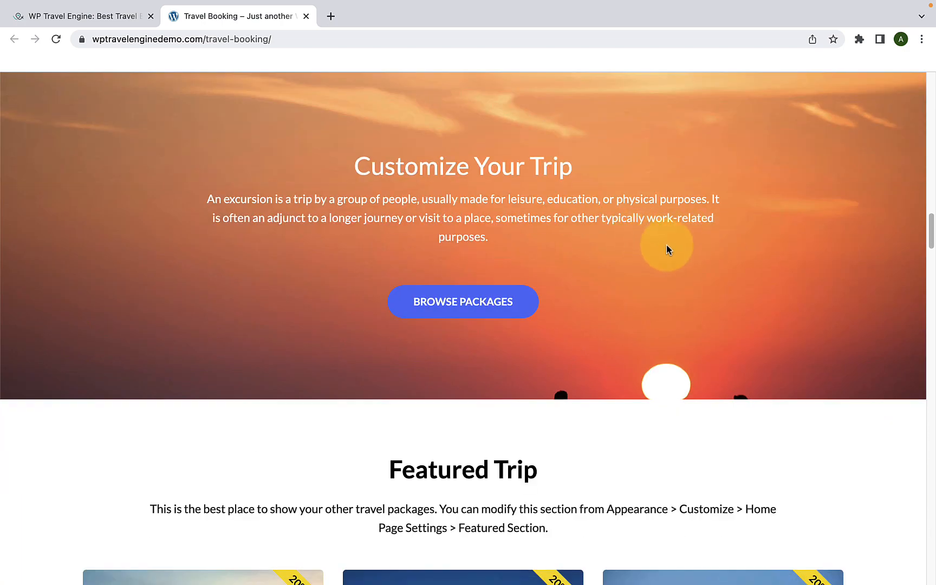
Step: Examine the Customize Your Trip, Featured Trip and Deals and Discounts sections of the demo home page
scroll(666, 249, "up", 2)
scroll(676, 251, "down", 1)
scroll(676, 251, "down", 20)
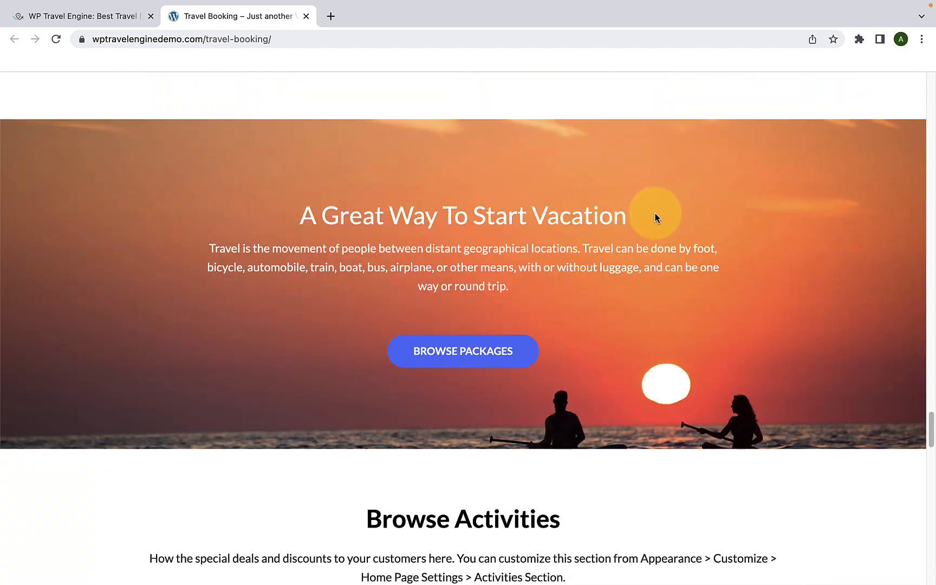
scroll(654, 215, "up", 20)
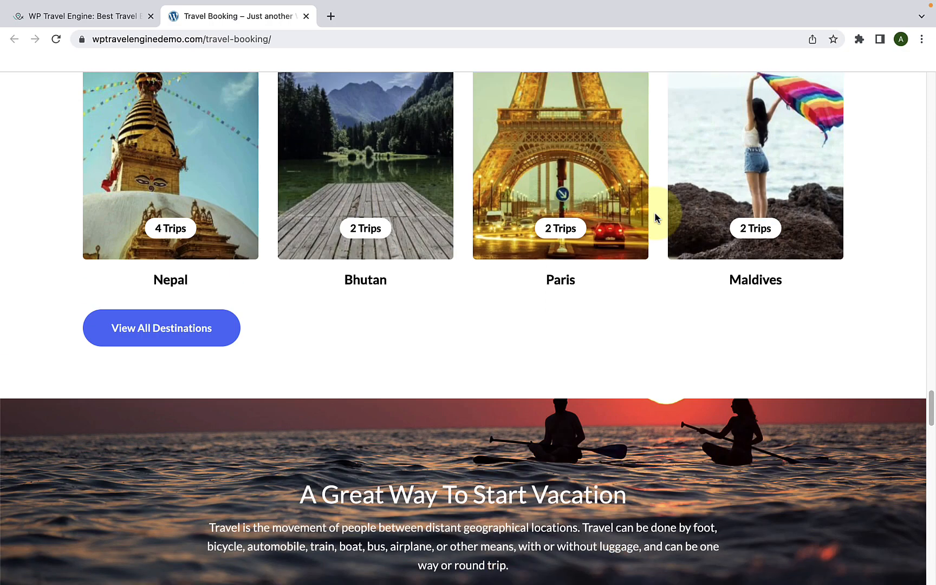
scroll(655, 217, "up", 7)
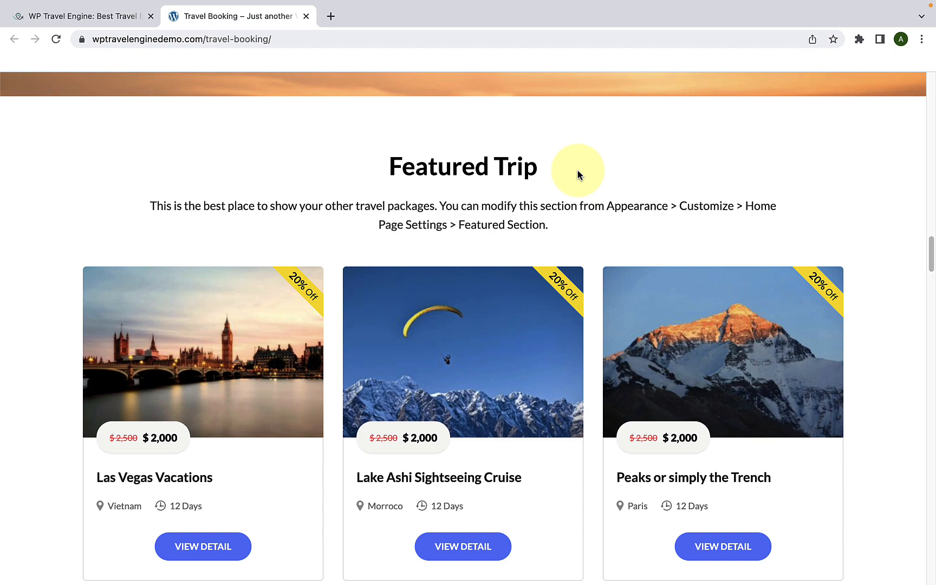
scroll(628, 310, "down", 12)
scroll(633, 310, "down", 9)
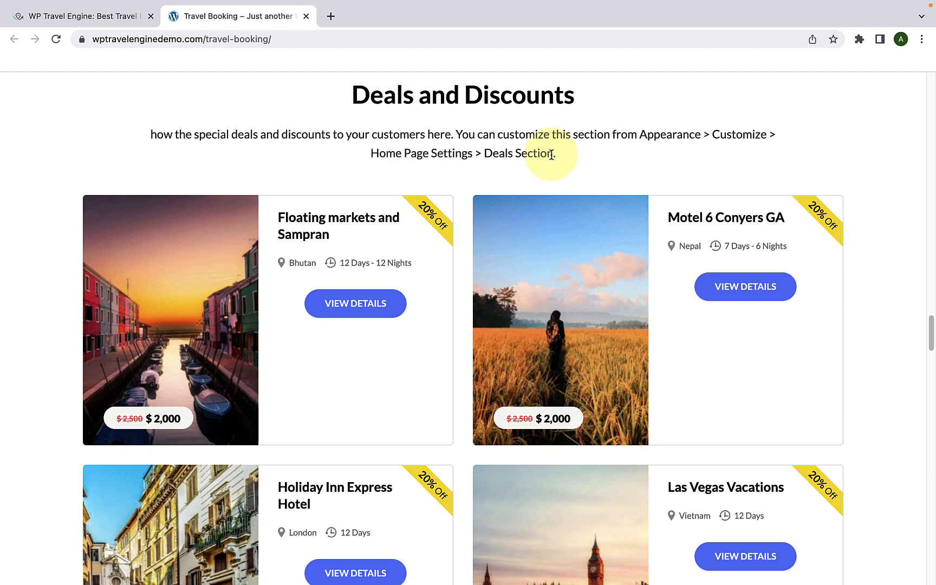
Step: Examine the Popular Destinations and Browse Activities sections of the demo home page
scroll(550, 154, "down", 15)
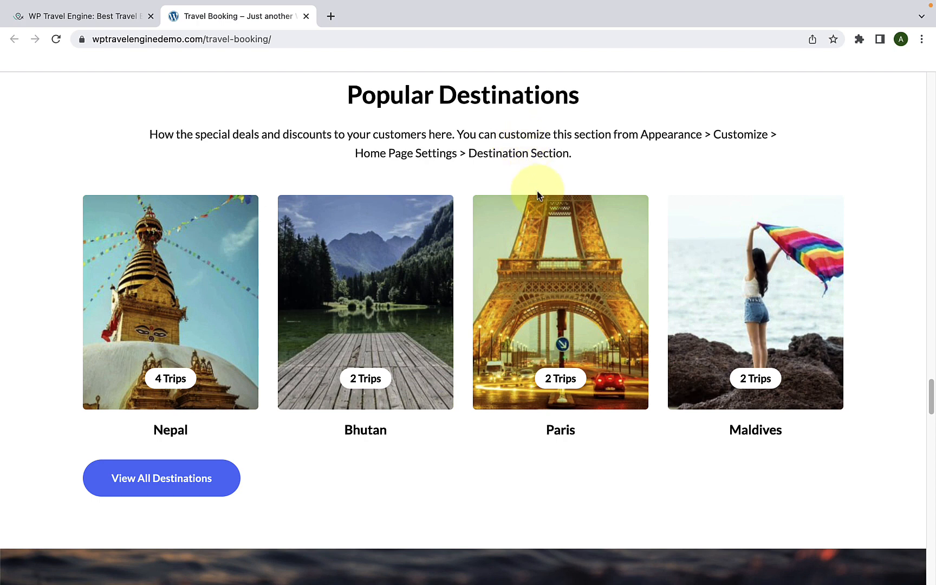
scroll(541, 199, "down", 2)
scroll(541, 200, "down", 3)
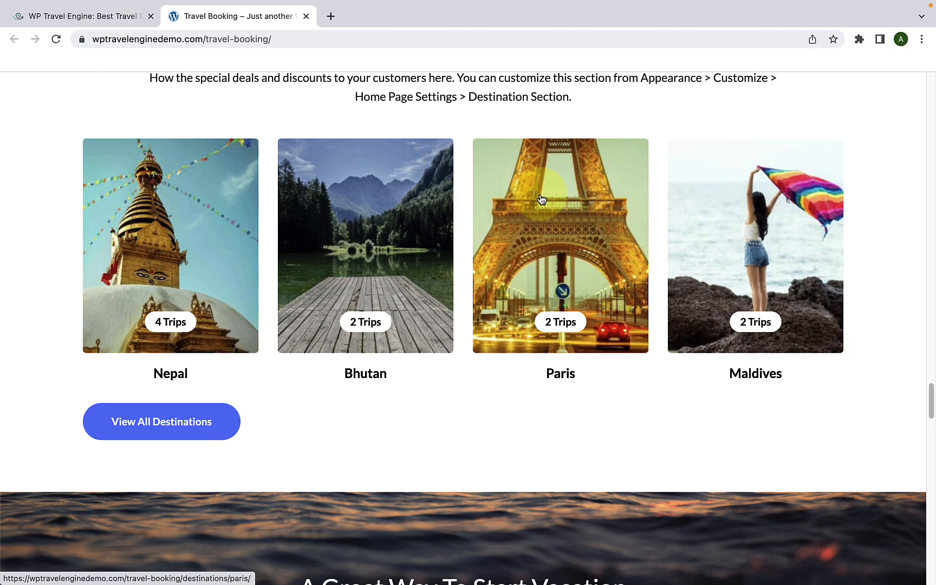
scroll(541, 200, "down", 15)
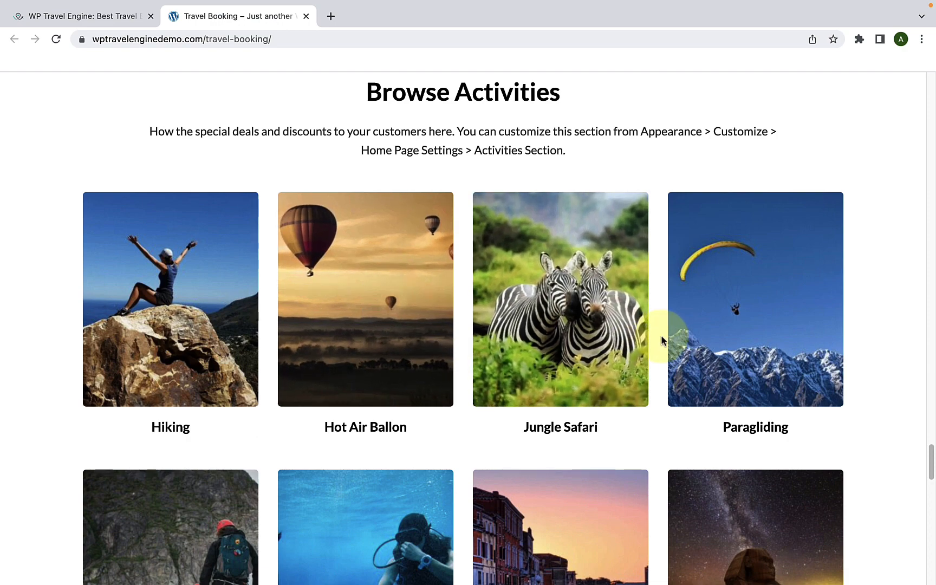
scroll(661, 336, "up", 4)
Step: Look over the Latest Articles section and the footer of the demo home page
scroll(661, 336, "down", 20)
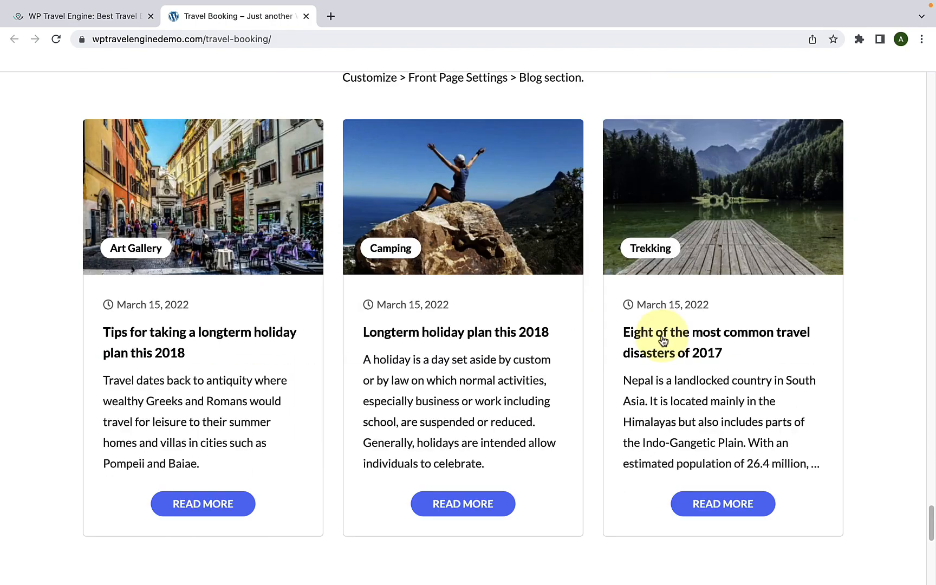
scroll(661, 336, "up", 3)
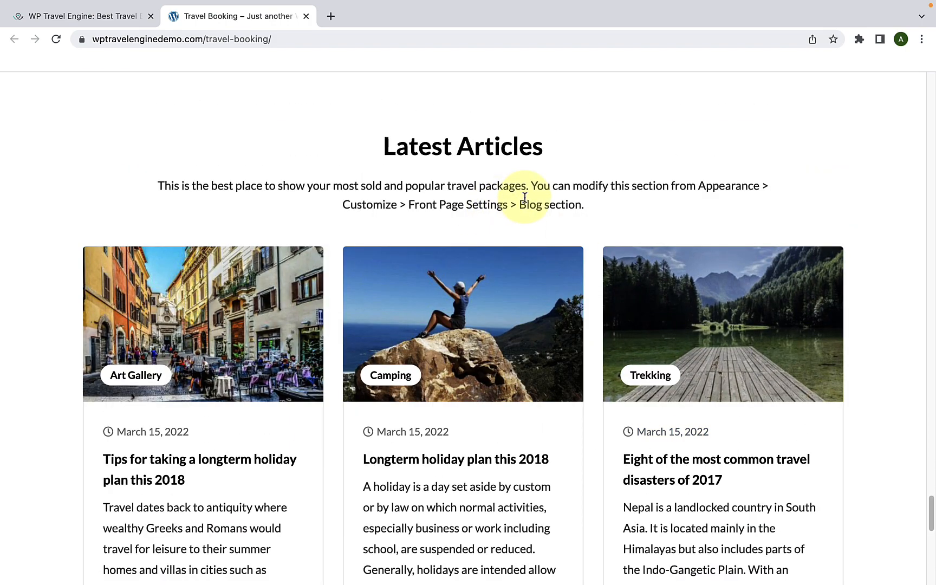
scroll(633, 314, "down", 2)
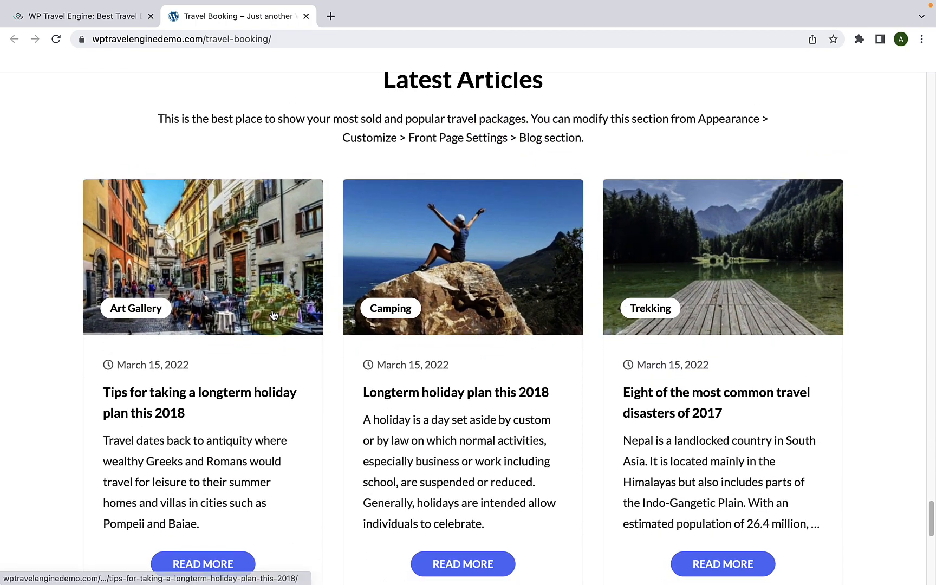
scroll(272, 314, "down", 12)
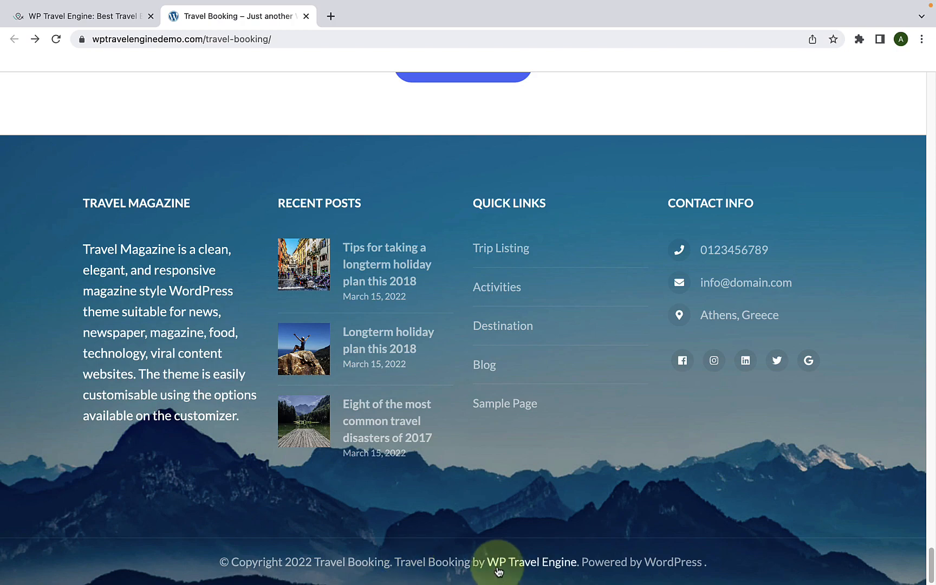
Step: Open the demo site's Trips page and look through the listed trips
scroll(812, 407, "up", 20)
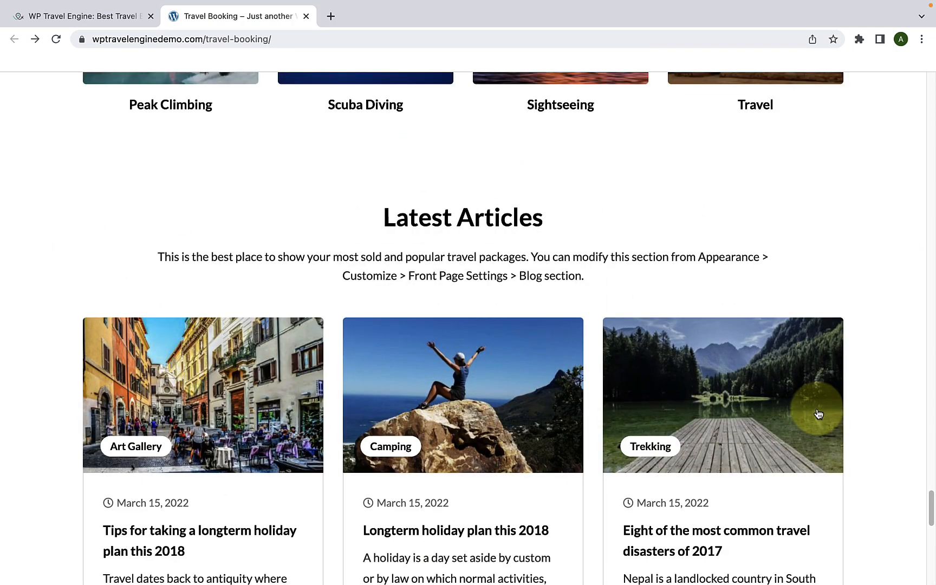
scroll(816, 408, "up", 15)
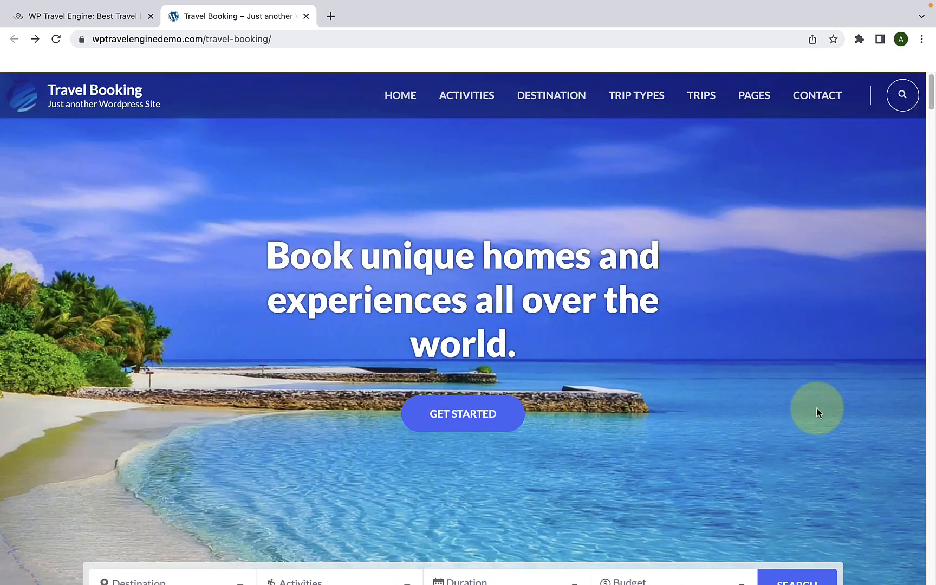
left_click(701, 98)
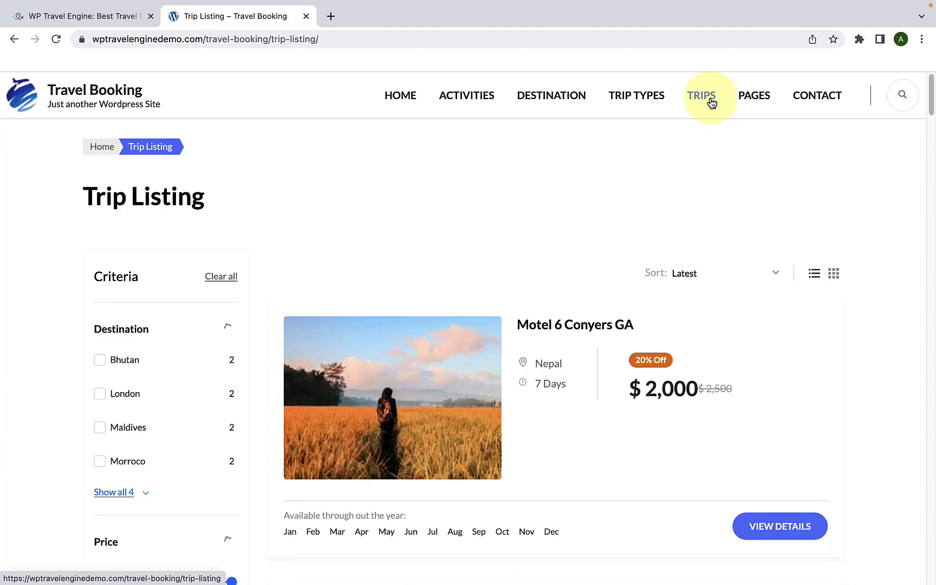
scroll(647, 208, "down", 2)
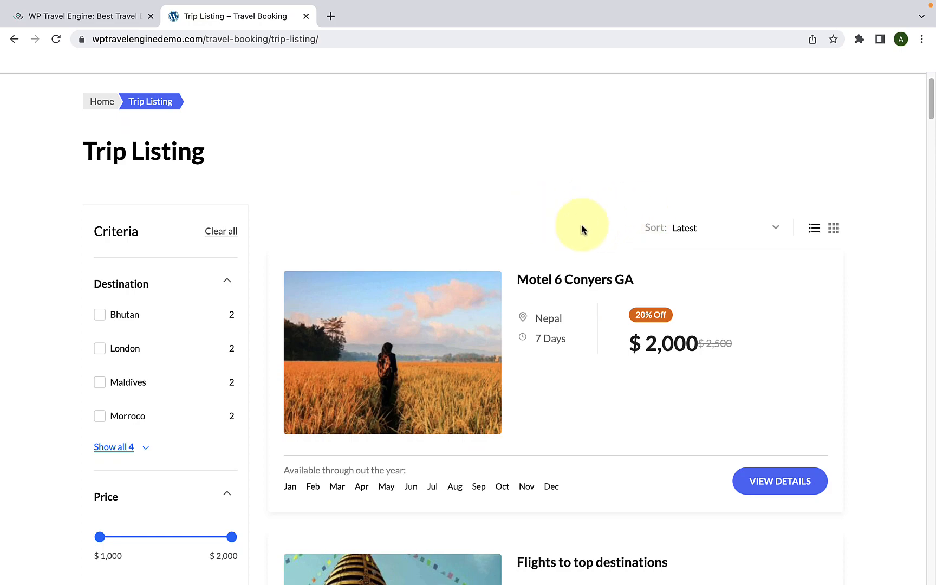
scroll(579, 238, "down", 3)
scroll(579, 285, "down", 20)
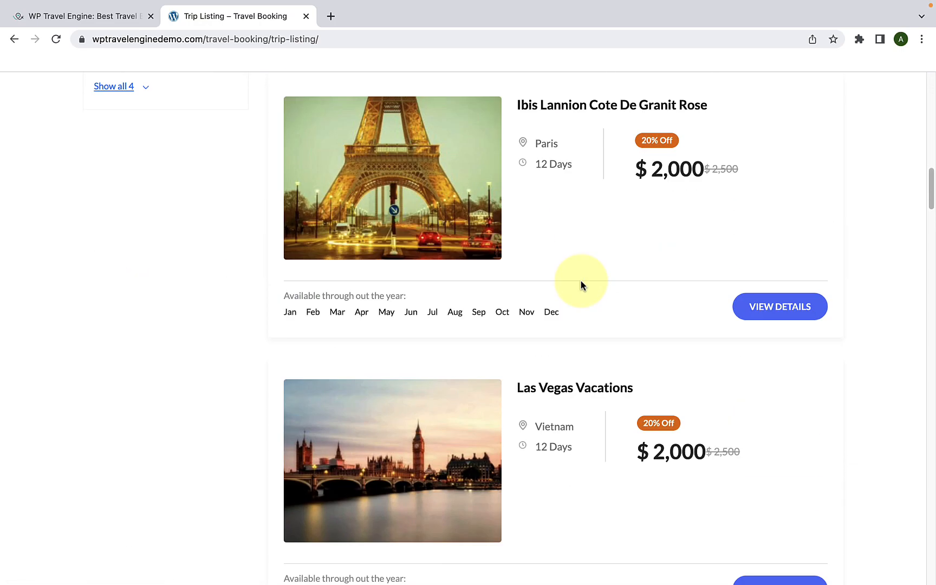
Step: Examine the Destination, Price, Duration, Activities and Trip Types filters in the trip listing's Criteria section
scroll(581, 285, "up", 20)
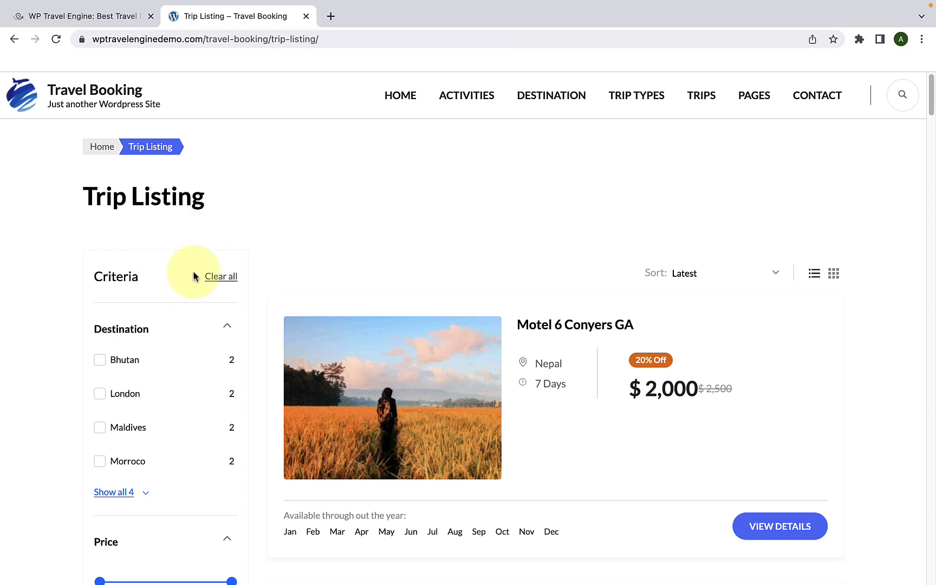
scroll(194, 273, "down", 6)
scroll(194, 296, "down", 6)
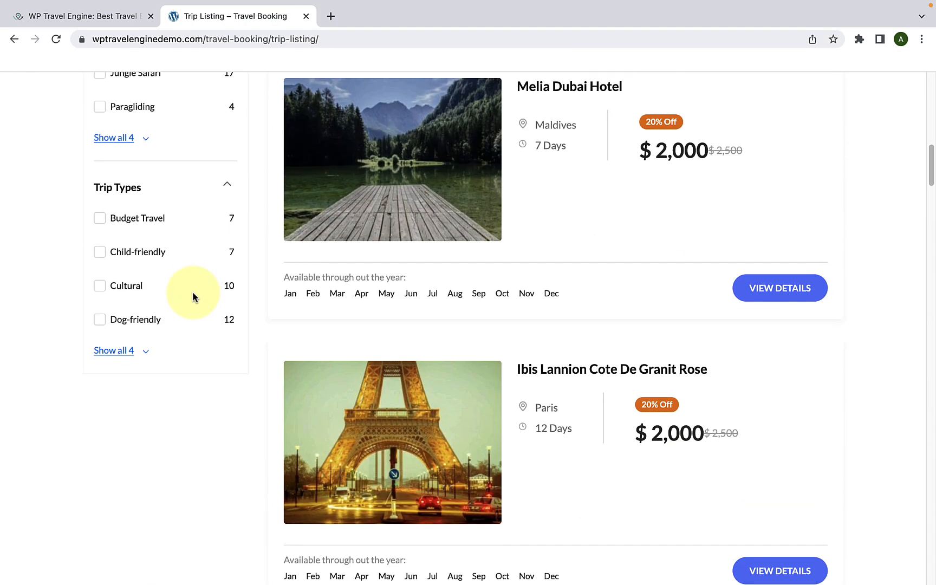
scroll(193, 295, "up", 8)
scroll(194, 294, "up", 8)
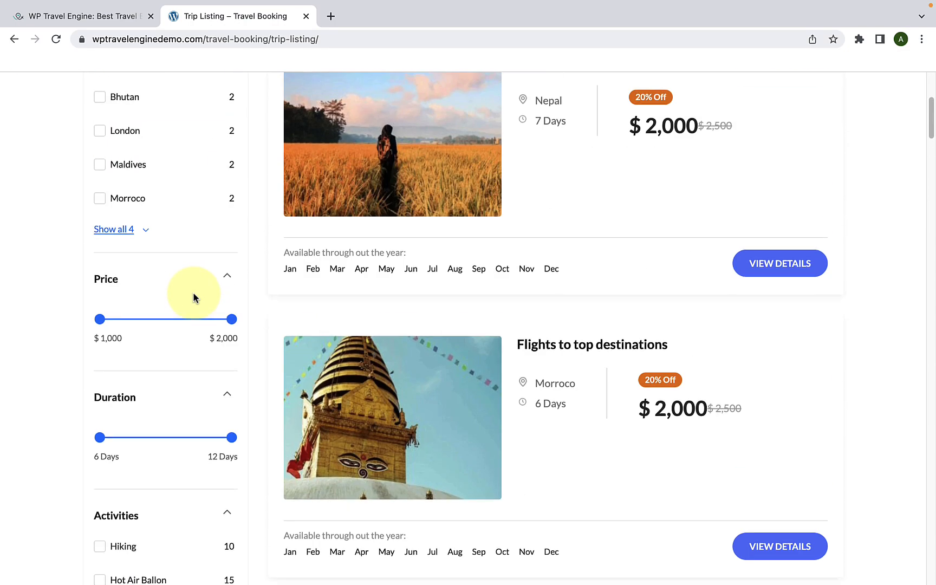
scroll(194, 295, "down", 2)
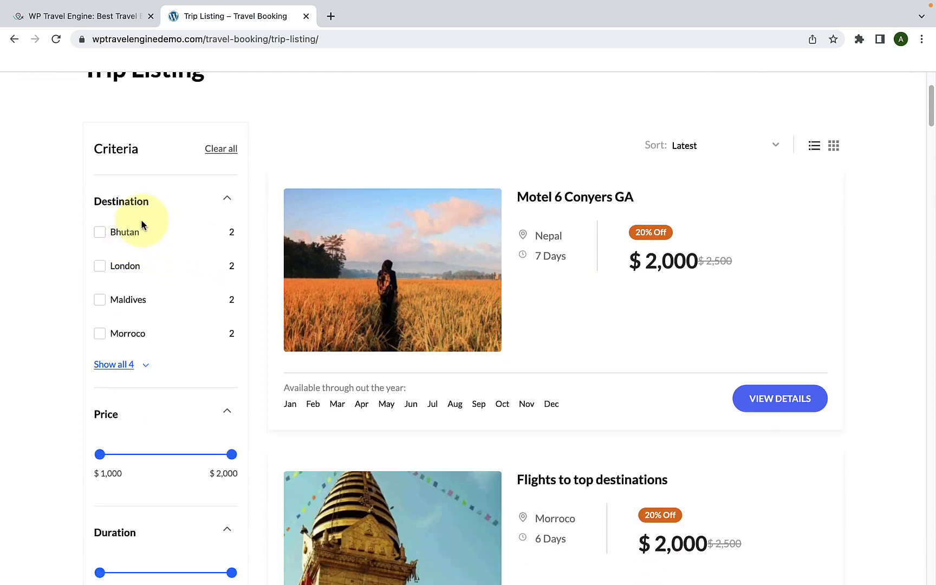
scroll(157, 249, "down", 4)
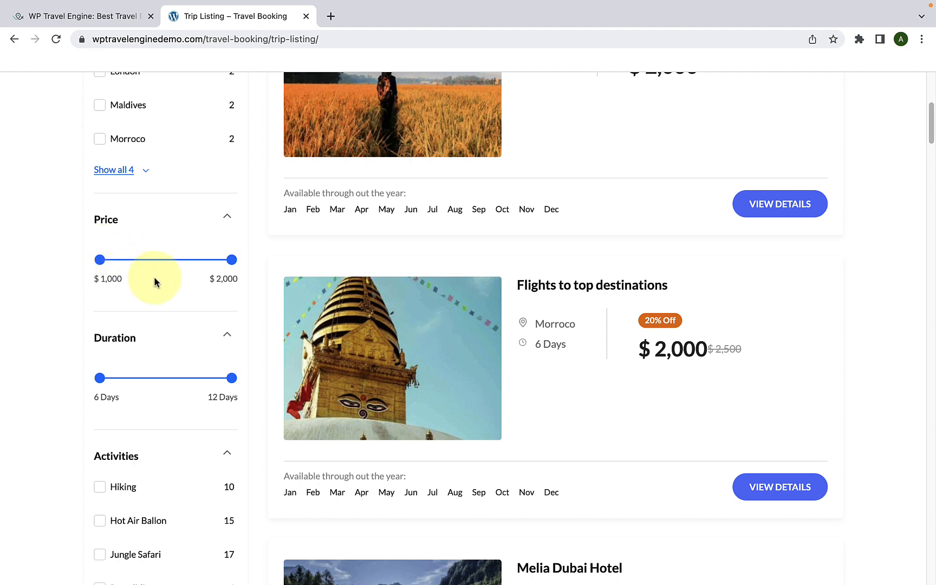
scroll(154, 276, "down", 2)
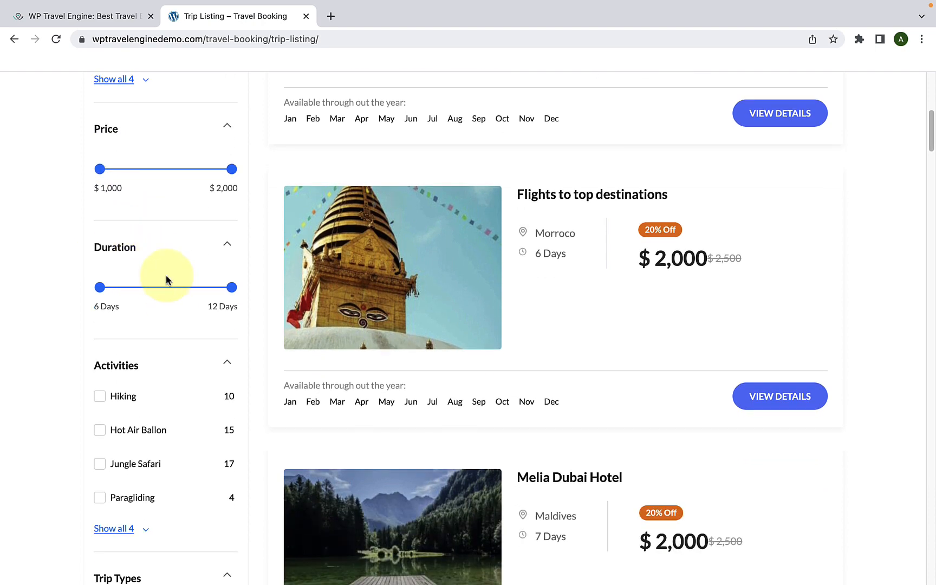
scroll(163, 260, "down", 5)
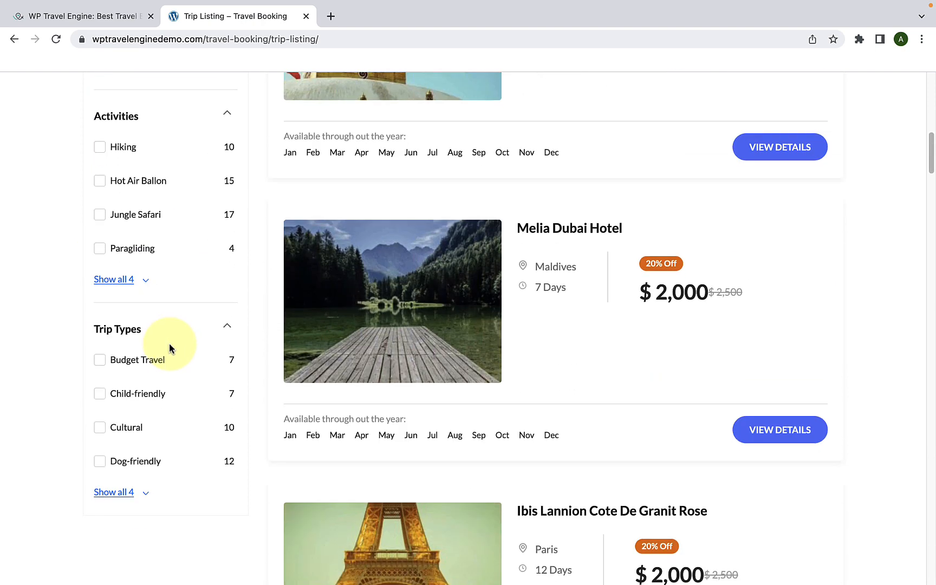
scroll(169, 344, "down", 1)
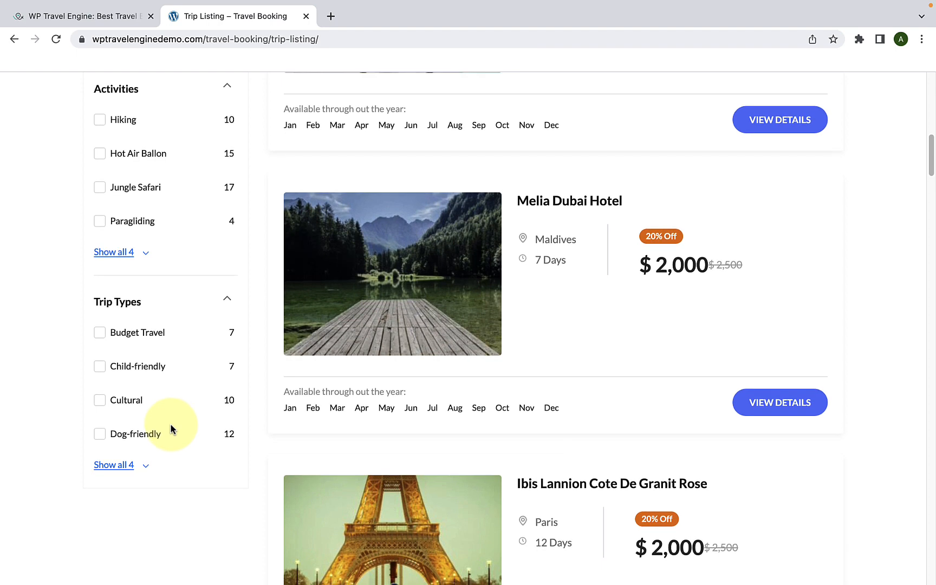
scroll(171, 424, "down", 2)
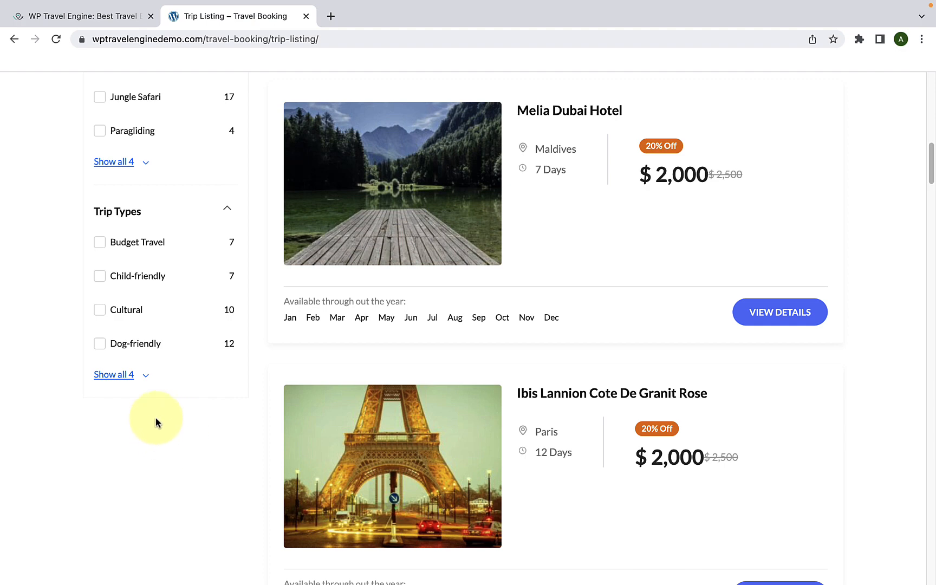
Step: Open the details page of the Motel 6 Conyers GA trip from the trip listing
scroll(156, 417, "up", 15)
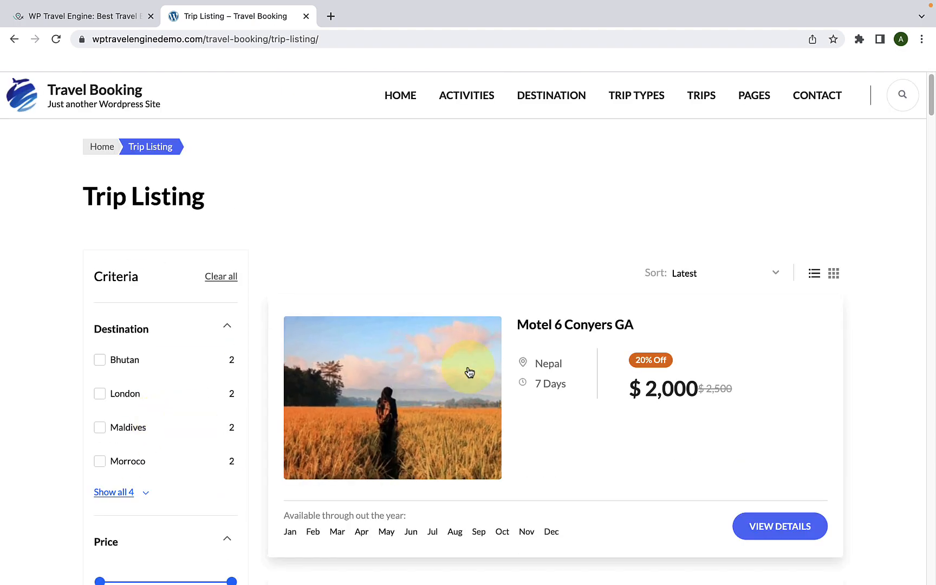
scroll(534, 316, "down", 1)
left_click(544, 309)
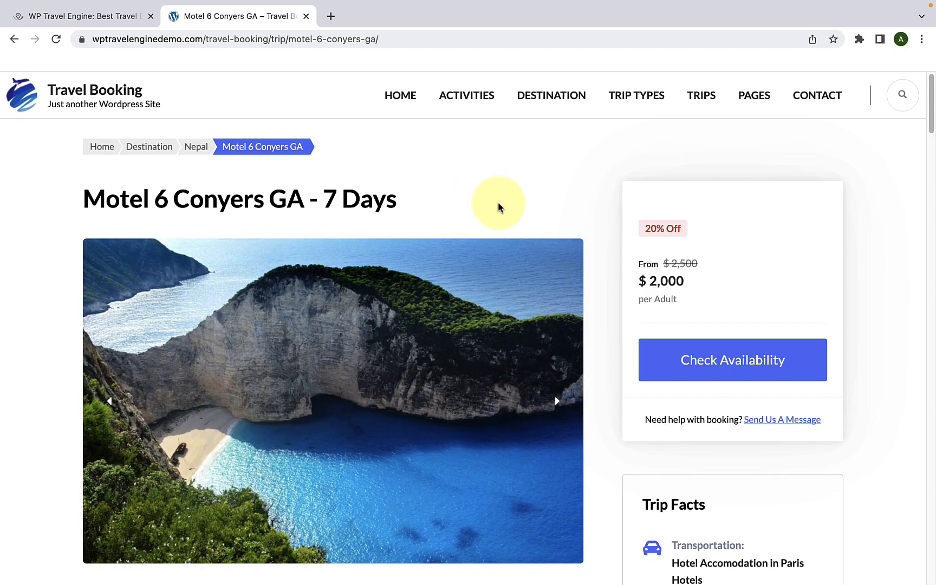
Step: Look over the title, photo gallery and Trip Facts section of the Motel 6 Conyers GA trip page
scroll(509, 224, "down", 15)
scroll(511, 244, "up", 8)
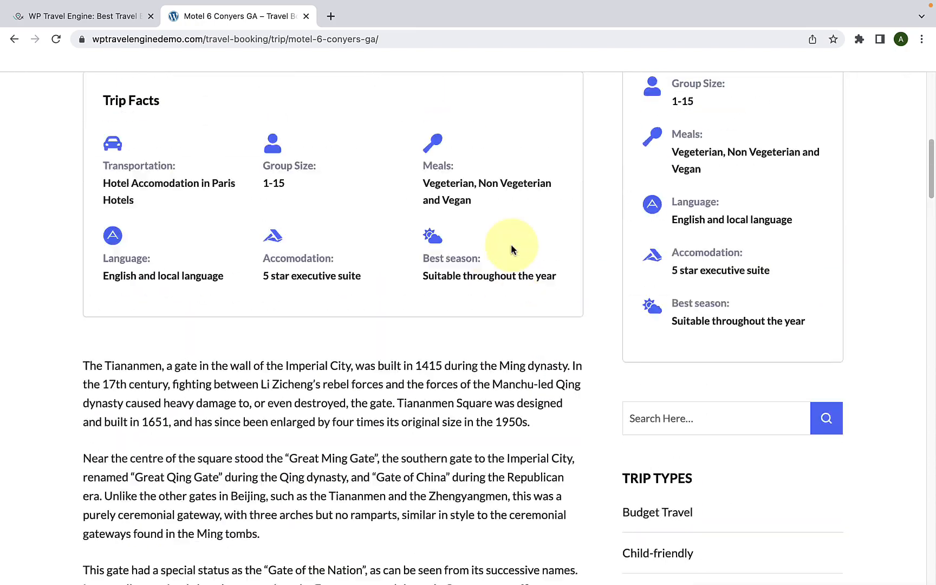
scroll(511, 249, "up", 10)
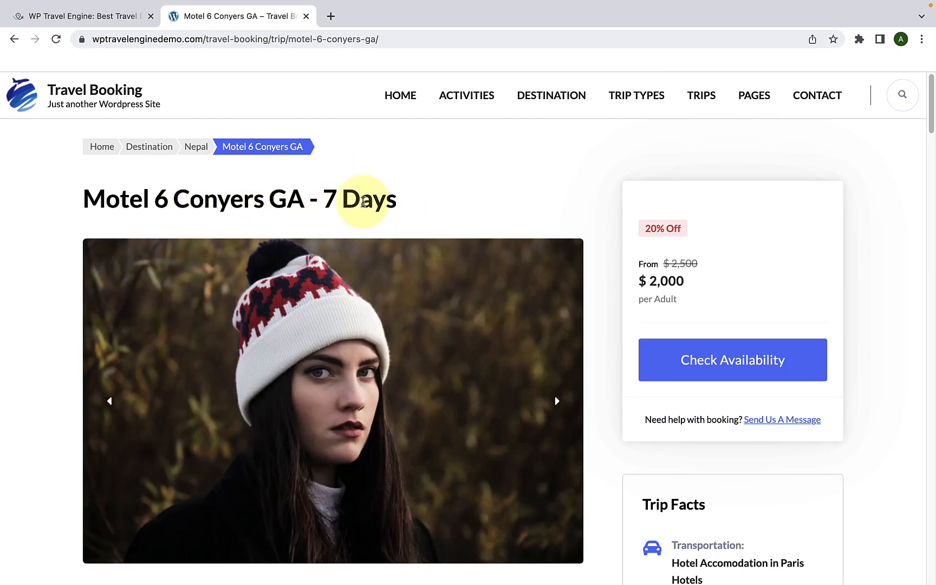
scroll(412, 365, "down", 1)
scroll(418, 373, "down", 4)
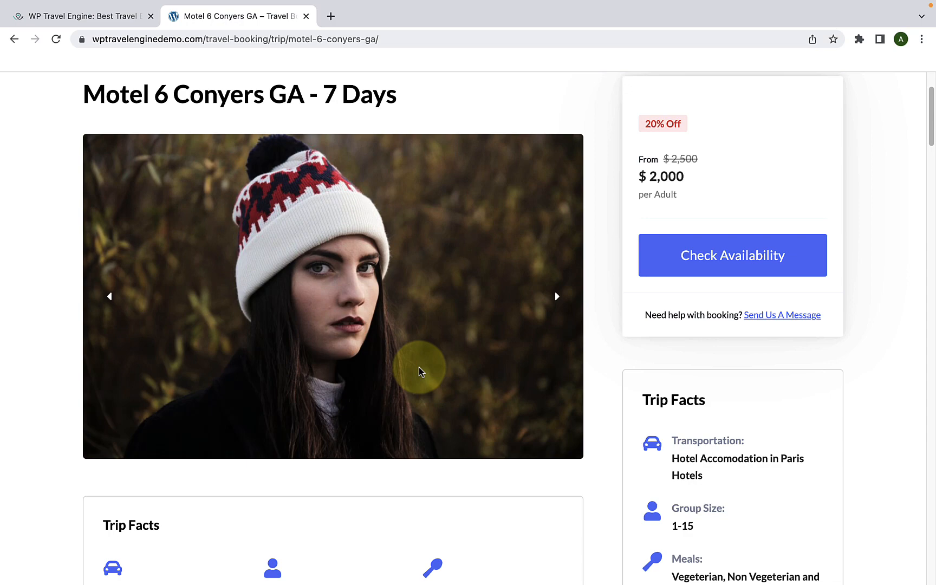
scroll(419, 366, "down", 8)
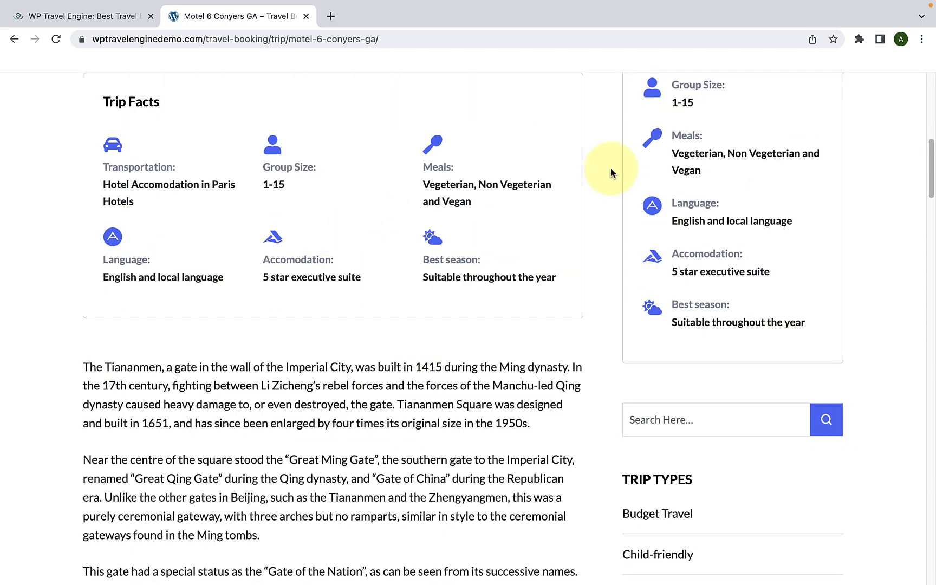
scroll(714, 170, "down", 1)
scroll(716, 170, "up", 3)
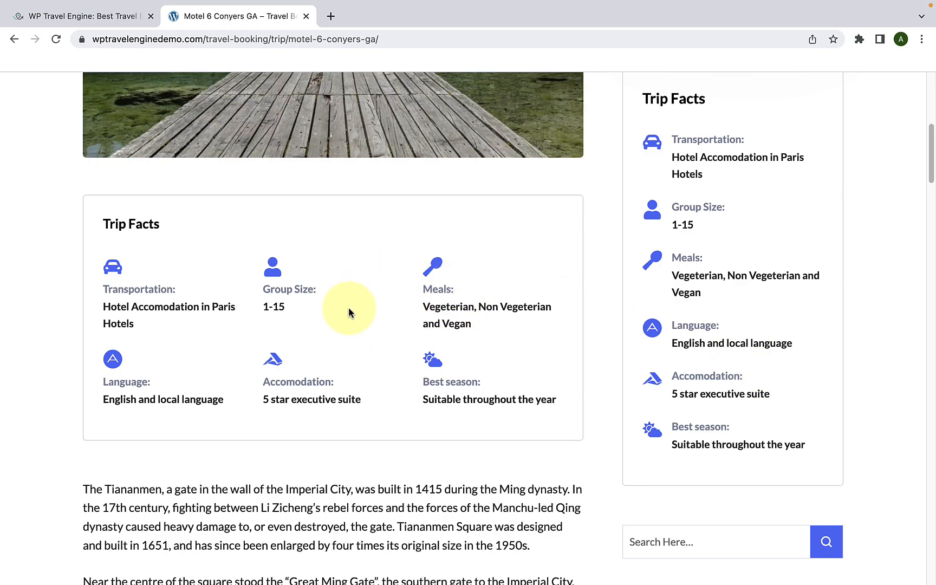
Step: Look through the trip's introductory description and its Overview section
scroll(349, 306, "down", 5)
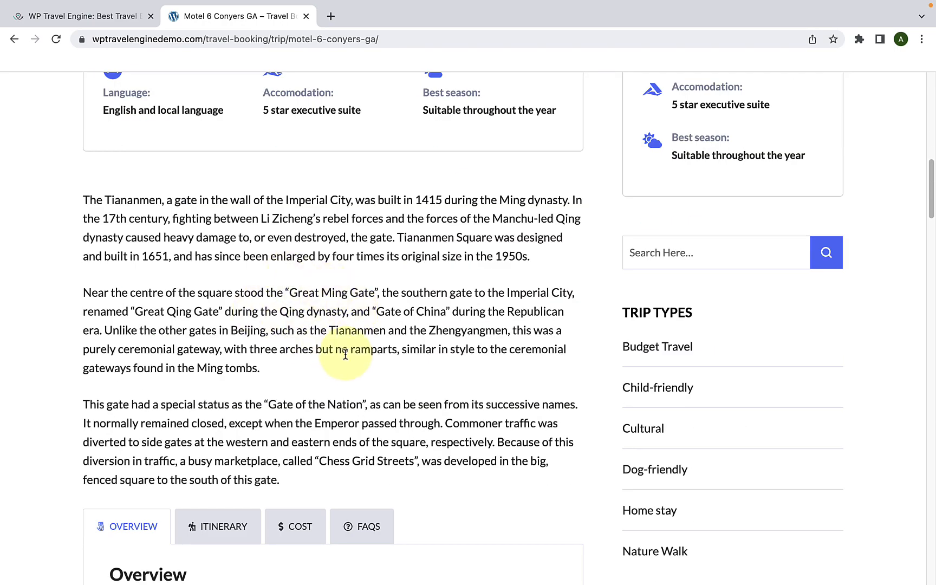
scroll(349, 356, "down", 6)
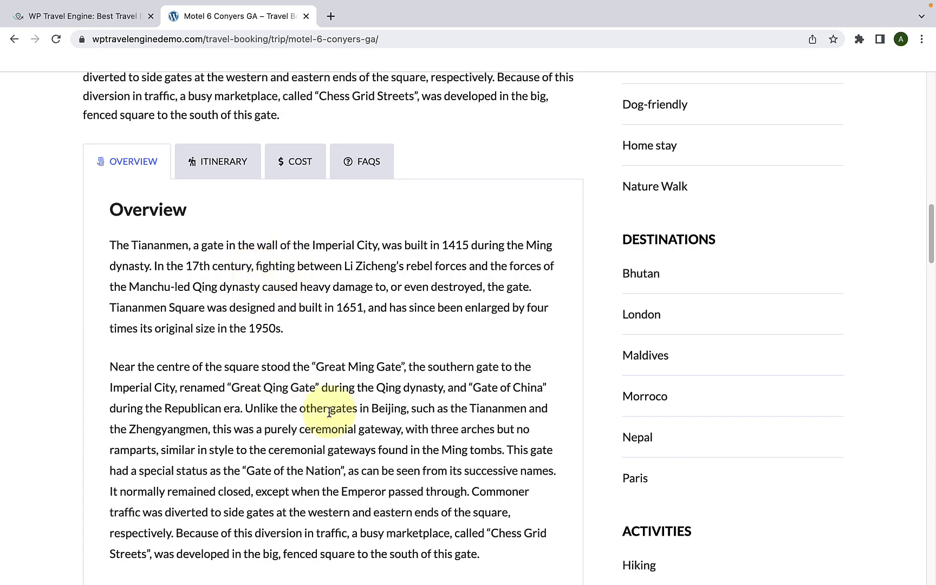
scroll(324, 410, "down", 7)
scroll(328, 417, "up", 9)
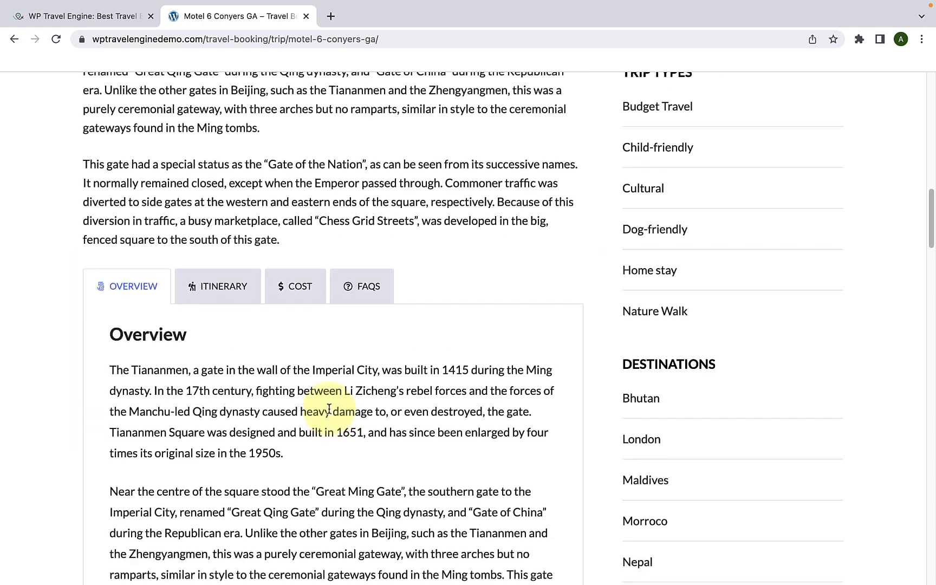
Step: Show the trip's itinerary and look through its day-by-day entries
left_click(233, 296)
scroll(260, 374, "down", 15)
scroll(291, 379, "up", 15)
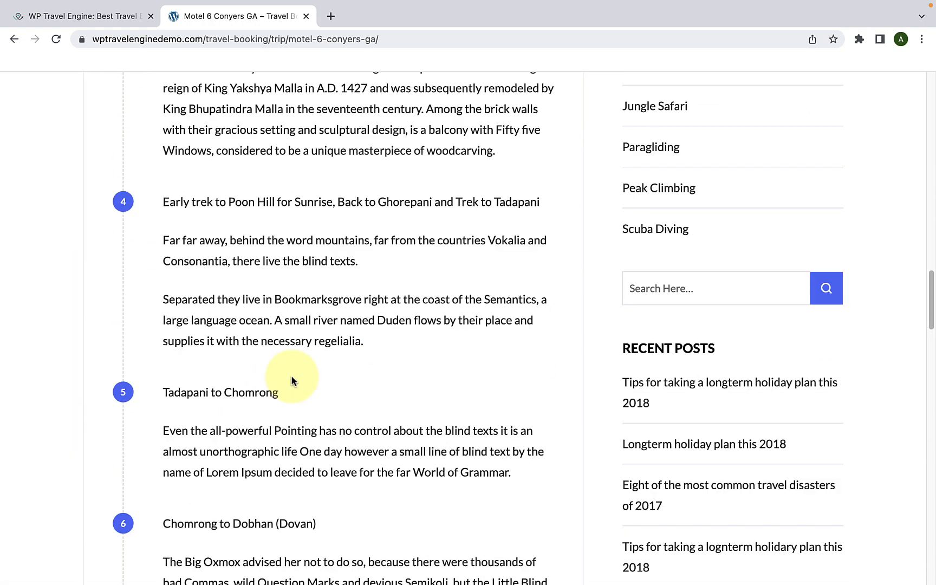
Step: Show the trip's cost details and review what the cost includes and excludes
left_click(309, 184)
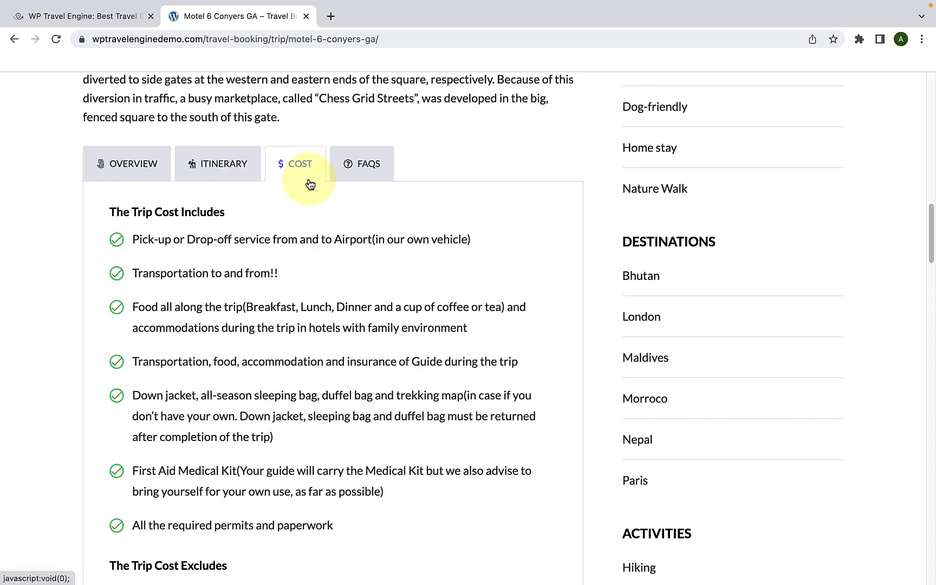
scroll(324, 247, "down", 9)
scroll(338, 313, "down", 4)
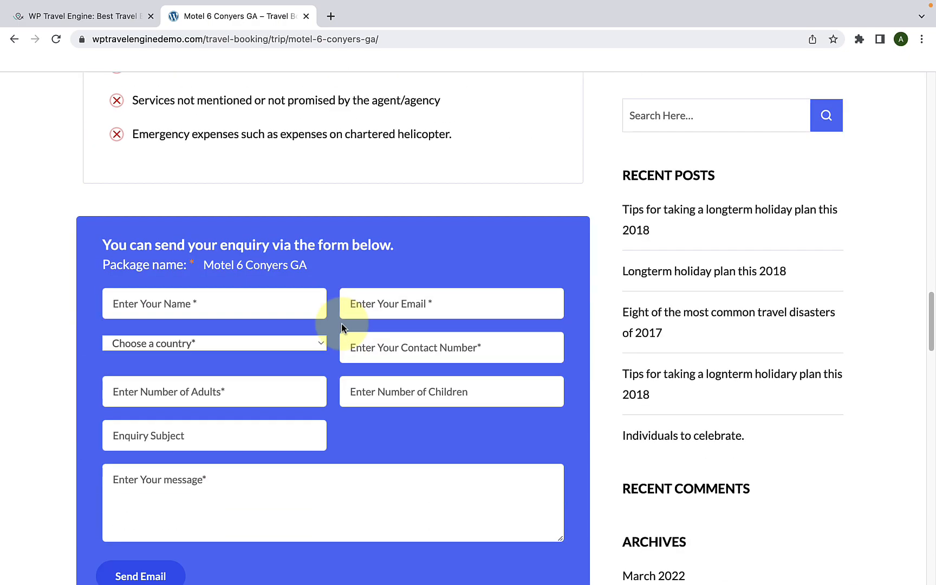
scroll(342, 323, "up", 12)
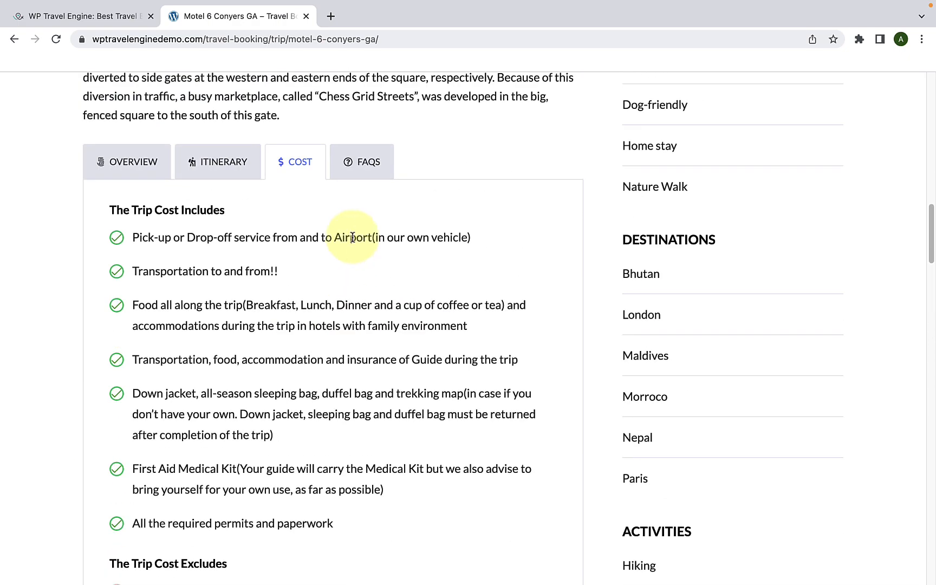
Step: Show the trip's FAQs, expand all answers to look through them, and collapse them again
left_click(368, 173)
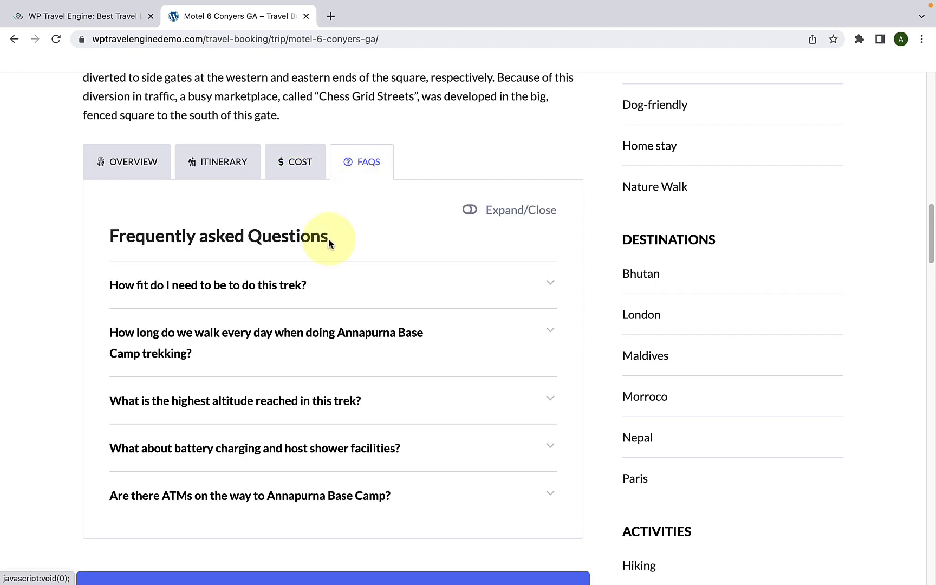
left_click(470, 209)
scroll(448, 334, "down", 8)
scroll(457, 333, "up", 4)
scroll(457, 333, "up", 5)
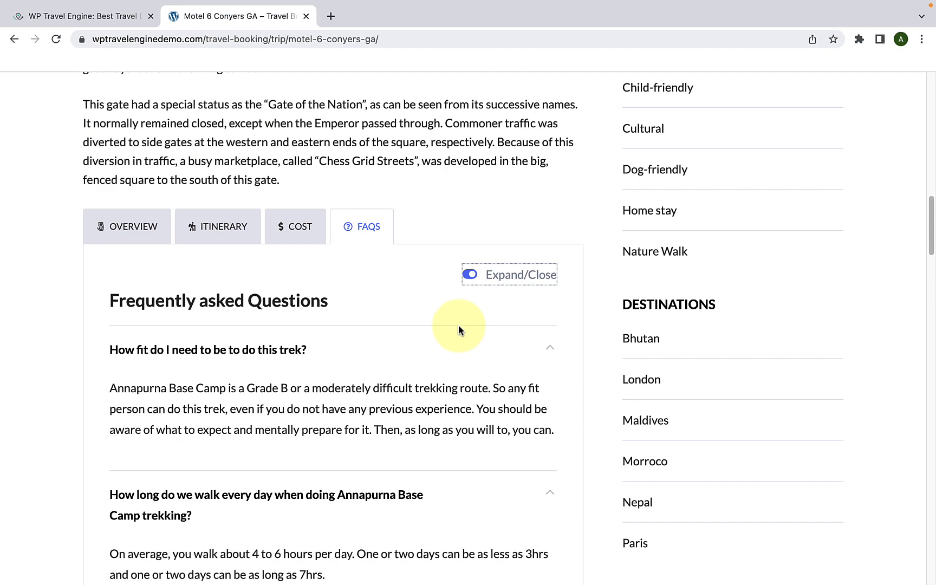
left_click(469, 276)
Step: Check the enquiry form below the trip details and the pricing box beside the photo gallery
scroll(465, 333, "down", 8)
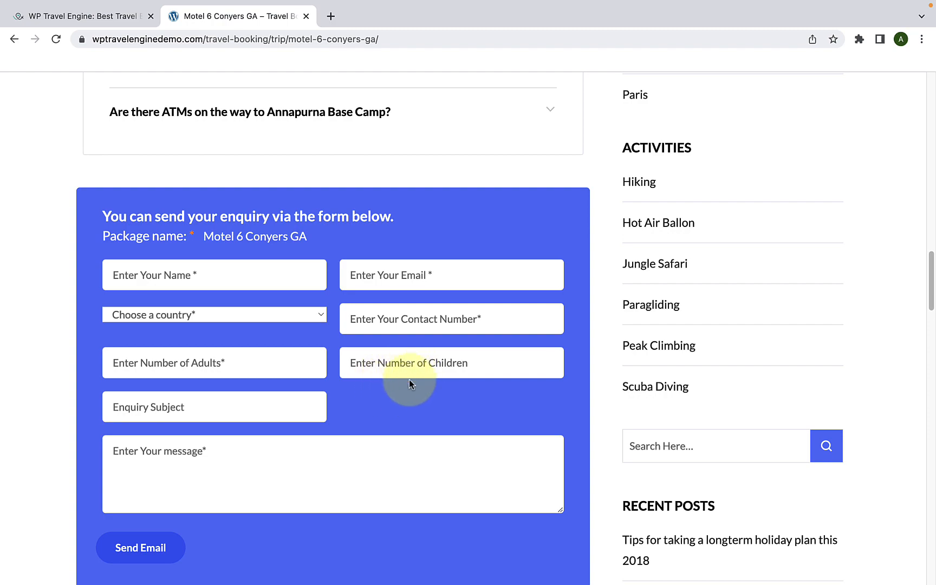
scroll(408, 380, "up", 7)
scroll(409, 380, "up", 10)
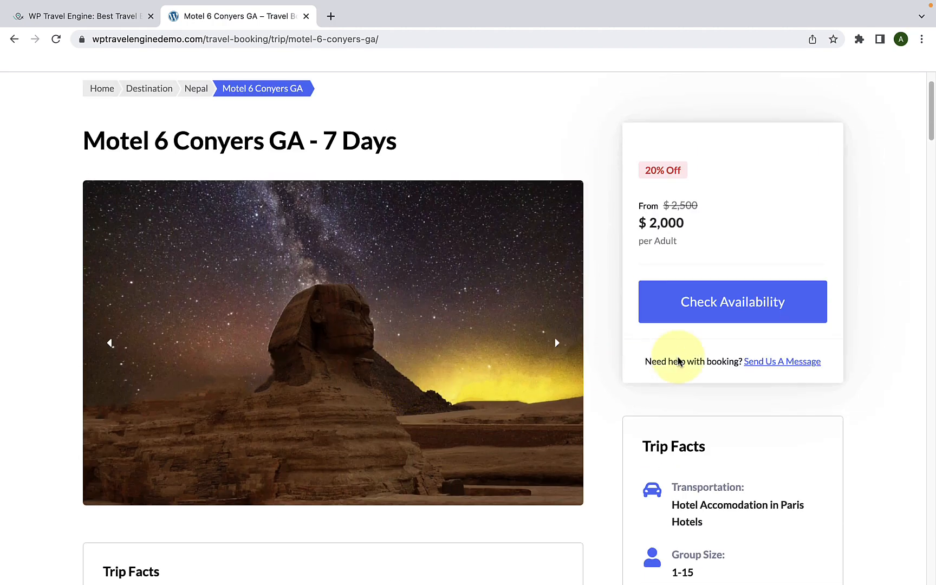
Step: Examine the availability and booking help options and the Trip Facts in the trip page's sidebar
scroll(735, 352, "down", 2)
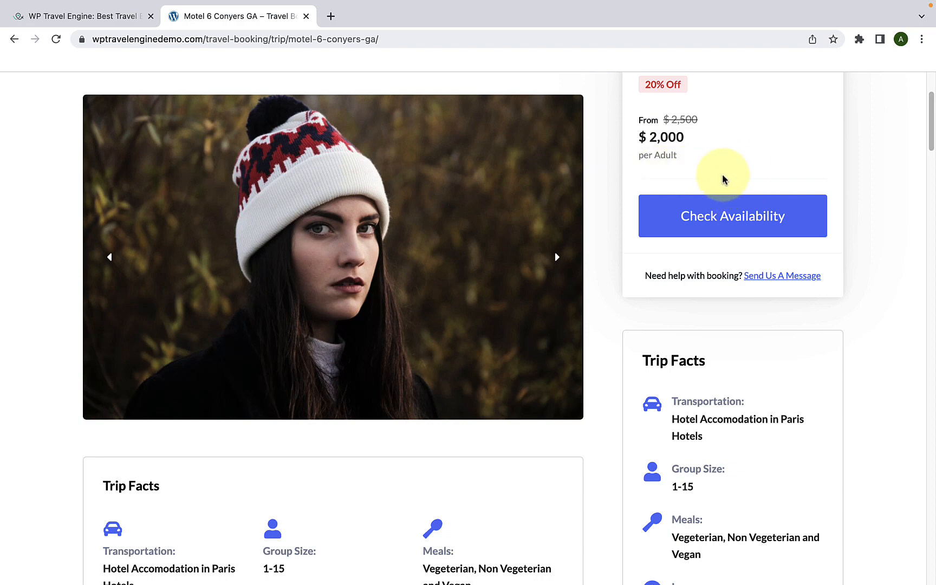
scroll(731, 222, "down", 8)
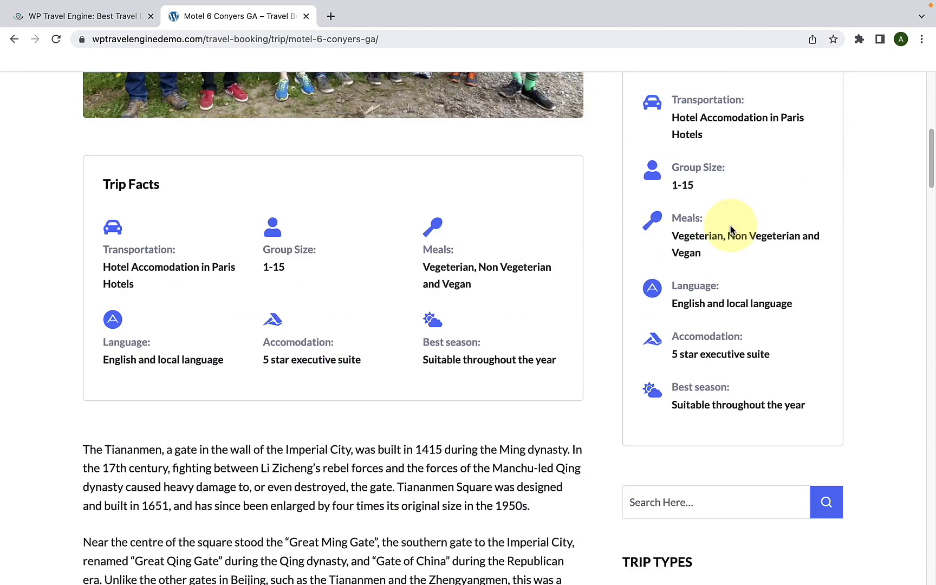
scroll(731, 169, "up", 2)
scroll(741, 139, "down", 3)
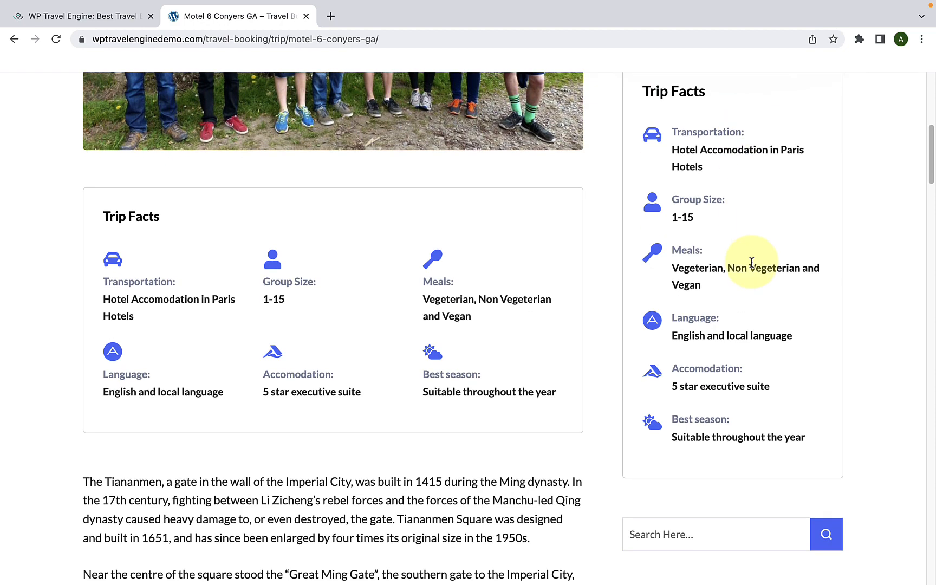
scroll(747, 268, "up", 3)
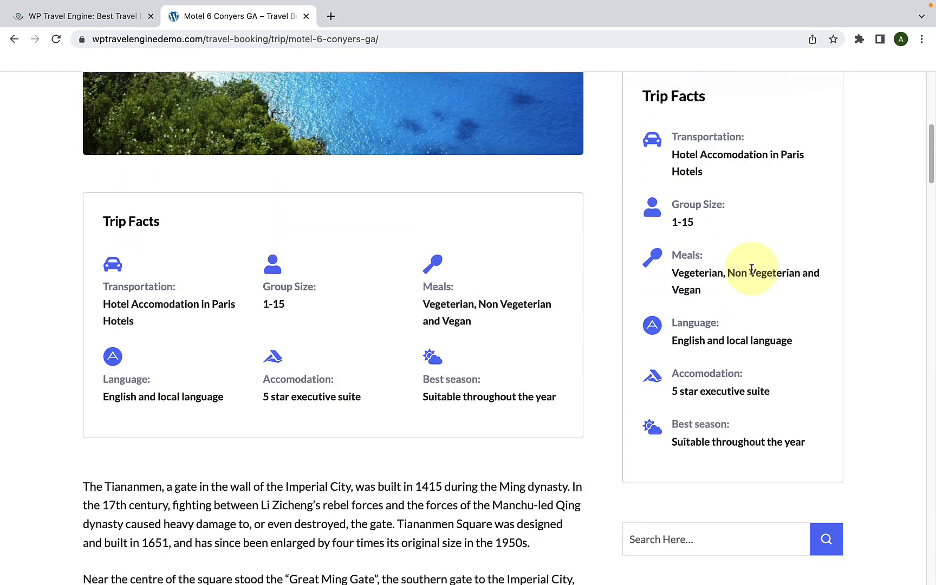
scroll(749, 271, "down", 2)
scroll(751, 270, "up", 1)
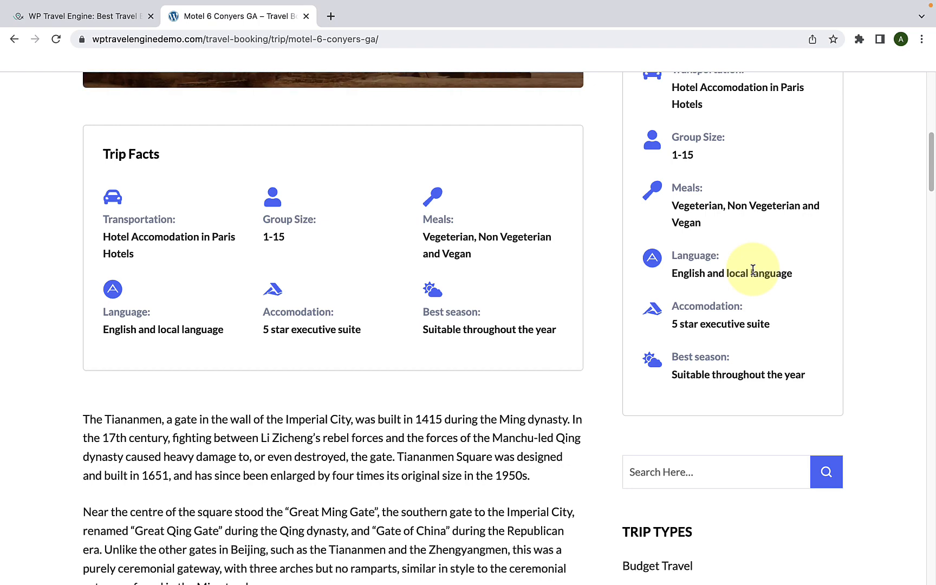
scroll(753, 269, "down", 1)
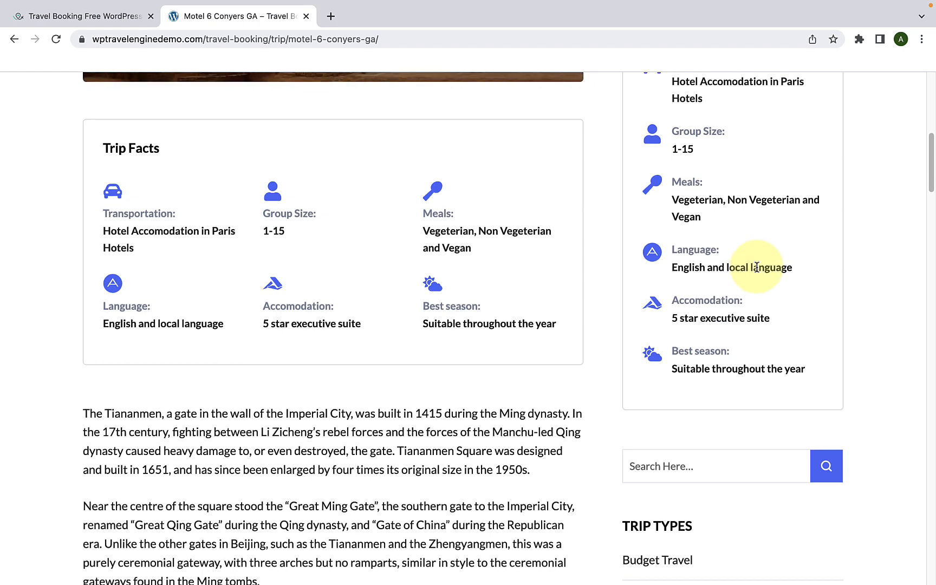
Step: Return to the Travel Booking theme page on WP Travel Engine and find the Free Vs Pro feature comparison
left_click(129, 23)
scroll(397, 210, "up", 5)
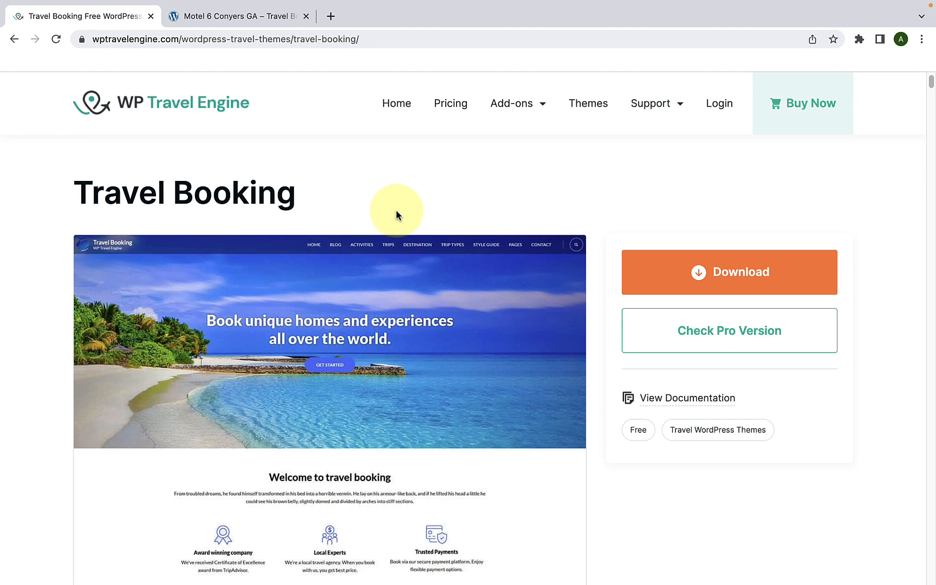
scroll(402, 232, "down", 6)
scroll(403, 237, "down", 5)
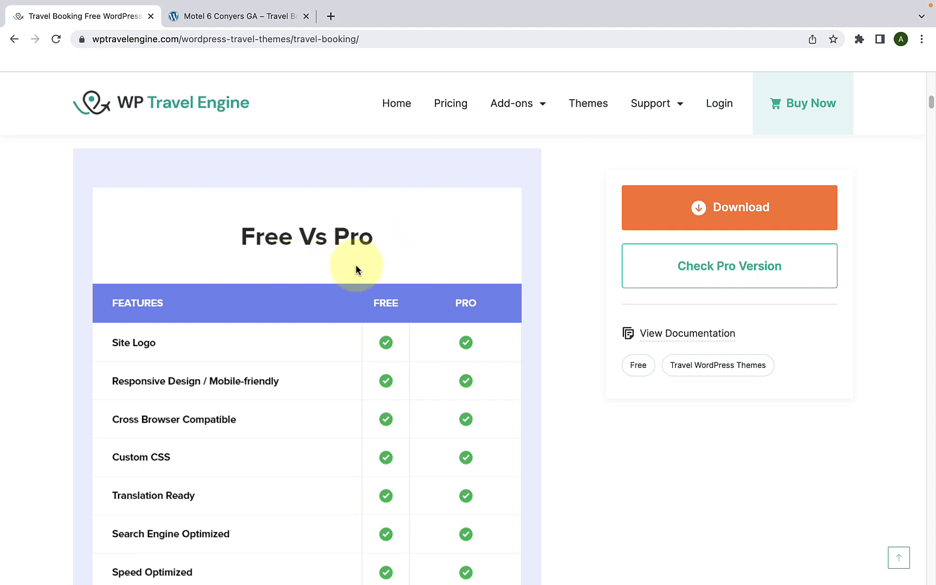
Step: Compare the free and pro versions across the whole Free Vs Pro feature table, down to the Support row
scroll(352, 282, "down", 1)
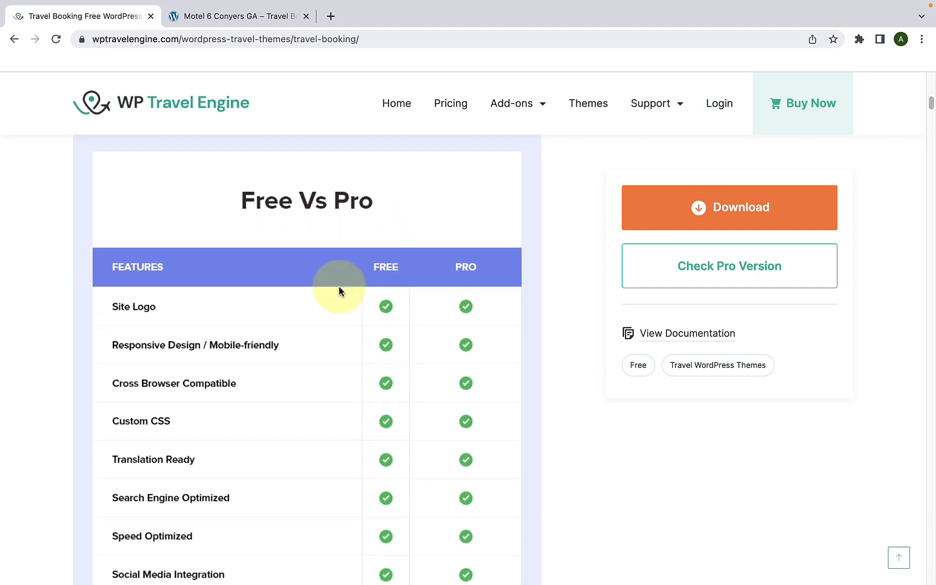
scroll(338, 291, "down", 20)
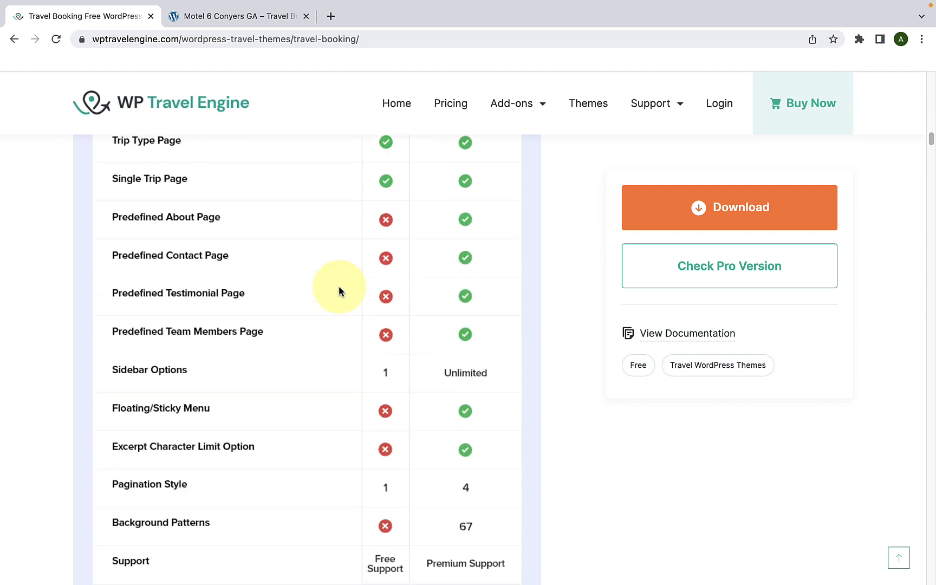
scroll(339, 291, "down", 12)
scroll(339, 291, "up", 20)
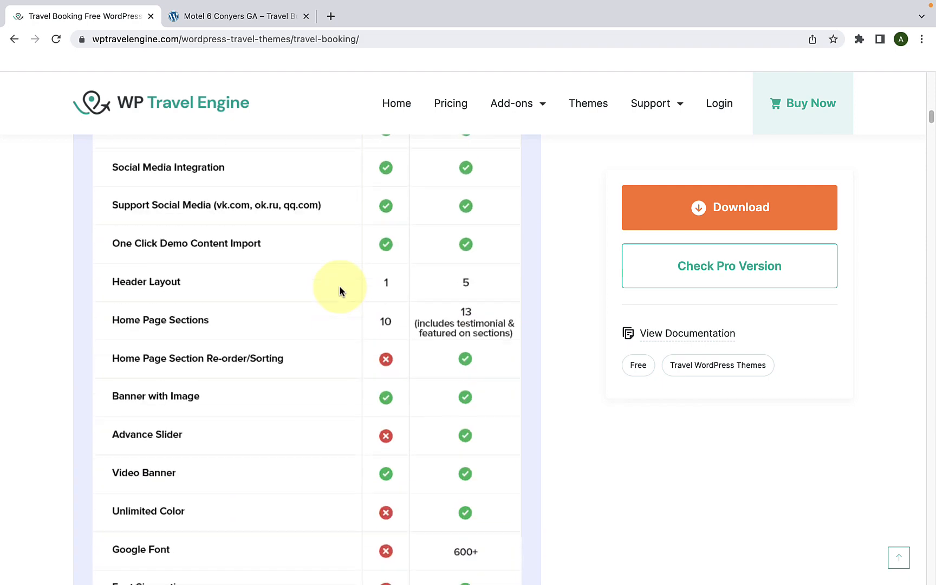
scroll(340, 291, "down", 20)
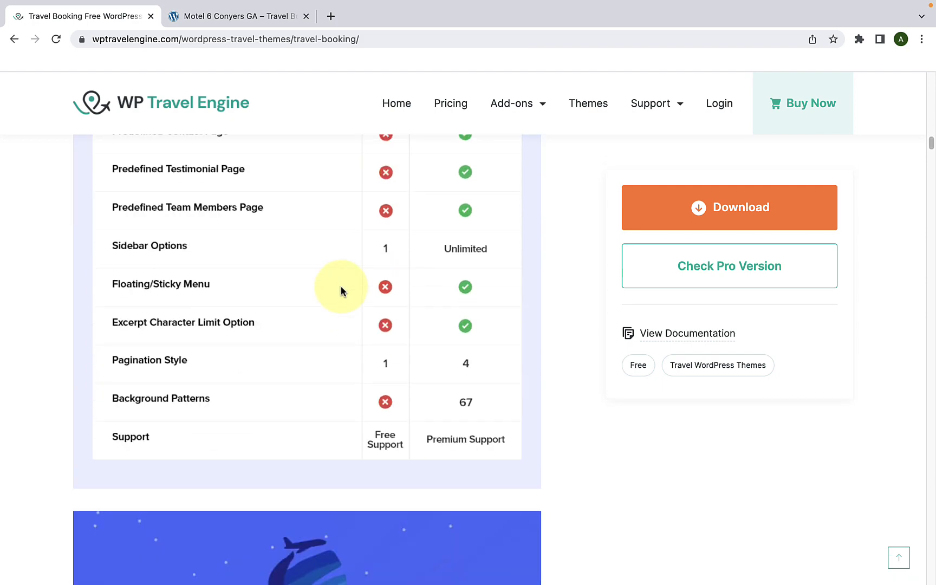
Step: Read the theme page's sections on free use, mobile-friendly design and One-Click Demo Content Import
scroll(347, 322, "down", 1)
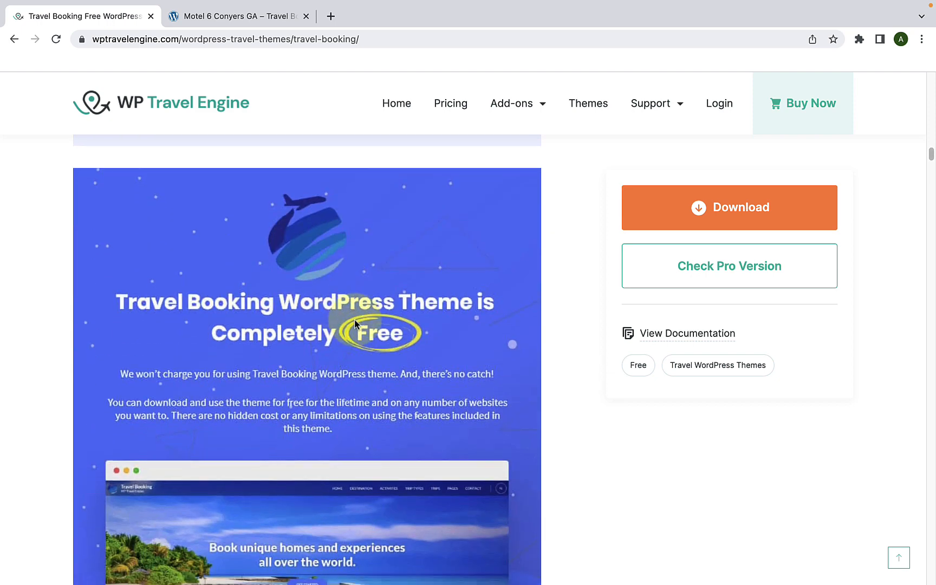
scroll(354, 320, "down", 1)
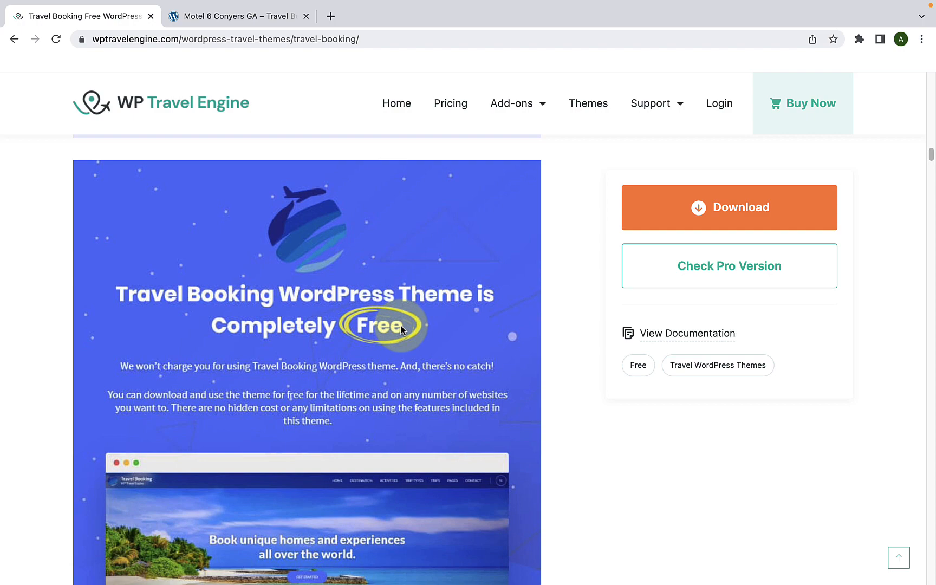
scroll(401, 330, "down", 1)
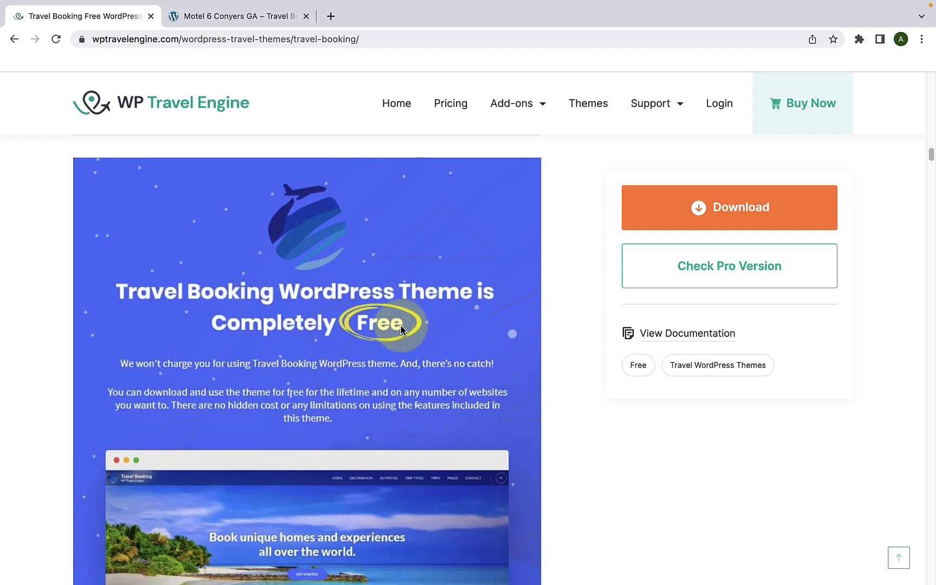
scroll(401, 329, "down", 15)
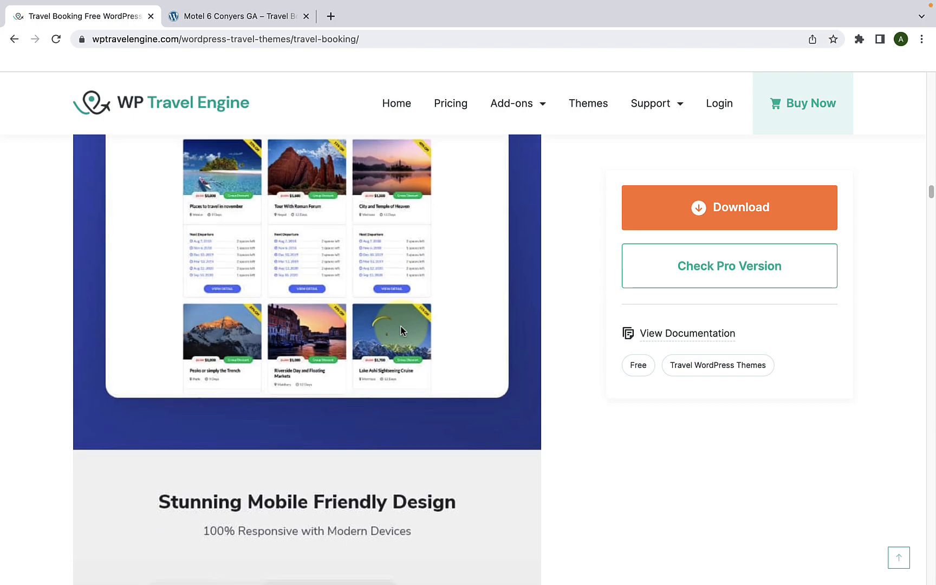
scroll(401, 330, "down", 10)
scroll(396, 309, "up", 3)
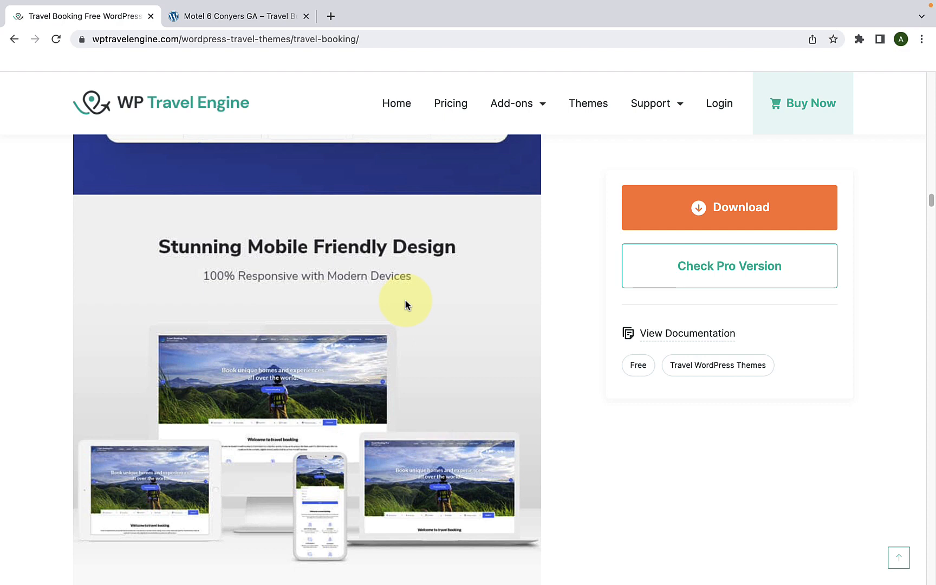
scroll(405, 303, "down", 3)
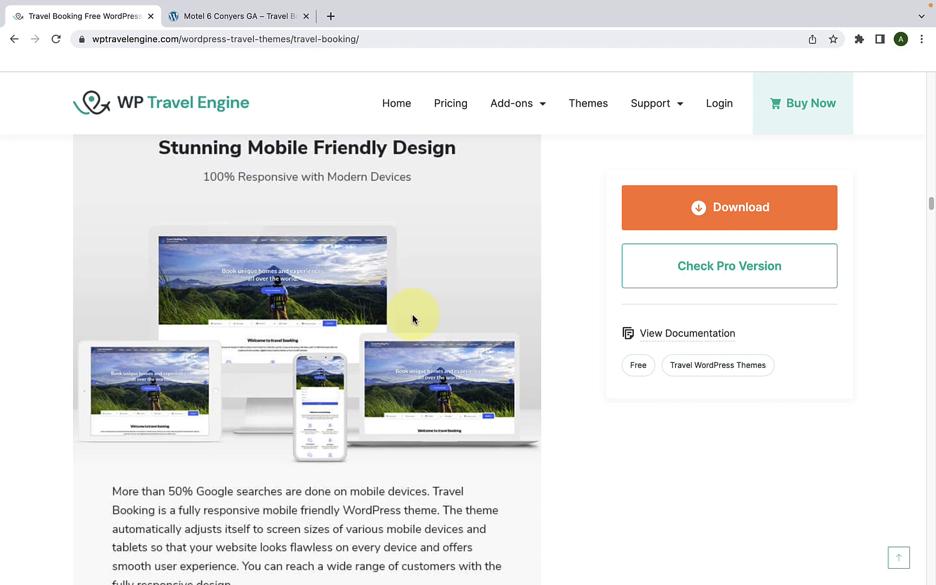
scroll(412, 314, "down", 10)
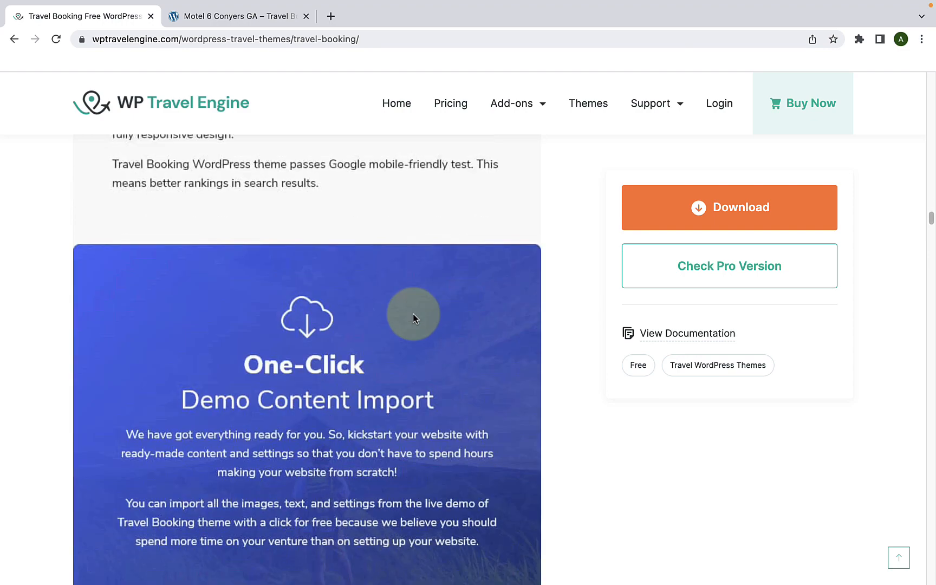
scroll(412, 314, "down", 3)
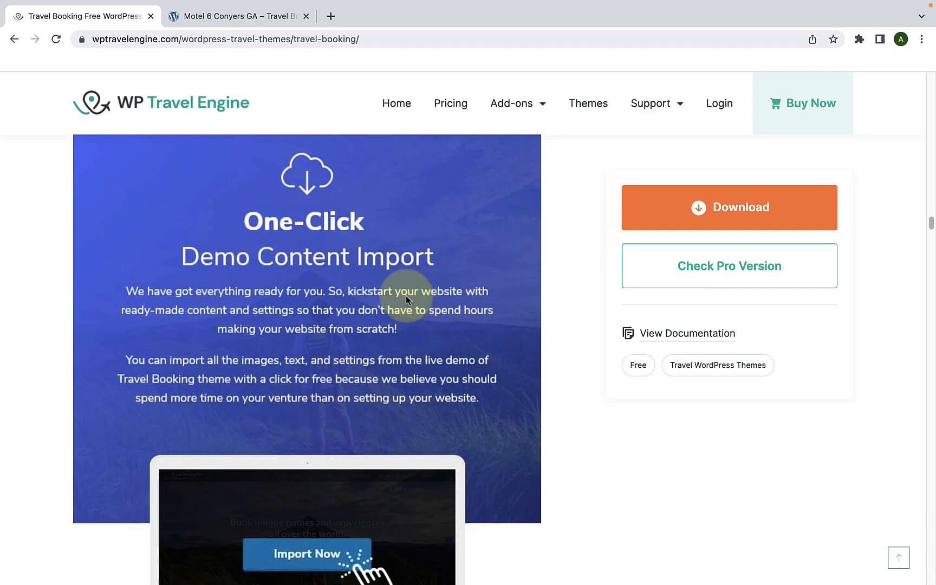
Step: Look through the Powerful Travel Engine plugin features and the Destination, Activities, Trip Types and Single Trip Booking previews
scroll(406, 299, "down", 10)
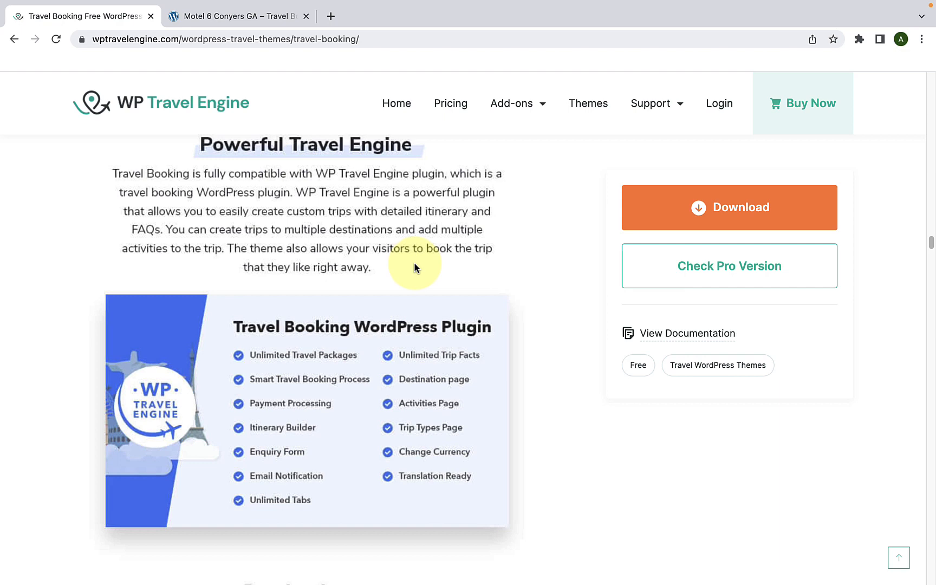
scroll(414, 263, "down", 7)
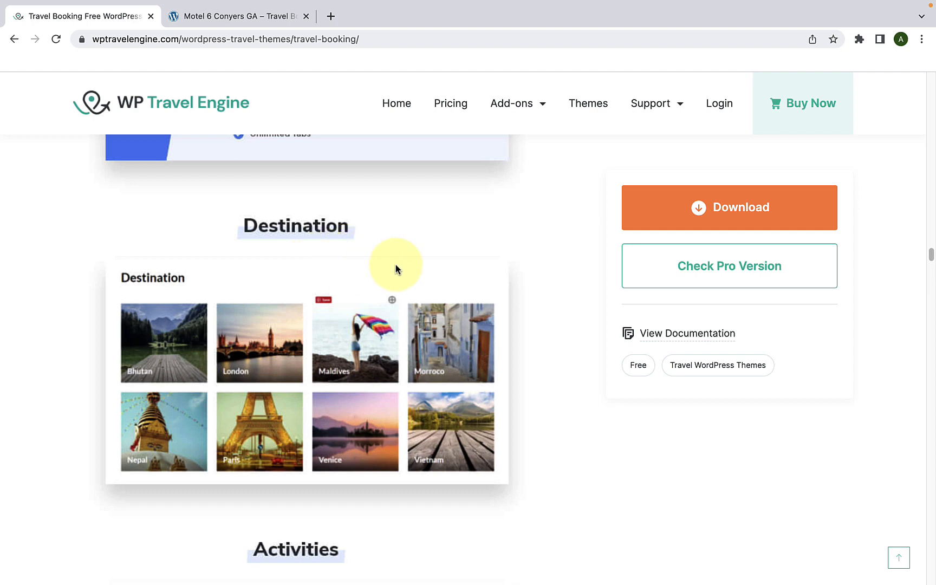
scroll(396, 269, "down", 6)
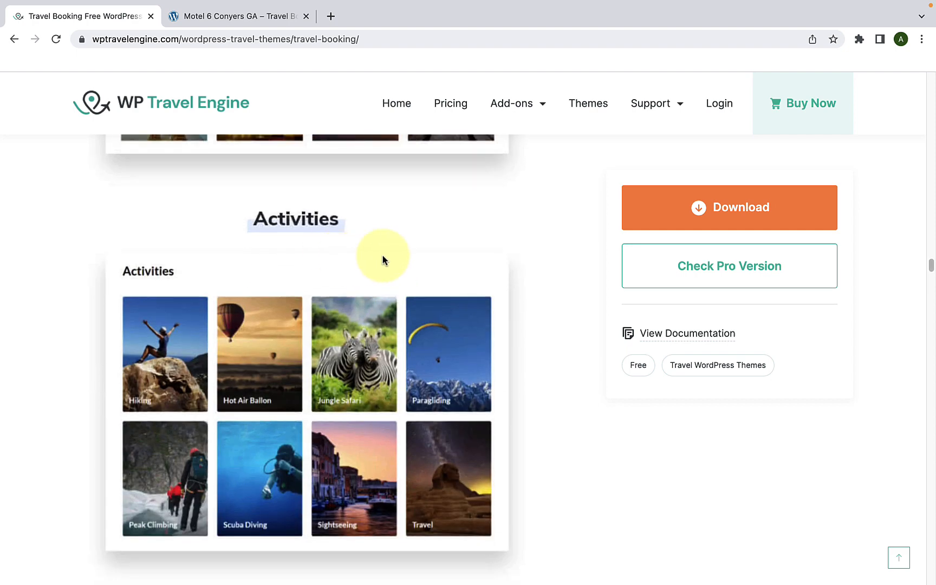
scroll(382, 260, "down", 7)
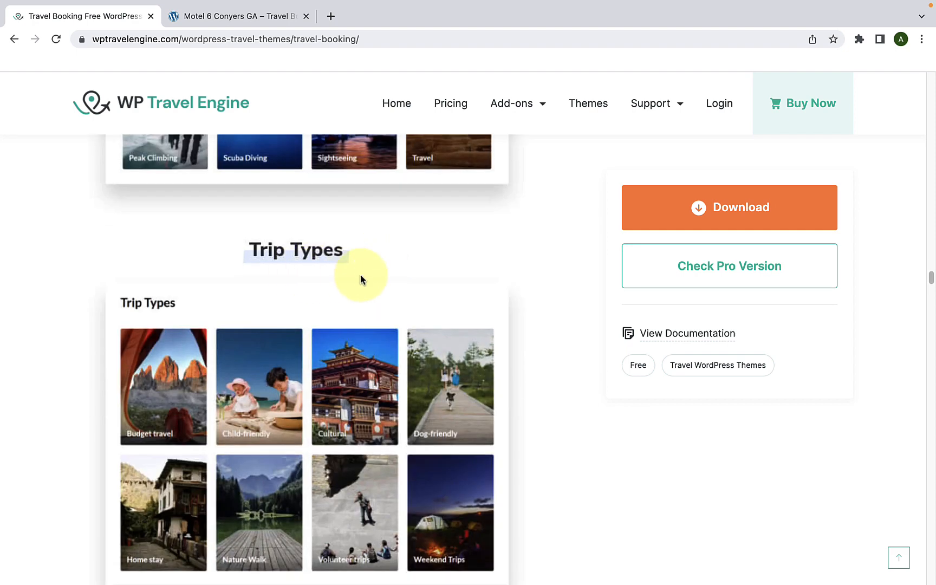
scroll(361, 274, "down", 7)
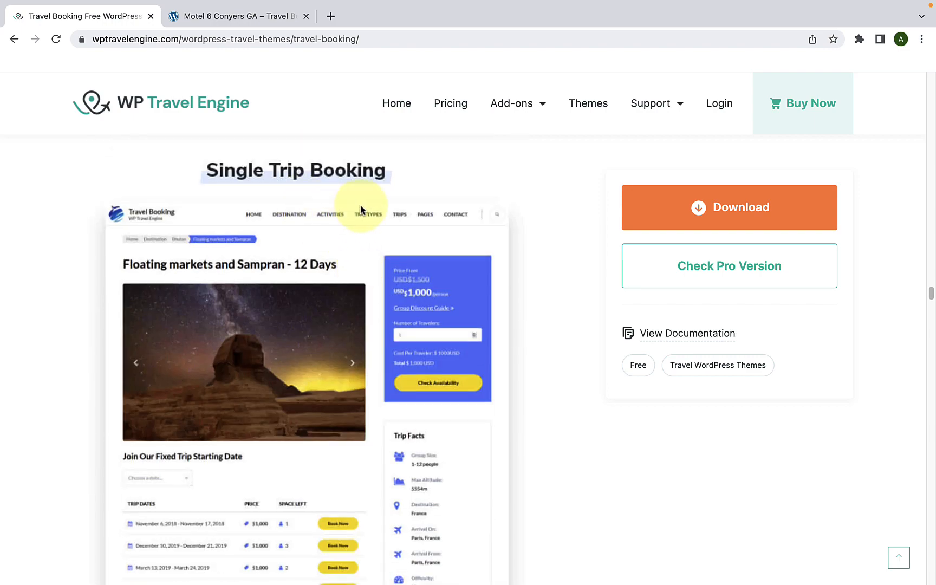
scroll(371, 249, "down", 10)
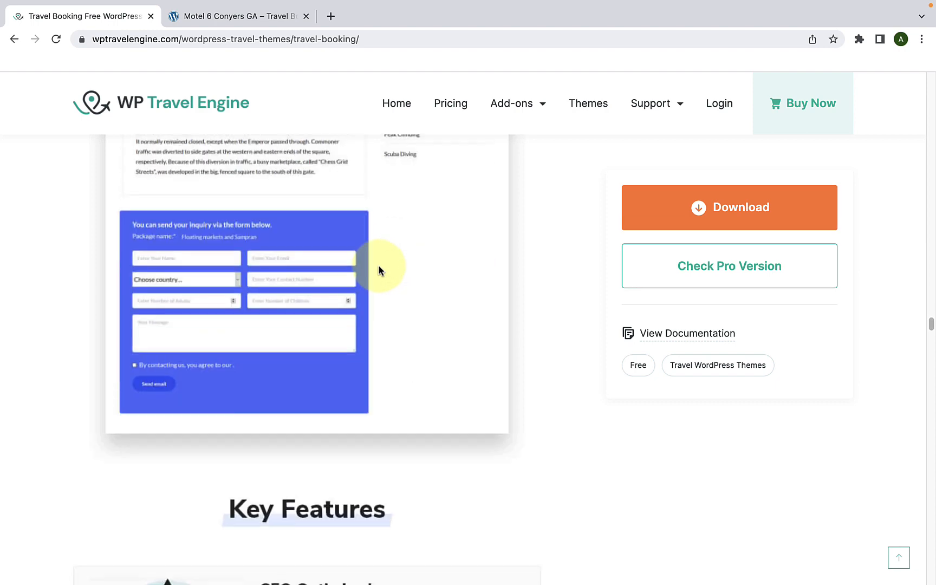
Step: Review the Key Features from SEO Optimized through speed, social media, WooCommerce and widgets to Clean and Beautiful Design
scroll(378, 264, "down", 6)
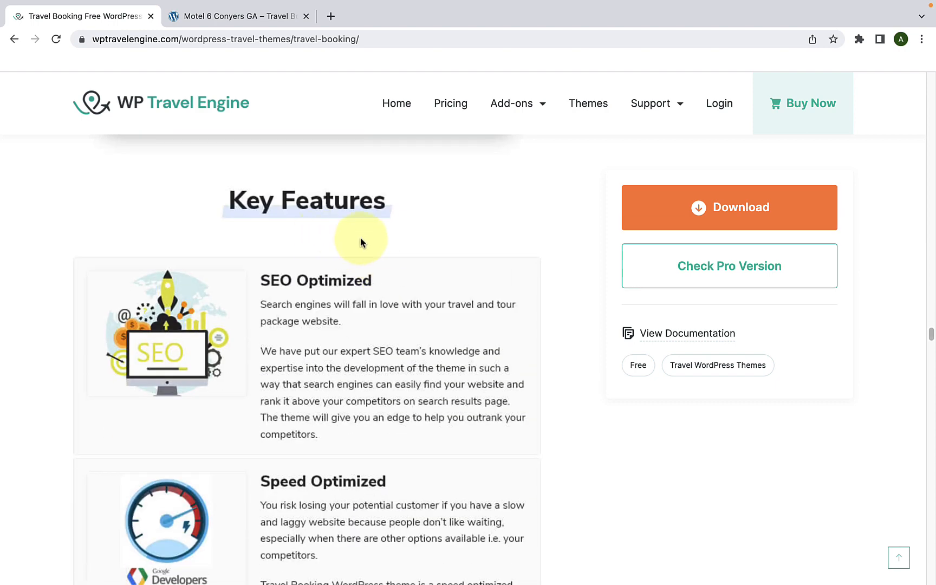
scroll(360, 239, "down", 1)
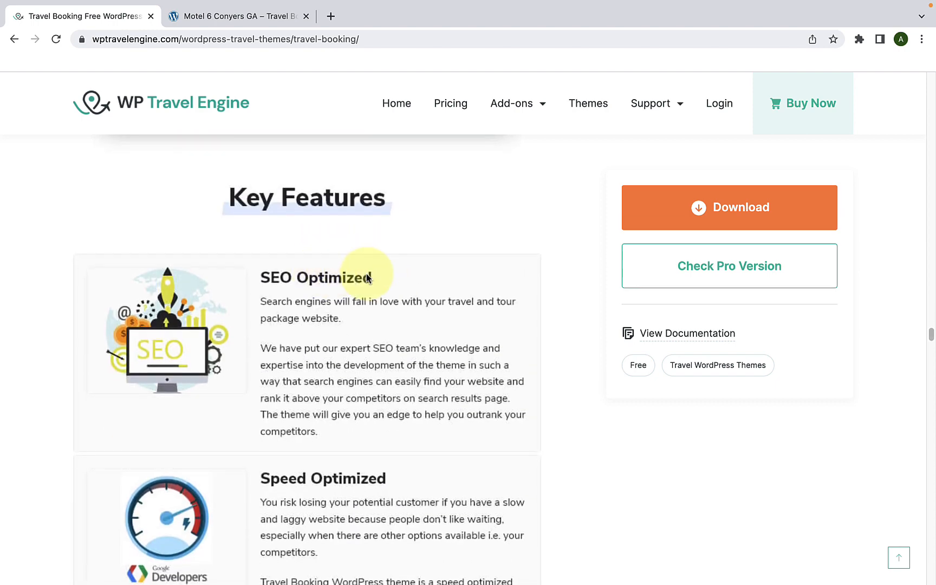
scroll(367, 277, "down", 1)
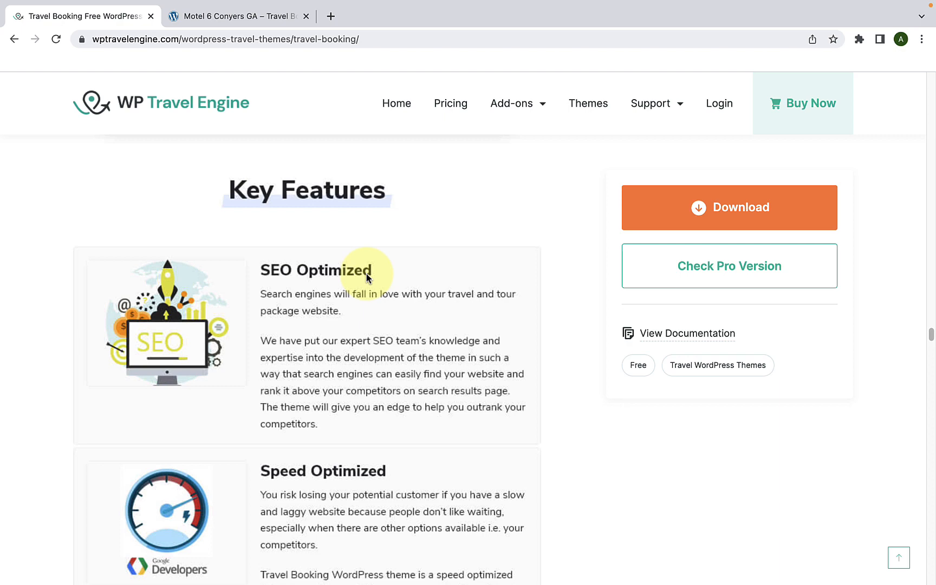
scroll(367, 278, "down", 5)
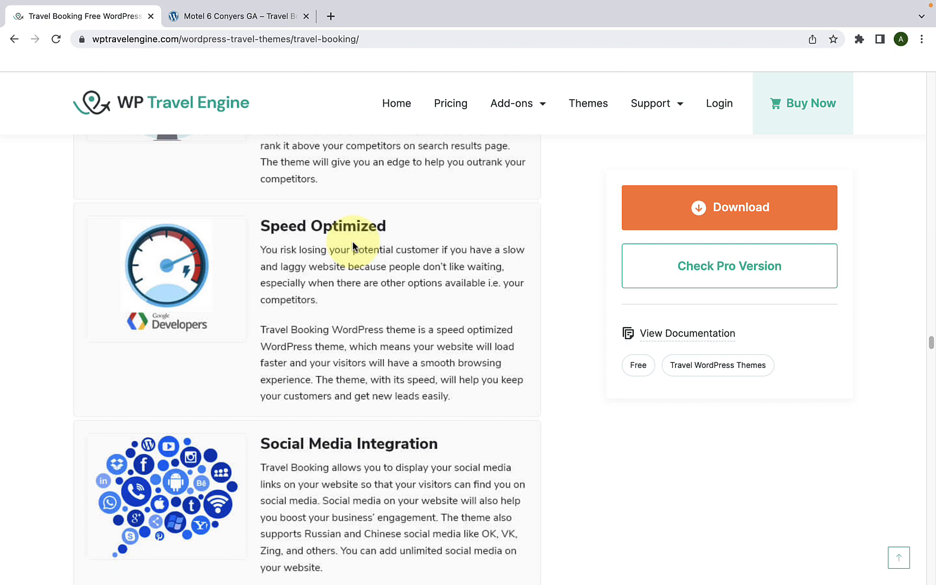
scroll(353, 245, "down", 5)
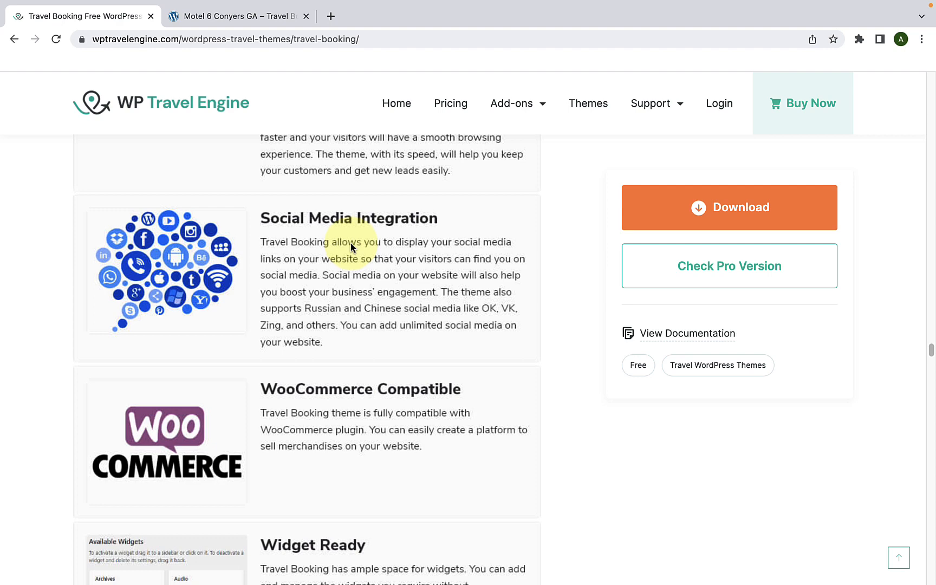
scroll(352, 244, "down", 4)
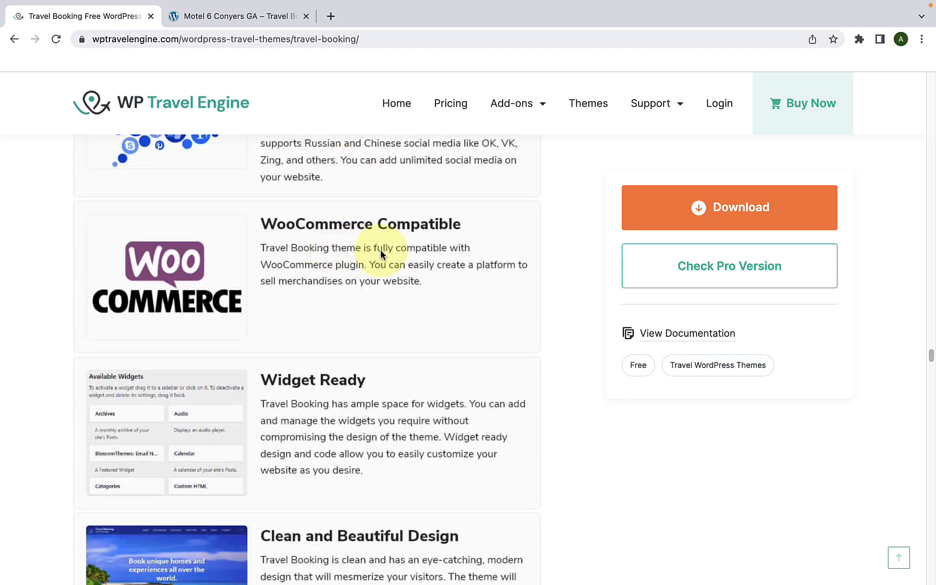
scroll(381, 253, "down", 5)
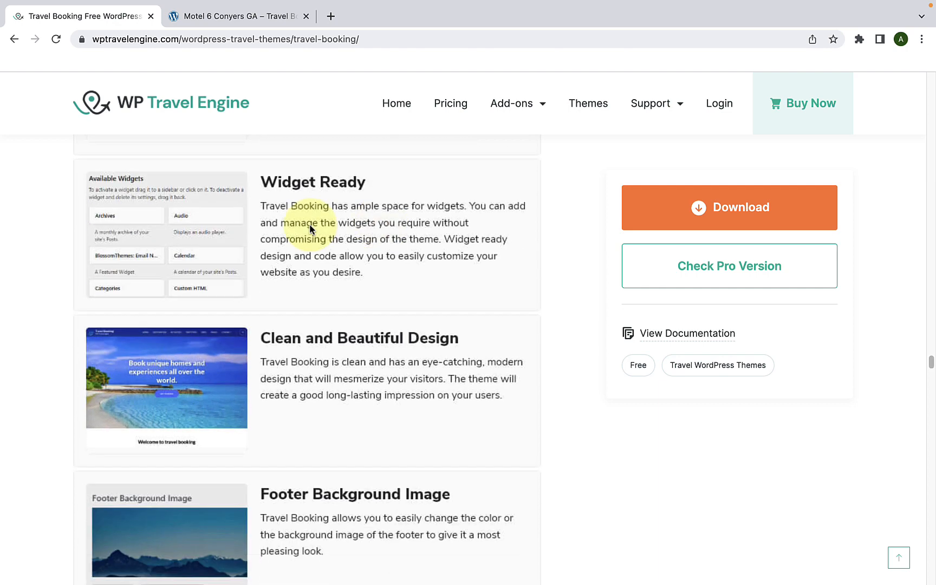
scroll(391, 230, "down", 3)
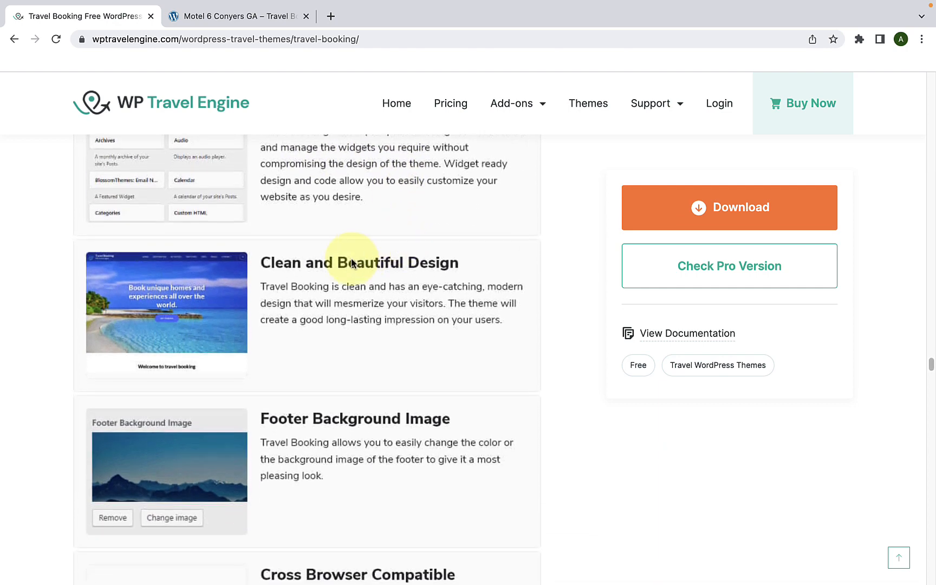
Step: Examine the remaining Key Features from Footer Background Image through browser compatibility, breadcrumbs, translation and RTL support to Custom Site Logo and Custom CSS
scroll(392, 287, "down", 6)
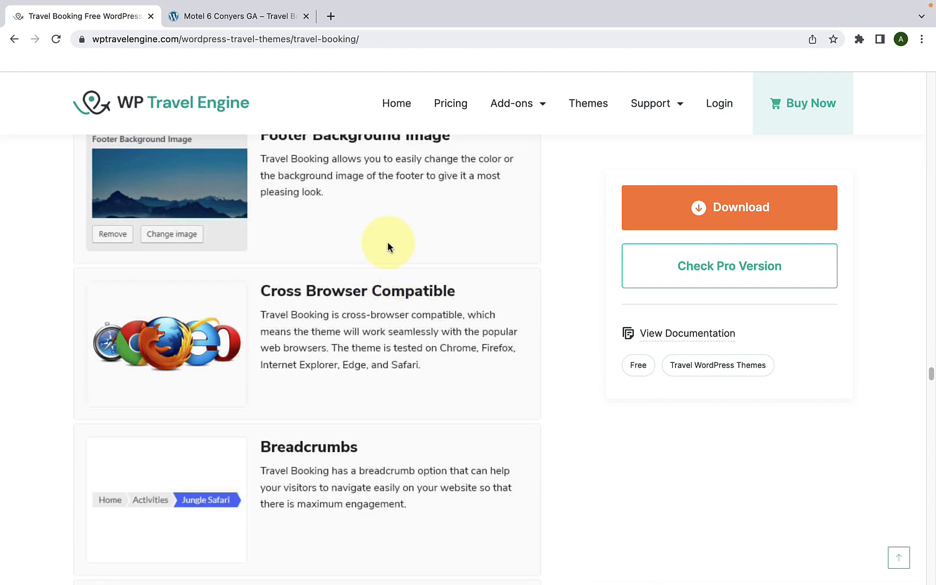
scroll(387, 241, "up", 1)
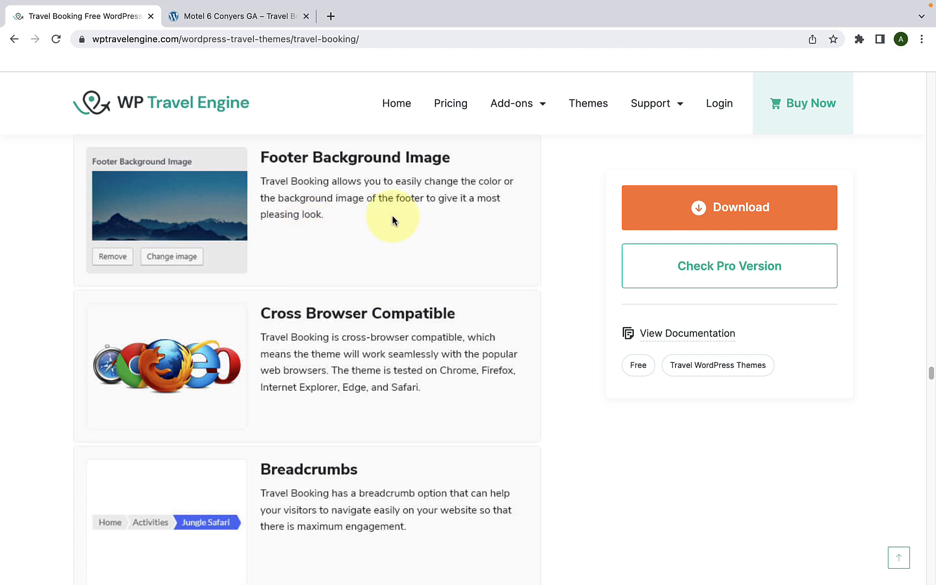
scroll(392, 219, "down", 3)
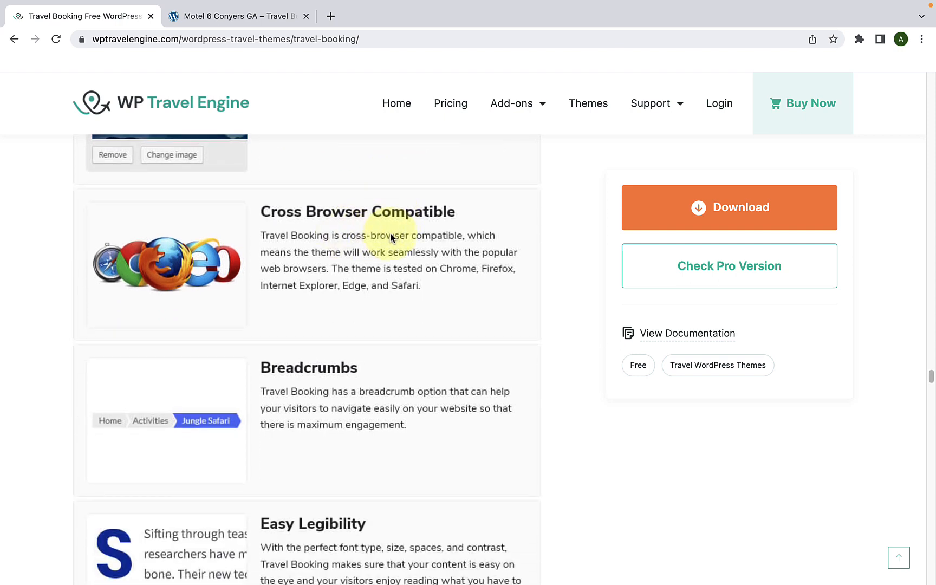
scroll(391, 237, "down", 5)
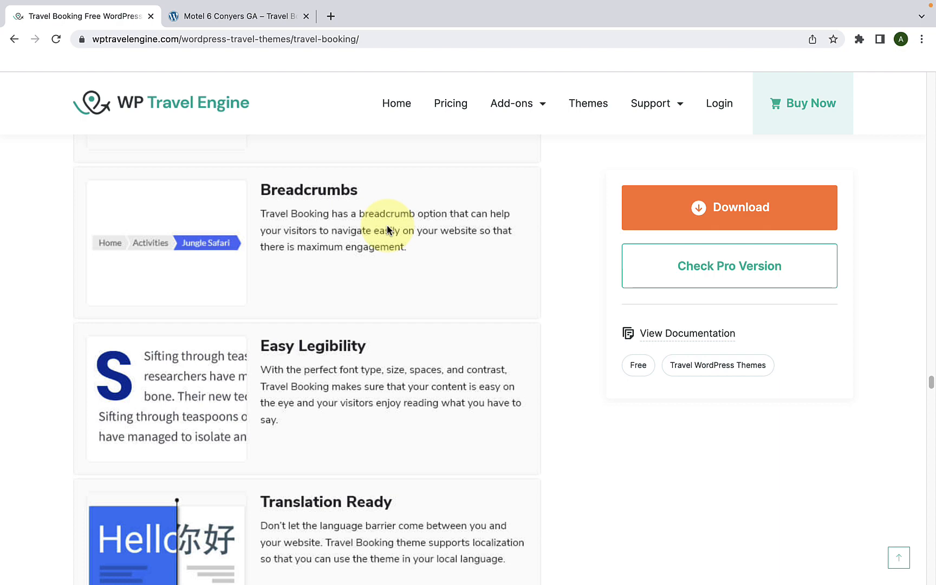
scroll(388, 229, "down", 5)
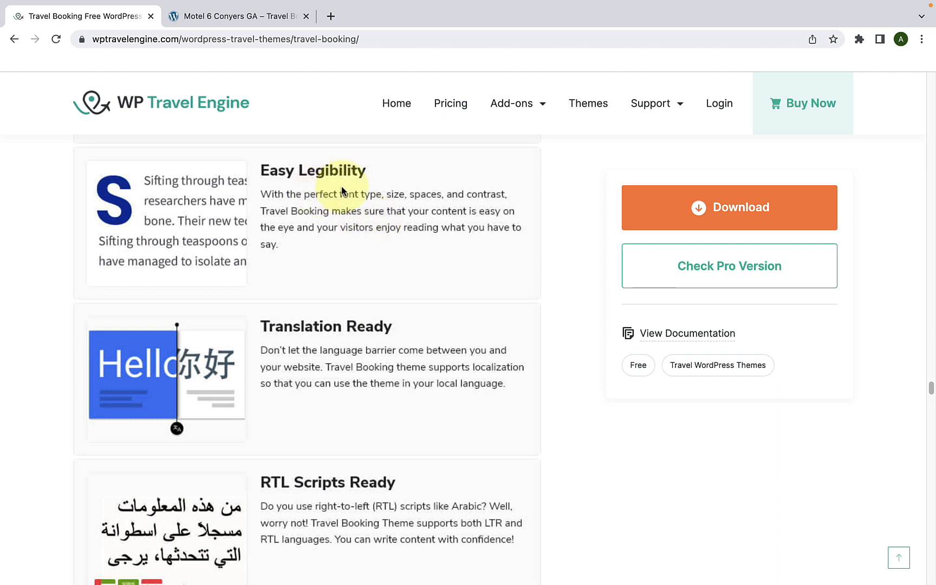
scroll(344, 195, "down", 5)
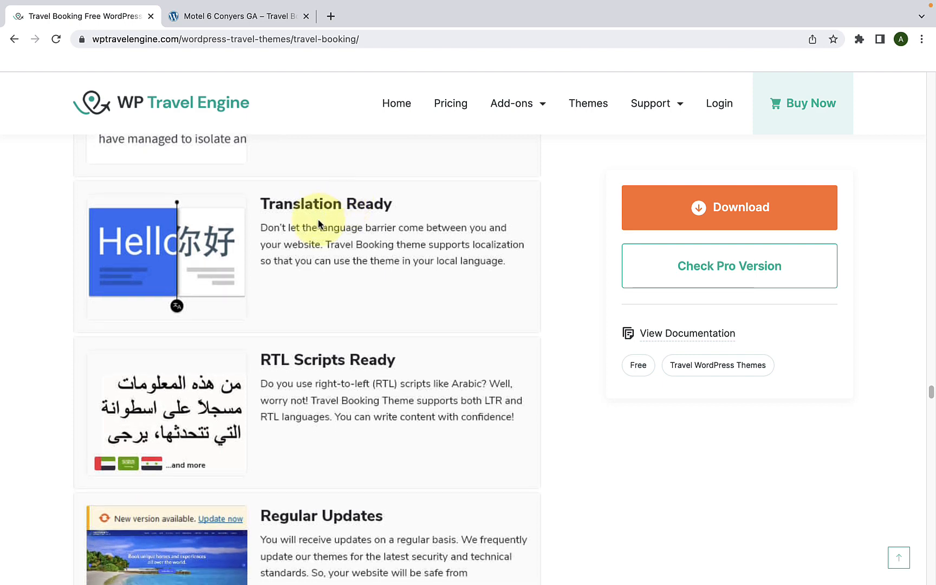
scroll(367, 222, "down", 8)
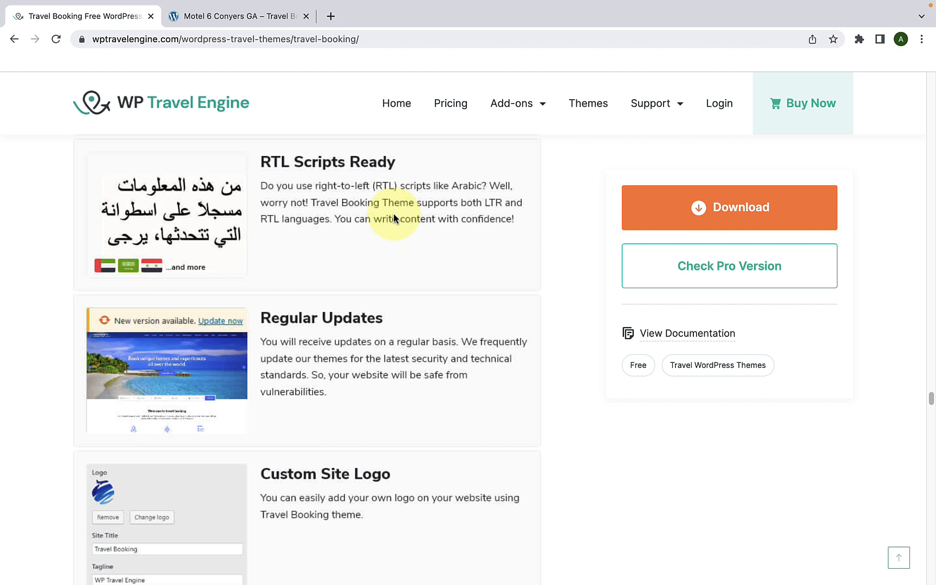
scroll(393, 213, "down", 3)
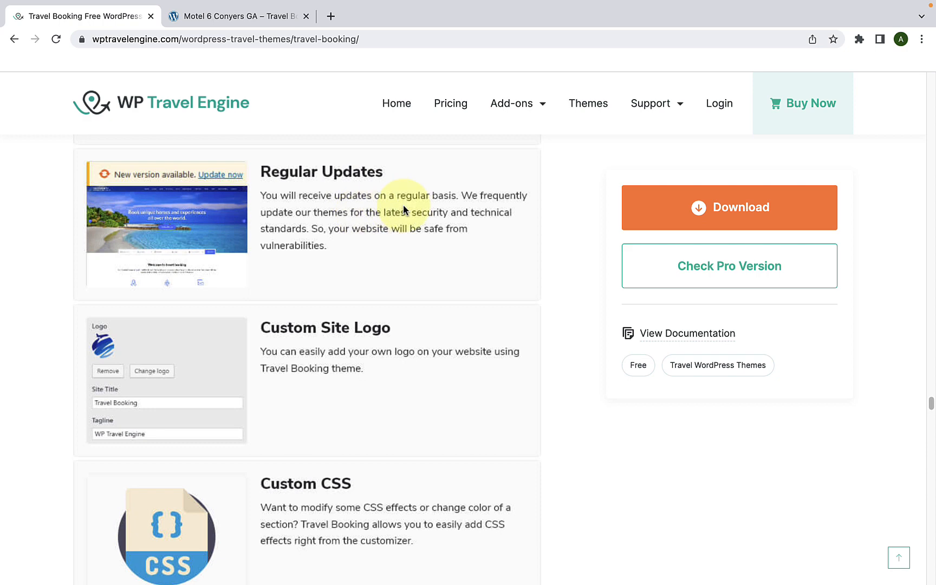
scroll(403, 210, "down", 3)
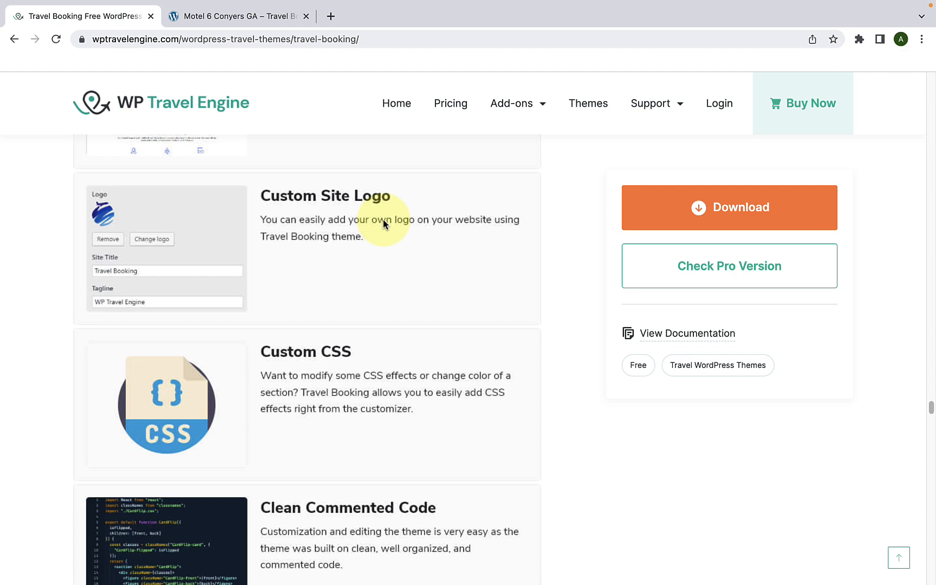
Step: Read the Custom CSS, Clean Commented Code, support and documentation sections, and download the free Travel Booking theme
scroll(382, 222, "down", 3)
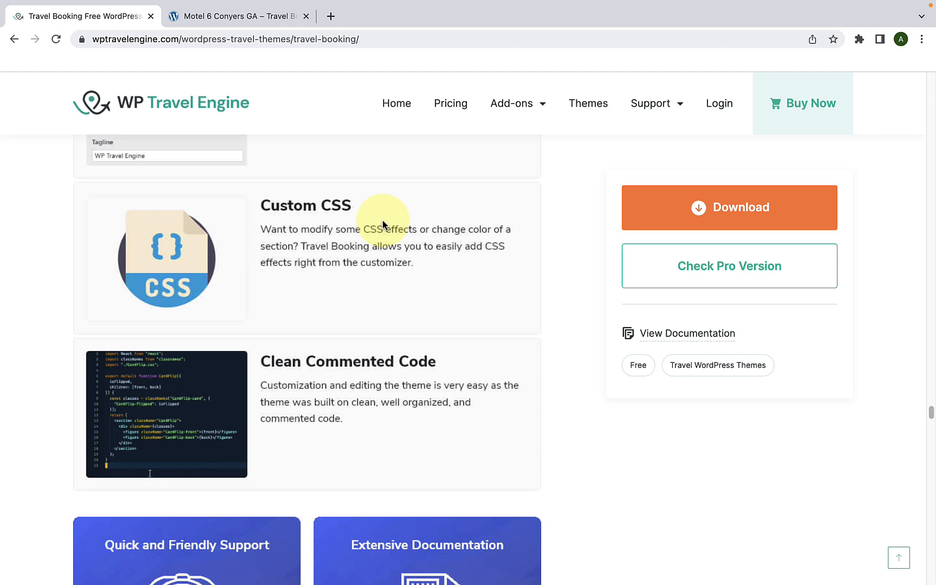
scroll(383, 224, "down", 3)
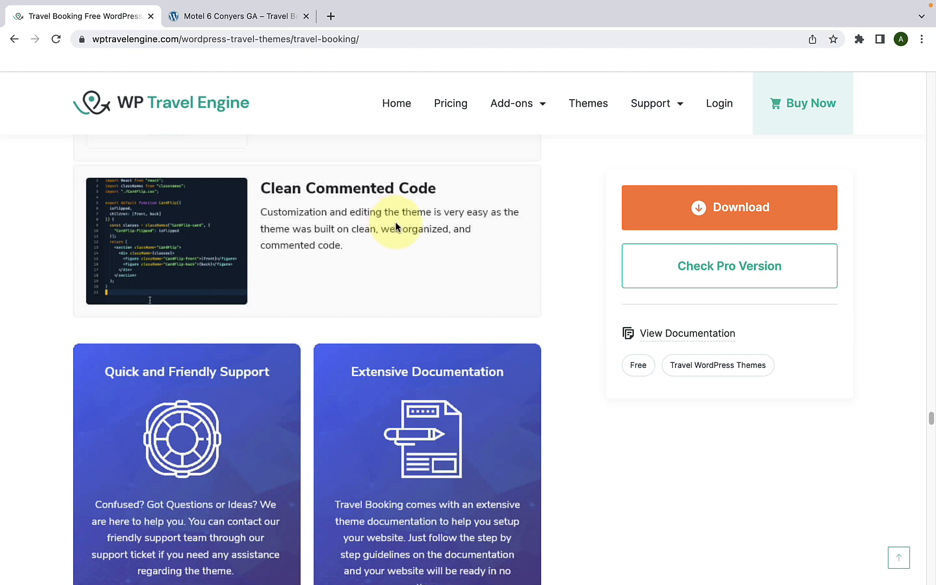
scroll(395, 225, "down", 5)
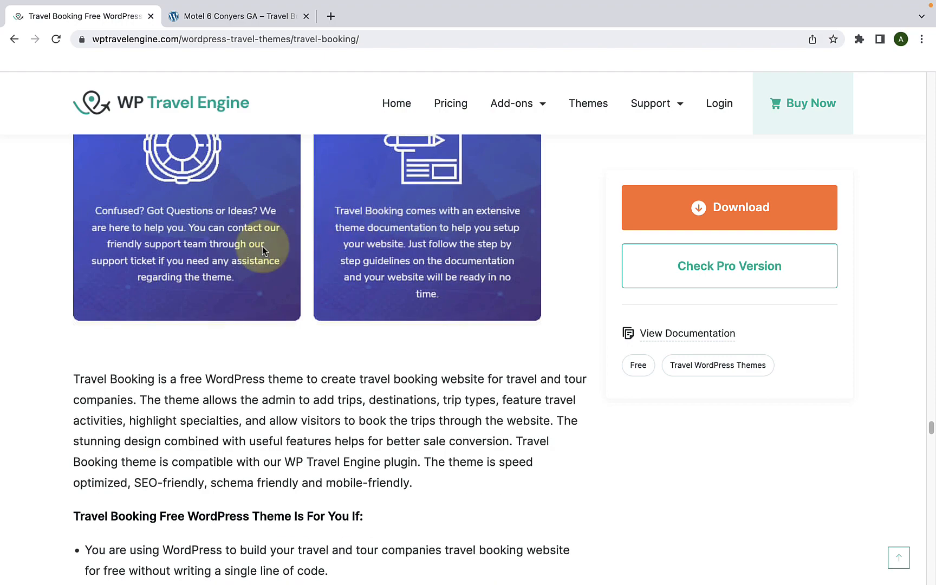
scroll(263, 246, "up", 2)
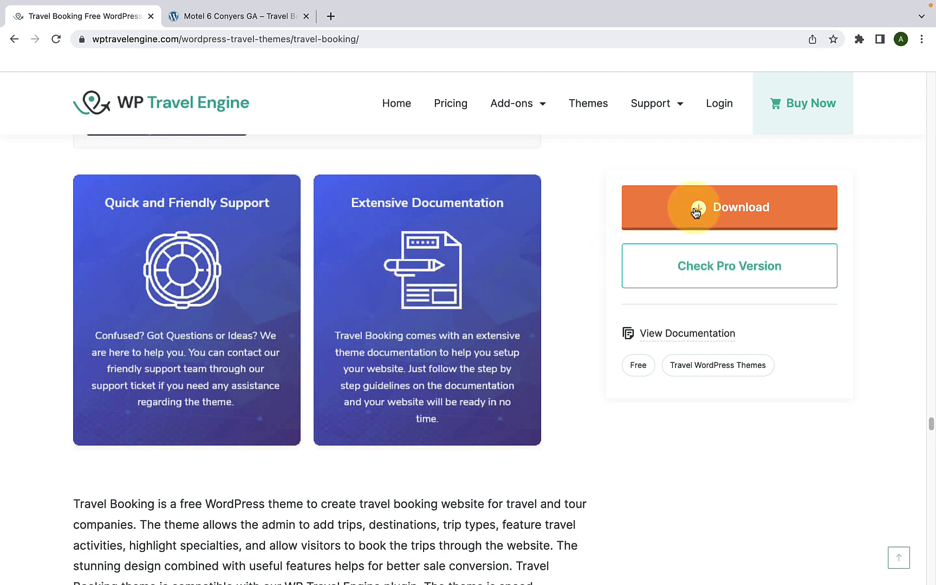
left_click(750, 212)
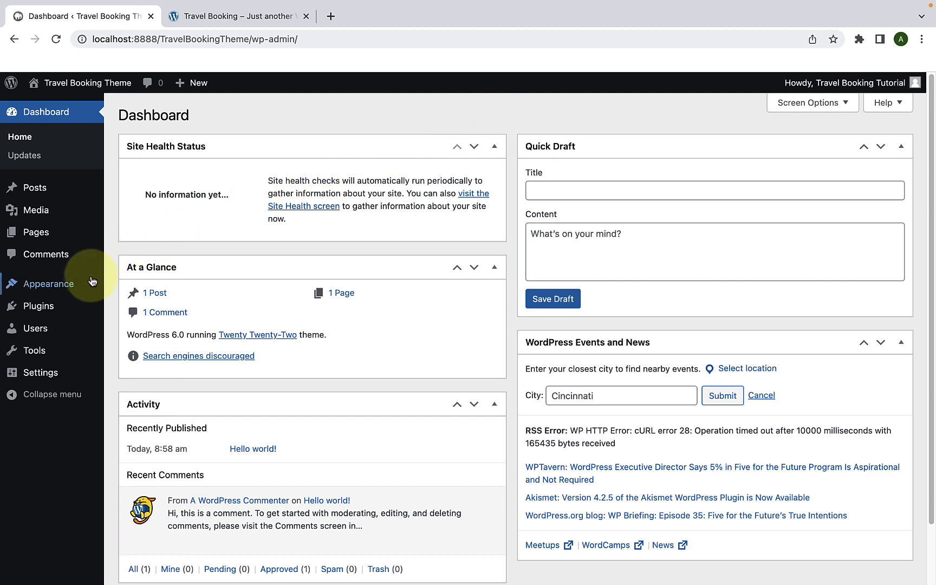
Step: Open the installed themes in the local WordPress admin, and look over the site's front page in a separate browser tab
mouse_move(82, 284)
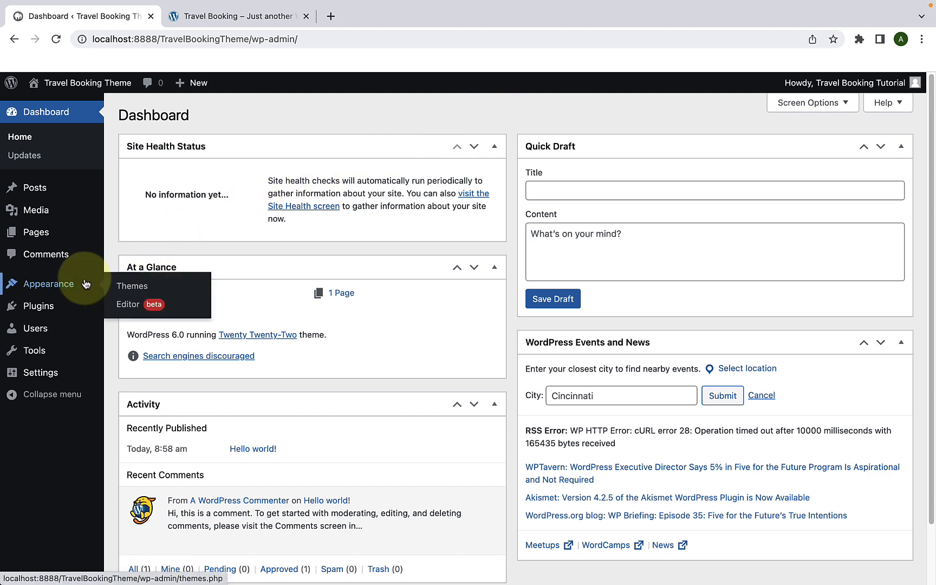
left_click(144, 290)
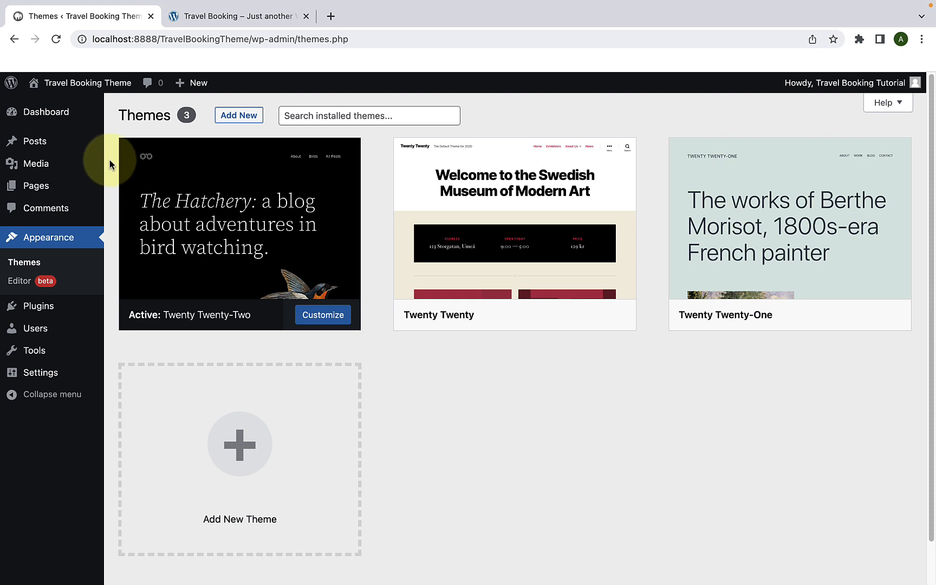
mouse_move(33, 85)
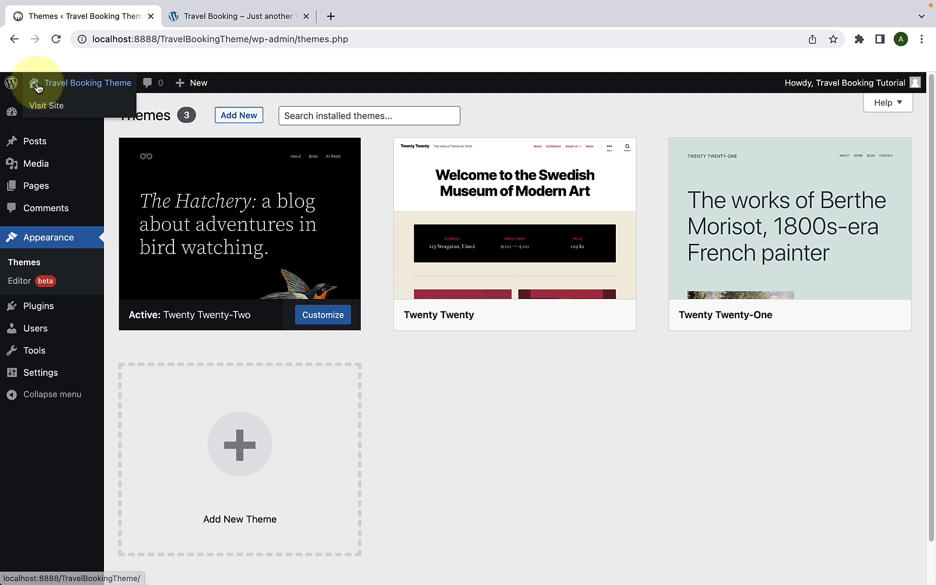
right_click(63, 114)
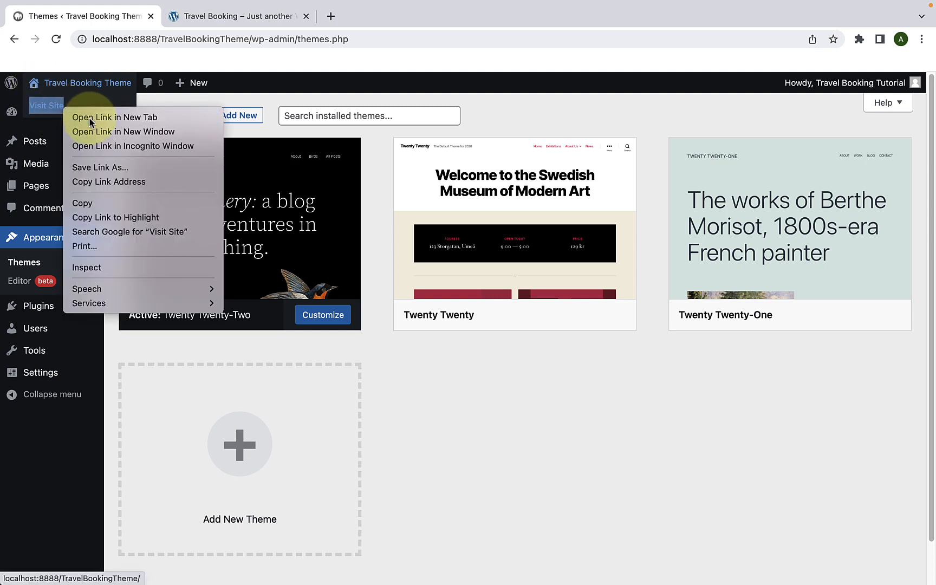
left_click(76, 116)
left_click(207, 17)
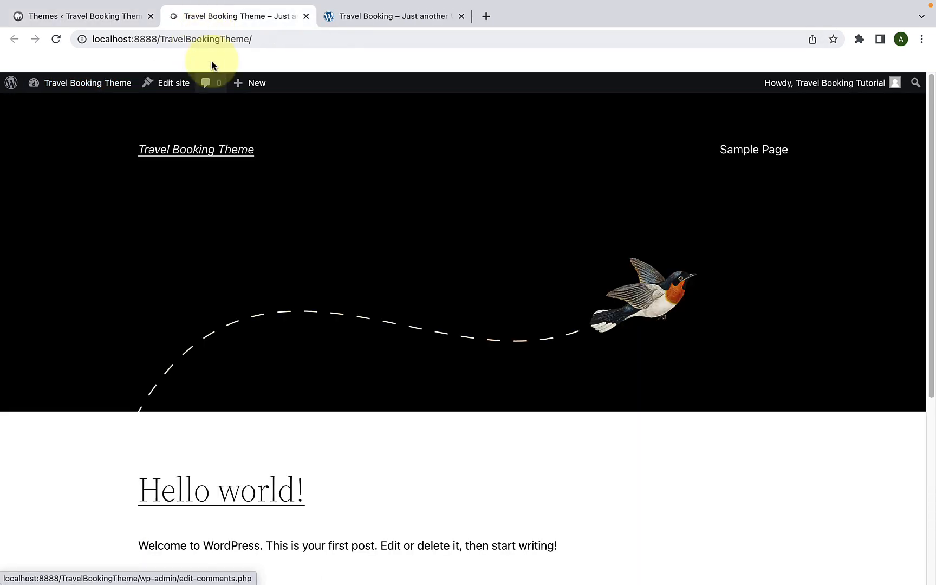
scroll(420, 200, "down", 2)
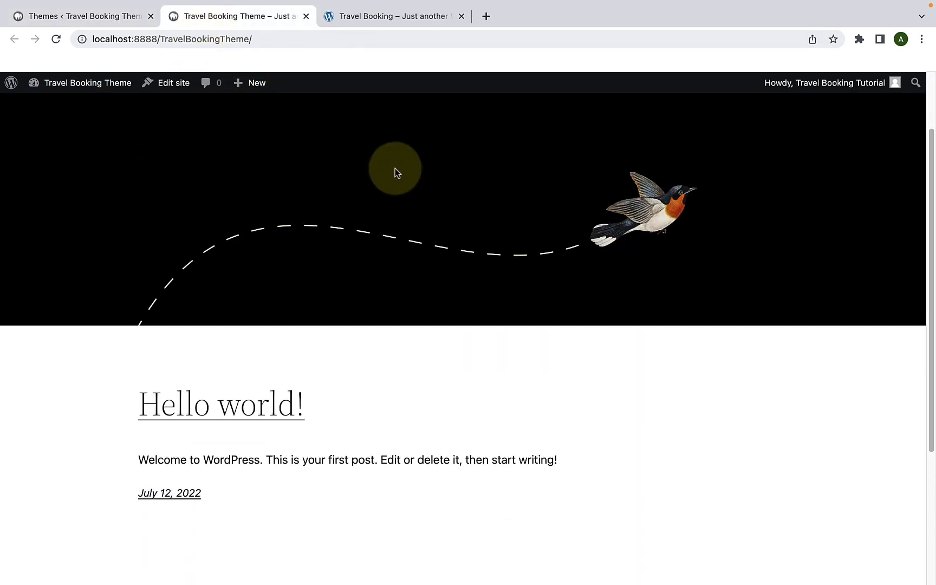
scroll(394, 170, "up", 2)
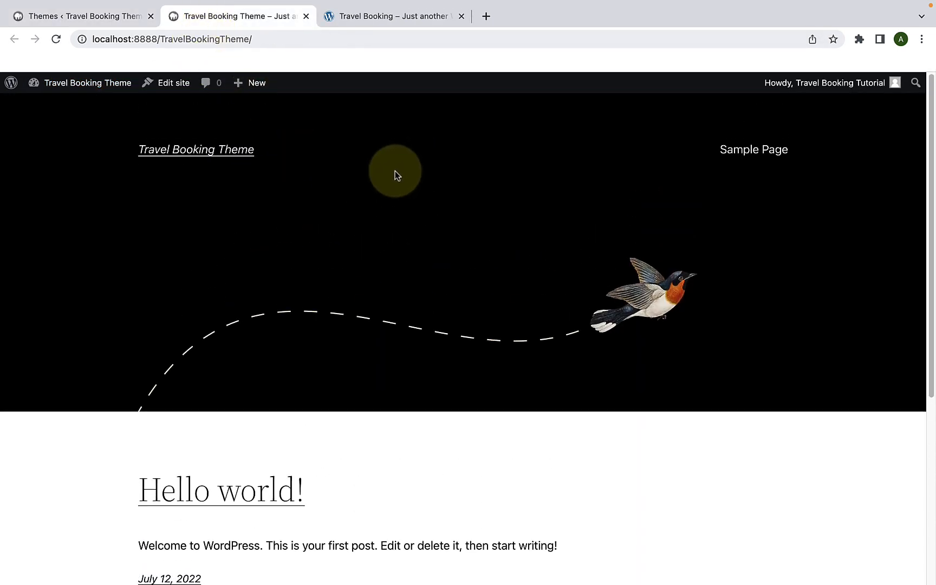
Step: Return to the installed themes, start adding a new one, and choose travel-booking_1.1.5.zip as the theme file to upload
left_click(116, 17)
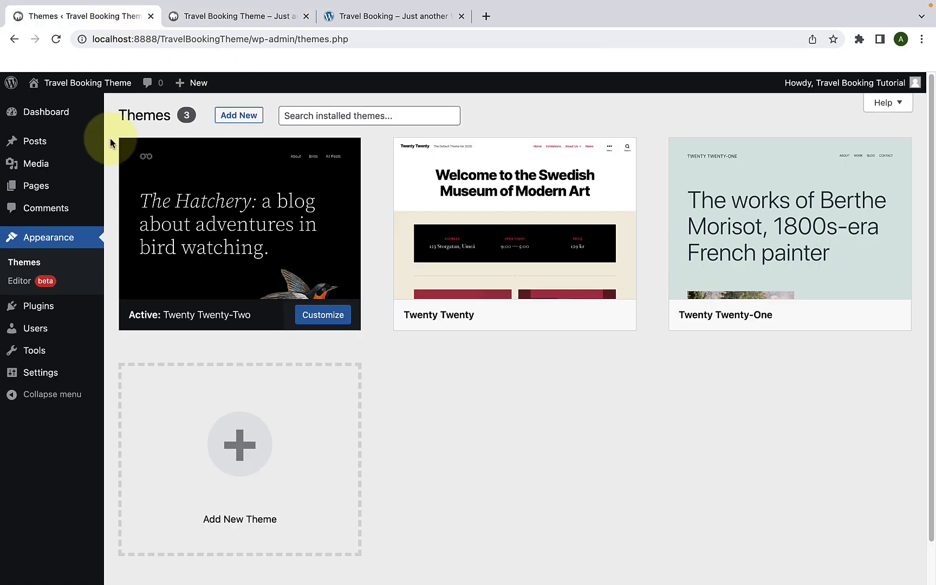
left_click(260, 120)
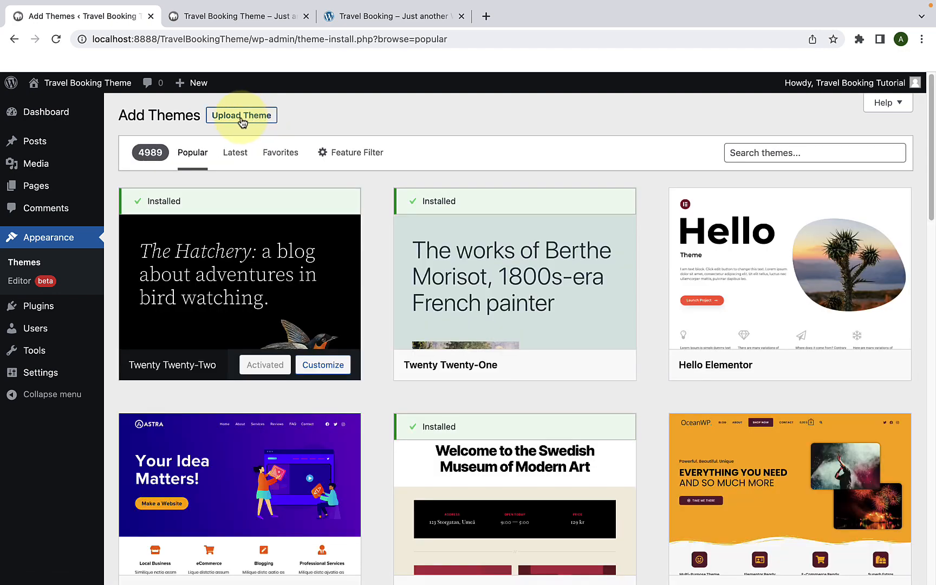
left_click(267, 117)
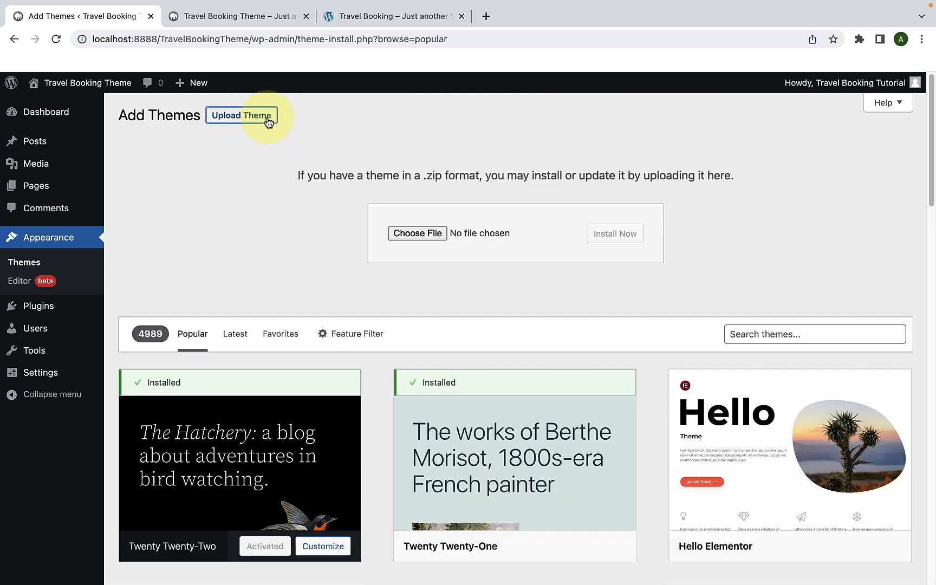
left_click(435, 234)
scroll(455, 358, "down", 5)
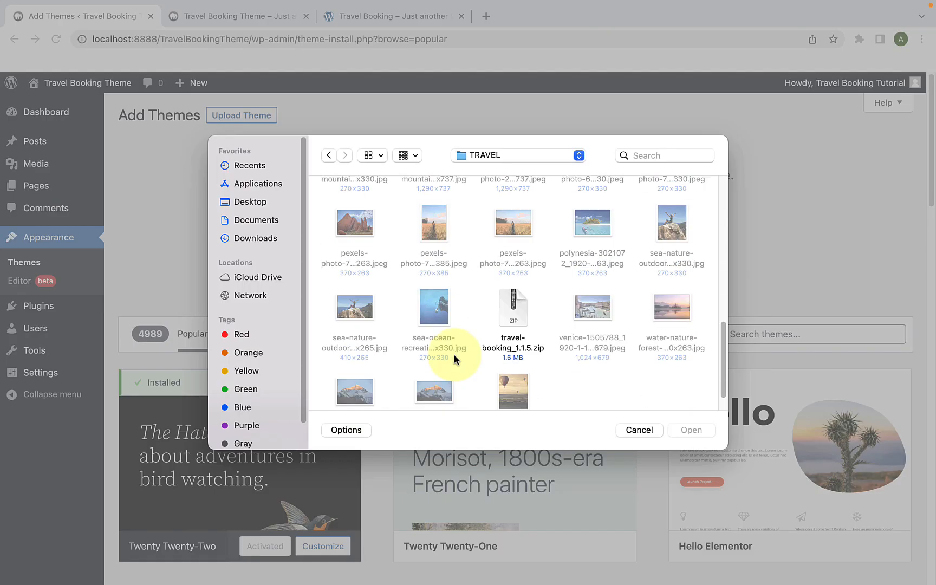
left_click(513, 272)
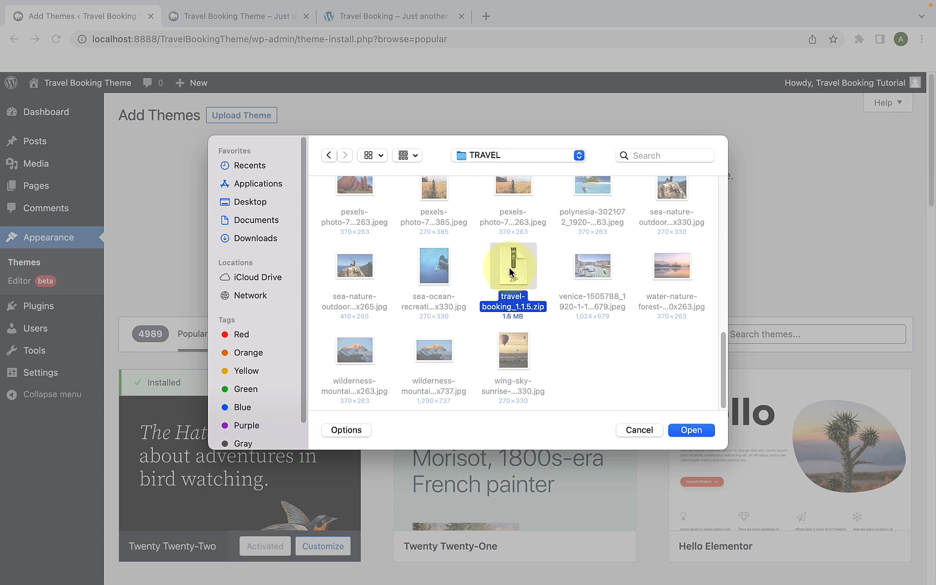
left_click(694, 430)
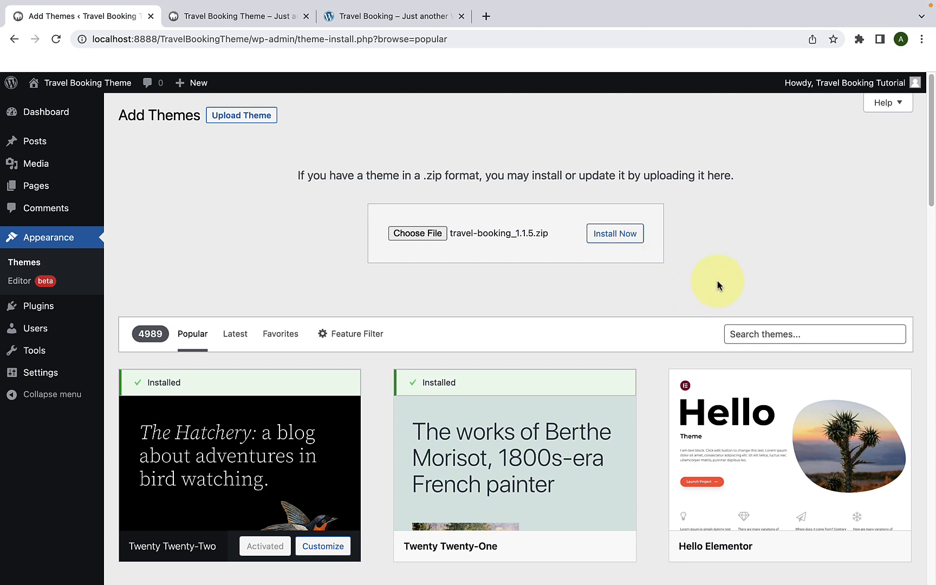
Step: Search the WordPress theme directory for TRAVEL BOOKING
scroll(716, 286, "down", 3)
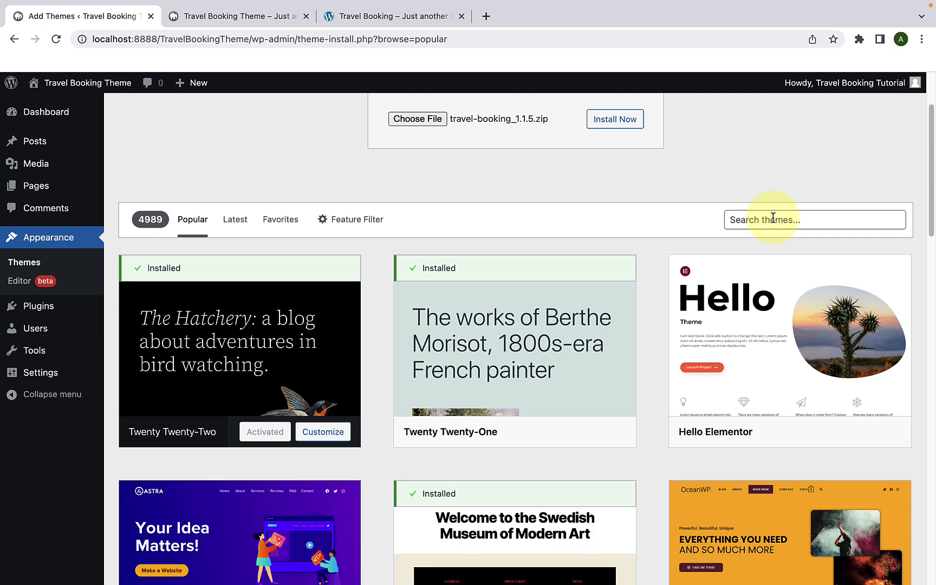
left_click(772, 218)
type("TR")
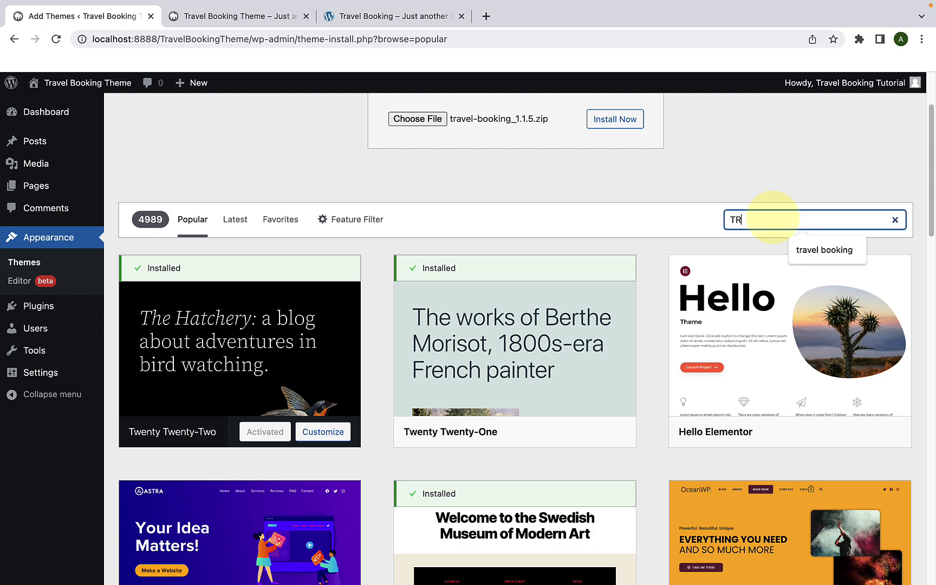
type("AVEL BOOKING")
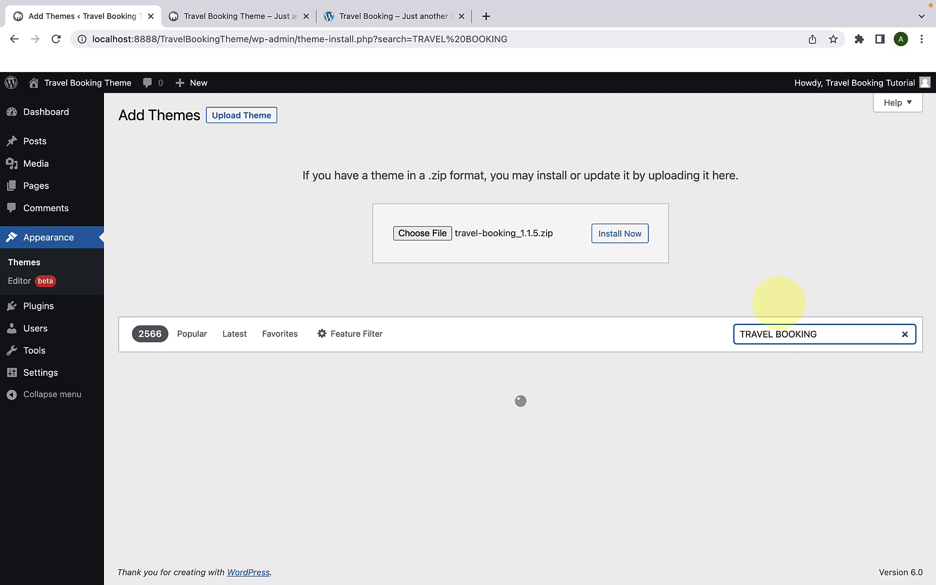
Step: Install and activate the Travel Booking theme from the search results
scroll(779, 298, "down", 2)
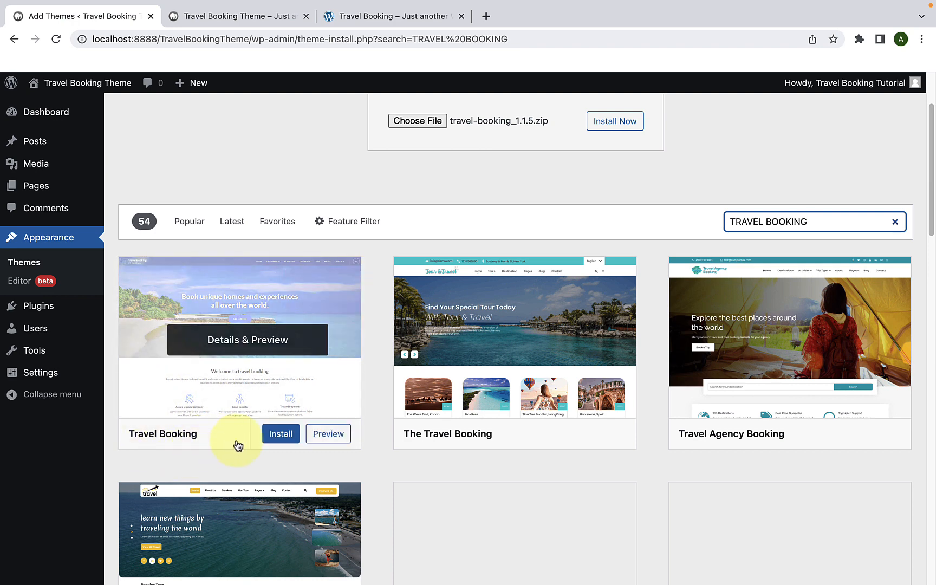
left_click(286, 436)
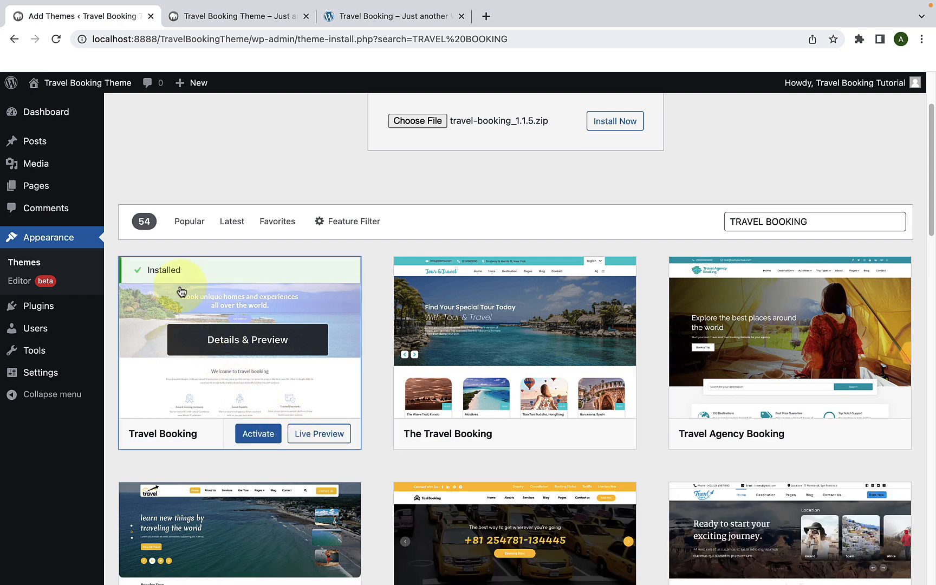
left_click(261, 443)
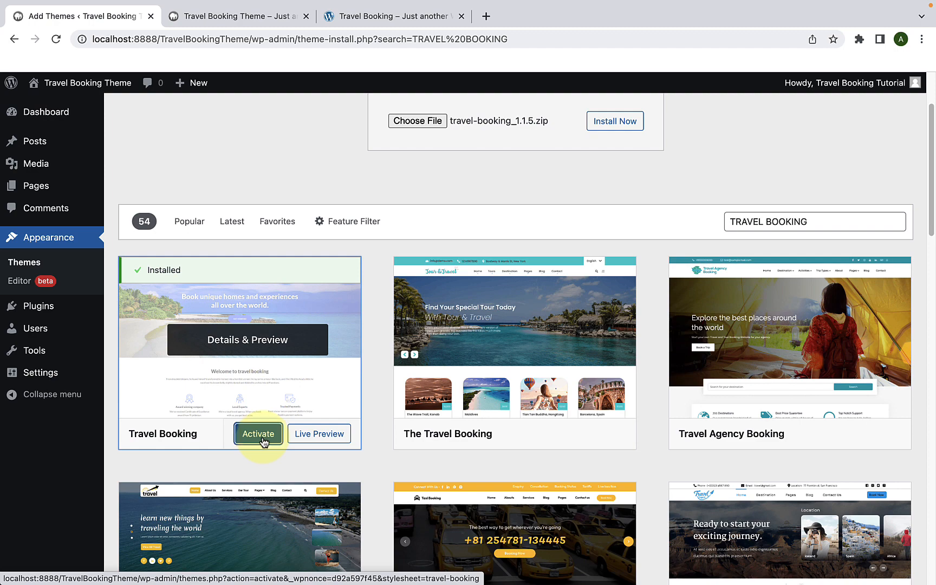
left_click(264, 441)
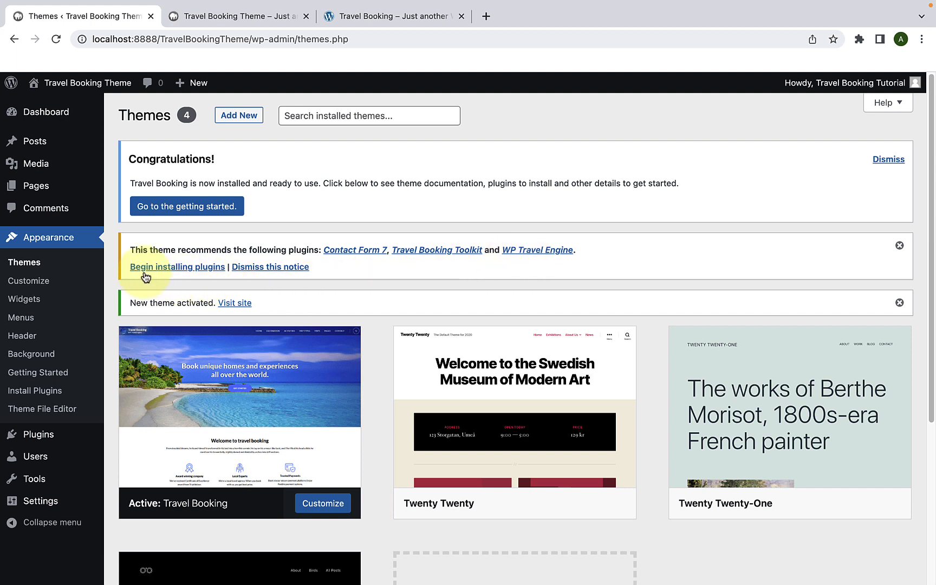
Step: Bulk install the theme's recommended plugins: Contact Form 7, Travel Booking Toolkit and WP Travel Engine
left_click(203, 267)
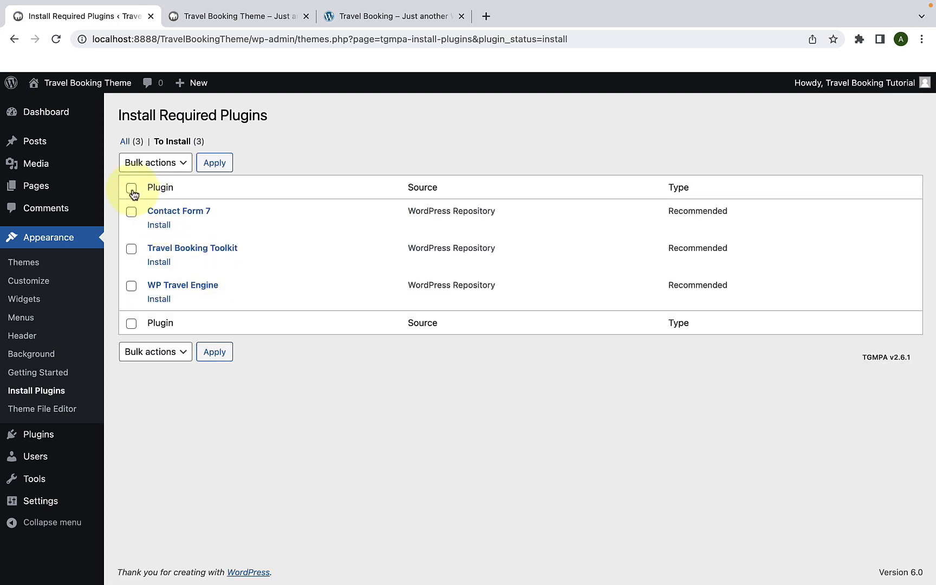
left_click(132, 190)
left_click(172, 164)
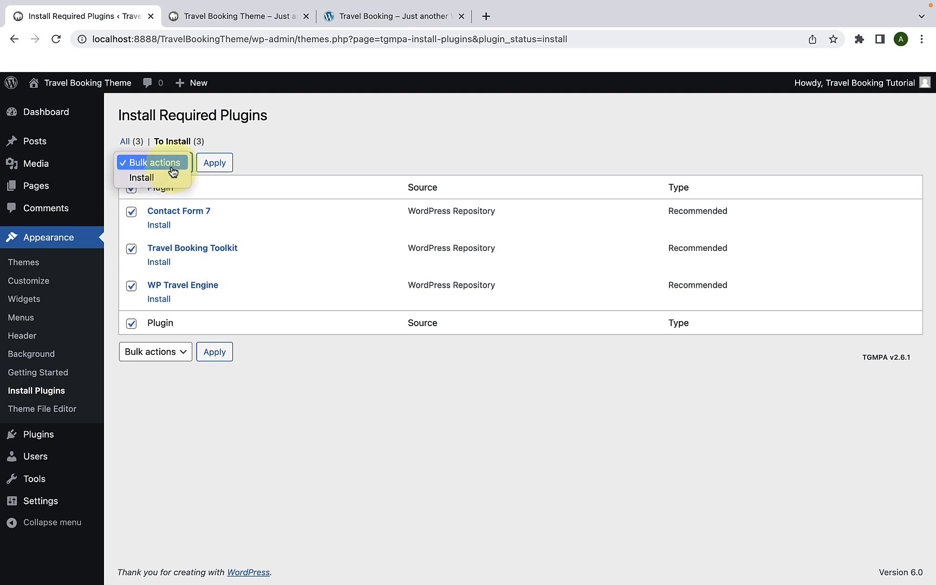
left_click(169, 178)
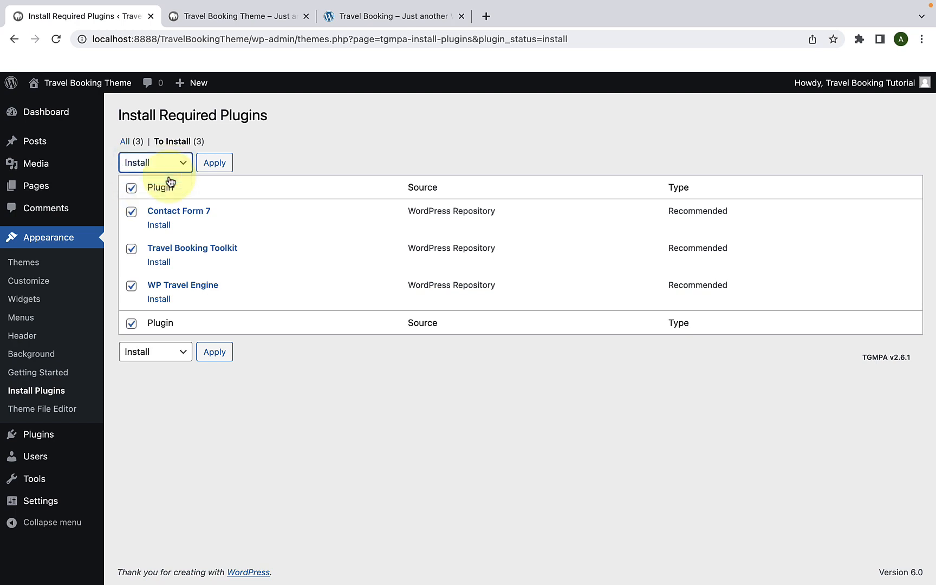
left_click(214, 169)
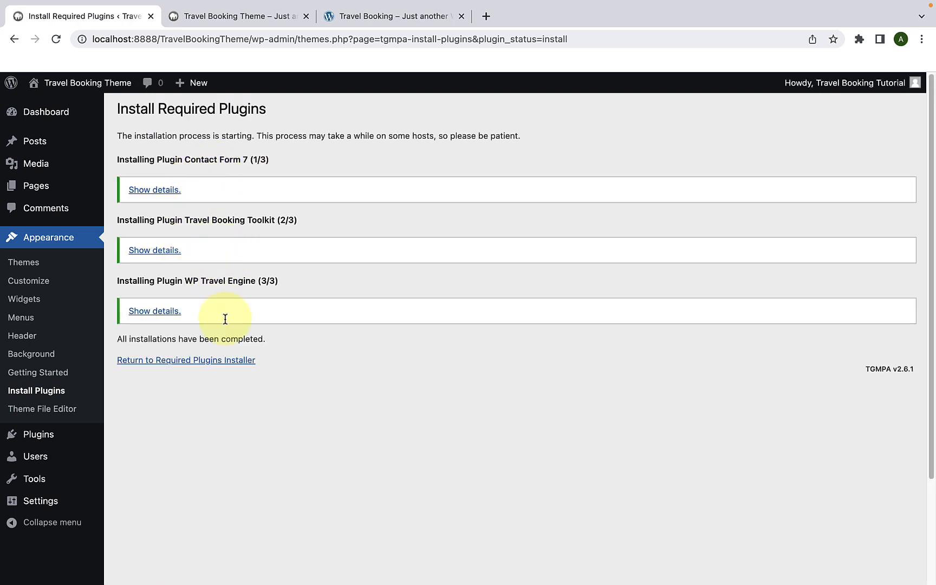
Step: Return to the required plugins installer and bulk activate Contact Form 7, Travel Booking Toolkit and WP Travel Engine
left_click(141, 363)
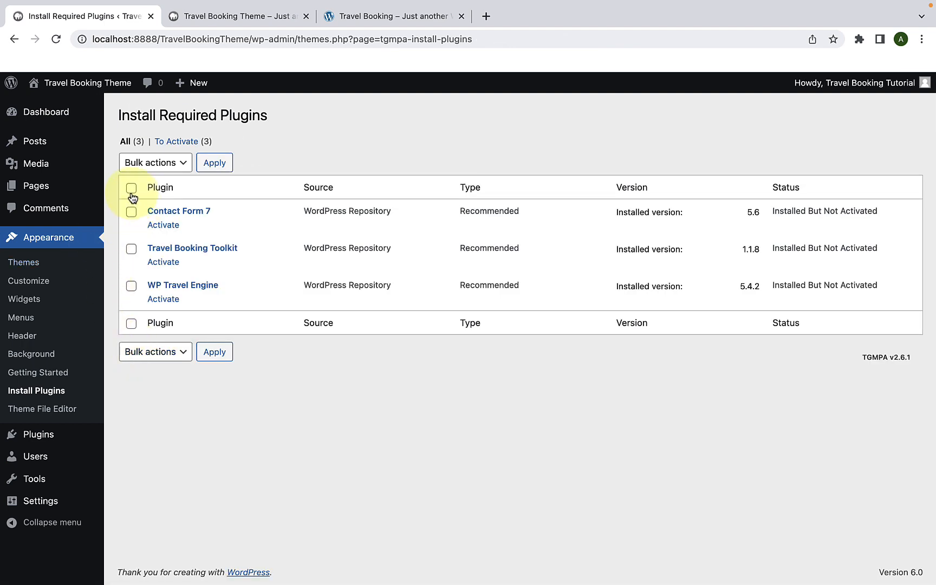
left_click(131, 188)
left_click(171, 169)
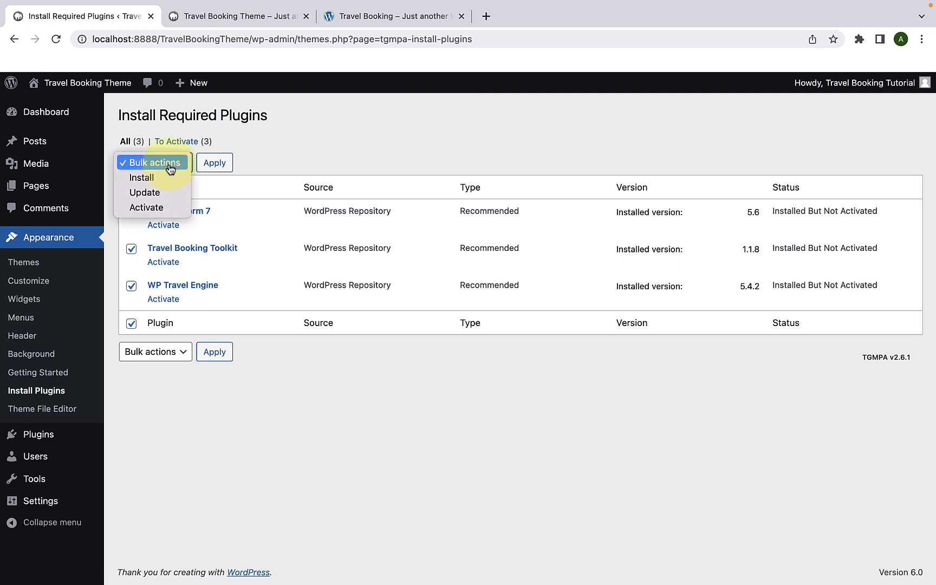
left_click(153, 209)
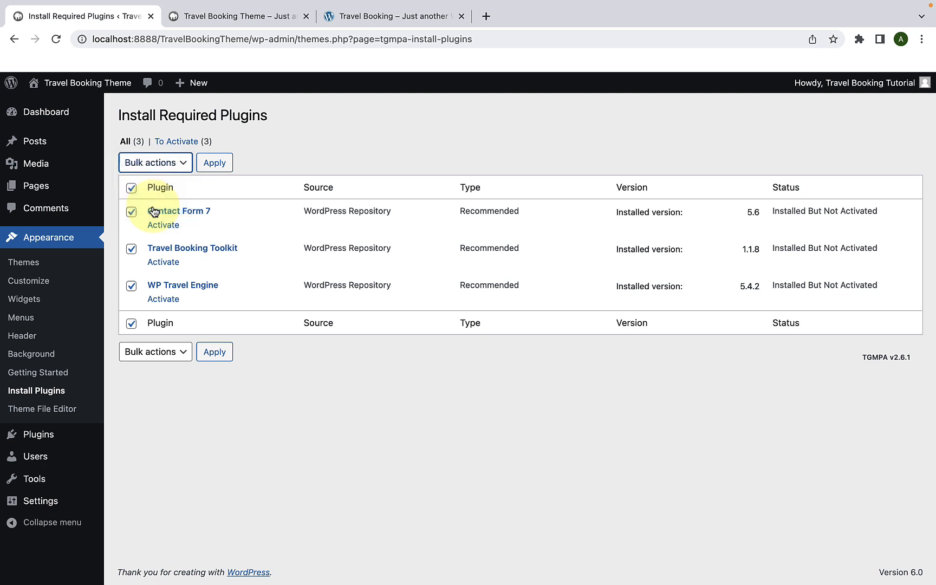
left_click(215, 170)
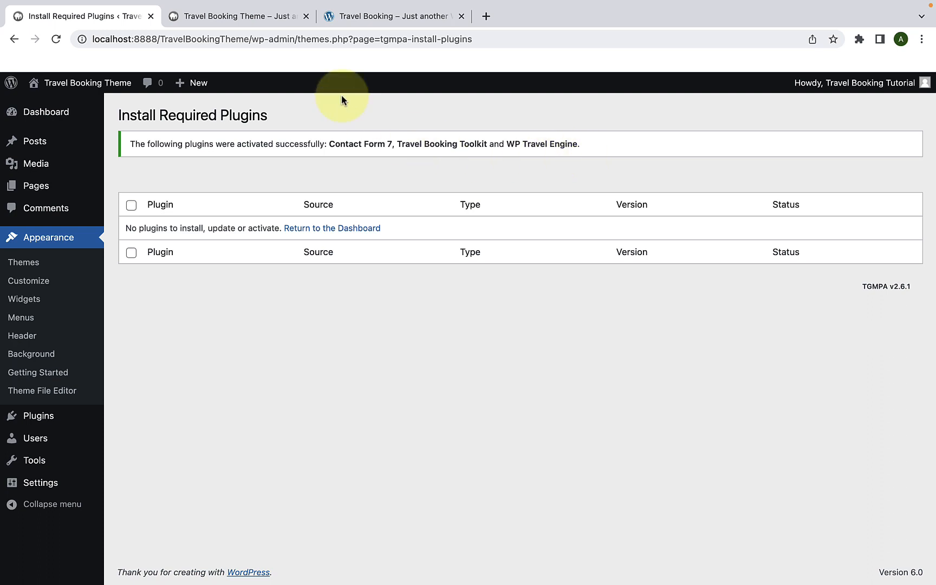
Step: Reload the site's front page to check how it looks with the Travel Booking theme
left_click(264, 16)
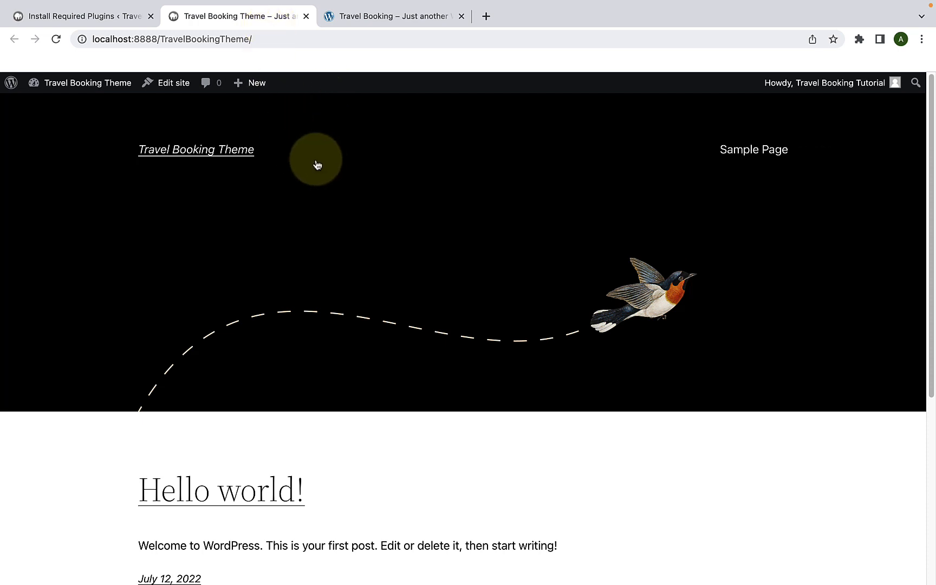
left_click(57, 39)
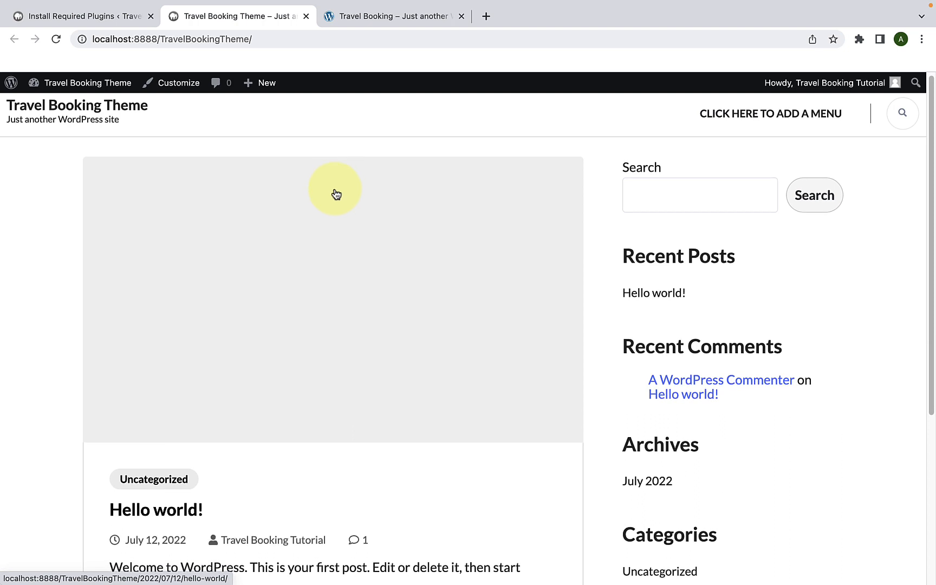
Step: Return to the WordPress dashboard and open the theme Customizer in a new browser tab
left_click(106, 21)
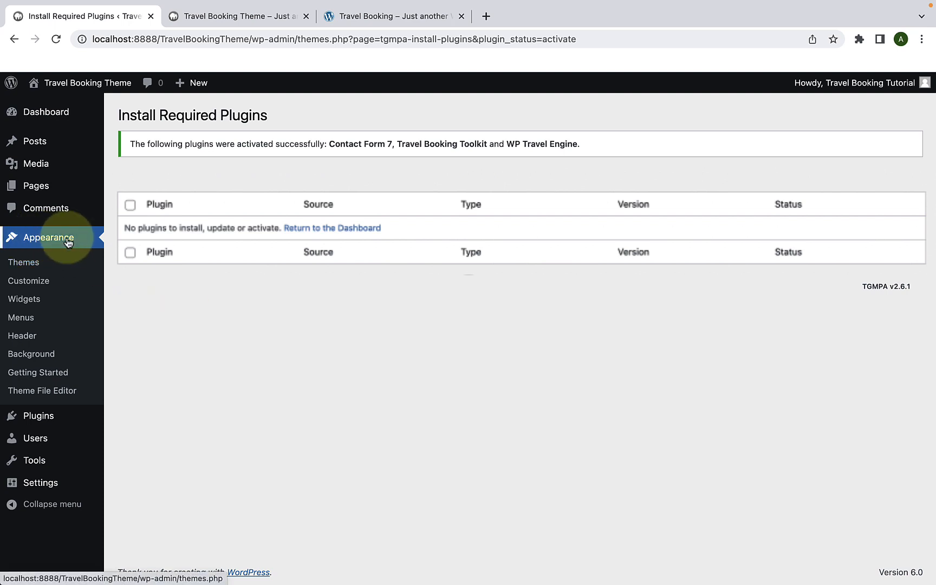
right_click(40, 287)
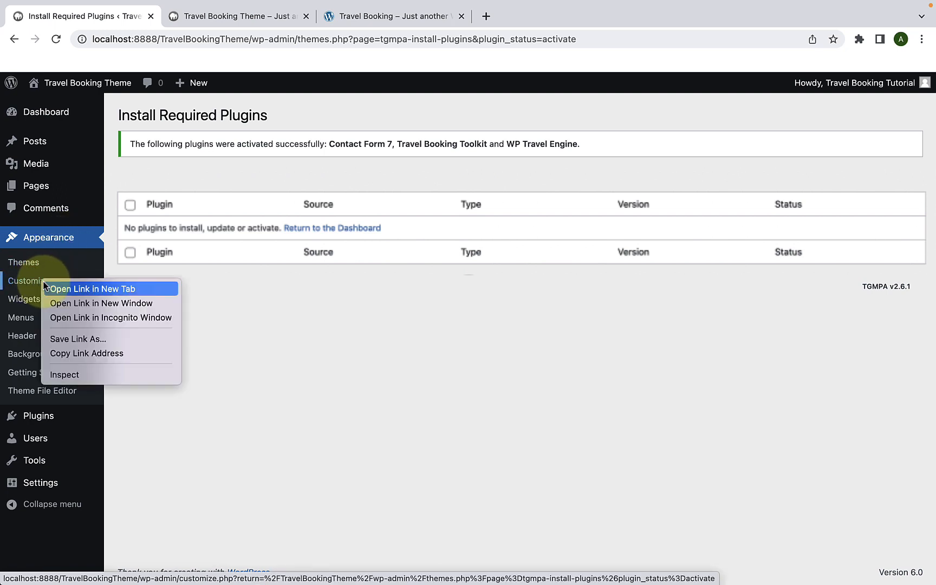
left_click(70, 289)
left_click(223, 22)
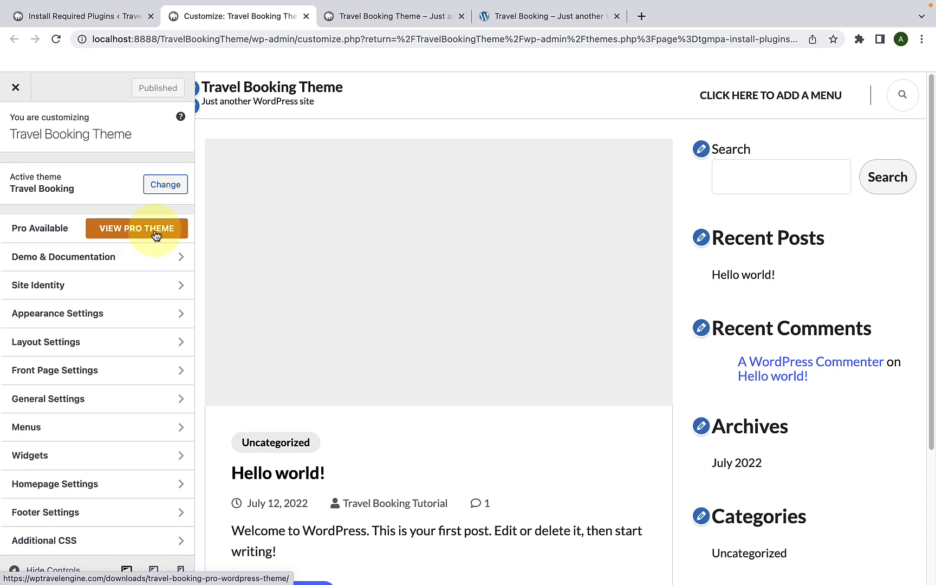
Step: Review the Customizer's Demo & Documentation links and the Site Identity options for logo, title, tagline and icon
left_click(124, 257)
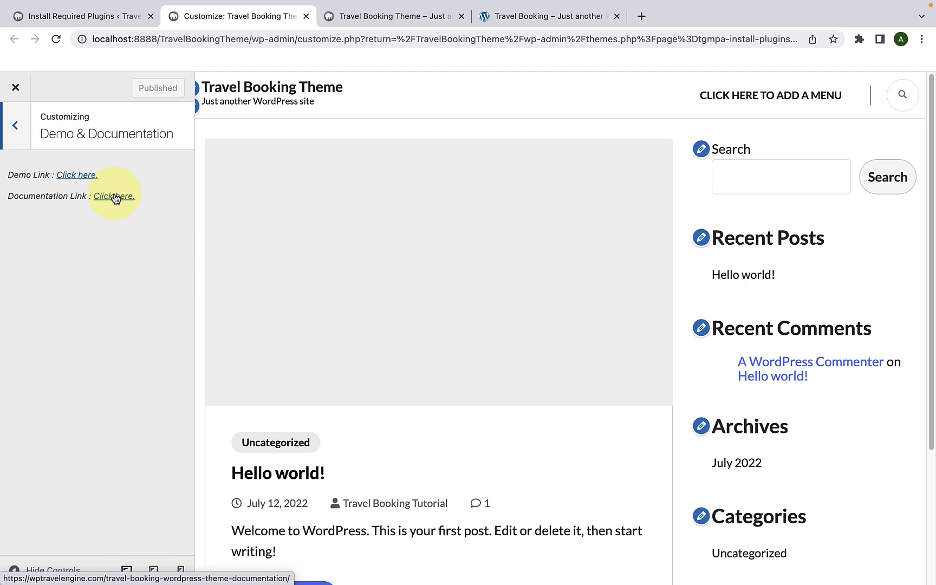
left_click(15, 126)
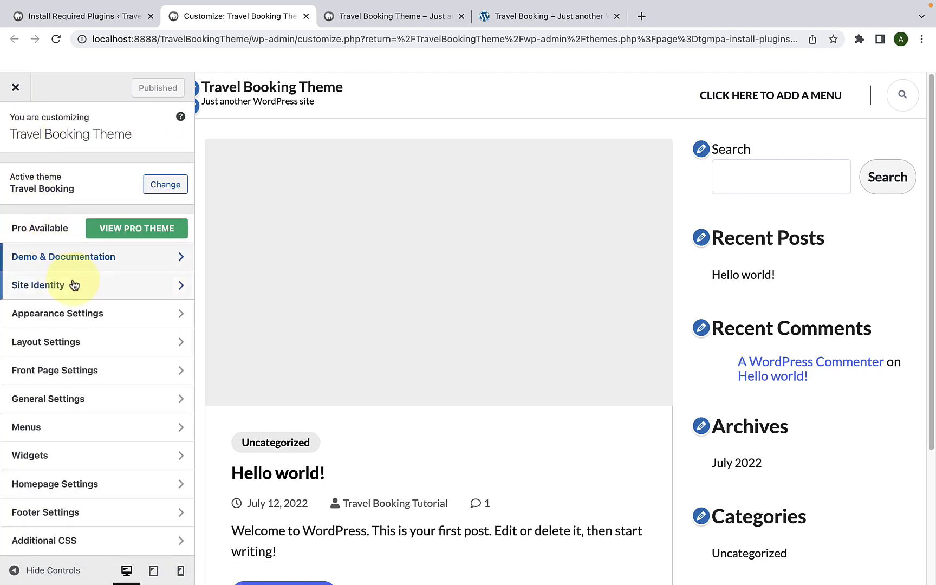
left_click(76, 286)
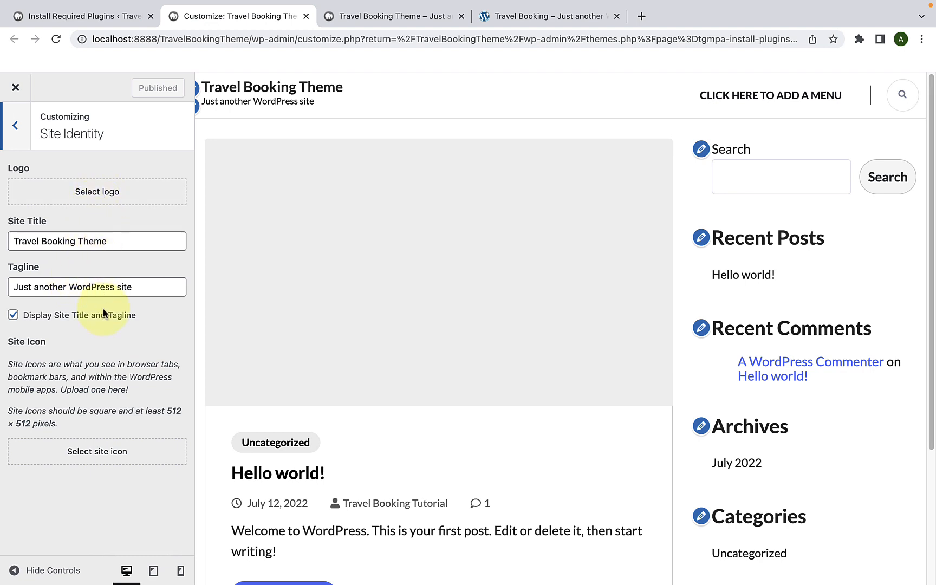
left_click(16, 137)
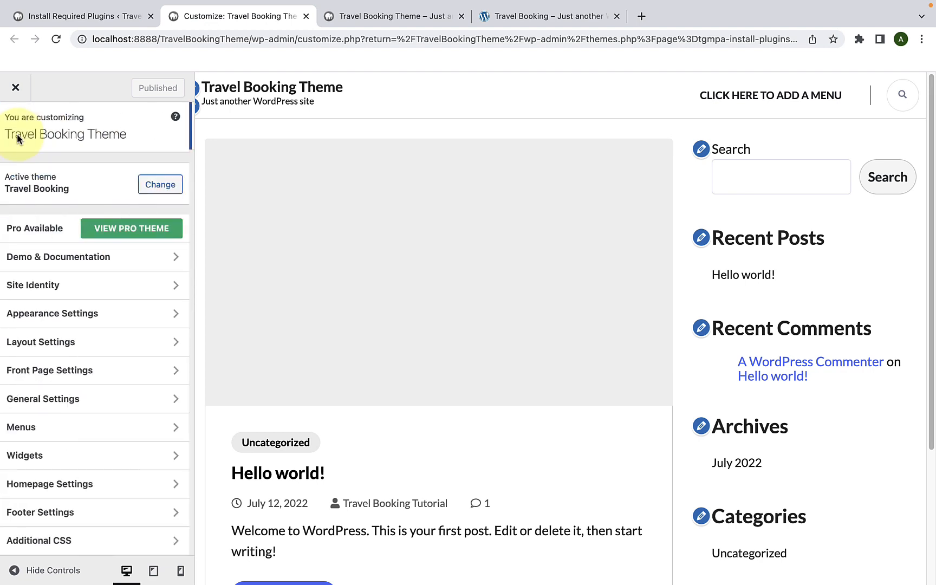
Step: Review the Colors and Background Image options within the Customizer's Appearance Settings
left_click(66, 322)
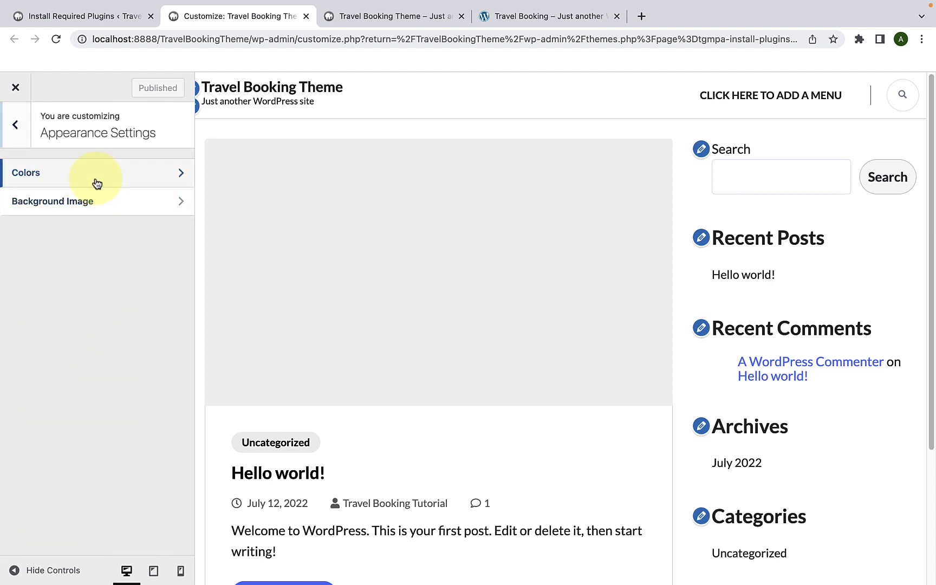
left_click(96, 183)
left_click(23, 140)
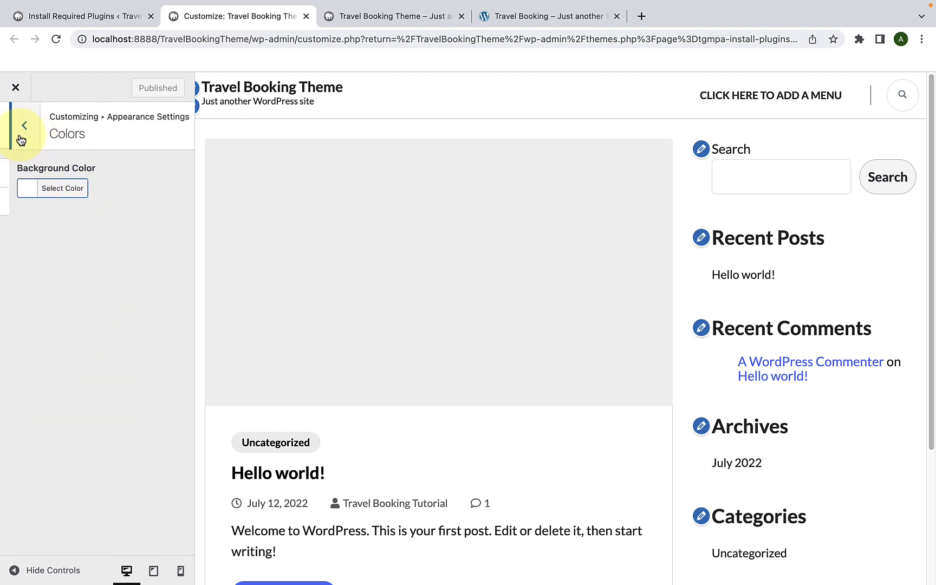
left_click(83, 204)
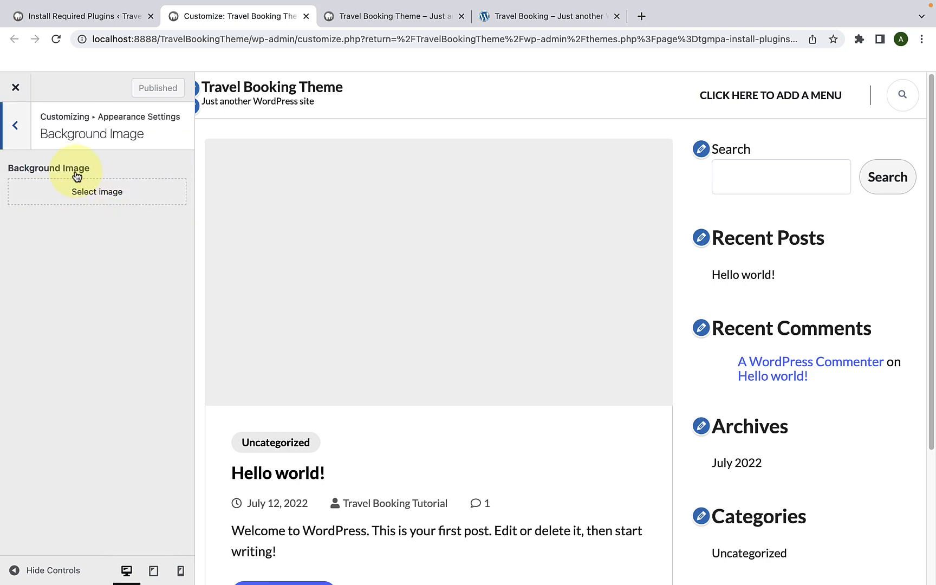
left_click(25, 141)
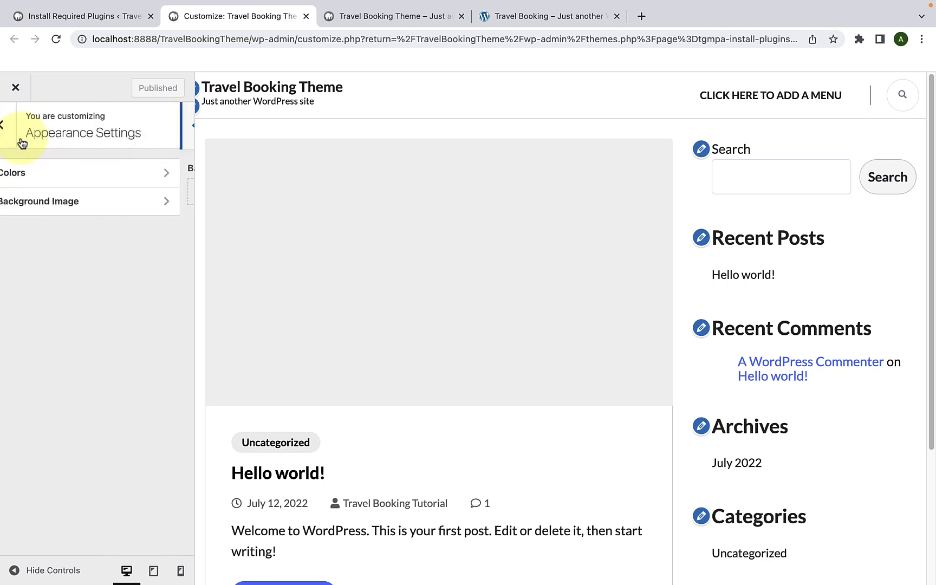
left_click(17, 140)
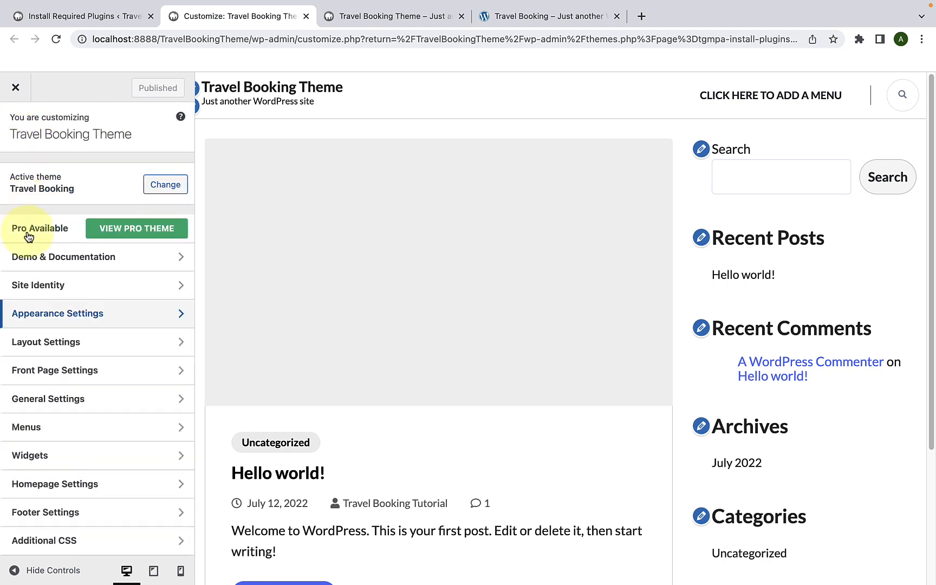
Step: Review the page, post and default sidebar layouts in Layout Settings and the sections offered in Front Page Settings
left_click(75, 341)
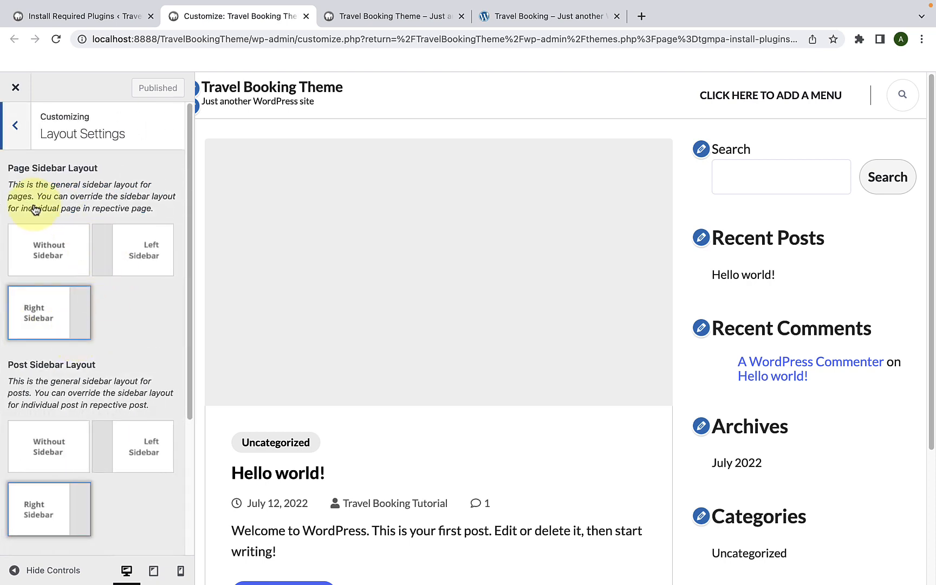
scroll(102, 289, "down", 2)
scroll(102, 290, "down", 1)
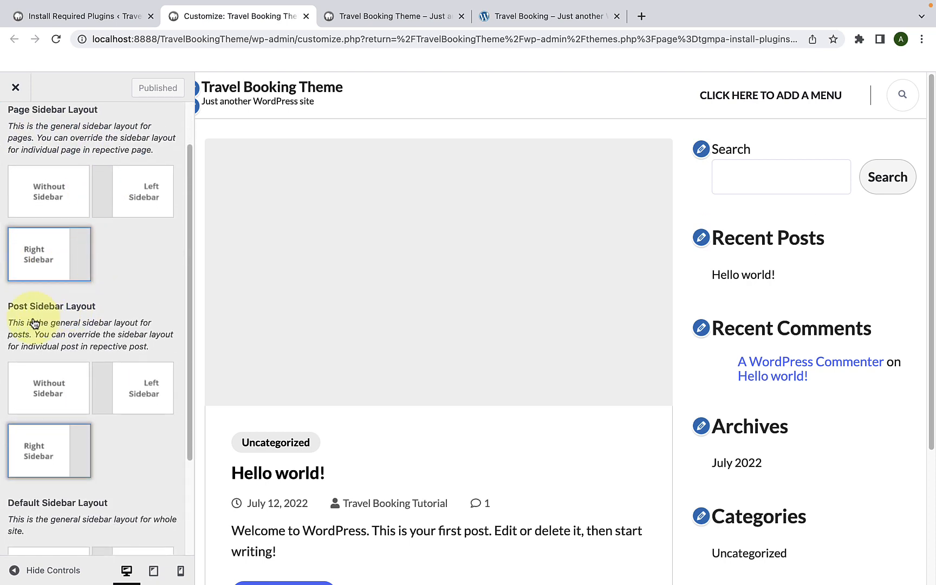
scroll(88, 344, "down", 5)
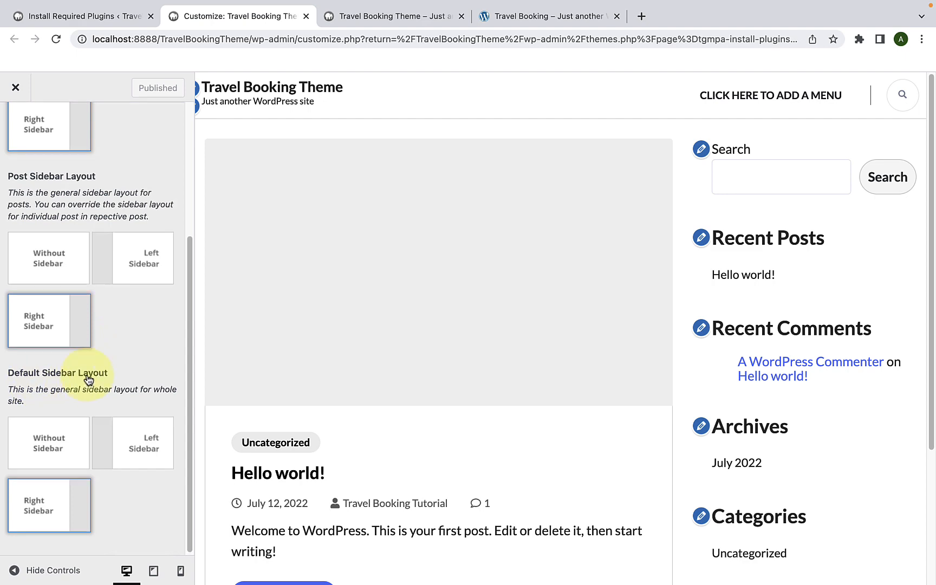
scroll(90, 373, "up", 8)
left_click(15, 130)
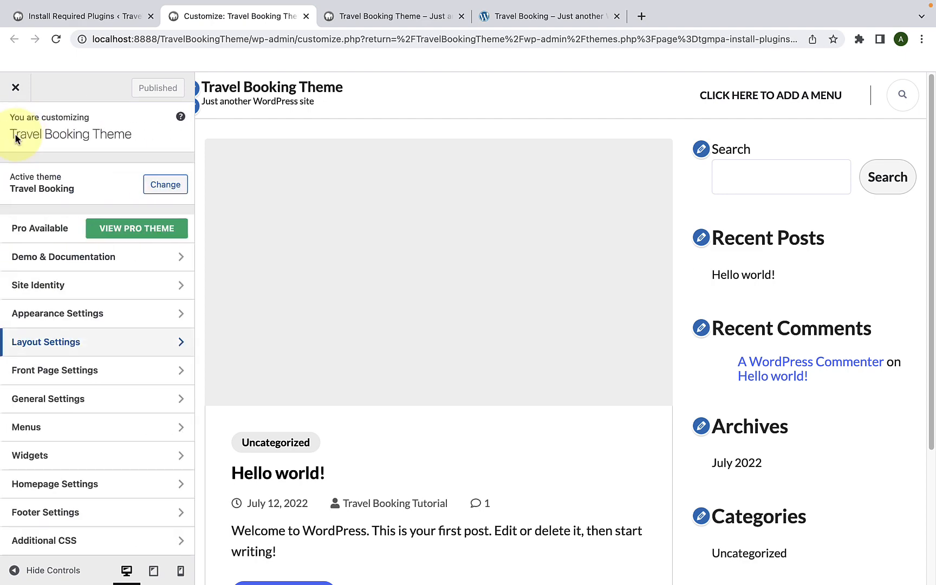
left_click(63, 370)
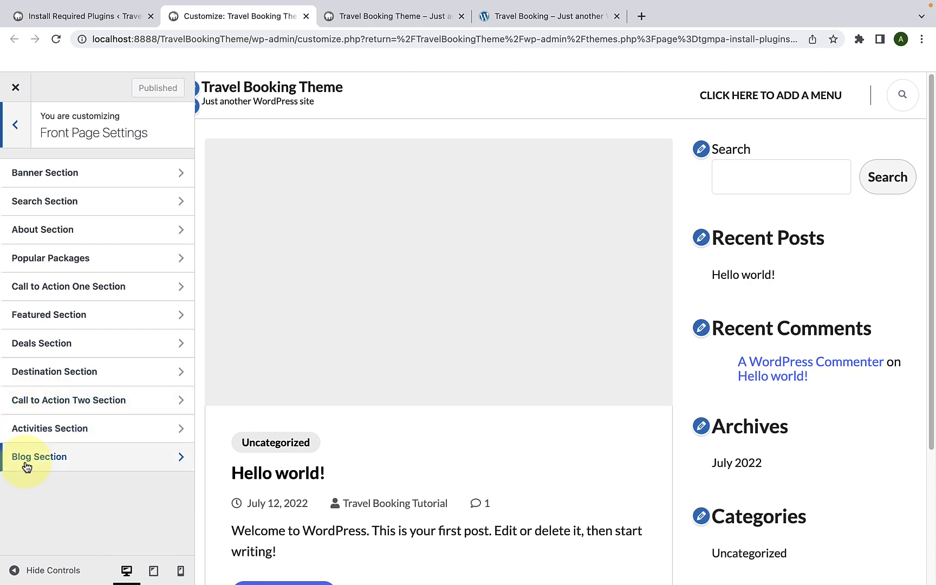
left_click(16, 125)
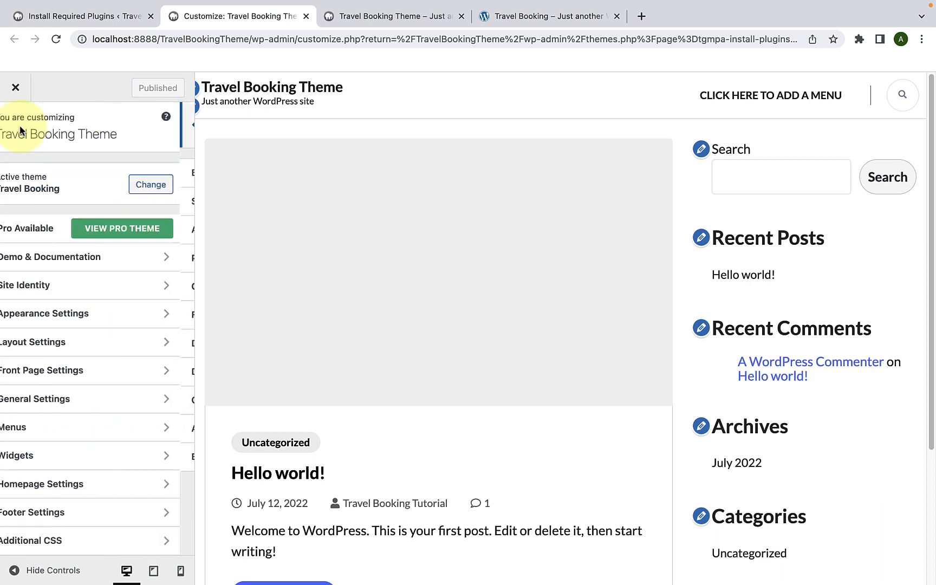
Step: Review the Post Page, 404 Page and SEO options within the Customizer's General Settings
left_click(59, 396)
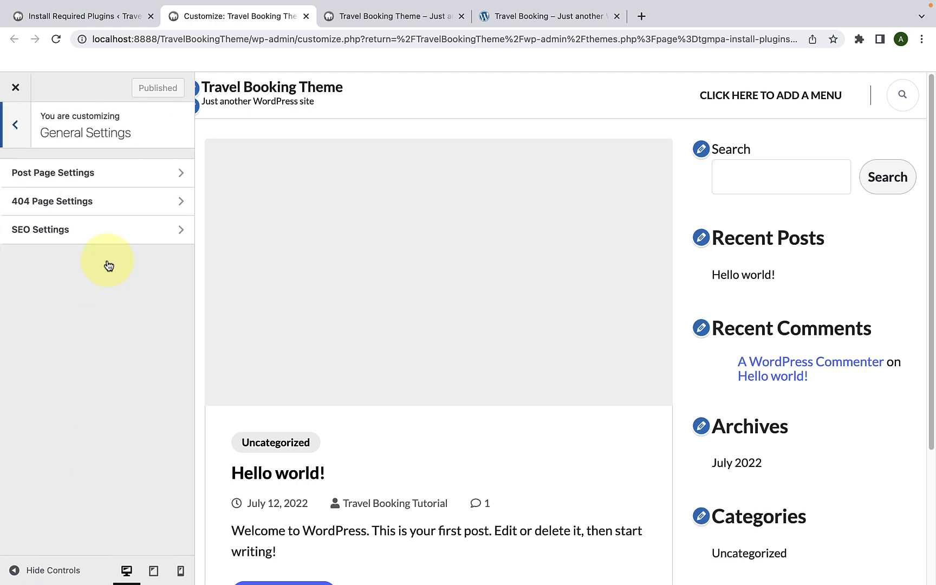
left_click(63, 176)
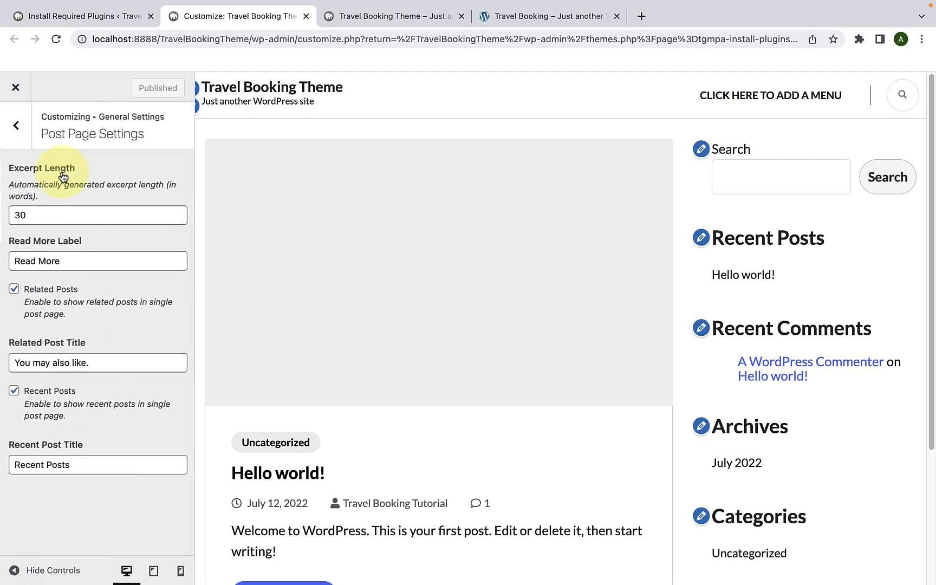
left_click(15, 123)
left_click(44, 211)
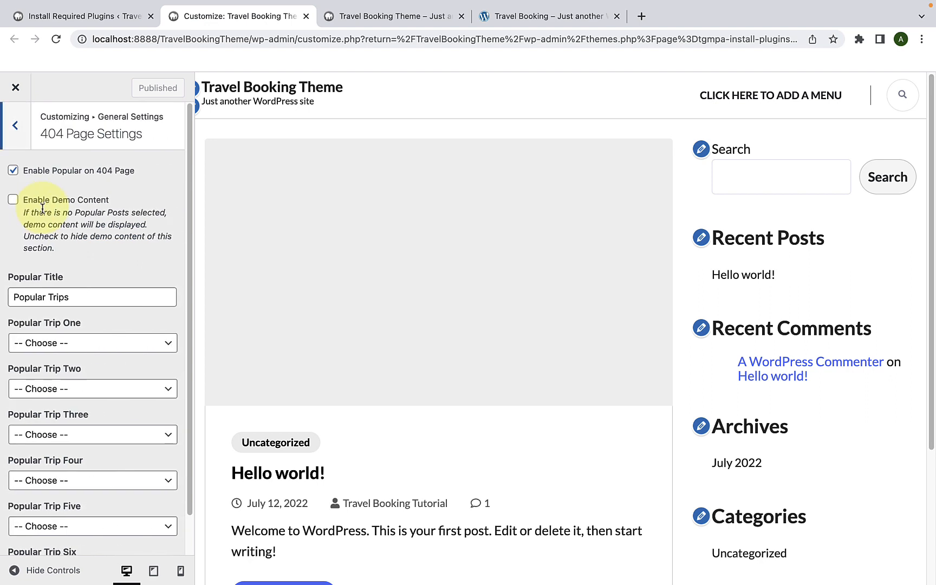
scroll(38, 216, "down", 2)
scroll(24, 135, "up", 2)
left_click(23, 124)
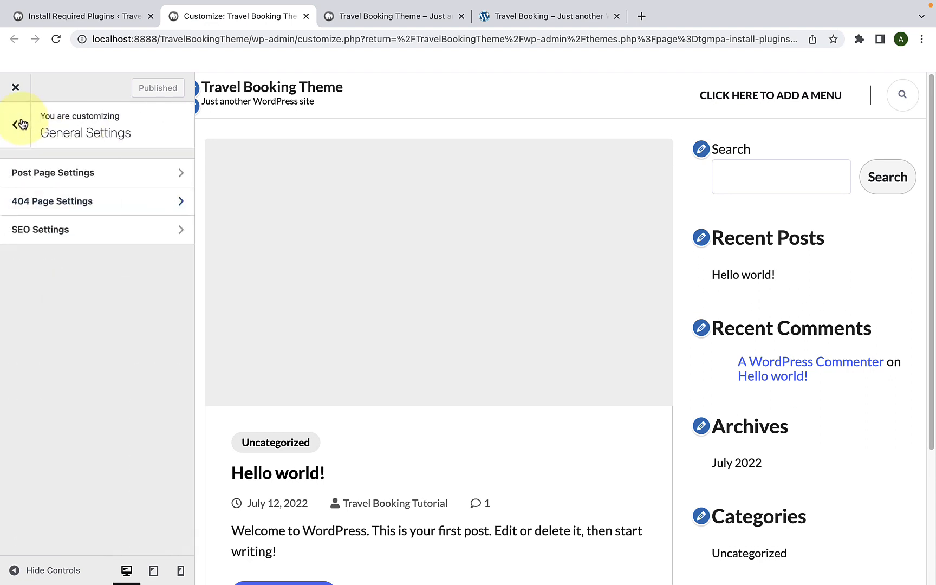
left_click(50, 229)
left_click(15, 125)
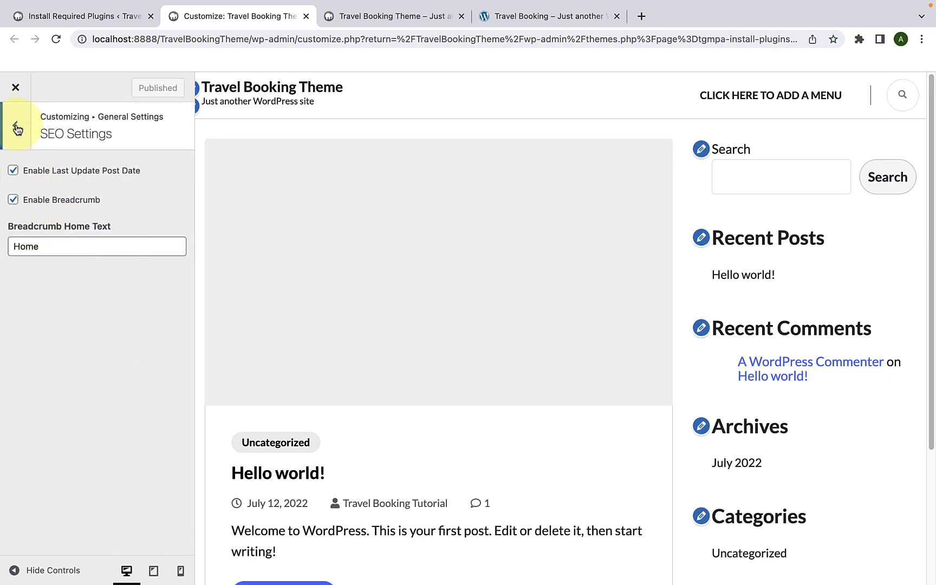
left_click(16, 126)
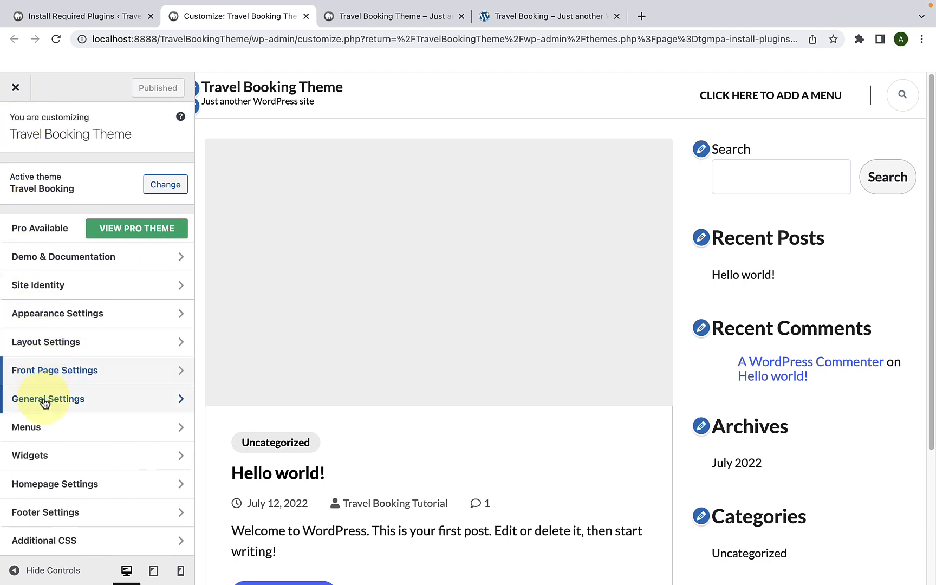
Step: Review the Customizer's Menus section and the Widgets section, including the blocks in the Sidebar widget area
left_click(32, 427)
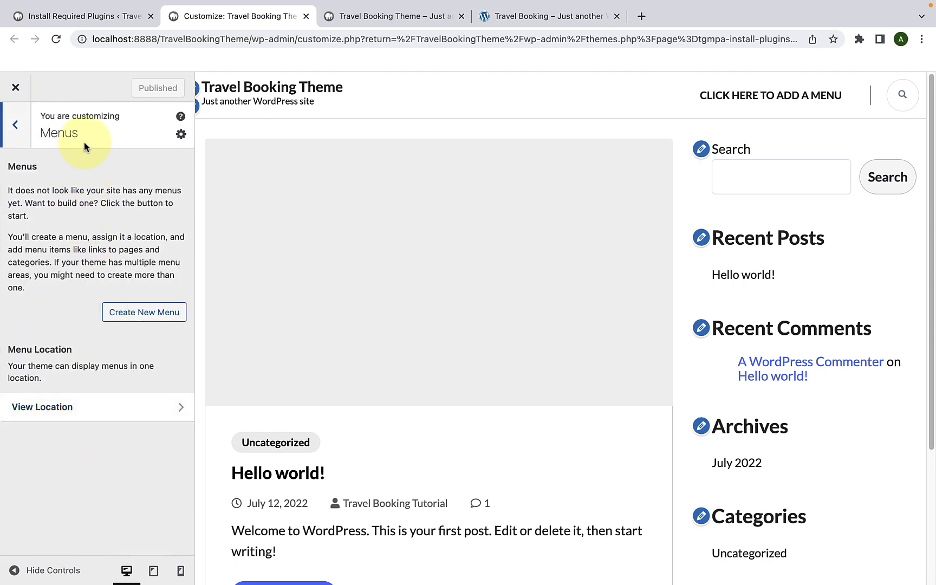
left_click(17, 125)
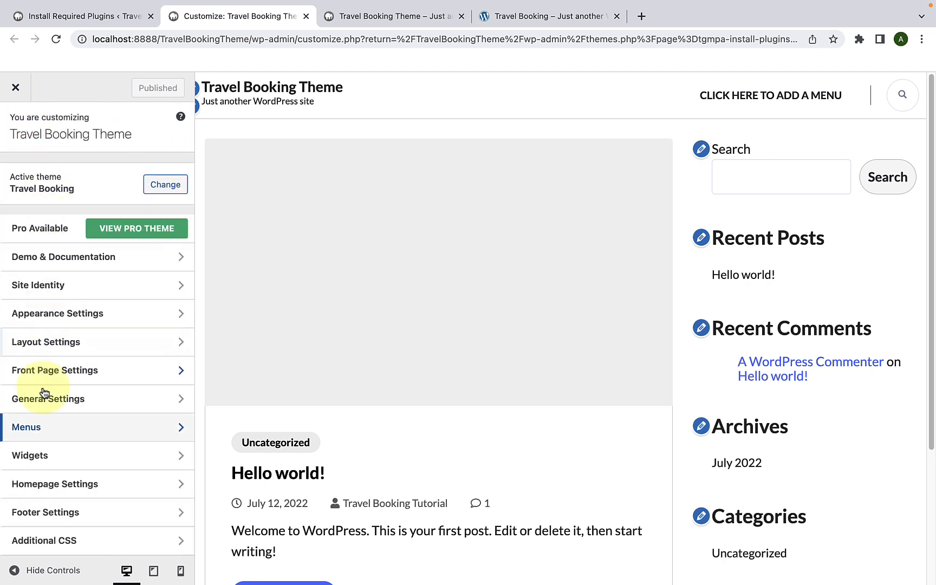
left_click(49, 460)
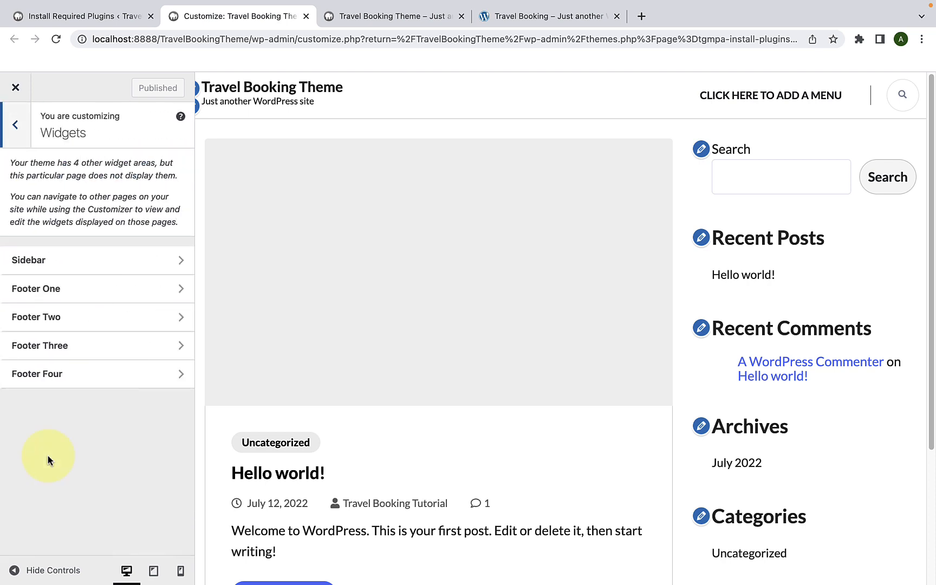
left_click(108, 263)
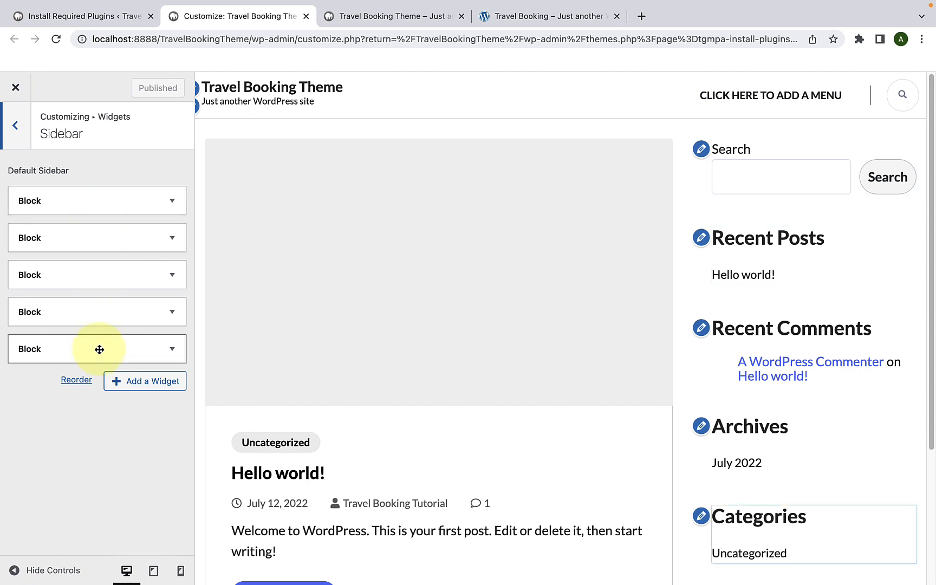
left_click(20, 133)
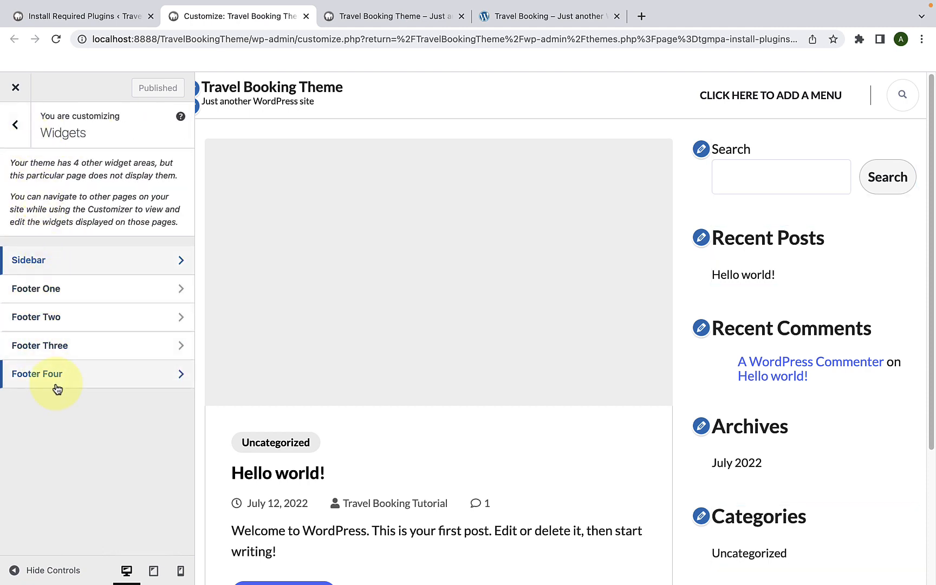
left_click(16, 127)
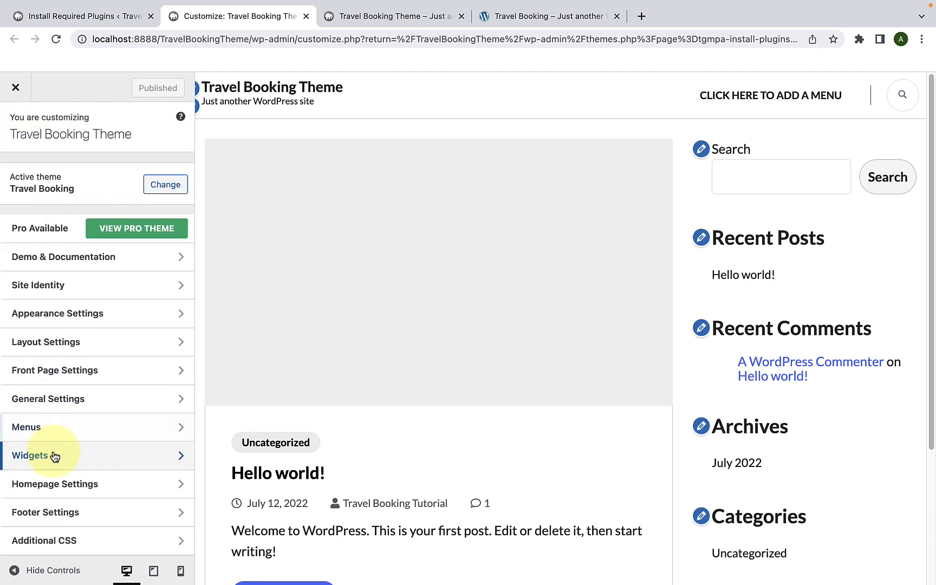
Step: Review the Customizer's Homepage Settings, Footer Settings and Additional CSS sections
left_click(61, 484)
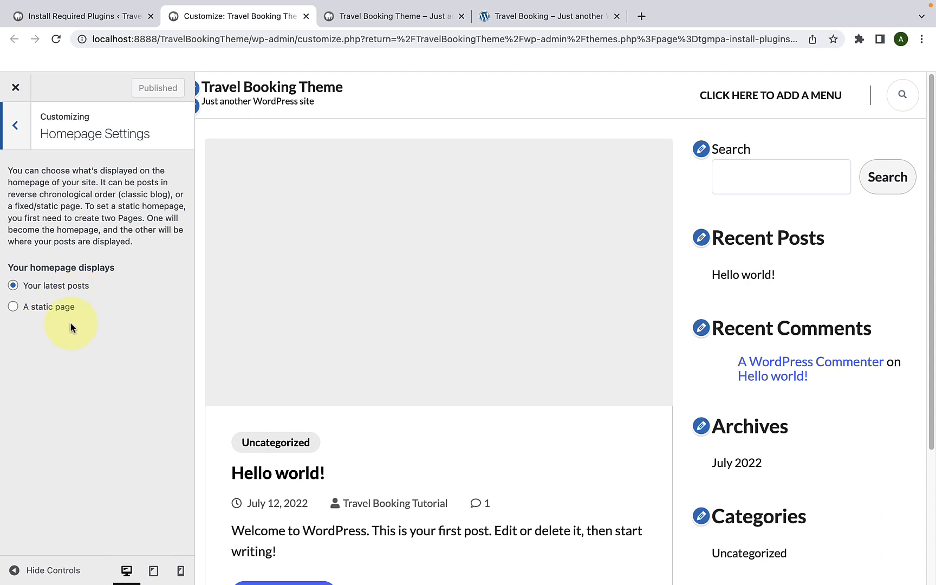
left_click(15, 137)
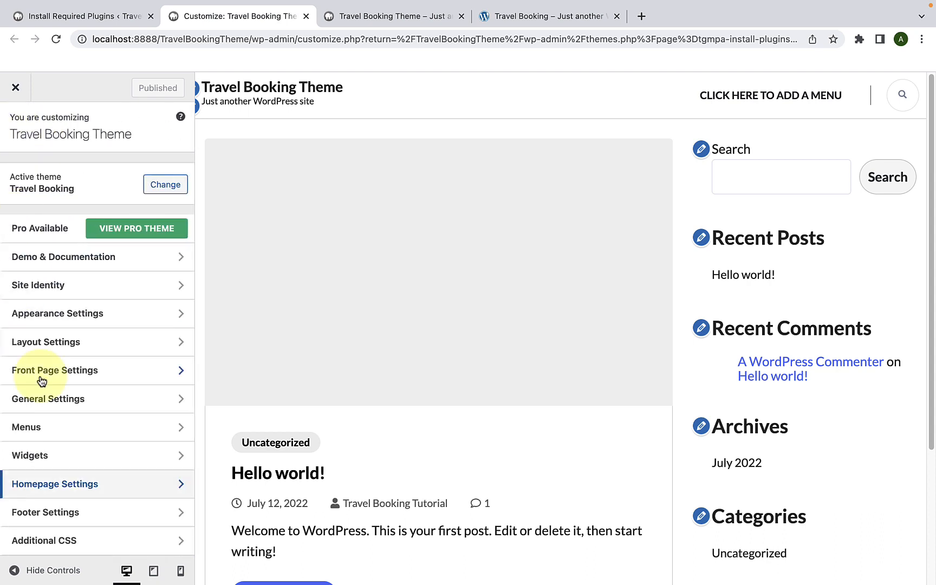
left_click(56, 512)
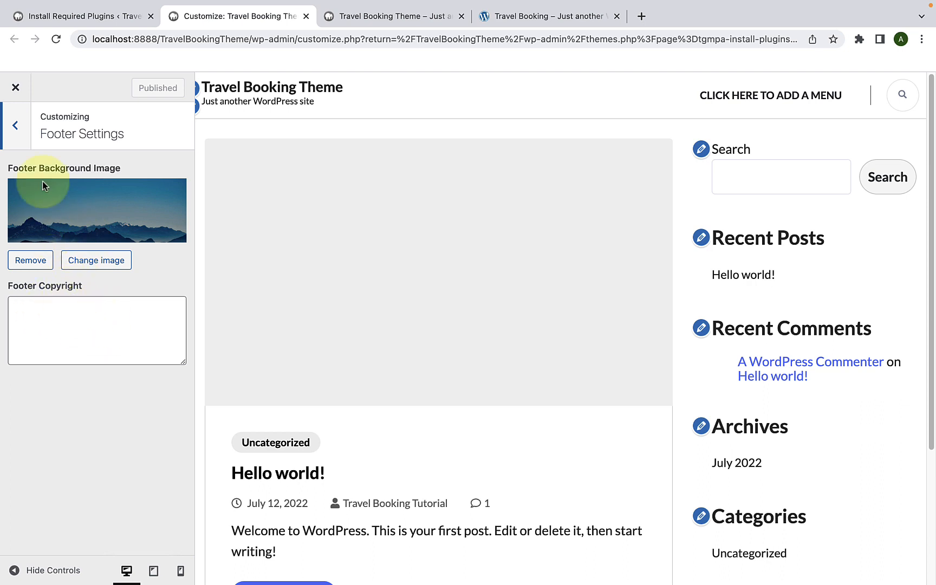
left_click(24, 143)
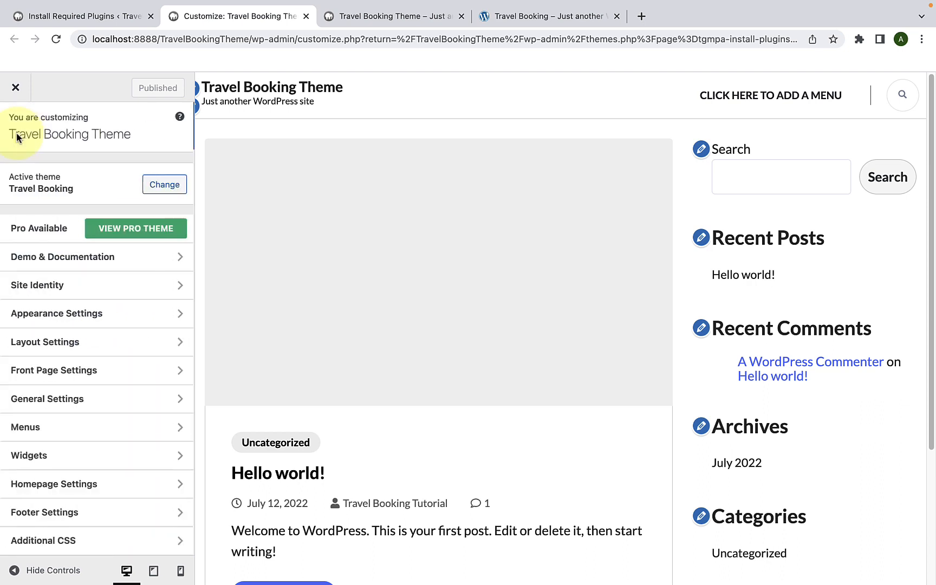
left_click(58, 538)
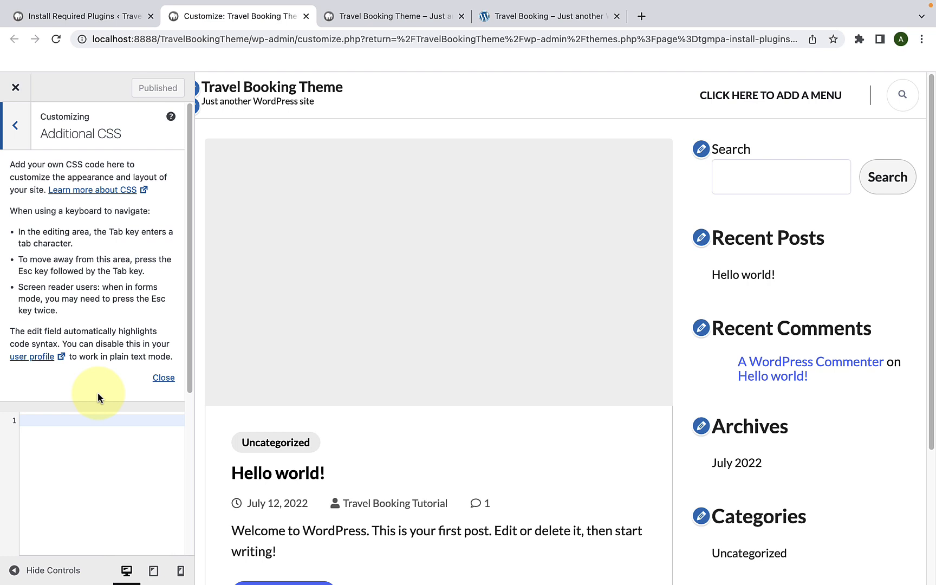
Step: Set the homepage to display a static page and add a new page titled Home as the homepage
left_click(16, 125)
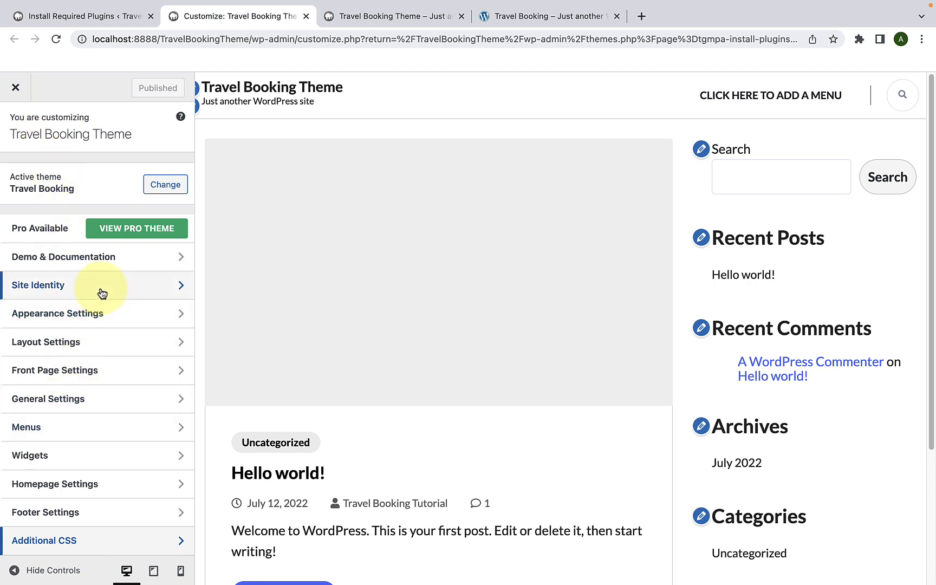
left_click(81, 490)
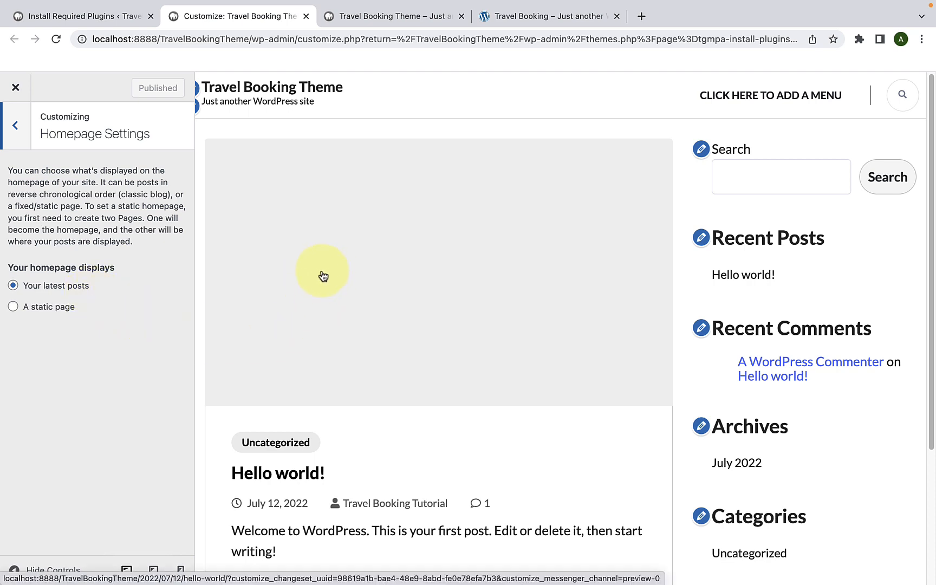
left_click(14, 307)
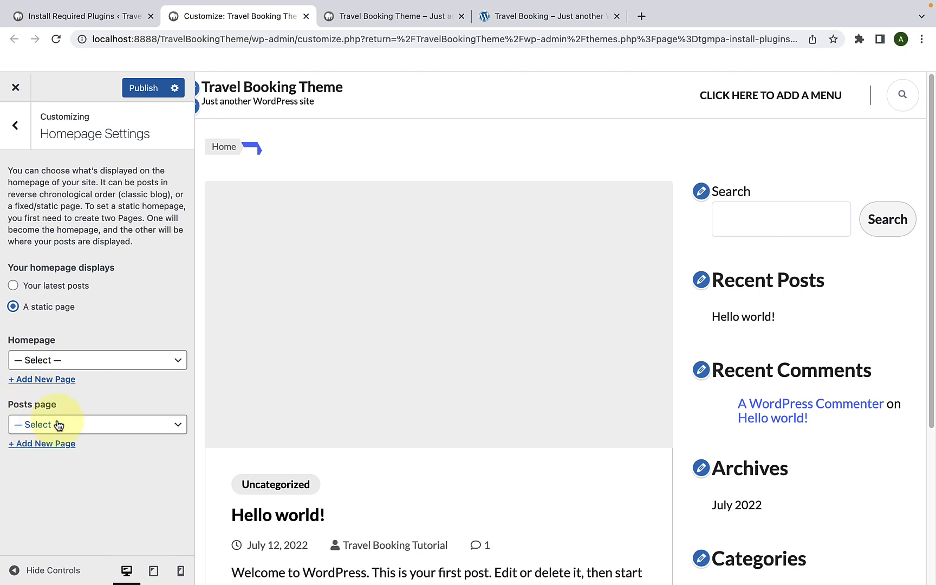
left_click(95, 369)
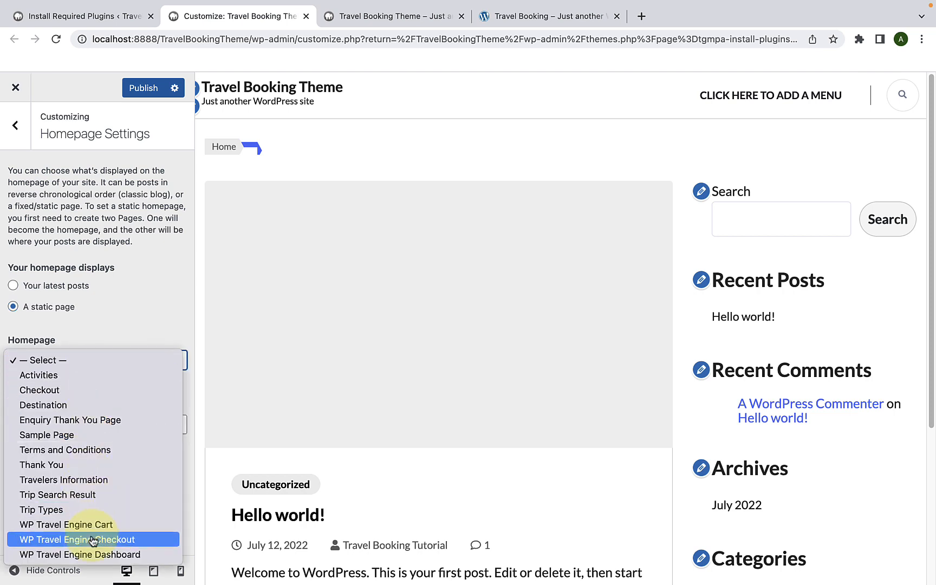
left_click(117, 336)
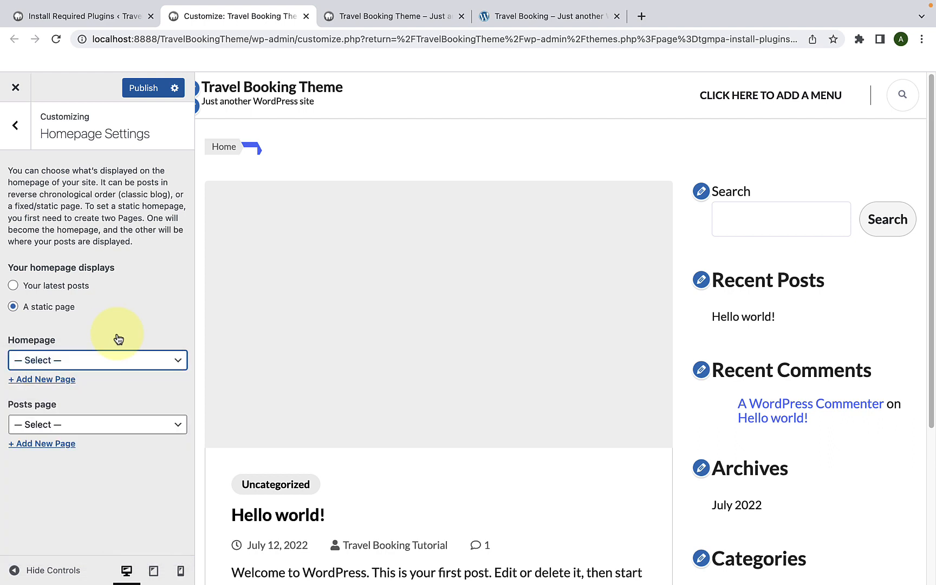
left_click(58, 381)
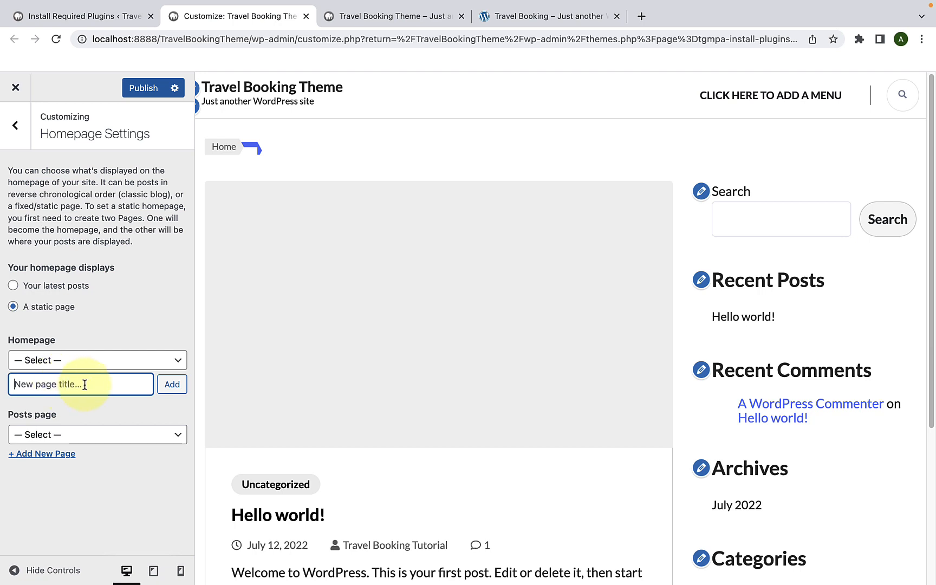
type("Home")
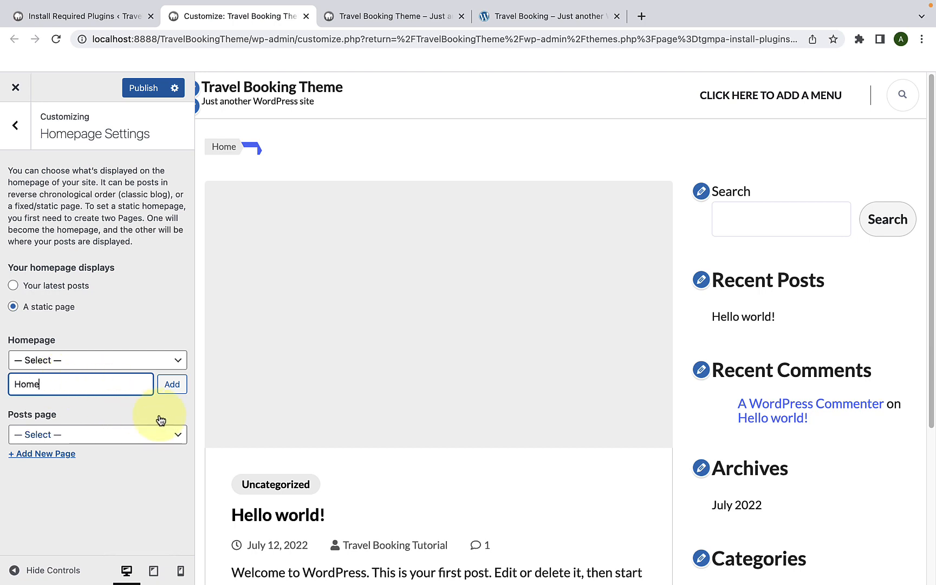
left_click(172, 385)
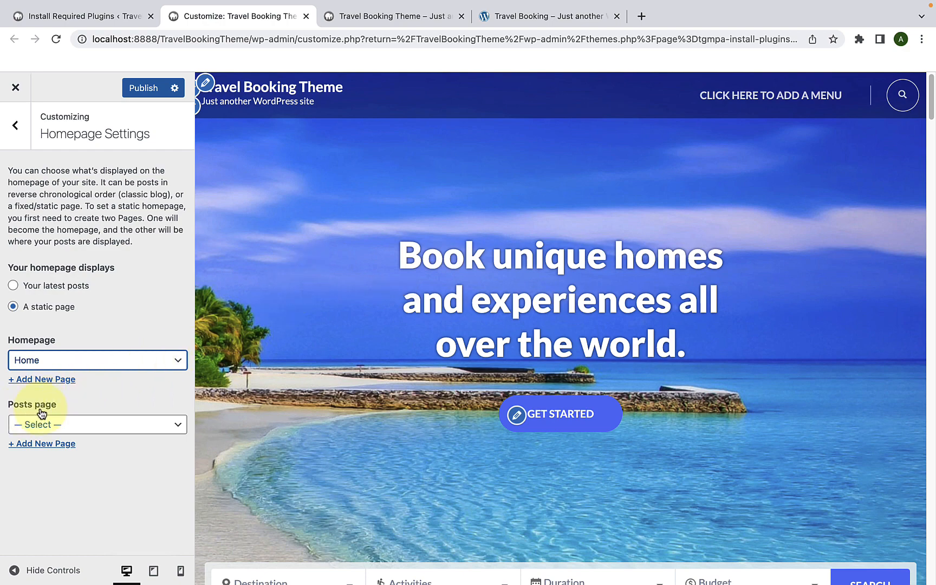
Step: Add a new page titled Blog as the posts page and publish the Homepage Settings
left_click(41, 445)
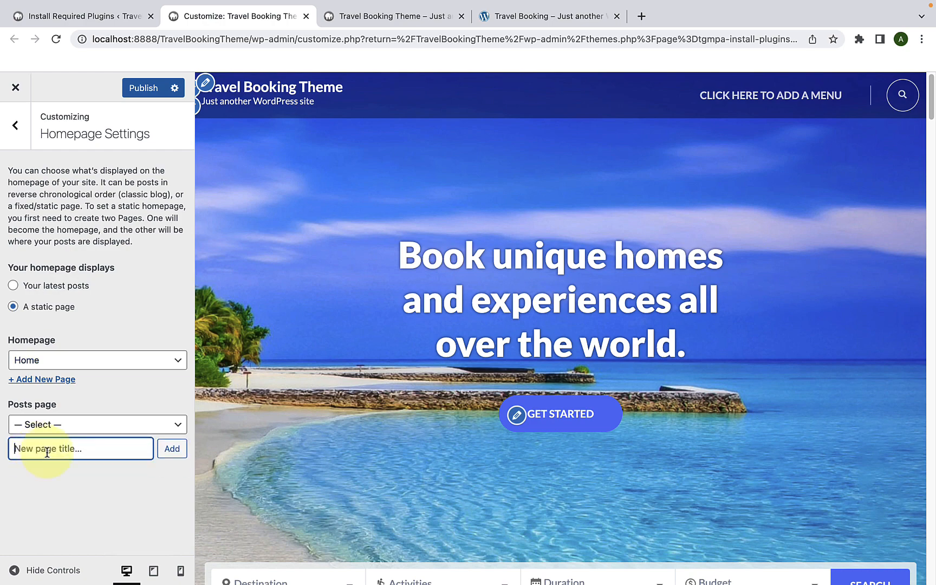
type("Blog")
left_click(171, 455)
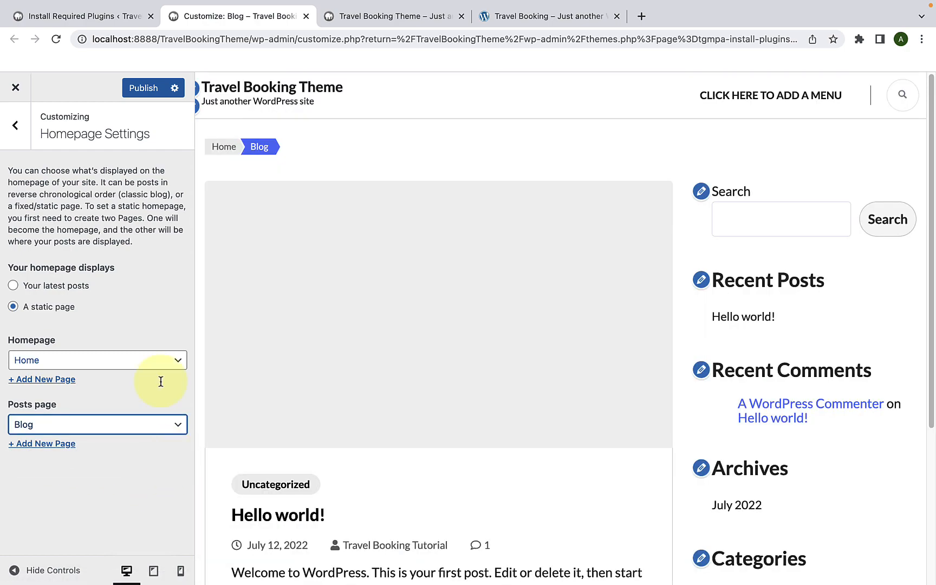
left_click(145, 87)
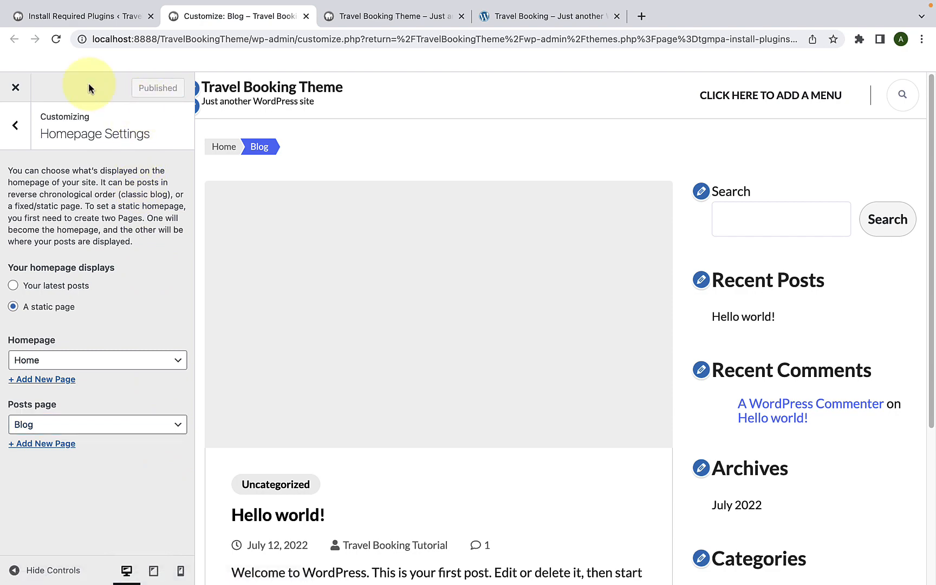
Step: Reload the Customizer and the live site, check the static front page, and return to the Customizer
left_click(54, 42)
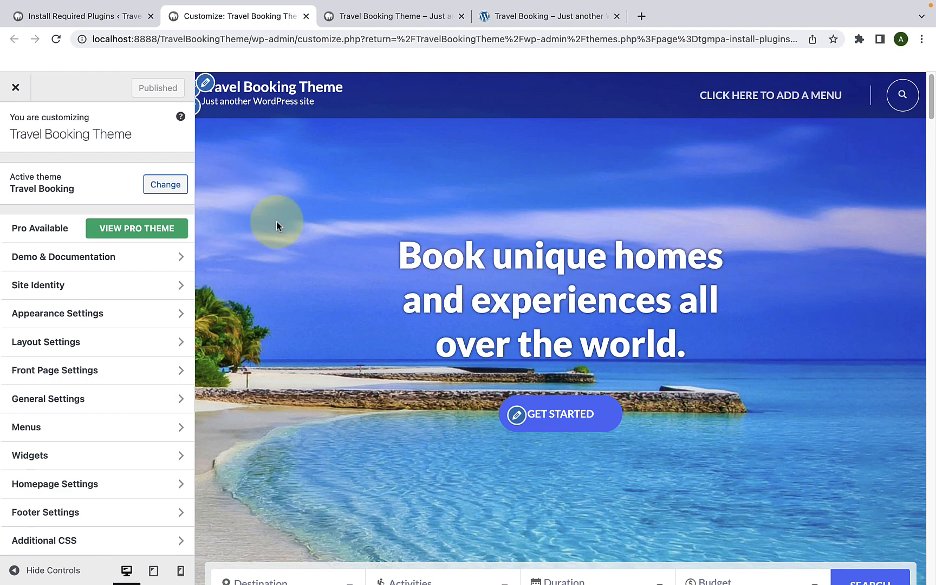
left_click(351, 17)
left_click(56, 39)
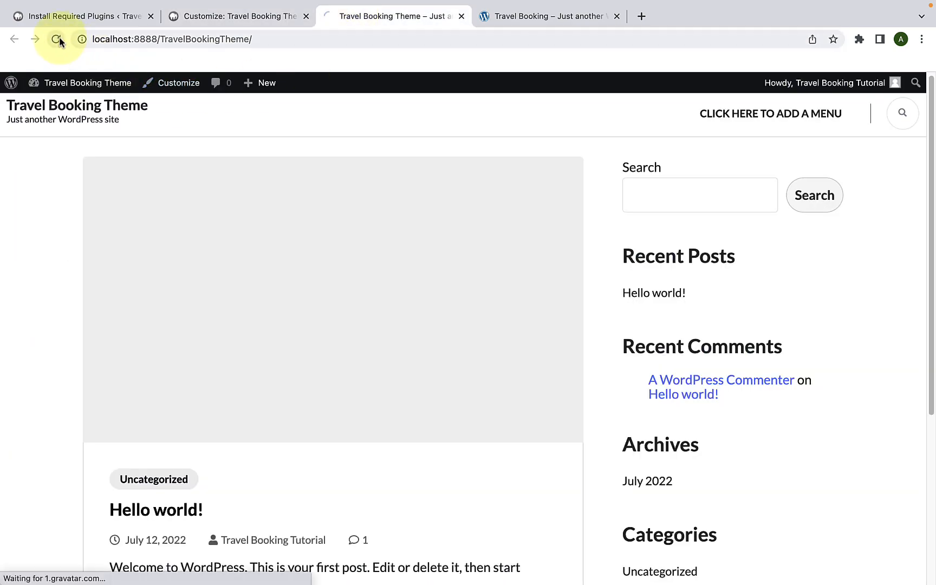
scroll(393, 246, "down", 3)
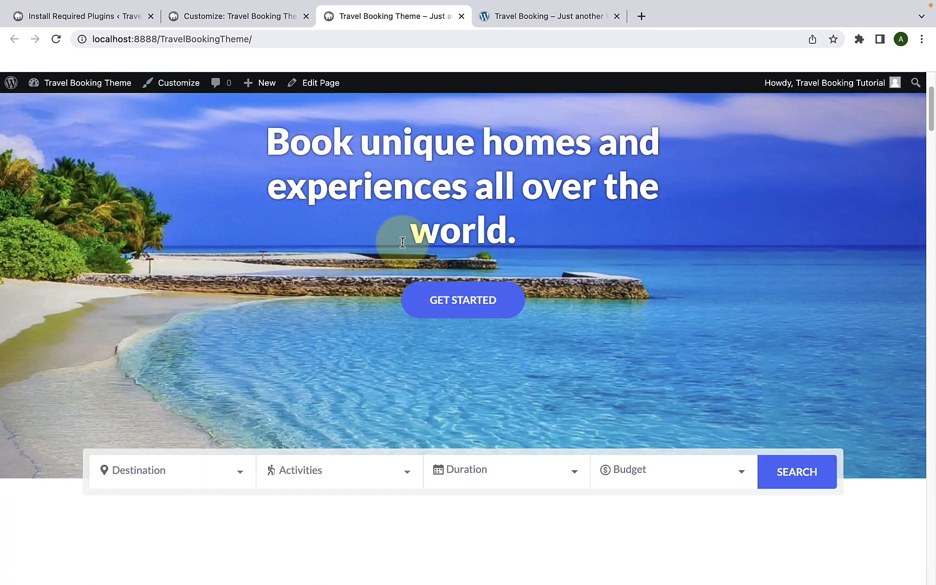
scroll(401, 242, "up", 3)
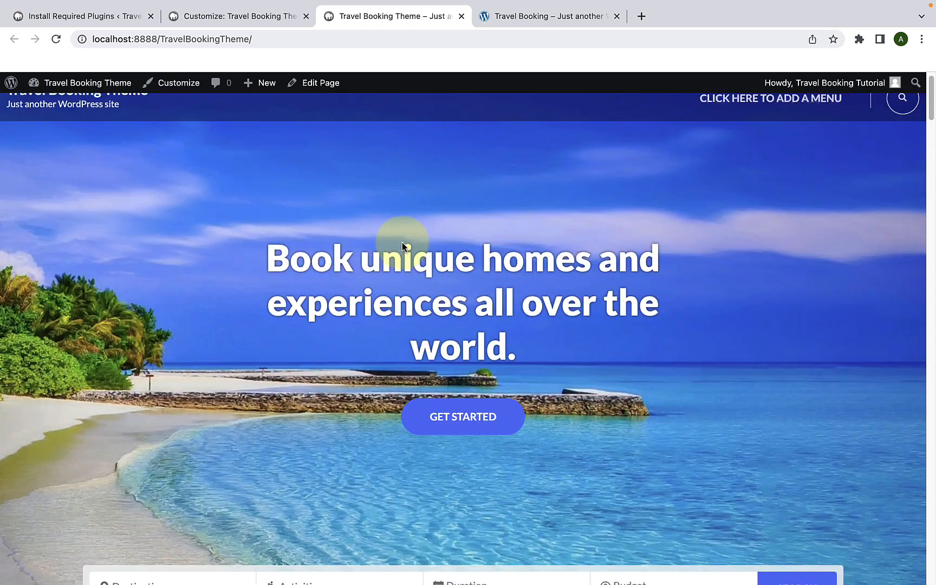
left_click(272, 20)
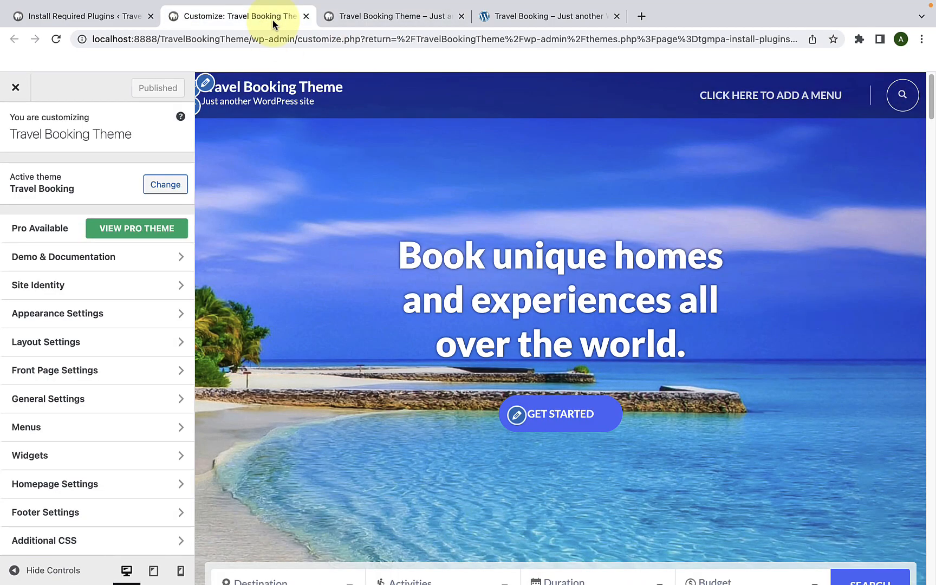
Step: Upload Logo.png from the TRAVEL folder as the image for the Site Identity logo
left_click(80, 291)
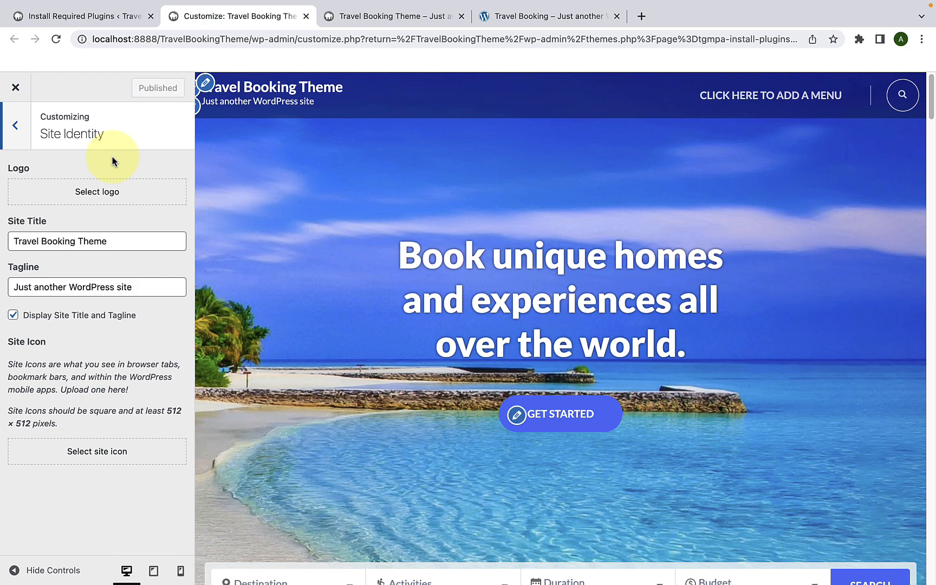
left_click(95, 194)
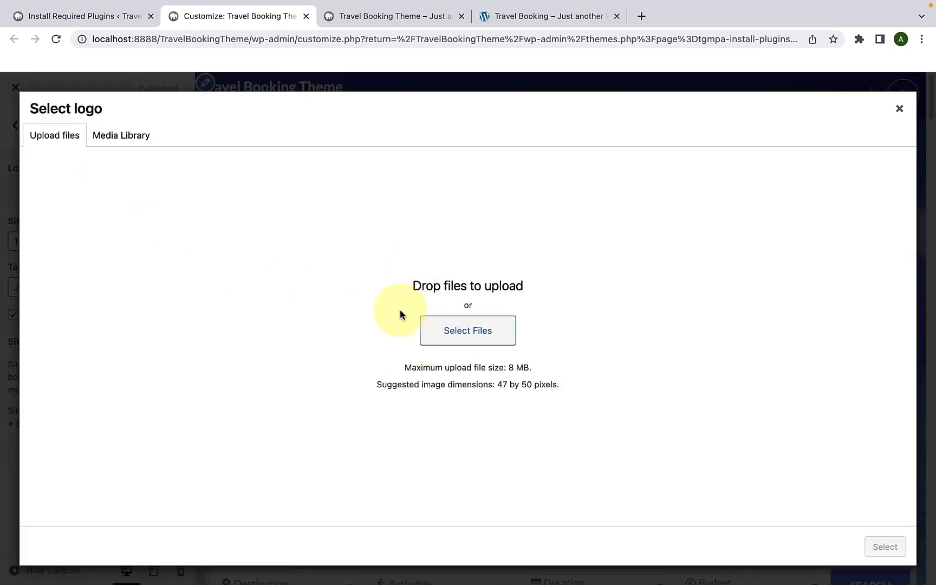
left_click(136, 140)
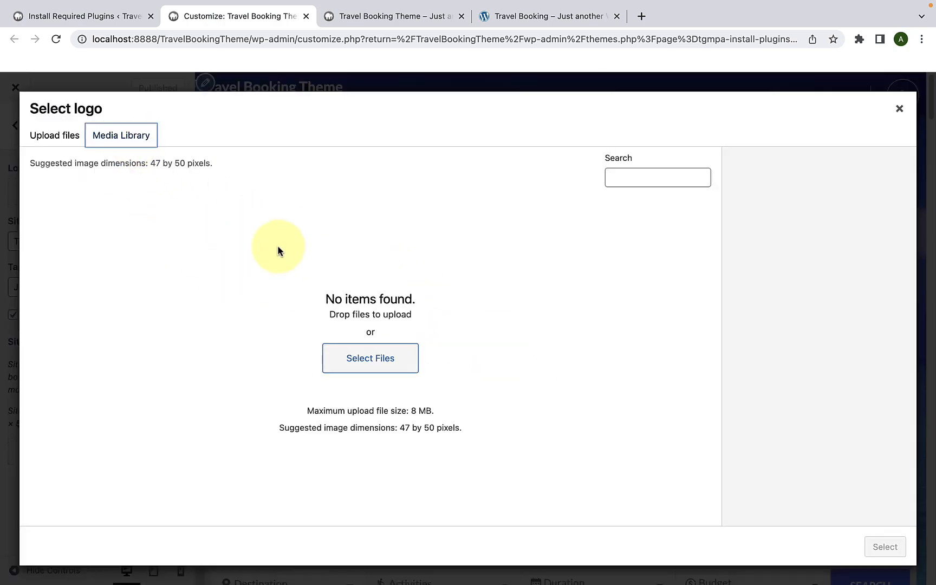
left_click(54, 136)
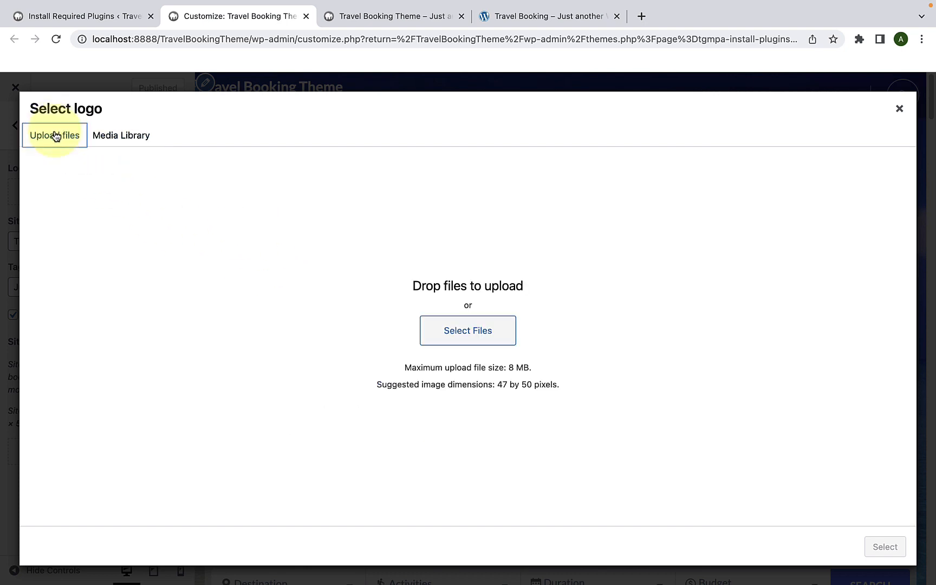
left_click(469, 333)
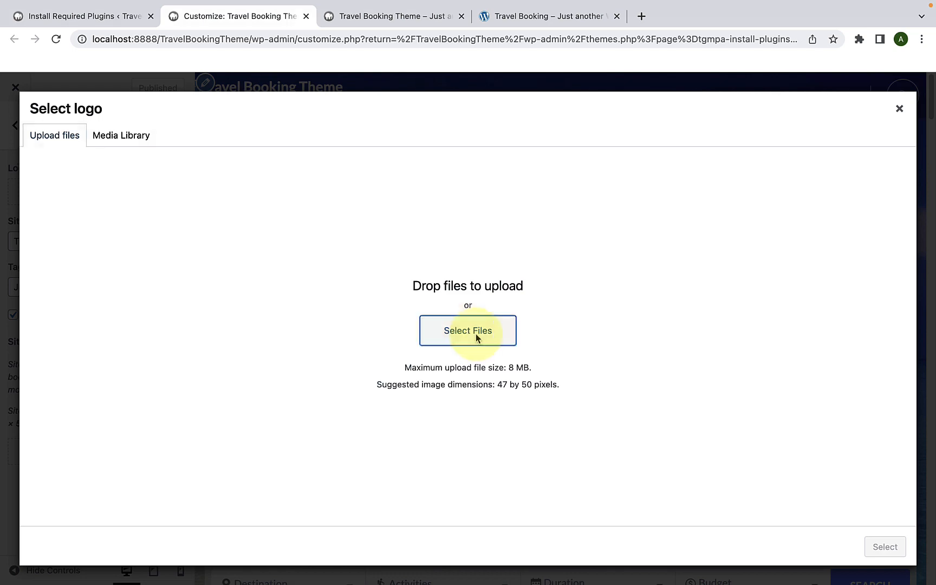
scroll(476, 338, "down", 5)
scroll(476, 338, "down", 3)
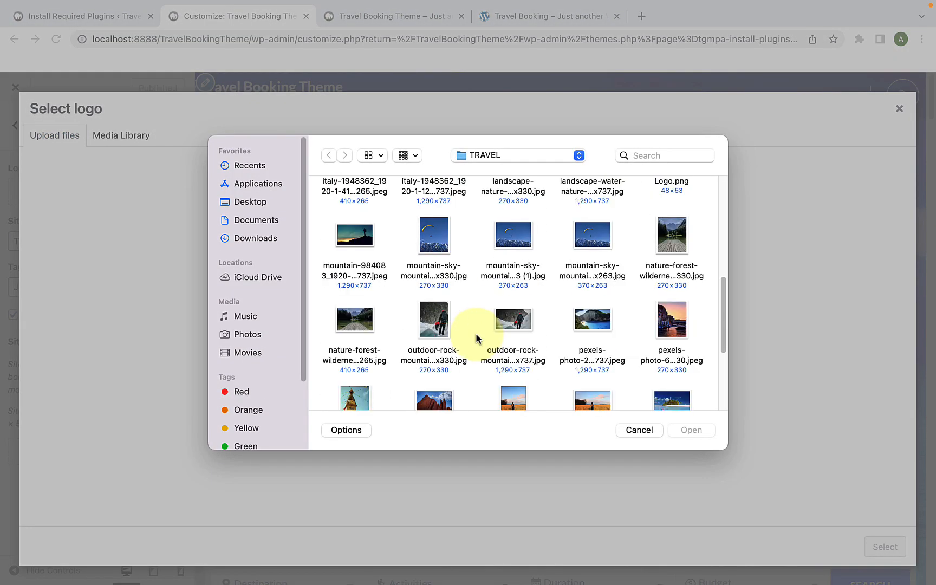
scroll(476, 338, "up", 1)
left_click(682, 229)
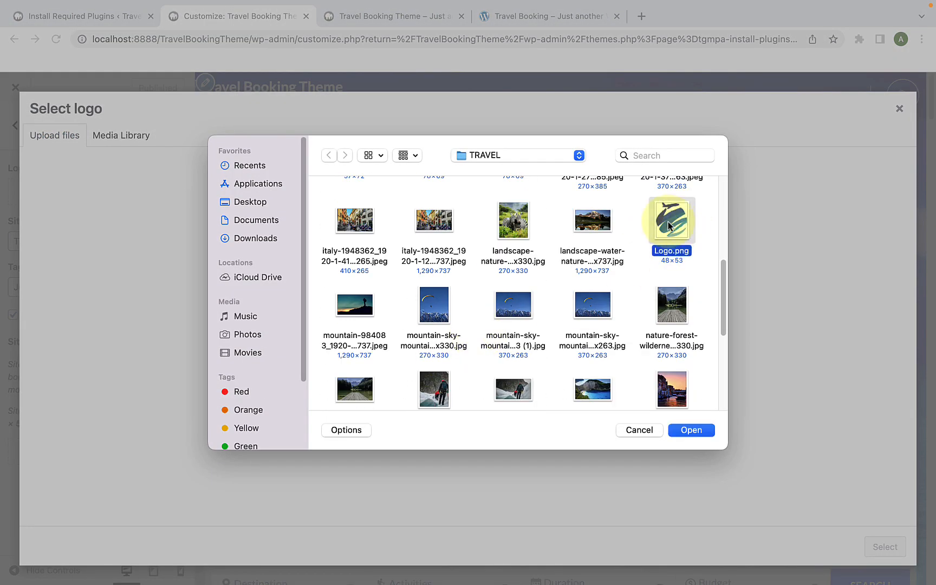
left_click(693, 432)
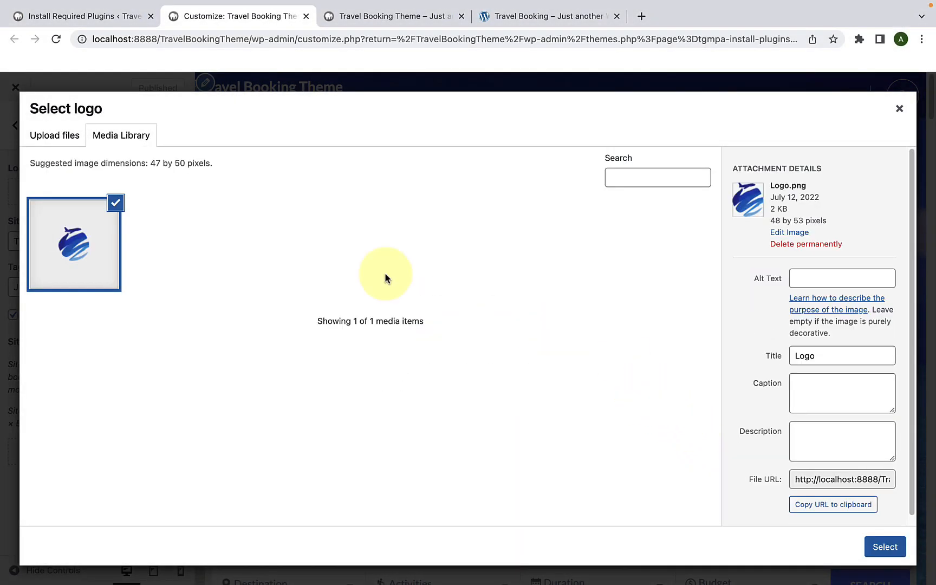
Step: Upload the first batch of images from the TRAVEL folder to the media library, from activities-img3.jpeg through the landscape-water-nature photo
left_click(65, 137)
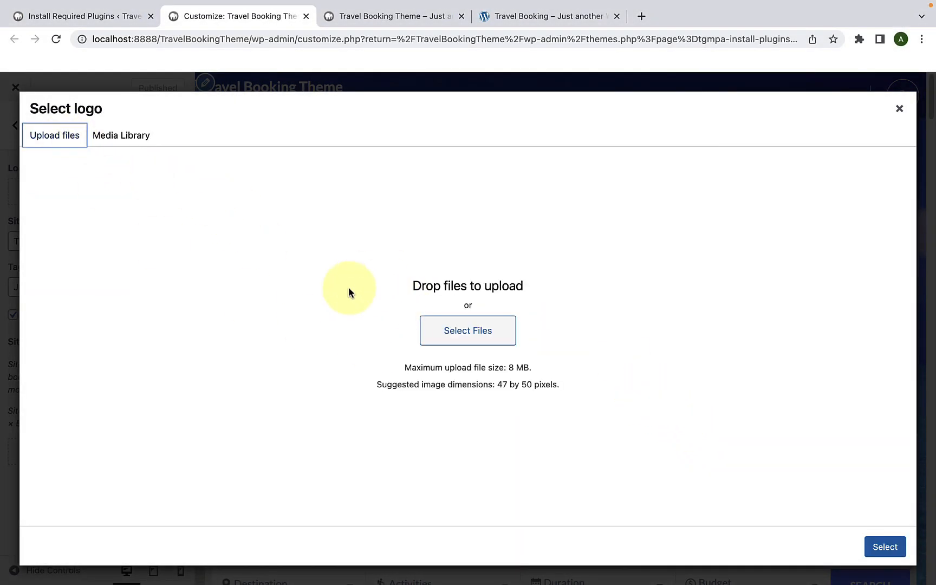
left_click(139, 139)
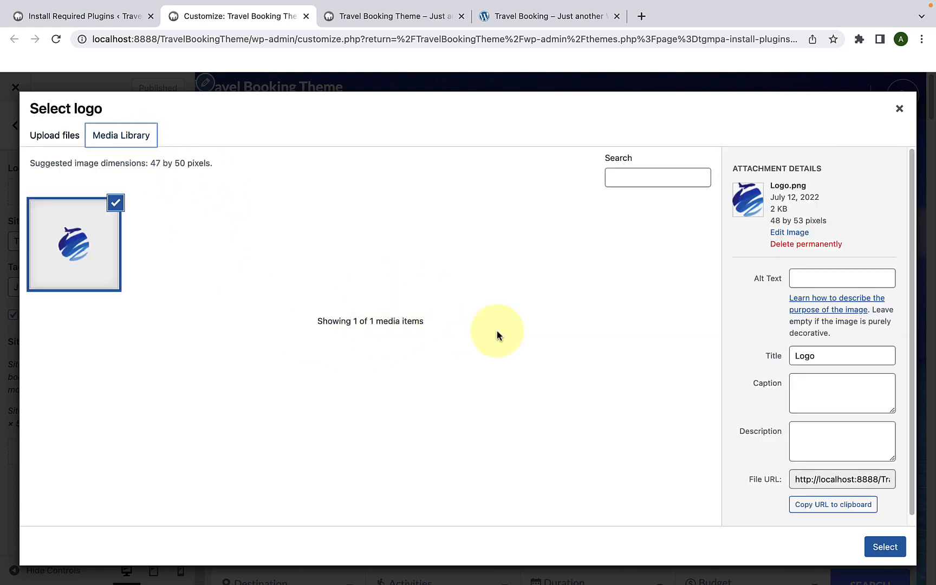
left_click(55, 136)
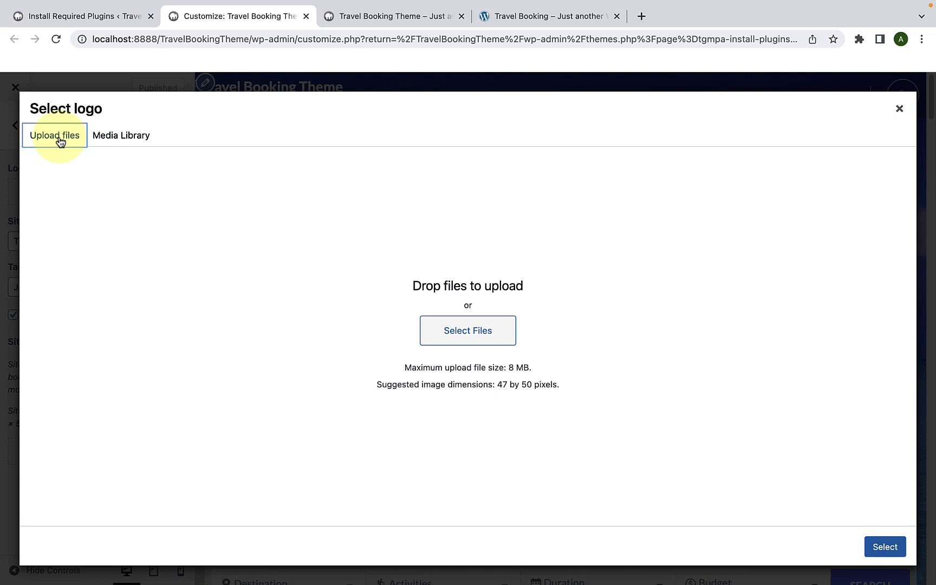
left_click(454, 332)
scroll(445, 324, "down", 5)
left_click(592, 273)
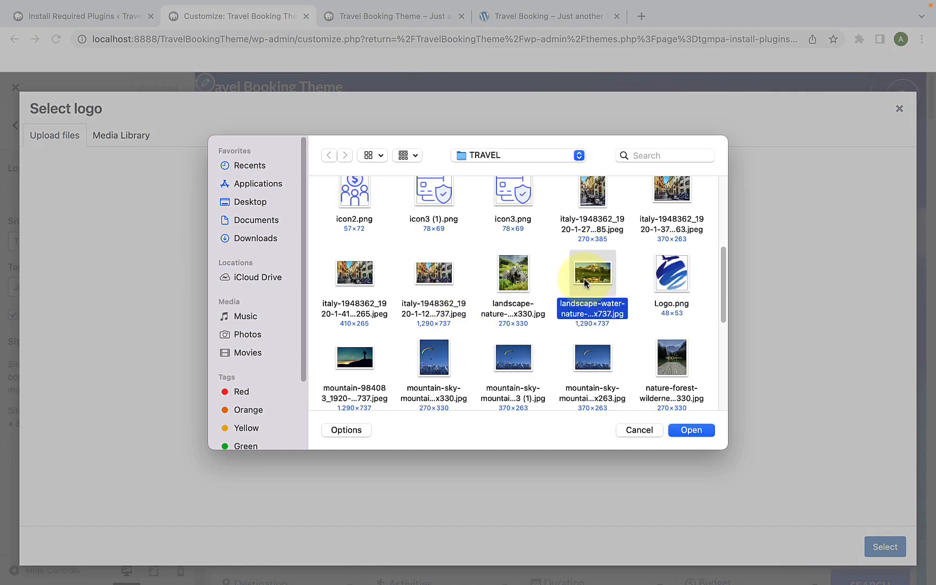
key("shift+Left")
key("shift+Left")
key("shift+Left")
key("shift+Up")
key("shift+Up")
key("shift+Up")
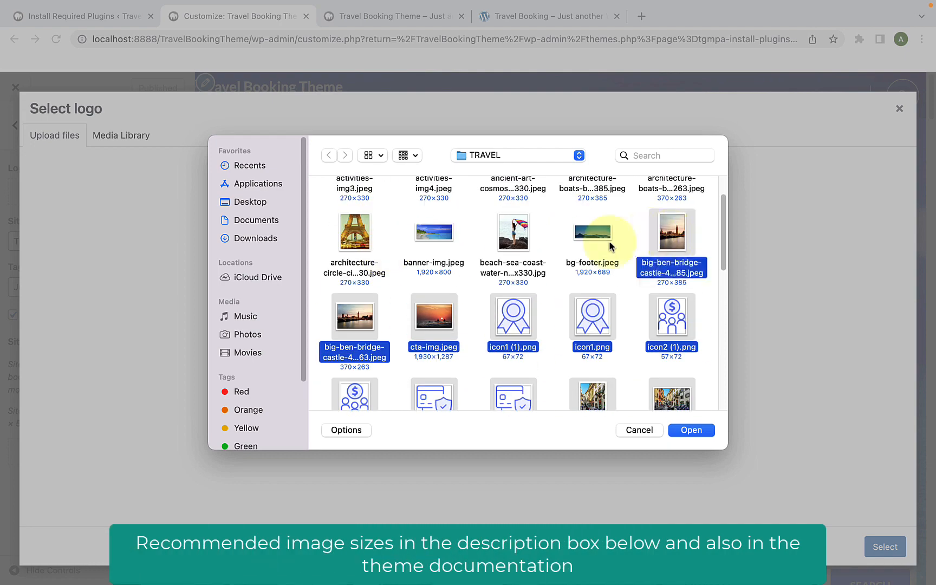
key("shift+Up")
left_click(683, 430)
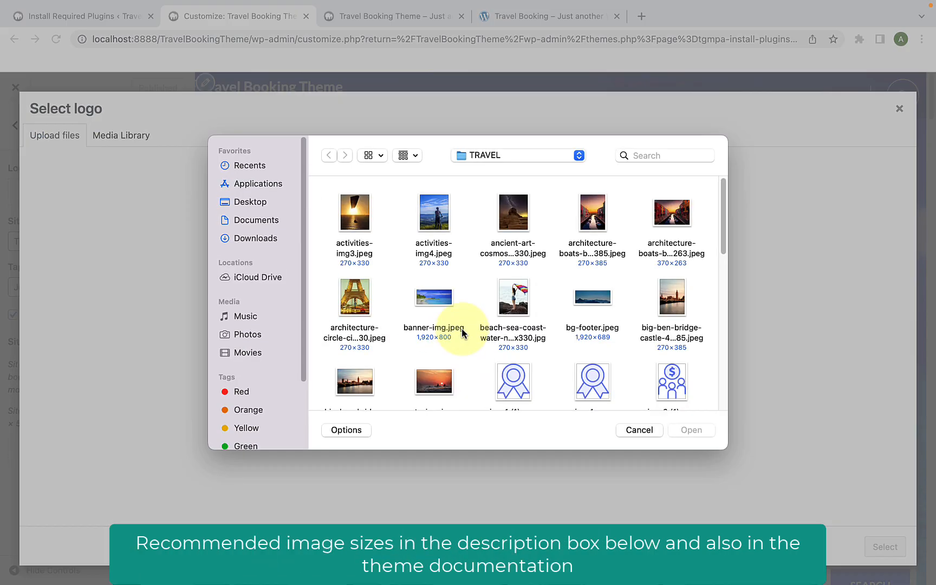
Step: Upload the remaining TRAVEL folder images, including the mountain, forest, pexels and sea photos, and locate the logo in the media library
scroll(519, 335, "down", 10)
left_click(572, 353)
key("shift+Left")
key("shift+Left")
key("shift+Left")
key("shift+Left")
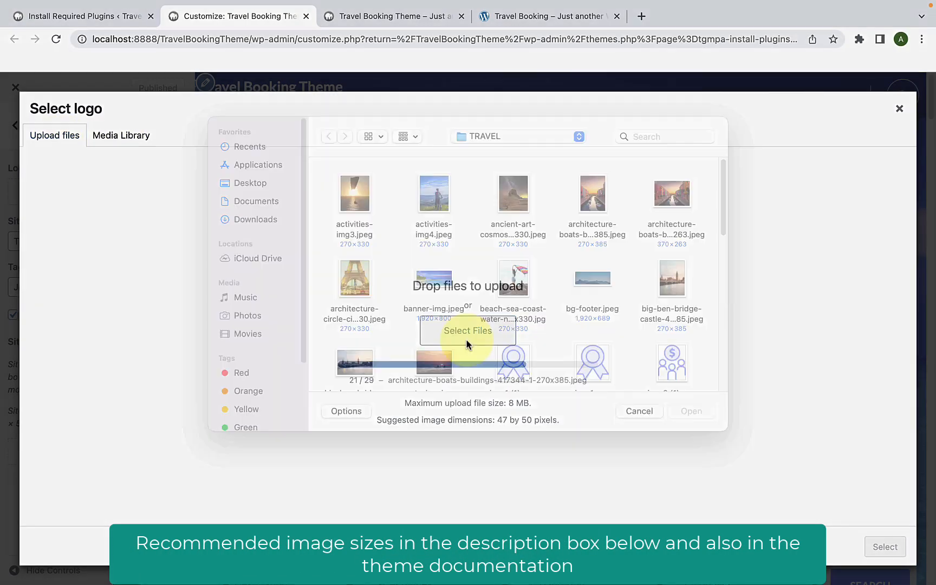
scroll(476, 351, "down", 5)
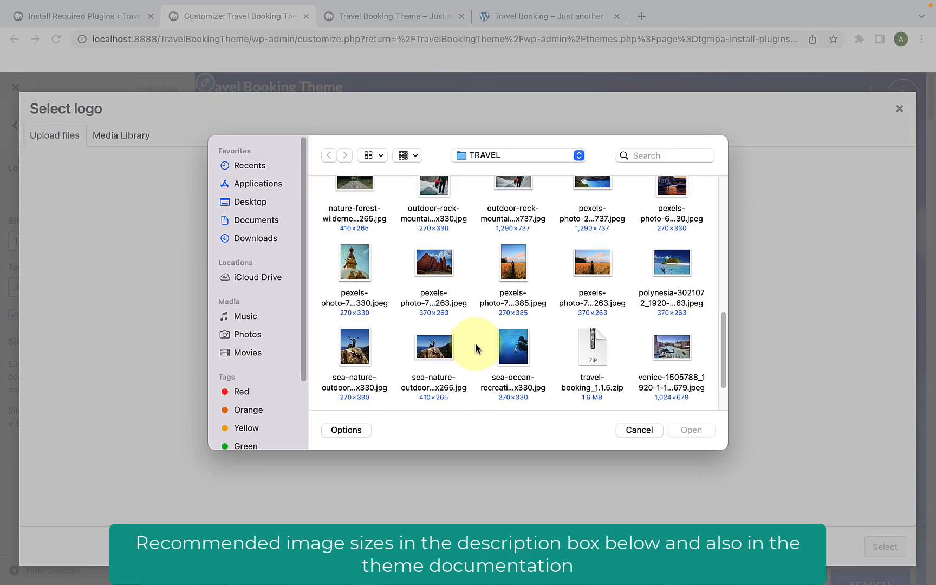
left_click(440, 303)
key("shift+Right")
key("shift+Left")
key("shift+Left")
key("shift+Left")
key("shift+Left")
key("shift+Left")
key("shift+Left")
key("shift+Left")
key("shift+Left")
key("shift+Left")
key("shift+Left")
key("shift+Left")
key("shift+Left")
key("shift+Left")
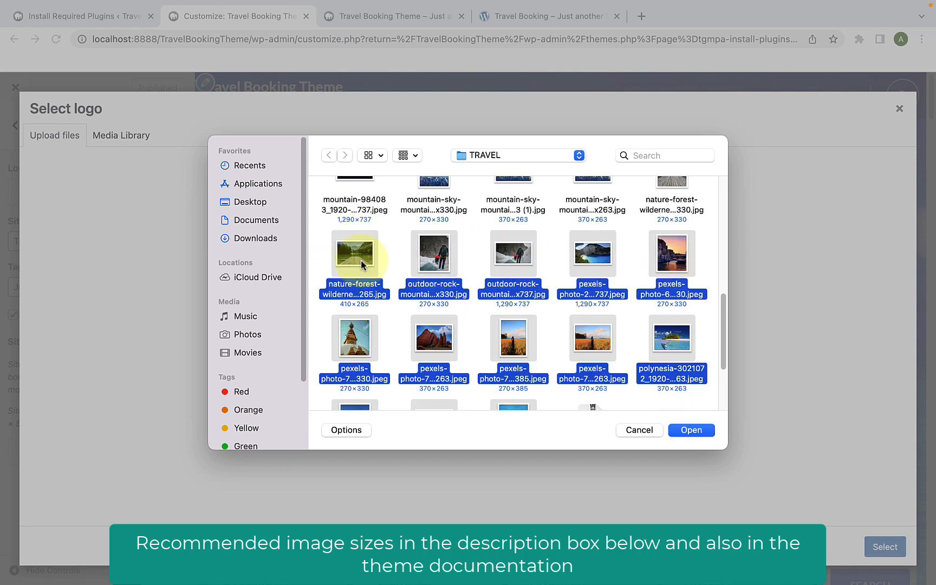
key("shift+Left")
key("shift+Left")
key("shift+Left")
left_click(698, 431)
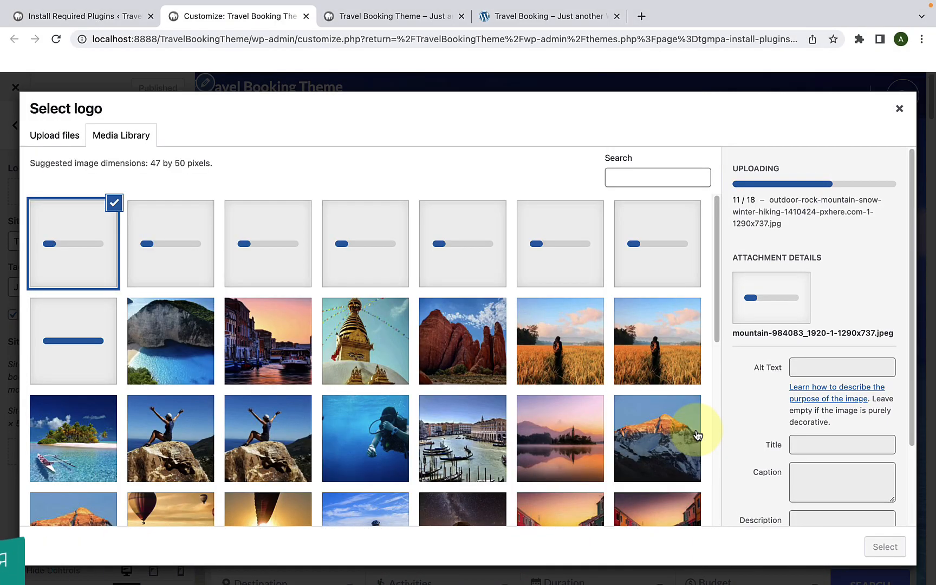
scroll(697, 431, "down", 10)
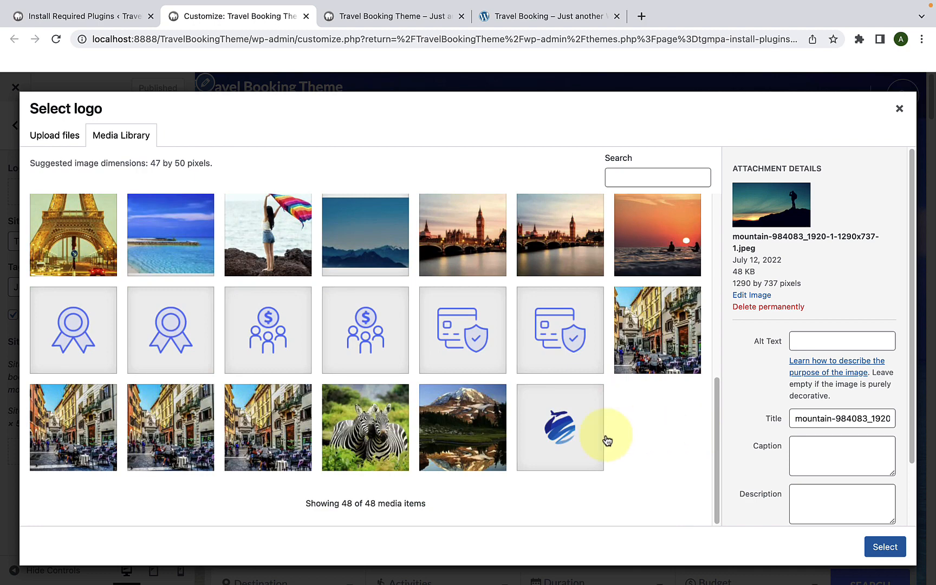
Step: Set Logo.png from the media library as the site logo, skipping the cropping
left_click(566, 437)
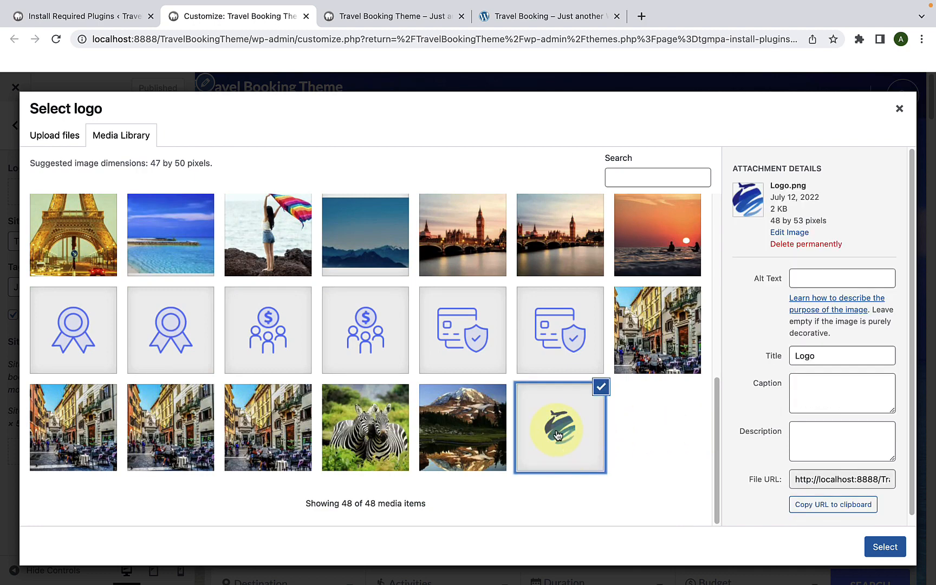
left_click(888, 547)
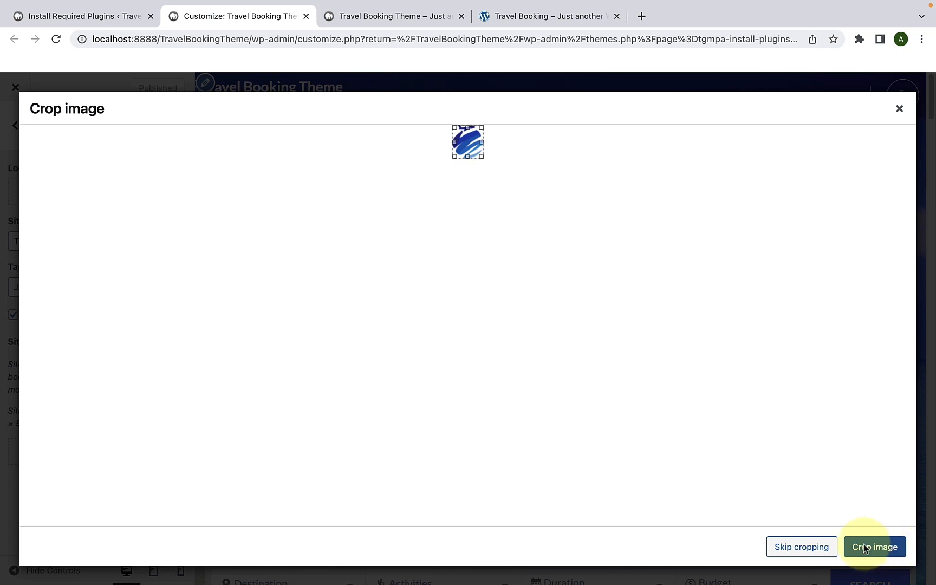
left_click(820, 552)
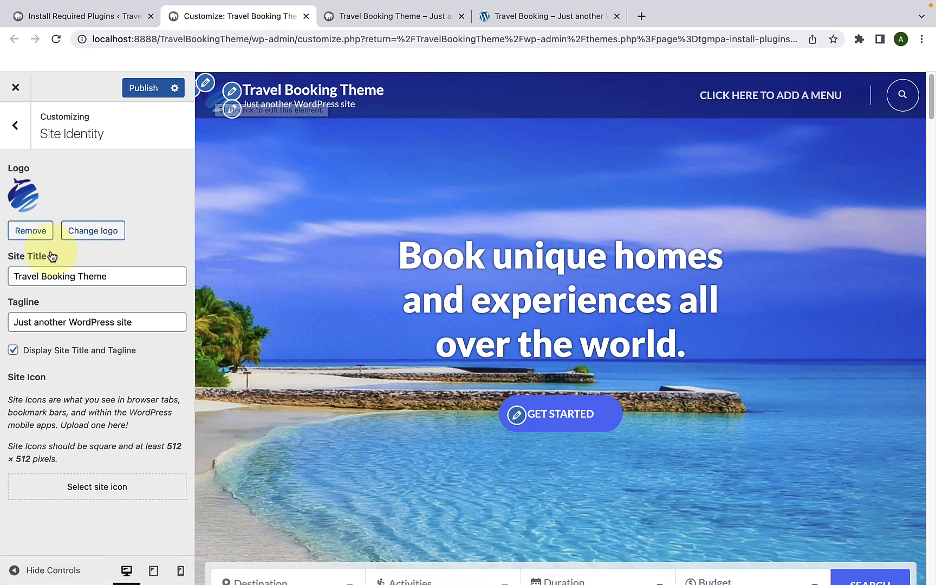
Step: Set the site title to Travel Booking and the tagline to Best Travel WordPress Theme, toggling their display off and back on
left_click_drag(122, 277, 4, 273)
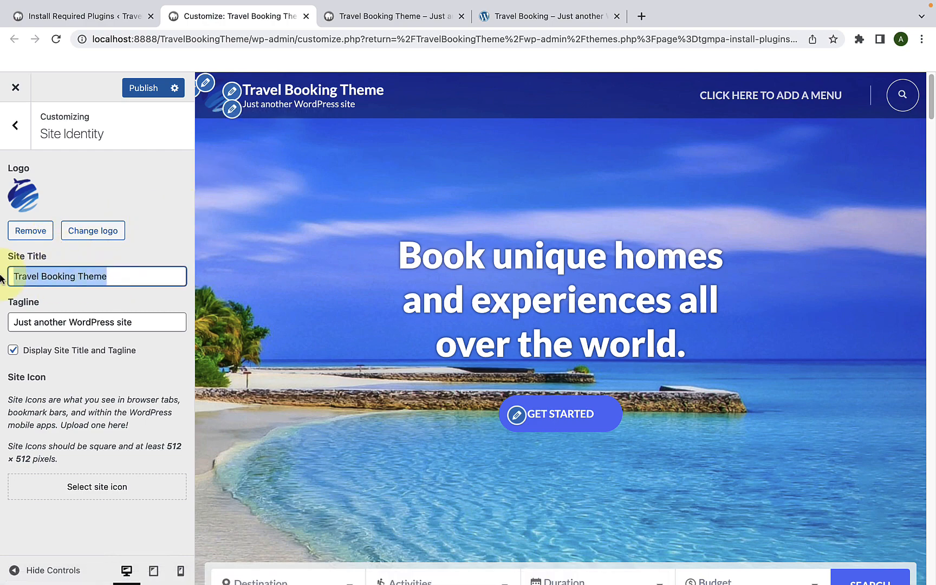
left_click(141, 272)
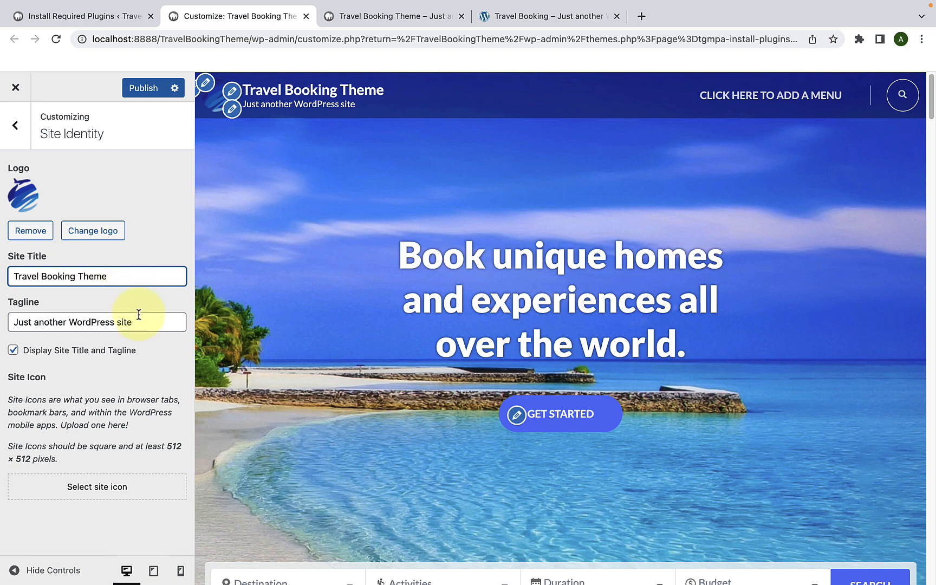
left_click_drag(137, 321, 10, 322)
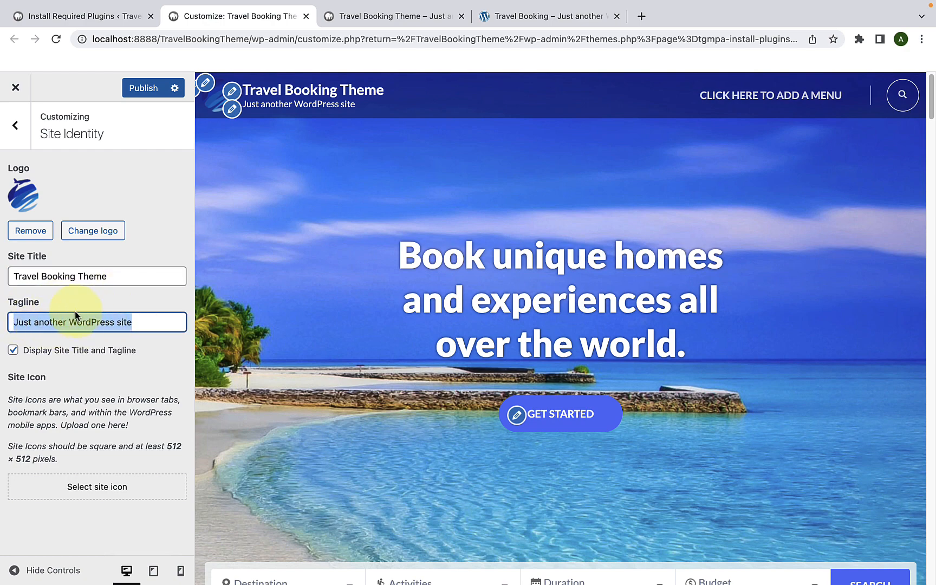
key("BackSpace")
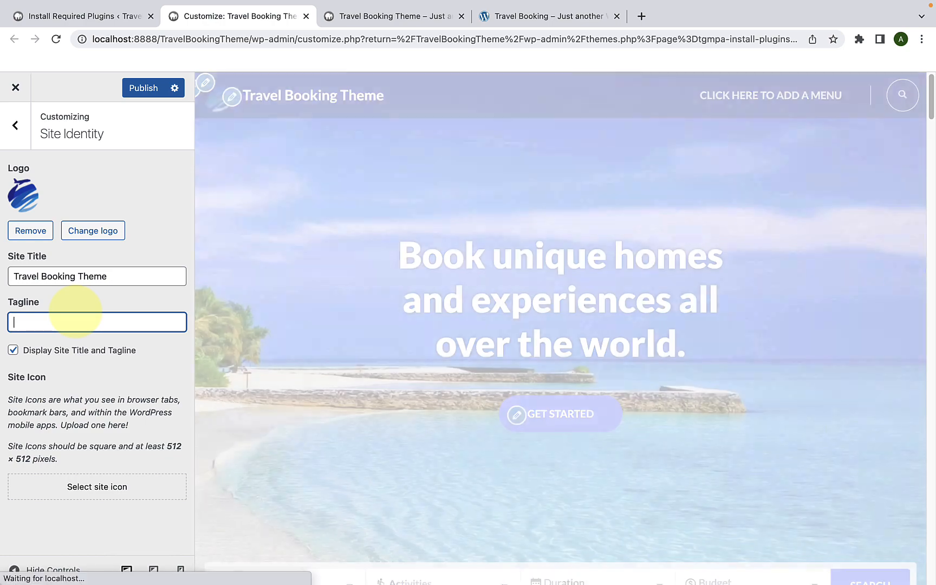
type("Best Trave")
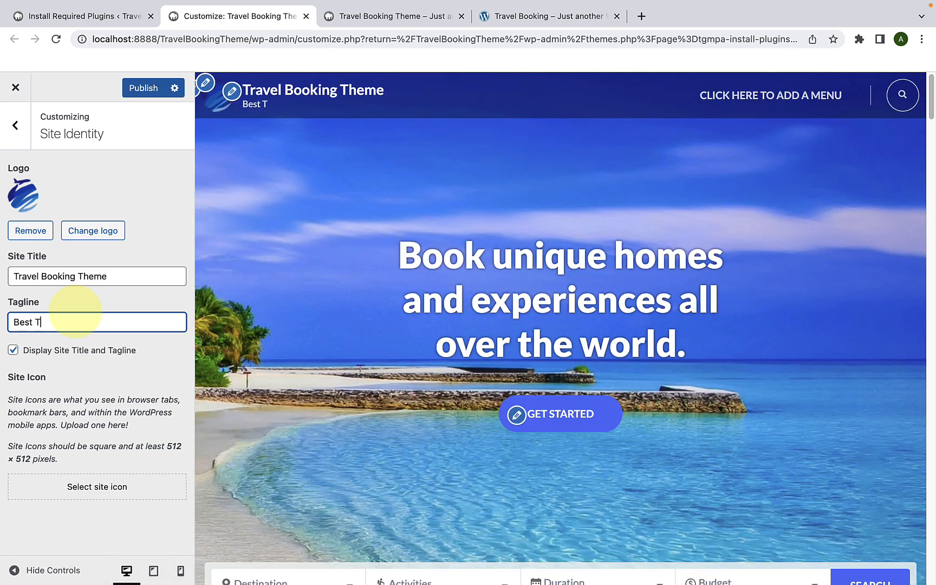
type("l WordPress Theme")
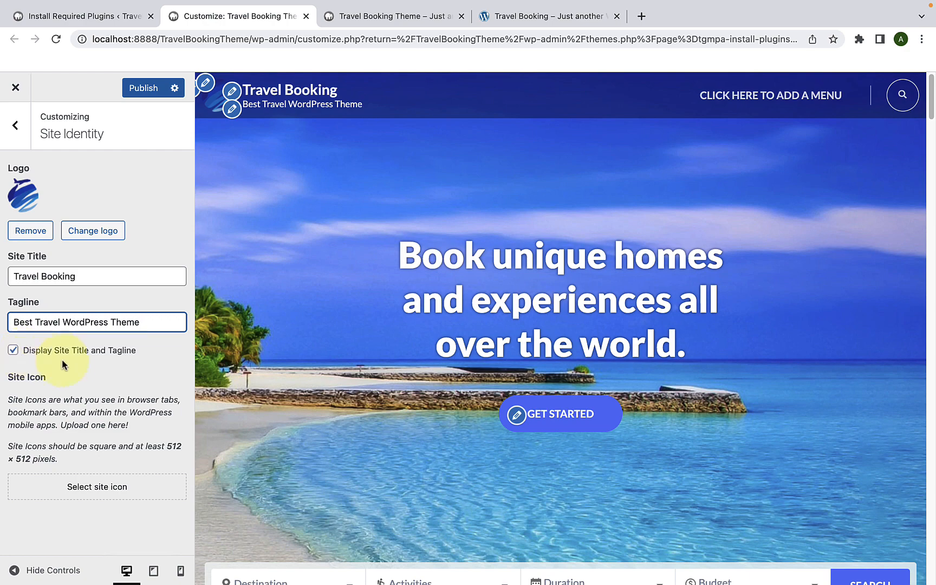
left_click(13, 352)
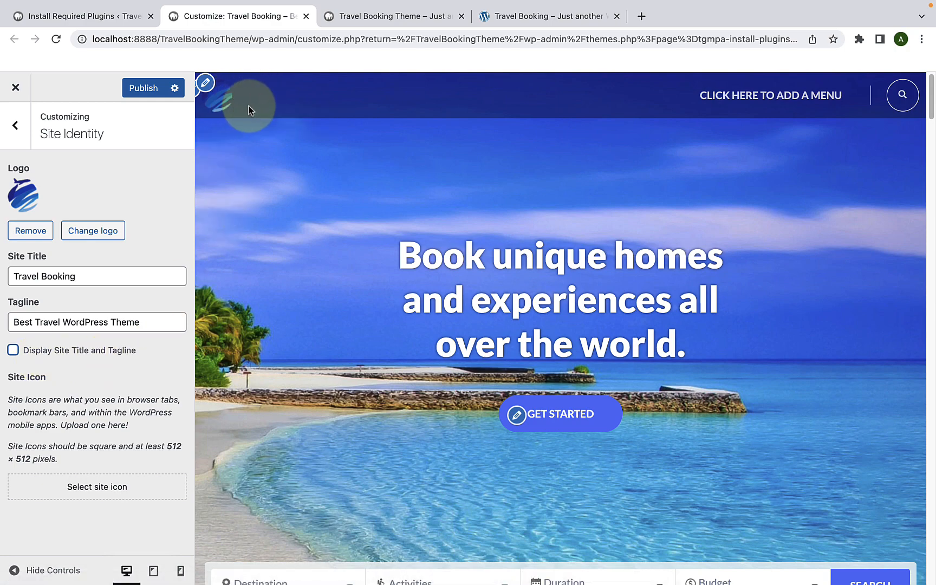
left_click(13, 352)
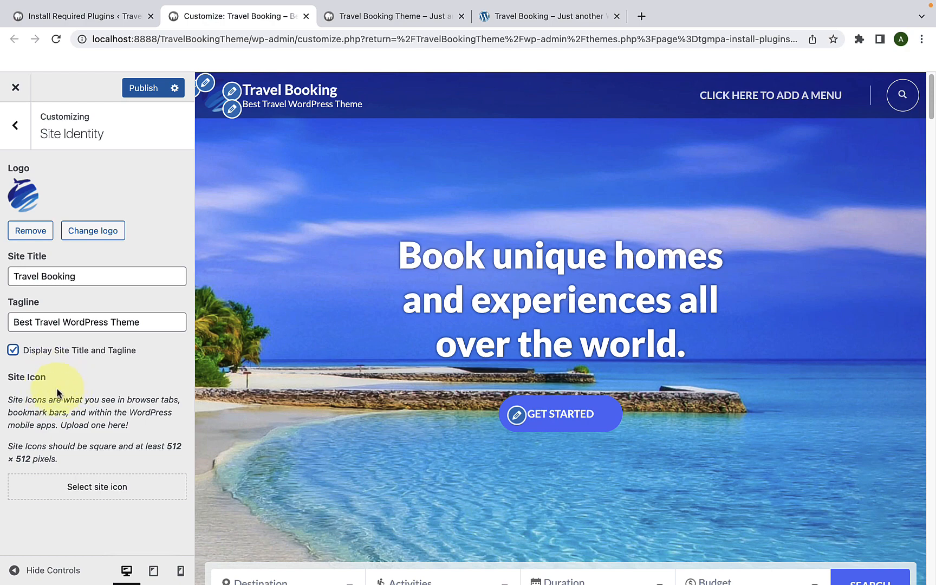
Step: Set Logo.png from the media library as the site icon without cropping it
left_click(98, 489)
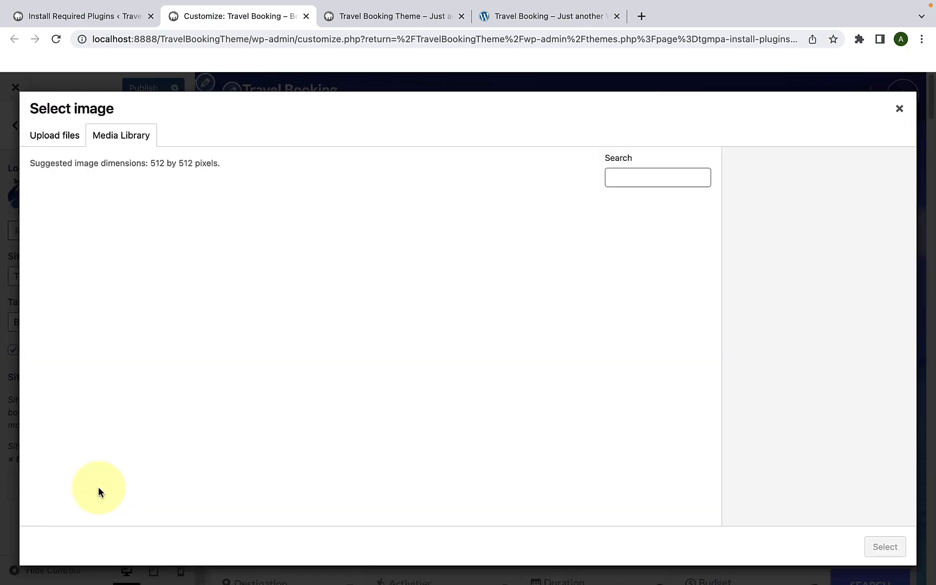
scroll(501, 417, "down", 8)
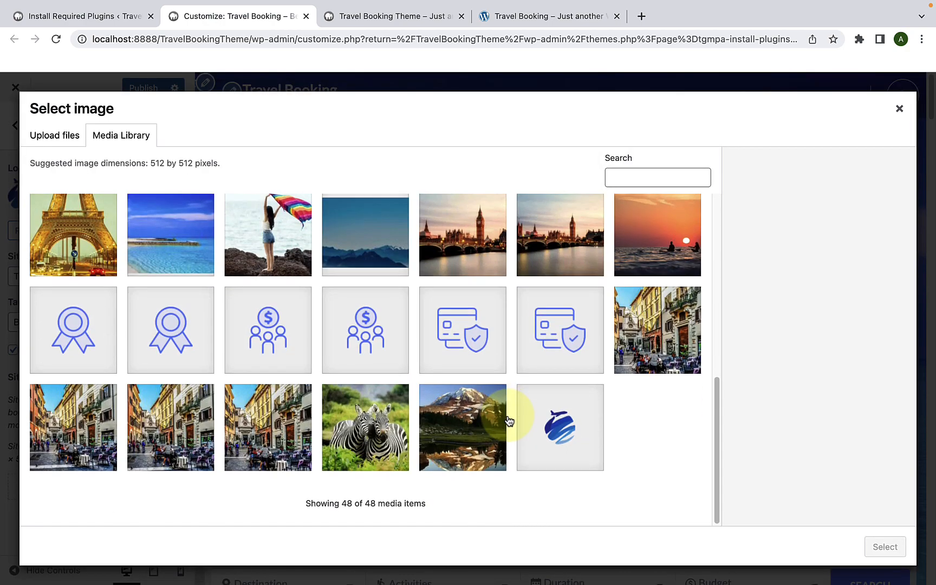
left_click(558, 415)
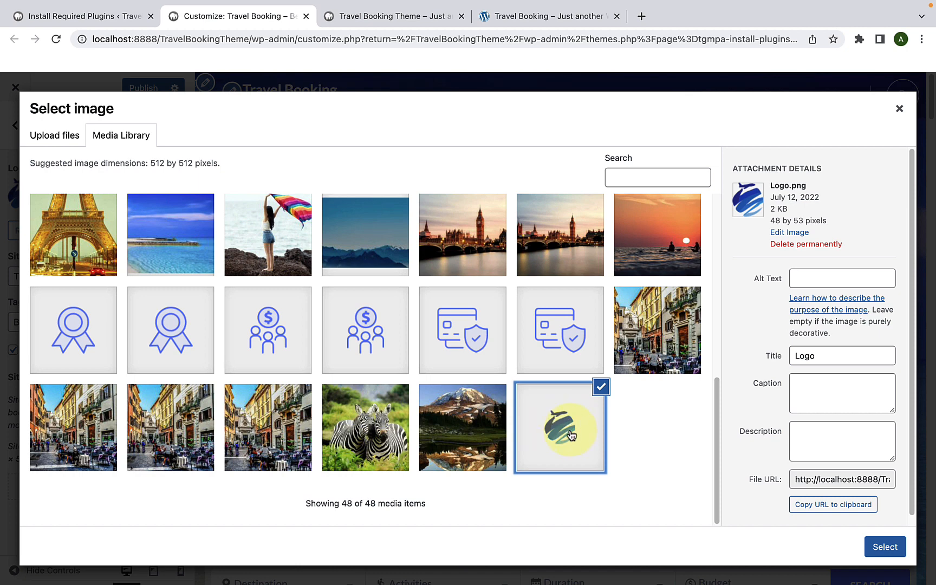
left_click(884, 546)
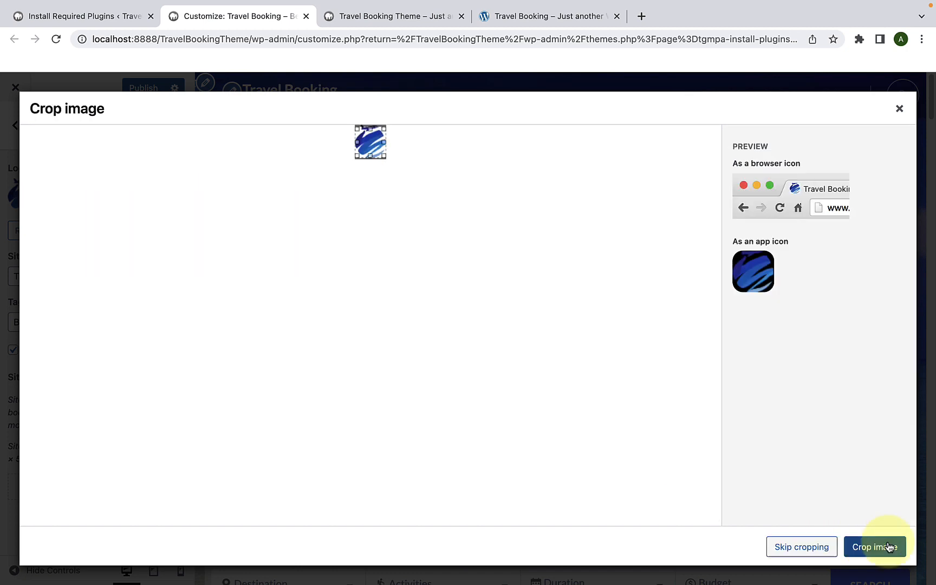
left_click(818, 548)
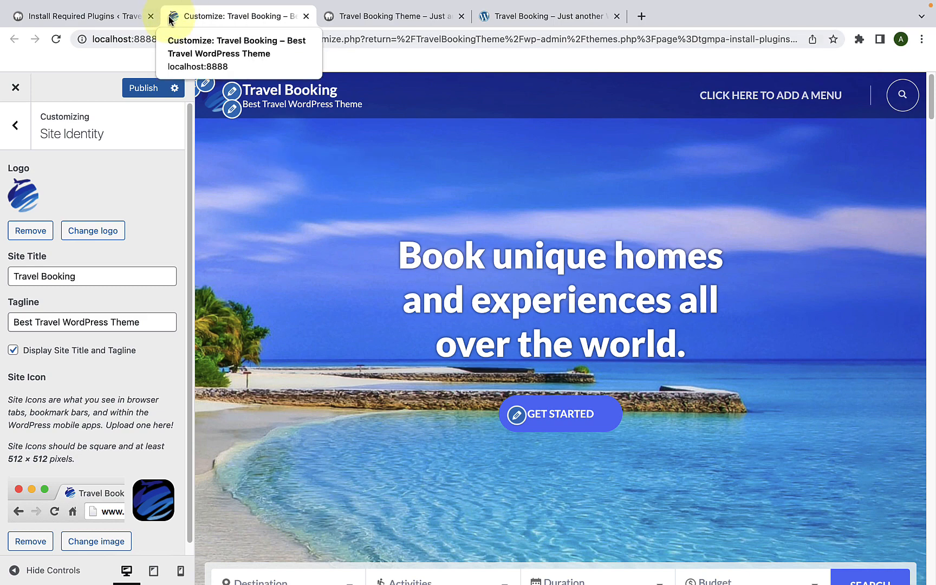
Step: Publish the site identity changes, reload the live site to check them, and return to the Customizer
left_click(143, 92)
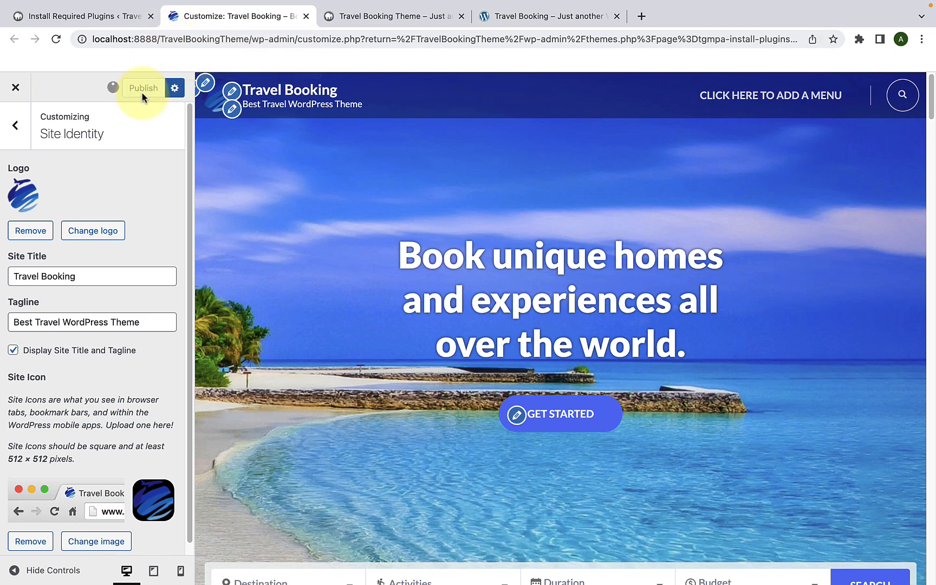
left_click(346, 21)
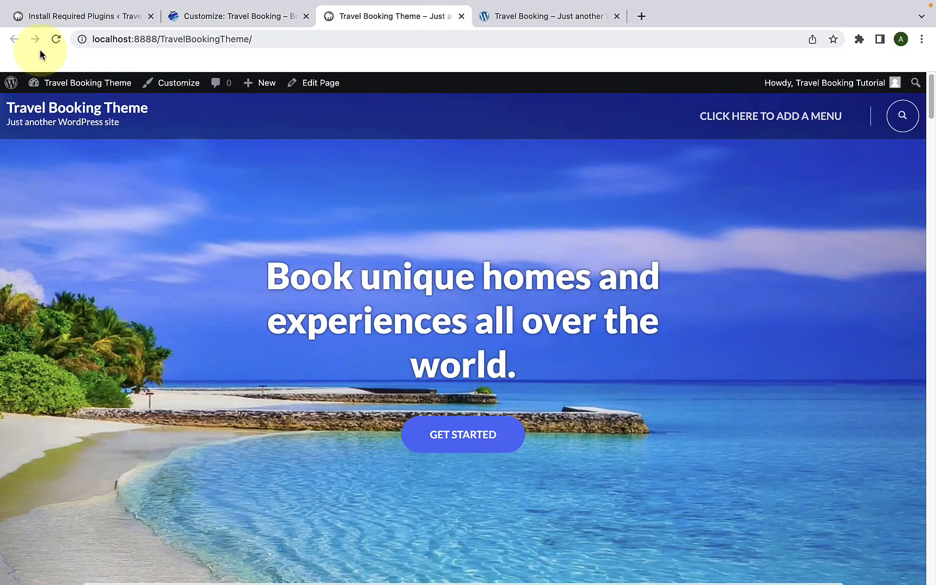
left_click(55, 39)
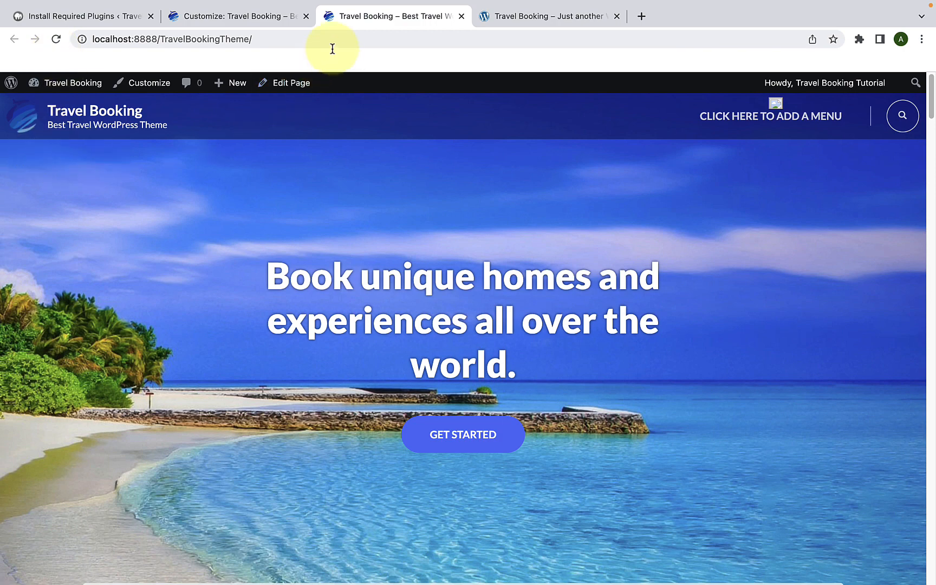
left_click(241, 16)
Step: Open the background color picker in the Colors section of Appearance Settings
left_click(21, 125)
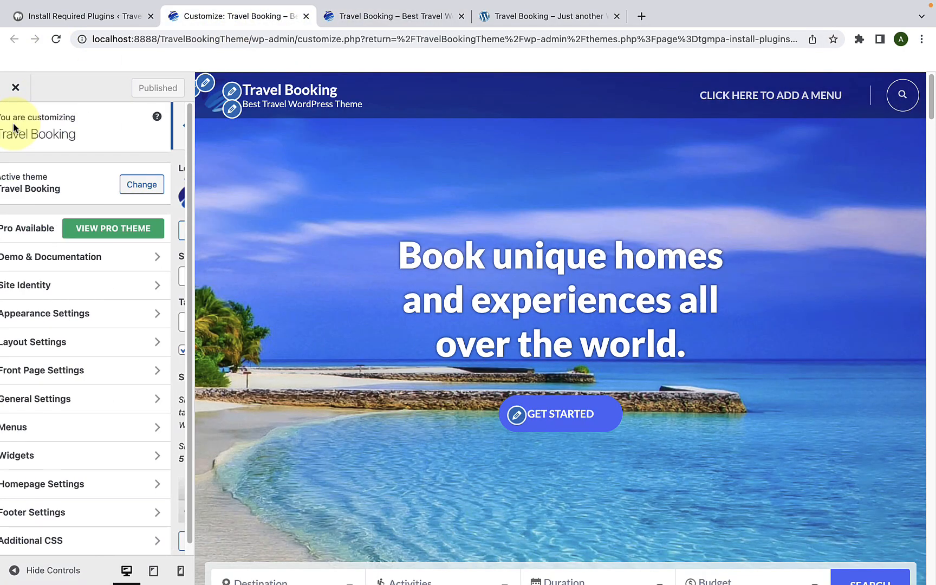
left_click(53, 324)
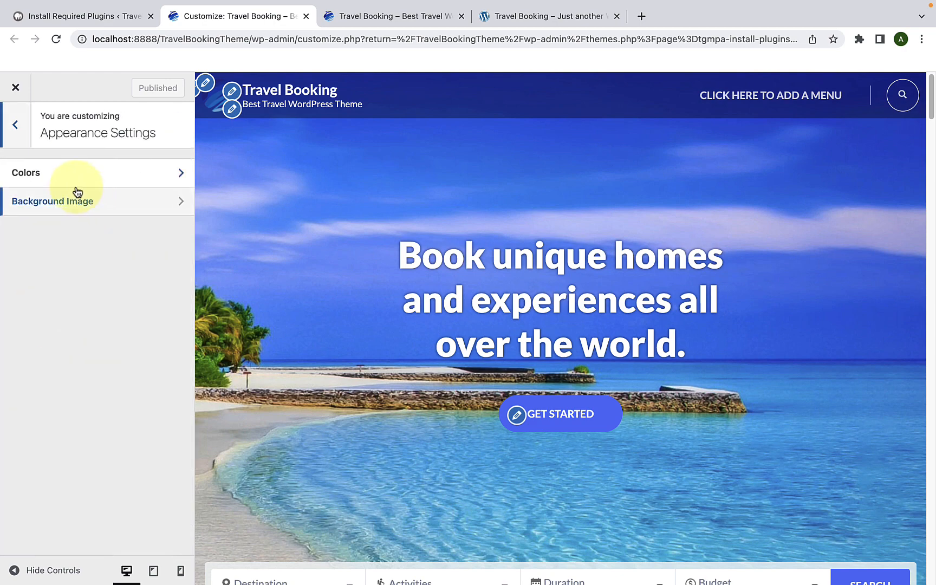
left_click(111, 184)
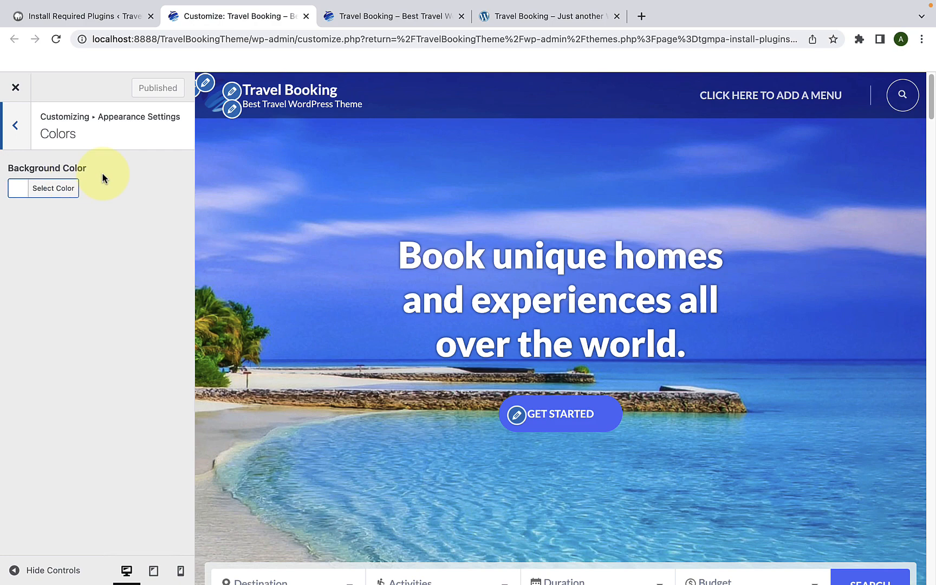
scroll(291, 263, "down", 5)
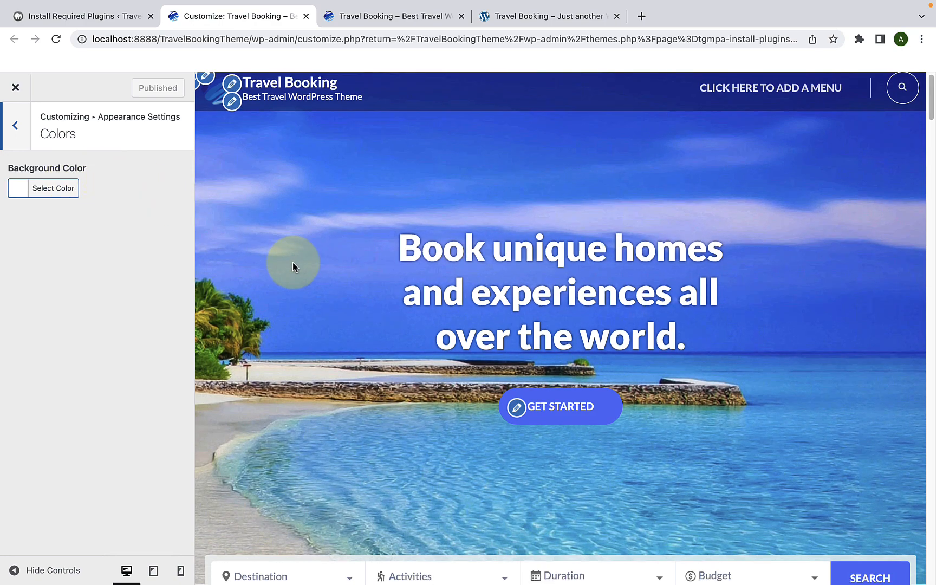
left_click(71, 198)
Step: Try background colors including blue #1e73be, dark blue #1b34ad, green #81d742, yellow, orange #dd9933 and red, ending on the custom blue #688ff9
left_click(112, 340)
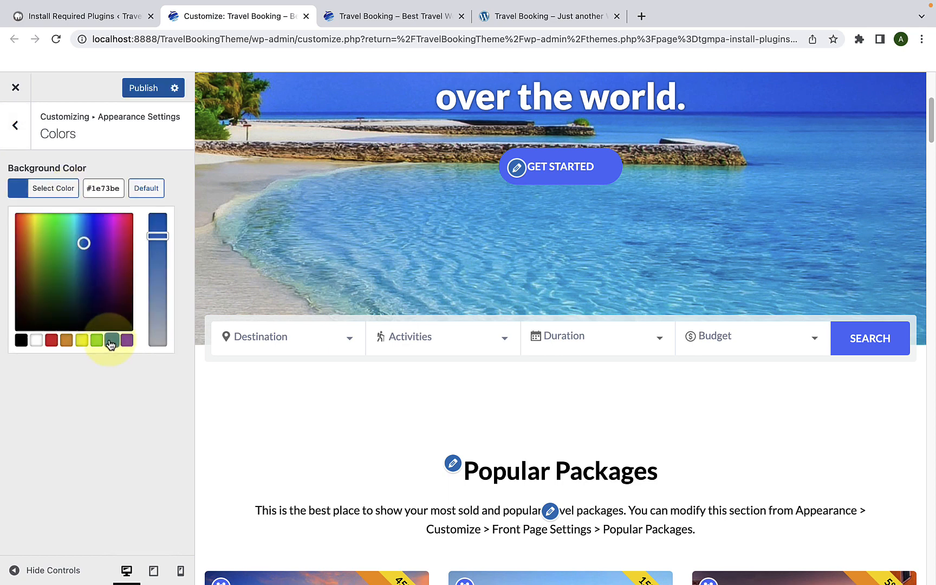
left_click(94, 251)
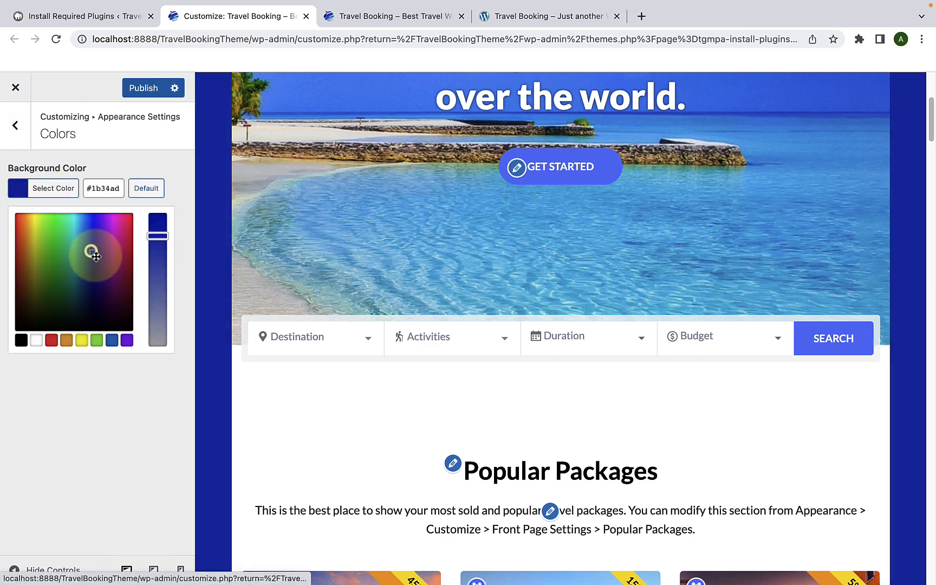
left_click(97, 340)
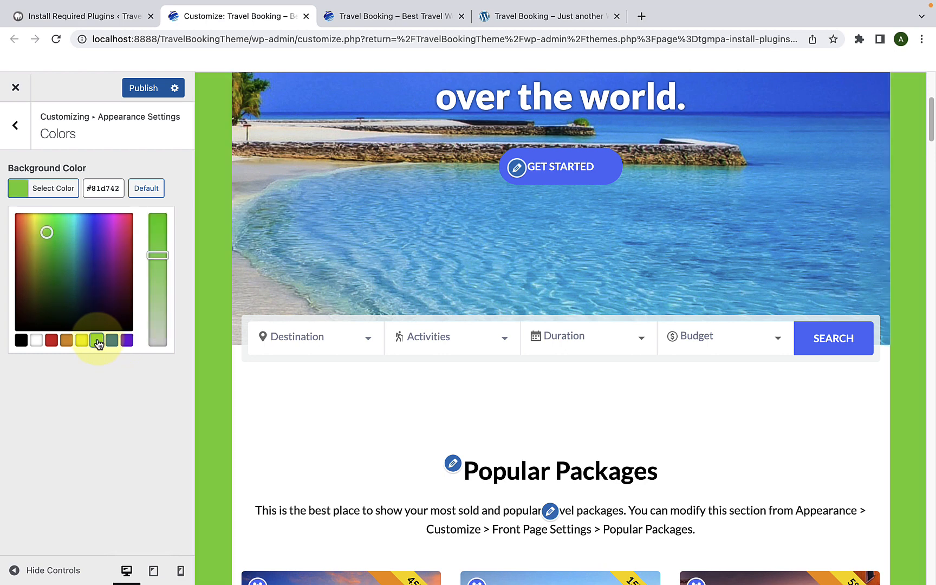
left_click(81, 340)
left_click(66, 340)
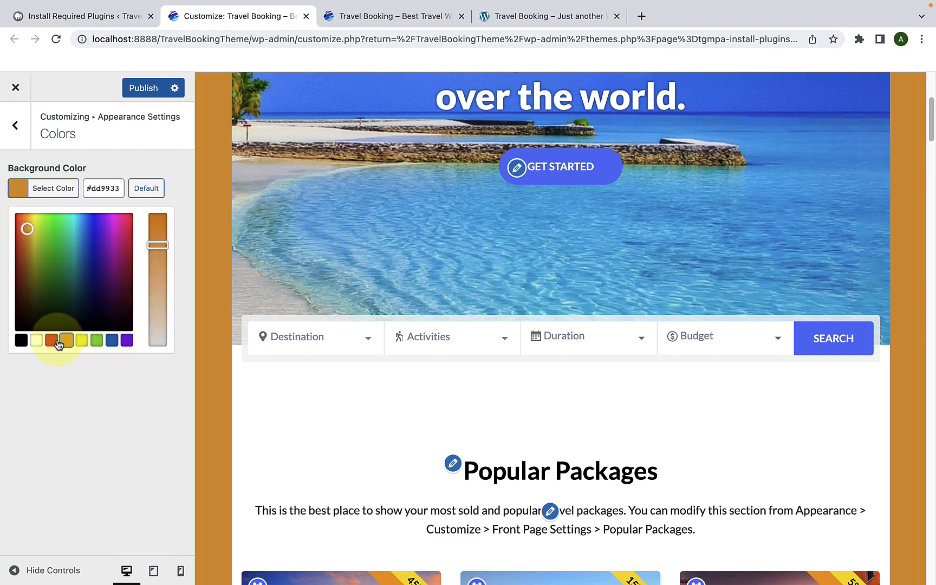
left_click(51, 340)
left_click(112, 341)
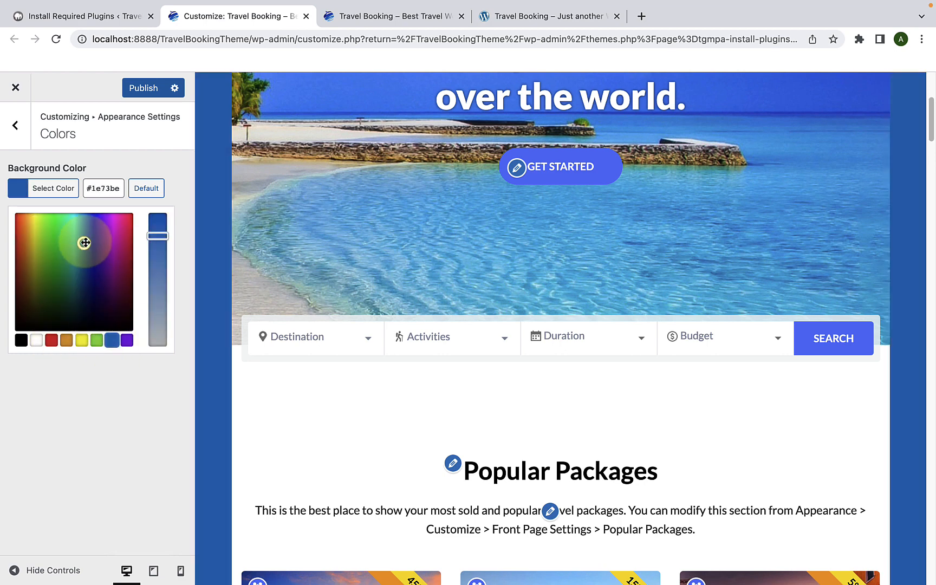
left_click_drag(83, 243, 88, 215)
left_click_drag(154, 236, 159, 273)
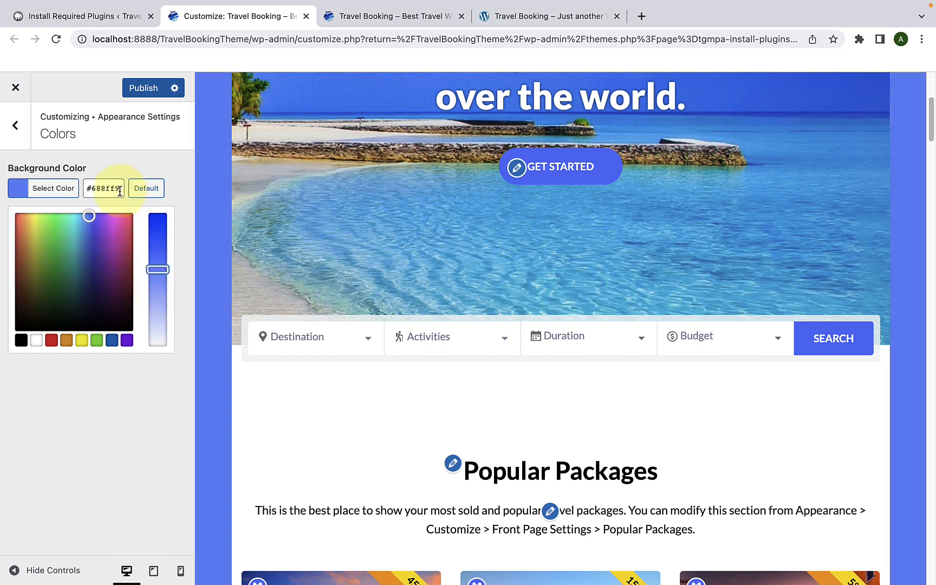
Step: Examine the new background color along the homepage preview, and restore the default background color
triple_click(108, 185)
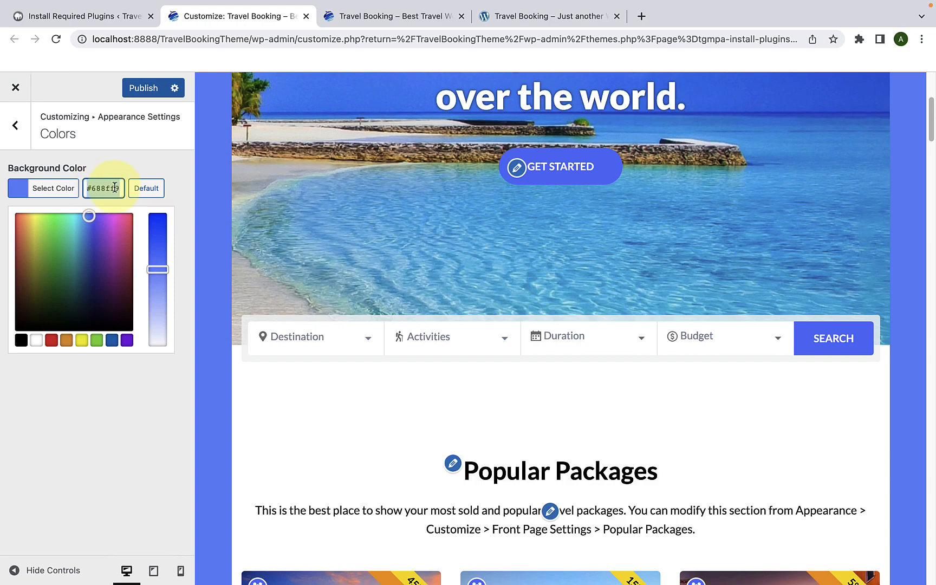
left_click(109, 186)
scroll(271, 260, "up", 2)
scroll(278, 272, "down", 10)
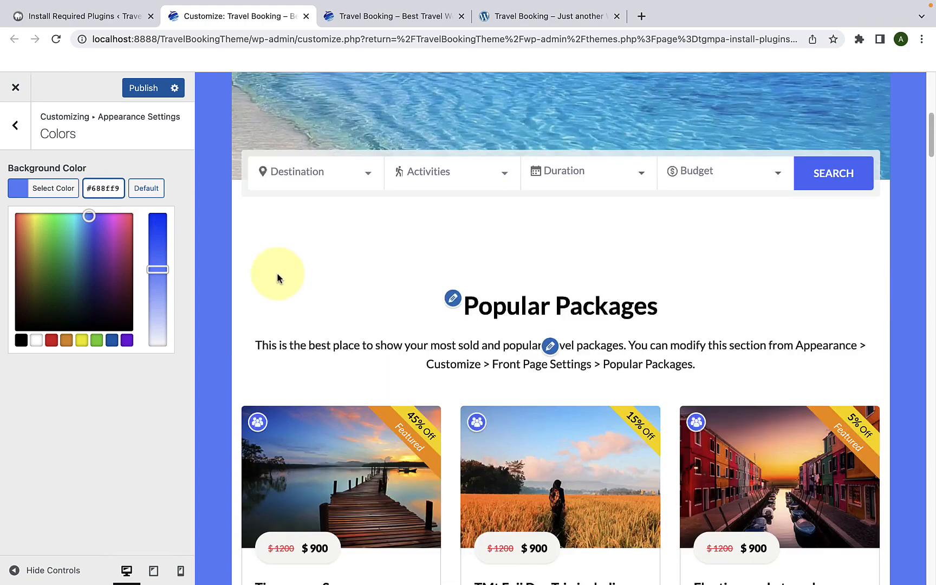
scroll(278, 278, "down", 12)
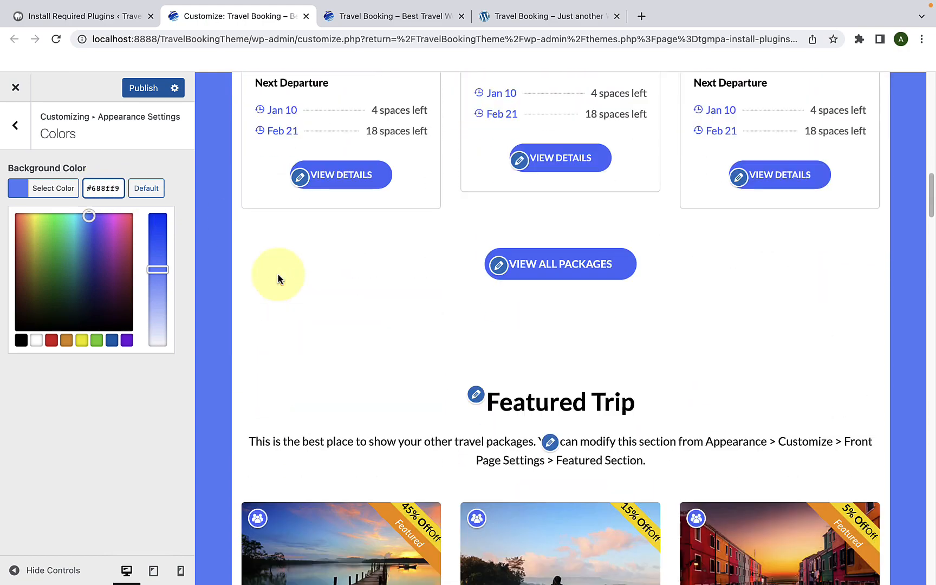
scroll(277, 278, "up", 8)
scroll(278, 274, "up", 10)
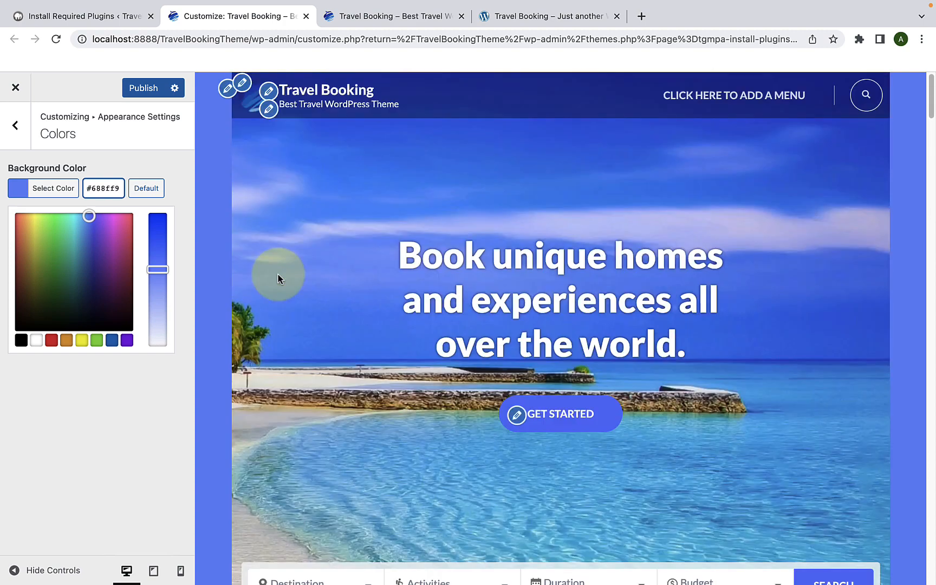
left_click(146, 188)
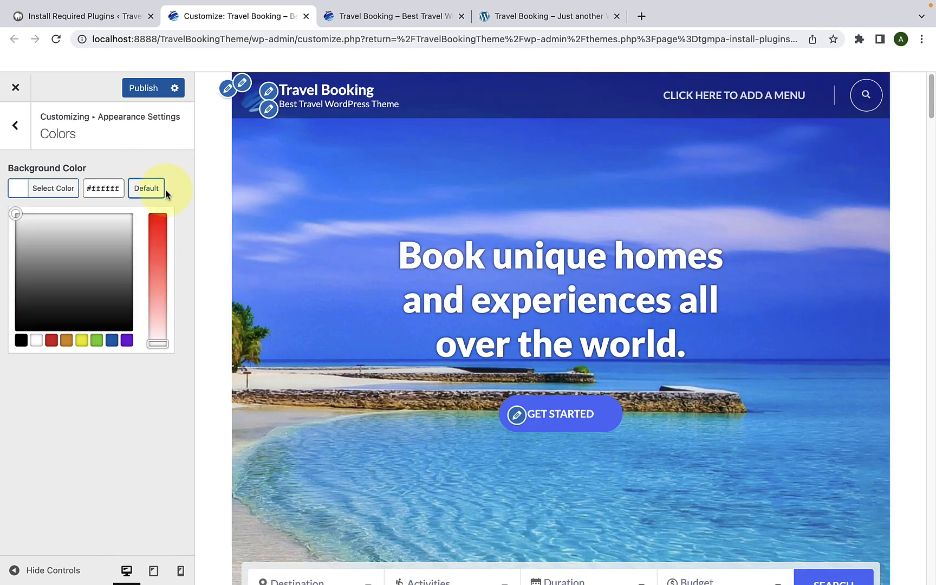
left_click(162, 165)
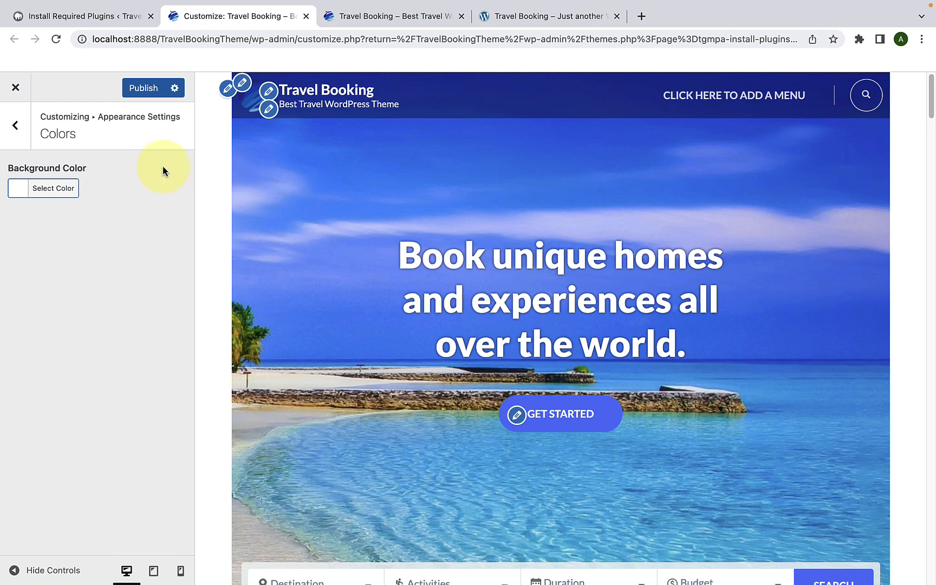
Step: Publish the restored default background color and reload the Customizer
left_click(144, 88)
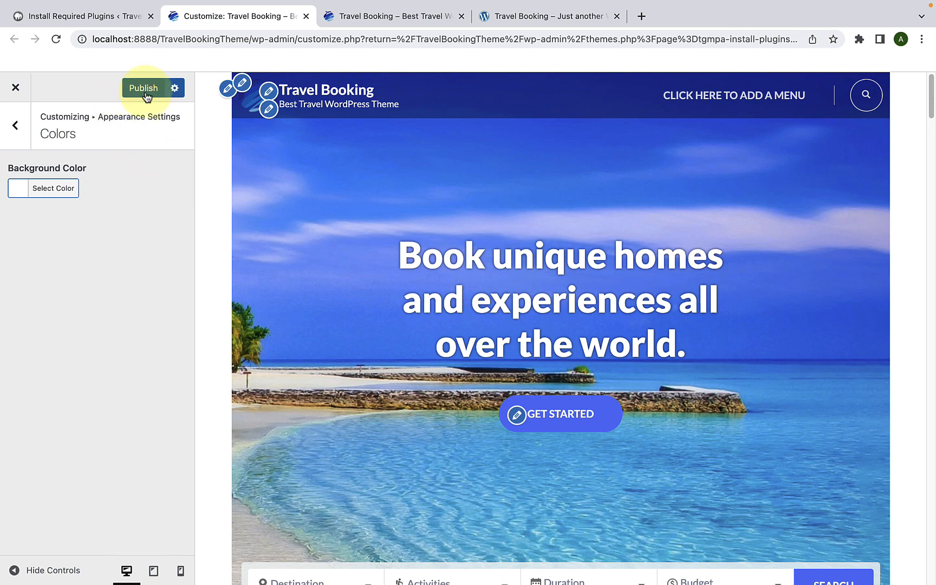
left_click(57, 40)
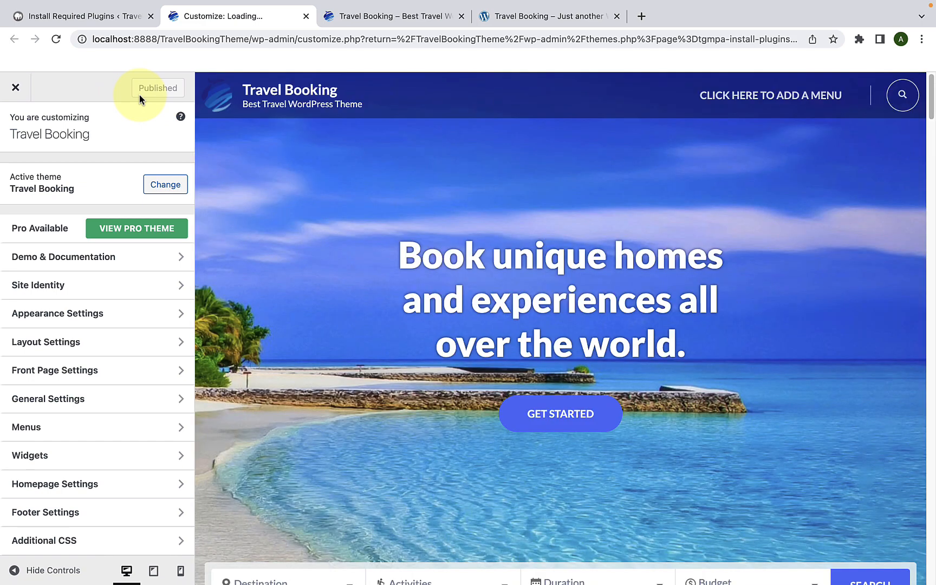
Step: Set the Venice bridge and gondola photo from the media library as the site's background image in Appearance Settings
left_click(124, 314)
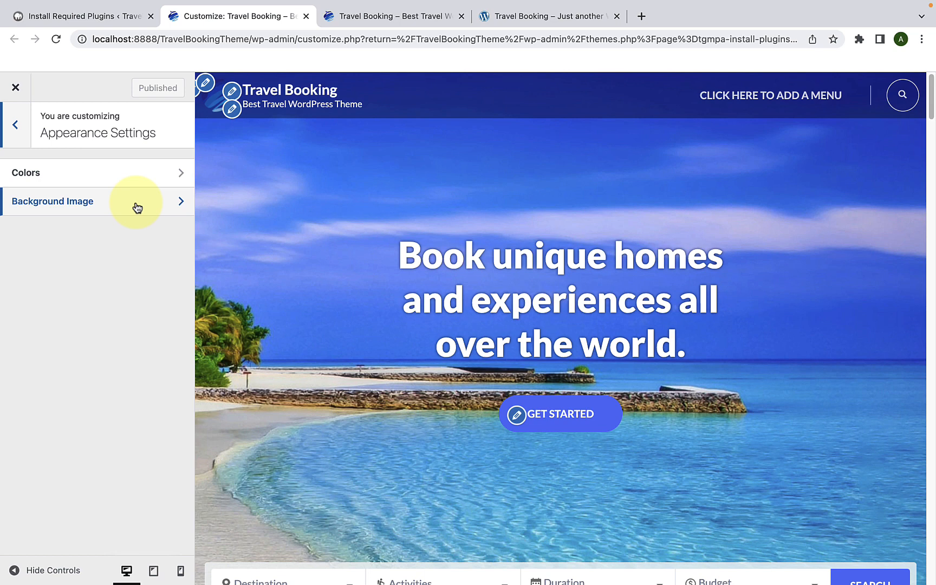
left_click(137, 207)
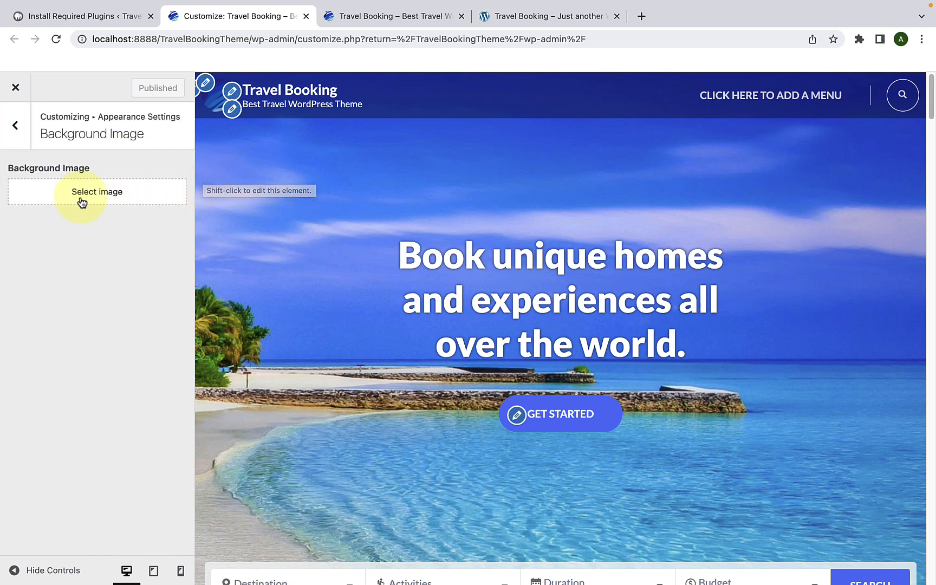
left_click(119, 201)
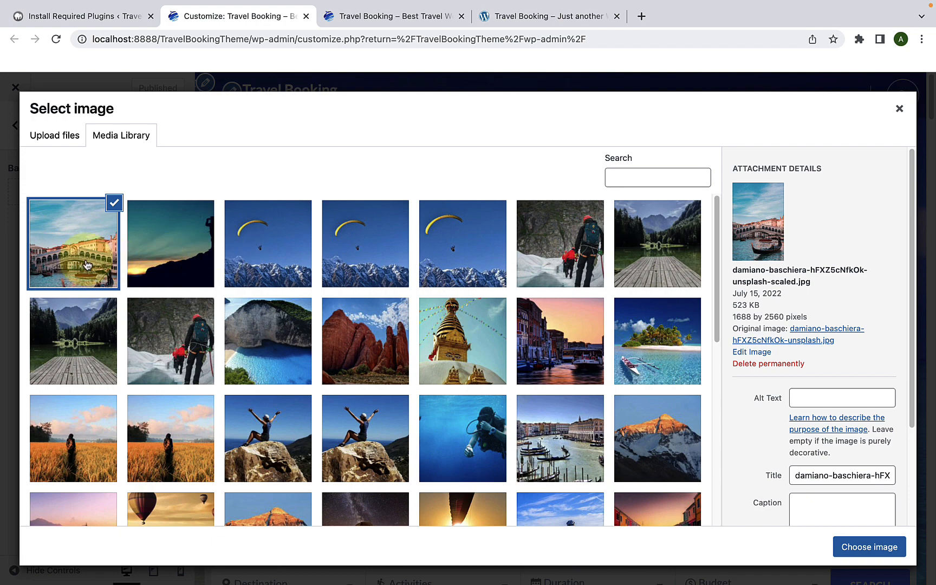
left_click(94, 242)
left_click(95, 243)
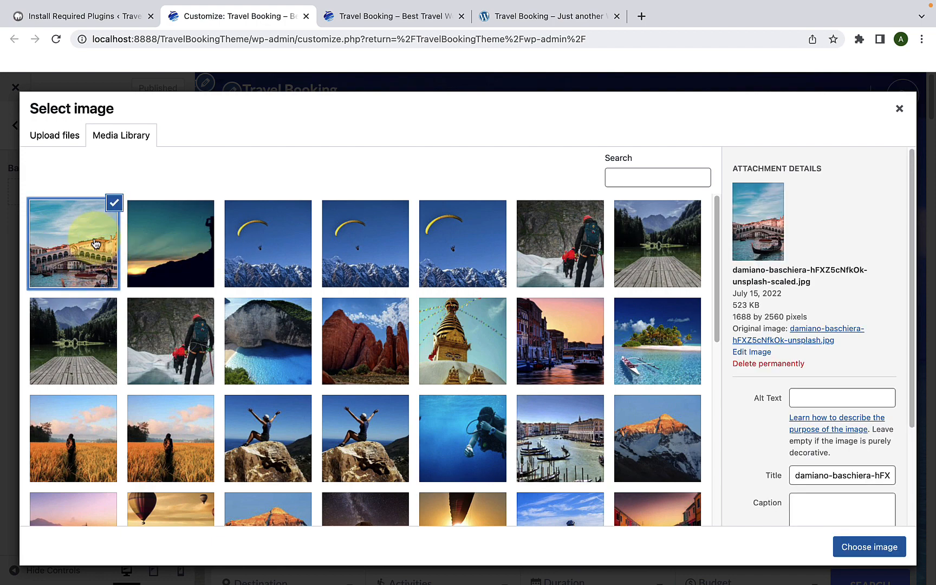
left_click(863, 547)
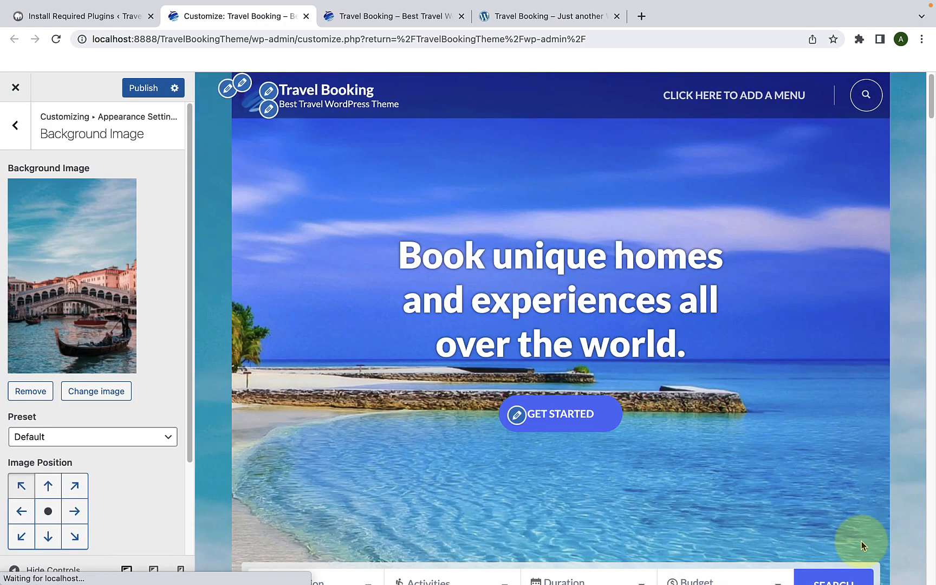
Step: Try the Fill Screen preset for the background image and check it along the homepage preview
scroll(863, 506, "down", 10)
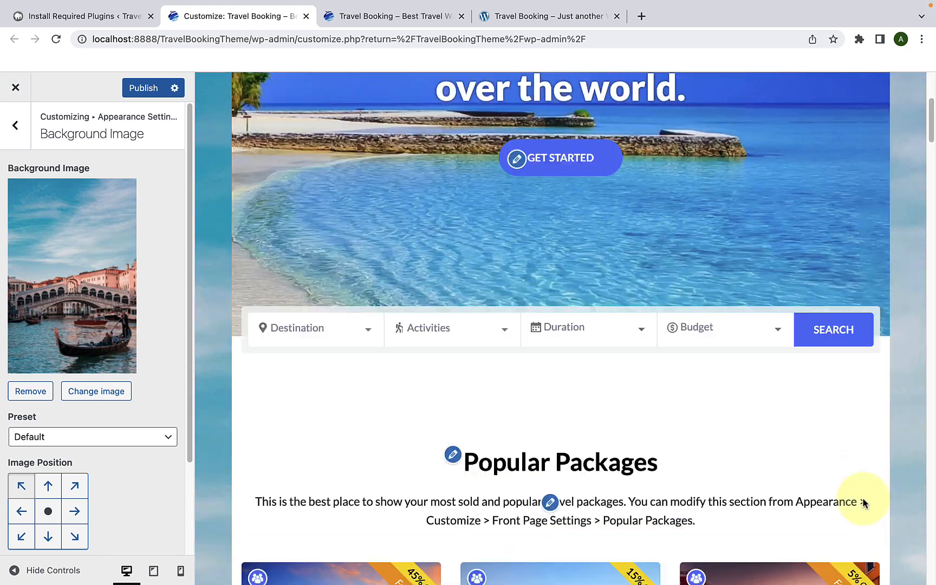
scroll(863, 497, "down", 5)
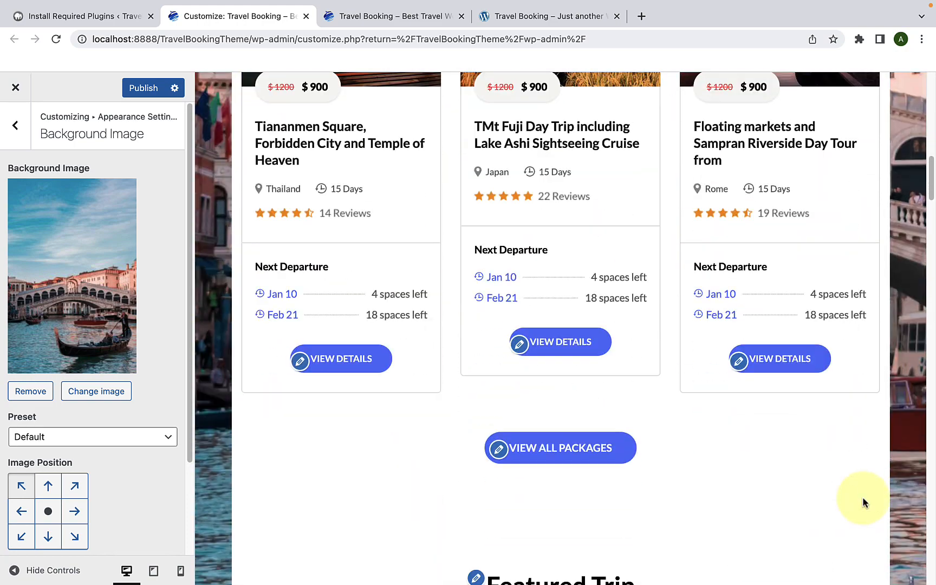
scroll(862, 497, "up", 5)
scroll(861, 495, "down", 5)
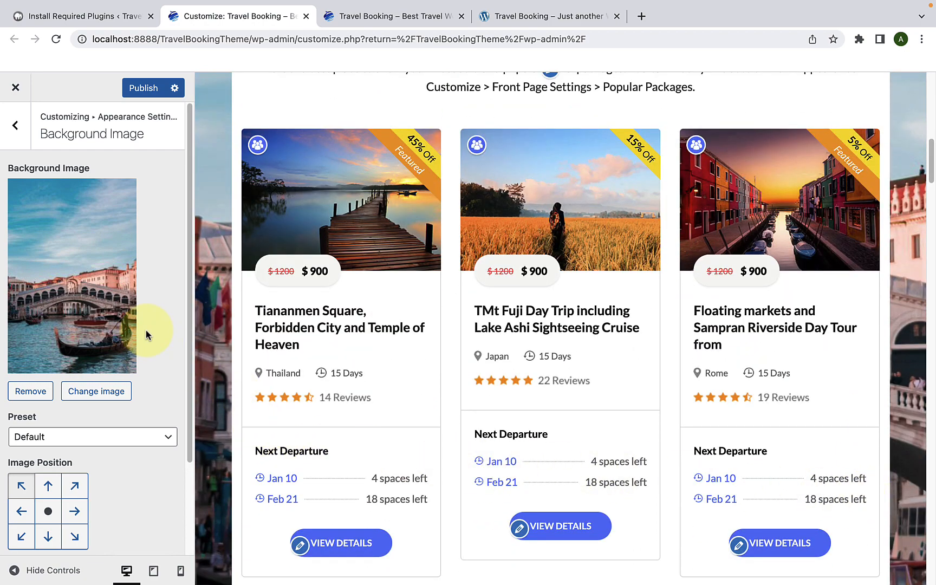
scroll(81, 324, "down", 2)
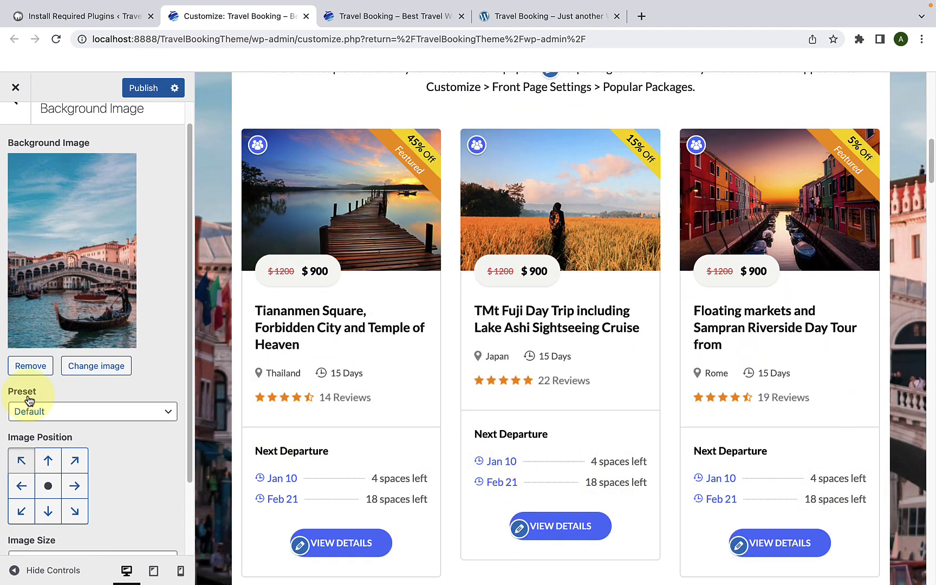
left_click(72, 411)
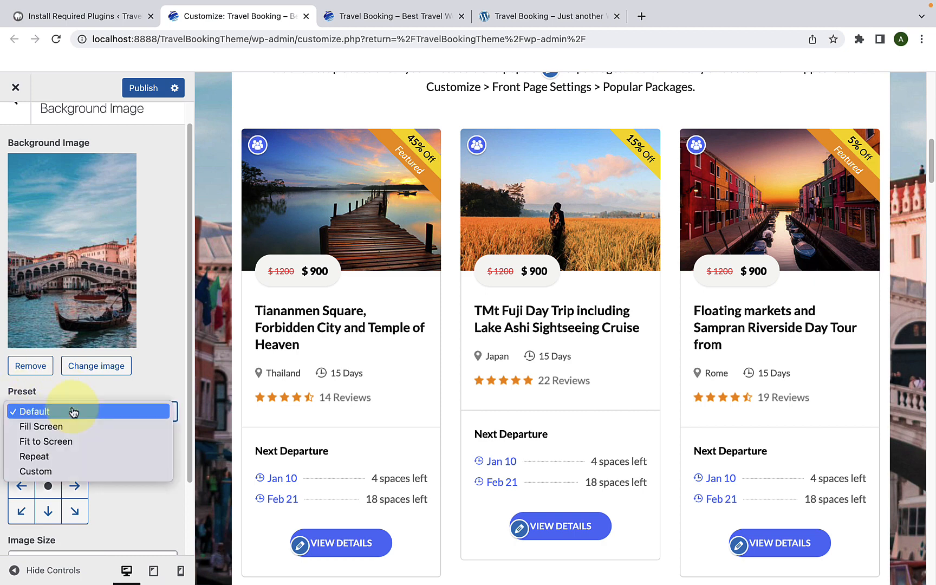
left_click(45, 427)
scroll(216, 422, "down", 10)
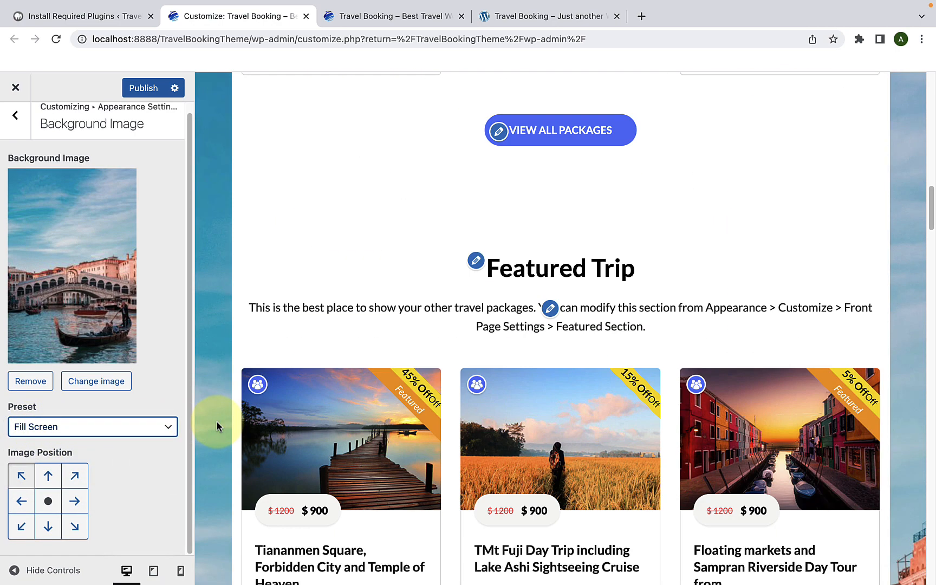
scroll(217, 422, "down", 5)
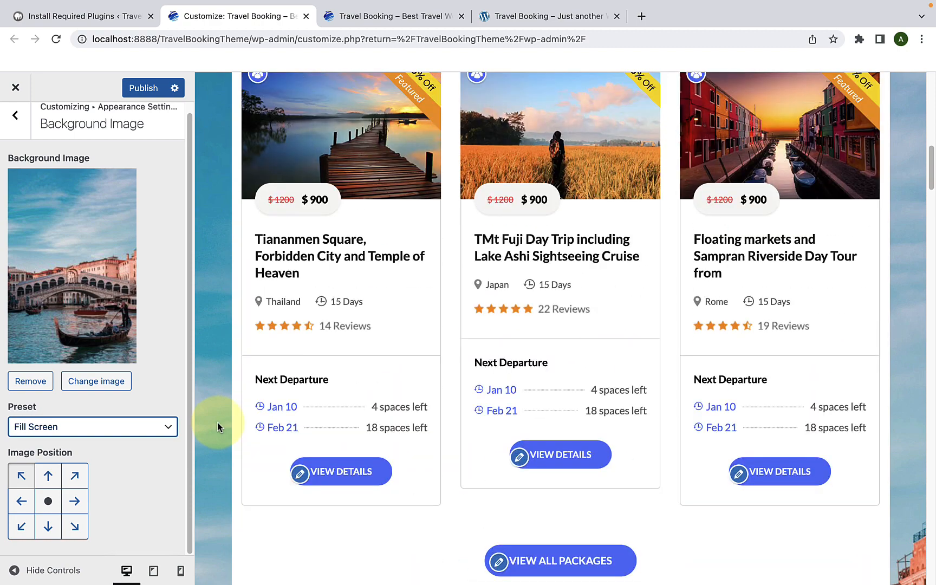
Step: Try the Fit to Screen and Repeat presets for the background image, ending on Custom
left_click(73, 436)
left_click(65, 448)
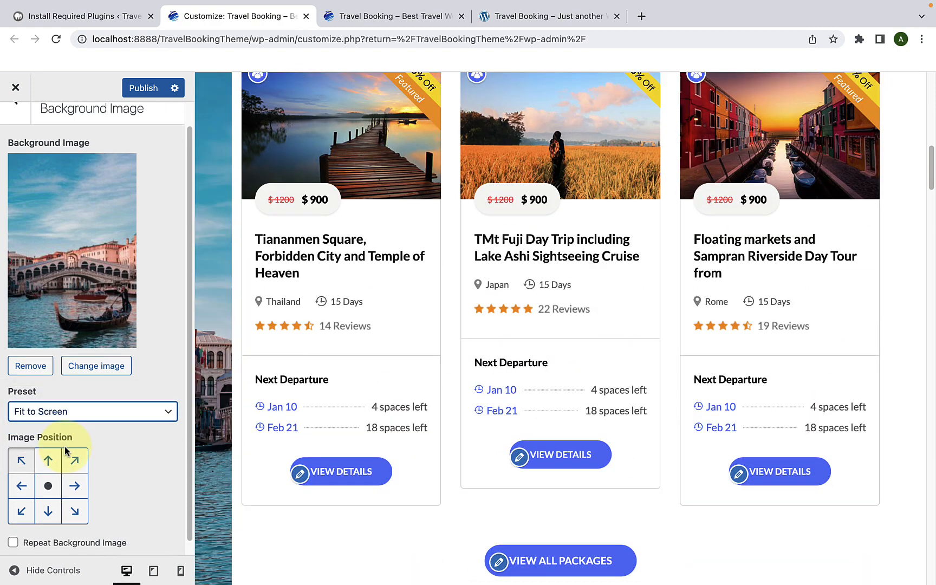
left_click(64, 416)
left_click(68, 432)
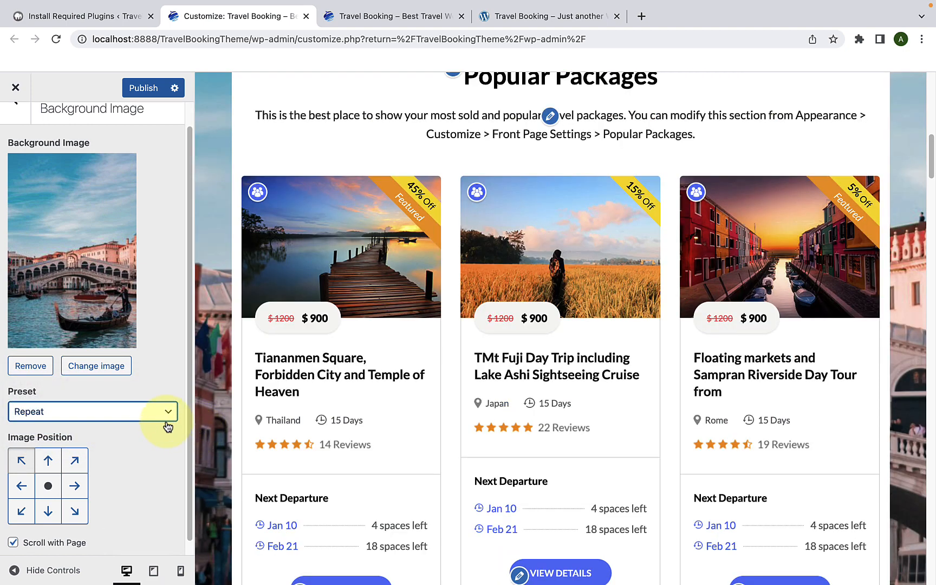
left_click(167, 422)
left_click(100, 431)
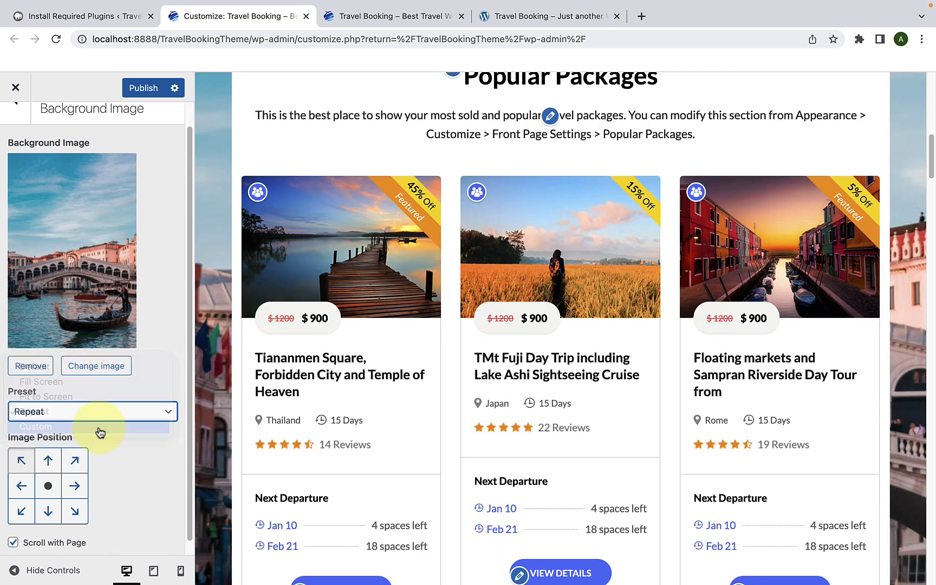
Step: Review the custom background image settings and the available image sizes, keeping the size at Original
scroll(96, 432, "down", 1)
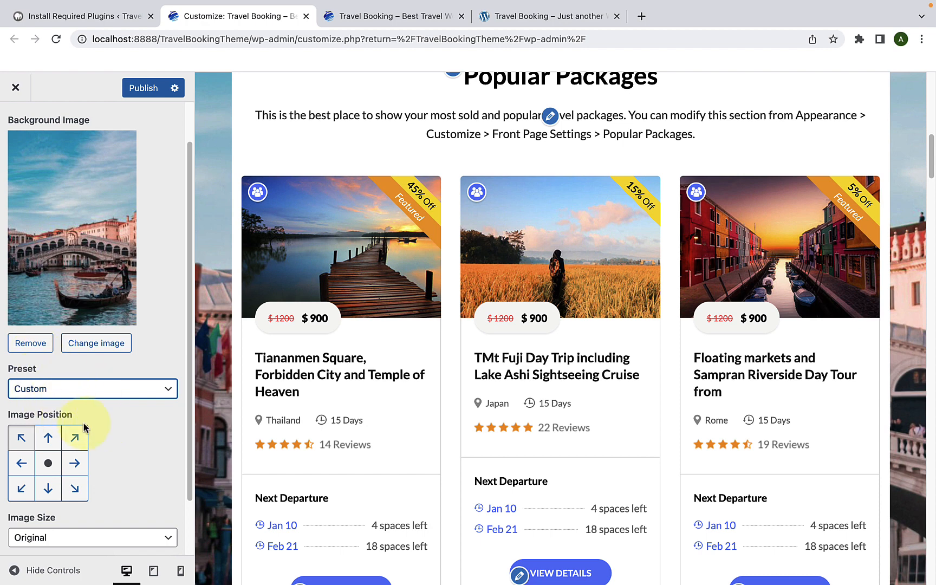
scroll(96, 425, "down", 3)
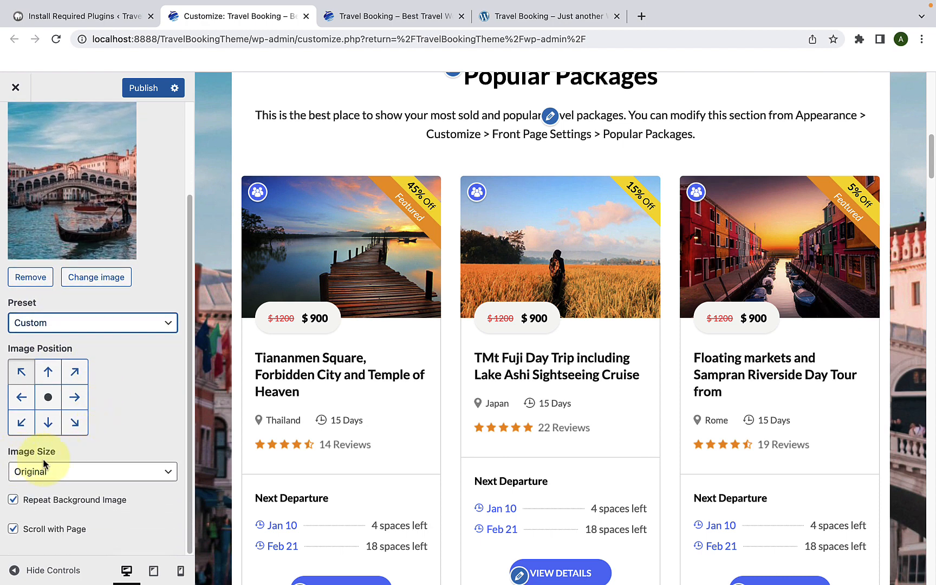
left_click(69, 472)
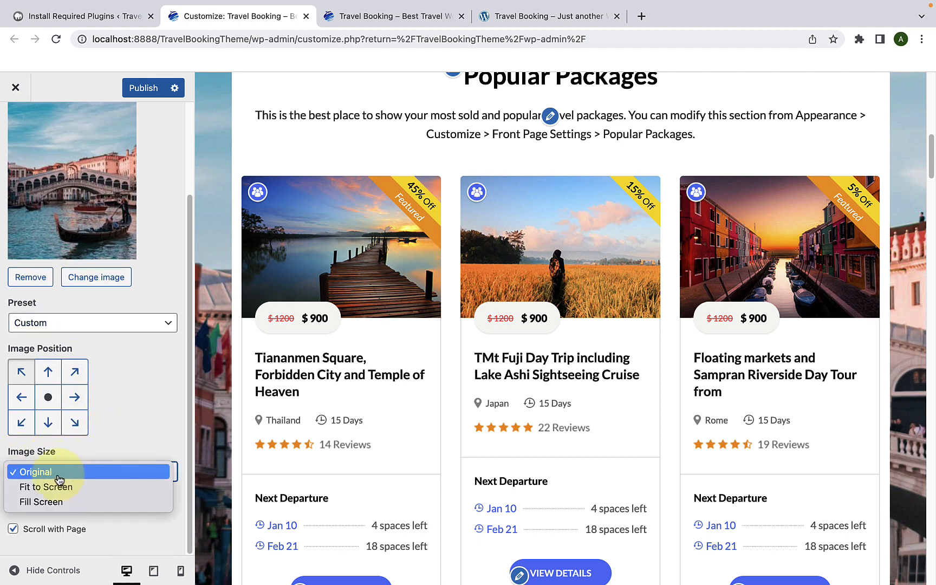
left_click(126, 423)
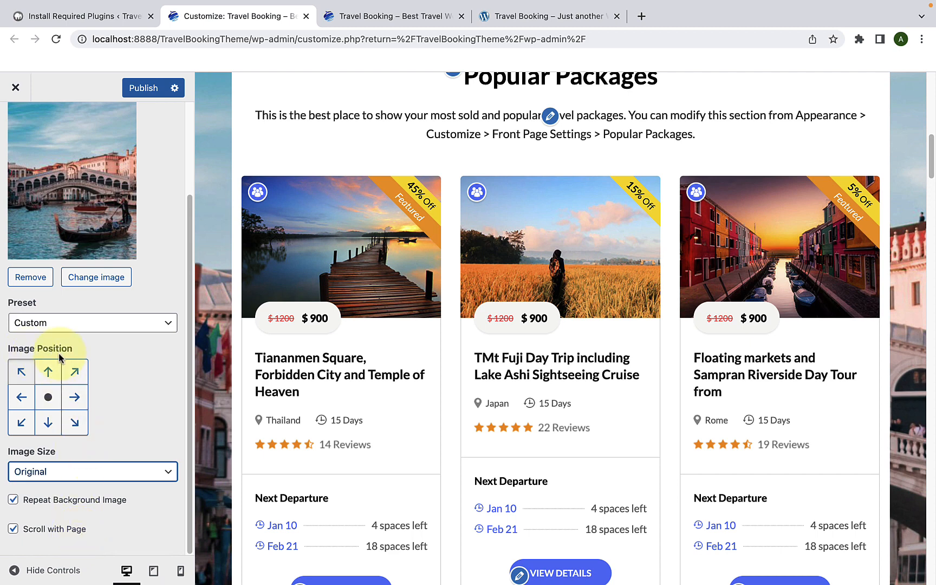
Step: Try the edge and corner image positions for the background image one after another, ending on top center
left_click(48, 377)
left_click(75, 373)
left_click(75, 397)
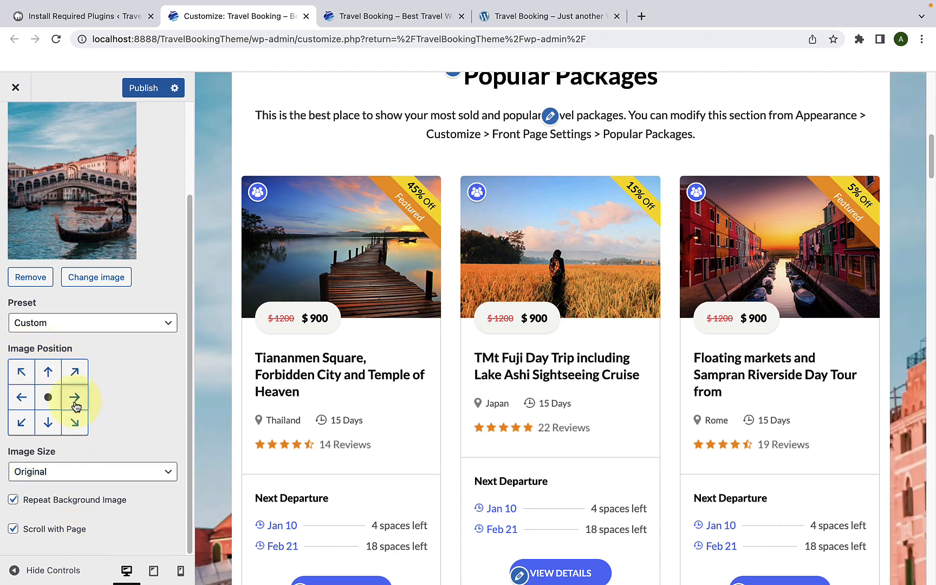
left_click(75, 423)
left_click(48, 422)
left_click(28, 427)
left_click(22, 397)
left_click(22, 372)
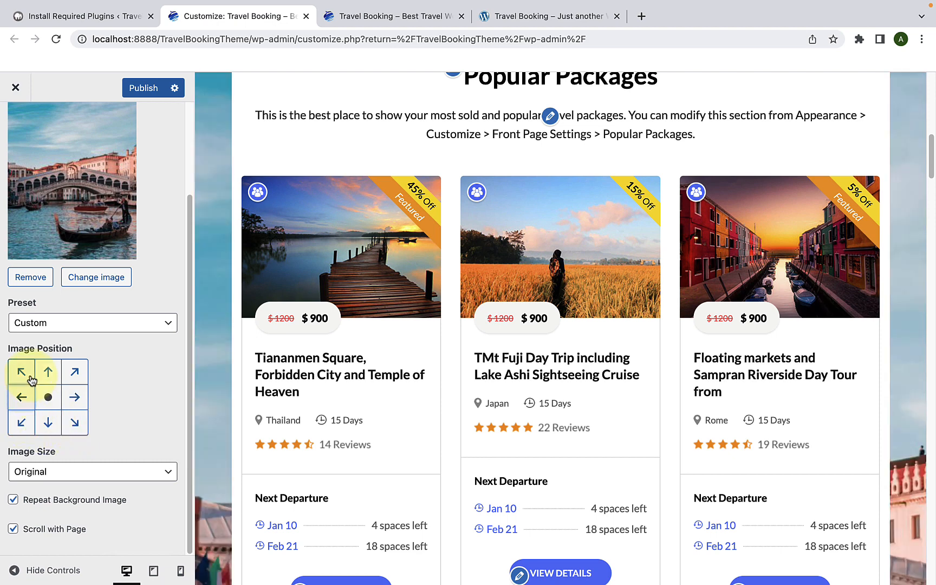
left_click(50, 376)
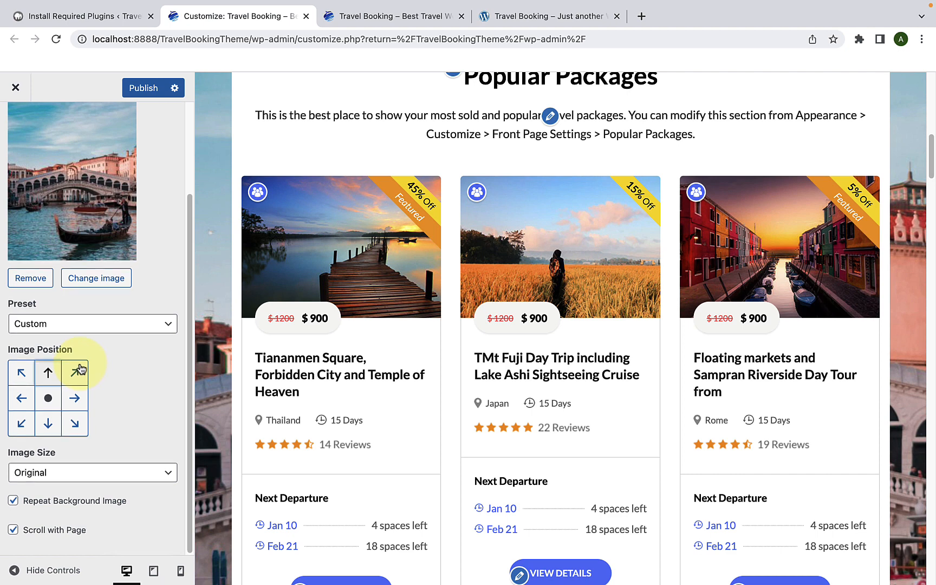
Step: Remove the background image from the site
scroll(80, 368, "up", 3)
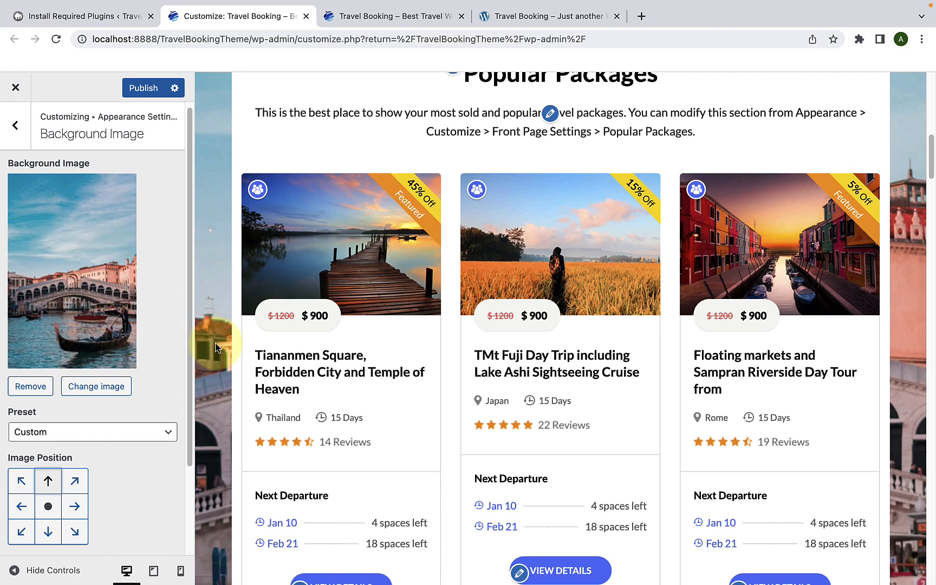
scroll(216, 346, "up", 10)
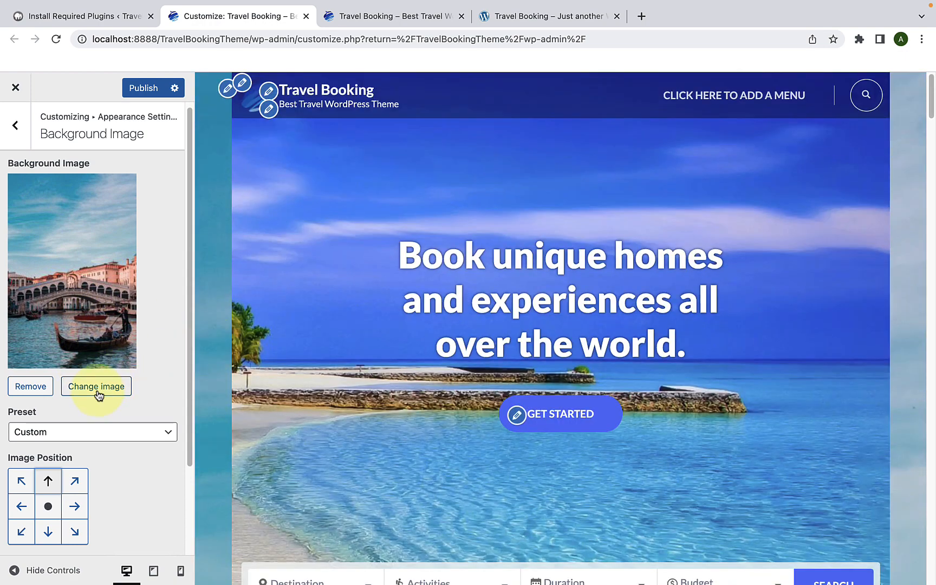
left_click(29, 384)
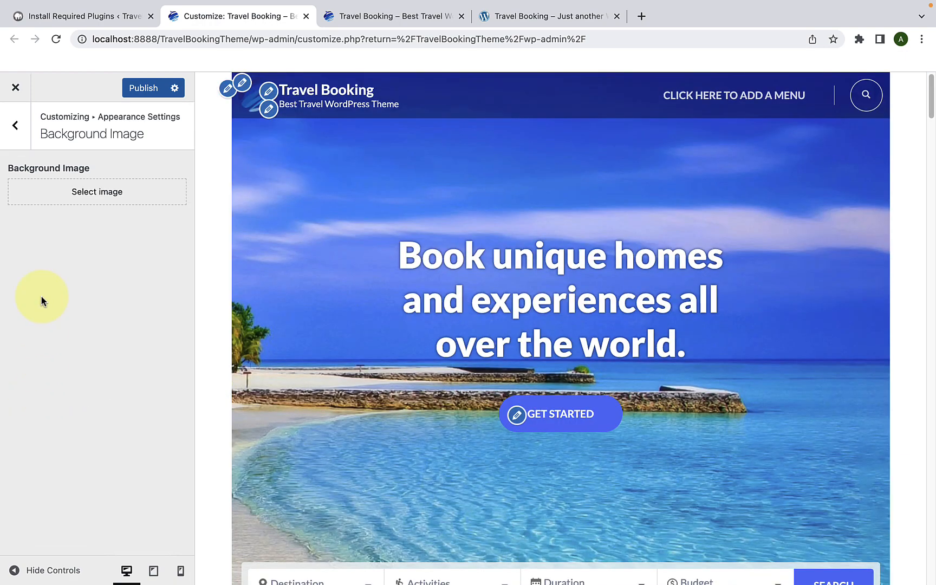
Step: Return to the main list of Customizer sections, and switch to the WordPress admin tab with the Install Required Plugins page
left_click(21, 140)
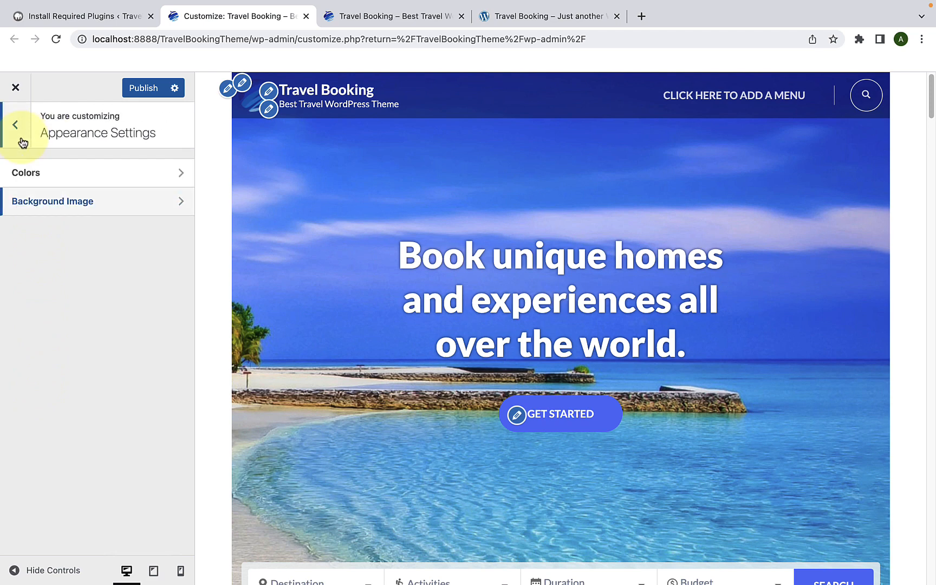
left_click(22, 141)
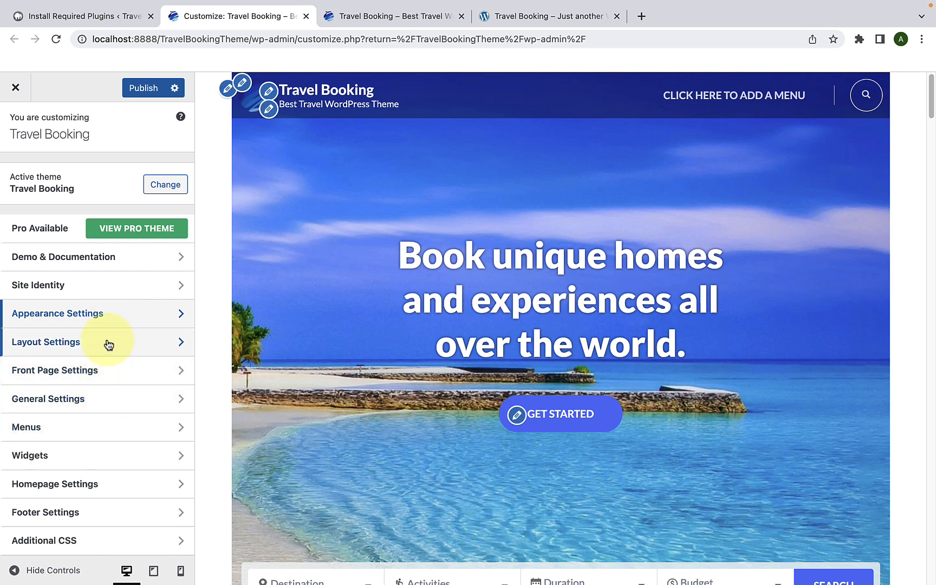
left_click(117, 21)
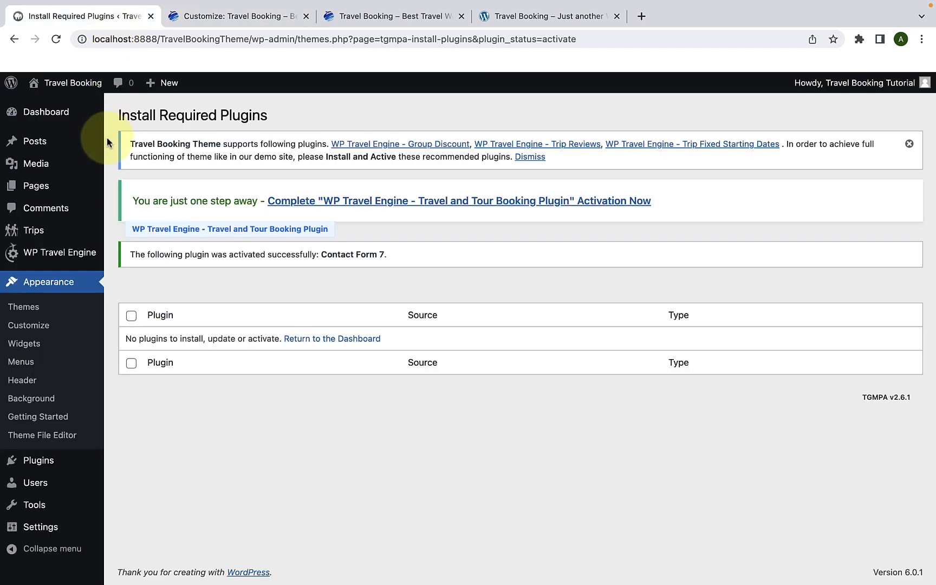
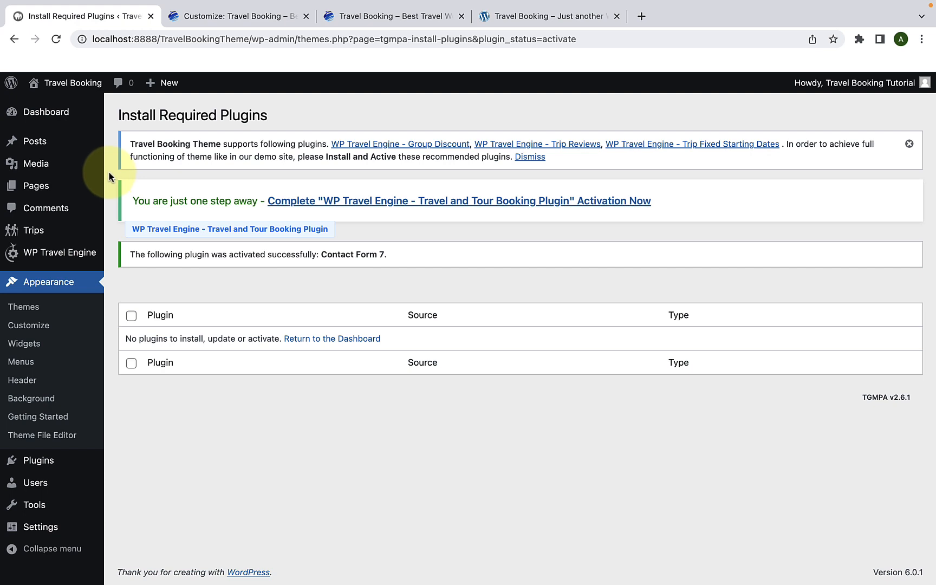
Step: Complete the WP Travel Engine plugin activation, allowing the security and feature update notifications with diagnostic tracking
mouse_move(51, 265)
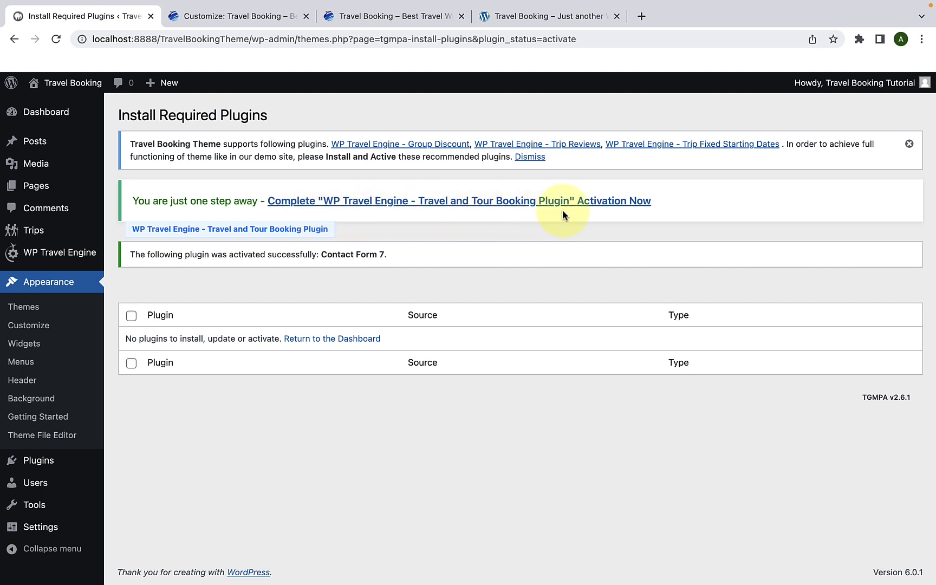
left_click(419, 207)
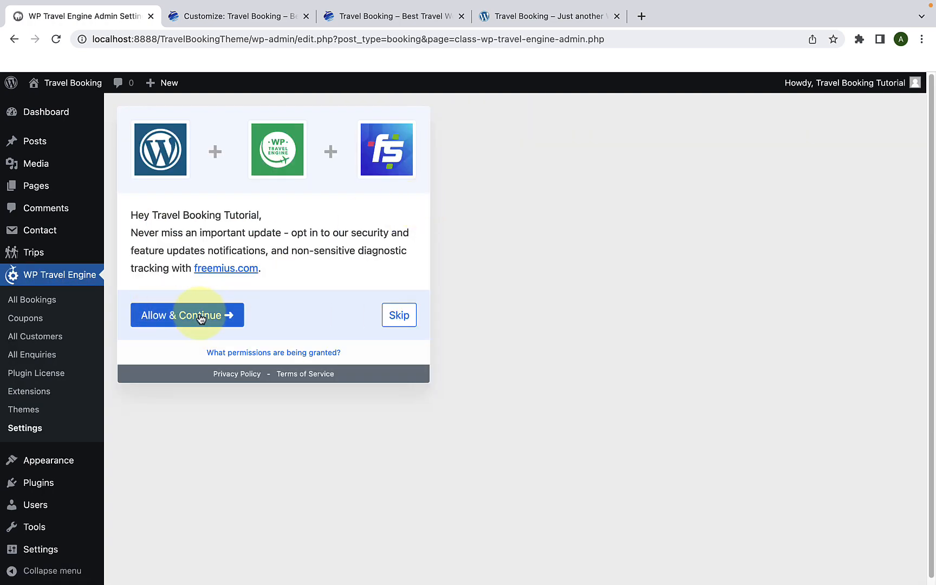
left_click(200, 317)
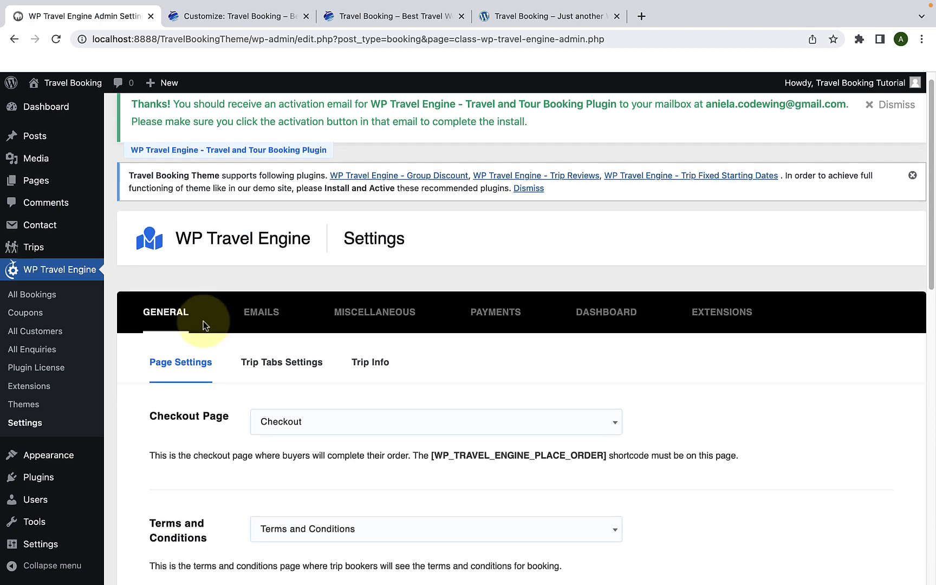
Step: Review the General page settings of WP Travel Engine, from the Checkout Page down to the Trip Search Results Page
scroll(203, 321, "down", 3)
scroll(204, 325, "down", 3)
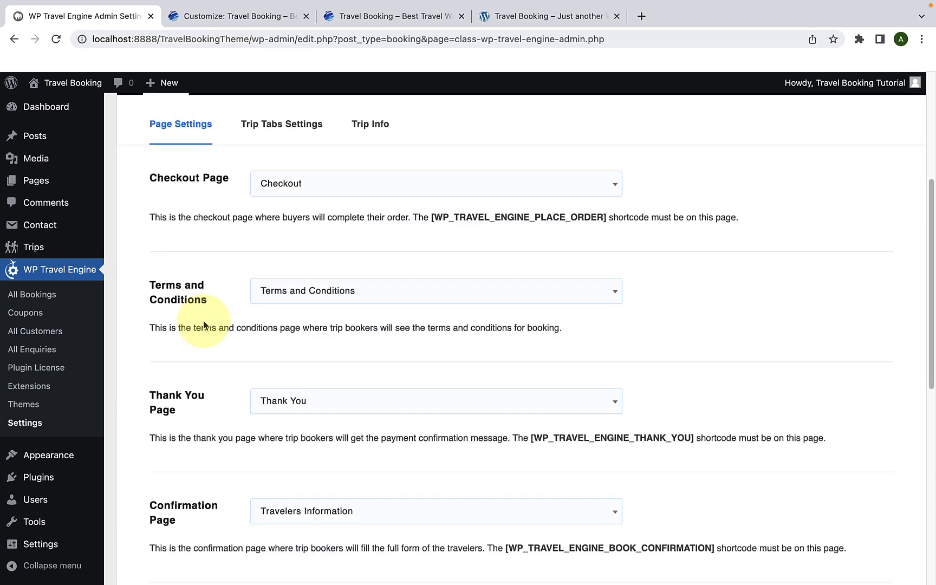
scroll(204, 324, "up", 4)
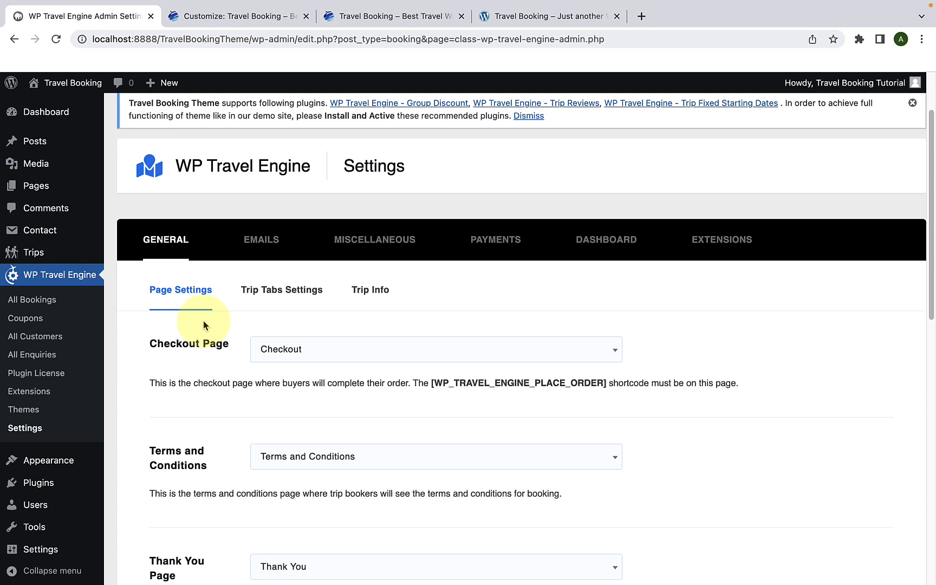
scroll(204, 324, "down", 12)
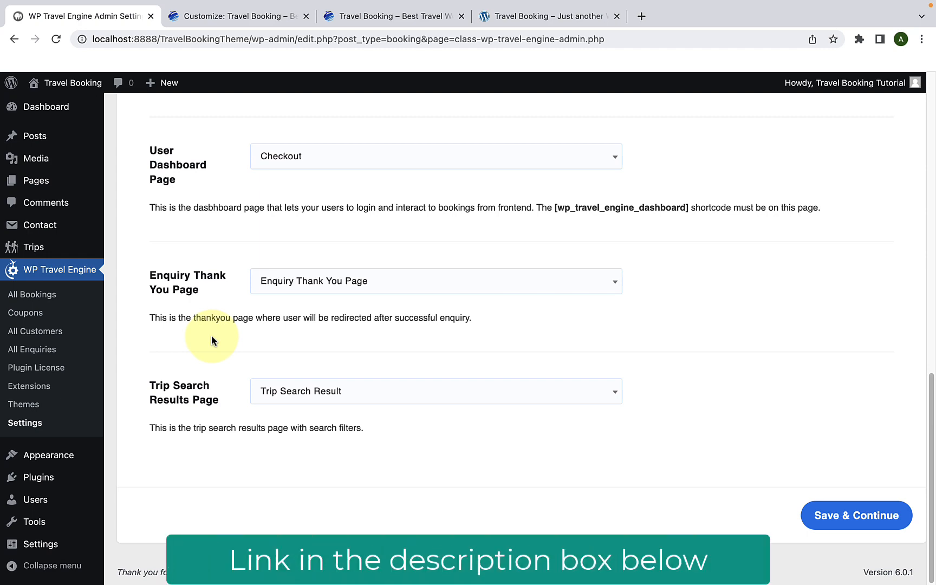
scroll(212, 340, "up", 5)
scroll(212, 336, "up", 8)
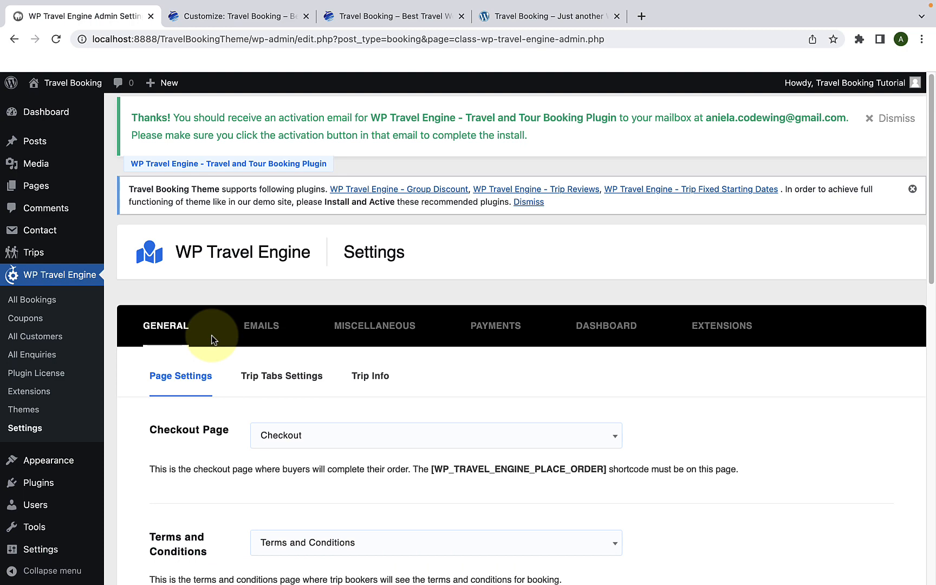
Step: Return to the WordPress dashboard home and open the Destinations page for trips
mouse_move(62, 119)
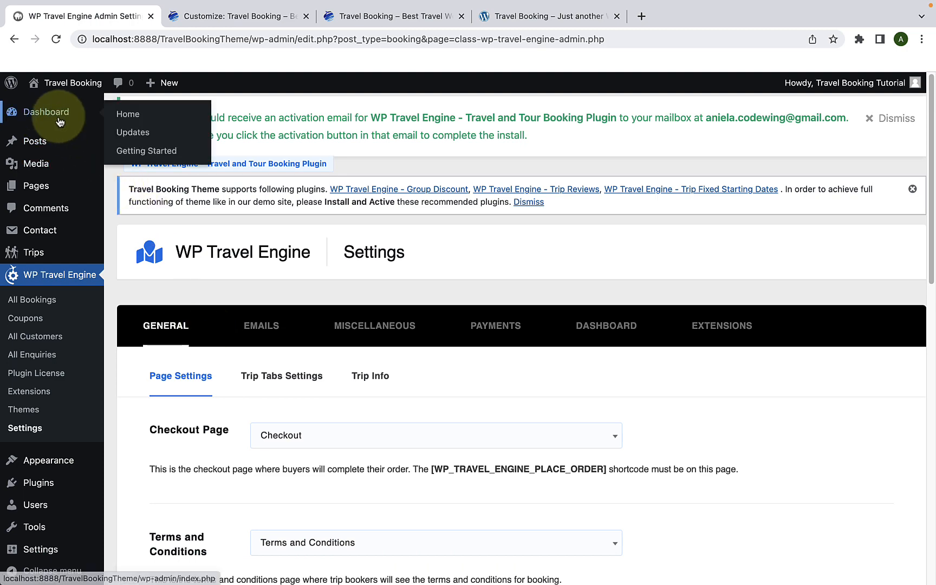
left_click(131, 118)
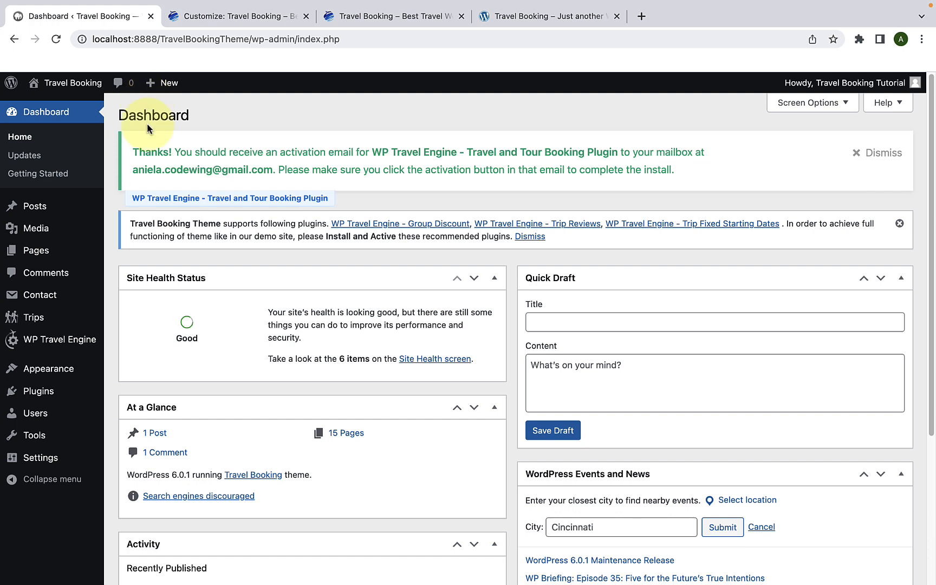
mouse_move(43, 317)
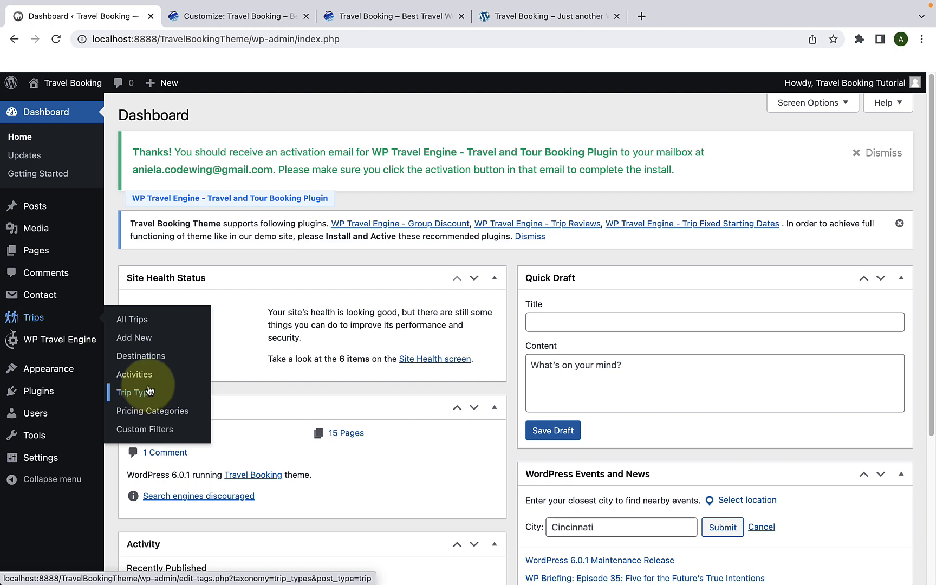
left_click(151, 358)
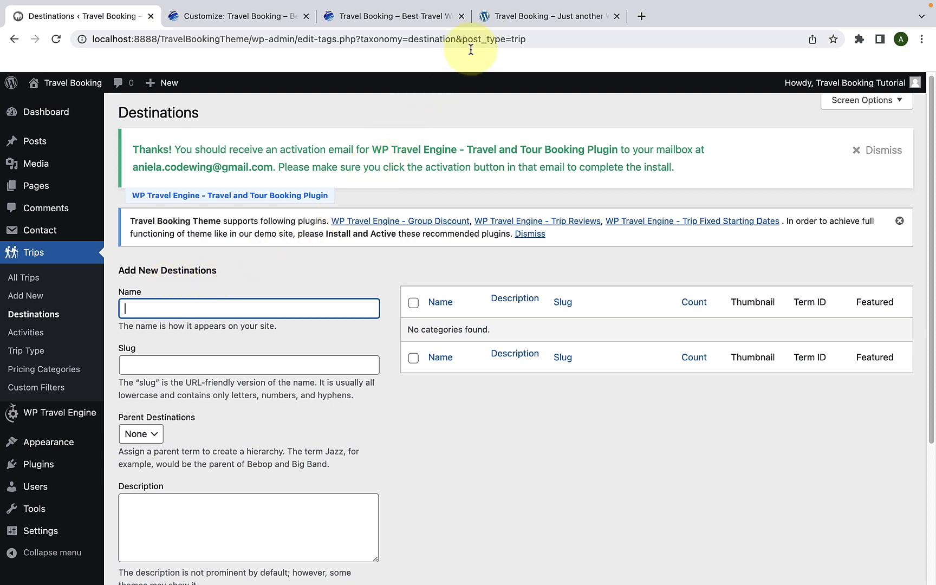
Step: Switch to the demo site tab and examine the destinations listed on its Destination page
left_click(493, 24)
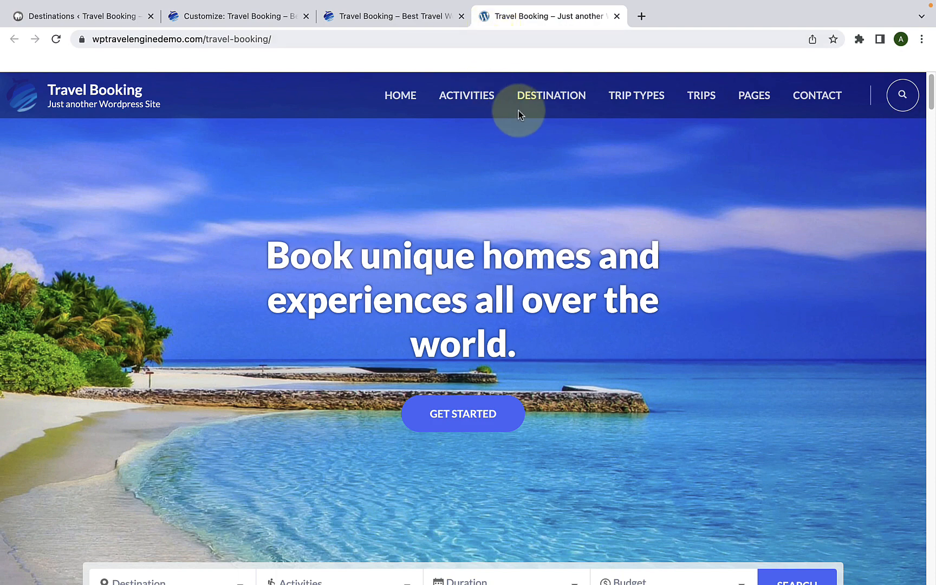
left_click(566, 103)
scroll(564, 199, "down", 5)
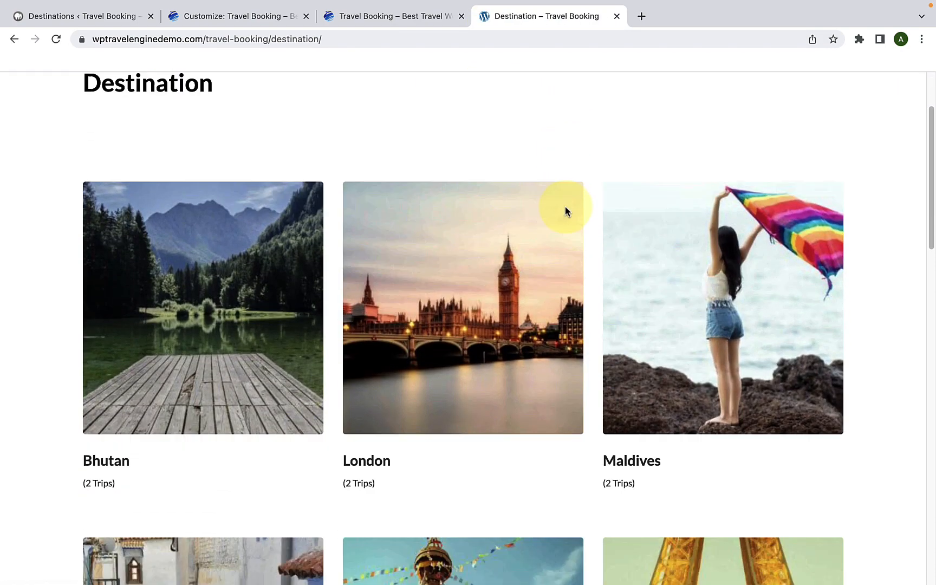
scroll(610, 253, "down", 10)
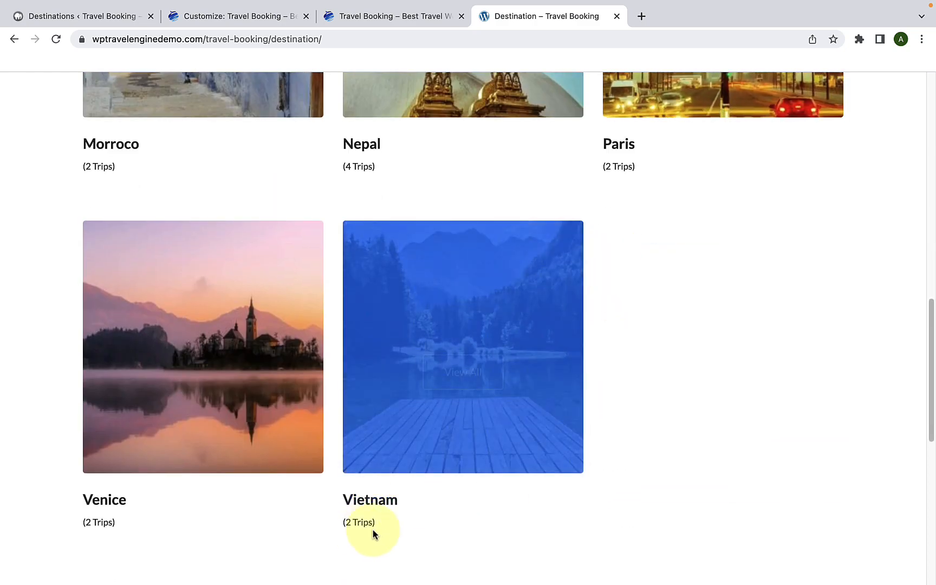
scroll(611, 273, "down", 4)
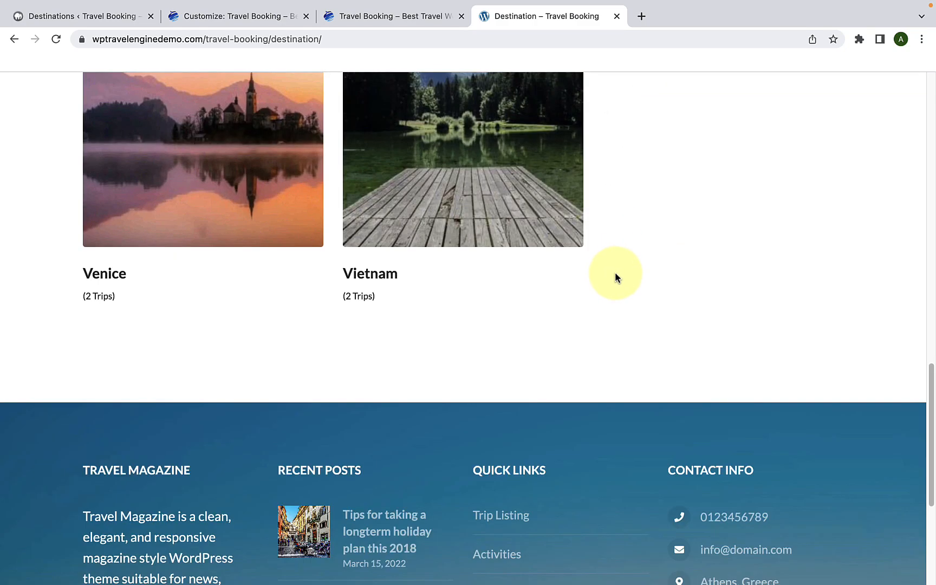
scroll(614, 275, "up", 2)
scroll(615, 273, "up", 2)
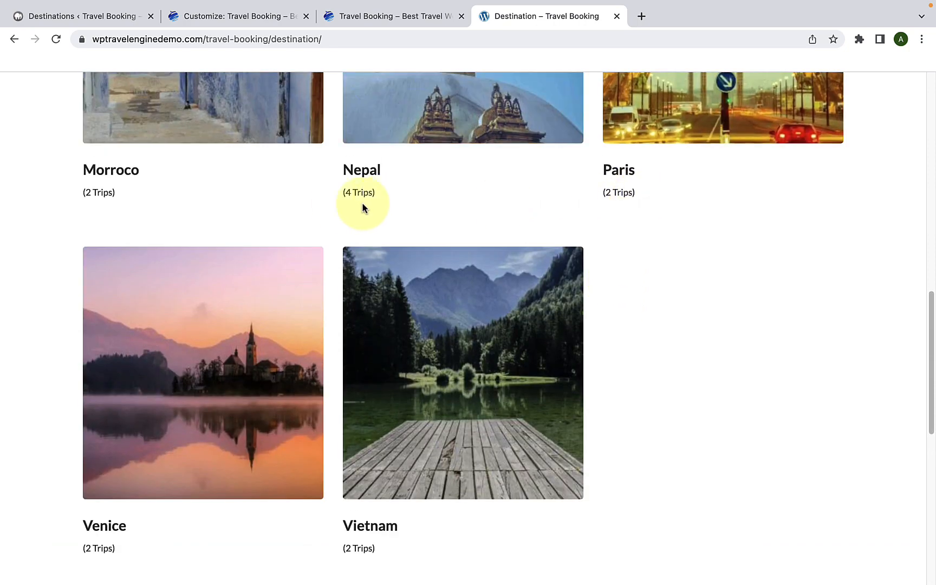
scroll(211, 208, "up", 9)
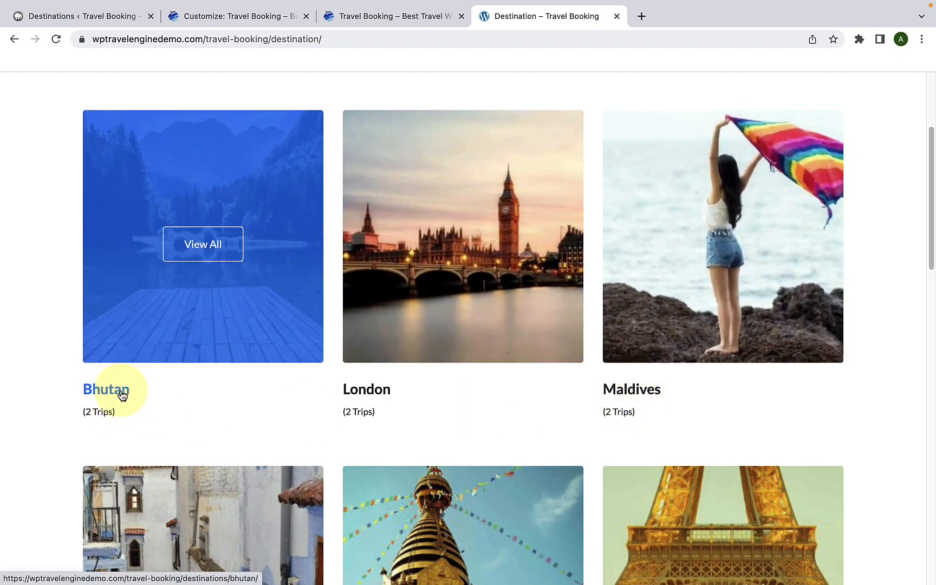
Step: Copy the title of the demo site's Bhutan destination page and paste it as the new destination's name in WordPress
left_click(121, 394)
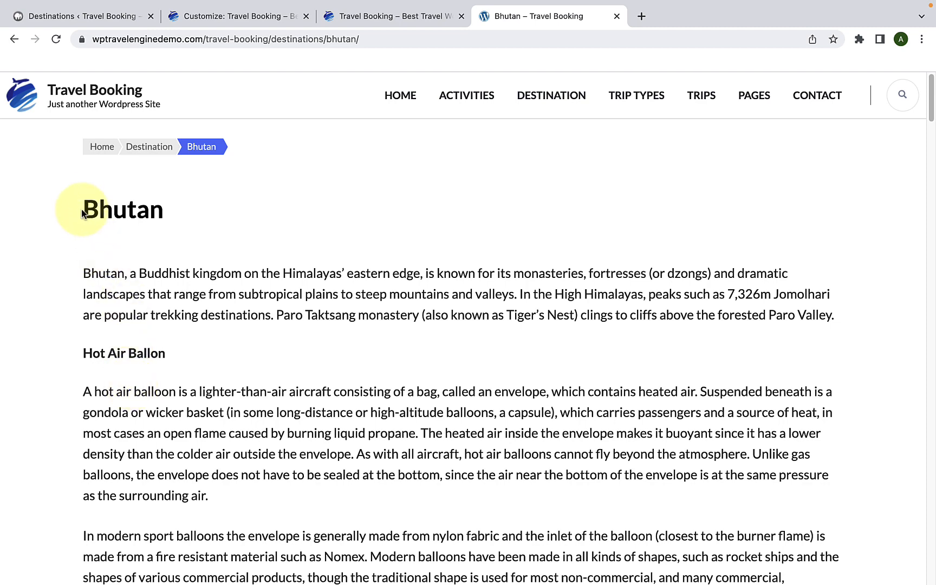
left_click_drag(82, 213, 163, 210)
right_click(154, 204)
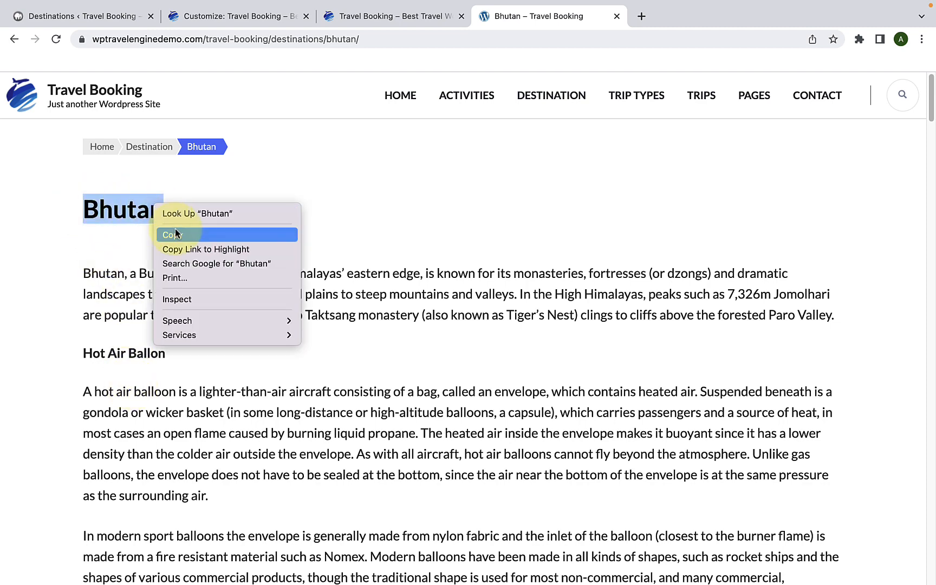
left_click(175, 234)
left_click(135, 16)
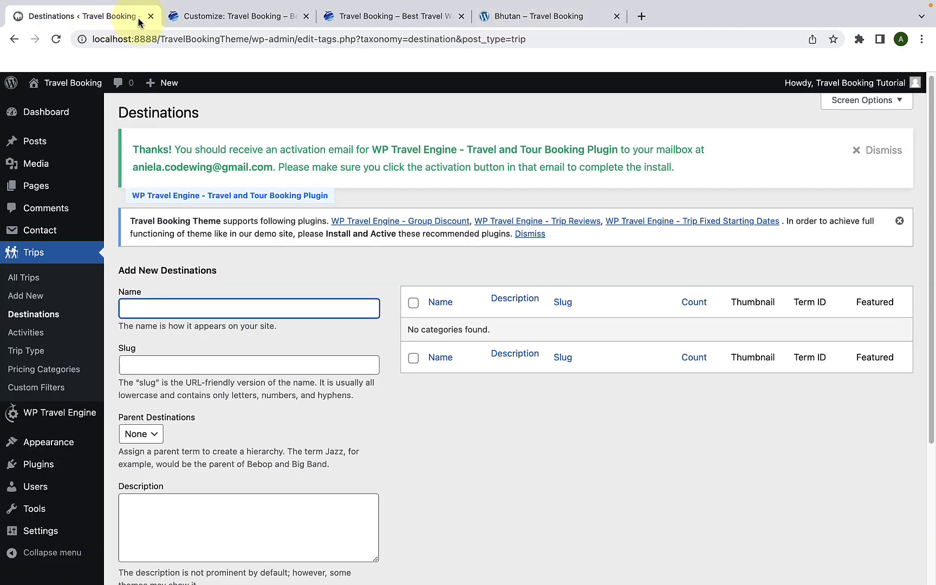
right_click(162, 312)
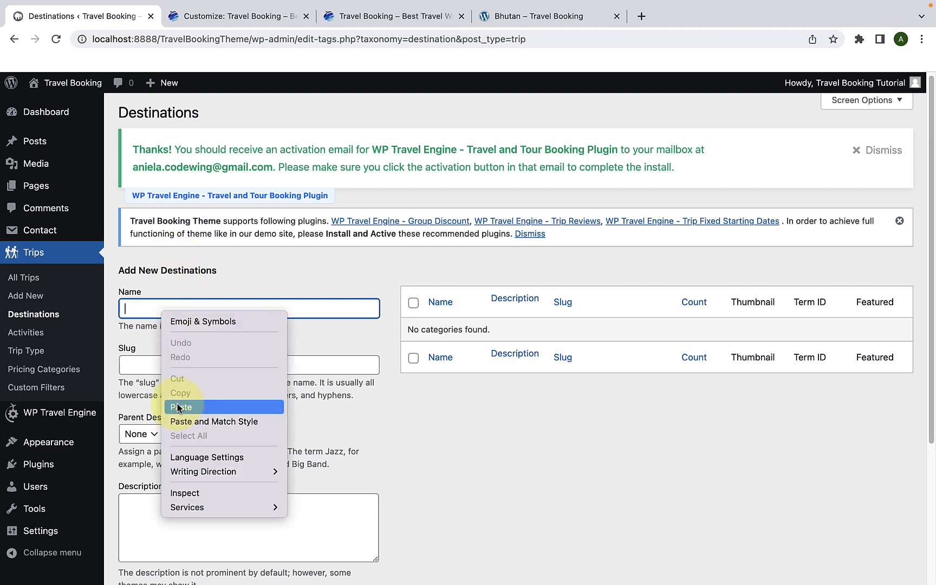
left_click(178, 406)
Step: Fill the new destination's description with the introductory paragraph copied from the demo site's Bhutan page
scroll(178, 403, "down", 5)
left_click(150, 406)
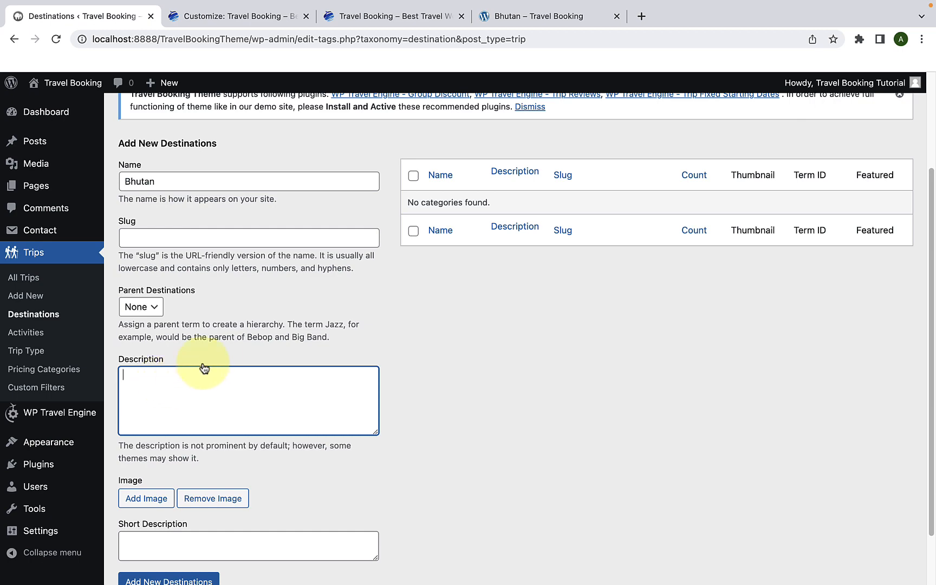
left_click(481, 16)
scroll(397, 244, "down", 3)
triple_click(477, 218)
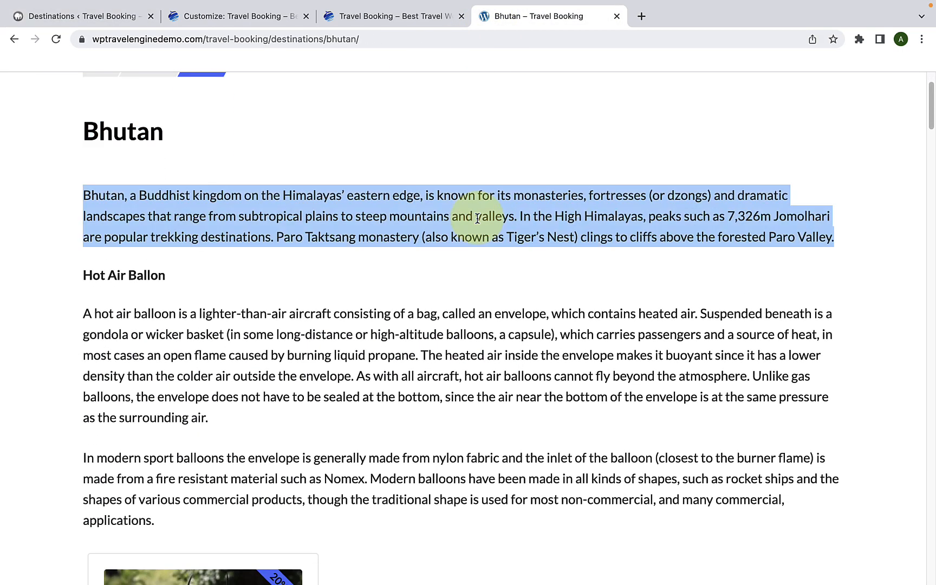
right_click(477, 218)
left_click(497, 244)
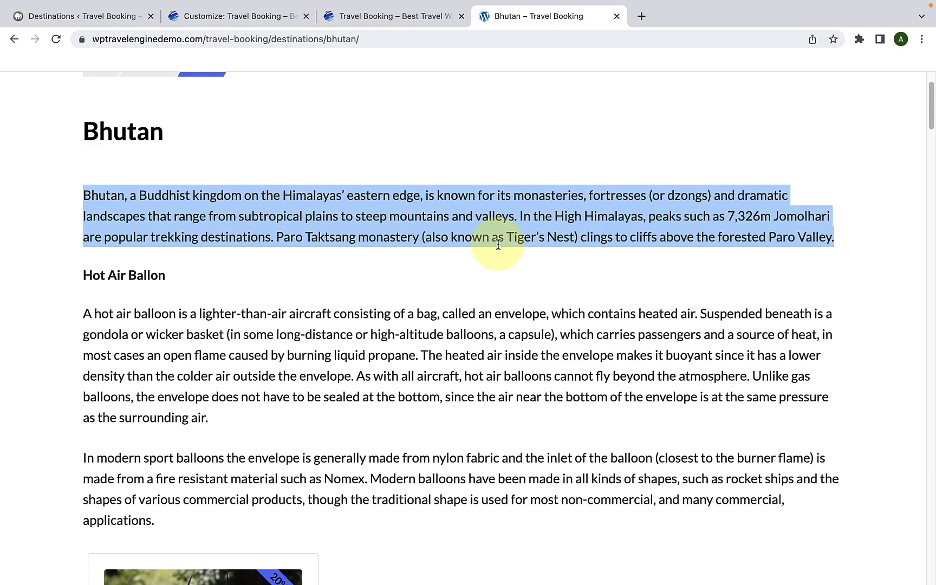
left_click(125, 16)
right_click(159, 401)
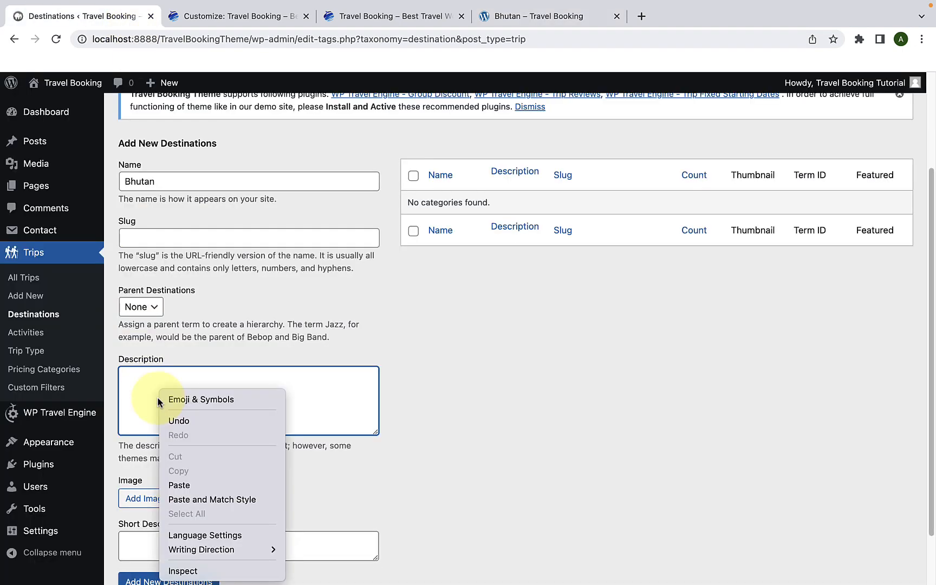
left_click(181, 485)
Step: Set the 270 by 330 mountain lake dock photo from the media library as the destination image, and add the new Bhutan destination
scroll(185, 480, "down", 2)
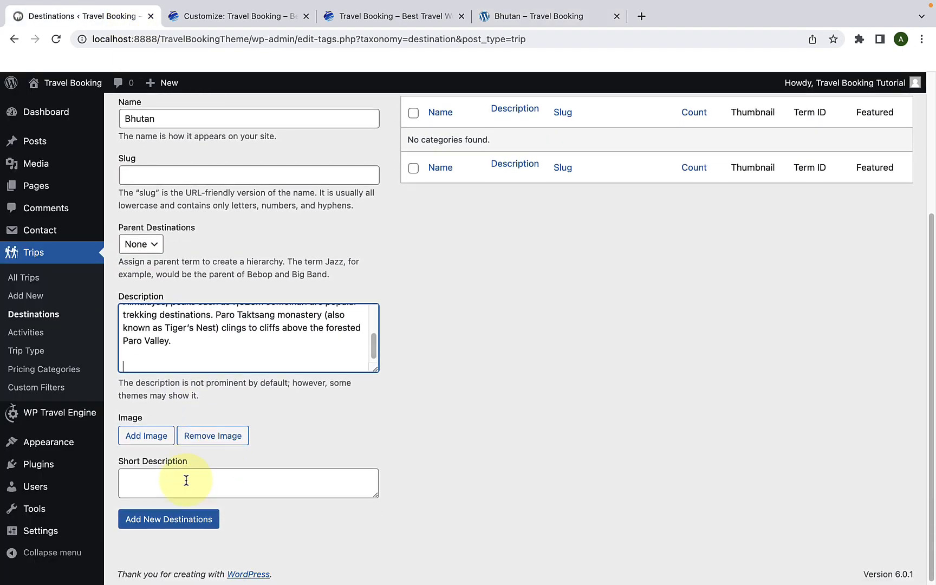
left_click(147, 434)
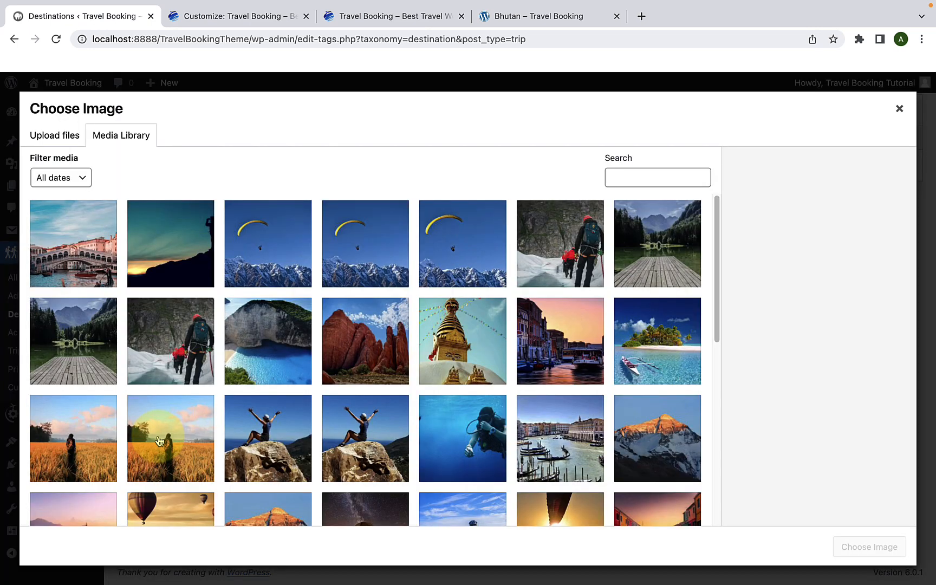
scroll(160, 439, "down", 7)
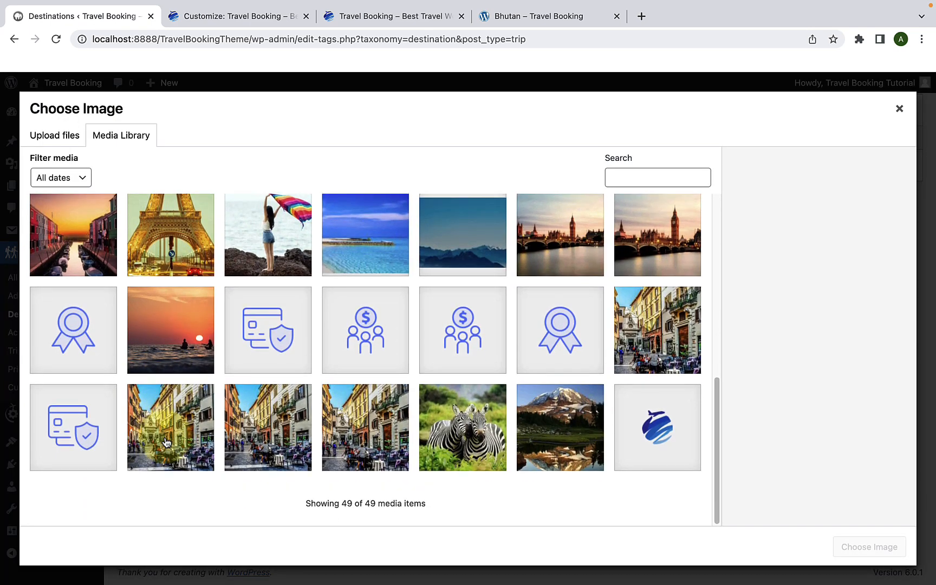
scroll(165, 442, "up", 10)
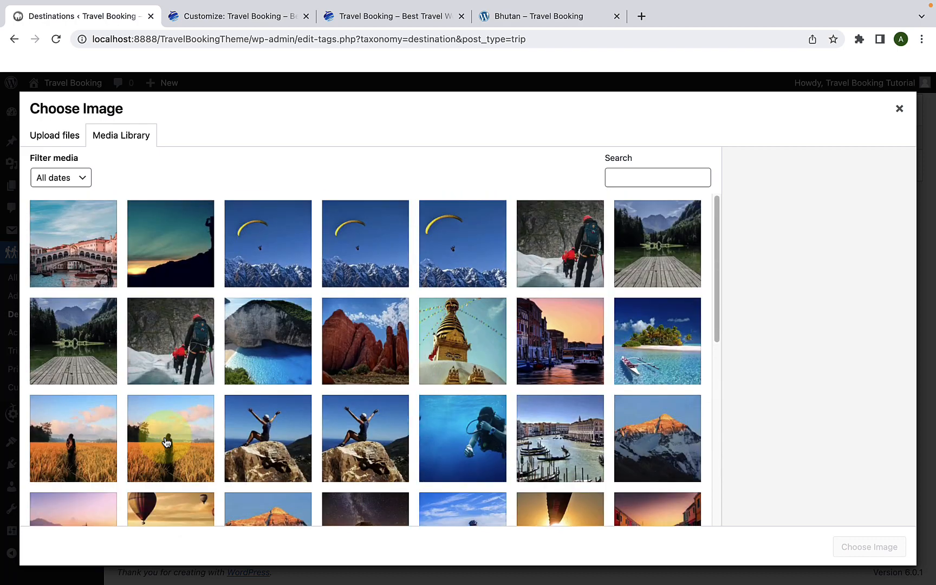
left_click(81, 346)
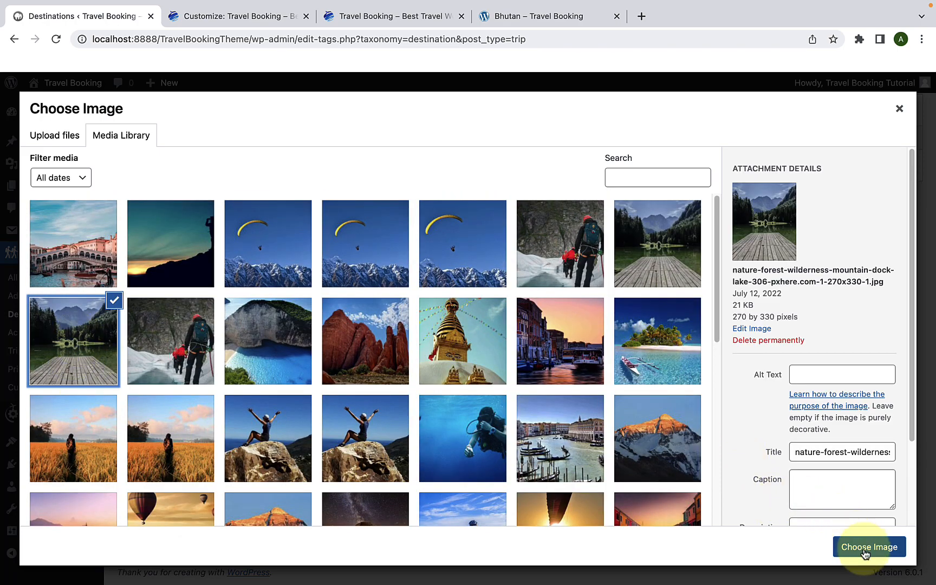
left_click(865, 547)
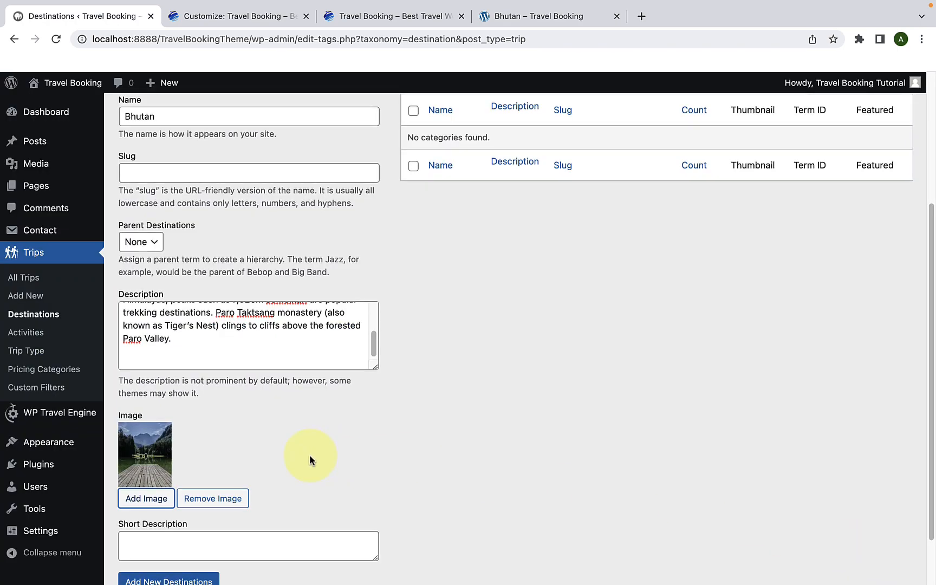
scroll(292, 460, "down", 3)
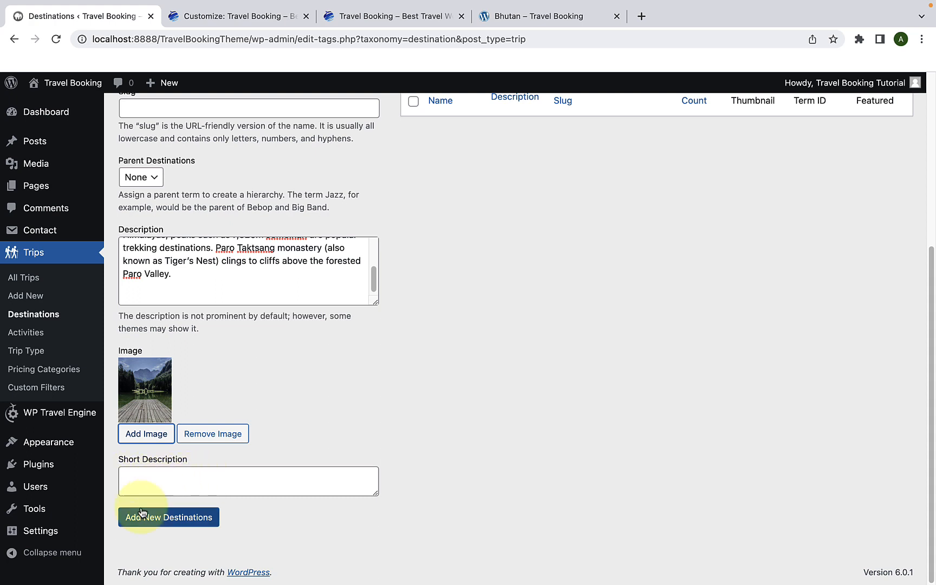
left_click(193, 526)
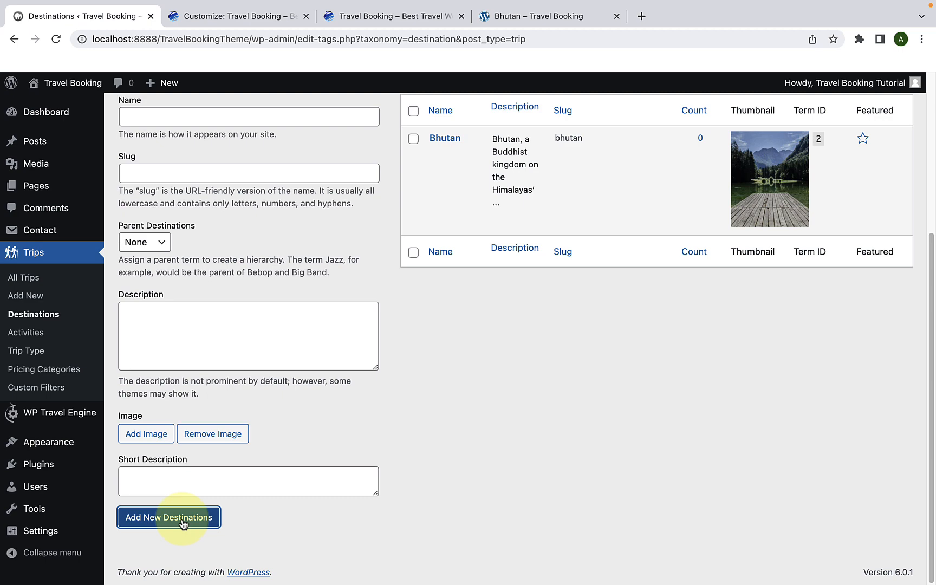
Step: Open the trip Activities page in WordPress and review the fields of the form for adding a new activity
left_click(45, 336)
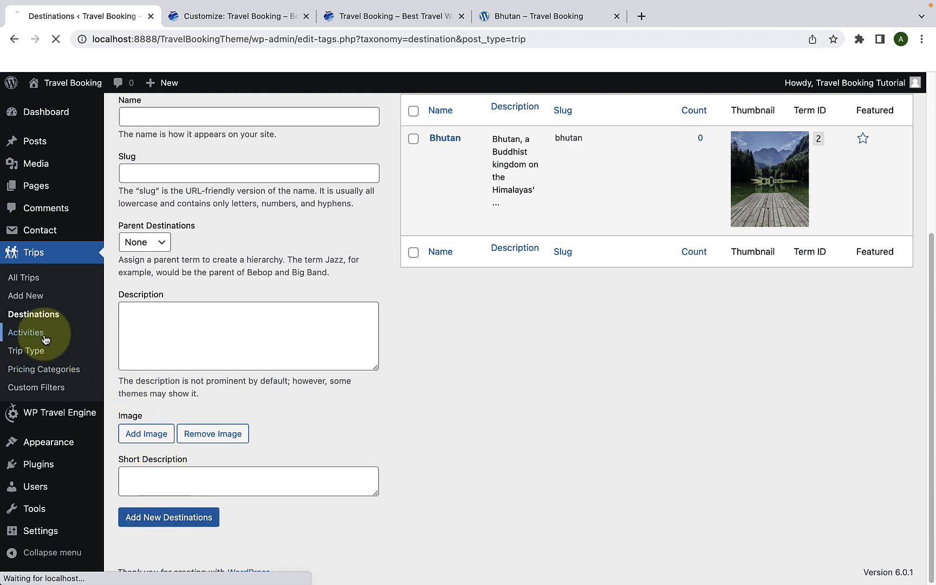
scroll(247, 355, "down", 1)
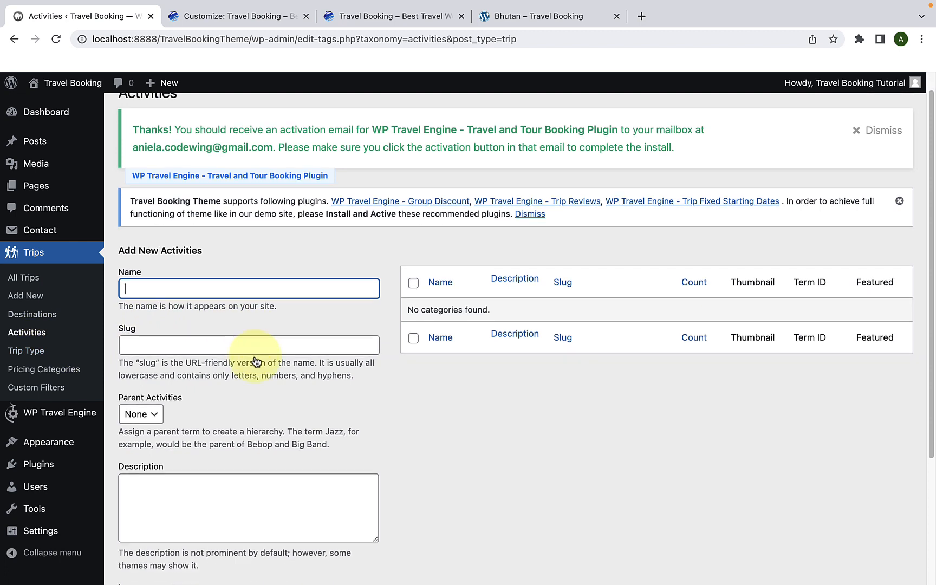
scroll(255, 358, "down", 1)
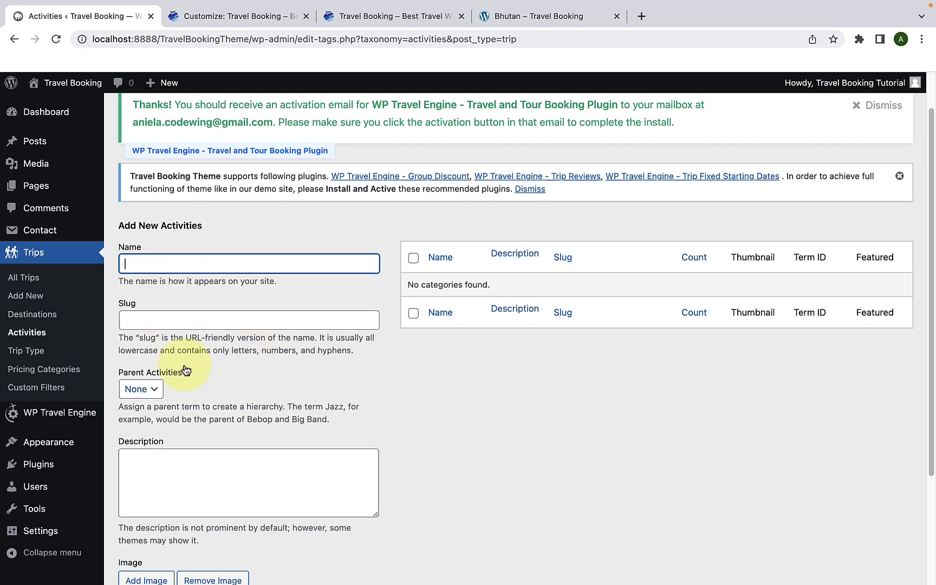
scroll(185, 379, "down", 4)
scroll(214, 407, "down", 2)
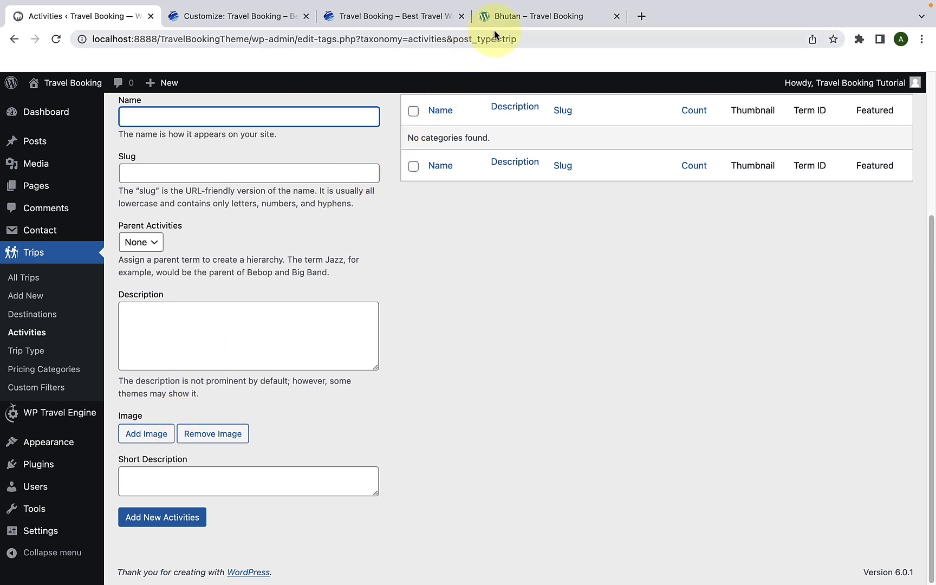
Step: Switch to the demo site tab and examine the activities listed on its Activities page
left_click(509, 18)
left_click(487, 155)
scroll(487, 155, "up", 3)
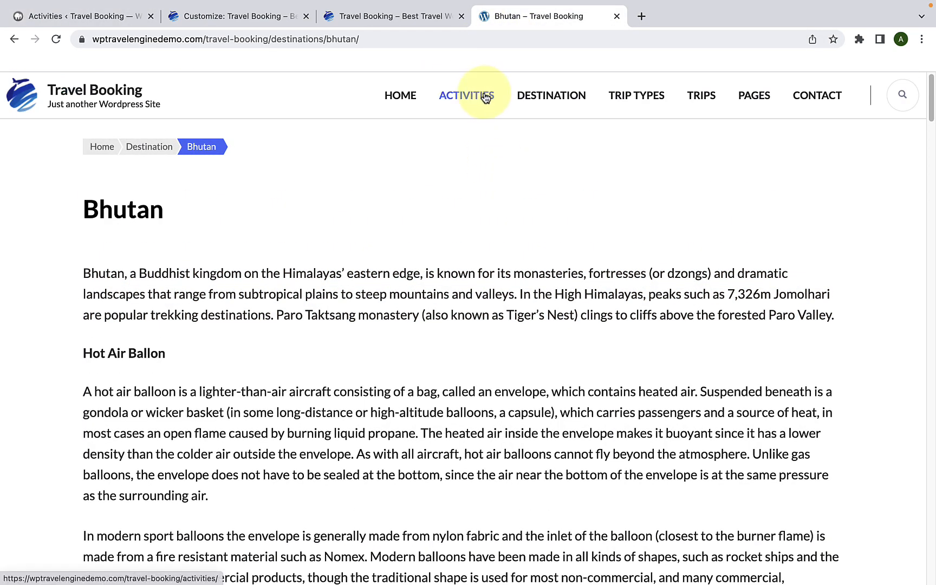
left_click(485, 98)
scroll(564, 236, "down", 10)
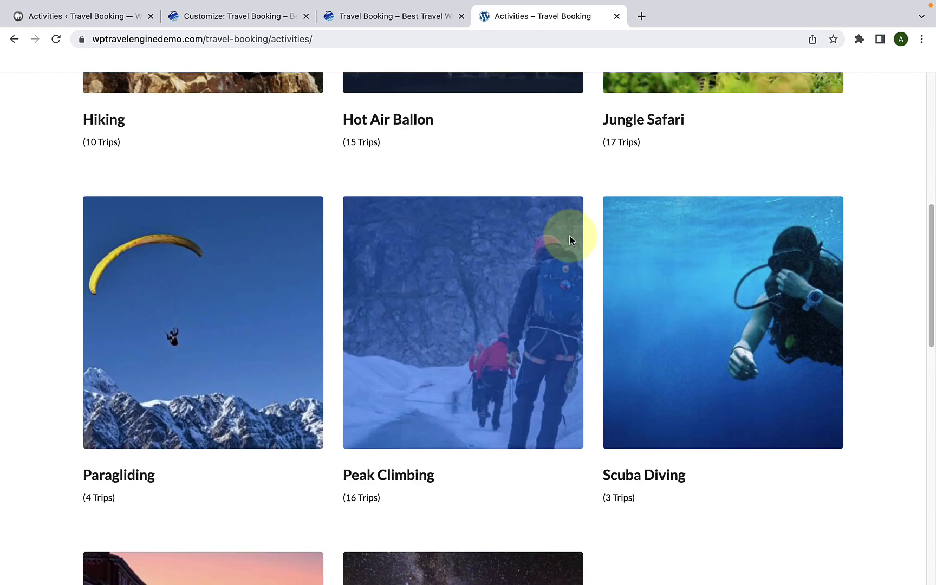
scroll(572, 239, "down", 2)
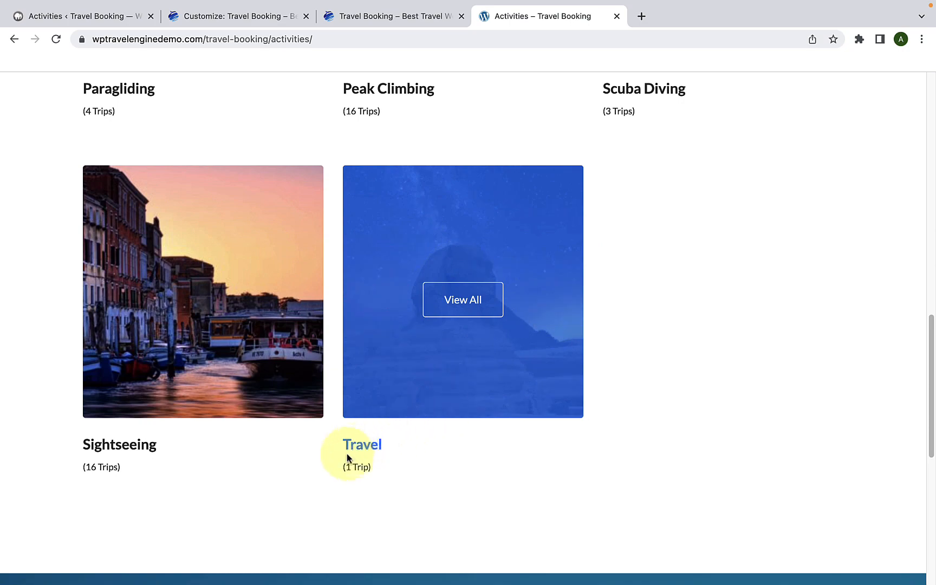
scroll(560, 202, "up", 7)
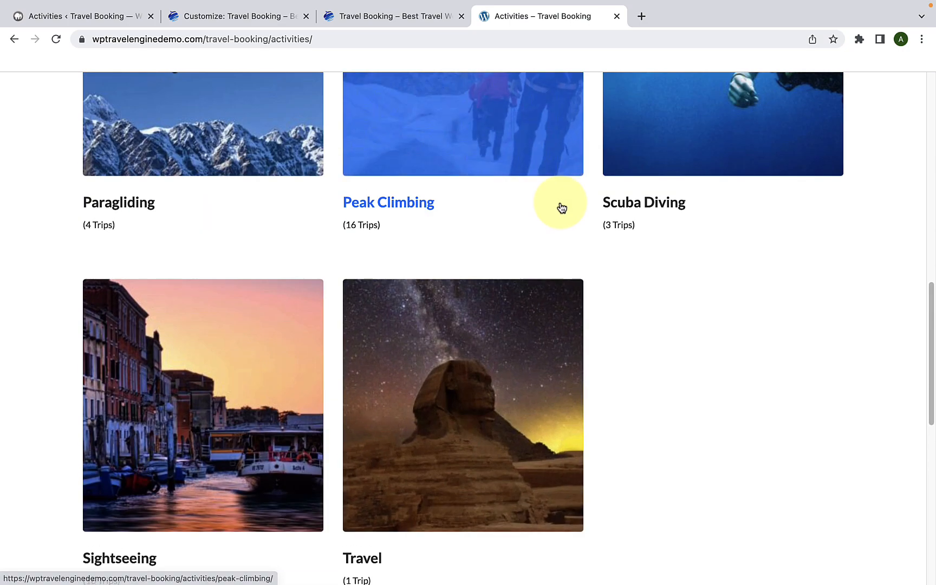
scroll(560, 202, "up", 7)
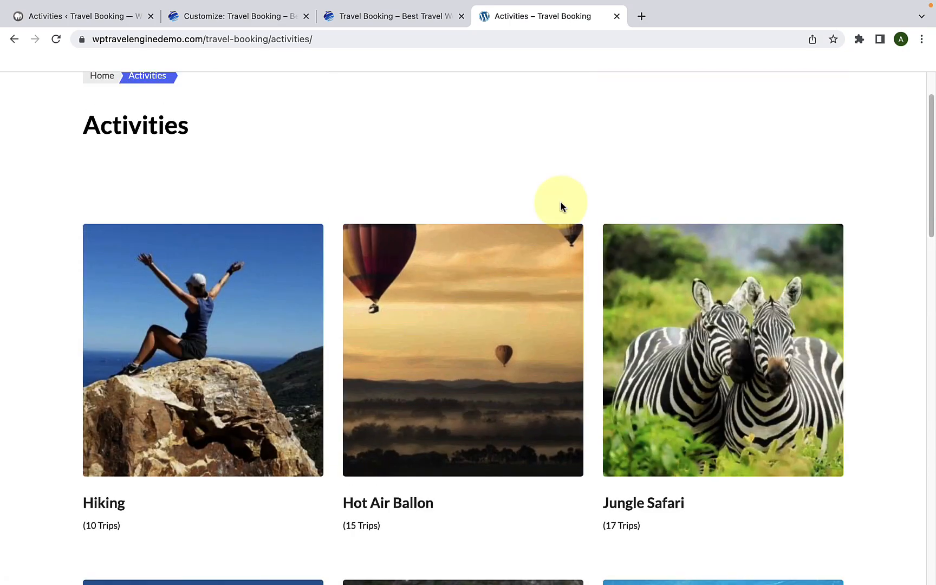
scroll(560, 201, "down", 4)
Step: Copy the title of the demo site's Hiking activity page and paste it as the new activity's name in WordPress
left_click(103, 270)
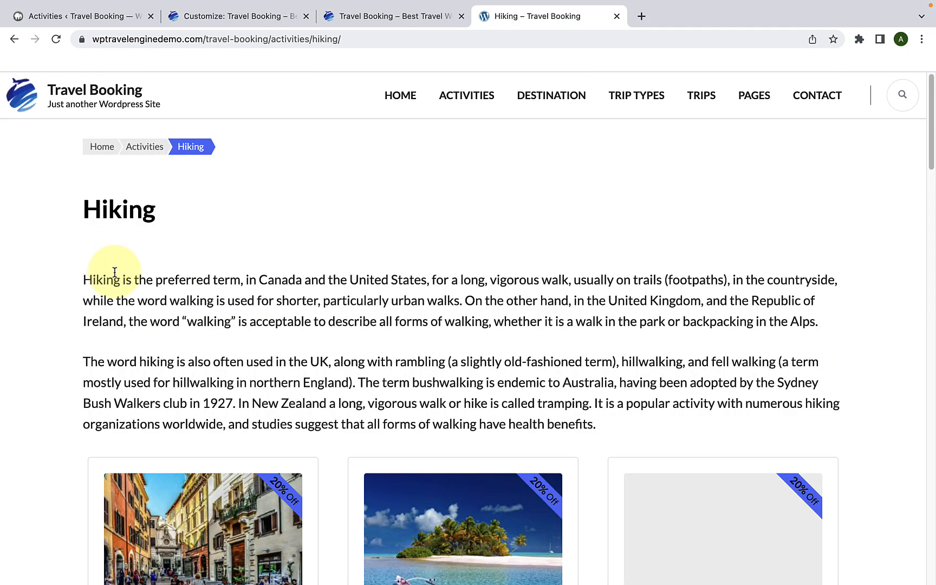
left_click_drag(80, 209, 194, 222)
right_click(116, 207)
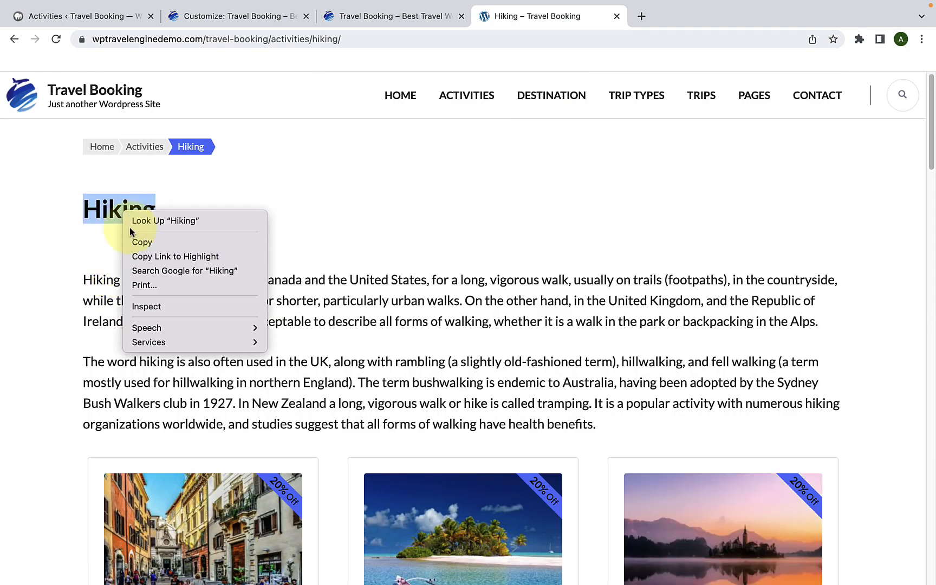
left_click(135, 241)
left_click(69, 20)
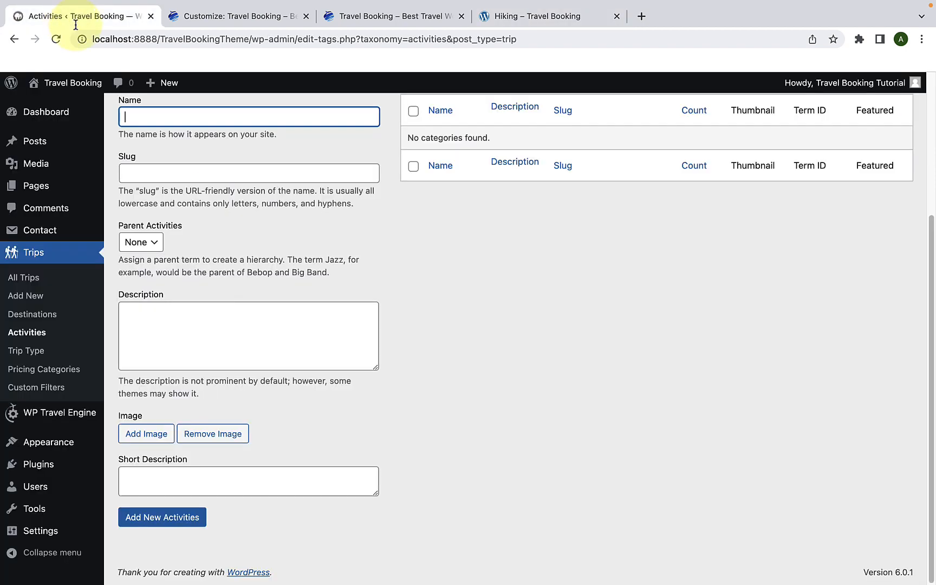
right_click(189, 120)
left_click(210, 211)
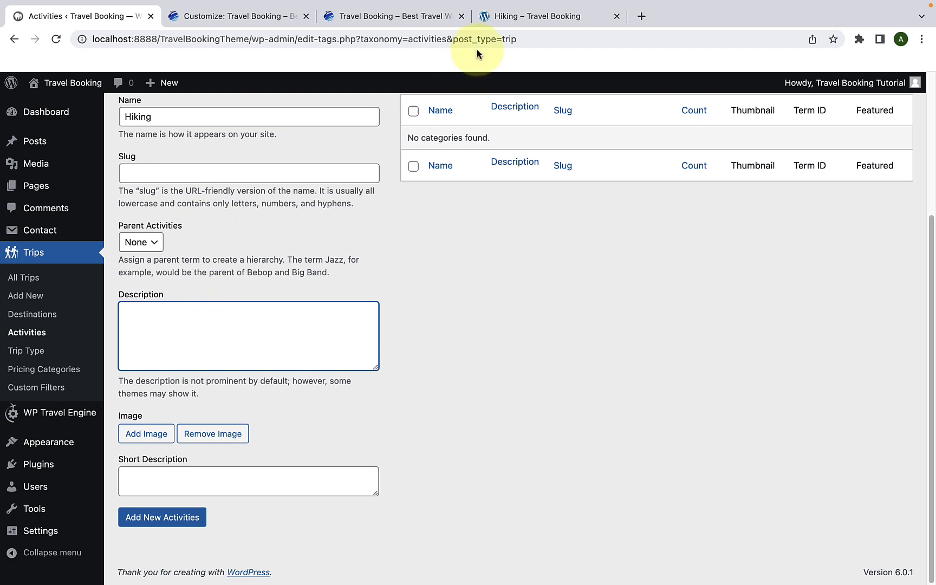
Step: Fill the new activity's description with both introductory paragraphs copied from the demo site's Hiking page
left_click(492, 21)
left_click(243, 364)
triple_click(244, 364)
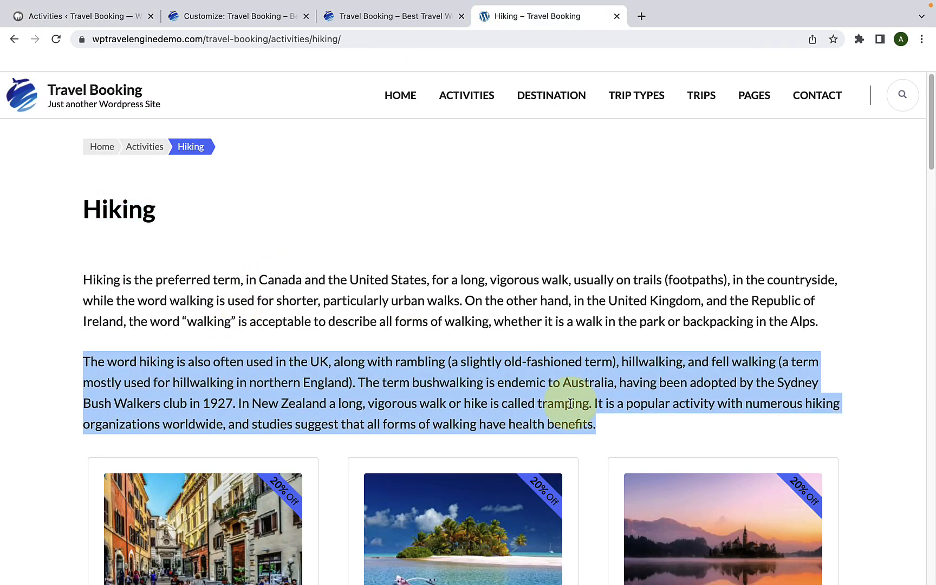
left_click_drag(605, 429, 79, 278)
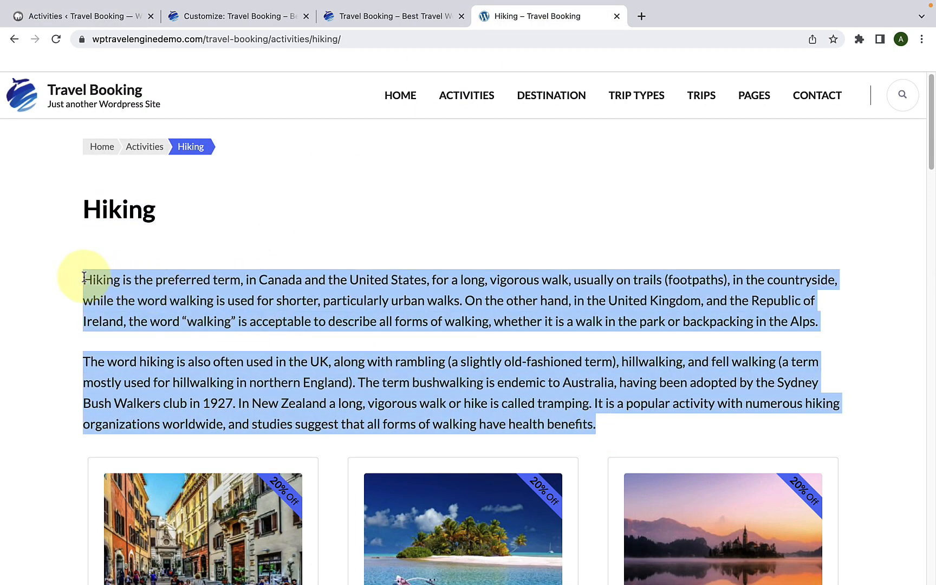
right_click(149, 293)
left_click(190, 321)
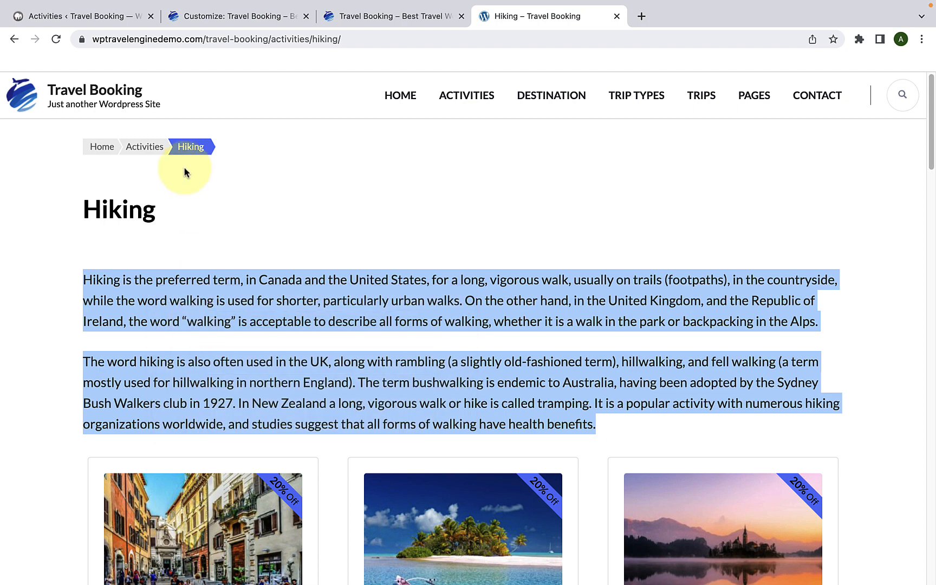
left_click(82, 16)
right_click(162, 331)
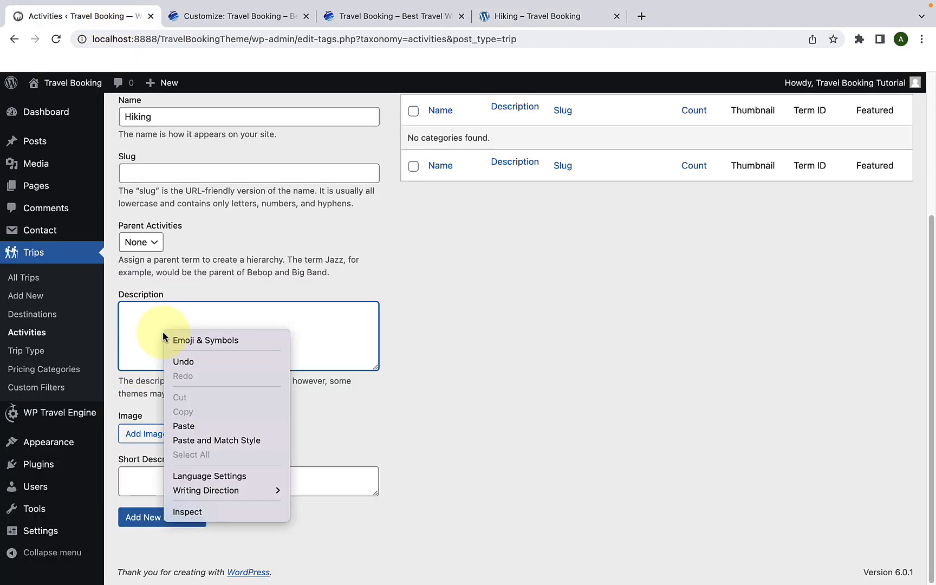
left_click(184, 426)
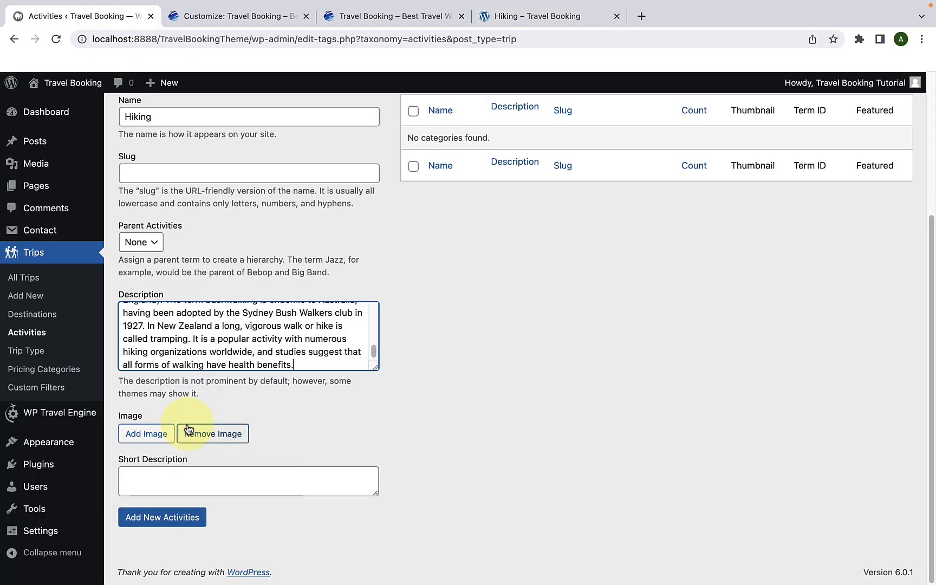
Step: Set the 270 by 330 photo of the hiker sitting on a rock as the activity image, and add the new Hiking activity
left_click(158, 440)
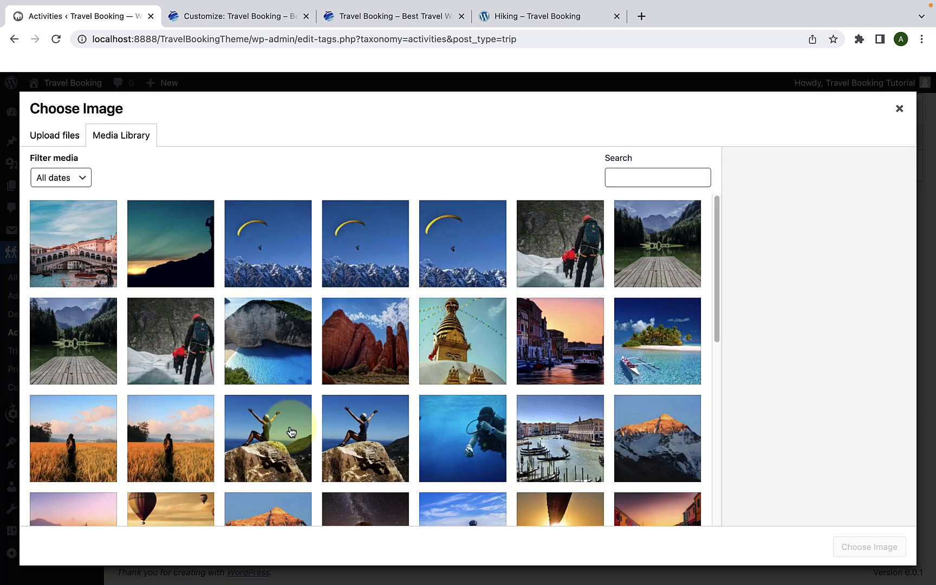
left_click(291, 432)
left_click(340, 428)
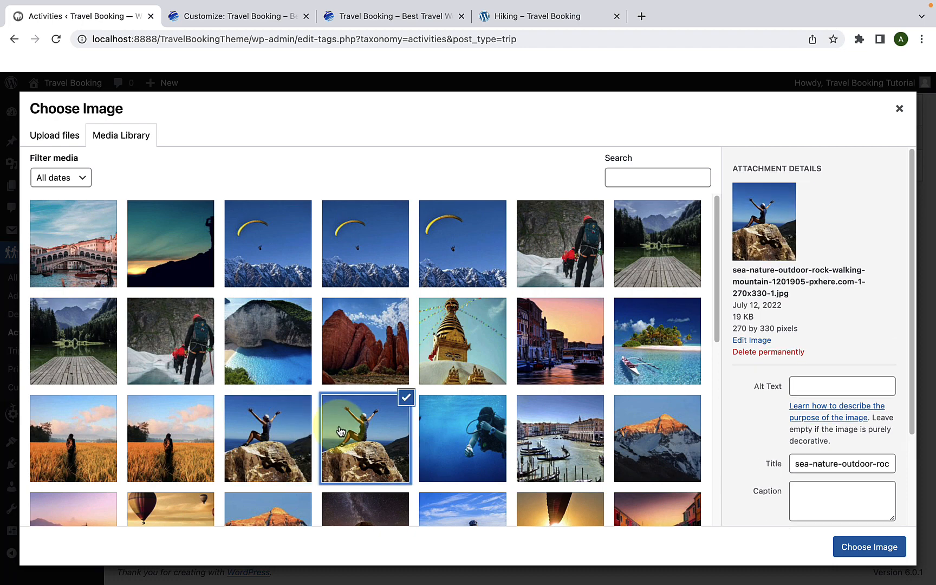
left_click(861, 552)
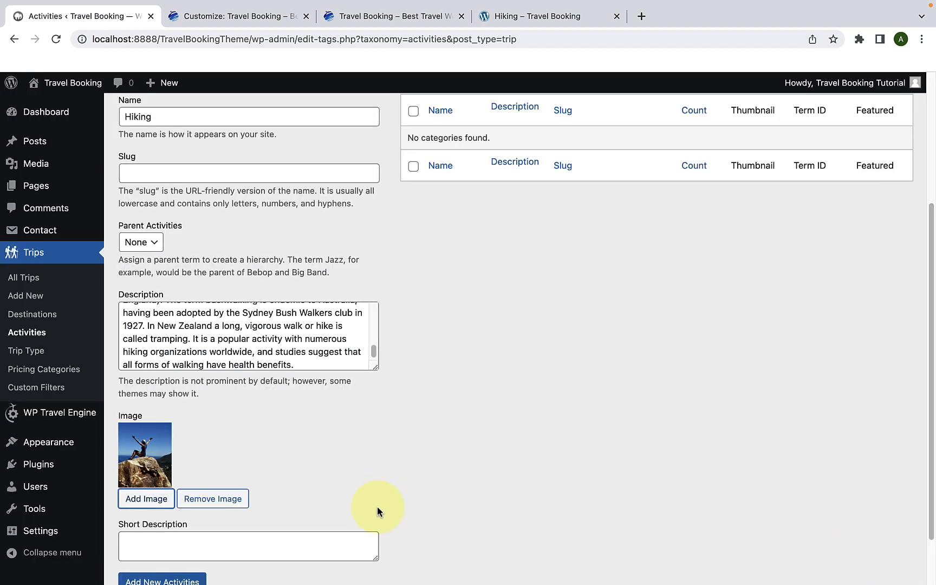
scroll(270, 517, "down", 2)
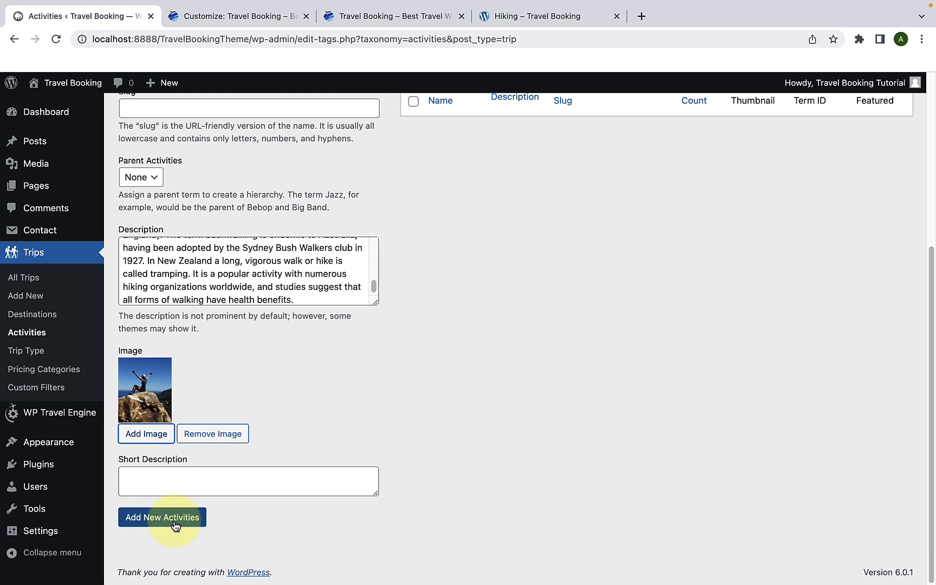
left_click(174, 522)
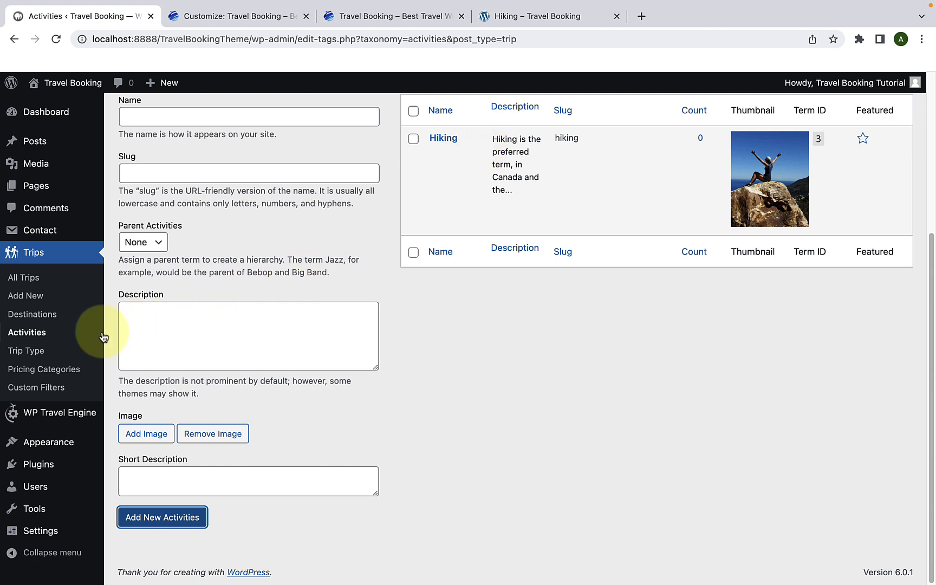
Step: Open the Trip Type page in WordPress and review the form for adding a new trip type
left_click(38, 356)
scroll(167, 376, "down", 2)
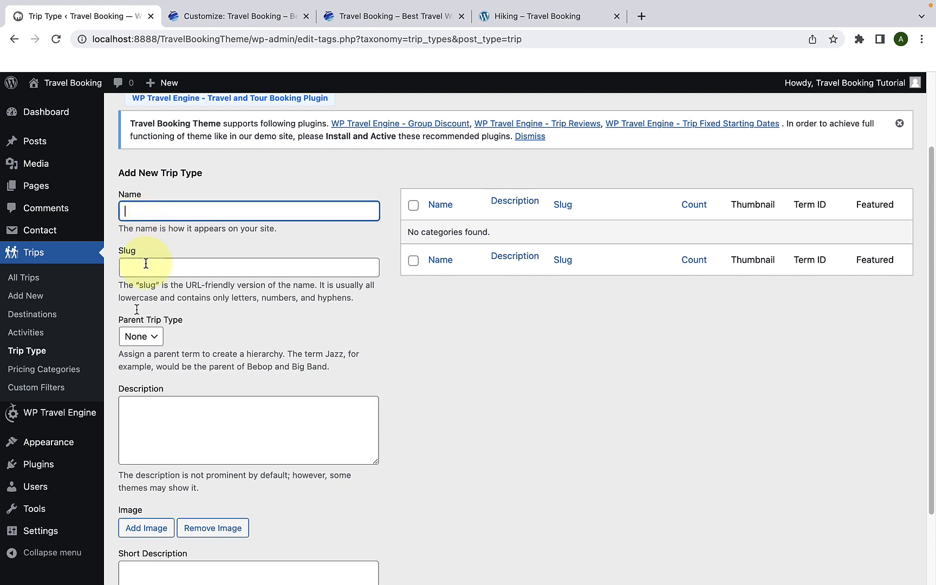
scroll(167, 426, "down", 1)
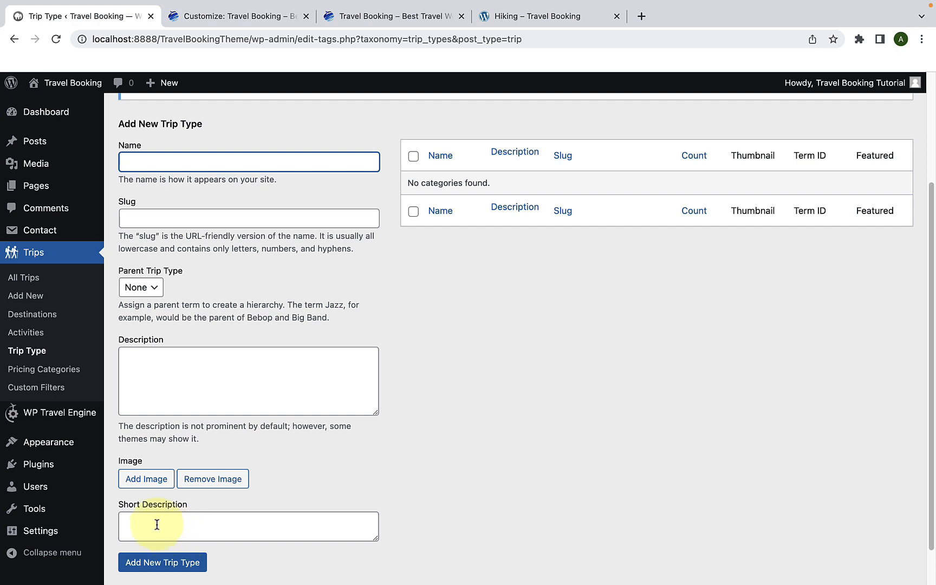
Step: Switch to the demo site tab and examine the trip types listed on its Trip Types page
left_click(511, 18)
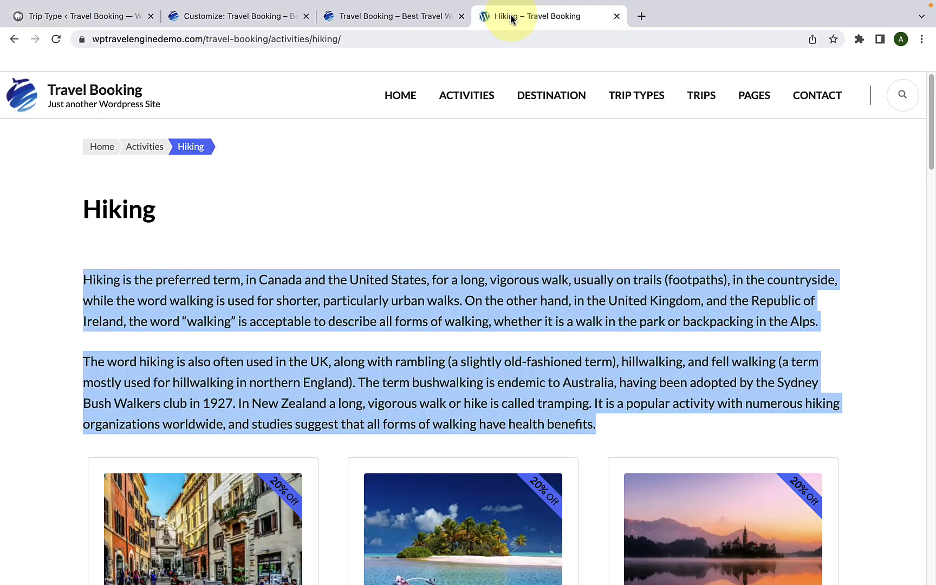
left_click(590, 166)
left_click(636, 96)
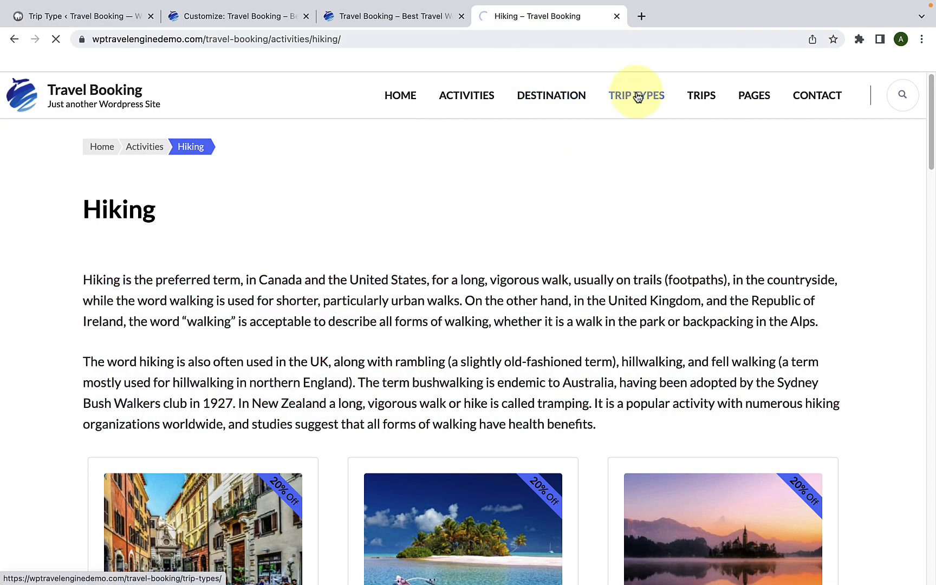
scroll(639, 234, "down", 8)
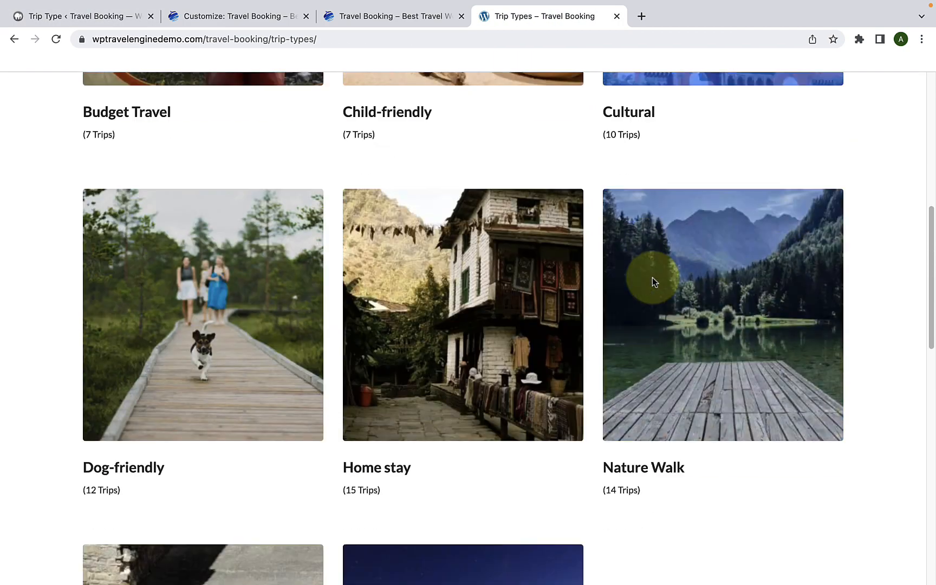
scroll(652, 277, "down", 5)
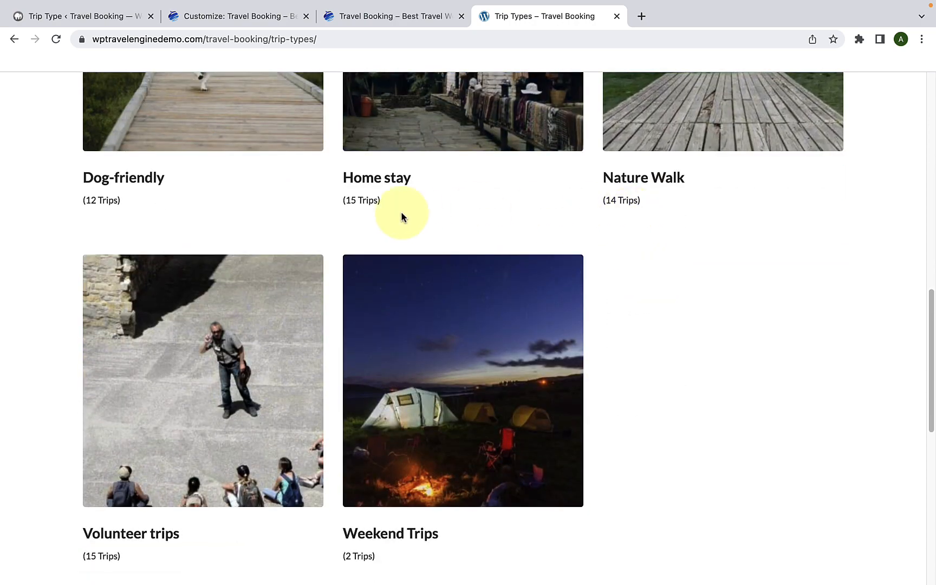
scroll(205, 307, "down", 4)
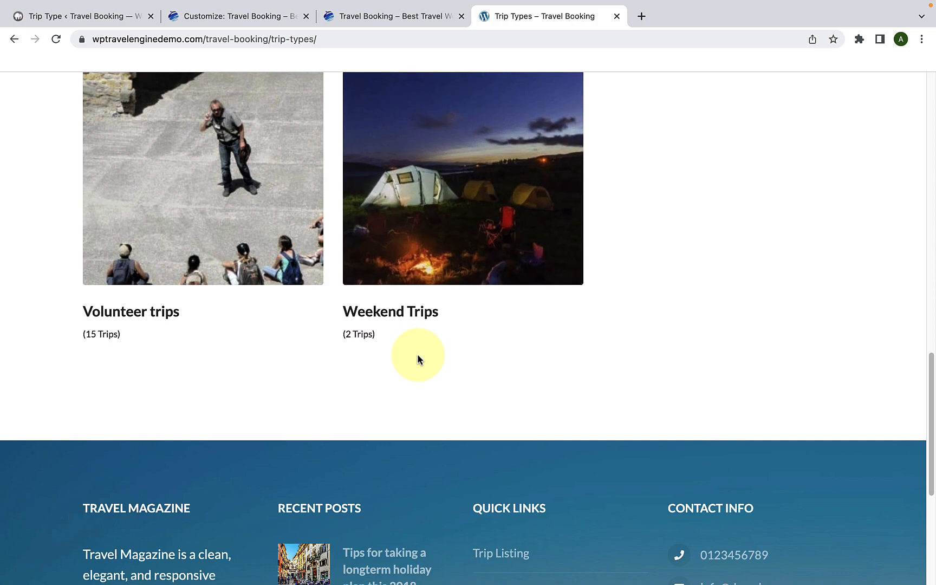
scroll(417, 357, "up", 9)
scroll(229, 344, "down", 4)
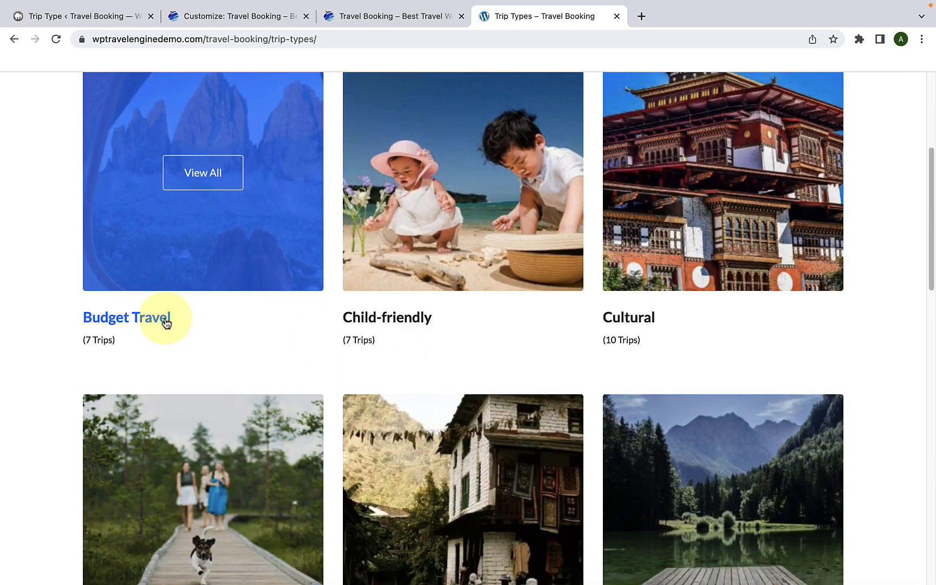
Step: Open the demo site's Budget Travel page and copy its heading into the new trip type's name as "Budget Travel"
left_click(166, 323)
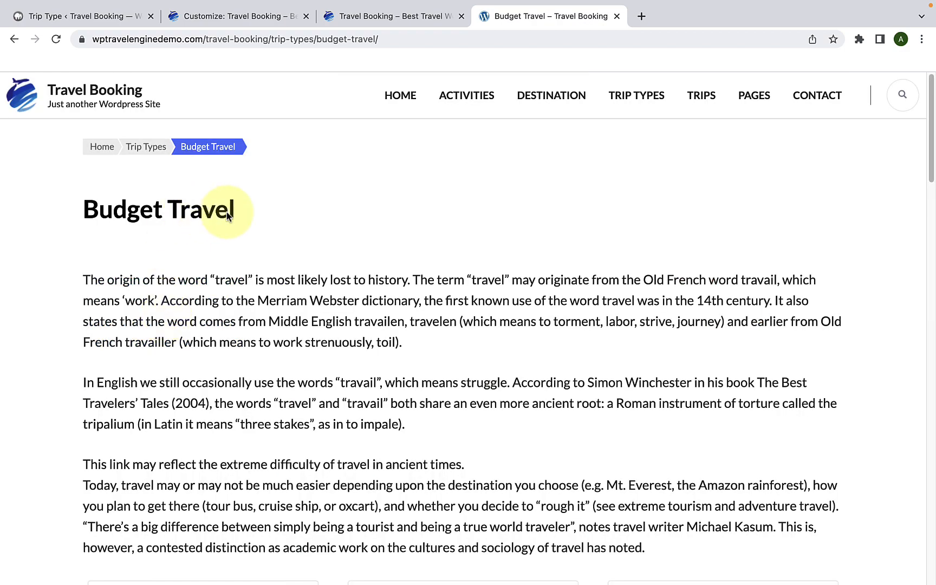
left_click_drag(280, 212, 75, 207)
right_click(123, 202)
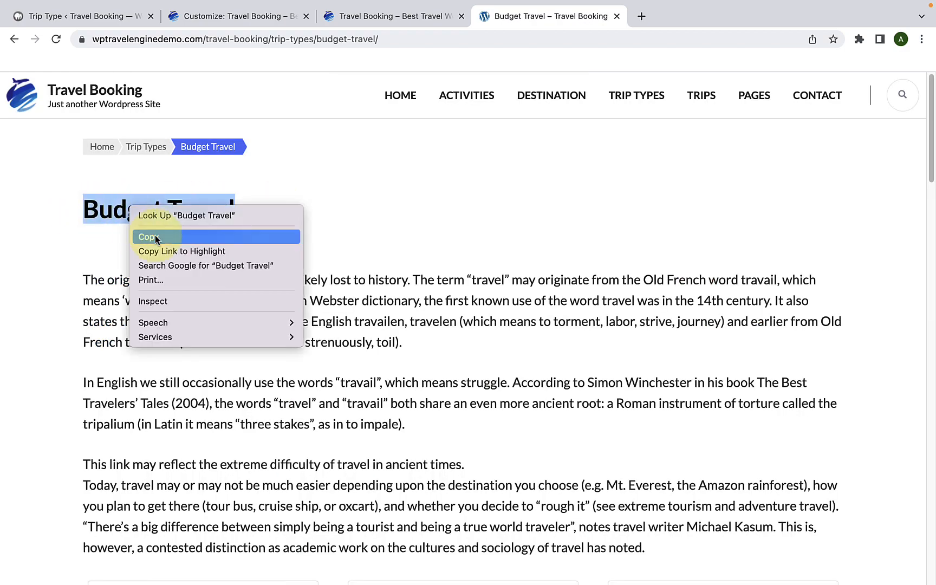
left_click(214, 239)
left_click(236, 224)
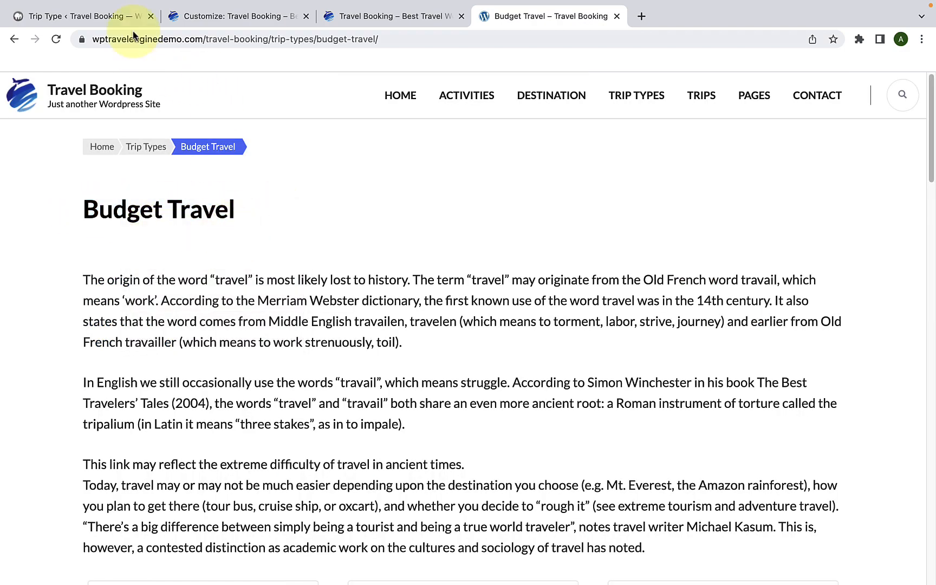
left_click(100, 15)
right_click(146, 157)
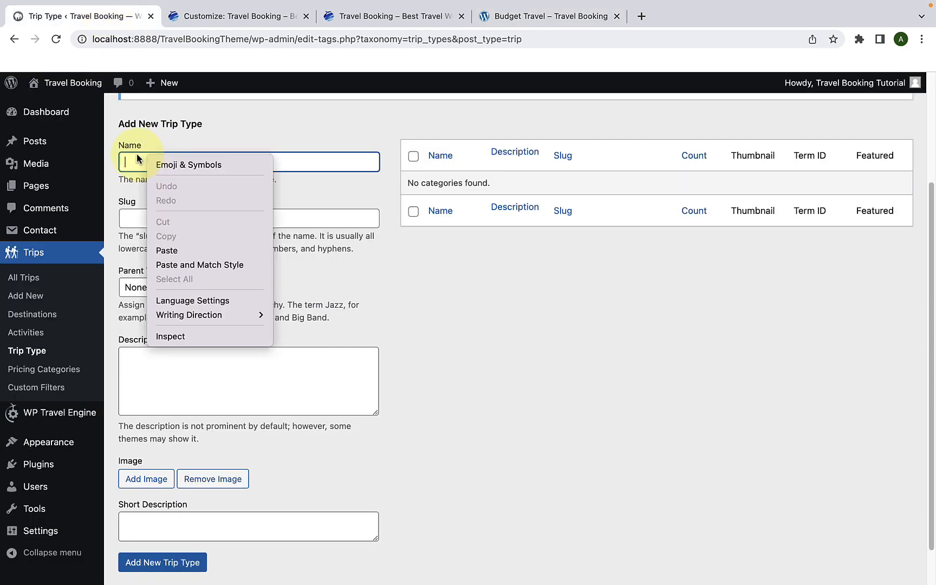
left_click(167, 249)
Step: Fill the Budget Travel trip type's description with all the introductory paragraphs copied from the demo site's Budget Travel page
scroll(189, 282, "down", 2)
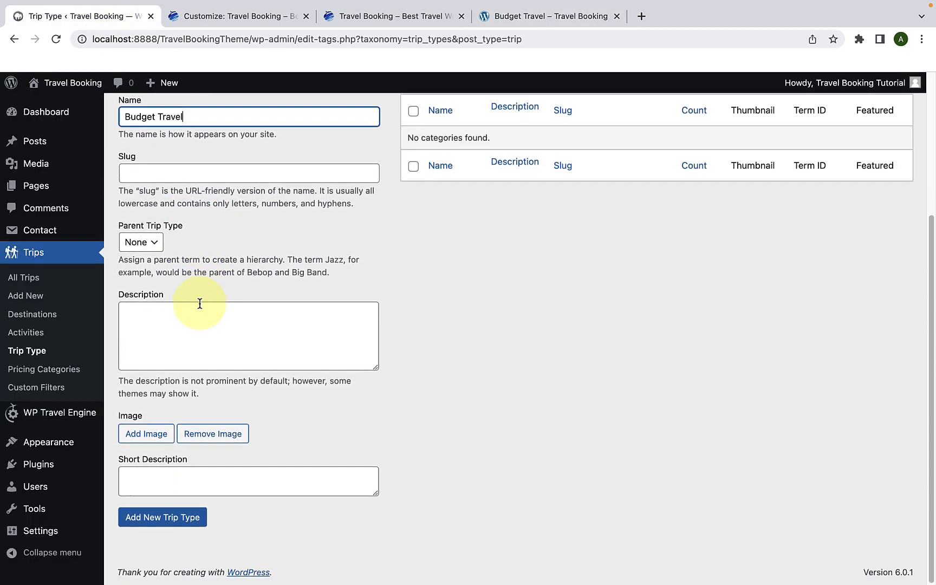
left_click(197, 326)
left_click(523, 15)
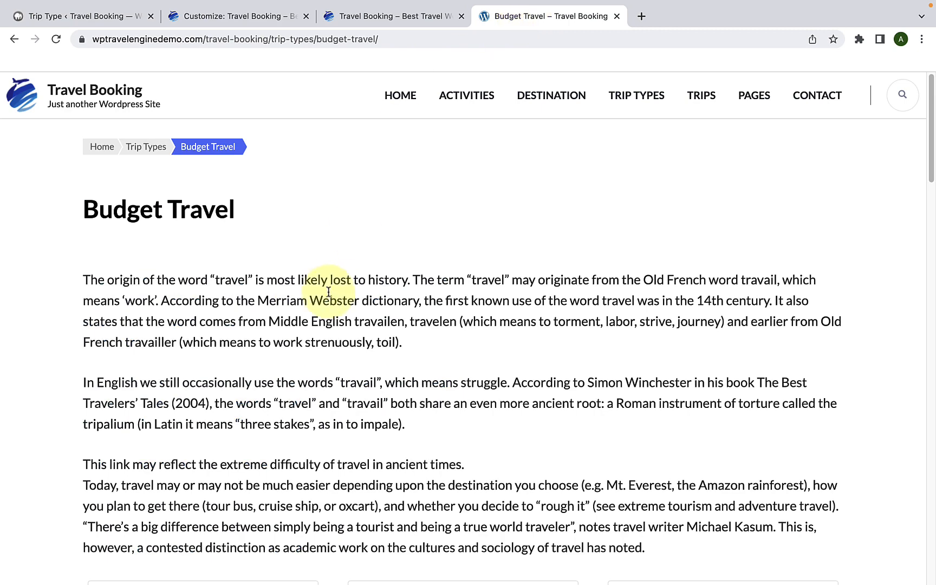
scroll(333, 295, "down", 2)
left_click_drag(660, 435, 92, 163)
right_click(131, 168)
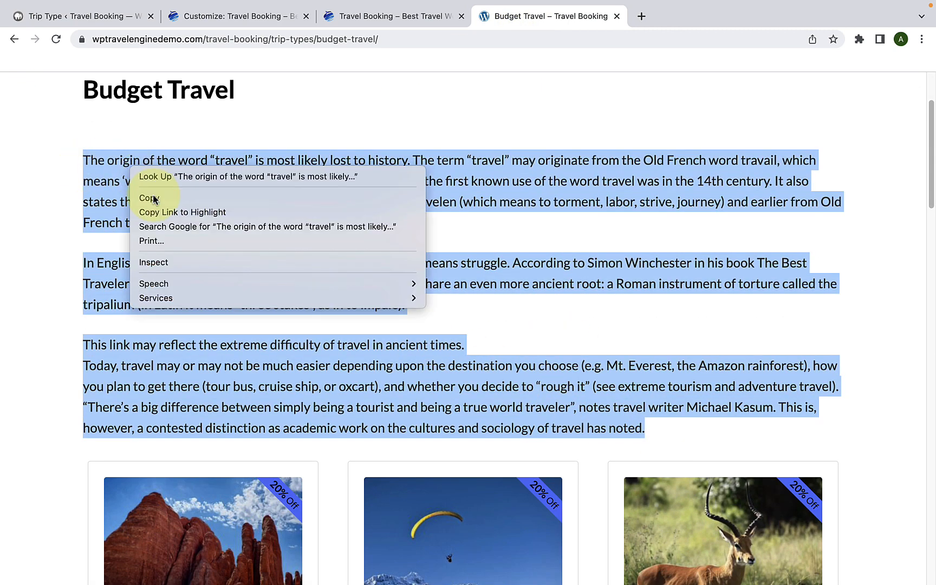
left_click(147, 198)
left_click(90, 15)
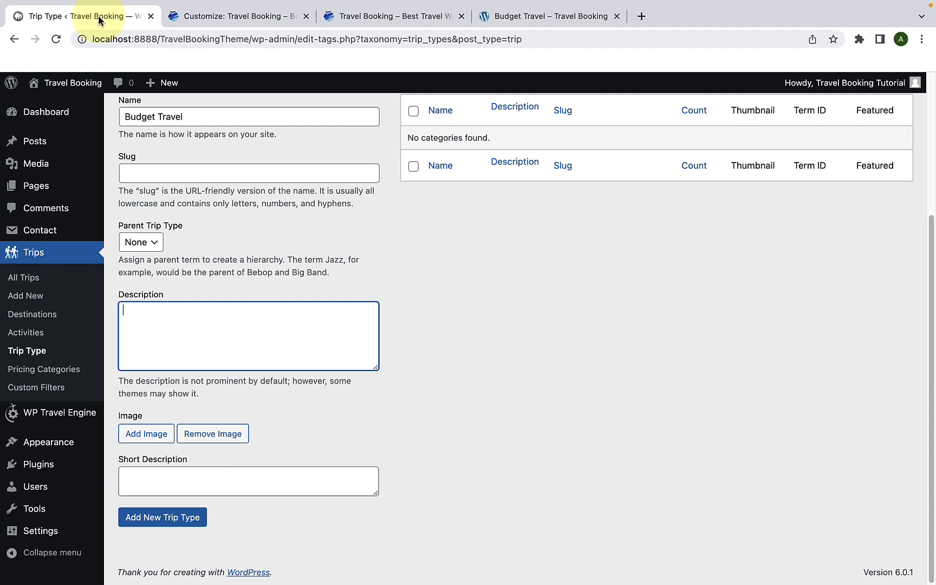
right_click(172, 332)
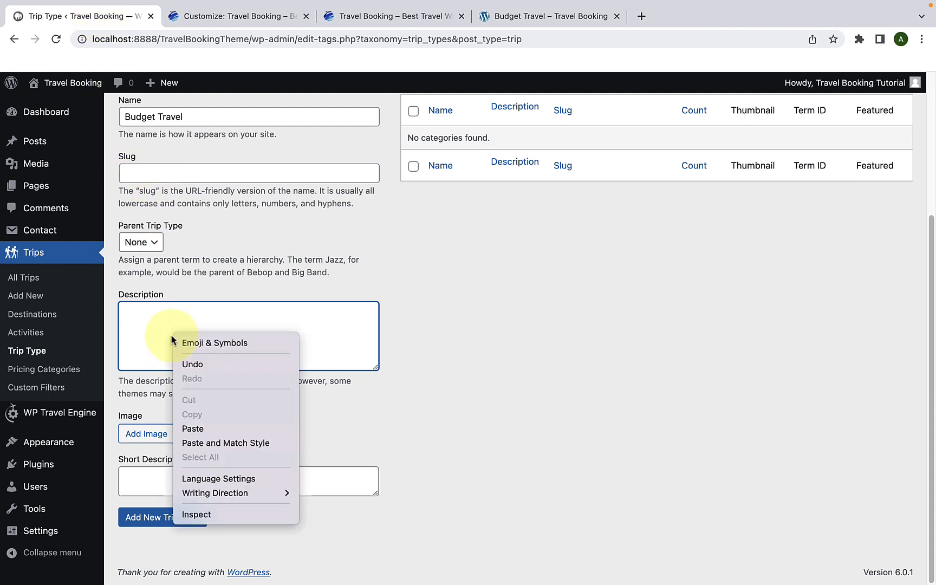
left_click(193, 428)
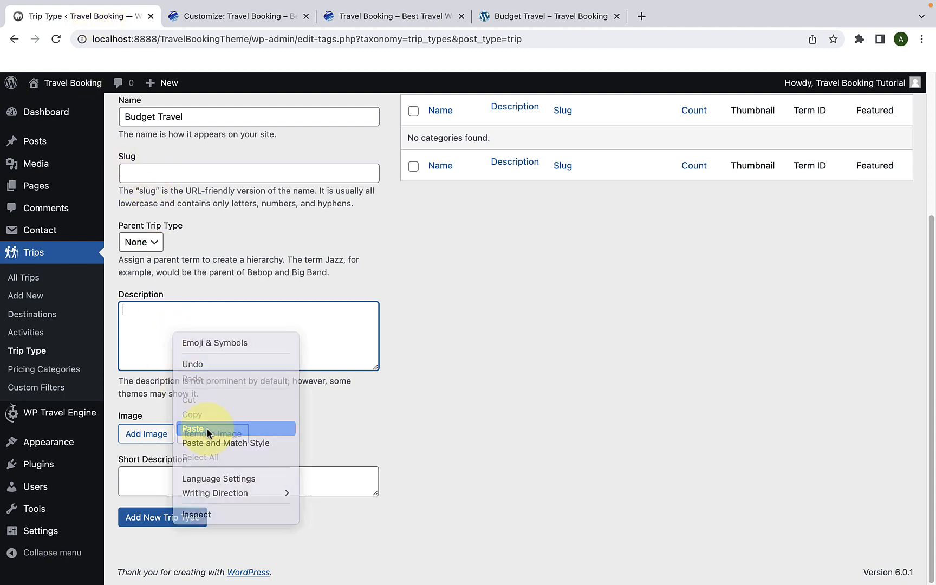
Step: Set the 300 by 405 photo of mountains seen from a tent as the image, and add the new Budget Travel trip type
left_click(146, 434)
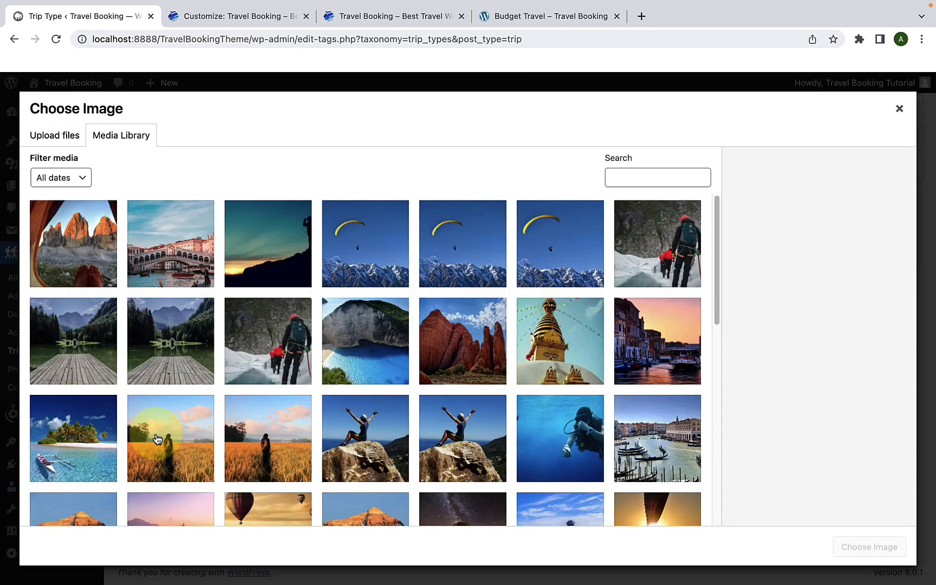
left_click(80, 255)
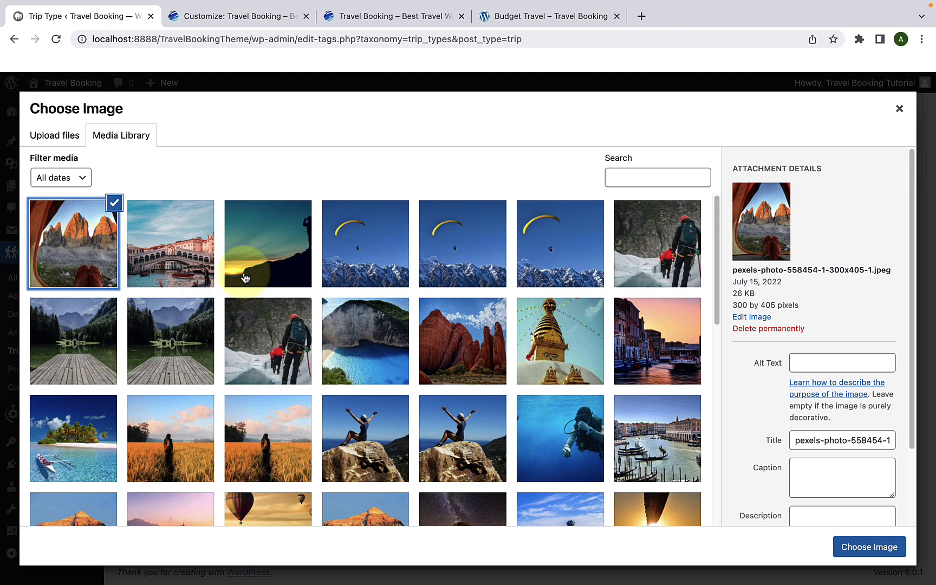
left_click(872, 548)
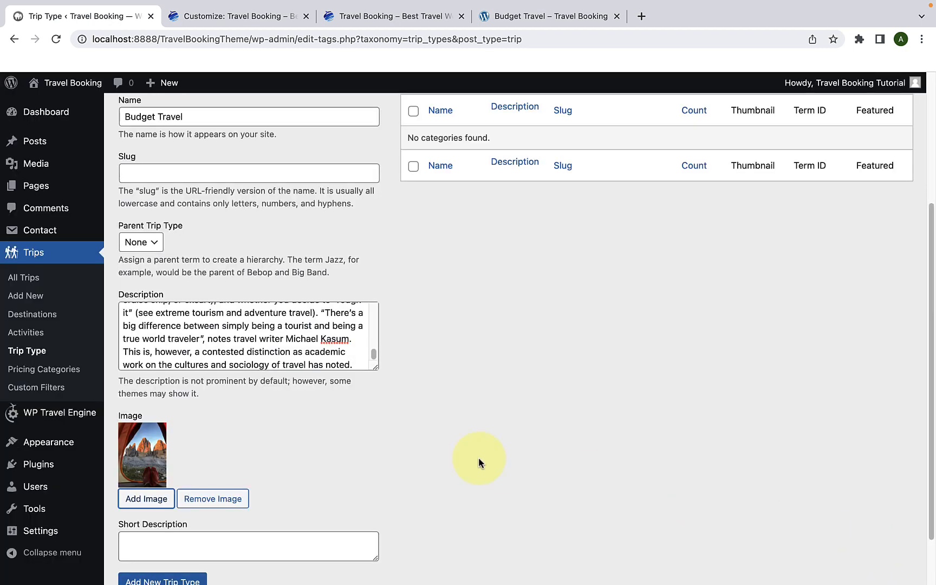
scroll(478, 460, "down", 3)
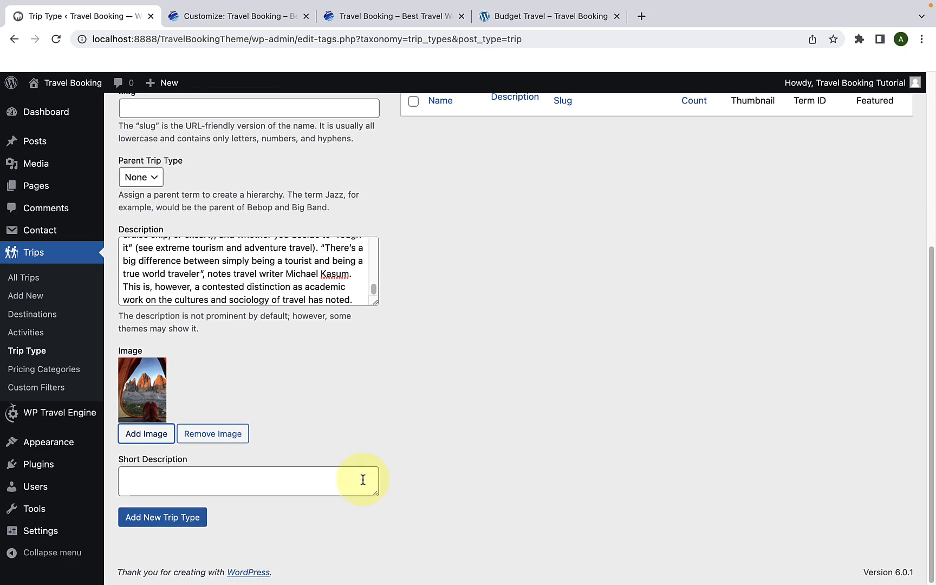
left_click(186, 519)
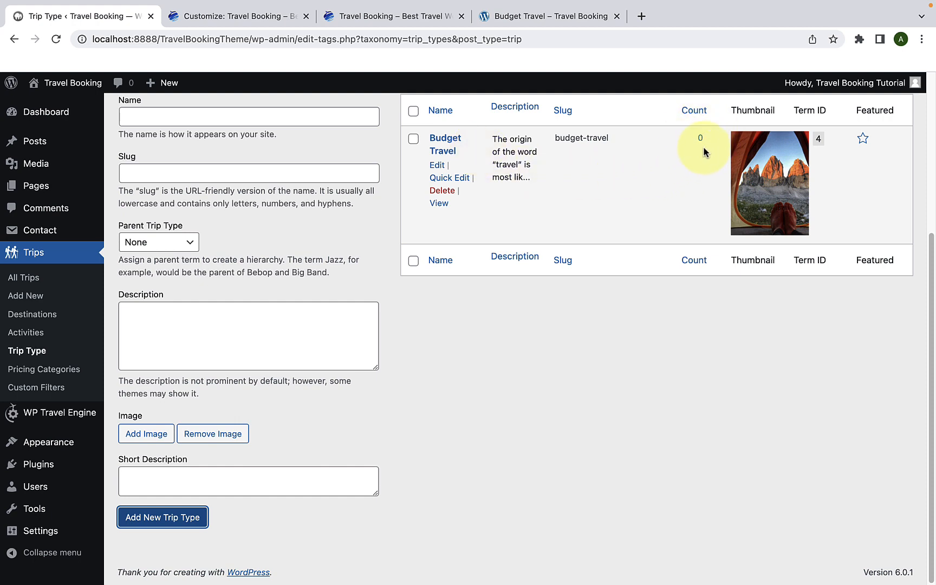
Step: Look over the Trip Type list, from Budget Travel down to Volunteer trips, checking names, slugs and thumbnails
scroll(407, 240, "up", 2)
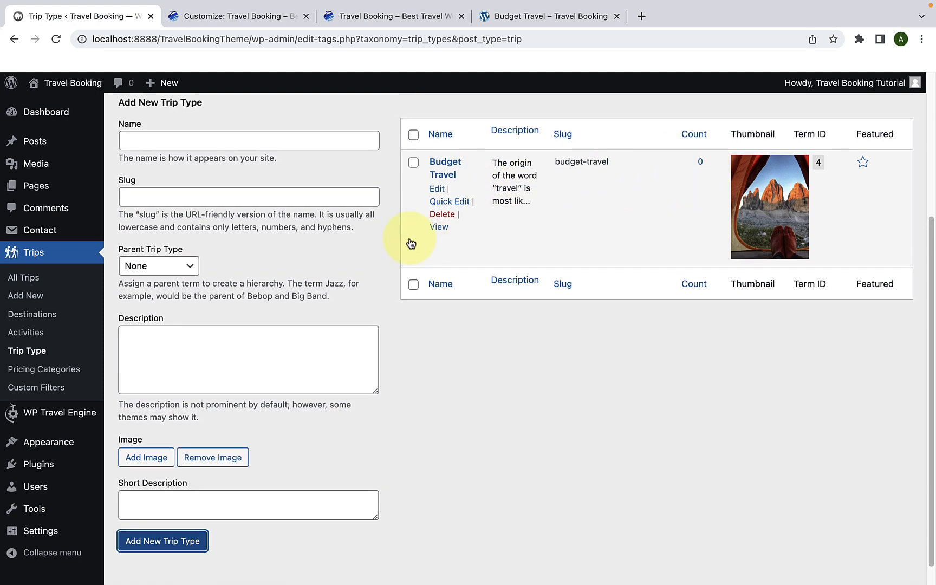
scroll(377, 251, "up", 3)
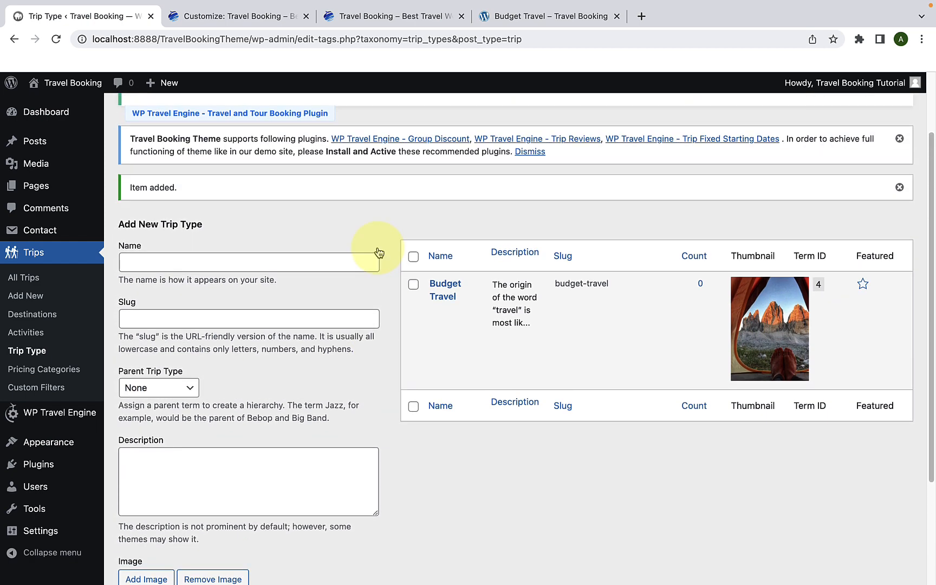
scroll(377, 251, "down", 4)
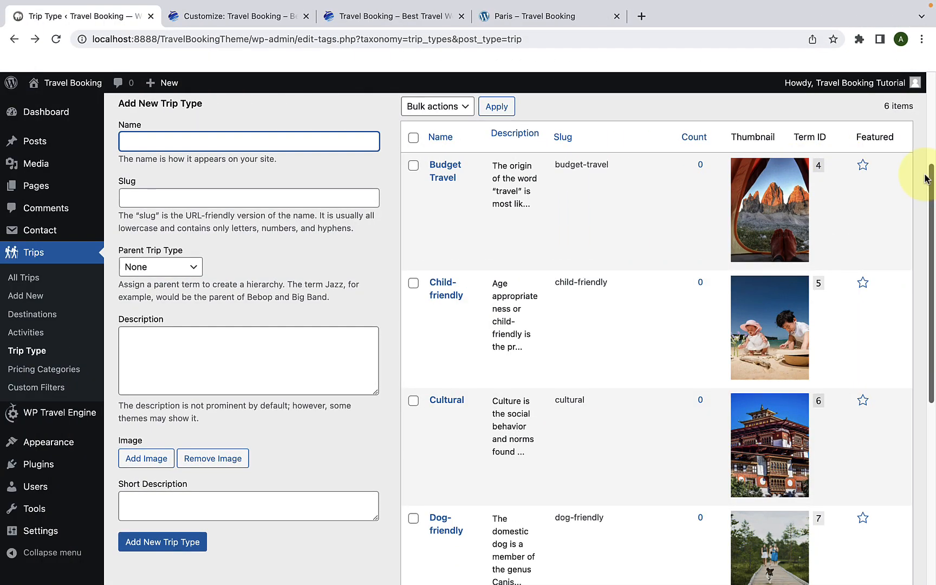
scroll(925, 179, "down", 10)
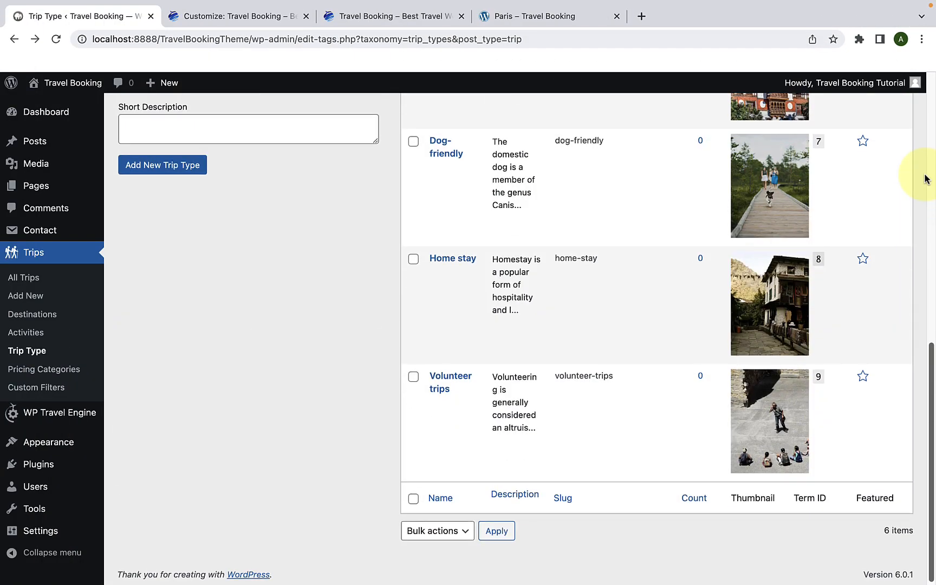
scroll(925, 179, "up", 5)
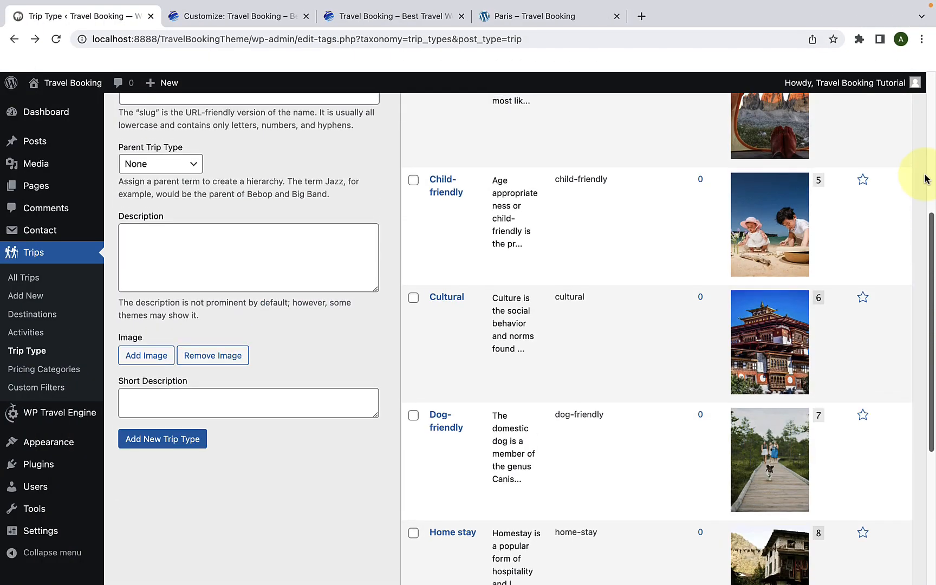
scroll(924, 179, "up", 2)
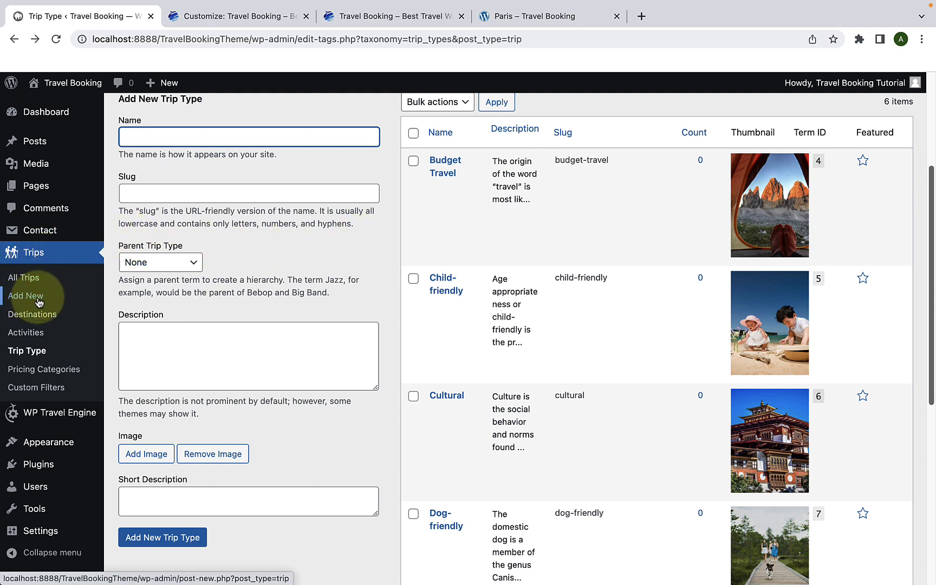
Step: Start a new trip and look through its General trip settings
left_click(38, 299)
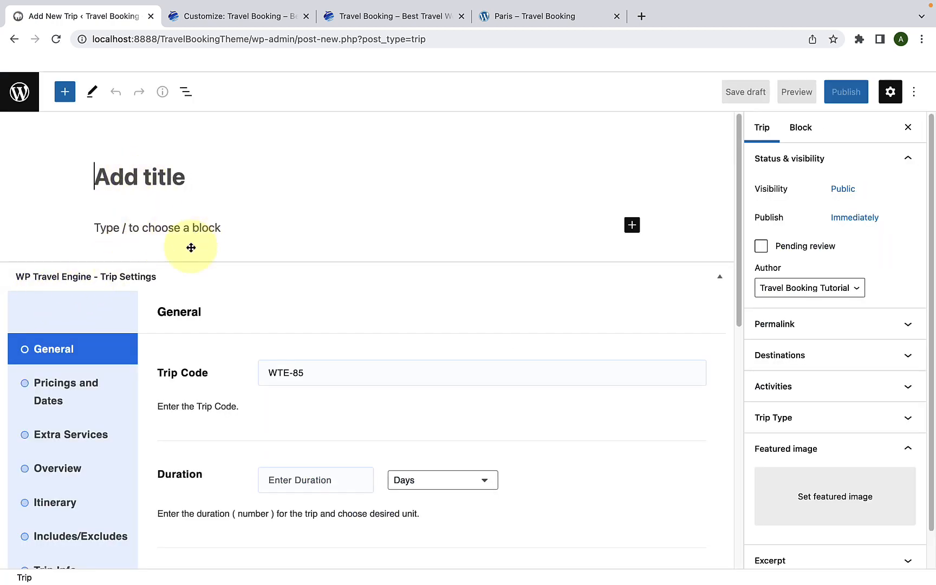
scroll(156, 313, "down", 5)
scroll(162, 335, "down", 4)
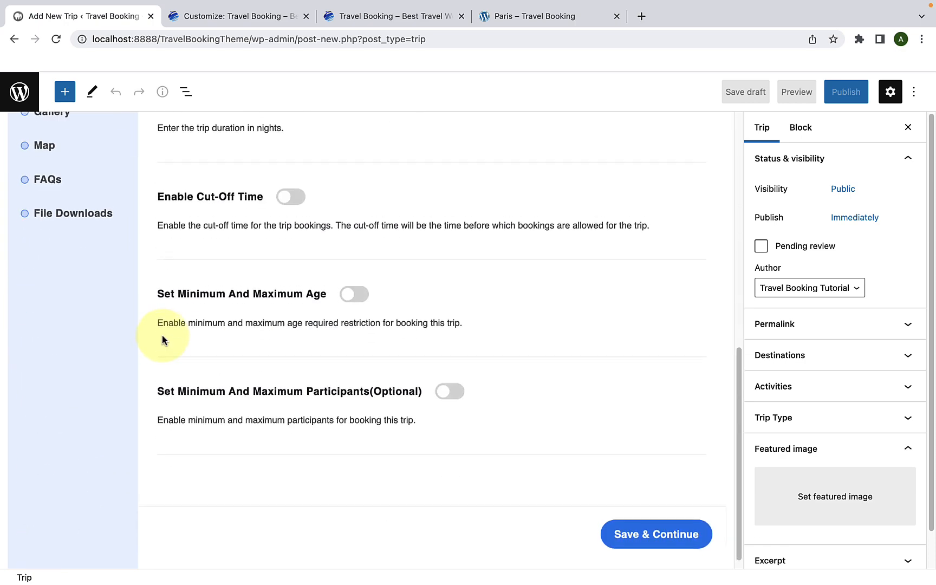
scroll(161, 335, "up", 9)
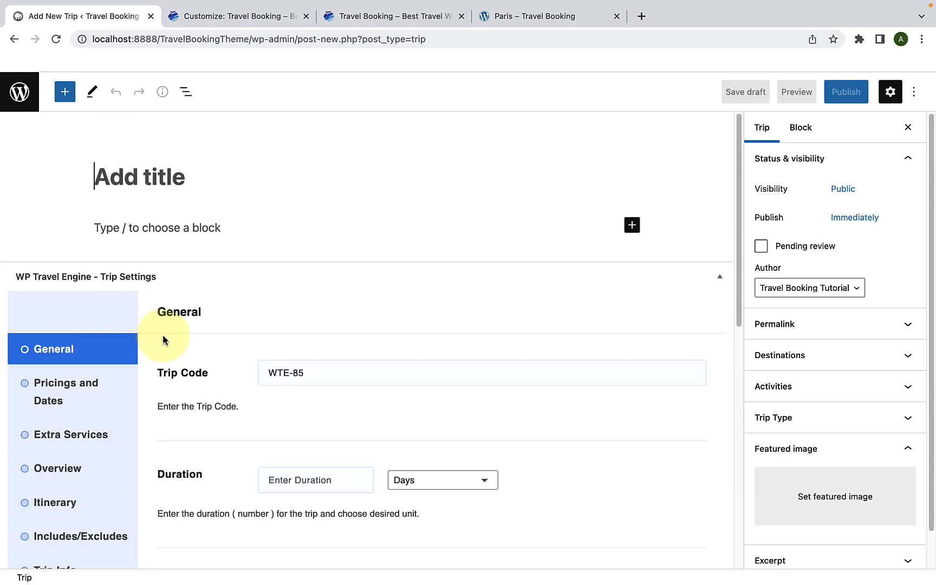
Step: Switch to the demo site tab and open the Motel 6 Conyers GA trip from the Trip Listing page
left_click(501, 16)
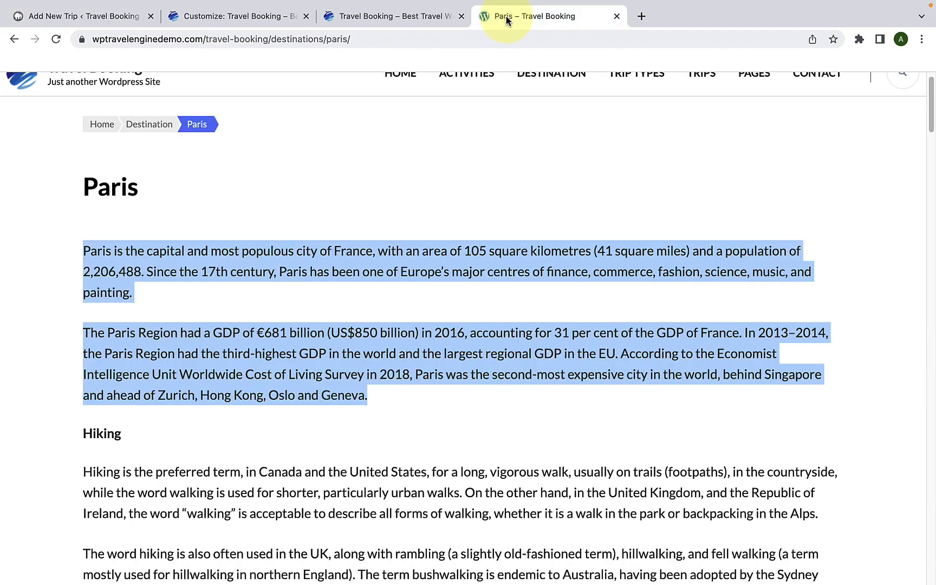
left_click(464, 135)
scroll(463, 154, "up", 1)
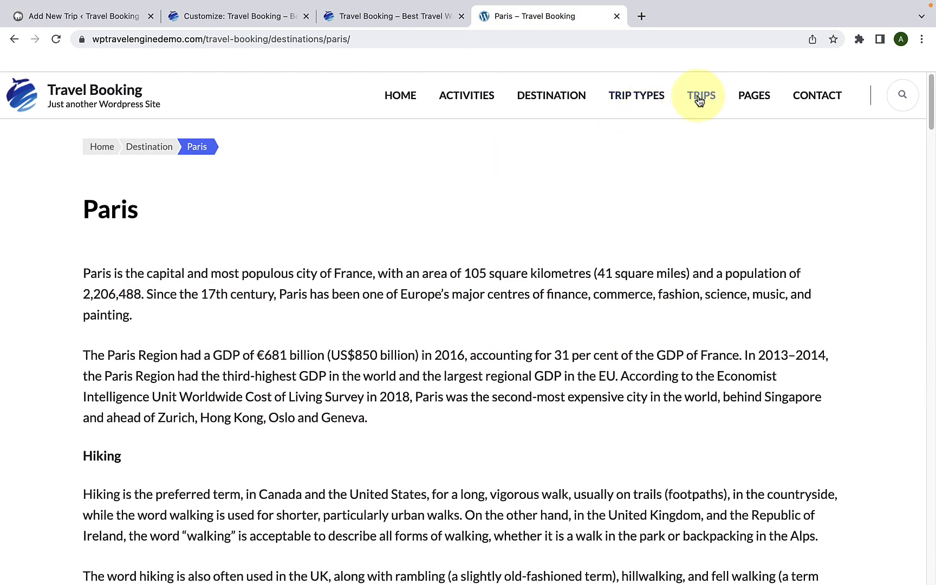
left_click(699, 101)
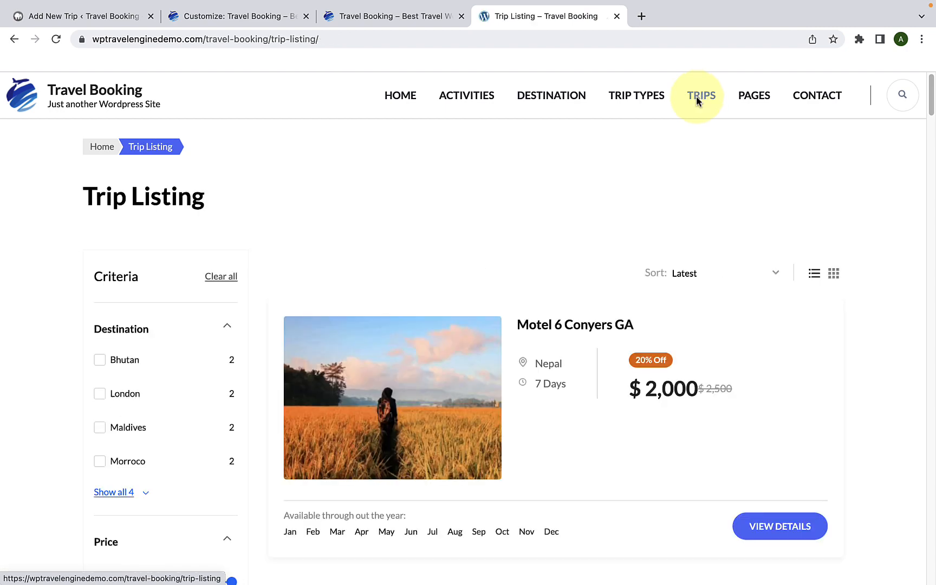
scroll(584, 233, "down", 2)
left_click(581, 222)
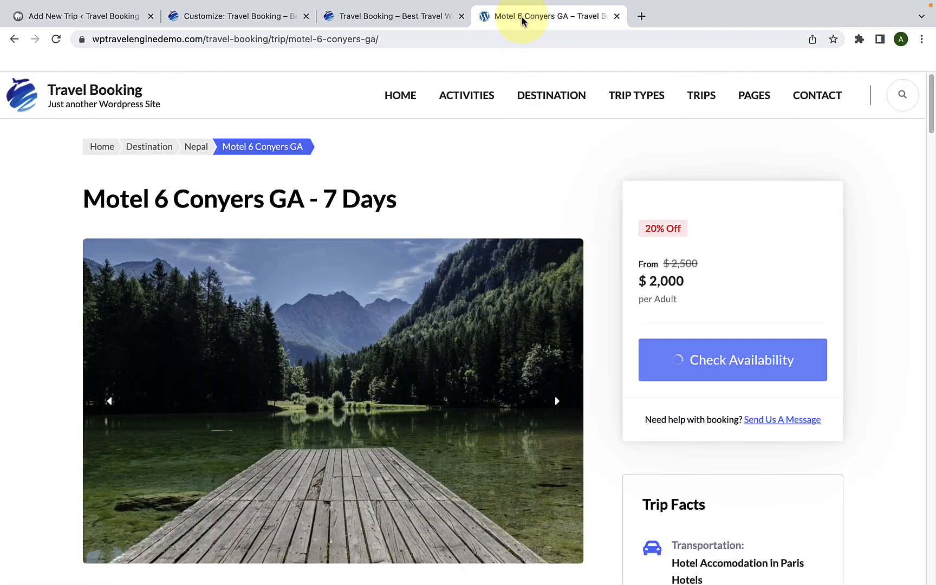
Step: Place the demo trip's browser tab beside the Add New Trip tab and look through the Motel 6 Conyers GA page
left_click_drag(523, 21, 247, 19)
scroll(267, 215, "down", 5)
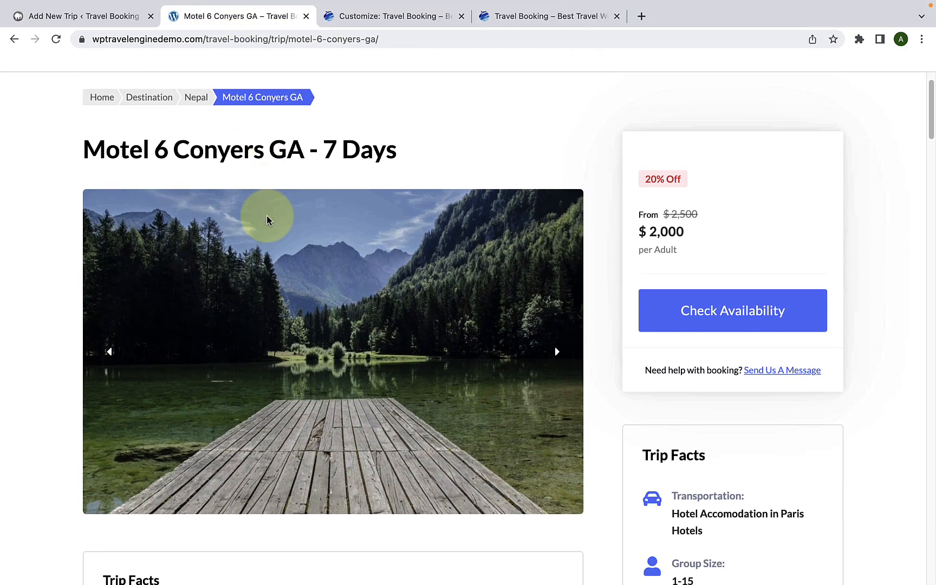
scroll(269, 223, "down", 15)
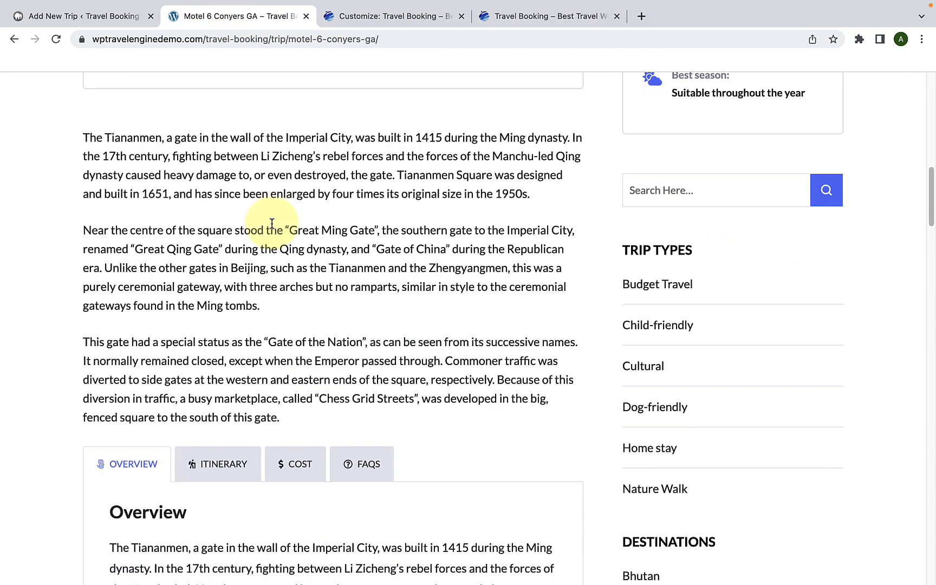
scroll(272, 226, "up", 15)
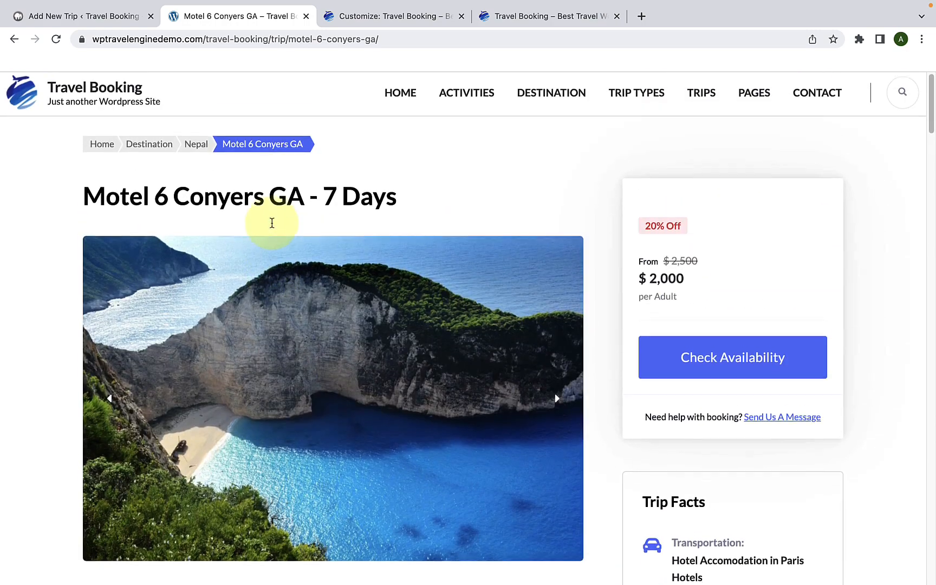
Step: Title the new trip "Motel 6 Conyers GA" using the heading copied from the demo page, without the 7 Days suffix
left_click_drag(305, 197, 84, 195)
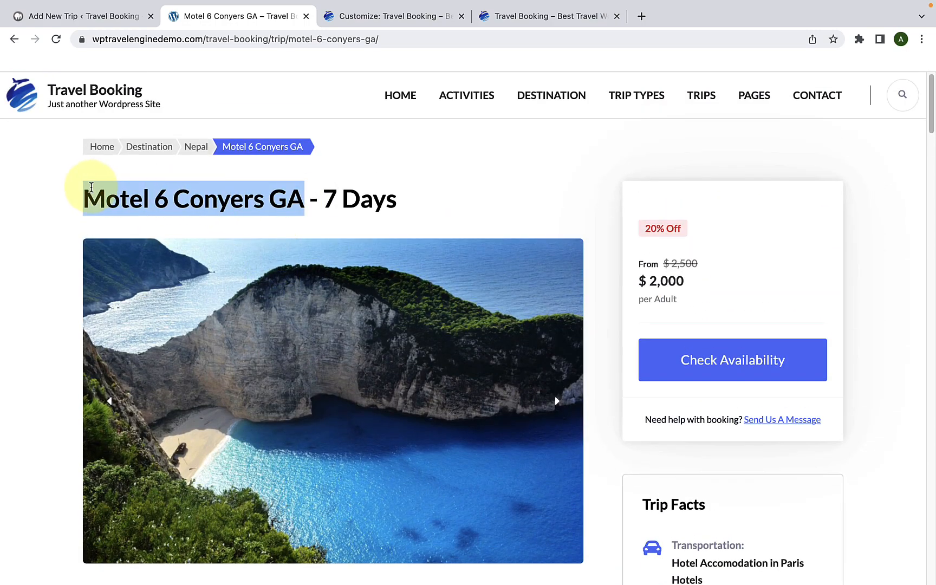
right_click(123, 198)
left_click(142, 227)
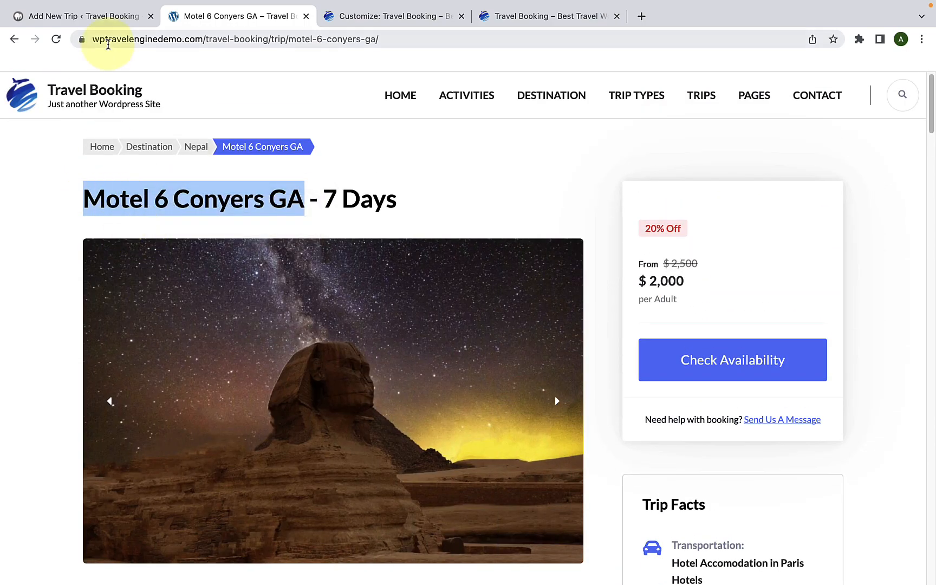
left_click(84, 16)
right_click(160, 188)
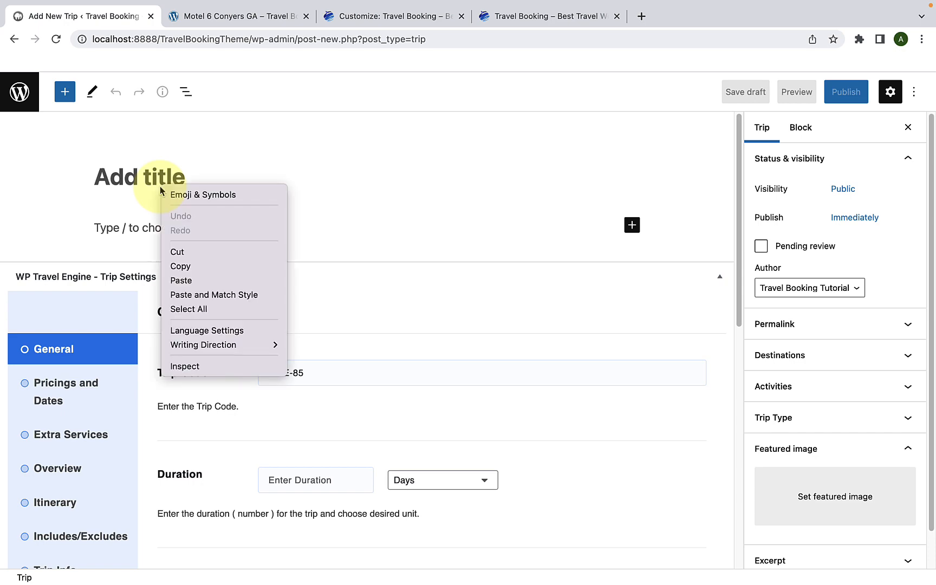
left_click(190, 278)
left_click(215, 209)
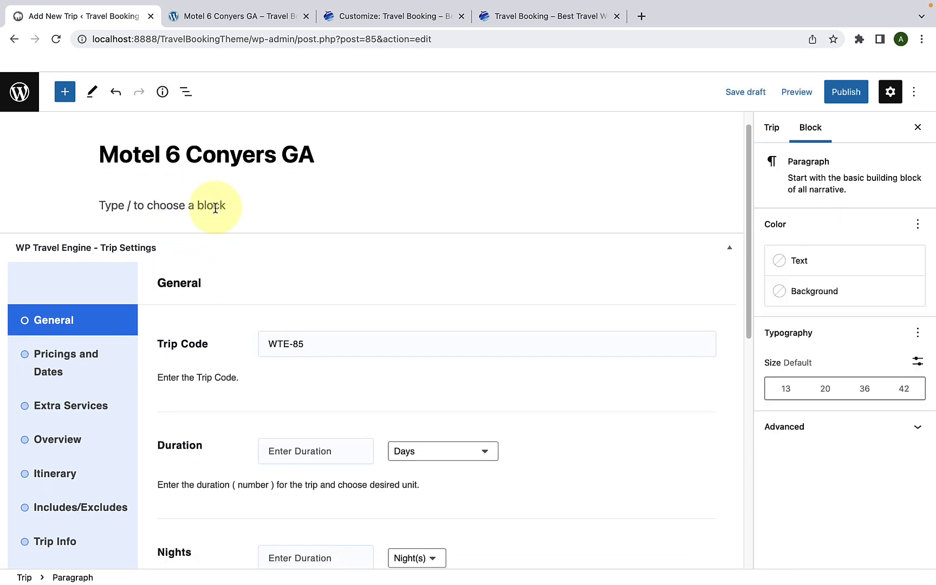
Step: Fill the trip description with the three paragraphs about the Tiananmen gate copied from the demo trip page
left_click(244, 16)
scroll(256, 287, "down", 5)
scroll(256, 287, "down", 10)
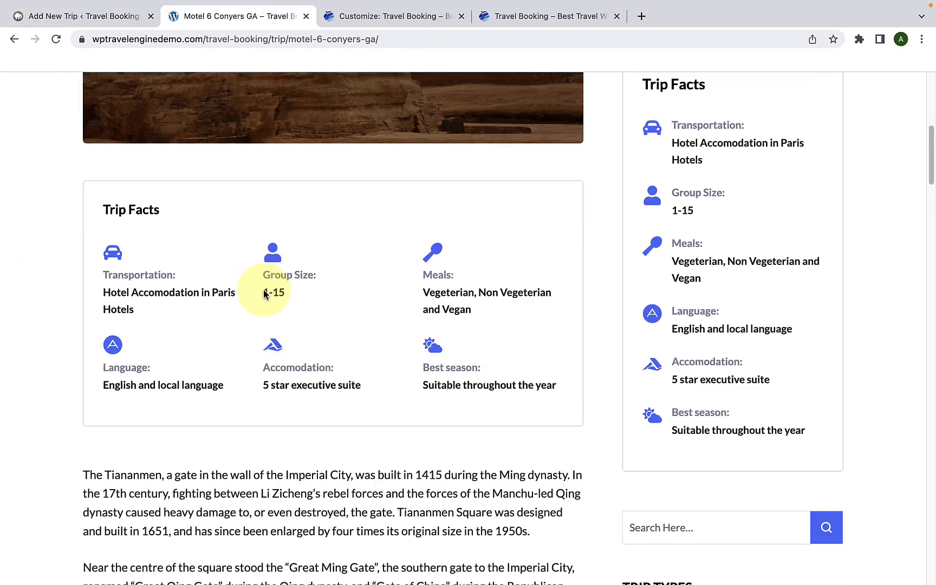
left_click_drag(294, 364, 78, 85)
right_click(129, 110)
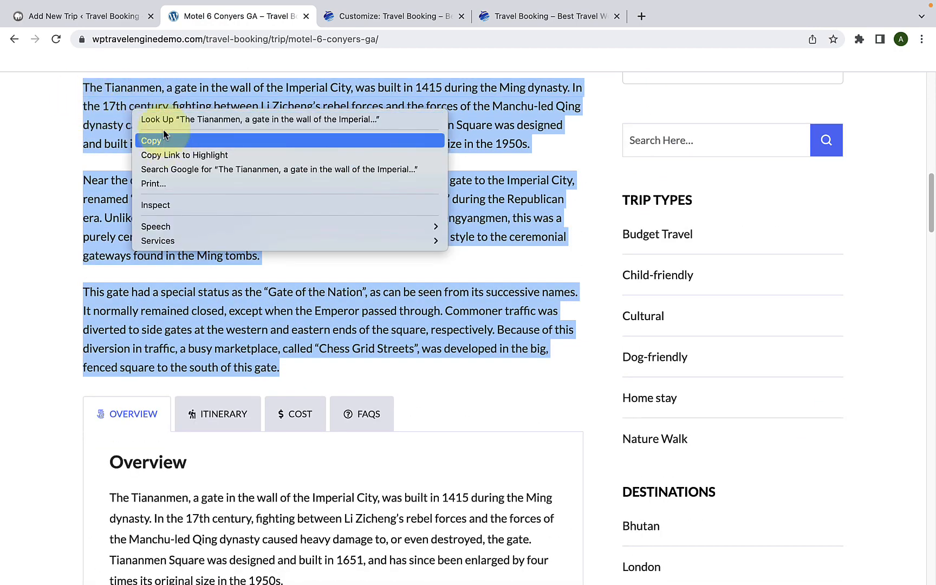
left_click(151, 140)
left_click(92, 15)
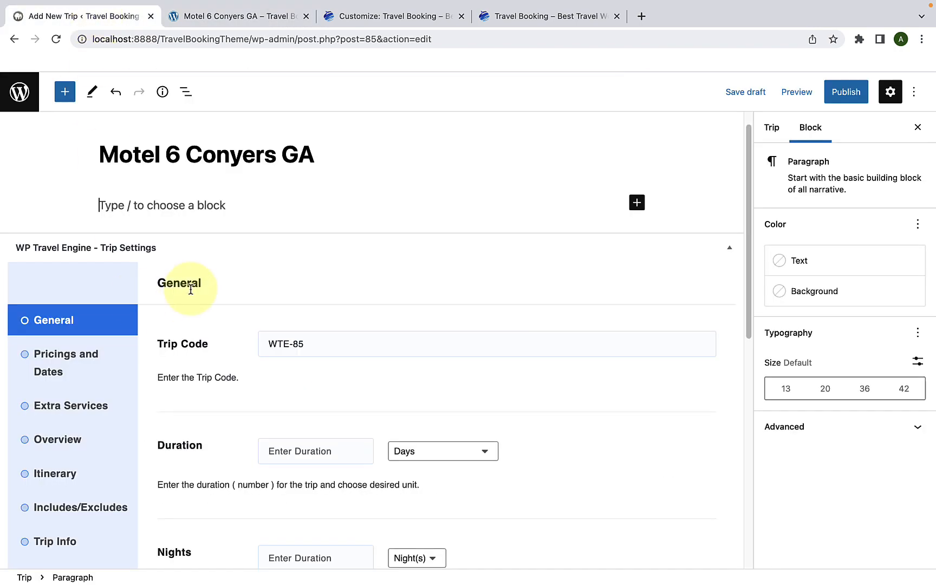
right_click(178, 213)
left_click(199, 293)
scroll(222, 311, "down", 2)
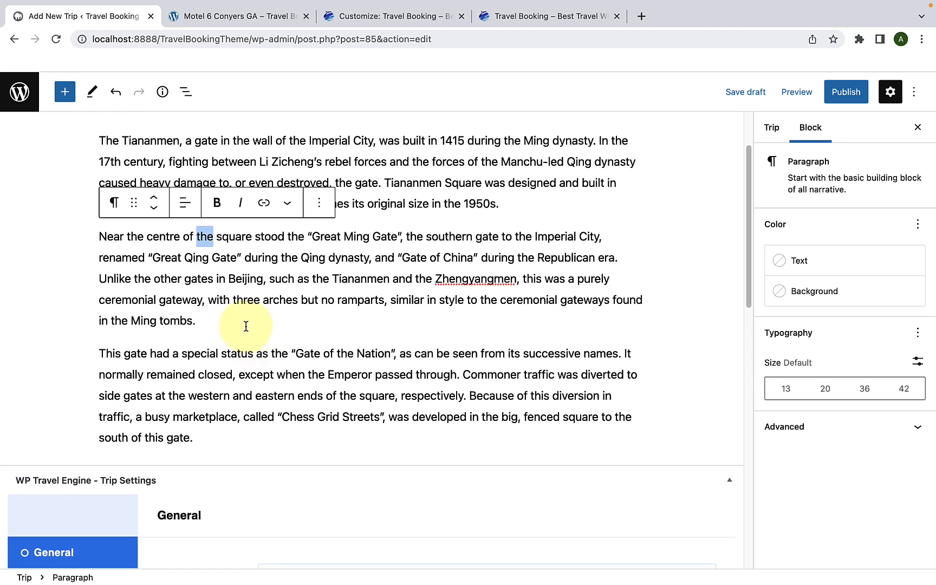
Step: Set the trip duration to 9 days in the General trip settings
scroll(244, 314, "down", 6)
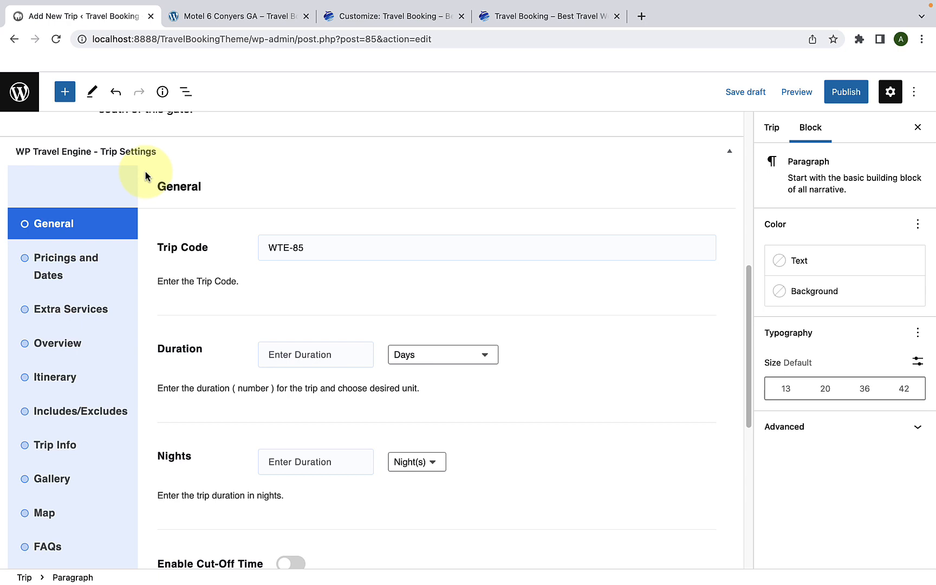
scroll(145, 171, "down", 1)
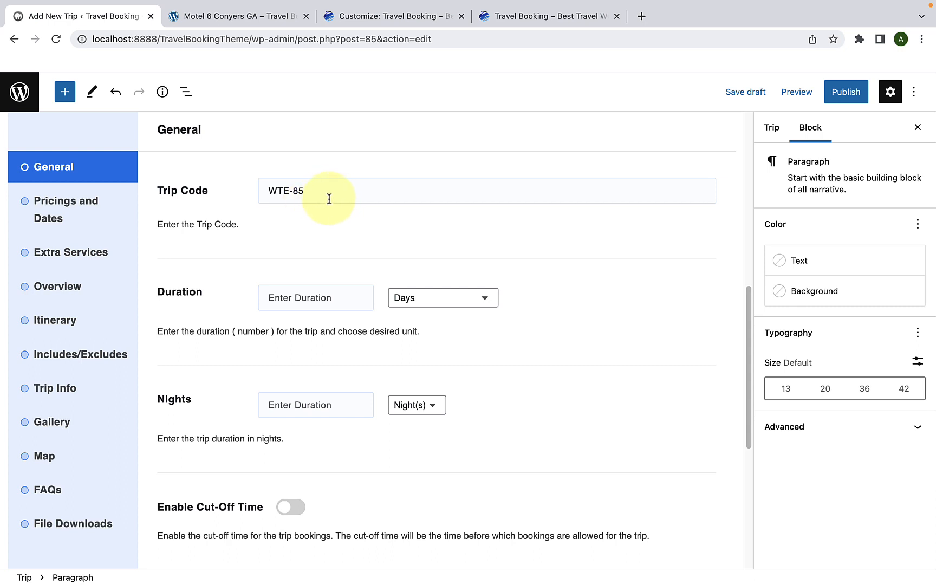
scroll(322, 217, "down", 3)
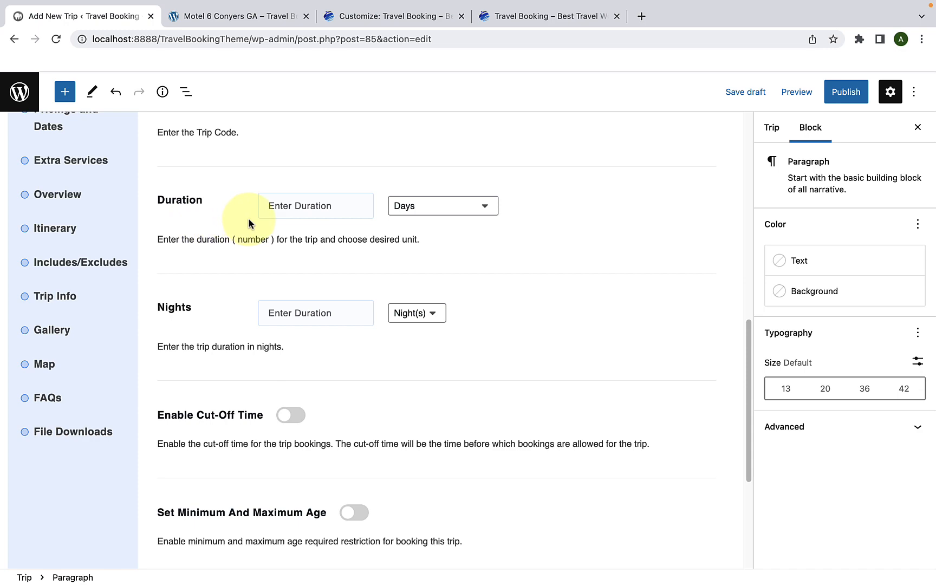
left_click(266, 207)
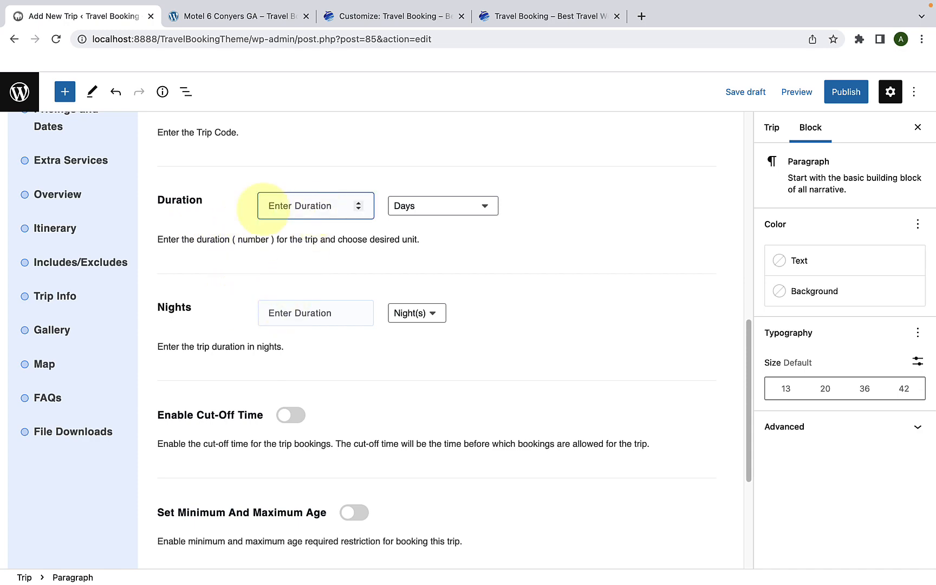
type("9")
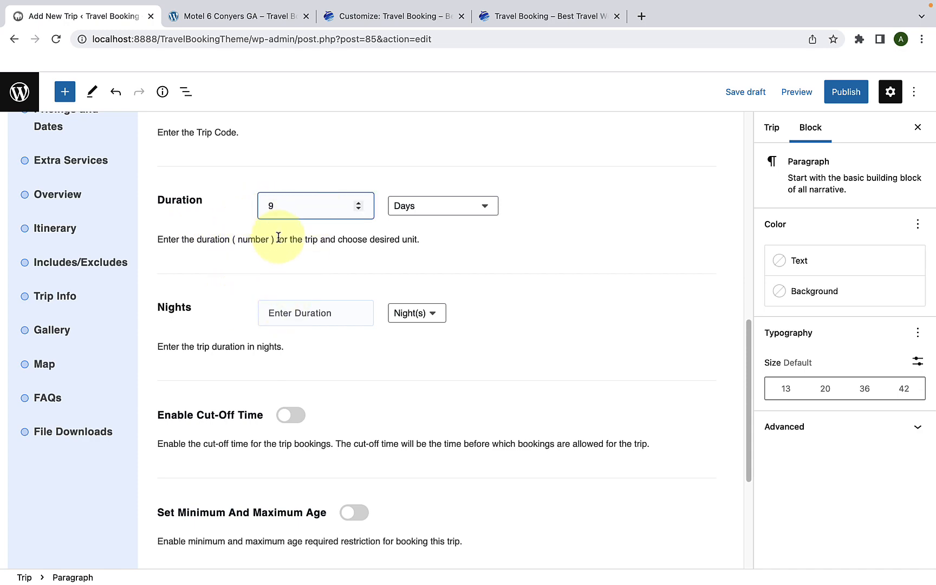
Step: Enable the booking cut-off time and set it to 1 day
scroll(254, 209, "down", 4)
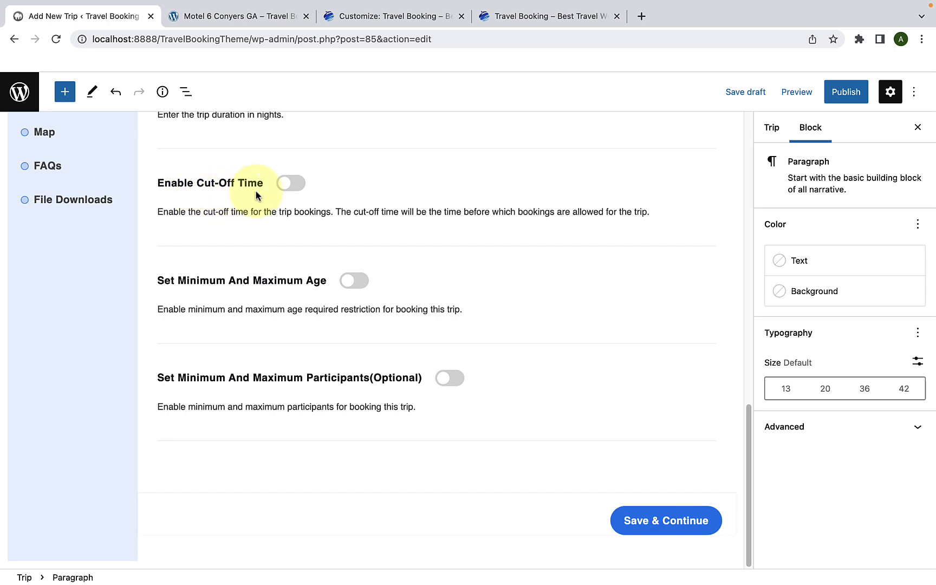
left_click(298, 184)
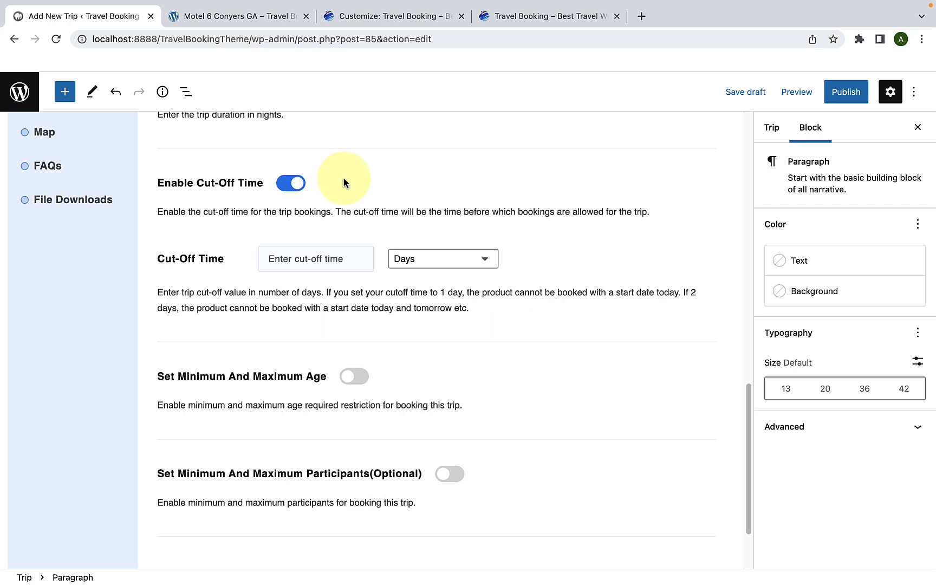
scroll(293, 185, "down", 1)
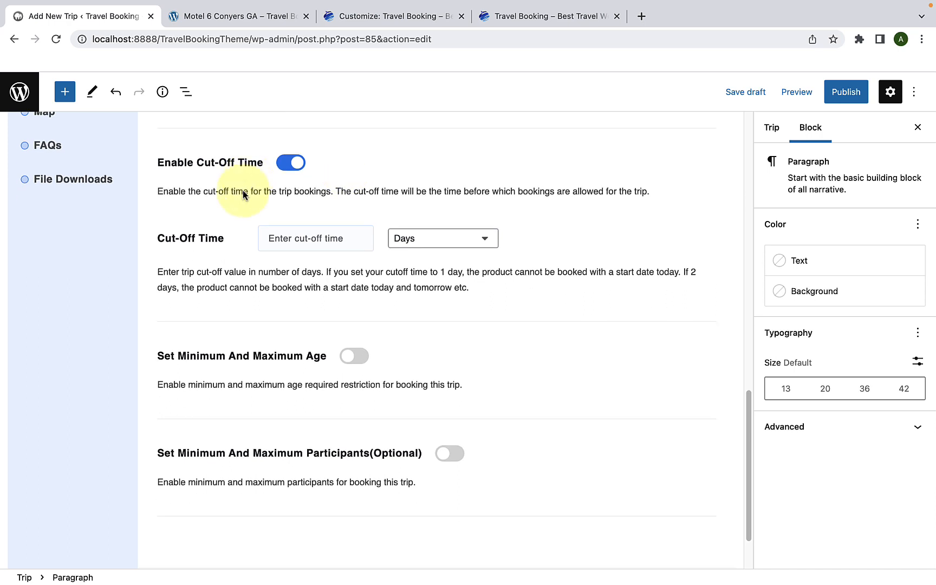
left_click(321, 242)
type("2")
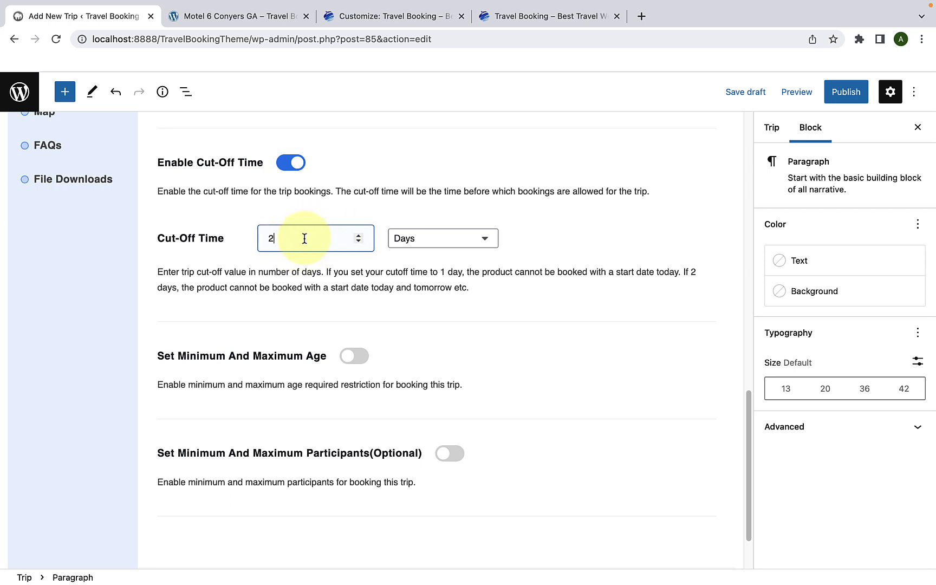
scroll(304, 238, "down", 5)
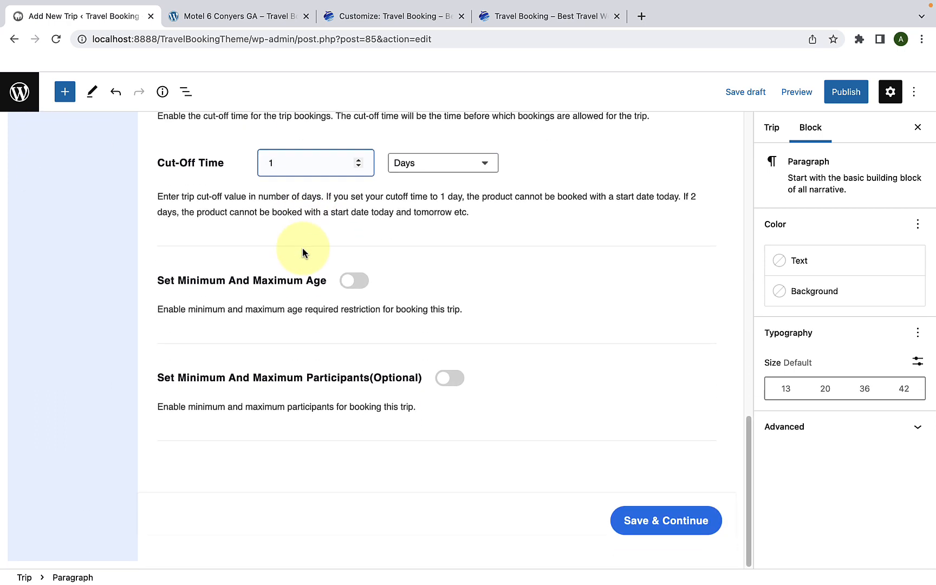
Step: Enable the age restriction for the trip with a minimum age of 18 and a maximum age of 87
left_click(366, 286)
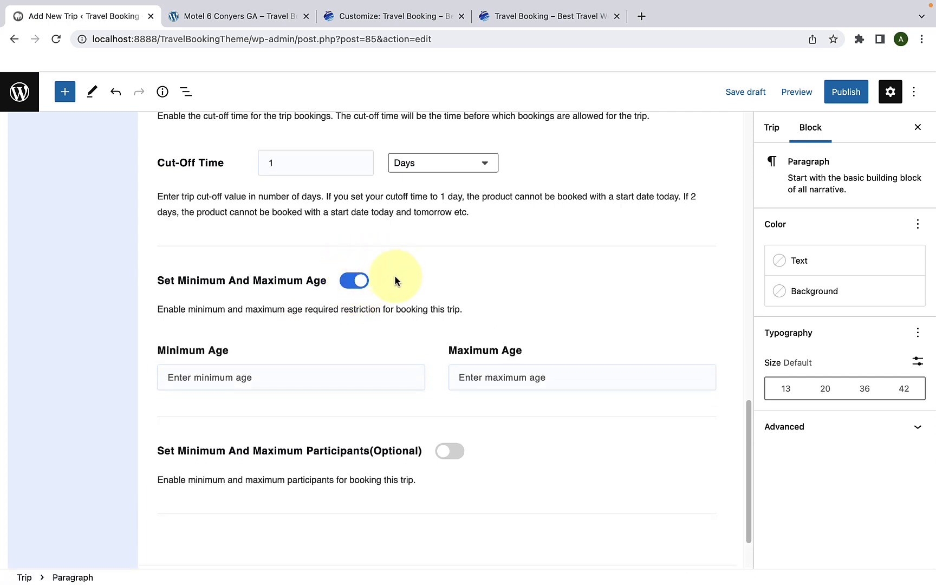
scroll(379, 303, "down", 3)
left_click(311, 306)
type("18")
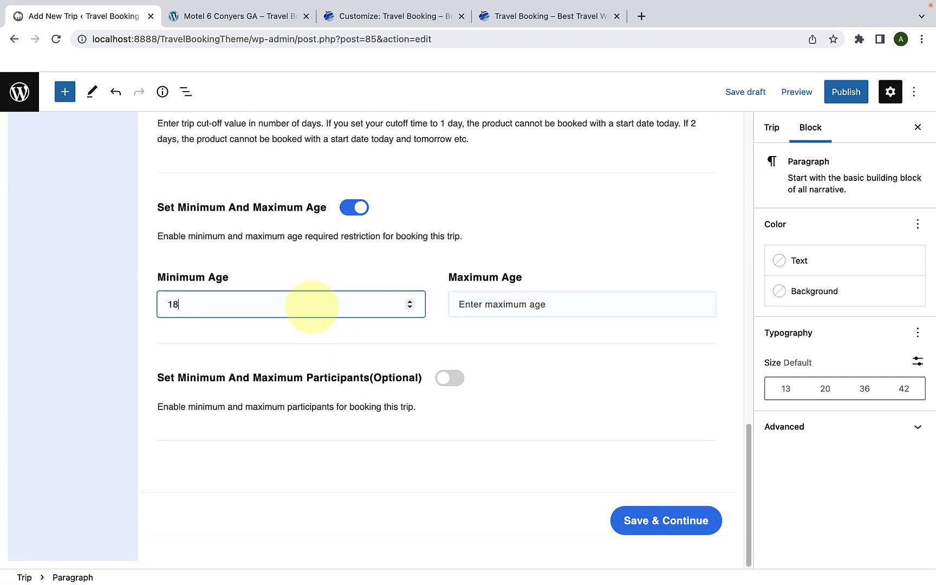
left_click(480, 309)
type("87")
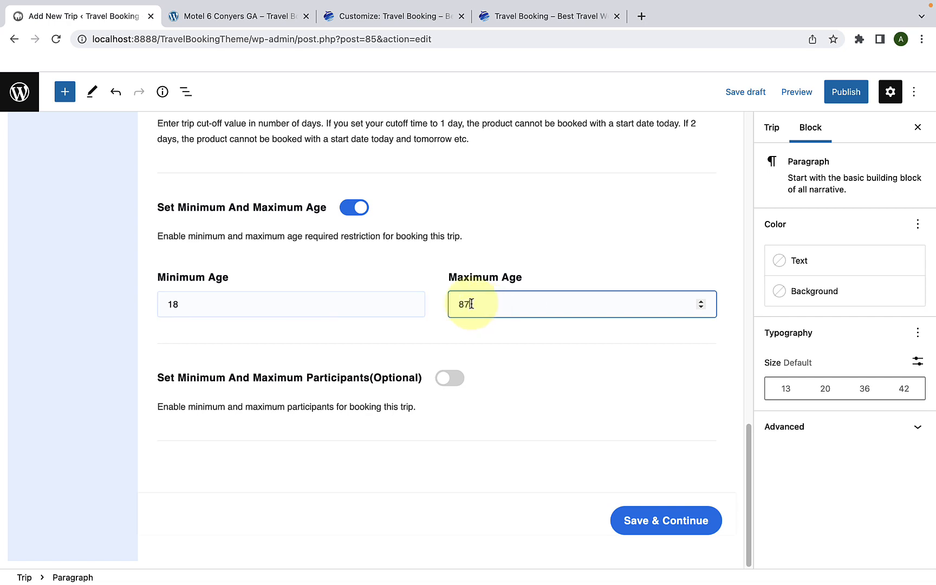
left_click(295, 367)
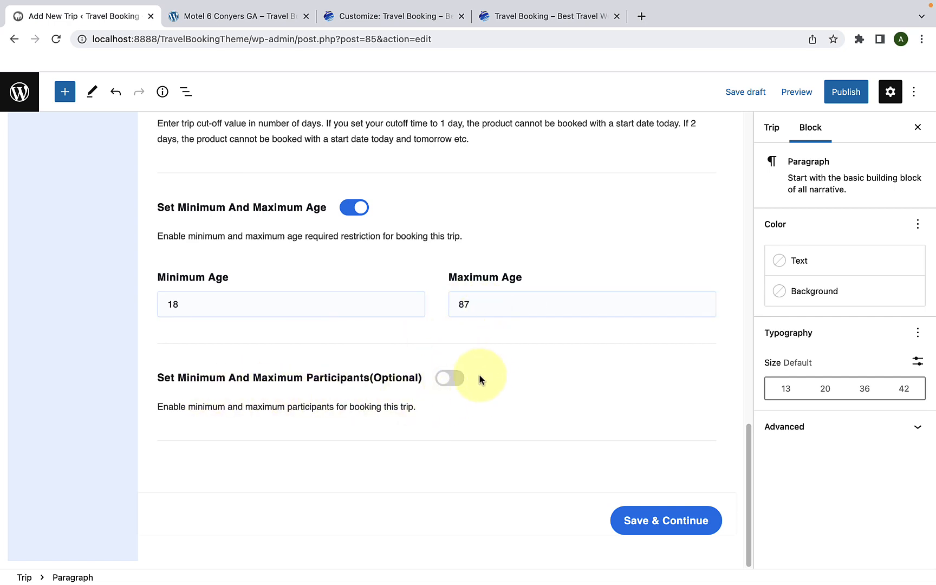
Step: Enable participant limits with a minimum of 5 and a maximum of 15, and save the General settings to continue to pricing
left_click(458, 382)
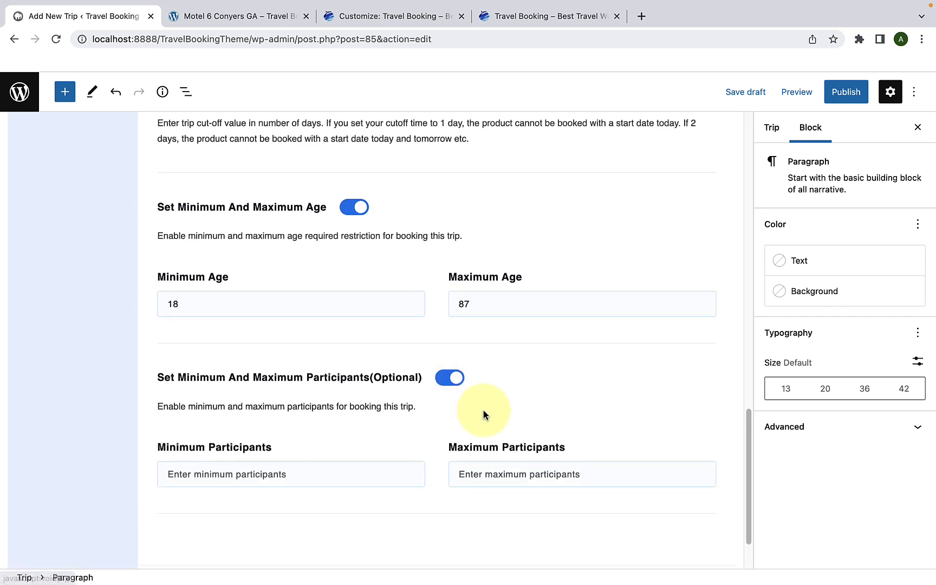
scroll(483, 416, "down", 1)
left_click(349, 445)
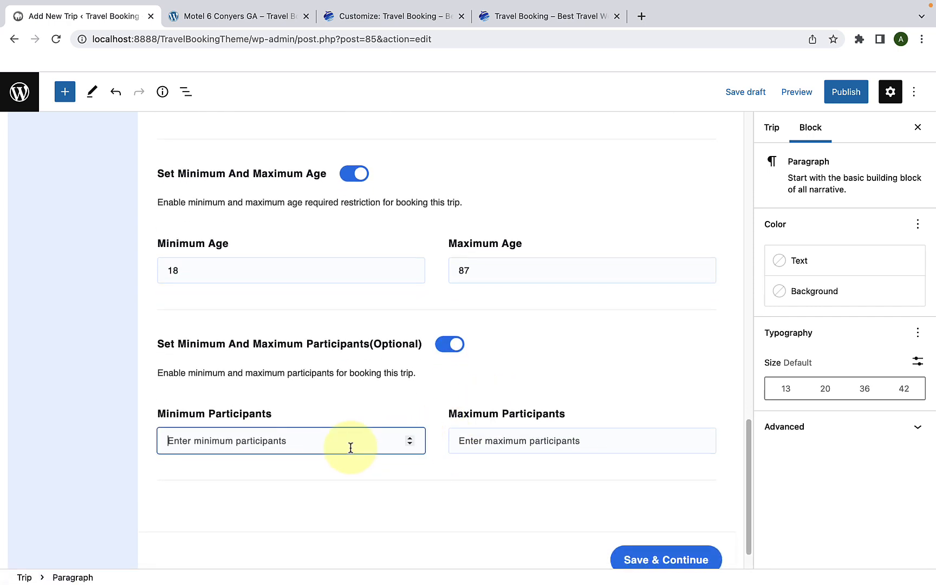
left_click(492, 442)
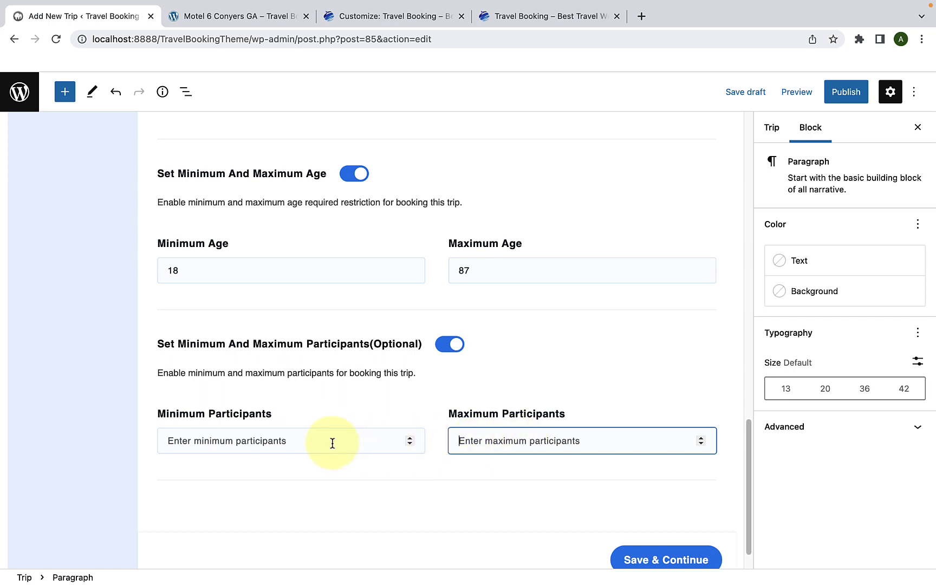
left_click(315, 445)
type("5")
left_click(516, 439)
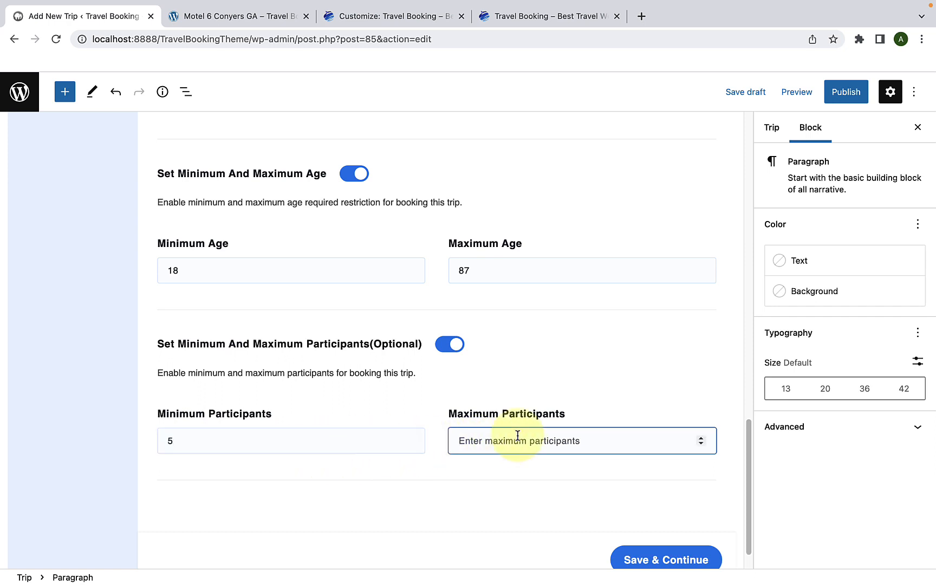
type("15")
scroll(495, 443, "down", 1)
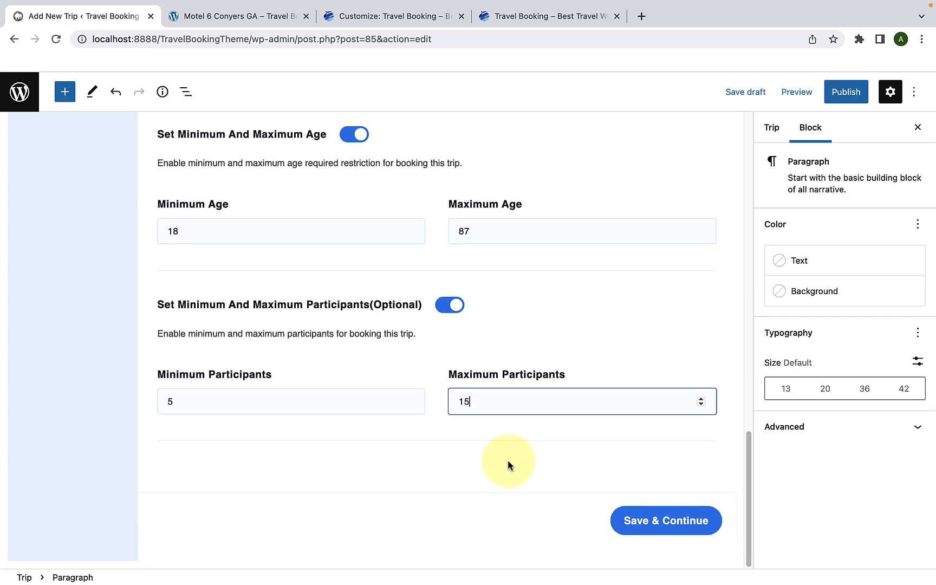
left_click(660, 523)
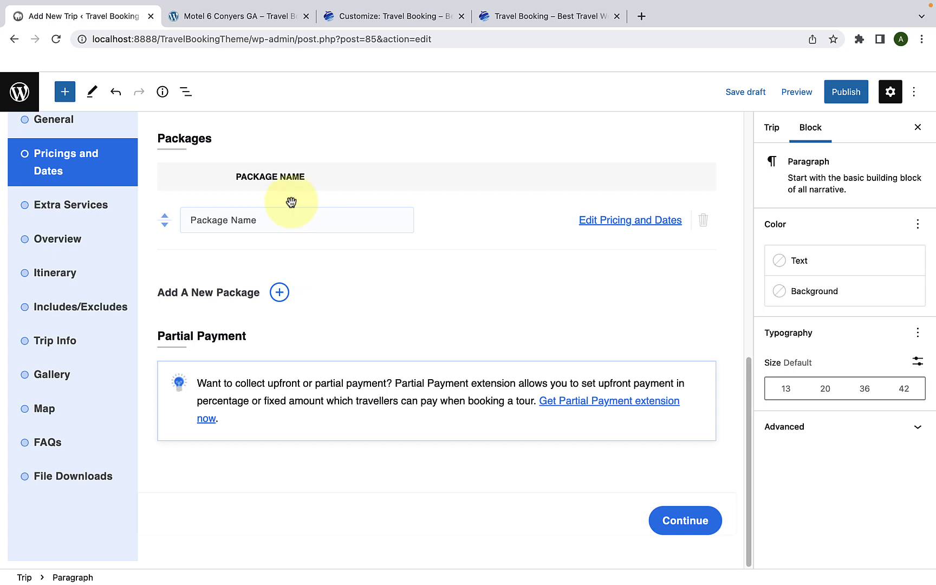
Step: Name the trip's package "Package 1" and open its pricing and dates for editing
left_click(192, 219)
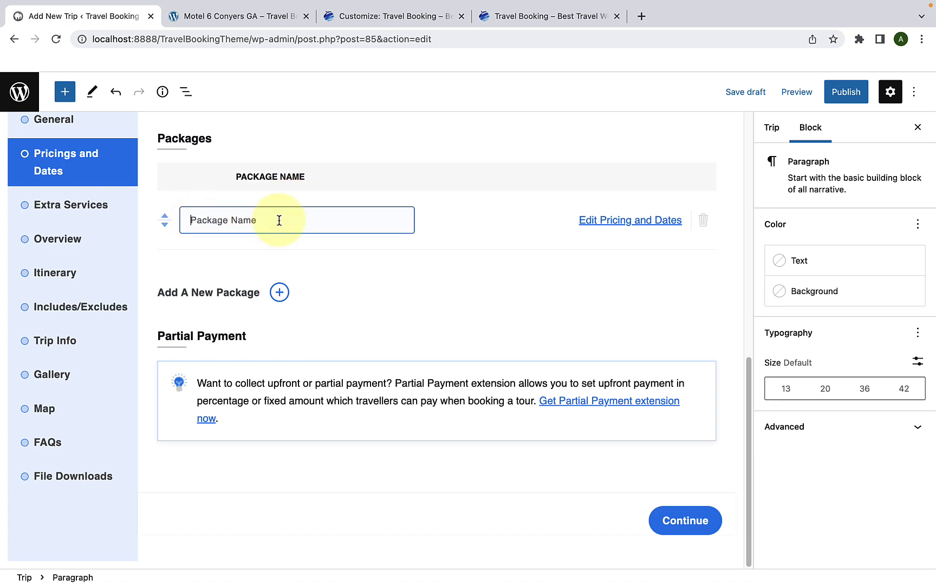
type("Package 1")
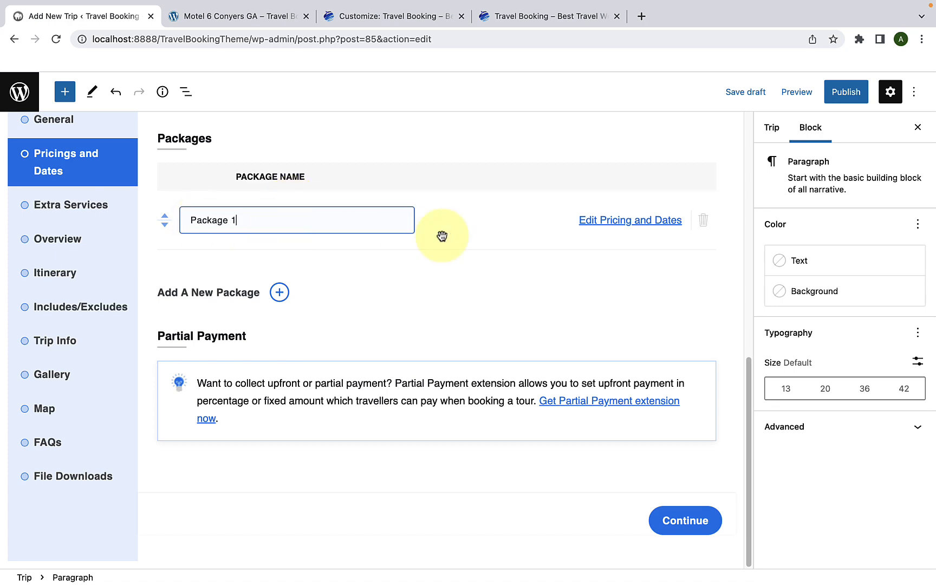
left_click(615, 225)
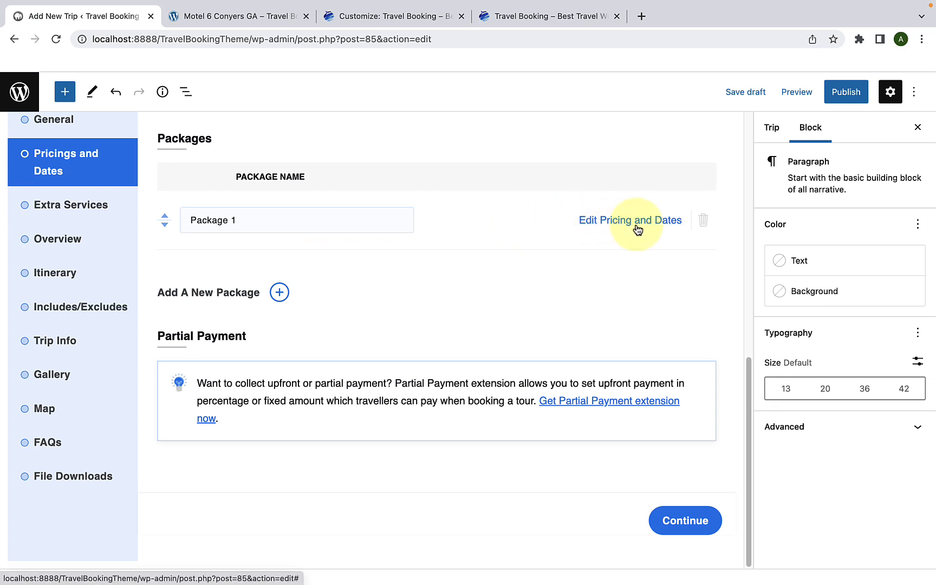
left_click(637, 227)
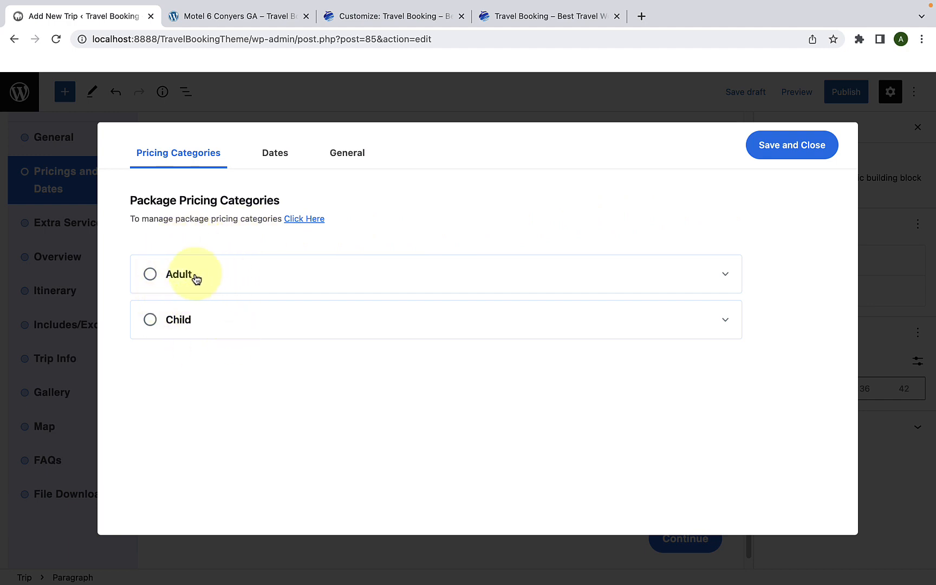
Step: Set the Adult pricing category's price to $1,500, keeping the pricing type Per Person
left_click(221, 282)
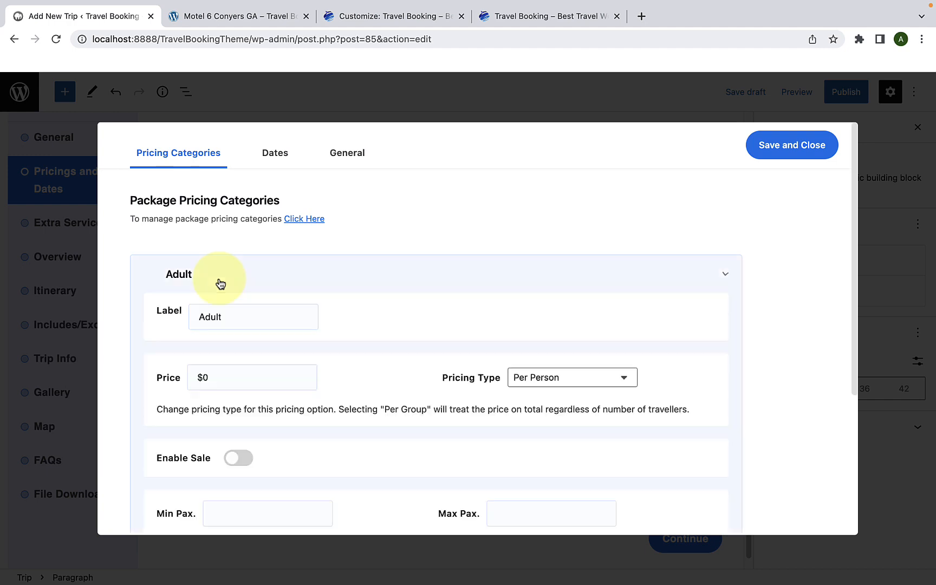
scroll(227, 284, "down", 3)
scroll(230, 285, "down", 1)
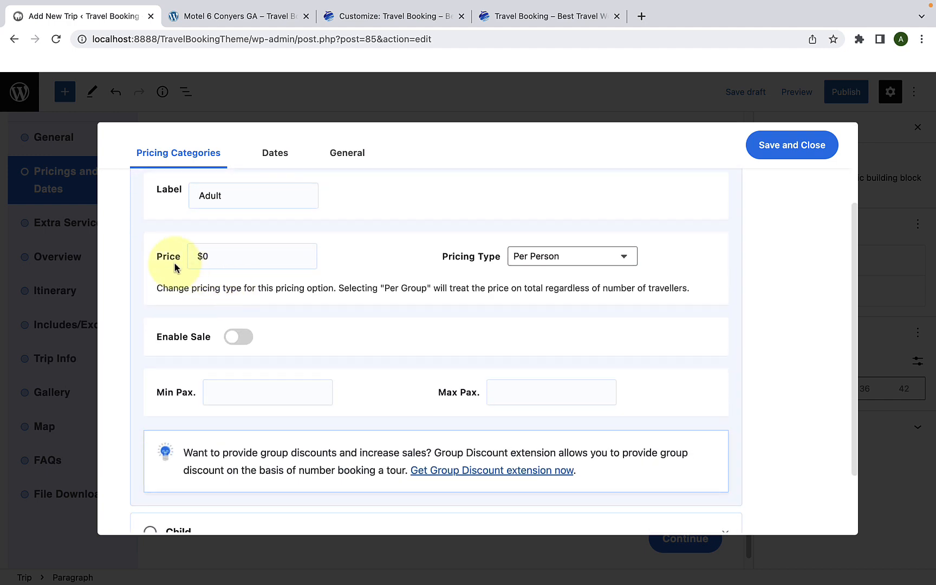
left_click(221, 262)
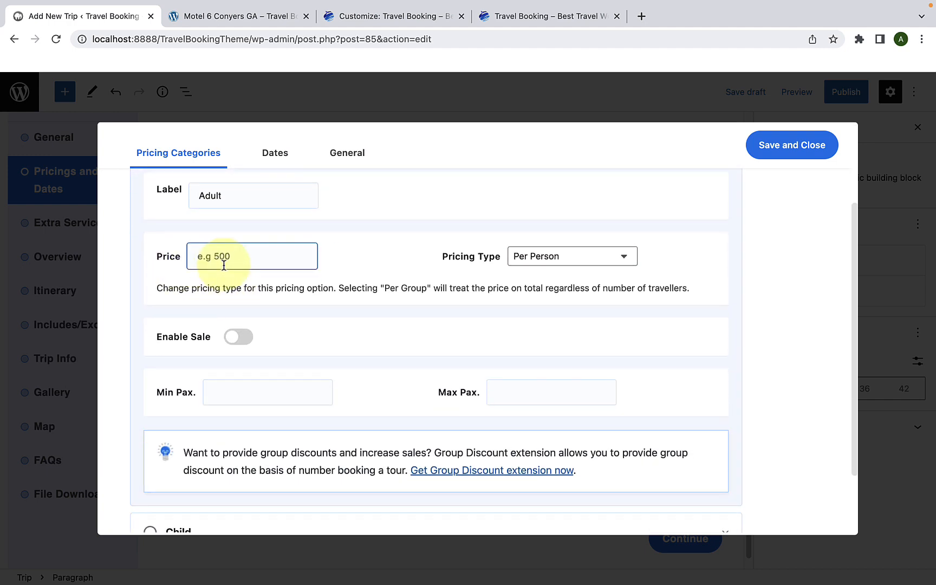
type("1500")
left_click(605, 258)
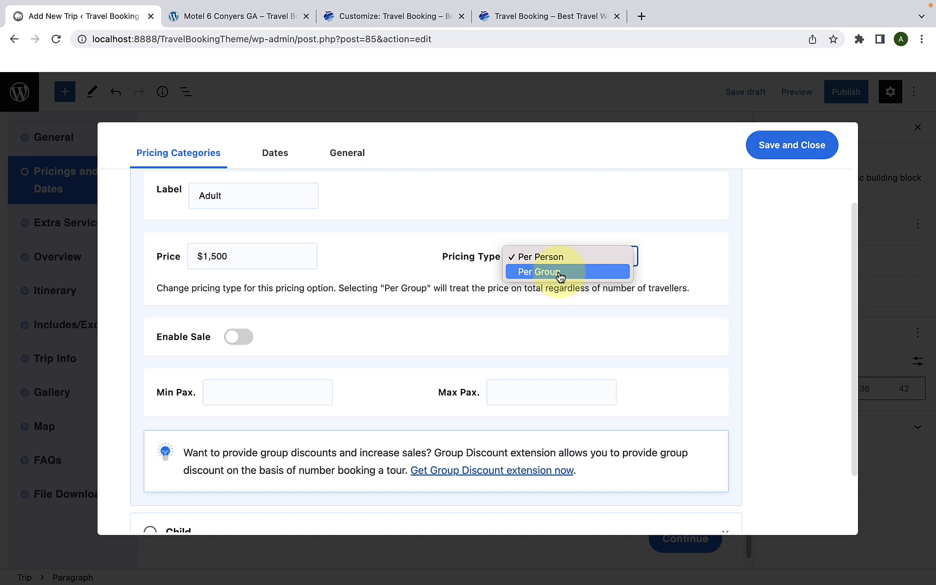
left_click(404, 319)
Step: Enable the sale option for the Adult pricing category with a sale price of $1,000
left_click(237, 336)
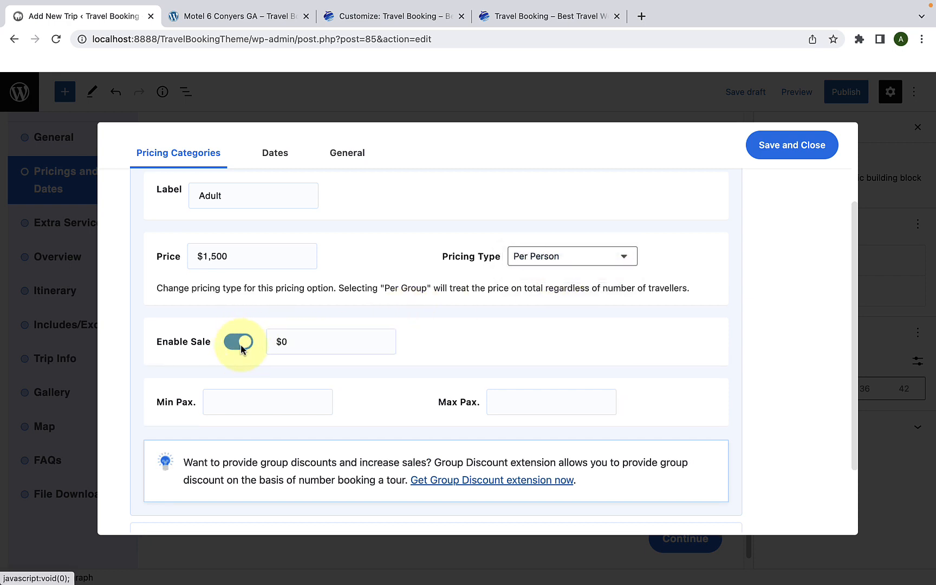
left_click(286, 341)
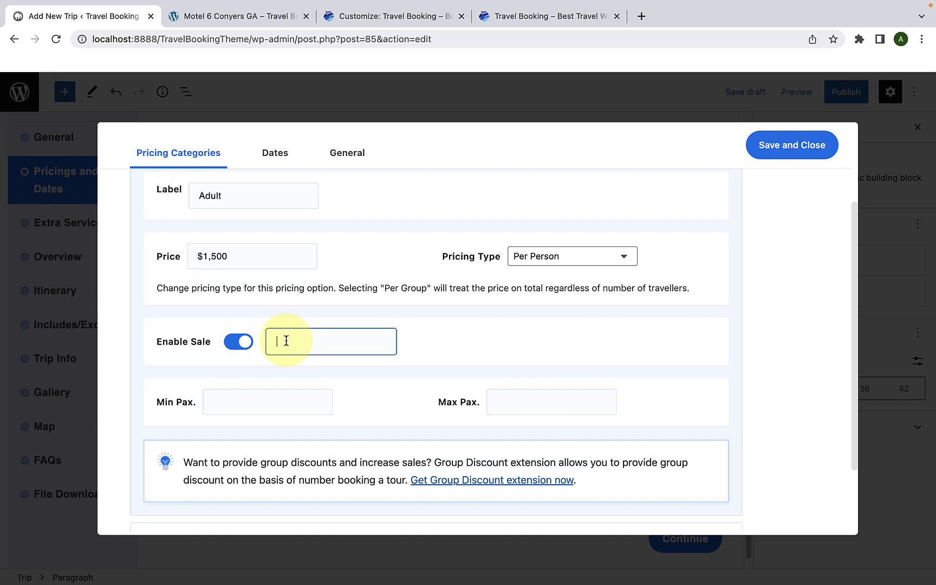
type("1000")
scroll(285, 342, "down", 1)
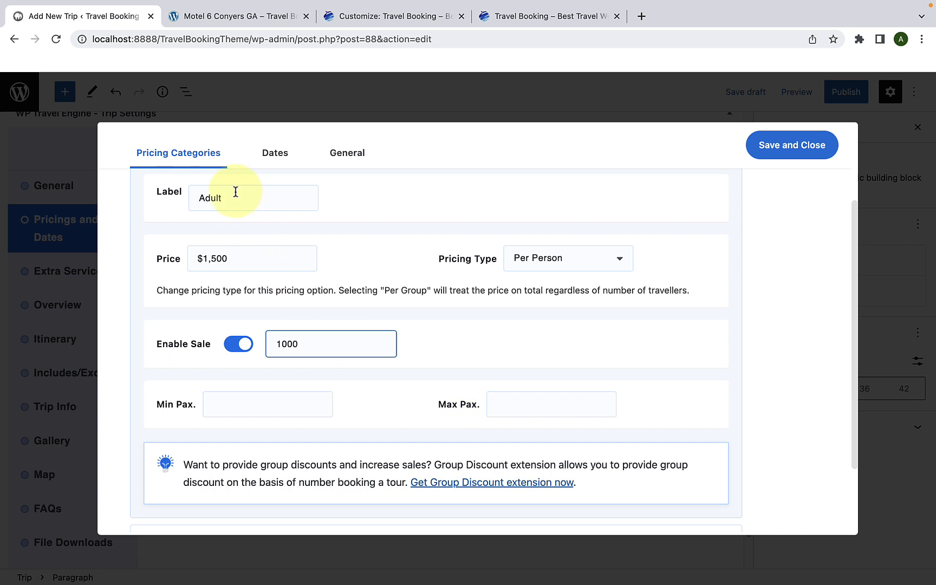
left_click_drag(201, 199, 230, 198)
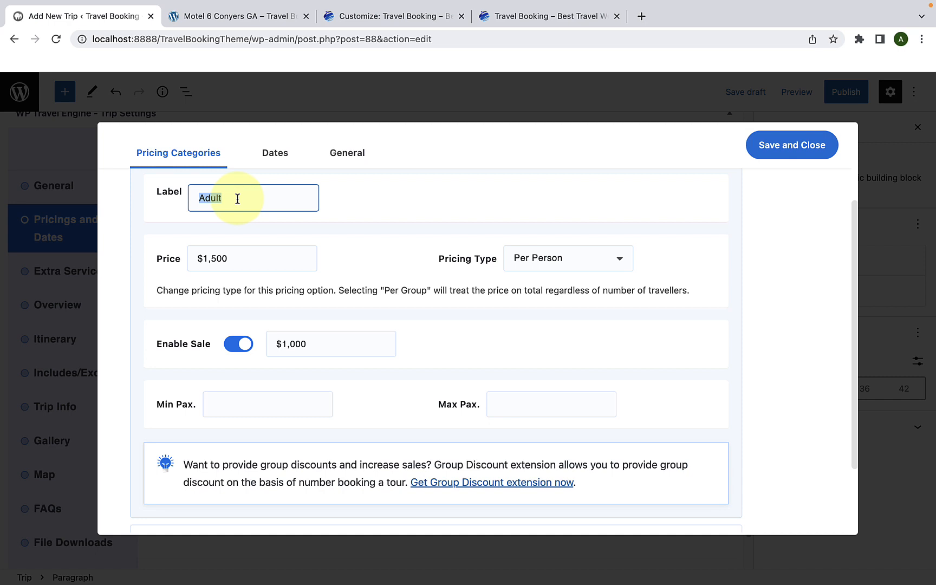
left_click(237, 199)
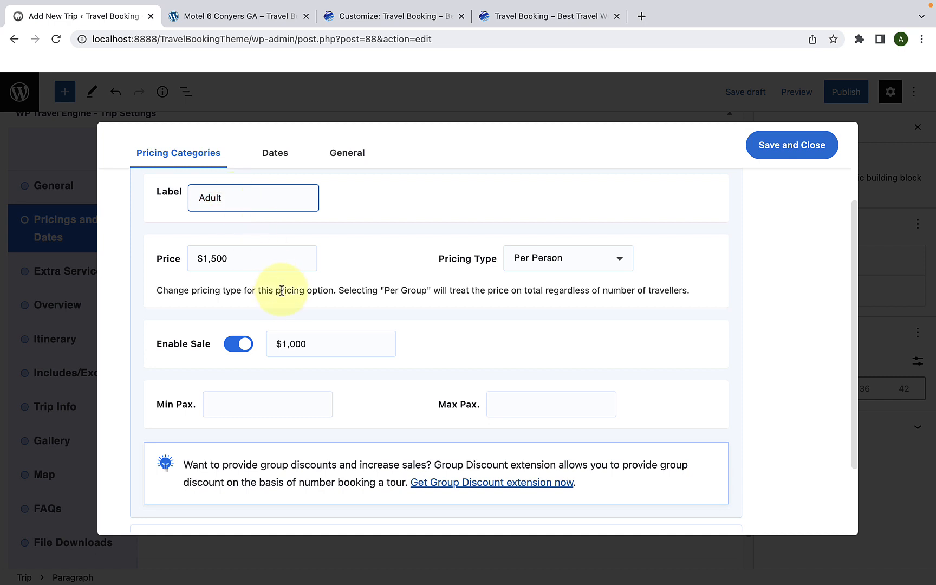
Step: Expand the Child pricing category and set its price to 0
scroll(288, 288, "down", 2)
left_click(235, 443)
scroll(242, 428, "down", 4)
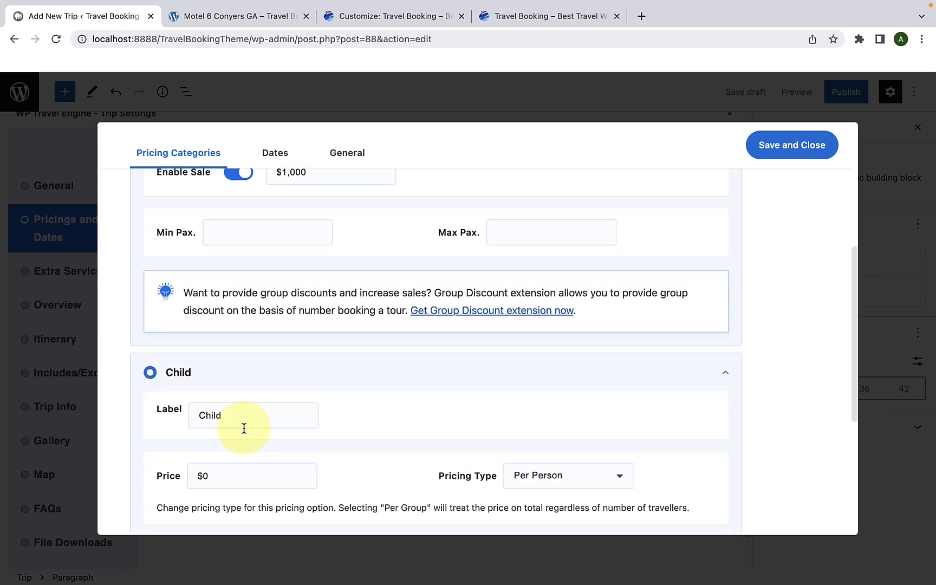
scroll(293, 380, "down", 2)
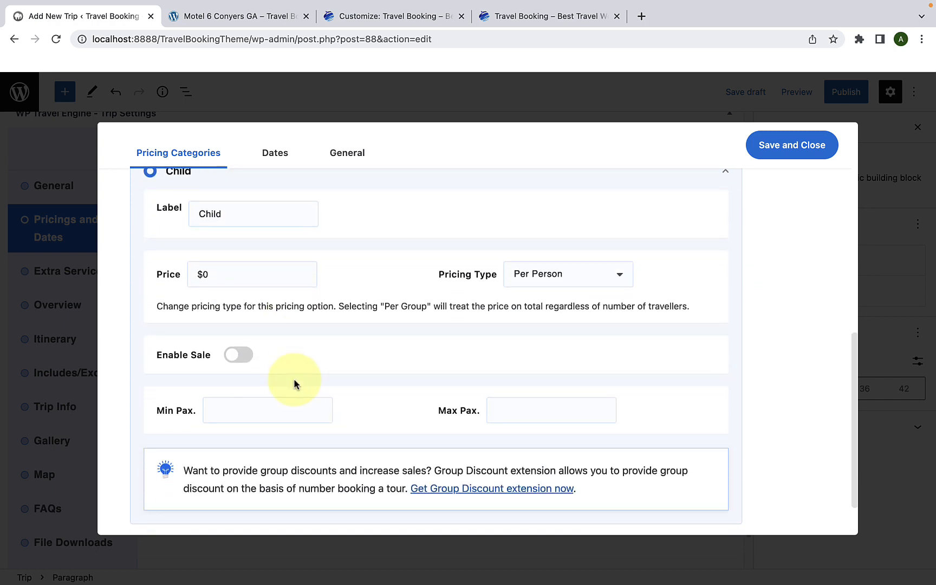
left_click(233, 275)
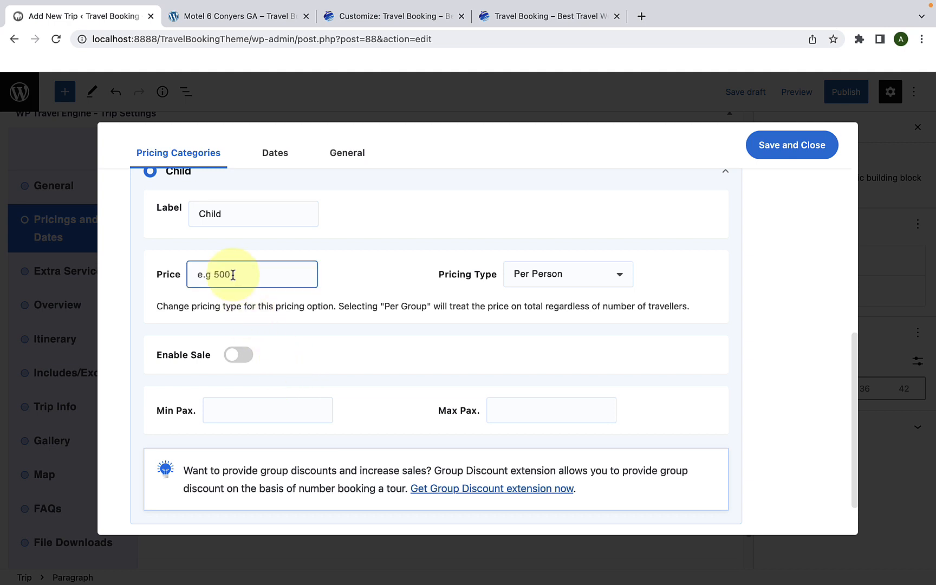
type("0")
scroll(278, 414, "down", 2)
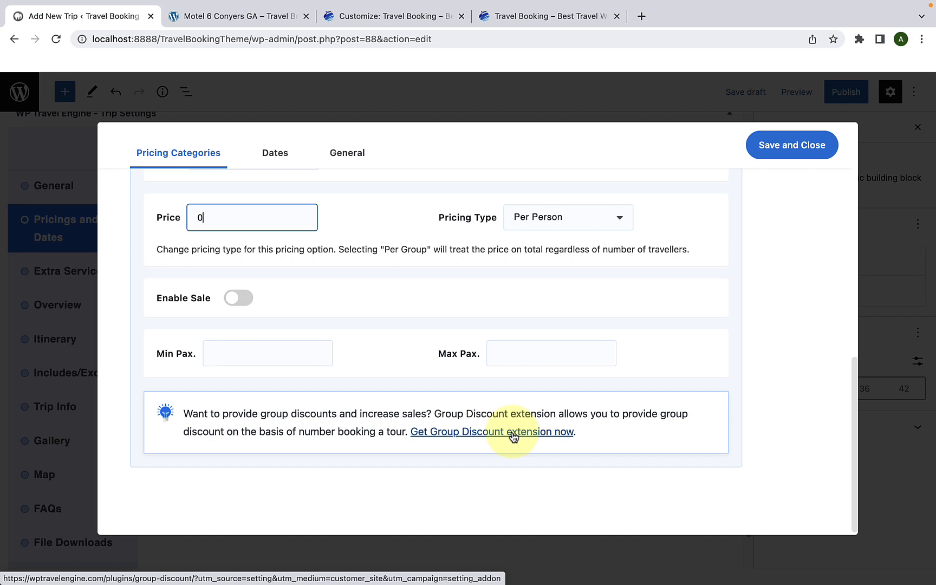
Step: Review the Adult and Child pricing settings, and collapse both categories
scroll(510, 407, "up", 7)
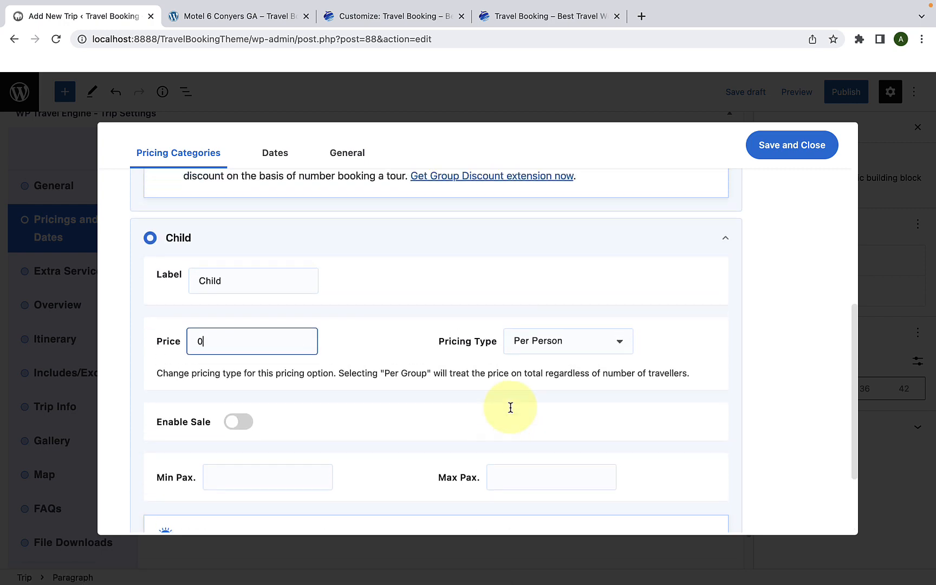
scroll(475, 410, "up", 3)
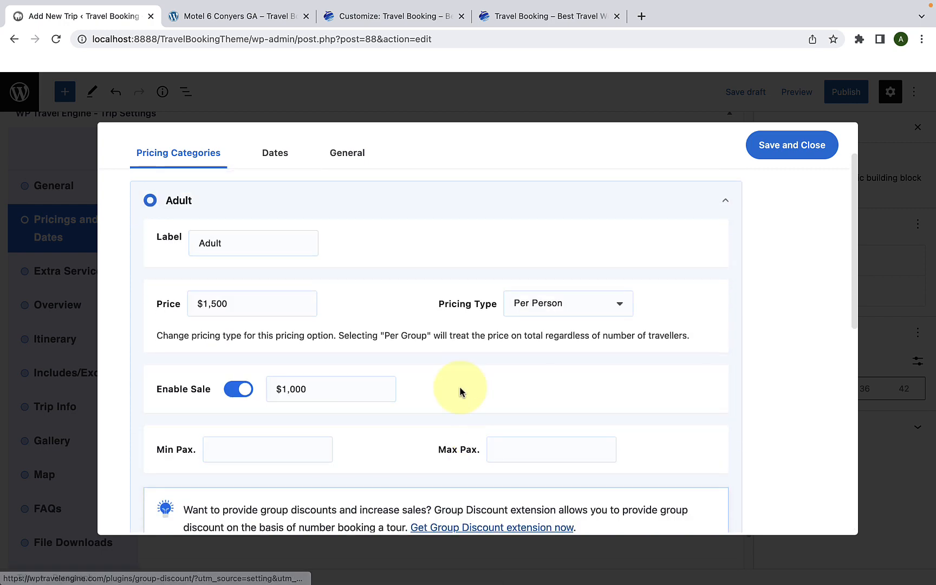
scroll(484, 411, "down", 1)
scroll(587, 412, "down", 3)
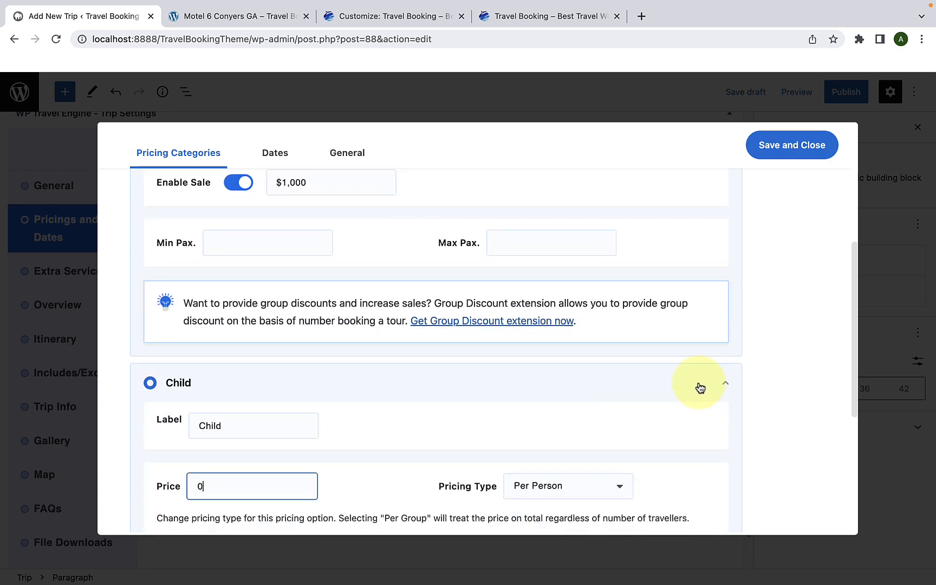
left_click(699, 384)
scroll(708, 324, "up", 5)
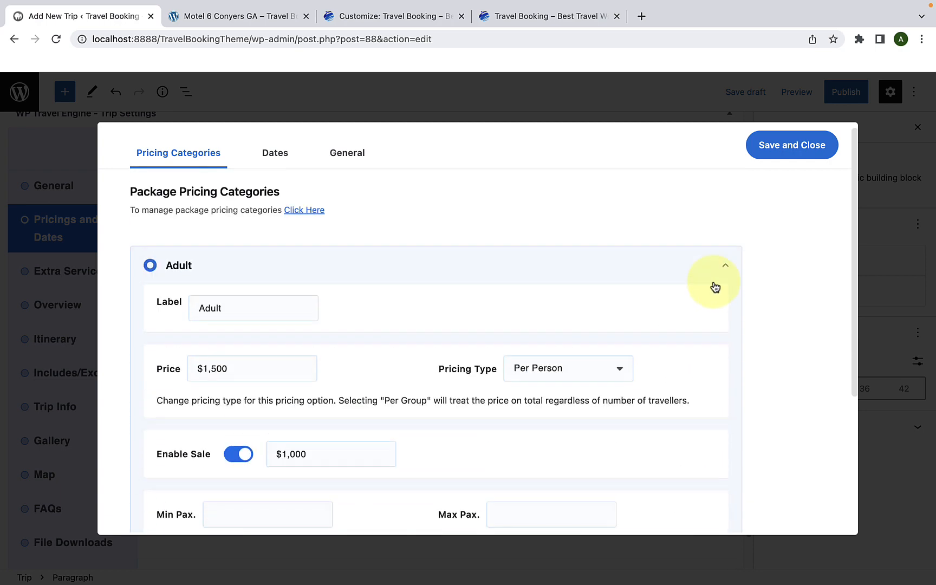
left_click(712, 285)
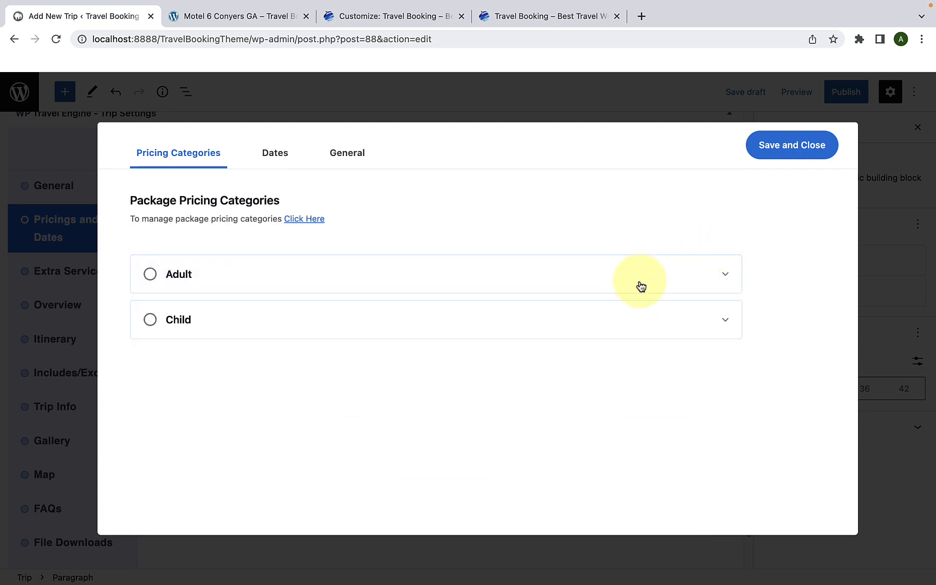
Step: Open the page for managing package pricing categories in a new browser tab
right_click(308, 219)
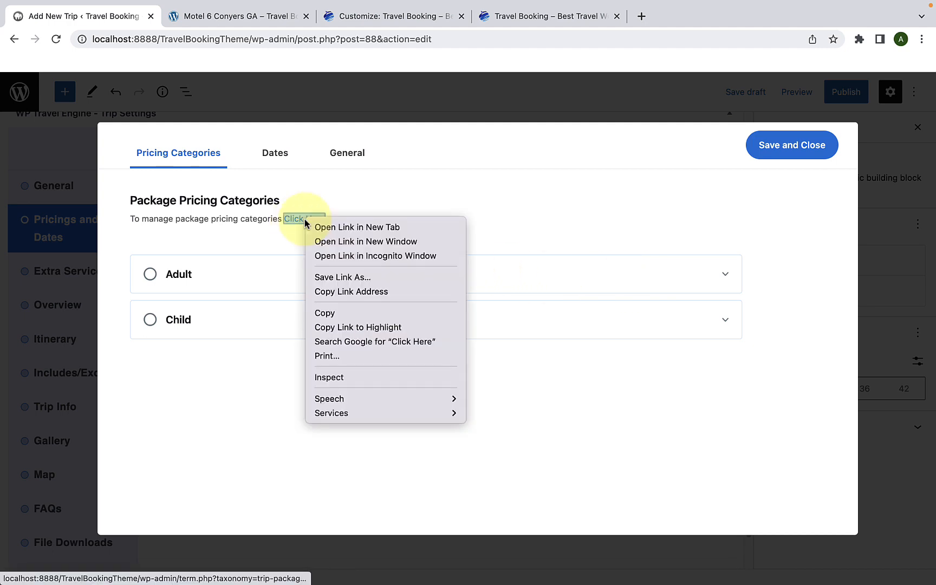
left_click(318, 227)
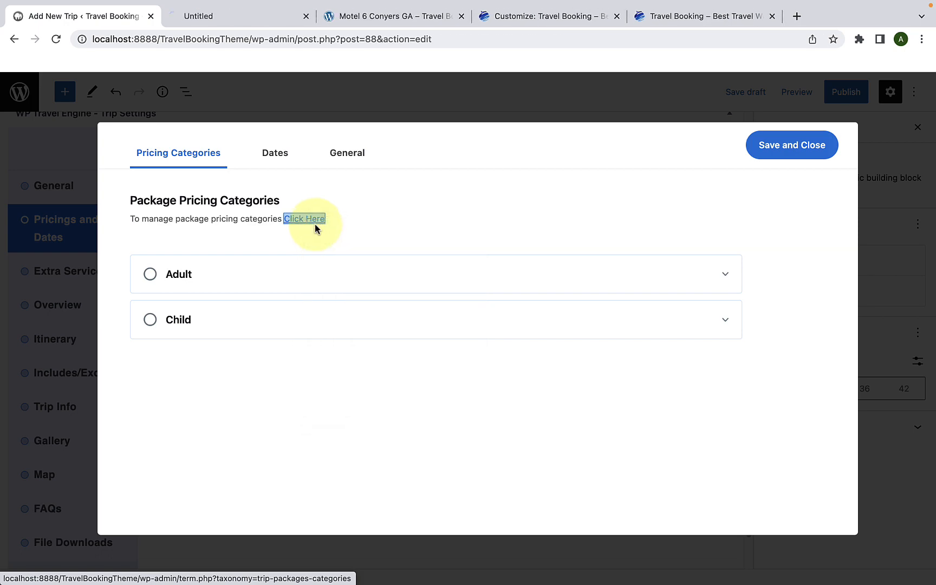
left_click(211, 18)
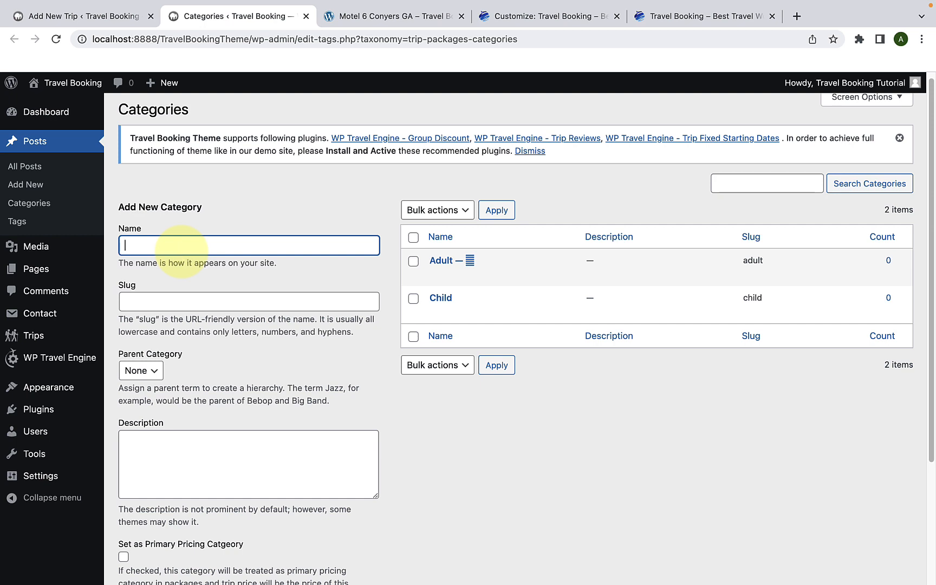
Step: Add a new pricing category named "Teens" with the age group 13-19
scroll(183, 268, "down", 3)
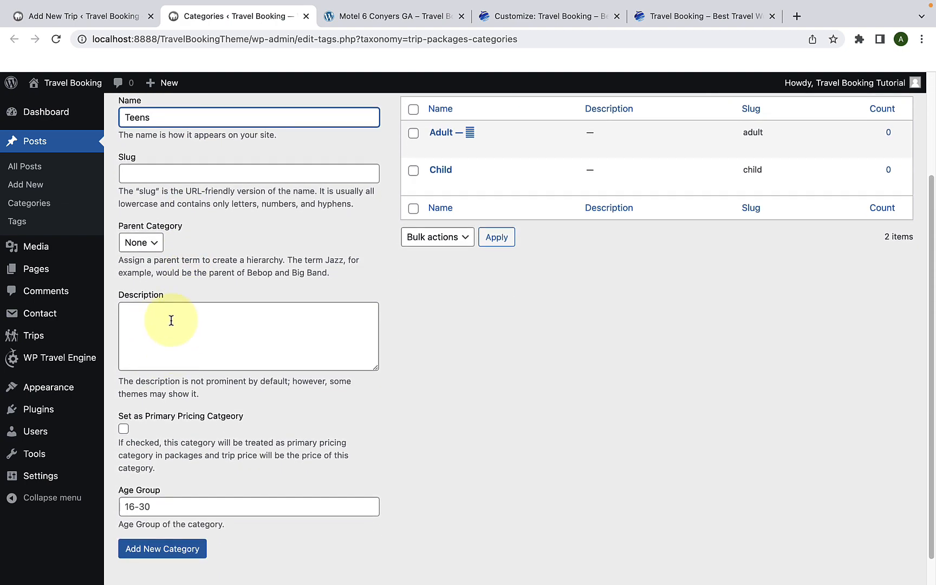
scroll(179, 379, "down", 1)
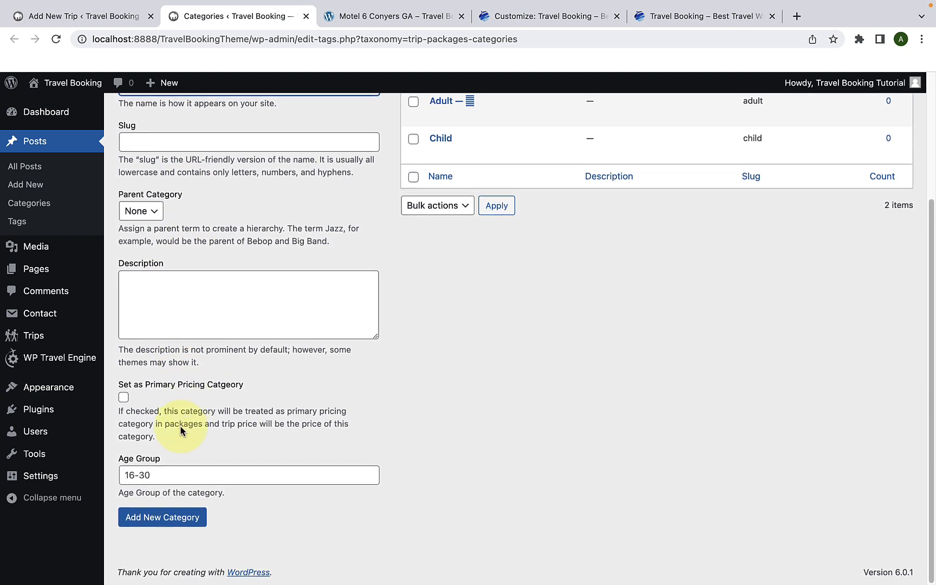
left_click(158, 471)
type("13-")
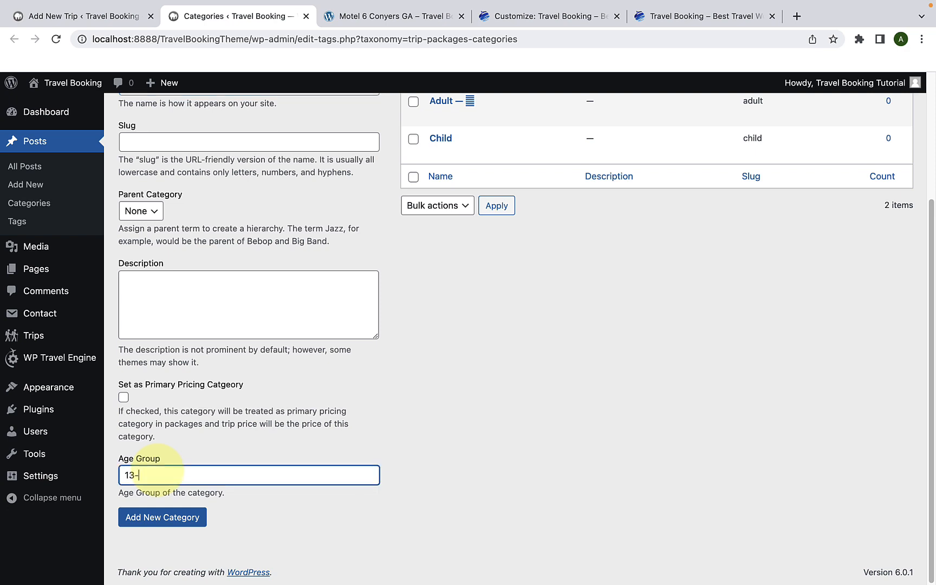
type("19")
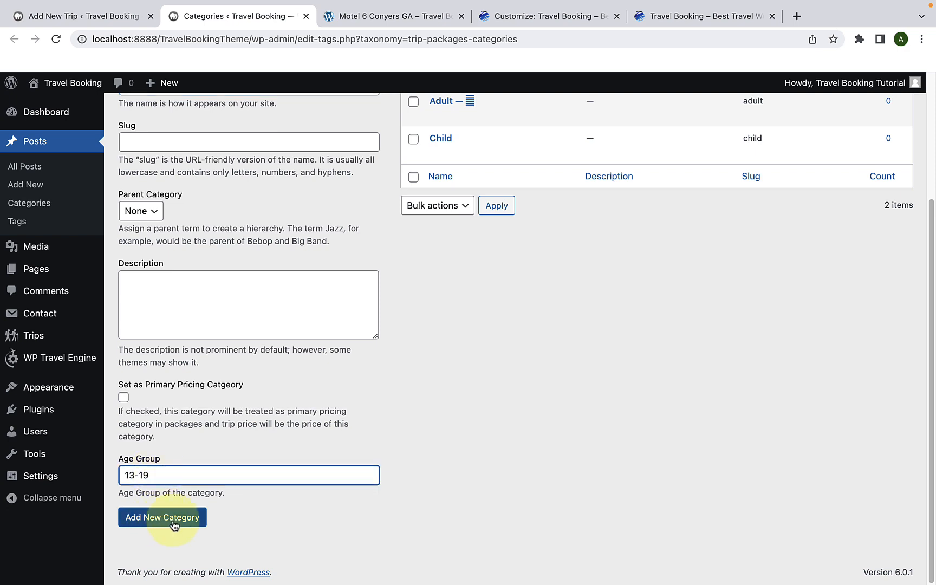
left_click(174, 517)
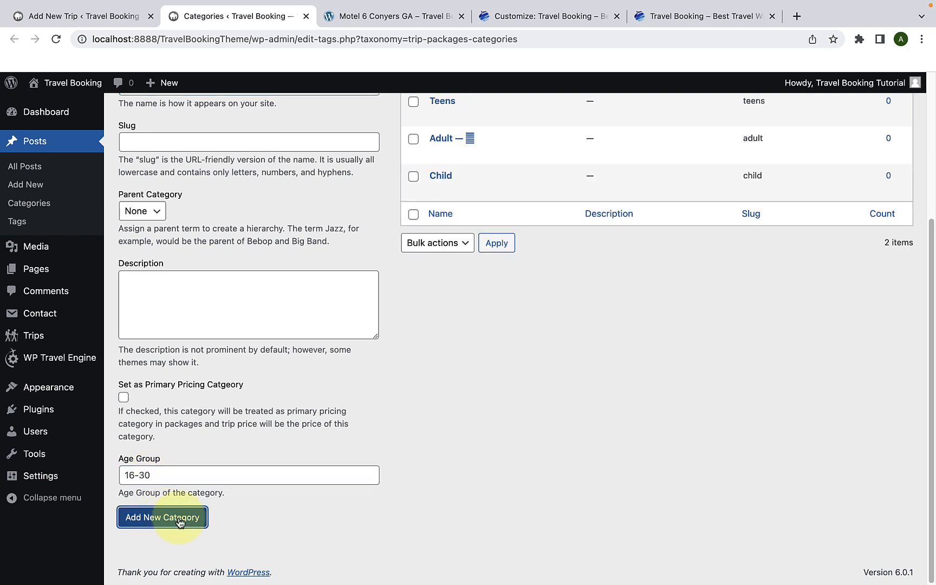
scroll(374, 373, "up", 2)
scroll(373, 374, "up", 1)
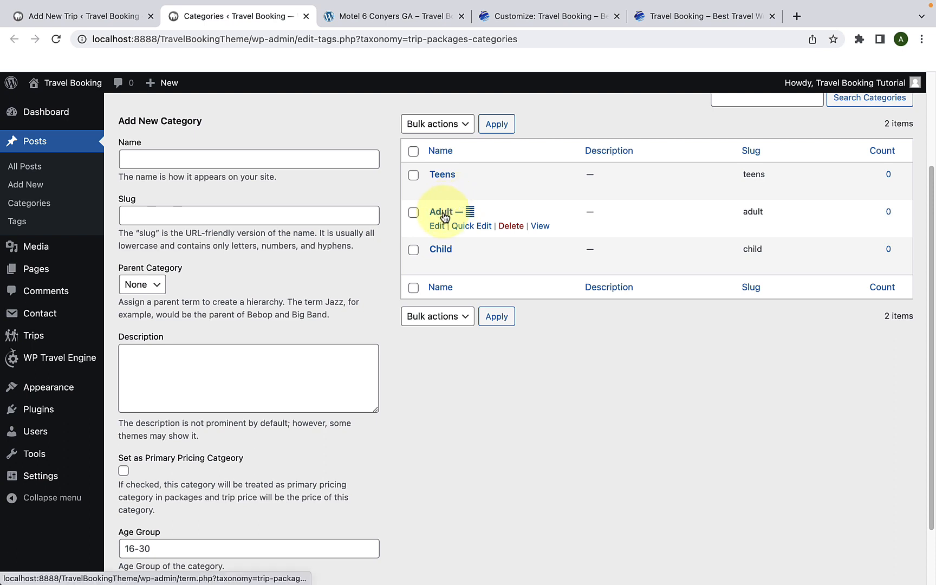
Step: Open the Adult pricing category for editing and change its name to "Seniors"
left_click(115, 21)
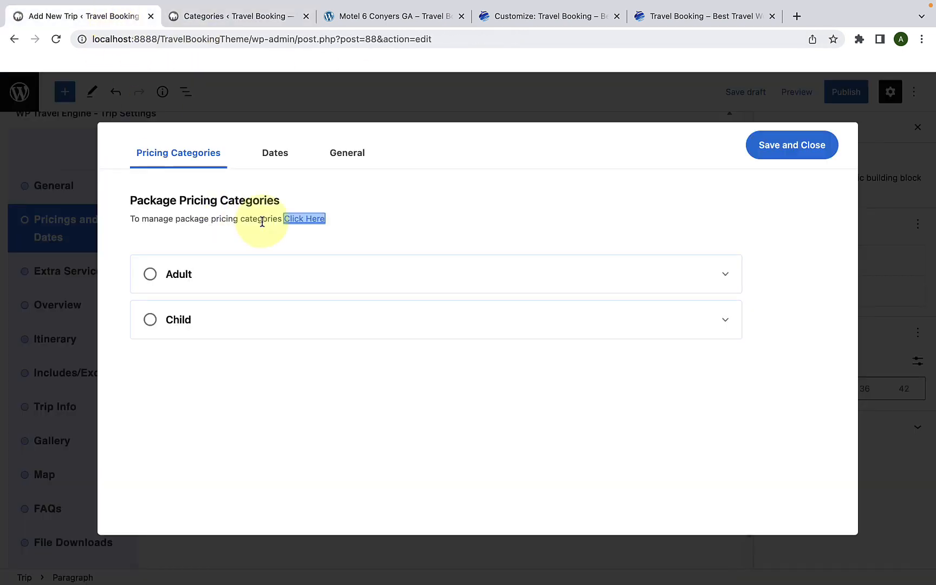
left_click(265, 17)
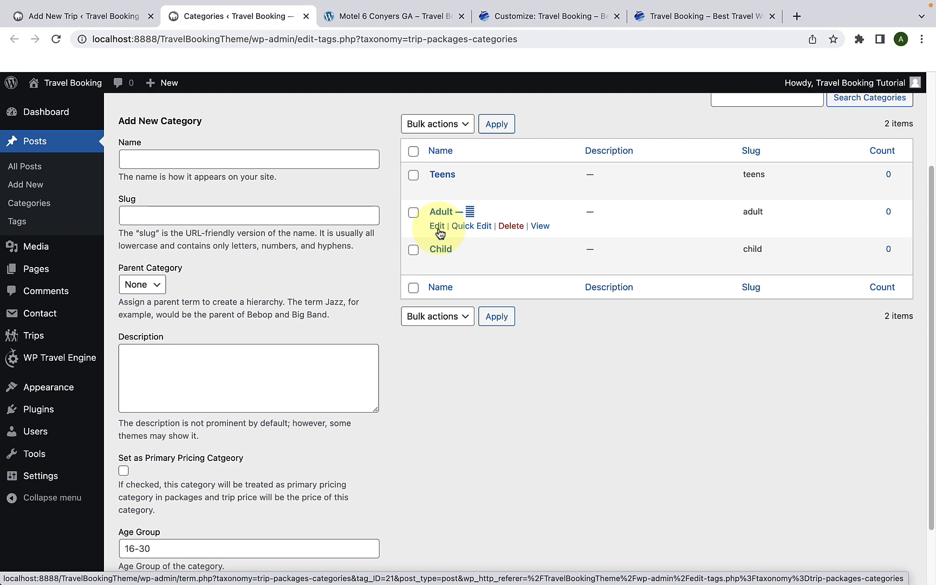
left_click(437, 226)
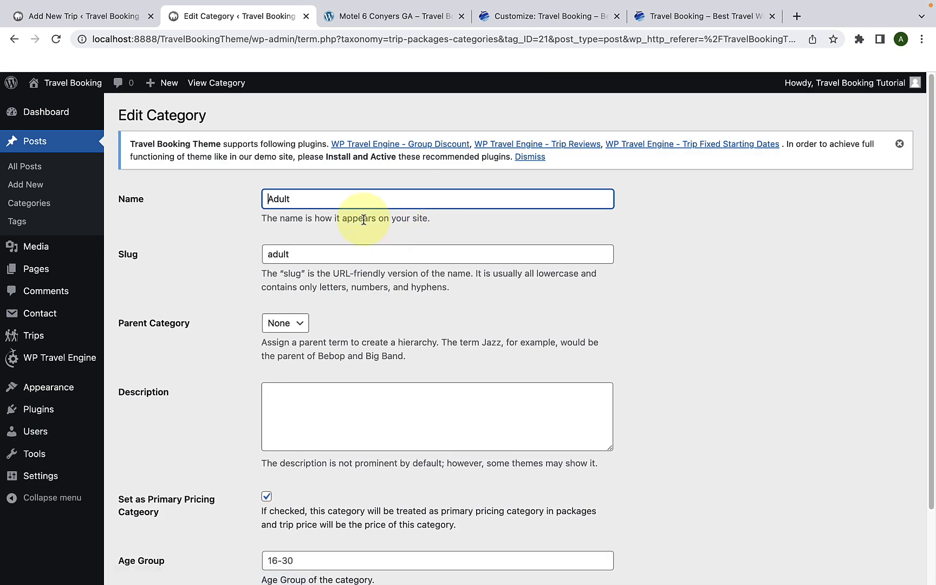
left_click_drag(324, 195, 266, 204)
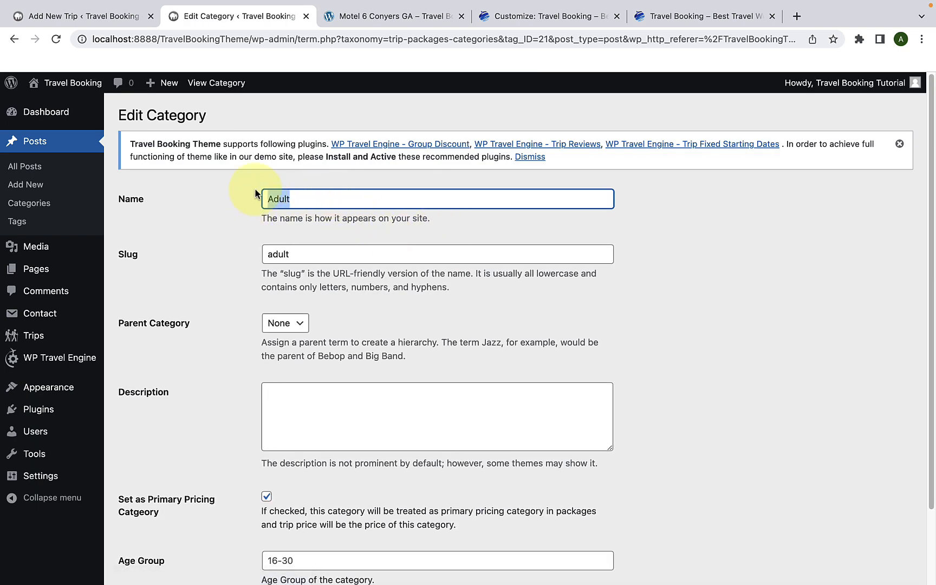
key("BackSpace")
type("S")
left_click(349, 228)
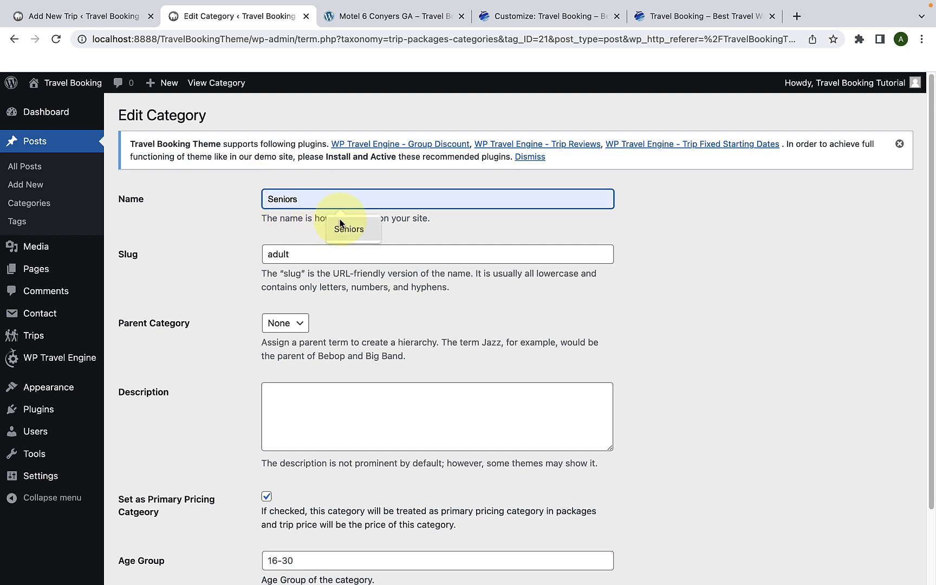
Step: Change the category's slug to "seniors" and update the category
left_click_drag(303, 254, 248, 264)
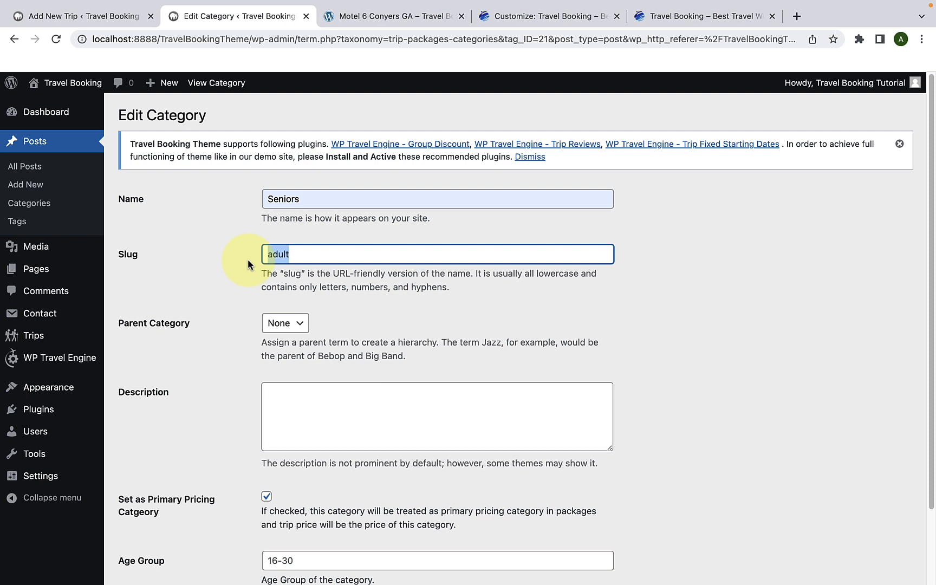
key("BackSpace")
type("s")
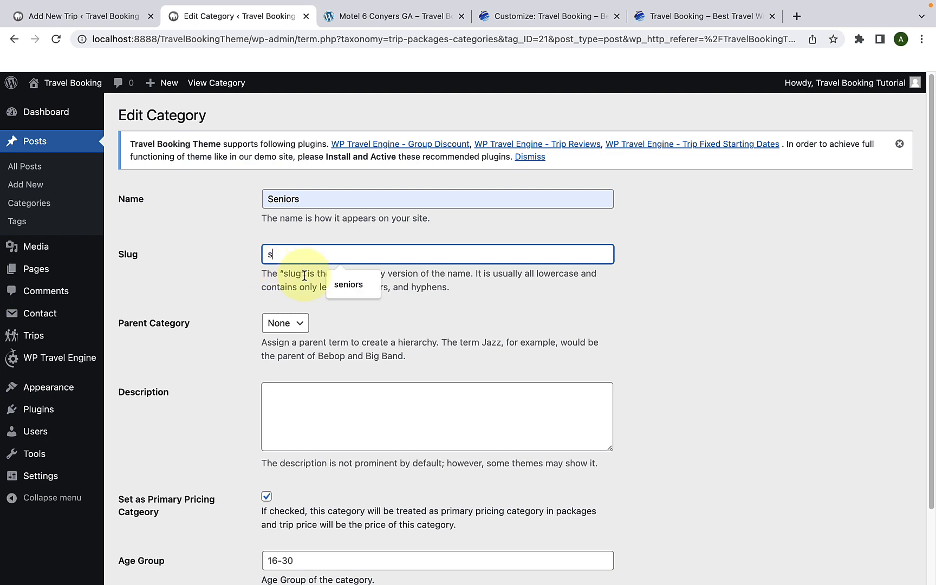
left_click(328, 278)
scroll(328, 303, "down", 3)
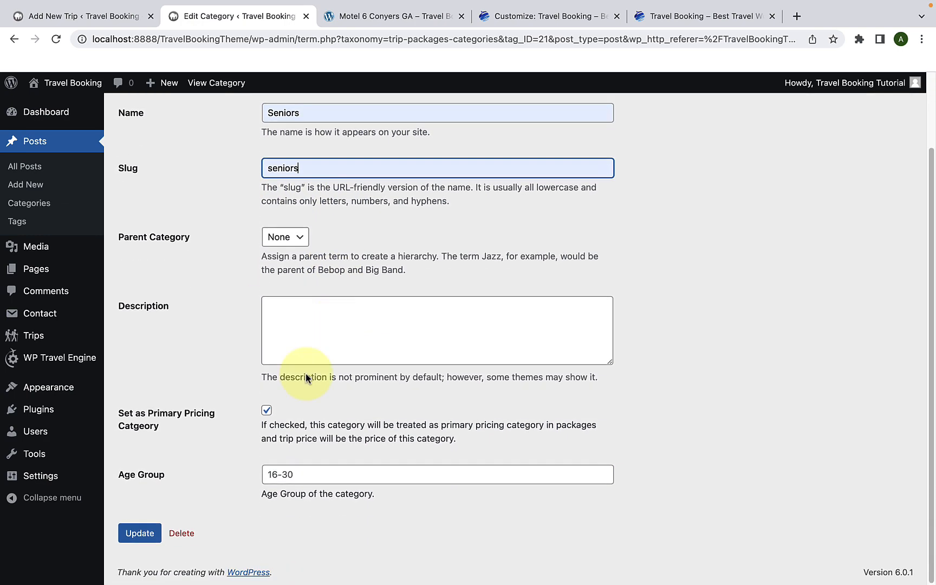
left_click(142, 534)
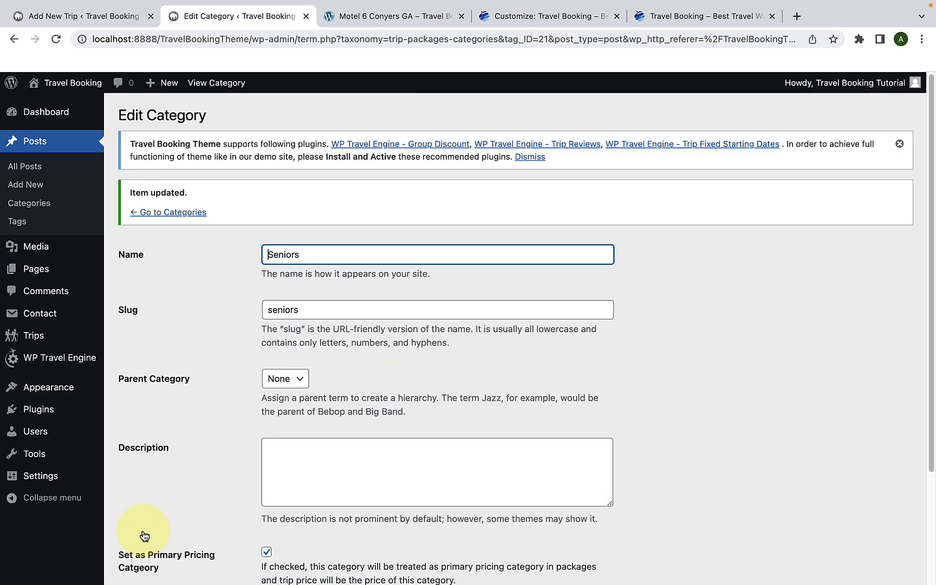
Step: Go back to the categories list to check the entries, and return to the trip's package pricing settings
left_click(172, 212)
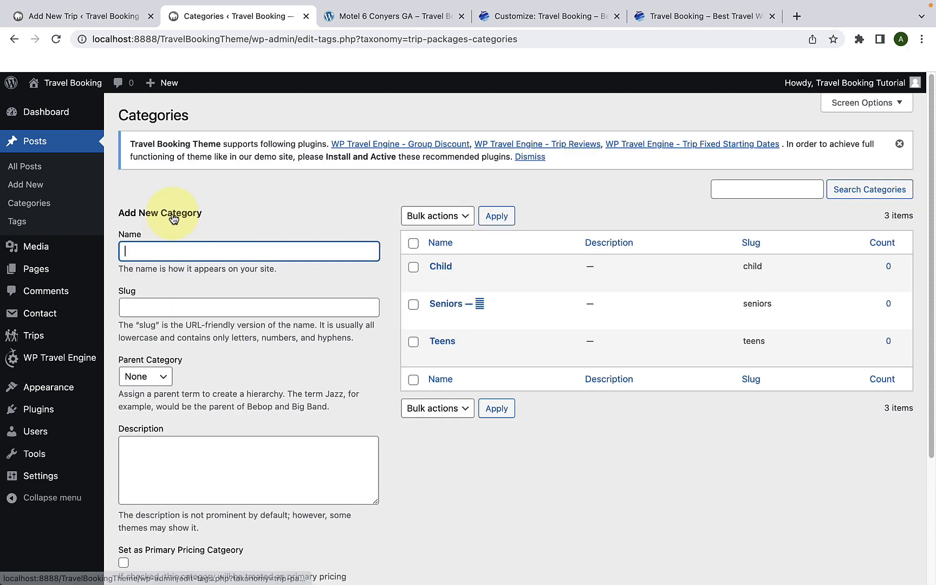
mouse_move(428, 313)
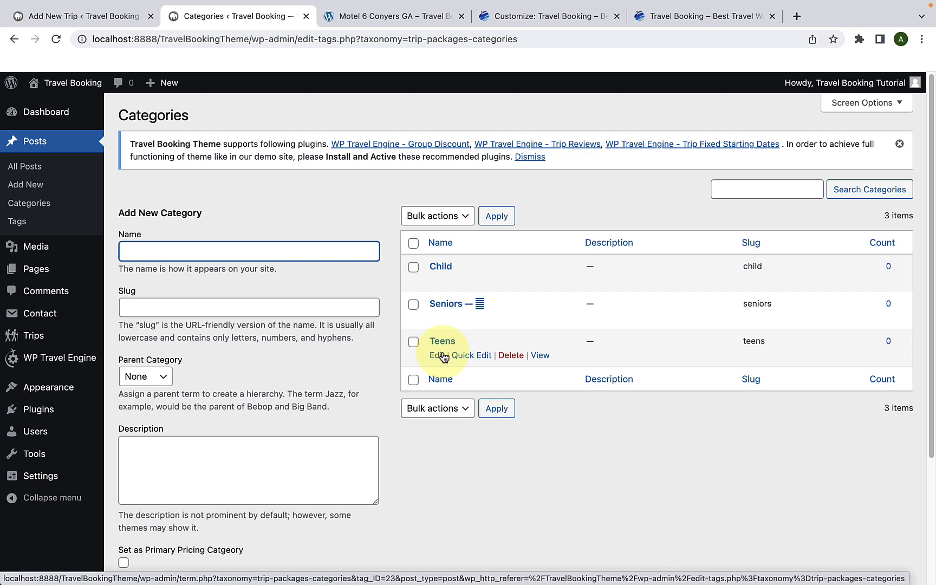
left_click(115, 18)
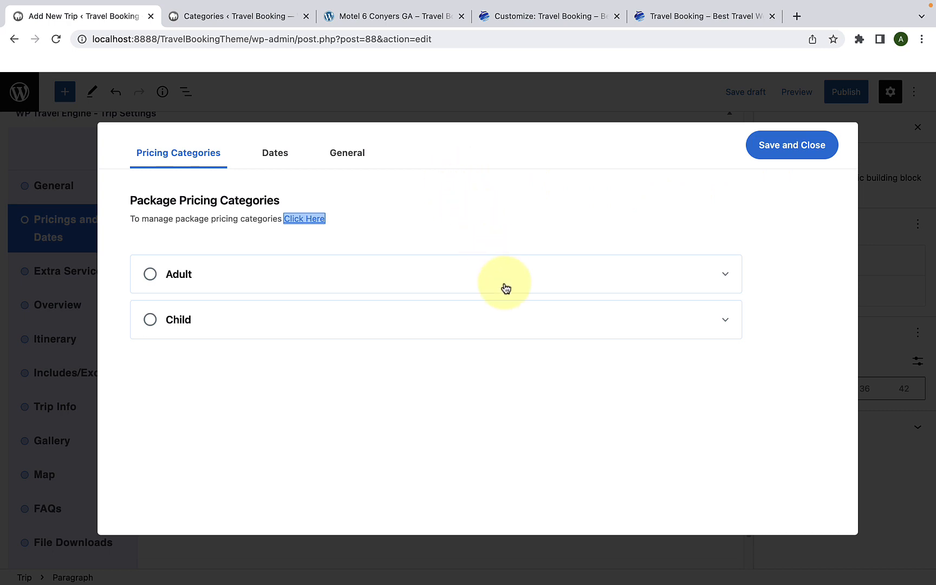
Step: Save and close the package pricing settings, and check the Extra Services section before returning to Pricings and Dates
left_click(777, 153)
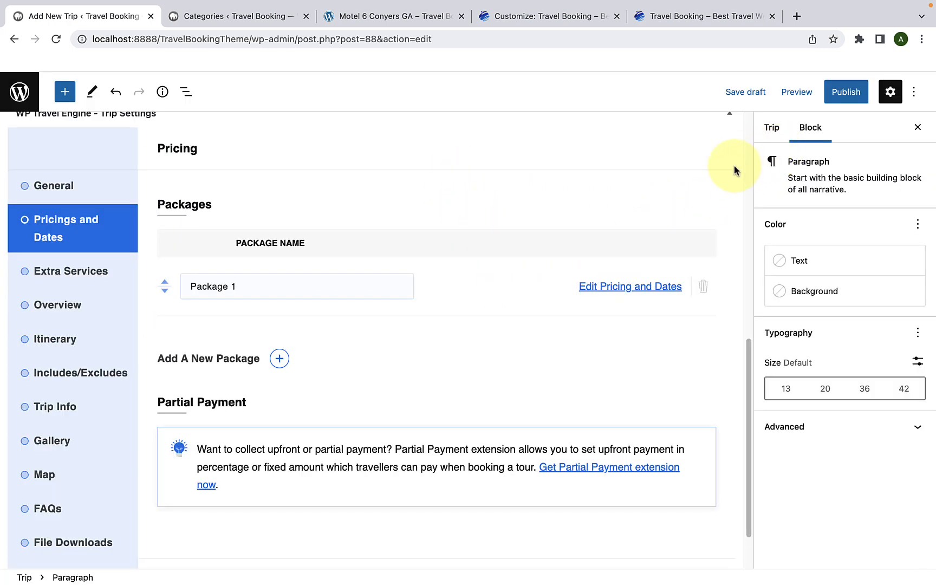
scroll(699, 187, "down", 2)
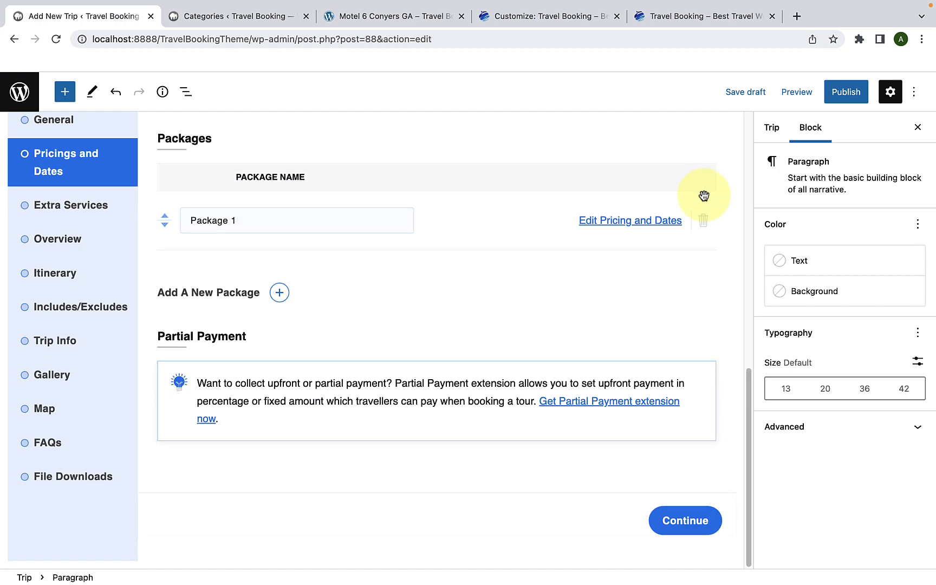
left_click(681, 519)
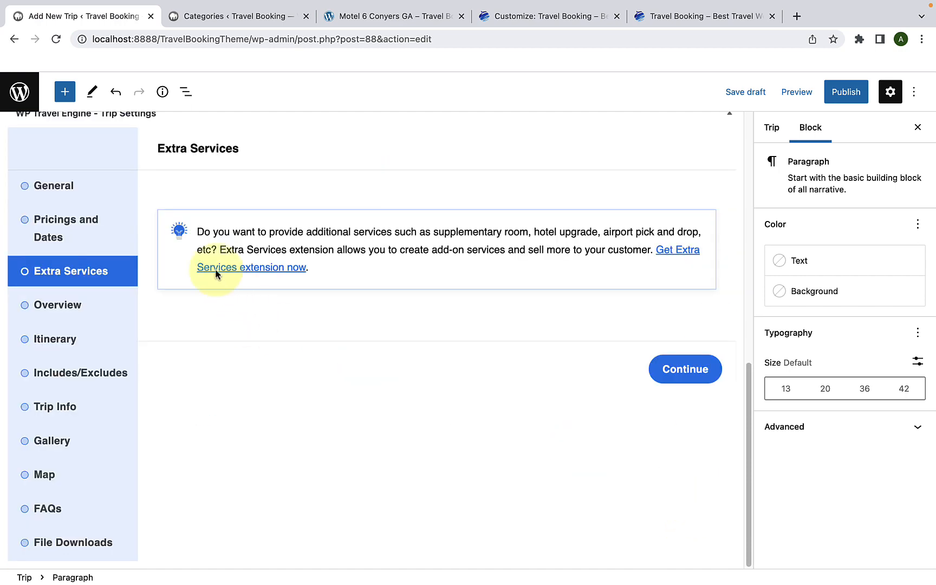
left_click(115, 237)
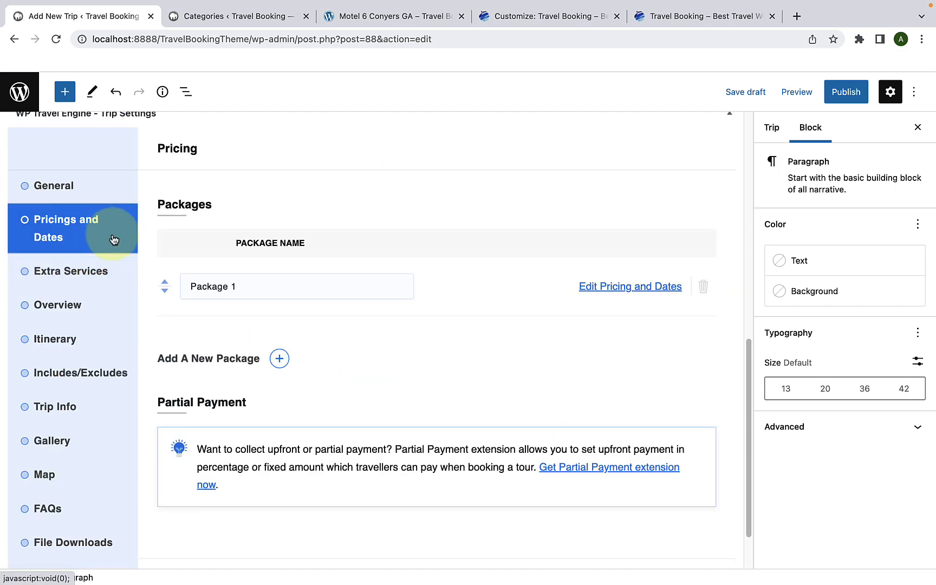
Step: Reload the trip editor page and open the pricing and dates of Package 1
left_click(57, 39)
left_click(499, 230)
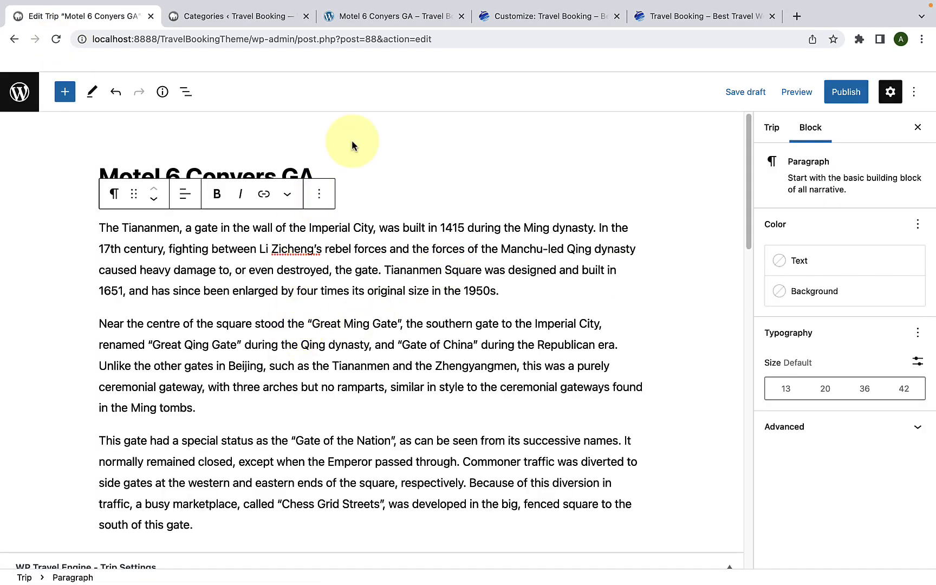
scroll(477, 270, "down", 8)
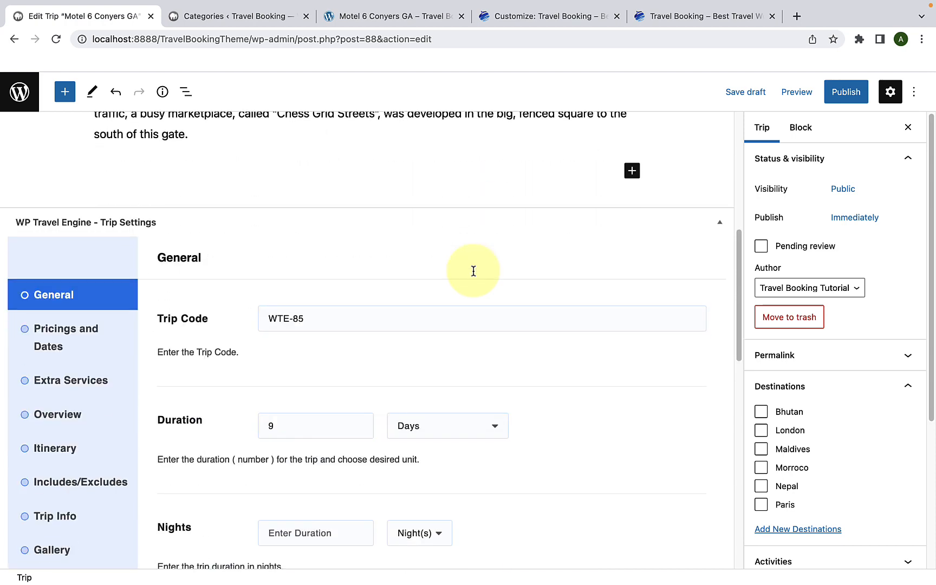
left_click(82, 316)
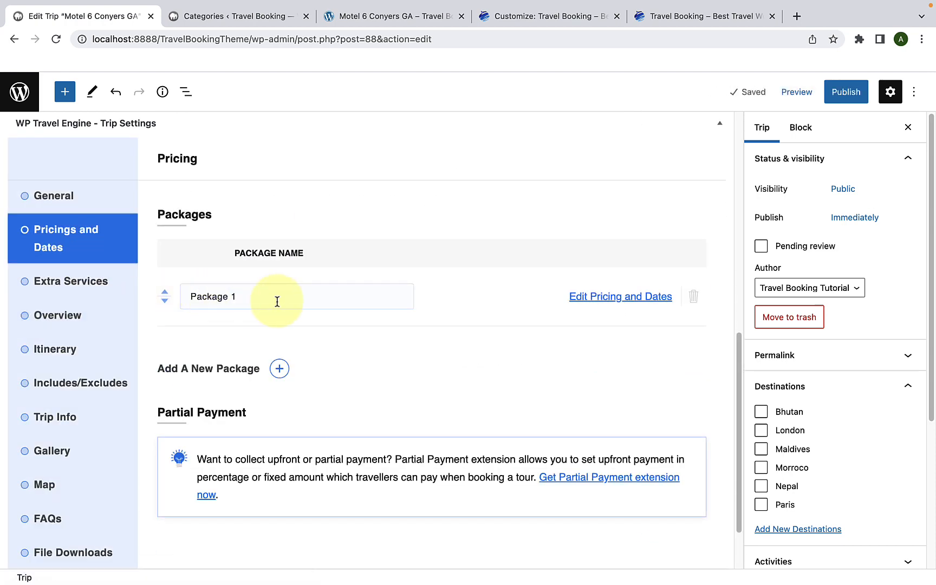
left_click(612, 301)
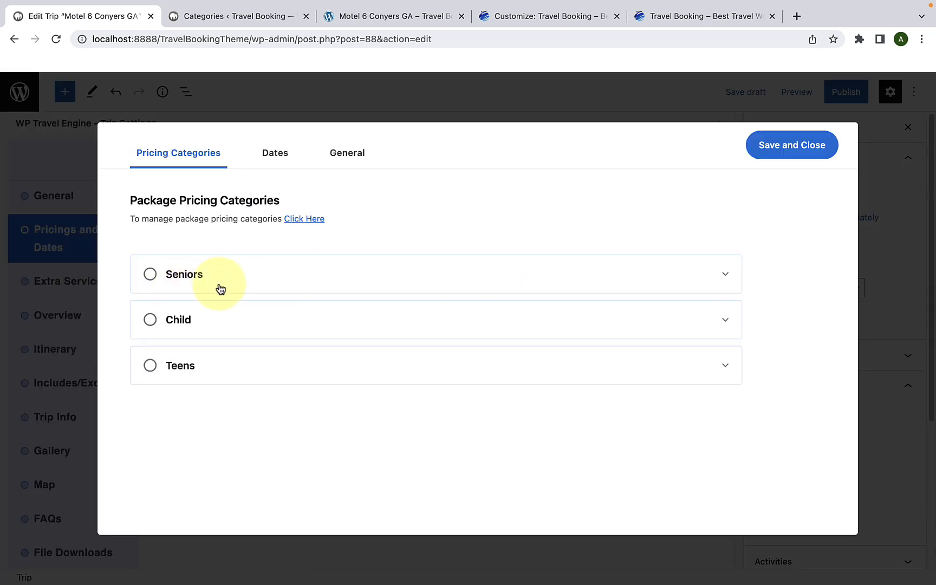
Step: Select the Teens pricing category and set its price to $1,000
left_click(192, 369)
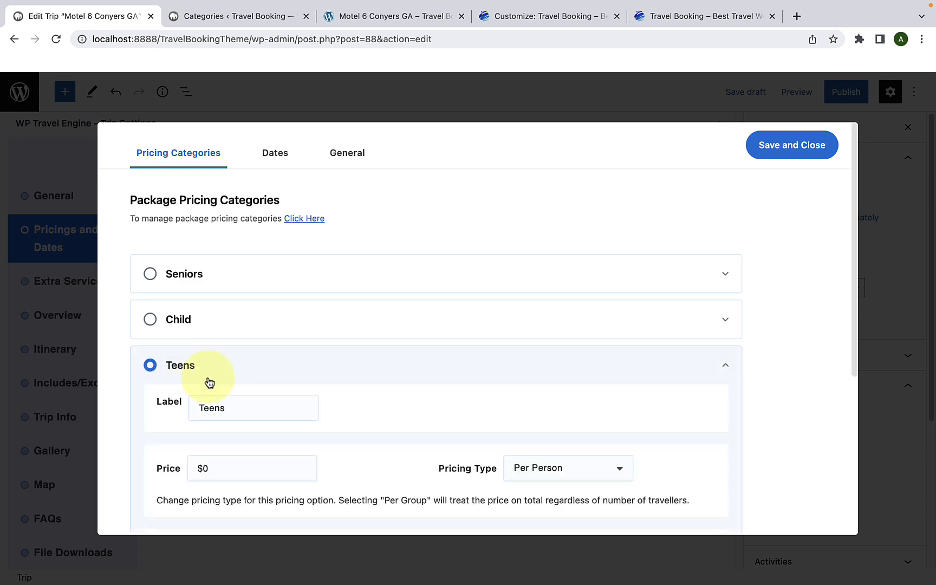
scroll(211, 379, "down", 4)
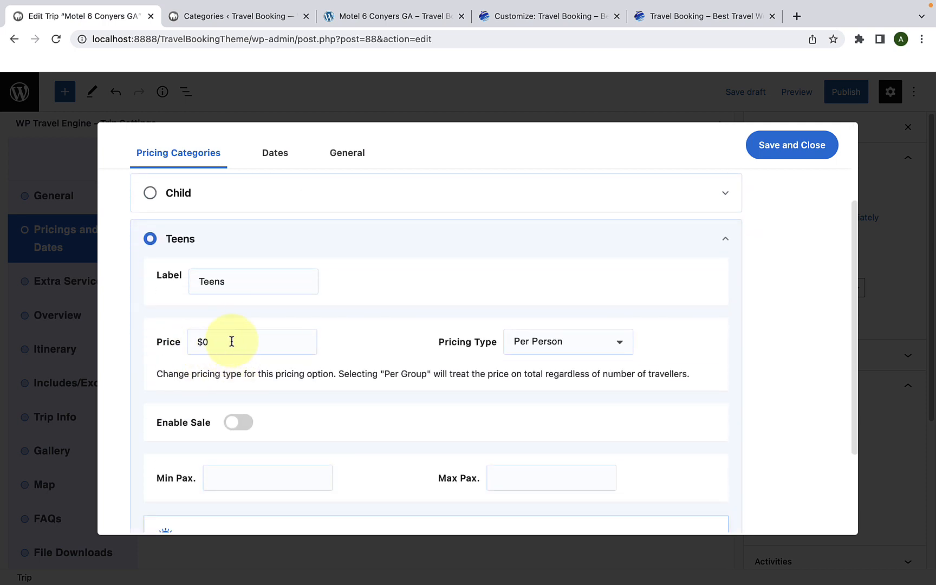
left_click(231, 341)
type("1000")
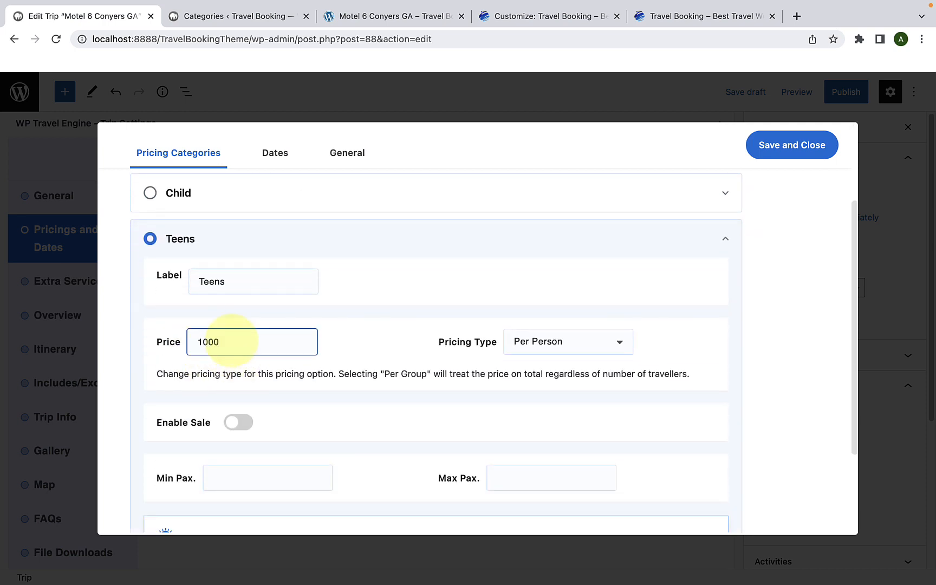
Step: Enable the sale for the Teens category with a sale price of $500
scroll(372, 340, "down", 4)
left_click(244, 301)
scroll(298, 305, "down", 1)
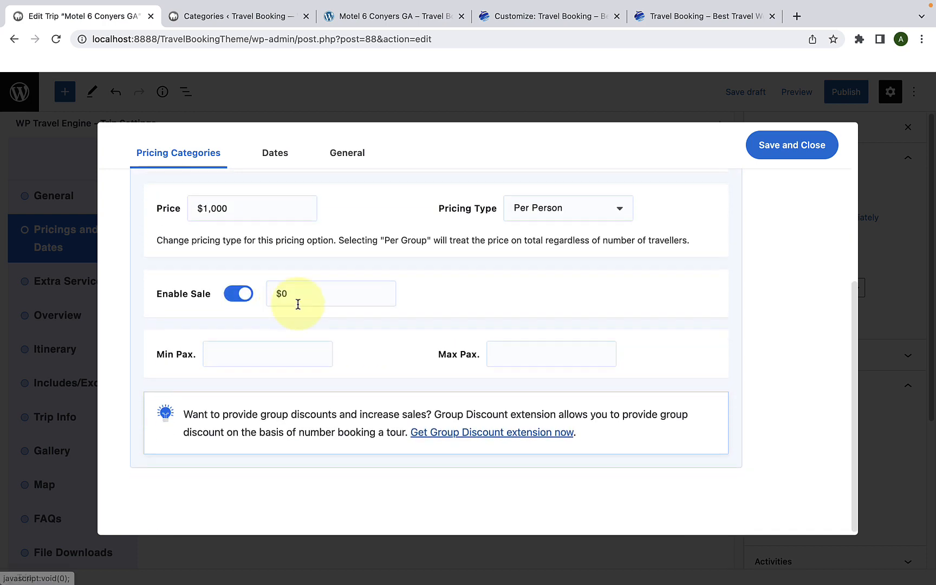
left_click(300, 292)
type("5")
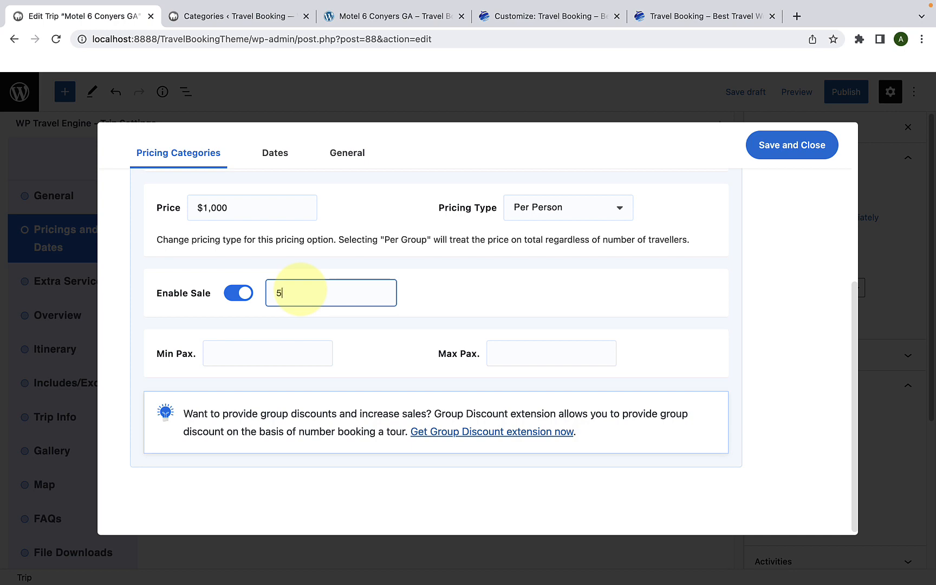
type("00")
Step: Select the Seniors pricing category to review its prices, and save and close the package pricing
scroll(301, 294, "up", 5)
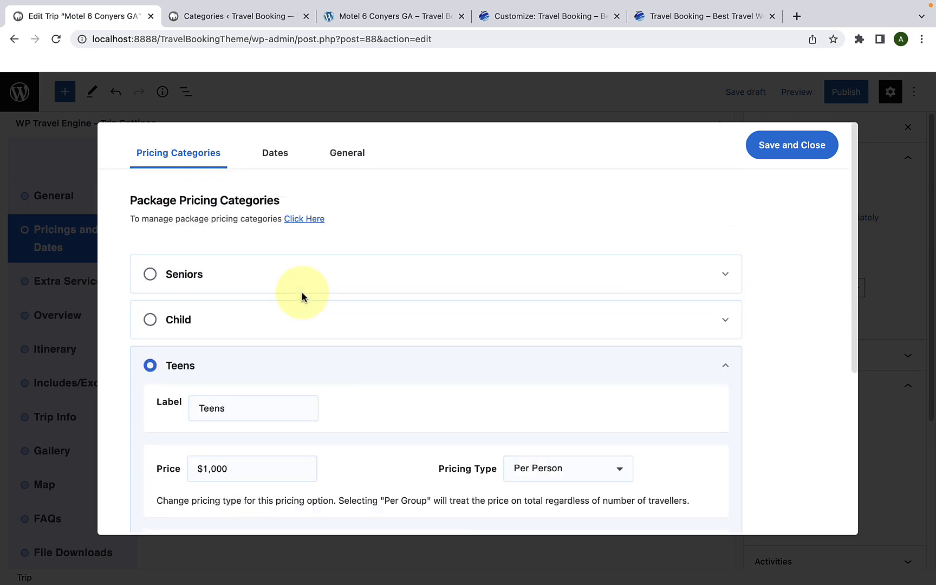
left_click(236, 291)
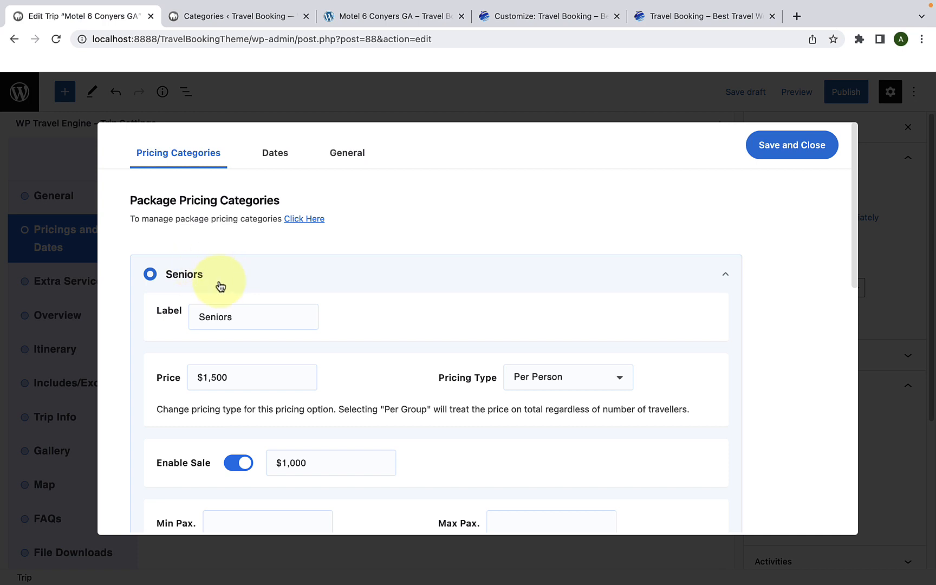
left_click(754, 145)
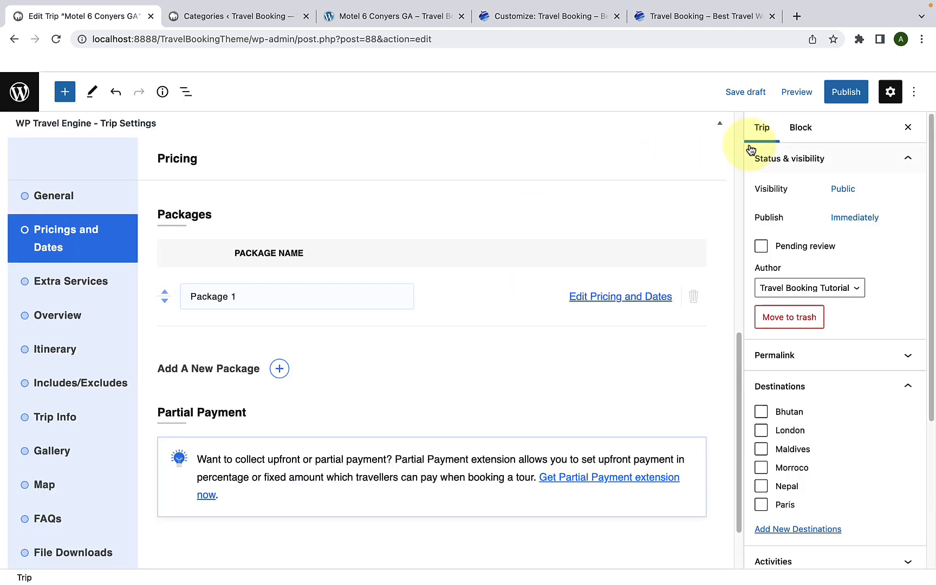
Step: Open the Seniors category from the pricing categories list and change its name to "Adult"
left_click(270, 22)
scroll(415, 229, "down", 1)
scroll(416, 229, "down", 1)
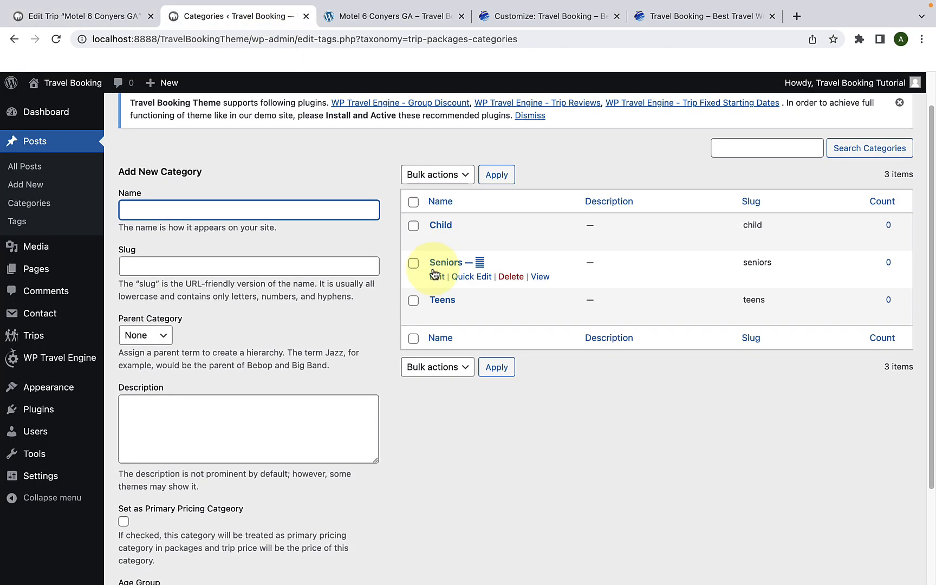
left_click(439, 264)
double_click(285, 199)
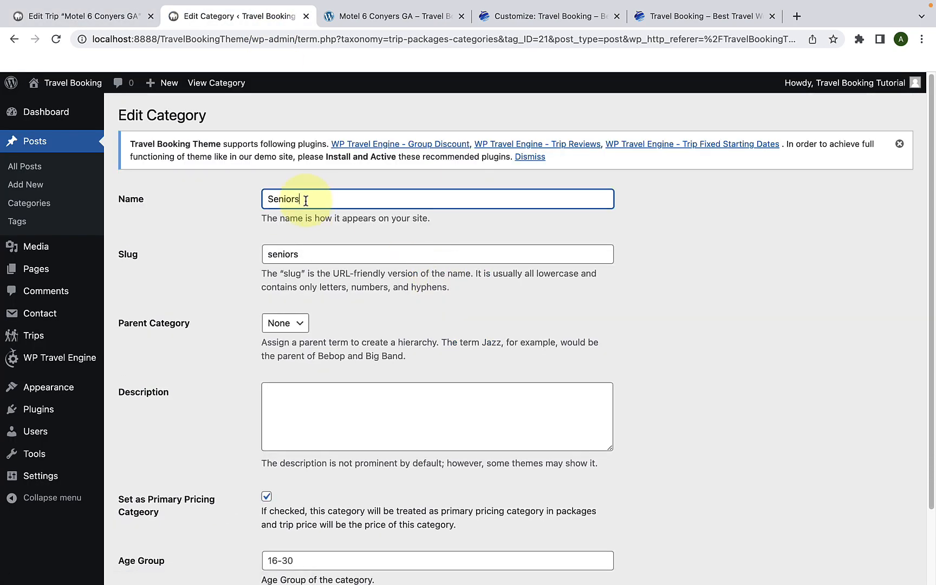
key("BackSpace")
type("Adult")
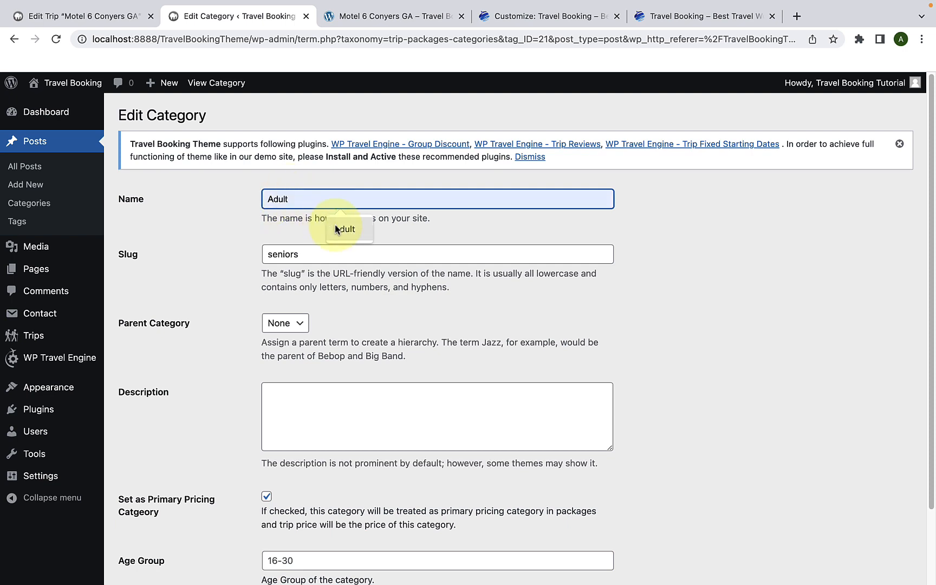
left_click(335, 224)
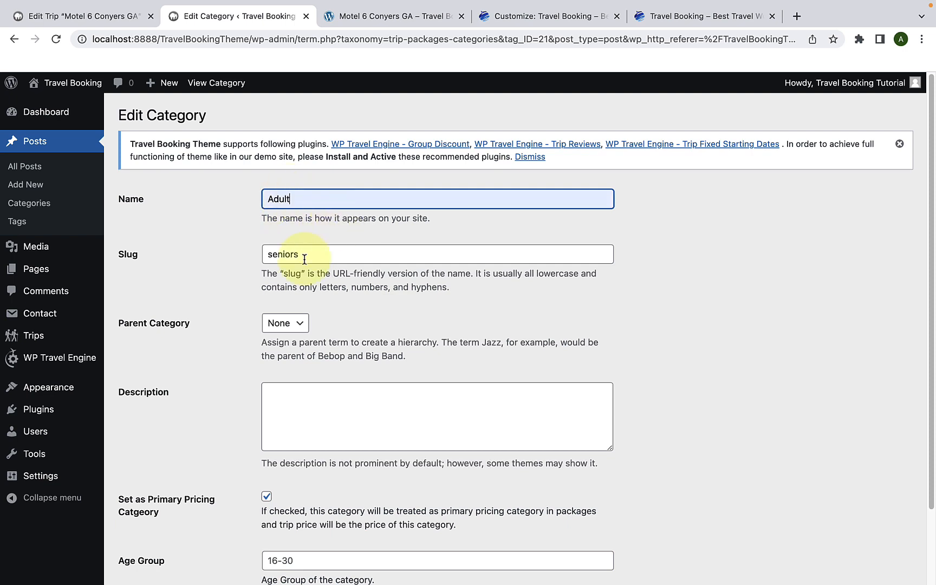
Step: Change the category's slug to "adult" and update the category
left_click_drag(303, 257, 230, 260)
key("BackSpace")
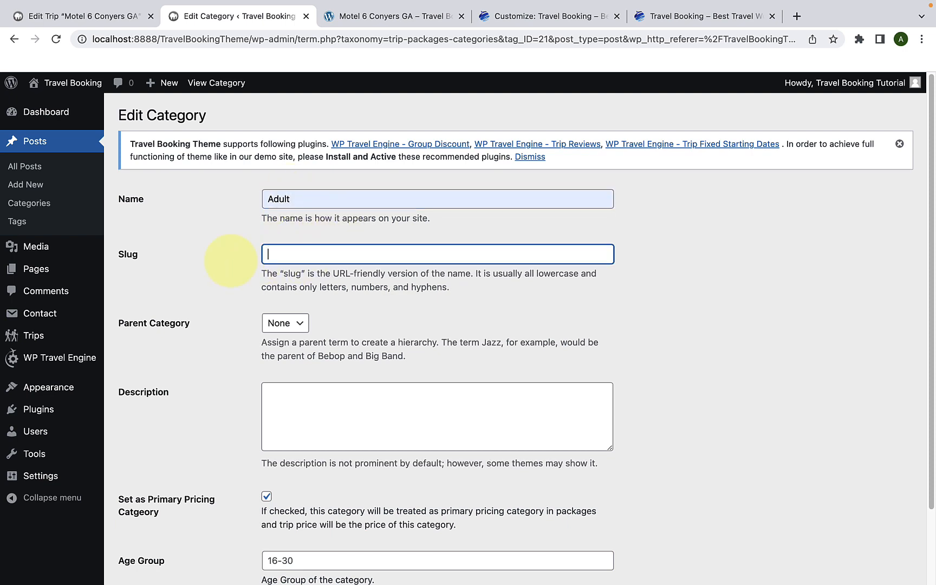
type("adult")
scroll(323, 349, "down", 3)
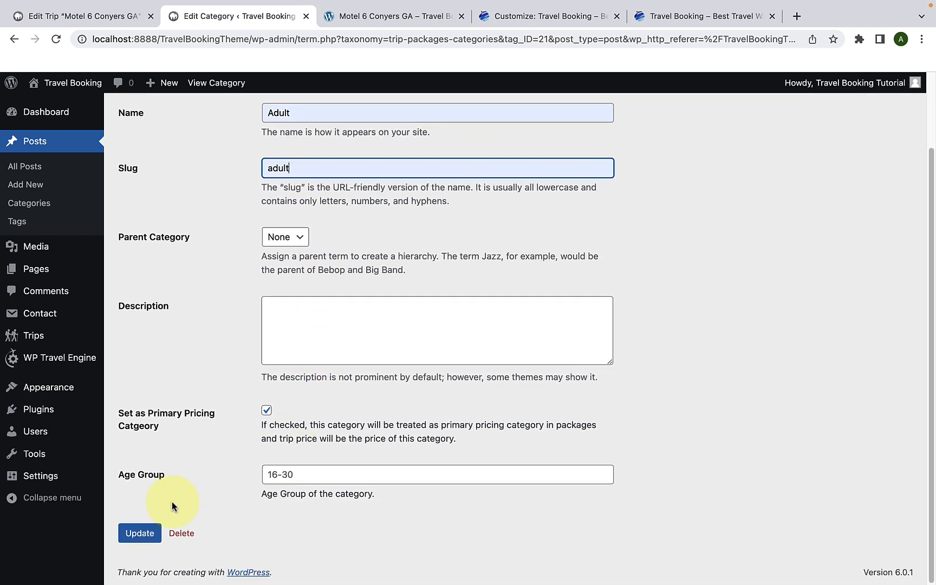
left_click(145, 533)
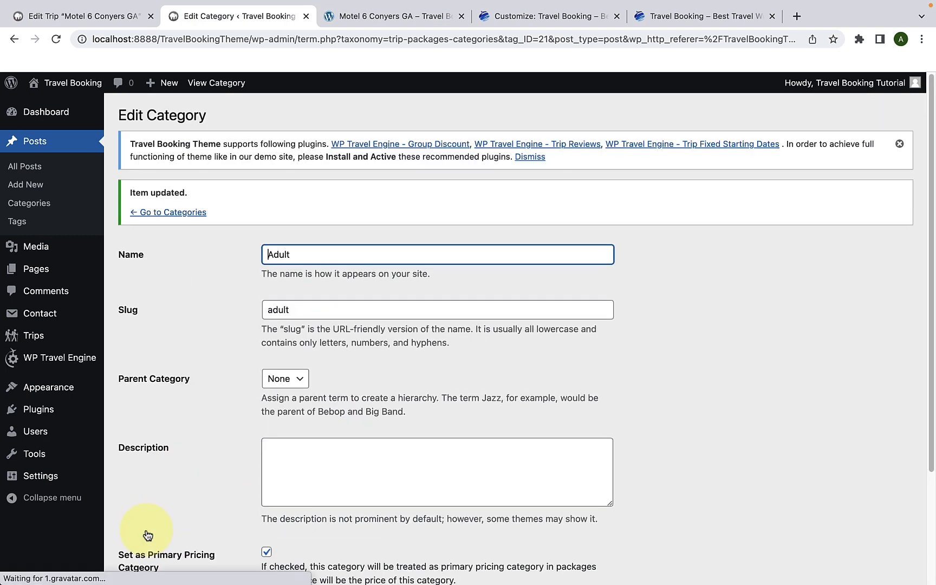
Step: Review the Adult category's primary pricing setting and age group, and return to the categories list
scroll(209, 476, "down", 3)
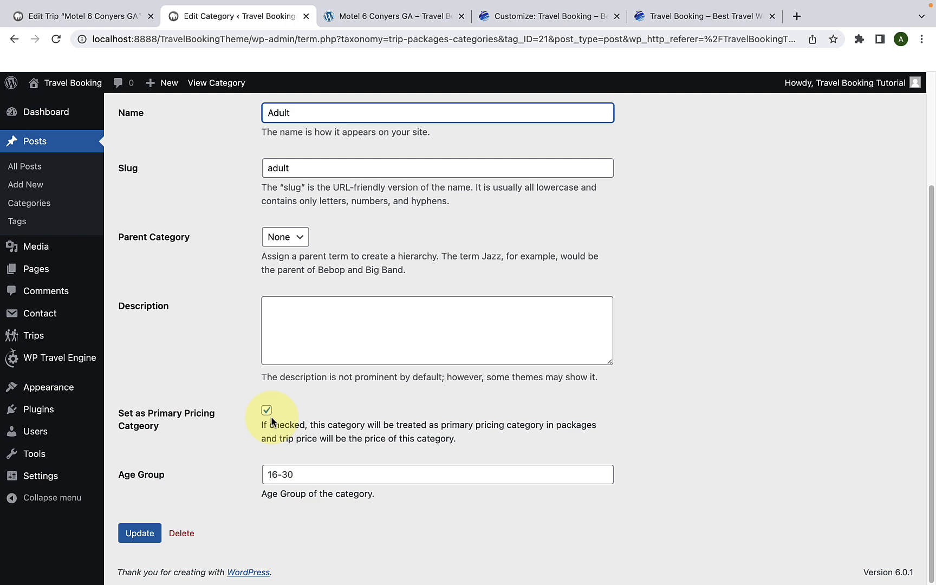
key("Return")
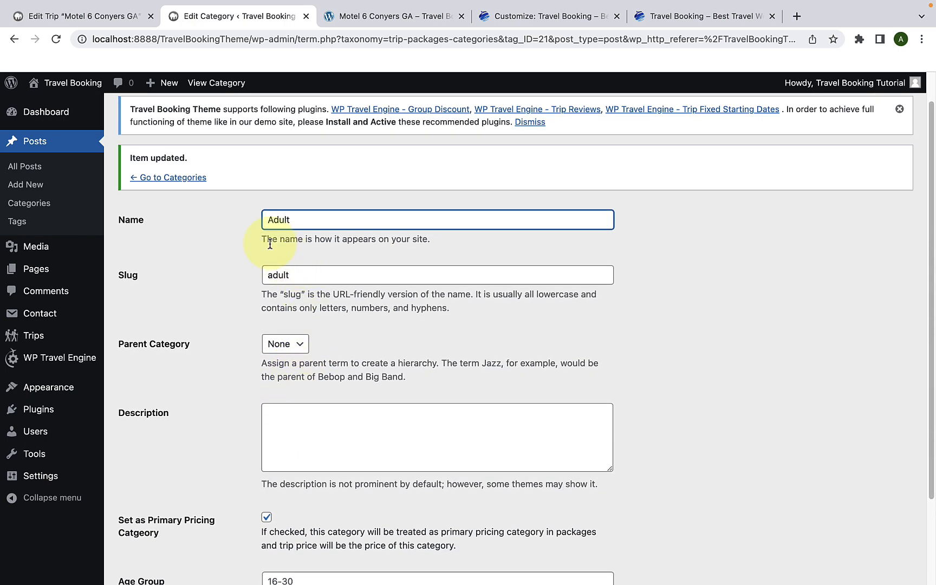
scroll(320, 385, "down", 4)
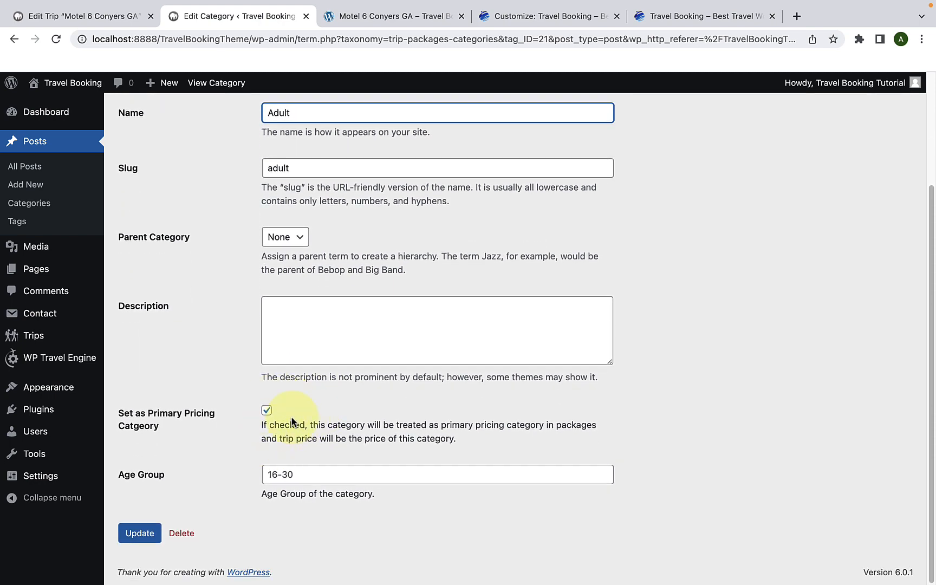
scroll(293, 417, "up", 5)
left_click(187, 205)
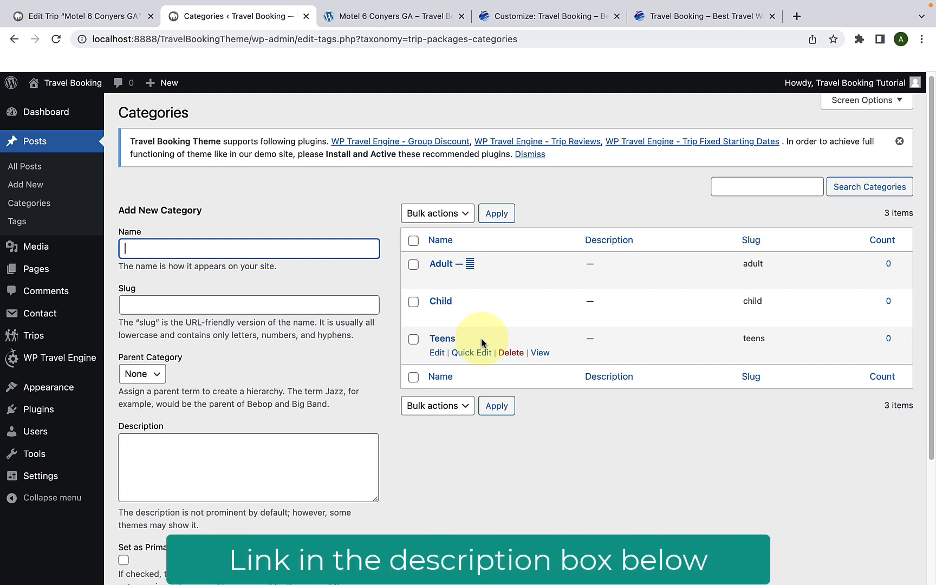
Step: Return to the Motel 6 Conyers GA trip editor and check Extra Services before going back to Pricings and Dates
left_click(107, 15)
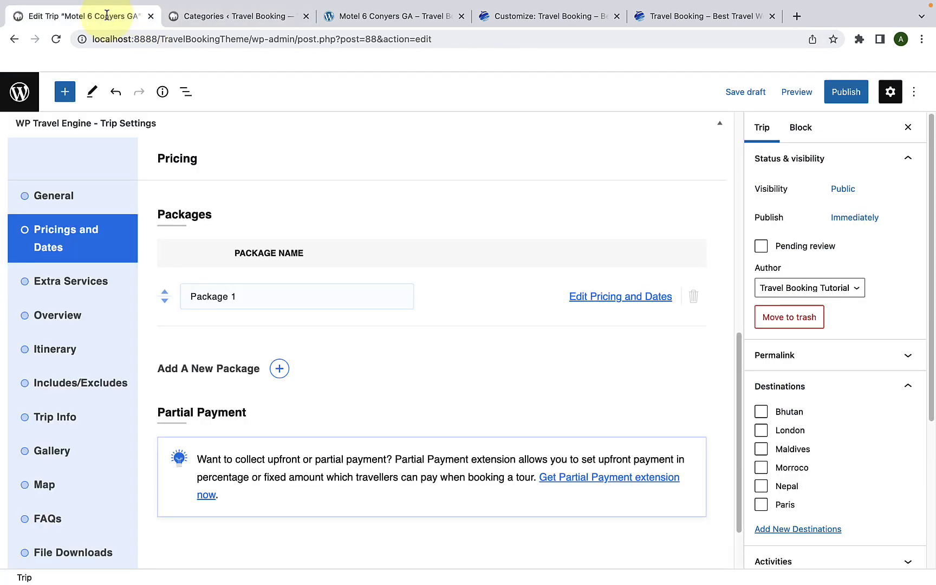
scroll(429, 302, "down", 3)
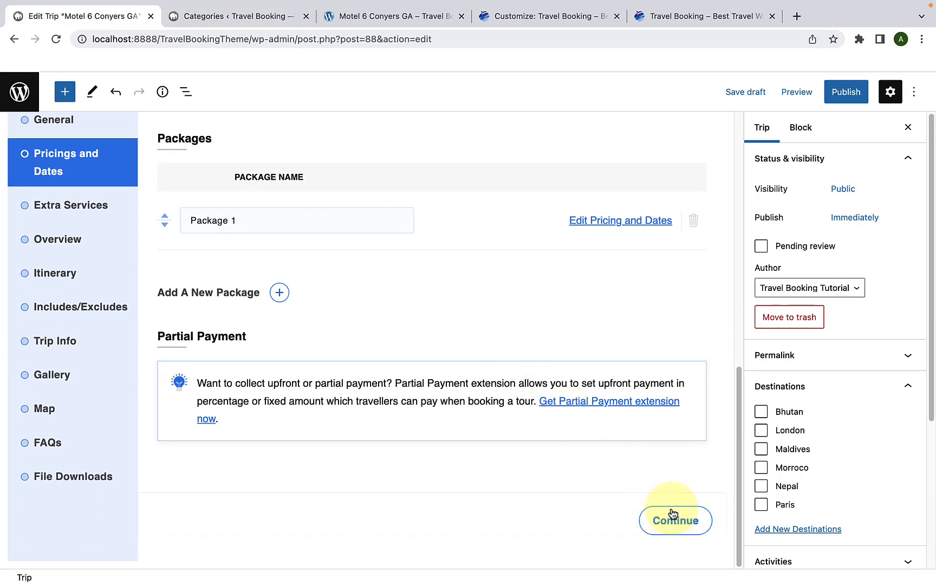
left_click(672, 514)
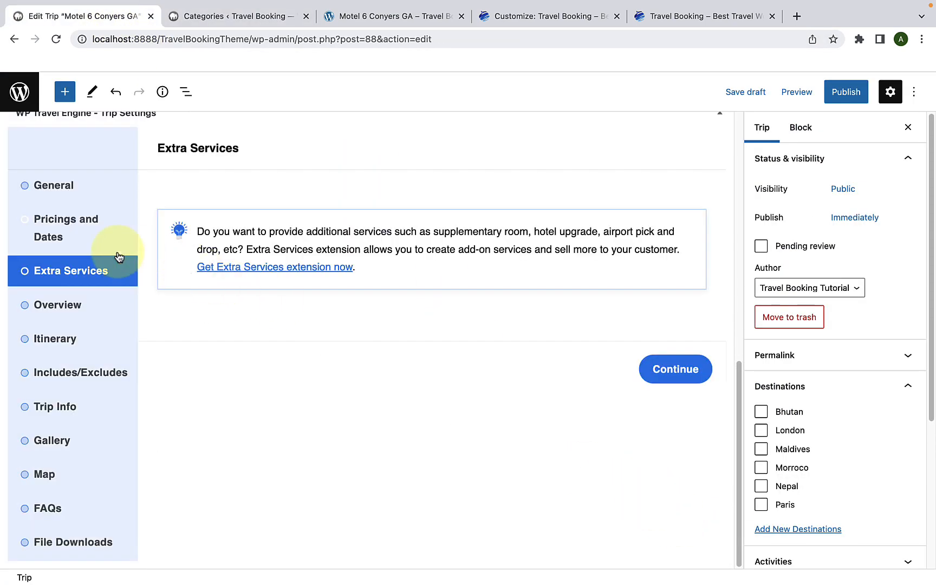
left_click(114, 238)
Step: Reload the trip editor page and bring up the trip's package list in Pricings and Dates again
left_click(56, 42)
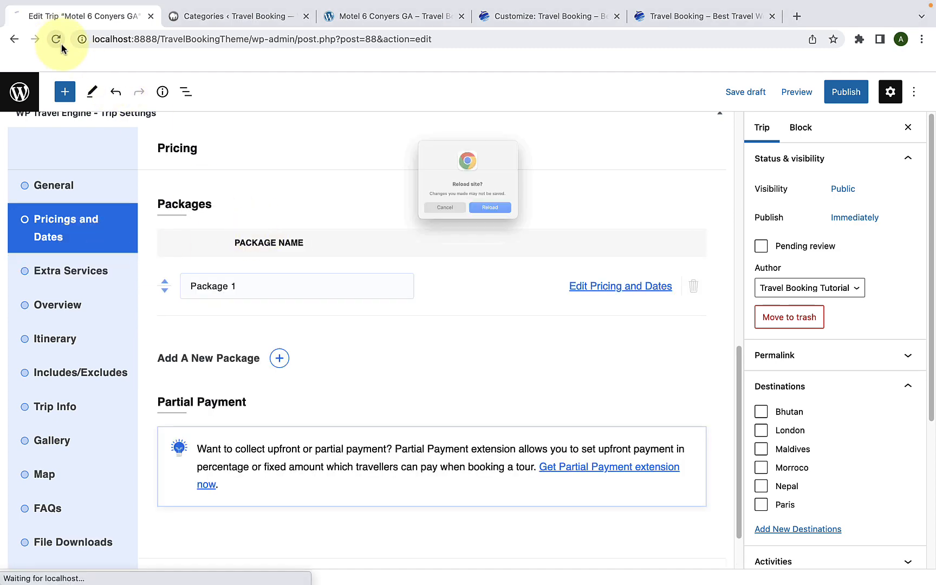
left_click(493, 224)
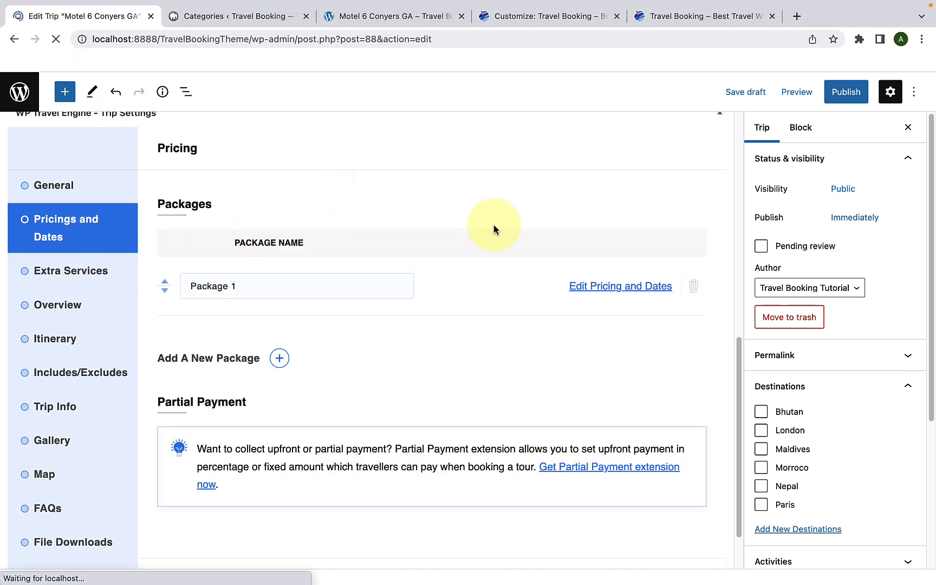
scroll(460, 279, "down", 5)
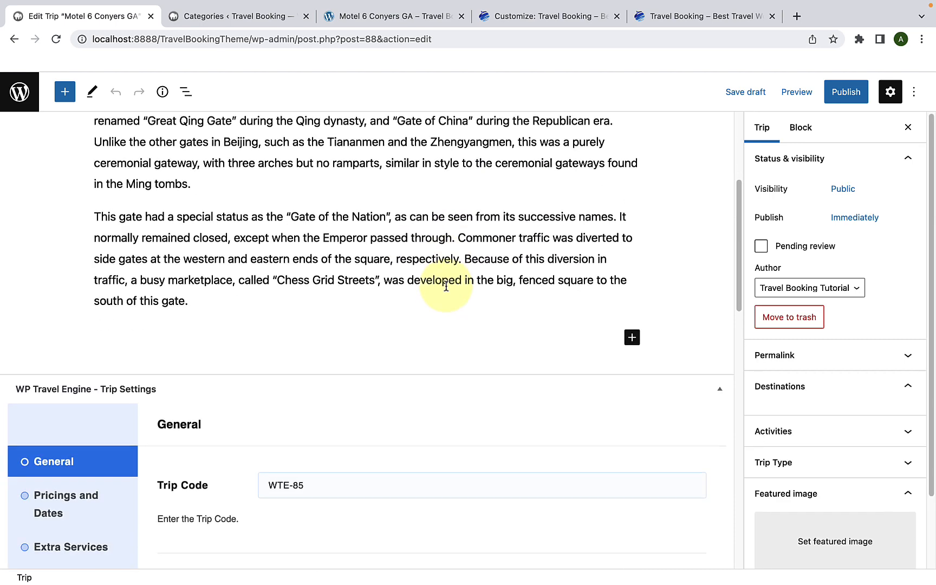
scroll(446, 286, "down", 5)
left_click(104, 285)
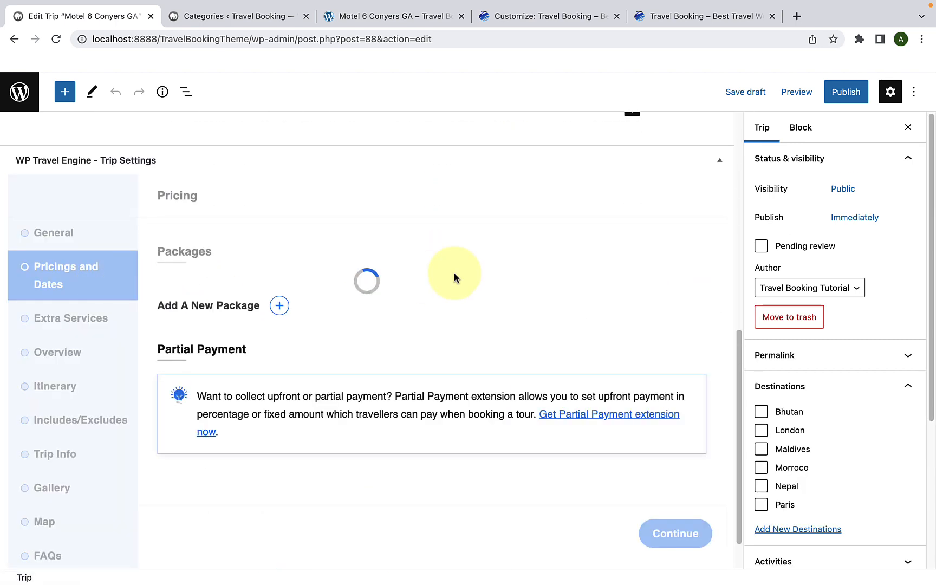
scroll(565, 294, "down", 1)
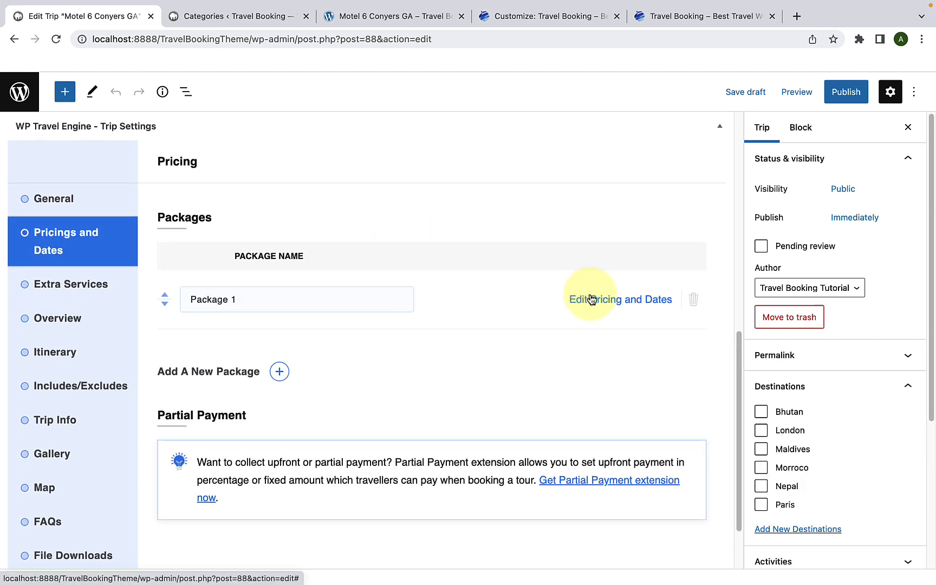
Step: Review Package 1's pricing categories, fixed departure dates and general settings, then save and close the package
left_click(592, 300)
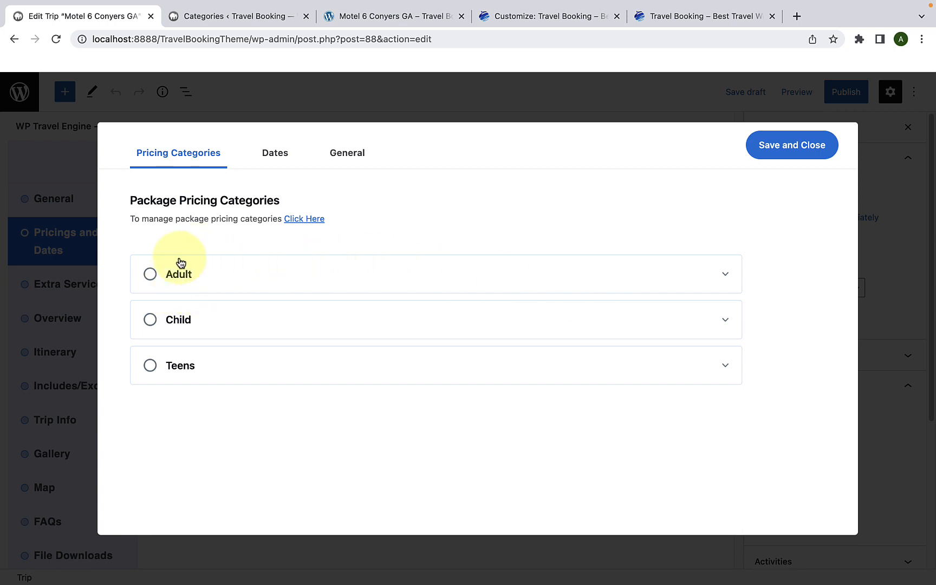
left_click(287, 161)
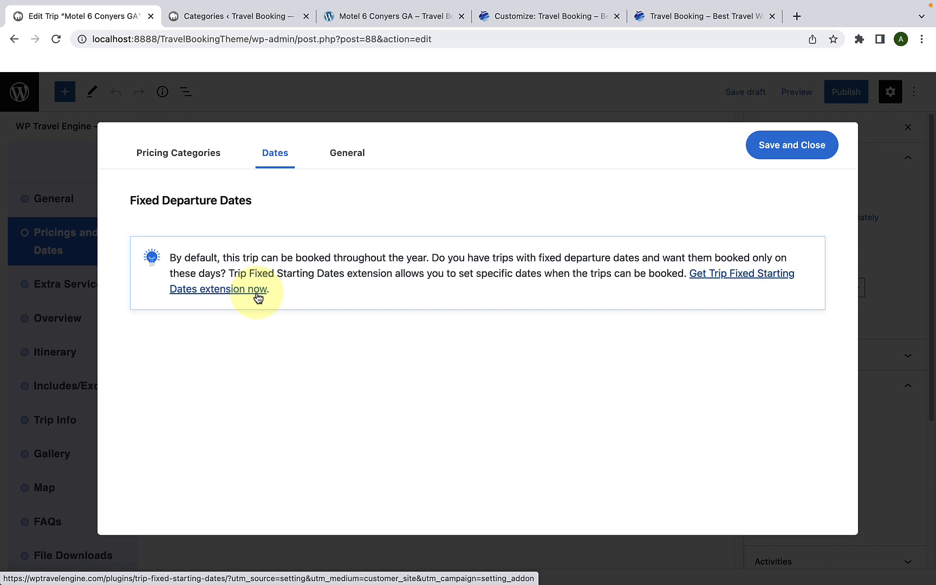
scroll(263, 295, "down", 1)
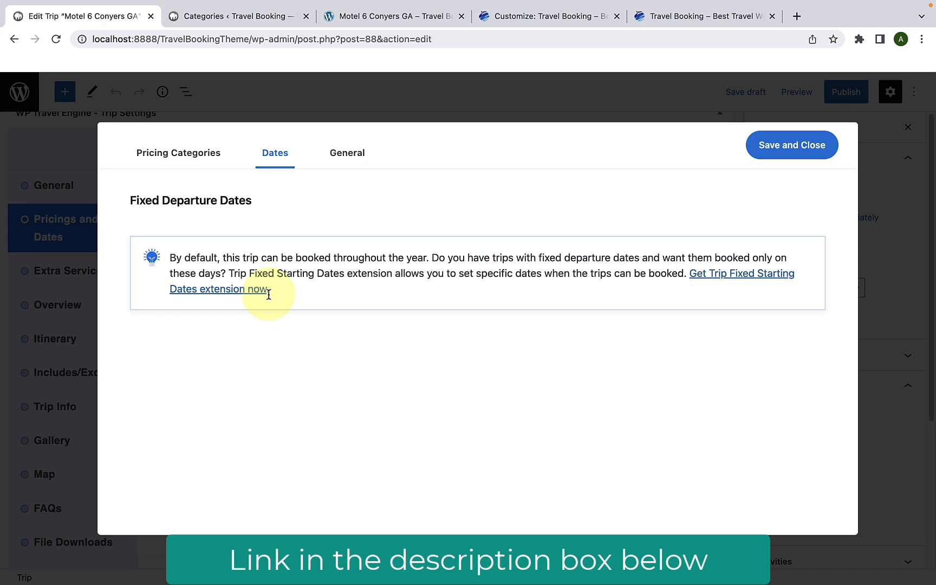
left_click(361, 163)
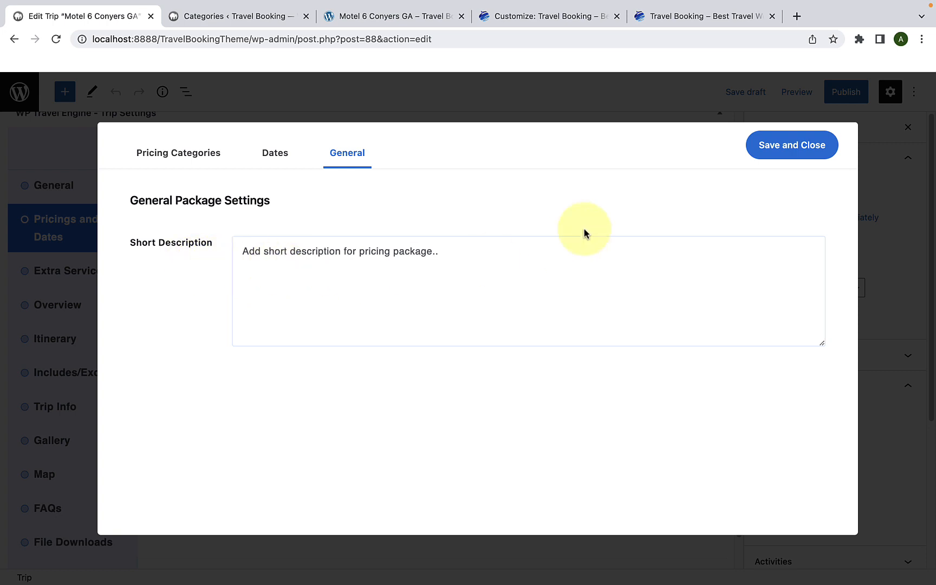
left_click(752, 155)
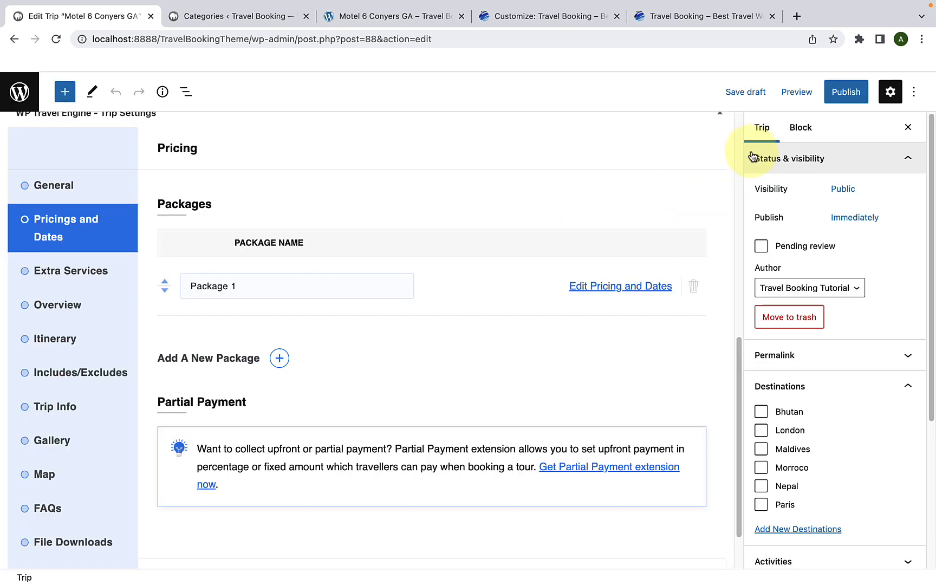
Step: Review the Partial Payment and Extra Services sections, continue to the trip's Overview settings and check the section title
scroll(439, 320, "down", 2)
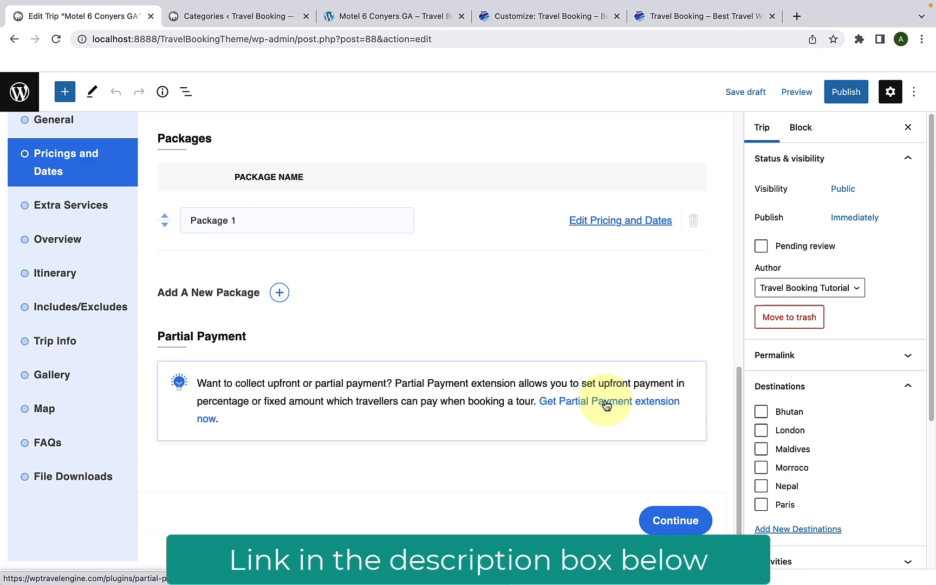
left_click(691, 520)
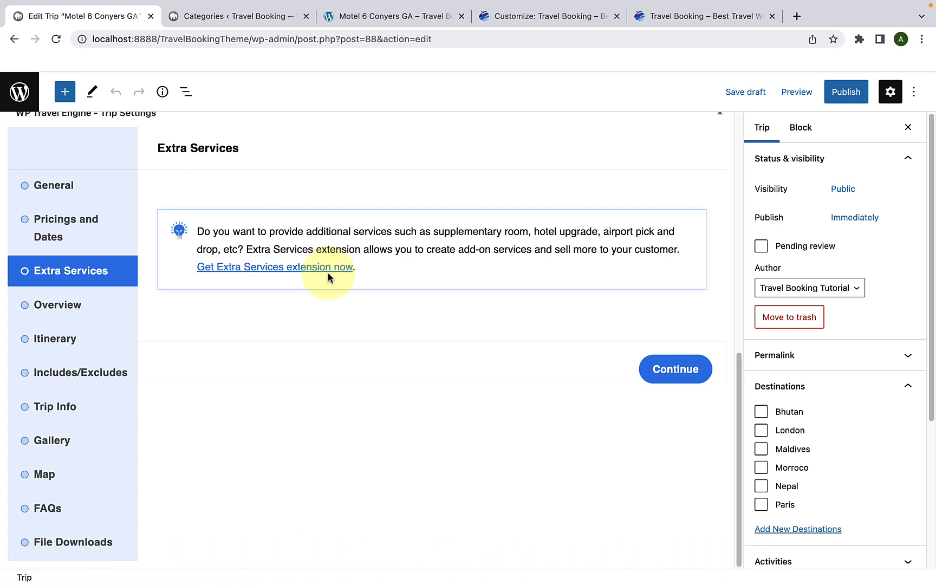
left_click(653, 363)
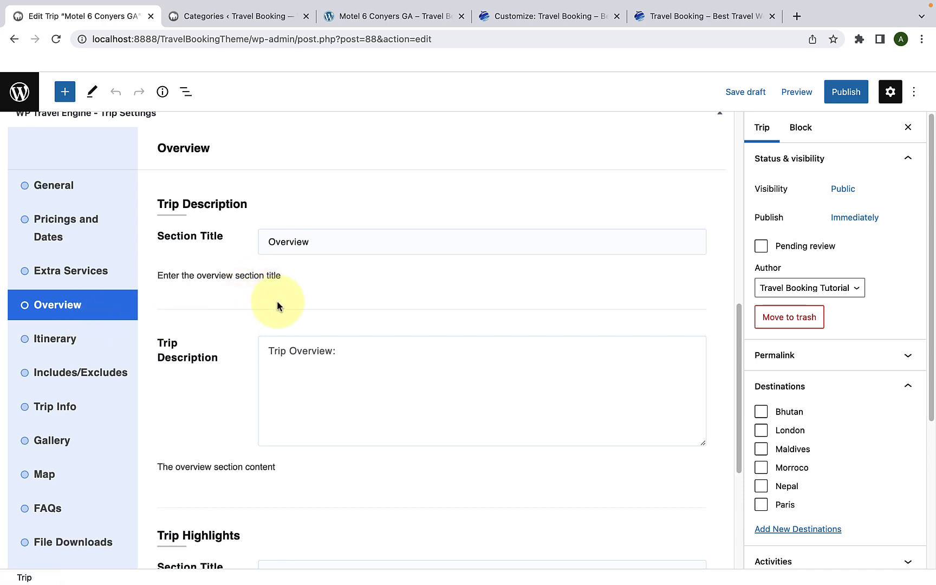
left_click(328, 240)
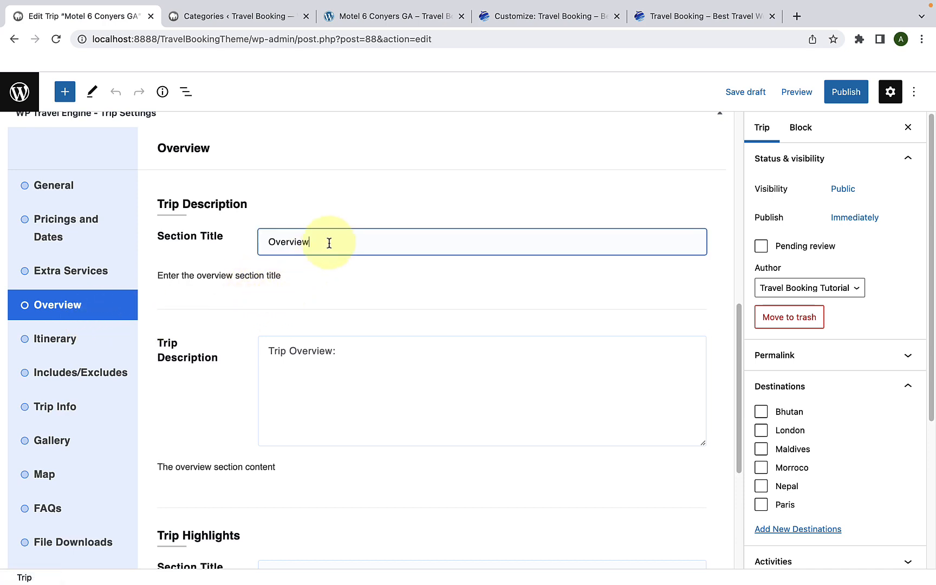
left_click_drag(327, 240, 255, 245)
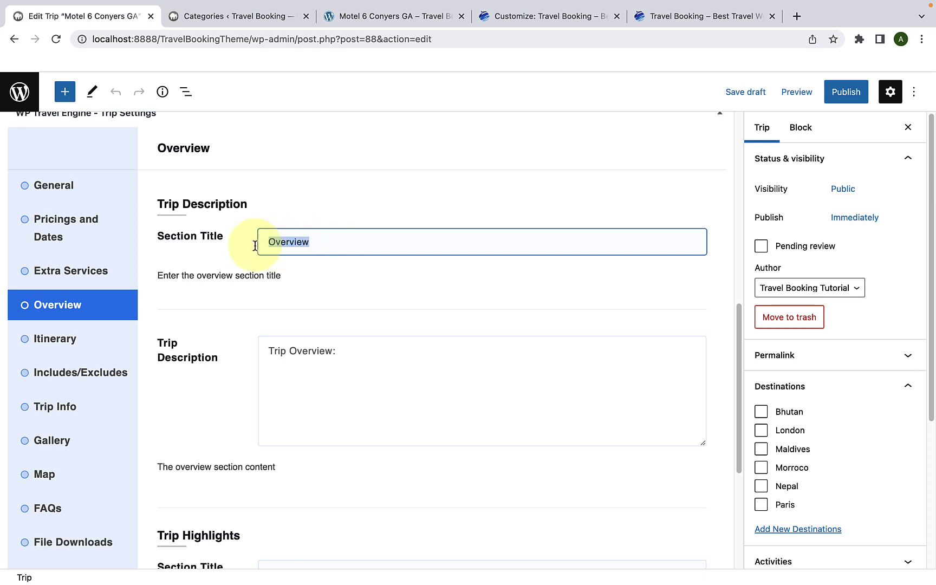
left_click(325, 242)
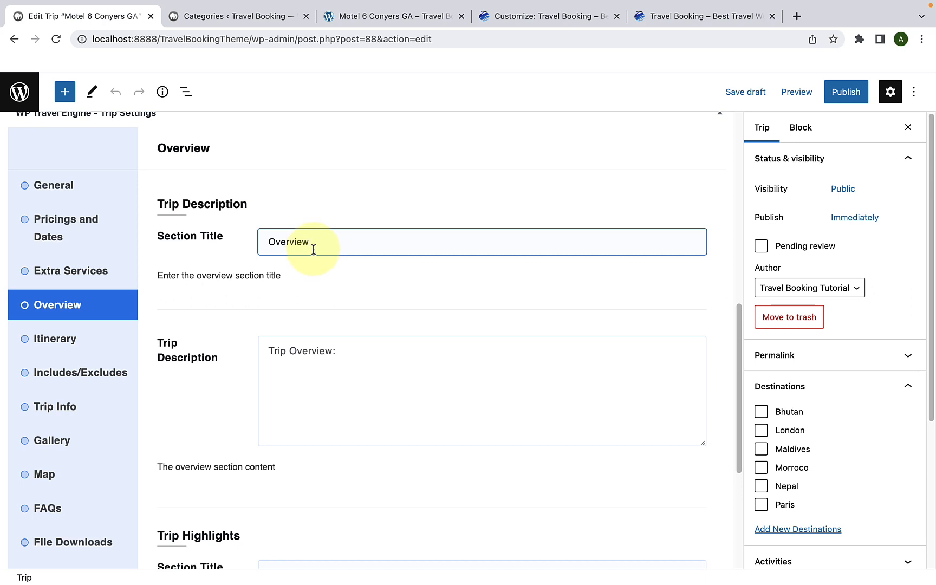
scroll(319, 294, "down", 3)
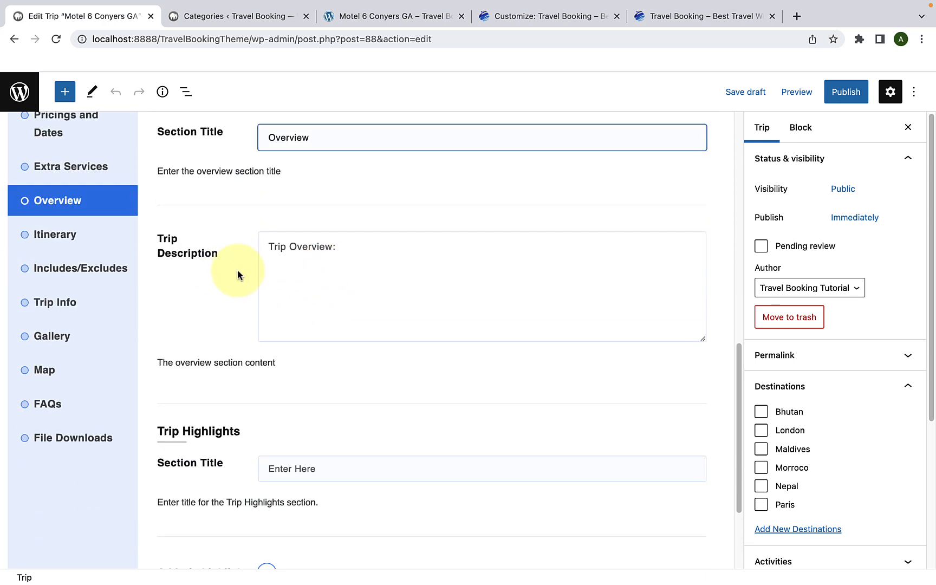
Step: Copy the two Overview paragraphs from the demo Motel 6 Conyers GA page into the trip's Trip Description
left_click(301, 261)
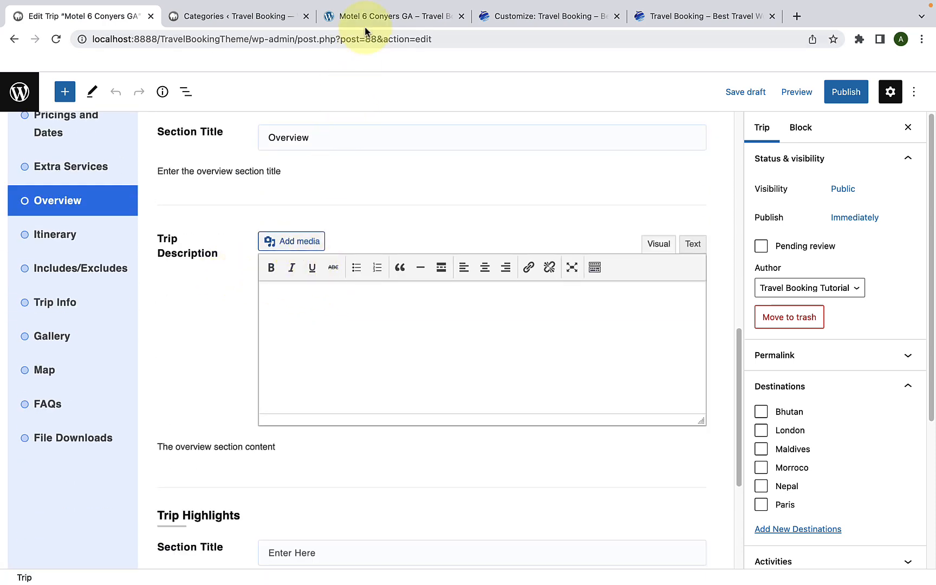
left_click_drag(363, 22, 217, 22)
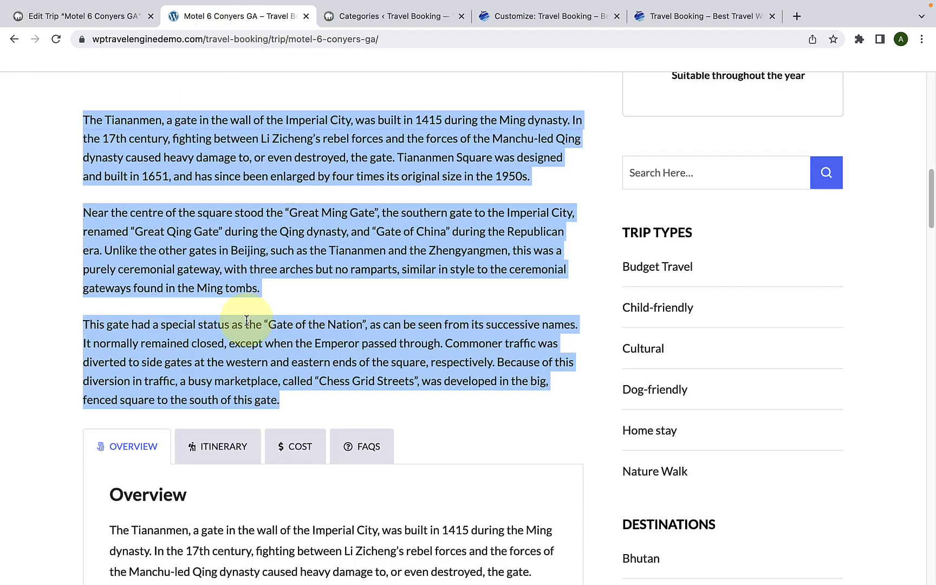
scroll(249, 328, "down", 7)
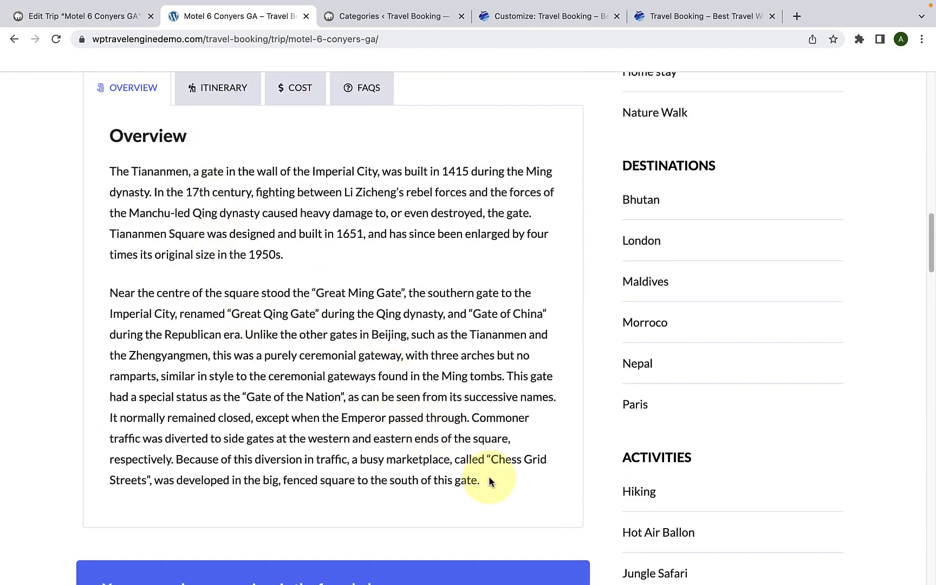
left_click_drag(485, 483, 110, 174)
right_click(169, 170)
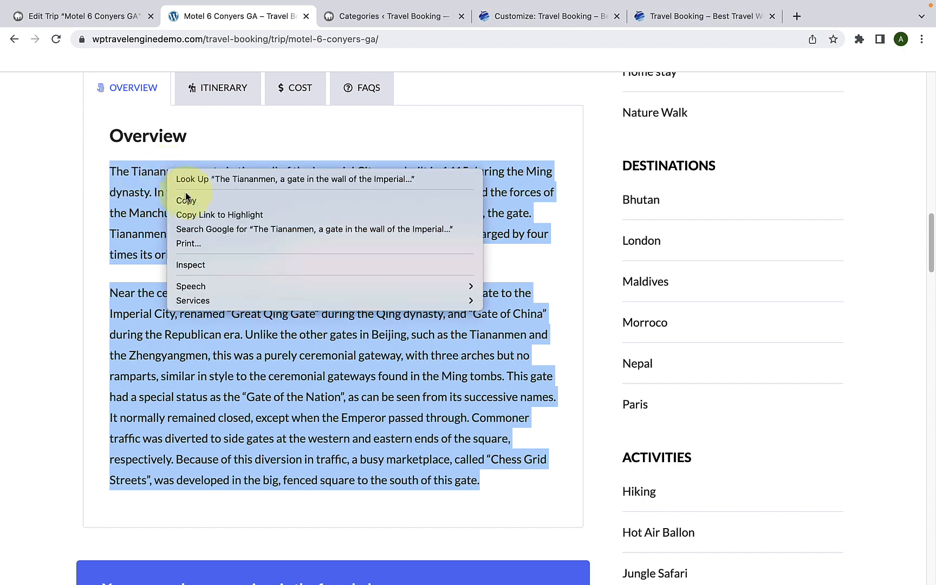
left_click(184, 198)
left_click(103, 16)
right_click(295, 295)
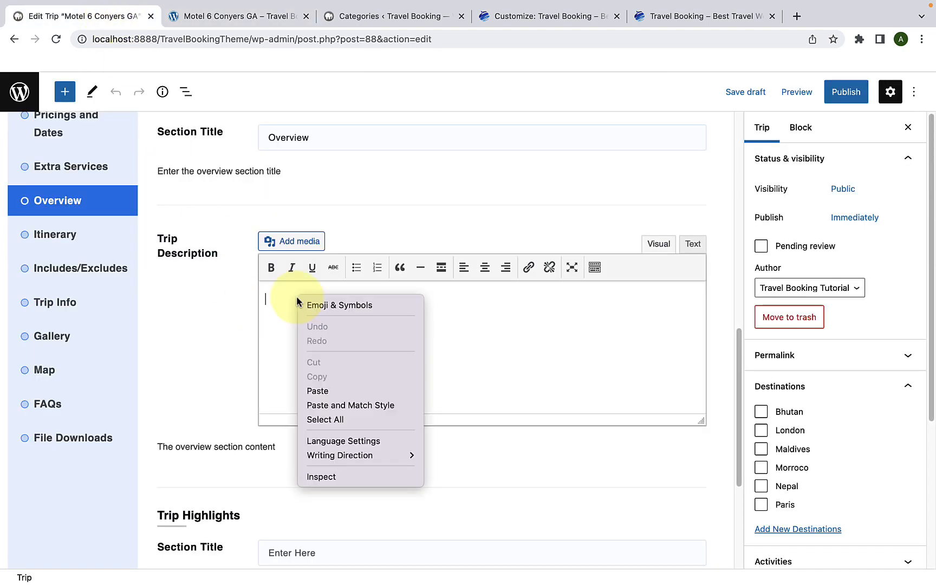
left_click(318, 391)
Step: Set the Trip Highlights section title to "Trip Highlights" by copying the section's heading
scroll(328, 407, "down", 4)
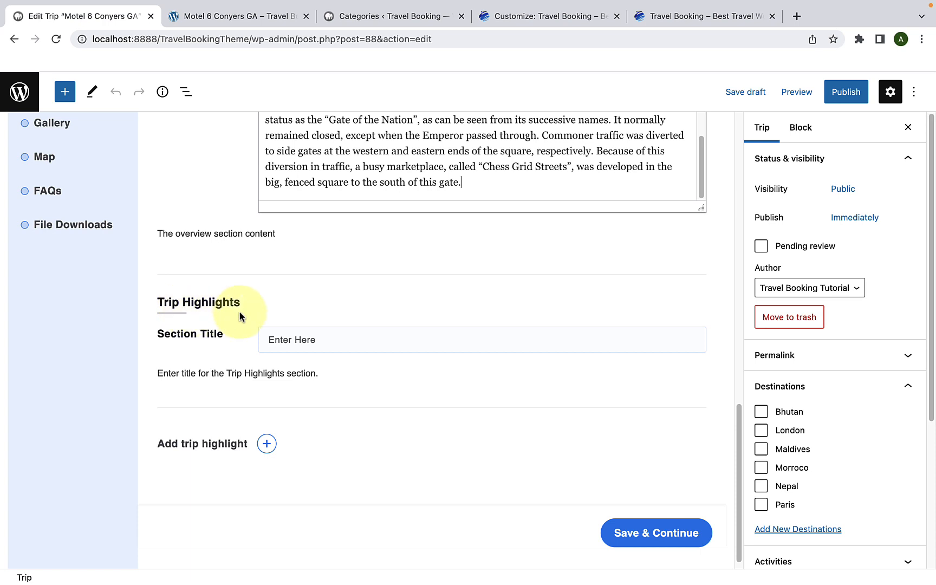
left_click(304, 338)
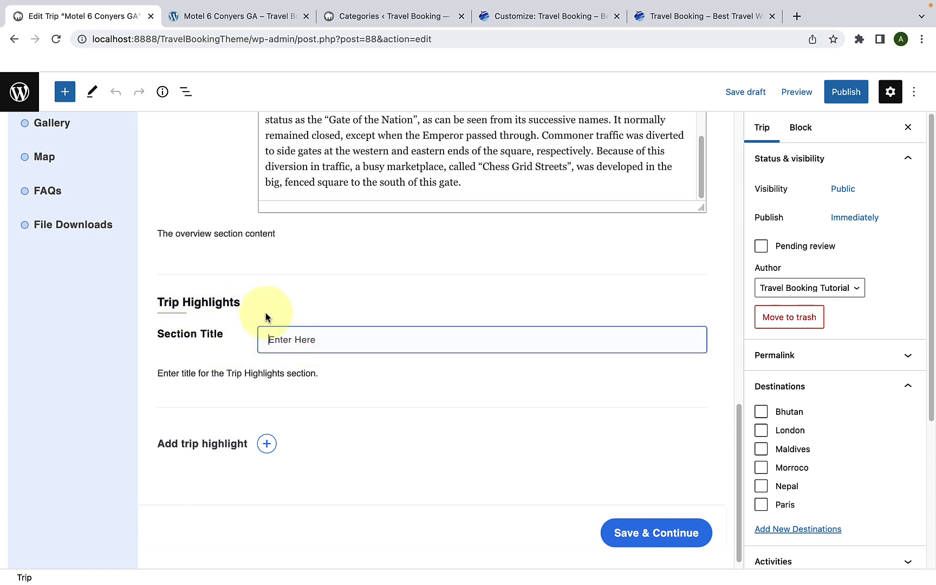
left_click_drag(249, 302, 161, 300)
right_click(172, 304)
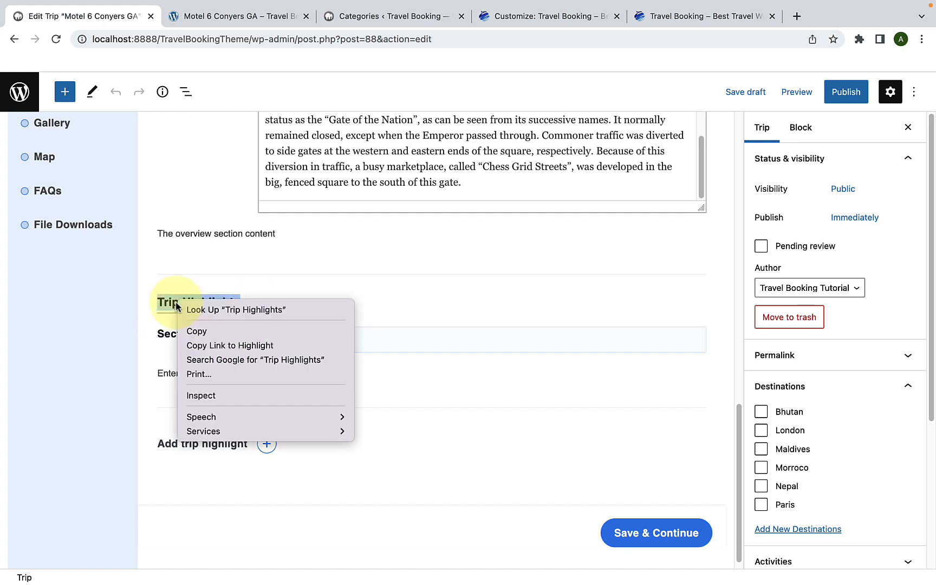
left_click(201, 328)
left_click(304, 340)
right_click(304, 341)
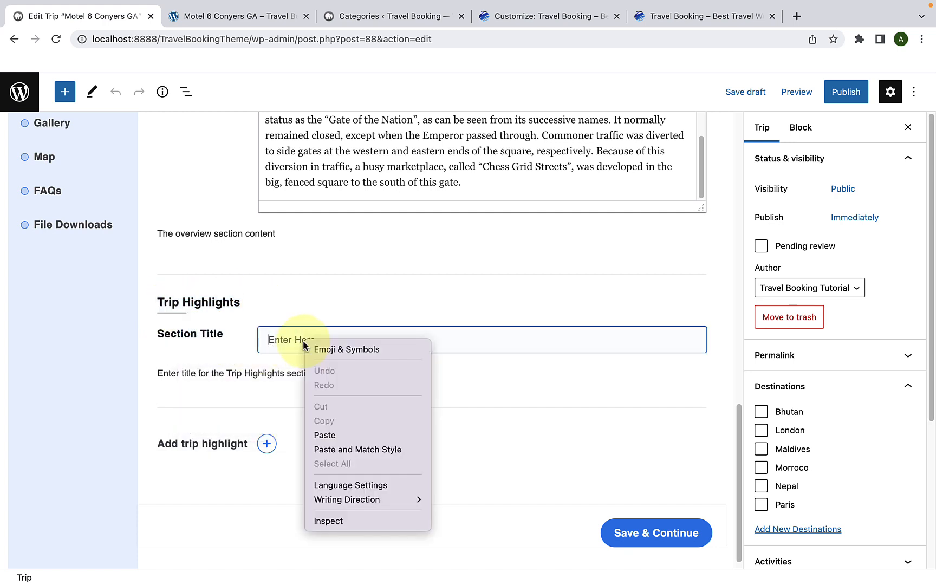
left_click(340, 434)
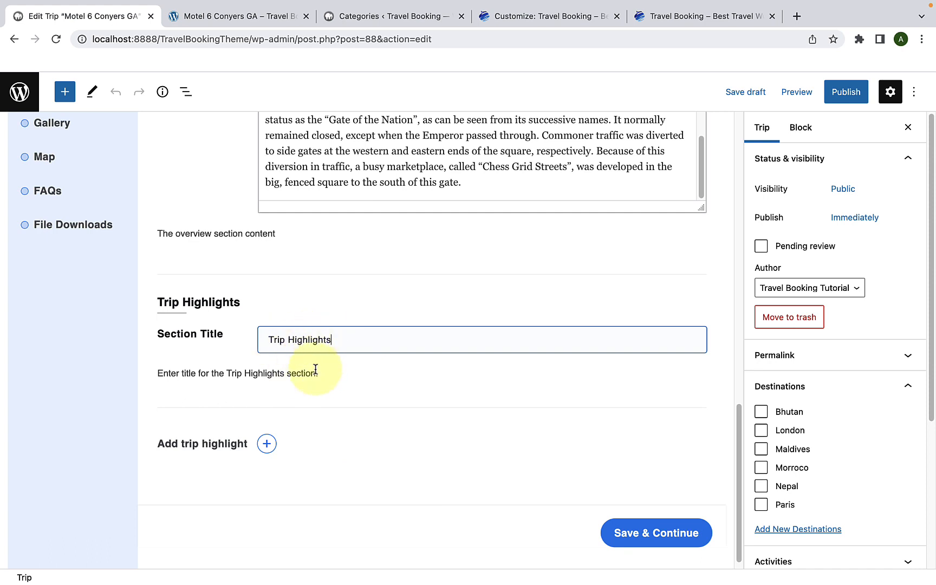
Step: Add three trip highlights named "Highlight 1", "Highlight 2" and "Highlight 3"
scroll(316, 374, "down", 1)
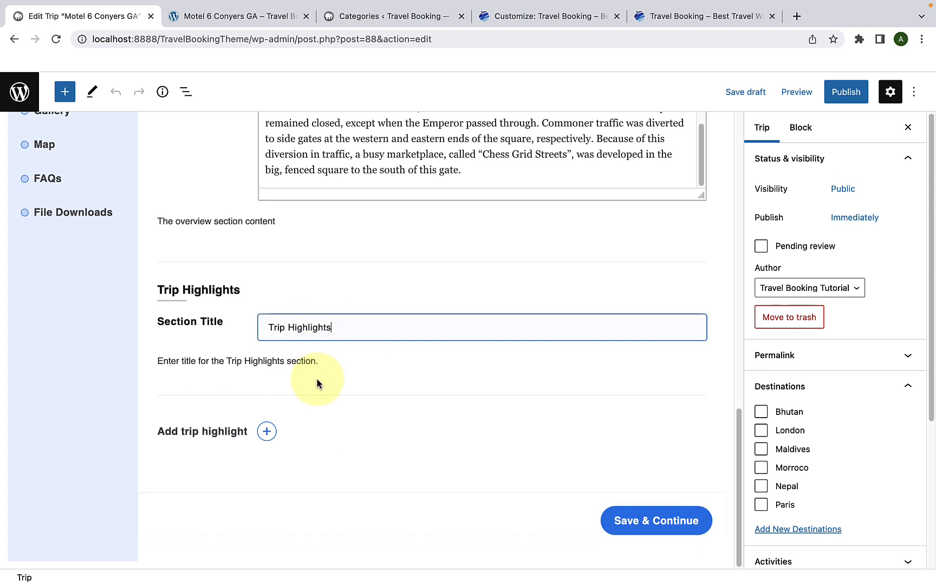
left_click(267, 432)
scroll(268, 431, "down", 2)
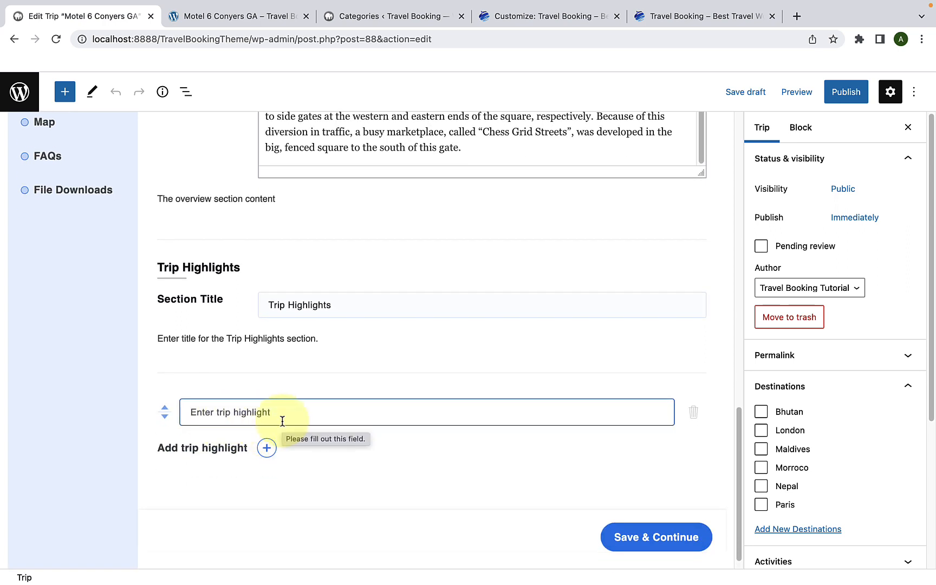
type("H")
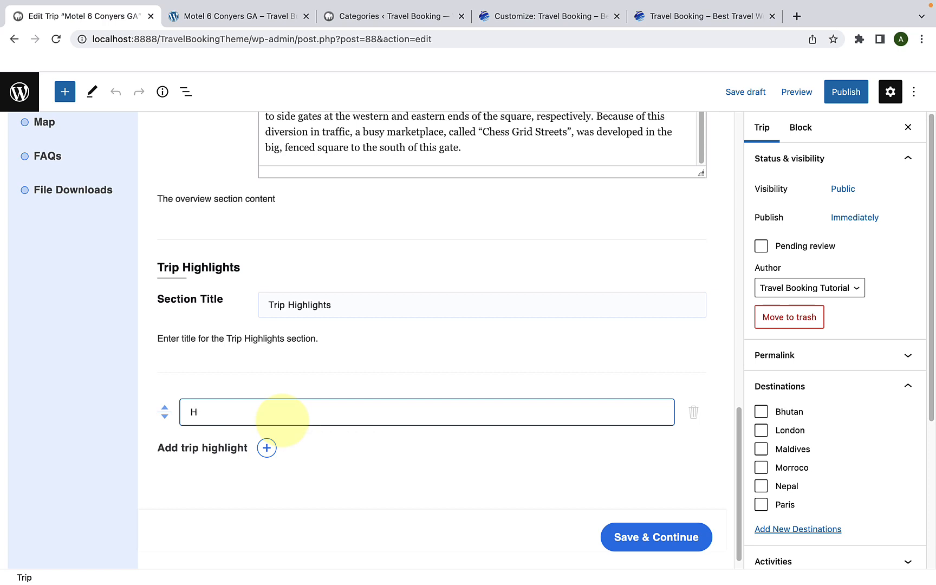
type("ighlight 1")
left_click(267, 449)
scroll(268, 452, "down", 1)
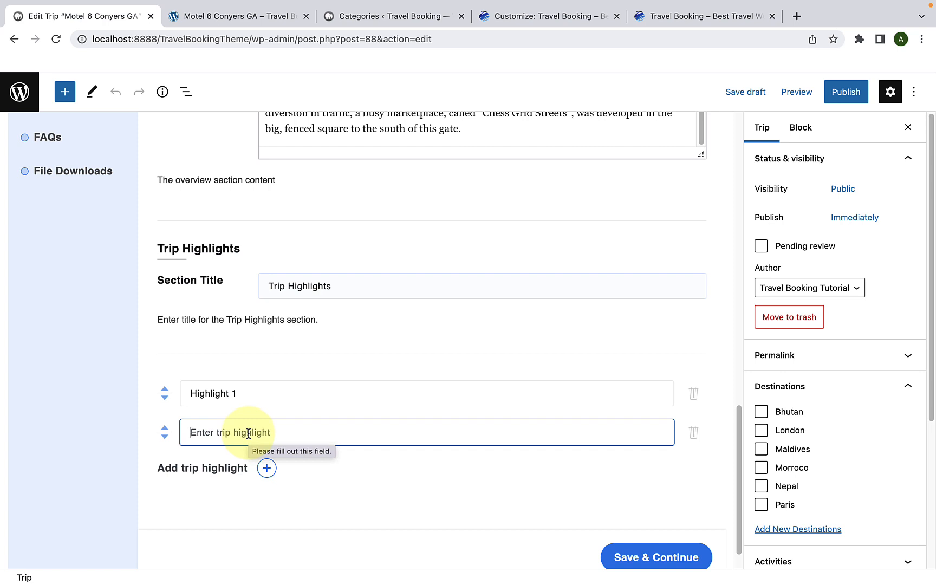
type("Highlight 2")
left_click(267, 468)
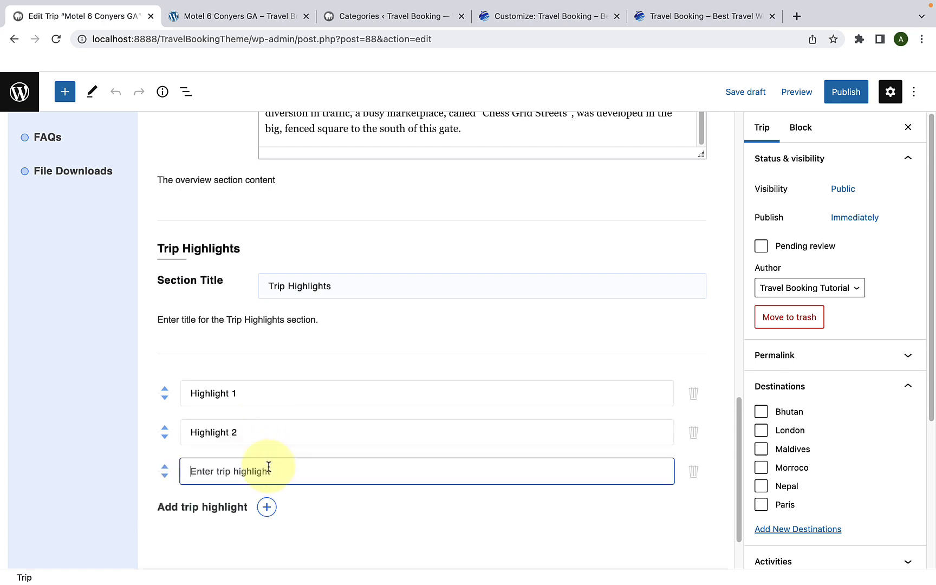
scroll(274, 466, "down", 1)
type("Highlight 3")
Step: Add trip highlights "Highlight 4", "Highlight 5" and "Highlight 6", then save the overview and continue to the Itinerary settings
left_click(266, 482)
scroll(268, 476, "down", 3)
type("Highlight 4")
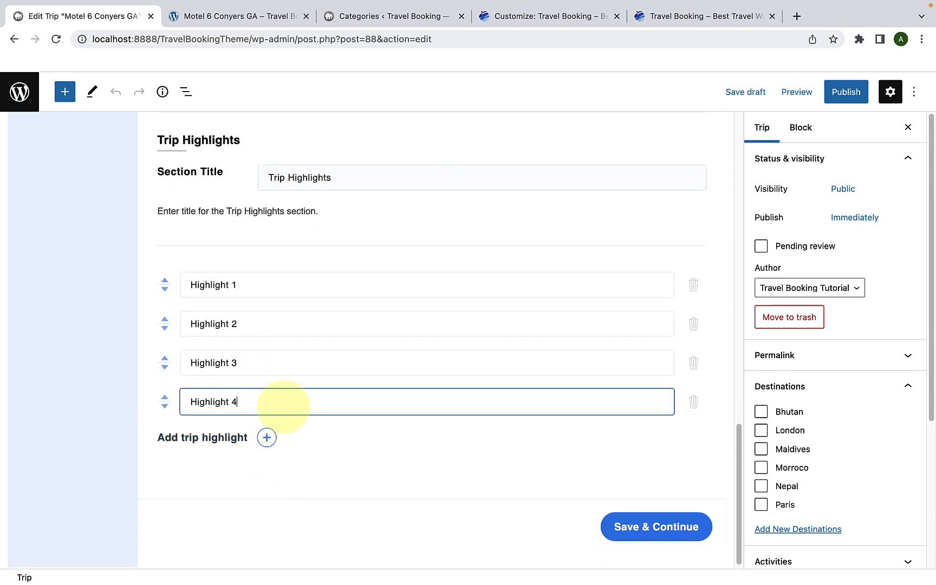
left_click(266, 437)
type("Highlight 5")
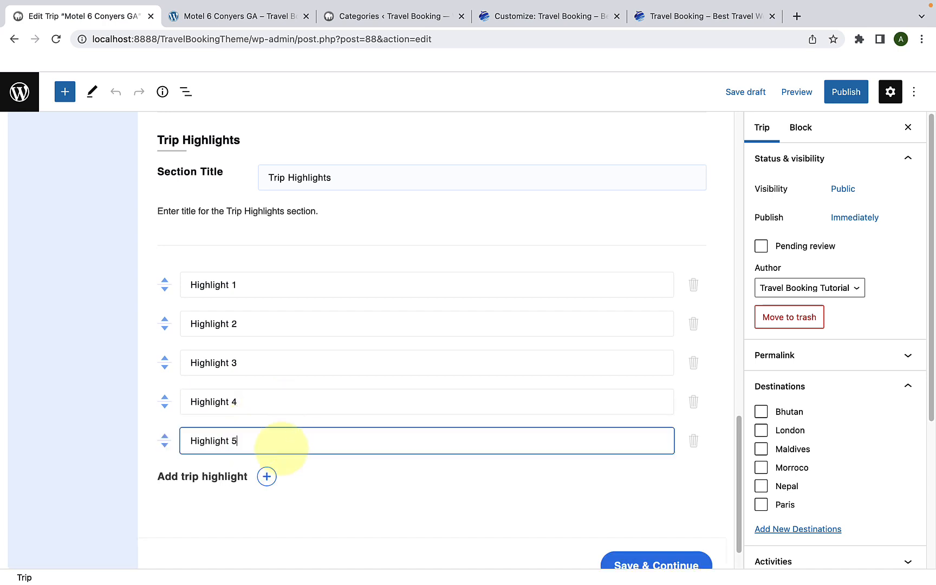
left_click(266, 476)
type("Highlight 6")
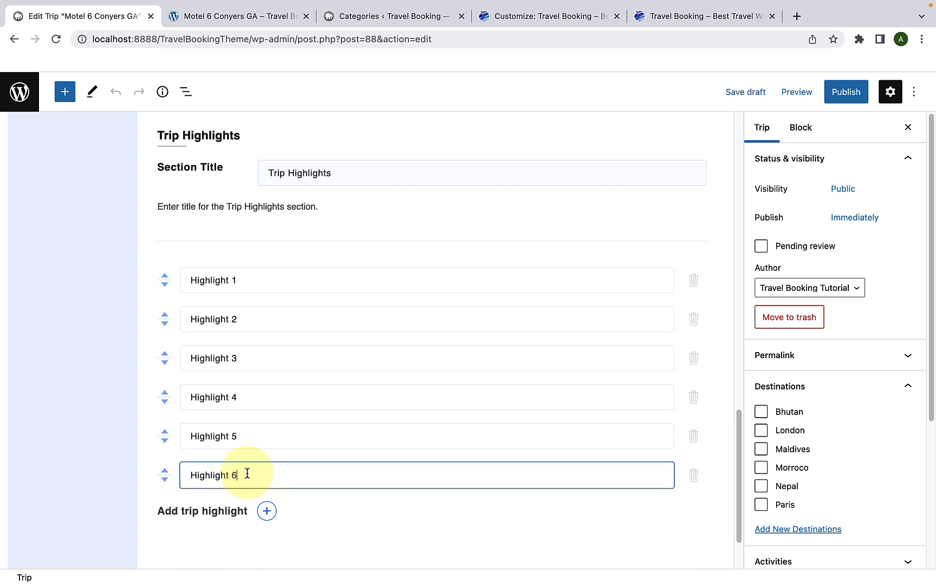
scroll(249, 477, "down", 3)
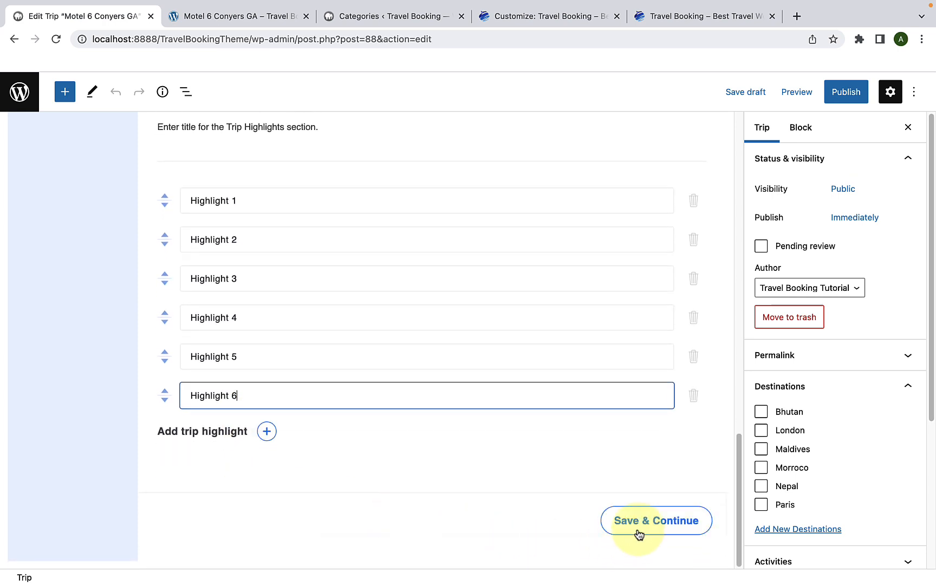
left_click(638, 532)
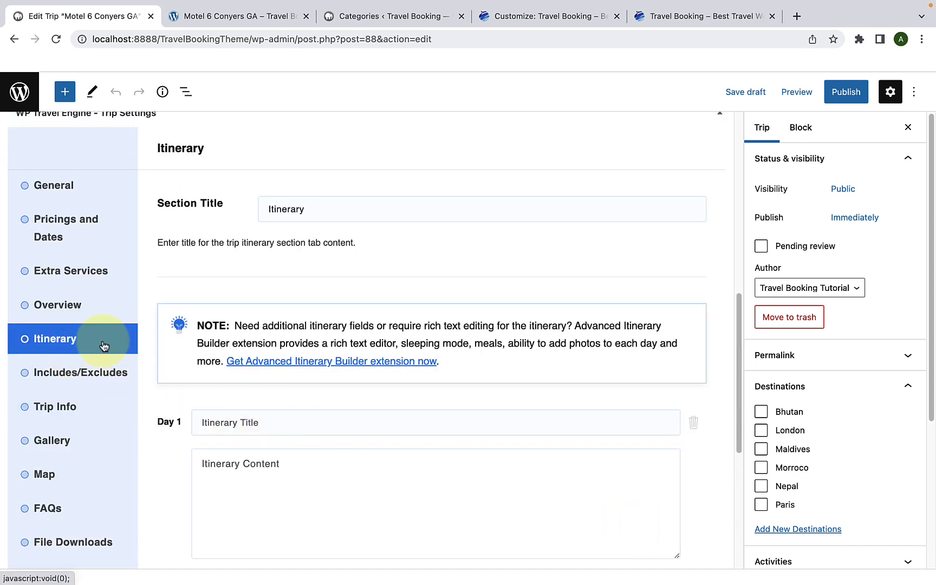
left_click(306, 209)
left_click_drag(313, 209, 267, 212)
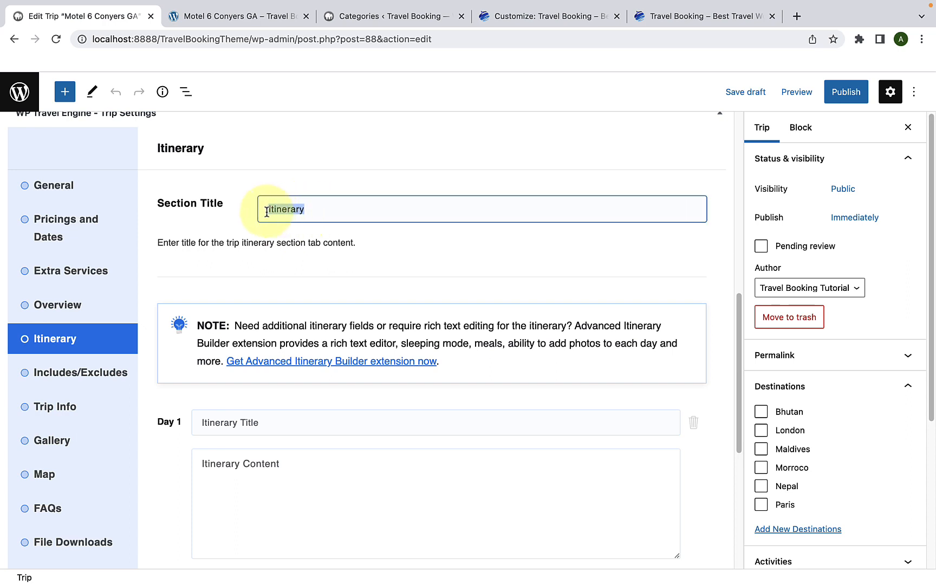
left_click(315, 207)
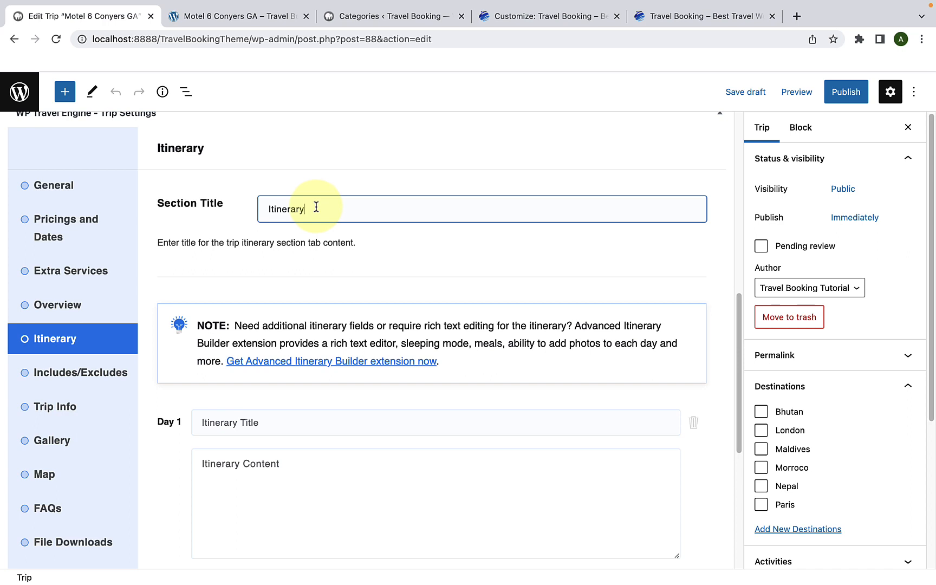
Step: Set the Day 1 itinerary title to "Kathmandu to Pokhara (By flight or Bus)" by copying it from the demo trip page's itinerary
scroll(319, 218, "down", 5)
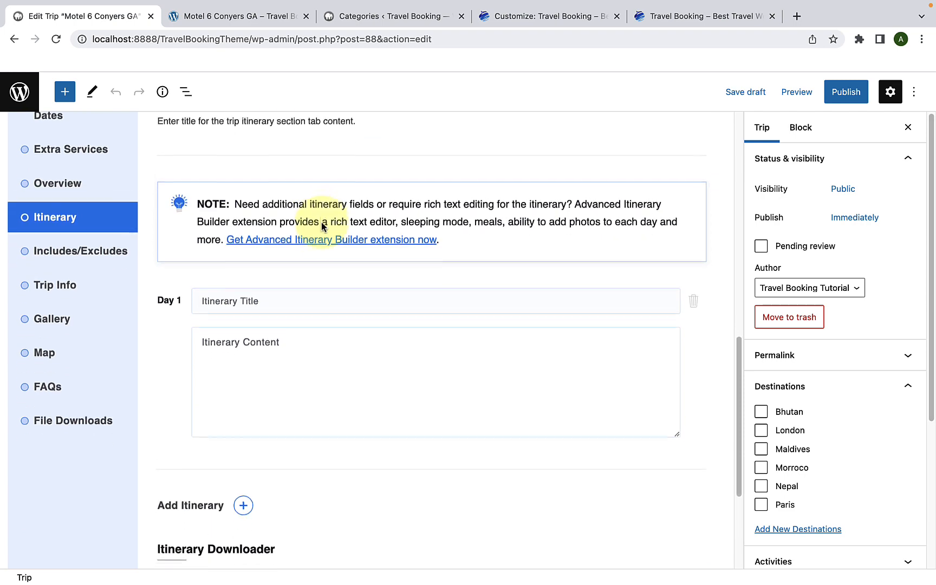
left_click(247, 18)
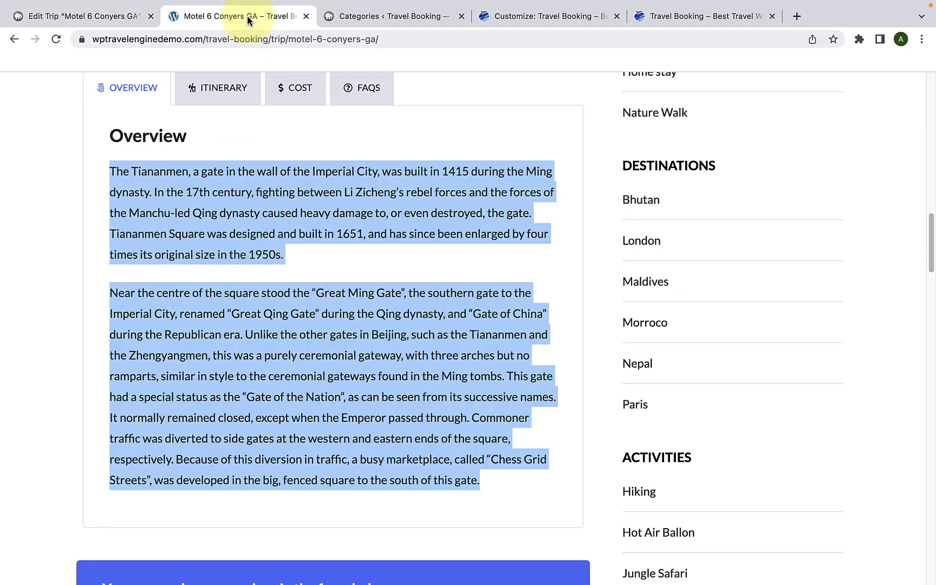
left_click(240, 105)
left_click_drag(368, 172, 159, 183)
right_click(168, 171)
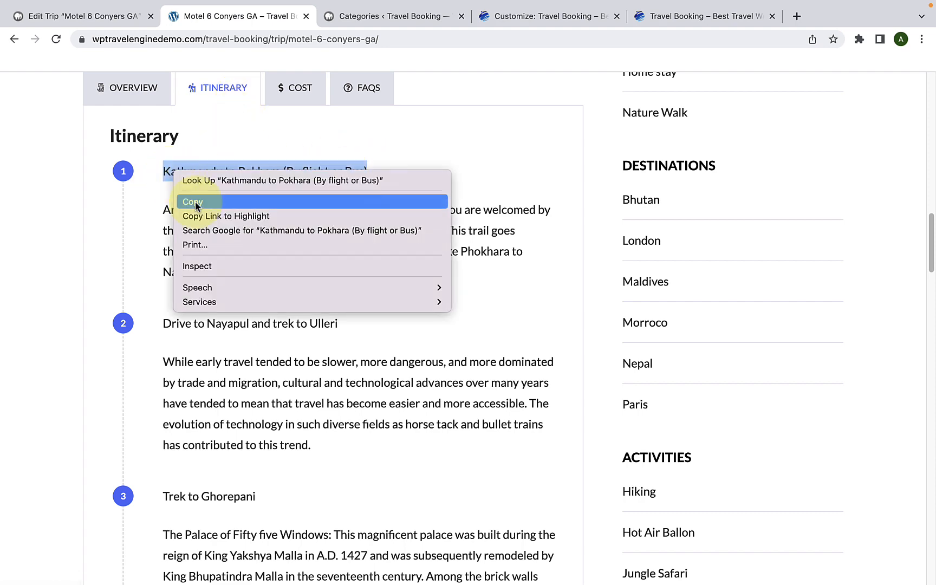
left_click(187, 203)
left_click(220, 176)
left_click(101, 16)
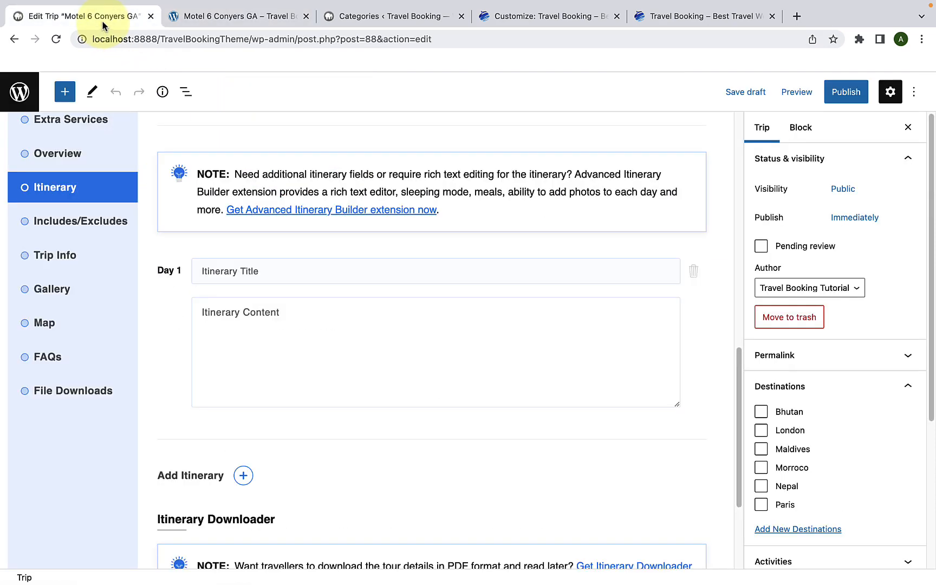
right_click(230, 271)
left_click(262, 361)
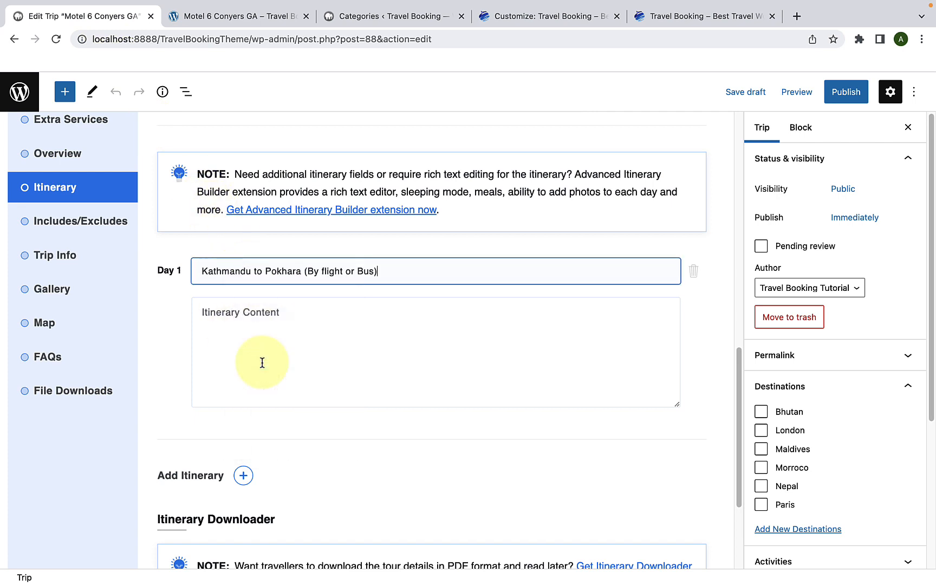
Step: Copy the demo itinerary's first-day description, starting "Arrive at Tribhuwan International Airport", into the Day 1 itinerary content
scroll(265, 360, "down", 1)
left_click(266, 360)
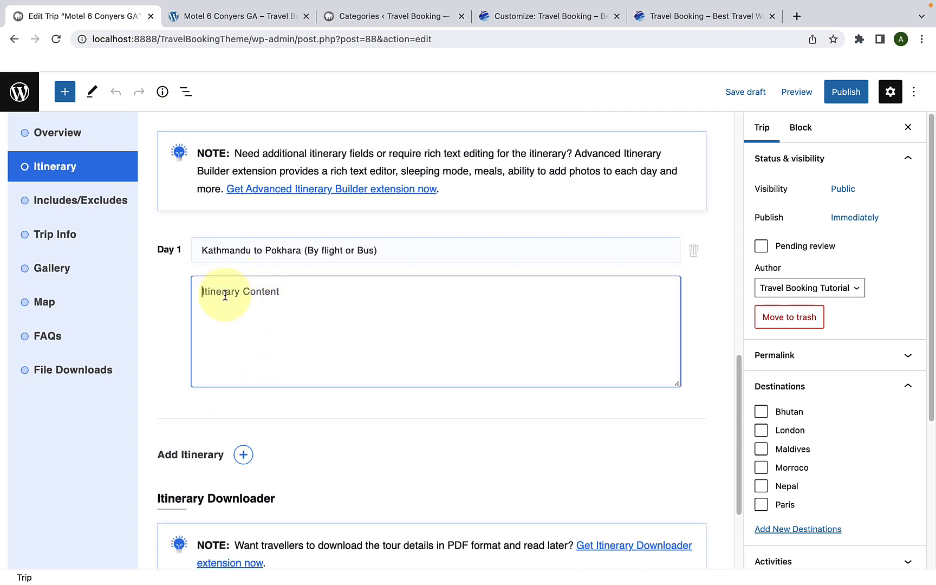
left_click(228, 16)
left_click_drag(370, 270, 163, 210)
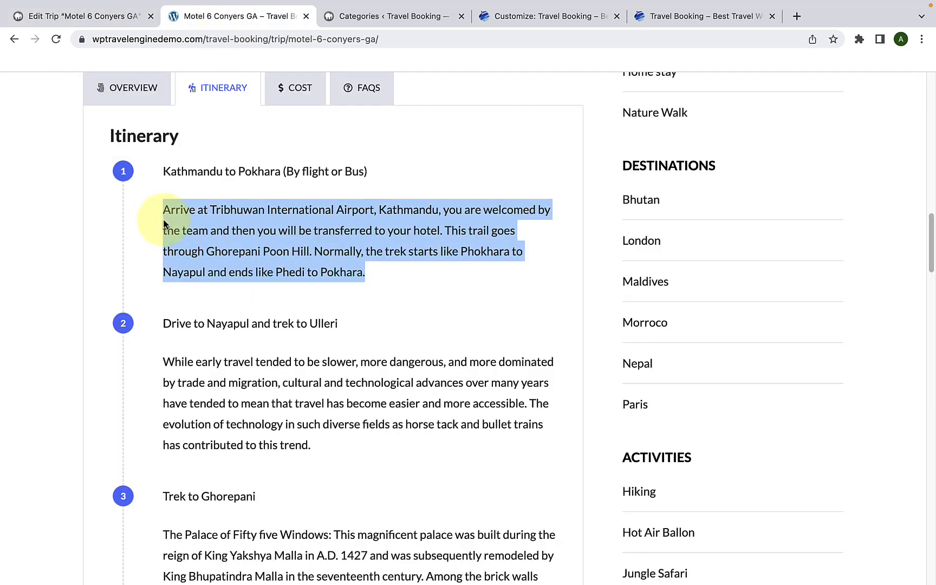
right_click(218, 218)
left_click(242, 248)
left_click(108, 16)
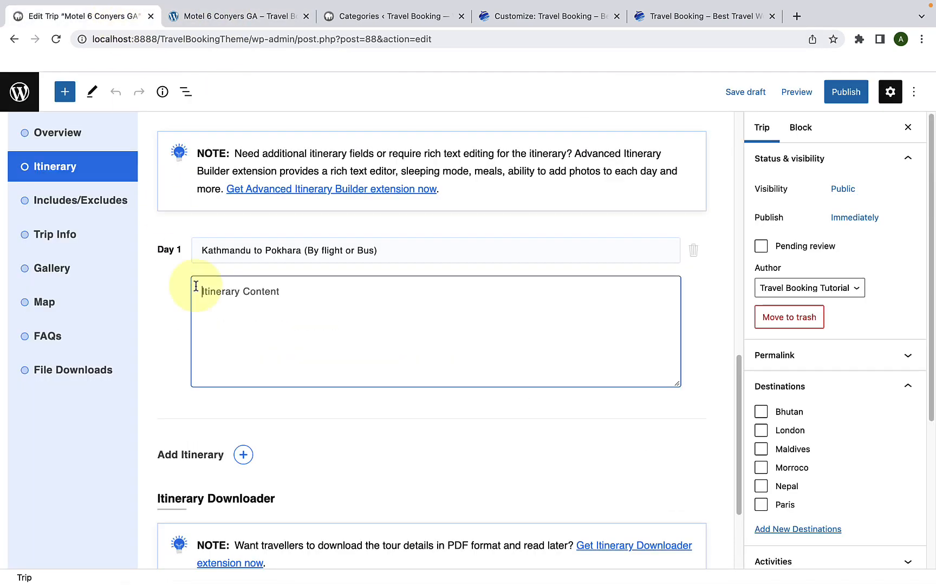
right_click(215, 298)
left_click(235, 393)
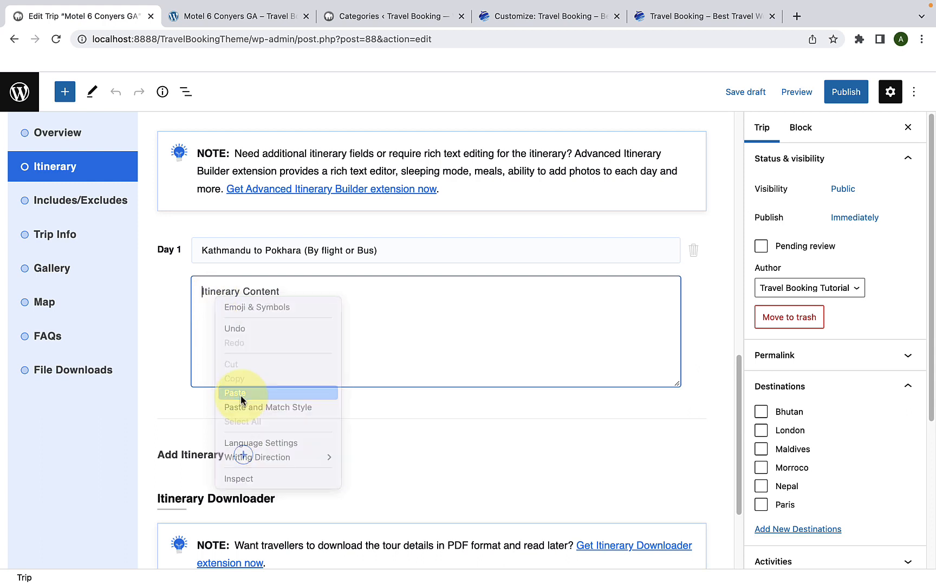
Step: Add Day 2 "Drive to Nayapul and trek to Ulleri" and Day 3 "Trek to Ghorepani" to the itinerary, with descriptions copied from the demo
scroll(255, 374, "down", 1)
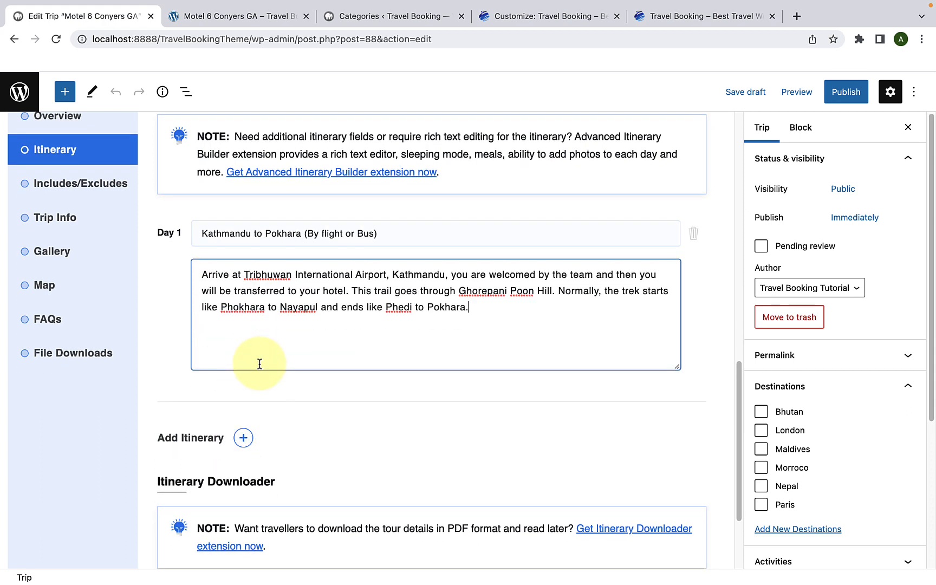
left_click(244, 440)
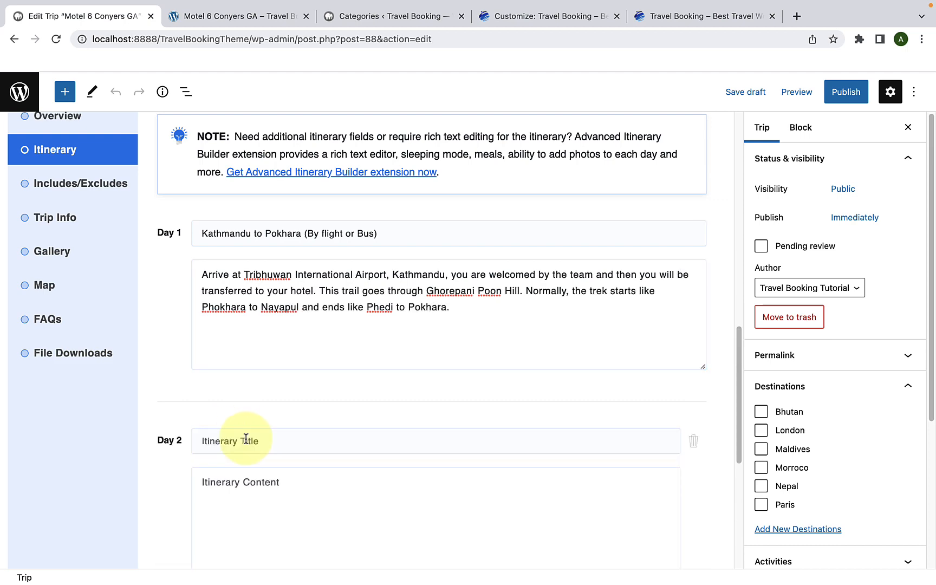
scroll(261, 372, "down", 3)
right_click(266, 323)
left_click(295, 418)
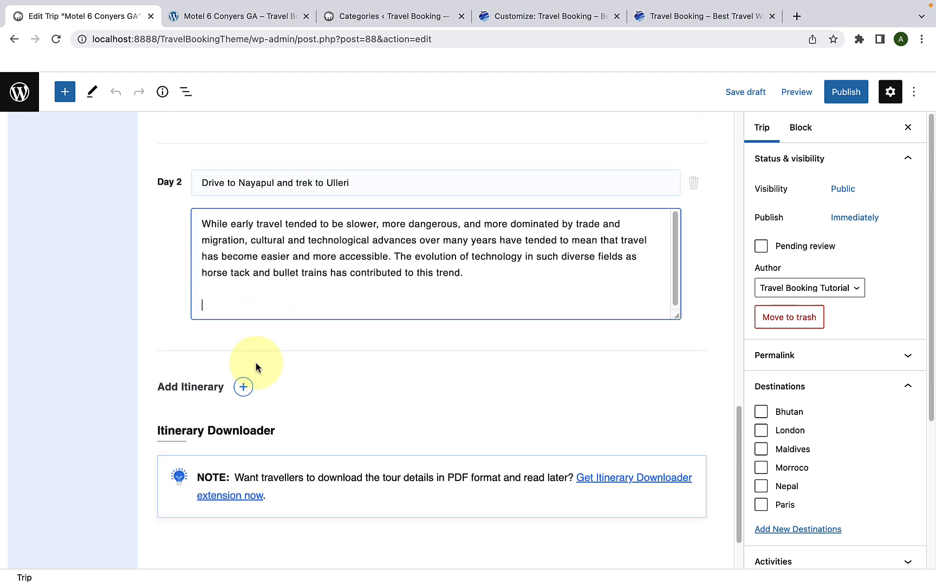
left_click(243, 386)
scroll(243, 352, "down", 3)
right_click(215, 237)
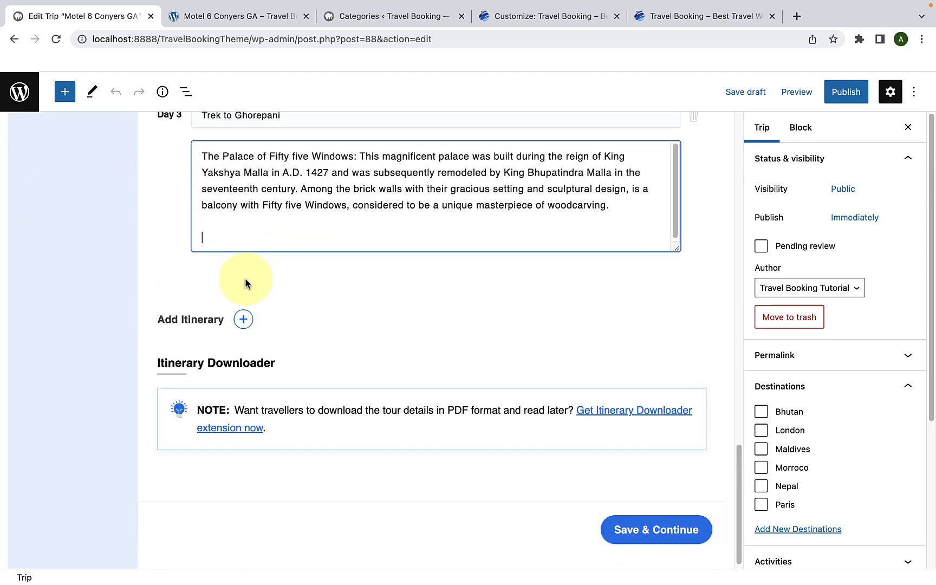
left_click(243, 319)
Step: Add Day 4 "Early trek to Poon Hill for Sunrise, Back to Ghorepani and Trek to Tadapani" and Day 5 "Tadapani to Chomrong" with their descriptions
scroll(243, 303, "down", 3)
right_click(236, 226)
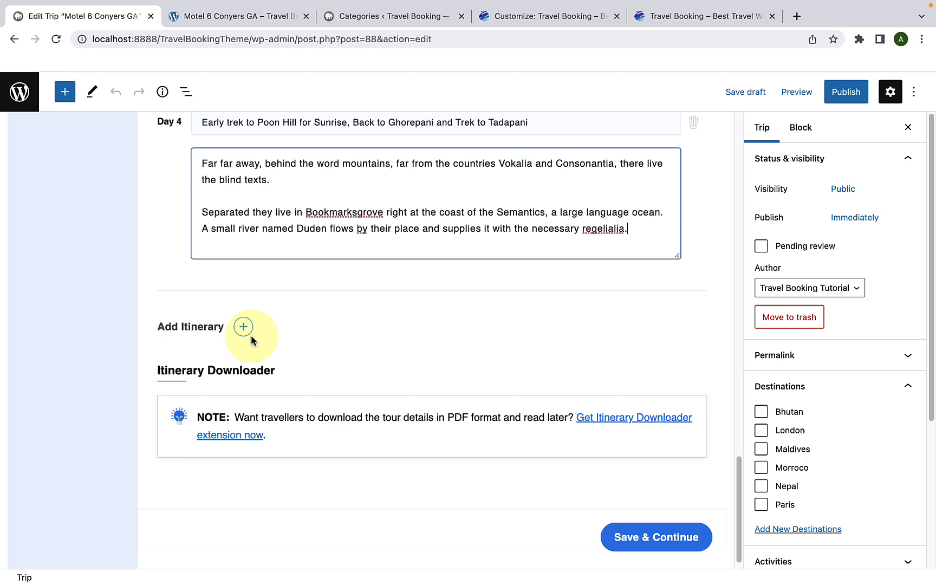
left_click(243, 327)
scroll(243, 326, "down", 3)
right_click(250, 228)
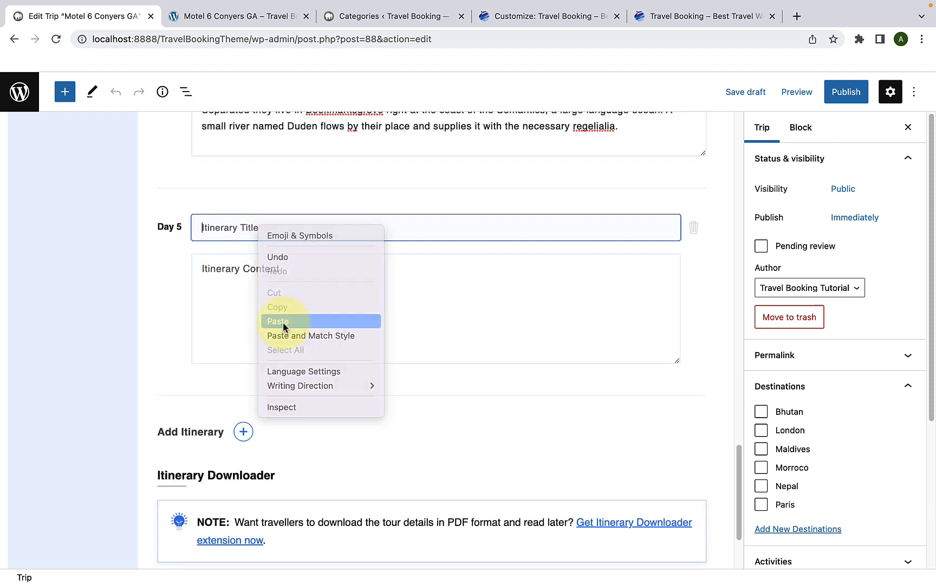
left_click(283, 320)
Step: Add Day 6 "Chomrong to Dobhan (Dovan)" to the itinerary with its description starting "The Big Oxmox advised her"
left_click(242, 355)
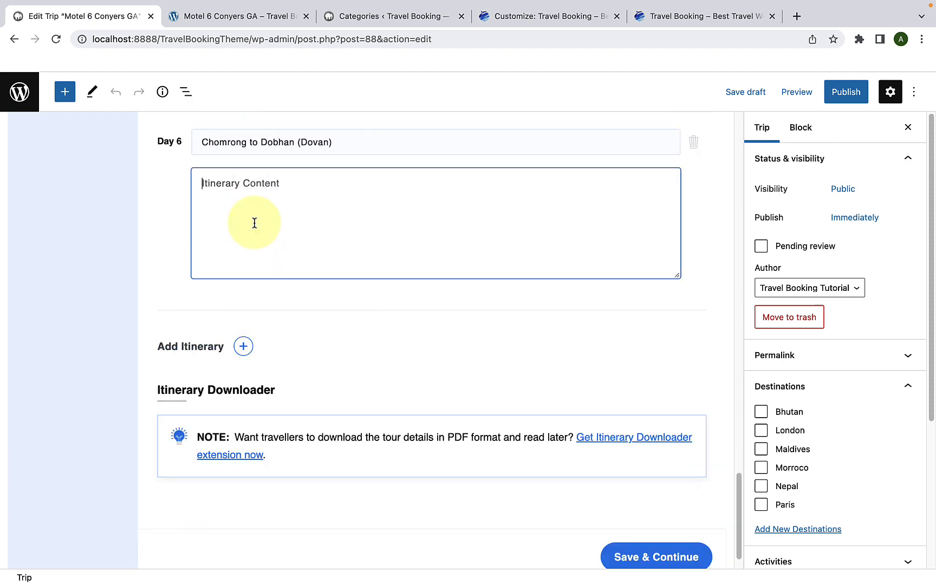
right_click(216, 201)
left_click(247, 294)
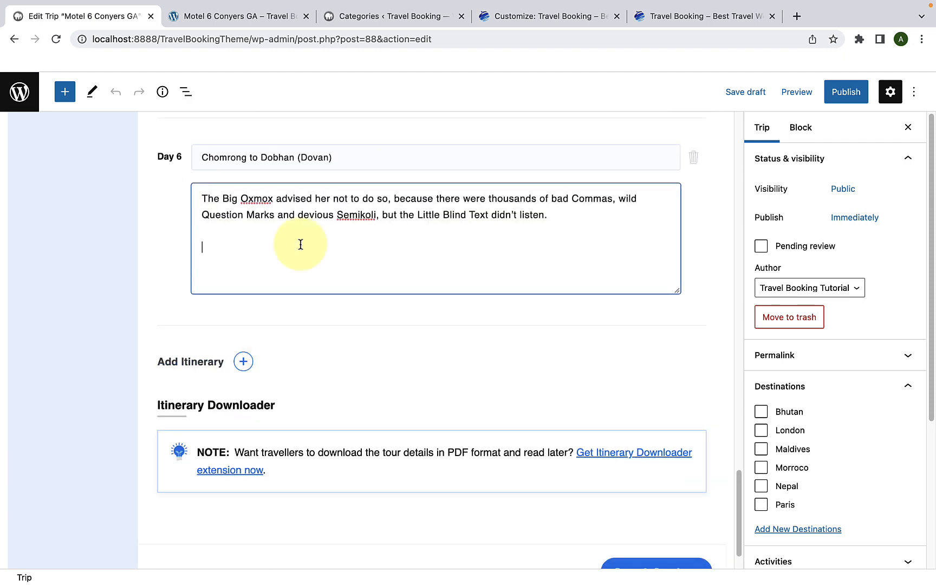
scroll(301, 245, "up", 10)
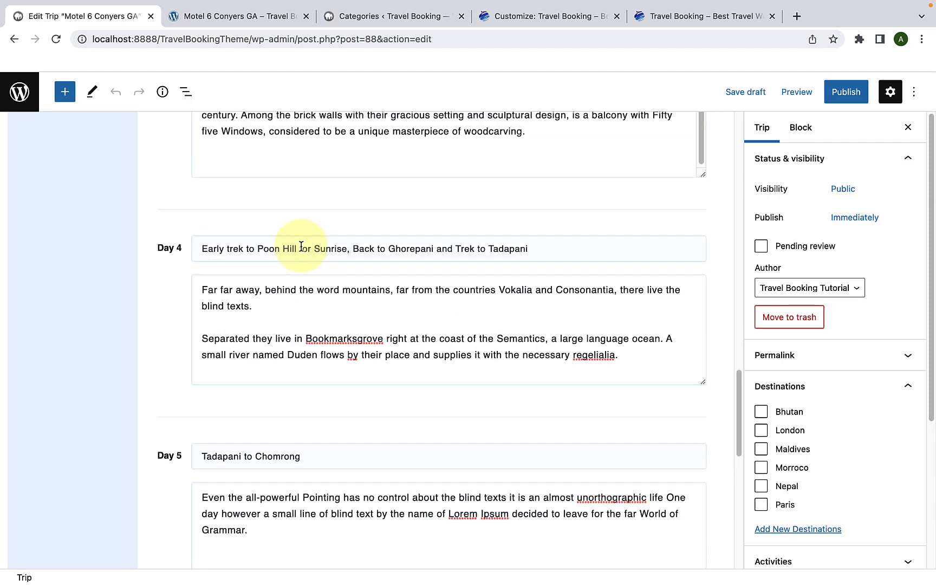
scroll(300, 244, "up", 10)
scroll(301, 245, "down", 1)
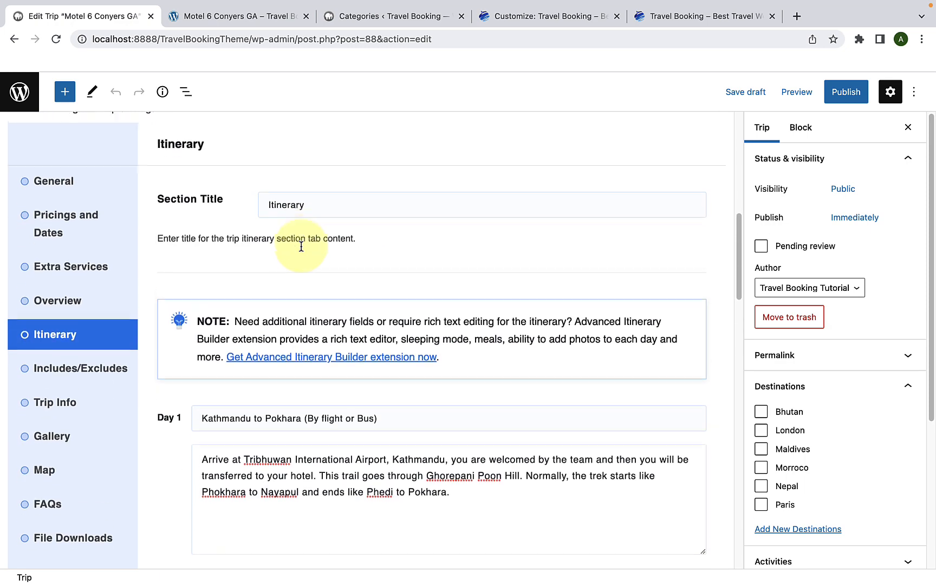
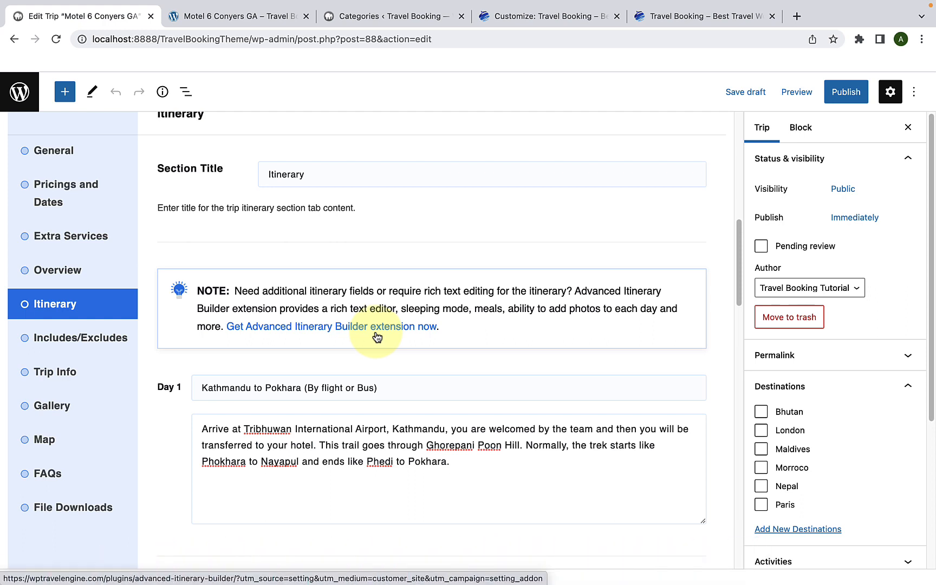
Step: Save the itinerary, continue to the Includes/Excludes settings, and bring up the cost details on the demo trip page
scroll(377, 336, "down", 20)
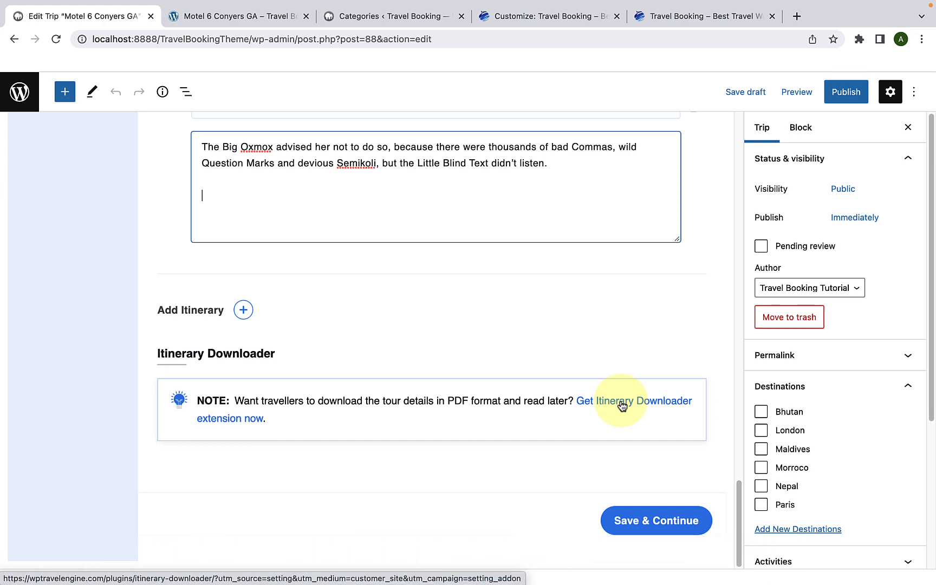
left_click(657, 517)
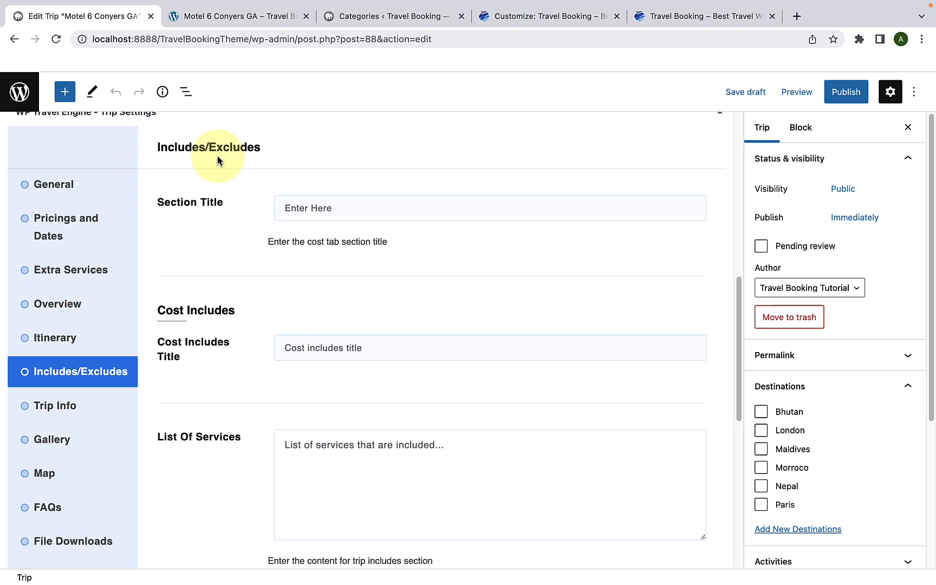
left_click(315, 205)
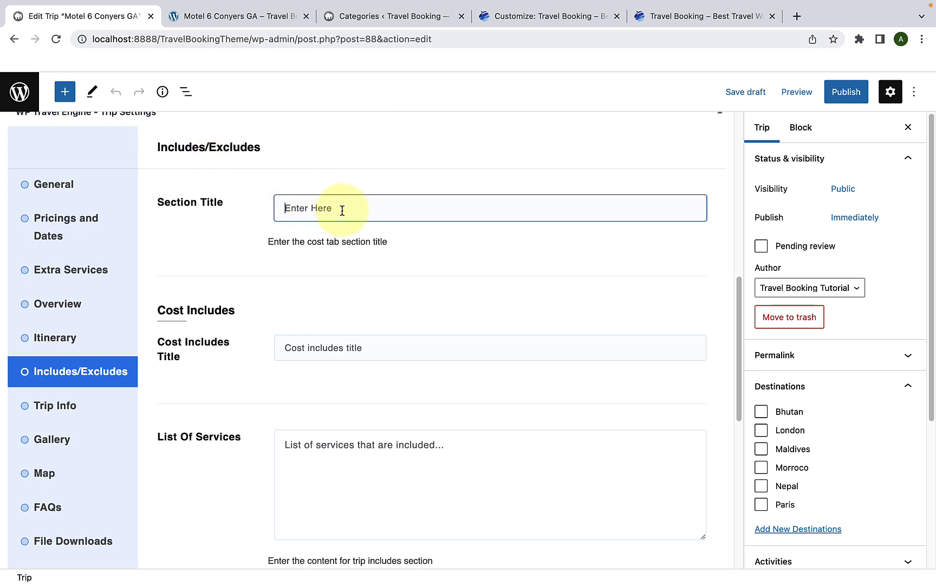
left_click(251, 24)
left_click(286, 171)
scroll(290, 172, "up", 2)
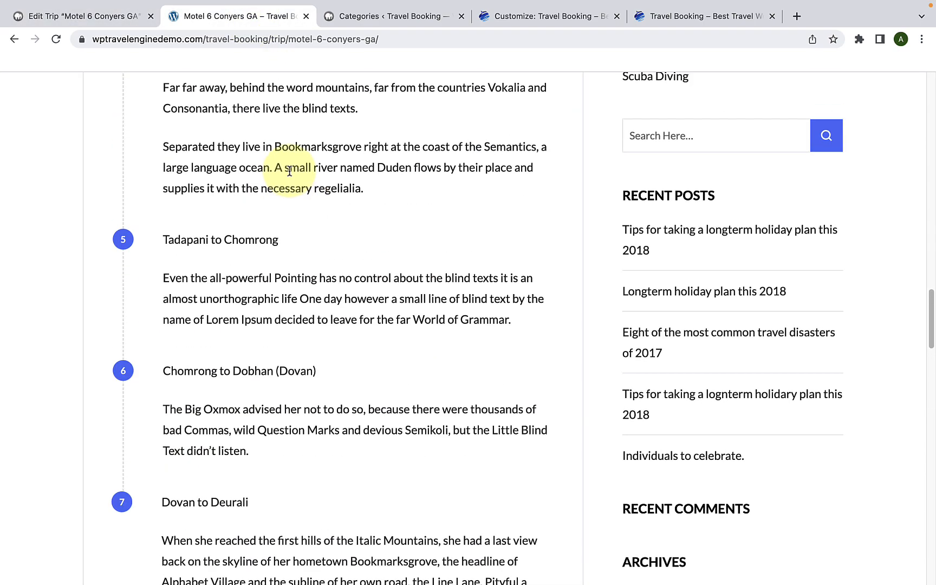
scroll(290, 171, "up", 12)
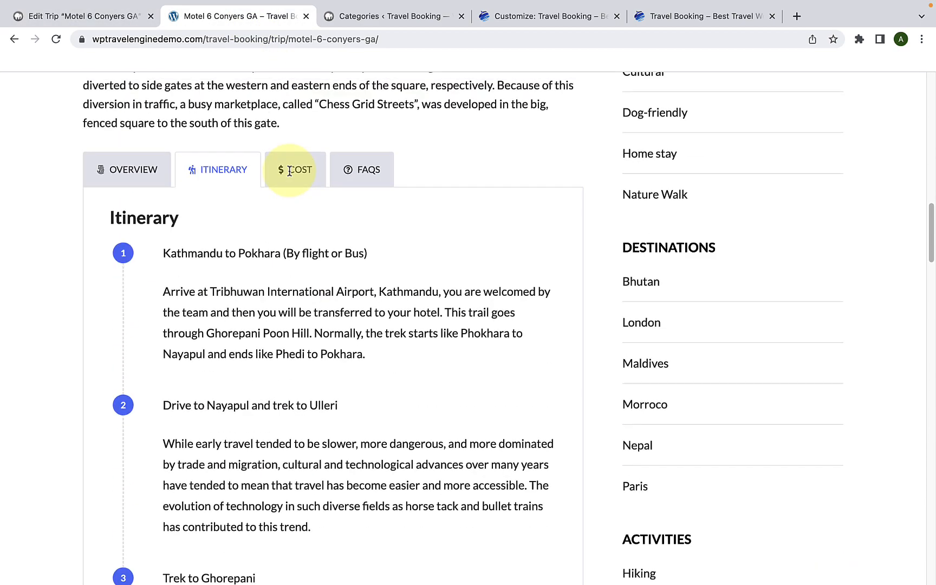
scroll(293, 251, "up", 3)
left_click(298, 290)
scroll(296, 271, "down", 3)
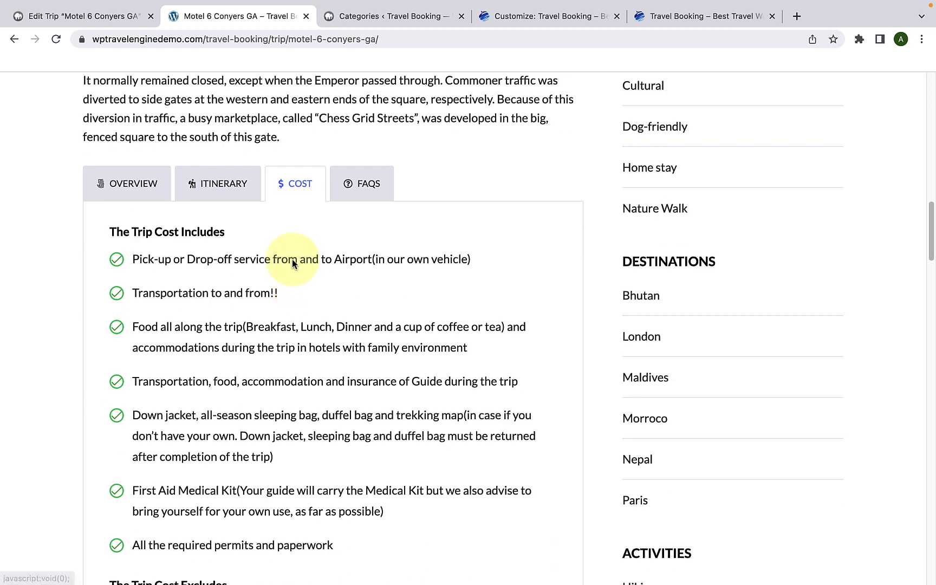
Step: Copy the demo's heading "COST" into the Includes/Excludes section title
double_click(302, 183)
right_click(304, 183)
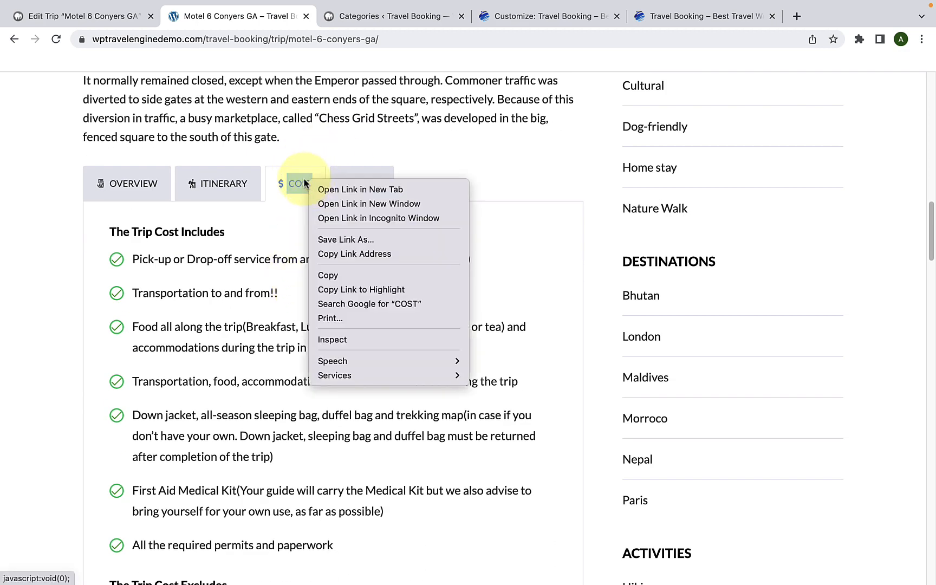
left_click(337, 275)
left_click(121, 21)
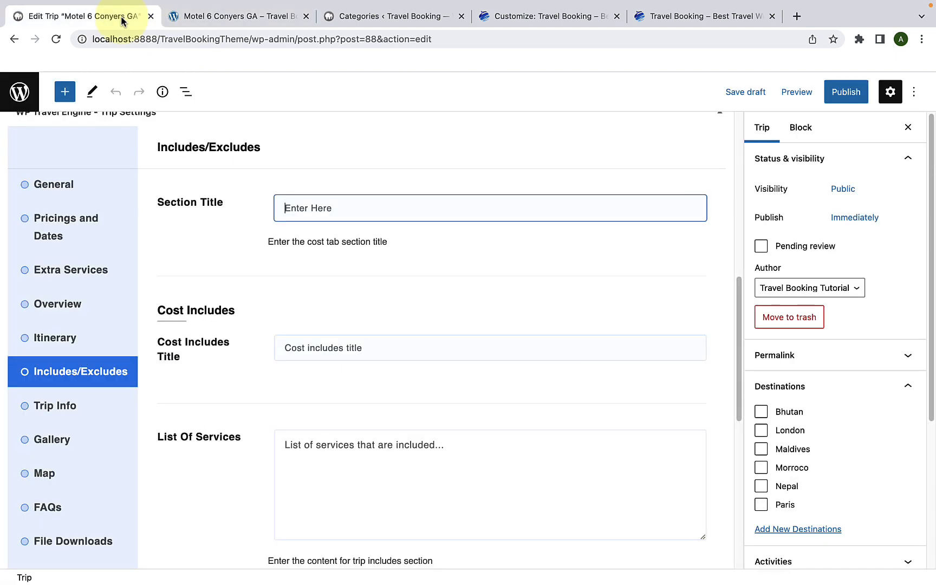
right_click(316, 209)
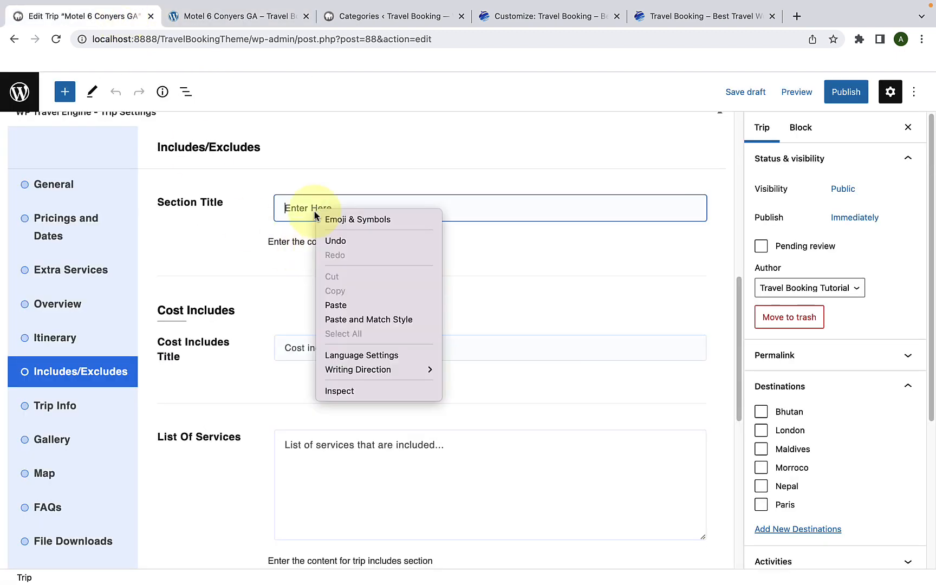
left_click(336, 304)
Step: Set the Cost Includes title to "The Trip Cost Includes", copied from the demo trip page
scroll(337, 306, "down", 5)
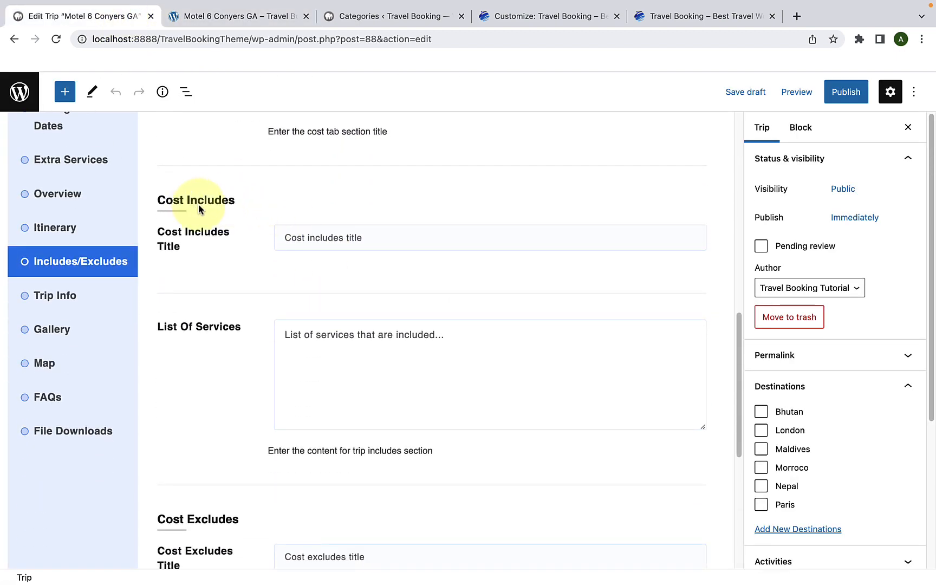
left_click(372, 239)
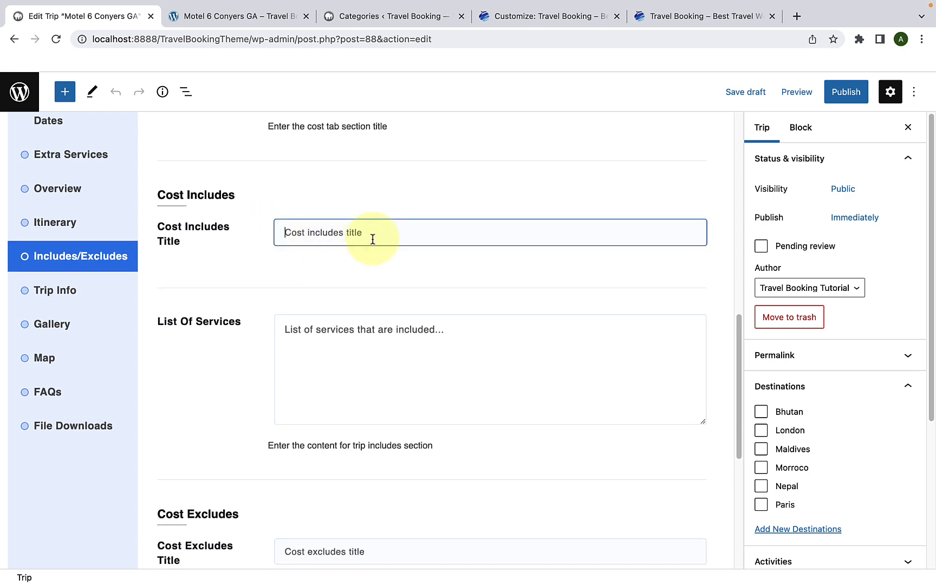
scroll(371, 240, "down", 1)
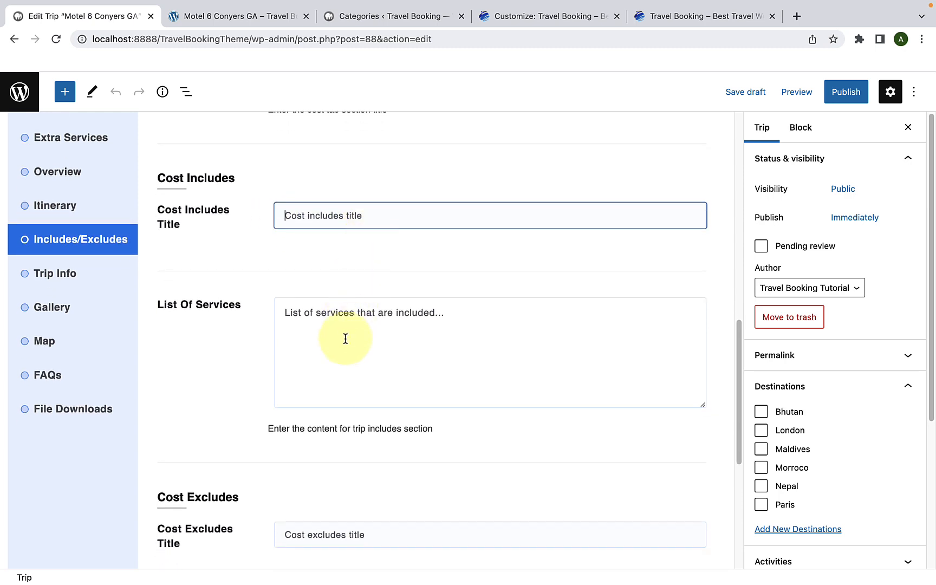
left_click(344, 336)
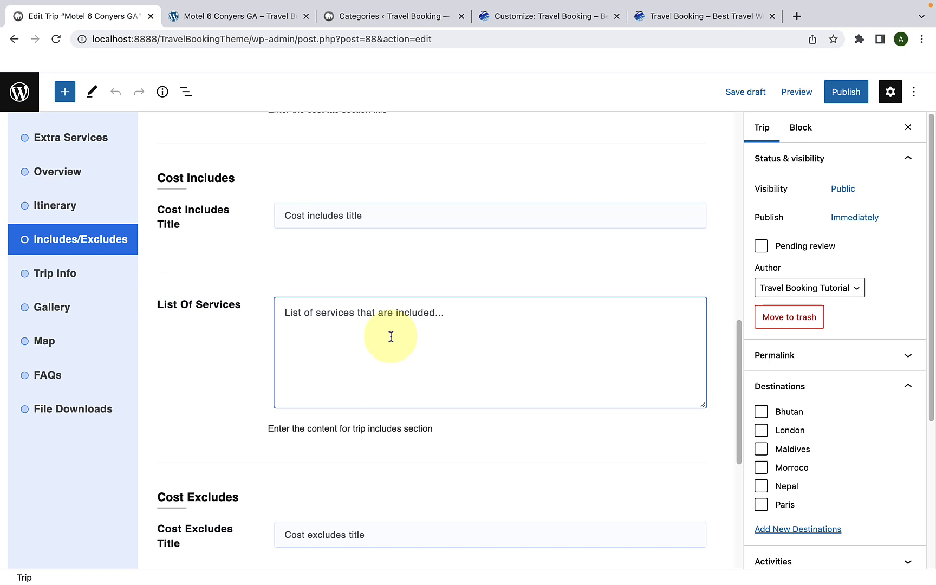
left_click(279, 216)
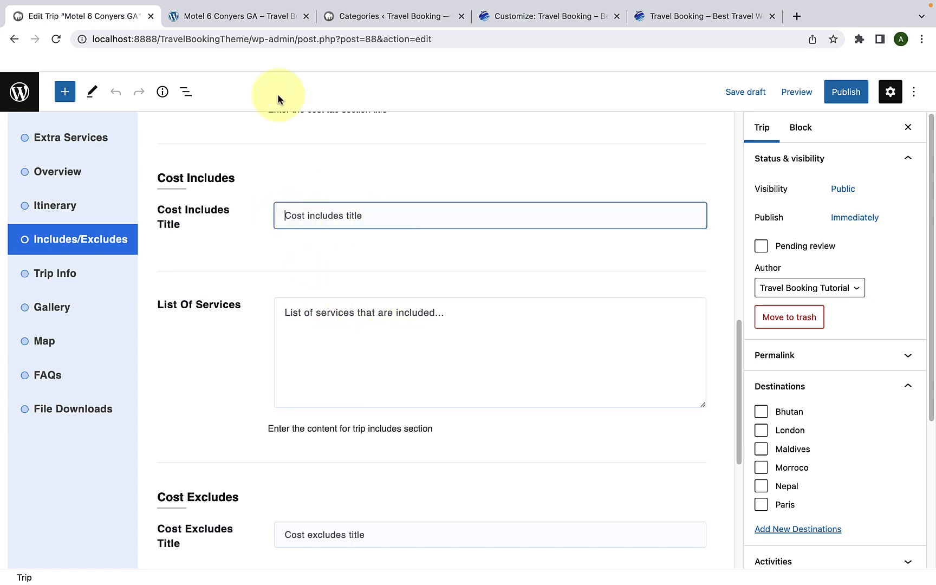
left_click(265, 16)
double_click(195, 232)
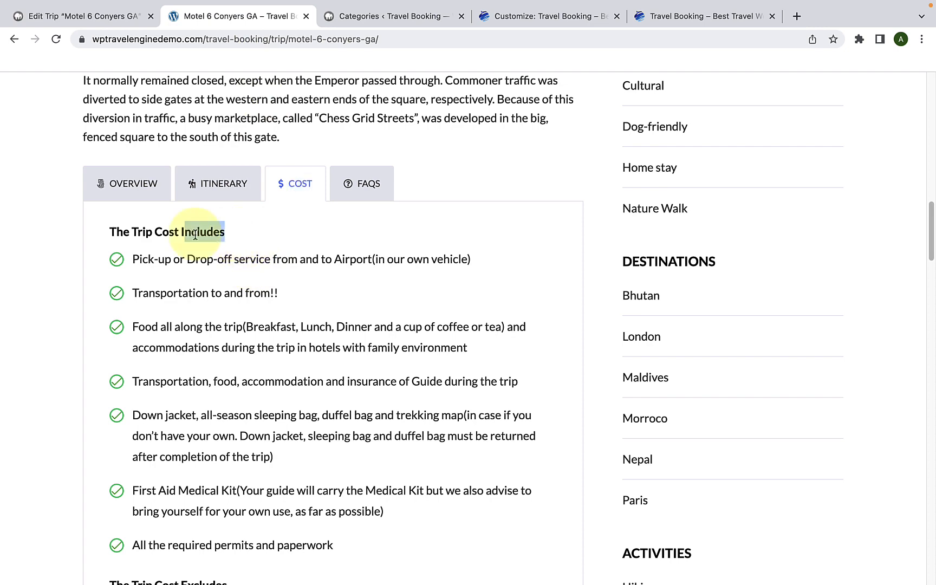
left_click_drag(195, 234, 109, 230)
right_click(117, 232)
left_click(130, 259)
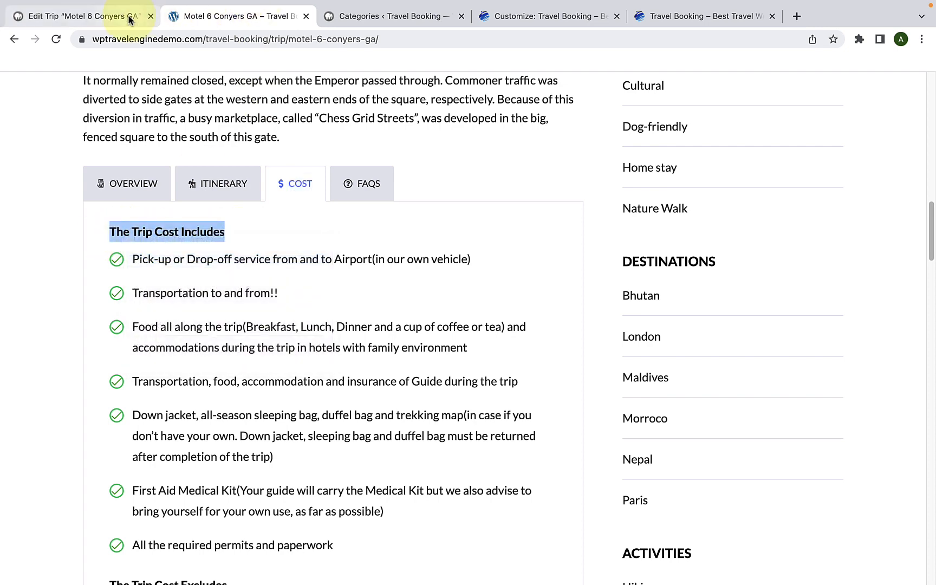
left_click(130, 17)
right_click(342, 215)
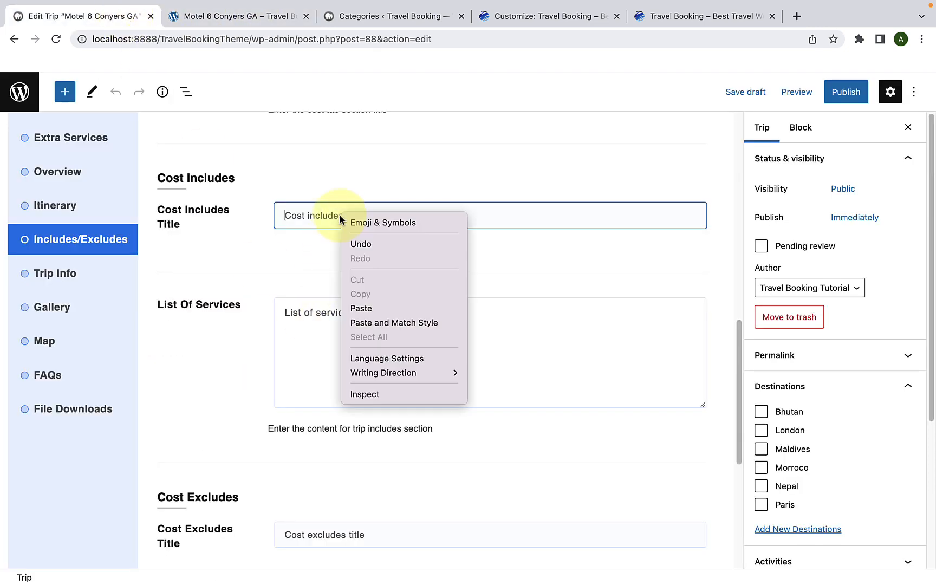
left_click(361, 308)
Step: Fill the Cost Includes list of services with the demo's list from "Pick-up or Drop-off service" to "All the required permits and paperwork"
scroll(363, 328, "down", 1)
left_click(365, 321)
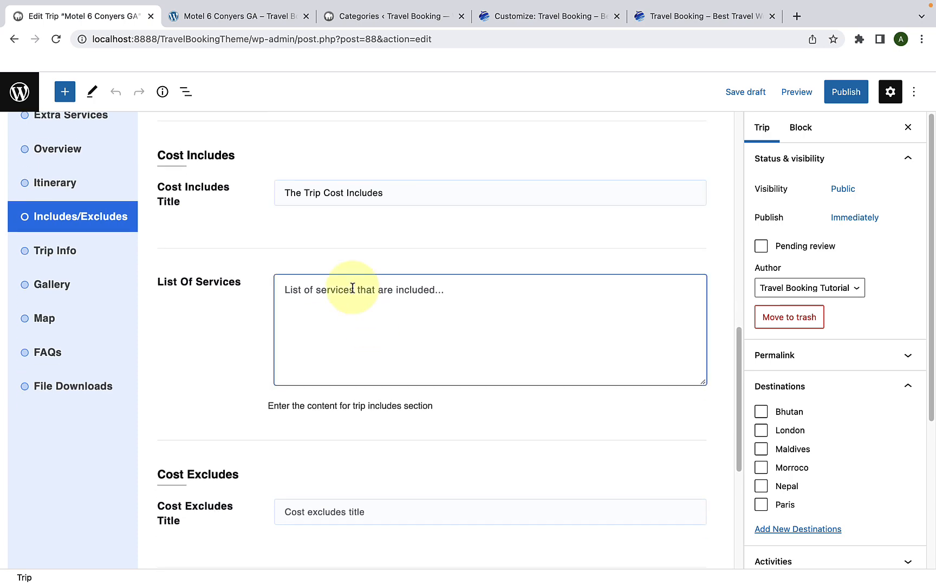
left_click(252, 17)
scroll(250, 330, "down", 1)
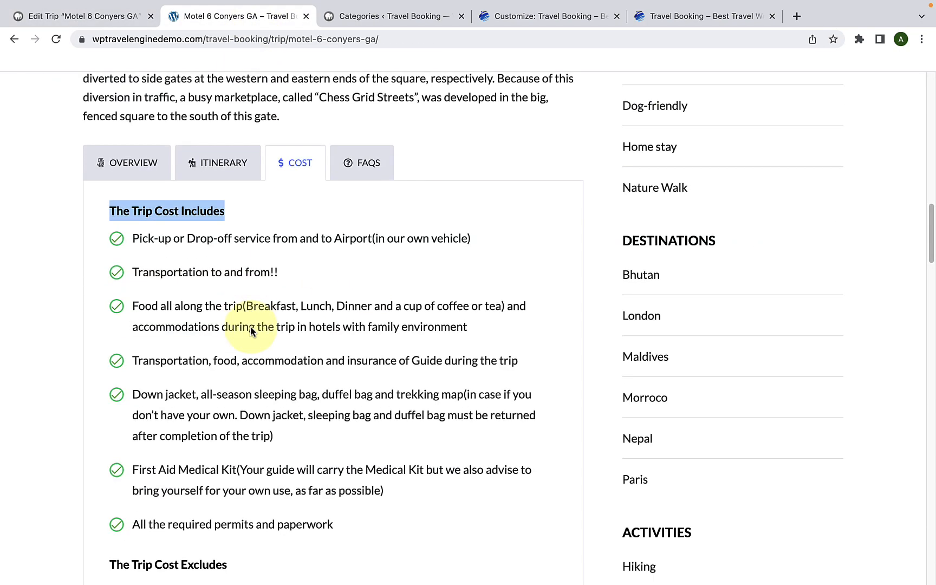
scroll(255, 379, "down", 1)
left_click_drag(334, 457, 133, 166)
right_click(150, 170)
left_click(181, 201)
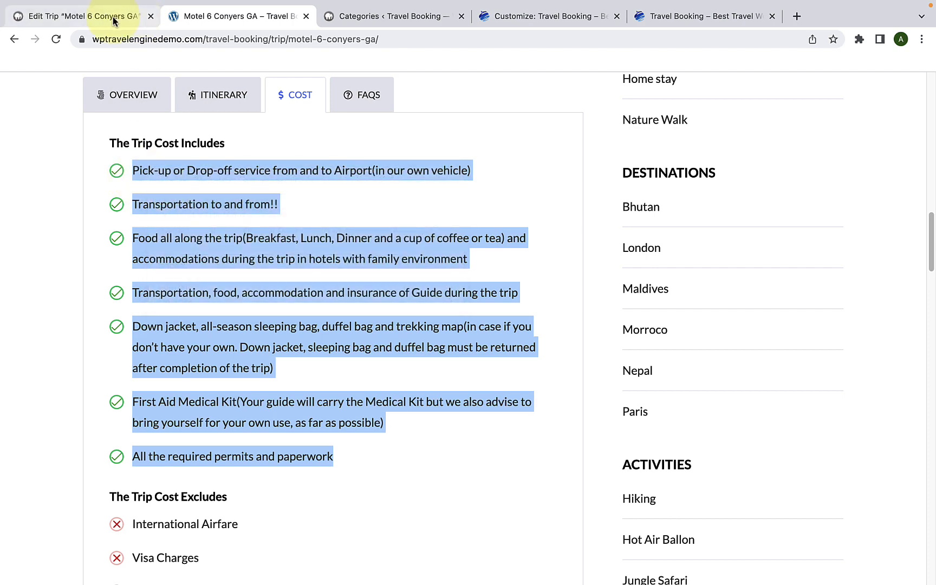
left_click(114, 21)
right_click(304, 283)
left_click(334, 382)
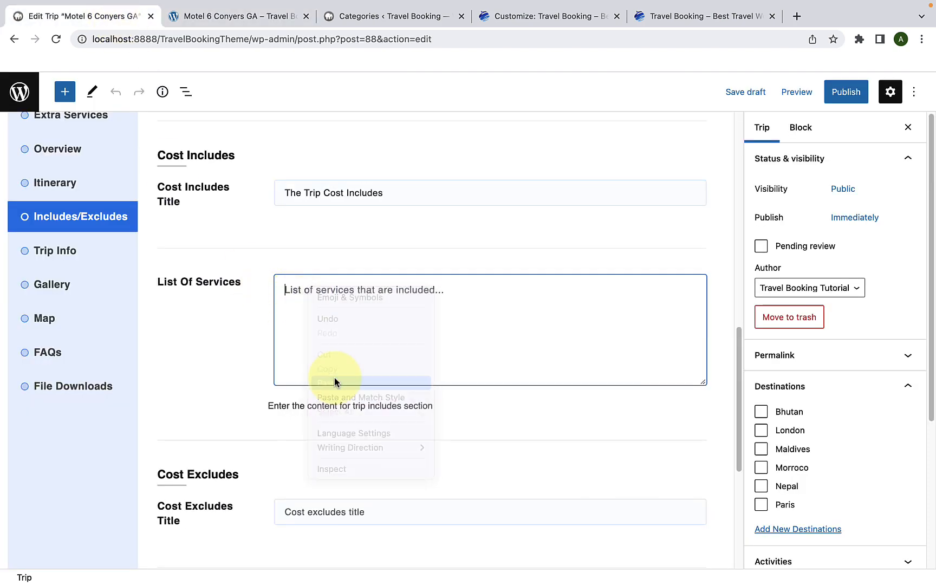
Step: Set the Cost Excludes title to "The Trip Cost Excludes", copied from the demo trip page
scroll(286, 399, "down", 4)
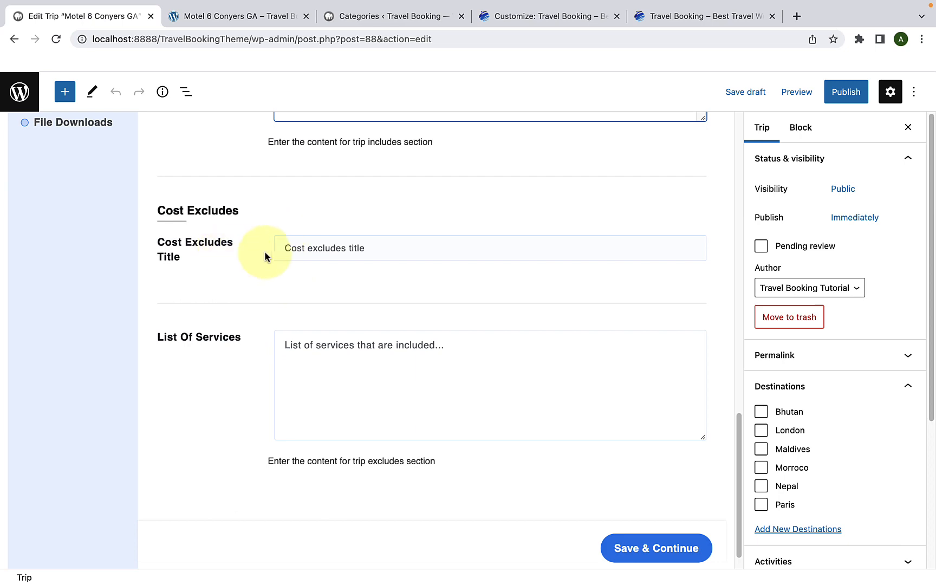
left_click(287, 248)
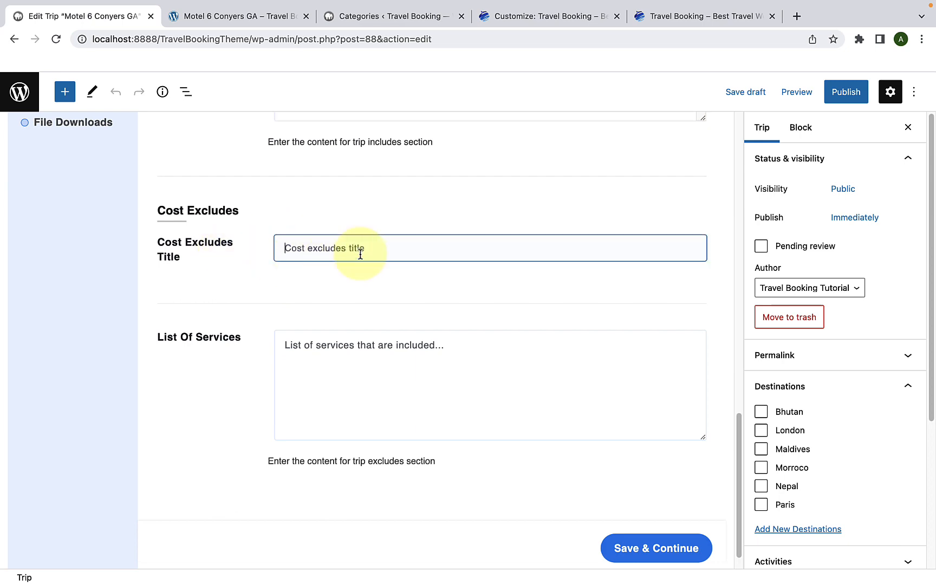
left_click(244, 17)
scroll(291, 252, "down", 5)
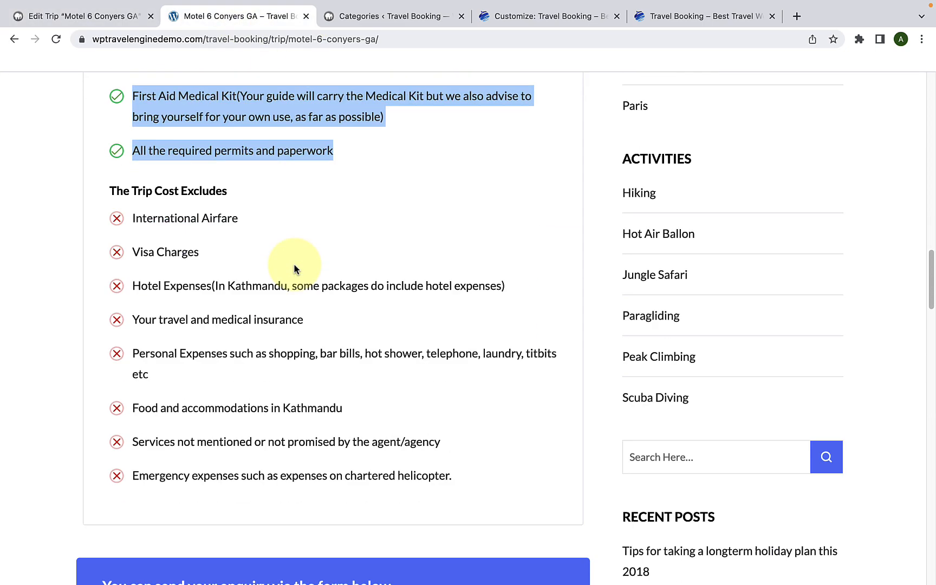
scroll(293, 263, "down", 1)
left_click_drag(226, 177, 115, 177)
right_click(124, 177)
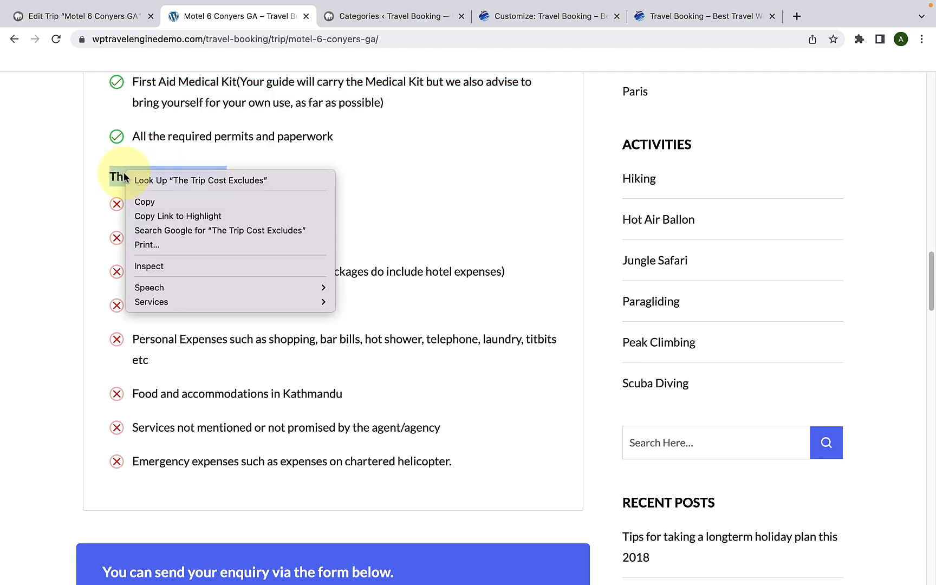
left_click(144, 201)
left_click(123, 21)
right_click(302, 246)
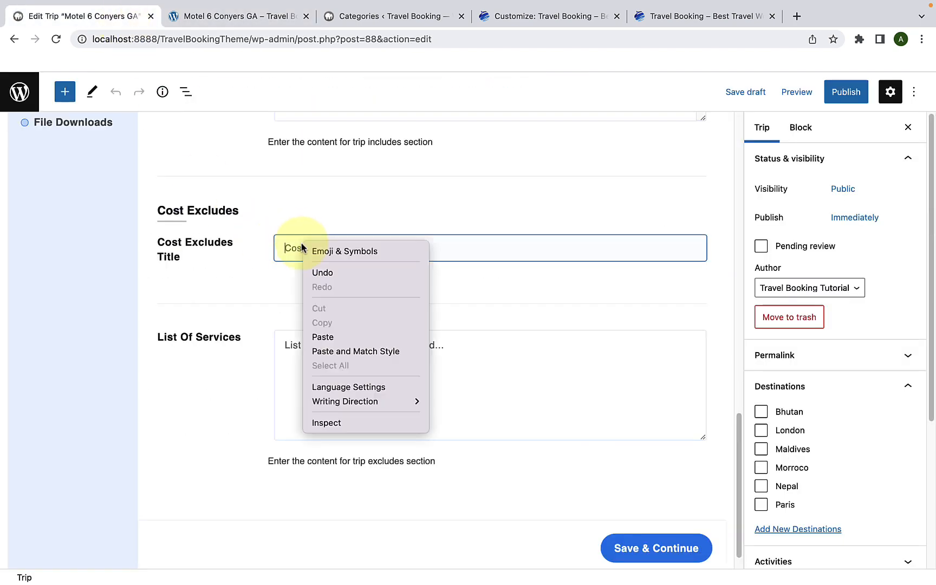
left_click(323, 336)
Step: Copy the demo's excluded services, from "International Airfare" to "Emergency expenses", into the Cost Excludes list, then save and continue to Trip Info
scroll(328, 334, "down", 1)
left_click(328, 332)
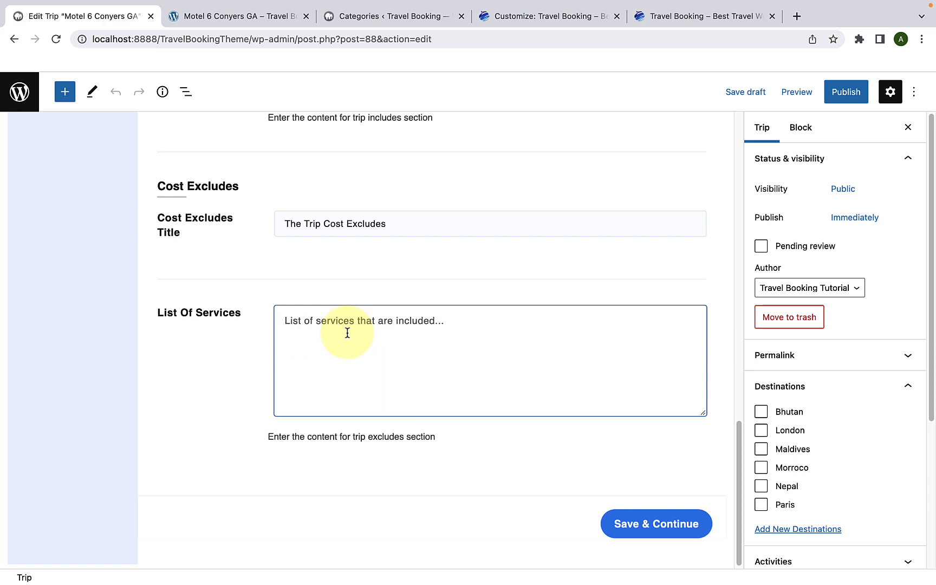
left_click(251, 20)
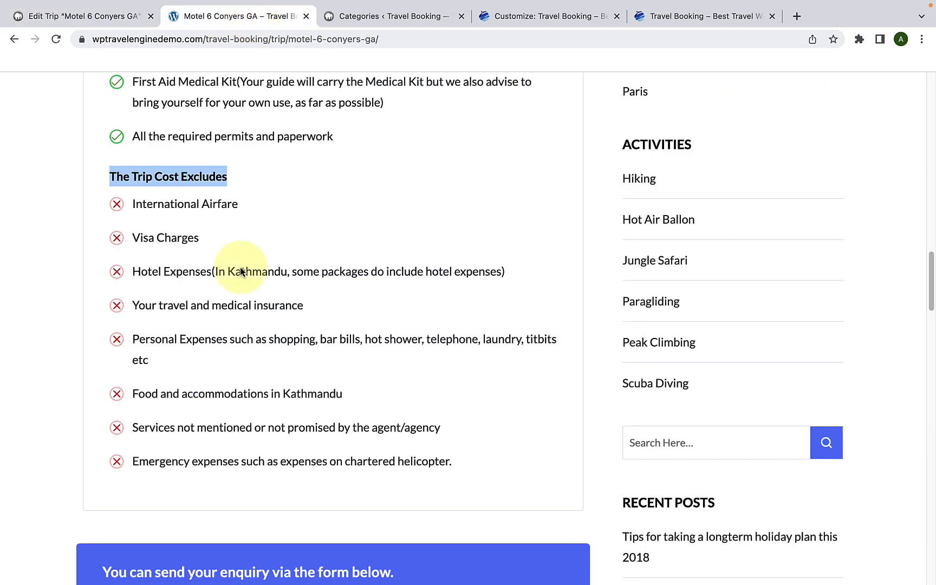
scroll(325, 352, "down", 1)
left_click_drag(457, 447, 134, 198)
right_click(130, 187)
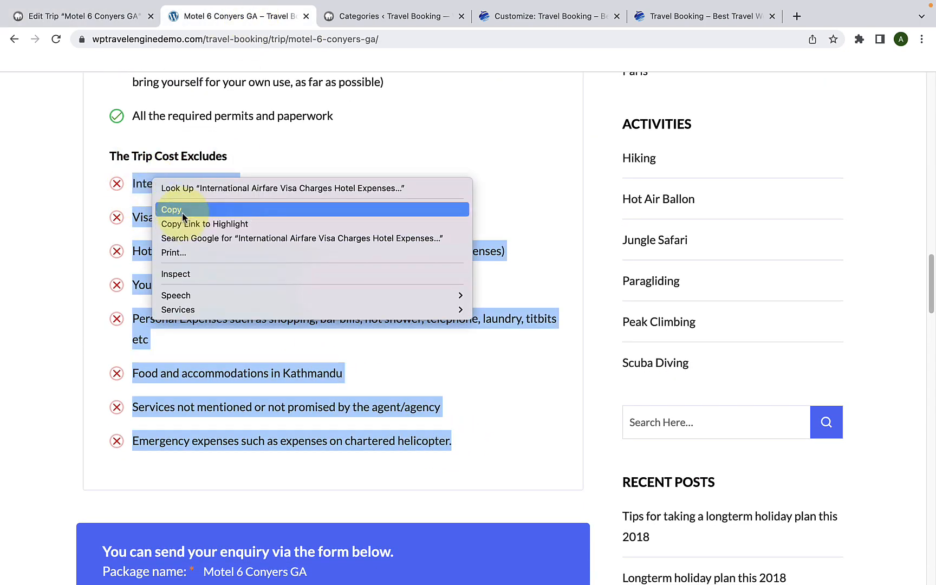
left_click(182, 213)
left_click(109, 19)
right_click(324, 327)
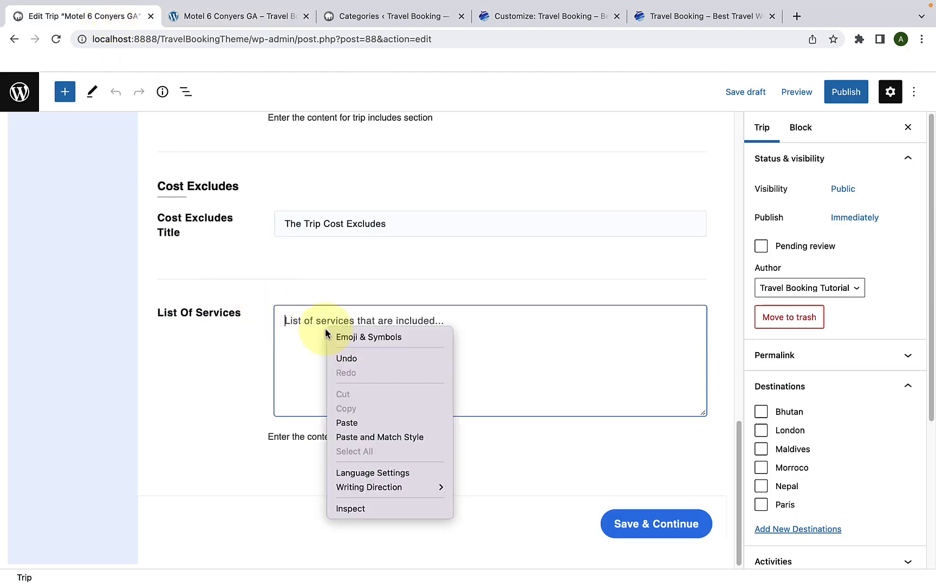
left_click(359, 424)
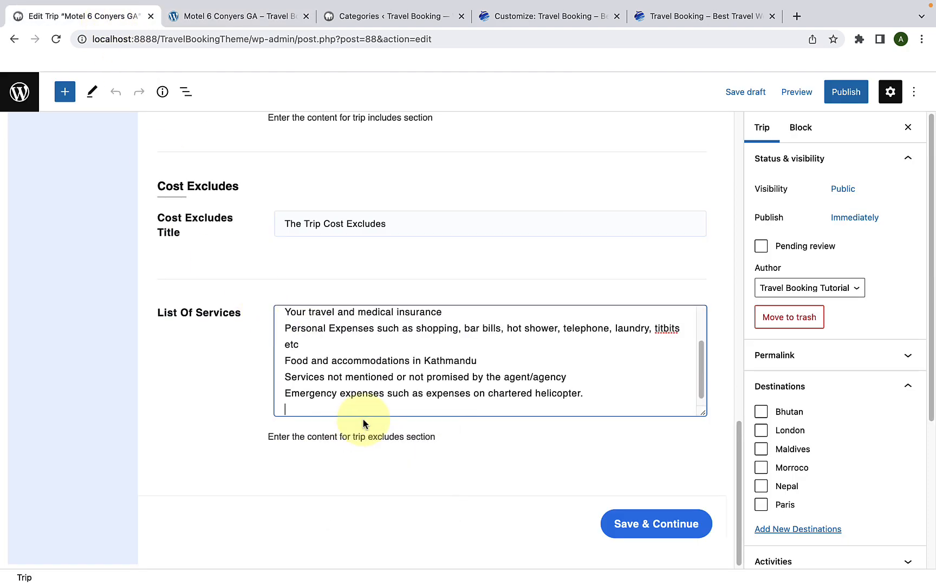
left_click(640, 522)
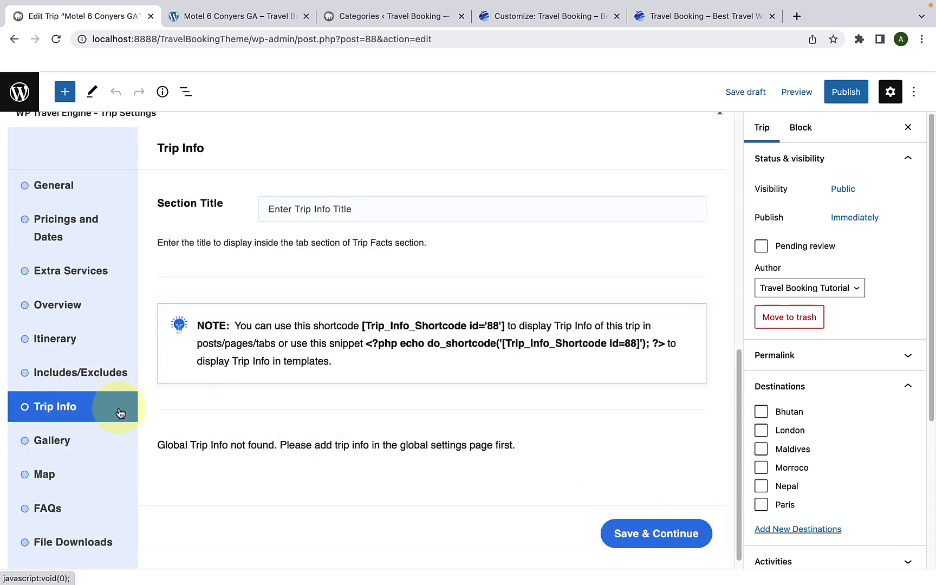
Step: Examine the Trip Facts section on the demo trip page as a reference for the trip info
scroll(119, 413, "down", 1)
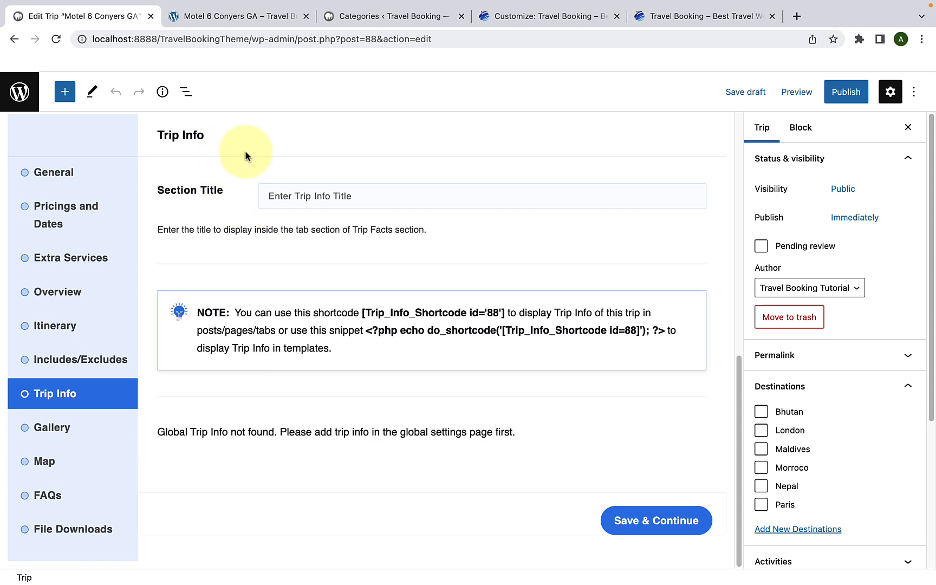
left_click(252, 21)
left_click(394, 150)
scroll(417, 182, "up", 2)
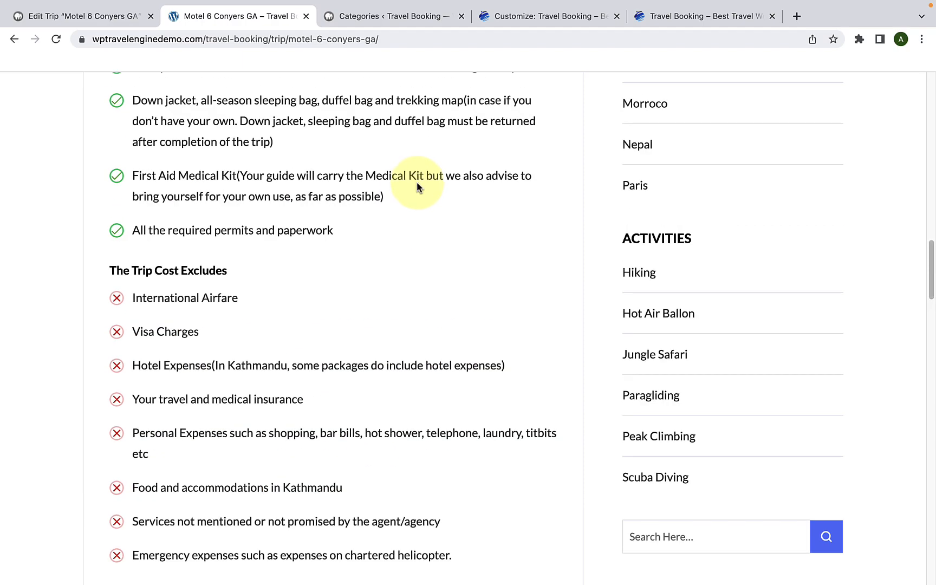
scroll(416, 187, "up", 15)
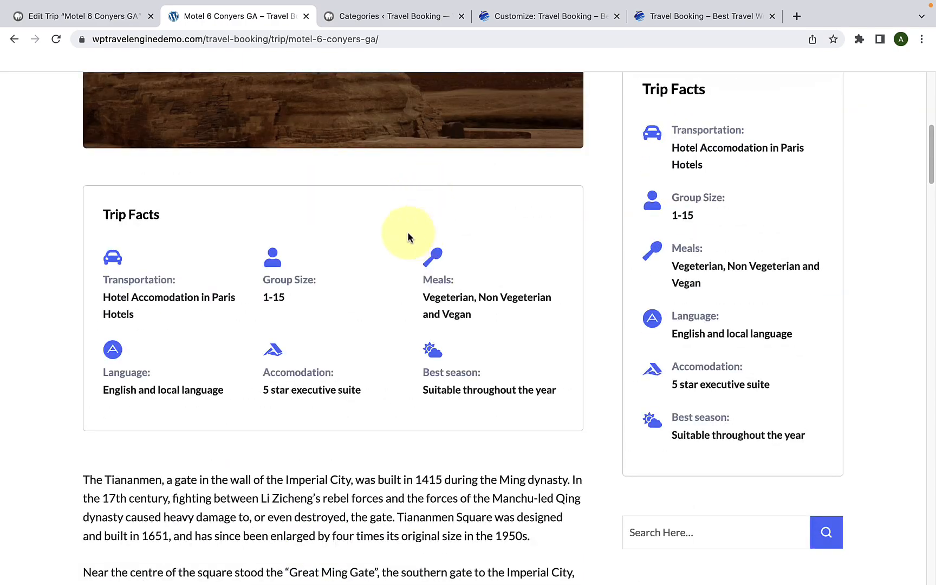
Step: Set the trip's Trip Info section title to "Trip Facts", then save and continue to the Gallery settings
scroll(654, 223, "up", 1)
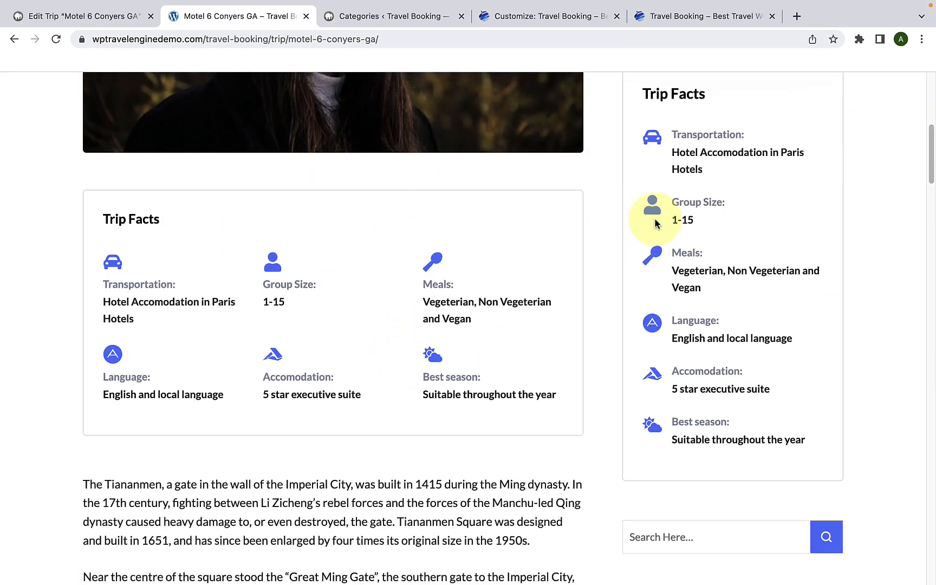
scroll(655, 223, "up", 1)
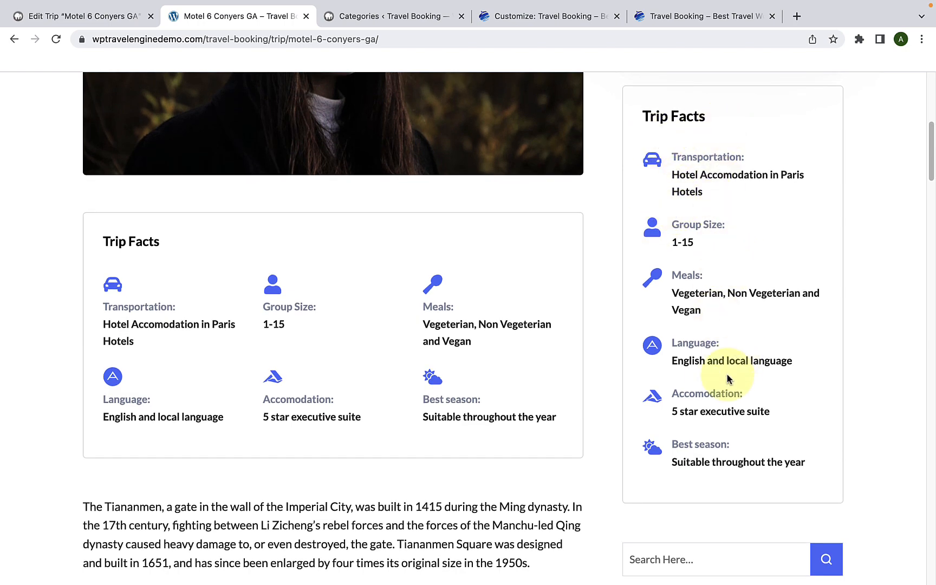
scroll(728, 379, "down", 1)
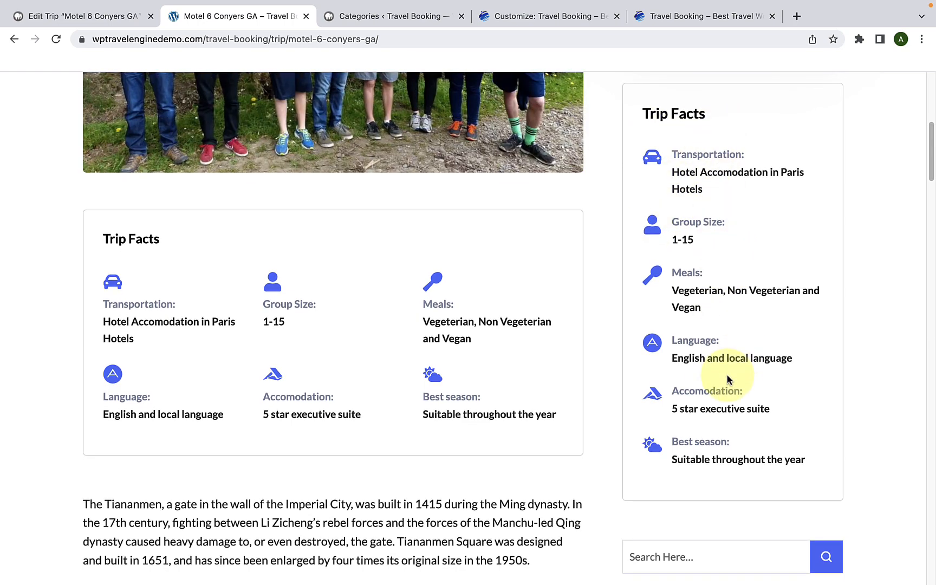
left_click(91, 24)
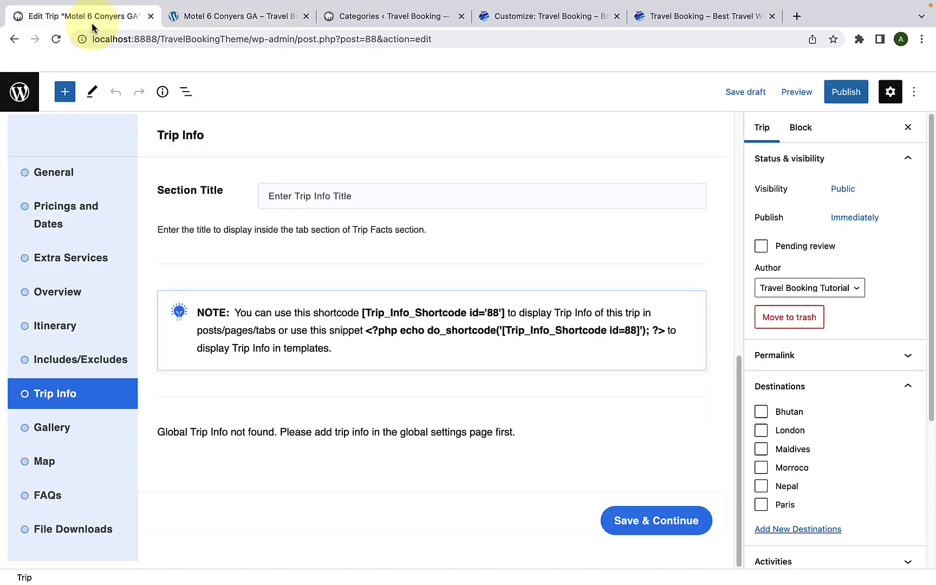
left_click(274, 195)
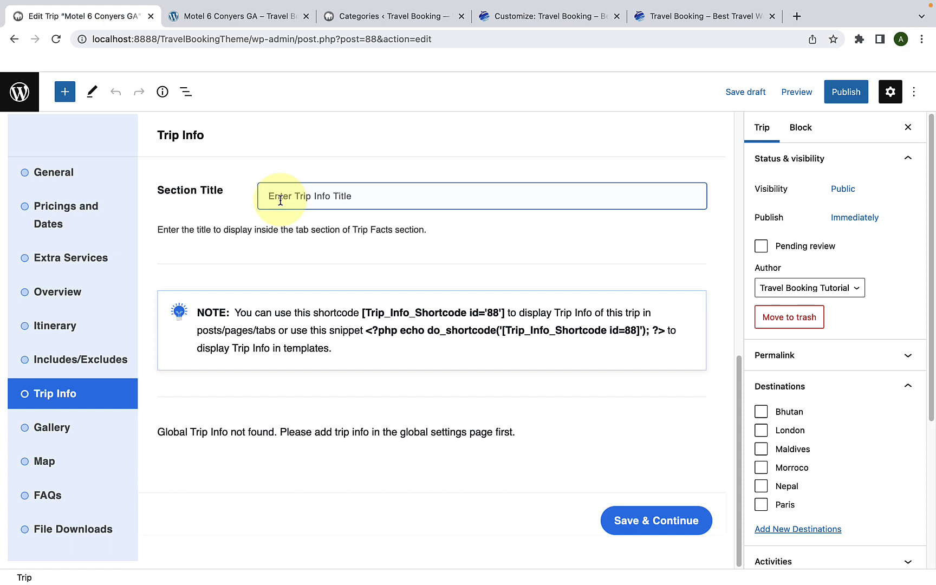
key("super+v")
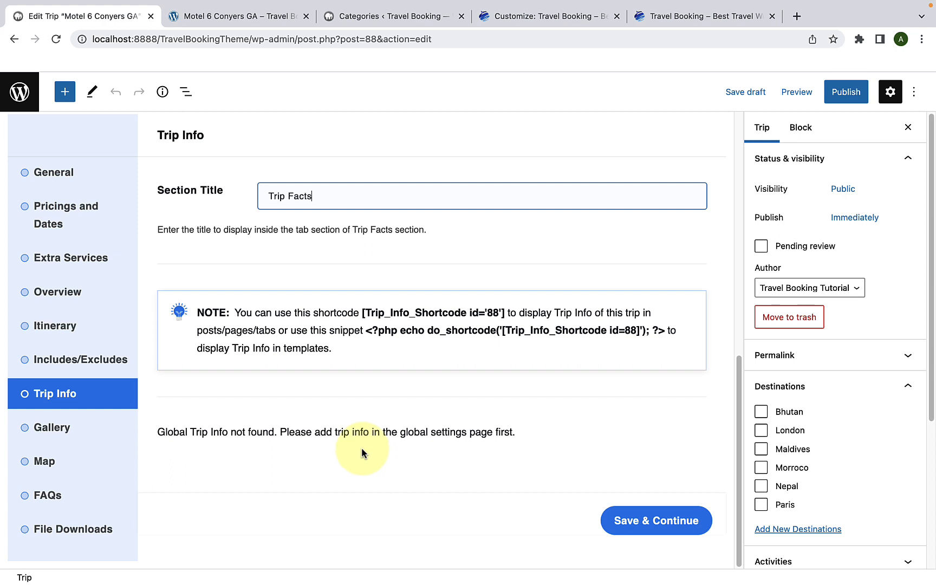
left_click(645, 523)
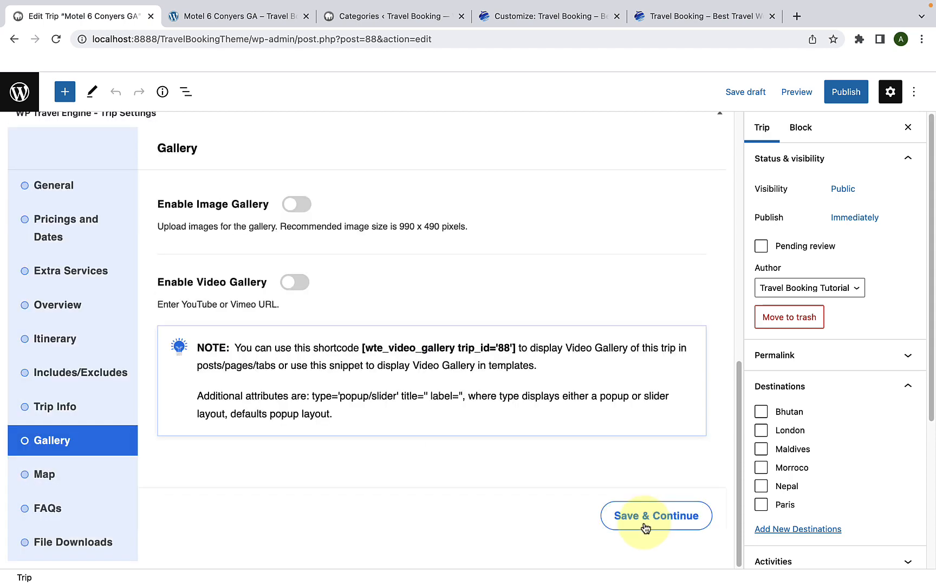
Step: Open the global Trip Info settings of WP Travel Engine in a duplicate of the trip editor's browser tab
right_click(84, 18)
left_click(117, 107)
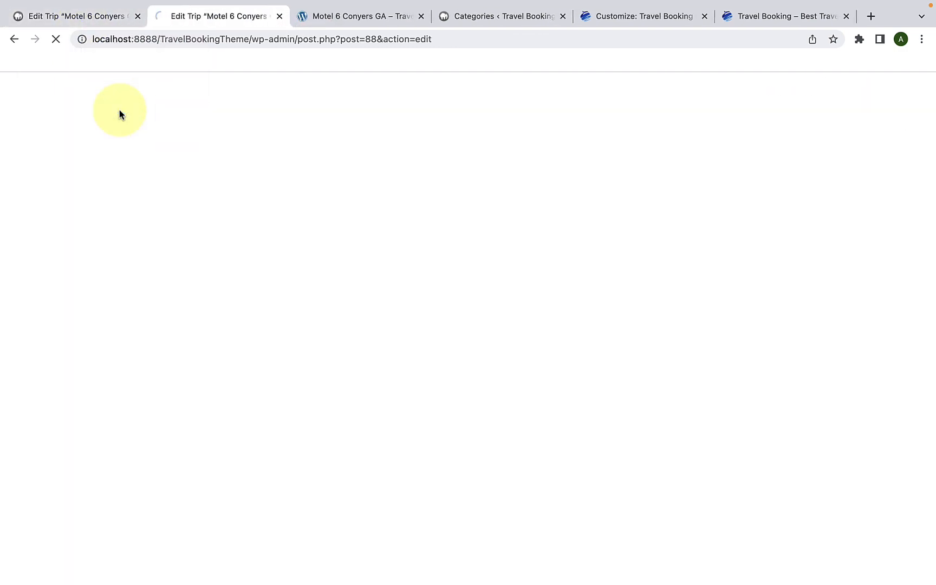
left_click(14, 39)
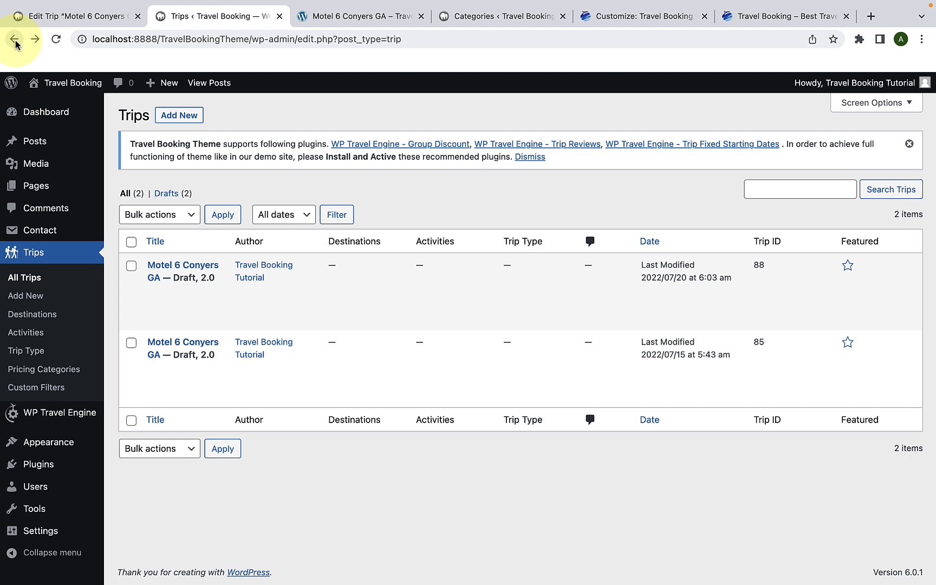
mouse_move(64, 415)
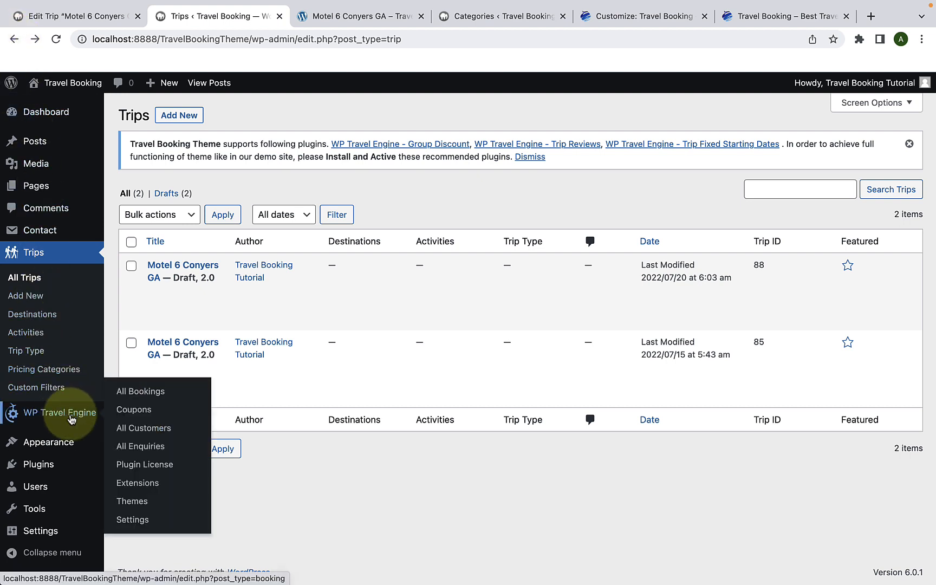
left_click(140, 522)
scroll(392, 222, "down", 3)
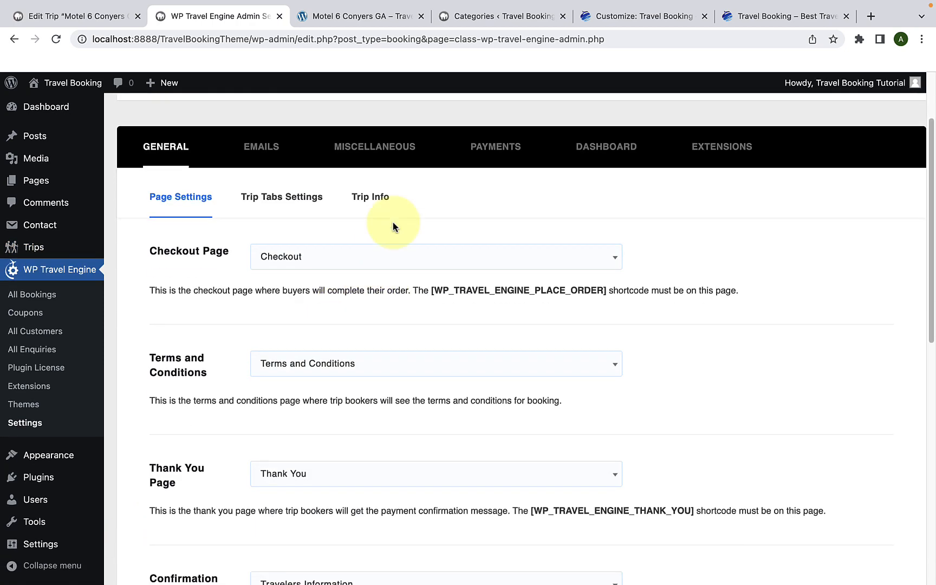
left_click(355, 202)
scroll(324, 287, "down", 1)
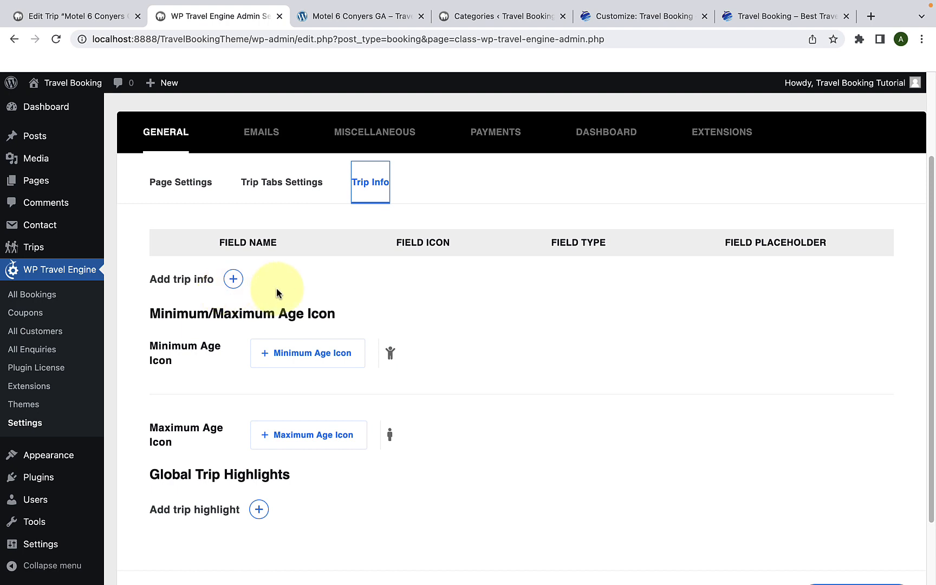
Step: Add a global trip info field named "Transportation", copying the name from the demo page's Trip Facts
left_click(234, 280)
left_click(235, 282)
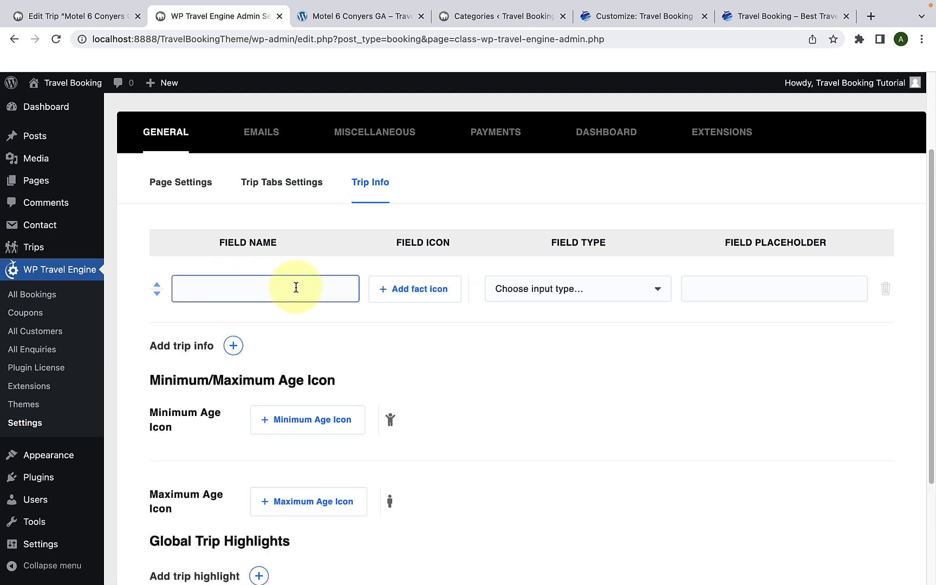
left_click(343, 19)
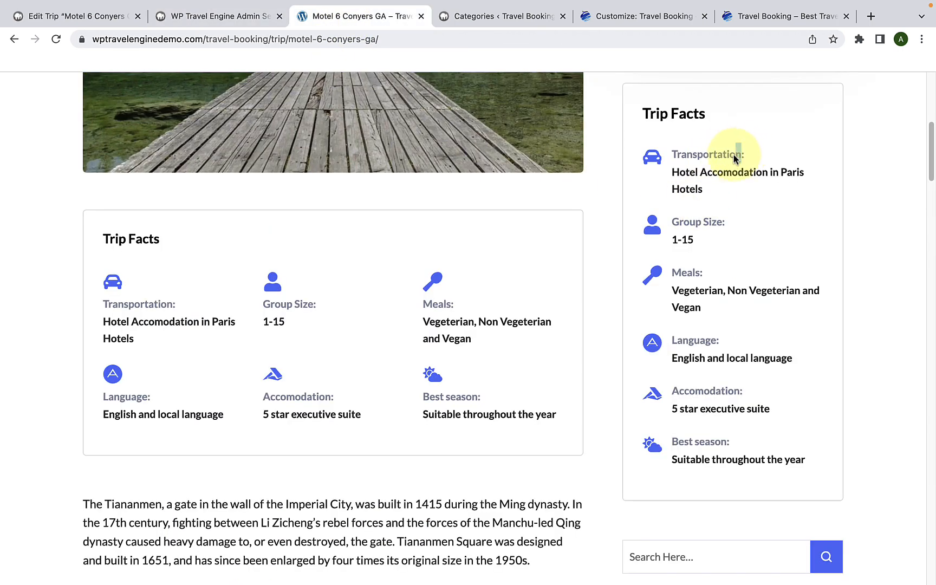
left_click_drag(738, 153, 672, 159)
right_click(672, 158)
left_click(683, 182)
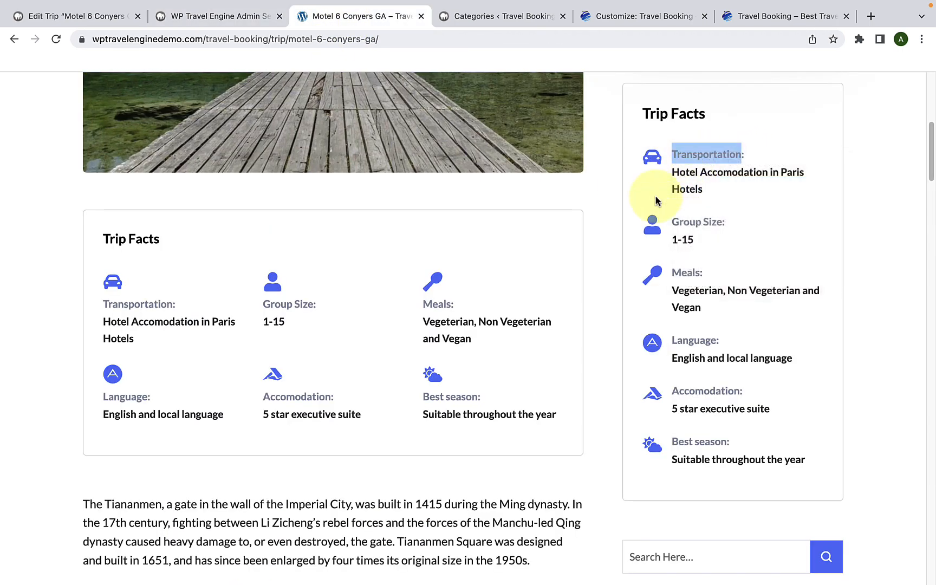
left_click(245, 21)
right_click(259, 282)
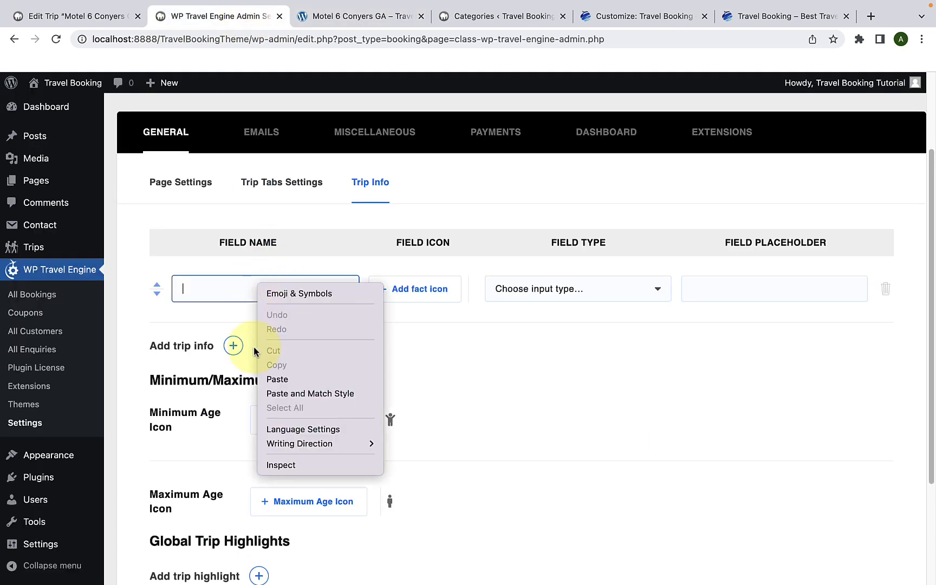
left_click(275, 379)
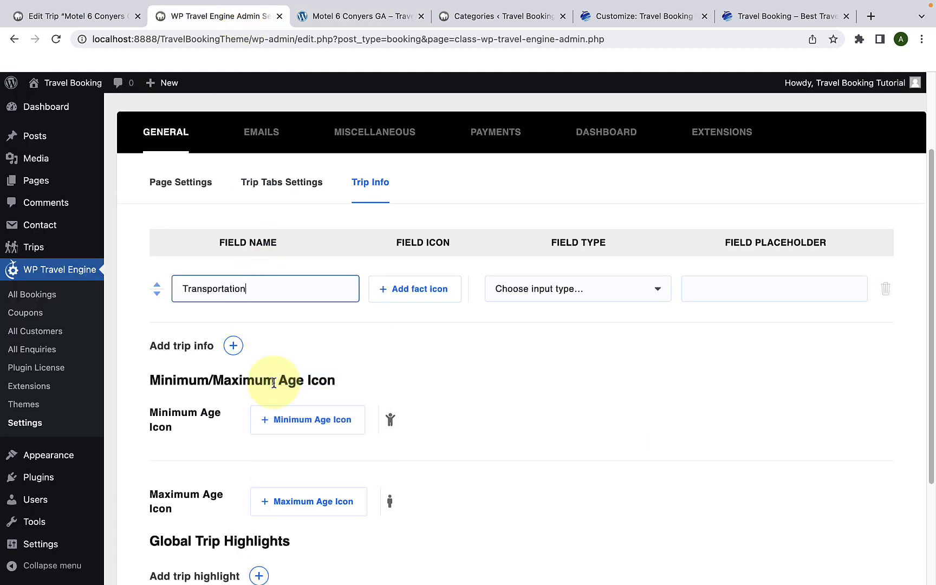
Step: Give the Transportation field the front-view car icon, found by searching for "car", and set its field type to text
left_click(428, 301)
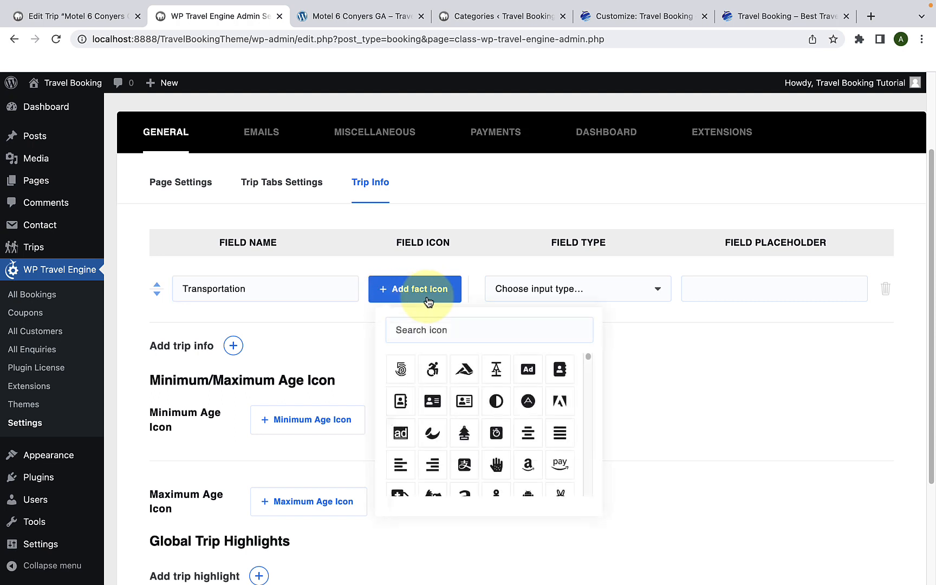
scroll(449, 422, "down", 2)
scroll(460, 427, "down", 5)
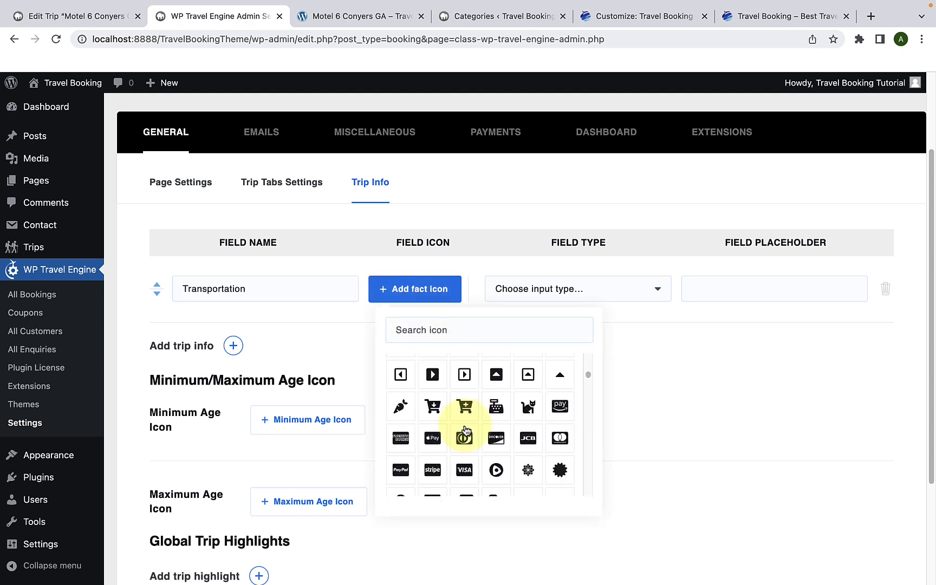
scroll(465, 431, "up", 8)
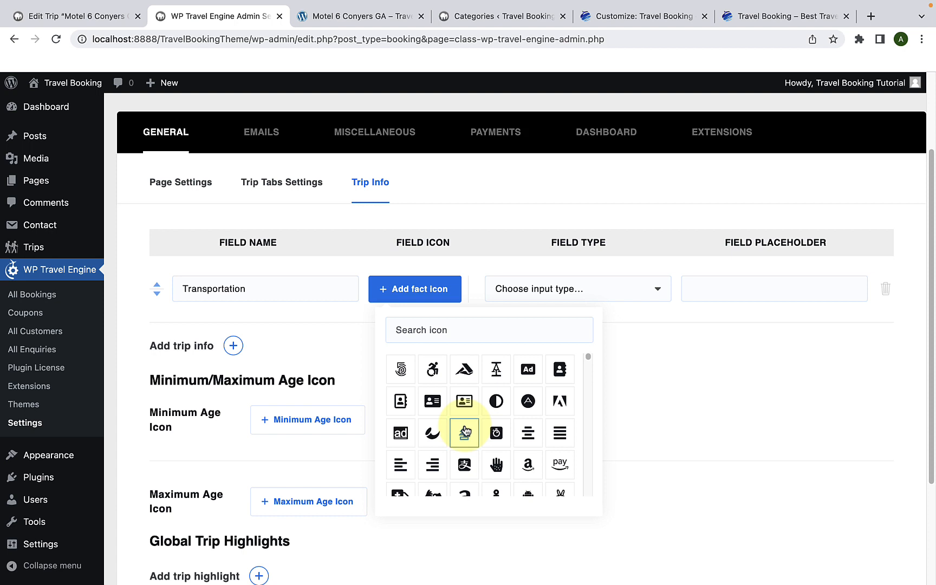
left_click(444, 331)
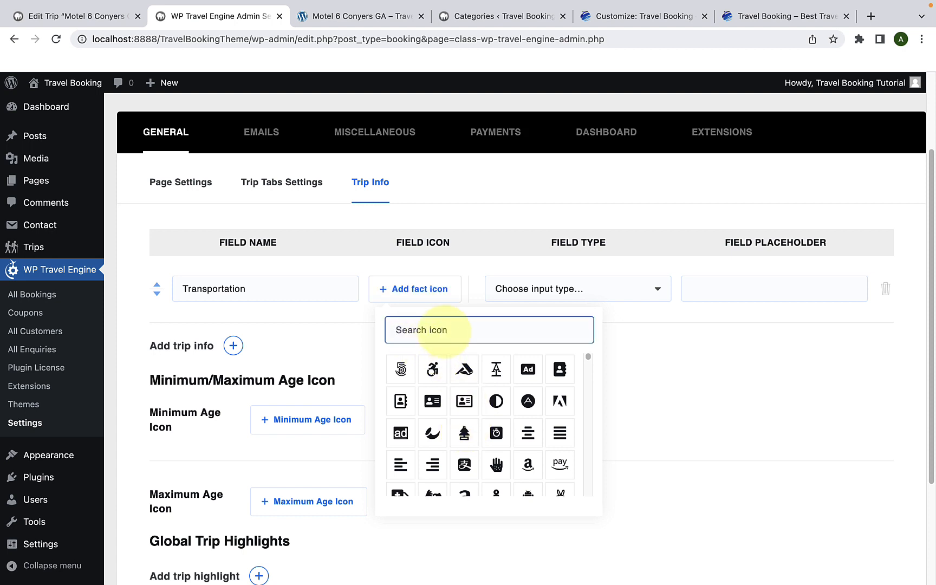
type("car")
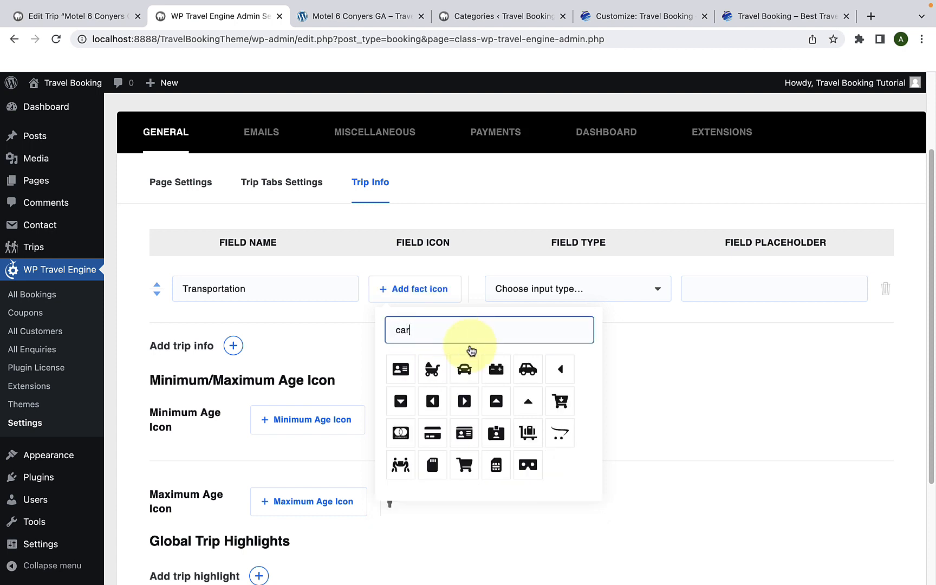
left_click(464, 368)
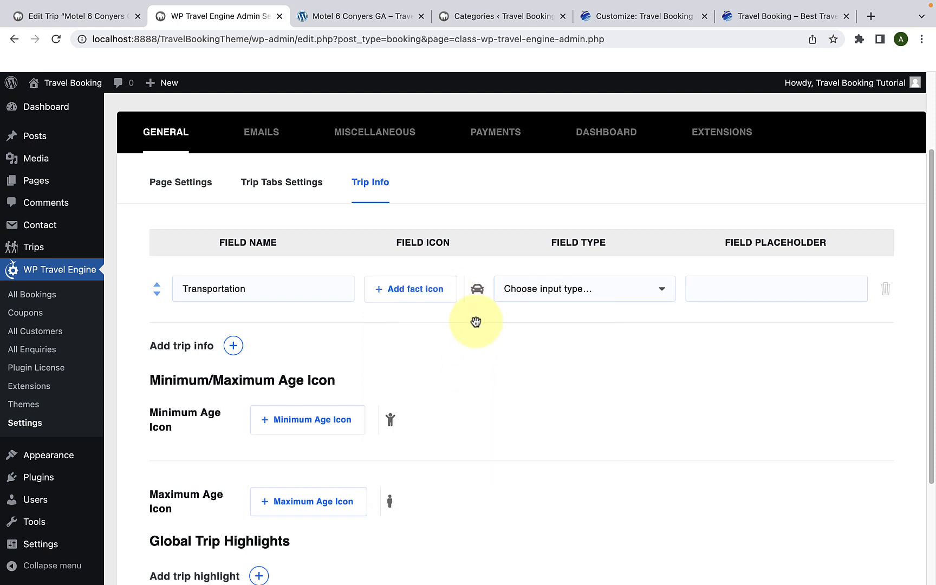
left_click(585, 301)
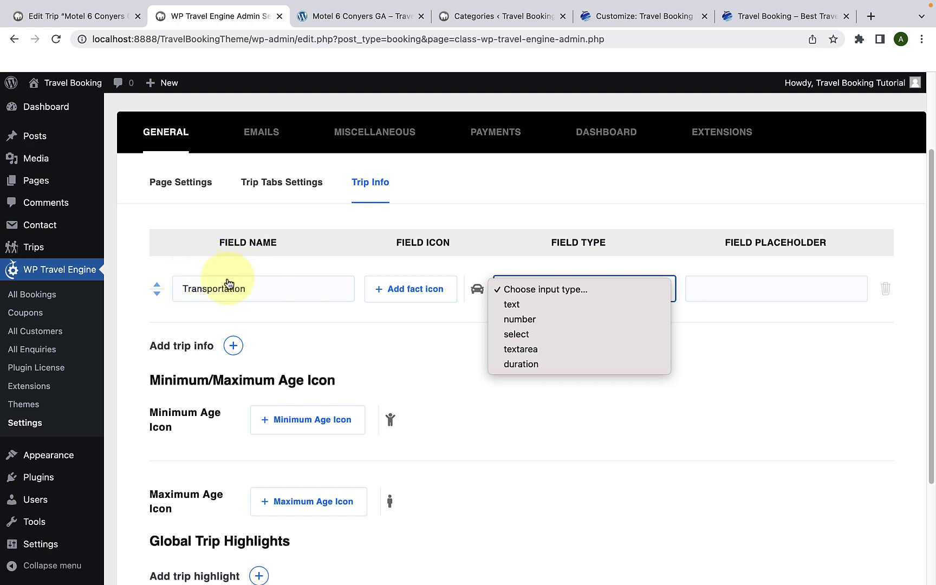
left_click(521, 312)
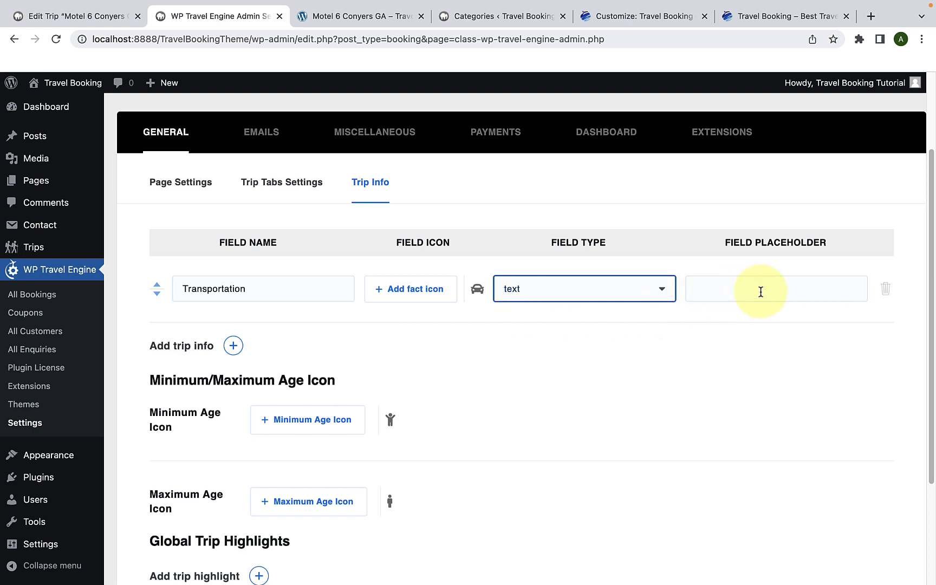
Step: Add a second trip info field named "Group Size", copying the name from the demo page's Trip Facts
left_click(233, 347)
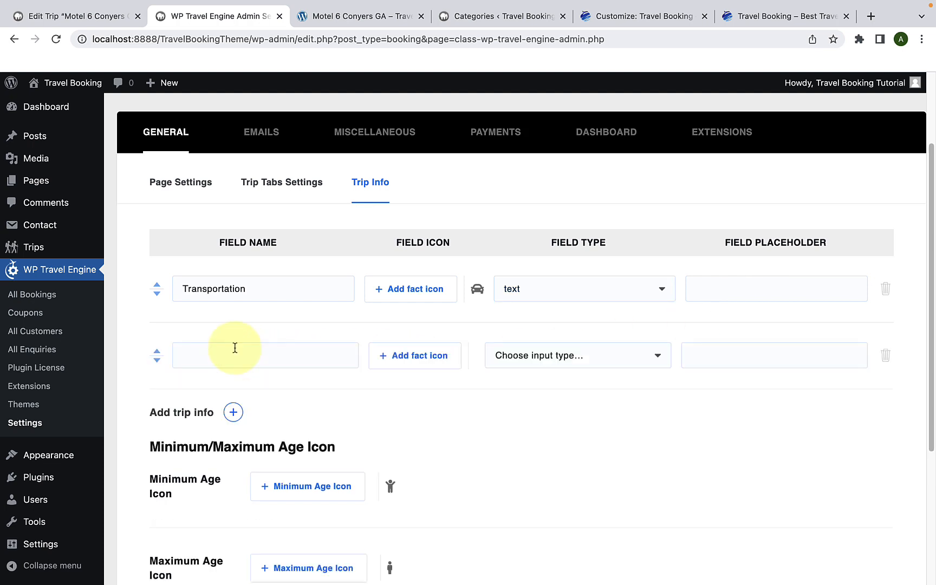
left_click(235, 347)
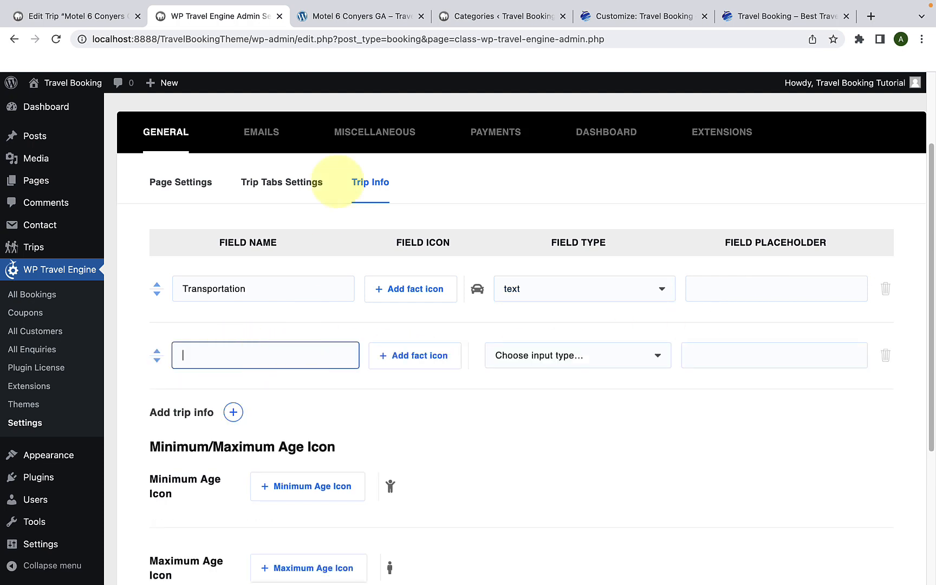
left_click(379, 16)
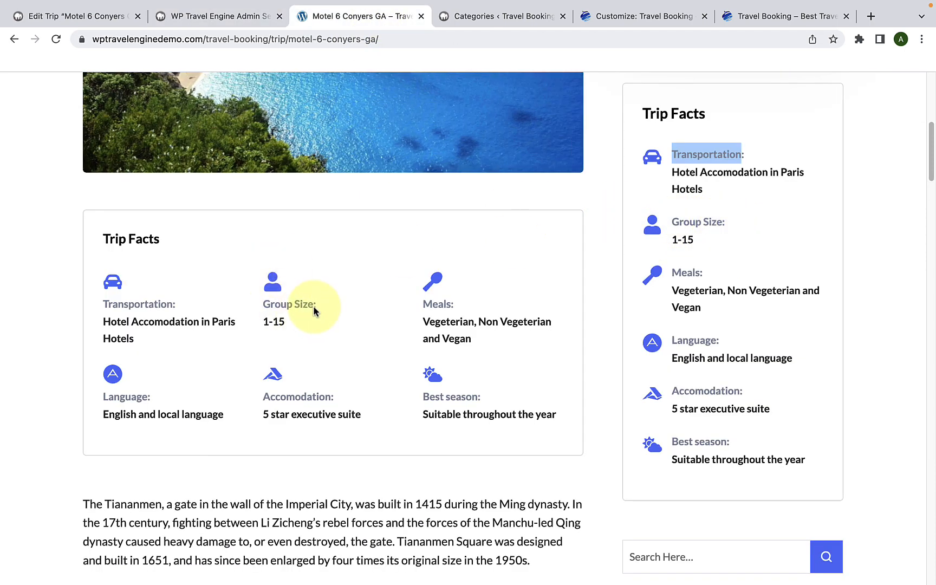
left_click_drag(313, 305, 273, 305)
right_click(274, 304)
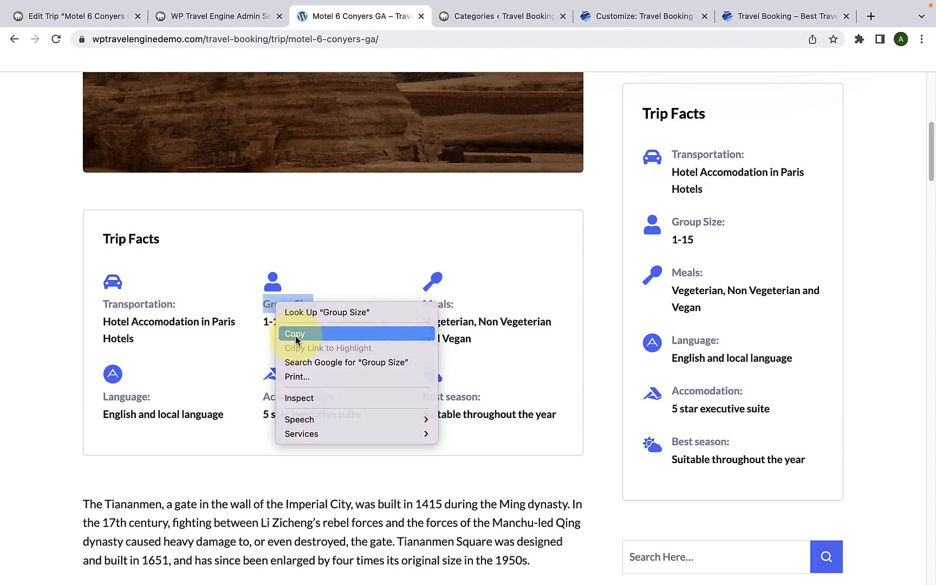
left_click(295, 335)
left_click(209, 16)
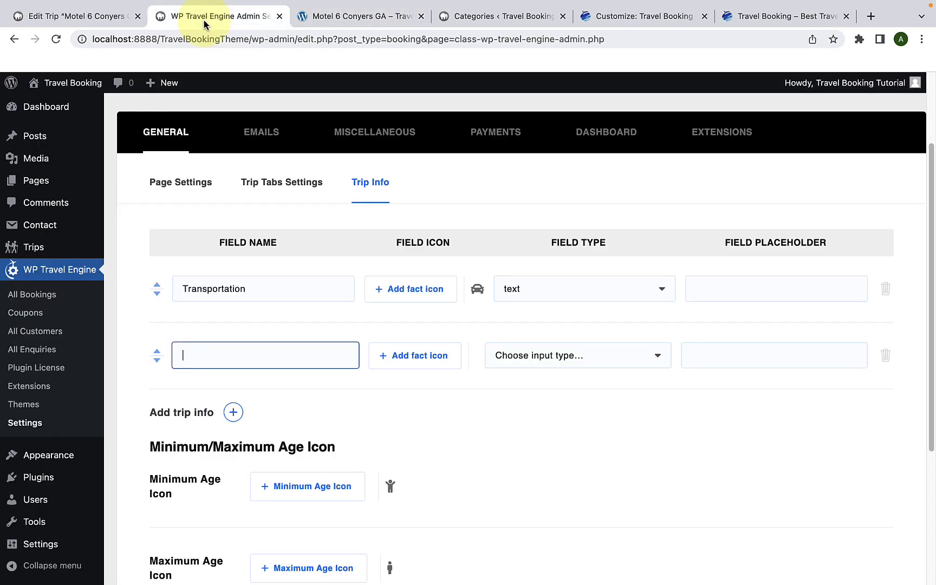
right_click(270, 361)
left_click(297, 449)
Step: Give the Group Size field the plain single-person icon, found by searching the icons for "user"
scroll(363, 375, "down", 1)
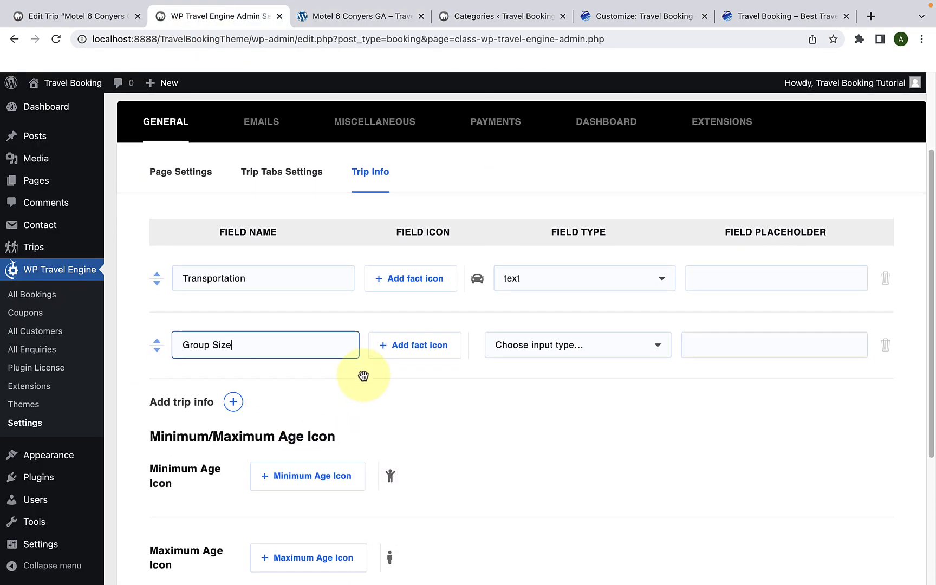
left_click(387, 346)
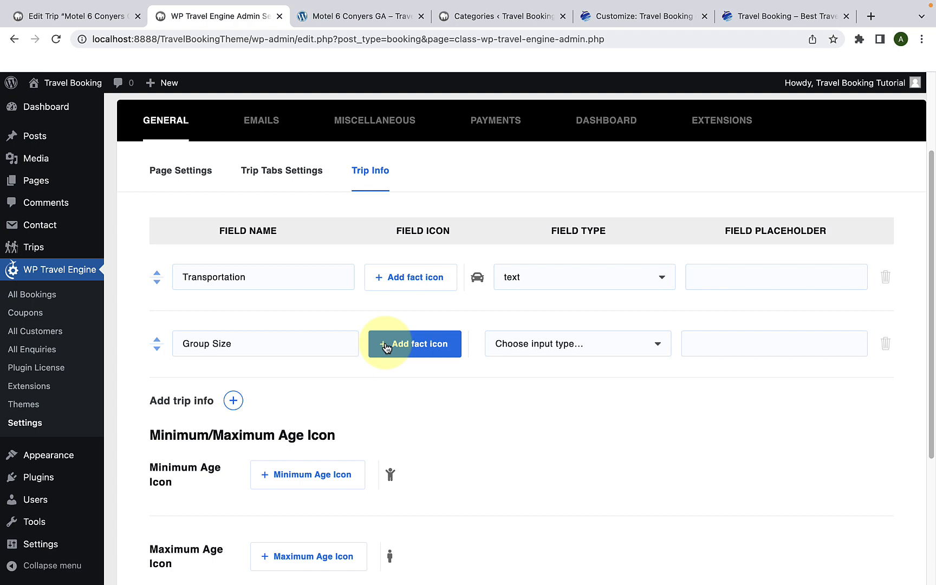
scroll(464, 444, "down", 3)
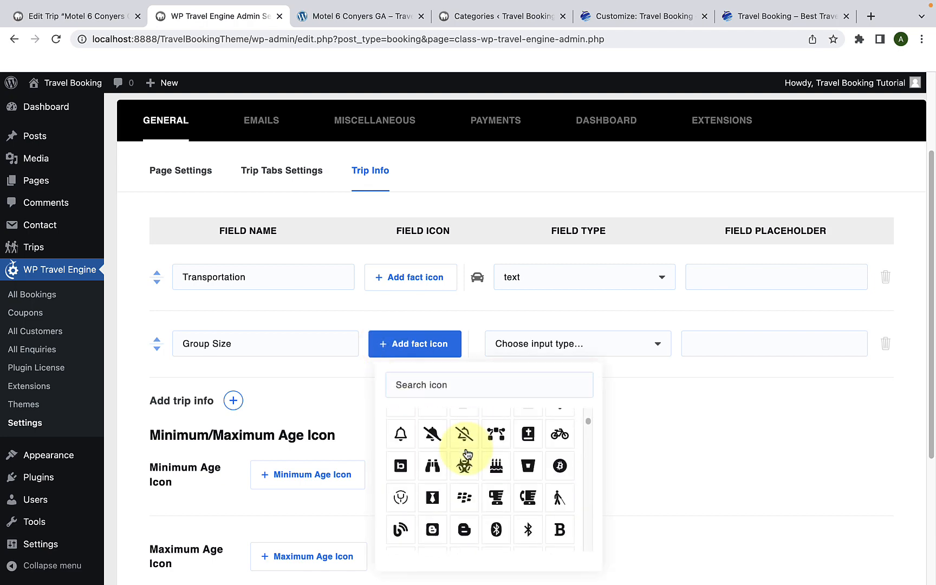
scroll(467, 453, "down", 10)
left_click(431, 333)
type("user")
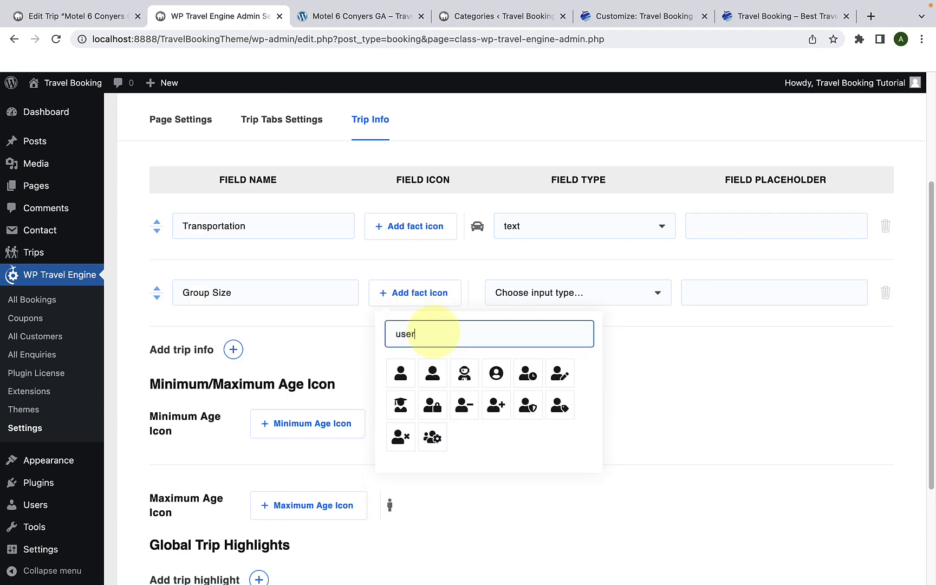
left_click(432, 373)
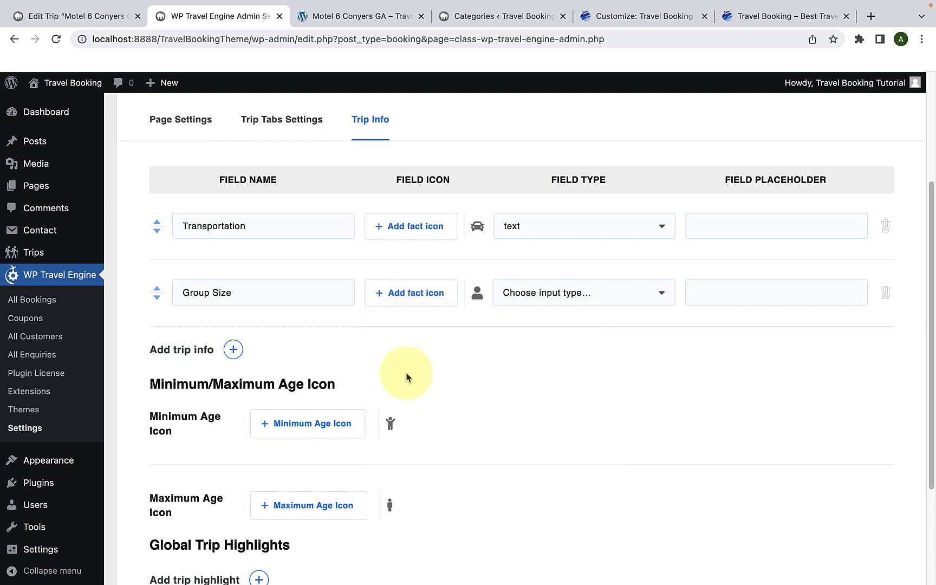
Step: Set the Group Size trip info field's type to number
left_click(569, 306)
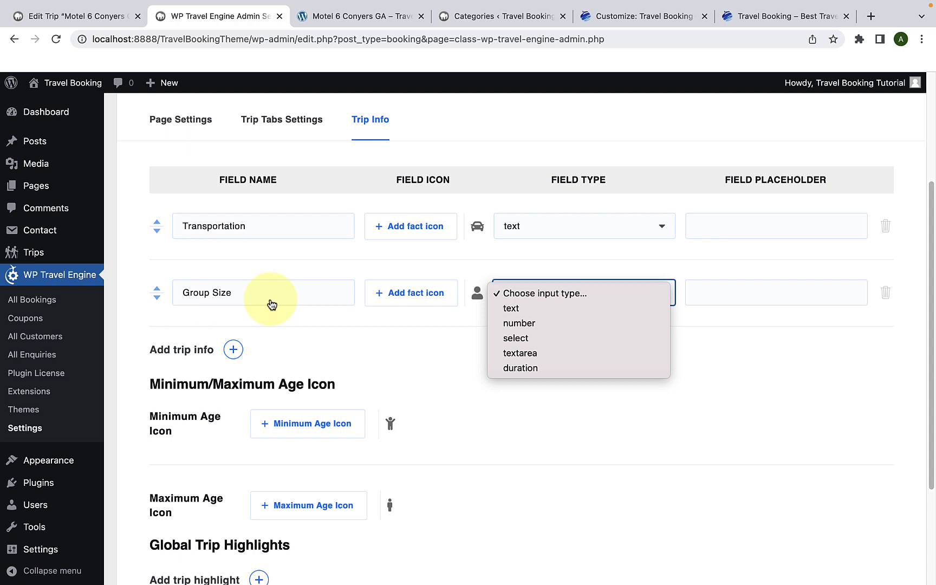
left_click(523, 324)
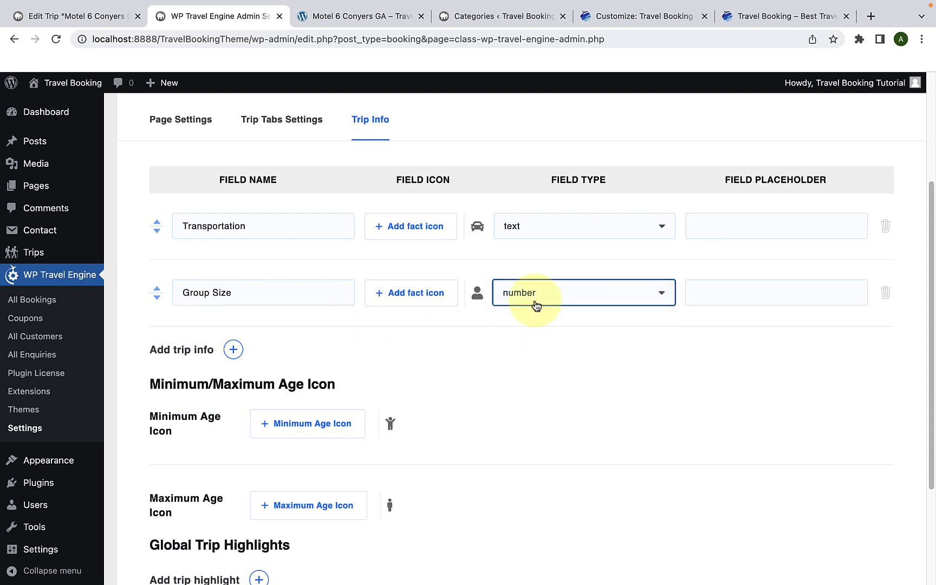
left_click(535, 305)
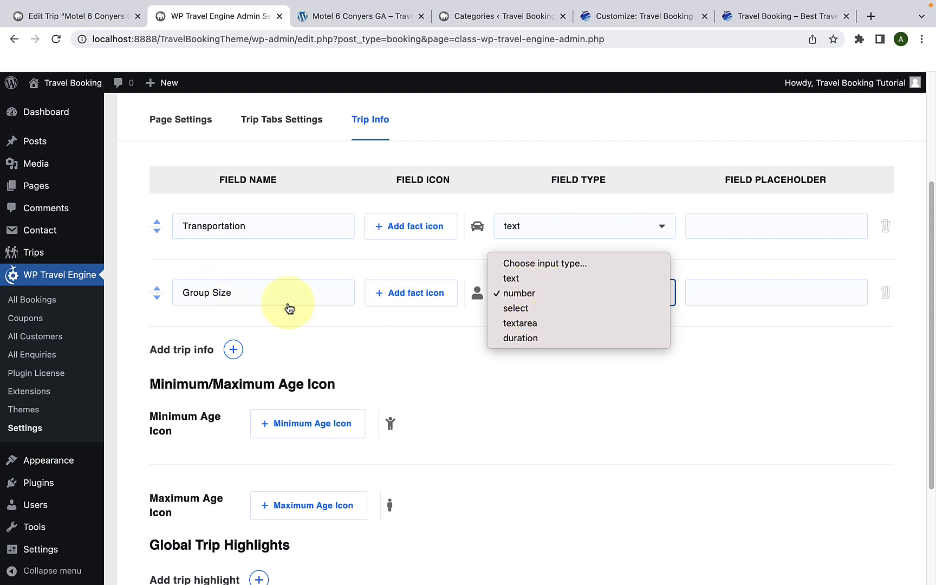
left_click(517, 299)
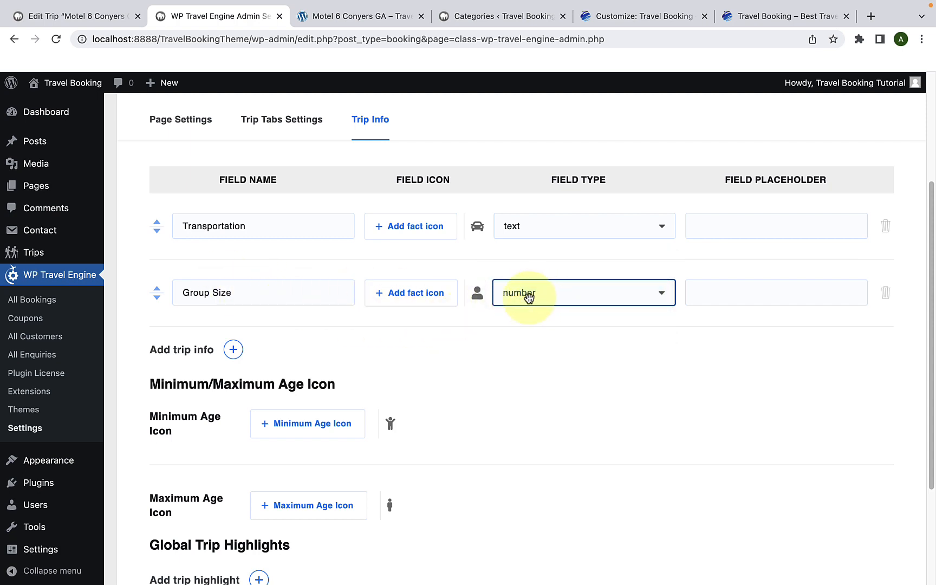
Step: Add text-type trip info fields named "Meals" with the cocktail glass icon and "Language" with the circled A icon
left_click(233, 350)
type("Meals")
left_click(232, 476)
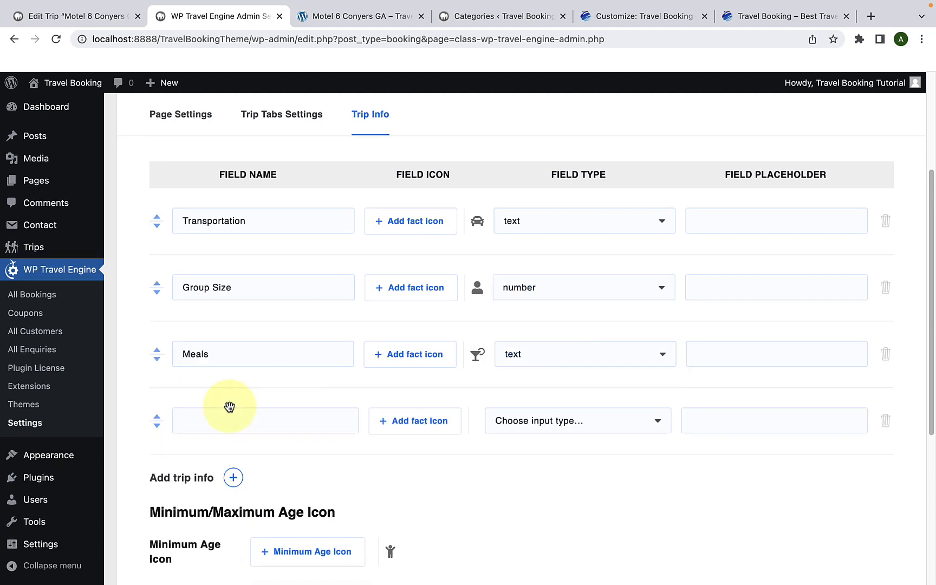
type("Language")
left_click(410, 197)
Step: Add a text-type trip info field named "Accomodation" with the bed icon
type("Accomodation")
left_click(409, 264)
left_click(491, 389)
Step: Add a trip info field named "Best season" with the sun-and-cloud icon, found by searching for "sun", and set its type to text
left_click(233, 320)
type("Best season")
left_click(409, 329)
type("sun")
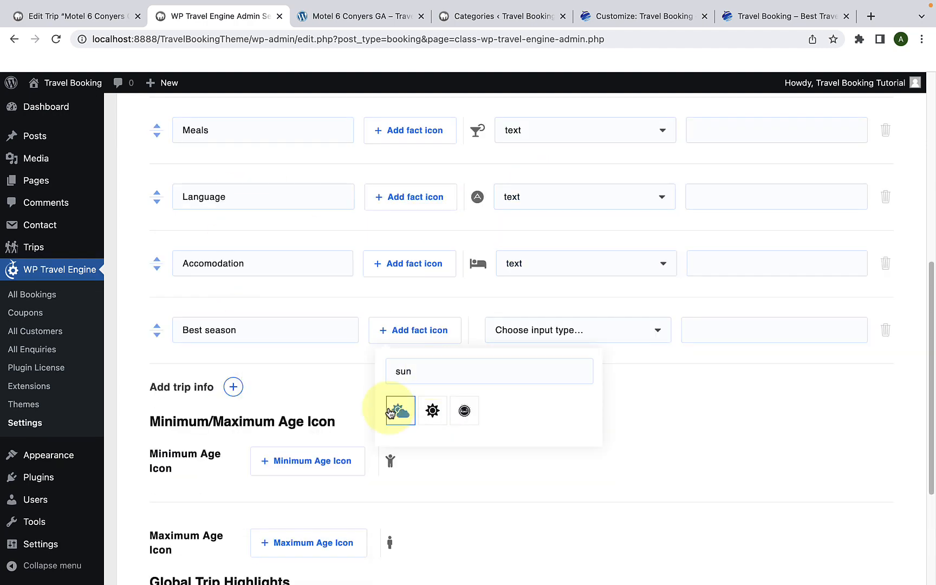
left_click(397, 411)
left_click(585, 330)
left_click(585, 352)
scroll(500, 291, "down", 1)
scroll(501, 288, "up", 5)
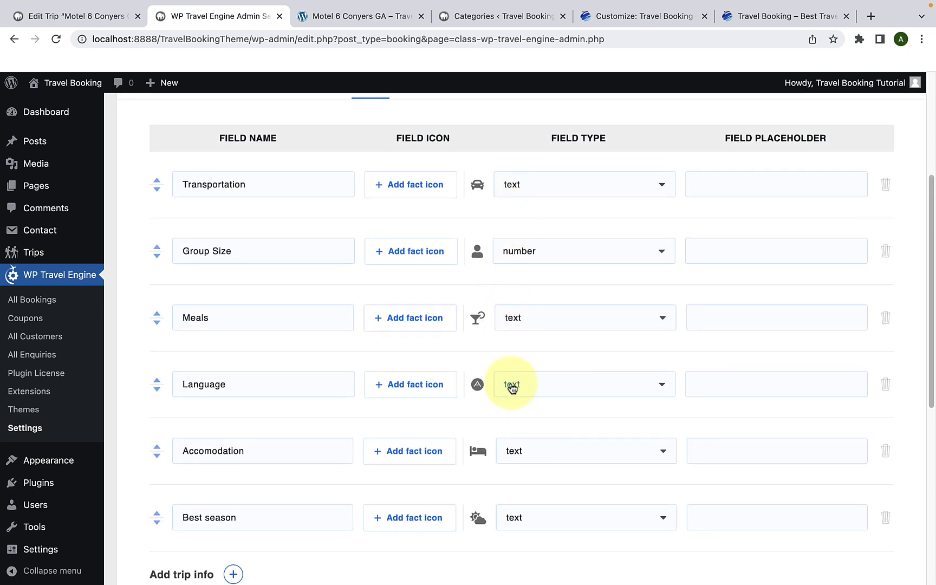
Step: Examine the icon choices offered for the minimum age and maximum age icons
scroll(511, 386, "down", 6)
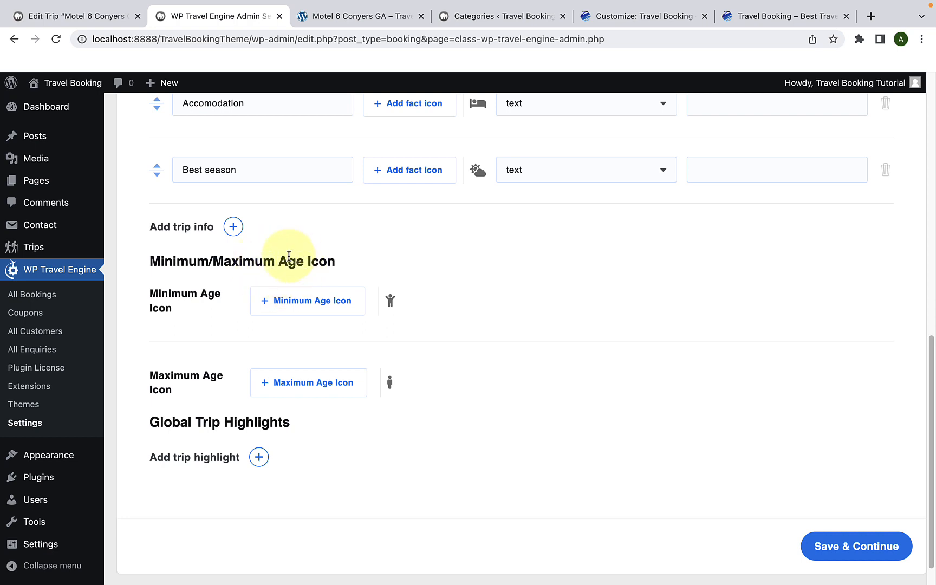
left_click(325, 310)
scroll(305, 411, "down", 5)
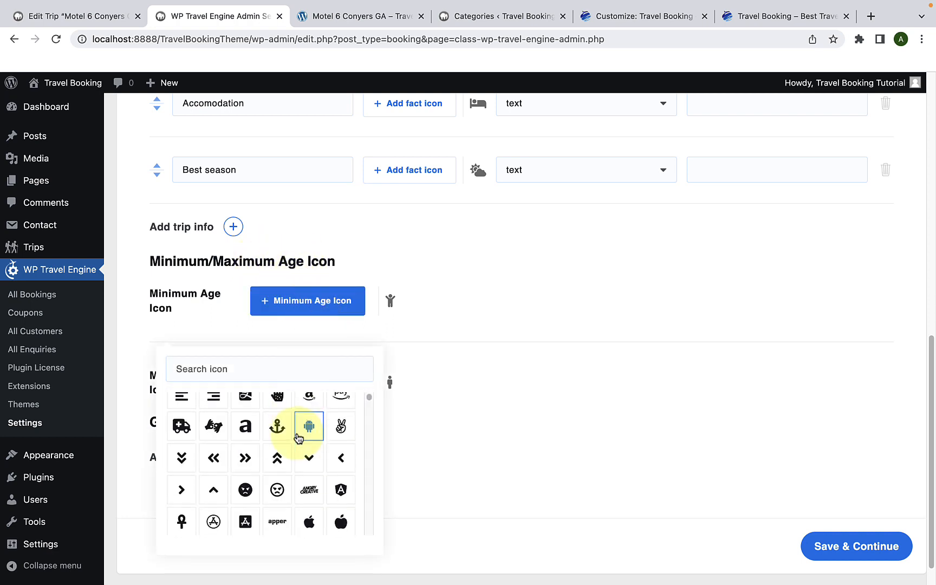
scroll(299, 438, "down", 3)
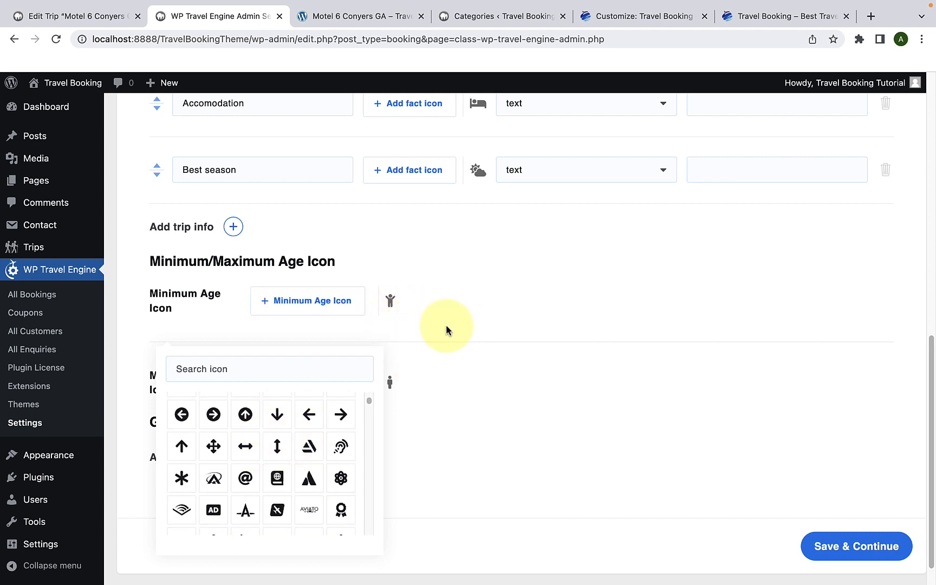
left_click(309, 306)
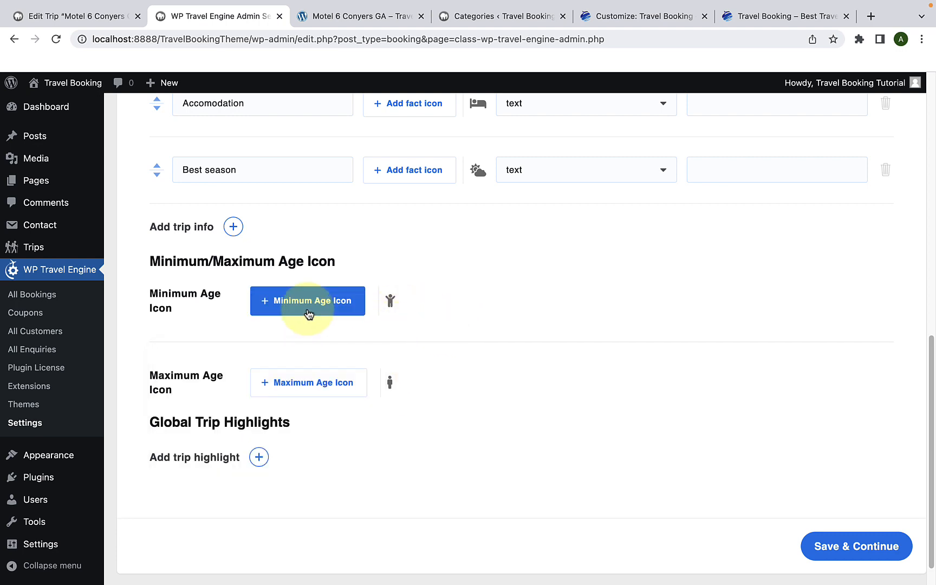
left_click(295, 389)
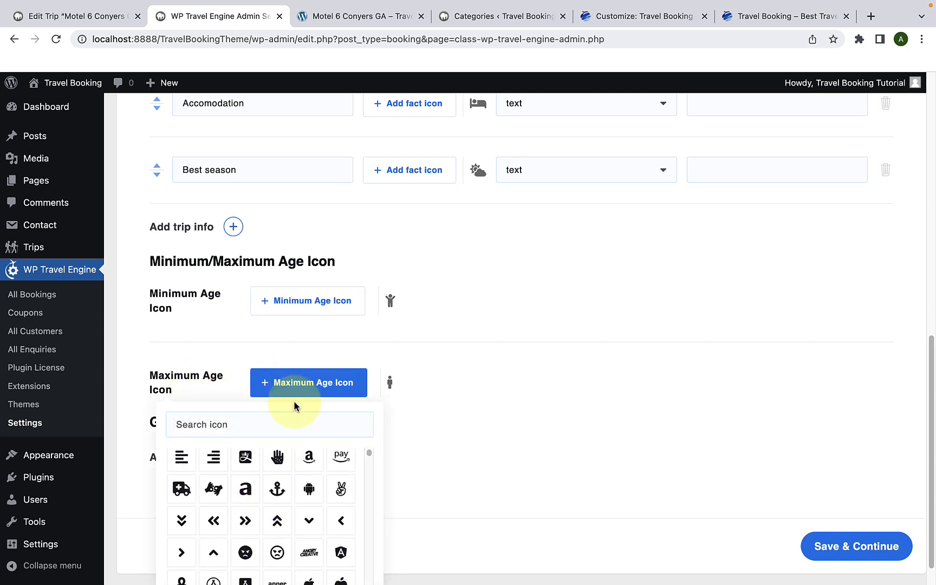
left_click(297, 385)
scroll(271, 420, "down", 1)
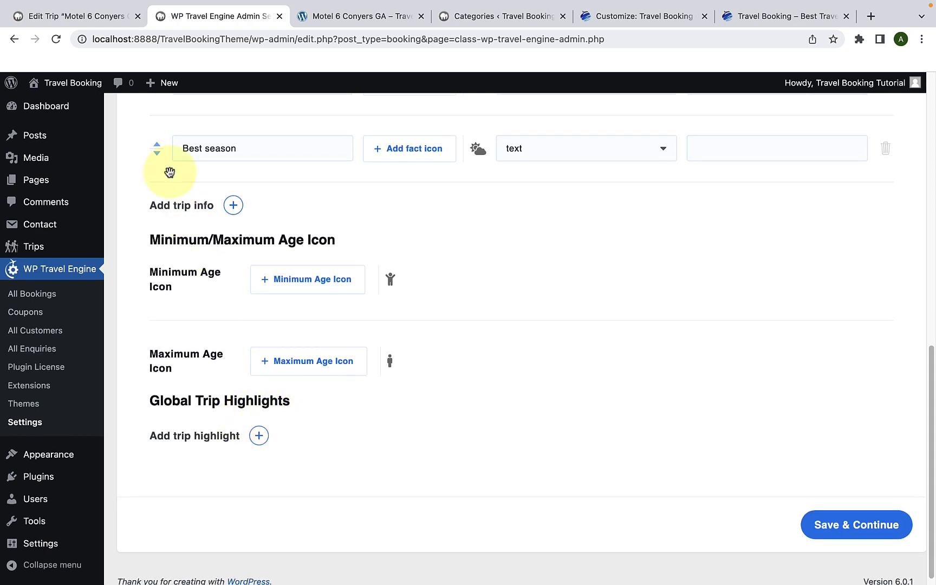
Step: Examine the Trip Highlights list in the overview settings of the Motel 6 Conyers GA trip
left_click(121, 19)
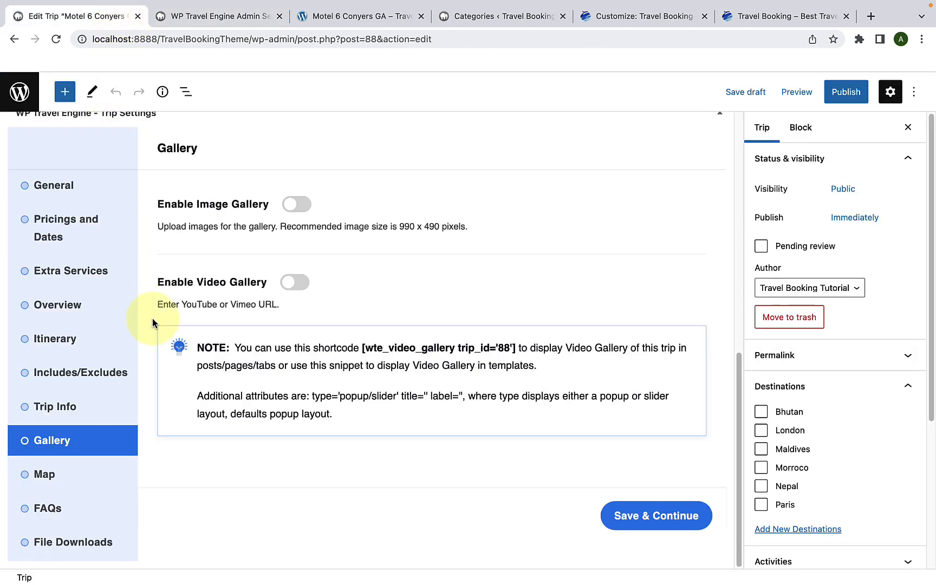
left_click(99, 321)
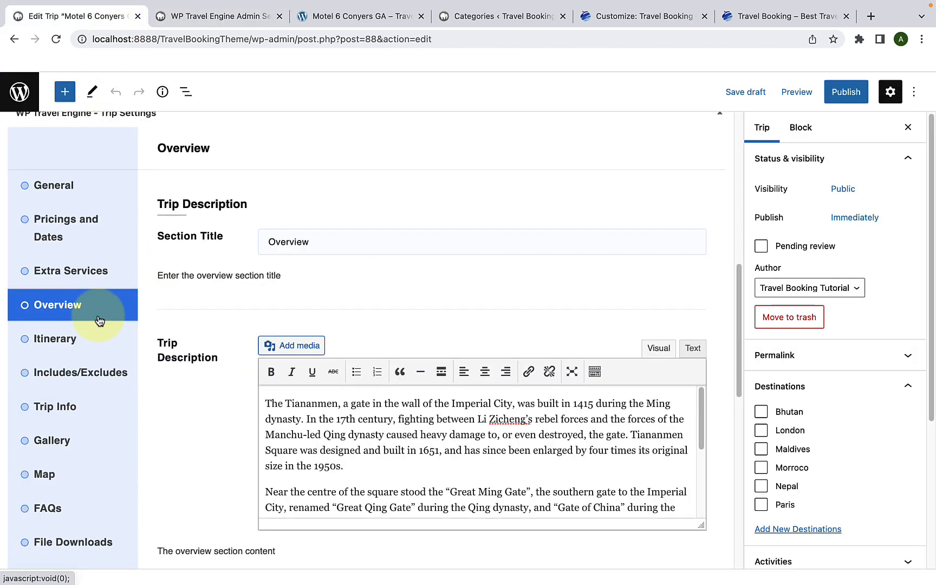
scroll(219, 407, "down", 6)
scroll(223, 374, "down", 2)
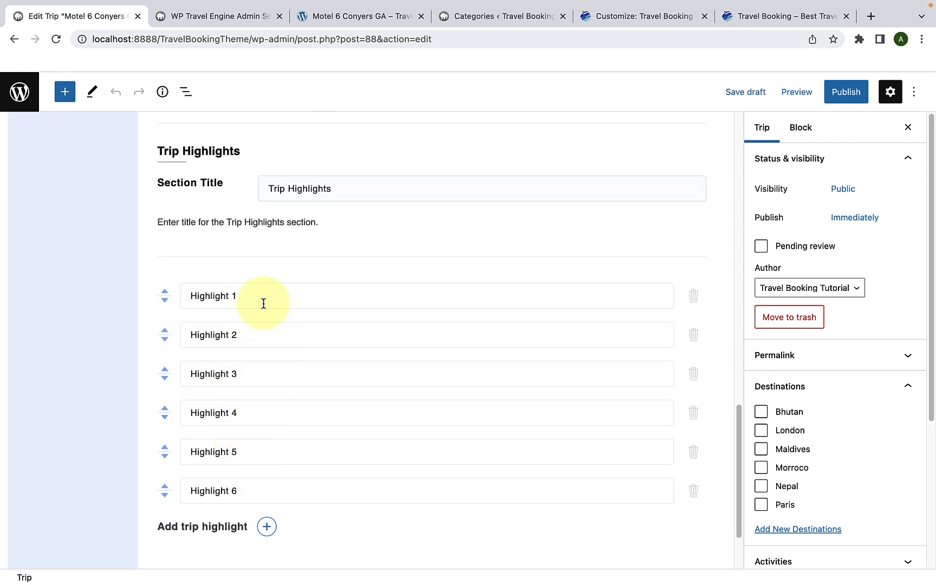
Step: In the WP Travel Engine settings, add a global trip highlight named "Lowest Price Guaranteed"
left_click(201, 17)
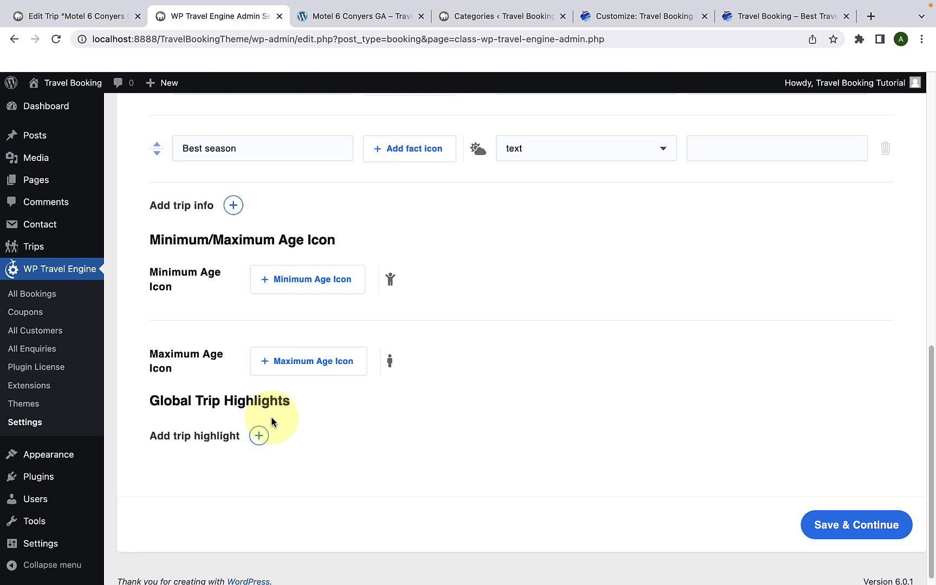
scroll(268, 425, "down", 1)
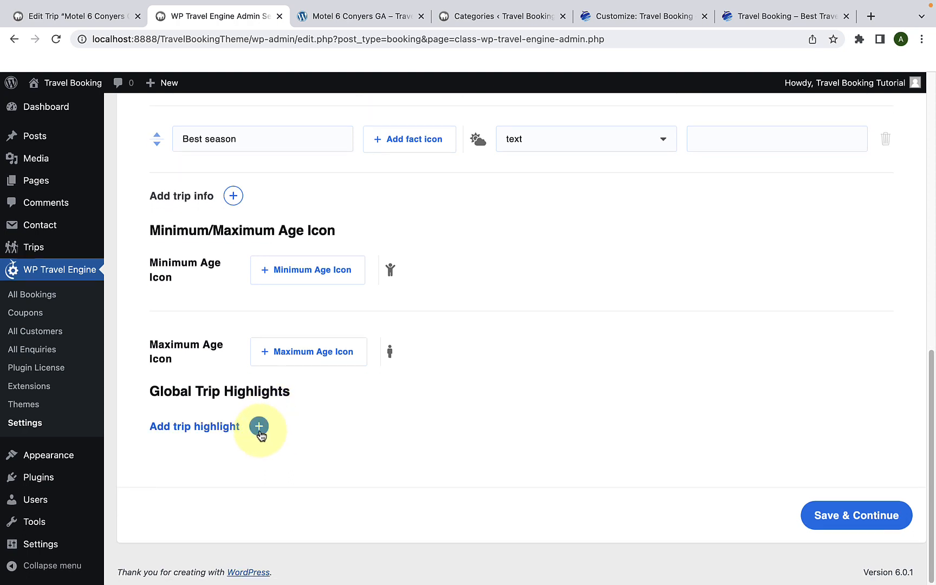
left_click(259, 426)
scroll(259, 428, "down", 2)
left_click(168, 410)
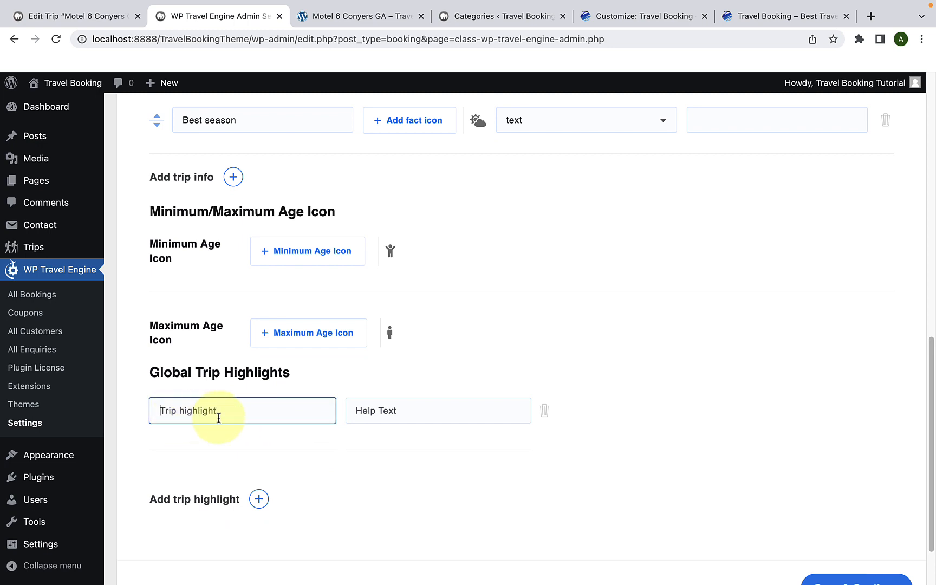
type("Lowe")
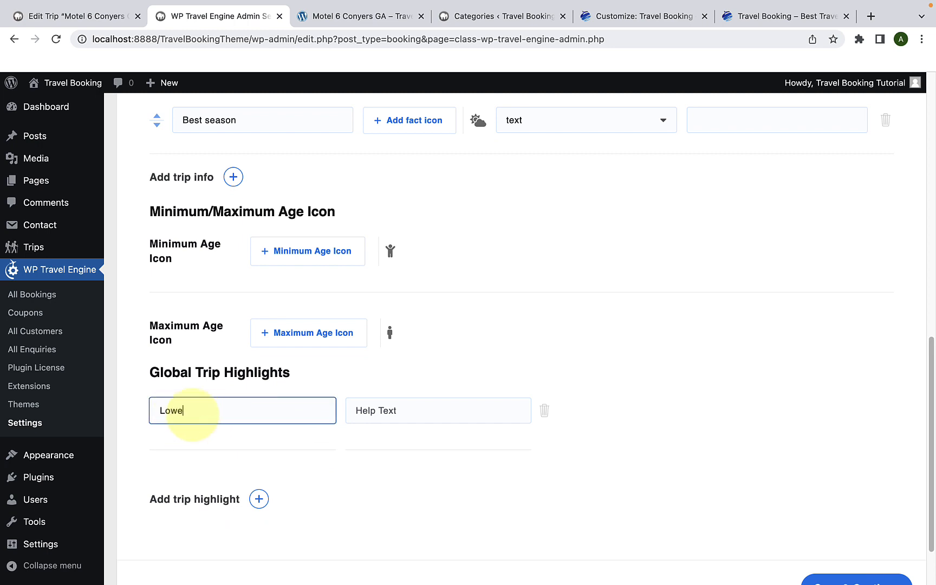
type("st Price Guaranteed")
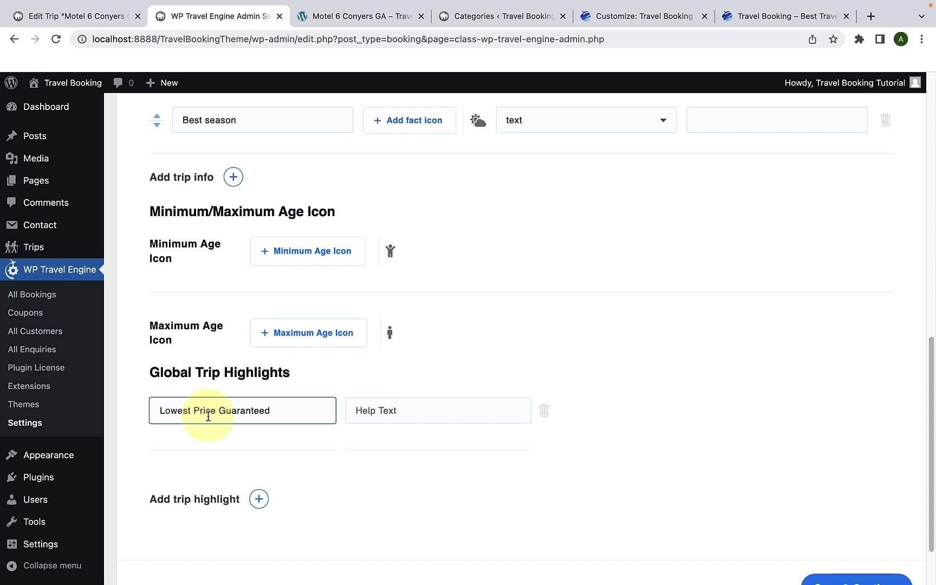
Step: Give the Lowest Price Guaranteed highlight the help text "Lowest price for all trips are guaranteed"
left_click(364, 412)
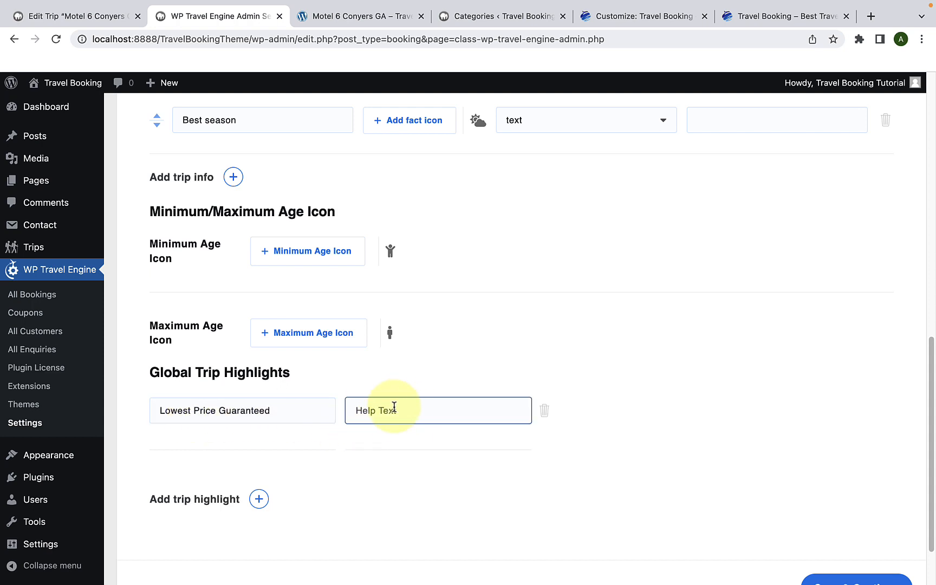
left_click(295, 410)
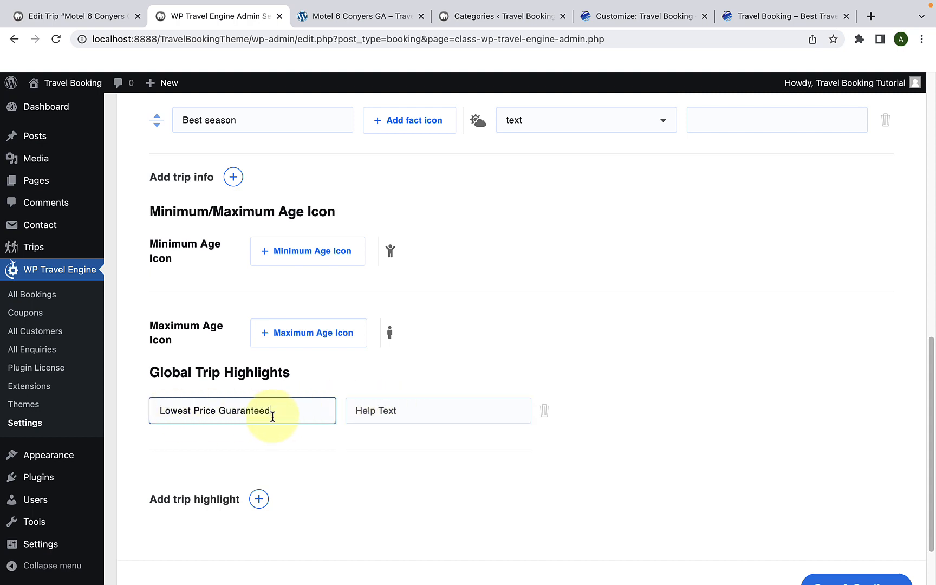
left_click(386, 414)
type("L")
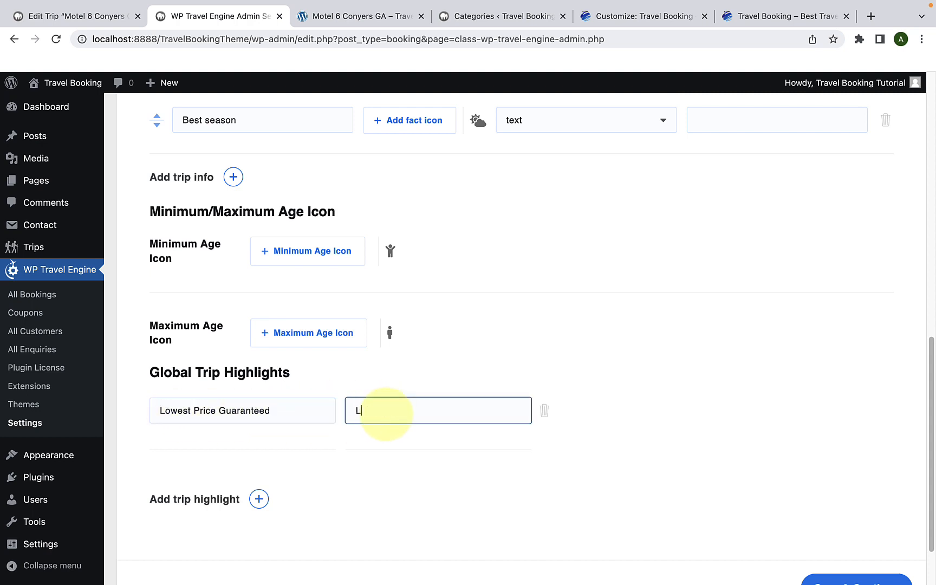
type("owest price for all trips are guaranteed")
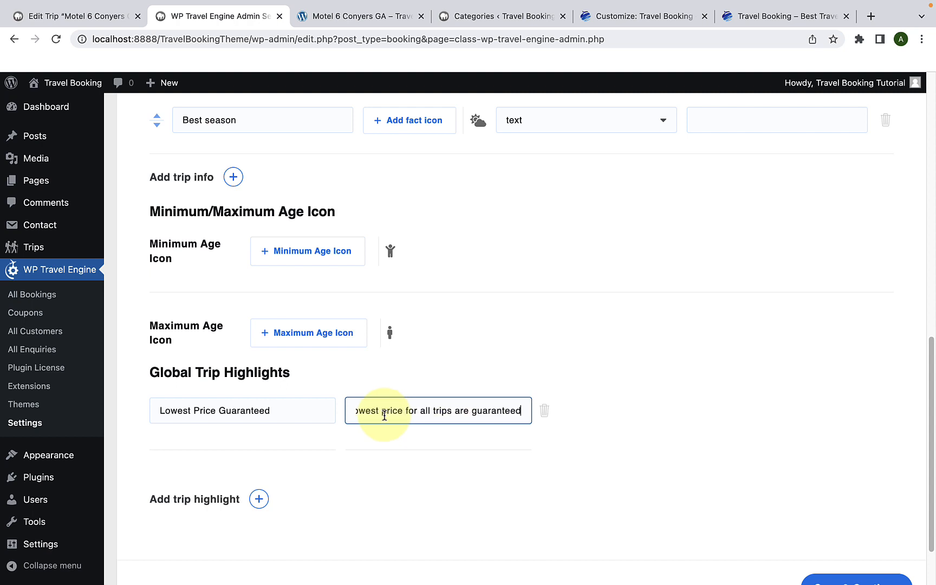
left_click(259, 499)
scroll(258, 503, "down", 3)
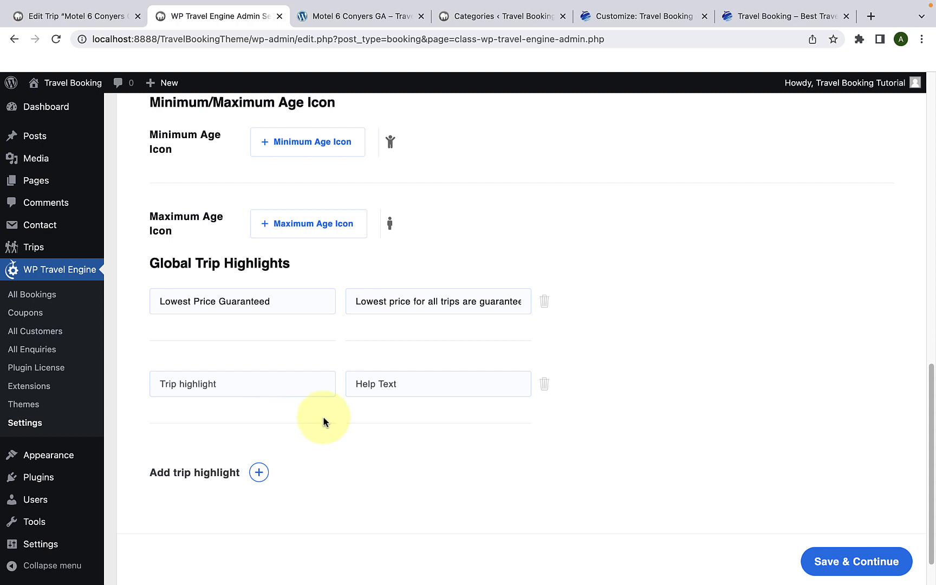
left_click(544, 386)
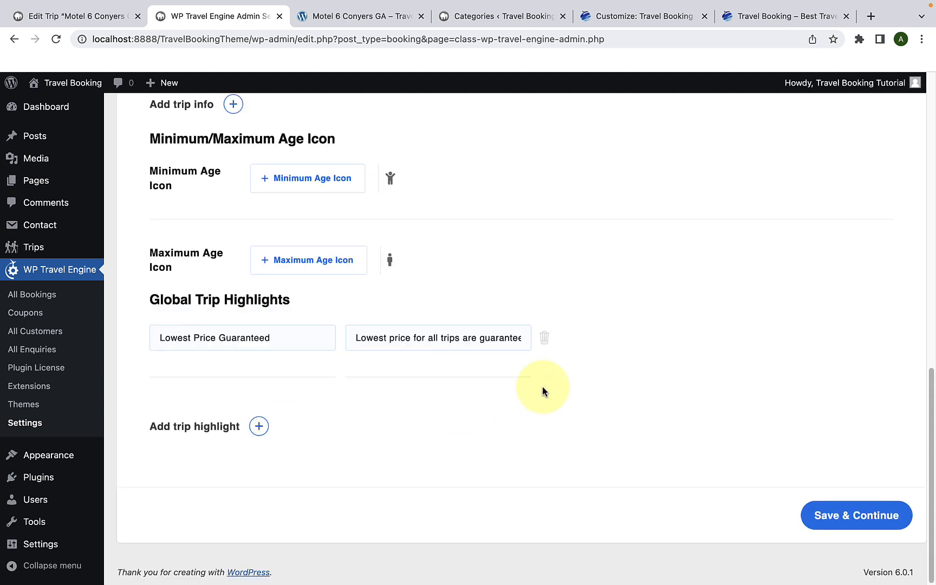
Step: Review the global trip info fields and highlights, and save the settings
scroll(542, 386, "up", 10)
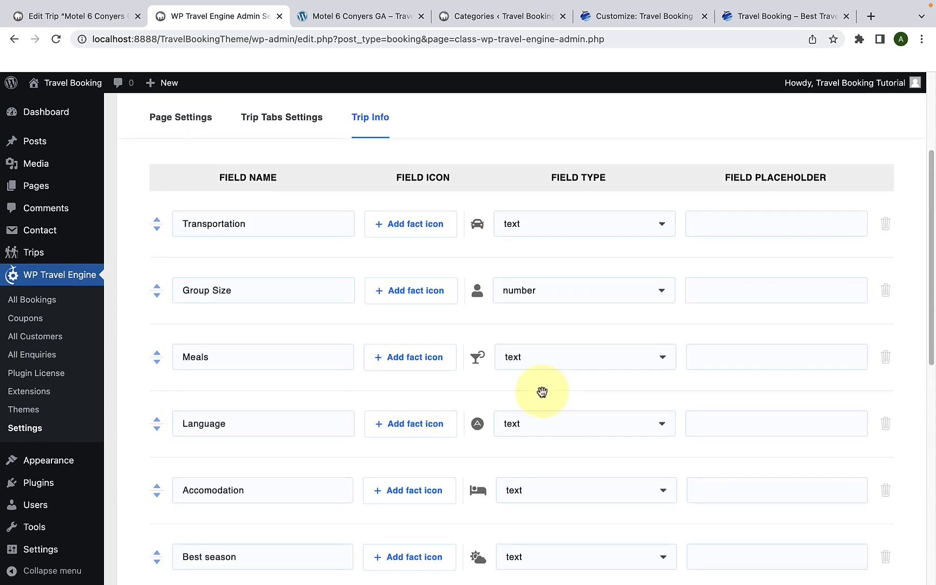
scroll(541, 390, "up", 1)
scroll(692, 380, "down", 3)
scroll(694, 382, "down", 1)
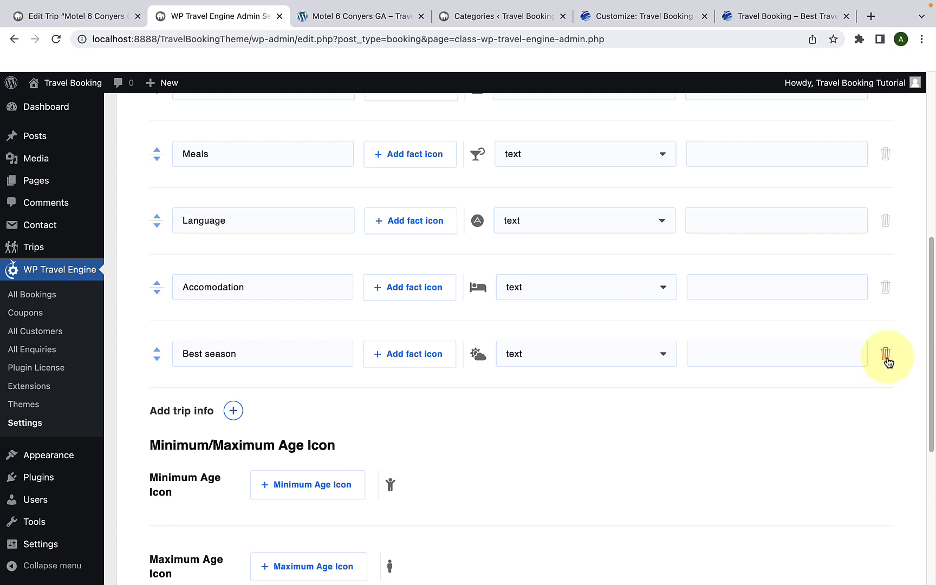
scroll(846, 392, "down", 6)
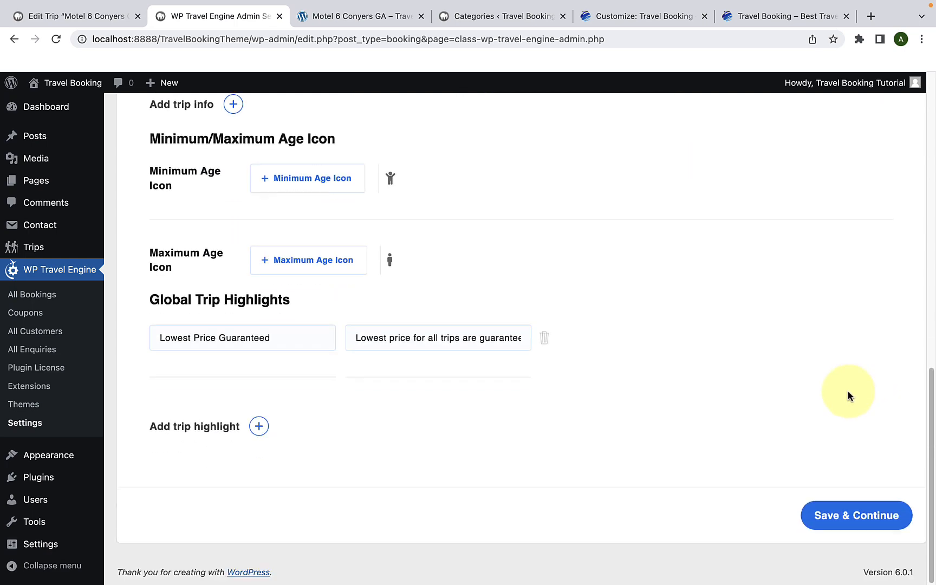
left_click(847, 515)
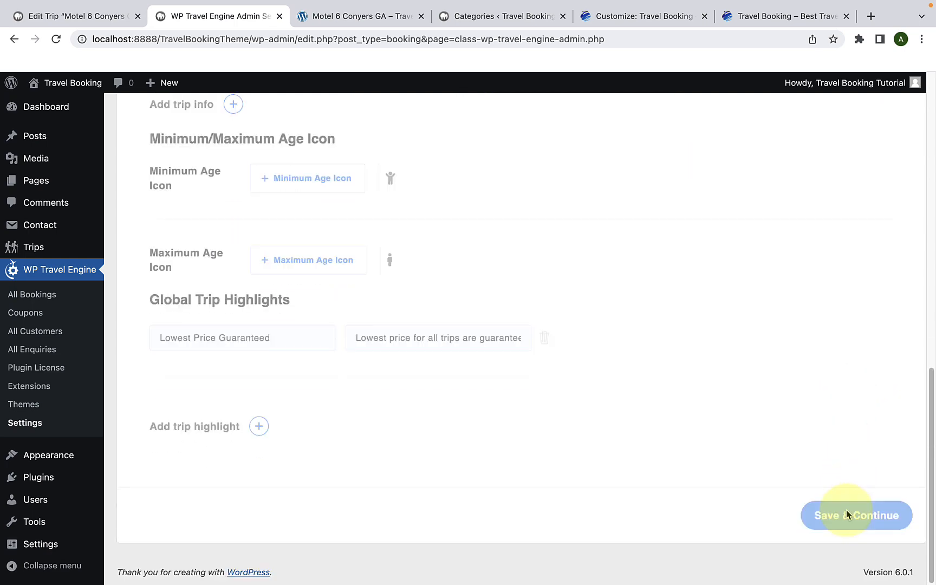
Step: Return to the Motel 6 Conyers GA trip, open its Trip Info section, and reload the editor page
left_click(93, 20)
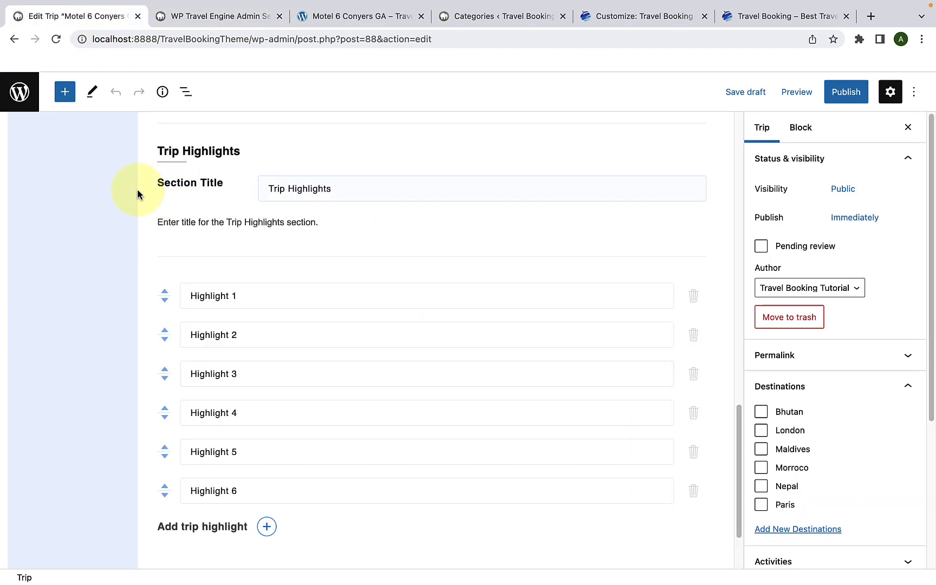
scroll(138, 194, "up", 5)
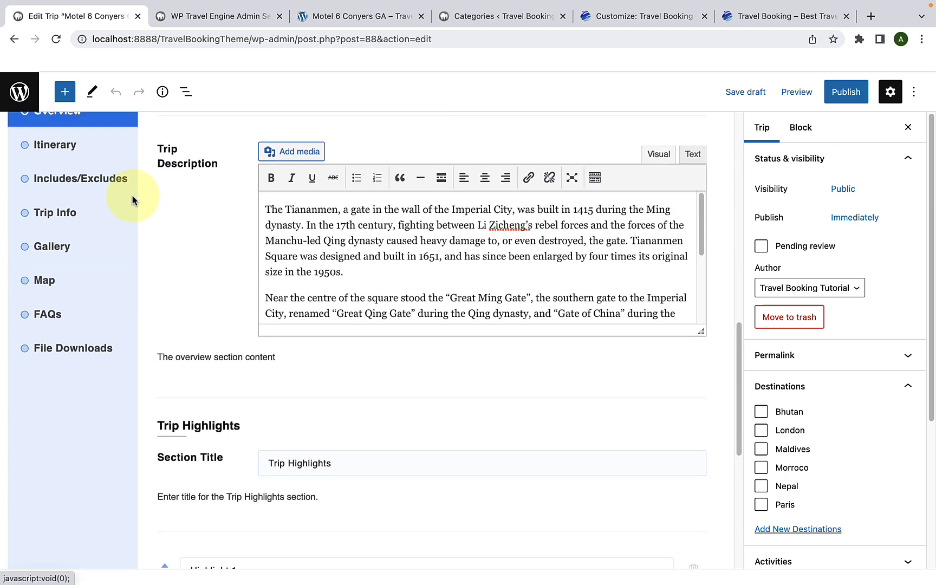
left_click(113, 225)
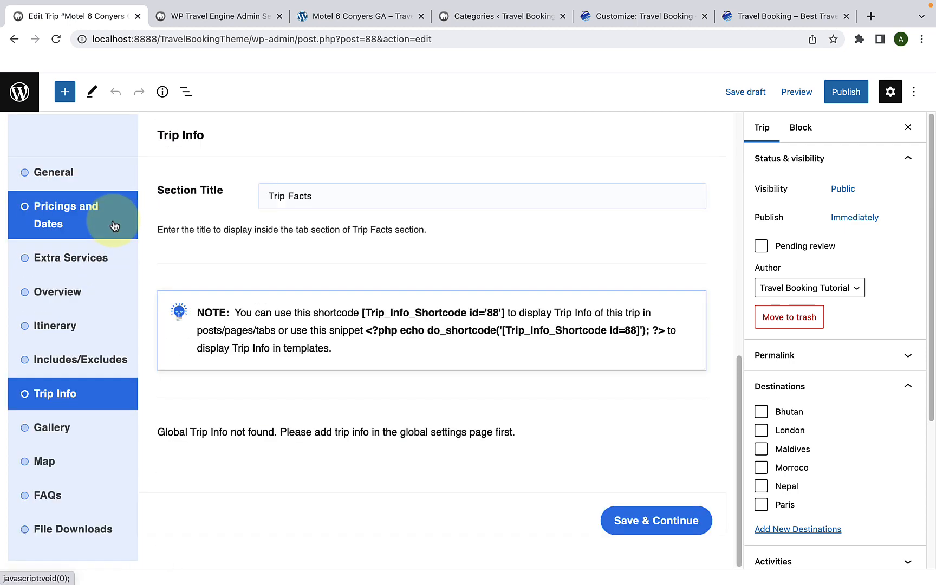
left_click(56, 41)
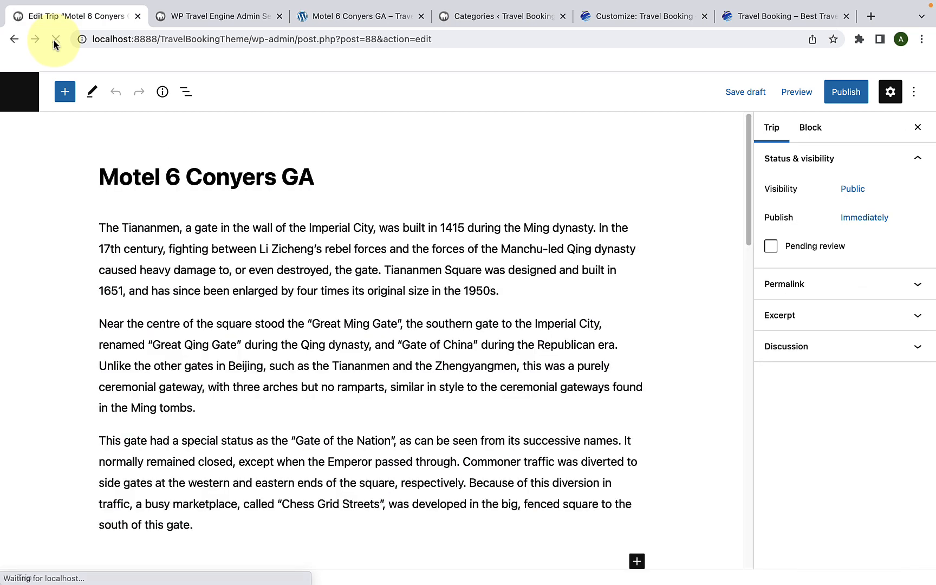
Step: Open the Trip Info settings of the Motel 6 Conyers GA trip and add a Transportation fact
scroll(107, 282, "down", 10)
scroll(110, 307, "down", 3)
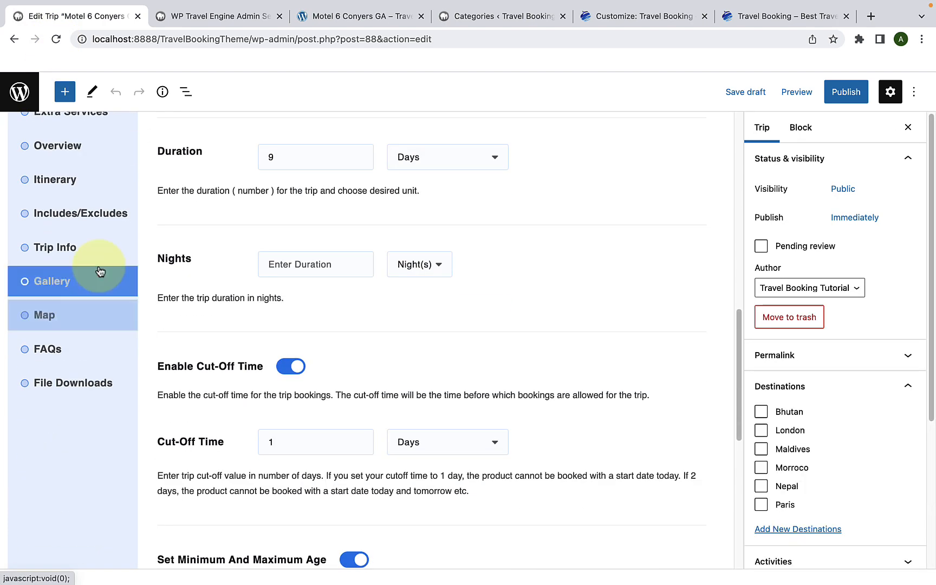
left_click(95, 247)
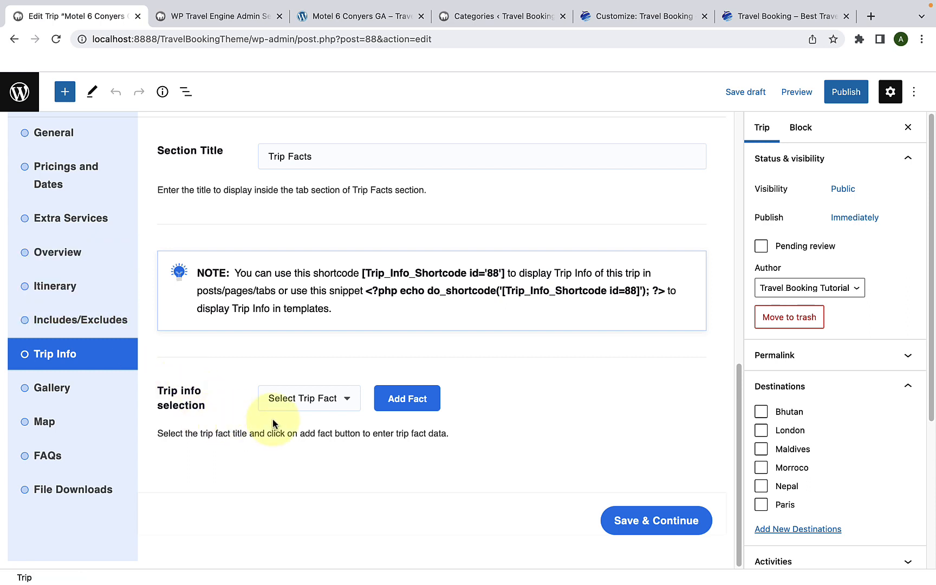
left_click(296, 399)
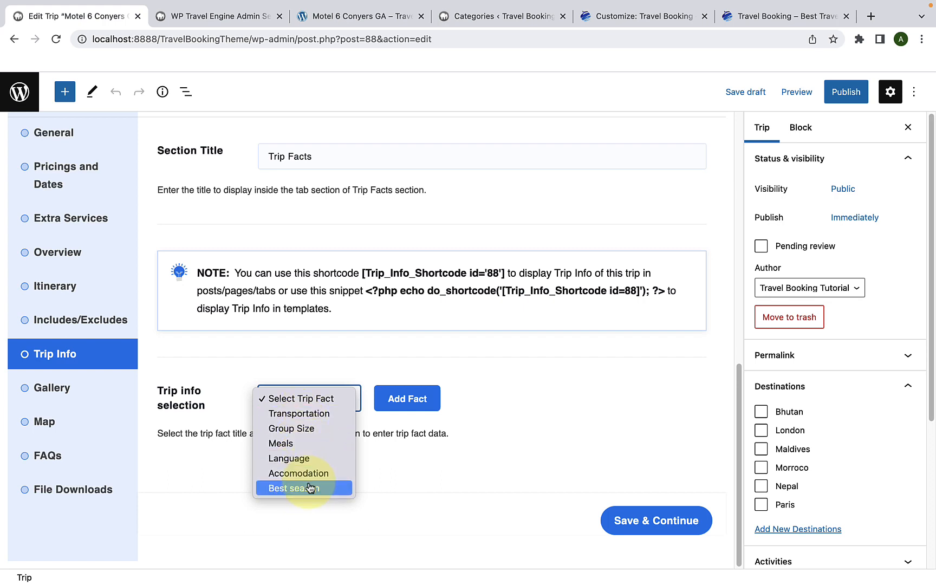
left_click(313, 413)
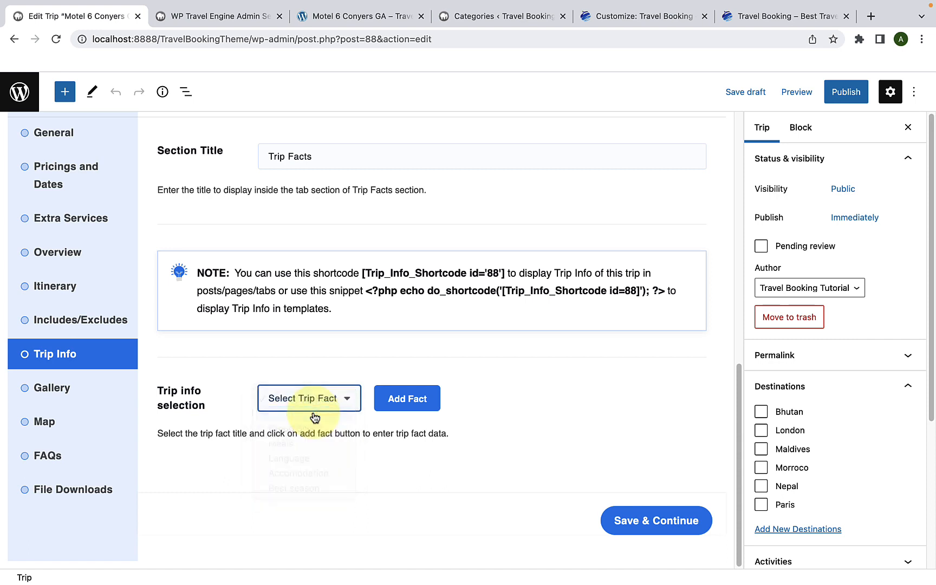
left_click(399, 410)
scroll(379, 417, "down", 1)
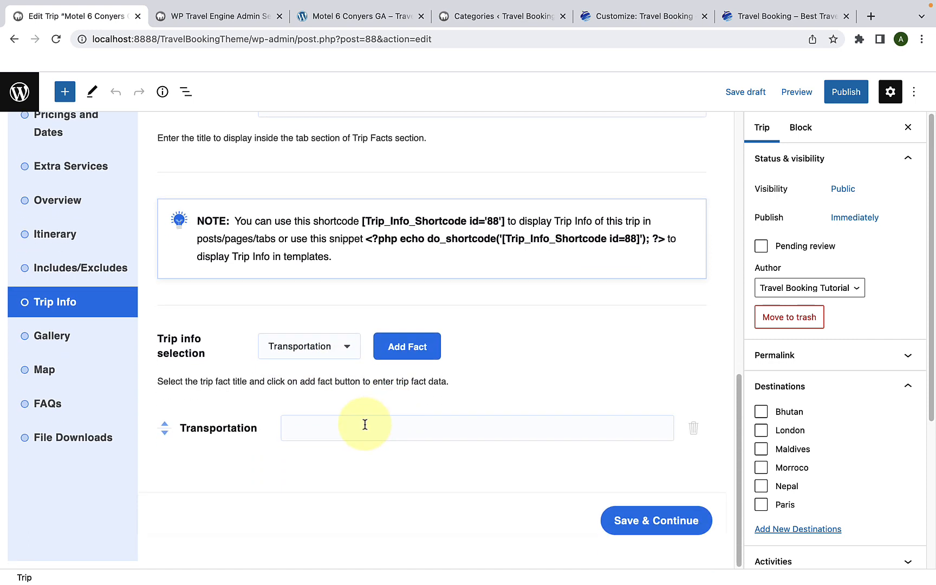
Step: Copy "Hotel Accomodation in Paris Hotels" from the demo trip page's Trip Facts into the Transportation fact
left_click(352, 426)
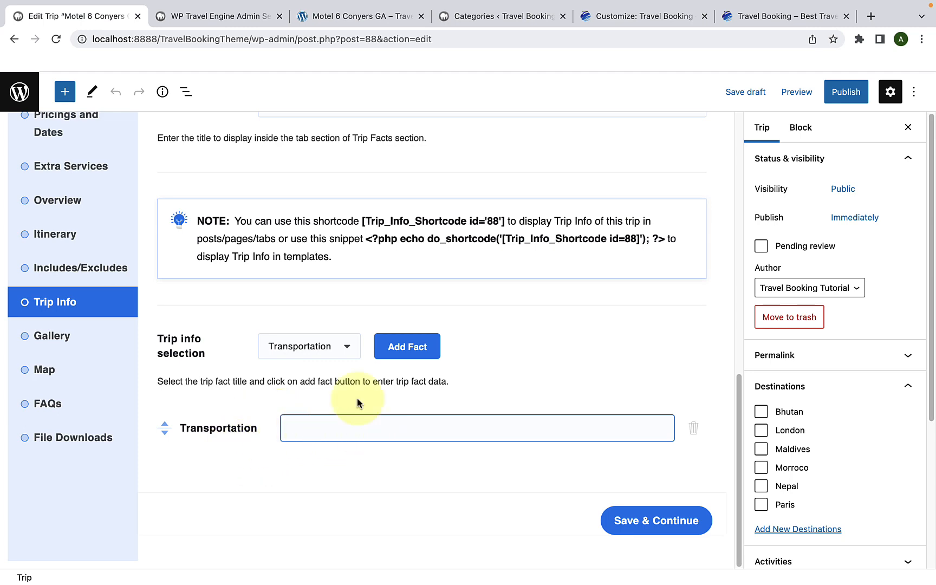
left_click(379, 16)
left_click_drag(720, 166, 681, 152)
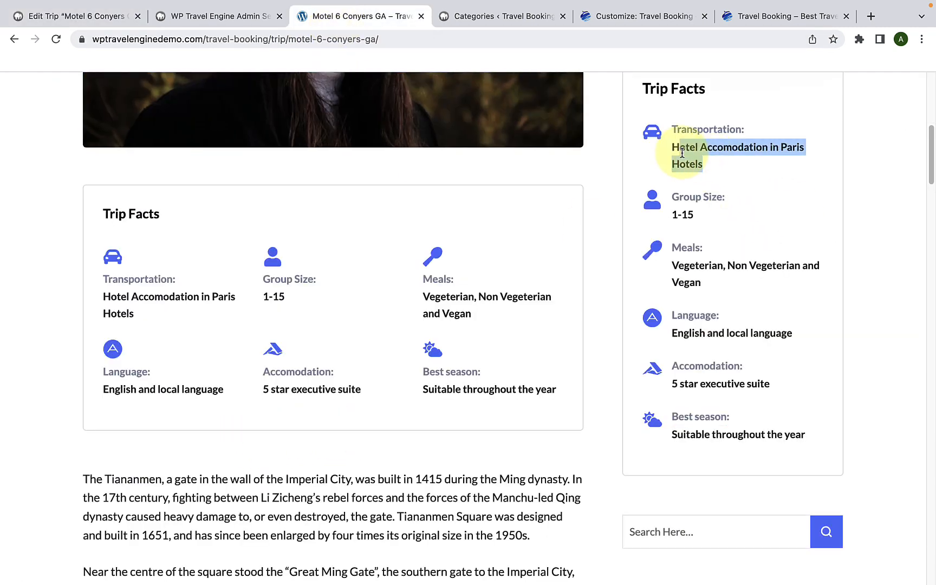
right_click(675, 150)
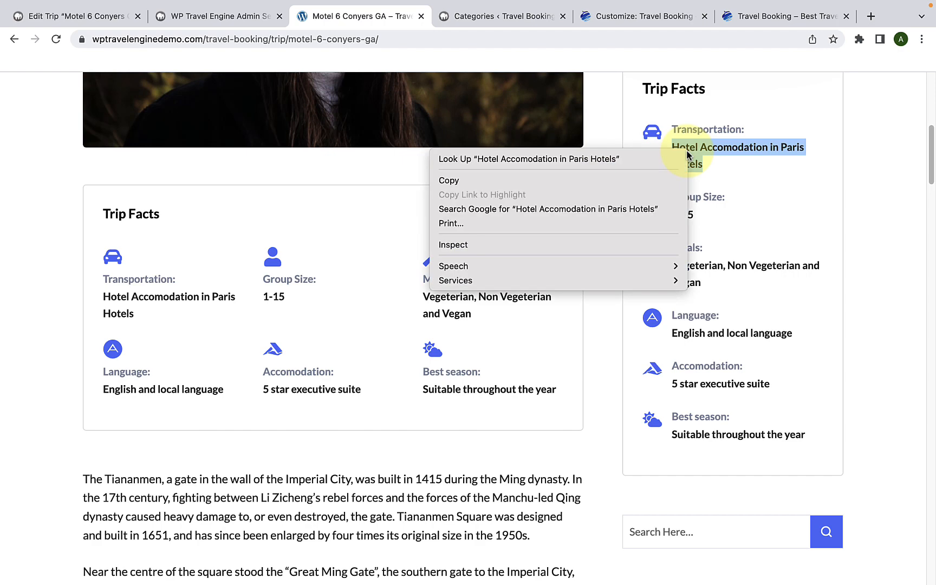
left_click(624, 181)
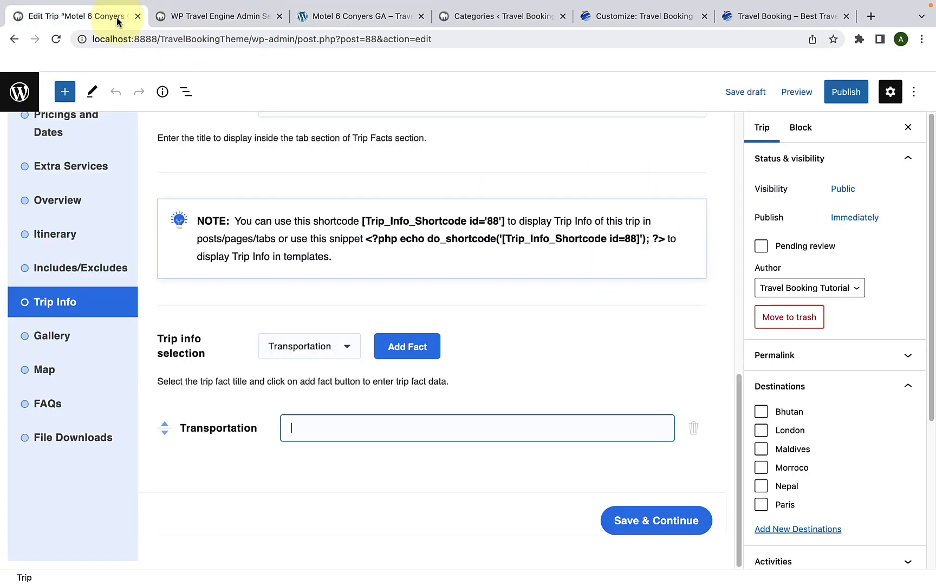
right_click(309, 431)
left_click(335, 481)
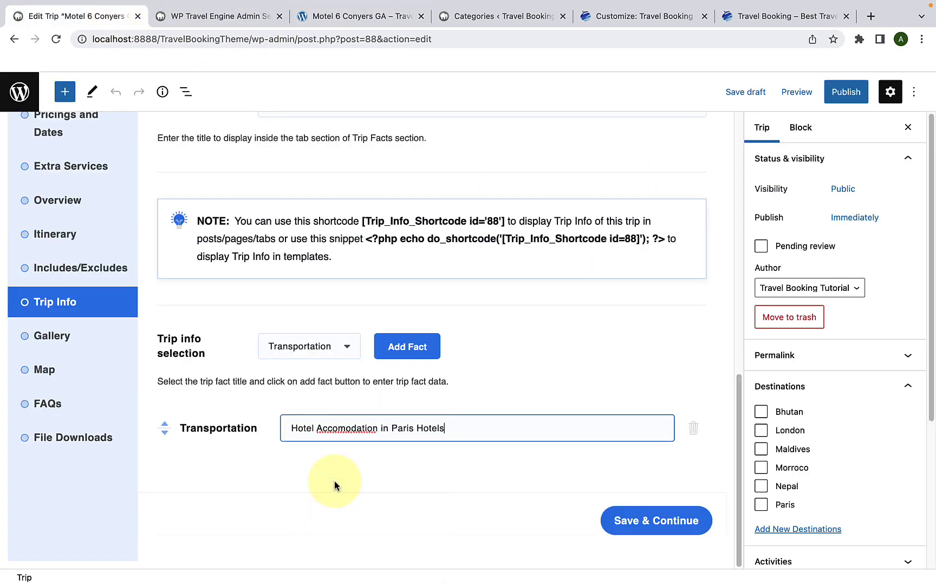
Step: Add a Group Size fact to the trip info below Transportation
left_click(309, 355)
left_click(308, 362)
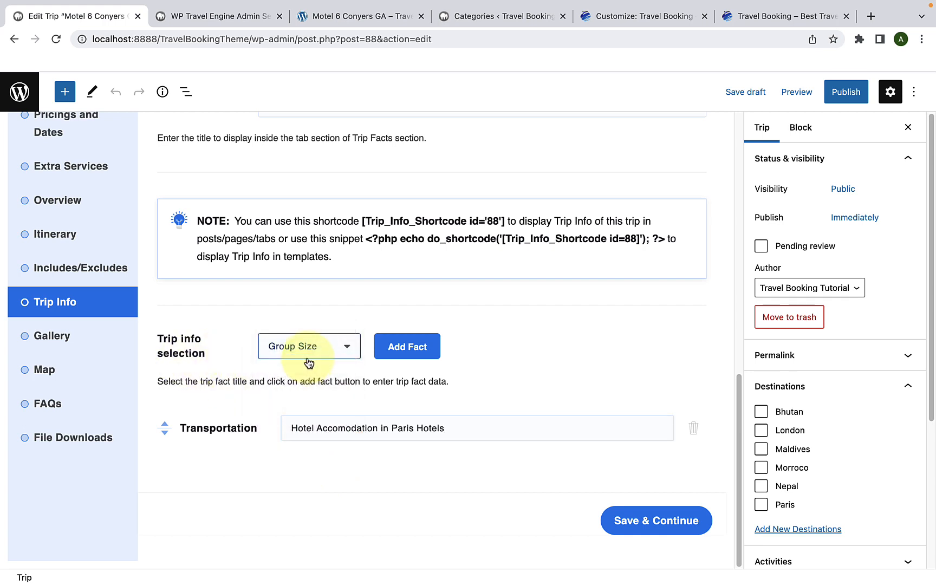
left_click(316, 356)
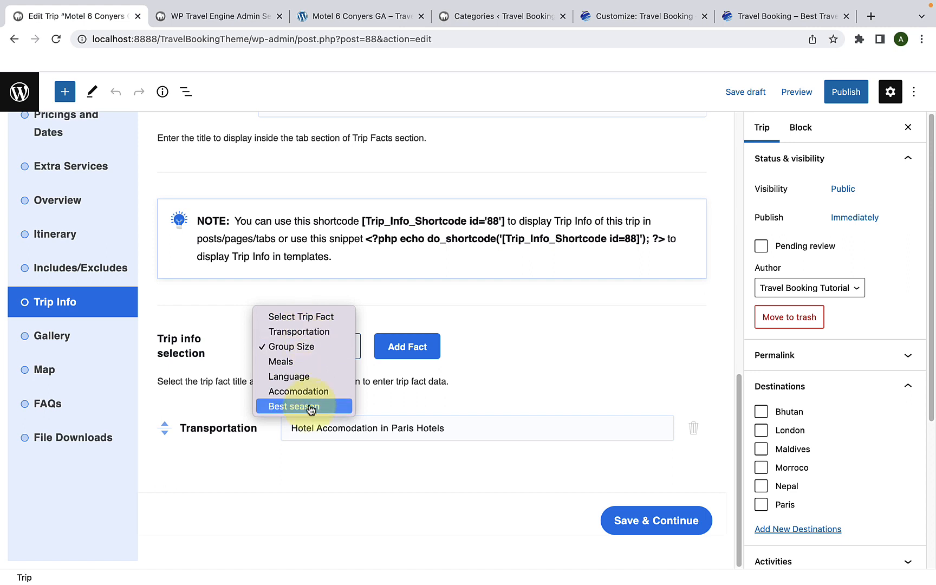
left_click(309, 351)
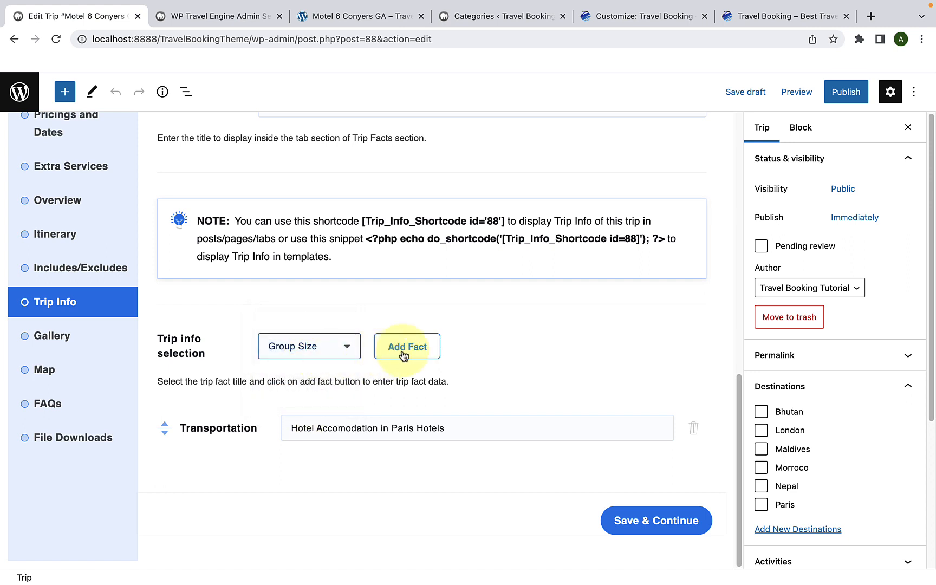
left_click(403, 353)
scroll(379, 428, "down", 1)
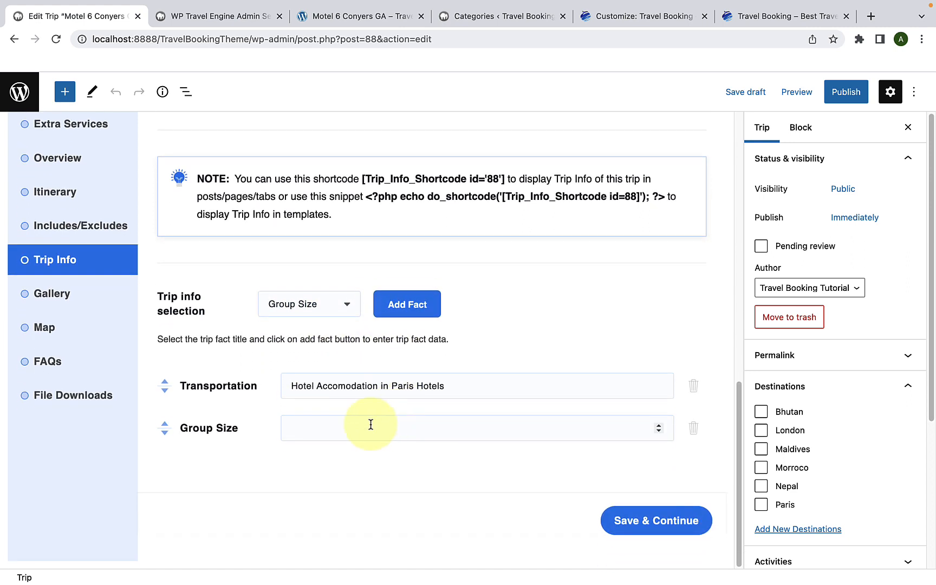
Step: Check the Group Size field type in the WP Travel Engine settings, and set the trip's Group Size fact to 15
left_click(316, 437)
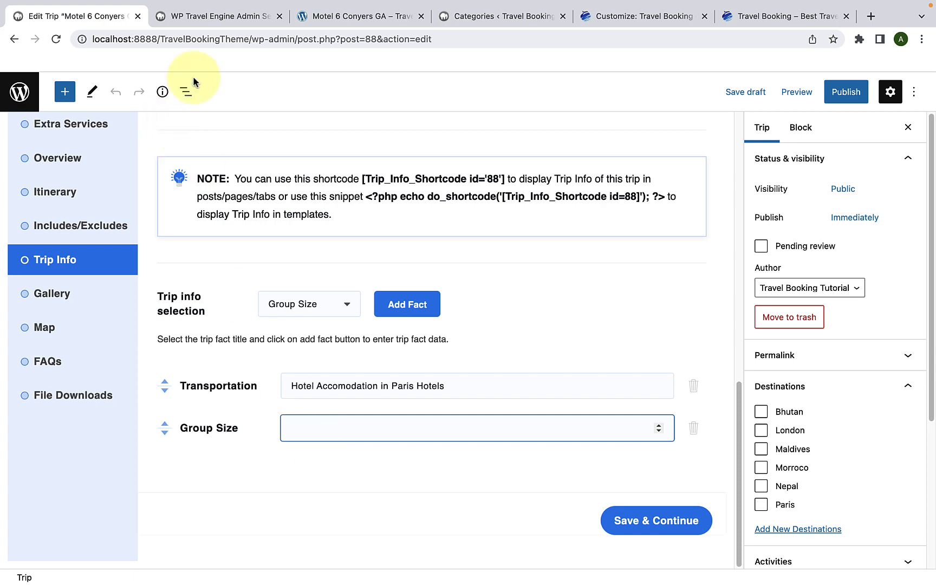
left_click(216, 16)
scroll(339, 230, "up", 8)
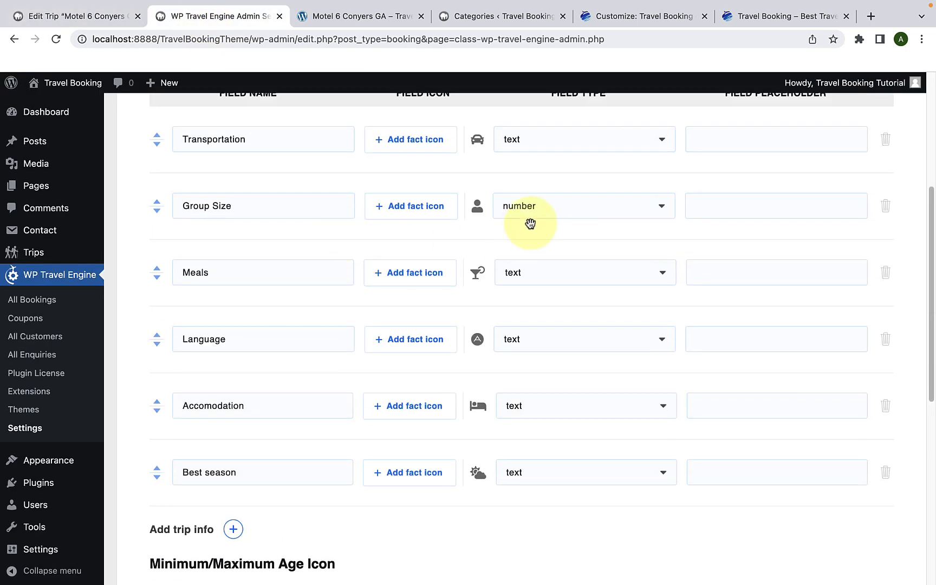
scroll(544, 222, "up", 1)
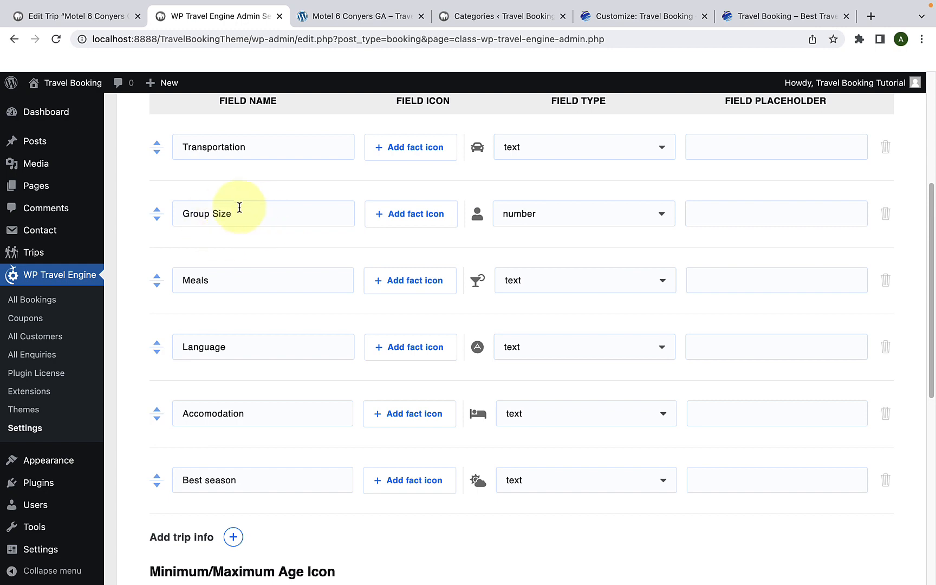
left_click(120, 19)
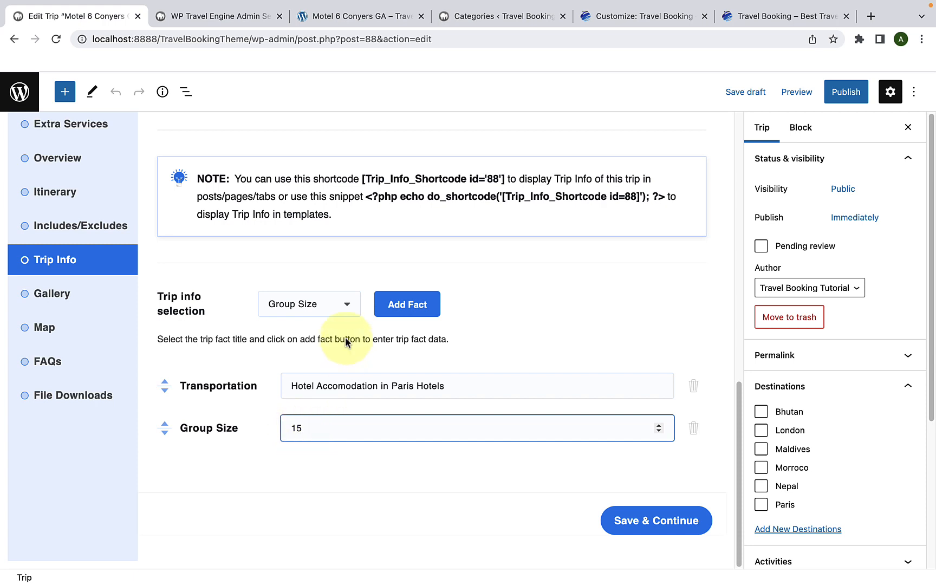
Step: Add facts Meals "Vegeterian, Non Vegeterian and Vegan", Language "English and local language", Accomodation "5 star executive suite" and Best season "Suitable throughout the year", and save
left_click(341, 308)
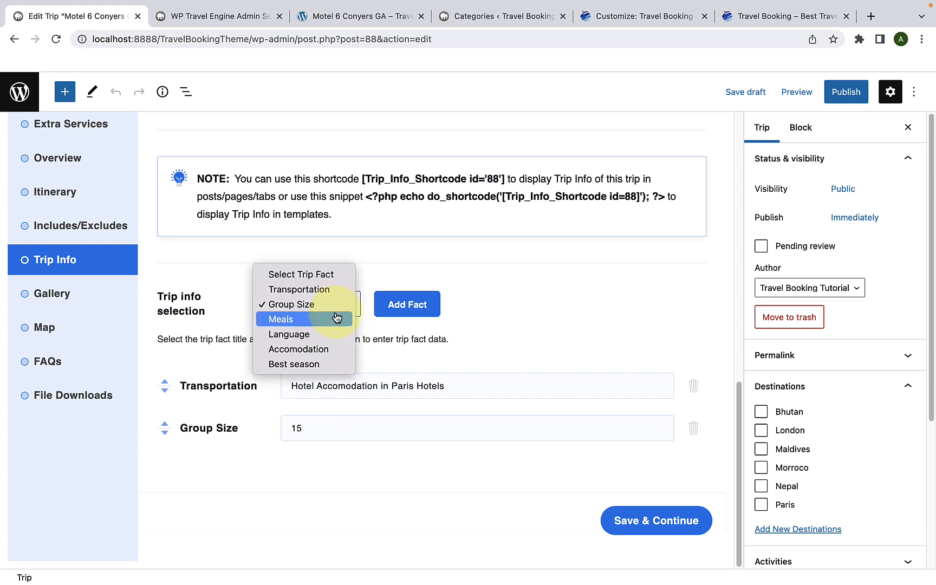
left_click(329, 319)
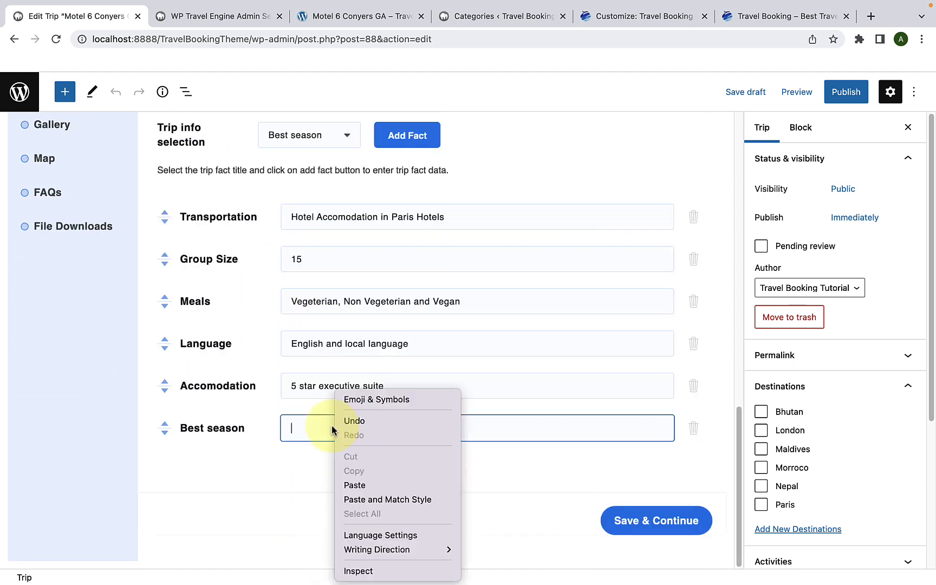
left_click(356, 482)
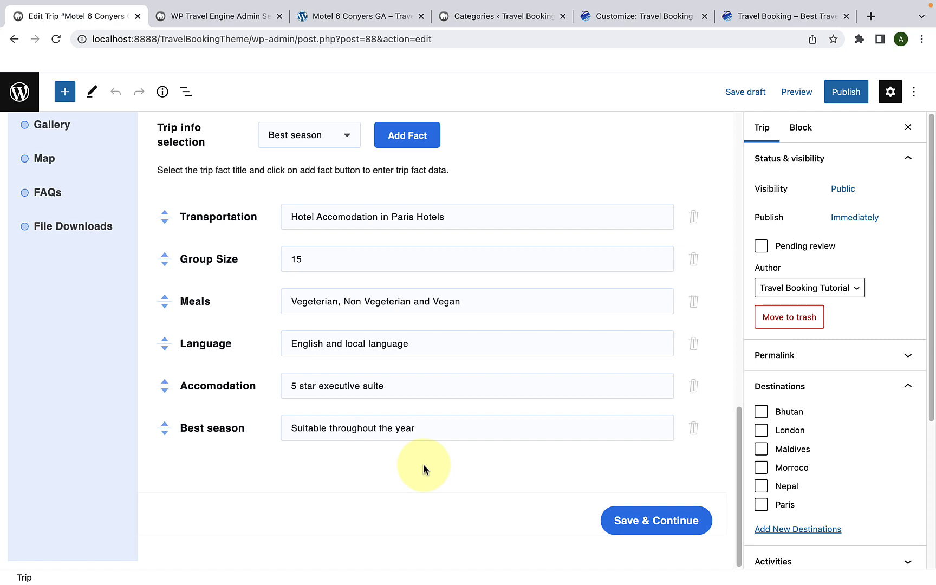
left_click(639, 529)
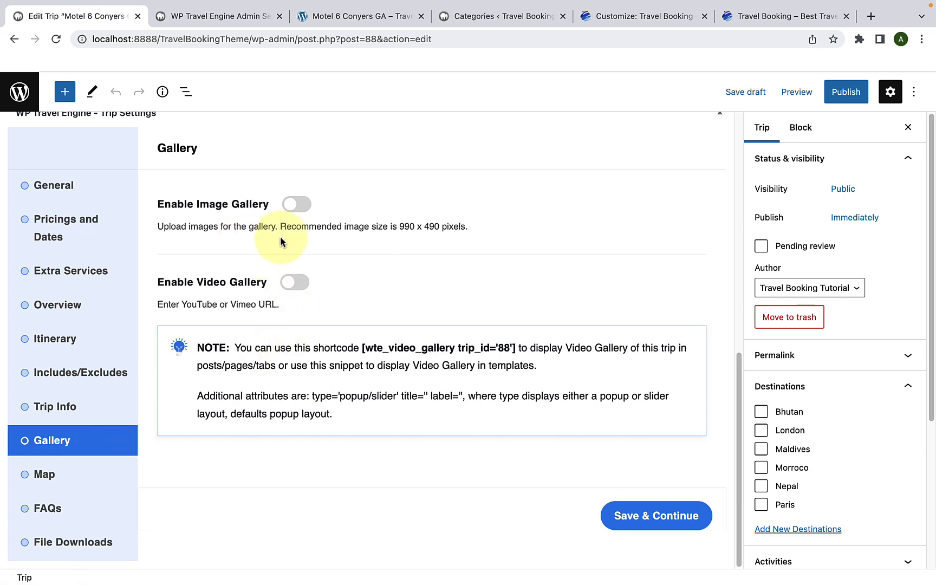
Step: Enable the trip's image gallery and add the blue beach cove photo from the media library
left_click(298, 208)
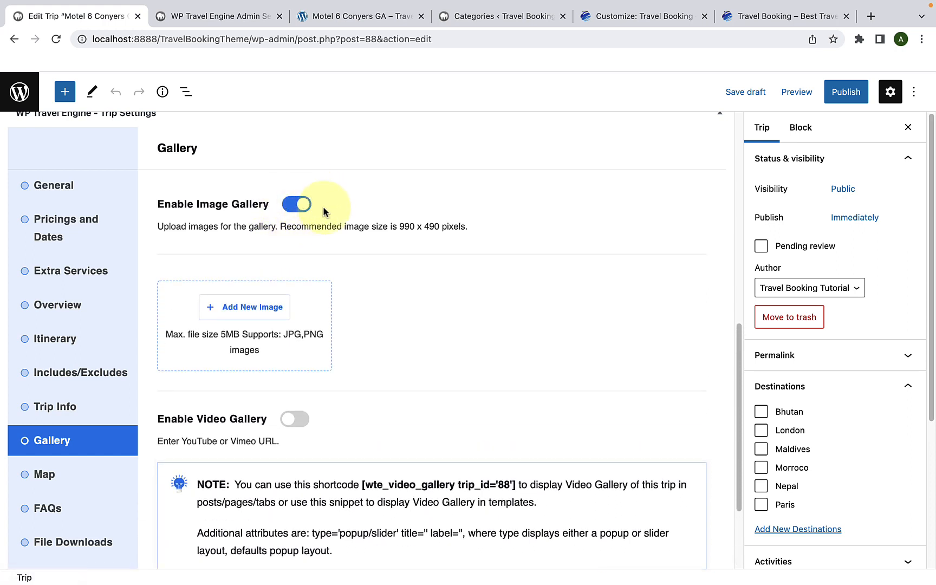
left_click(245, 306)
left_click(100, 249)
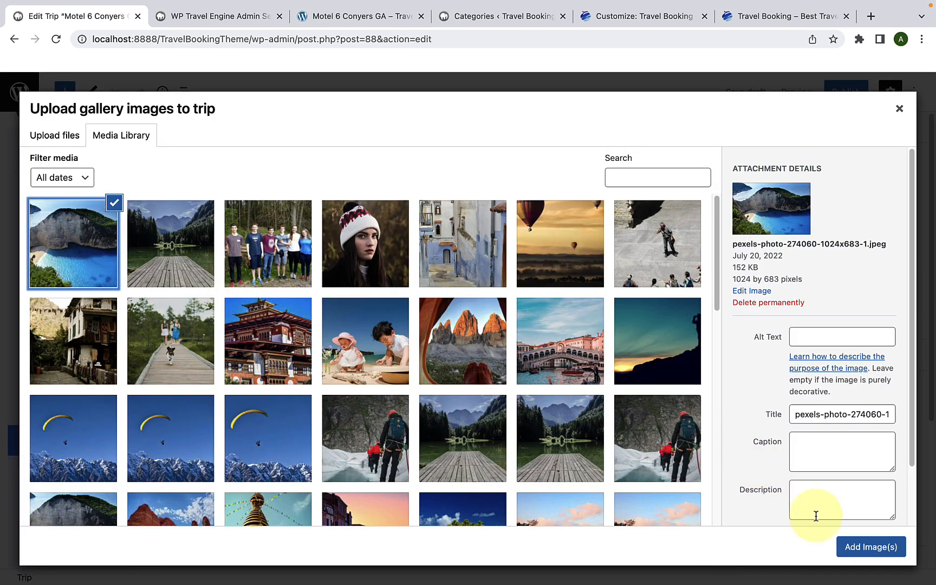
left_click(869, 547)
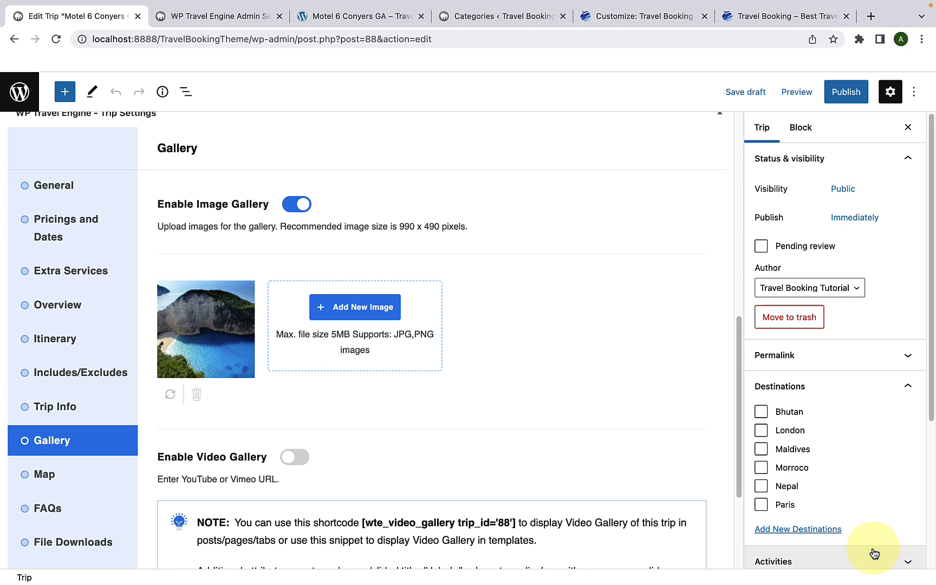
Step: Add the woman in the knit hat, mountain lake dock and forest group photos to the trip's image gallery
left_click(366, 313)
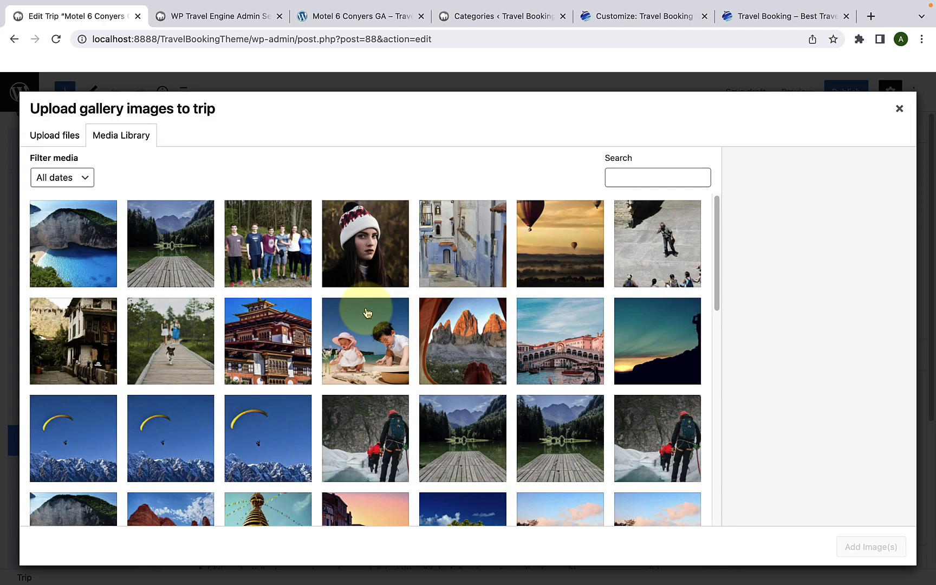
left_click(368, 268)
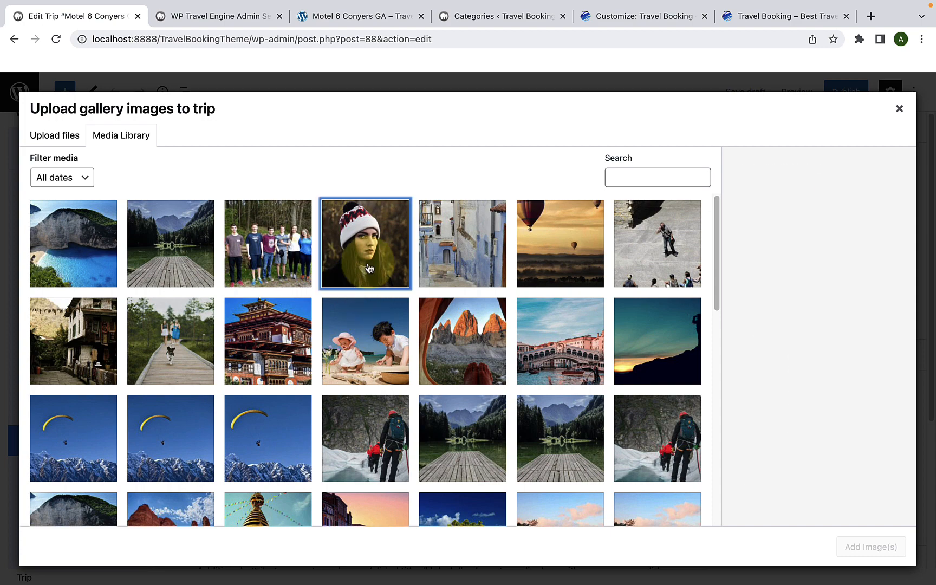
left_click(196, 247, "shift")
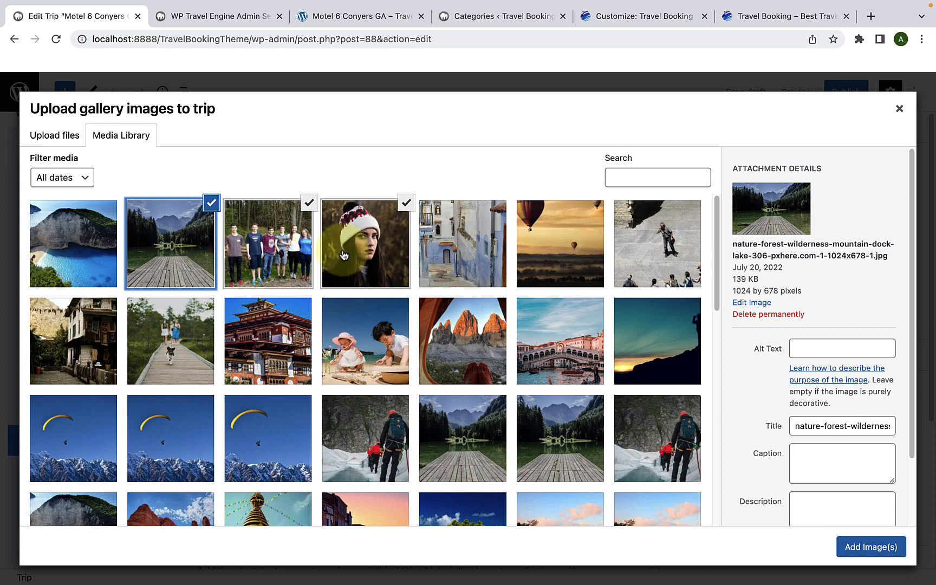
left_click(866, 547)
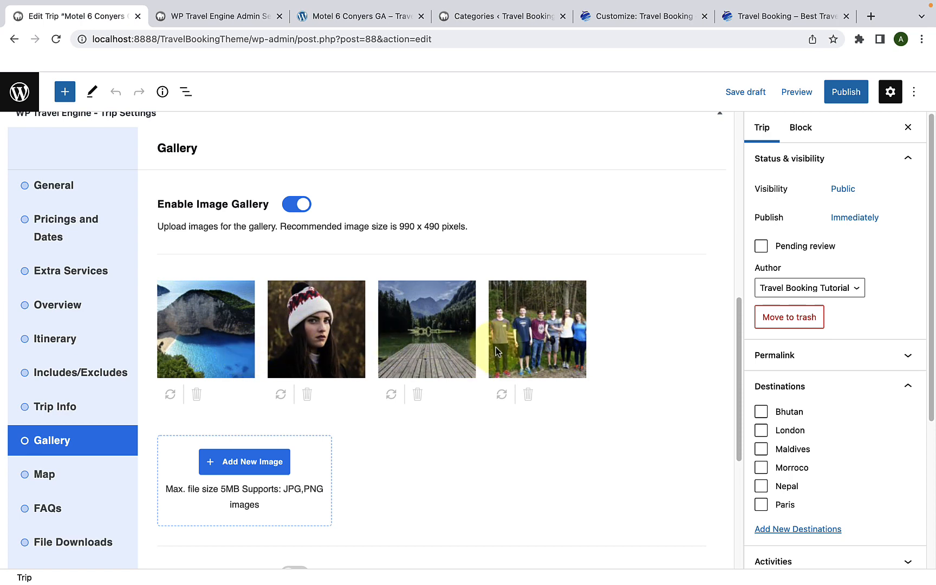
scroll(495, 346, "down", 5)
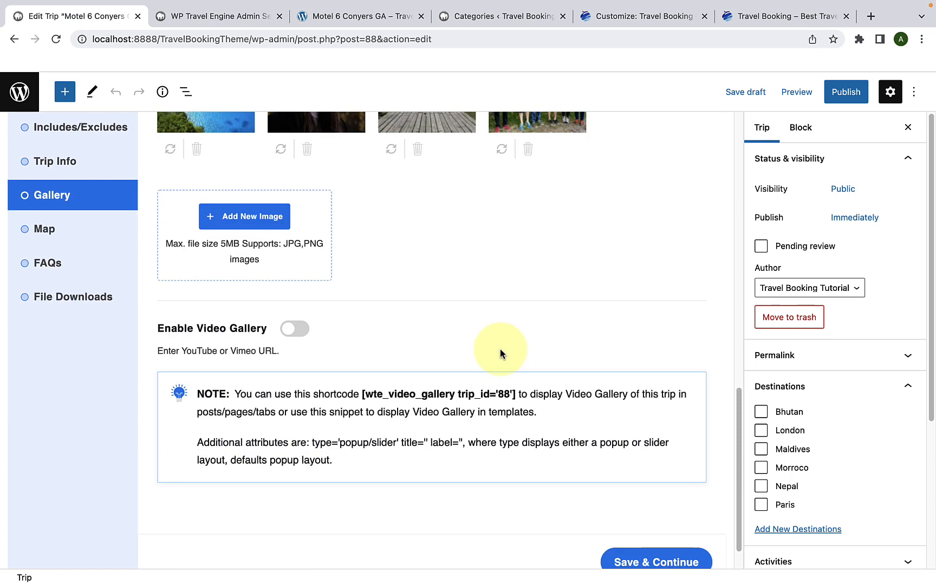
scroll(500, 351, "down", 1)
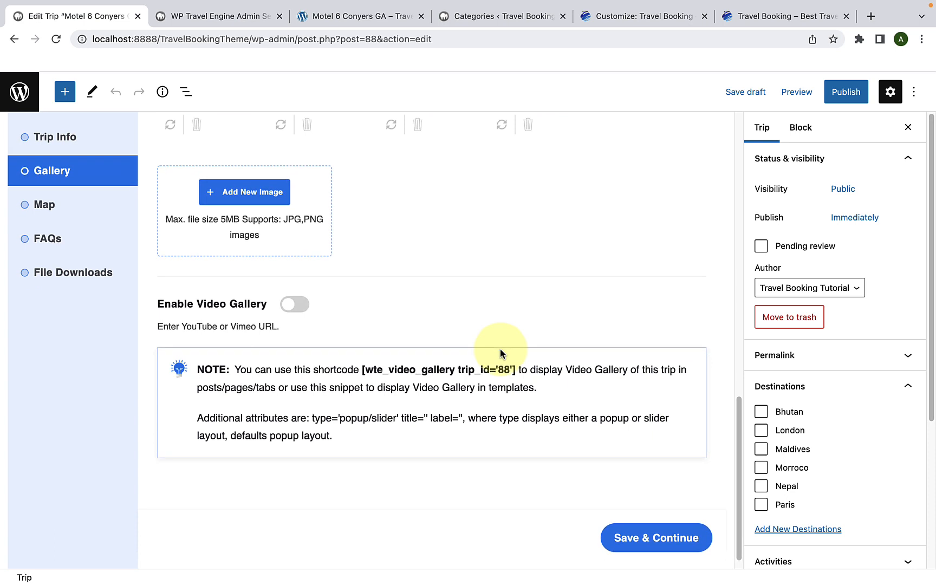
left_click(299, 311)
scroll(334, 290, "down", 2)
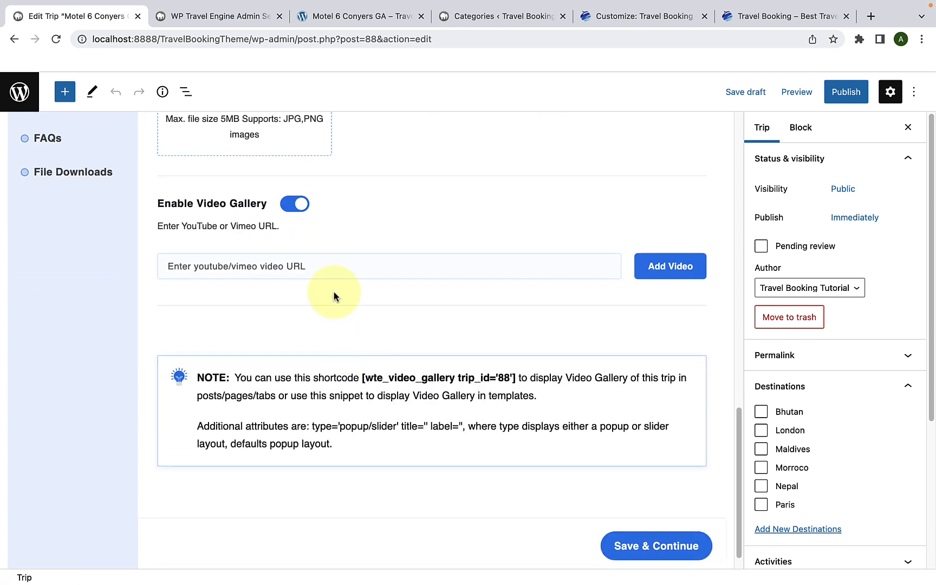
left_click(334, 276)
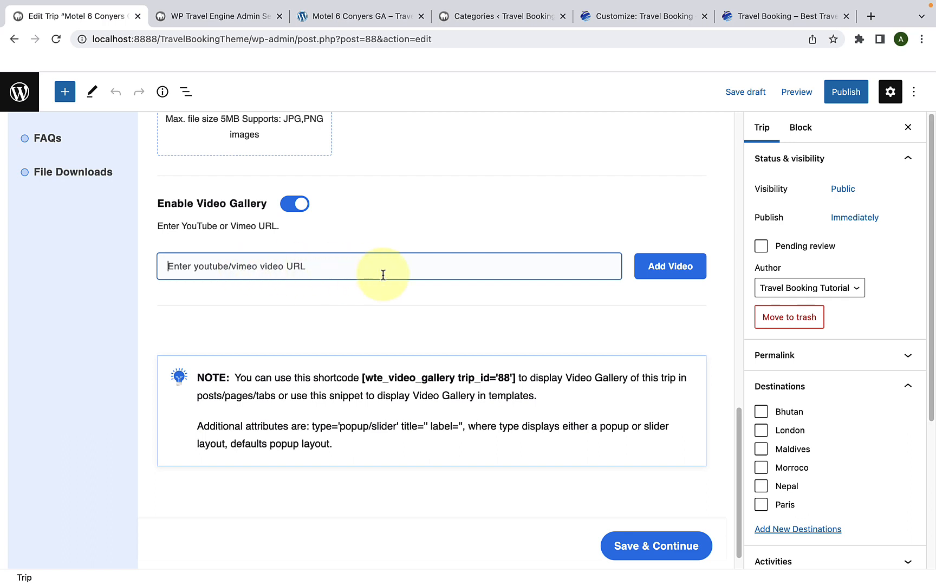
right_click(179, 269)
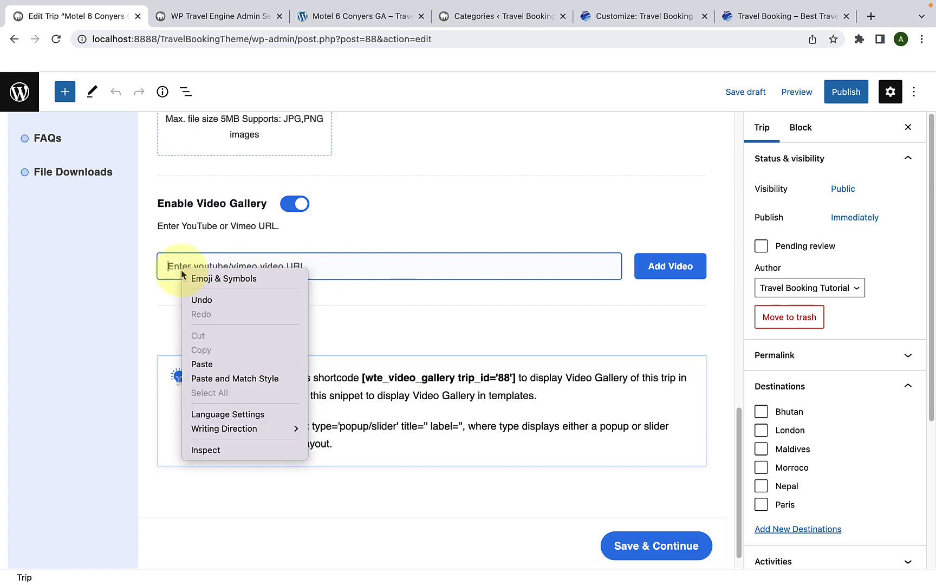
left_click(218, 364)
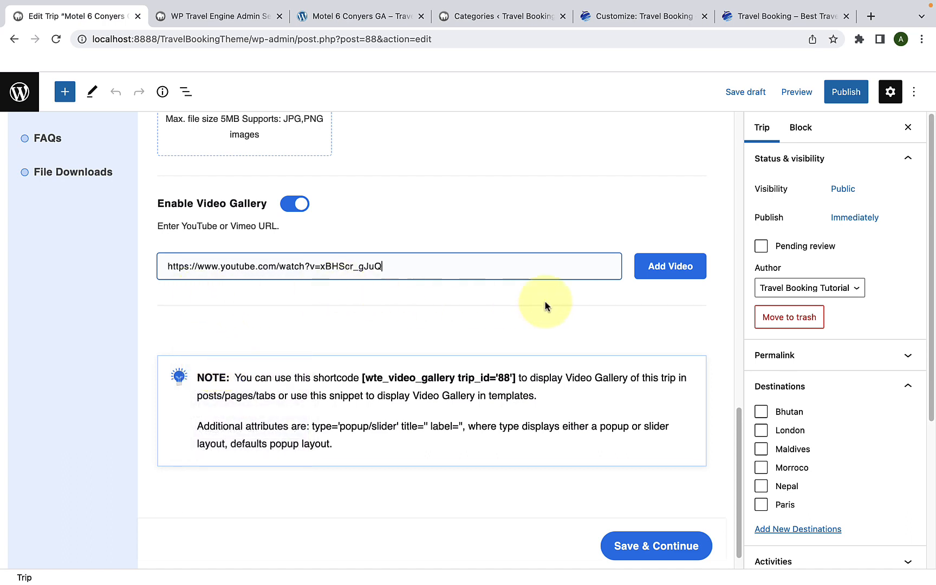
left_click(678, 276)
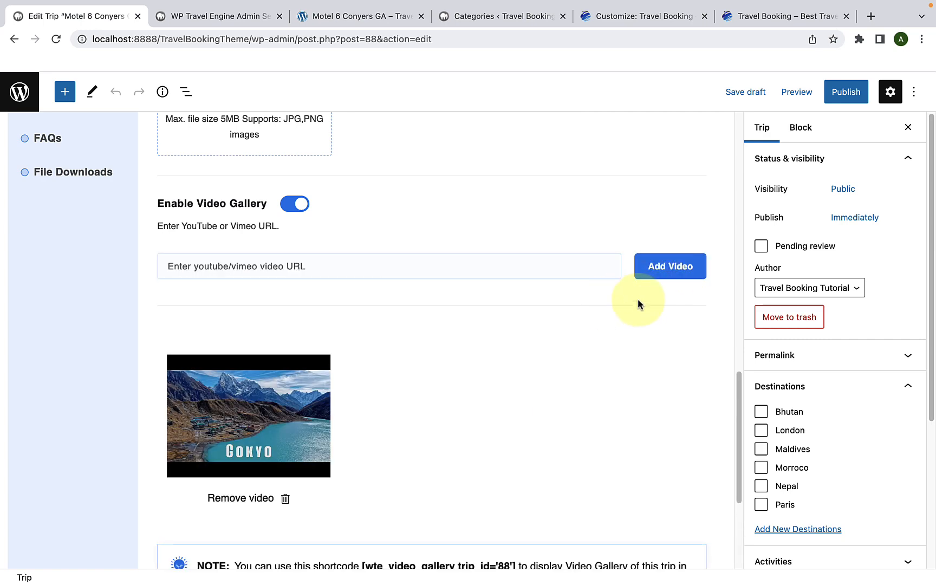
scroll(637, 301, "down", 2)
scroll(637, 302, "down", 1)
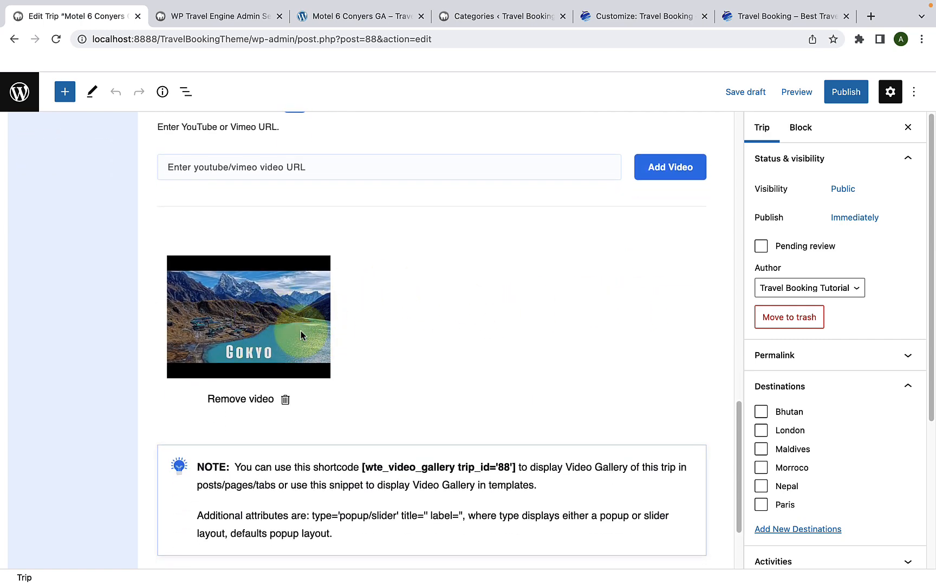
scroll(301, 335, "down", 3)
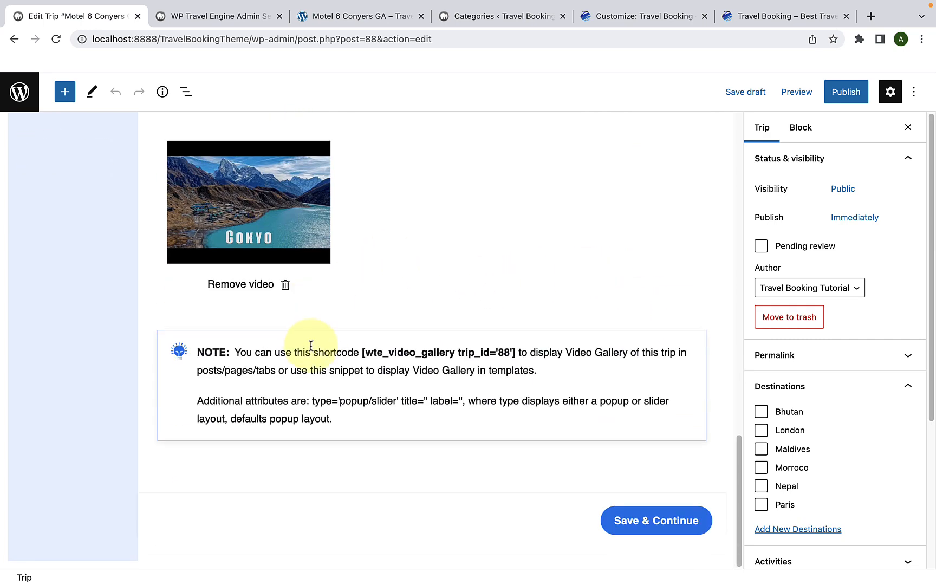
left_click(642, 516)
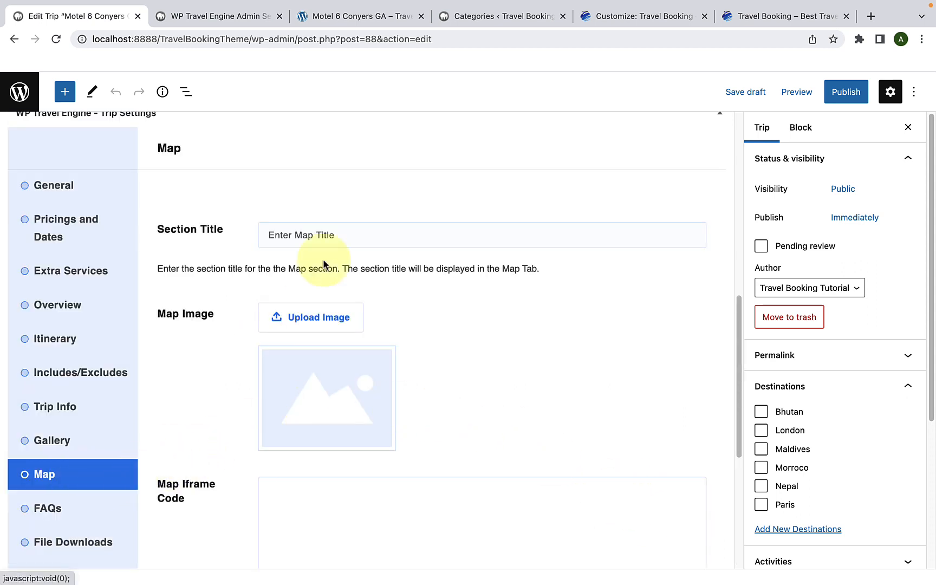
Step: Set the map section title to "Map" and view the media library for the map image without choosing one
left_click(341, 233)
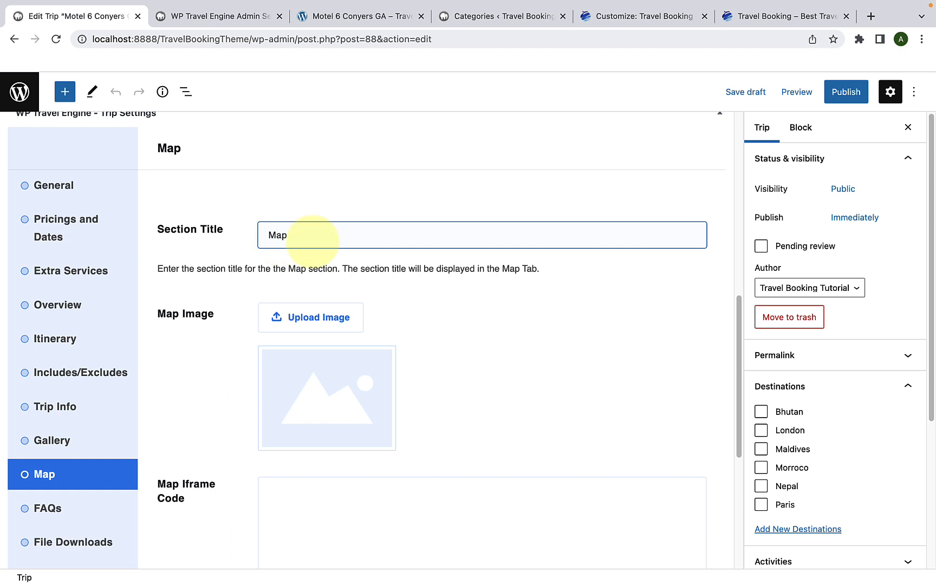
scroll(282, 265, "down", 1)
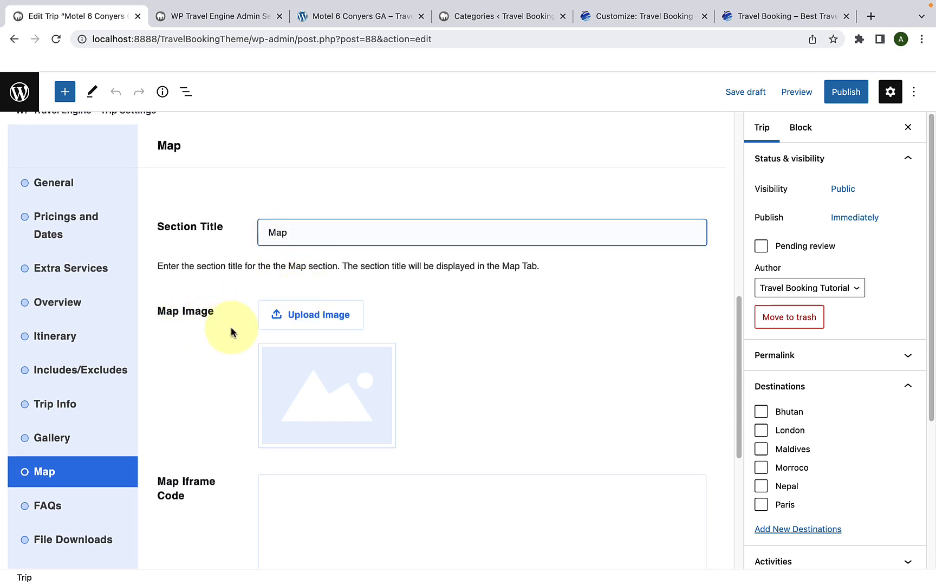
scroll(212, 336, "down", 2)
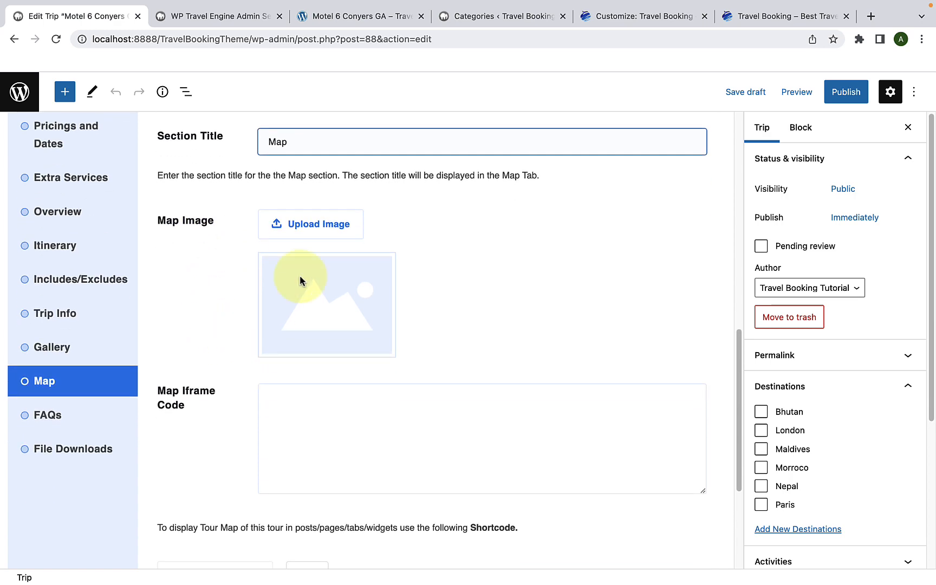
left_click(327, 232)
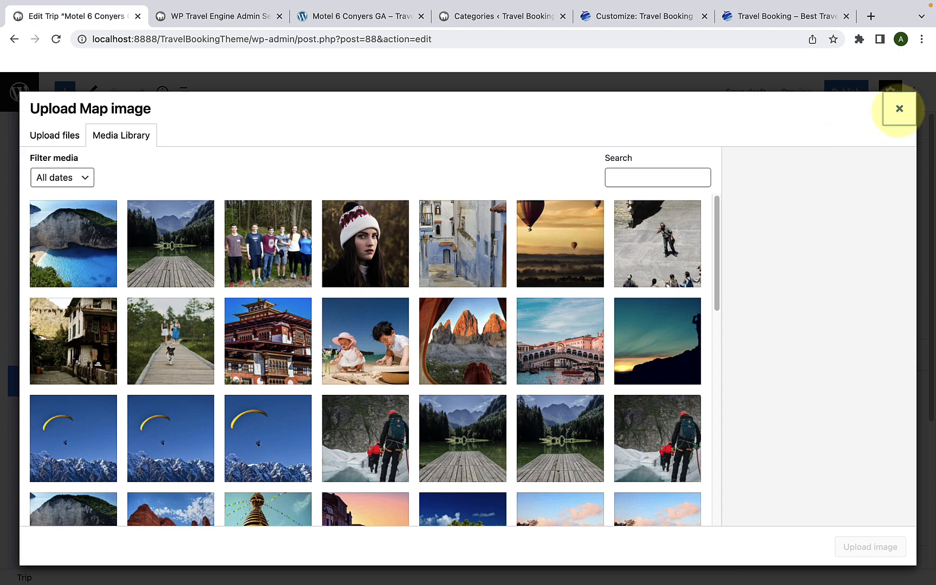
left_click(899, 108)
scroll(379, 311, "down", 2)
scroll(369, 316, "down", 1)
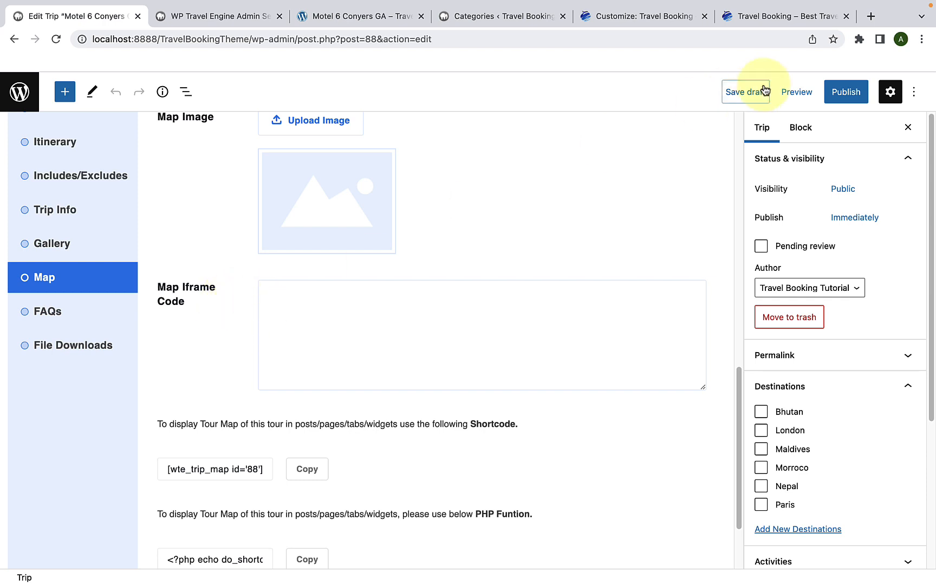
Step: Search Google for "google map" in a new browser tab and open Google Maps
left_click(871, 16)
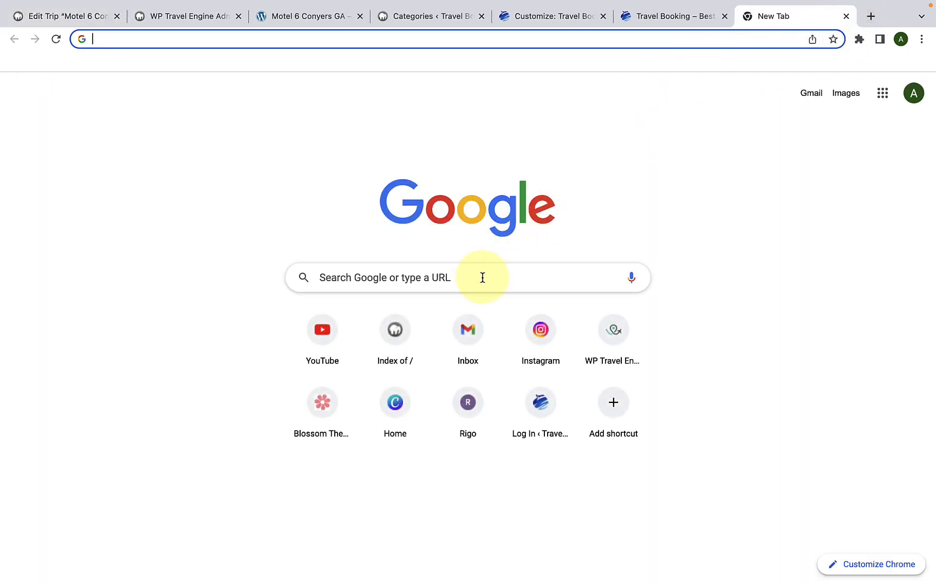
left_click(482, 277)
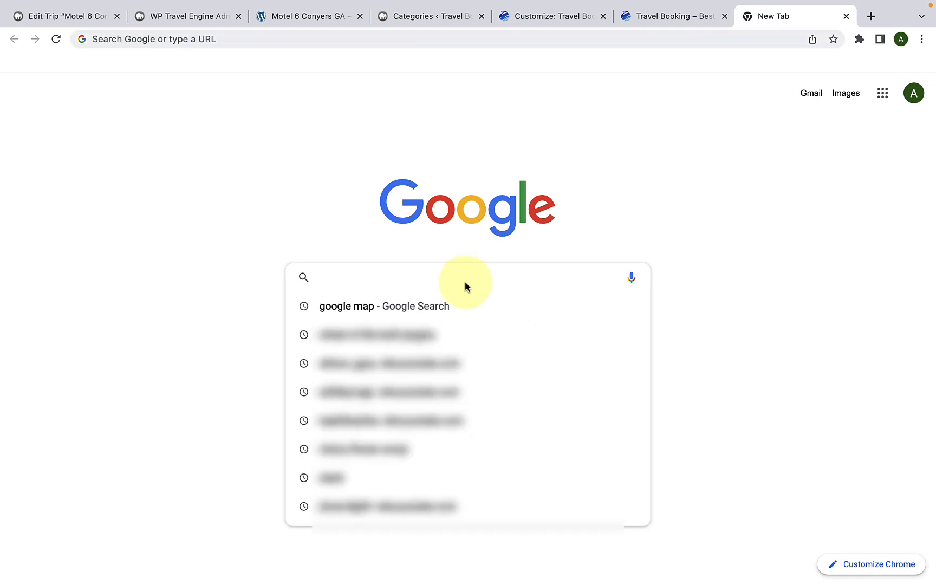
left_click(407, 306)
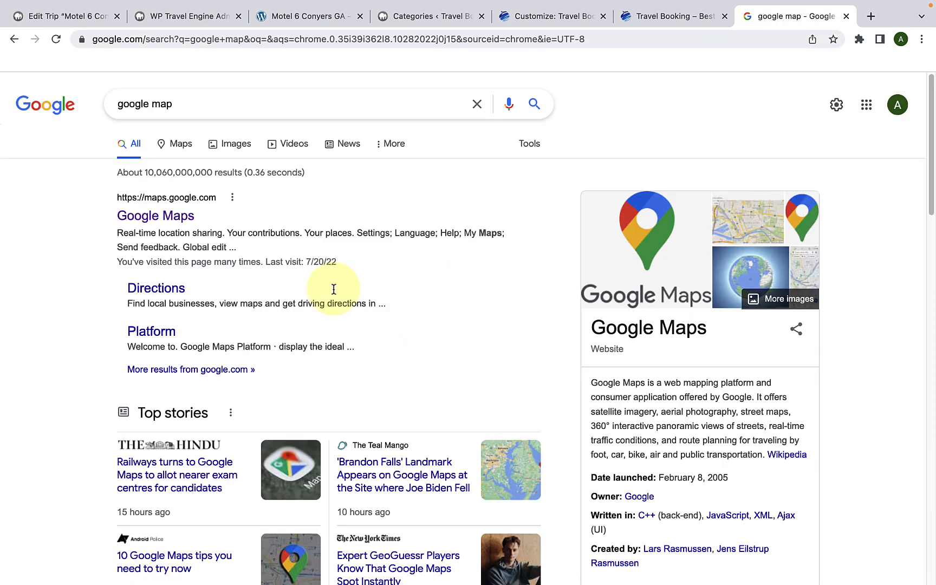
left_click(176, 218)
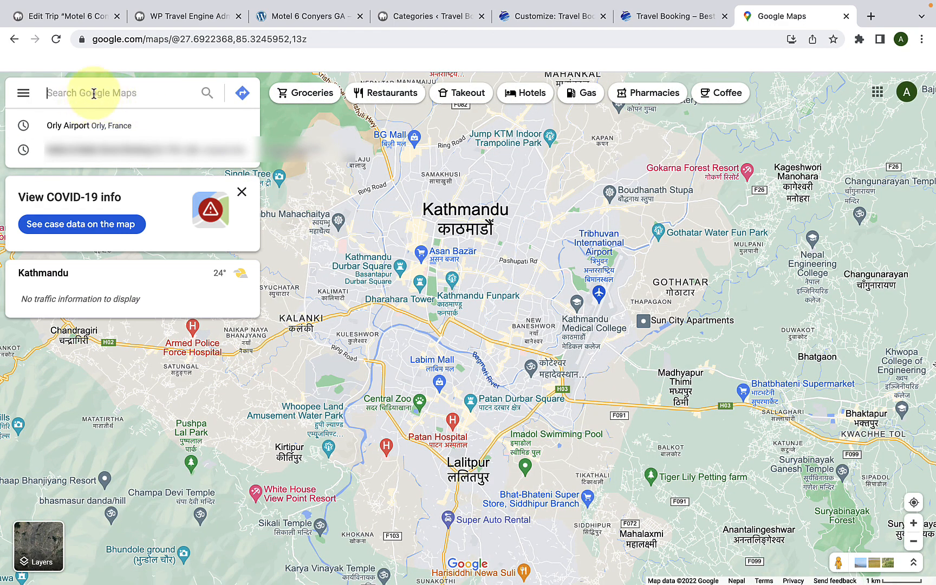
Step: Open Orly Airport in Orly, France, and copy the HTML code for embedding its medium-size map
left_click(117, 132)
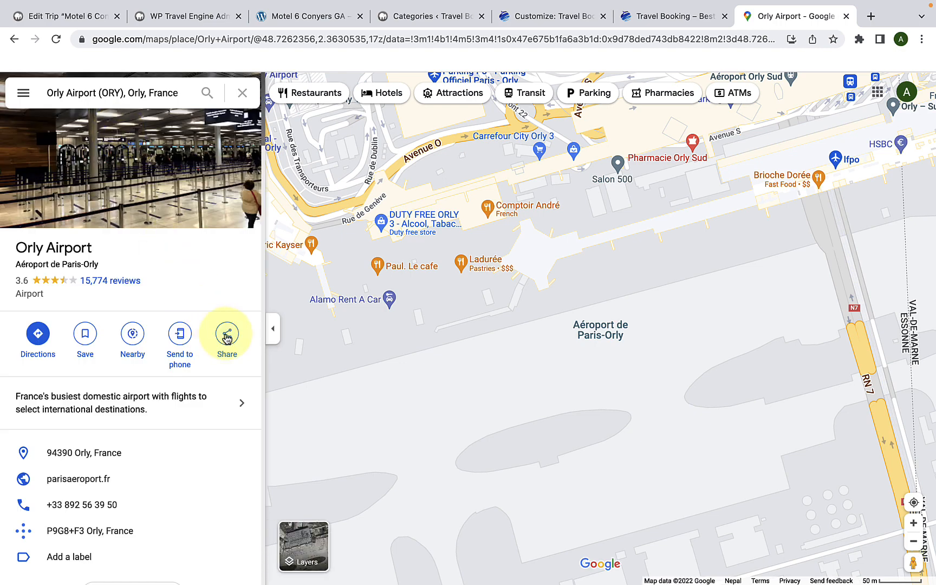
left_click(227, 335)
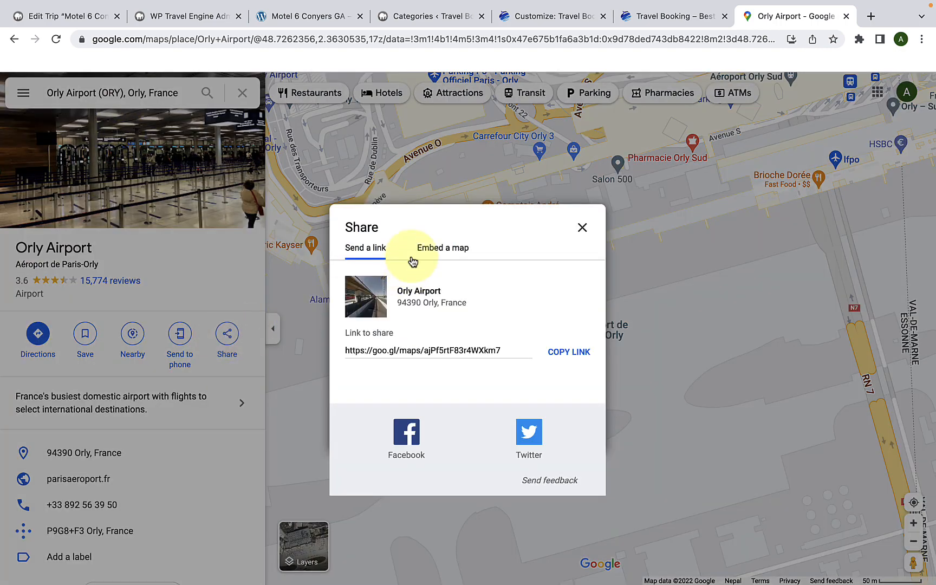
left_click(439, 250)
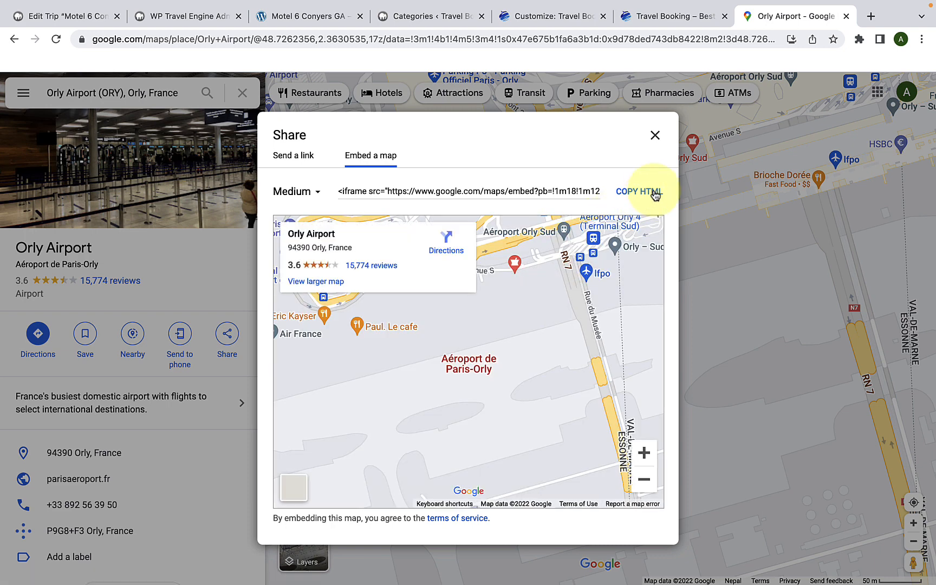
left_click(639, 192)
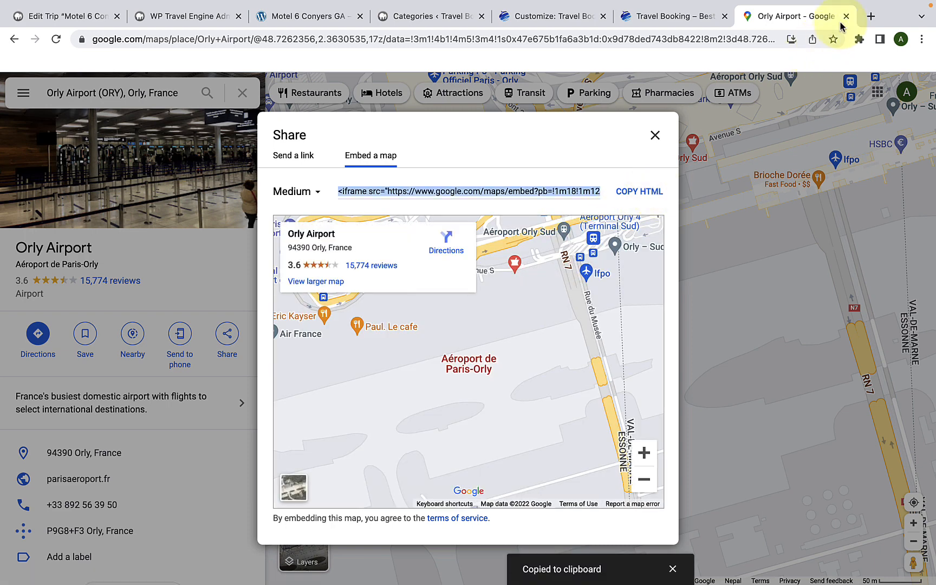
Step: Close the Google Maps tab, paste the Orly Airport embed code as the trip's map iframe code, and save
left_click(847, 20)
left_click(353, 306)
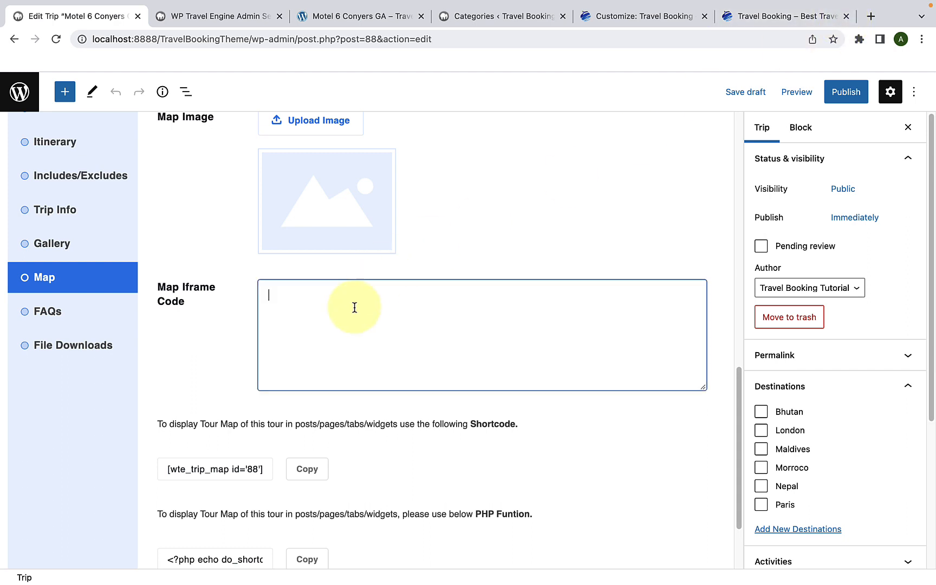
right_click(353, 307)
left_click(388, 400)
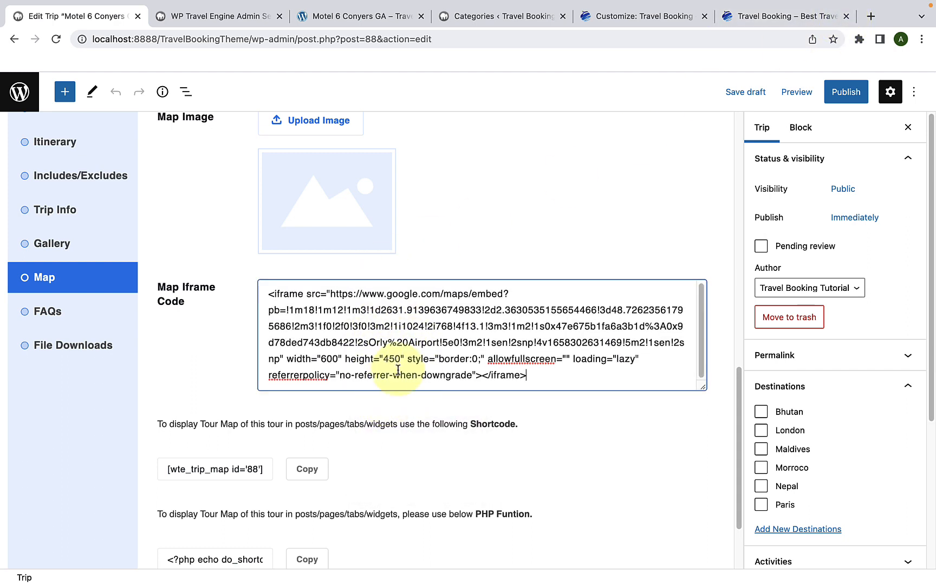
scroll(407, 379, "down", 3)
left_click(644, 515)
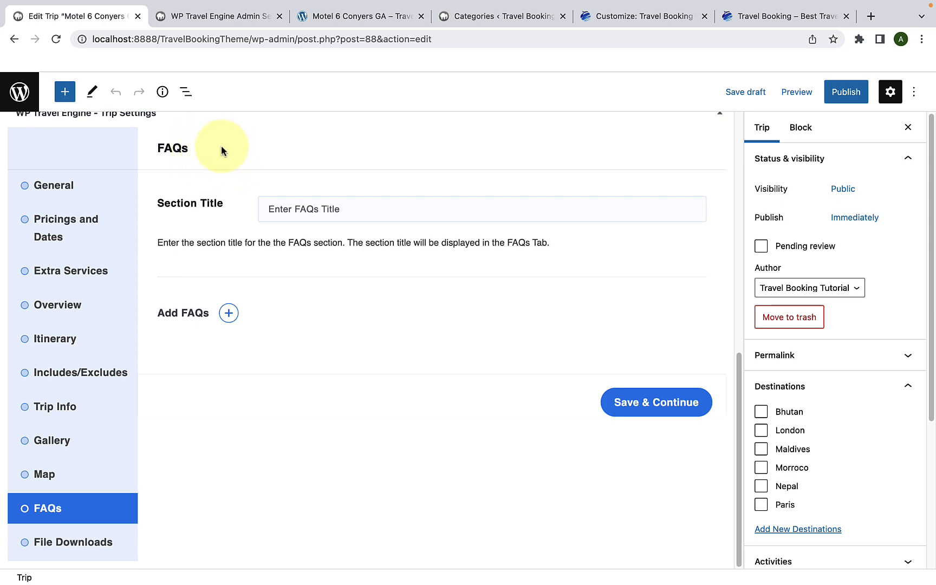
Step: Copy the FAQ heading from the demo trip page and set the trip's FAQs section title to "Frequently asked Questions"
left_click_drag(313, 16, 208, 19)
left_click(420, 15)
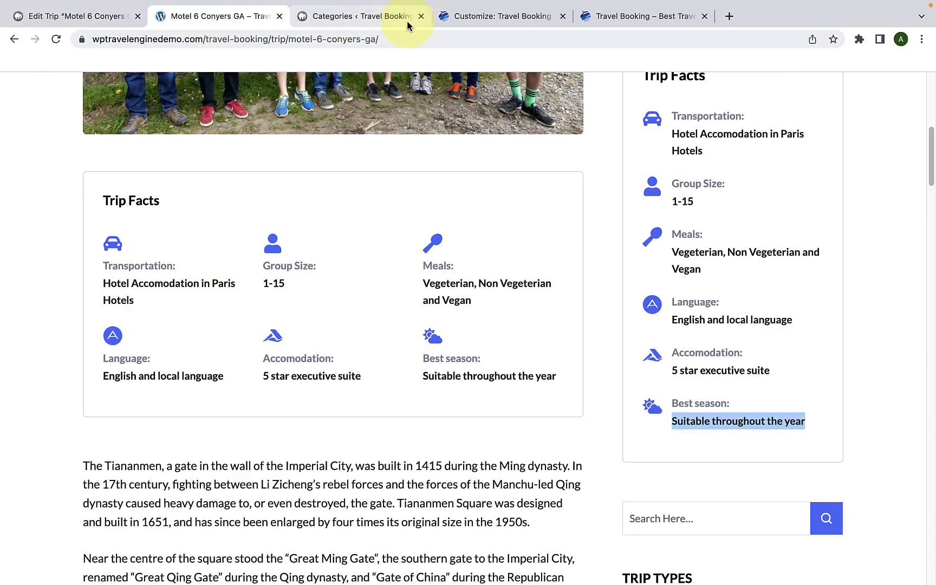
scroll(340, 296, "down", 10)
left_click(371, 93)
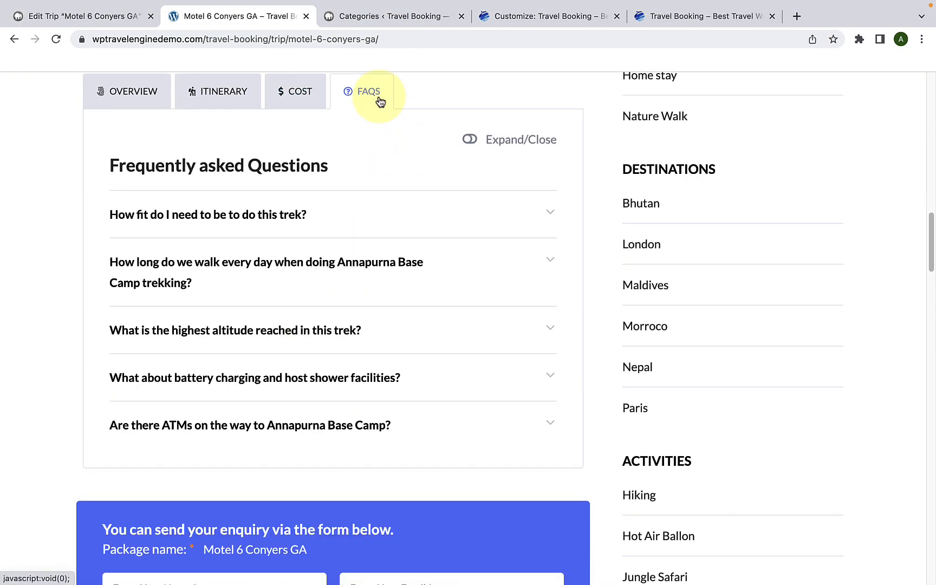
left_click_drag(340, 165, 104, 161)
right_click(152, 157)
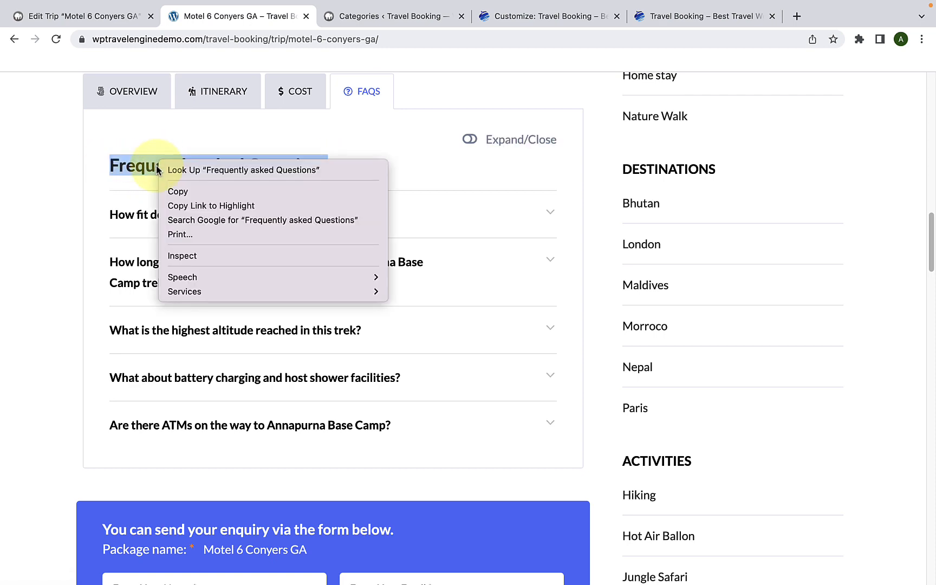
left_click(184, 190)
left_click(120, 16)
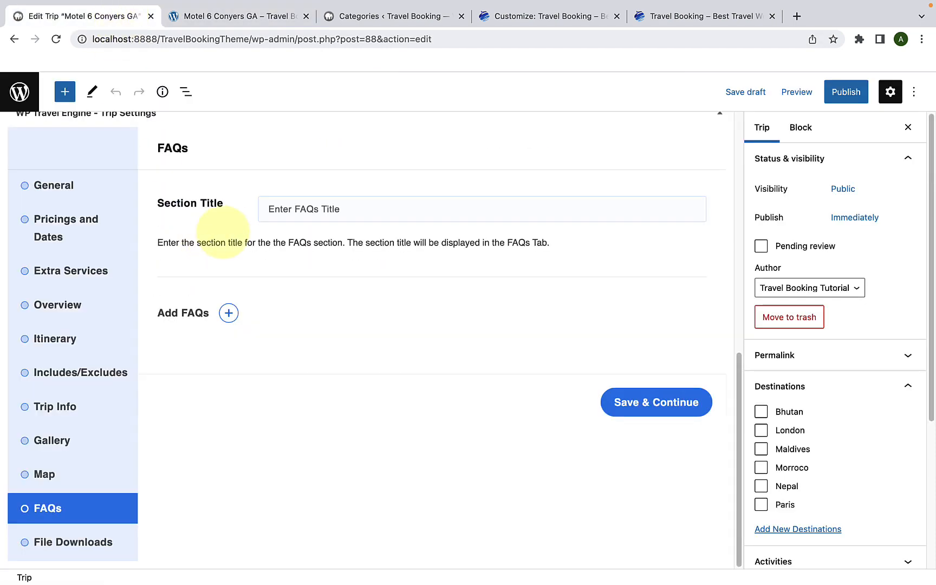
right_click(301, 211)
left_click(334, 303)
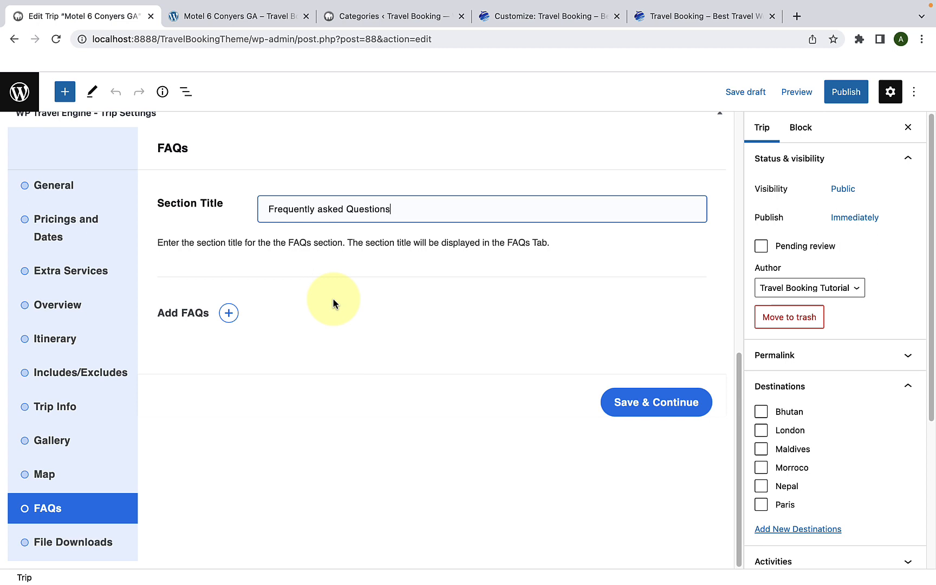
Step: Add a blank FAQ entry below the section title of the trip's FAQs
left_click(229, 314)
scroll(271, 271, "down", 3)
left_click(286, 241)
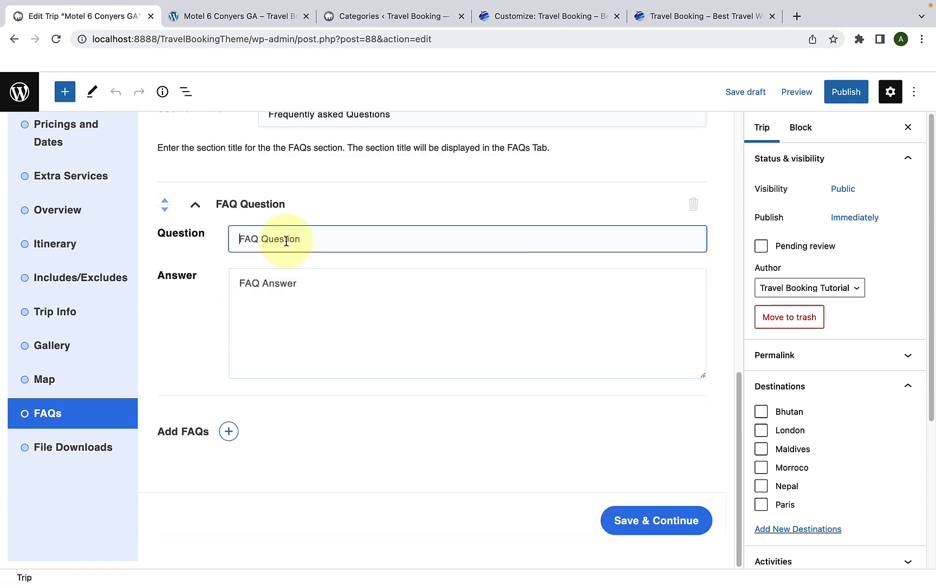
left_click(282, 291)
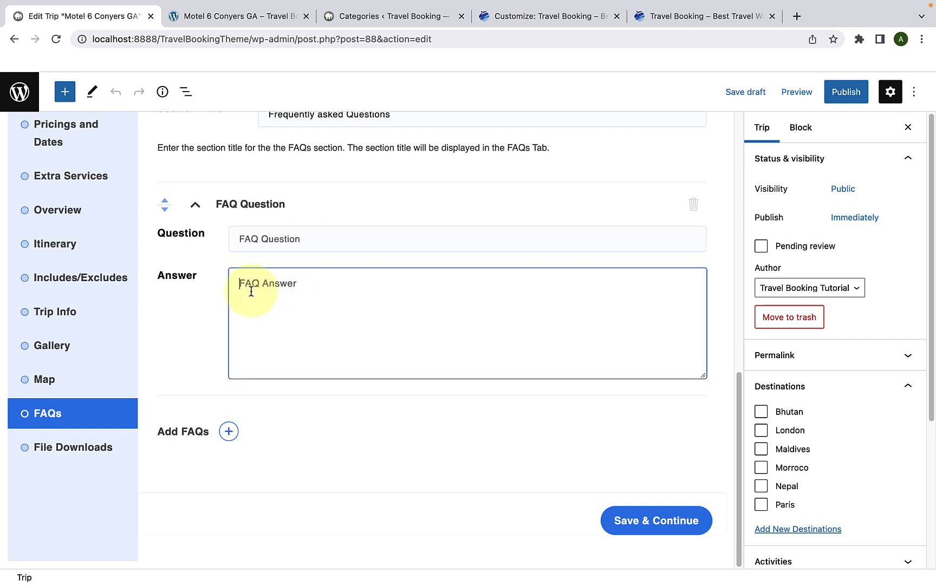
left_click(287, 236)
Step: Copy the first FAQ question from the demo trip page and paste "How fit do I need to be to do this trek?" as the entry's question
left_click(244, 18)
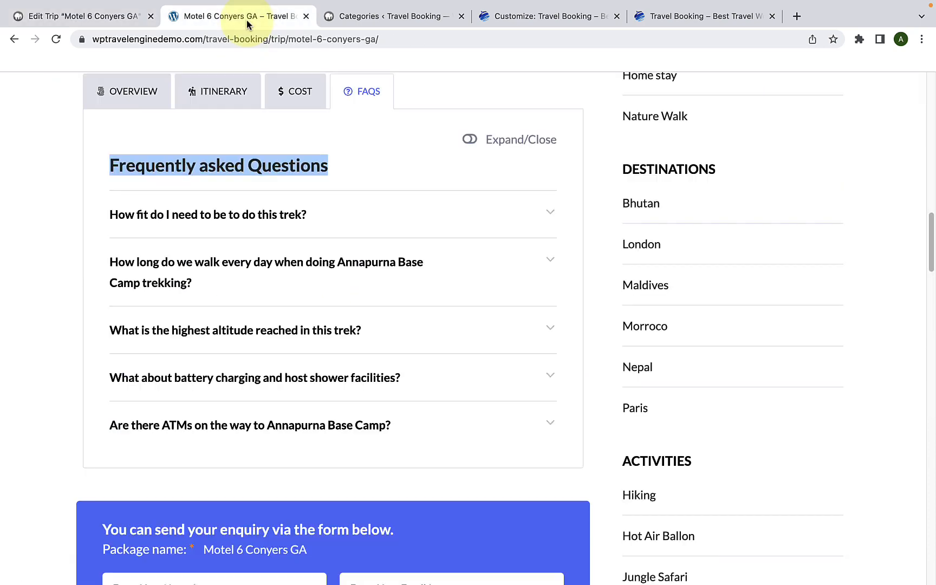
left_click(270, 238)
left_click_drag(107, 212, 321, 214)
right_click(302, 213)
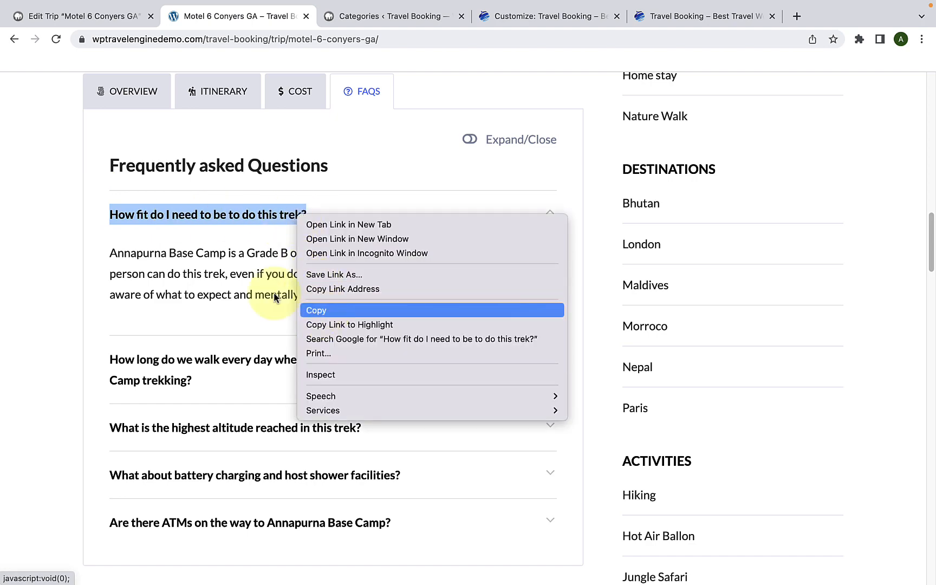
left_click(314, 365)
left_click(118, 17)
right_click(302, 244)
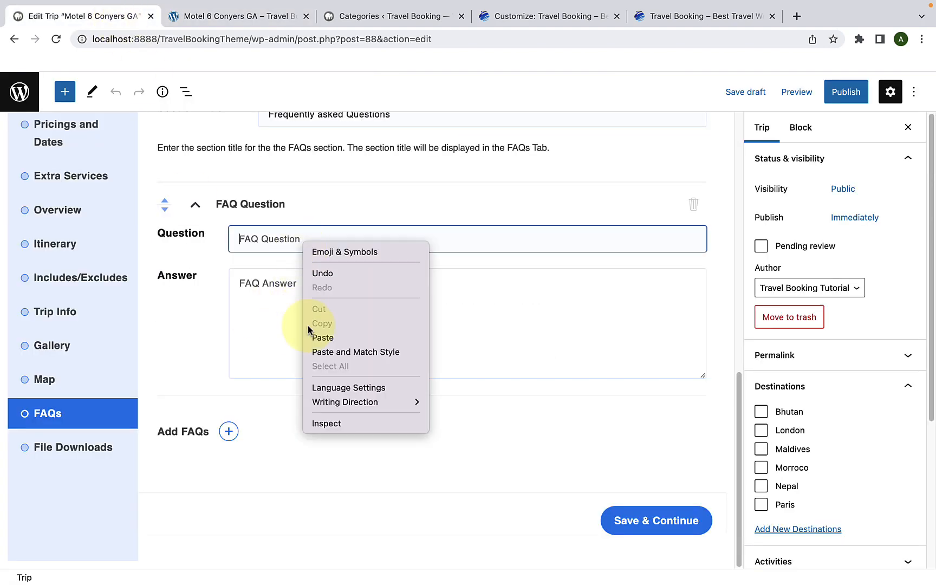
left_click(314, 337)
Step: Copy the demo page's answer about Annapurna Base Camp's Grade B difficulty and paste it as the first FAQ entry's answer
left_click(290, 297)
left_click(199, 24)
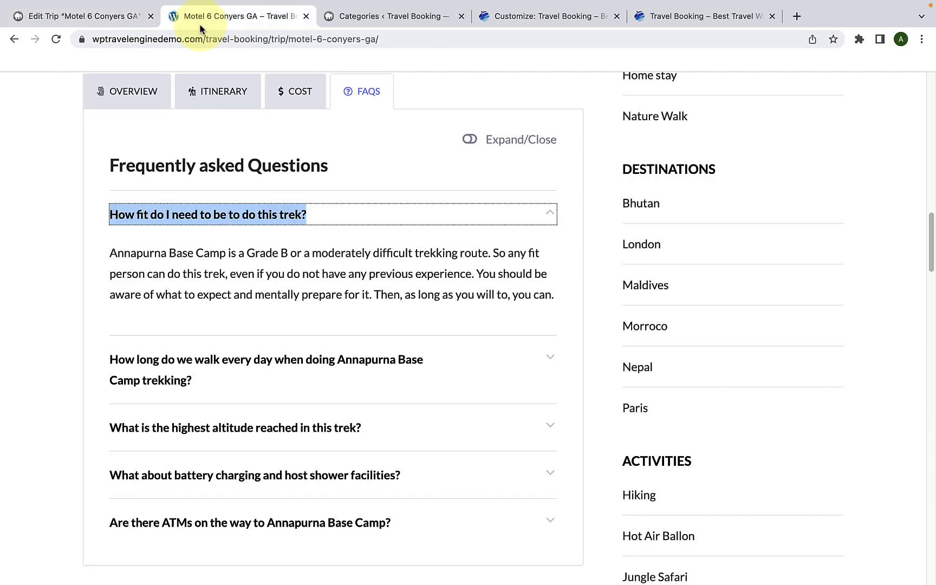
triple_click(206, 273)
right_click(212, 270)
left_click(239, 301)
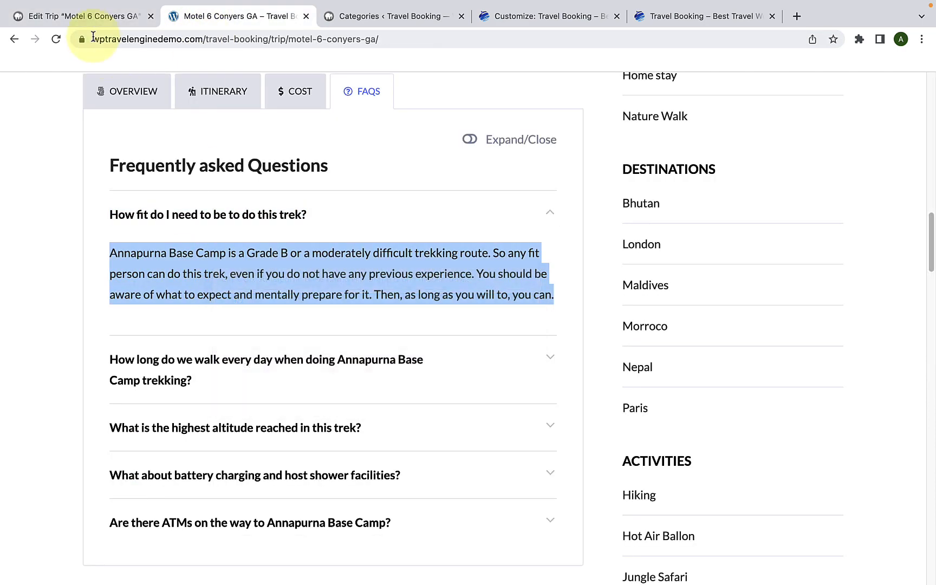
left_click(102, 17)
left_click(276, 299)
right_click(278, 299)
left_click(299, 392)
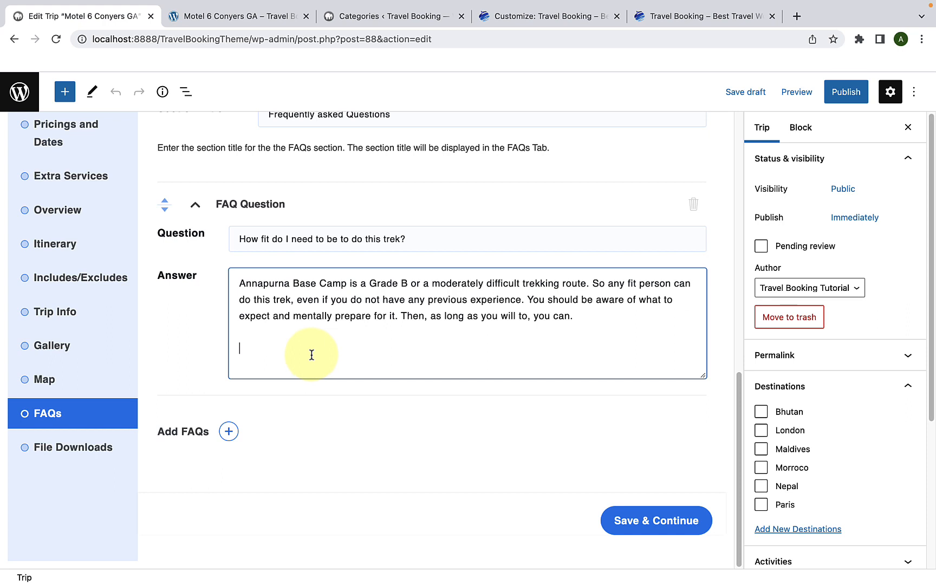
Step: Add the remaining demo FAQs as new entries, through "Are there ATMs on the way to Annapurna Base Camp?" with its answer, and save the FAQs
left_click(229, 431)
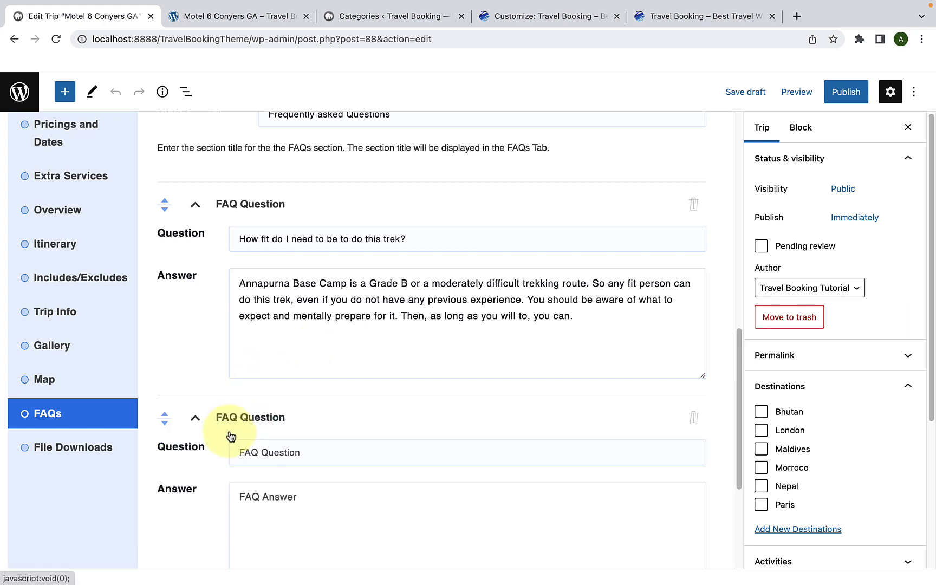
scroll(305, 324, "down", 5)
left_click(304, 239)
key("super+v")
right_click(267, 281)
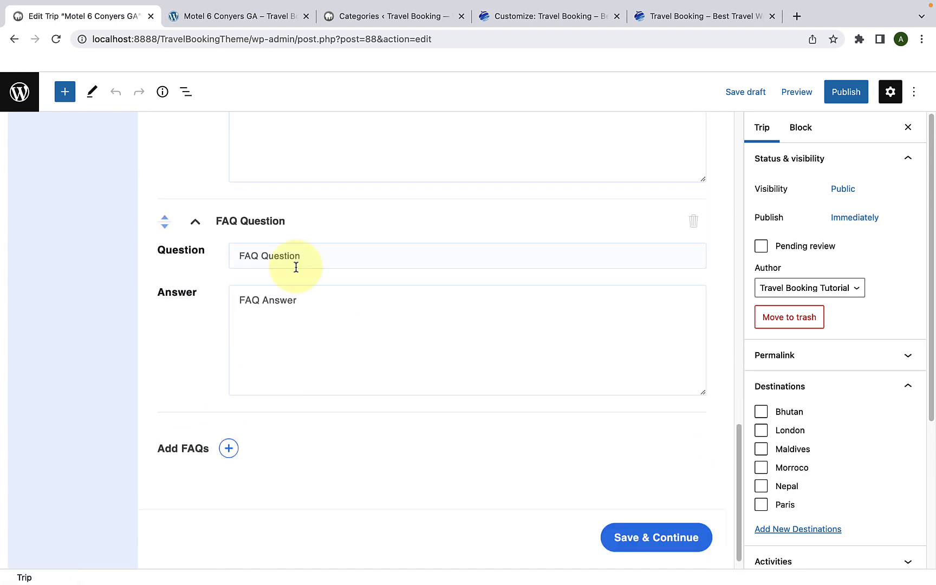
left_click(295, 265)
key("super+v")
left_click(273, 391)
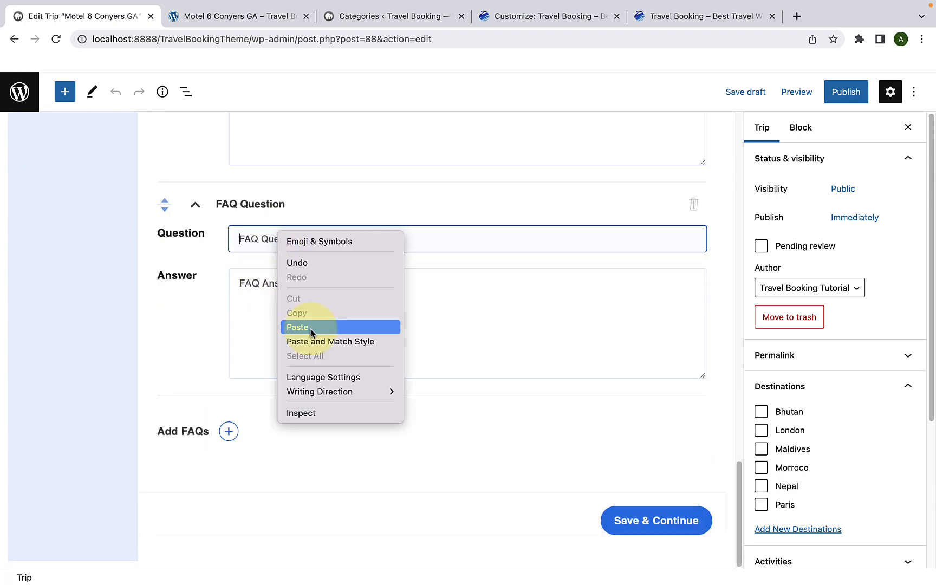
left_click(303, 324)
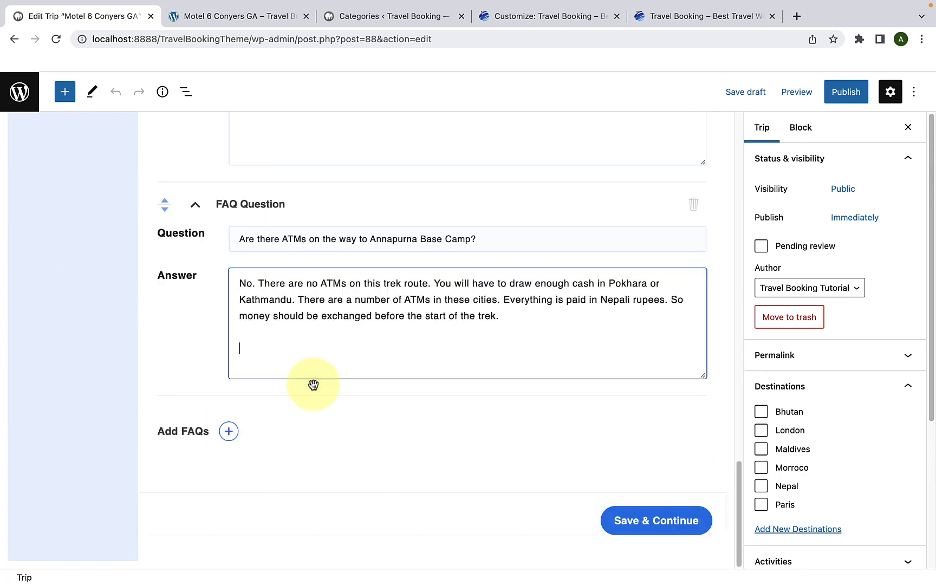
left_click(648, 525)
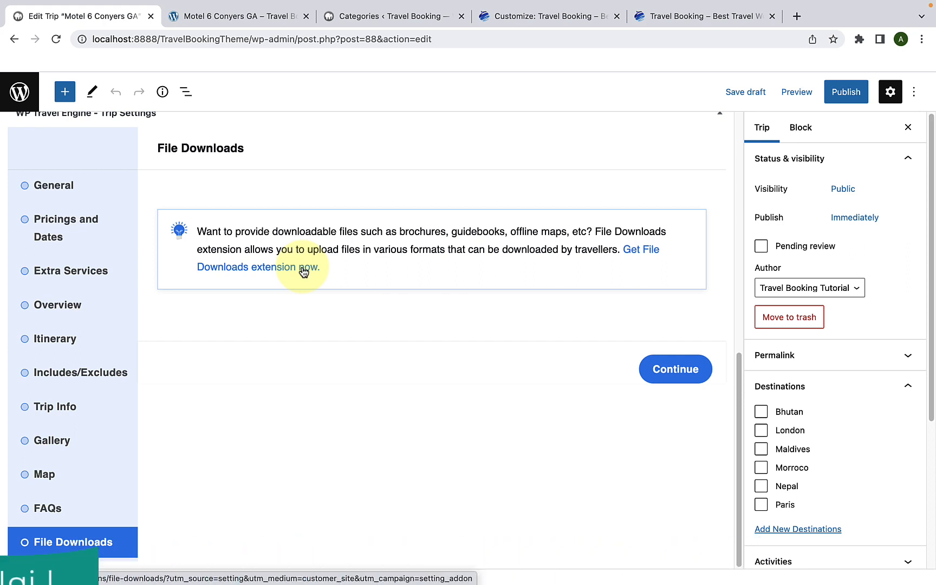
Step: Expand the Activities and Trip Type option lists in the trip's settings
scroll(334, 278, "up", 1)
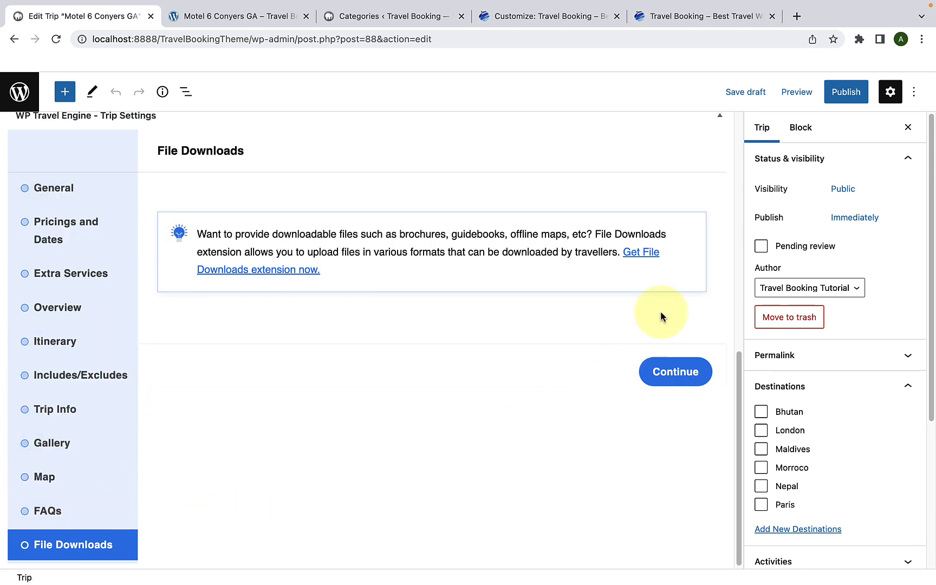
scroll(772, 268, "down", 5)
scroll(778, 284, "down", 1)
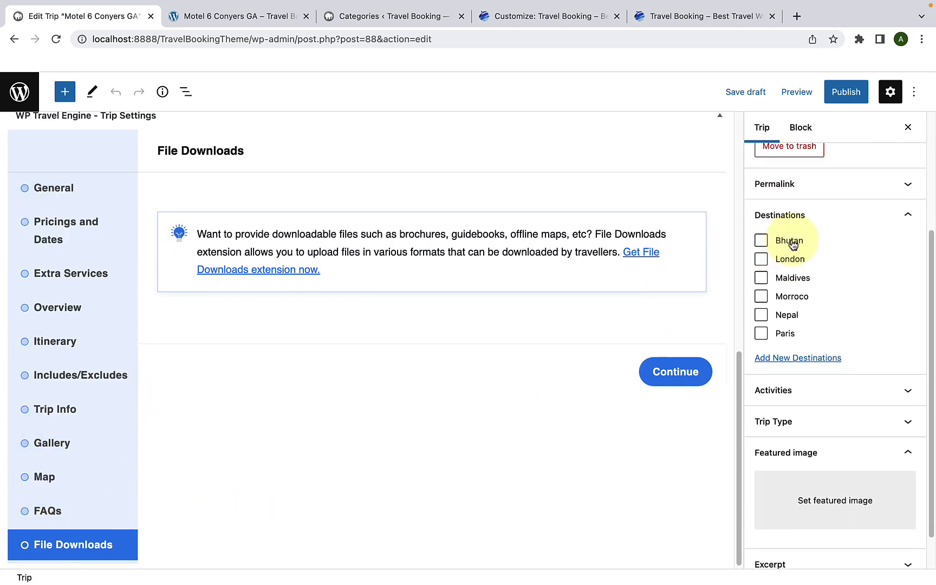
scroll(672, 198, "up", 5)
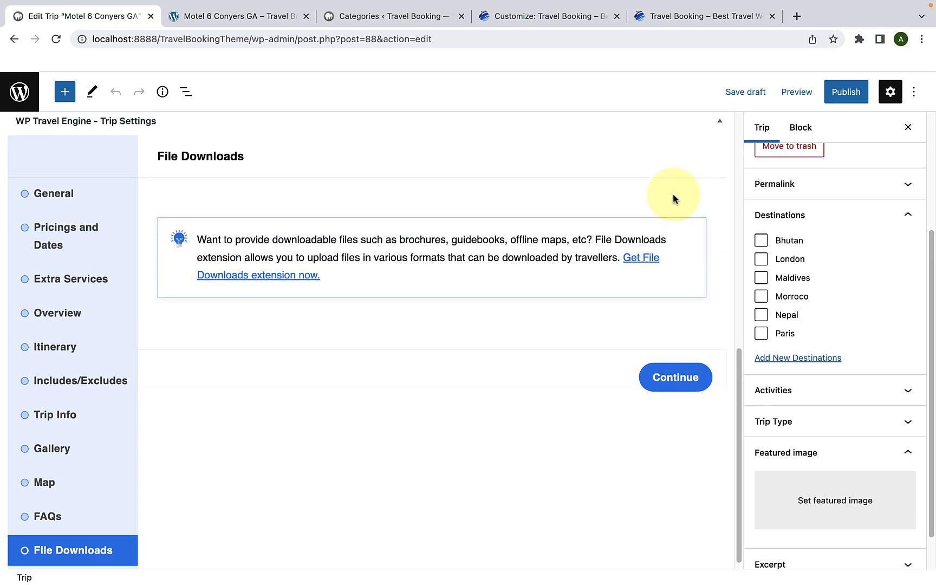
scroll(672, 202, "up", 4)
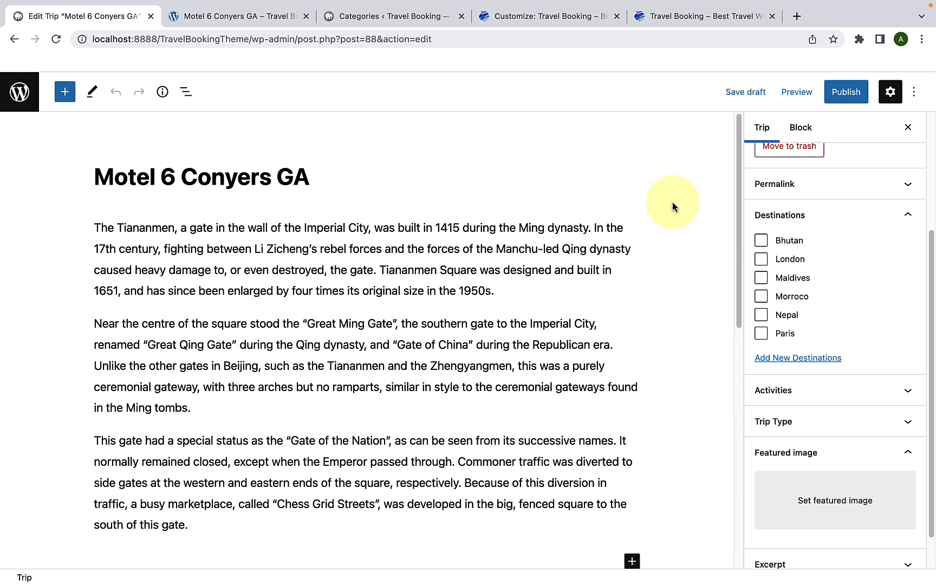
left_click(812, 390)
scroll(804, 385, "down", 3)
left_click(806, 383)
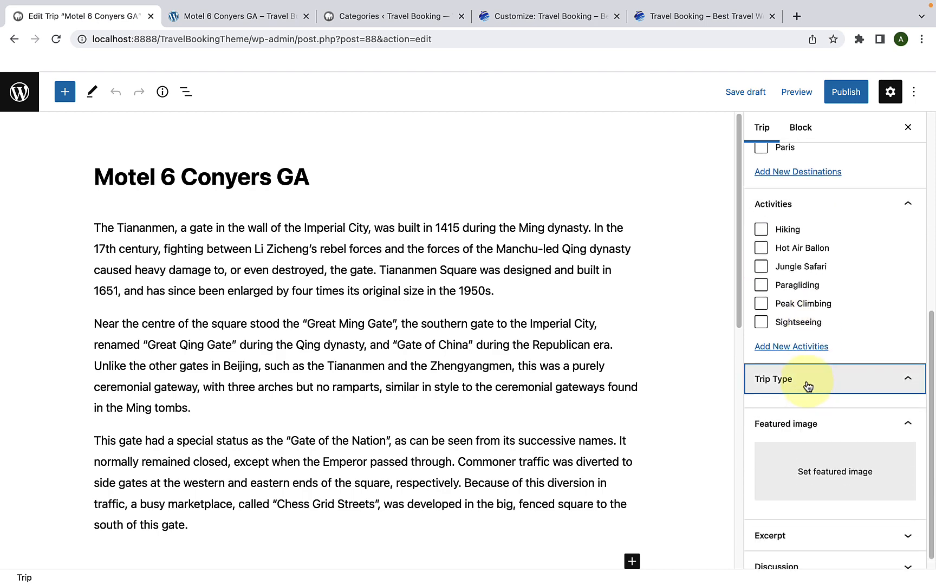
scroll(815, 352, "down", 3)
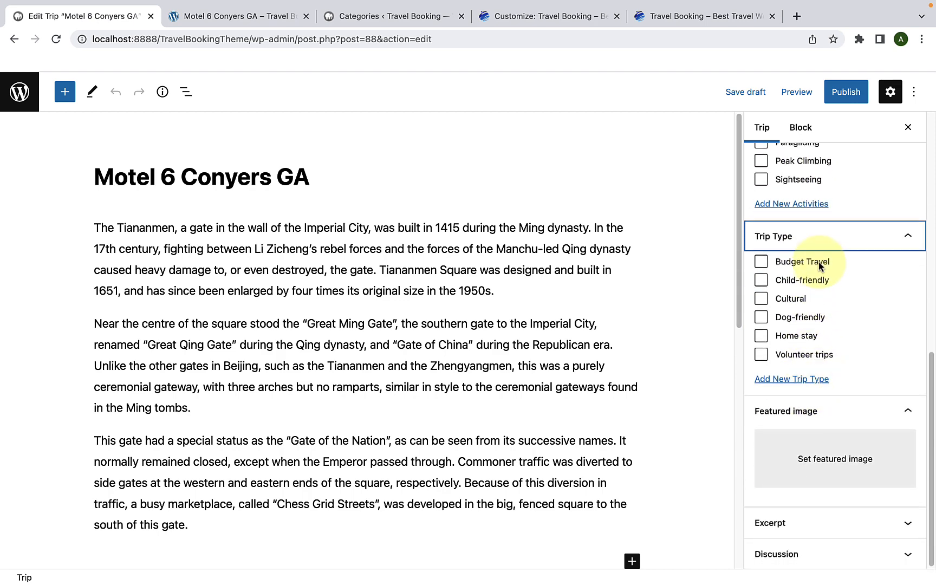
scroll(819, 265, "up", 7)
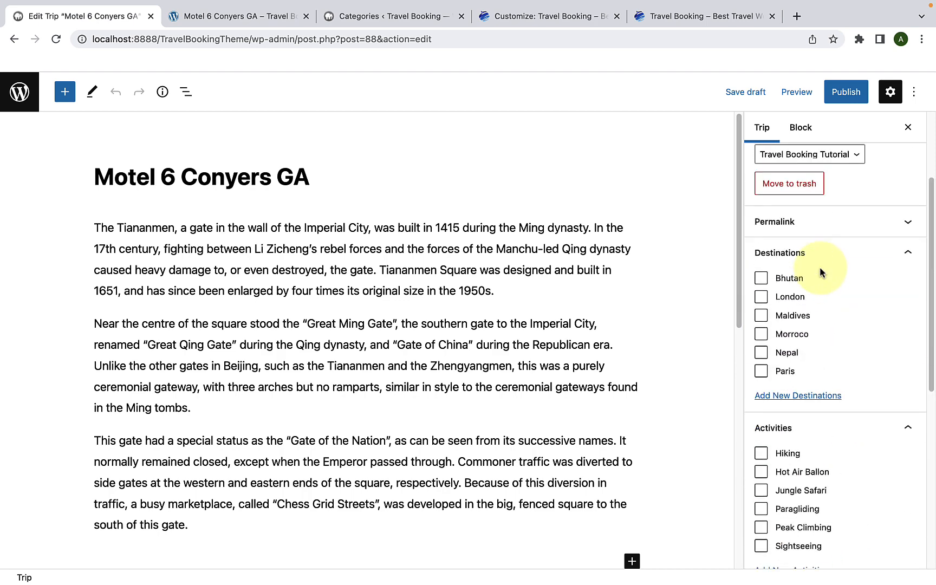
Step: Collapse and re-expand the trip's Destinations, Activities and Trip Type option lists
left_click(822, 265)
left_click(823, 264)
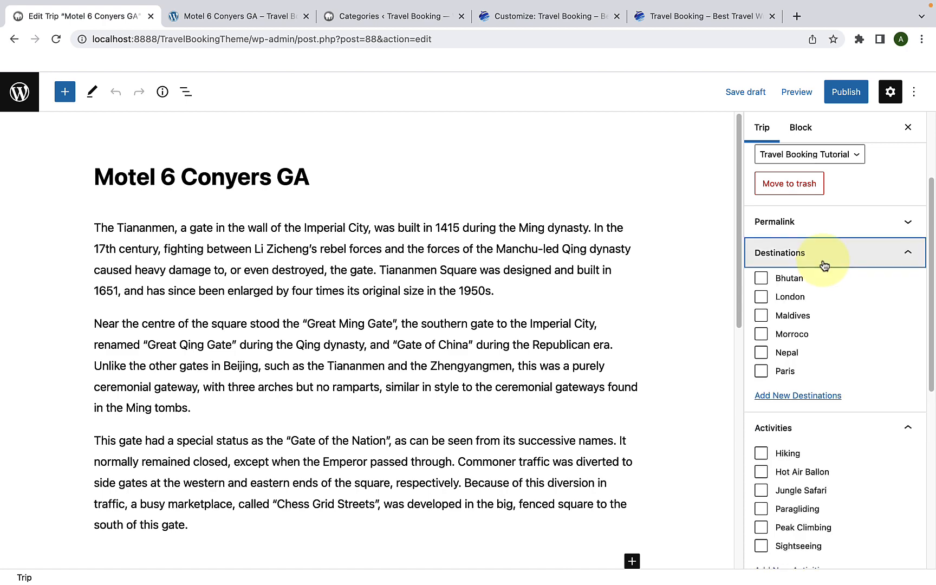
left_click(823, 264)
left_click(821, 283)
left_click(821, 312)
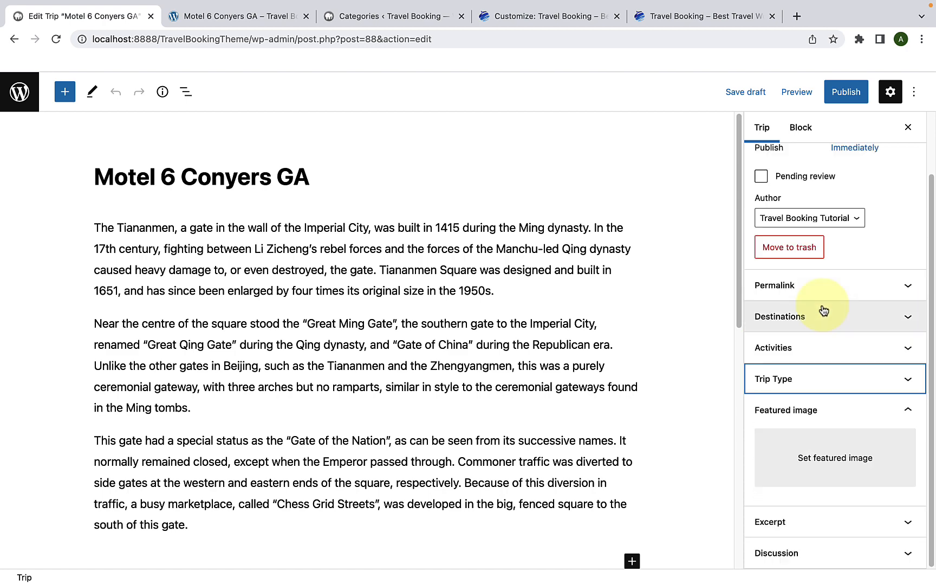
left_click(818, 329)
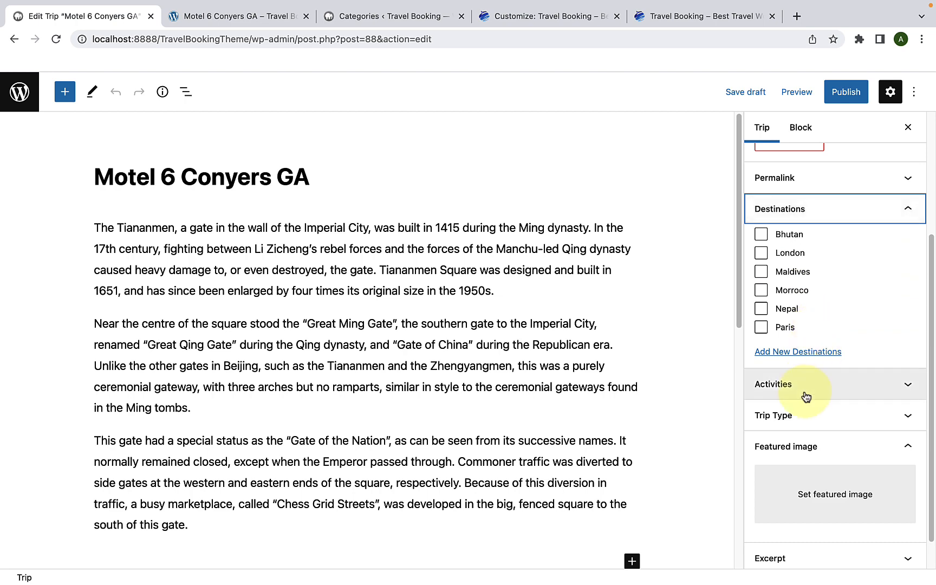
left_click(806, 390)
left_click(809, 387)
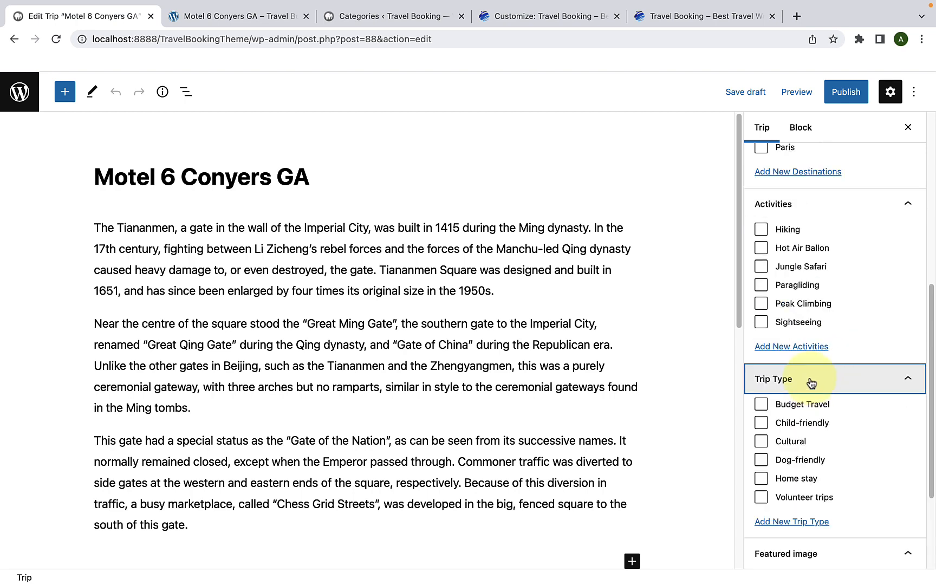
Step: Assign the trip to the Bhutan destination, the Hiking activity and the Budget Travel trip type
scroll(813, 379, "up", 5)
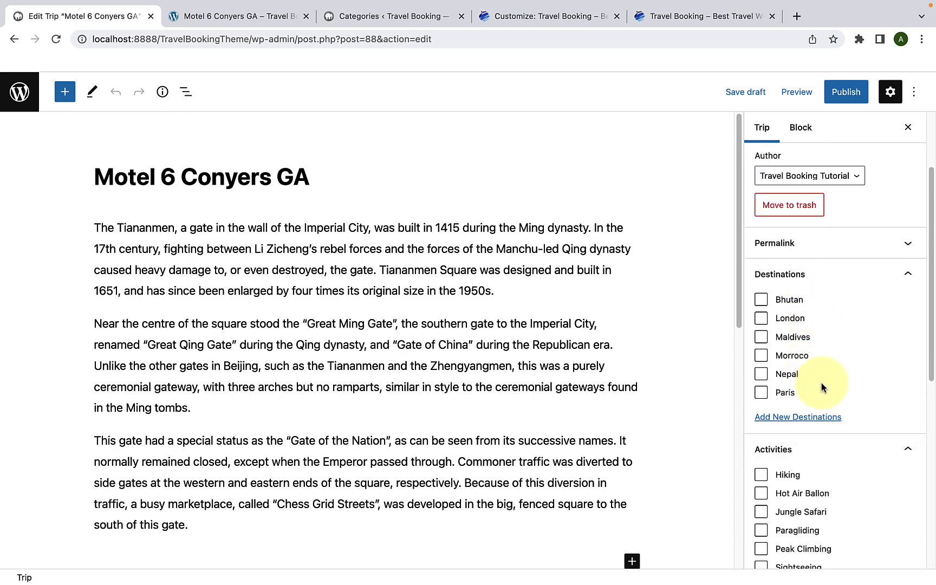
scroll(821, 393, "up", 1)
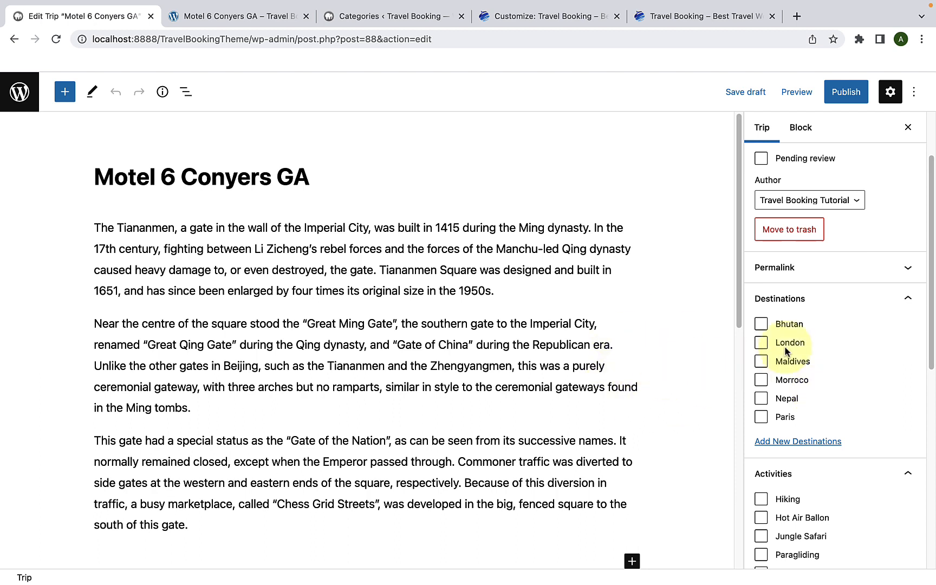
scroll(778, 343, "down", 1)
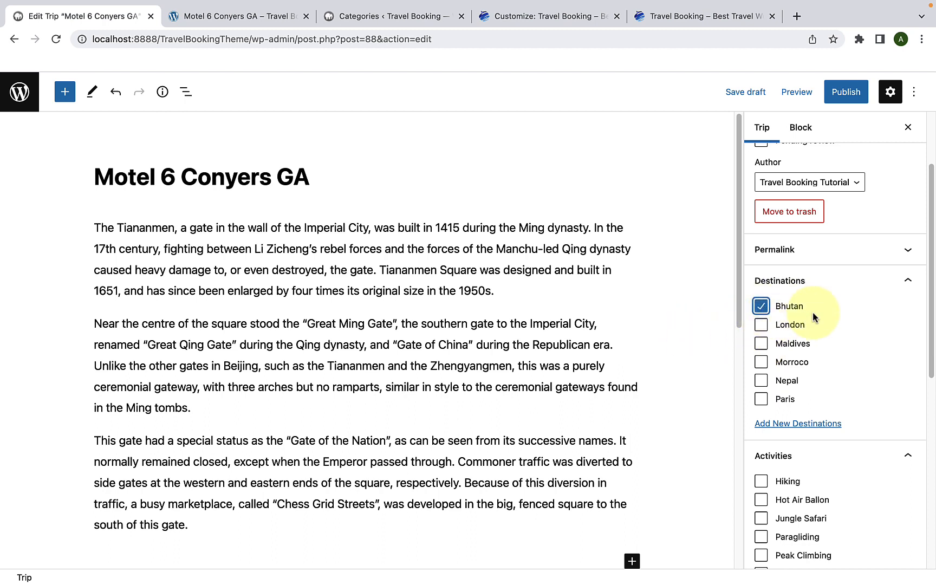
scroll(813, 317, "down", 3)
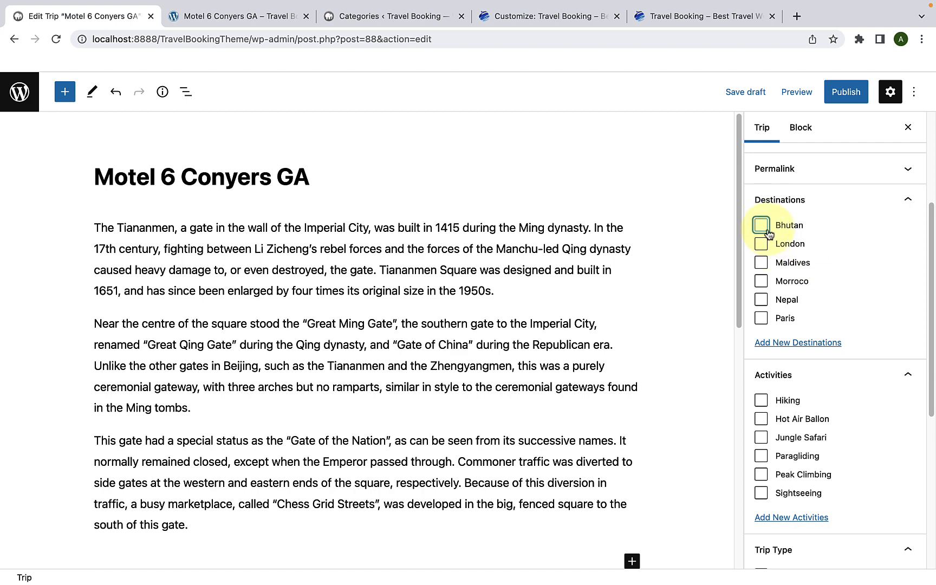
scroll(775, 249, "down", 5)
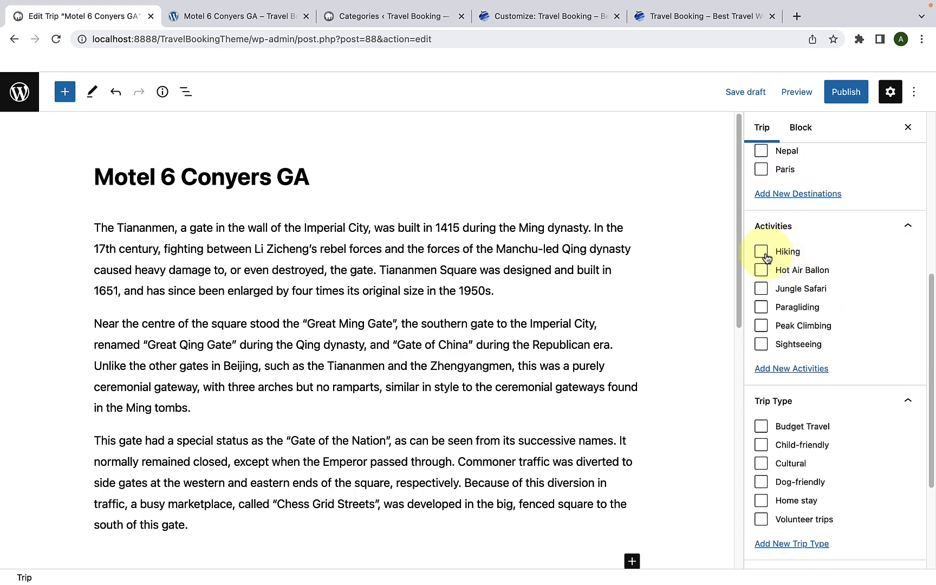
scroll(760, 270, "down", 5)
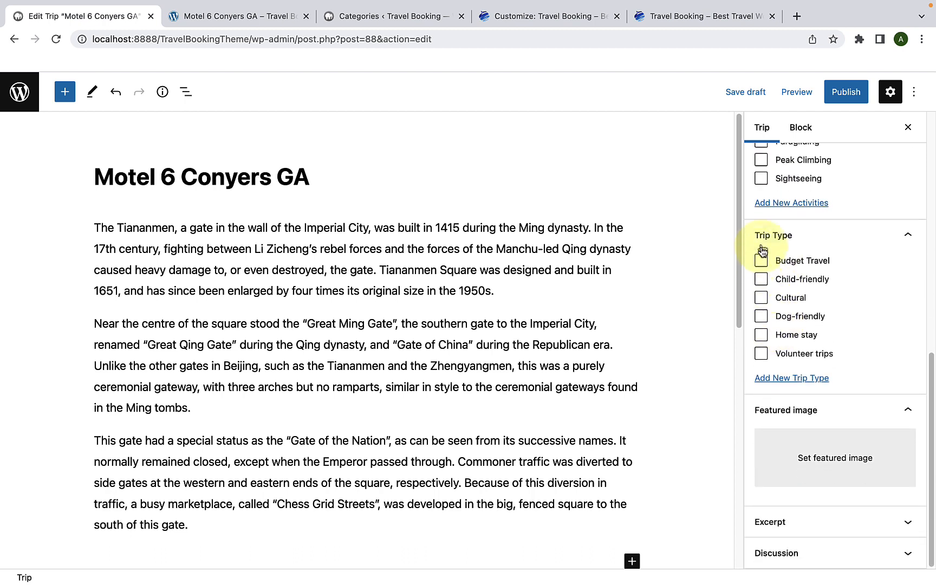
left_click(761, 260)
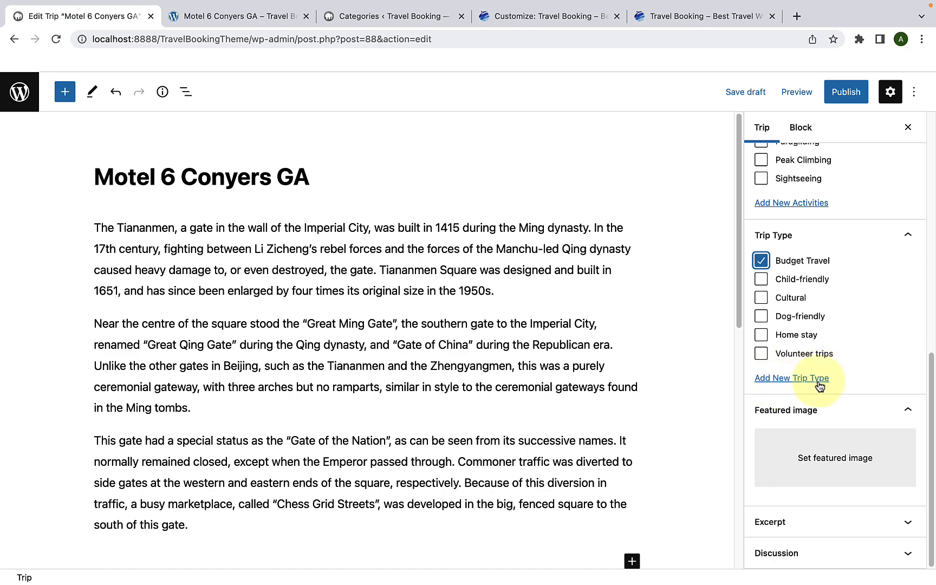
Step: Review the trip's selected destination, activity and trip type in its settings
scroll(802, 379, "up", 3)
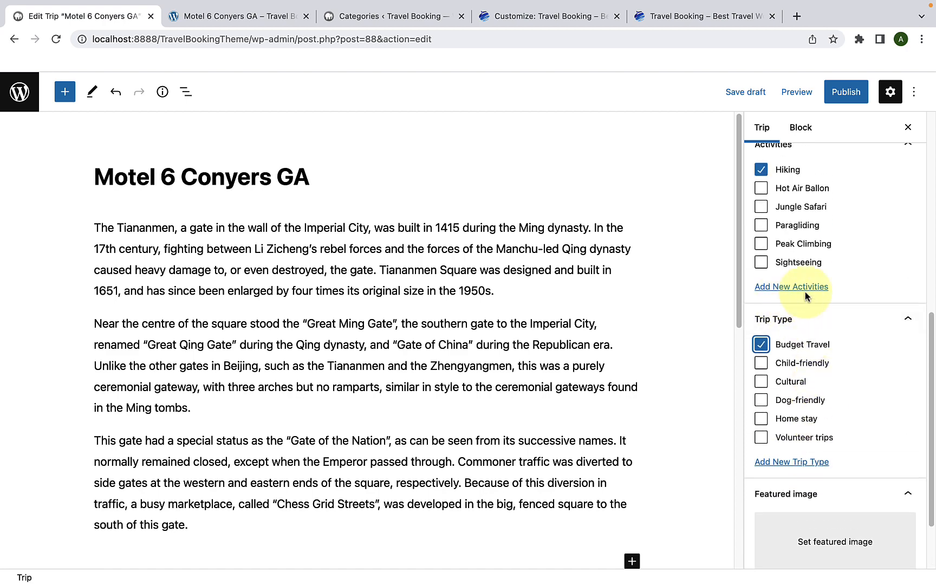
scroll(801, 296, "up", 8)
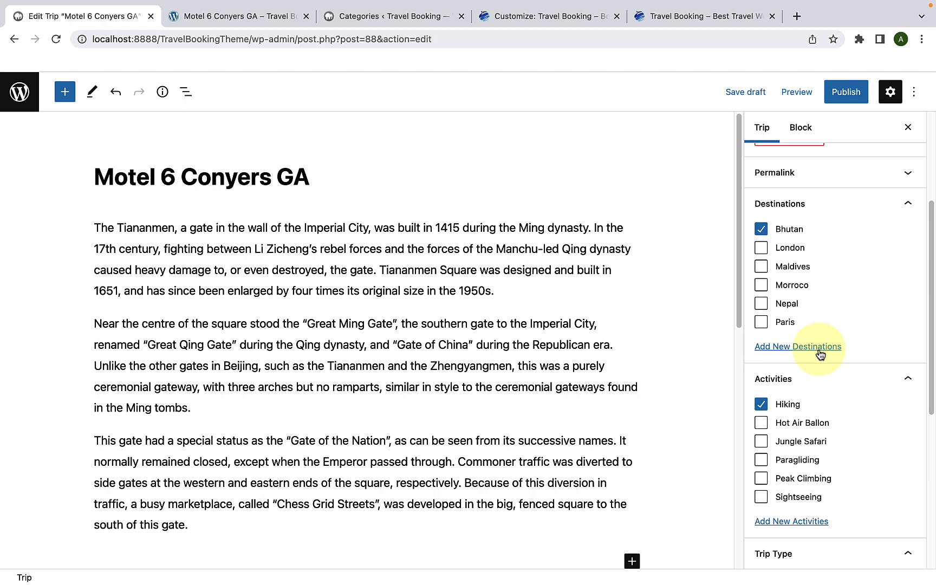
scroll(829, 292, "up", 1)
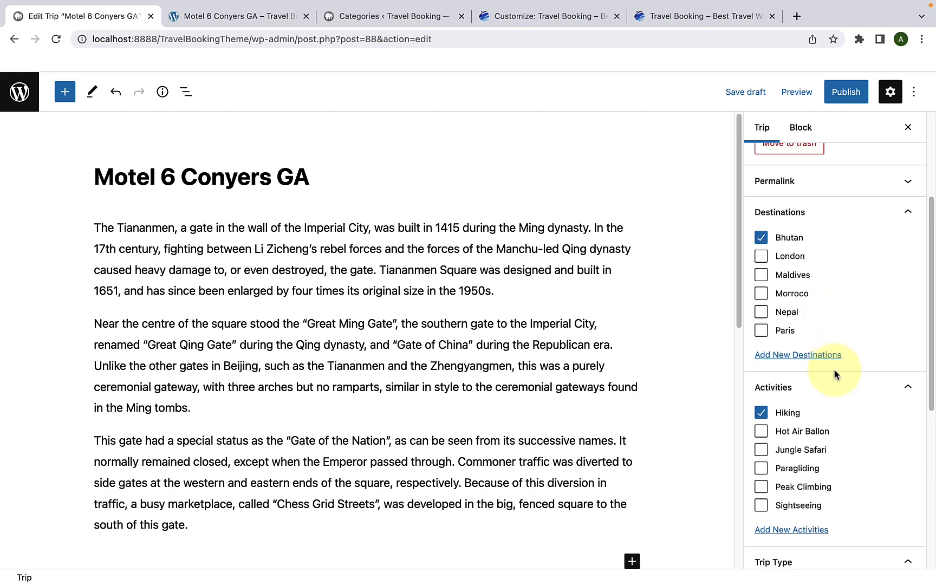
scroll(834, 355, "up", 1)
scroll(834, 358, "down", 4)
scroll(837, 377, "down", 2)
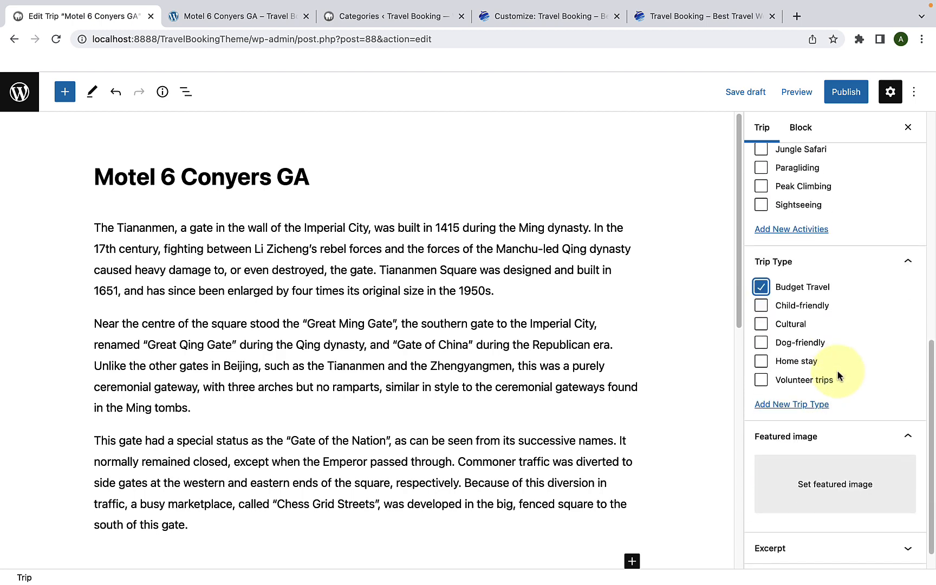
scroll(838, 374, "down", 1)
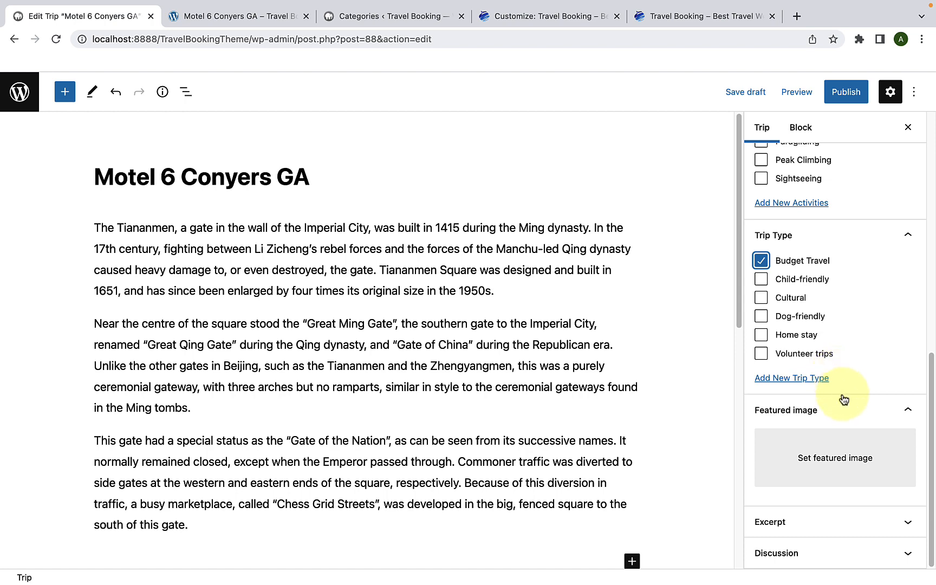
left_click(852, 469)
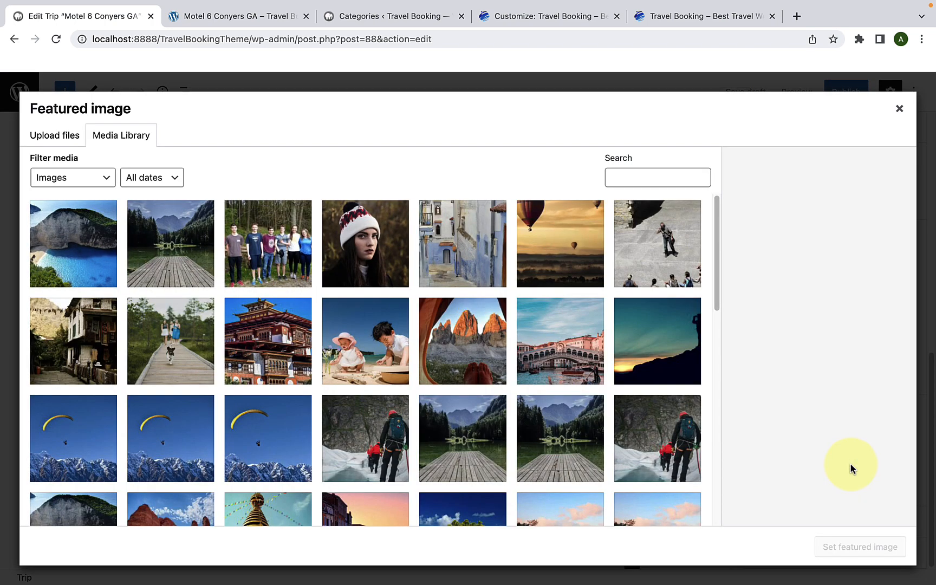
scroll(520, 407, "down", 10)
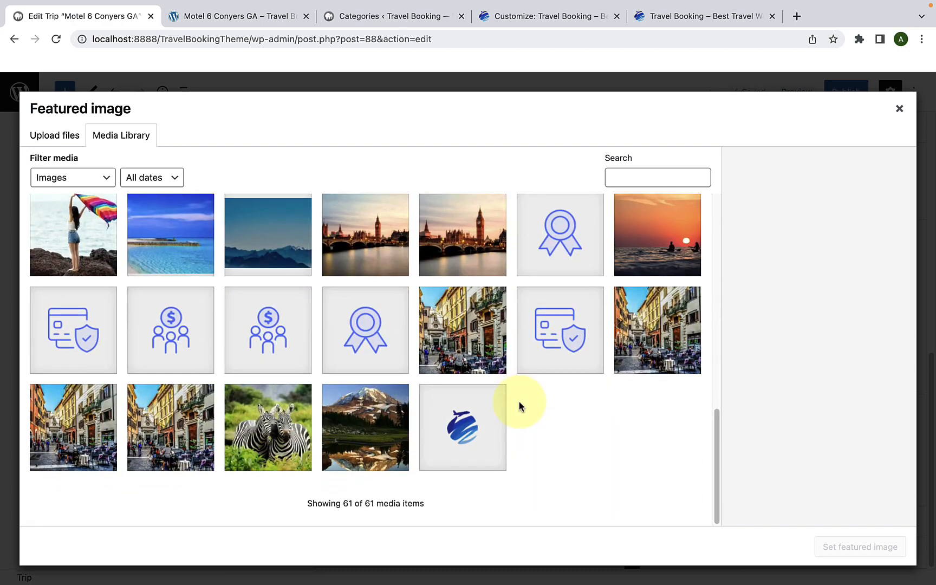
scroll(518, 405, "up", 3)
scroll(521, 406, "up", 2)
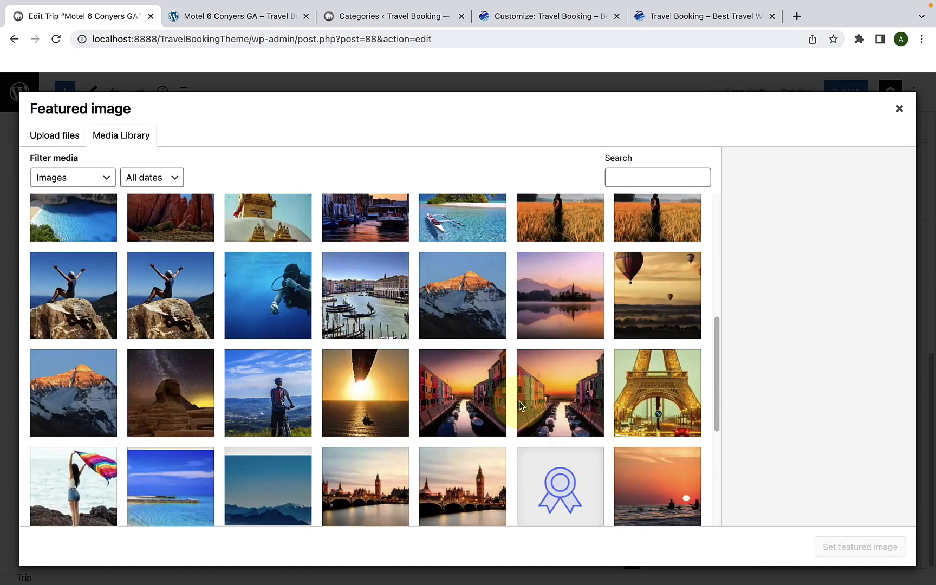
left_click(589, 277)
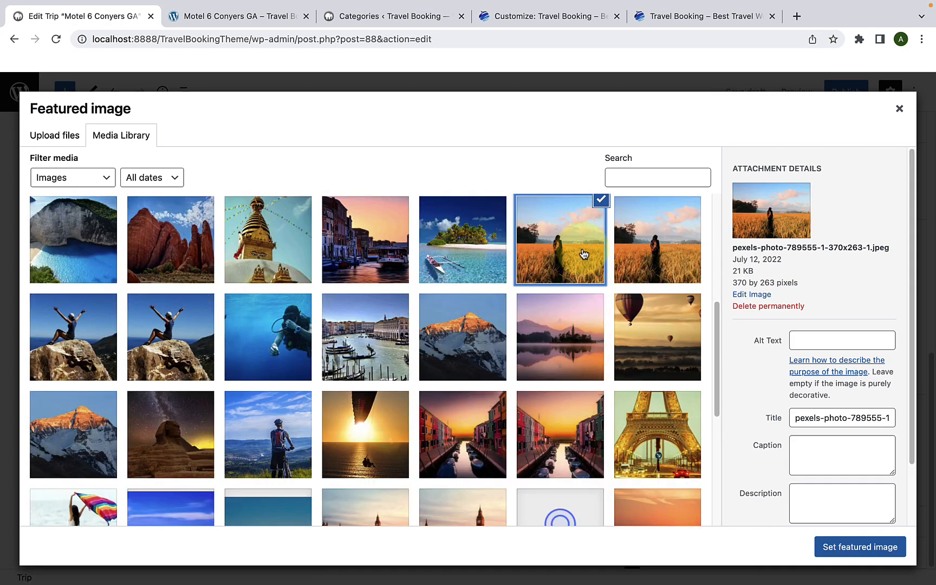
left_click(842, 547)
scroll(812, 452, "down", 3)
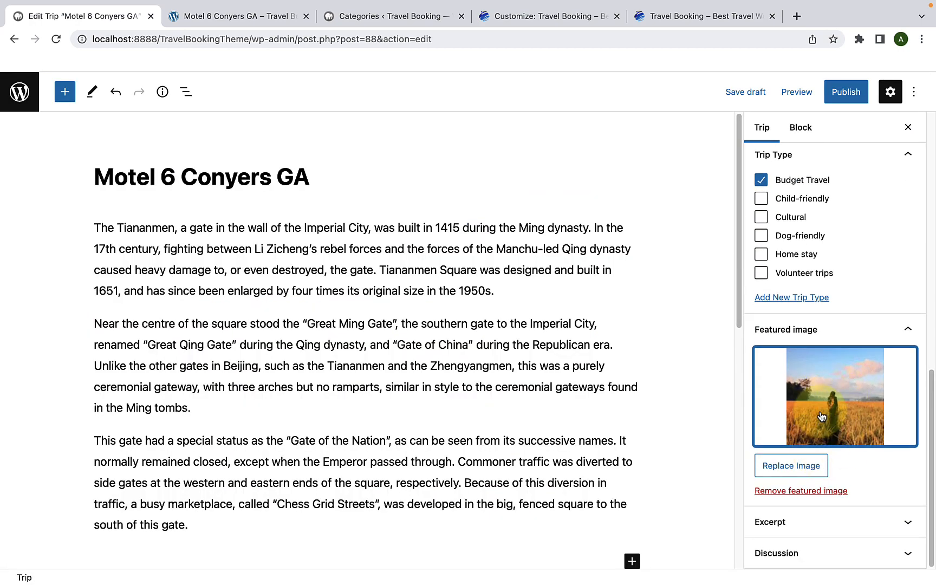
Step: Publish the Motel 6 Conyers GA trip
scroll(634, 397, "down", 9)
scroll(637, 401, "up", 9)
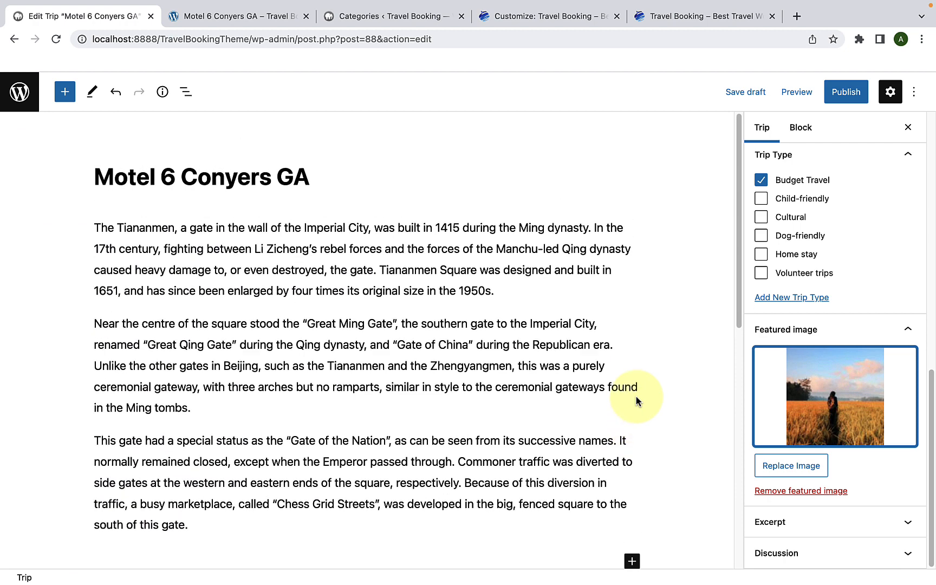
scroll(803, 272, "up", 10)
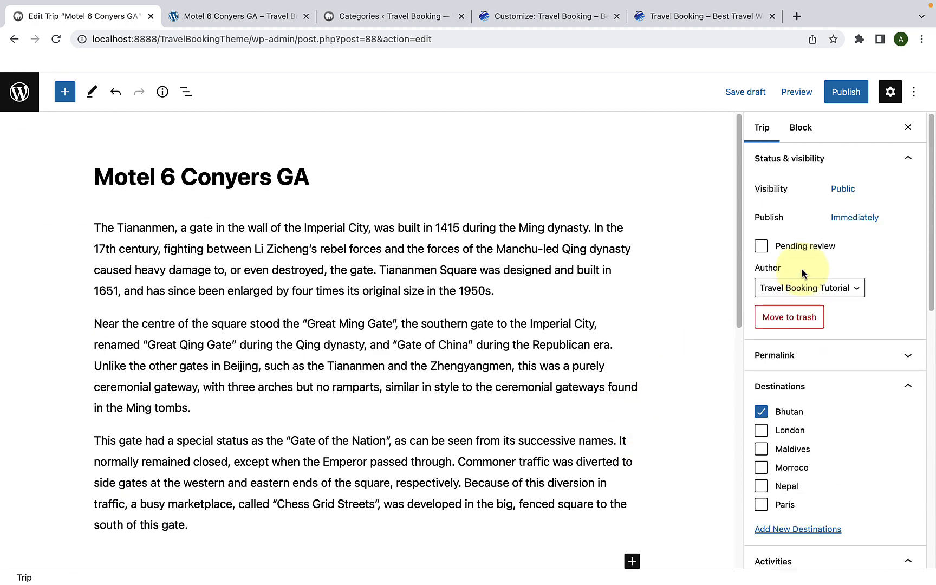
left_click(846, 95)
left_click(829, 94)
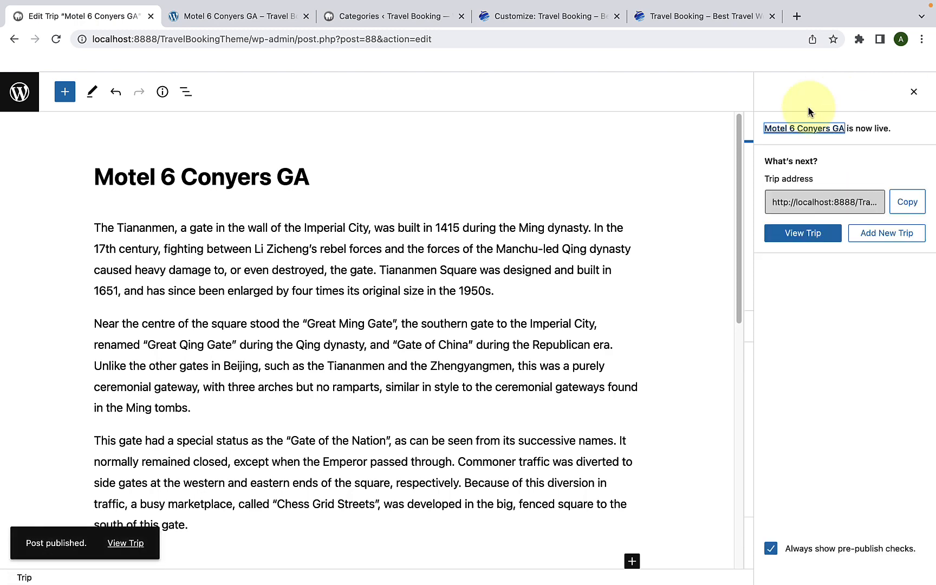
Step: Open the published trip's page in a new browser tab and switch to it
right_click(125, 544)
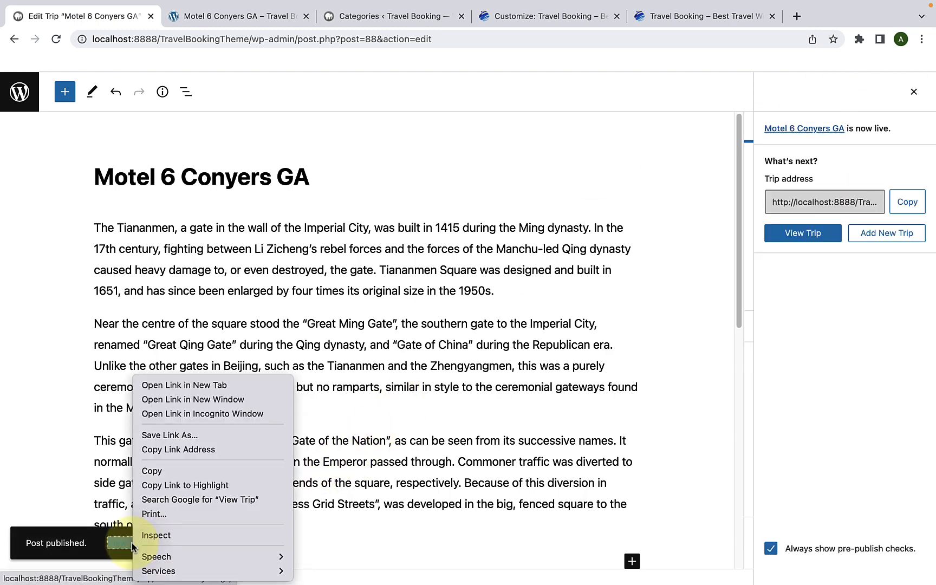
left_click(183, 385)
left_click(238, 18)
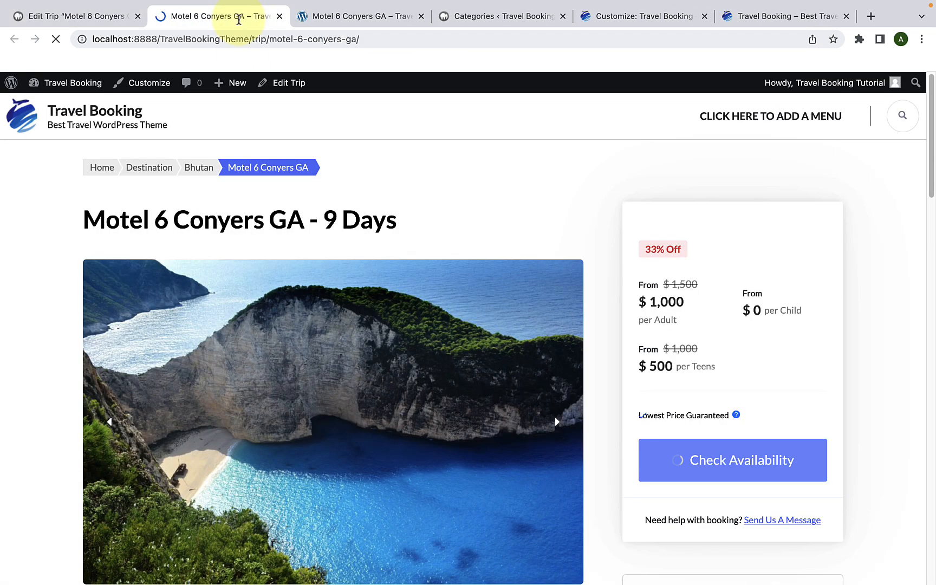
Step: Check the title, duration, image gallery and description on the published trip page
scroll(359, 215, "down", 4)
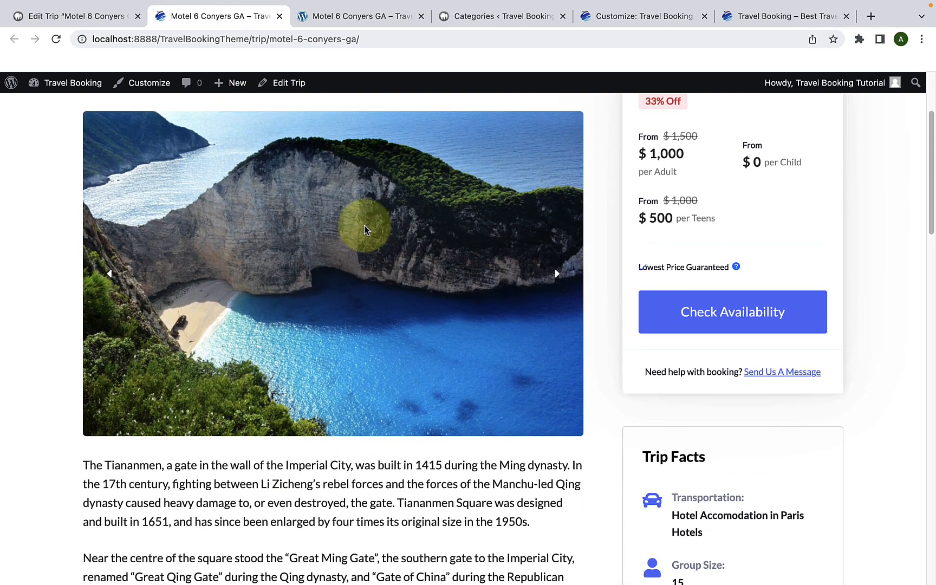
scroll(364, 225, "up", 3)
left_click_drag(304, 169, 79, 163)
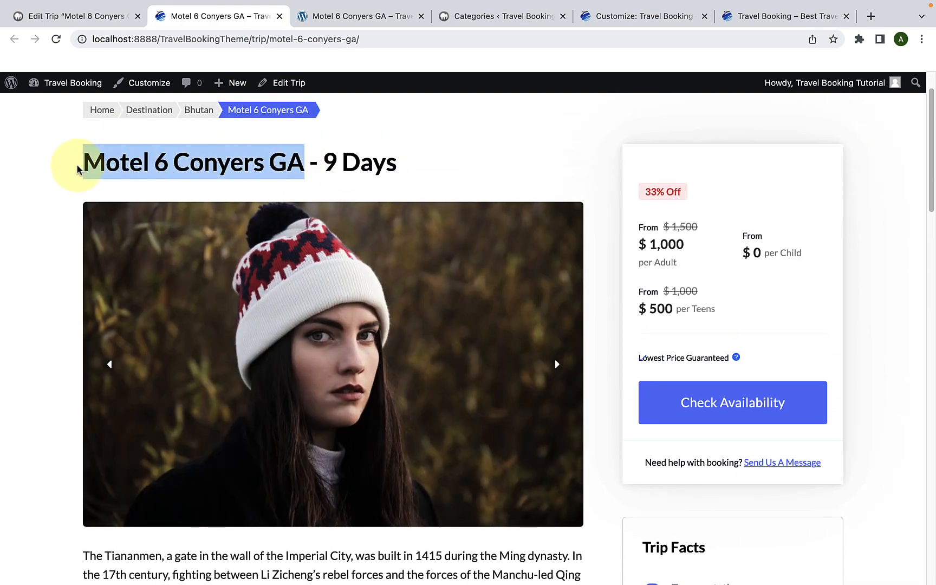
left_click_drag(398, 162, 325, 181)
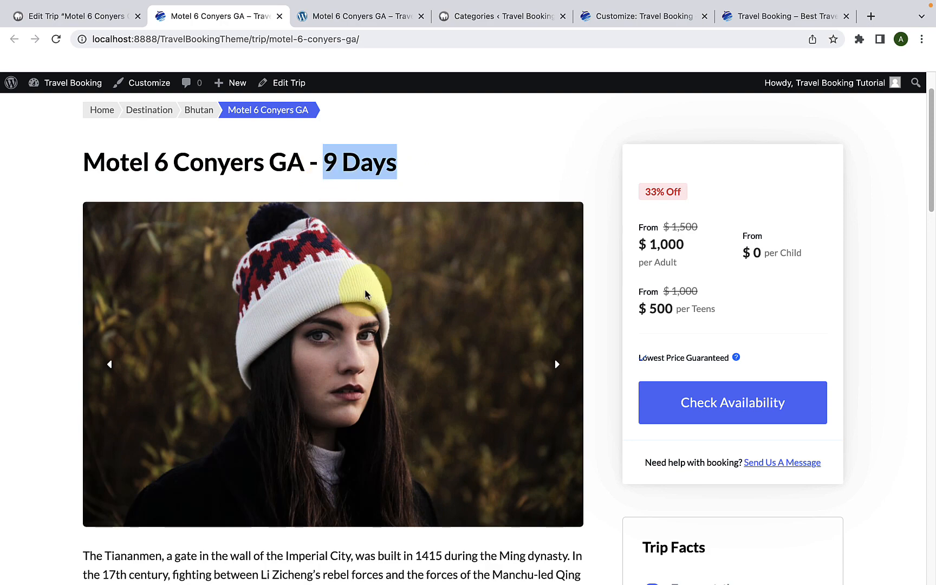
left_click(459, 183)
scroll(460, 303, "down", 3)
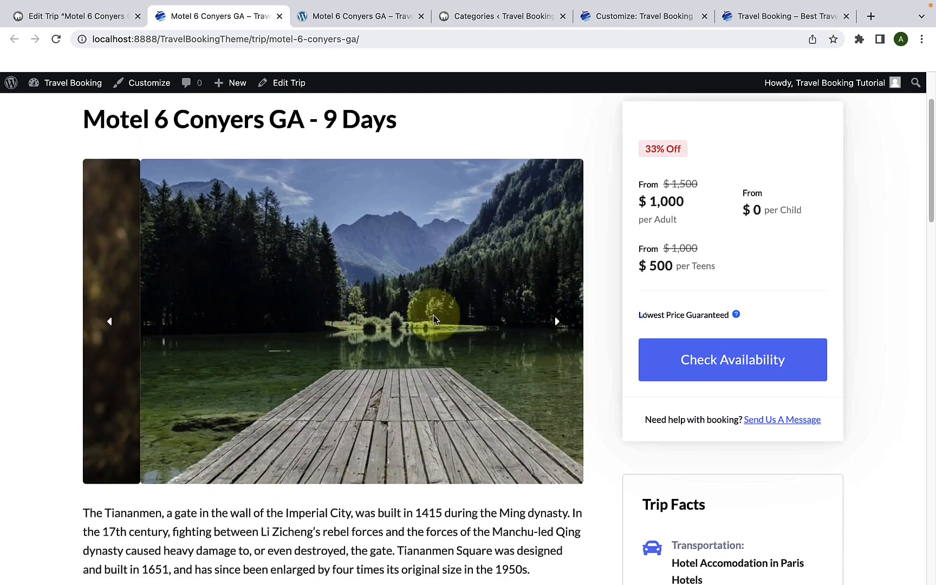
scroll(460, 320, "down", 5)
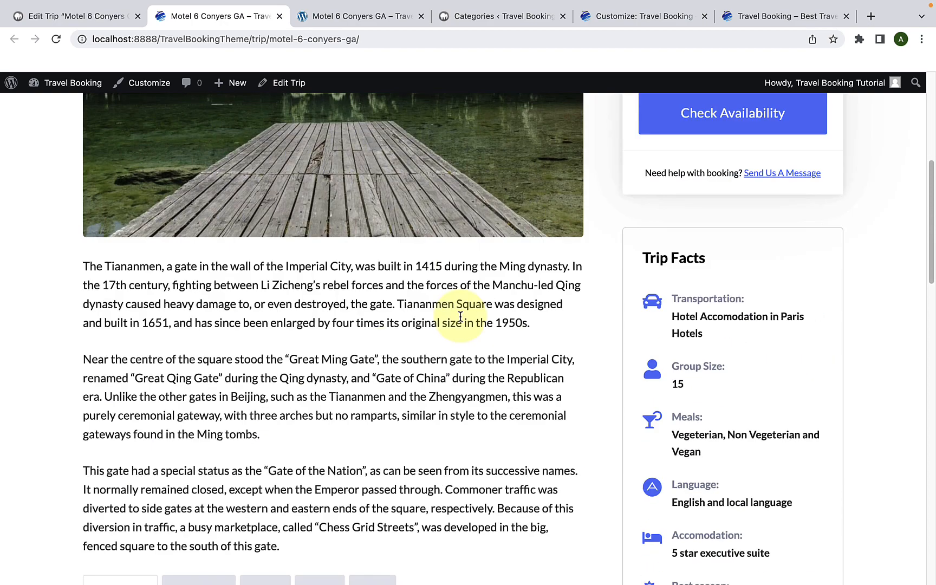
triple_click(460, 319)
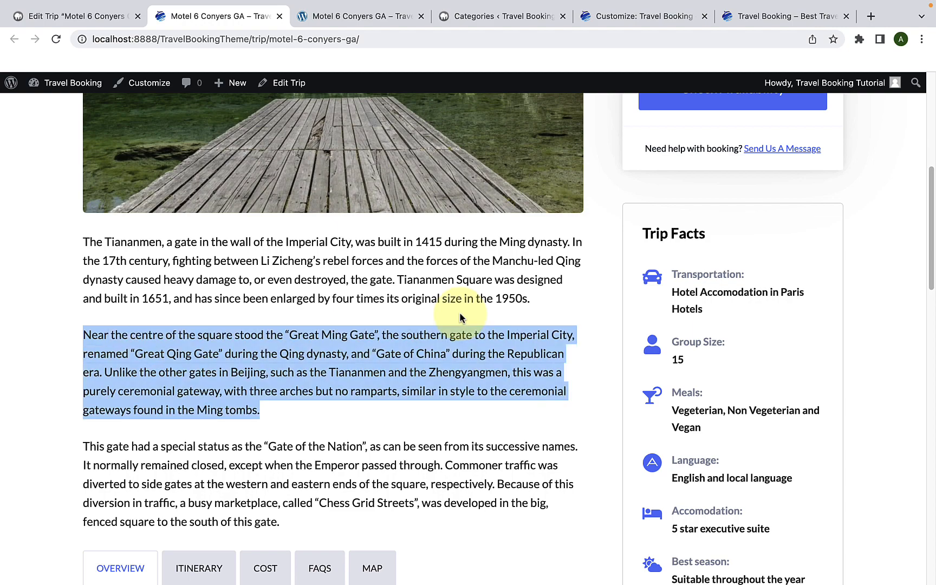
scroll(459, 318, "down", 1)
left_click(407, 347)
Step: Review the trip's overview with its highlights and its day-by-day itinerary
scroll(407, 346, "down", 5)
scroll(260, 309, "down", 5)
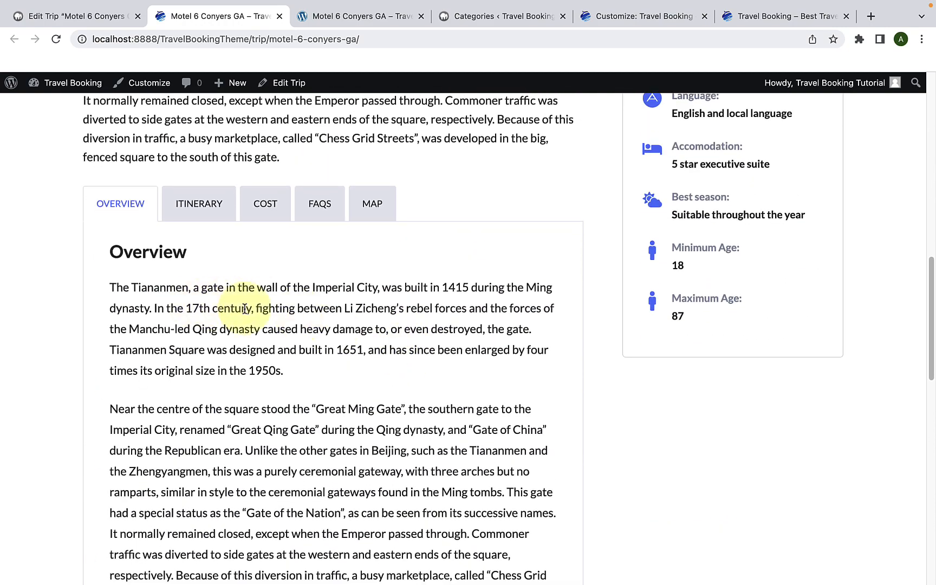
scroll(284, 324, "down", 2)
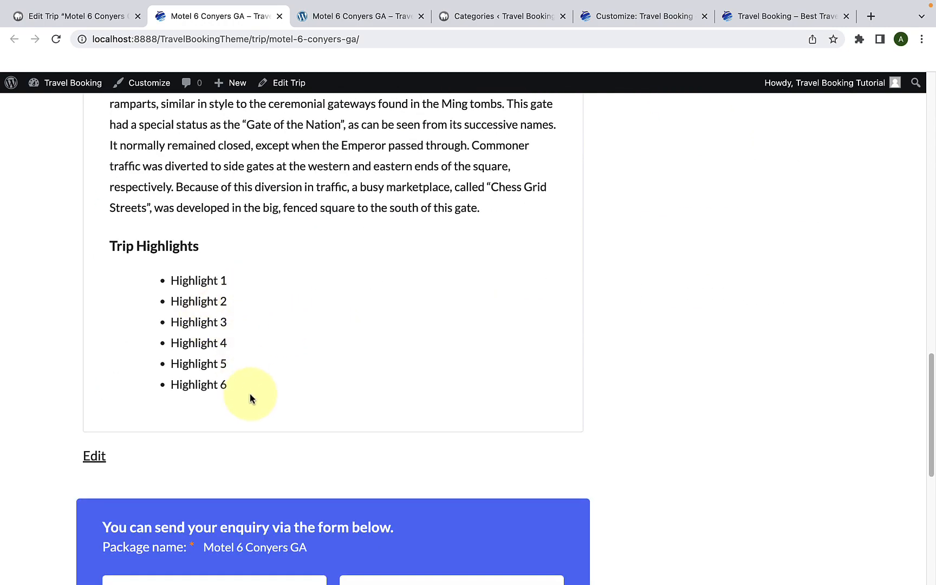
scroll(259, 374, "up", 5)
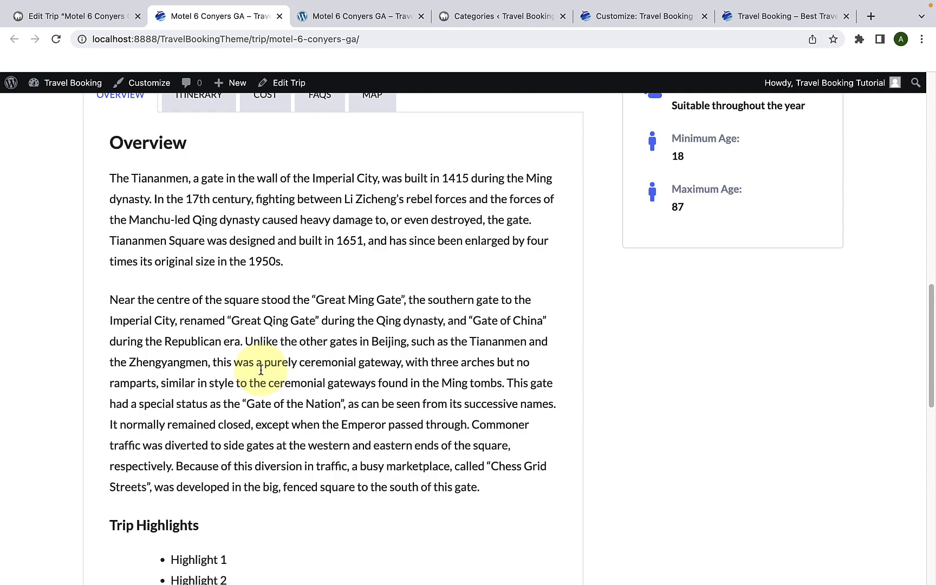
left_click(206, 116)
scroll(259, 331, "down", 15)
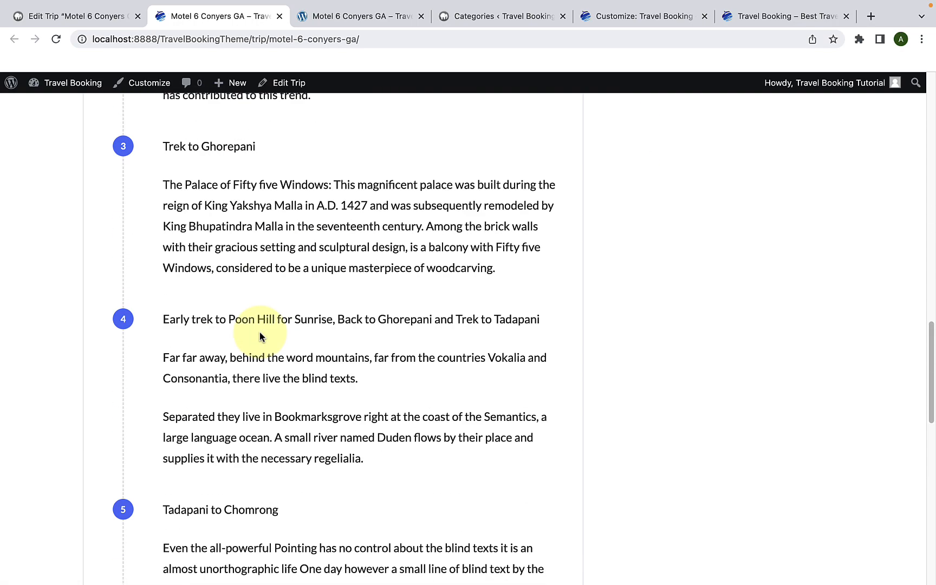
scroll(260, 333, "up", 15)
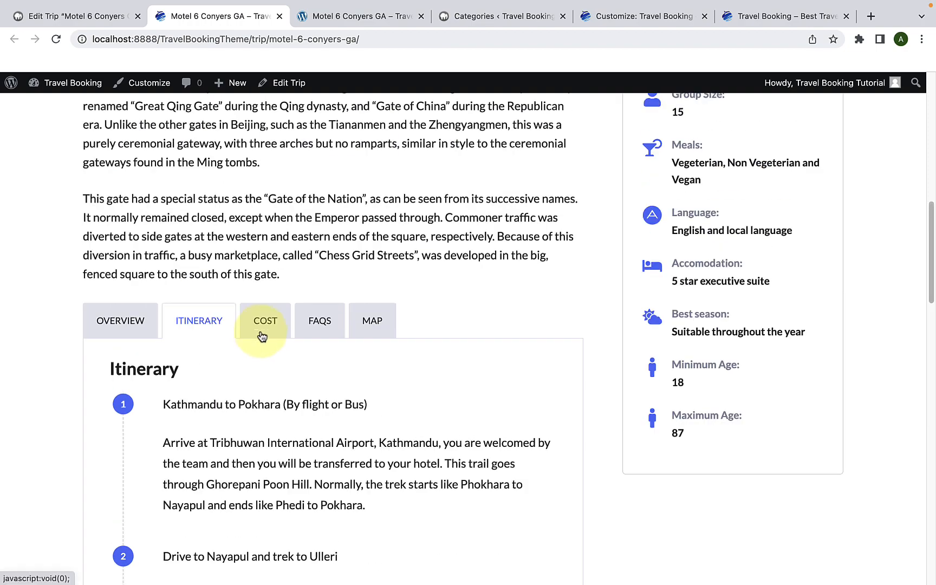
Step: Review the cost section of the trip page, including the excluded services
left_click(263, 335)
scroll(263, 344, "down", 13)
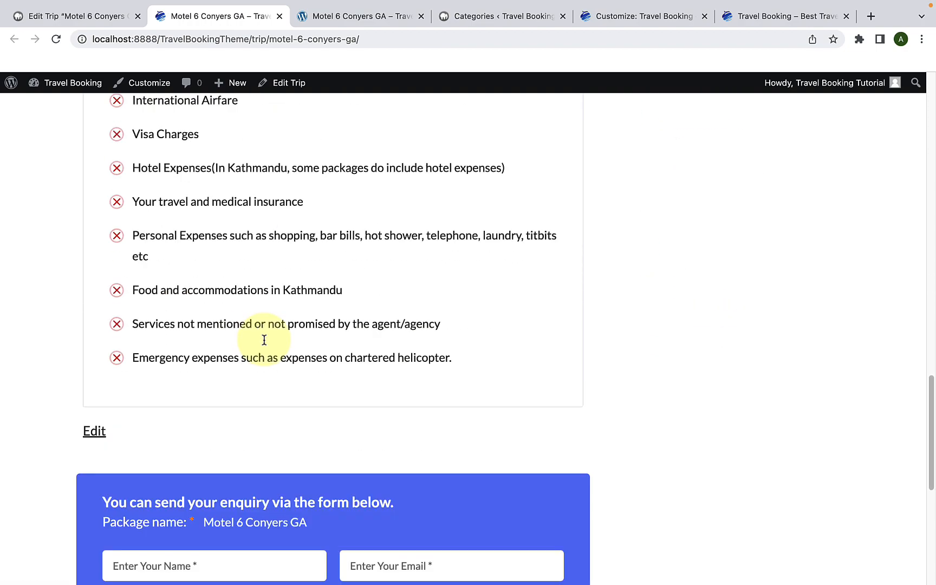
scroll(264, 344, "up", 11)
scroll(264, 342, "up", 5)
Step: Show the trip's frequently asked questions, expanding all answers at once and collapsing them again
left_click(317, 317)
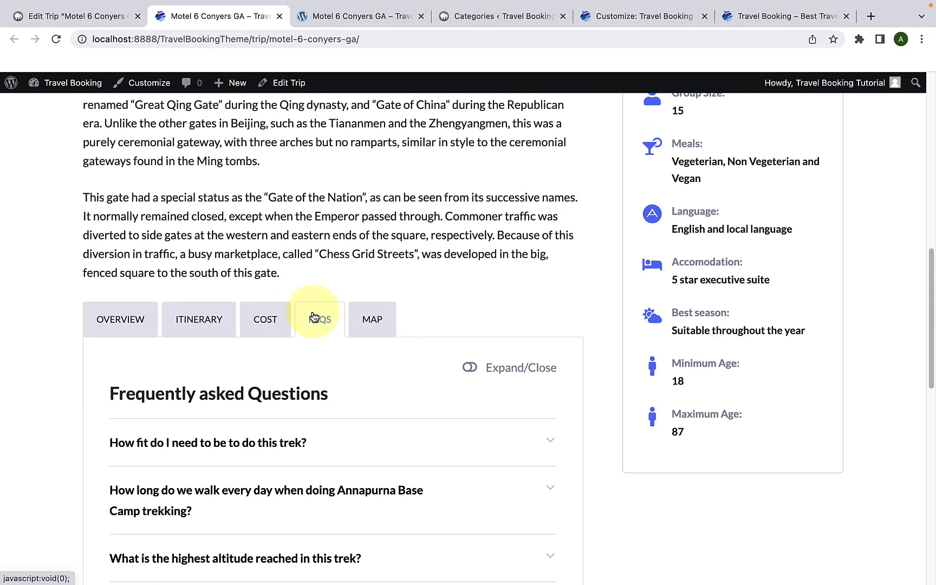
scroll(319, 355, "down", 5)
left_click(470, 198)
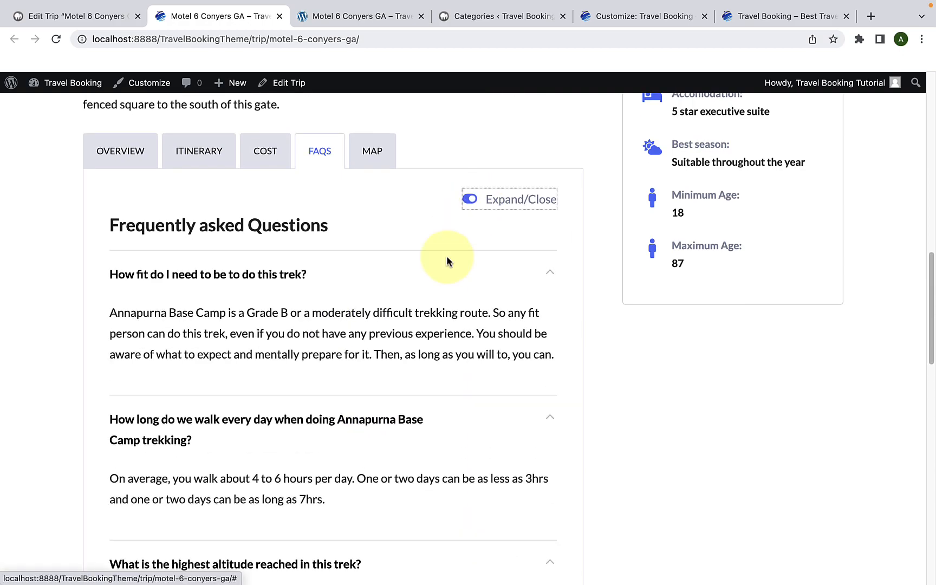
scroll(441, 293, "down", 5)
scroll(442, 288, "up", 15)
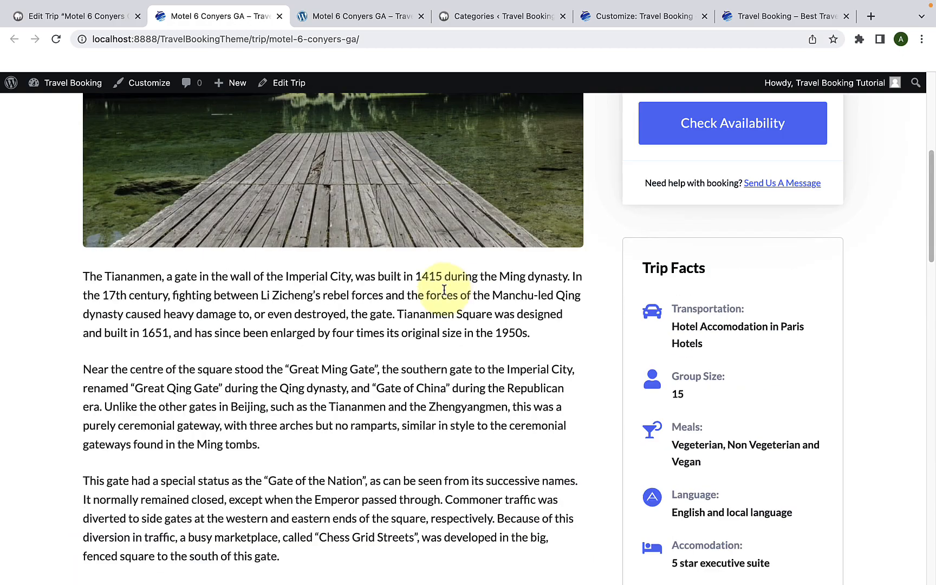
scroll(466, 275, "down", 7)
left_click(466, 171)
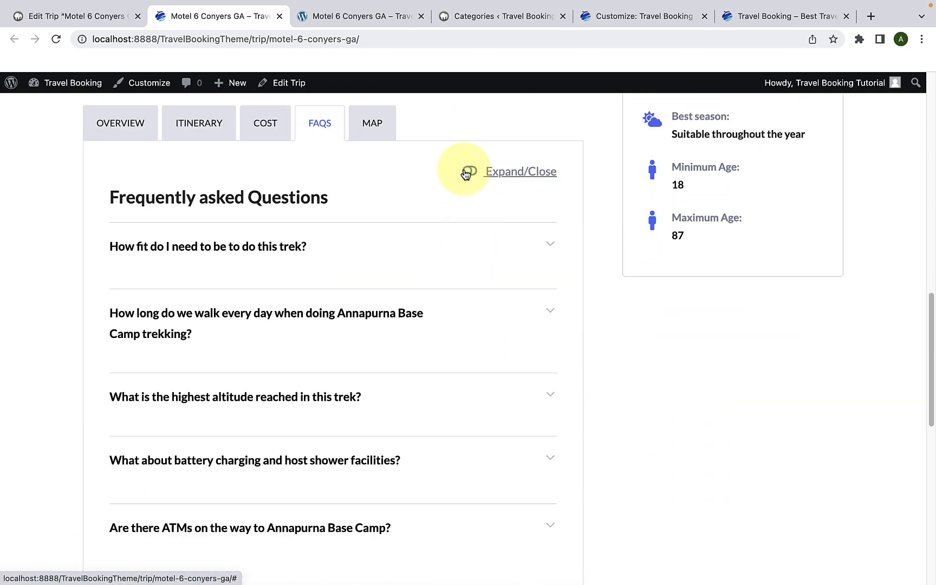
left_click(382, 247)
Step: View the trip's map, and examine the discount, traveller prices and Lowest Price Guaranteed note in the pricing box
left_click(373, 130)
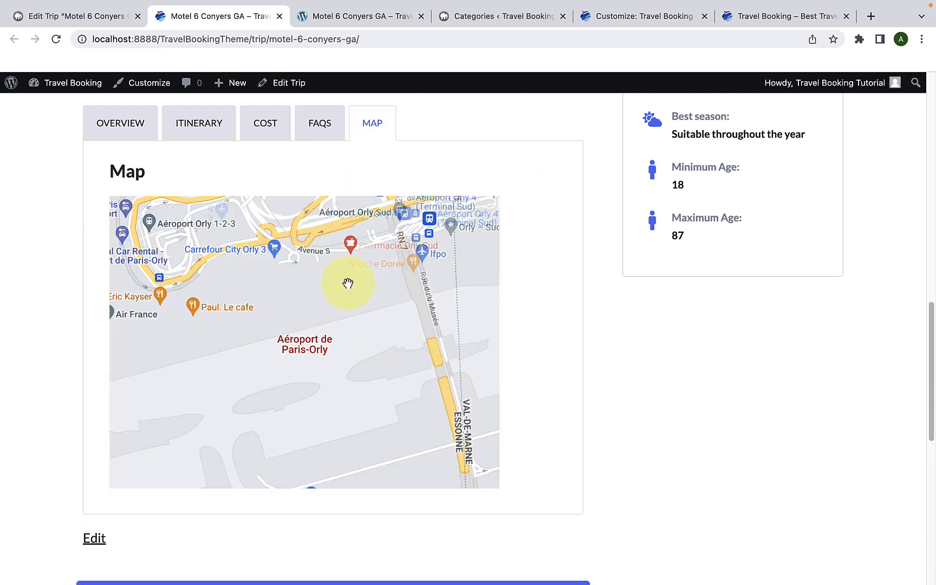
scroll(621, 265, "up", 10)
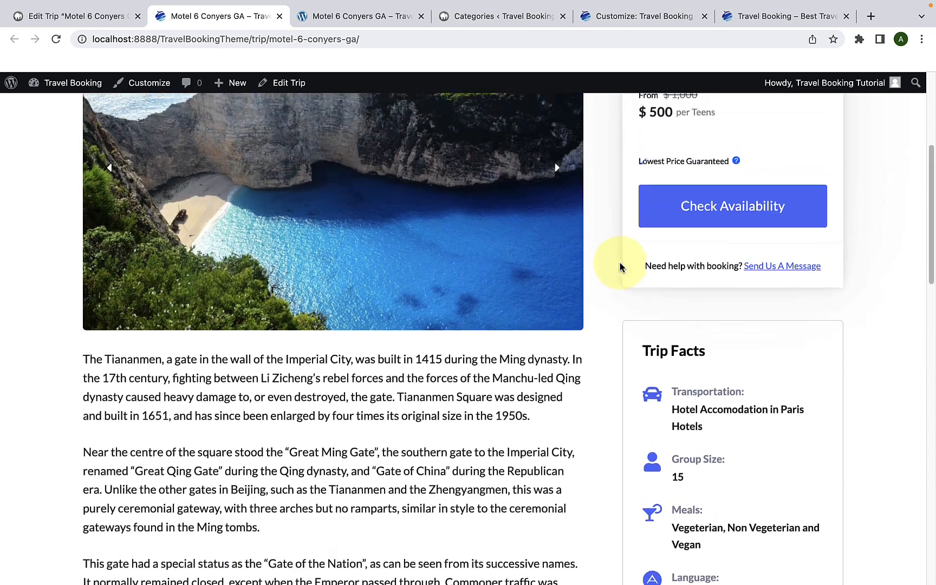
scroll(710, 192, "up", 2)
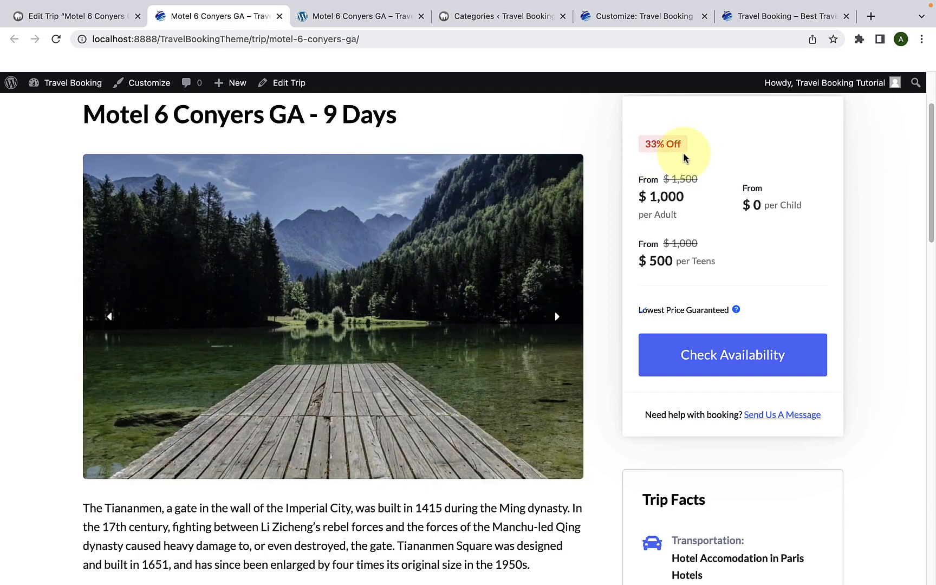
scroll(732, 238, "down", 2)
left_click_drag(729, 211, 637, 214)
left_click(658, 214)
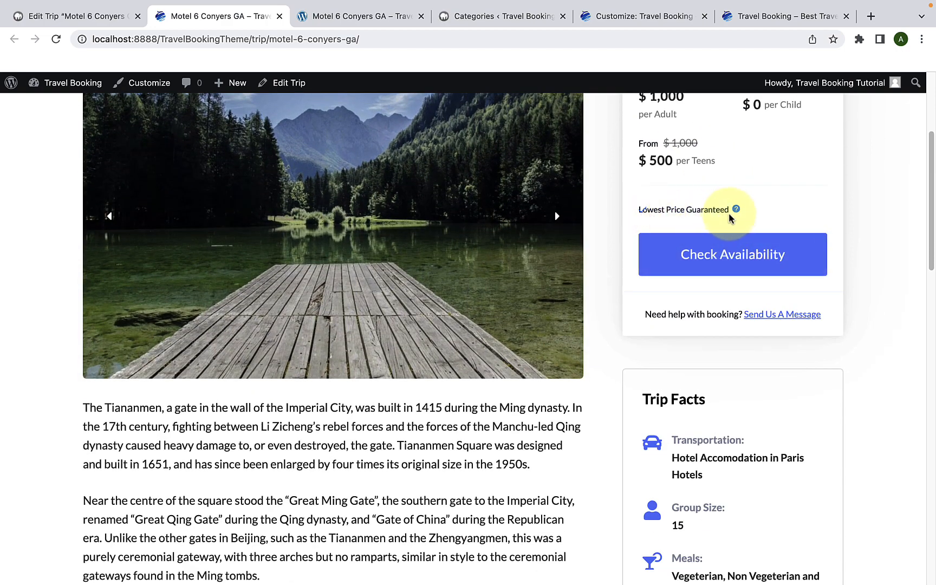
Step: Read the Lowest Price Guaranteed tooltip and review the Trip Facts list on the live trip page
mouse_move(735, 211)
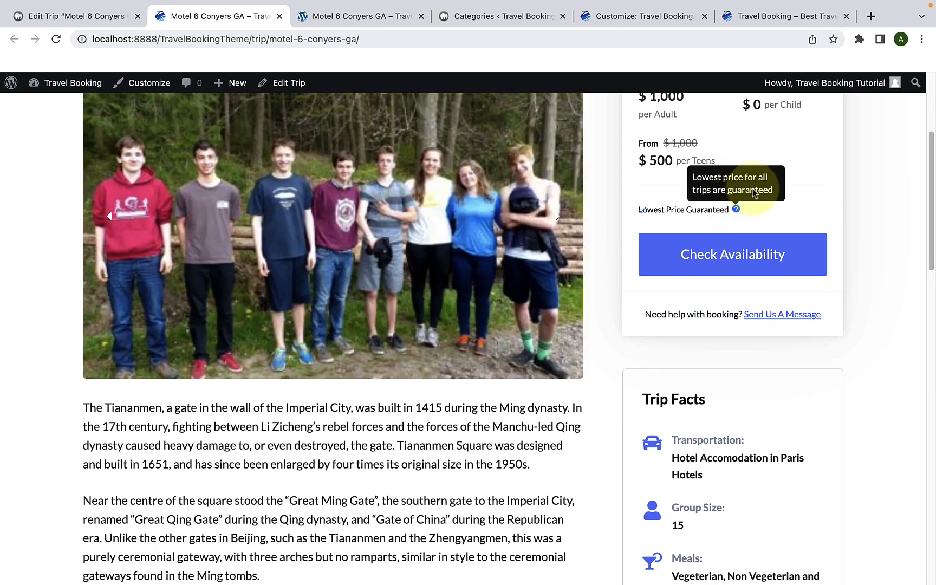
scroll(649, 216, "down", 5)
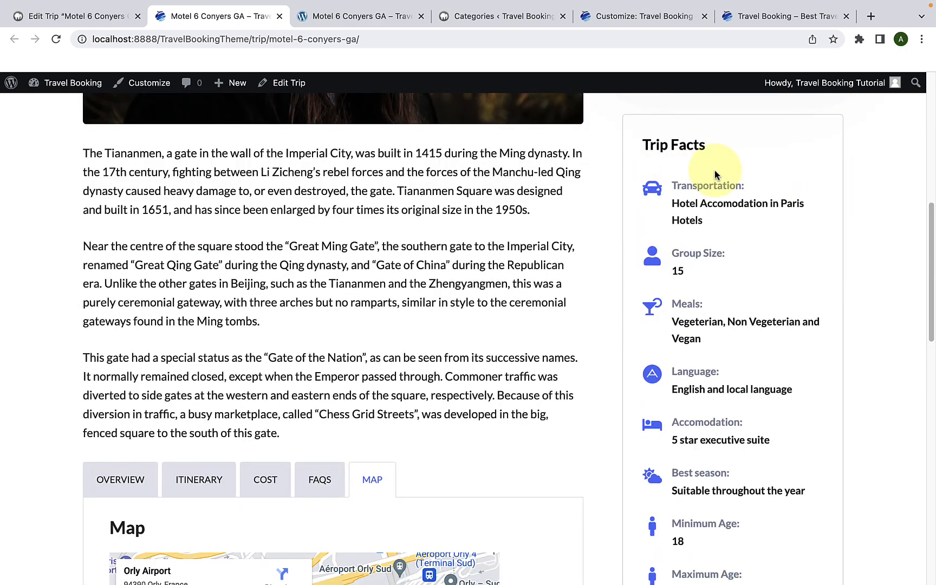
scroll(727, 286, "down", 6)
scroll(728, 288, "up", 7)
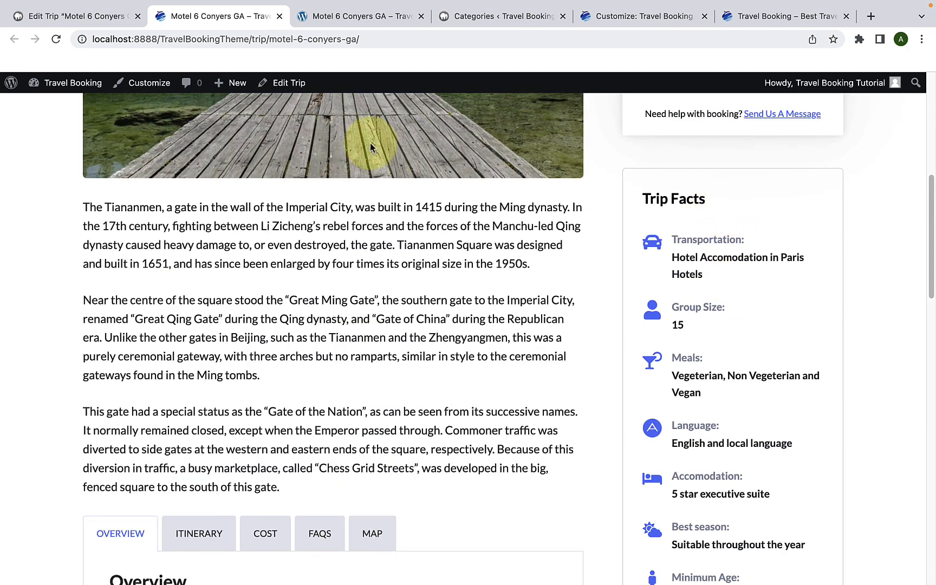
Step: Return to the trip's editor and examine the shortcode and PHP function for displaying the tour map in the Map settings
left_click(108, 26)
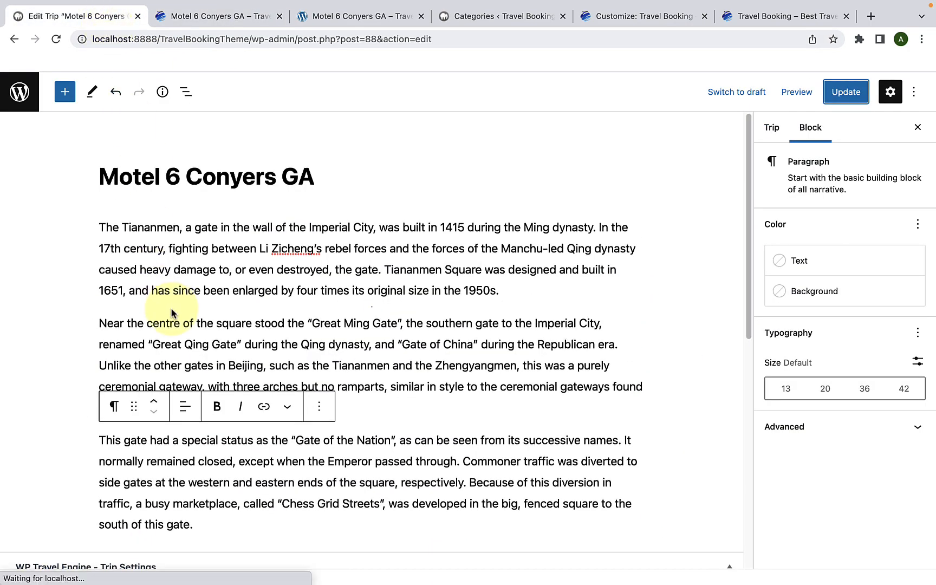
scroll(168, 342, "down", 8)
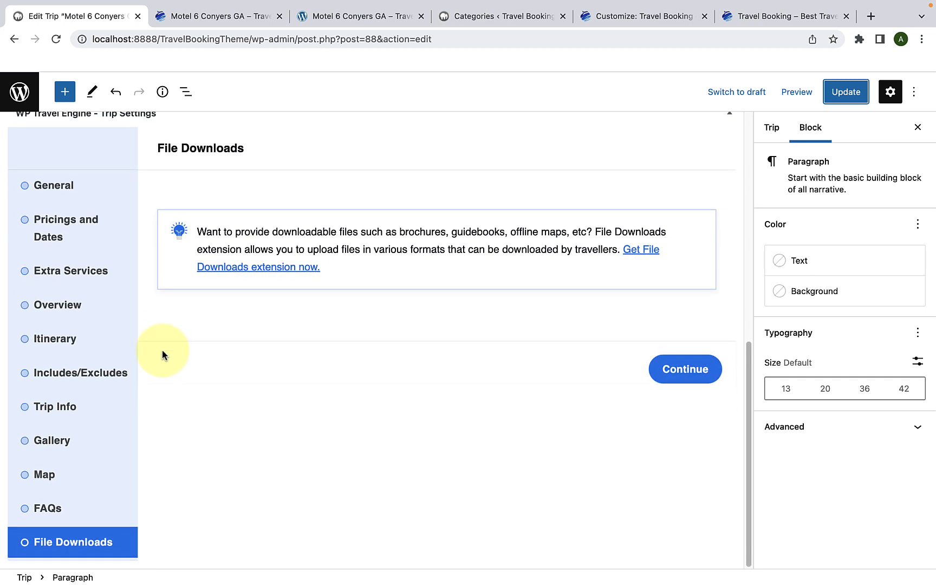
left_click(83, 416)
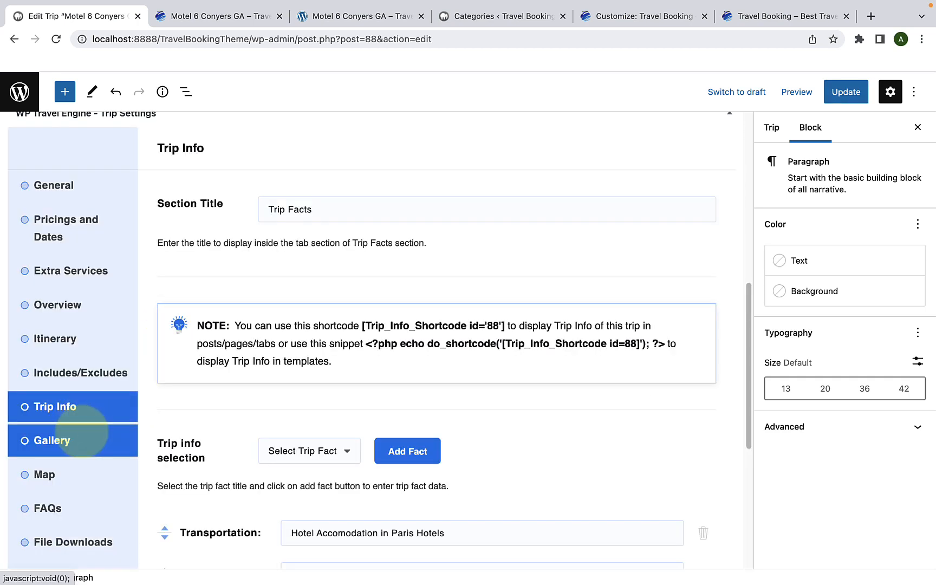
left_click(81, 439)
left_click(73, 476)
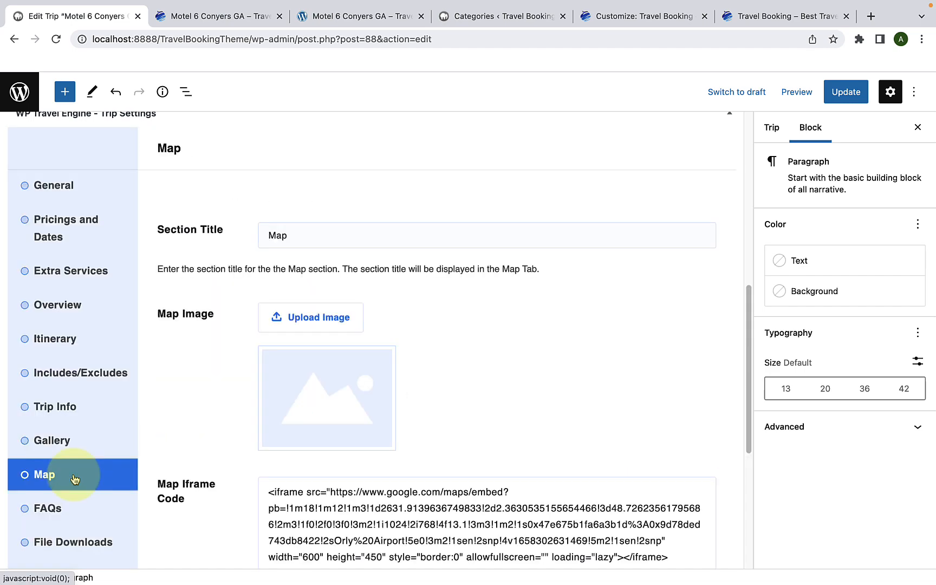
scroll(251, 487, "down", 4)
scroll(259, 466, "down", 3)
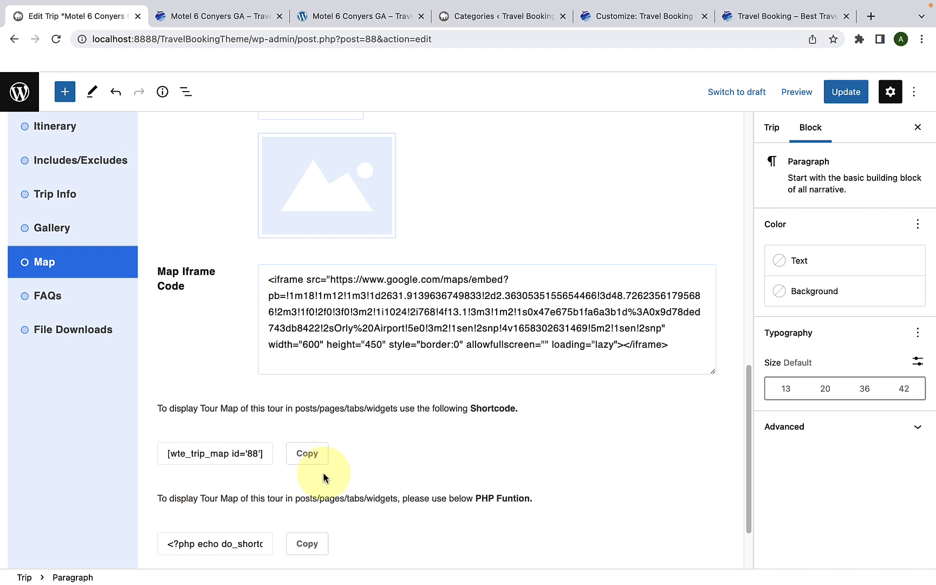
Step: Examine the video gallery shortcode note in the Gallery settings and the shortcode note in the Trip Info settings
left_click(98, 227)
scroll(324, 415, "down", 5)
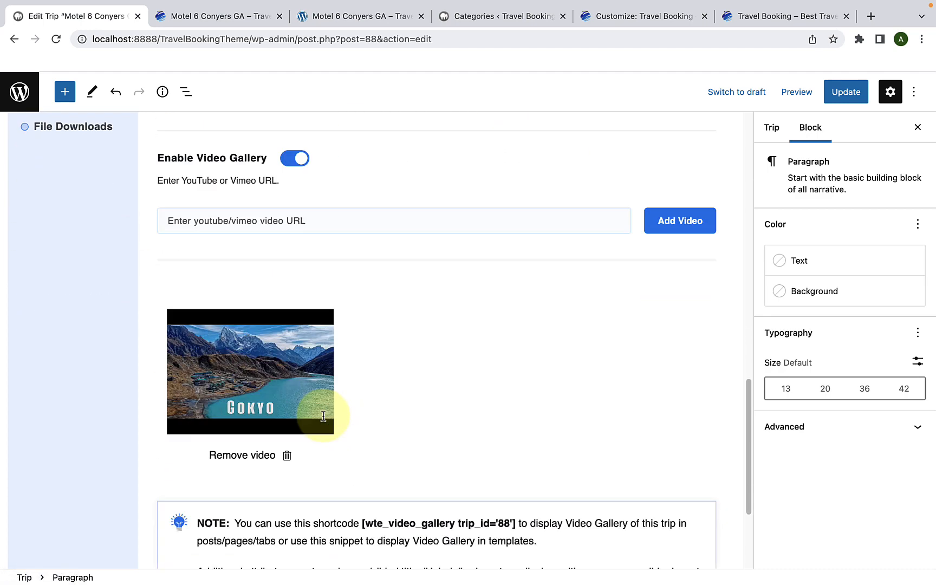
scroll(323, 415, "down", 3)
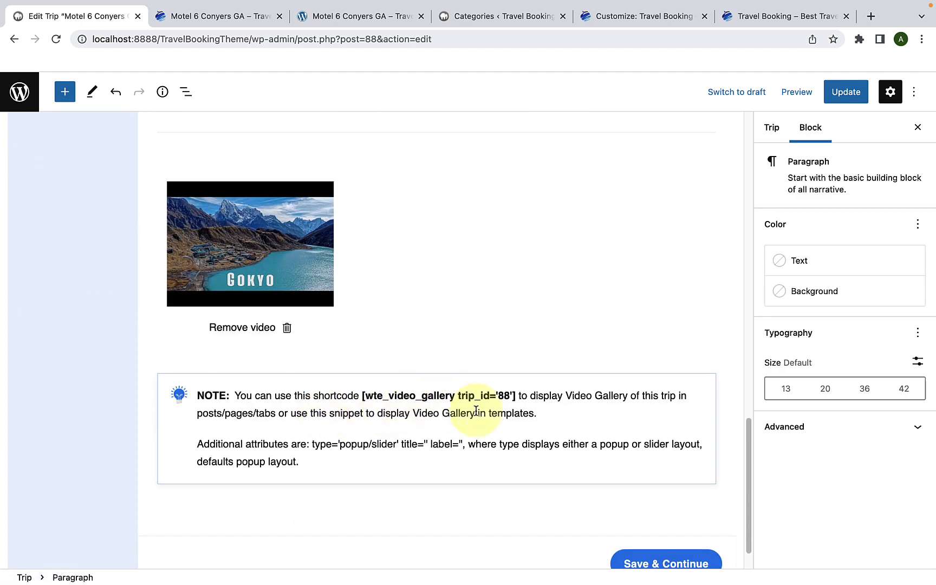
scroll(474, 412, "up", 6)
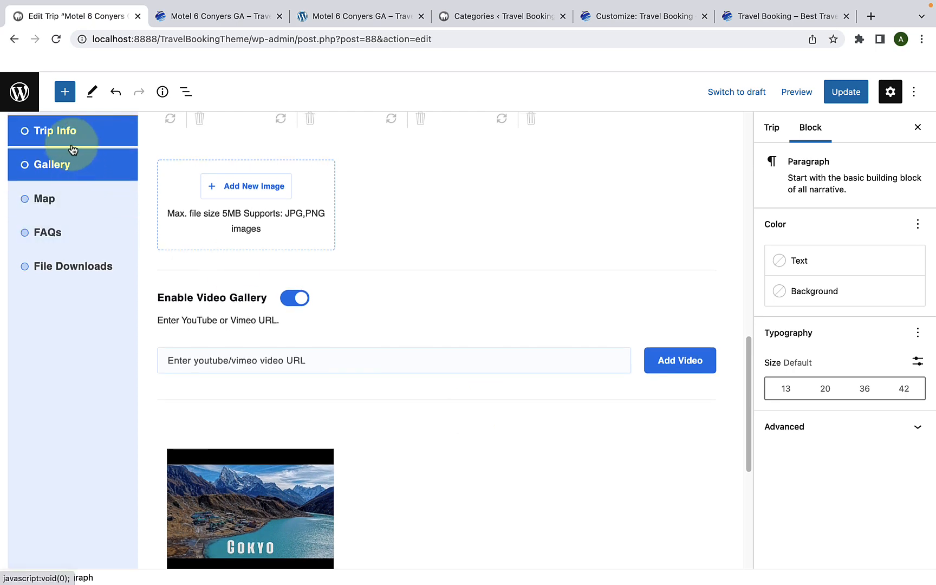
left_click(72, 146)
scroll(361, 358, "up", 5)
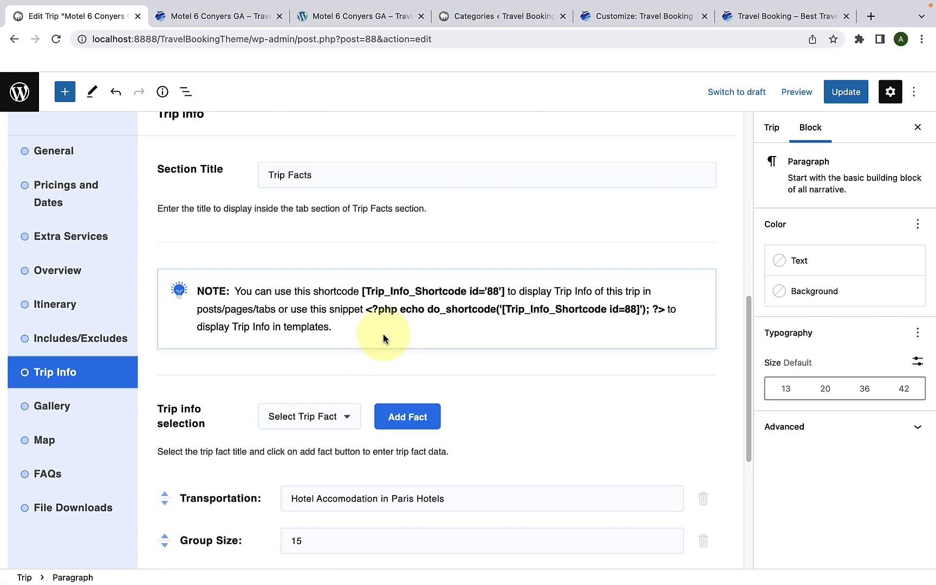
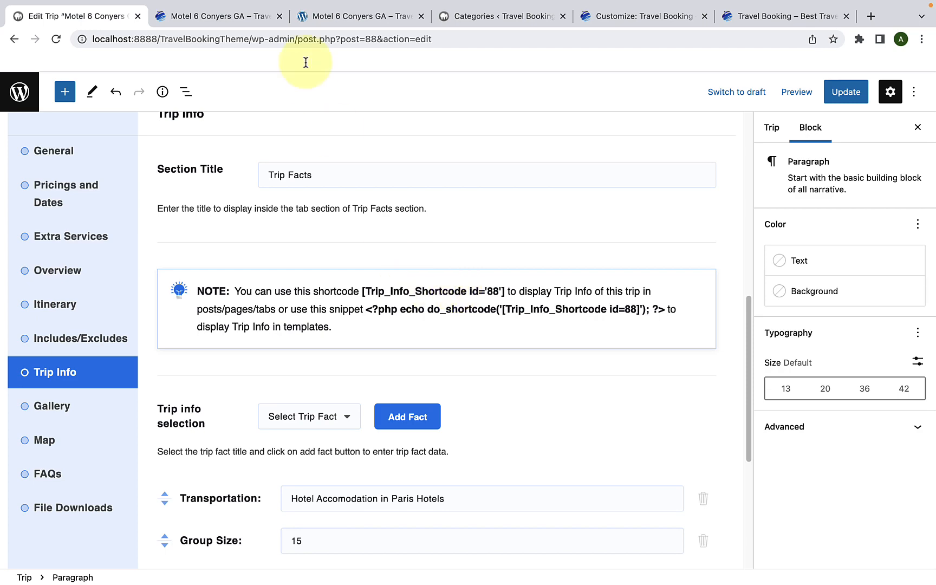
Step: Review the Trip Facts list and the description area of the live Motel 6 Conyers GA trip page
left_click(258, 15)
scroll(629, 198, "up", 2)
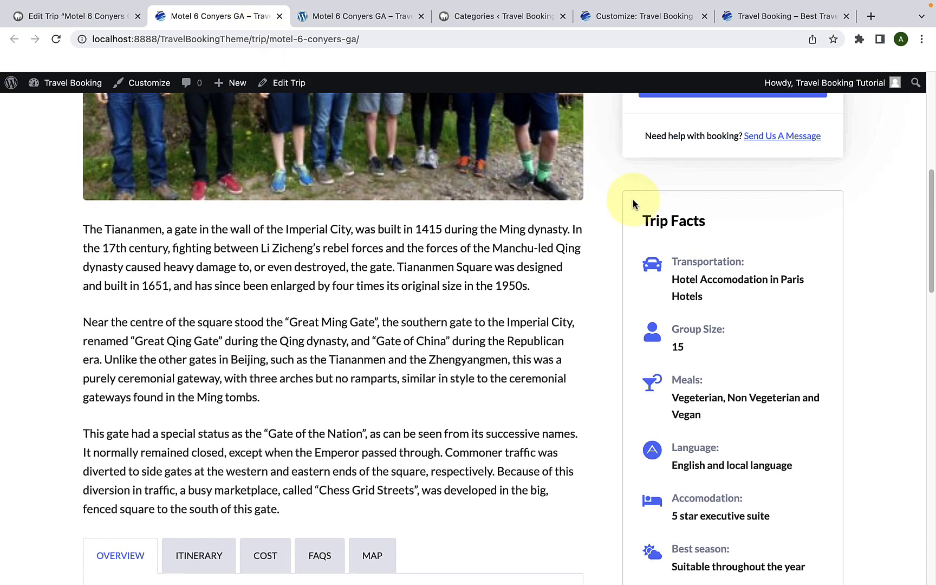
scroll(668, 246, "down", 4)
scroll(669, 247, "down", 3)
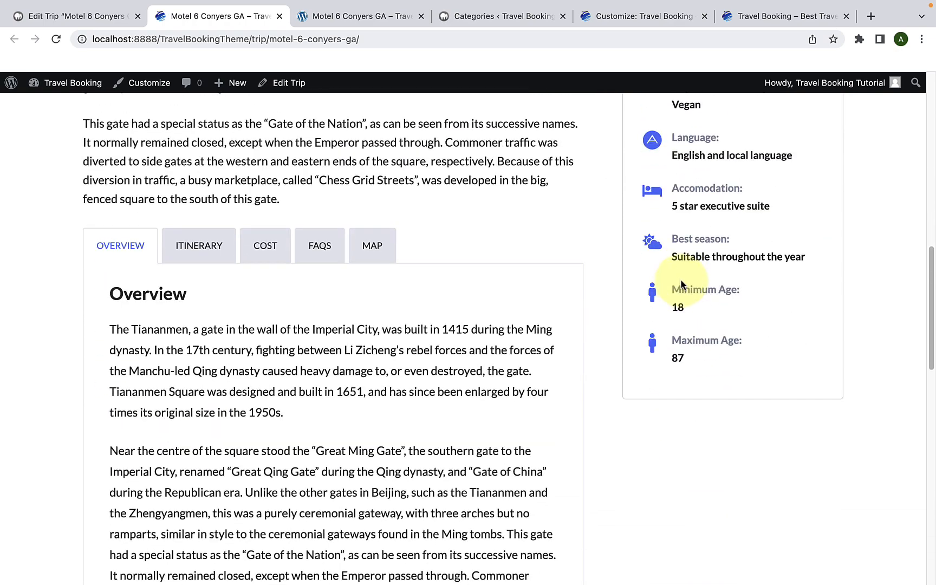
scroll(668, 282, "up", 5)
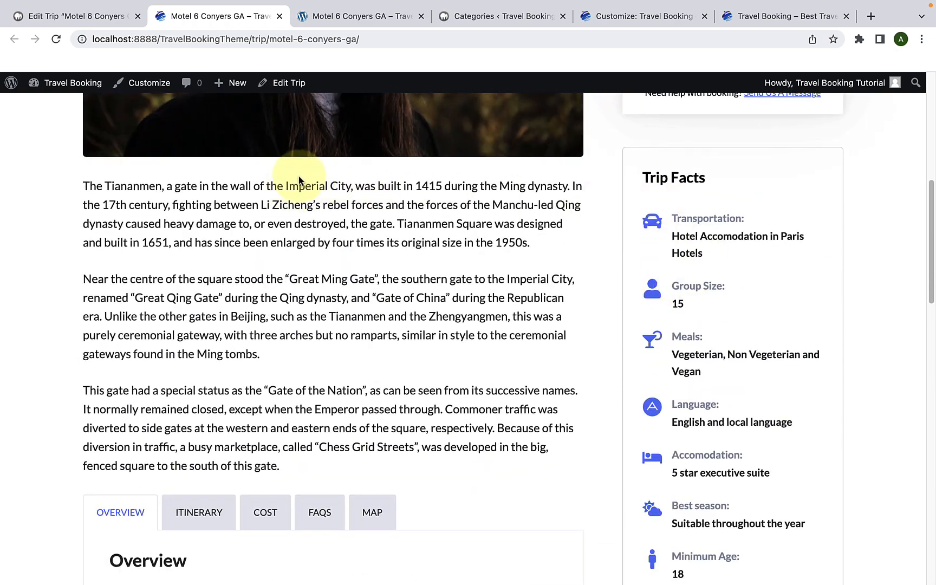
scroll(347, 176, "up", 4)
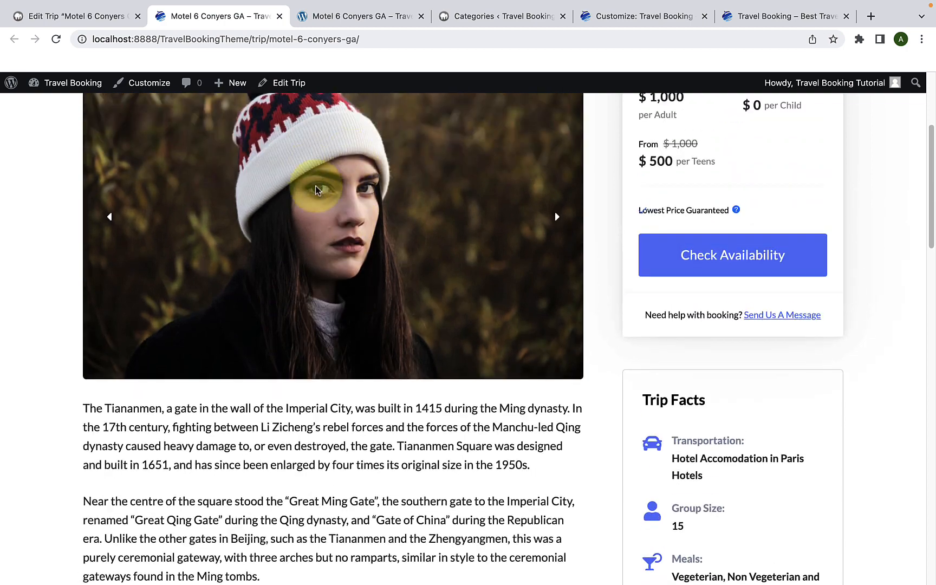
scroll(330, 195, "down", 3)
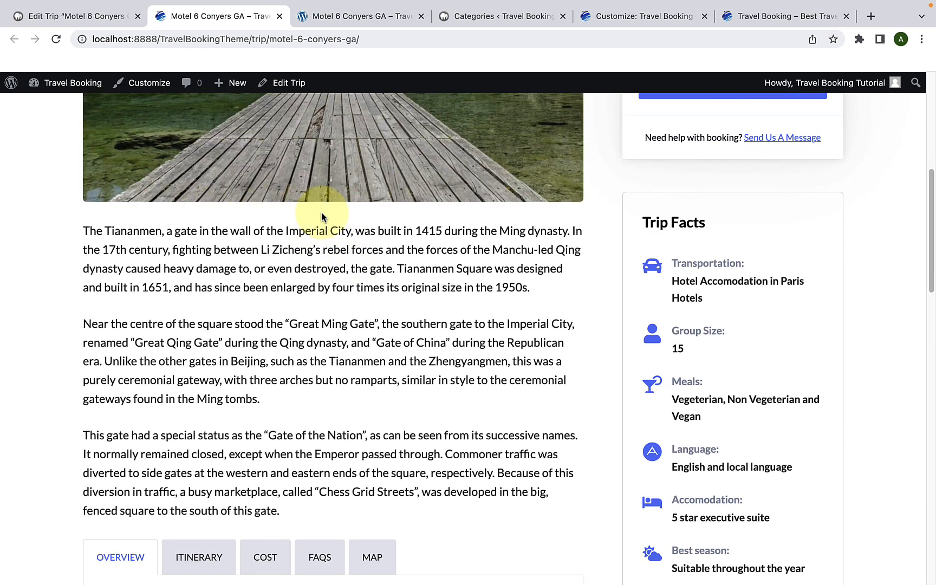
Step: Return to the trip's editor and copy the shortcode [Trip_Info_Shortcode id='88'] from the Trip Info note
left_click(108, 27)
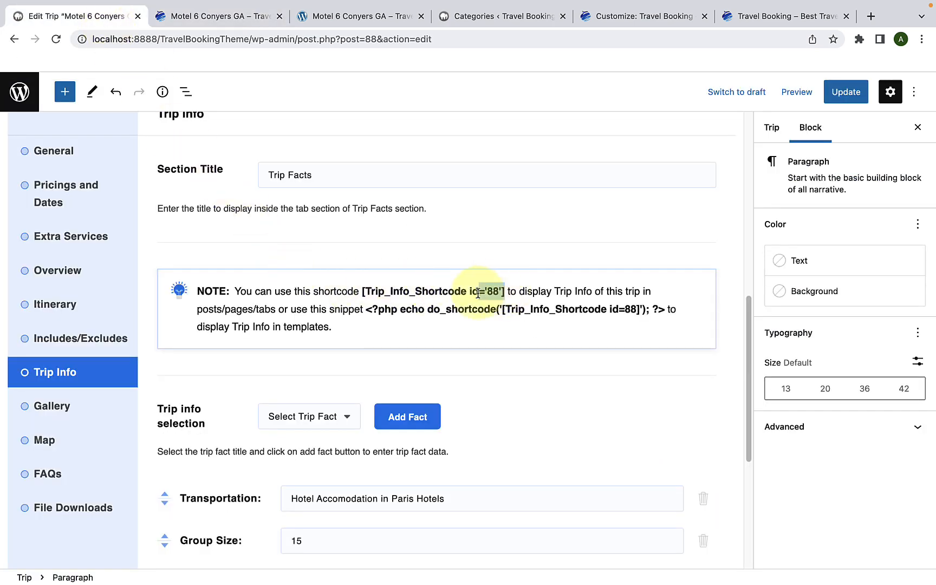
left_click_drag(504, 291, 368, 292)
right_click(372, 285)
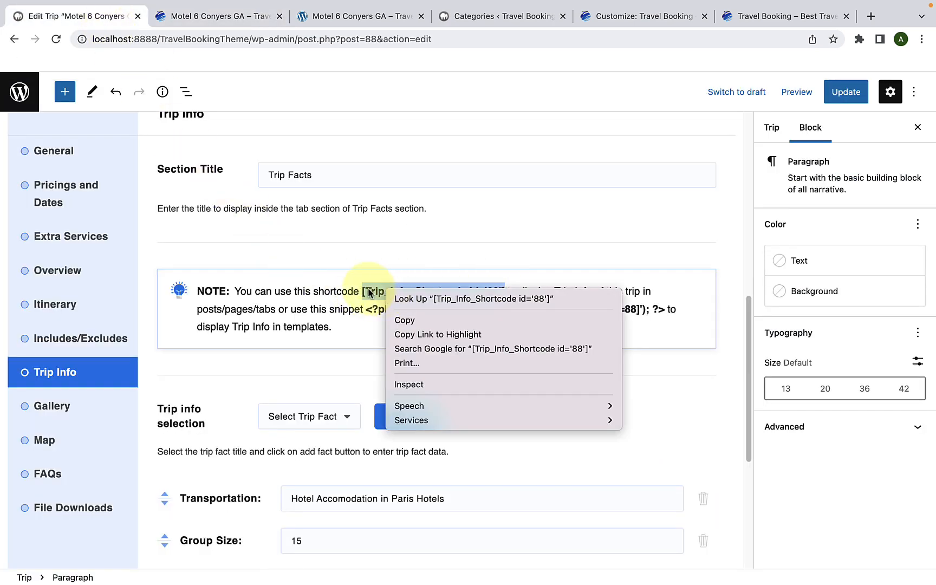
left_click(403, 318)
left_click(399, 292)
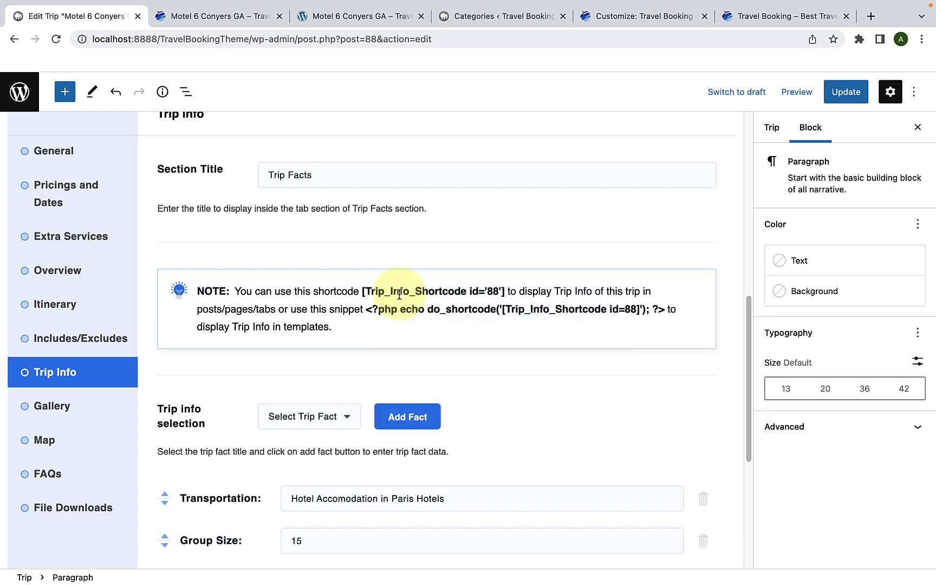
Step: Paste [Trip_Info_Shortcode id='88'] in a new paragraph above the trip description's first paragraph and update the trip
scroll(399, 294, "up", 15)
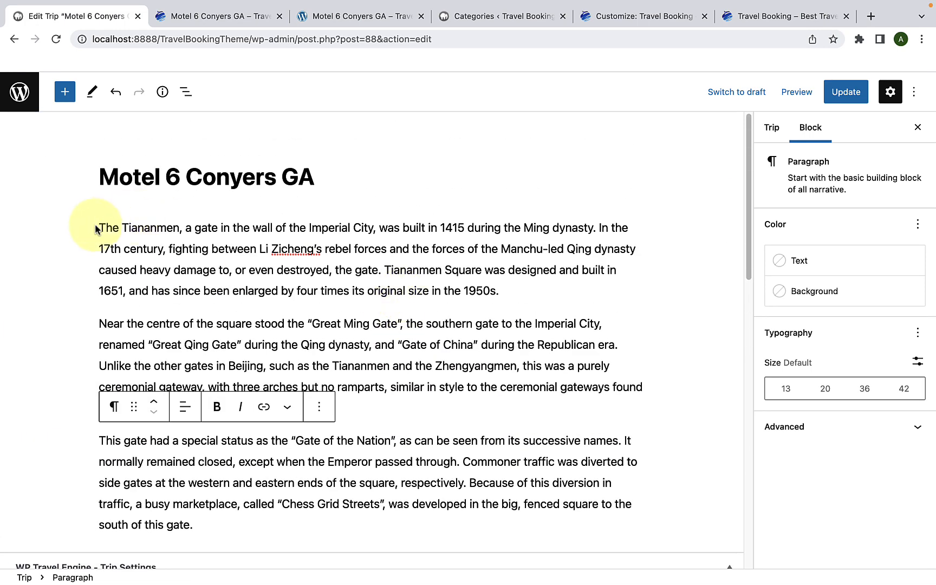
left_click(101, 228)
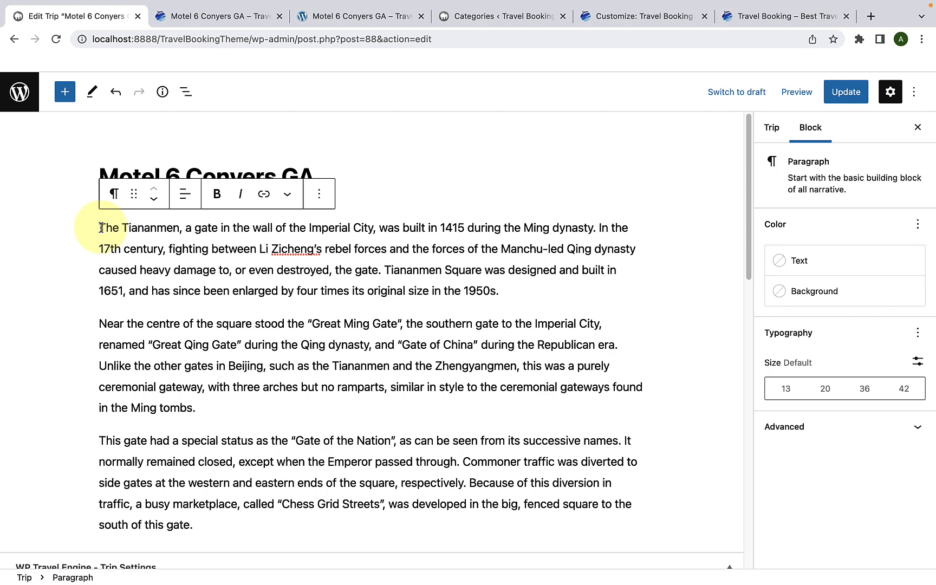
key("Return")
left_click(94, 184)
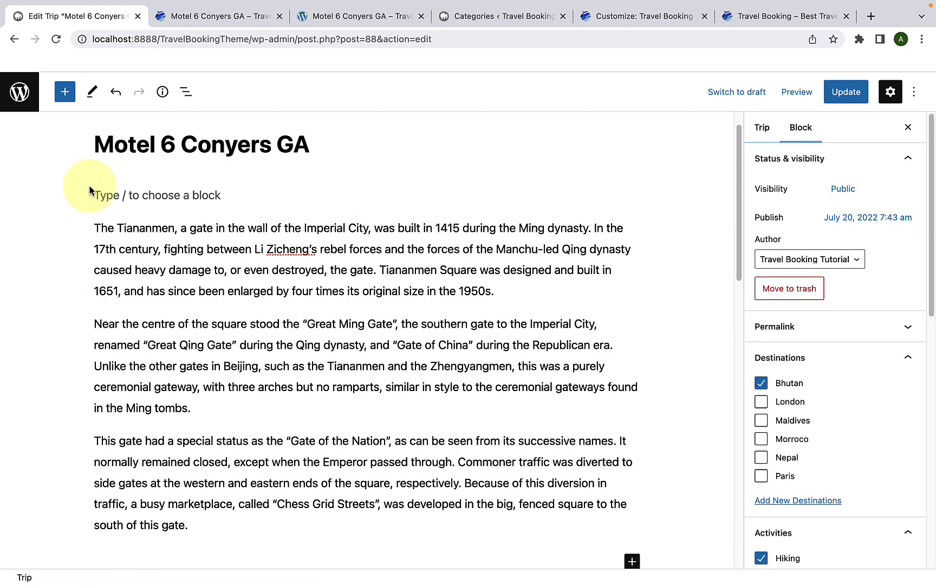
left_click(126, 192)
right_click(129, 204)
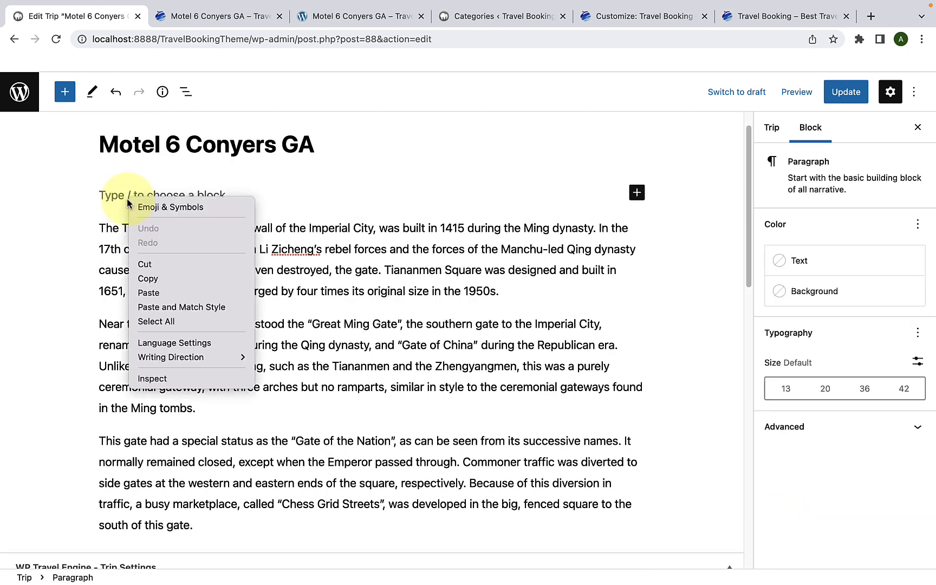
left_click(172, 293)
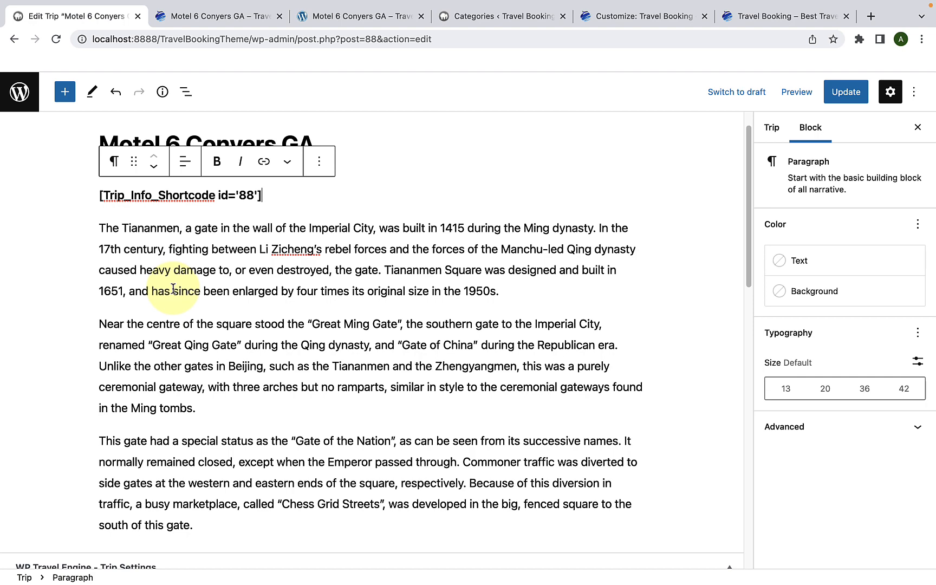
left_click(841, 95)
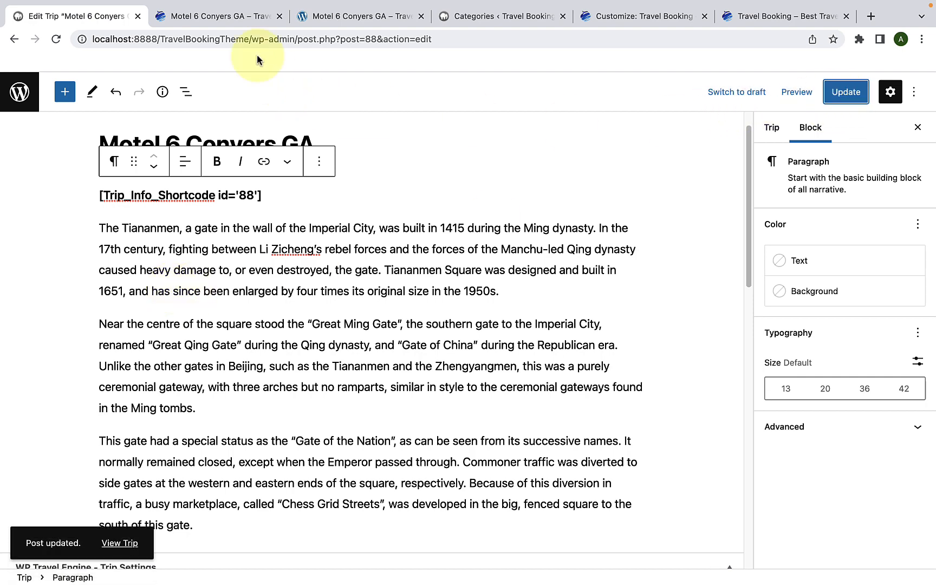
Step: Reload the live trip page and examine the Trip Facts block between the image slider and the description
left_click(244, 21)
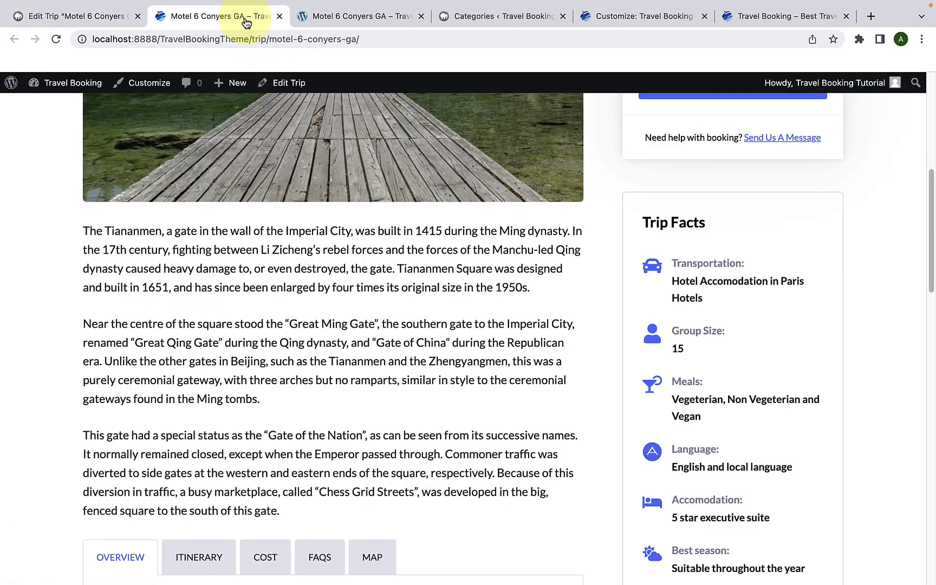
left_click(56, 39)
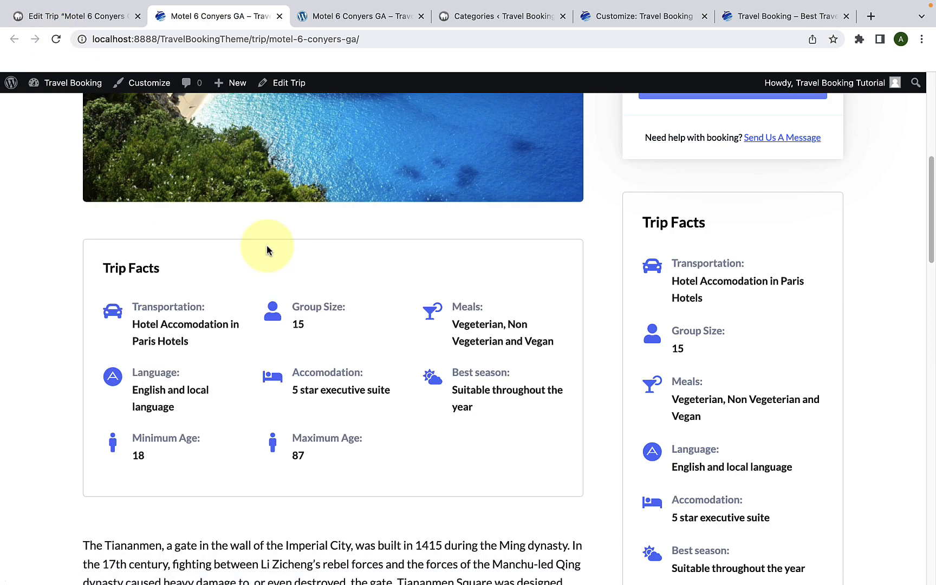
scroll(270, 257, "down", 3)
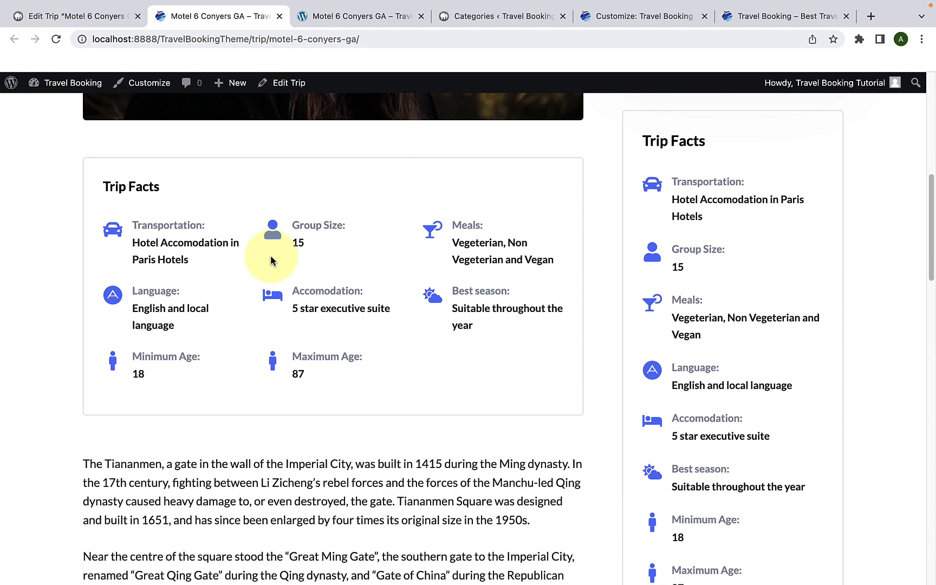
scroll(309, 246, "down", 5)
scroll(319, 417, "up", 5)
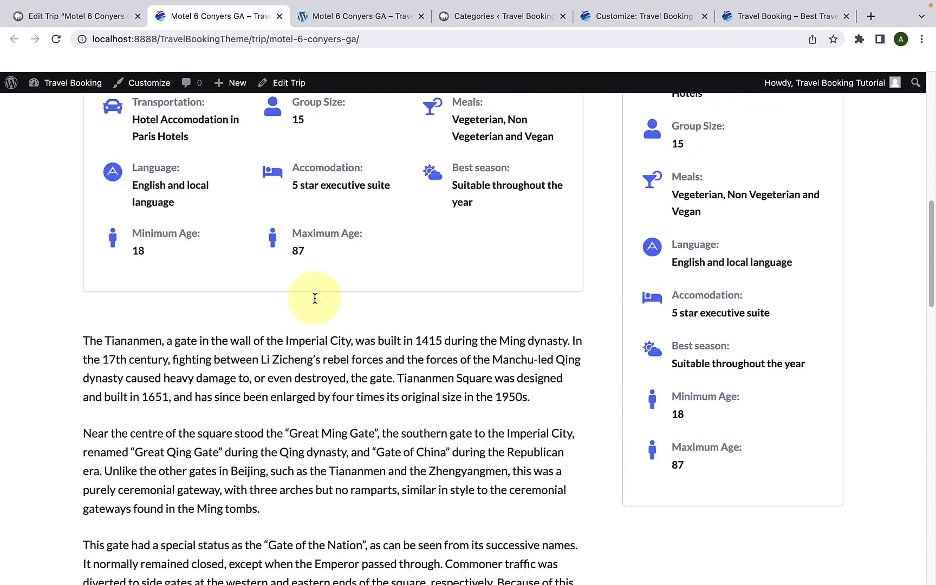
scroll(324, 255, "up", 5)
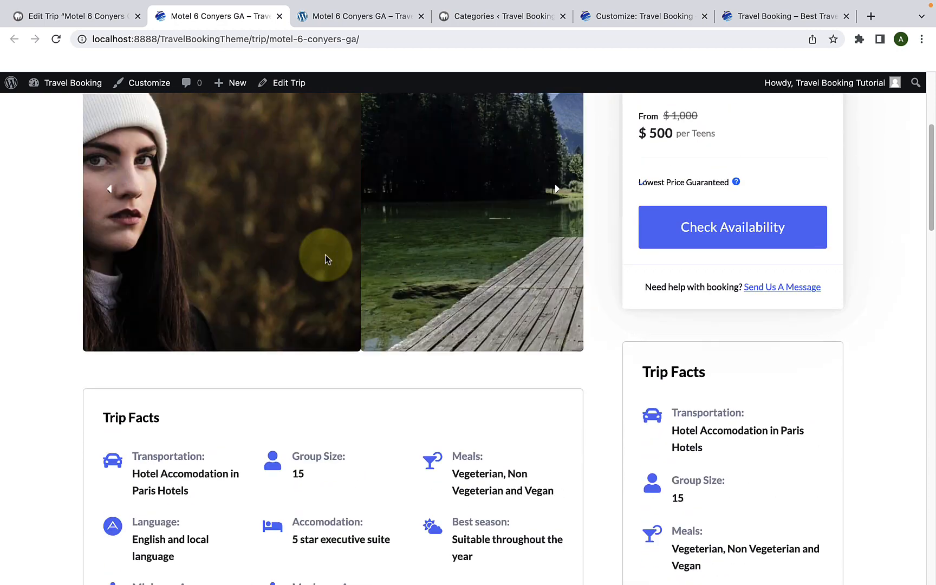
scroll(325, 255, "down", 3)
scroll(325, 255, "down", 2)
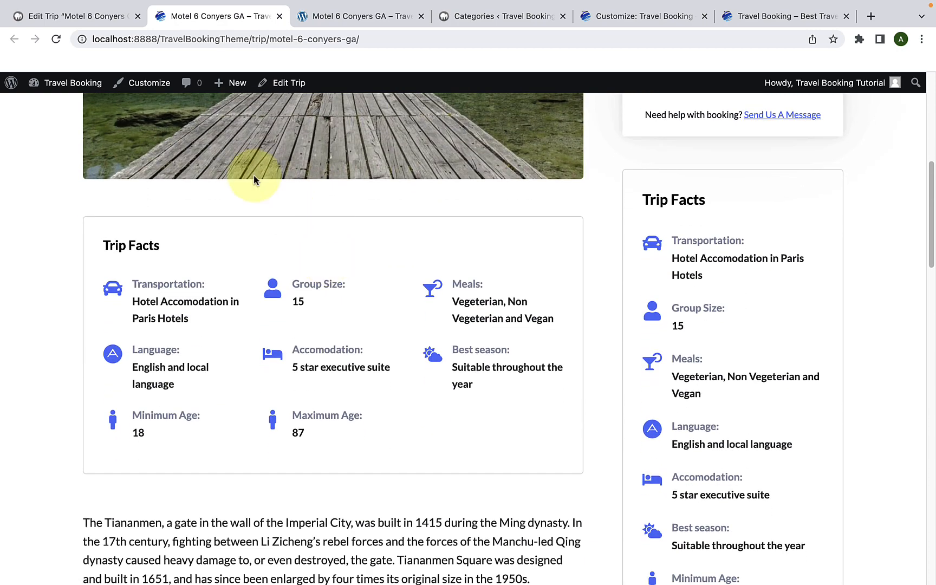
Step: Return to the trip's editor and copy the shortcode [wte_video_gallery trip_id='88'] from the note in the Gallery settings
left_click(114, 22)
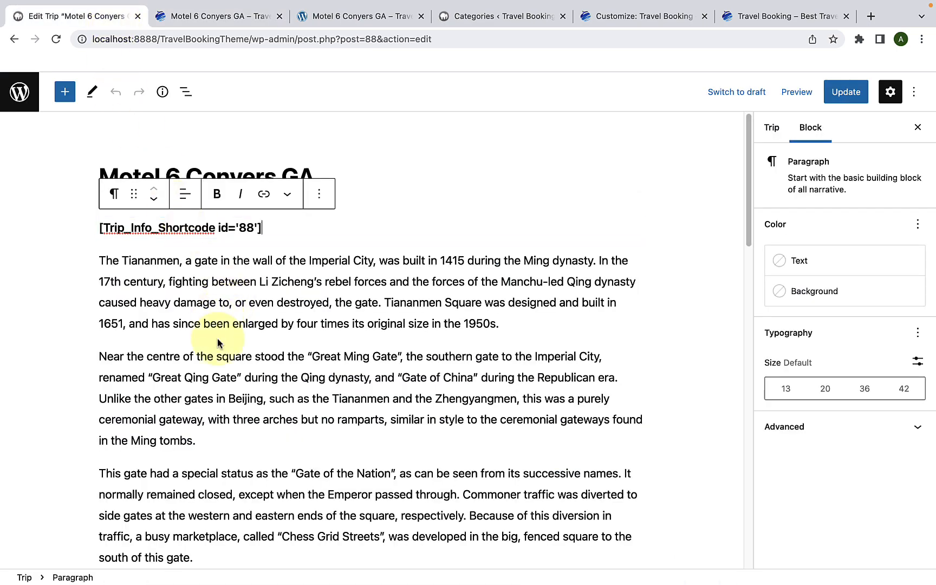
scroll(219, 334, "down", 15)
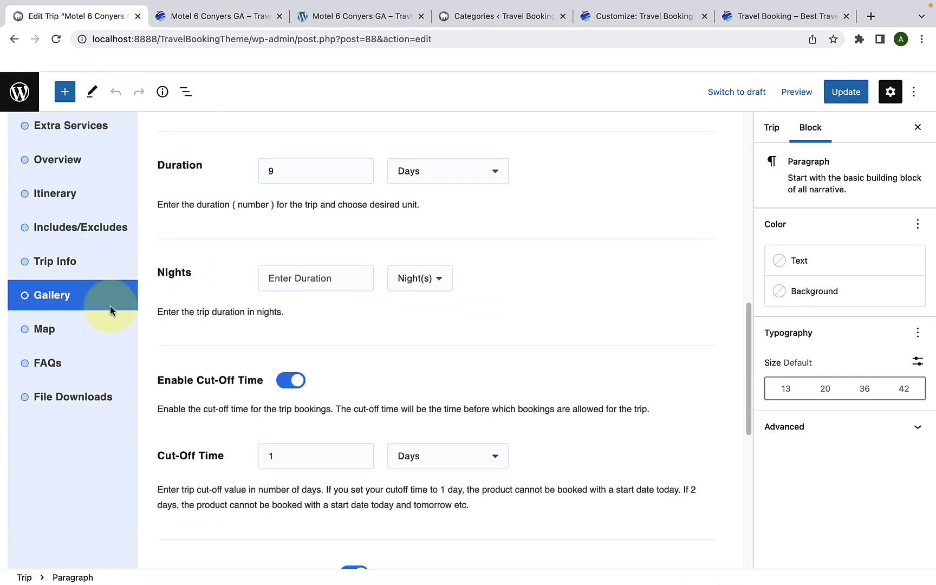
left_click(104, 309)
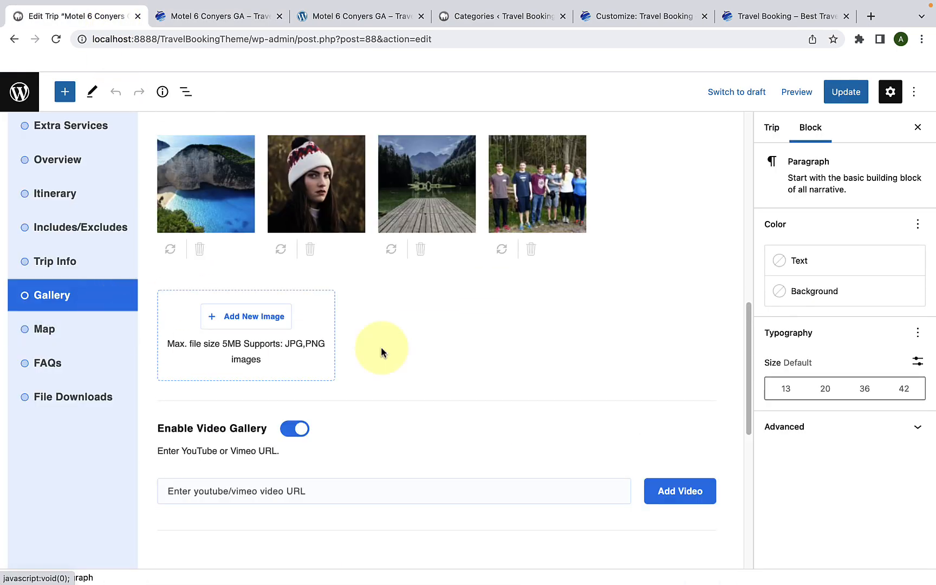
scroll(381, 349, "up", 5)
scroll(397, 346, "down", 7)
scroll(398, 349, "down", 6)
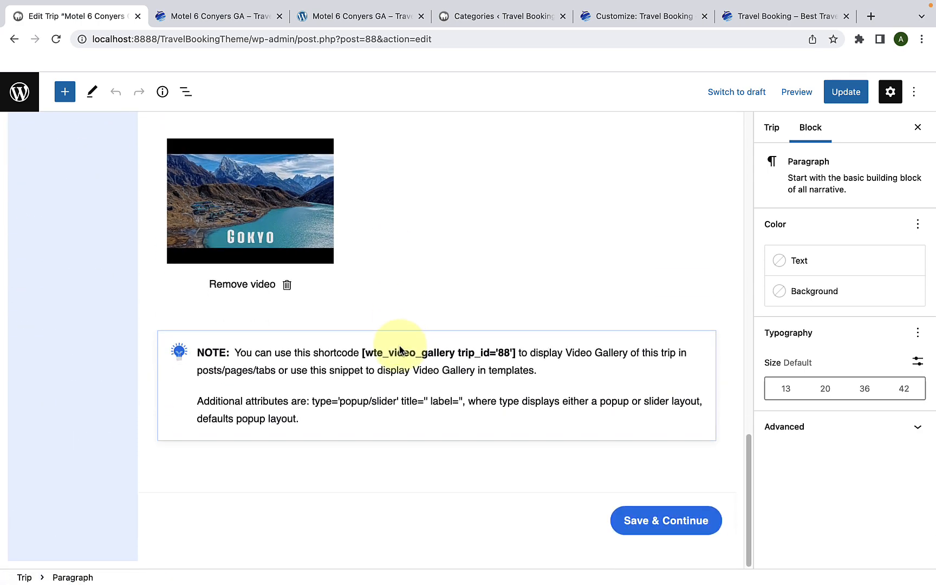
left_click_drag(499, 354, 399, 357)
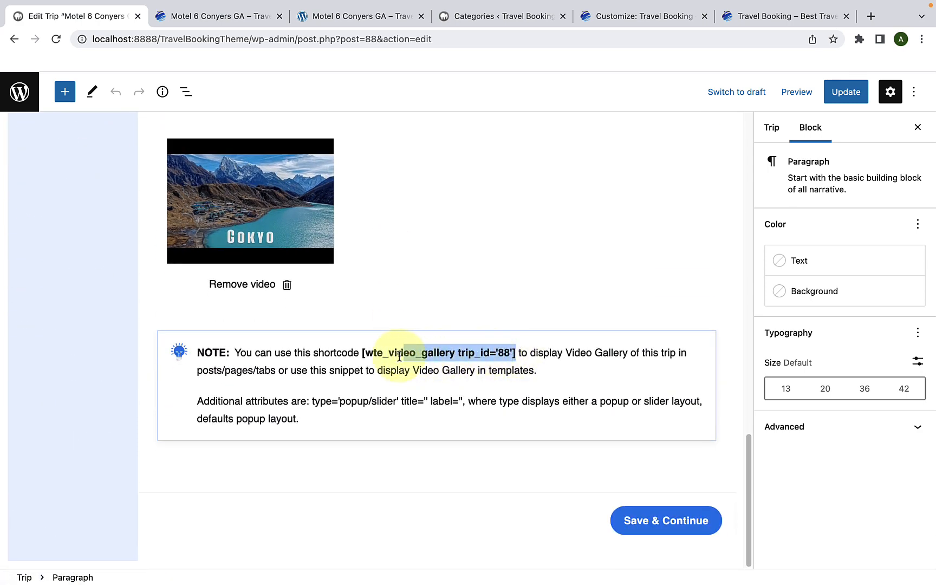
right_click(367, 354)
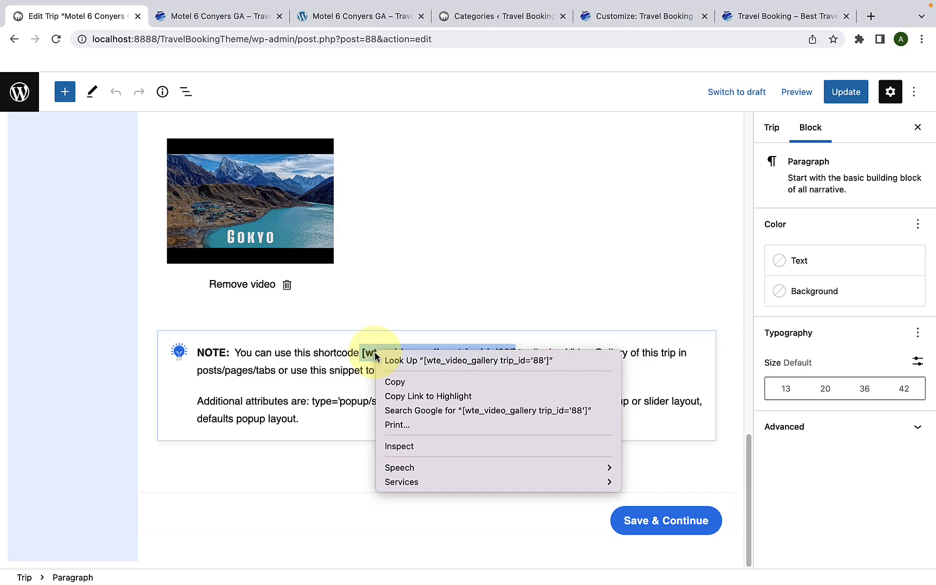
left_click(407, 382)
left_click(405, 359)
Step: Paste [wte_video_gallery trip_id='88'] in a new paragraph between the description's second and third paragraphs and update the trip
scroll(406, 357, "up", 15)
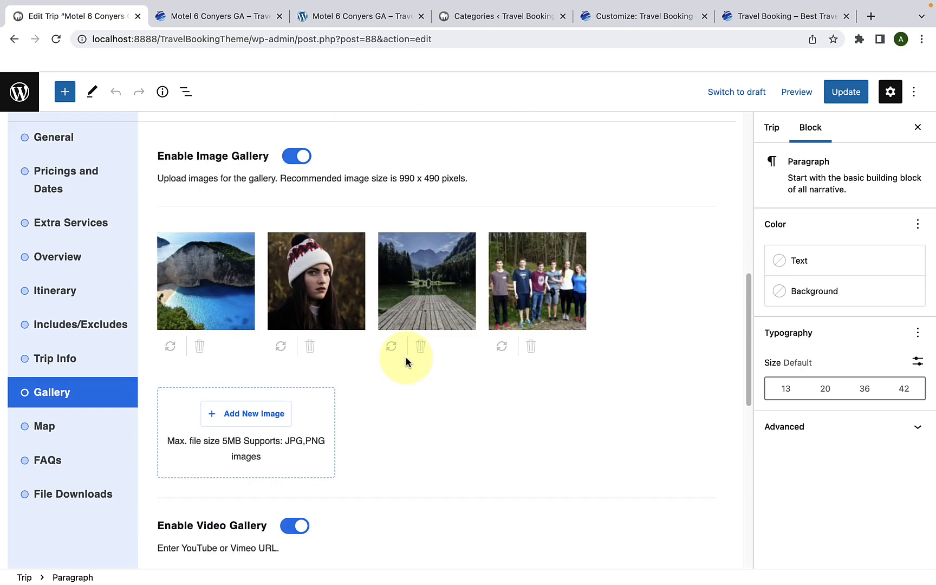
scroll(407, 358, "up", 2)
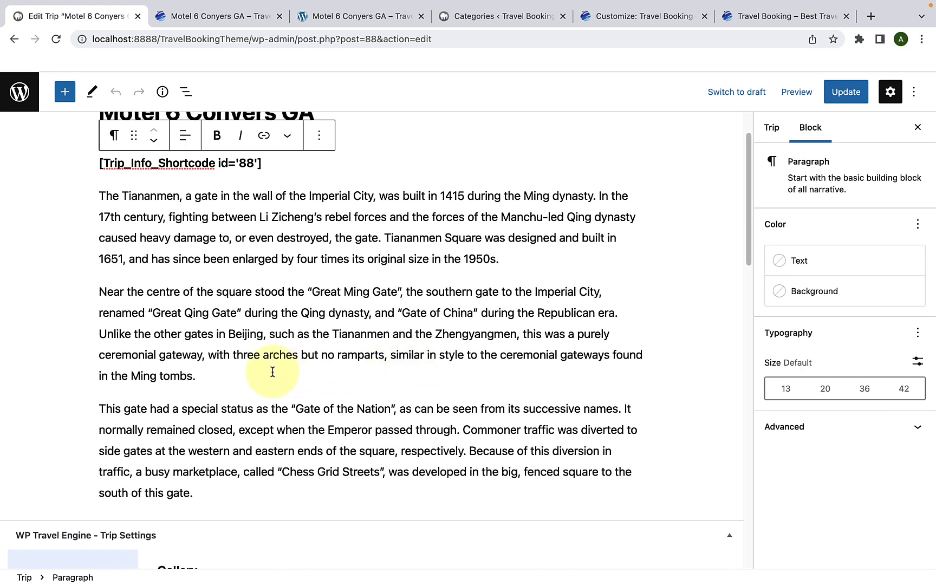
left_click(232, 371)
key("Return")
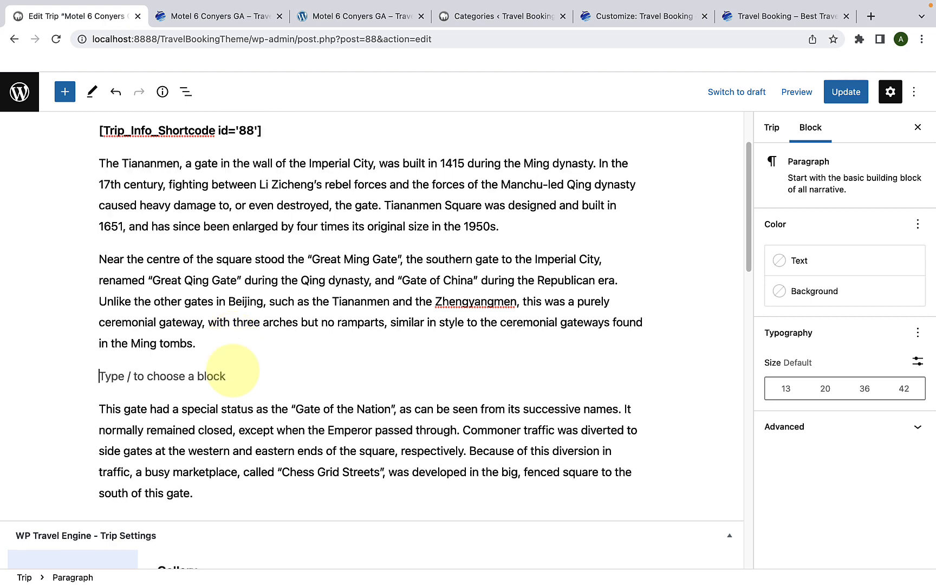
right_click(176, 372)
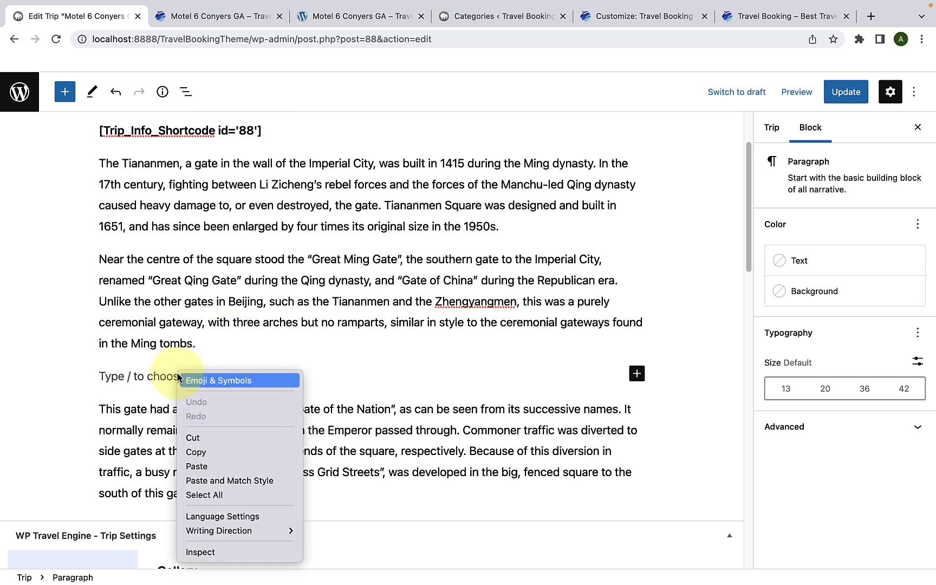
left_click(212, 469)
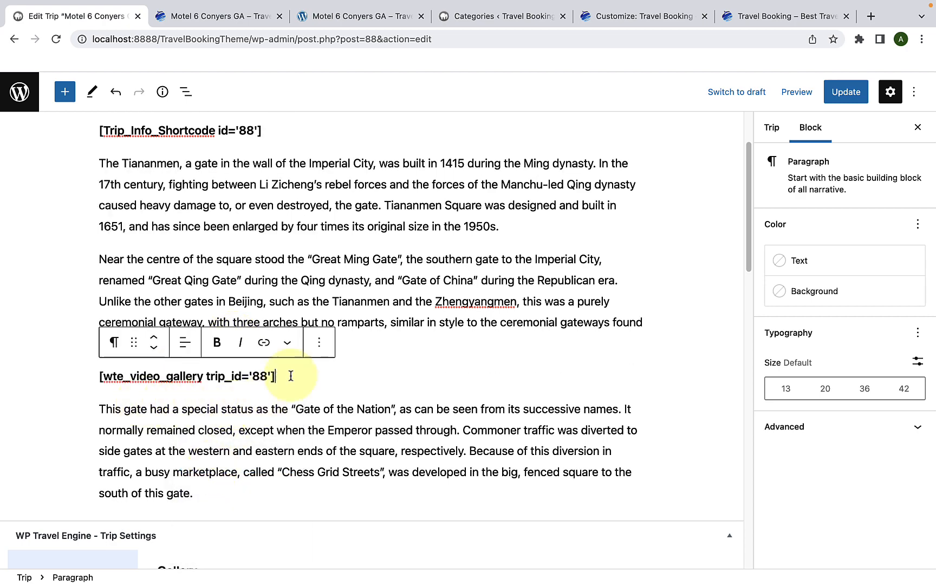
left_click(834, 93)
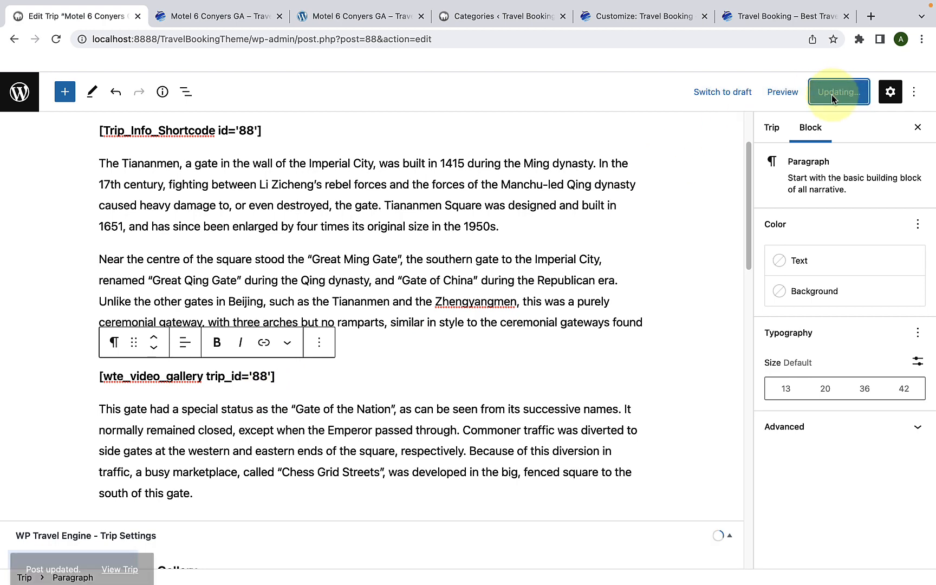
Step: Reload the live trip page and check the video gallery's placement within the description
left_click(242, 22)
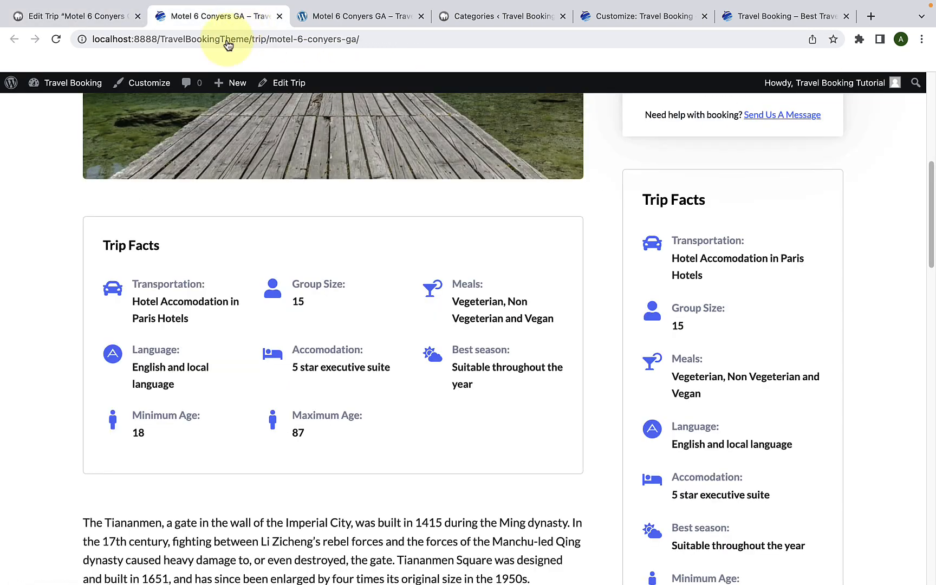
left_click(56, 39)
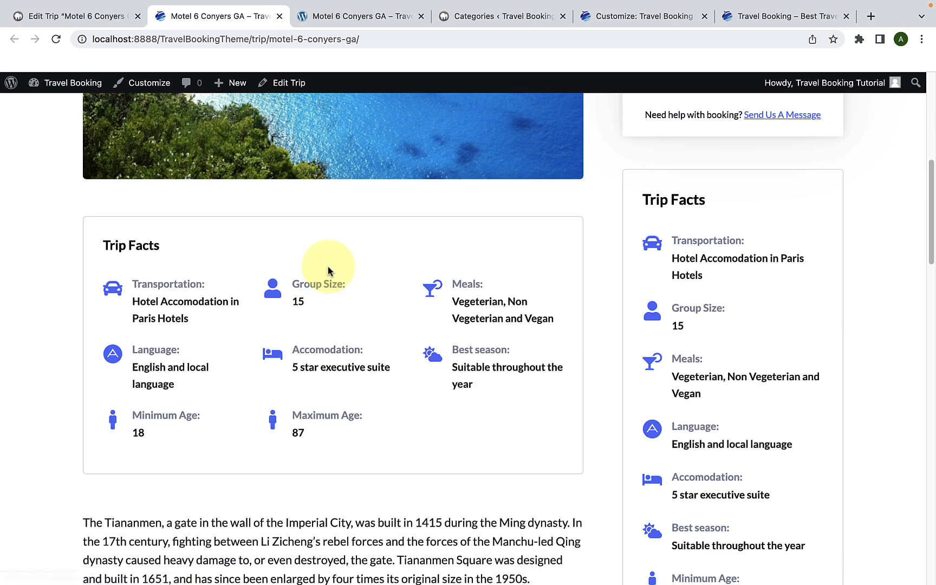
scroll(329, 266, "down", 10)
scroll(183, 268, "down", 1)
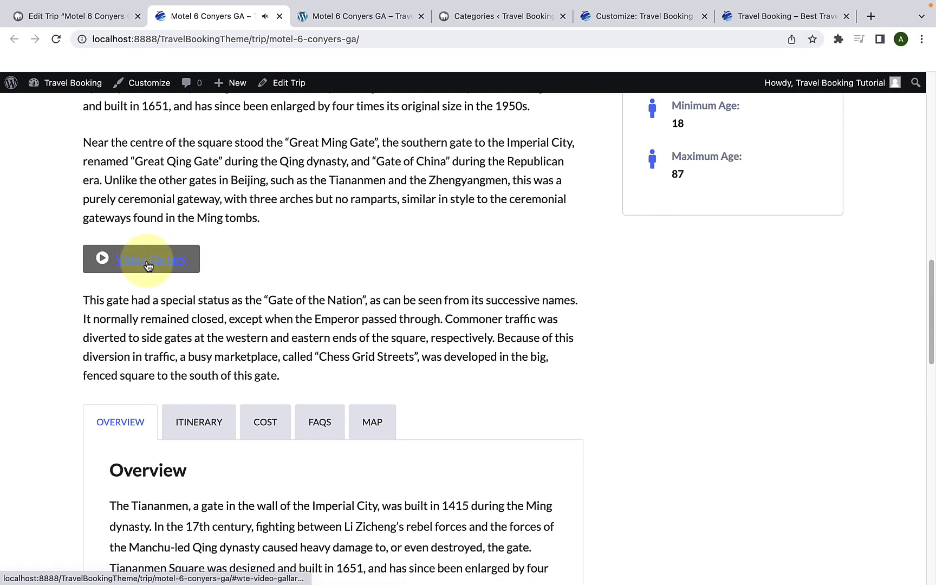
Step: Play the video gallery embedded in the live trip page's description, and close the video overlay
left_click(147, 263)
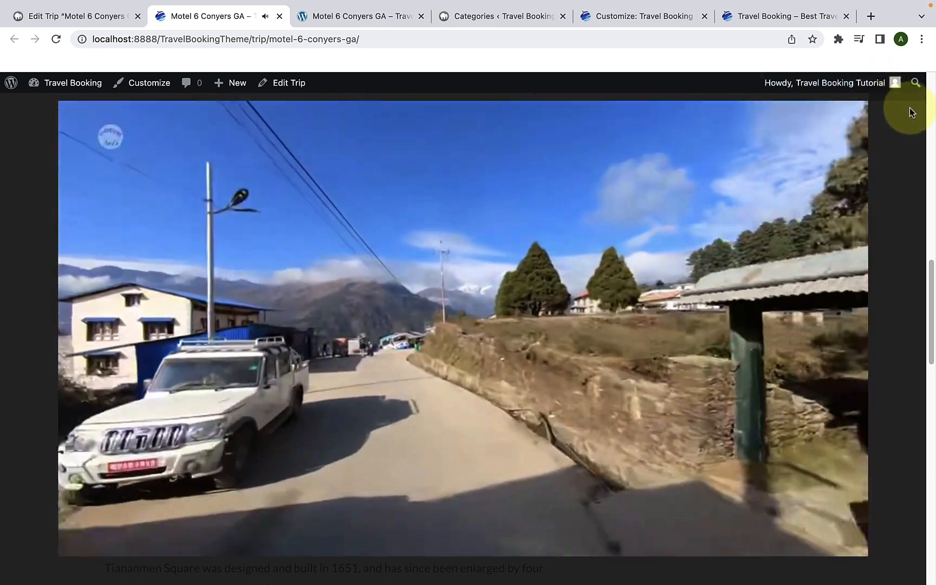
left_click(909, 108)
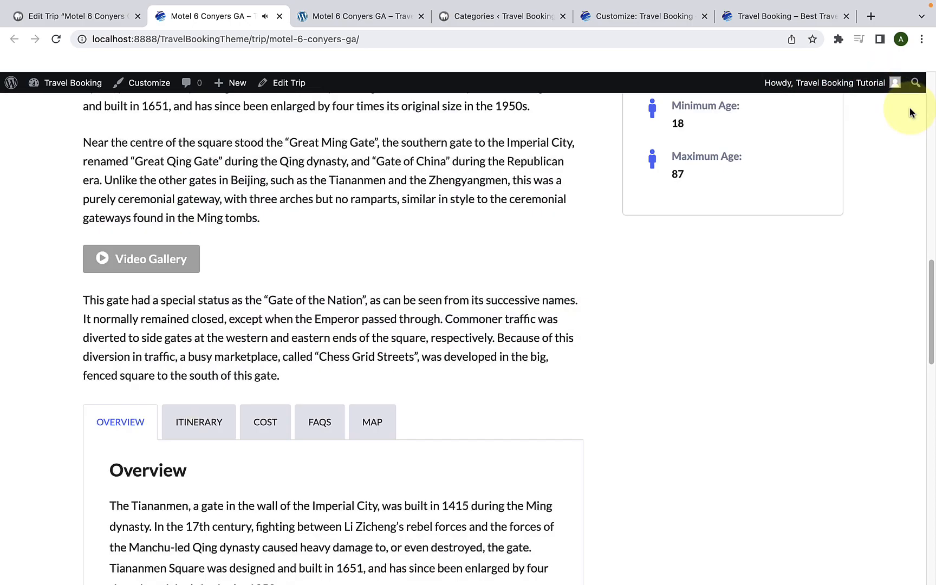
Step: Return to the trip's editor and copy the shortcode [wte_trip_map id='88'] from the Map settings
left_click(104, 16)
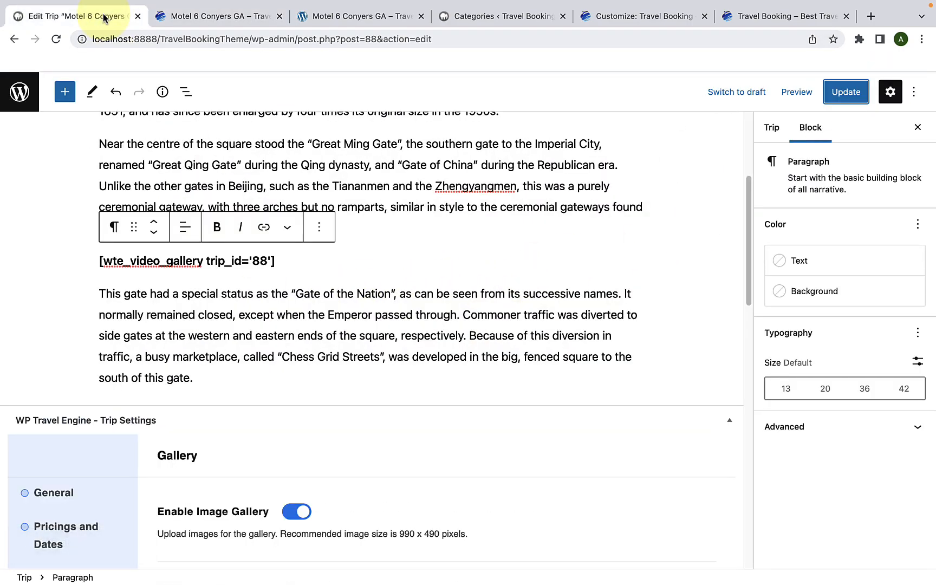
scroll(121, 401, "down", 10)
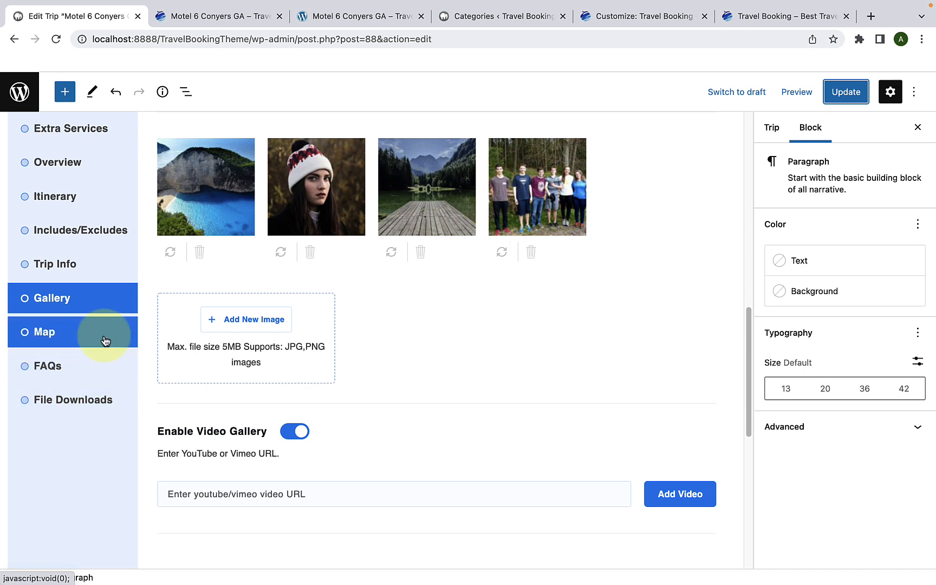
left_click(105, 340)
scroll(263, 393, "down", 3)
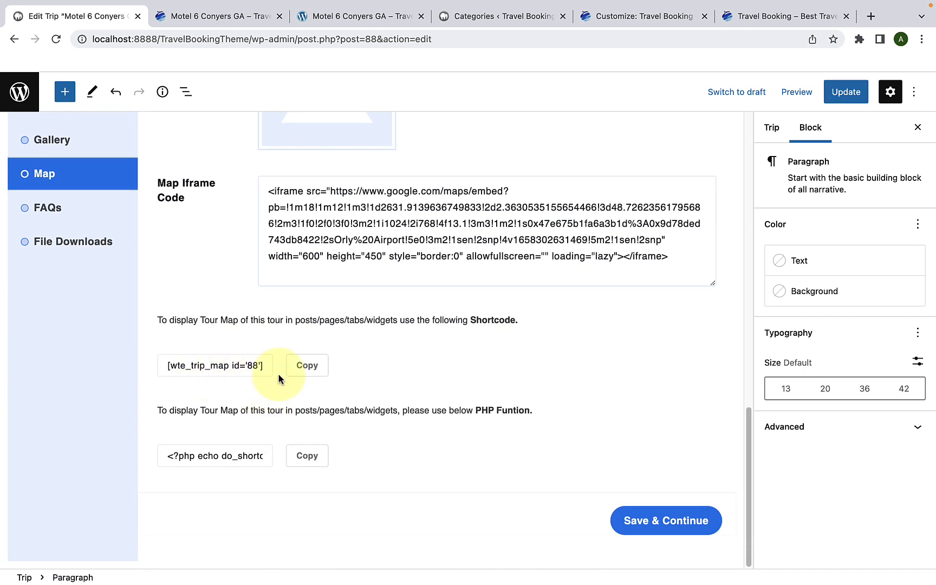
scroll(96, 178, "up", 1)
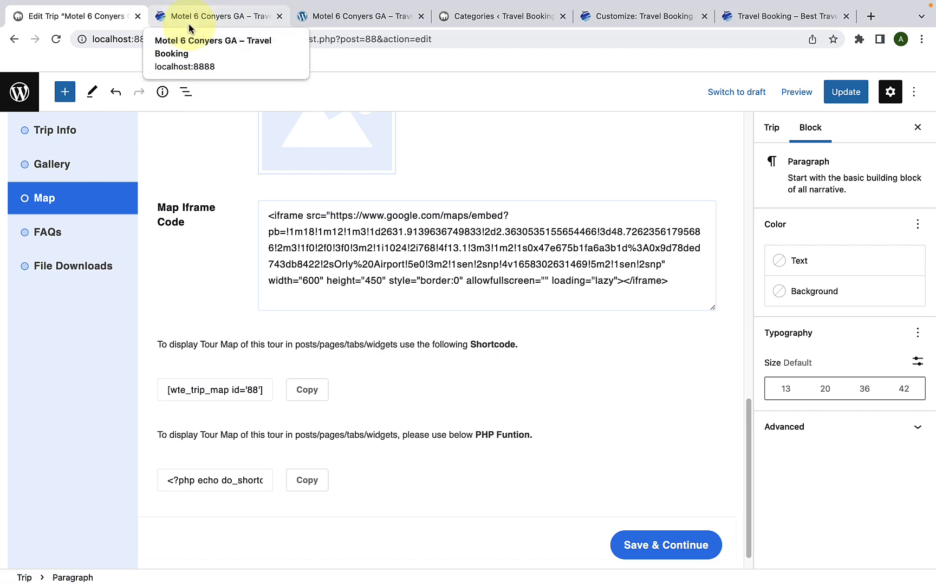
left_click(310, 395)
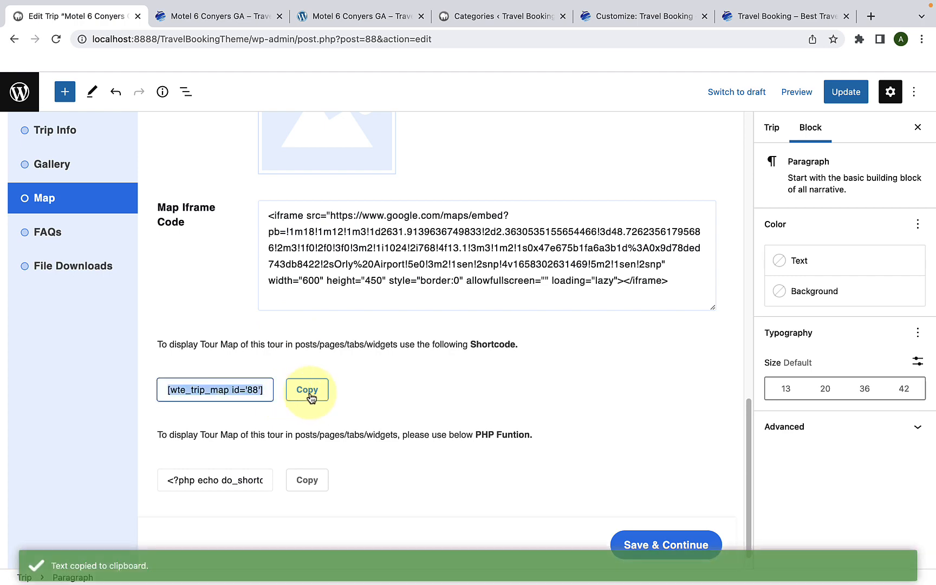
Step: Leave the trip editor and create a new page titled Map
left_click(13, 39)
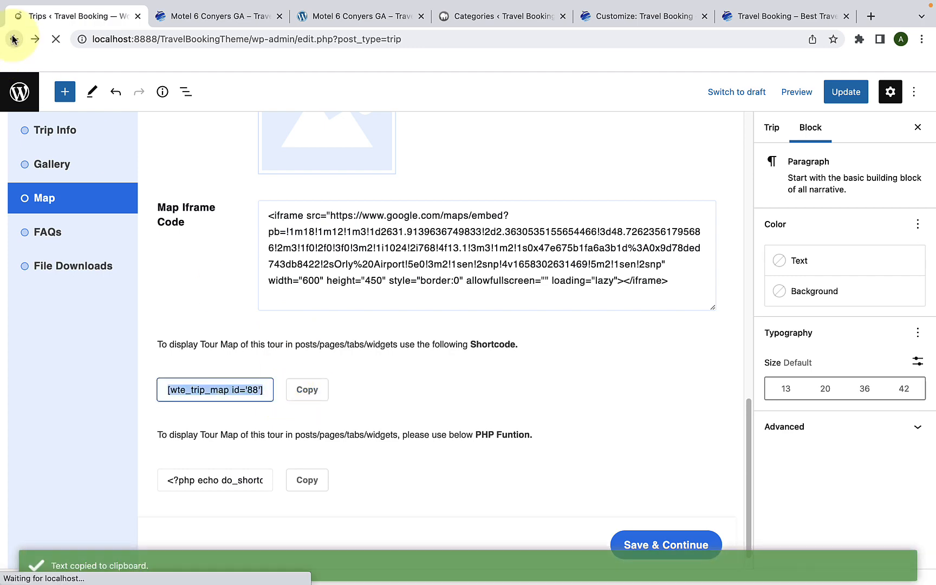
mouse_move(49, 185)
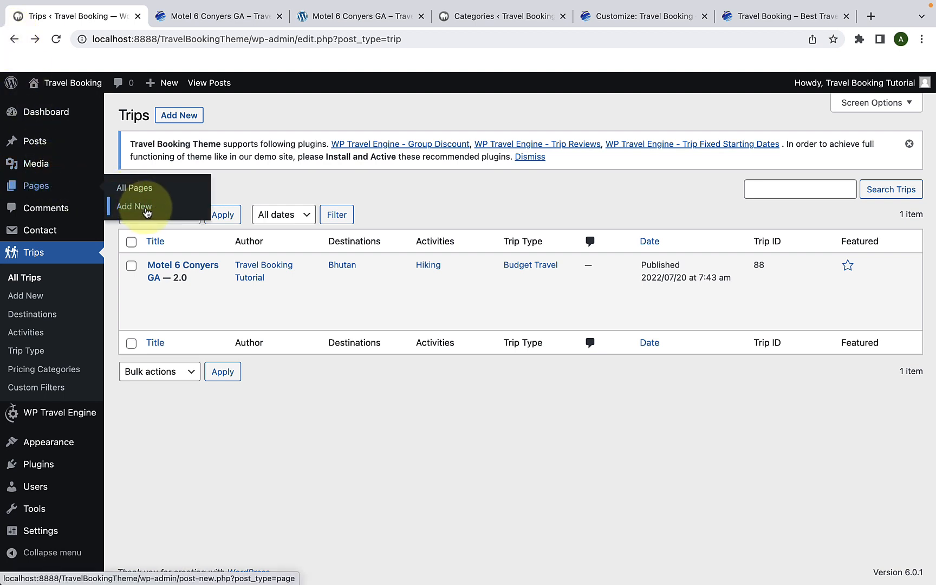
left_click(146, 212)
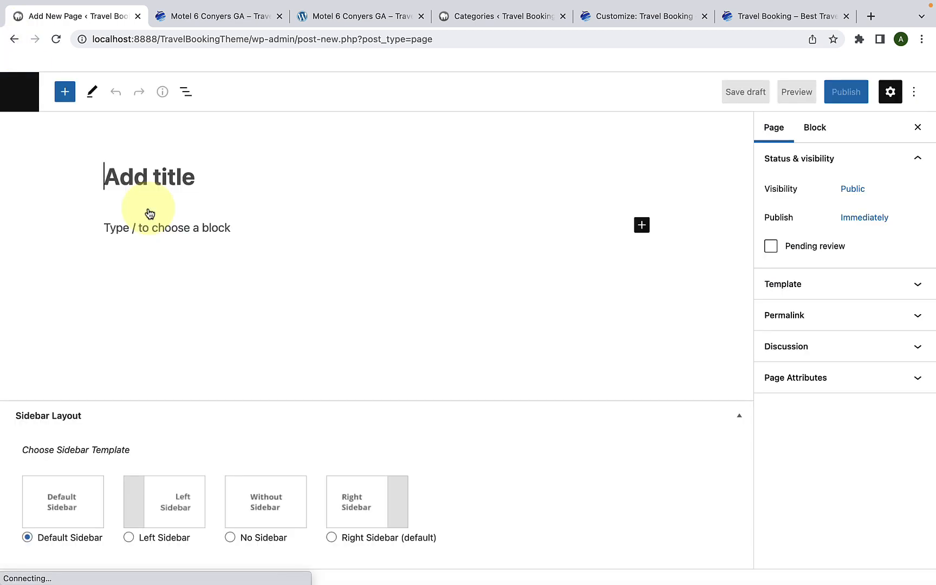
left_click(191, 180)
type("Map")
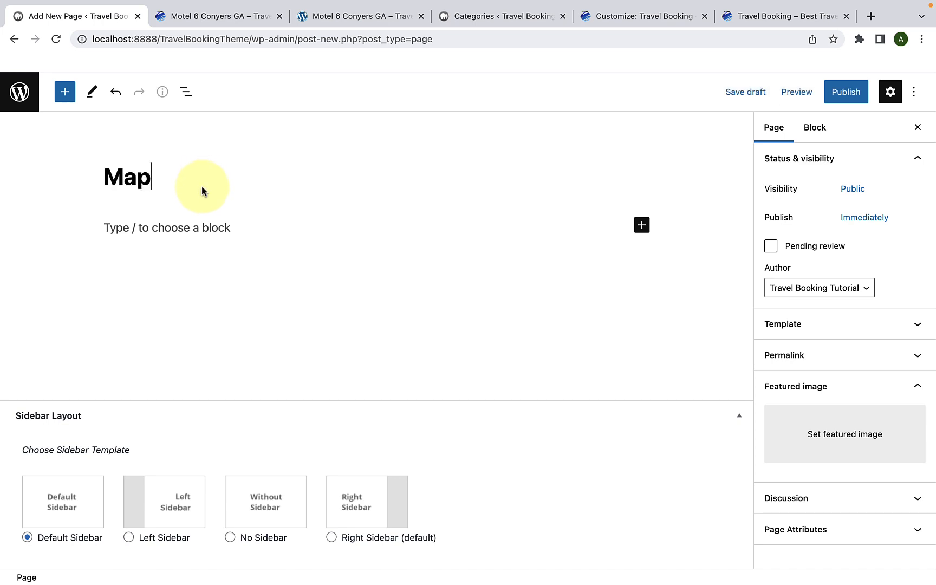
Step: Paste the shortcode [wte_trip_map id='88'] into the Map page's body and publish the page
left_click(194, 228)
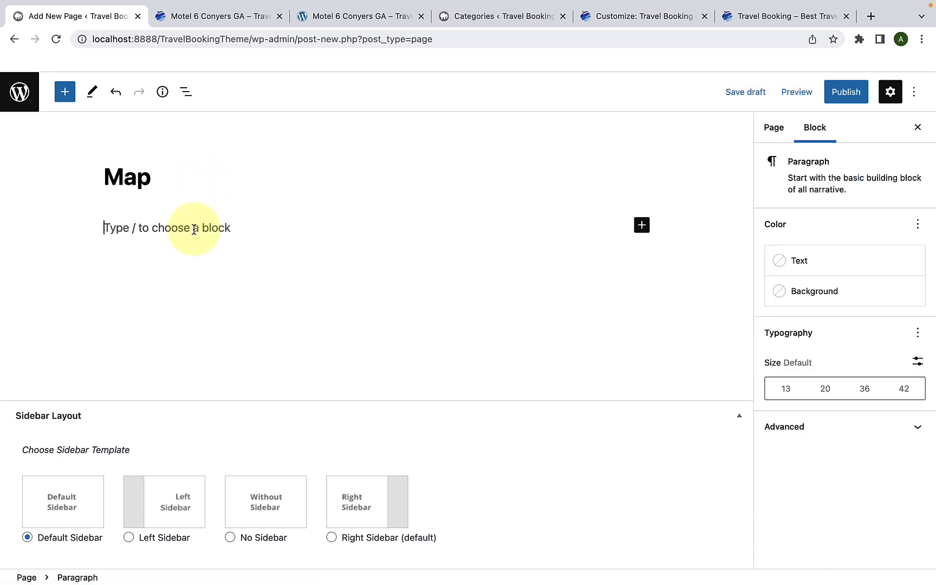
right_click(194, 228)
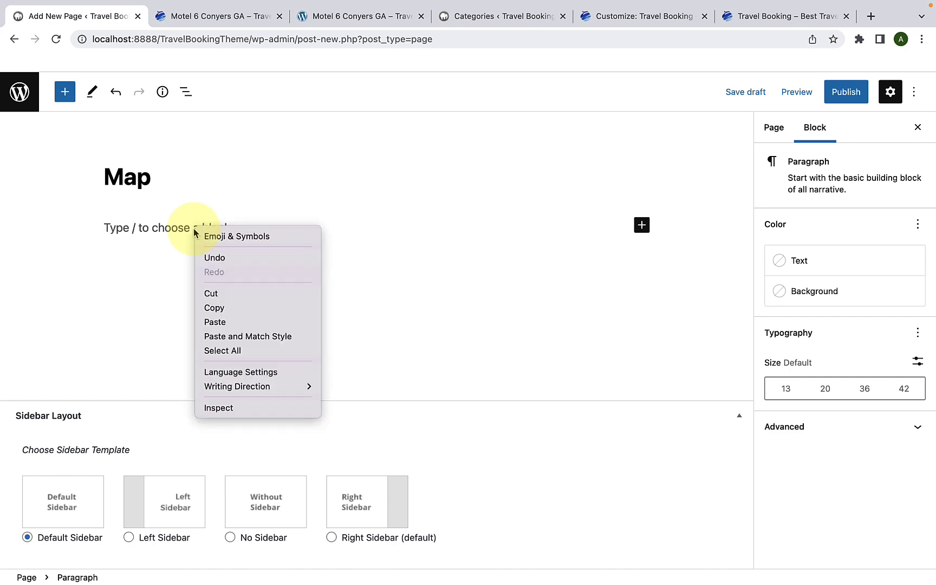
left_click(231, 321)
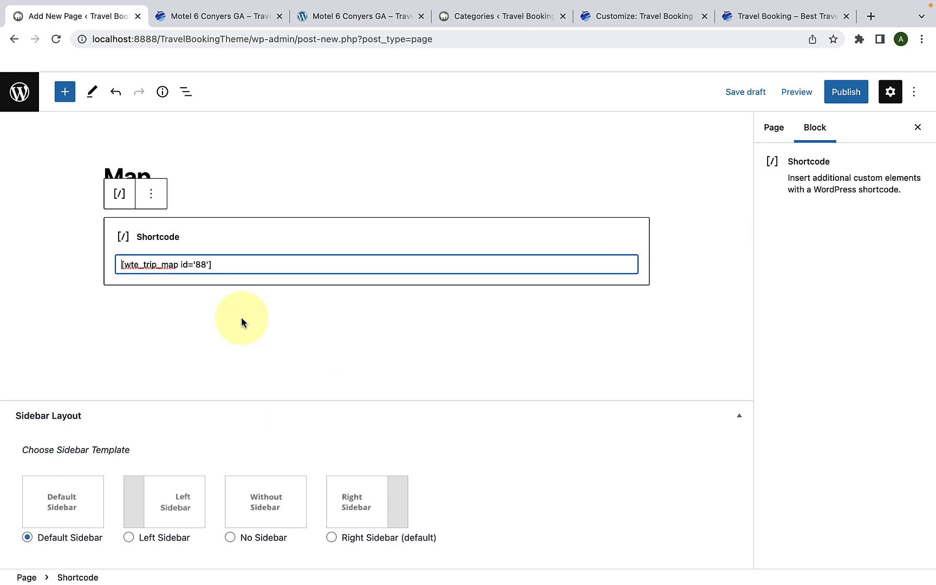
left_click(837, 101)
left_click(836, 102)
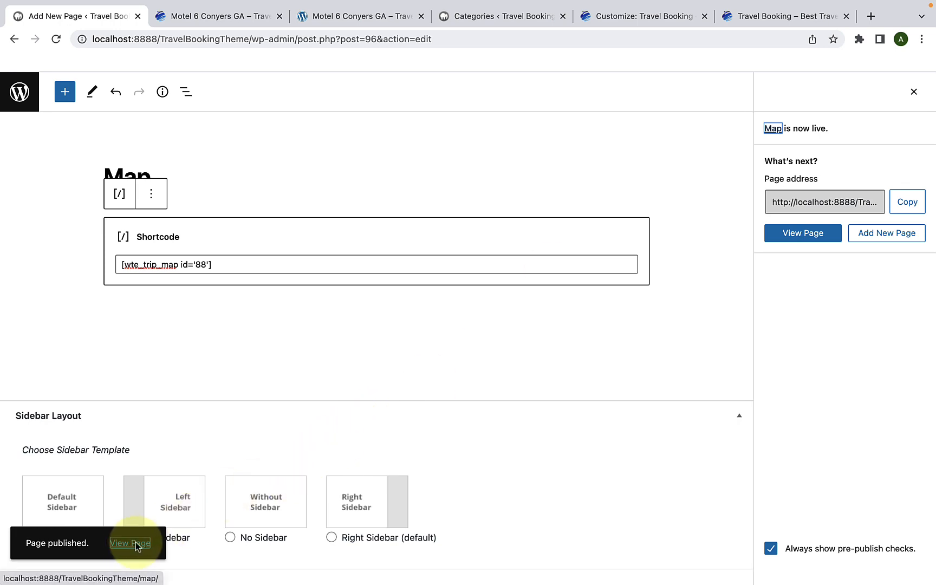
Step: View the published Map page in a new browser tab and check the embedded map
right_click(130, 549)
left_click(176, 385)
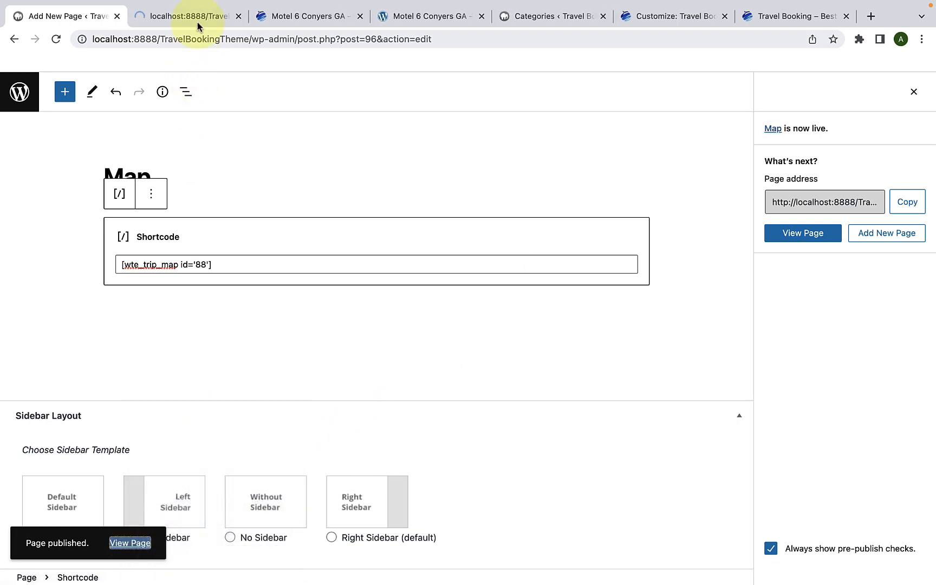
left_click(199, 16)
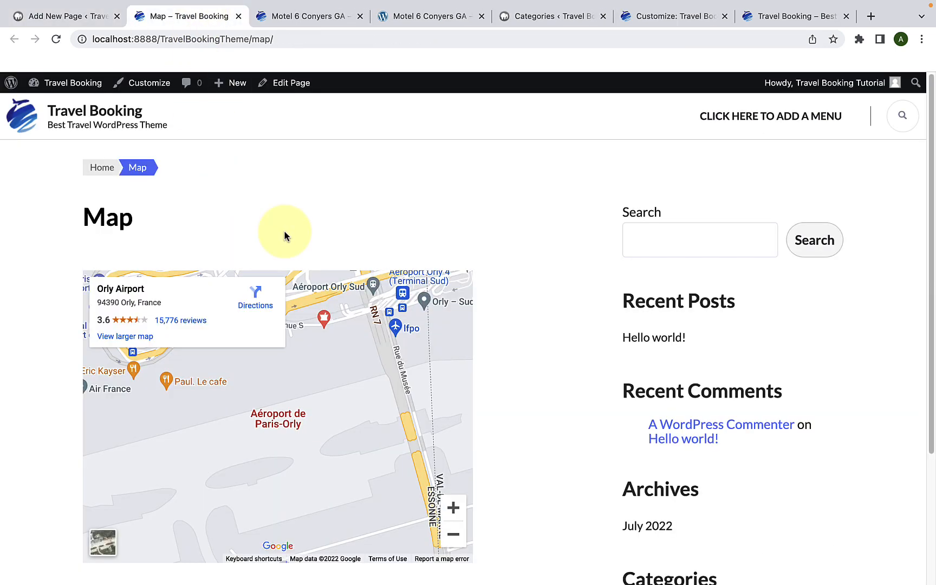
scroll(276, 260, "down", 1)
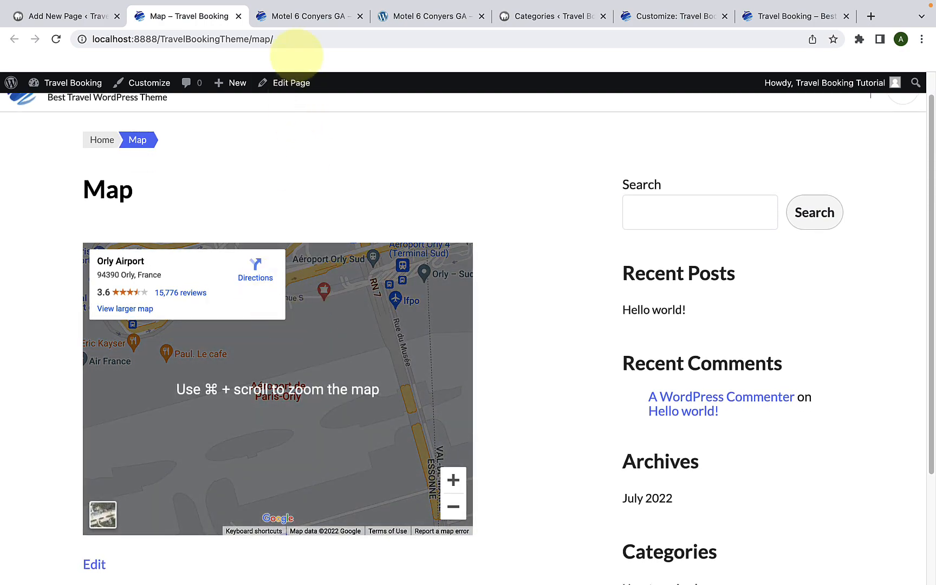
Step: Compare the Map section of the live trip page with the Map page, and close the Map page
left_click(307, 17)
scroll(325, 217, "down", 5)
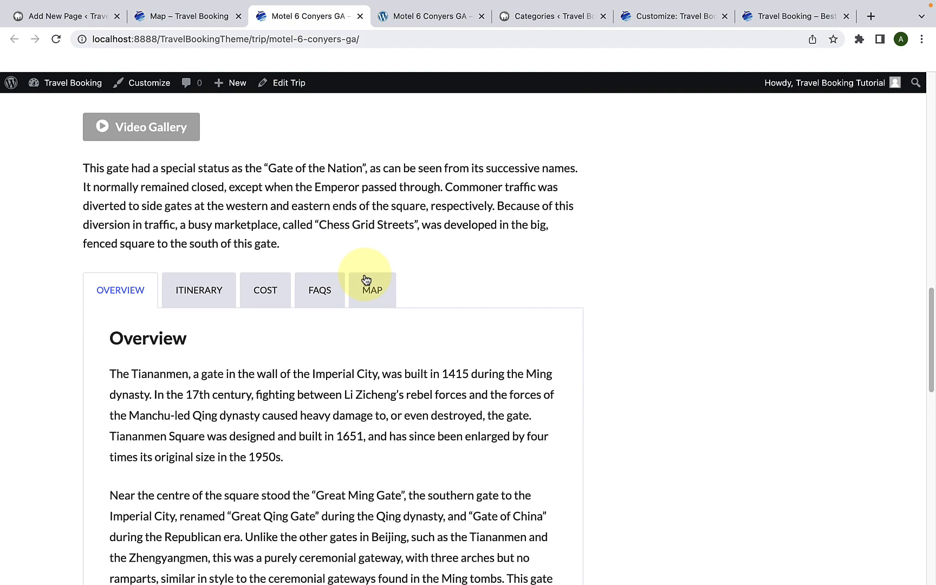
left_click(367, 280)
scroll(372, 299, "down", 5)
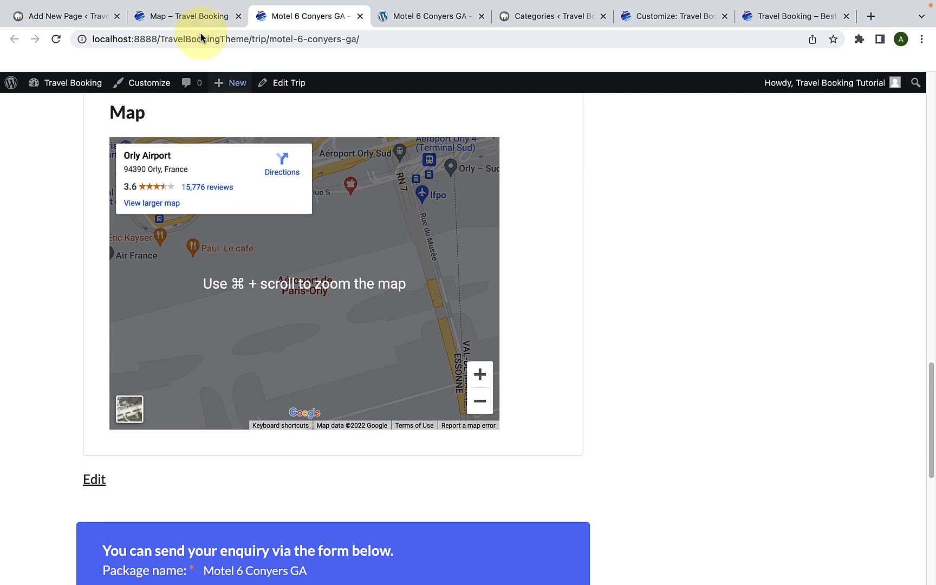
left_click(191, 16)
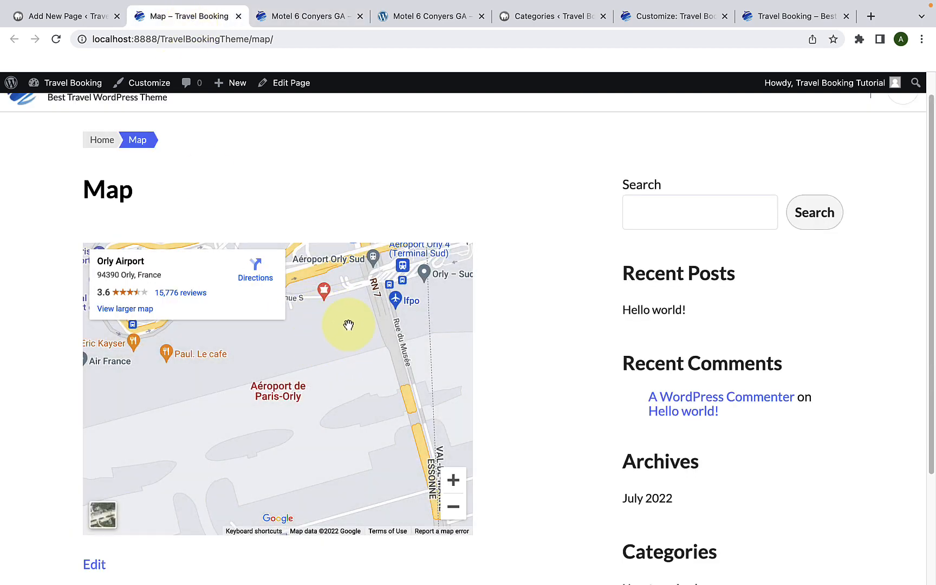
left_click(238, 16)
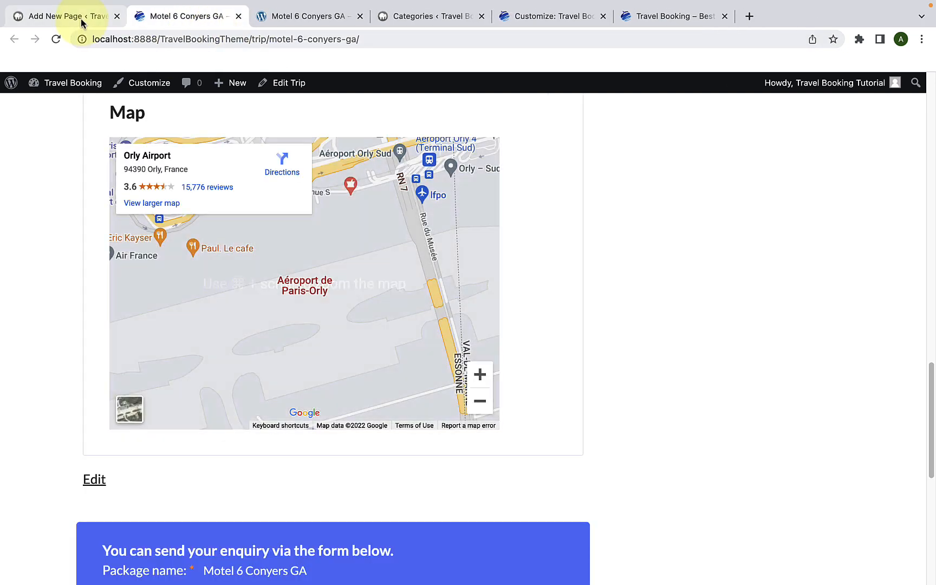
Step: Go back to the trips list and clone the Motel 6 Conyers GA trip
left_click(81, 17)
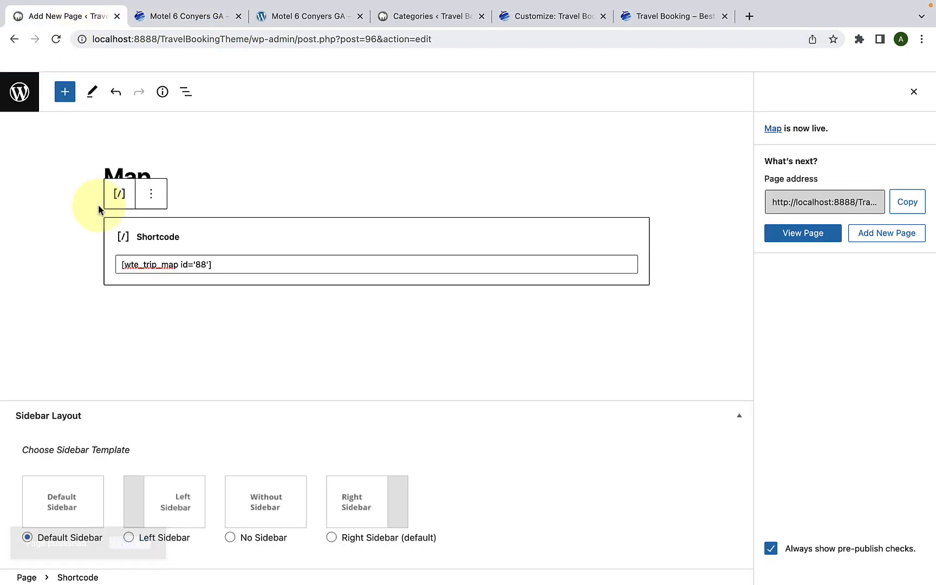
left_click(18, 42)
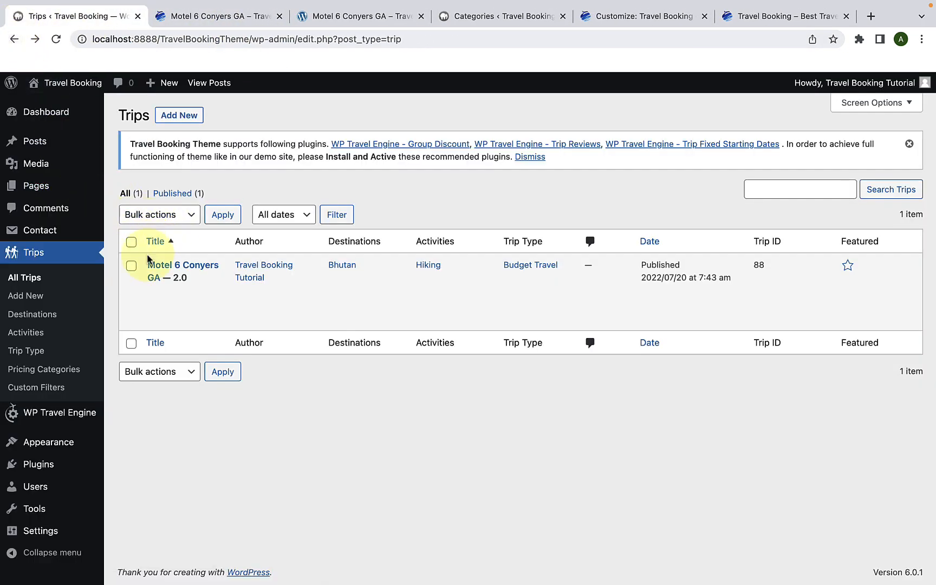
mouse_move(175, 285)
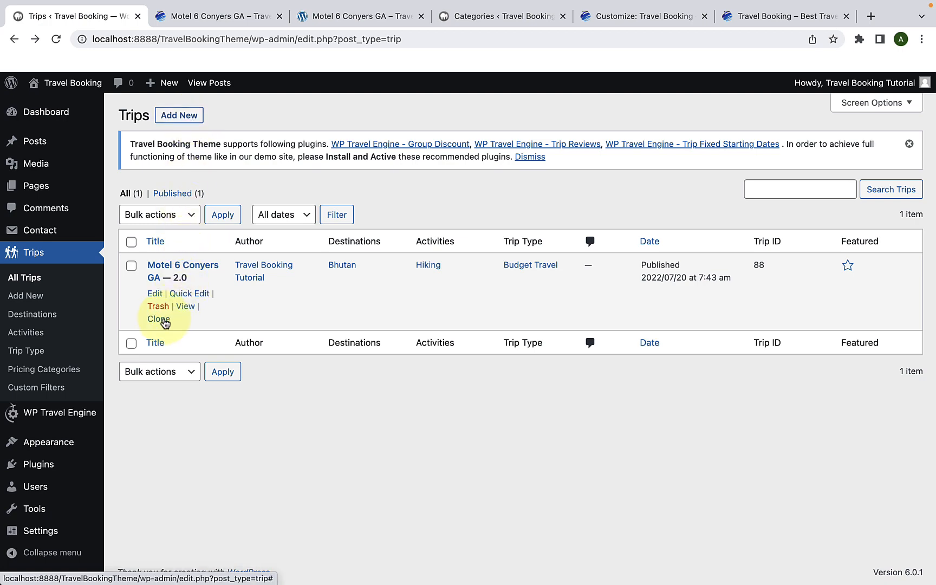
left_click(164, 320)
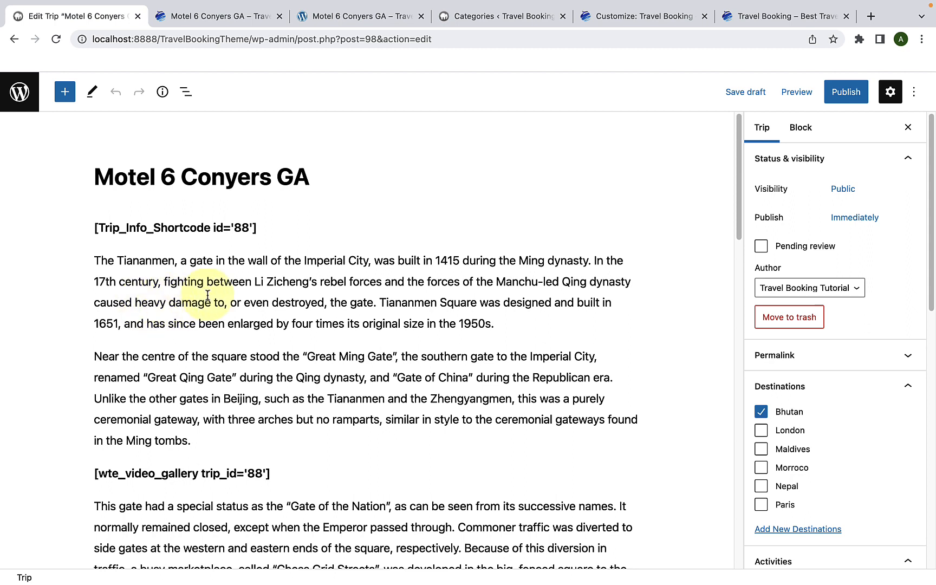
Step: Clear the cloned trip's title and hide the editor's settings sidebar
triple_click(211, 174)
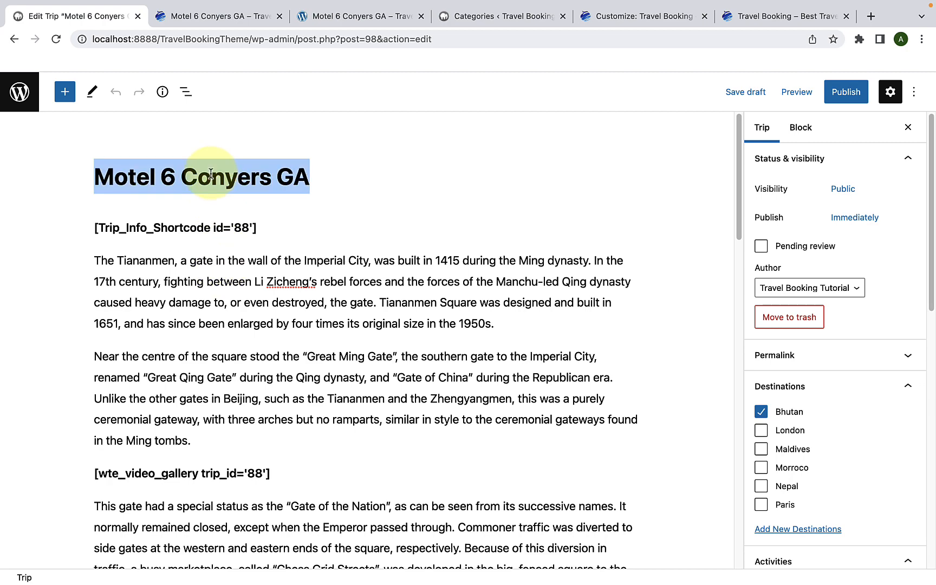
key("BackSpace")
key("ctrl+shift+comma")
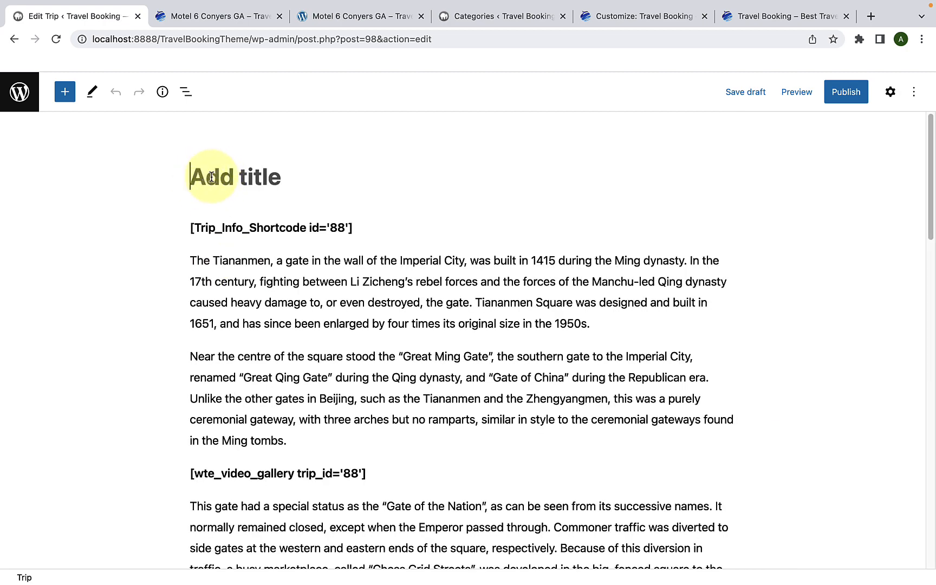
Step: Look over the cloned trip's Trip Settings sections from General down to File Downloads
scroll(249, 330, "down", 10)
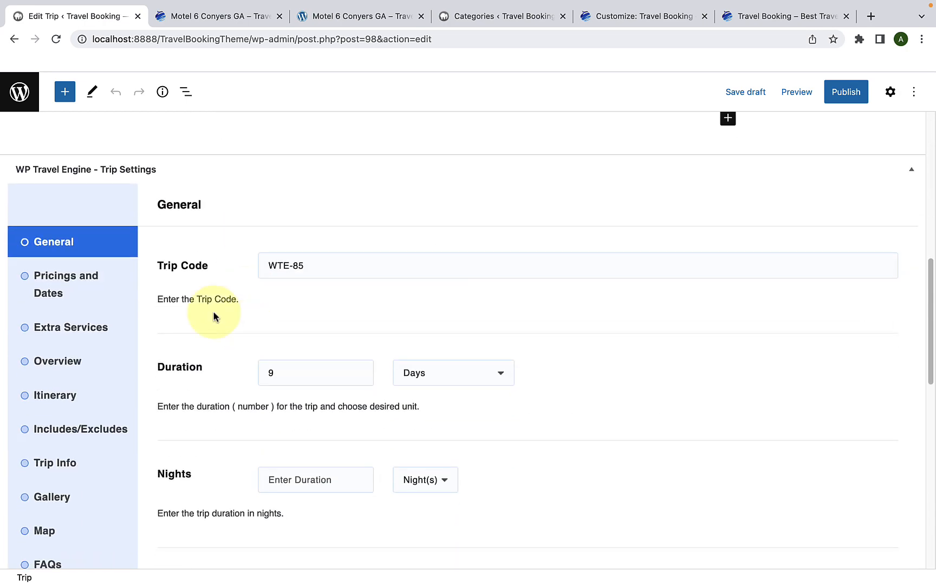
scroll(108, 379, "down", 5)
left_click(98, 449)
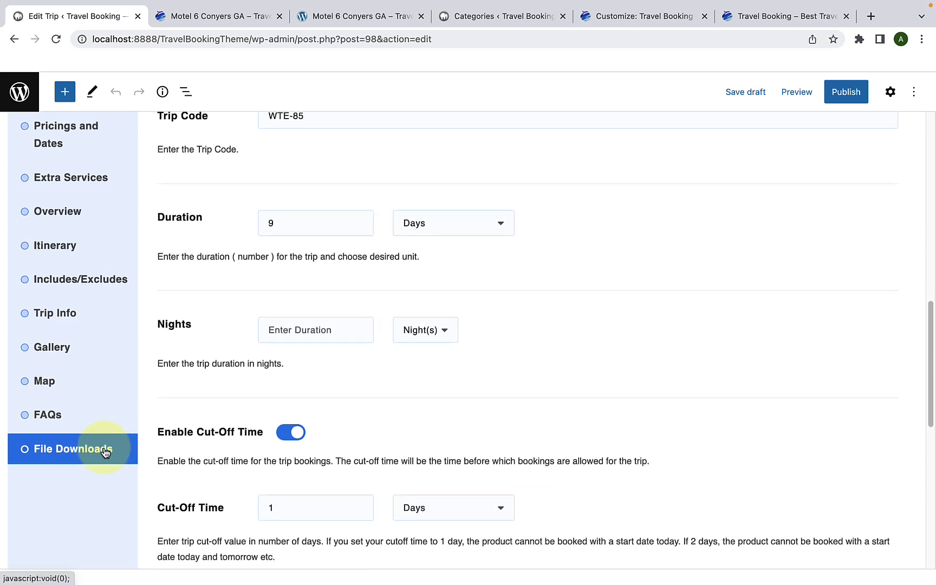
scroll(104, 452, "up", 15)
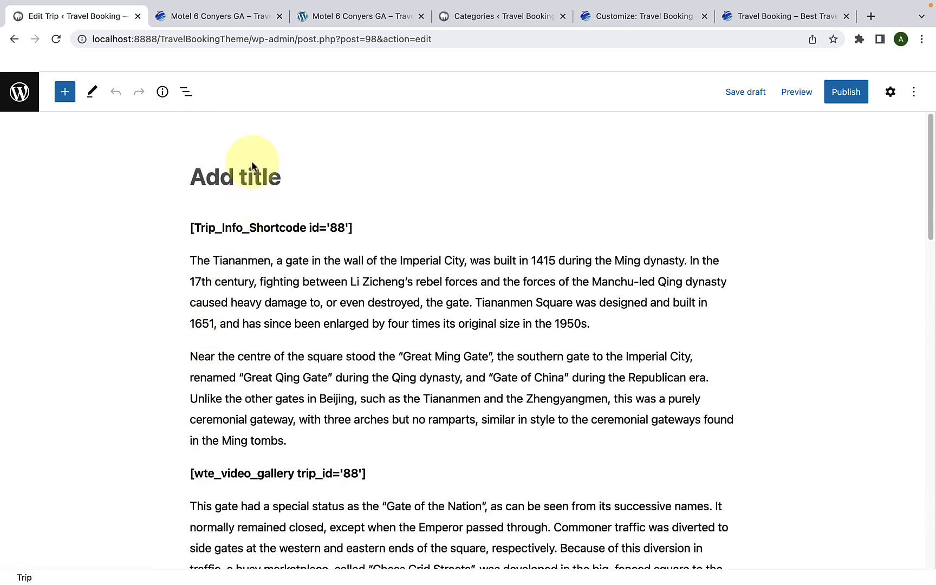
Step: Switch to the demo site, return to its Trip Listing and open the trip Flights to top destinations
left_click(330, 17)
scroll(341, 184, "up", 5)
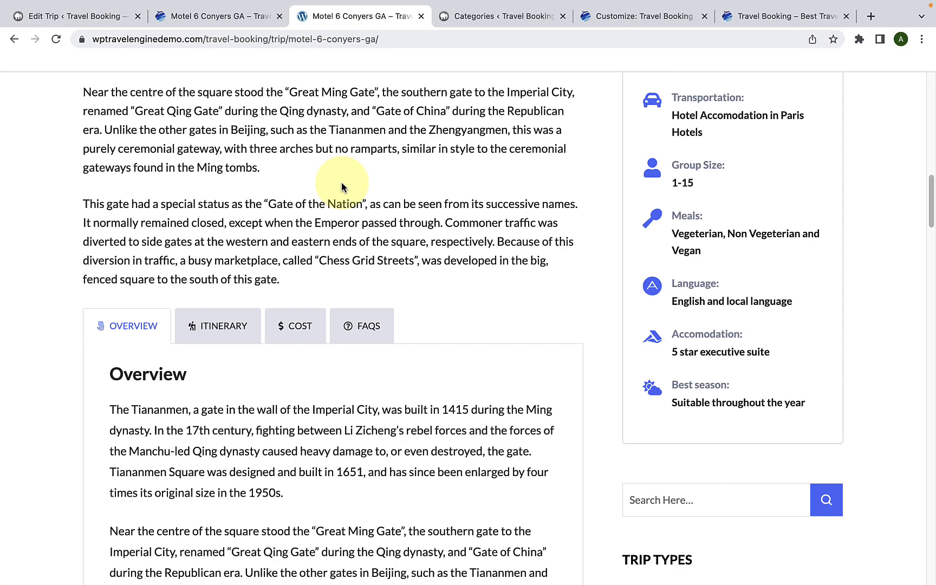
scroll(345, 184, "up", 10)
left_click(14, 40)
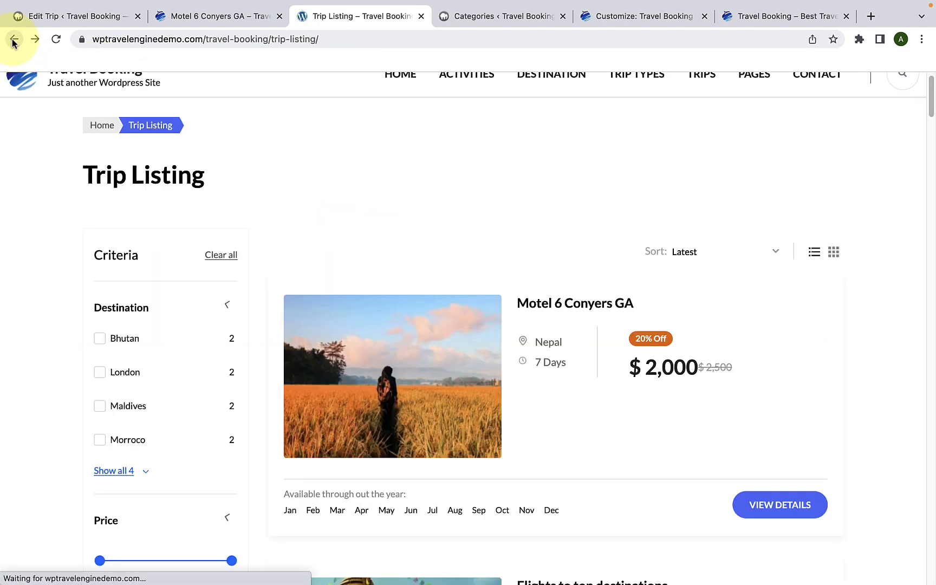
scroll(379, 279, "down", 8)
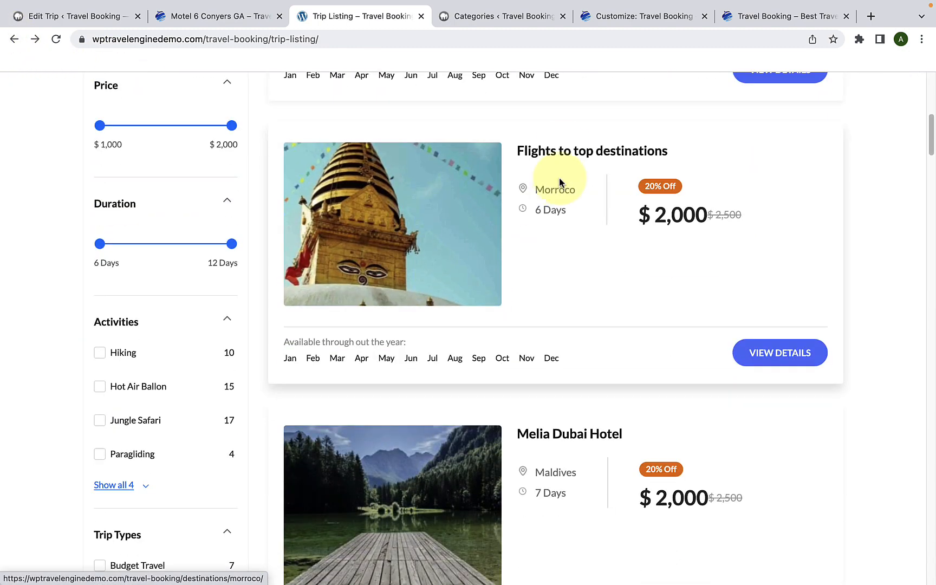
left_click(561, 151)
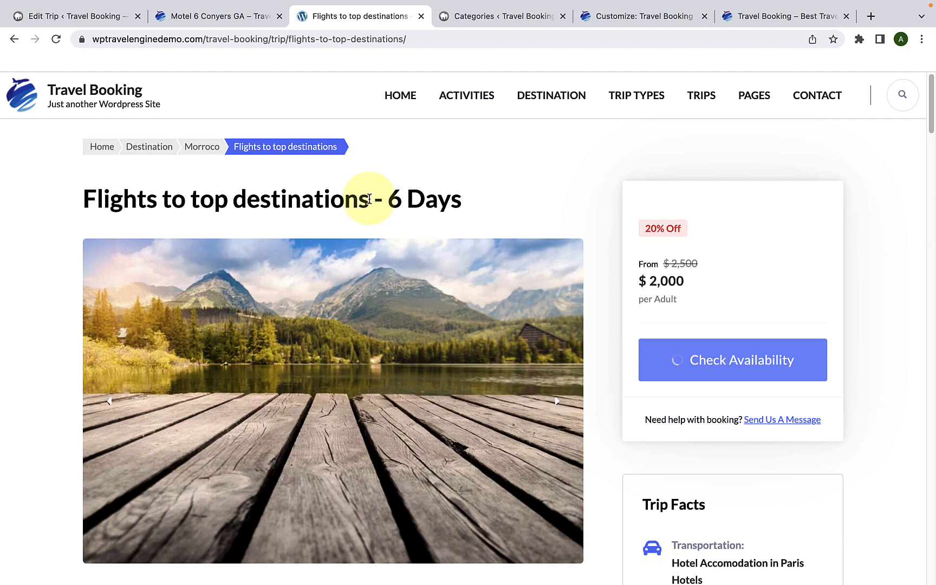
Step: Copy the demo trip's title Flights to top destinations and paste it as the cloned trip's title
left_click_drag(369, 199, 69, 199)
right_click(144, 204)
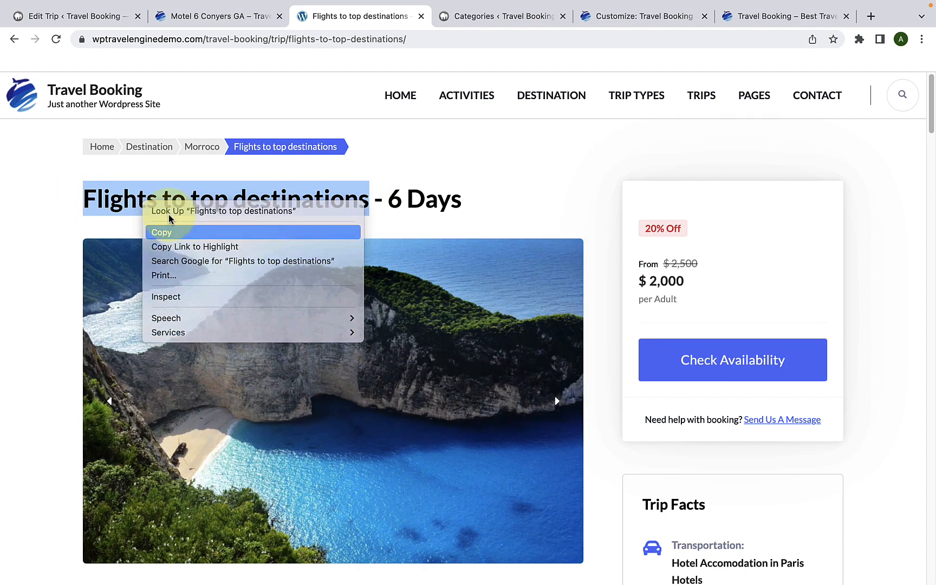
left_click(168, 231)
left_click(111, 15)
right_click(235, 179)
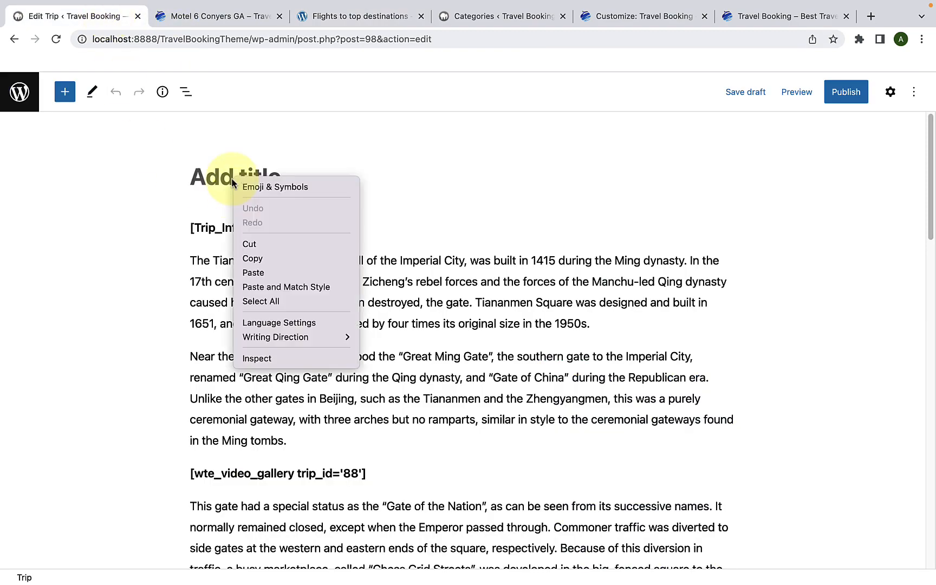
left_click(251, 271)
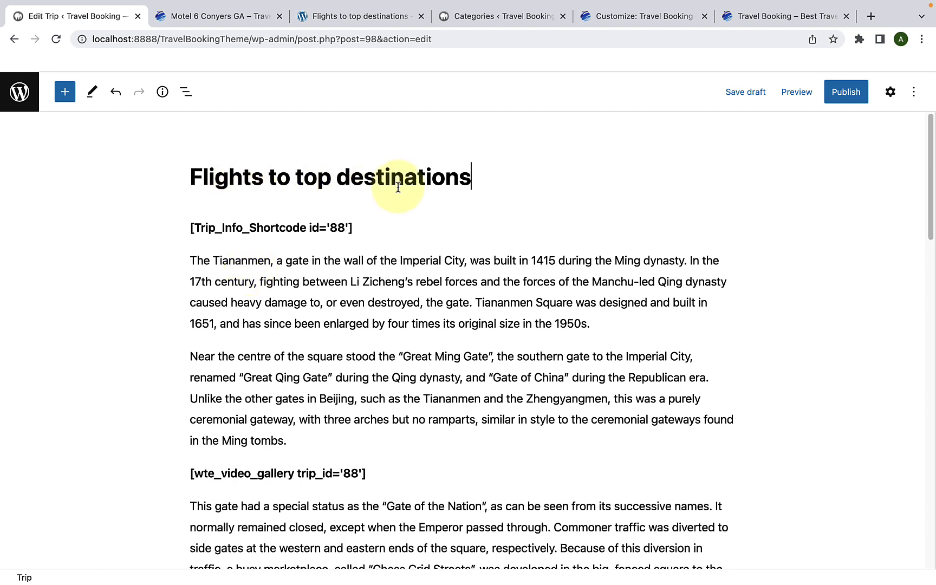
Step: Set the trip's duration to 5 days in the General trip settings and check the remaining age and participant options
scroll(392, 200, "down", 15)
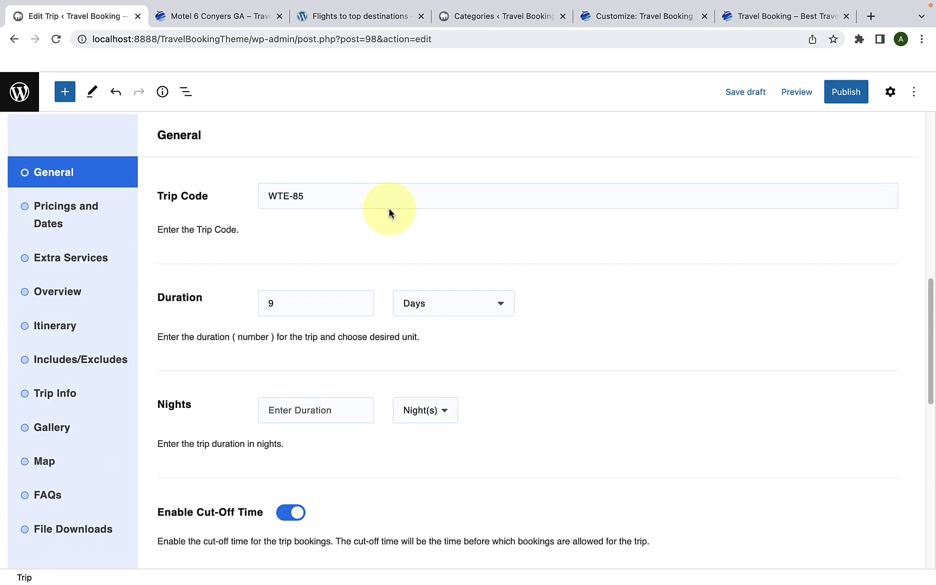
left_click(276, 287)
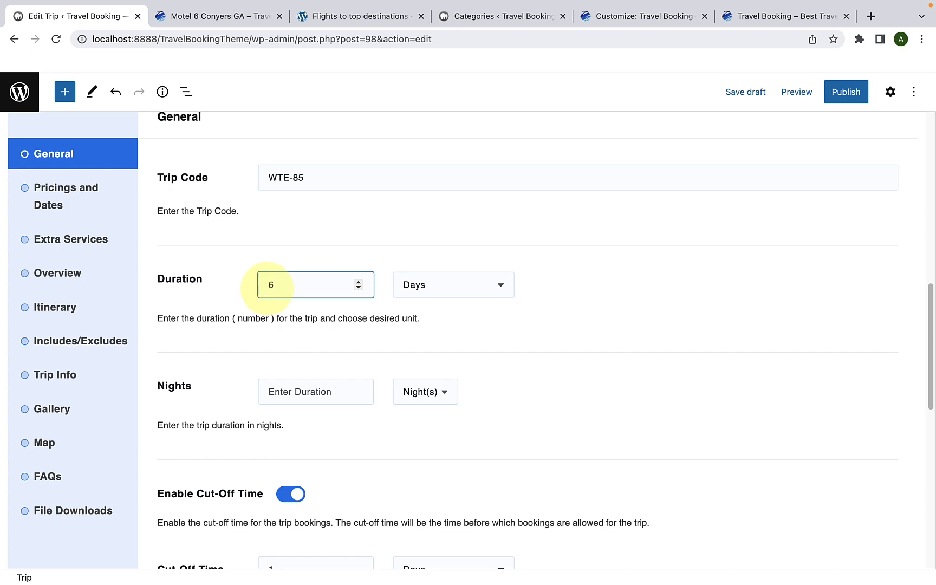
scroll(263, 326, "down", 7)
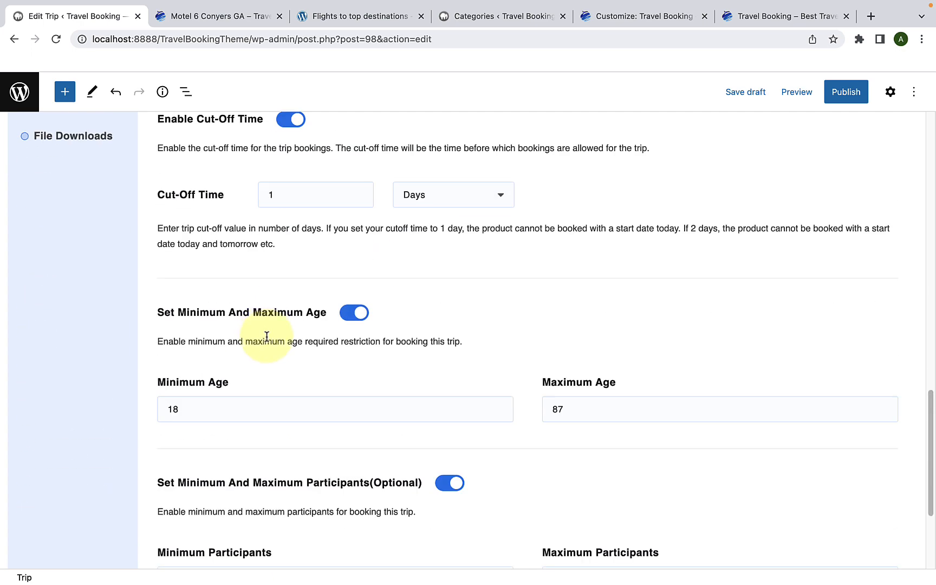
scroll(238, 334, "down", 3)
scroll(240, 336, "up", 10)
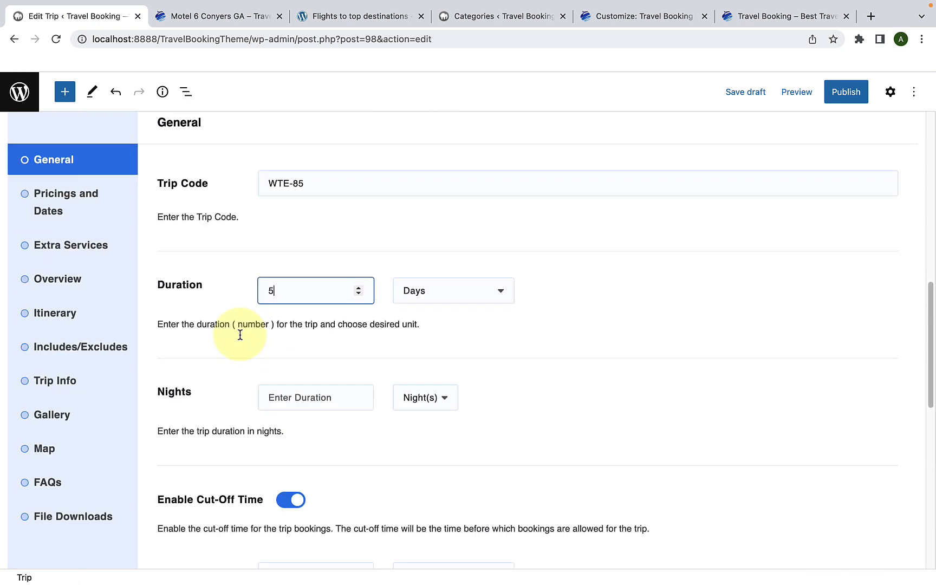
Step: Open the pricing of Package 1 and set the Adult price to $1,900
left_click(105, 216)
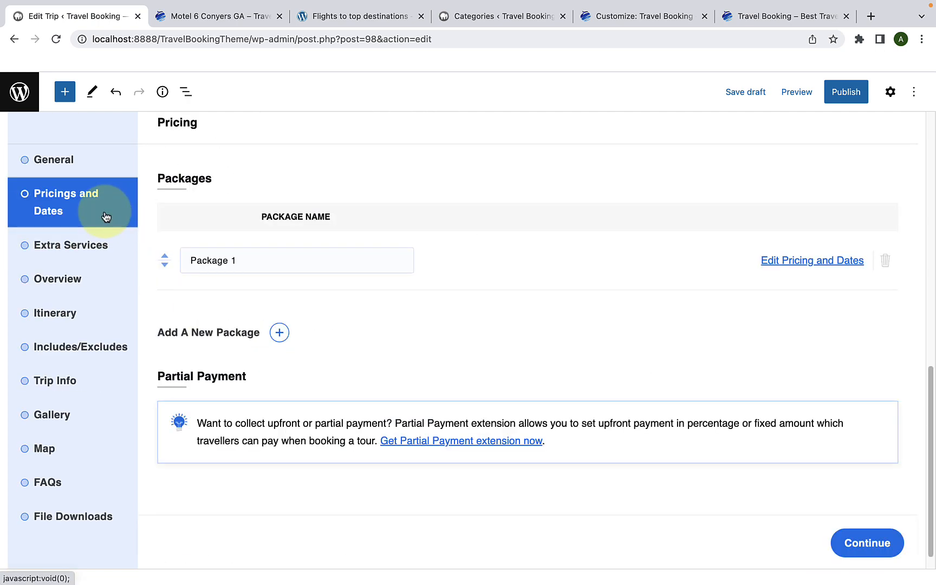
left_click(777, 264)
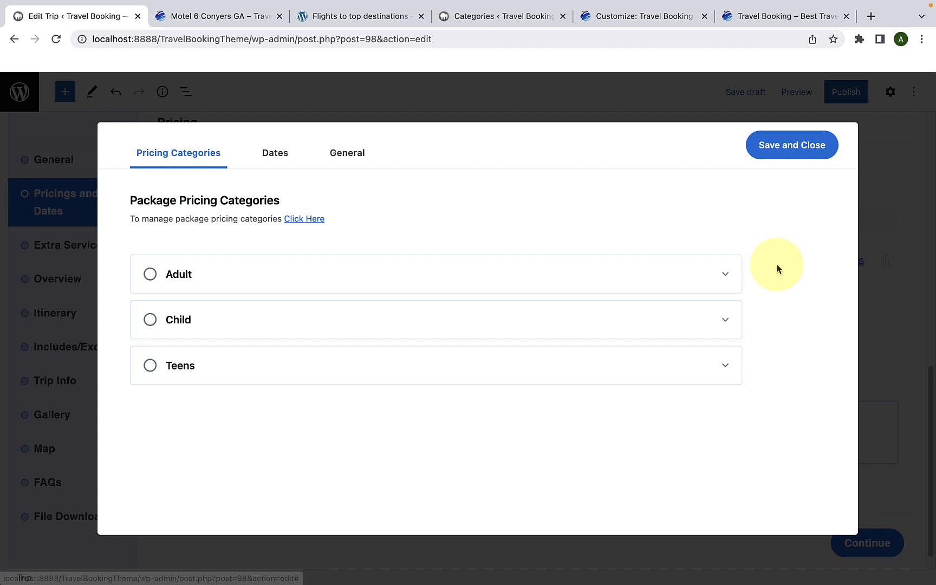
left_click(287, 267)
scroll(297, 295, "down", 3)
scroll(234, 238, "up", 1)
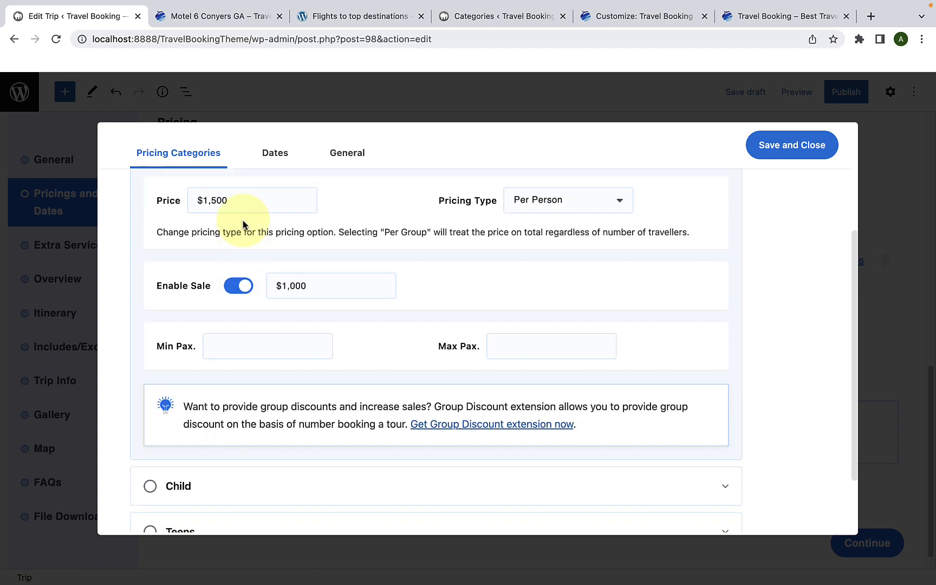
left_click(226, 200)
left_click_drag(226, 199, 191, 201)
type("1")
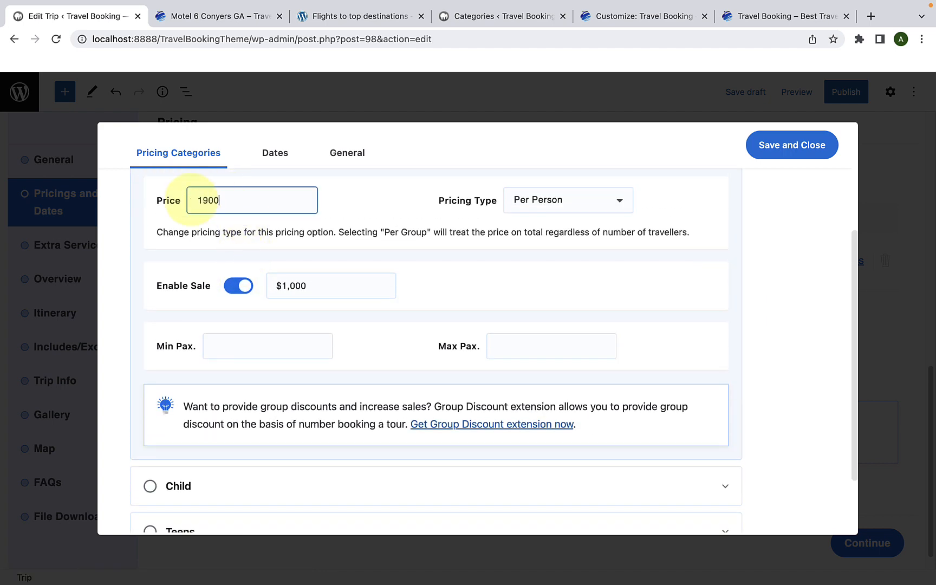
Step: Set the Adult sale price to $1,500 and save the package pricing
left_click_drag(312, 279, 278, 285)
type("1")
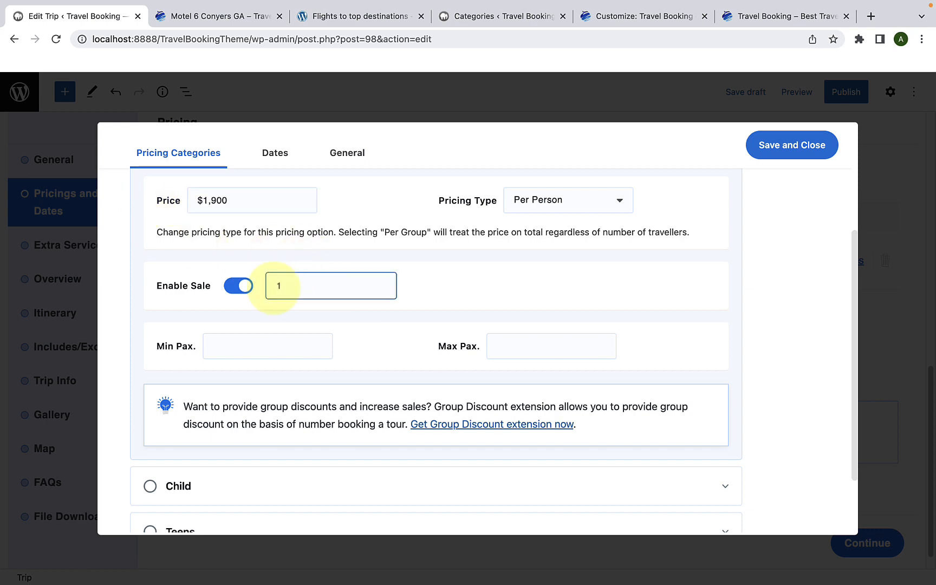
scroll(288, 359, "down", 2)
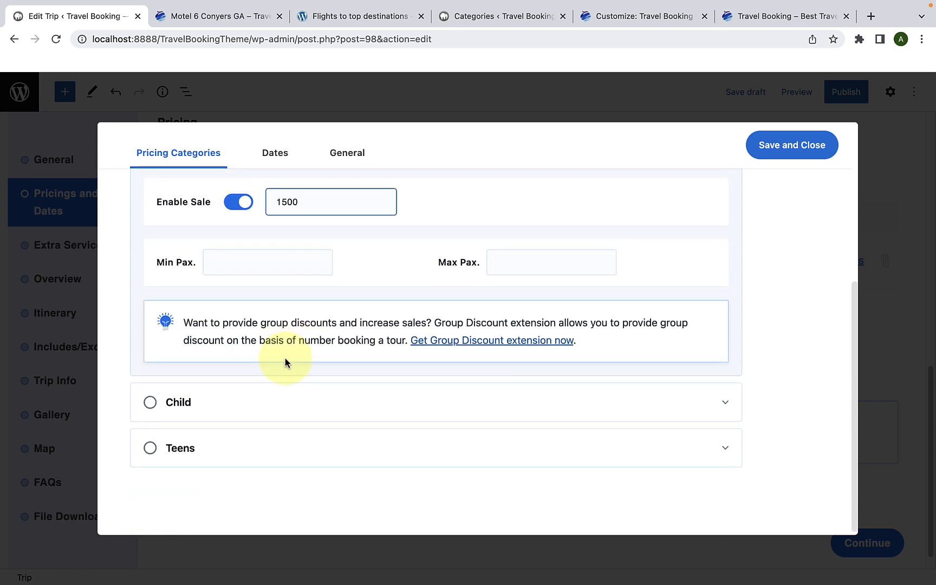
scroll(288, 365, "up", 4)
left_click(782, 154)
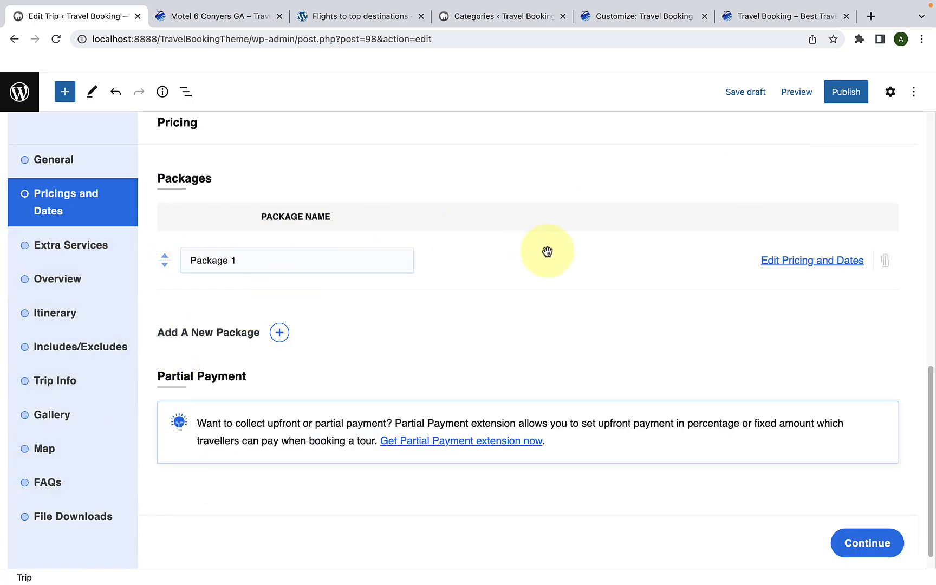
Step: Show the editor's settings sidebar and change the trip's destination to London by unticking Bhutan
scroll(677, 244, "up", 10)
scroll(685, 246, "up", 3)
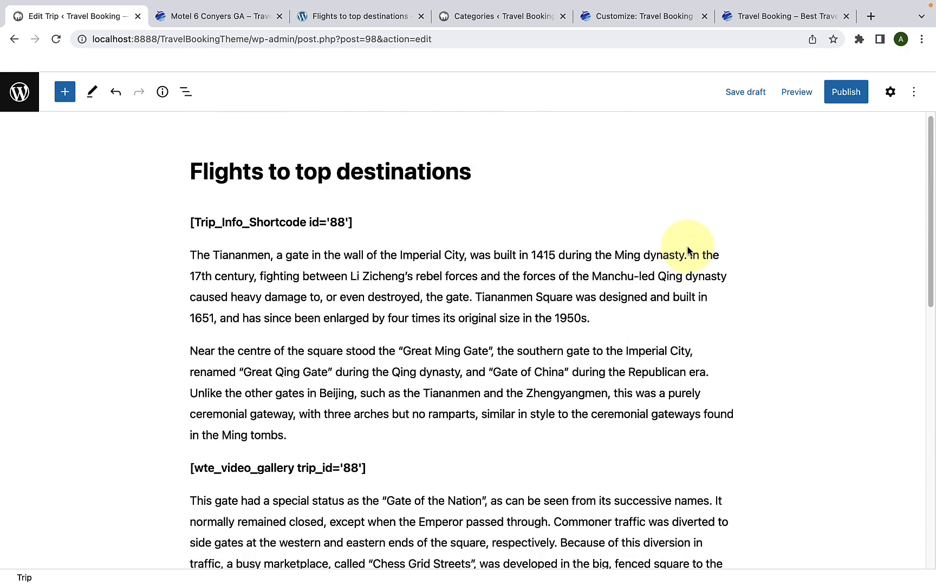
left_click(891, 93)
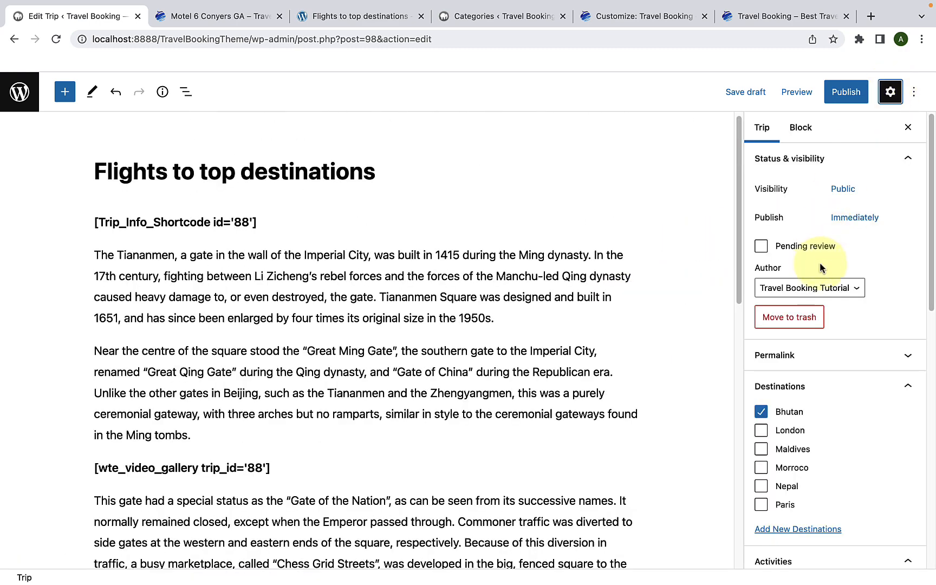
scroll(820, 266, "down", 3)
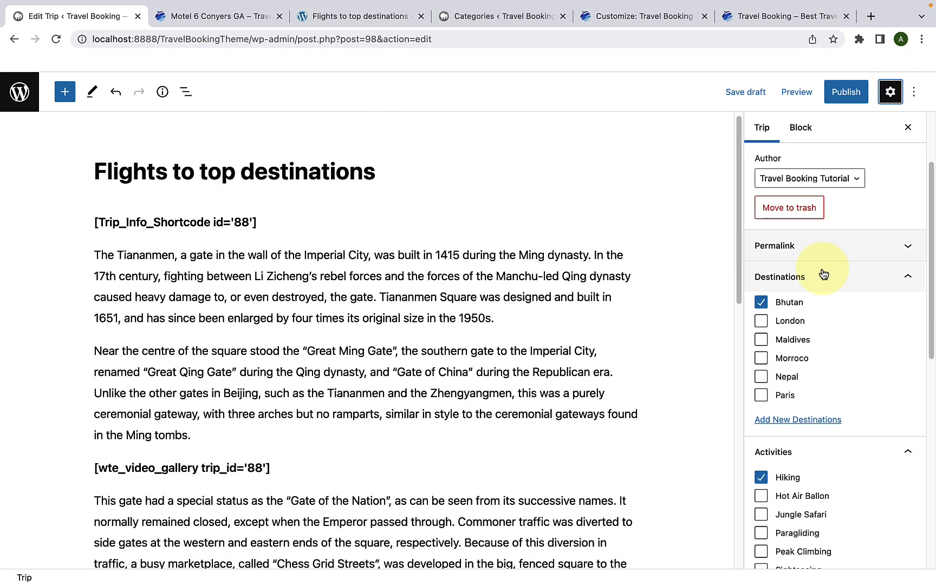
left_click(761, 302)
left_click(761, 321)
Step: Set the trip's activity to Hot Air Ballon only and its trip type to Child-friendly only
scroll(777, 355, "down", 1)
scroll(778, 355, "down", 2)
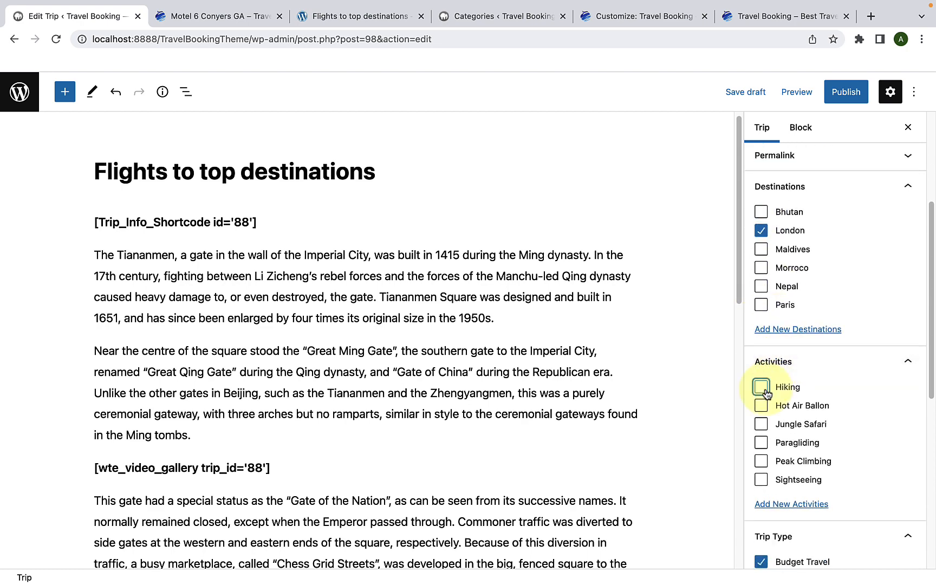
scroll(765, 391, "down", 1)
left_click(761, 379)
scroll(762, 400, "down", 6)
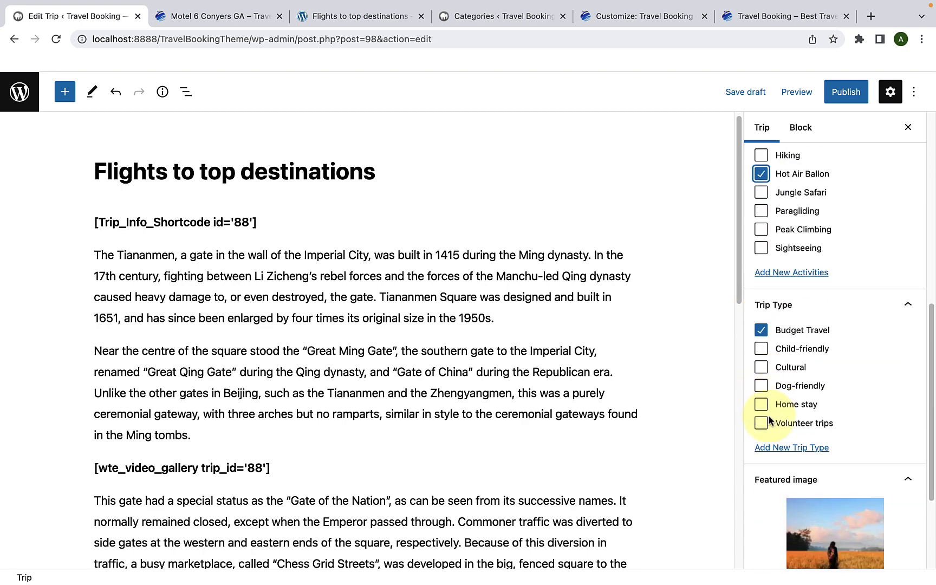
left_click(763, 333)
Step: Replace the trip's featured image with the tropical island picture polynesia-3021072_1920-370x263-1.jpeg from the media library
scroll(800, 397, "down", 5)
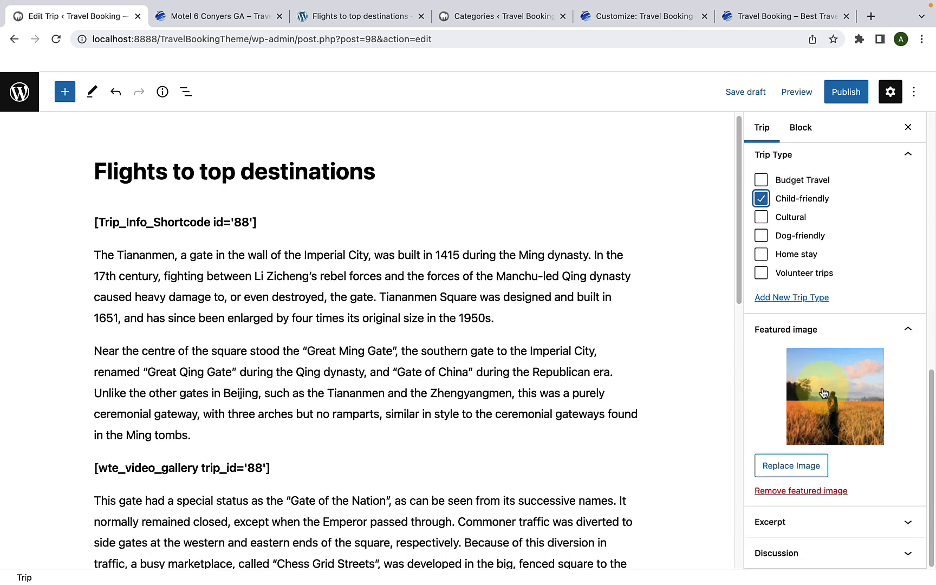
left_click(794, 465)
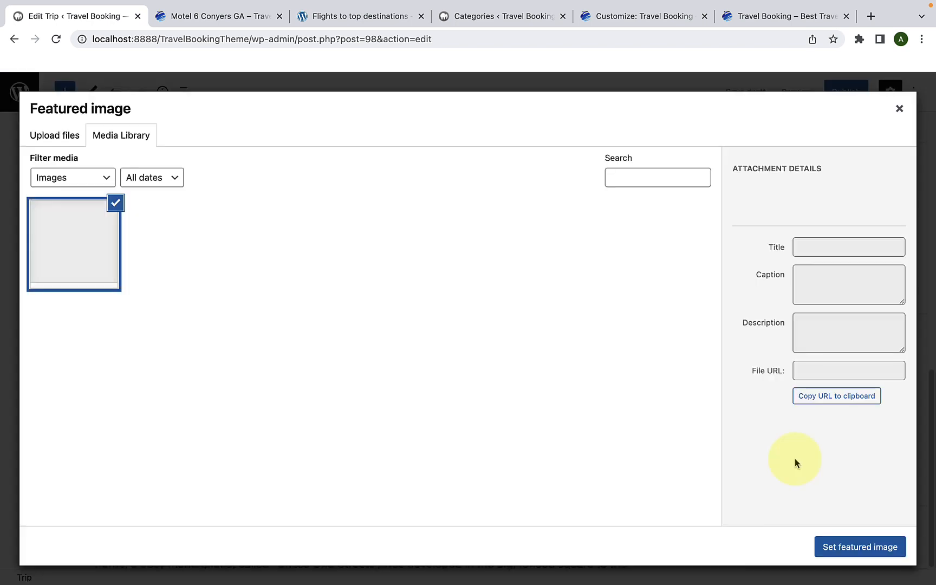
scroll(532, 385, "down", 3)
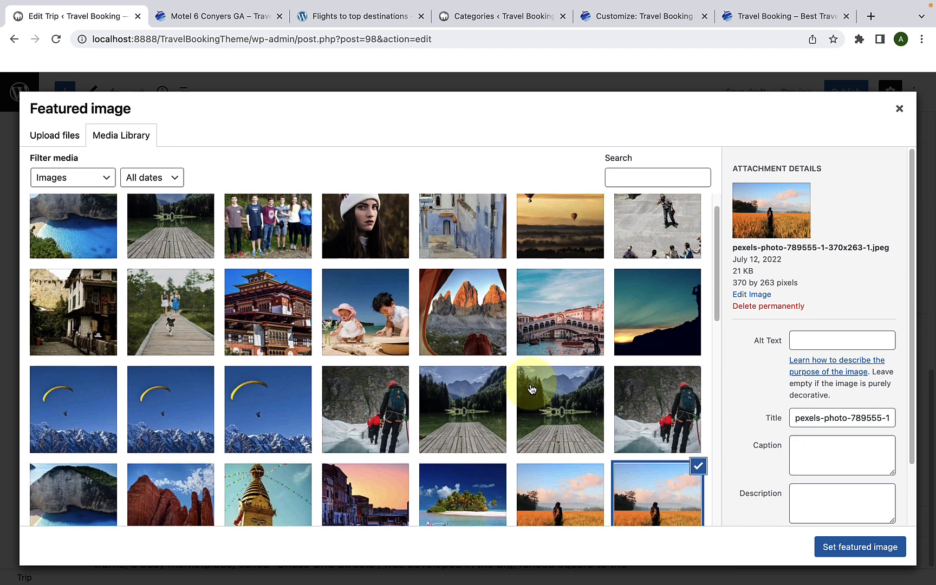
left_click(563, 271)
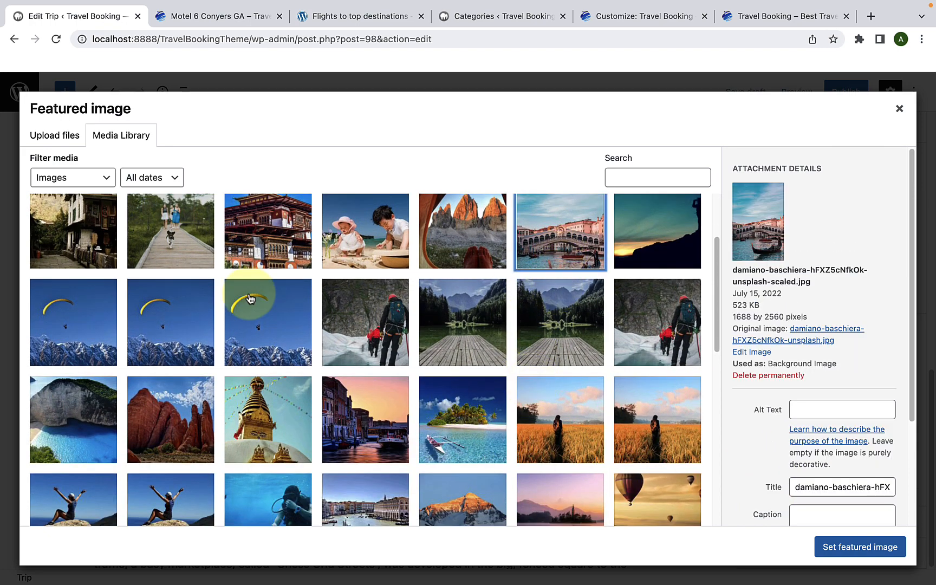
scroll(276, 346, "down", 2)
scroll(287, 360, "down", 3)
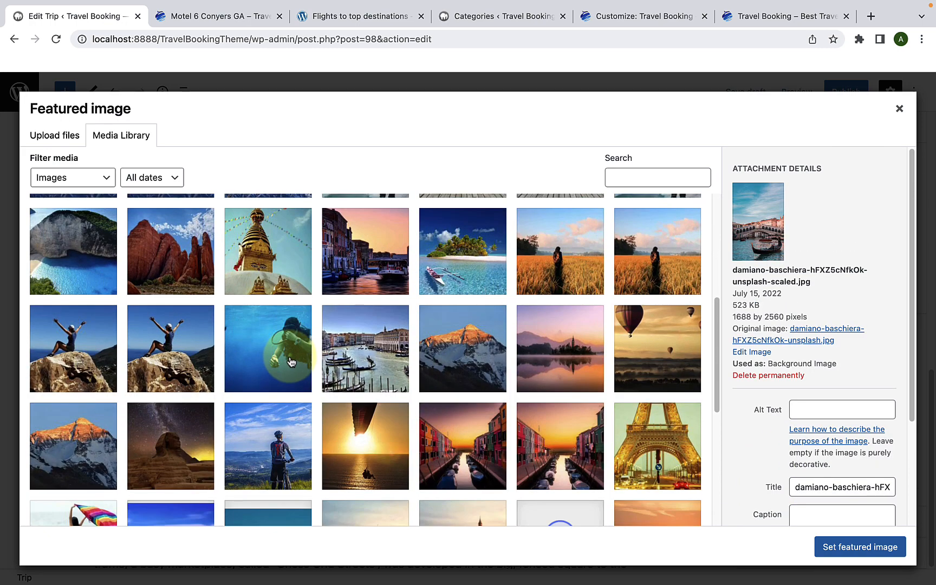
left_click(449, 271)
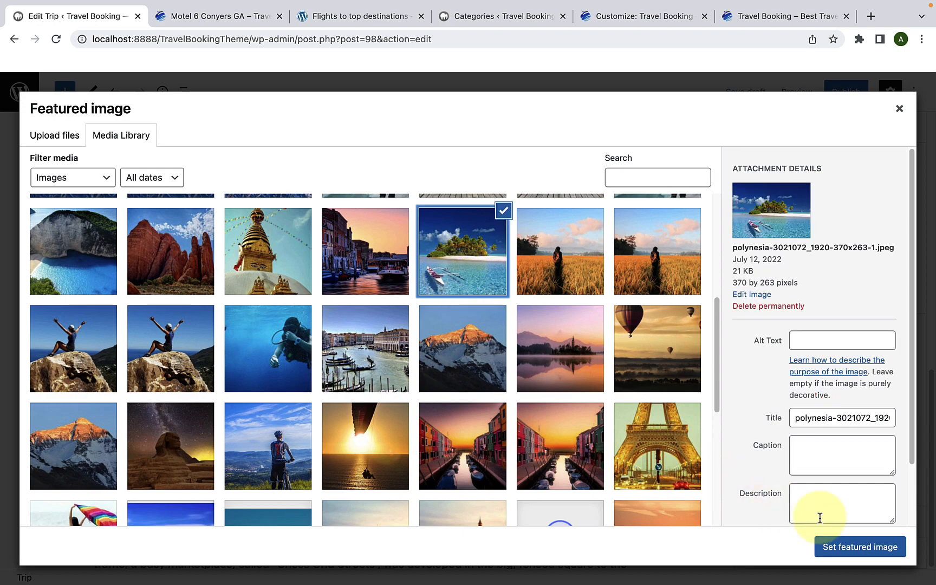
left_click(834, 545)
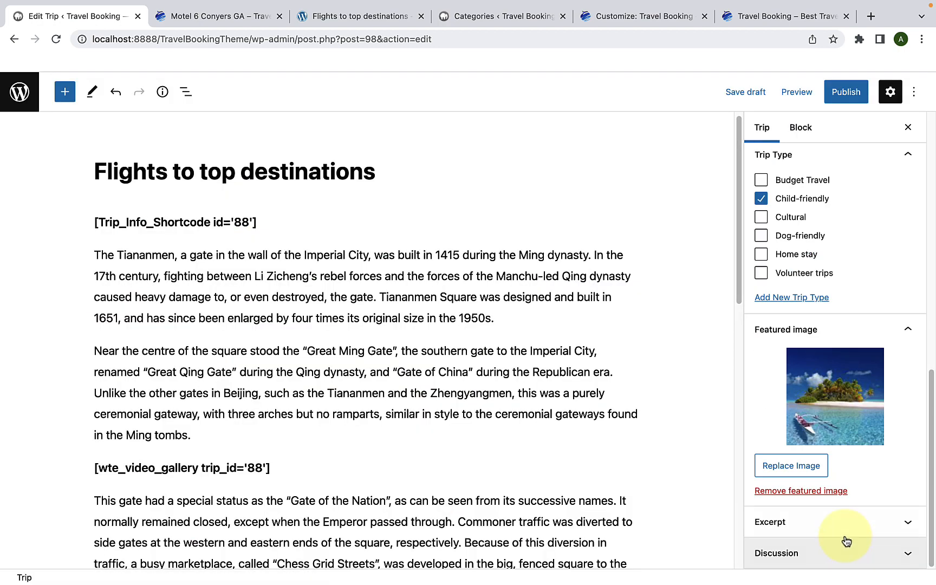
Step: Publish the trip Flights to top destinations and dismiss the publish confirmation
scroll(793, 401, "up", 3)
scroll(796, 392, "up", 10)
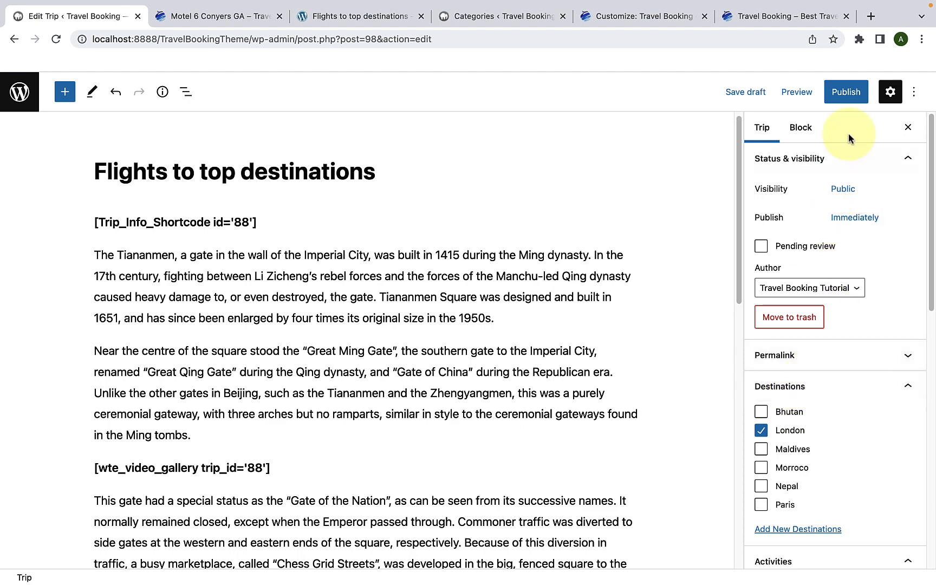
left_click(844, 92)
left_click(832, 99)
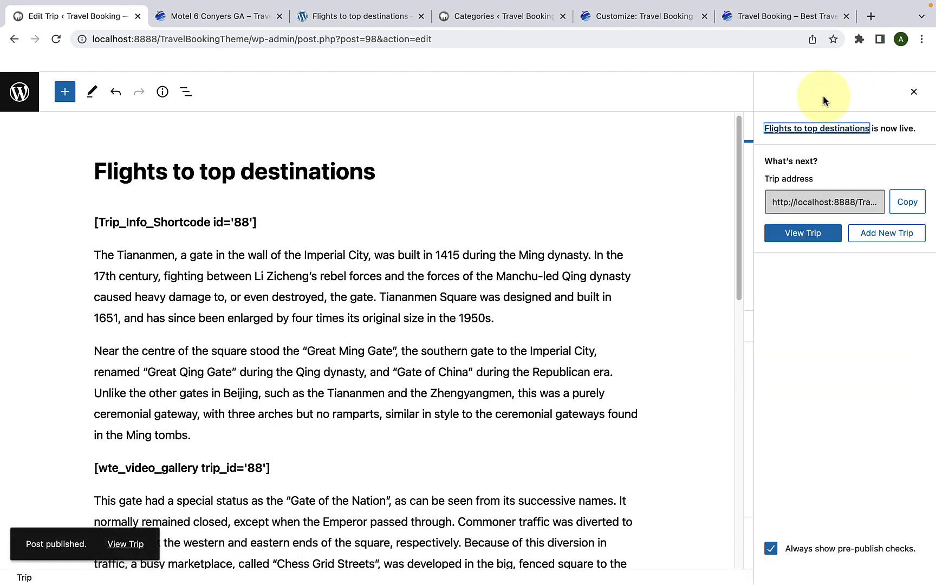
left_click(488, 210)
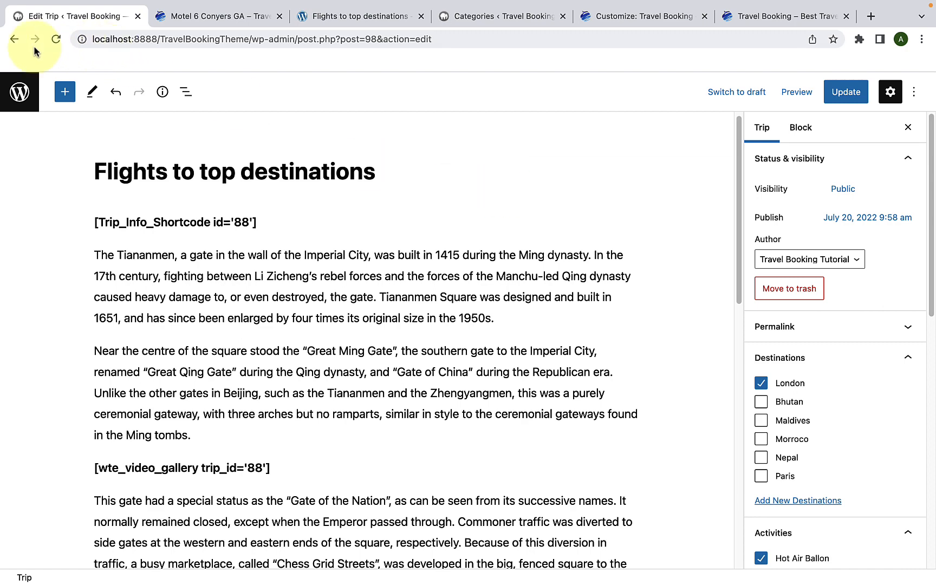
Step: Return to the trips list and reload it to show the newly published trip
left_click(13, 39)
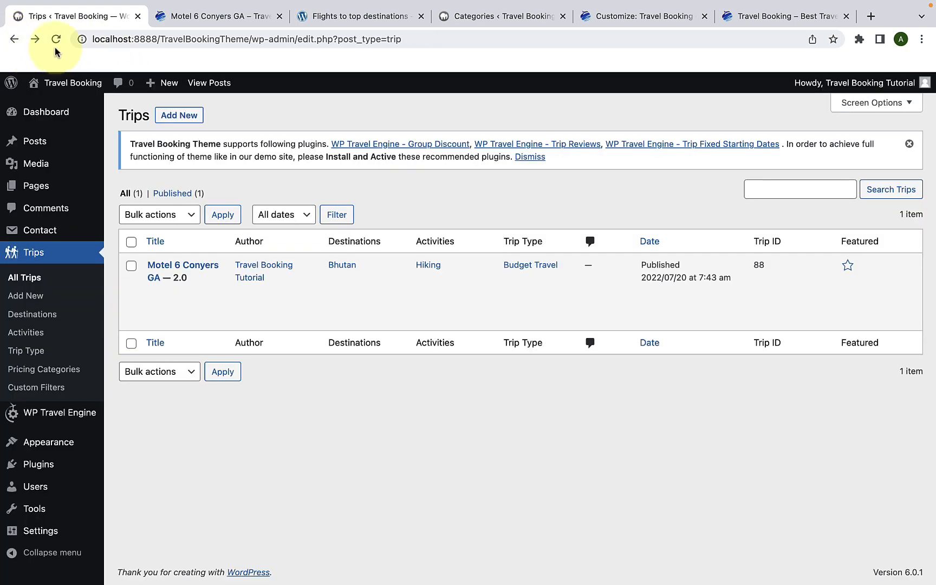
left_click(56, 39)
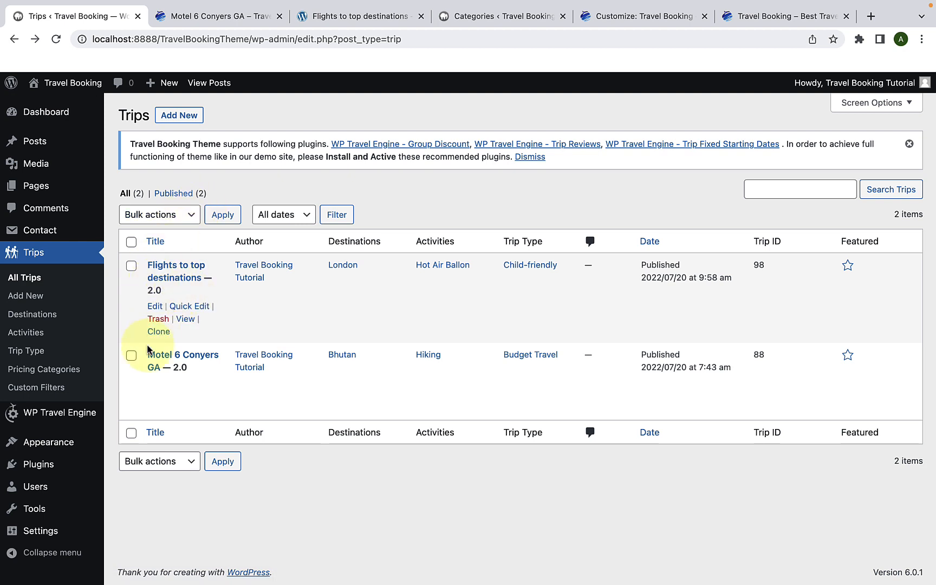
mouse_move(179, 386)
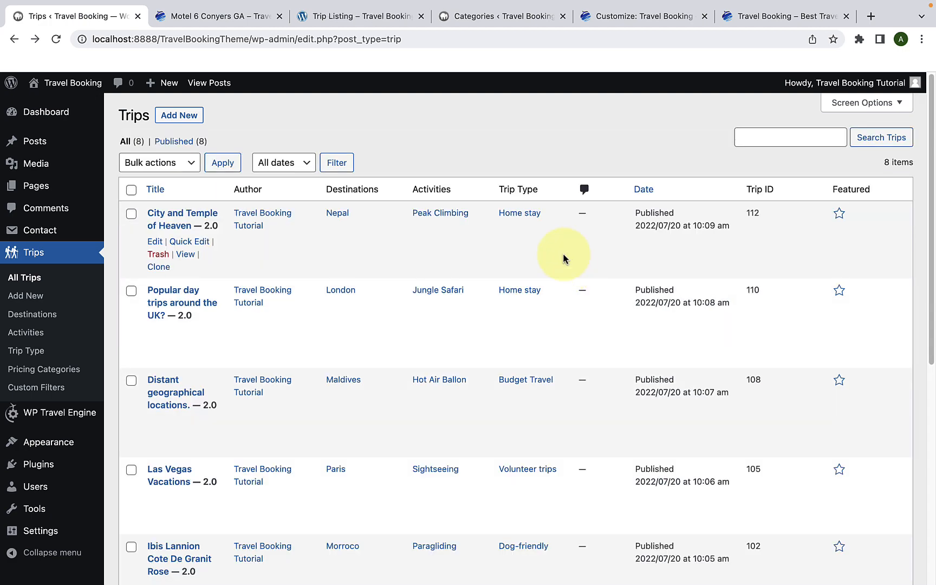
Step: Look over the list of published trips and switch to the theme Customizer
scroll(564, 259, "down", 7)
scroll(564, 259, "up", 5)
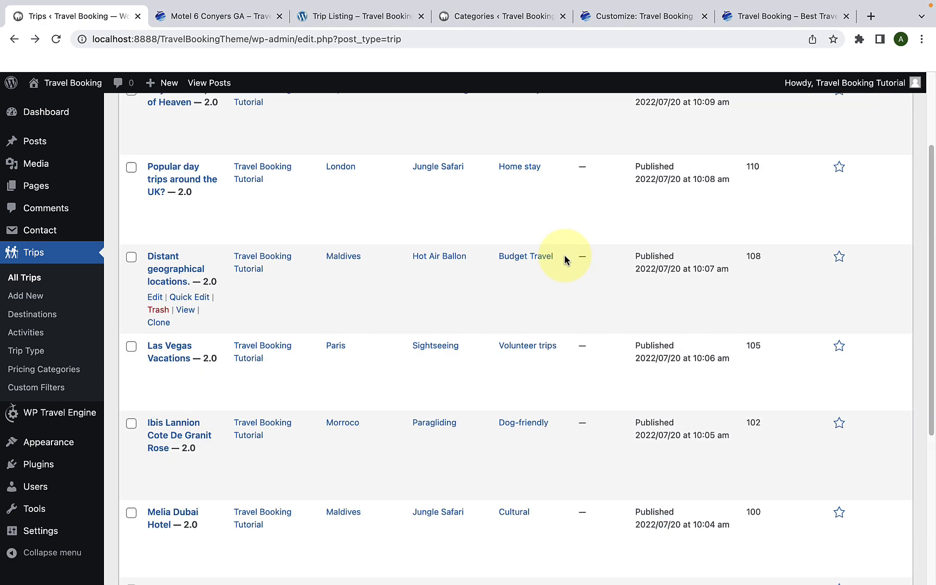
scroll(565, 259, "up", 3)
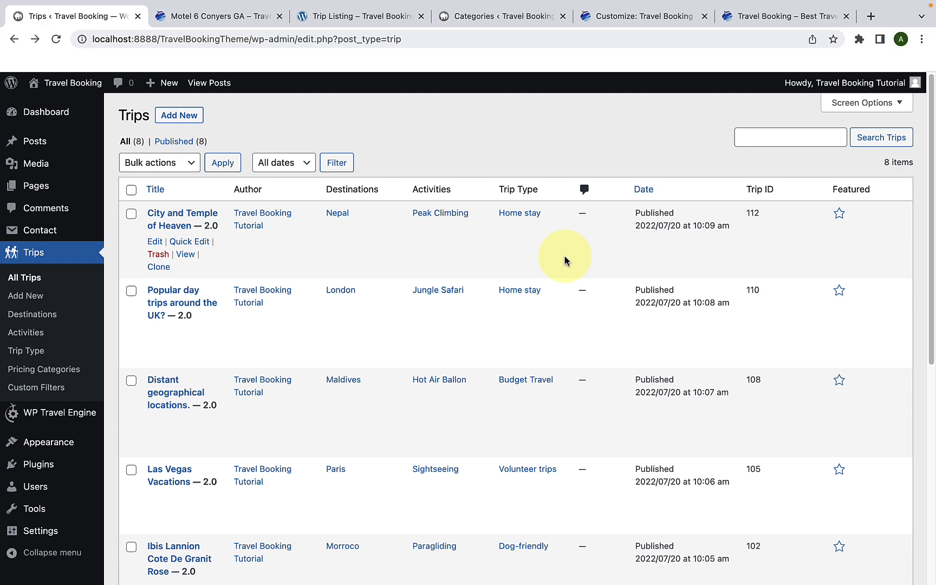
left_click(614, 19)
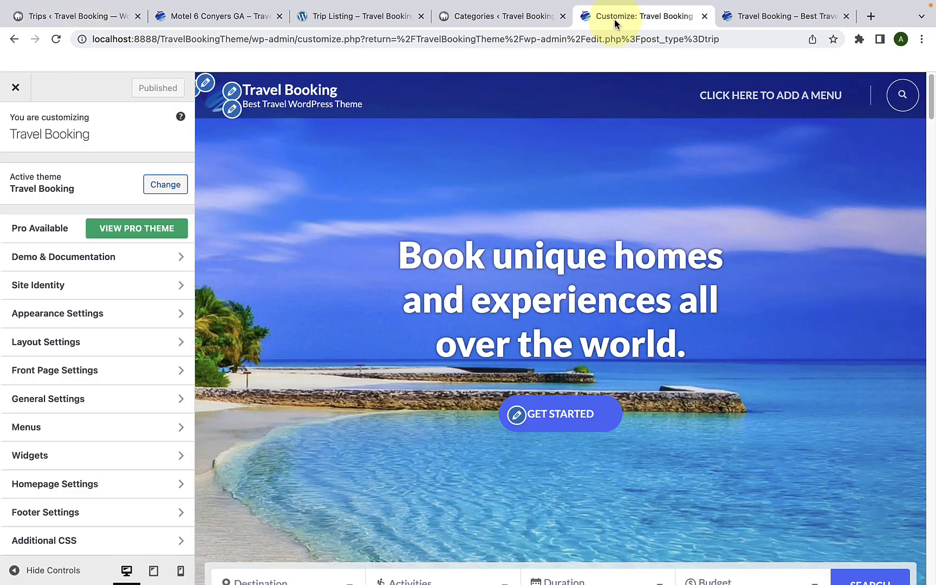
Step: Move the Customizer tab beside the trips tab and review the page, post and default sidebar options in Layout Settings
left_click_drag(614, 19, 196, 31)
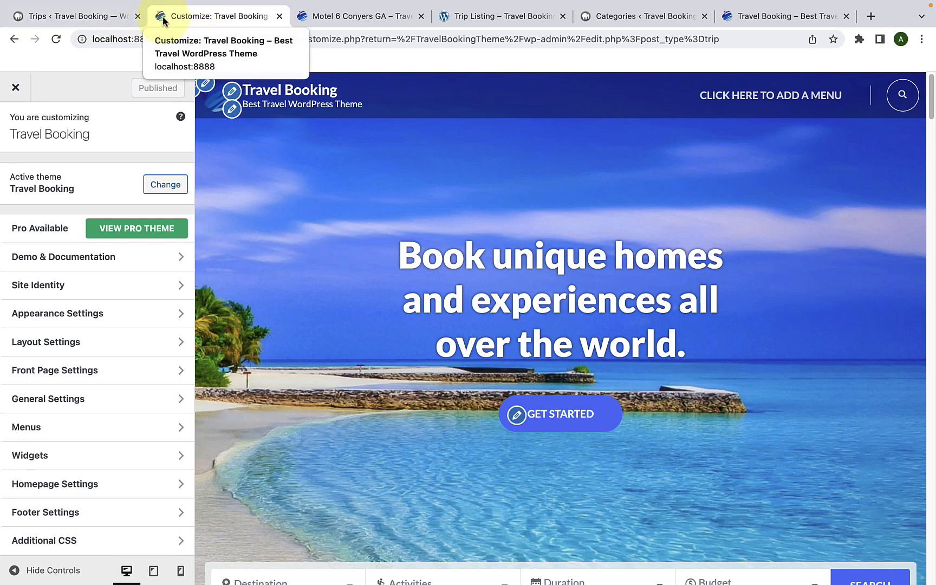
left_click(121, 324)
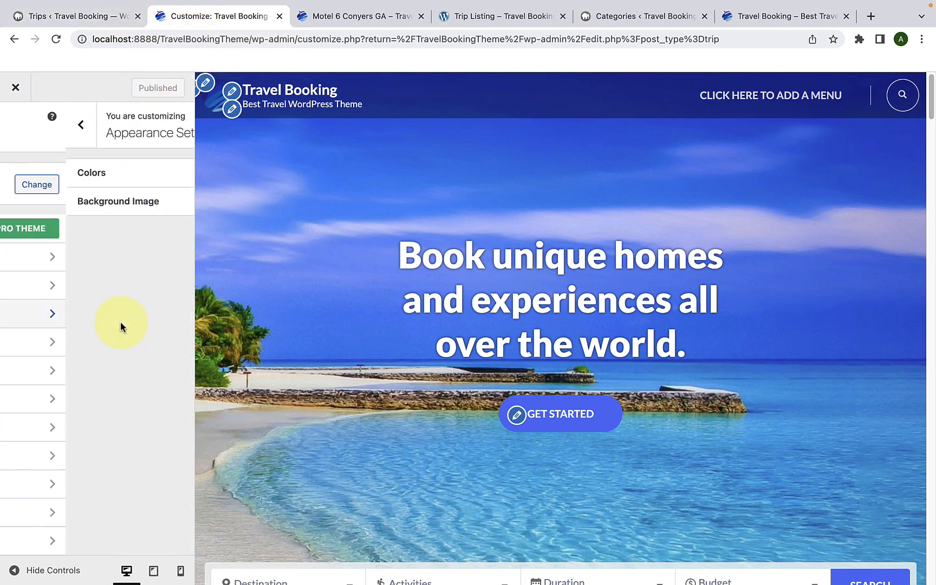
left_click(16, 125)
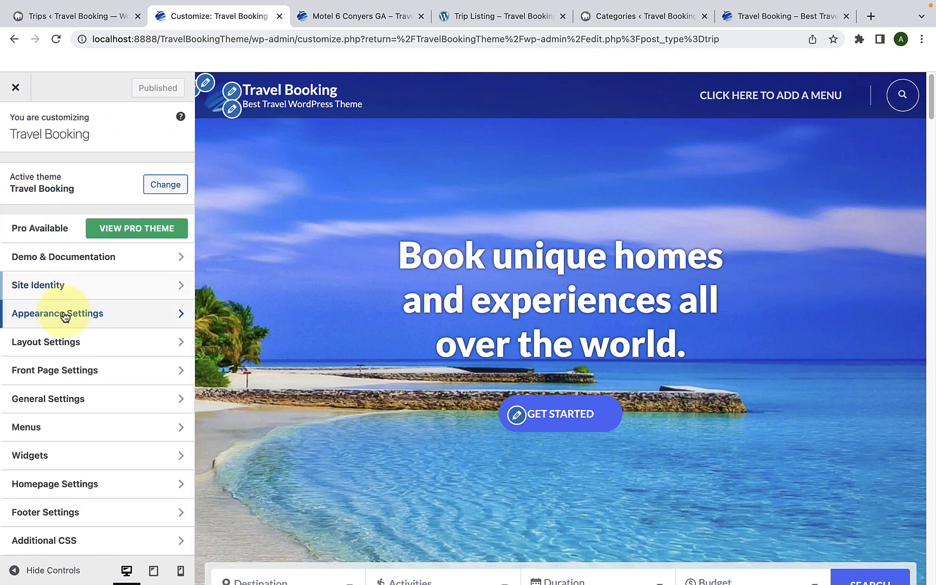
left_click(70, 343)
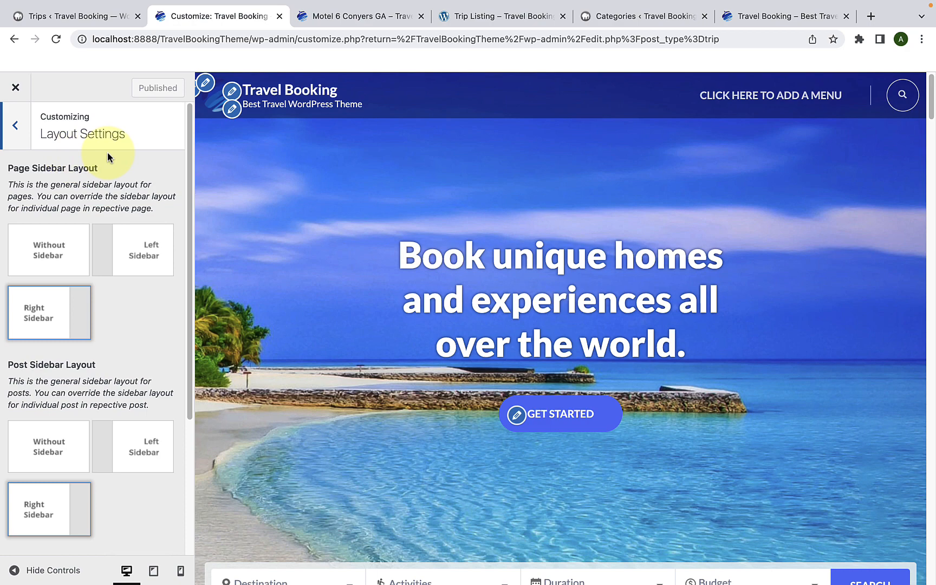
scroll(82, 271, "down", 2)
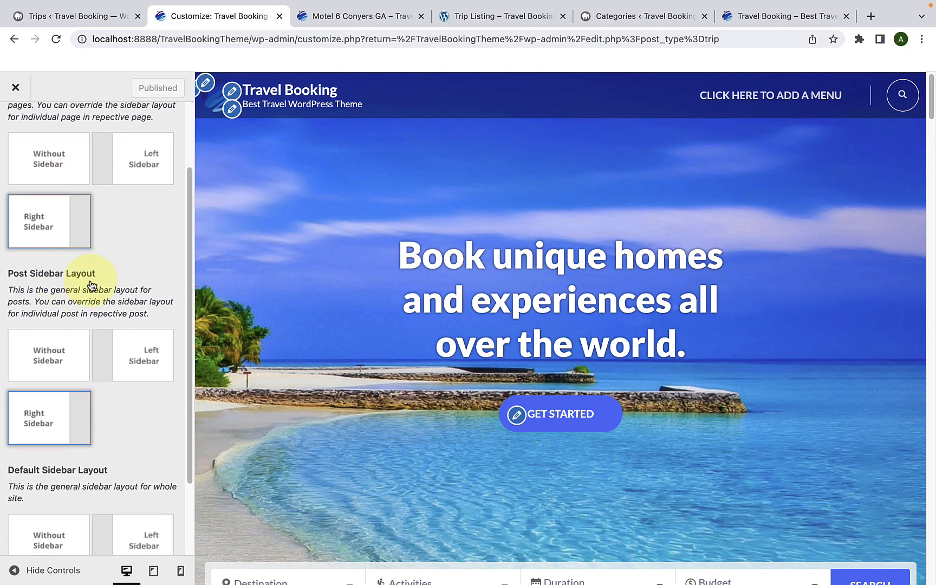
scroll(91, 286, "down", 2)
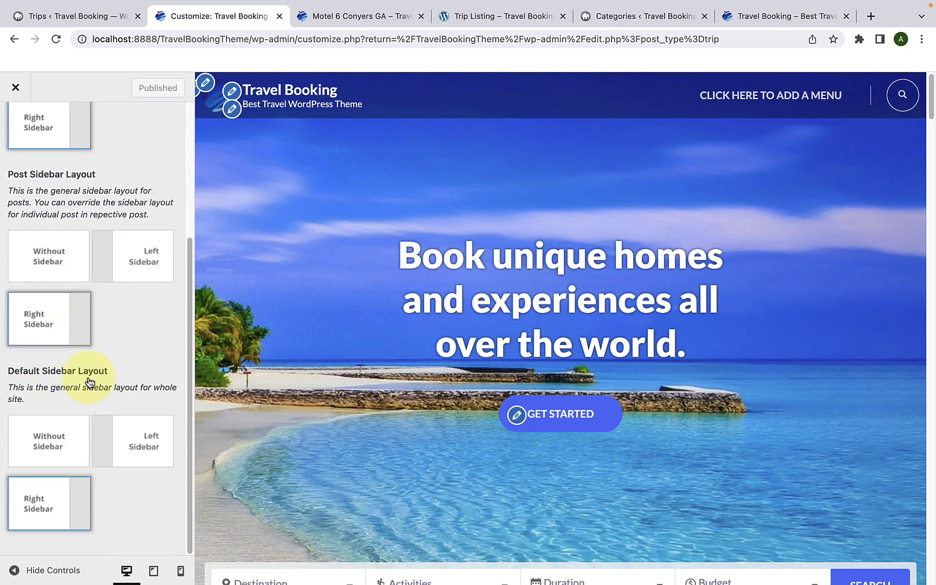
scroll(89, 382, "up", 4)
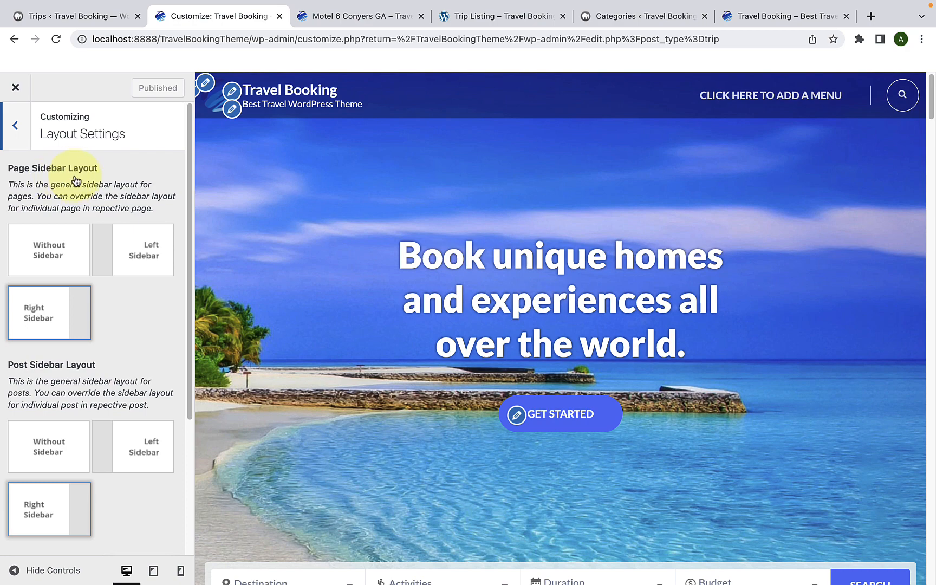
Step: Open the published Map page in a new browser tab from the list of all pages
left_click(87, 20)
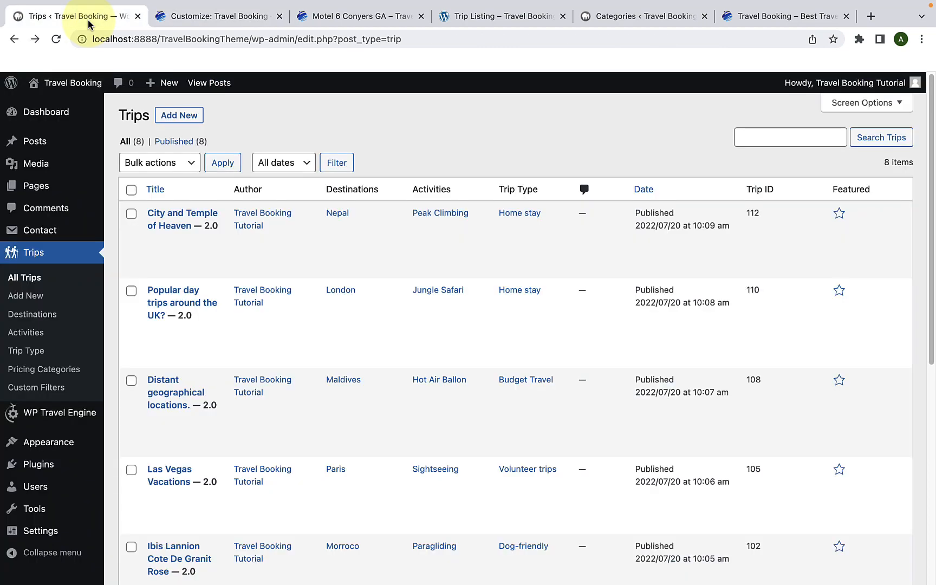
mouse_move(56, 184)
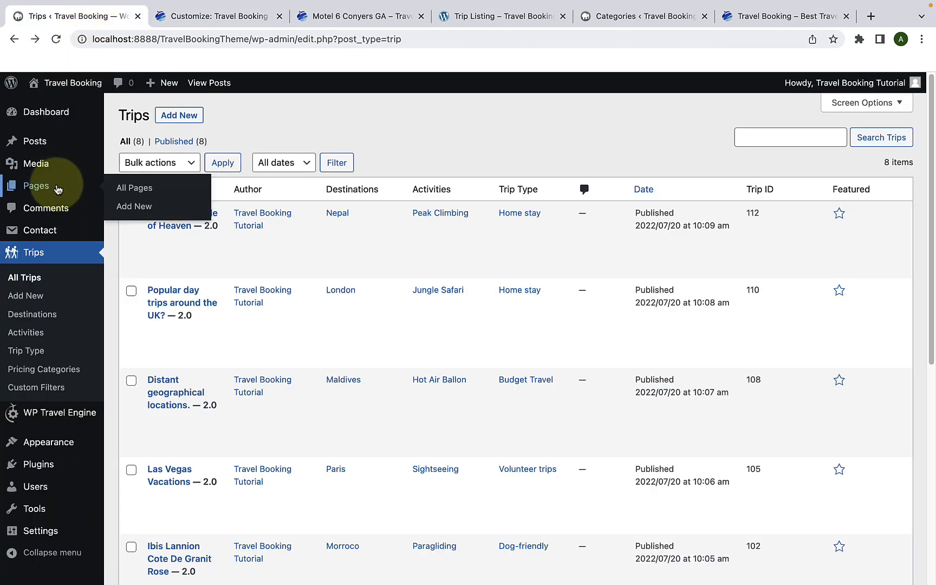
left_click(142, 188)
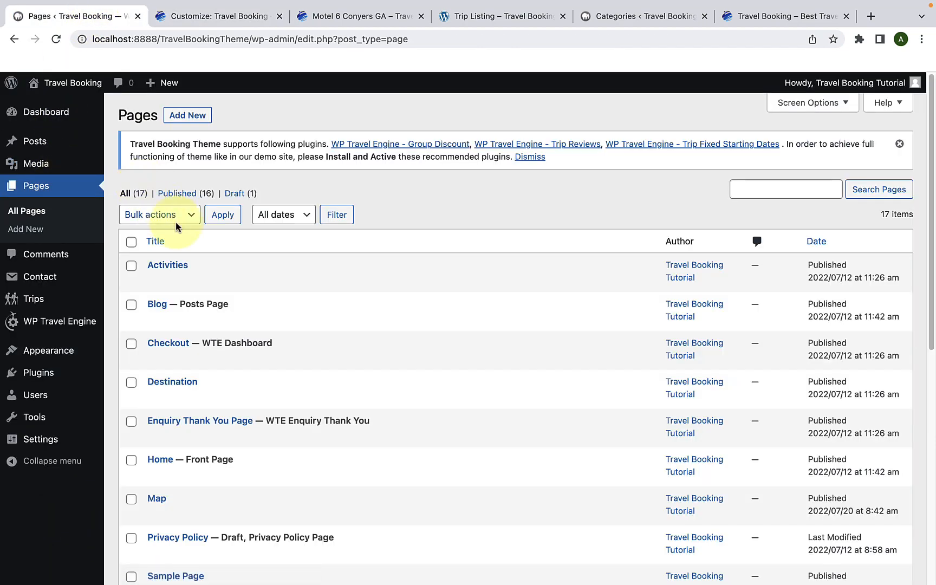
scroll(175, 222, "down", 5)
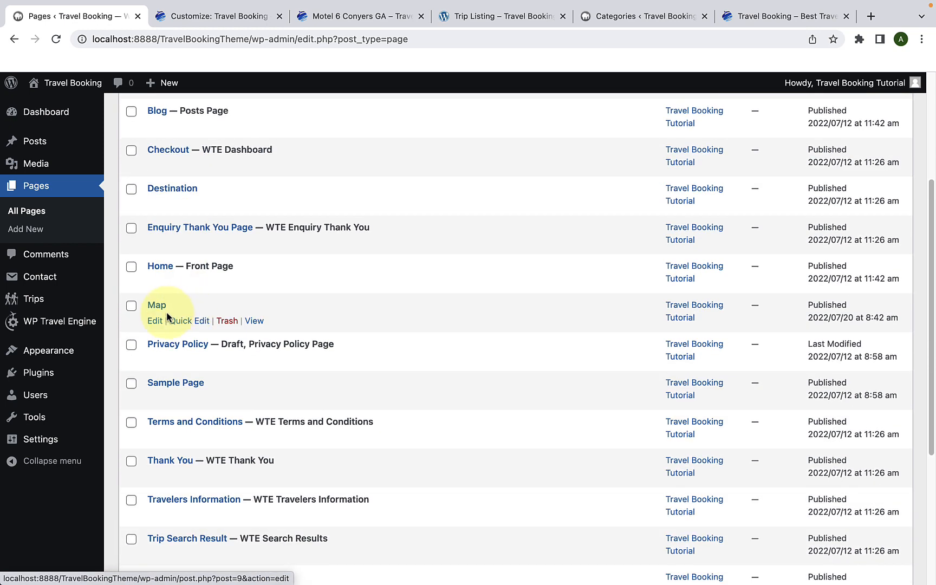
right_click(254, 320)
left_click(272, 328)
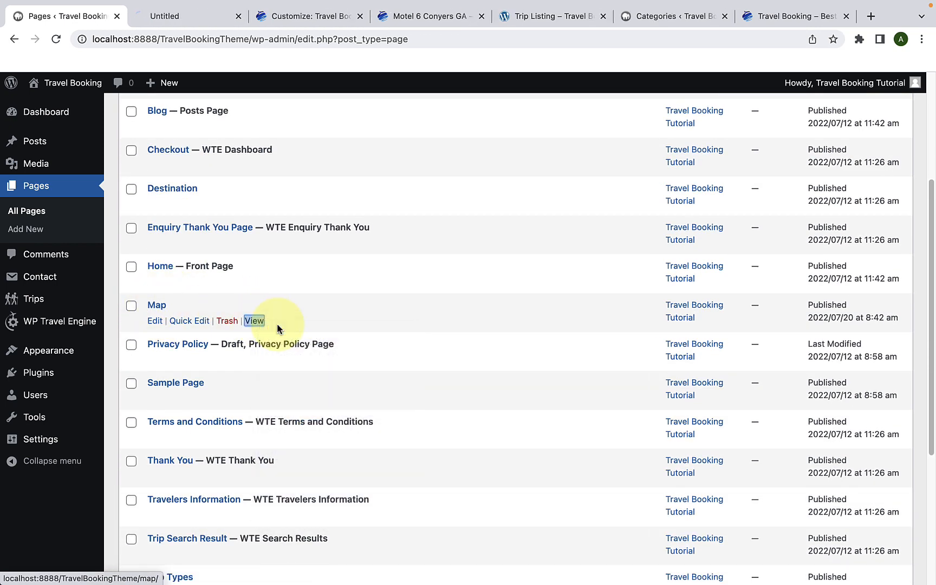
left_click(201, 17)
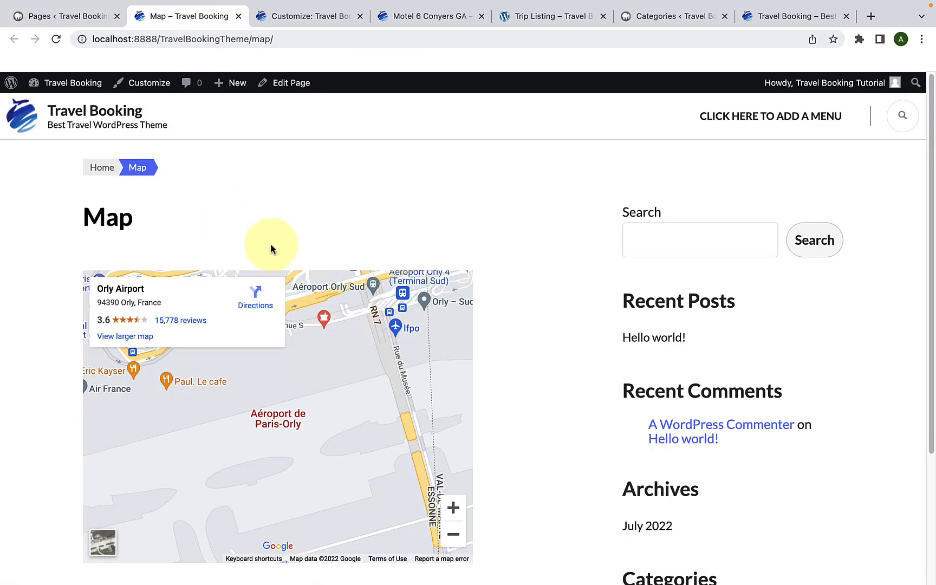
Step: Compare the Customizer's Page Sidebar Layout setting with the sidebar shown on the live Map page
left_click(312, 16)
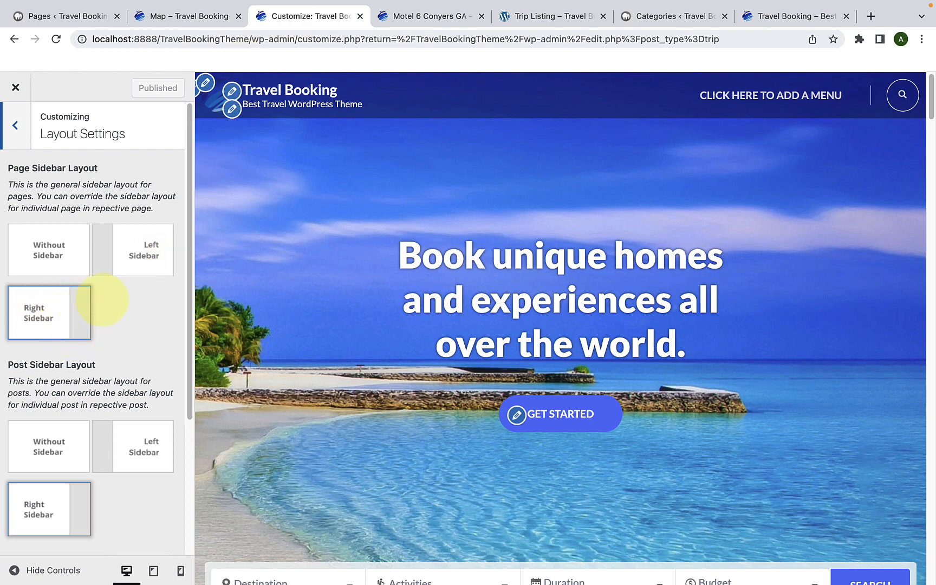
left_click(189, 19)
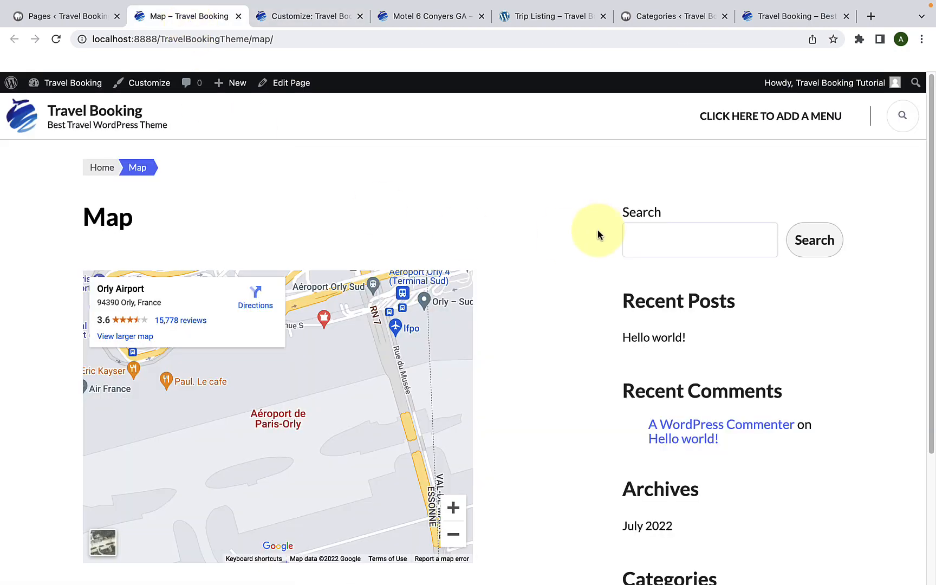
scroll(690, 393, "down", 5)
scroll(690, 397, "up", 5)
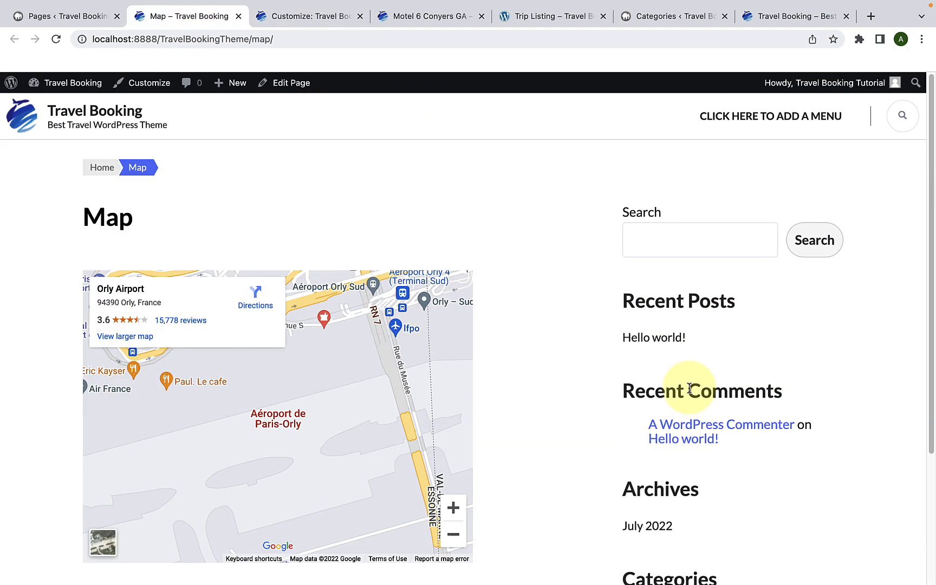
Step: Set the Page Sidebar Layout to Without Sidebar, publish it, and reload the Map page to check its layout
left_click(312, 18)
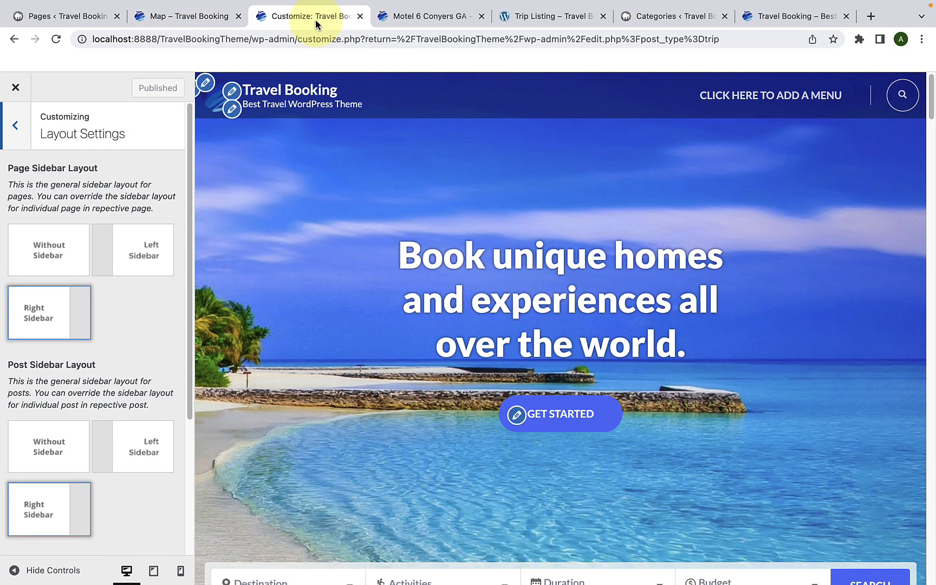
left_click(75, 245)
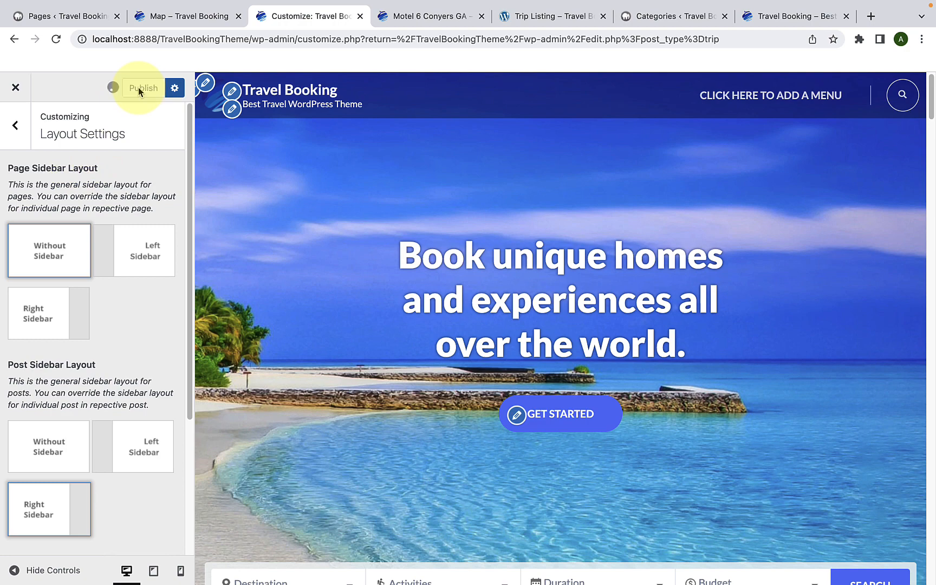
left_click(179, 16)
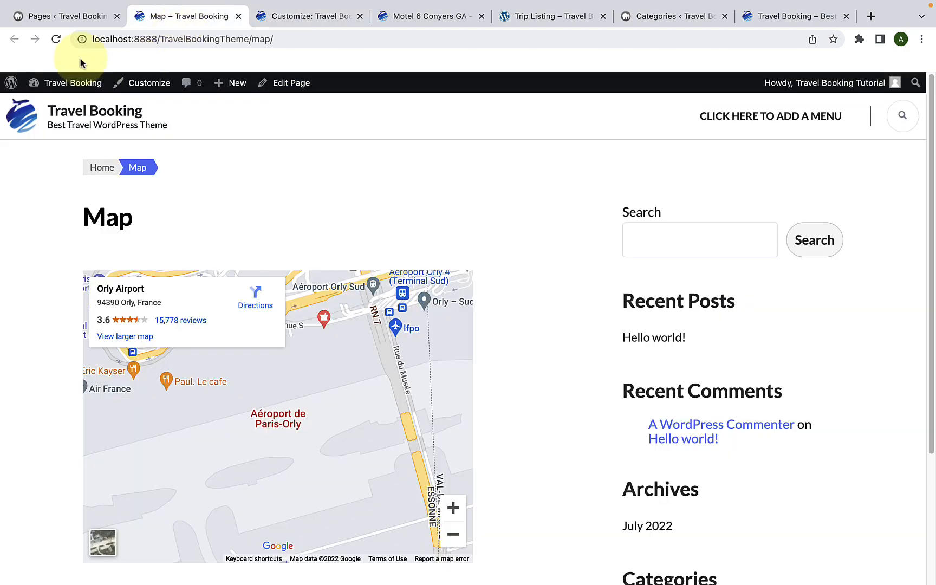
left_click(56, 39)
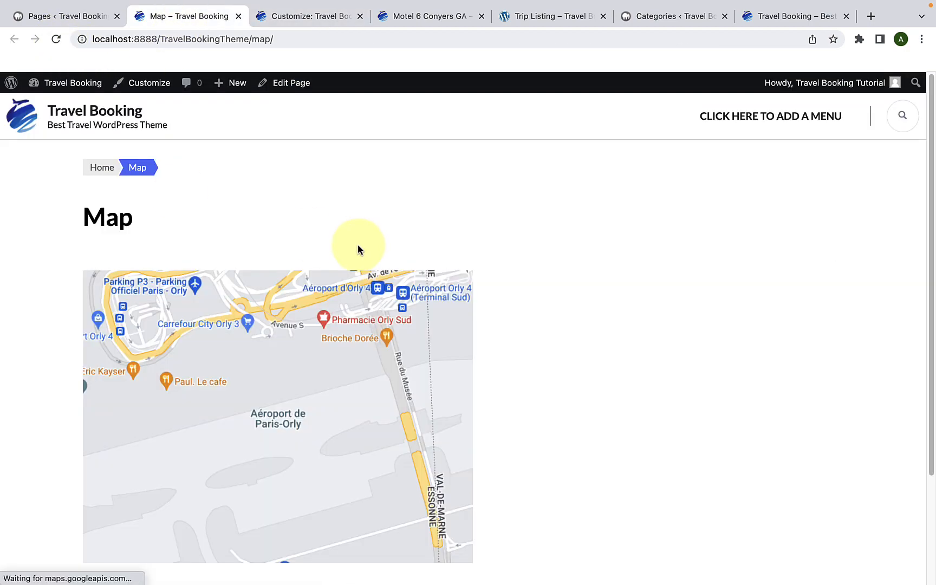
scroll(745, 279, "down", 3)
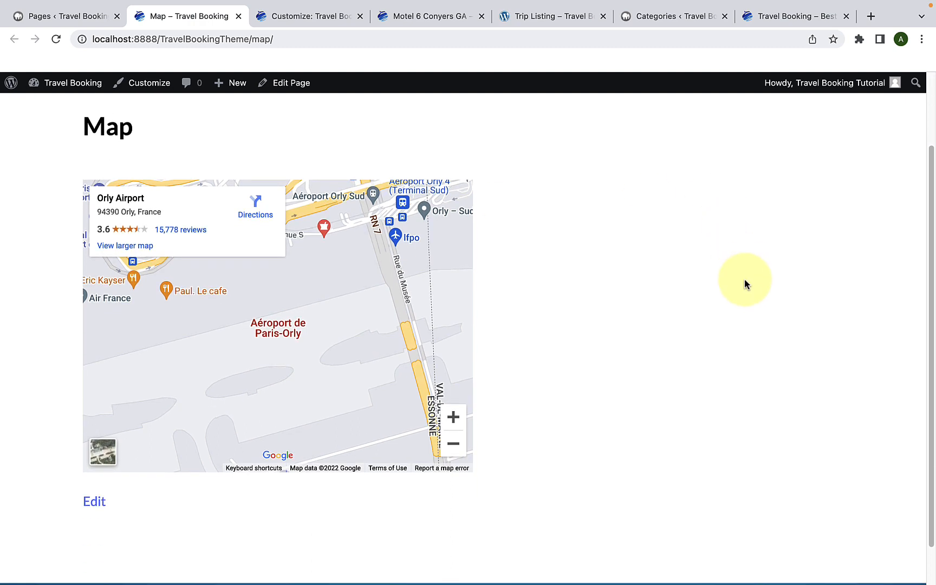
scroll(750, 293, "up", 4)
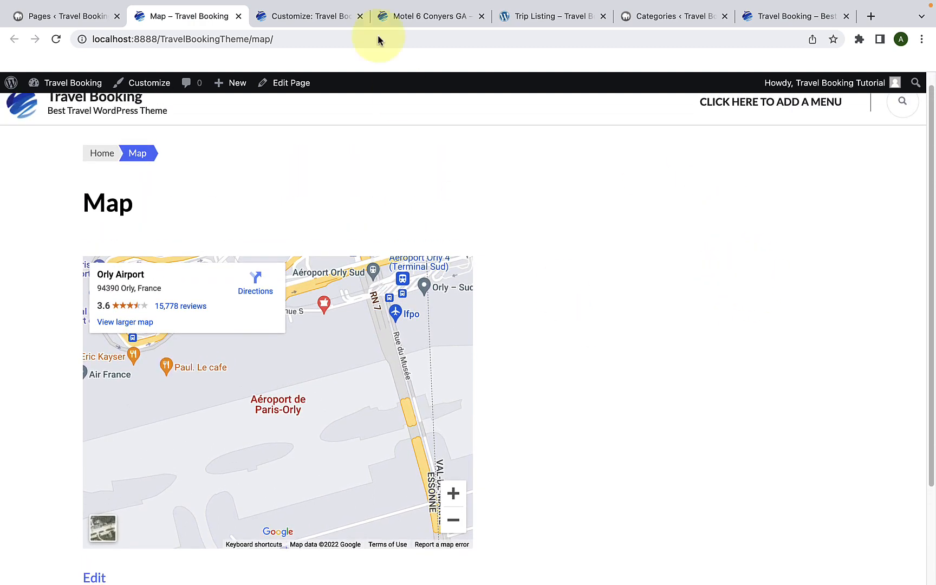
Step: Set the Page Sidebar Layout back to Right Sidebar and look over the post and default sidebar options
left_click(326, 20)
left_click(57, 324)
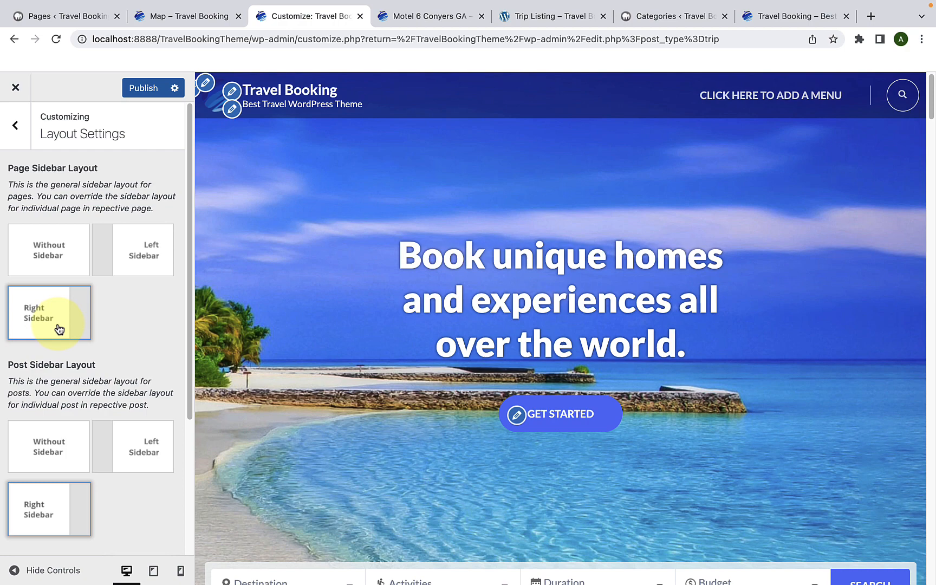
scroll(60, 329, "down", 5)
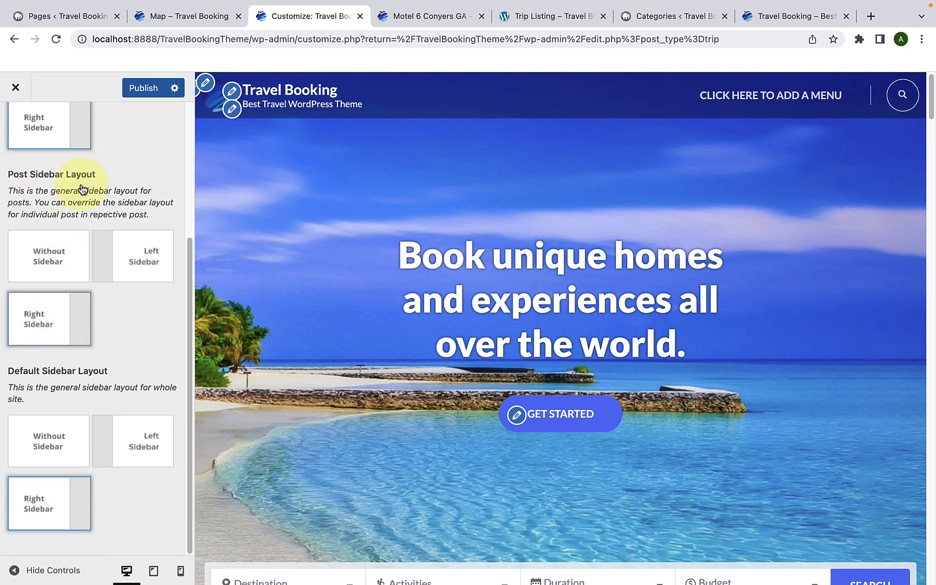
scroll(81, 188, "up", 5)
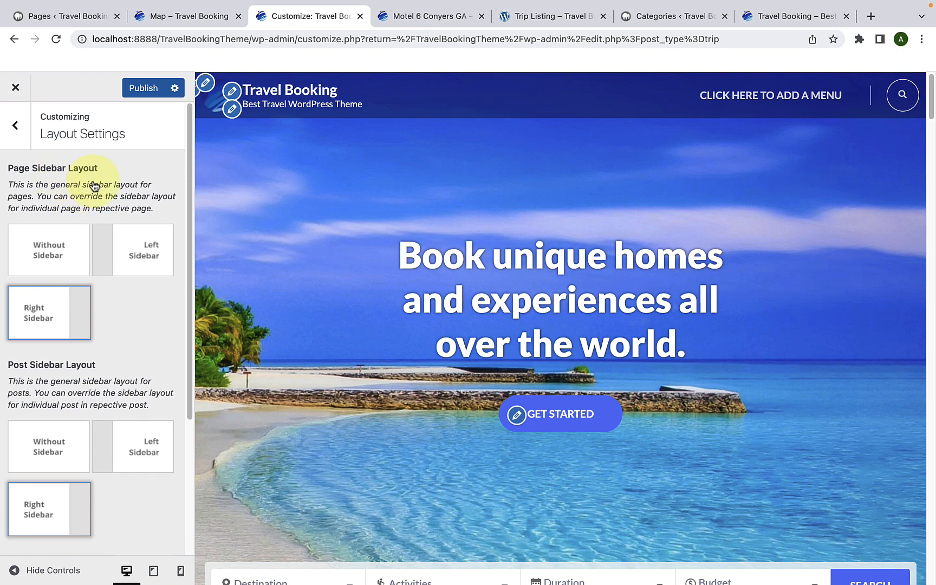
scroll(93, 189, "down", 5)
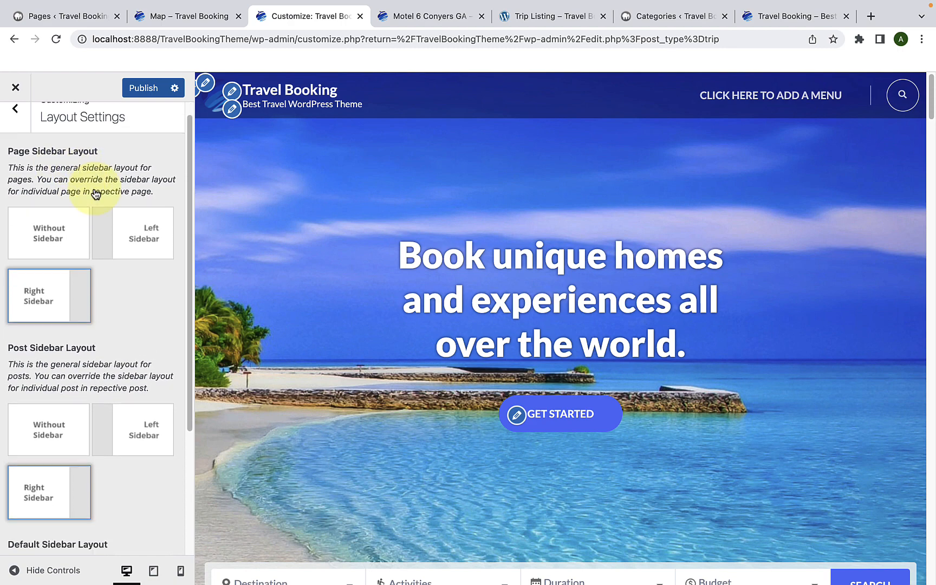
scroll(92, 192, "up", 5)
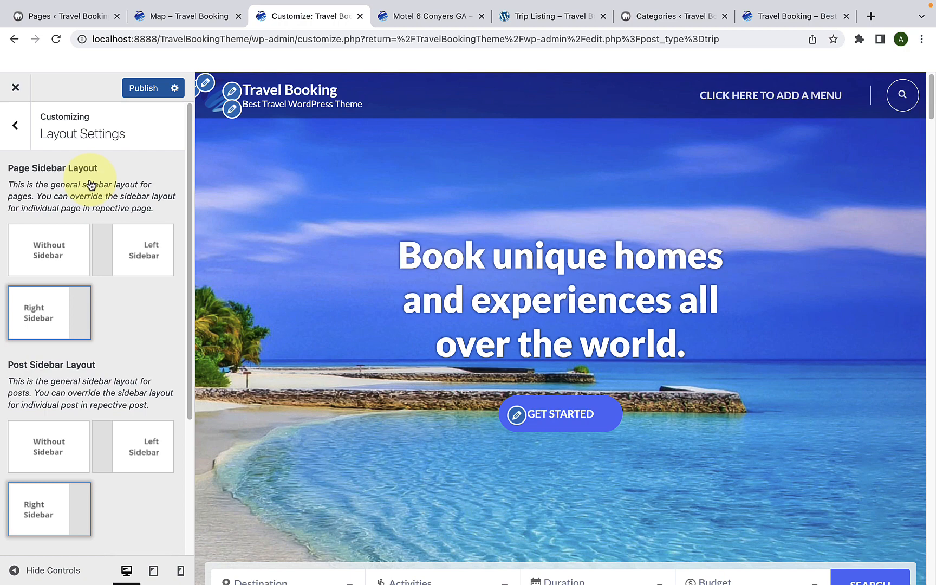
scroll(91, 185, "down", 7)
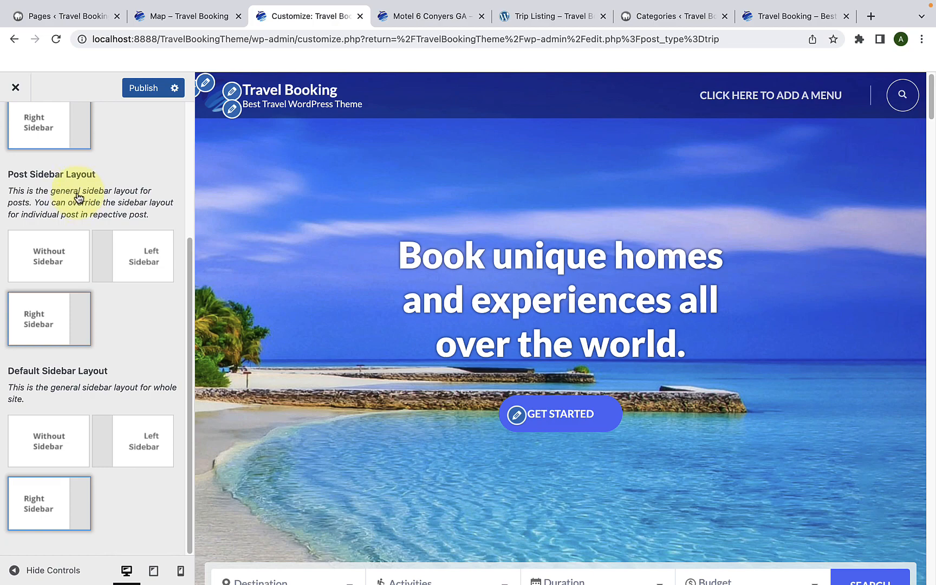
Step: Open the Hello world! post from the blog section of the homepage preview
scroll(348, 268, "down", 4)
scroll(348, 264, "down", 15)
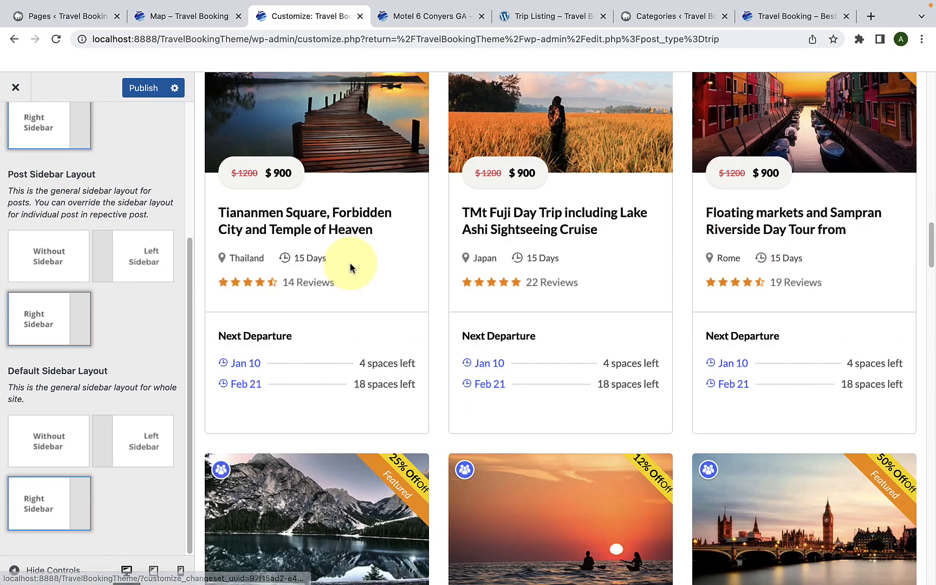
scroll(350, 266, "down", 20)
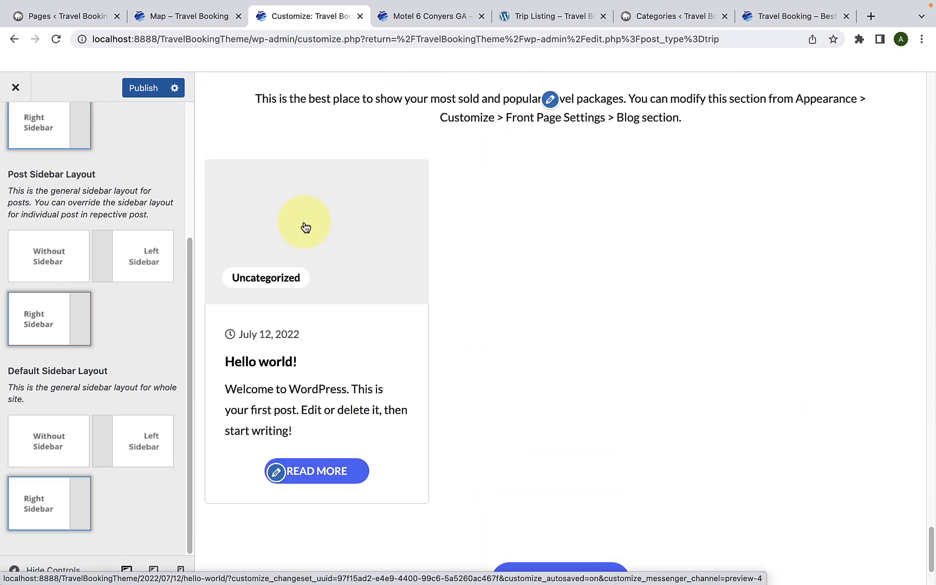
left_click(278, 361)
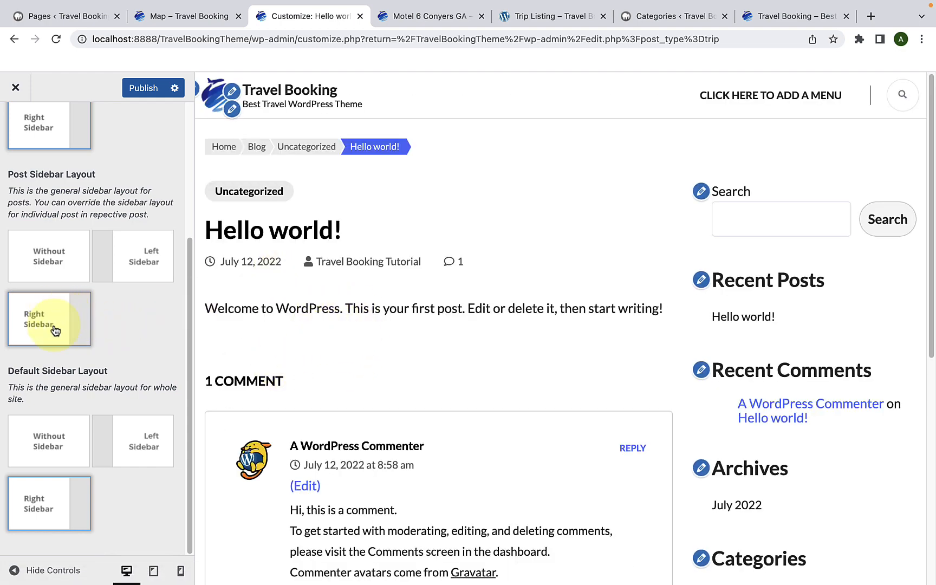
Step: Look over the post's sidebar widgets in the preview and set the Post Sidebar Layout to Without Sidebar
scroll(698, 311, "down", 3)
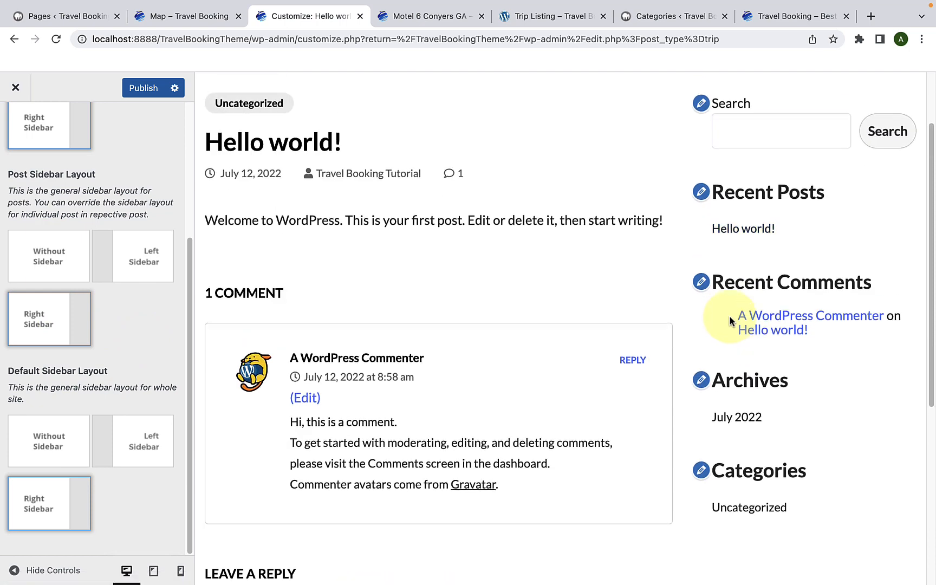
scroll(730, 319, "up", 3)
scroll(793, 276, "down", 9)
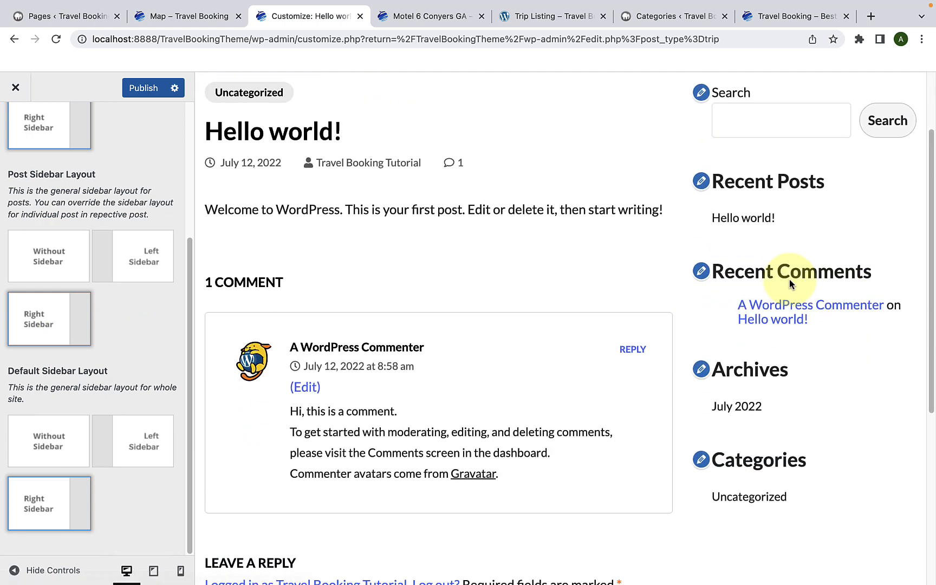
scroll(789, 281, "up", 9)
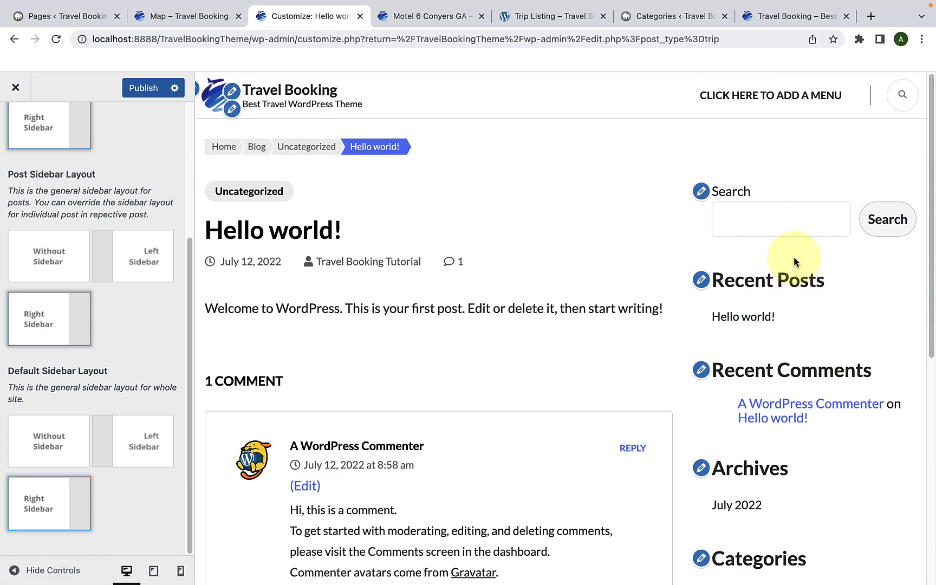
left_click(71, 268)
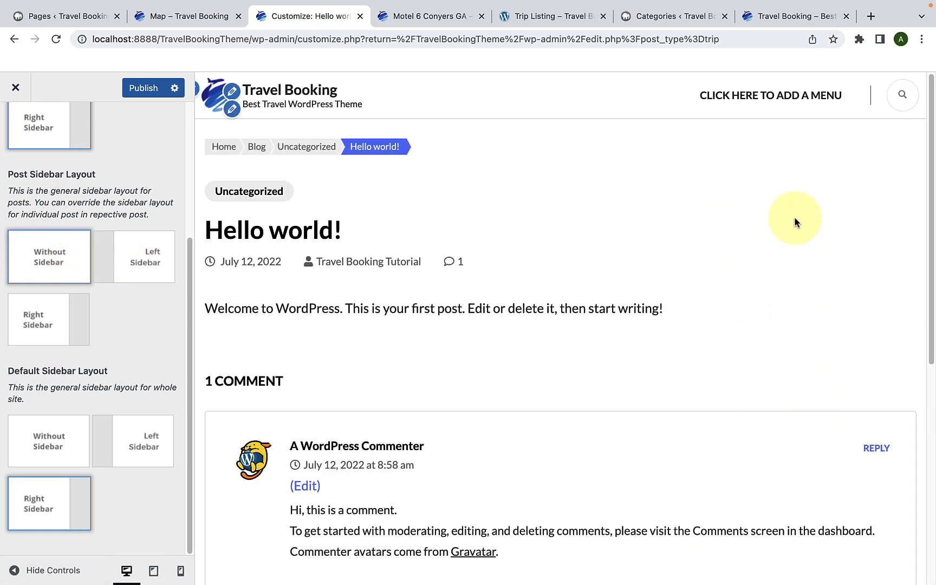
Step: Set the Post Sidebar Layout back to Right Sidebar and look over the Blog page with its sidebar in the preview
left_click(58, 344)
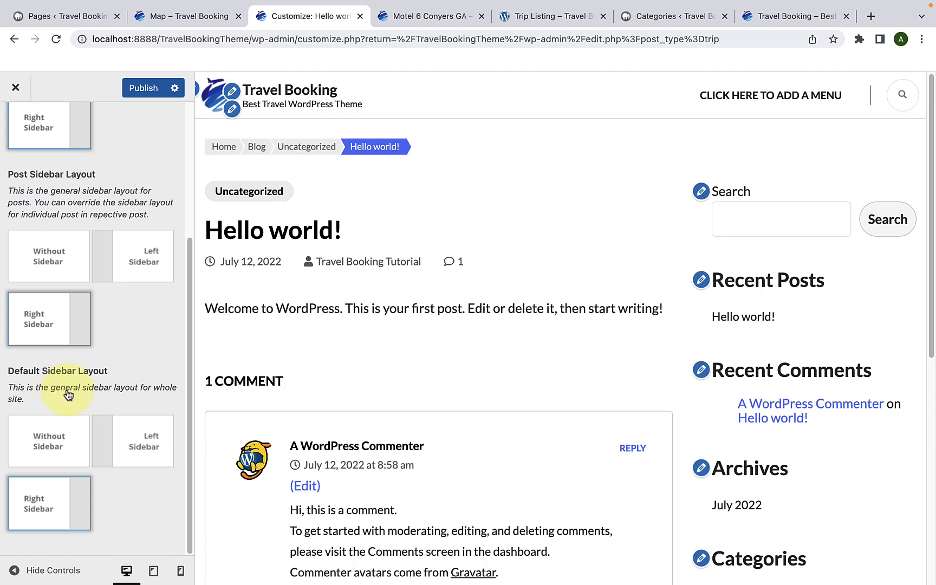
left_click(252, 154)
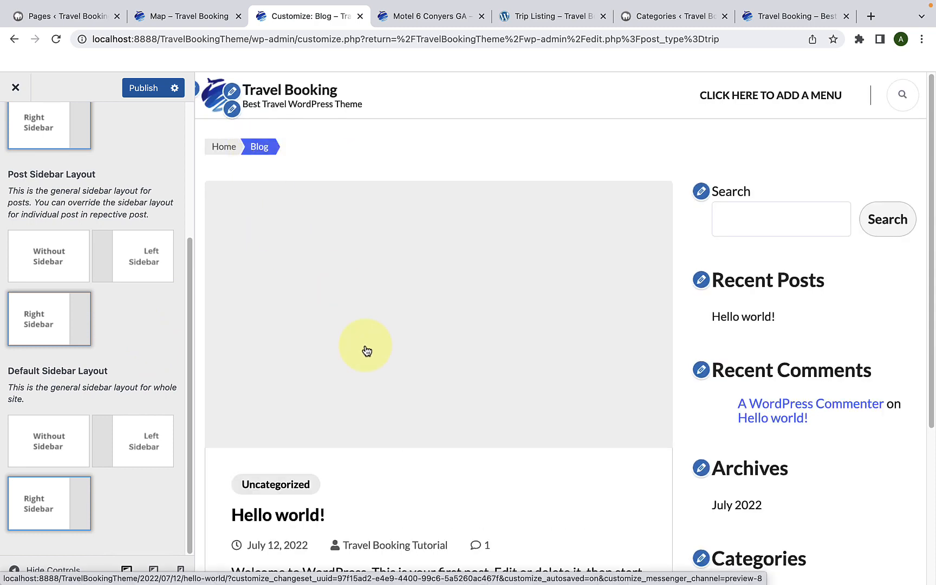
scroll(368, 292, "down", 2)
scroll(368, 293, "up", 2)
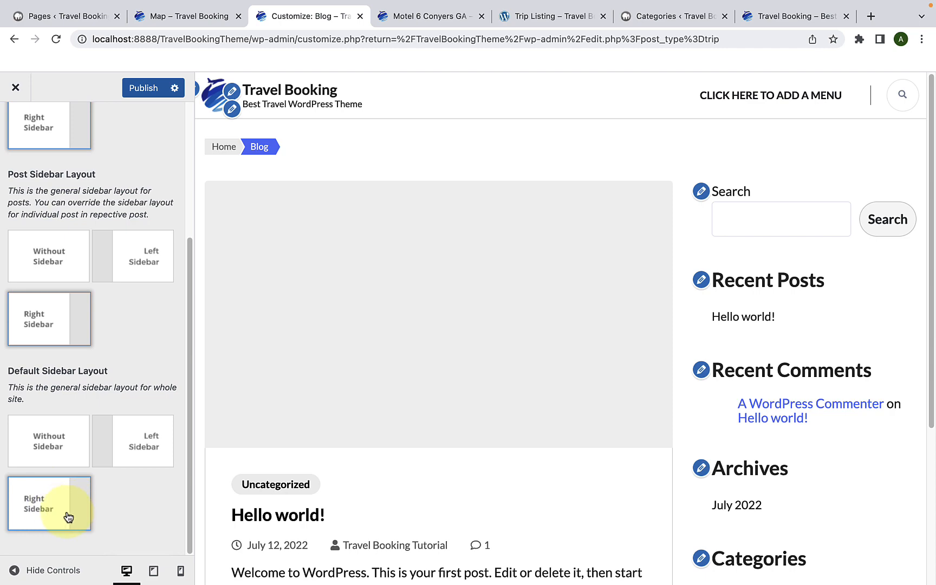
scroll(738, 292, "down", 5)
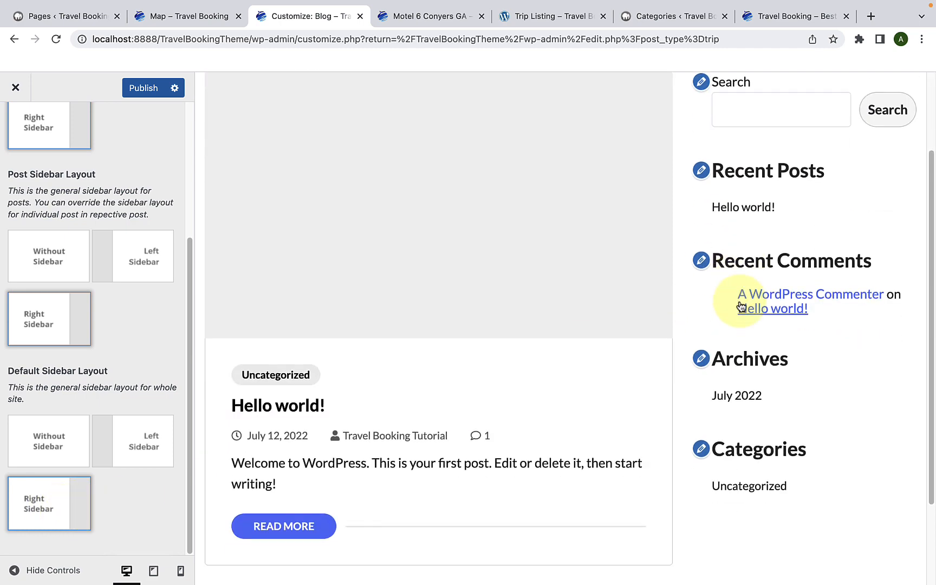
scroll(740, 303, "up", 5)
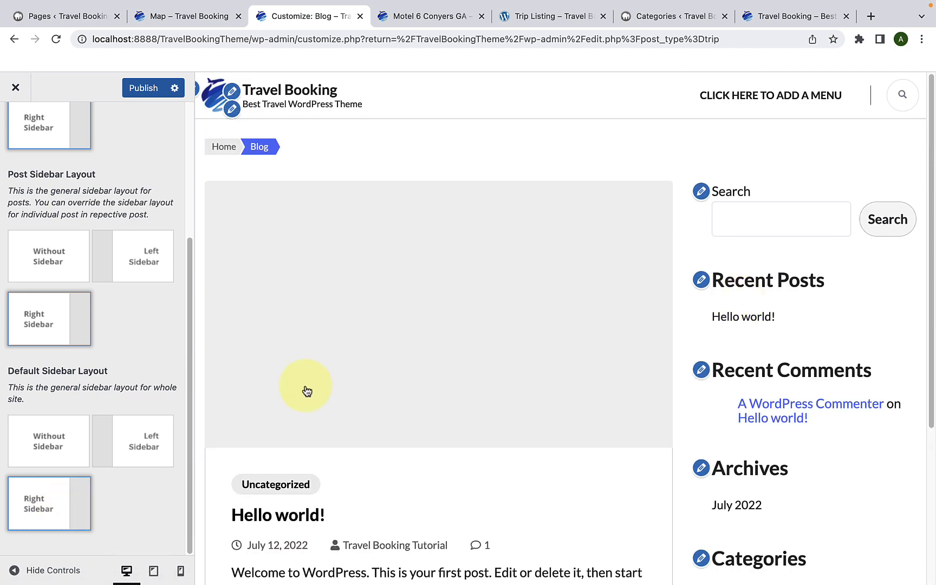
Step: Set the Default Sidebar Layout to Without Sidebar and check the Blog page in the preview
left_click(67, 443)
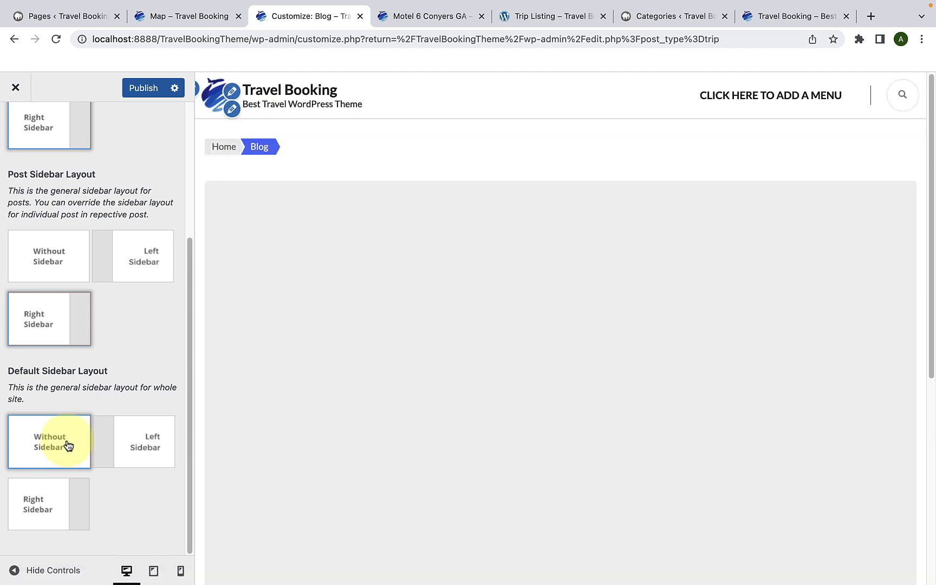
scroll(444, 364, "down", 10)
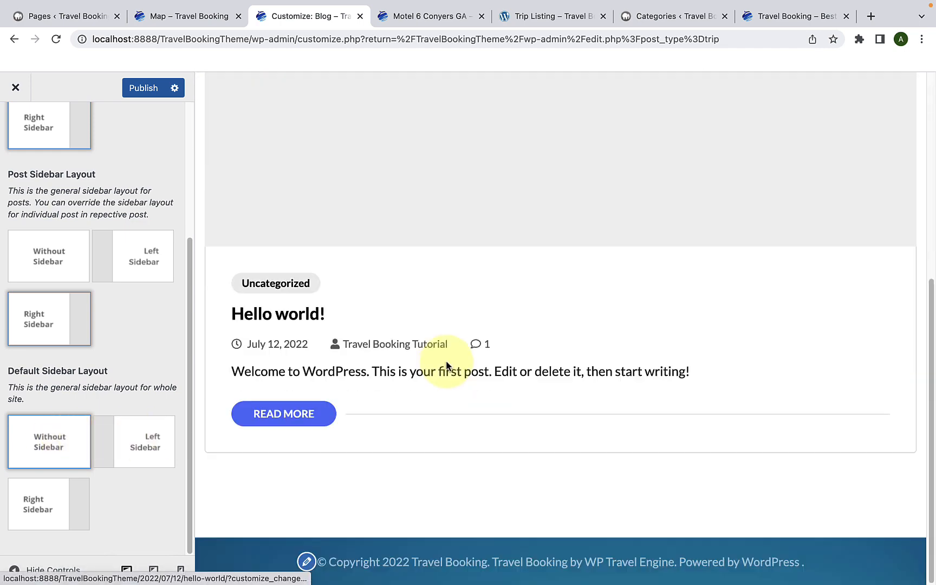
scroll(445, 366, "up", 10)
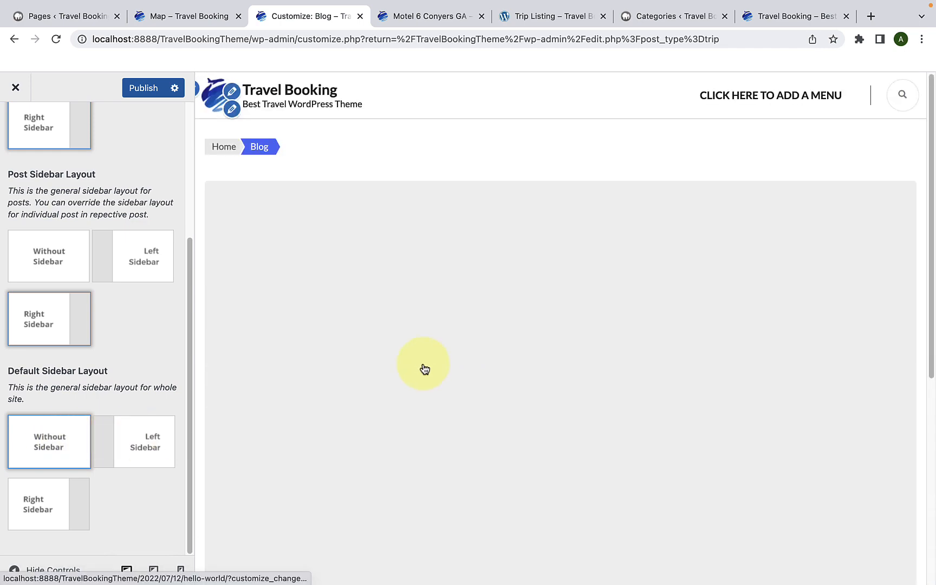
Step: Set the Default Sidebar Layout back to Right Sidebar and publish the layout settings
left_click(53, 521)
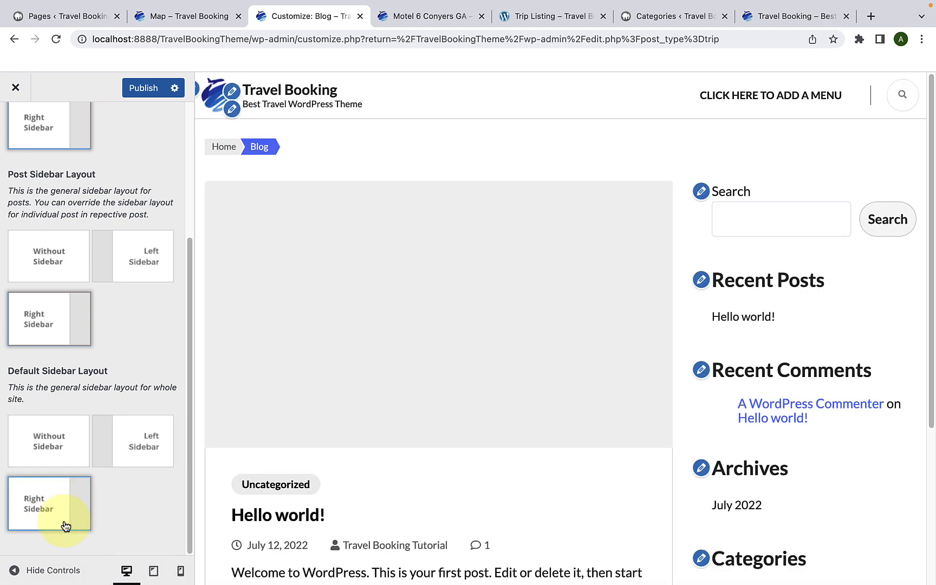
scroll(92, 482, "up", 5)
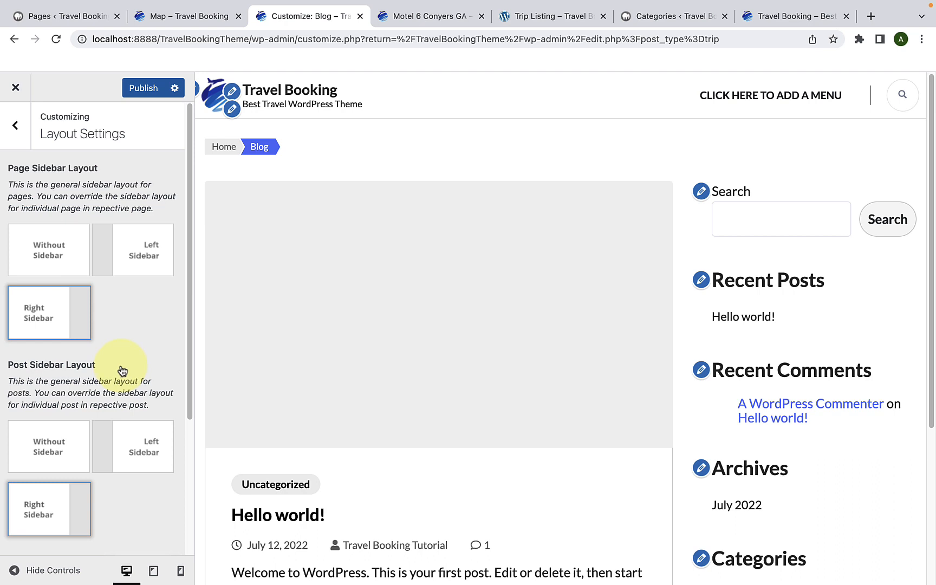
left_click(144, 91)
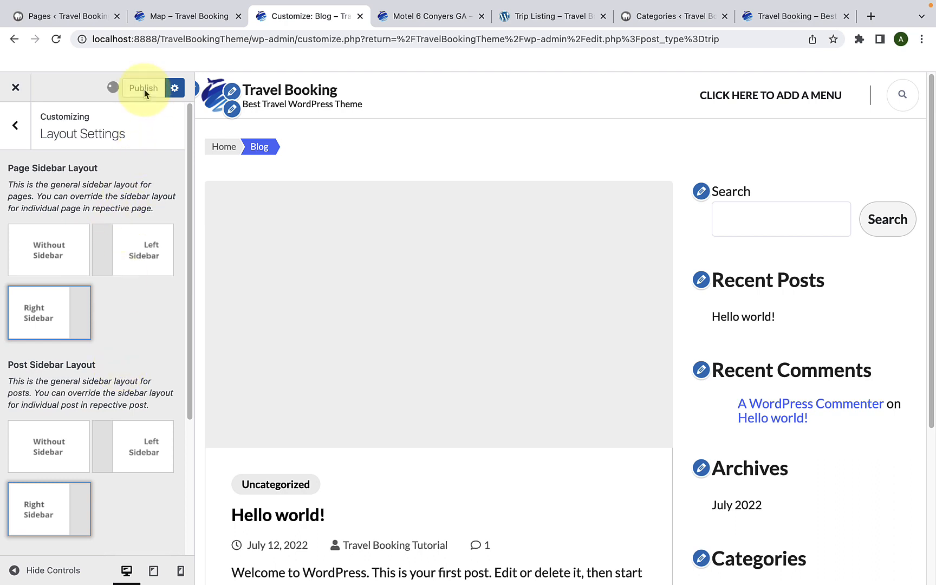
Step: Open the Banner Section of the Front Page Settings and load the site's homepage in the preview
left_click(9, 127)
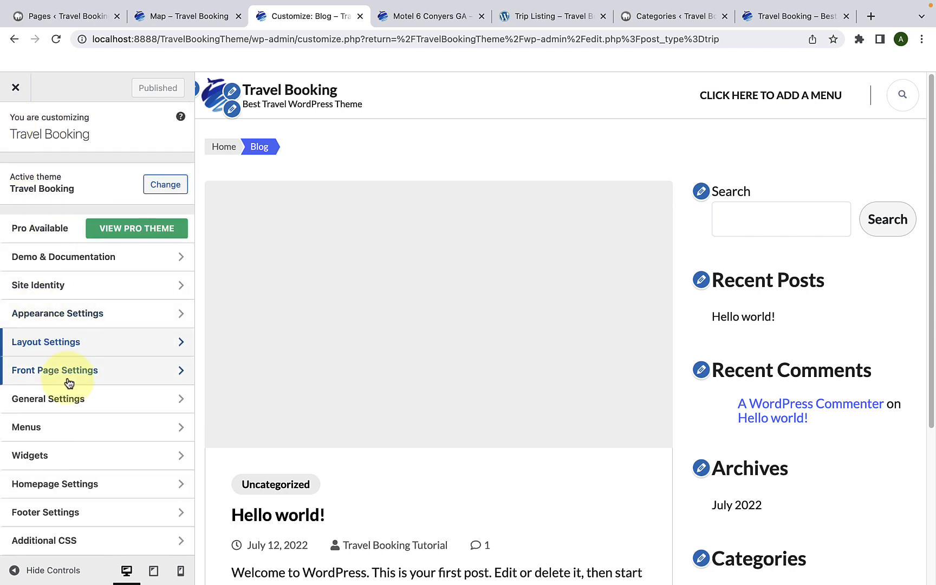
left_click(69, 374)
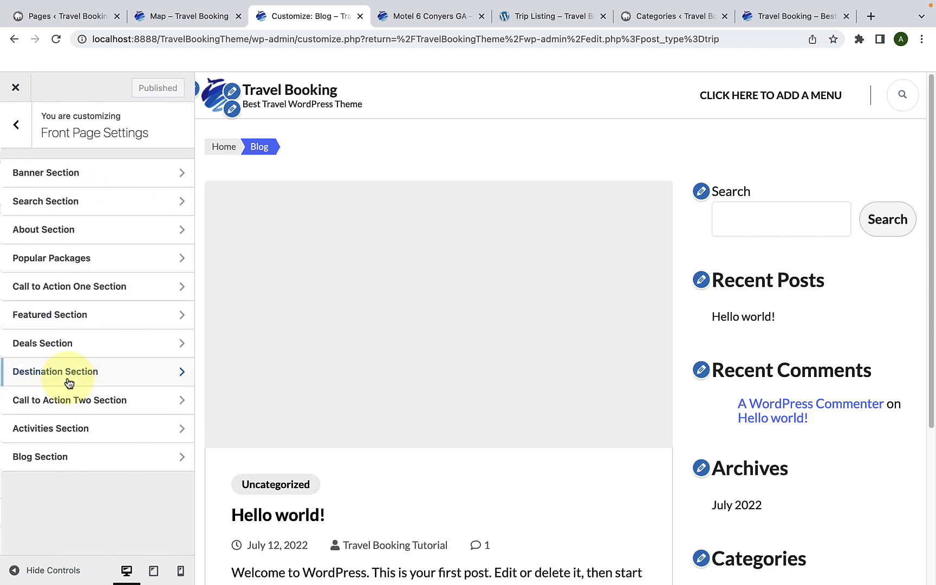
left_click(107, 173)
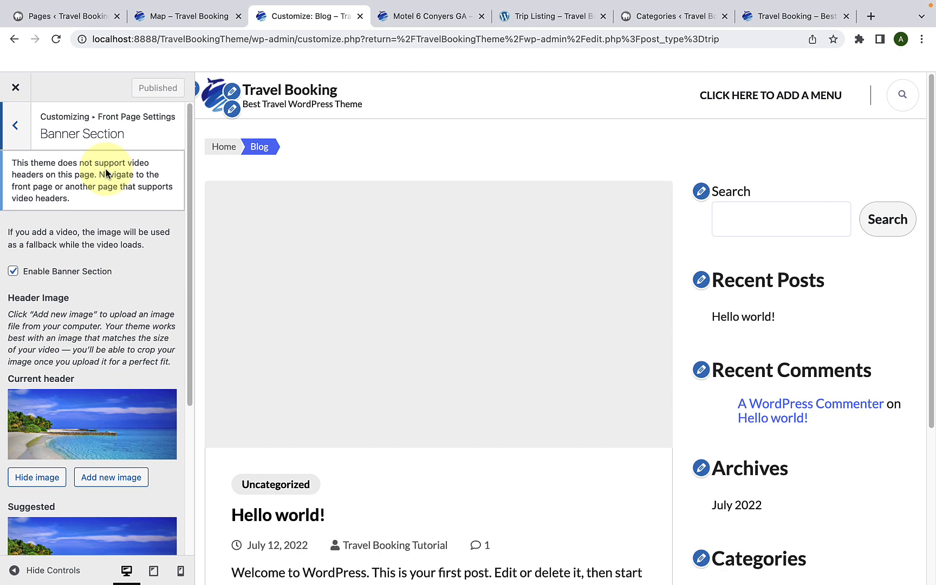
left_click(276, 96)
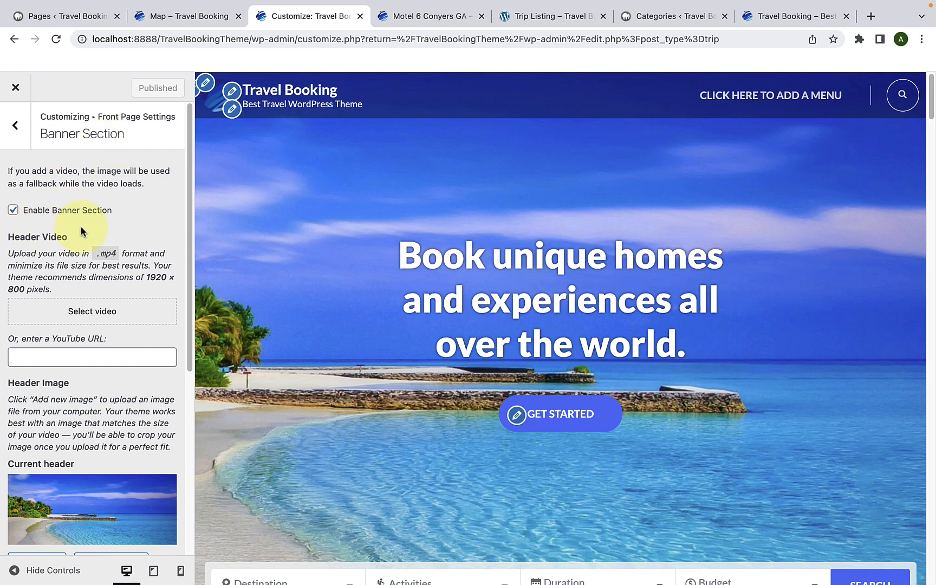
Step: Disable the banner section to check the homepage preview without it, and enable it again
left_click(13, 212)
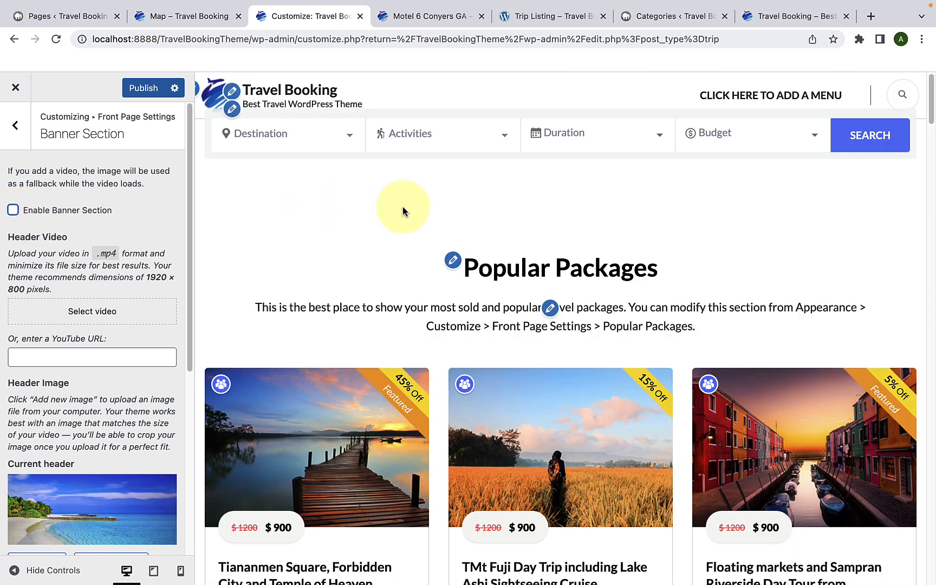
left_click(14, 210)
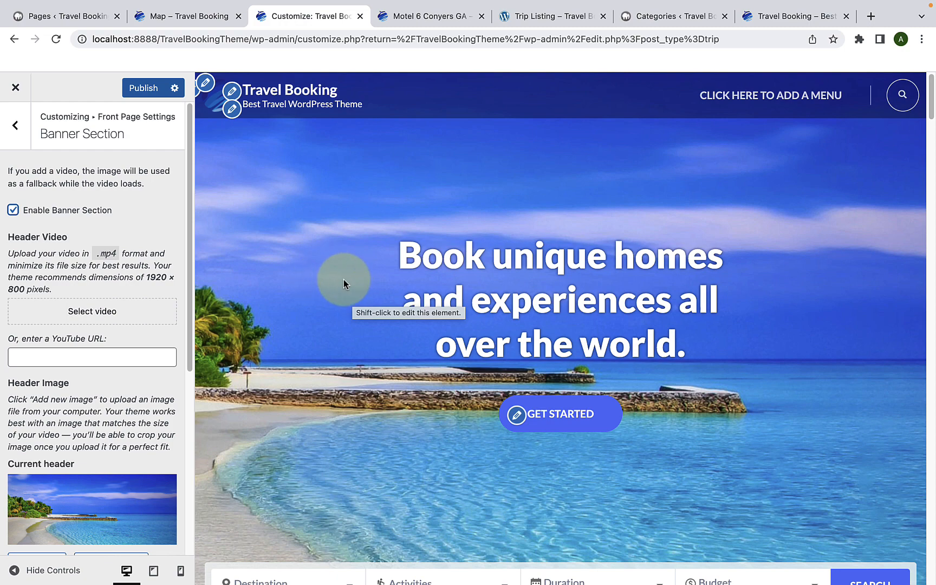
Step: Look over the media library images available for a new header image and close it without choosing one
scroll(111, 352, "down", 5)
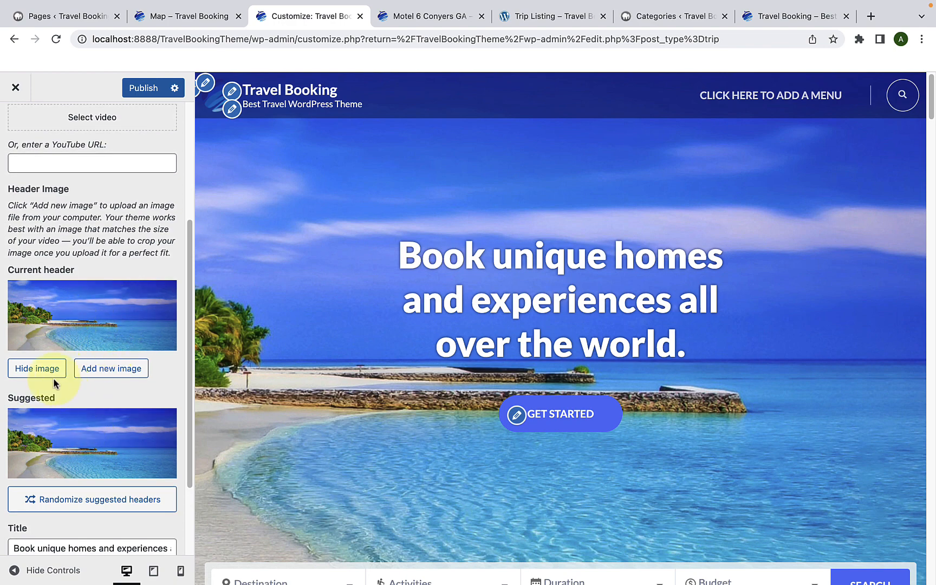
left_click(97, 372)
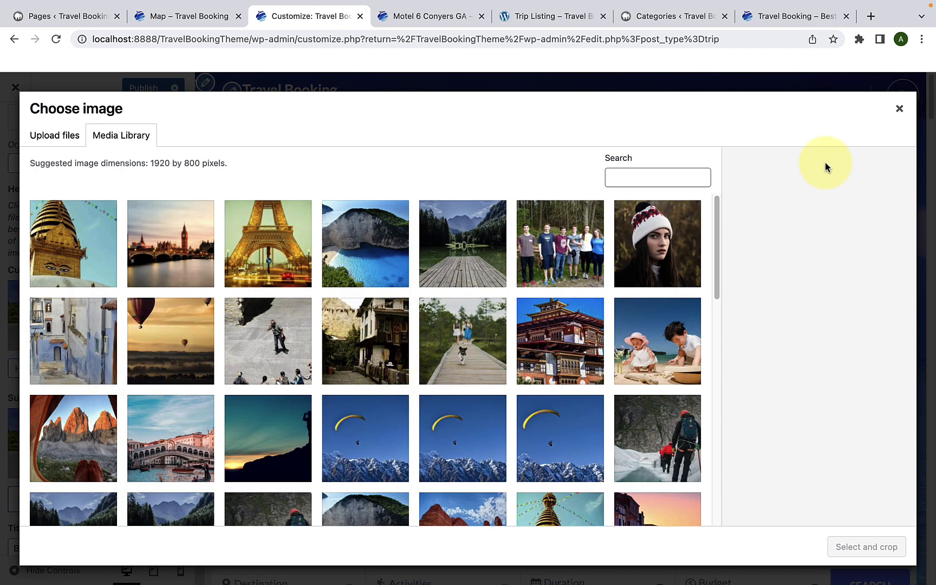
left_click(898, 109)
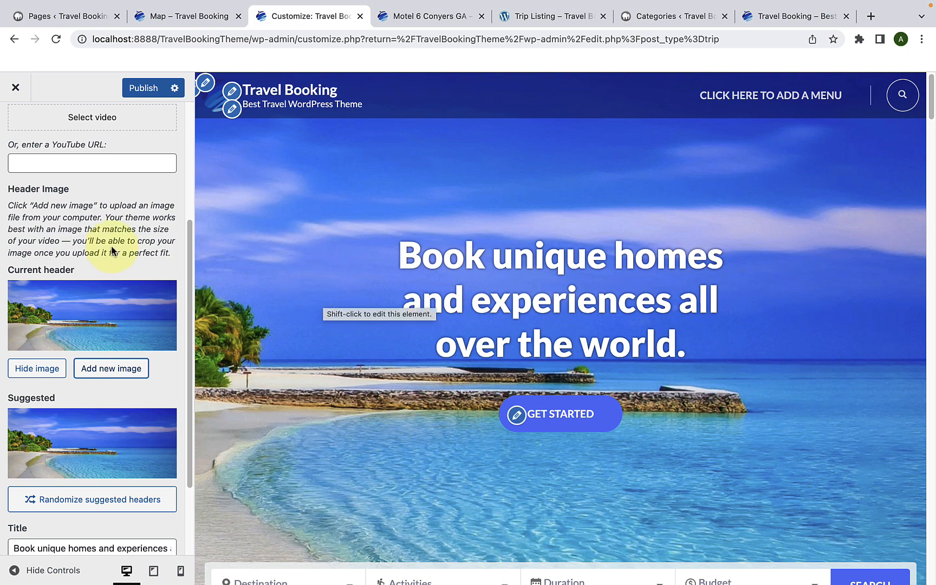
Step: Look over the media library and upload options for the header video and close them without choosing a file
scroll(114, 249, "up", 5)
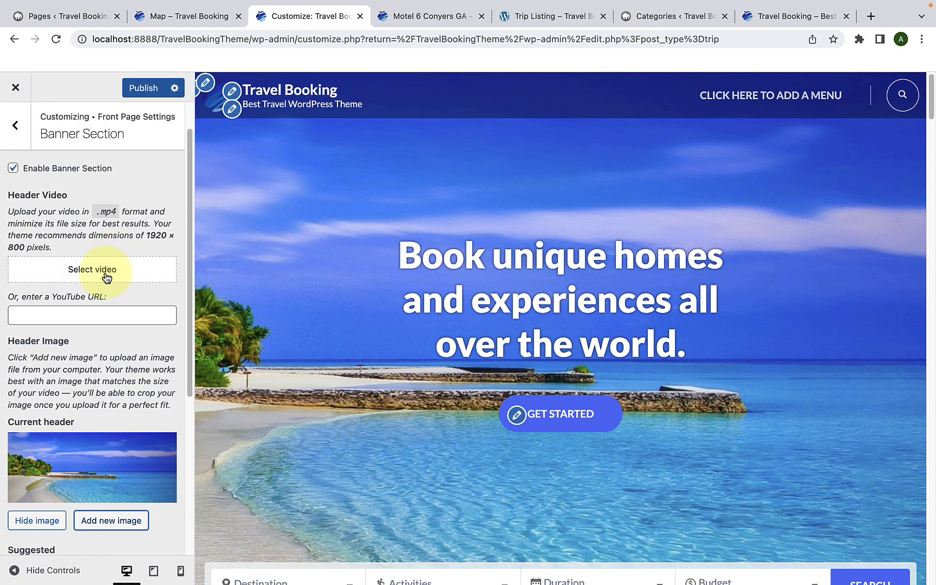
left_click(106, 276)
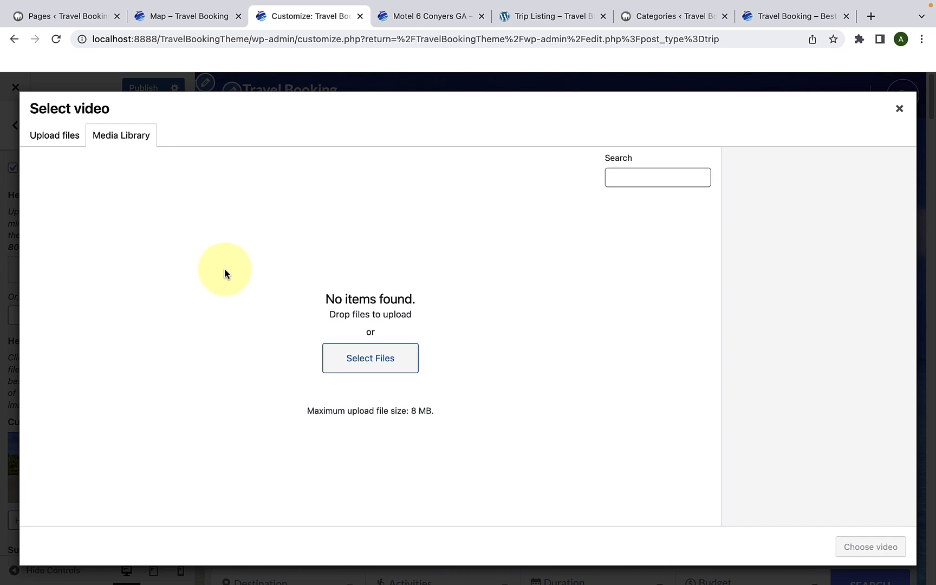
left_click(64, 140)
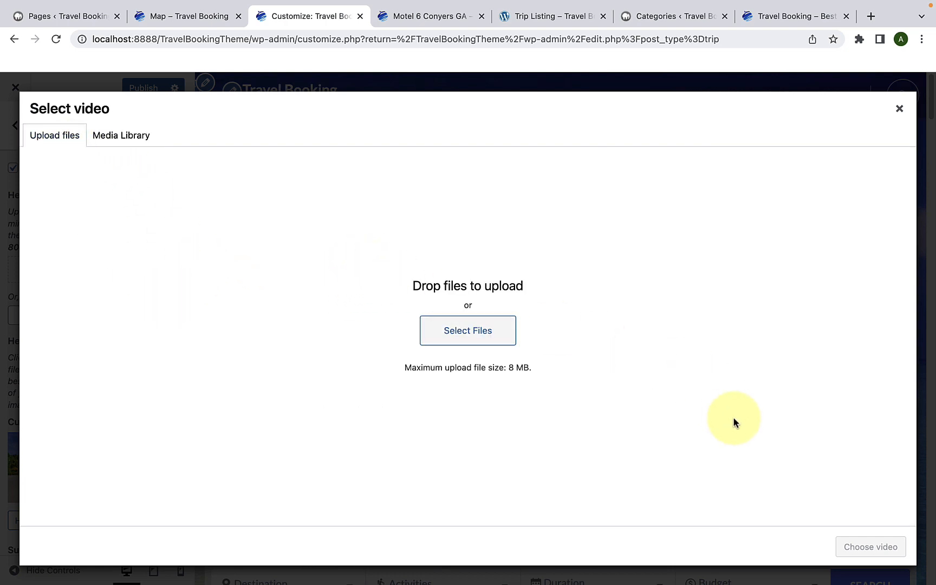
left_click(899, 109)
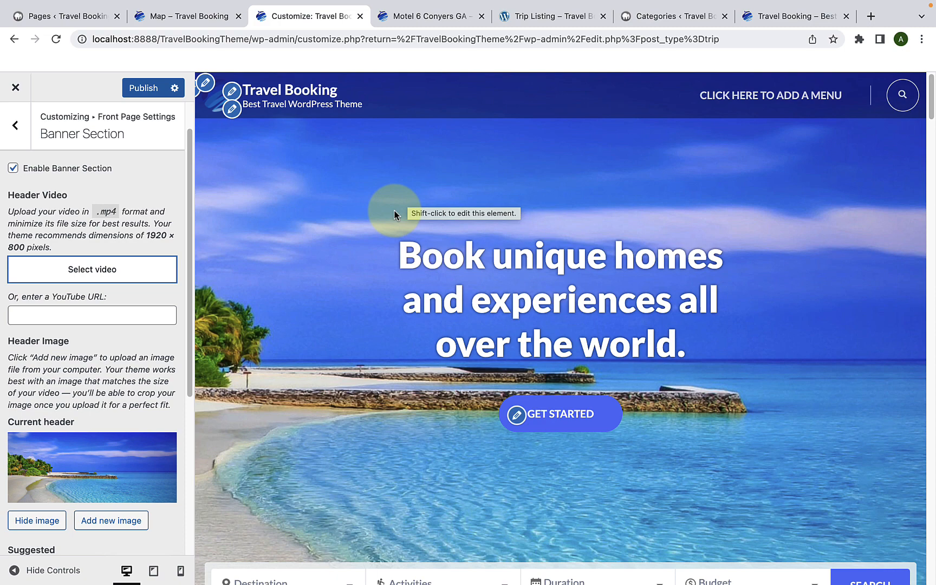
Step: Try the copied YouTube URL as the header video, check the banner in the preview, and clear the URL again
left_click(87, 312)
right_click(40, 313)
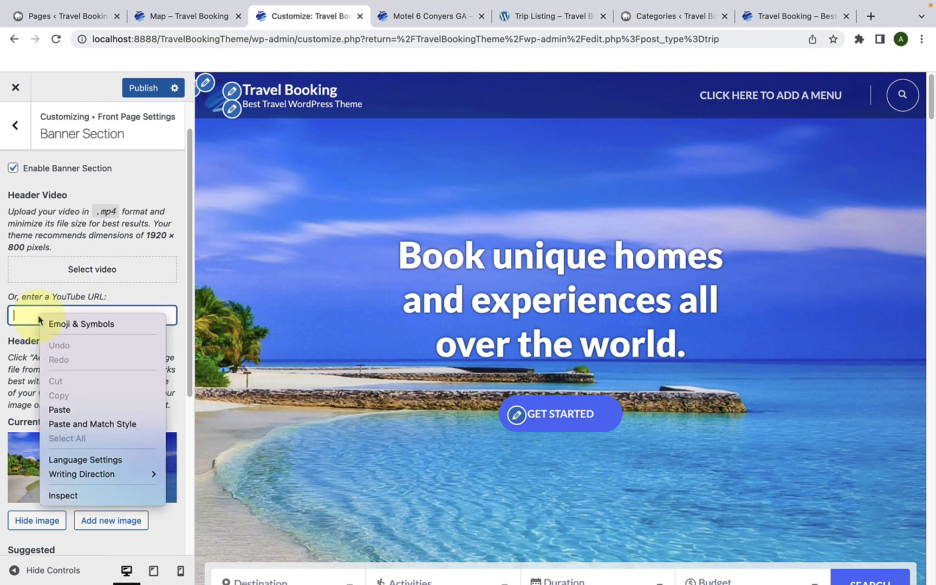
left_click(74, 412)
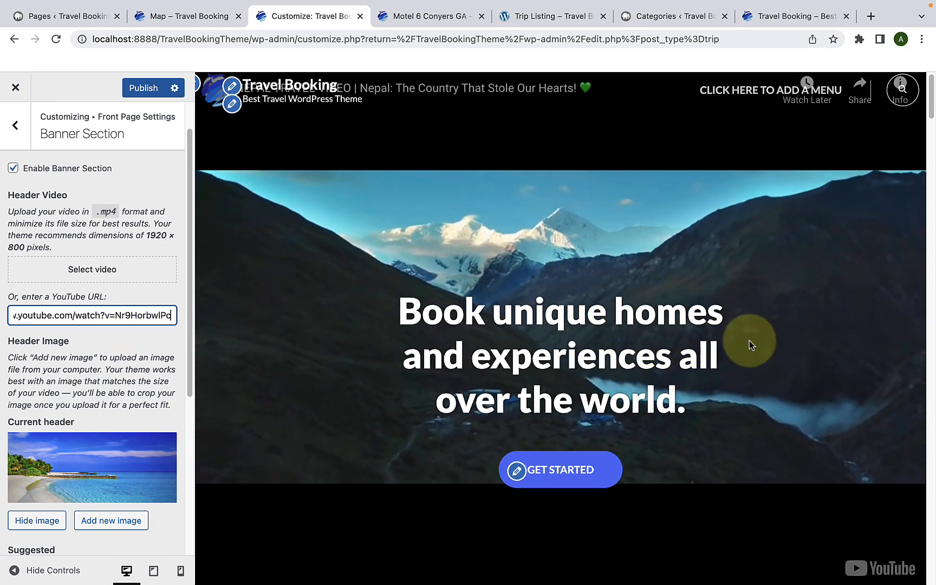
scroll(748, 340, "down", 1)
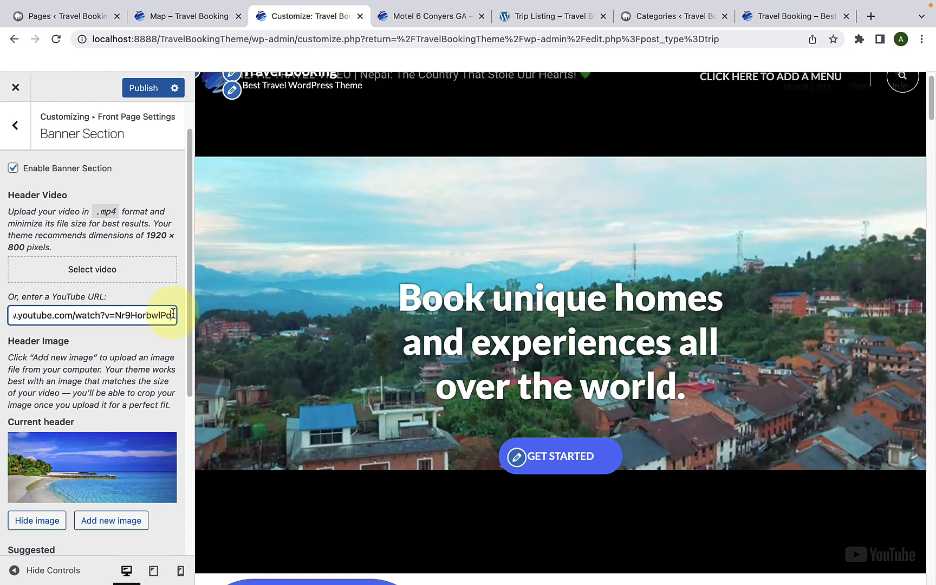
triple_click(117, 315)
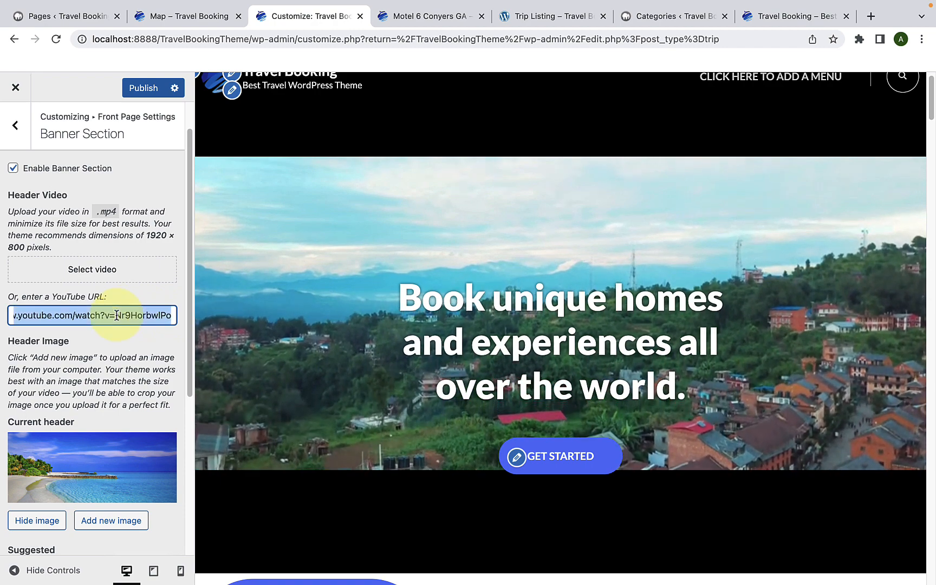
key("BackSpace")
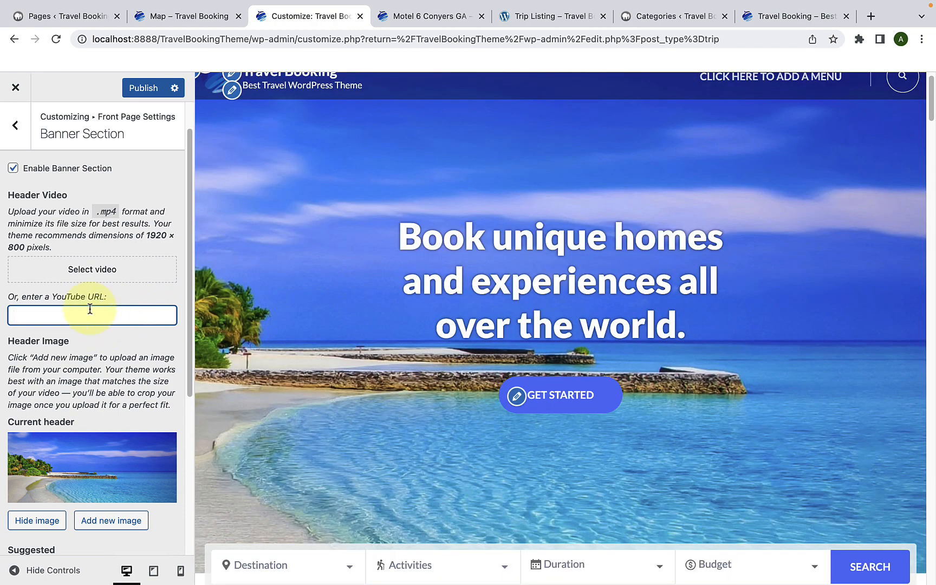
Step: Look over the banner's Title and Button Label settings
scroll(91, 317, "down", 5)
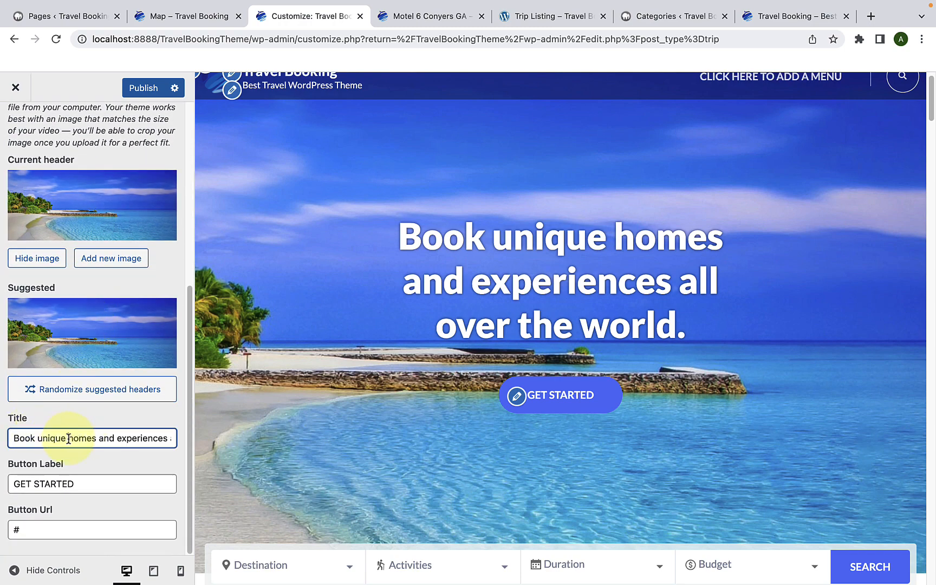
triple_click(69, 438)
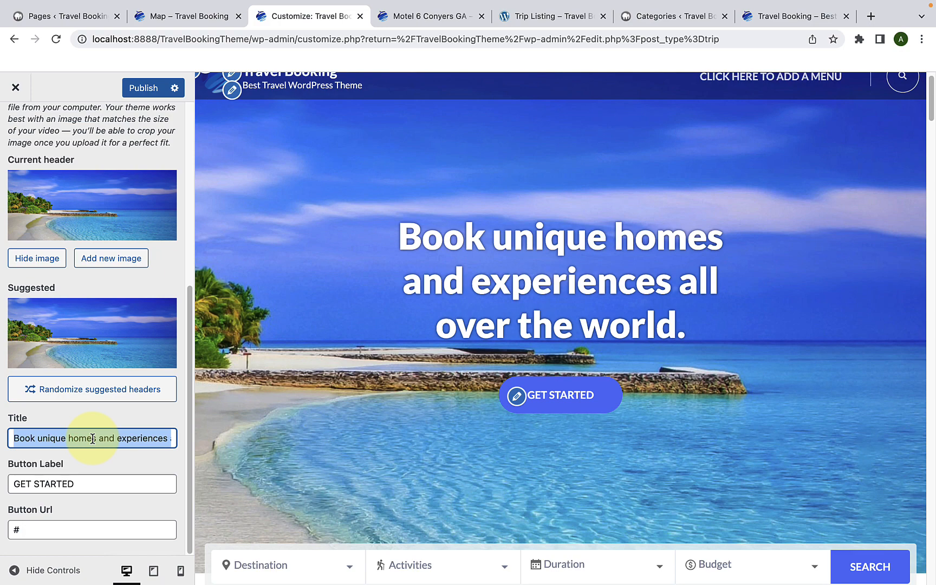
scroll(92, 439, "up", 1)
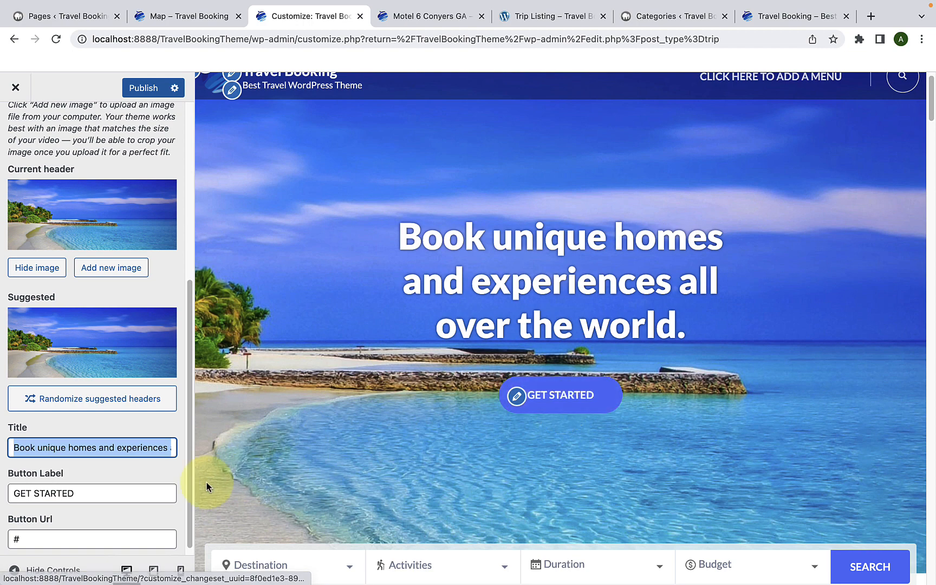
left_click_drag(105, 495, 5, 506)
scroll(7, 504, "down", 1)
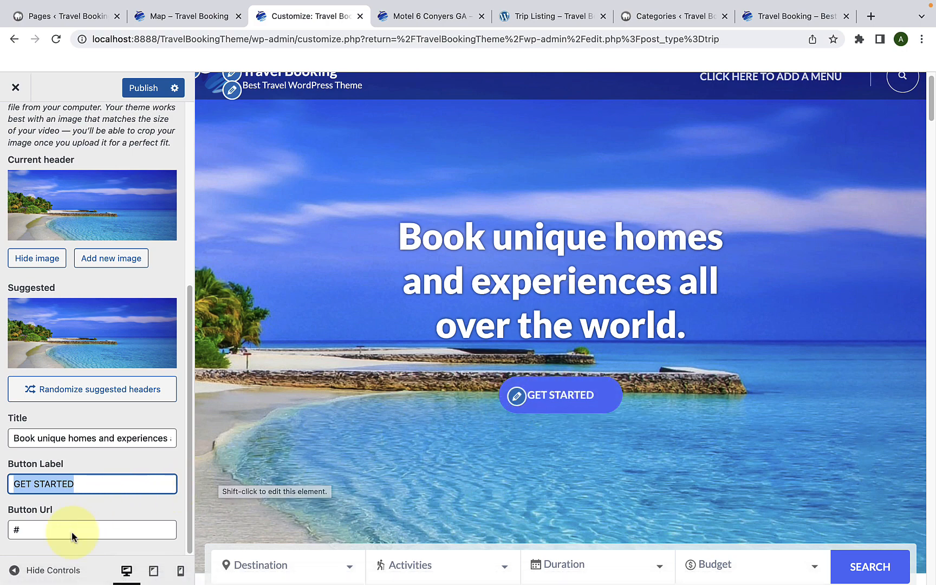
Step: Replace the banner's Button Url with the copied trip listing link ending in /travel-booking/trip-listing/ and publish the changes
left_click(35, 535)
left_click_drag(35, 535, 13, 534)
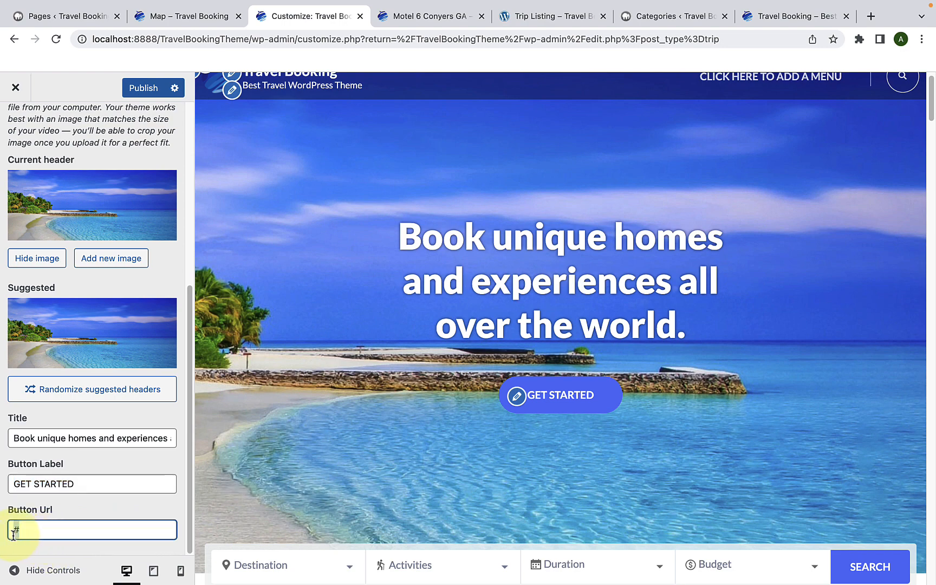
left_click(42, 530)
key("BackSpace")
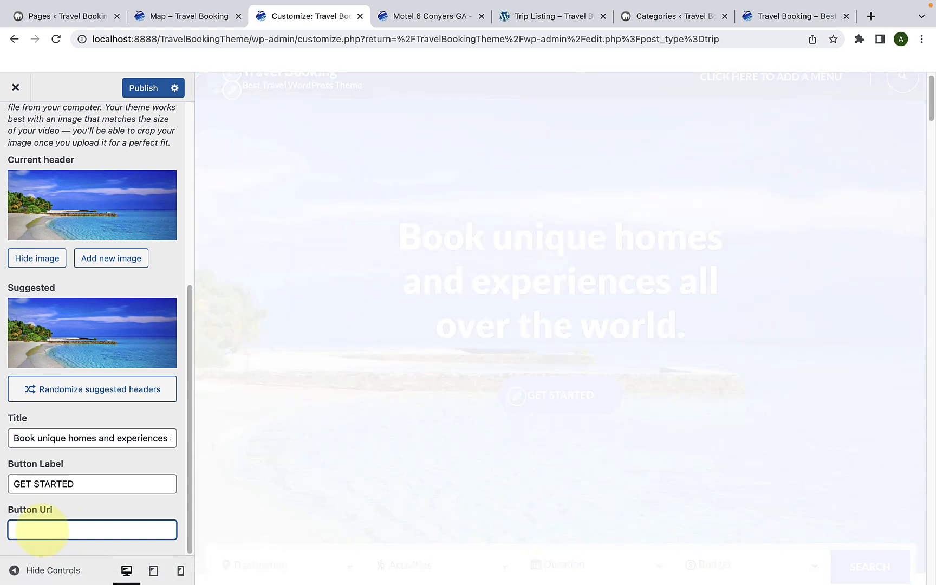
right_click(60, 533)
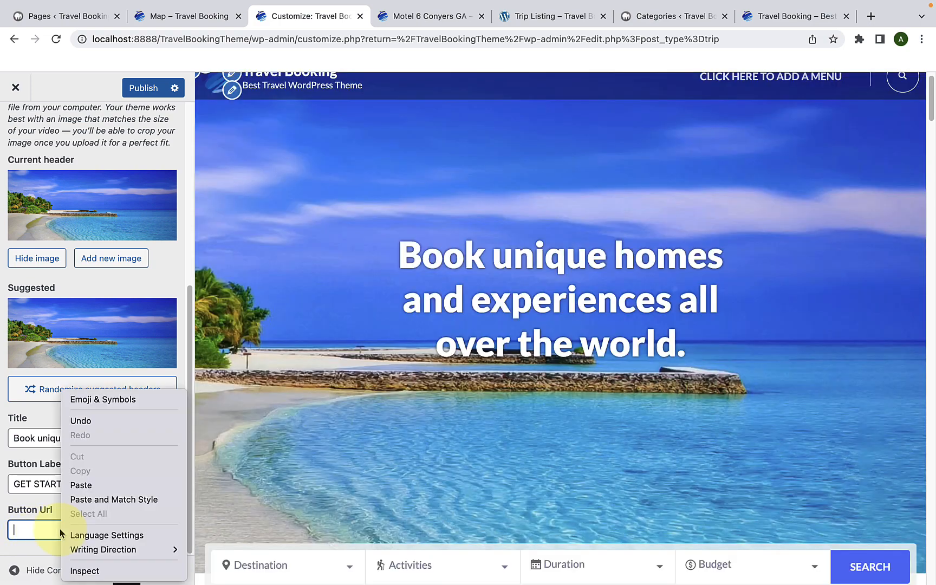
left_click(90, 486)
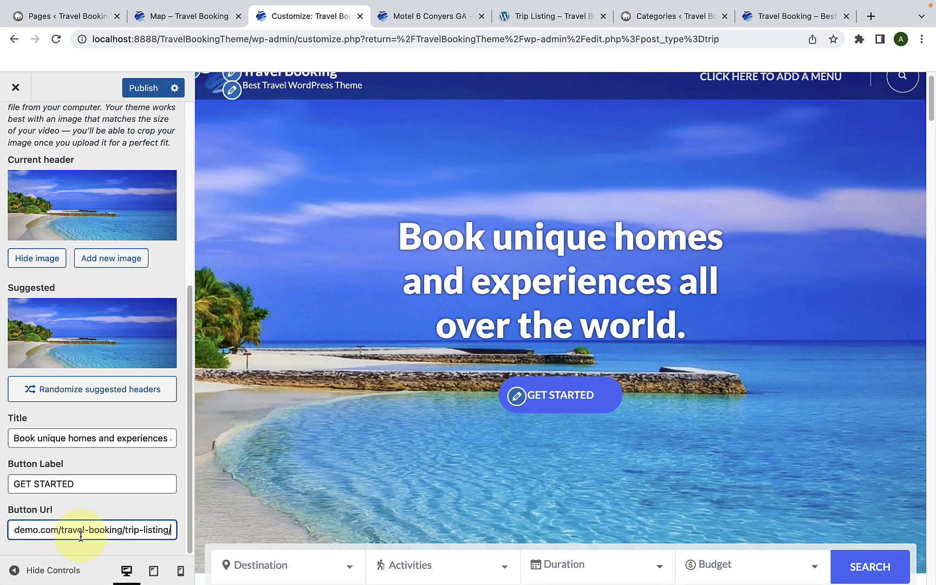
scroll(80, 535, "up", 8)
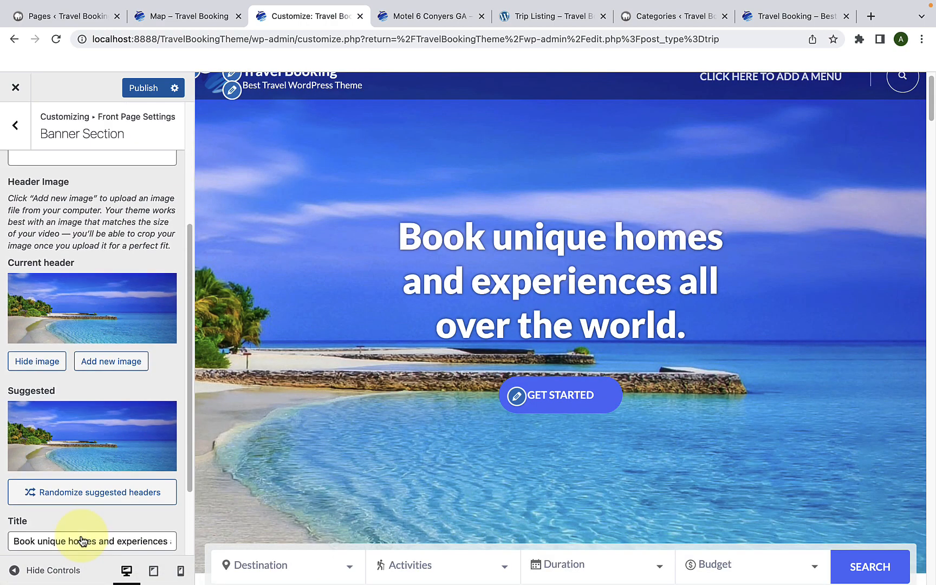
left_click(148, 92)
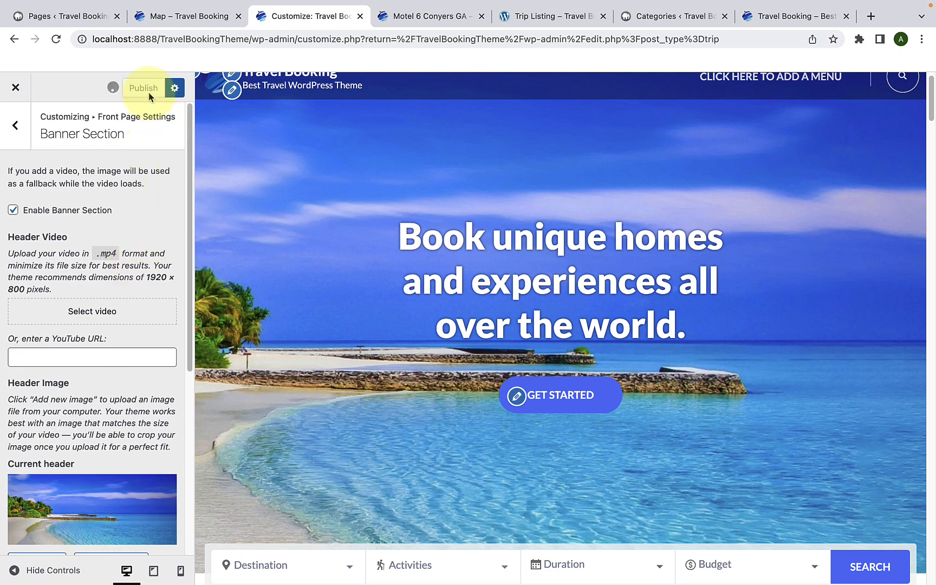
Step: Disable the search bar in the front page's Search Section, check the preview, and enable it again
left_click(16, 128)
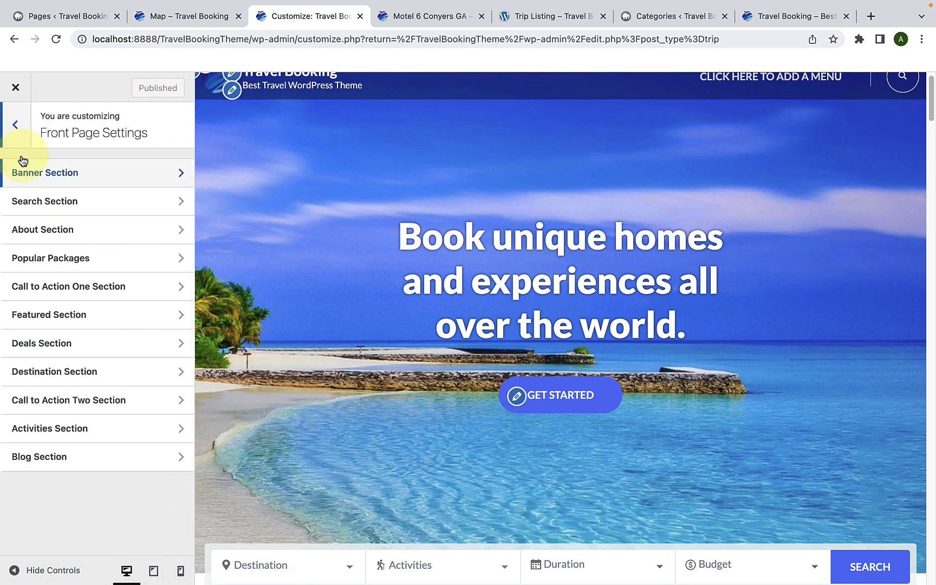
left_click(63, 211)
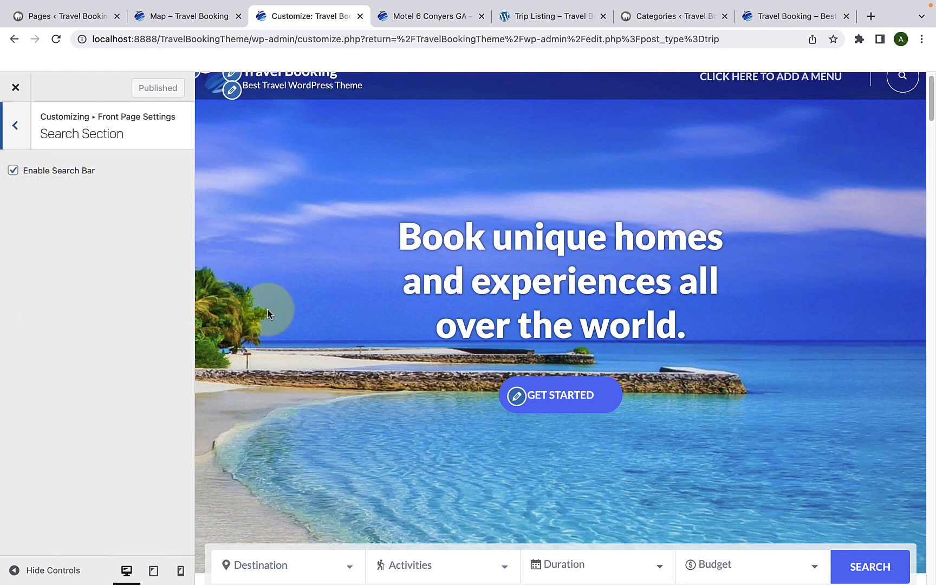
scroll(278, 313, "down", 5)
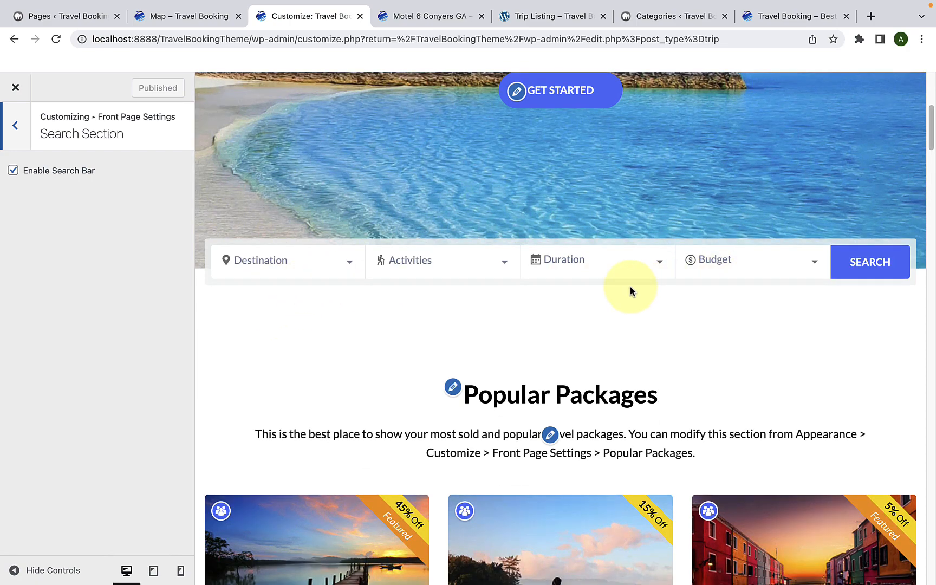
left_click(13, 171)
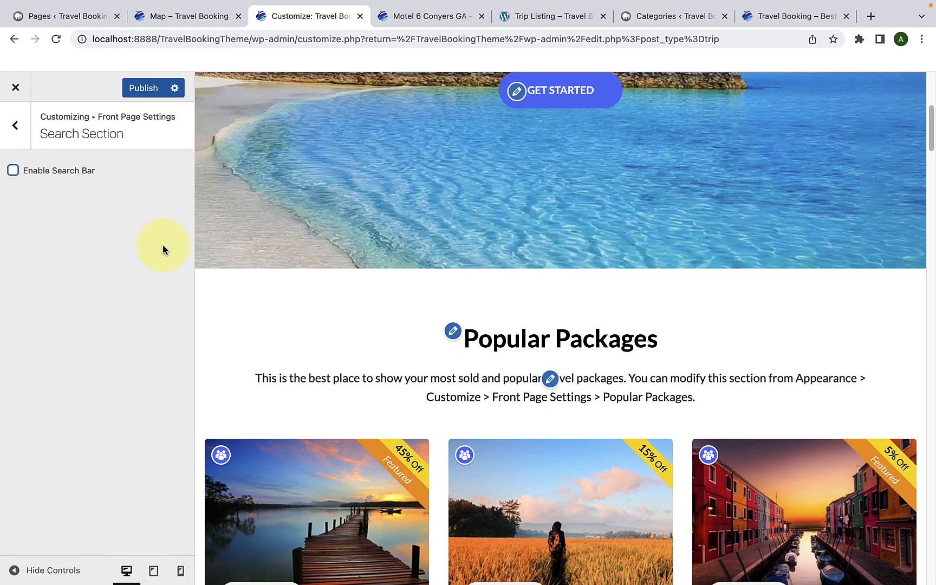
left_click(13, 171)
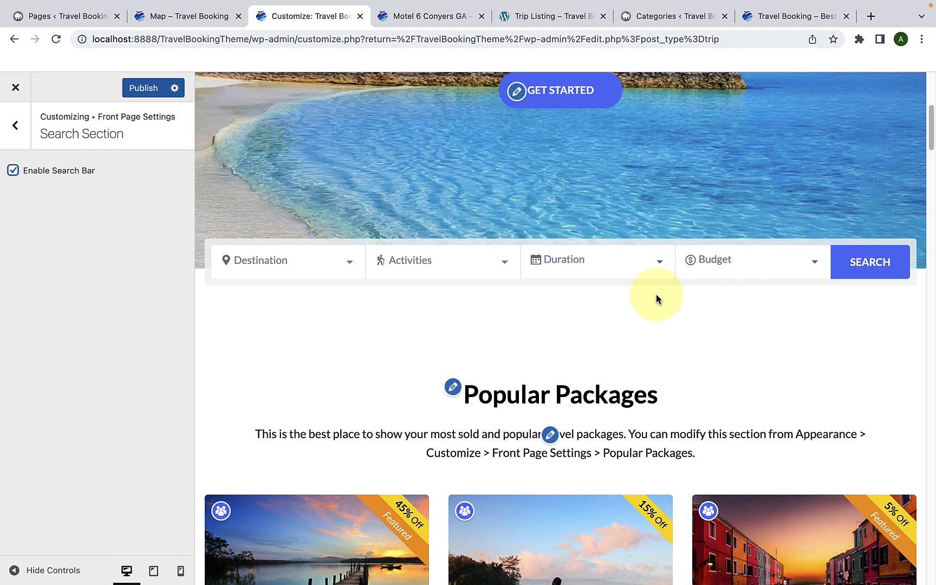
Step: Find the Text widget by searching for "text" and add it to the front page's About Section
left_click(15, 124)
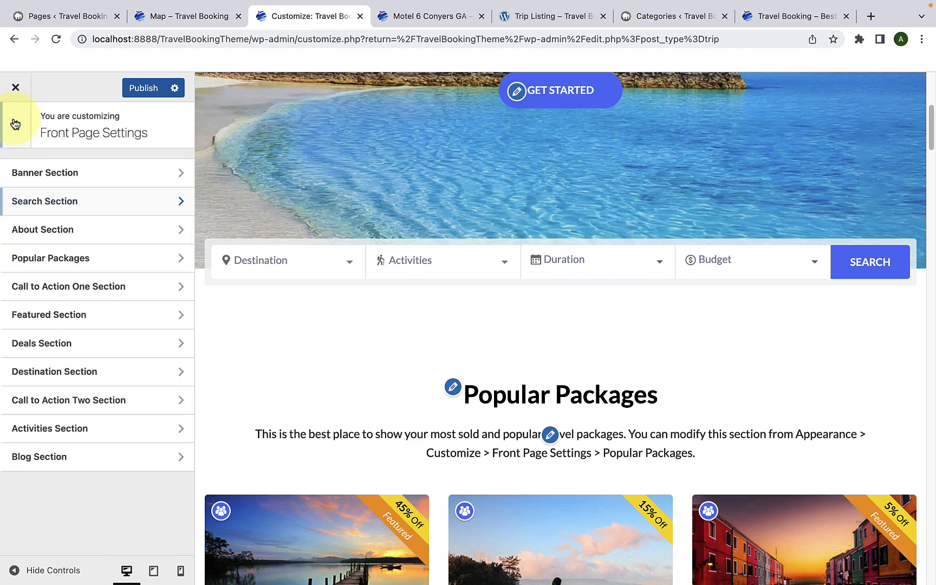
left_click(48, 238)
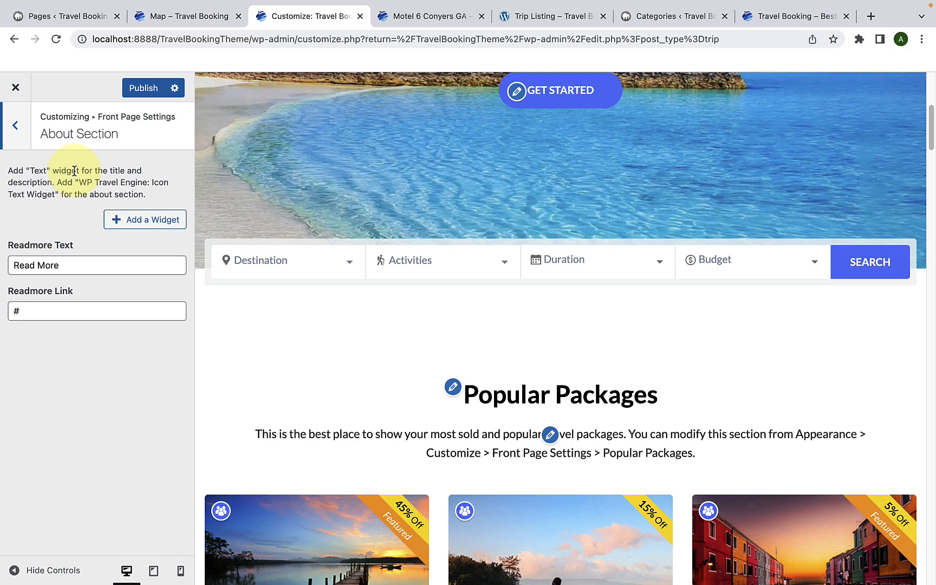
left_click(129, 222)
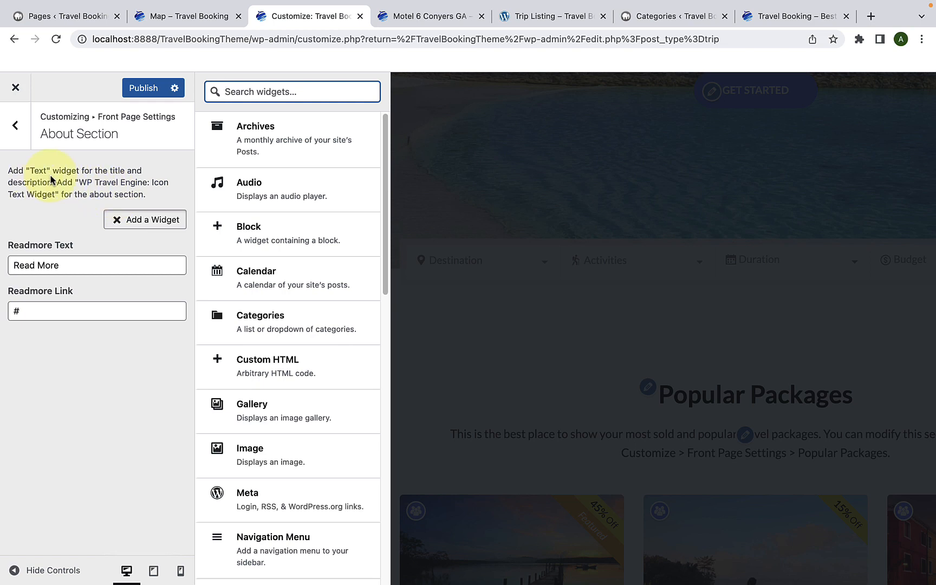
double_click(42, 172)
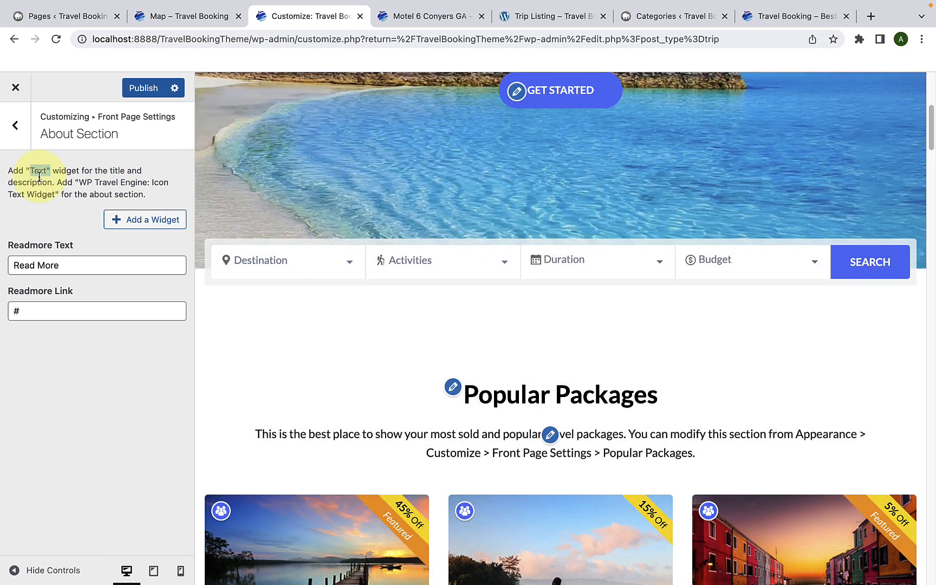
left_click(117, 226)
left_click(230, 94)
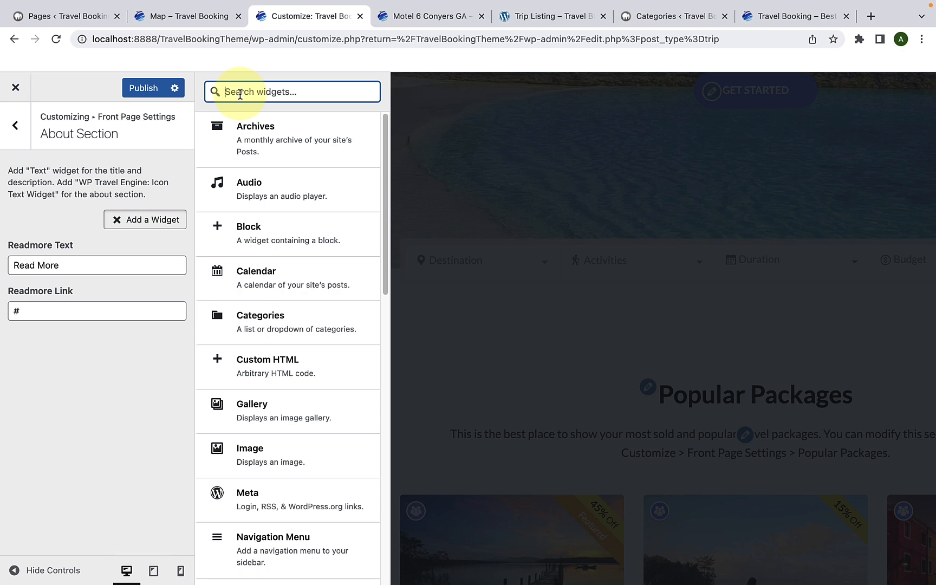
type("text")
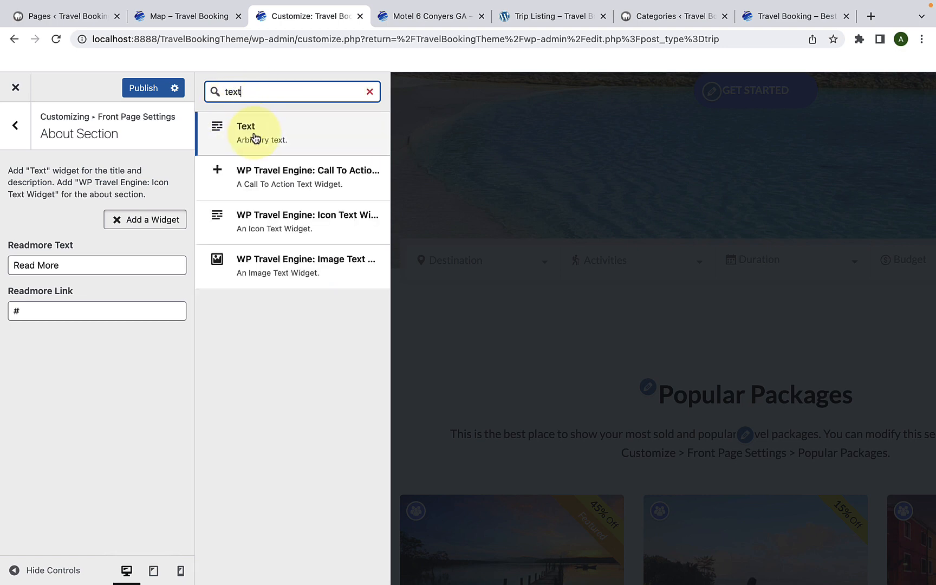
left_click(256, 136)
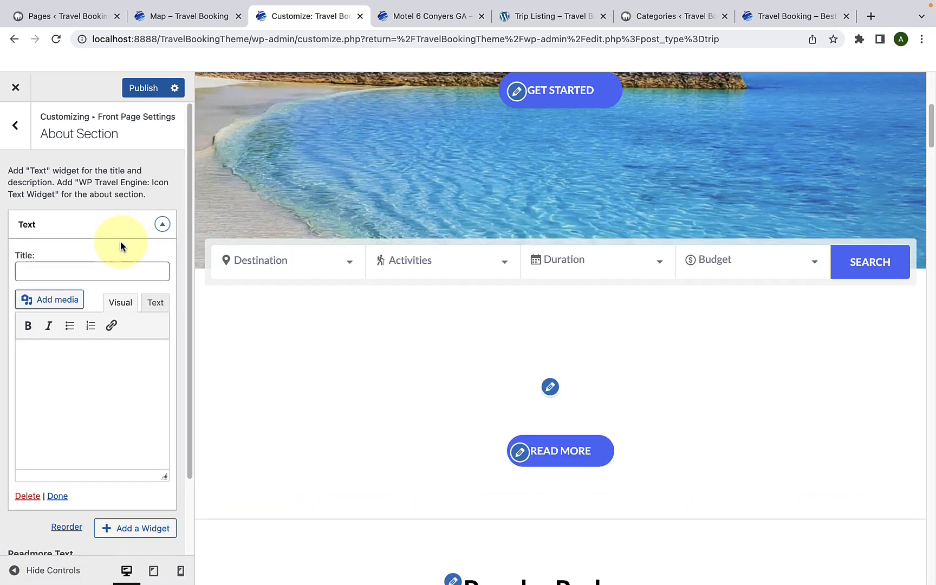
Step: Paste "Welcome to travel booking" as the title of the Text widget
scroll(119, 241, "down", 2)
left_click(89, 222)
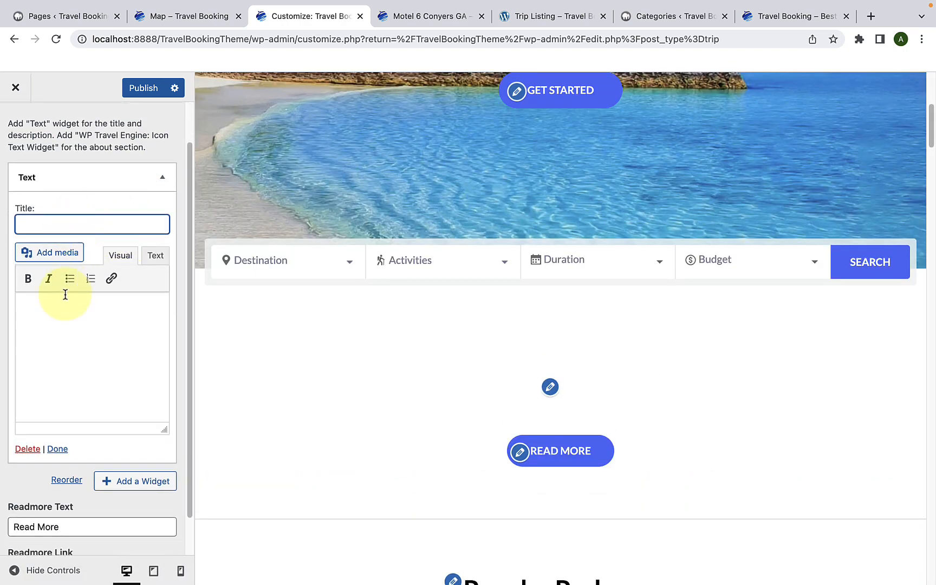
left_click(70, 314)
right_click(93, 224)
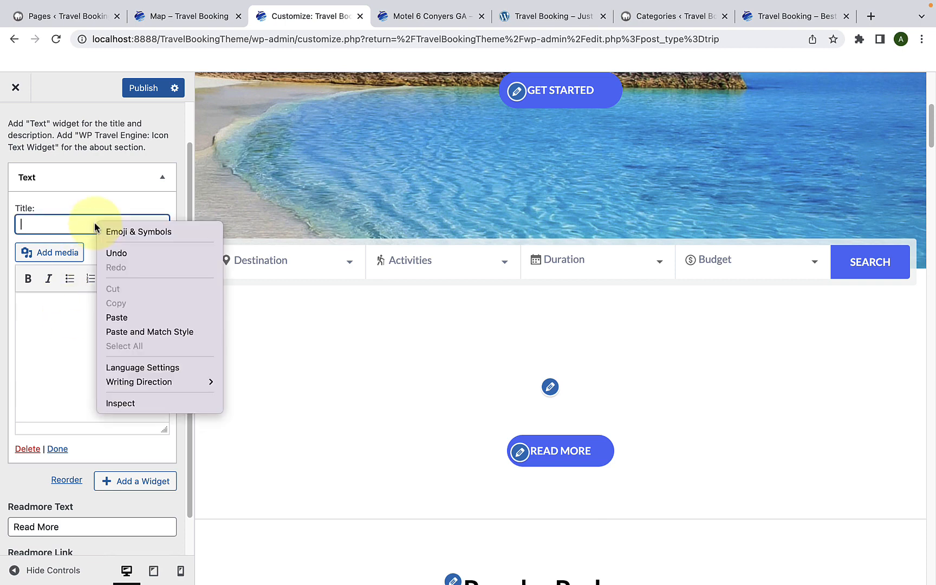
left_click(108, 318)
Step: Paste the copied paragraph starting "From troubled dreams, he found himself transformed" as the Text widget's description and close the widget
left_click(81, 314)
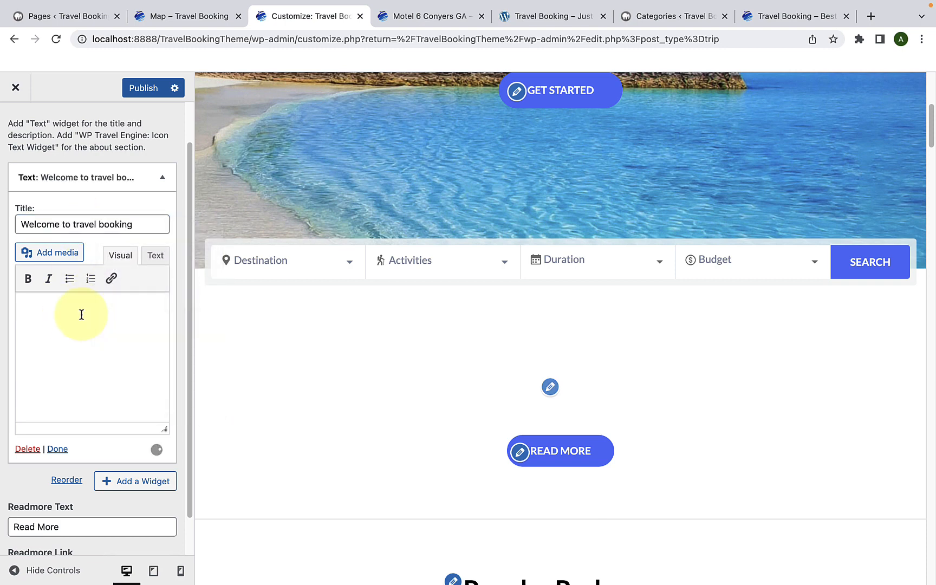
scroll(335, 348, "down", 2)
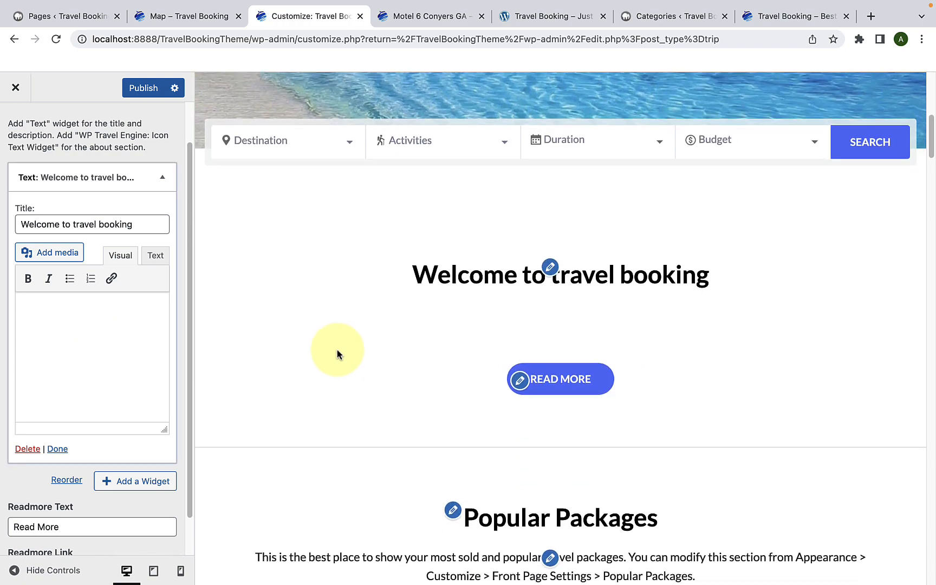
right_click(43, 310)
left_click(62, 406)
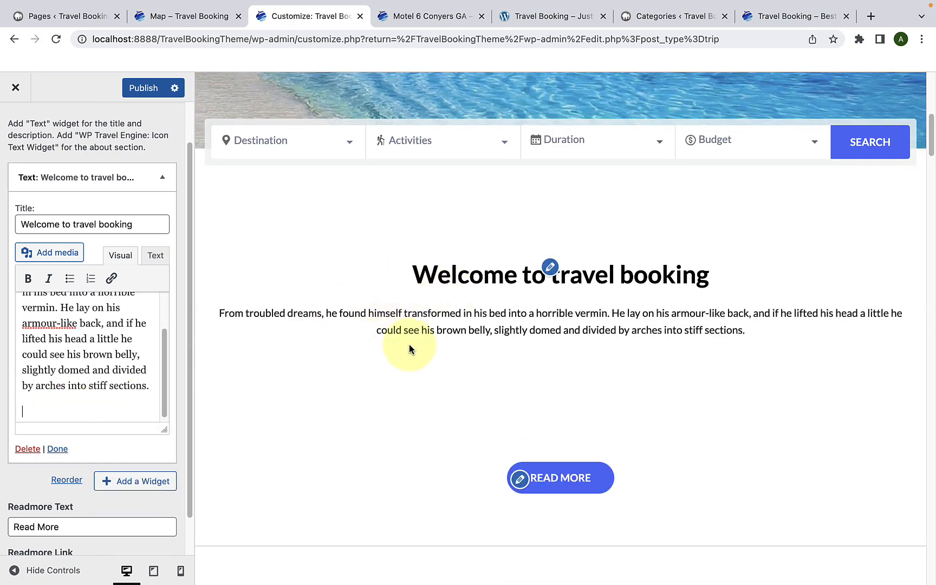
left_click(57, 449)
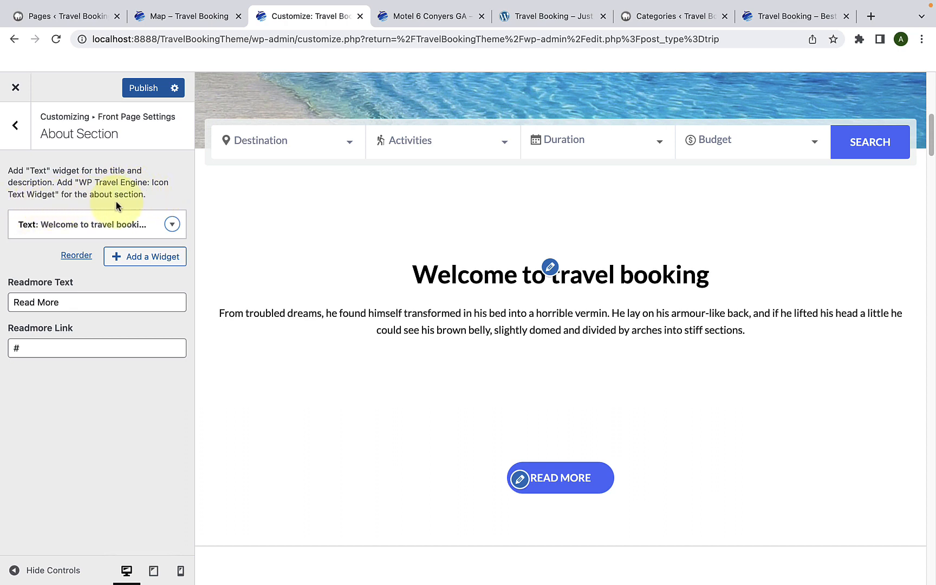
Step: Add a WP Travel Engine: Icon Text widget to the About Section and paste the title "Award winning company"
left_click(115, 259)
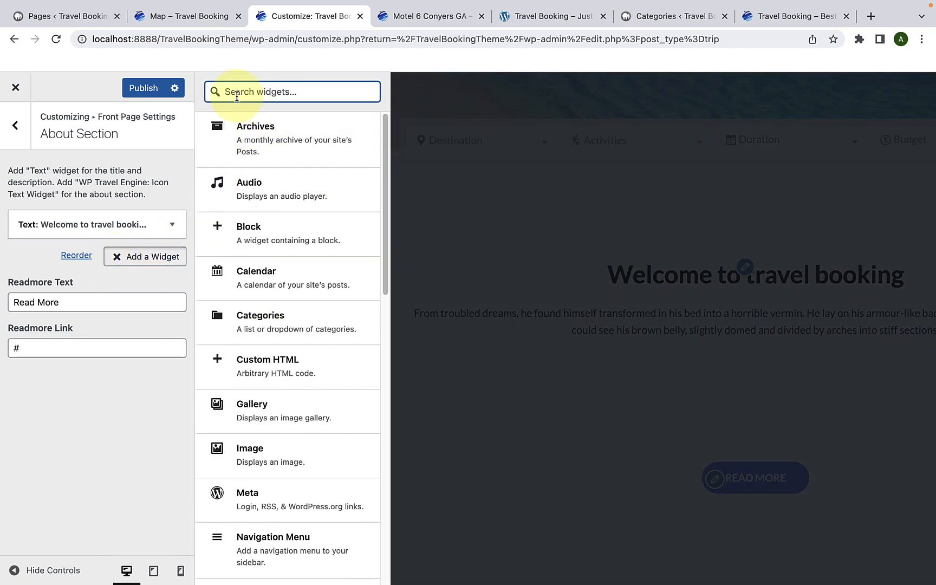
type("icon")
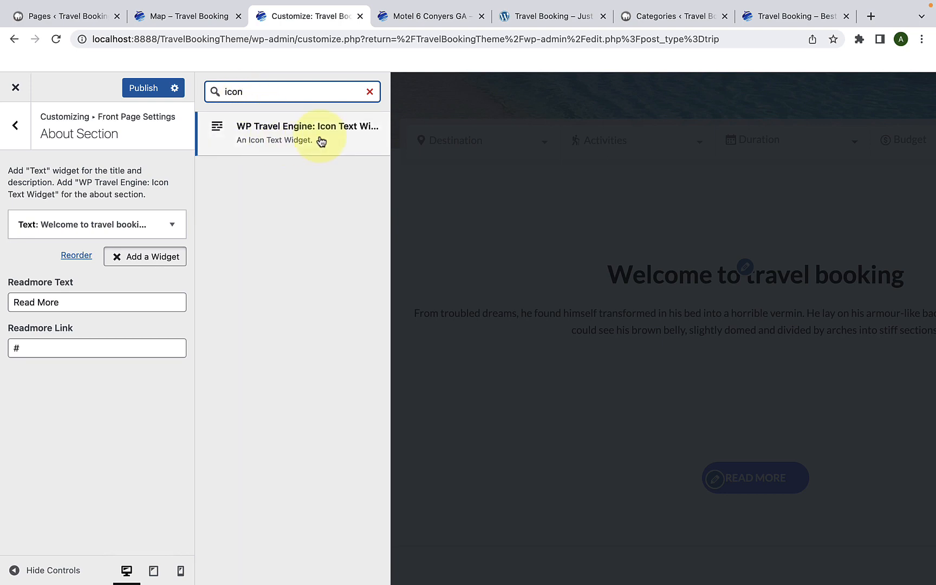
left_click(321, 140)
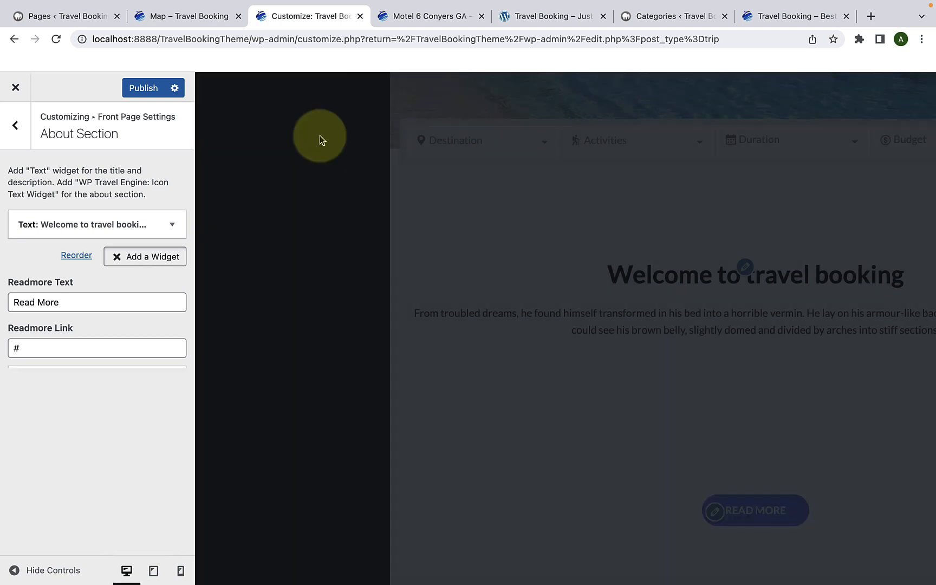
scroll(98, 296, "down", 1)
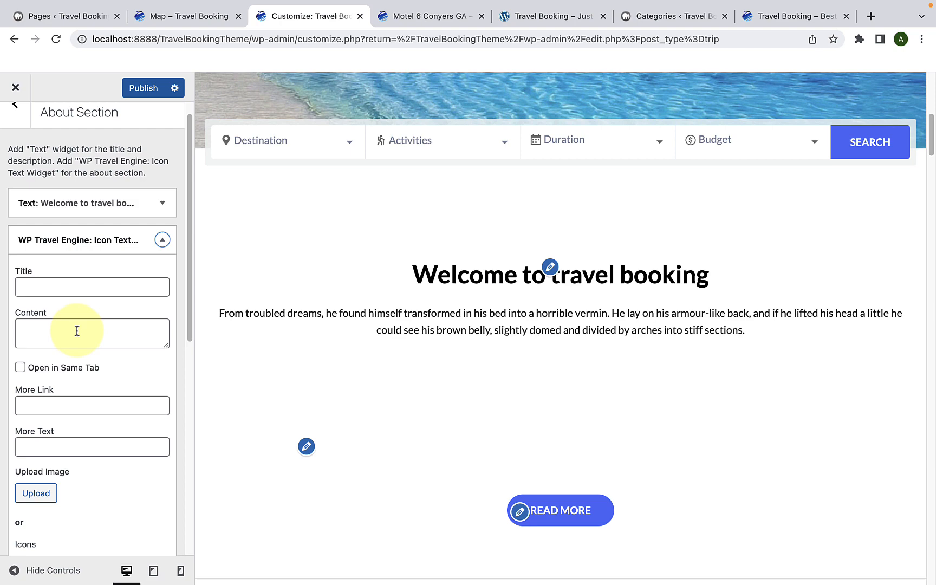
left_click(74, 288)
right_click(79, 285)
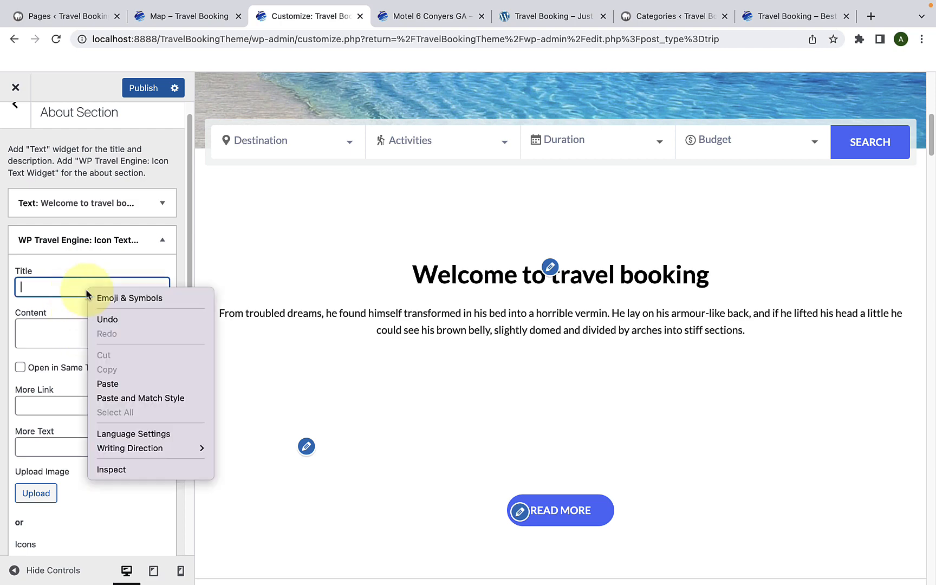
left_click(105, 381)
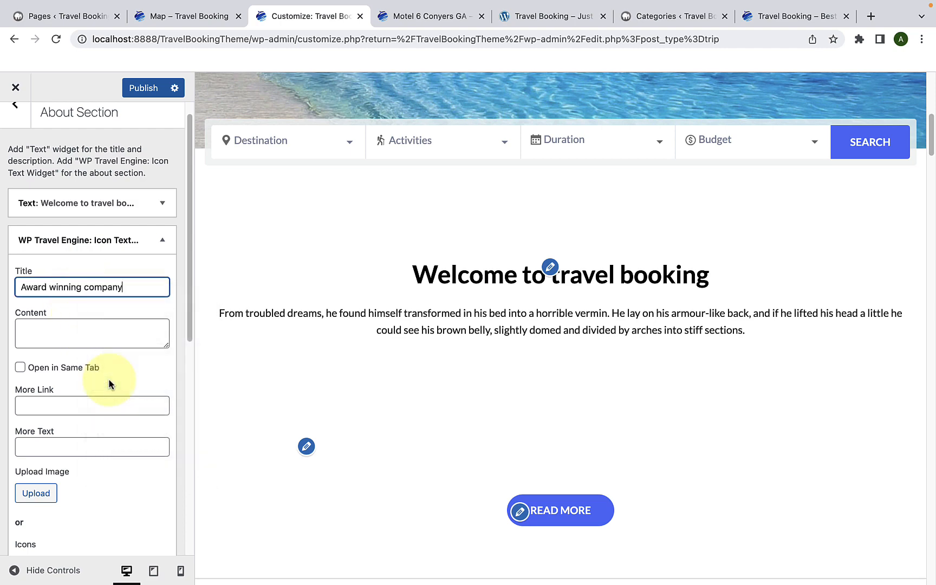
Step: Enlarge the icon text widget's Content box and paste "We've received Certificate of Excellence award from TripAdvisor."
scroll(208, 384, "down", 3)
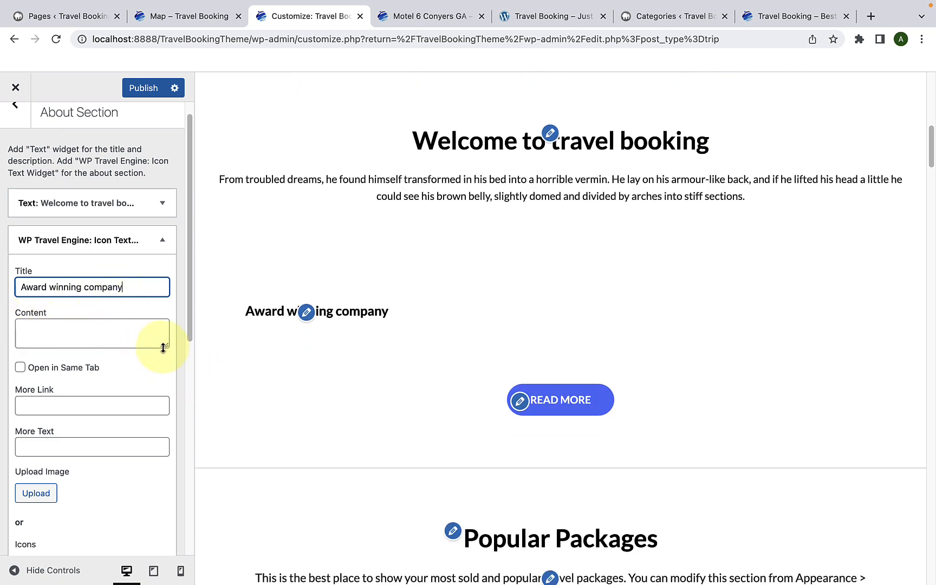
left_click_drag(163, 347, 163, 451)
left_click(94, 336)
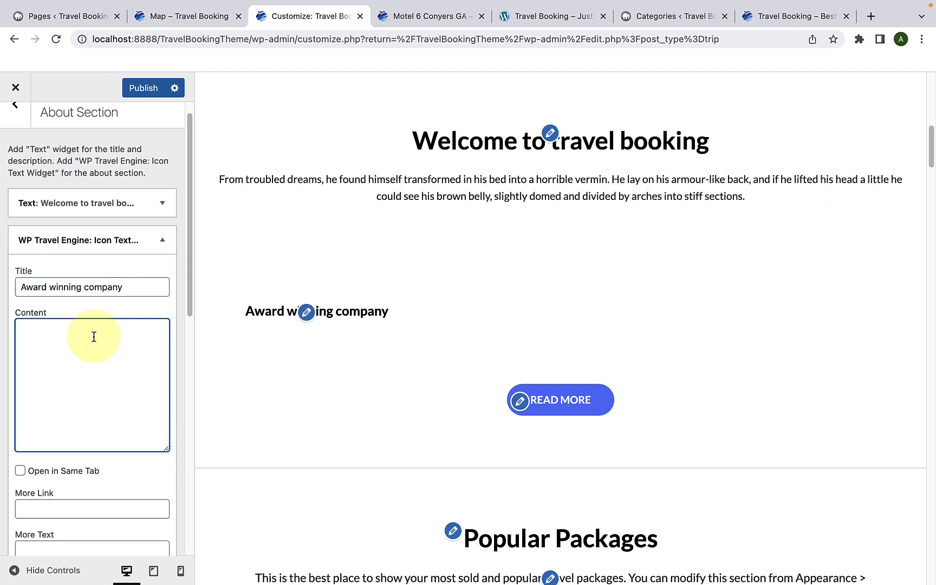
right_click(89, 331)
left_click(118, 426)
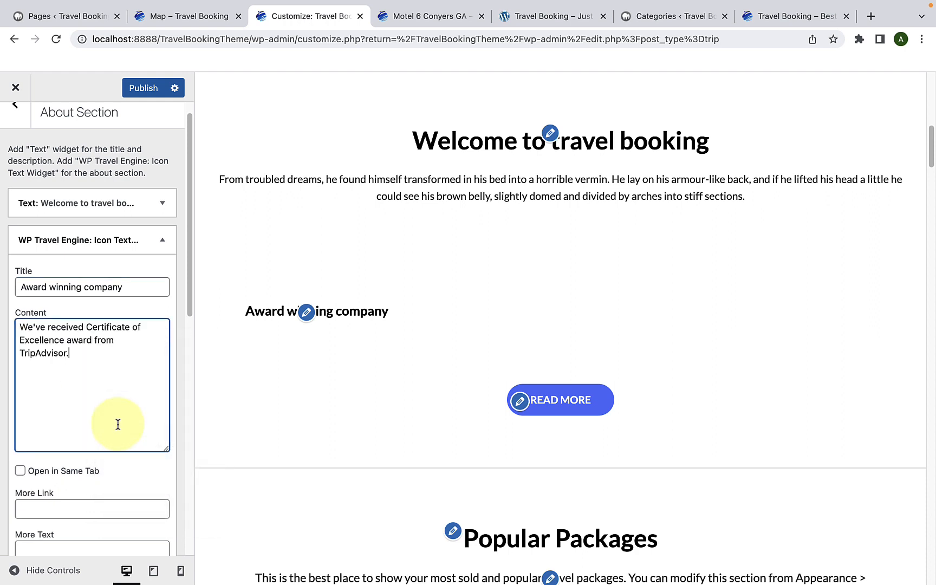
Step: Paste the copied demo site address ending in /travel-booking/ as the icon text widget's More Link
scroll(118, 424, "down", 3)
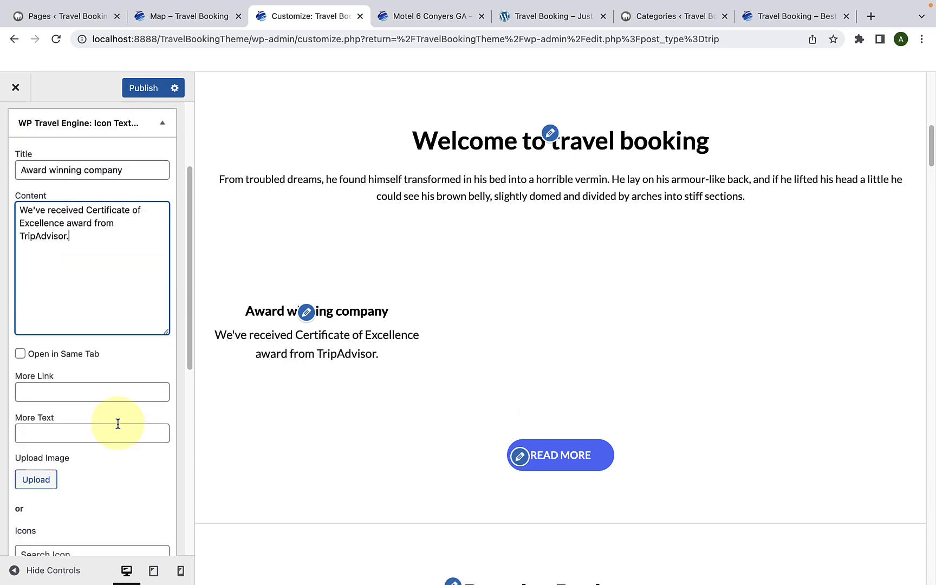
scroll(118, 424, "down", 3)
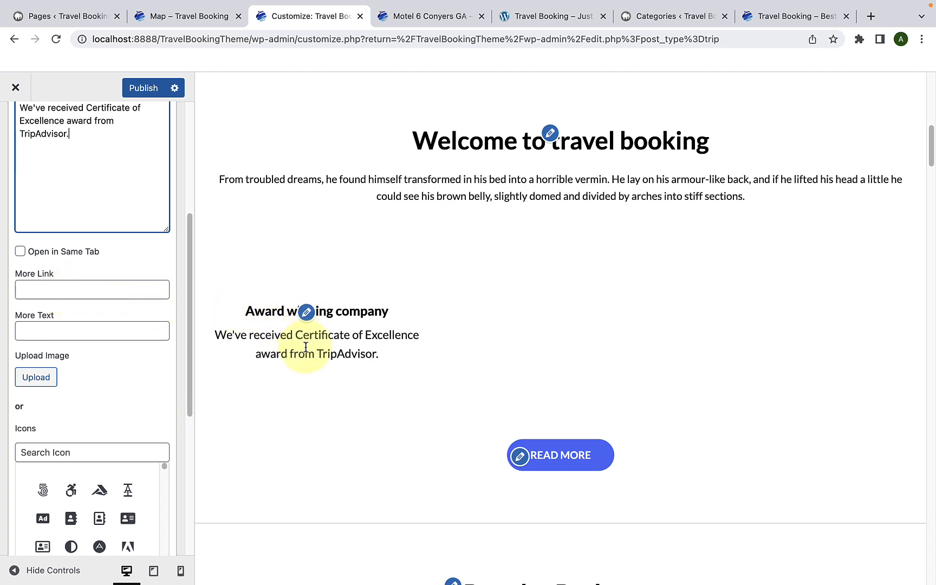
right_click(81, 289)
left_click(100, 378)
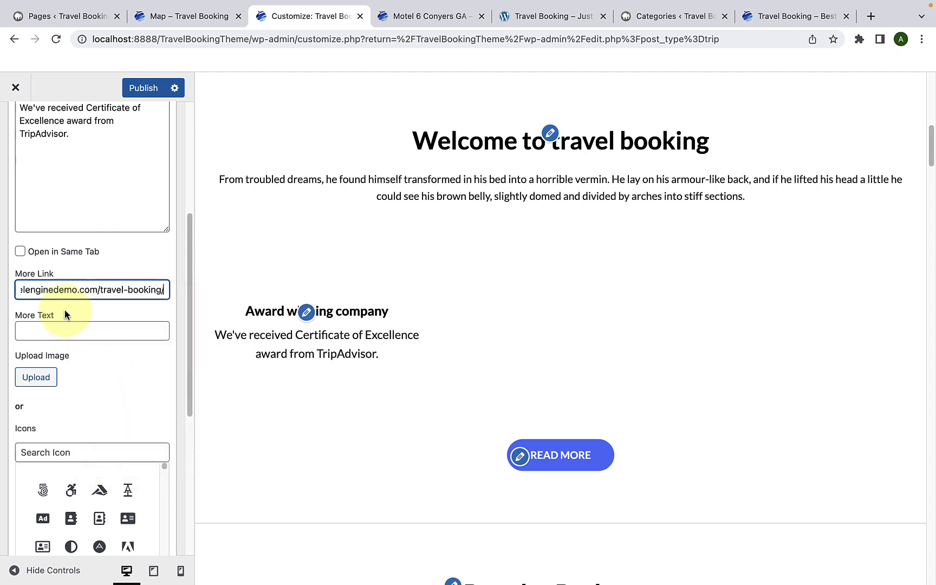
Step: Set the icon text widget's More Text to "Learn More"
left_click(70, 332)
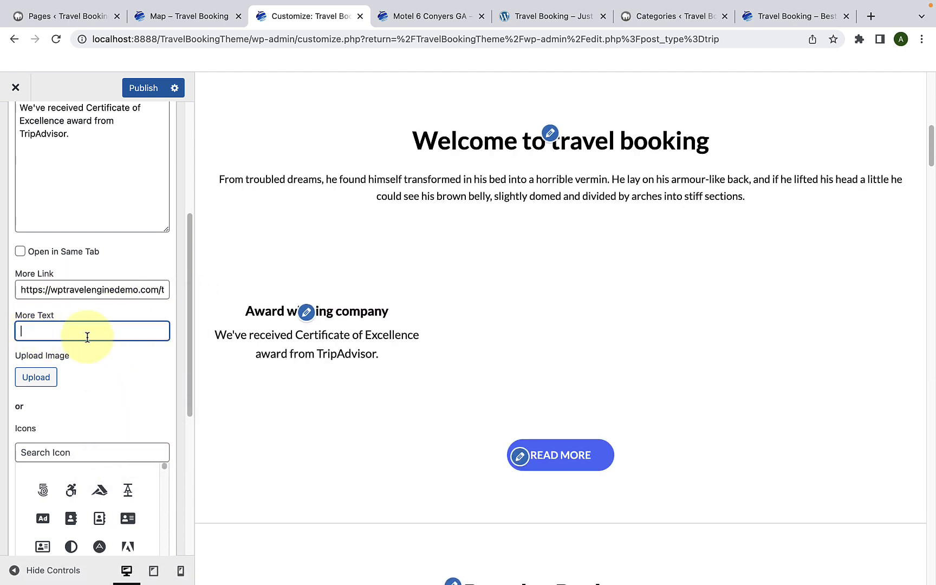
type("Learn More")
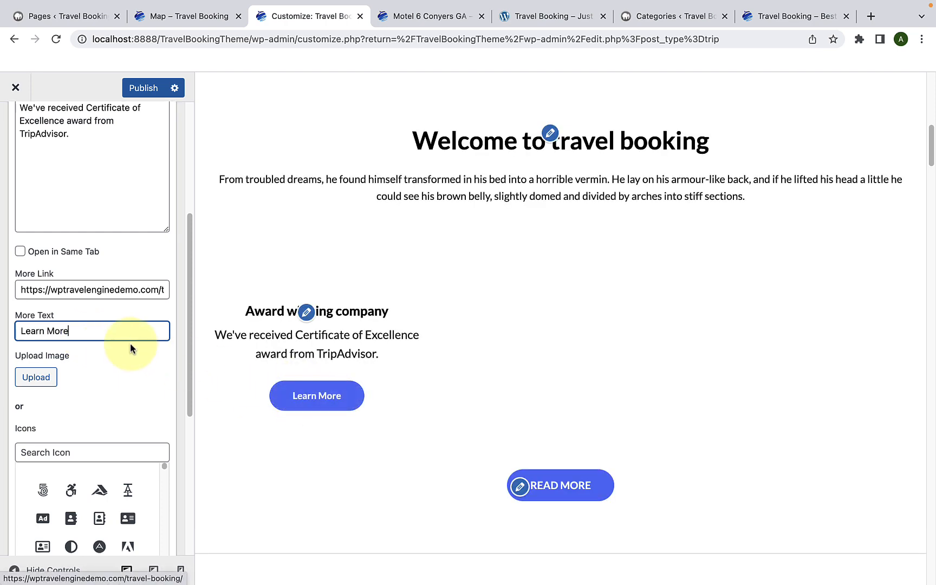
Step: Clear the icon text widget's More Text and More Link fields
left_click_drag(110, 330, 18, 340)
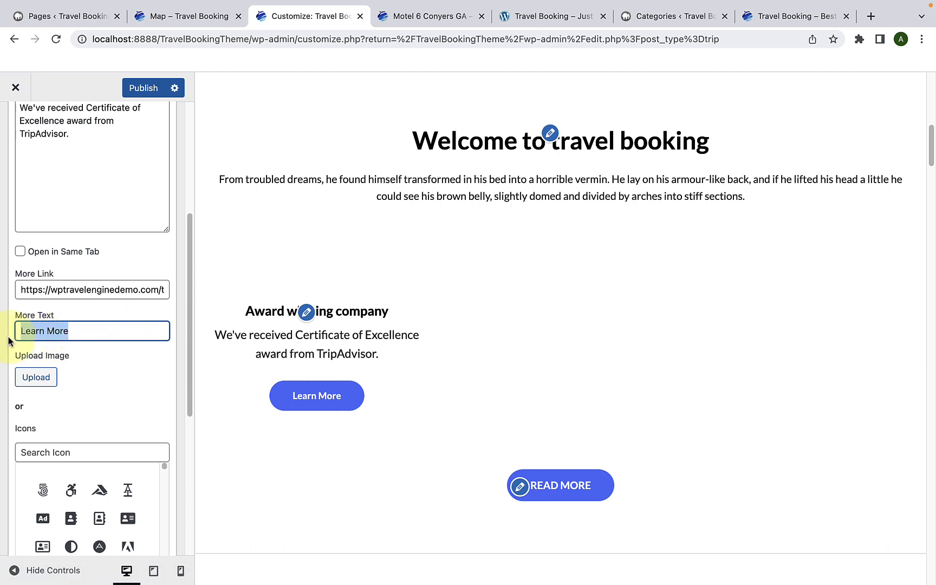
key("BackSpace")
triple_click(42, 288)
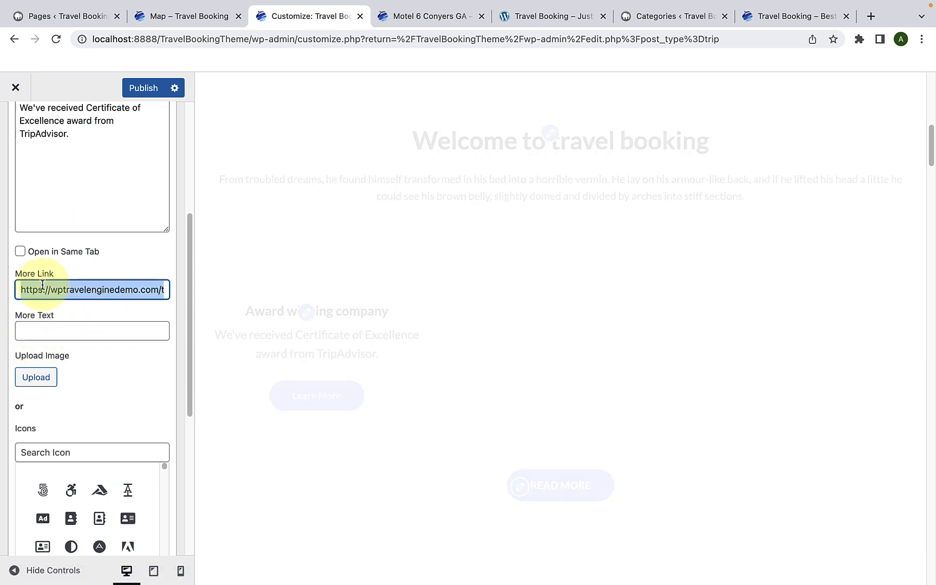
key("BackSpace")
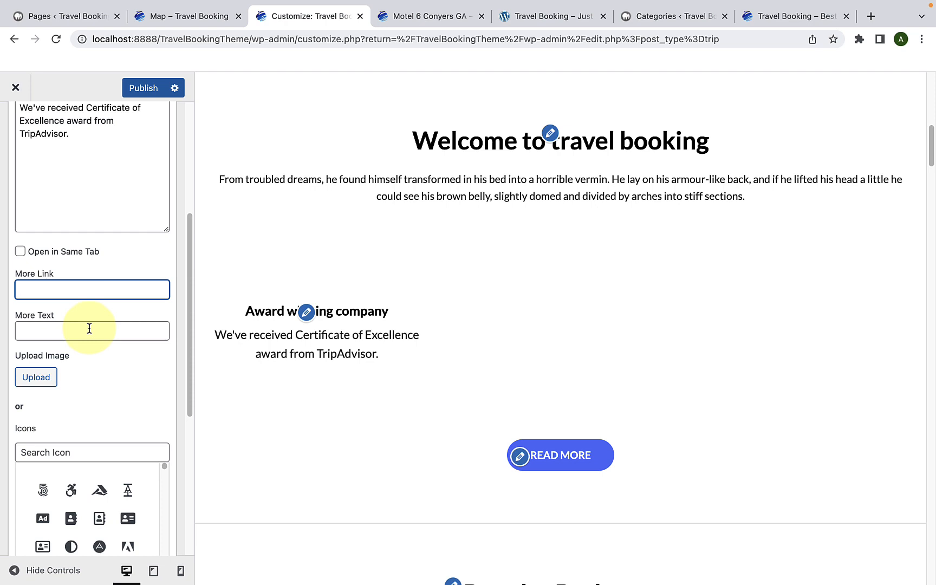
Step: Assign the award ribbon image icon1-1.png from the media library as the icon text widget's image
scroll(89, 328, "down", 2)
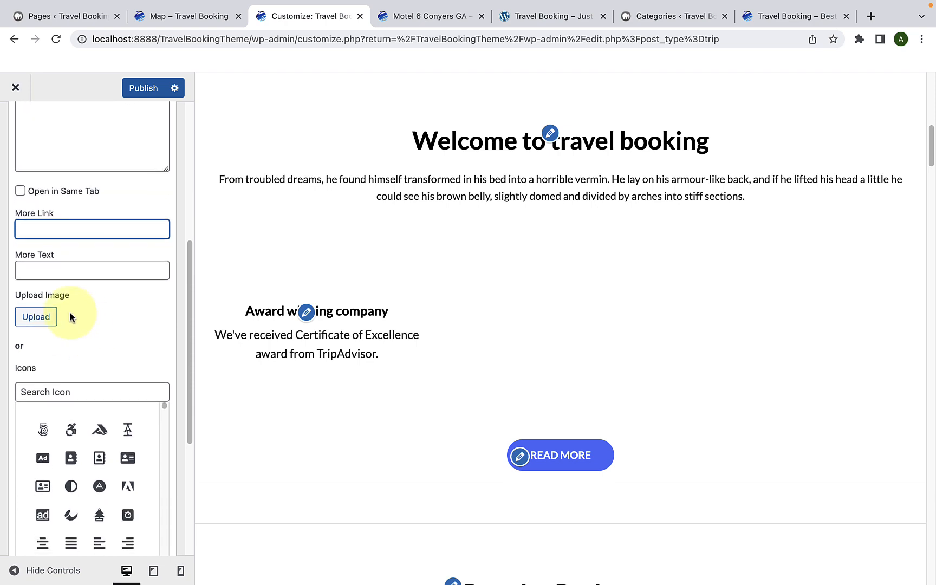
scroll(69, 344, "down", 4)
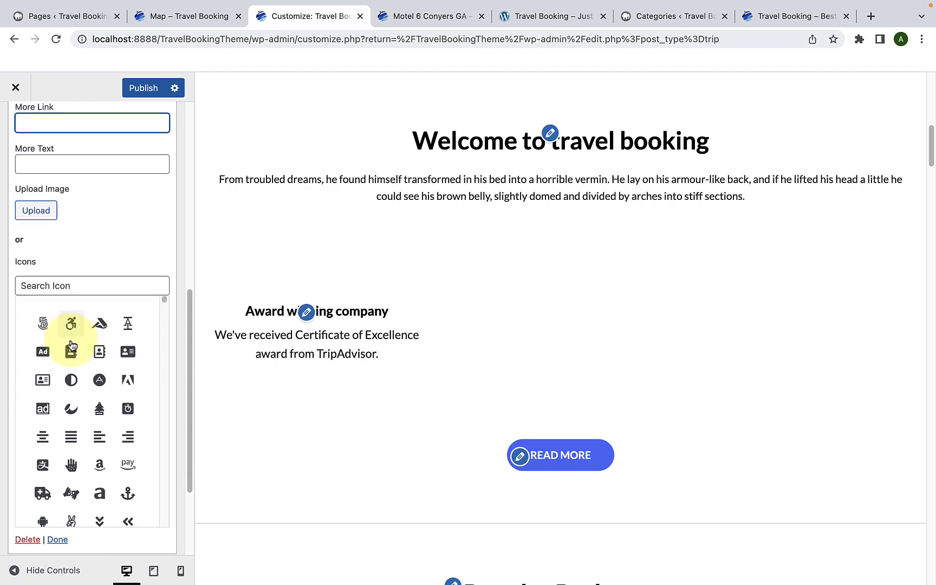
scroll(100, 450, "down", 10)
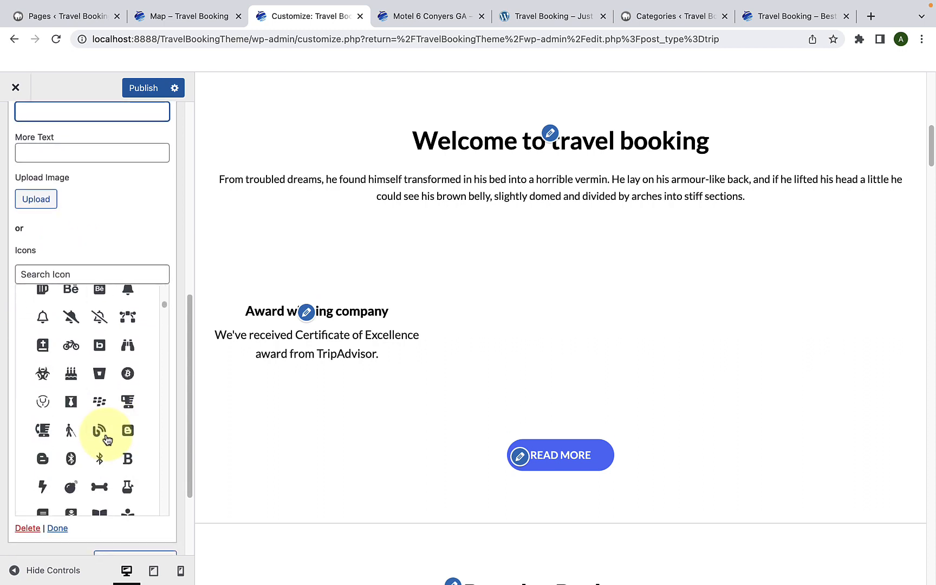
scroll(107, 439, "up", 15)
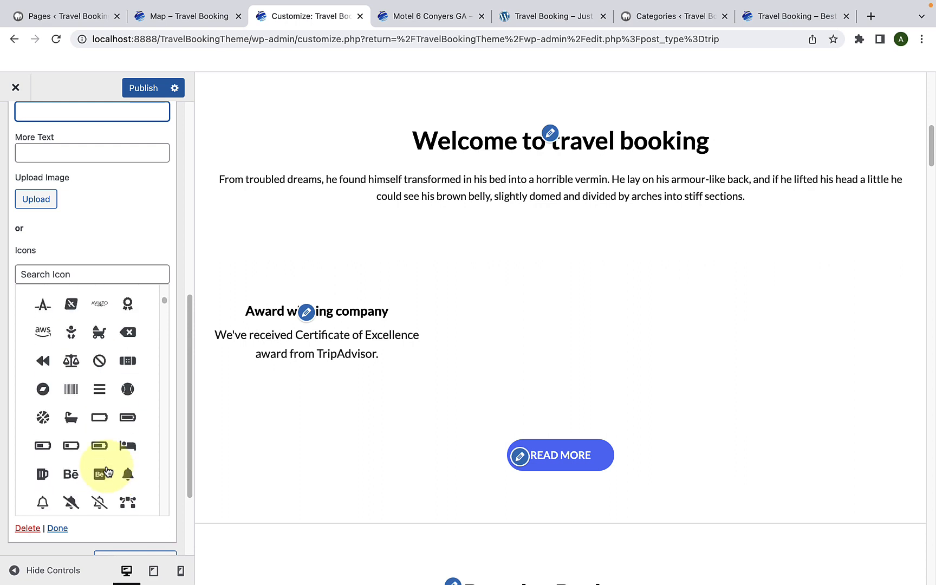
scroll(108, 469, "up", 5)
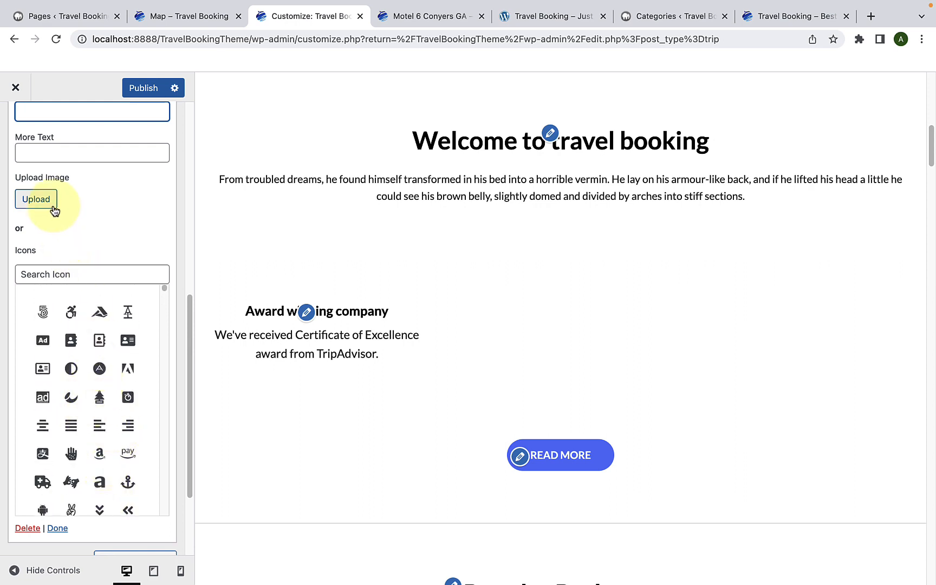
left_click(36, 200)
left_click(140, 147)
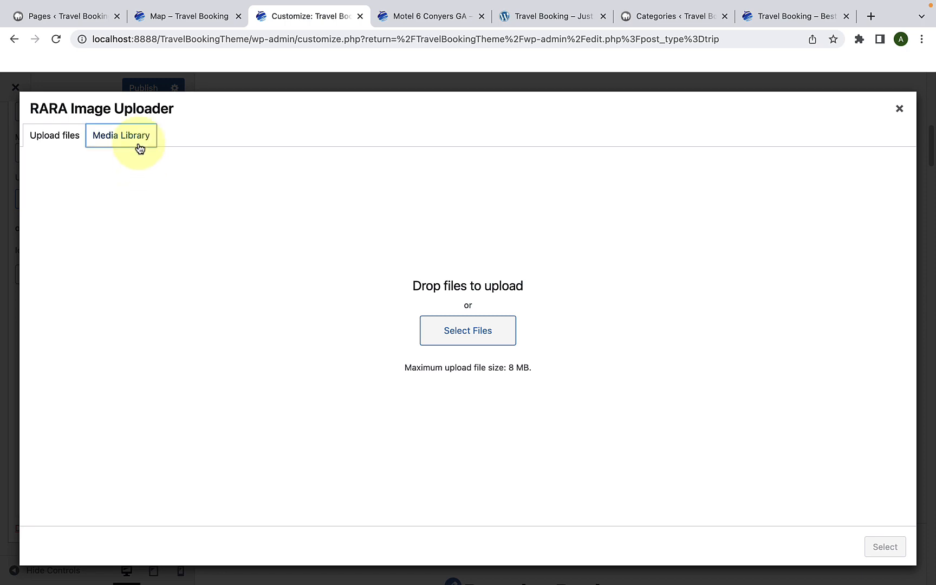
scroll(319, 346, "down", 10)
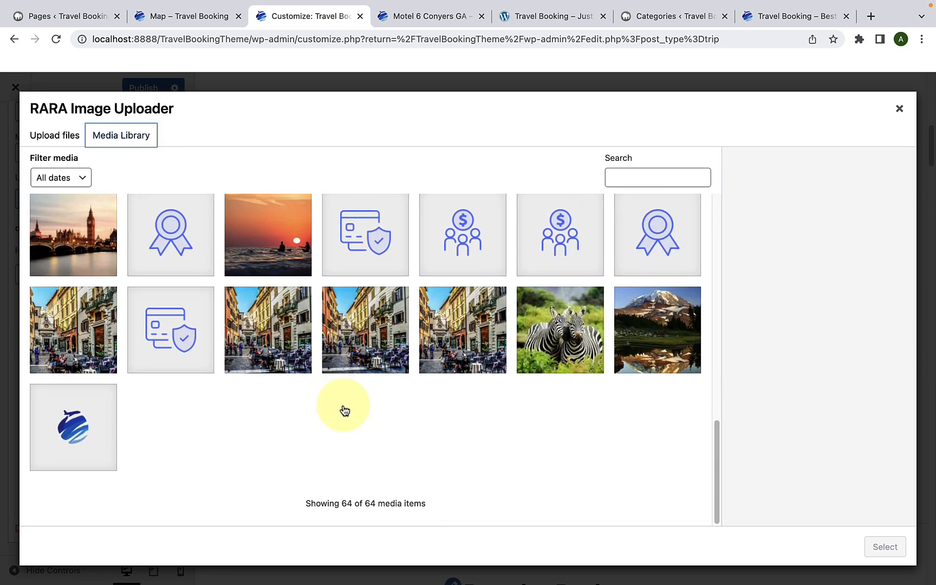
left_click(174, 241)
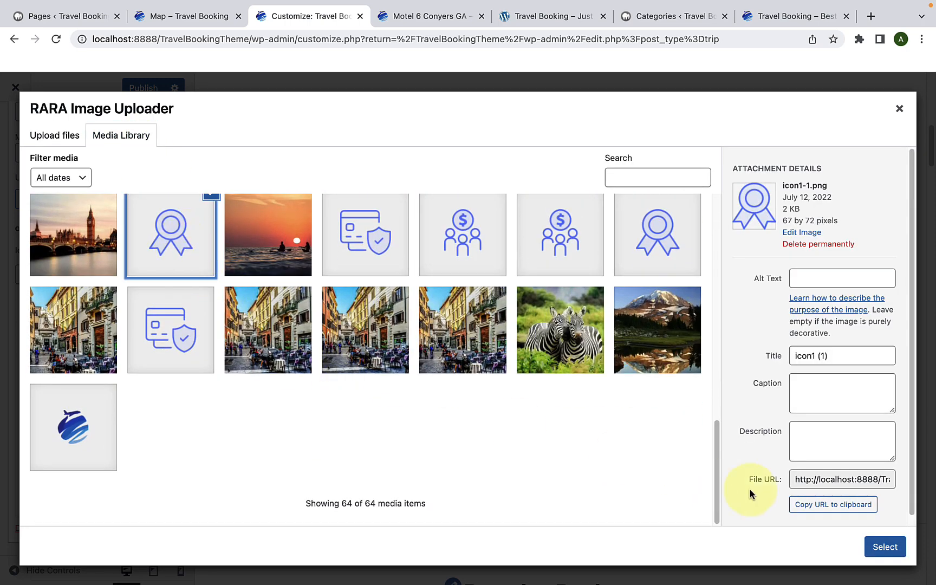
left_click(884, 546)
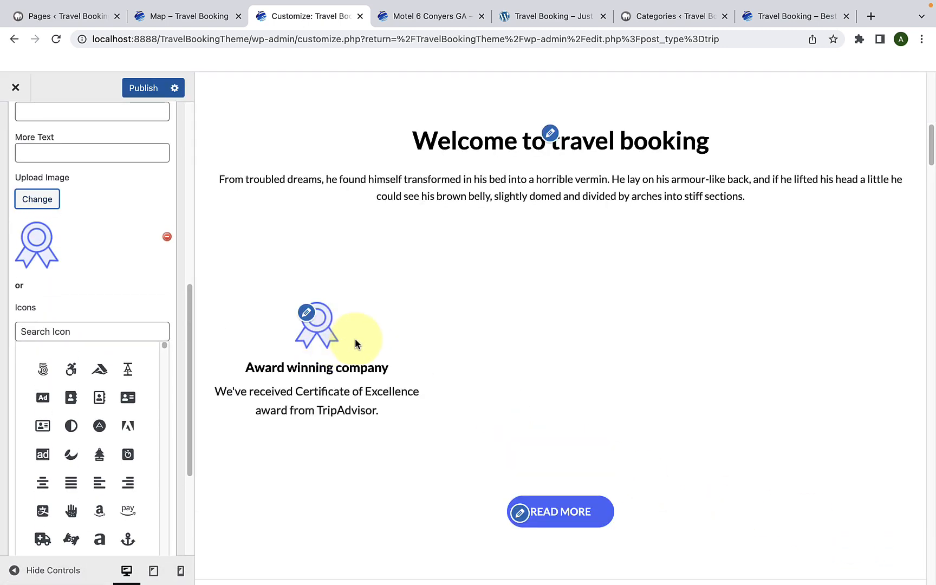
Step: Close the finished icon text widget and open the list of available widgets for the About Section
scroll(352, 388, "down", 1)
scroll(167, 401, "down", 5)
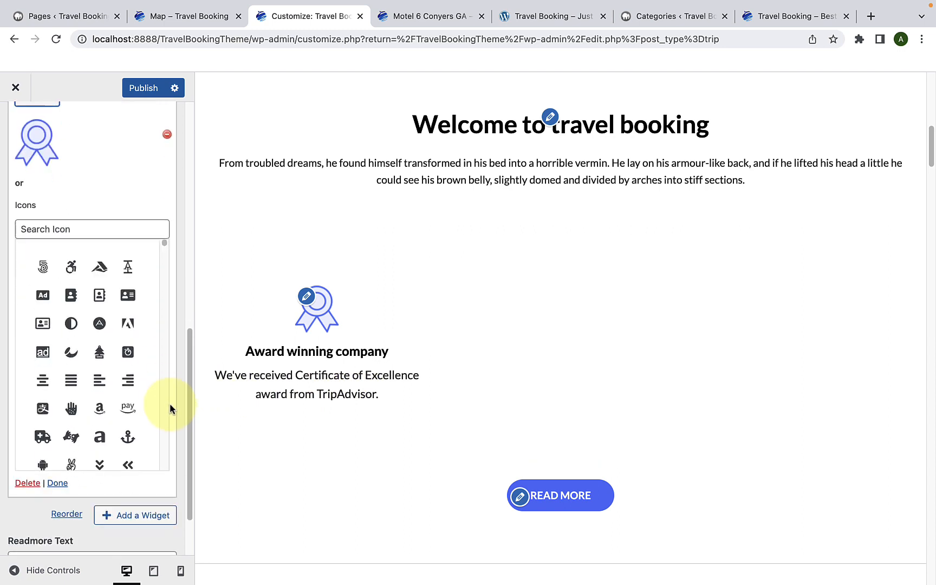
left_click(63, 407)
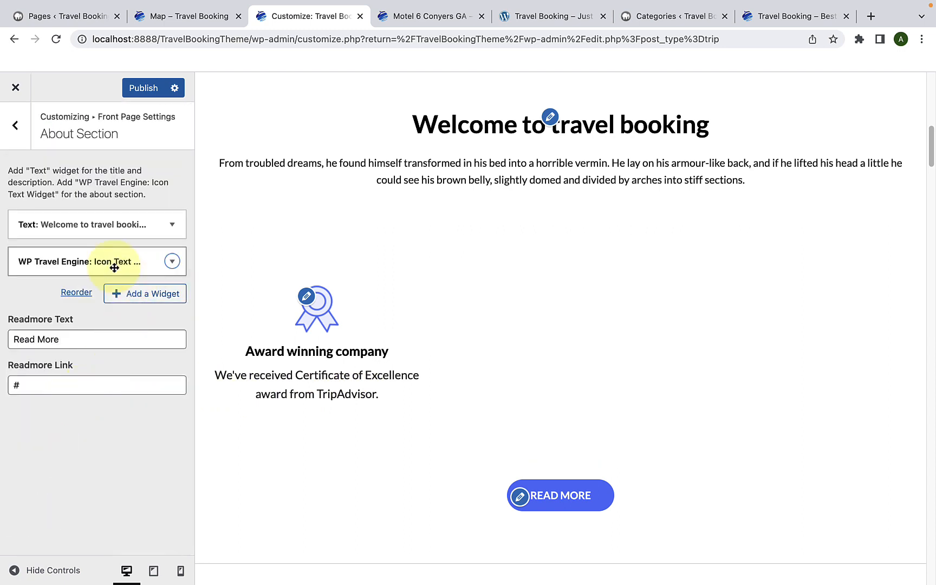
left_click(123, 299)
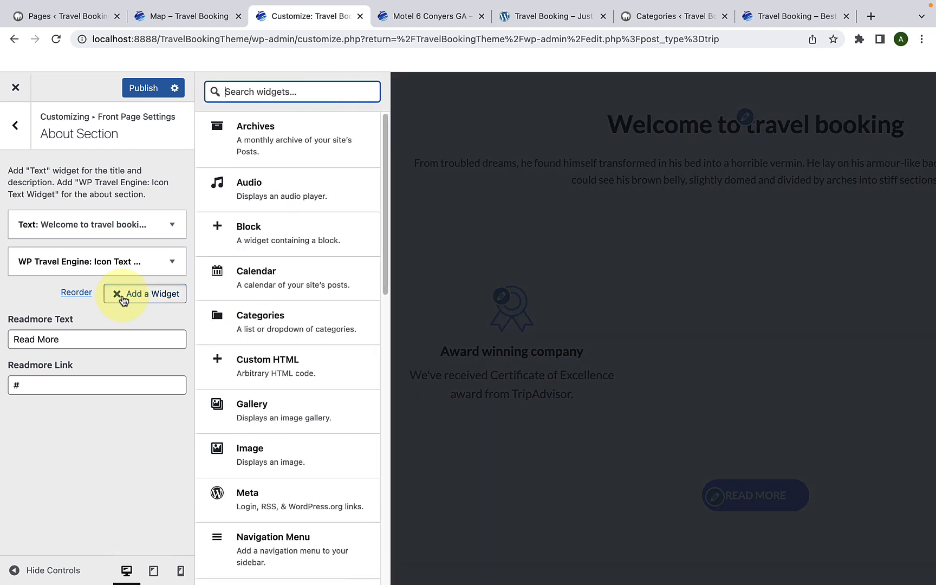
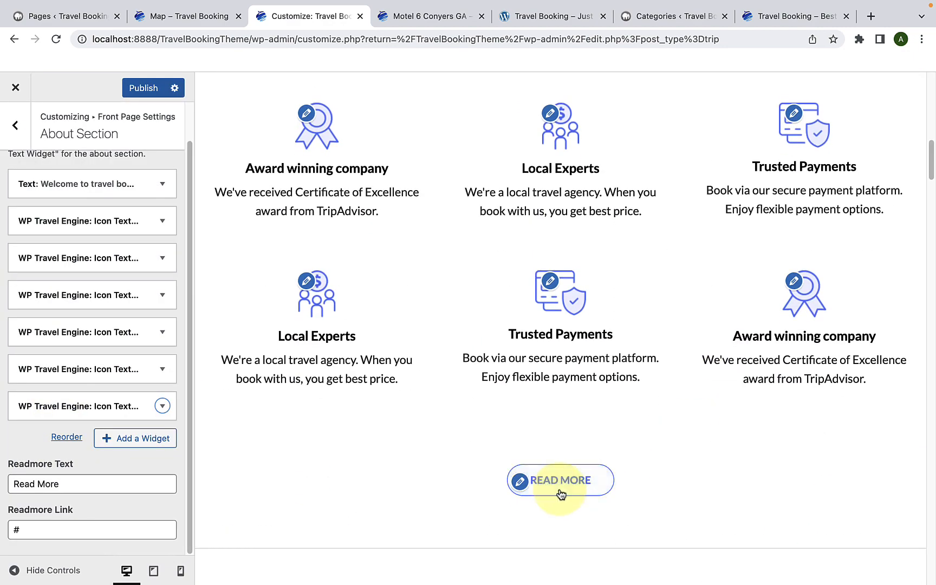
Step: Set the About Section's Readmore Link to the copied wptravelenginedemo.com/travel-booking/ URL and publish the changes
left_click_drag(94, 480, 18, 487)
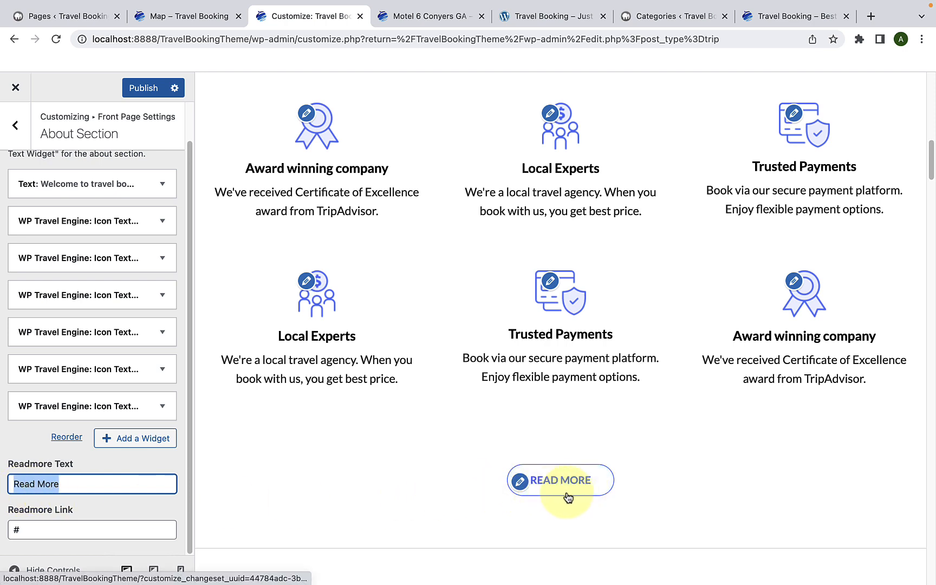
left_click(12, 535)
double_click(41, 527)
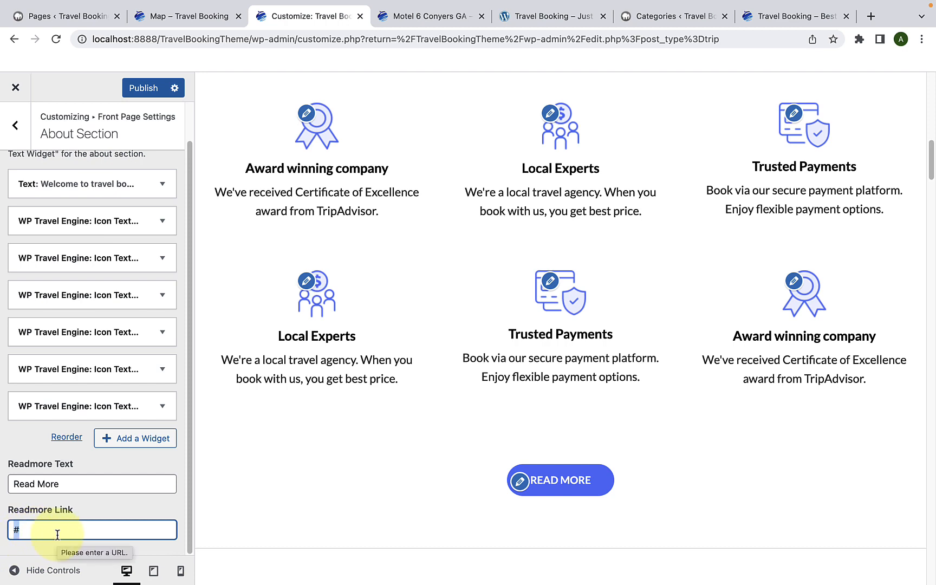
right_click(60, 533)
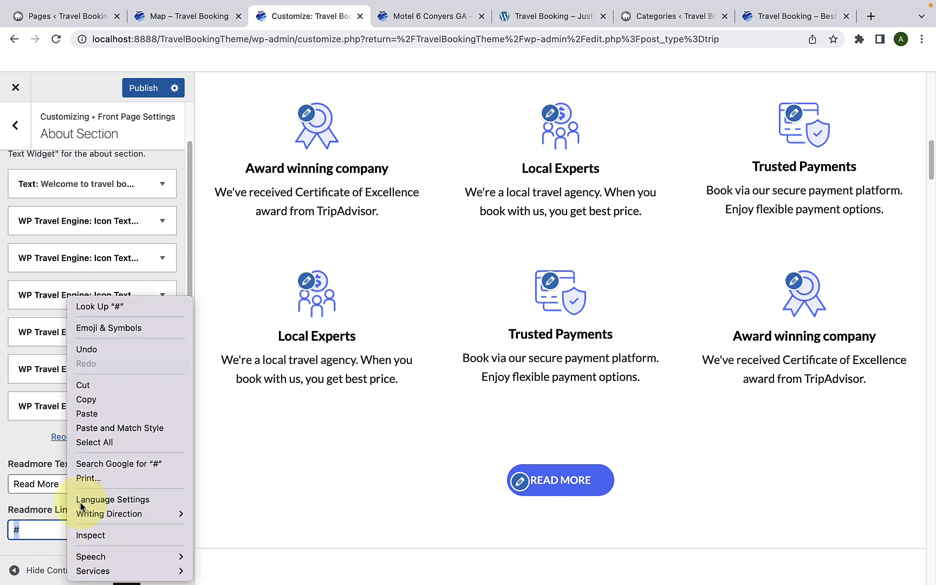
left_click(100, 415)
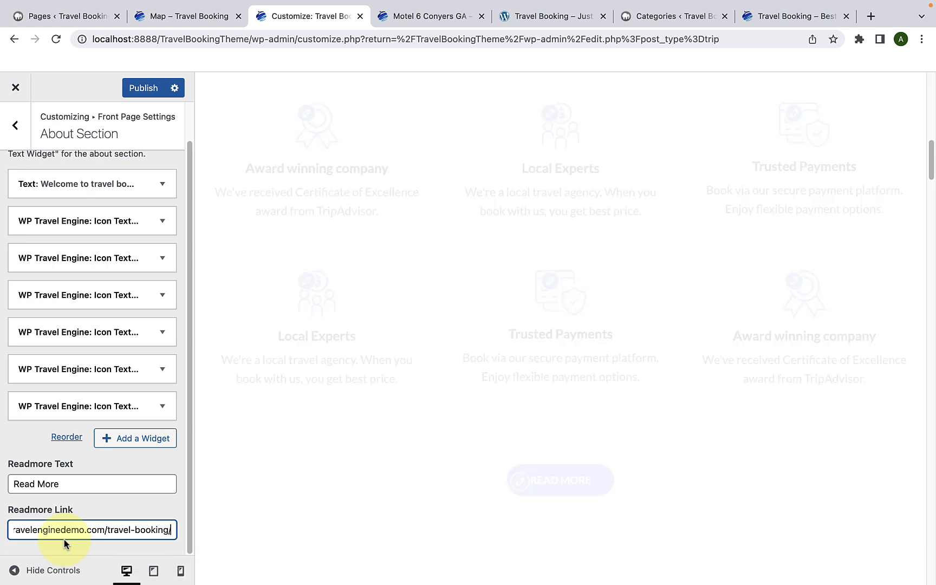
left_click(150, 91)
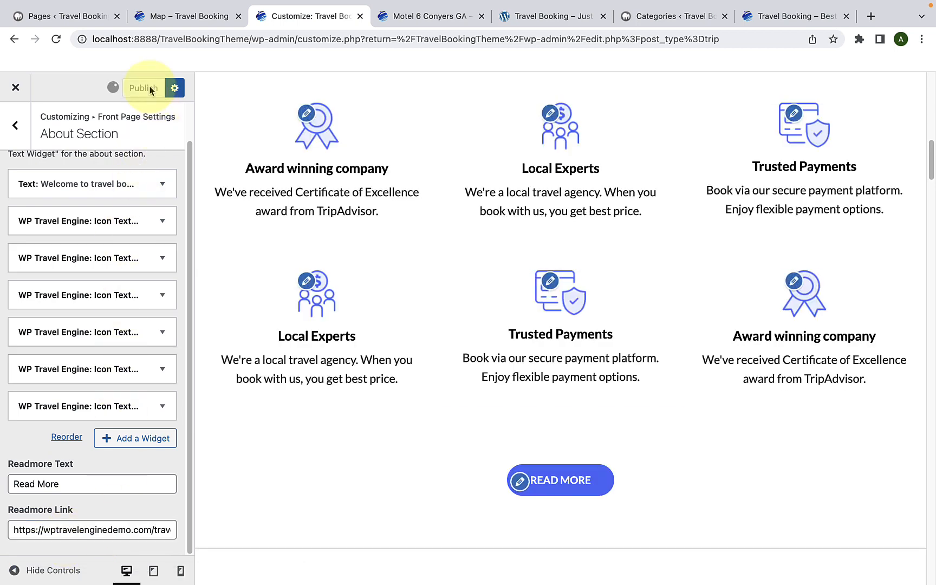
Step: Open the live Travel Booking homepage and review its welcome text, icon blocks and Read More button
left_click(395, 17)
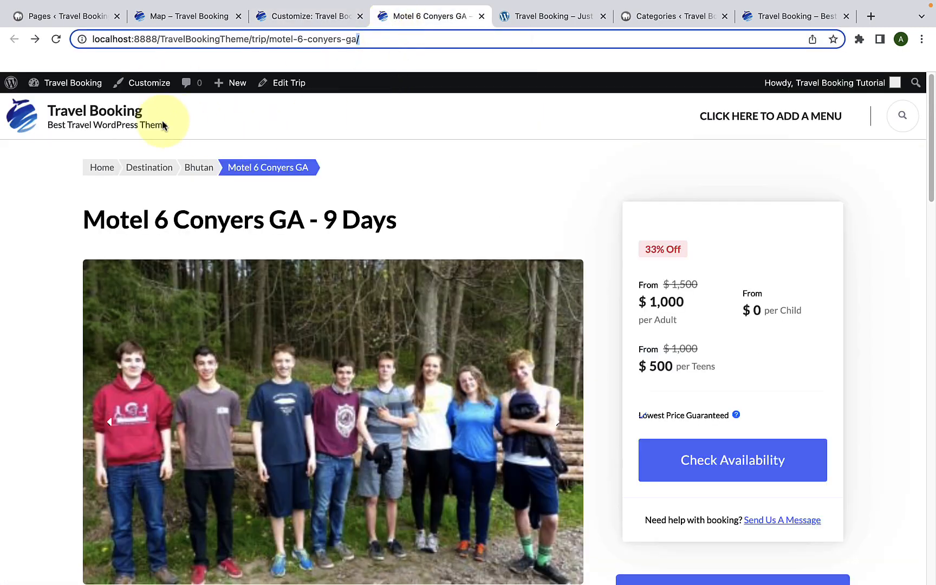
left_click(130, 114)
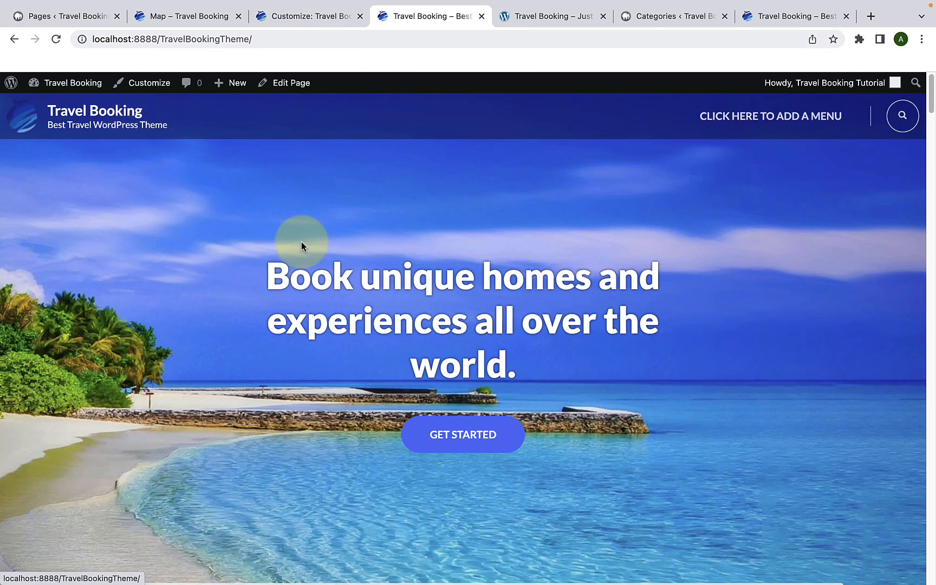
scroll(539, 347, "down", 15)
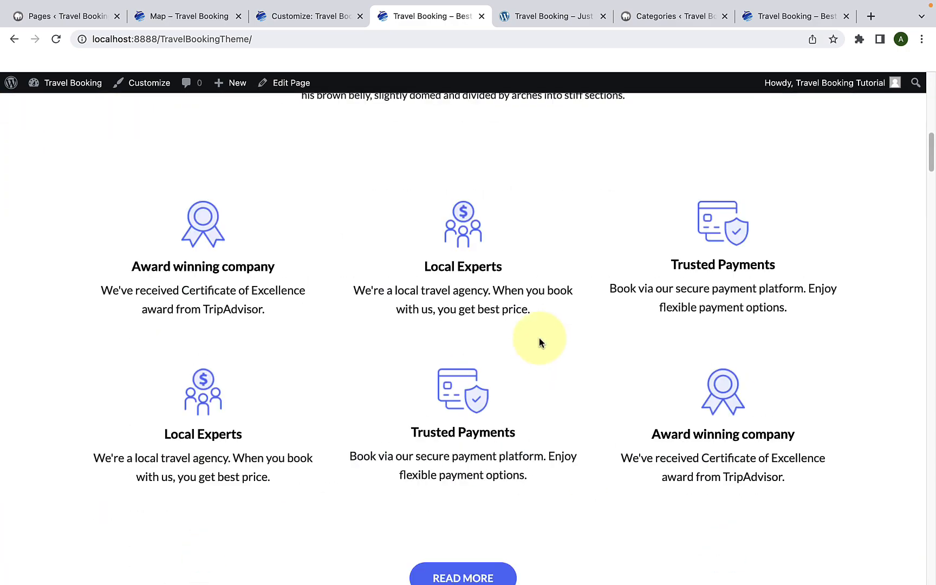
scroll(680, 332, "down", 2)
scroll(681, 330, "up", 6)
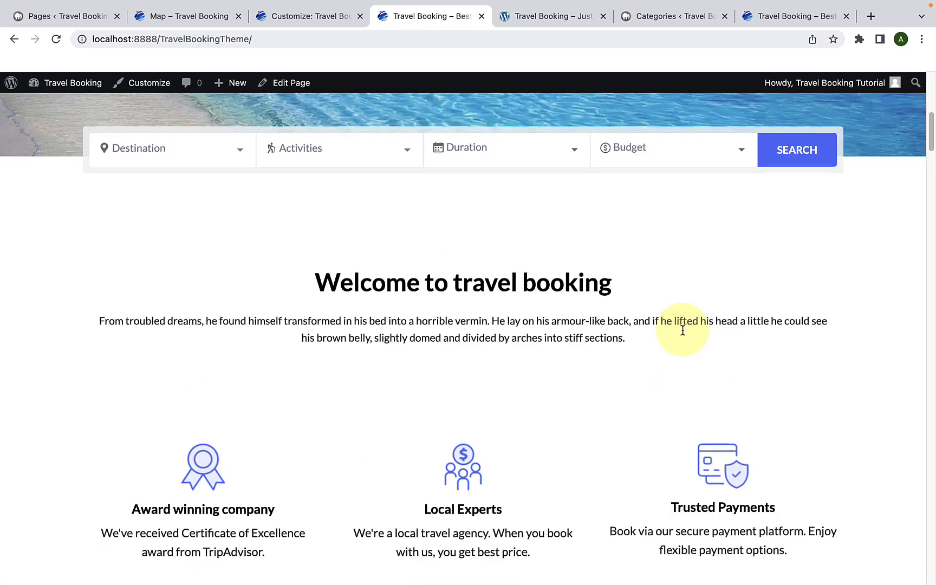
scroll(682, 330, "down", 6)
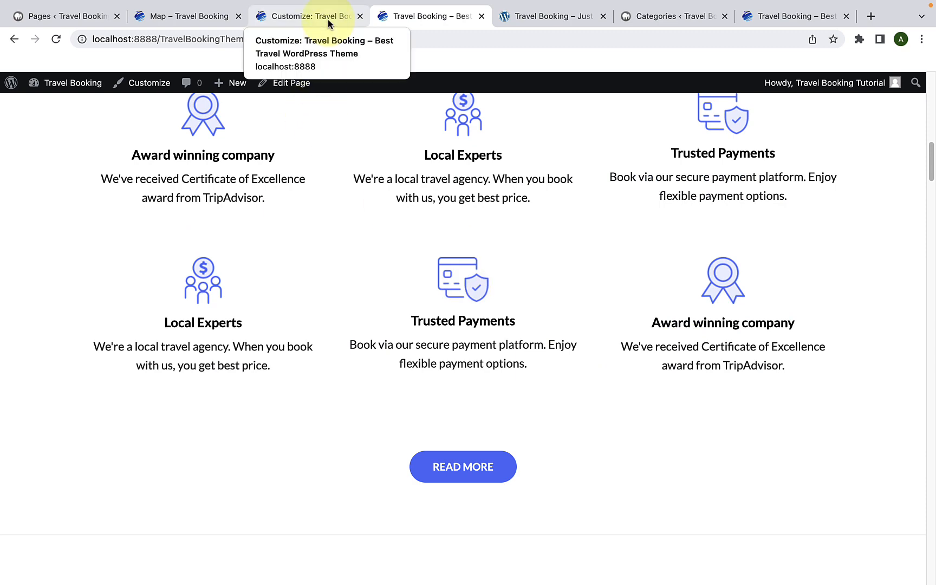
Step: Return to the Customizer page and open the Popular Packages settings of the front page
left_click(328, 19)
left_click(16, 132)
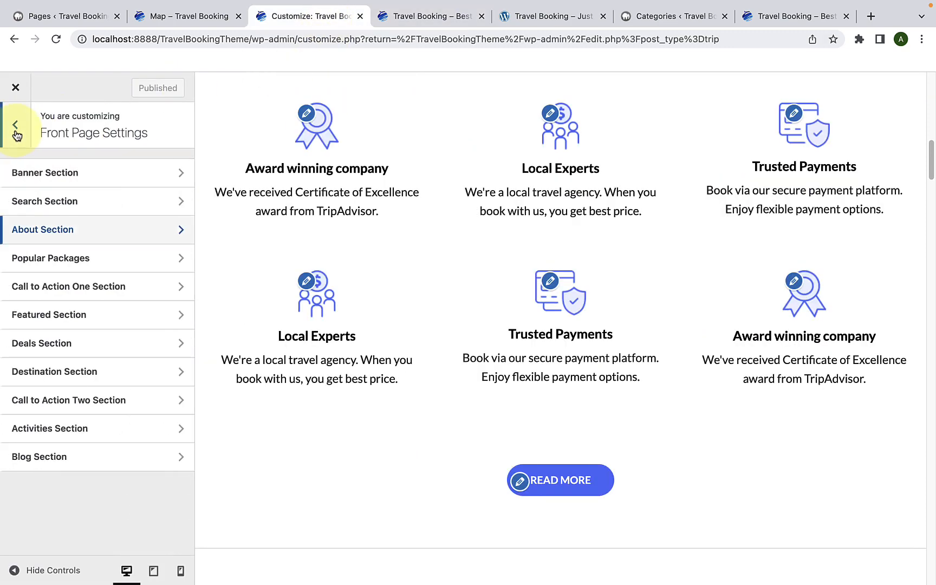
left_click(57, 269)
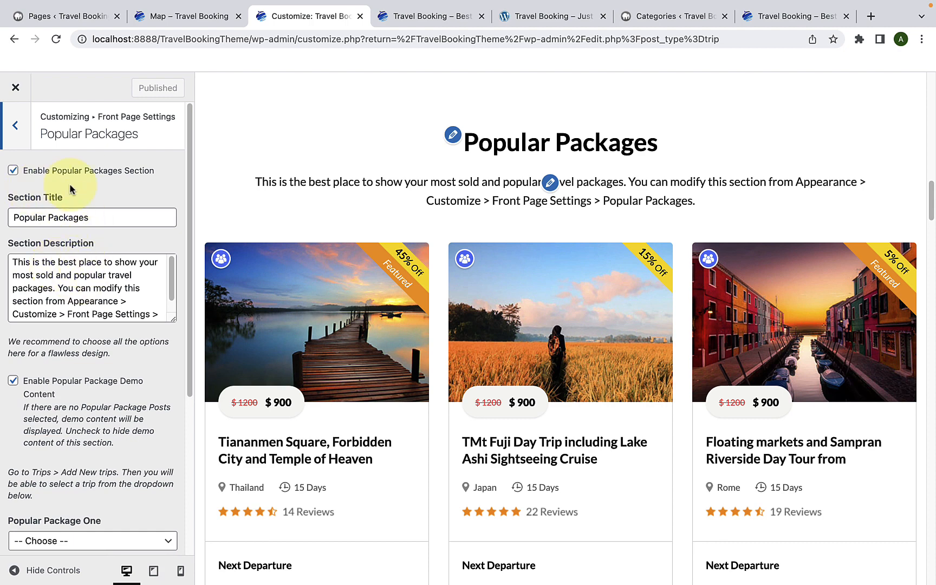
Step: Turn the Popular Packages section off to check its effect on the homepage preview, and turn it back on
left_click(16, 174)
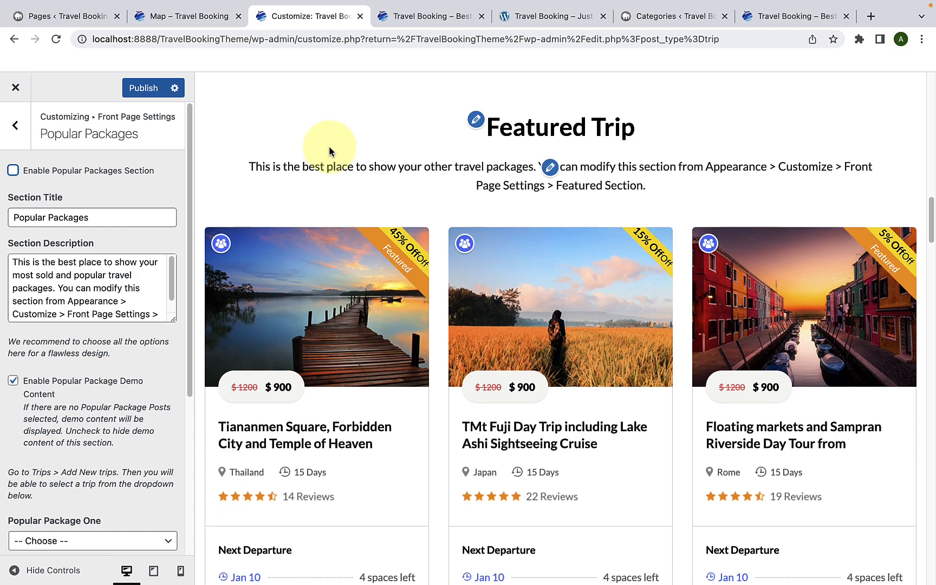
scroll(329, 145, "up", 10)
scroll(325, 149, "down", 2)
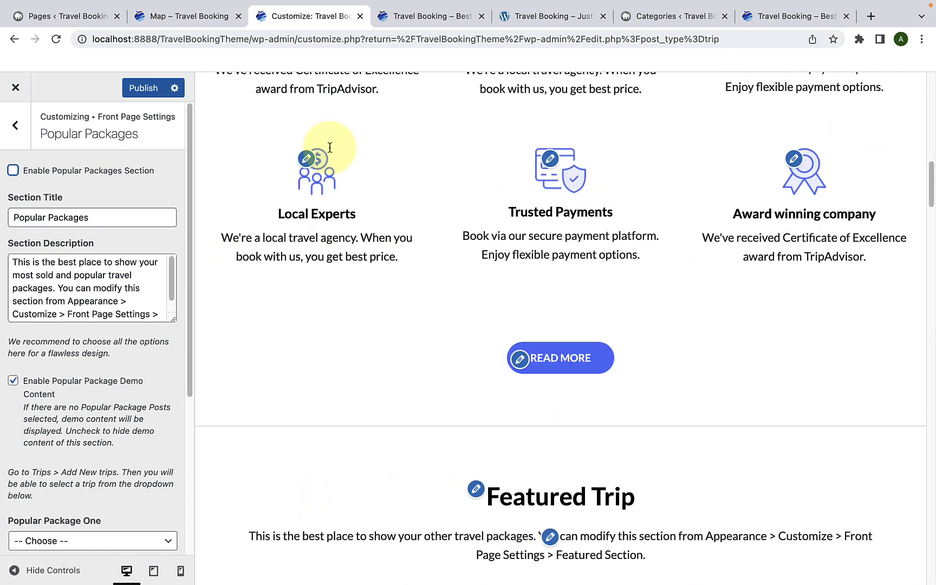
left_click(12, 173)
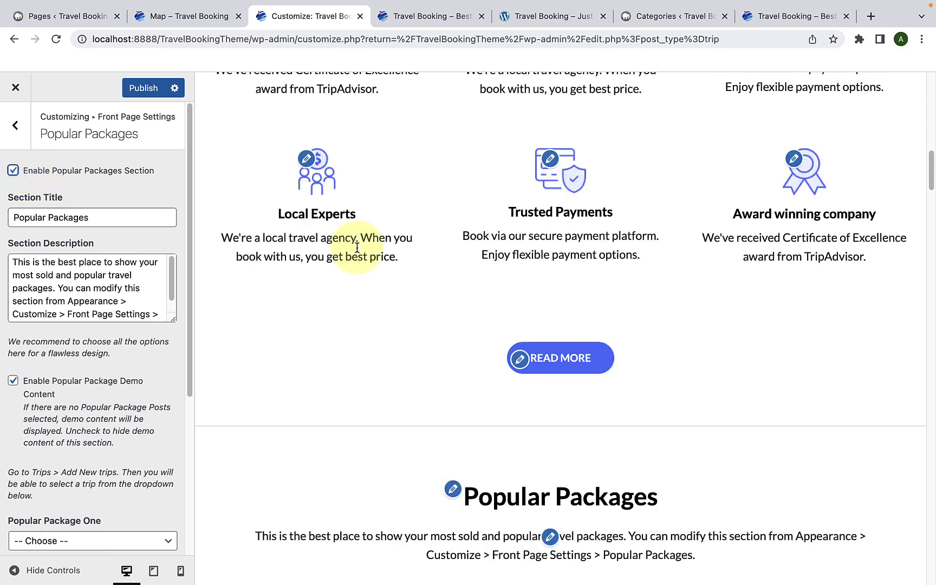
Step: Compare the Popular Packages section title and description fields with the matching text in the homepage preview
scroll(391, 251, "down", 5)
scroll(391, 252, "down", 3)
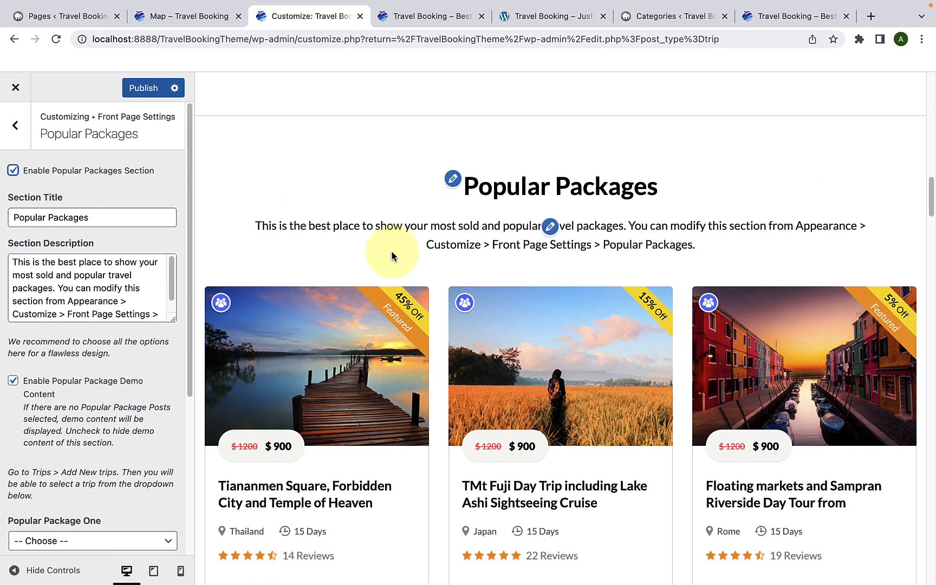
scroll(559, 230, "down", 1)
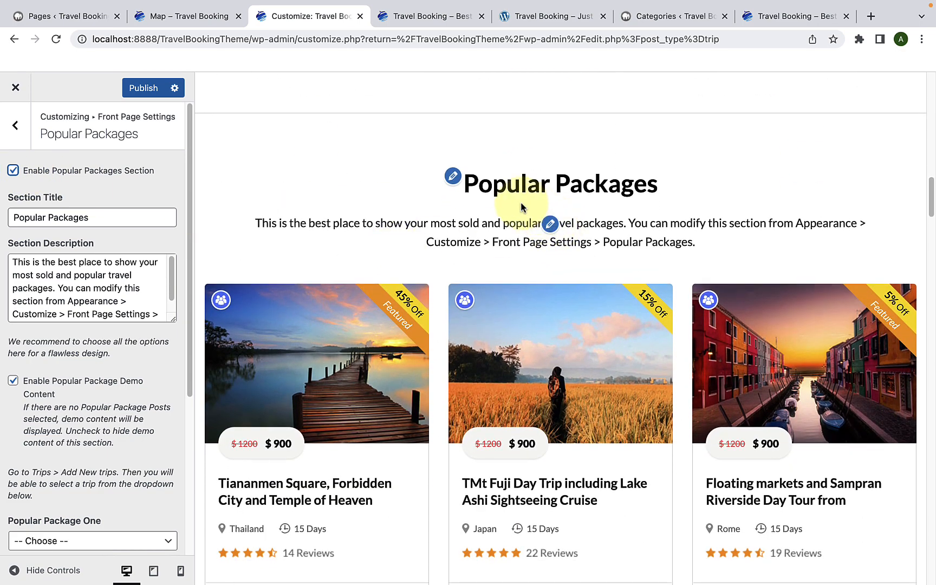
left_click_drag(132, 218, 19, 220)
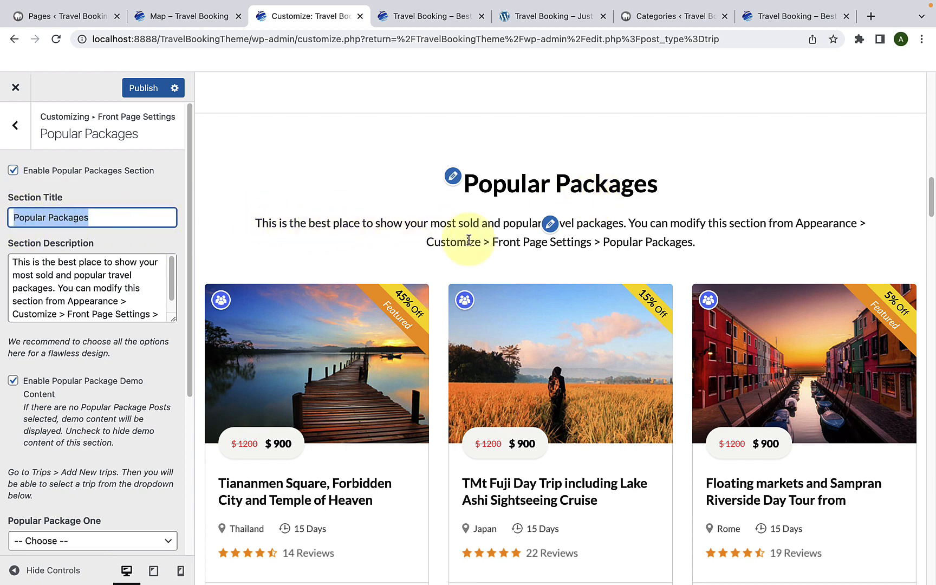
left_click_drag(164, 308, 13, 262)
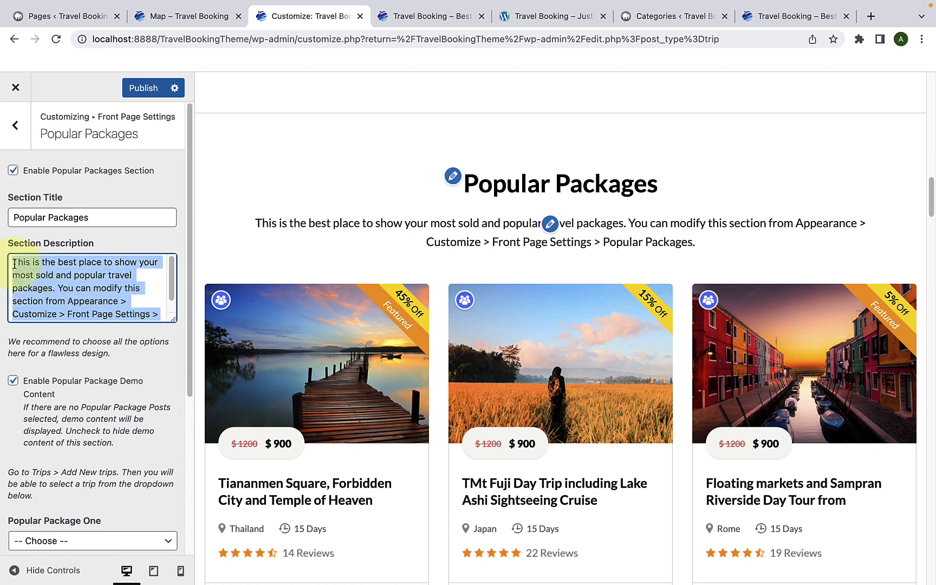
left_click(80, 280)
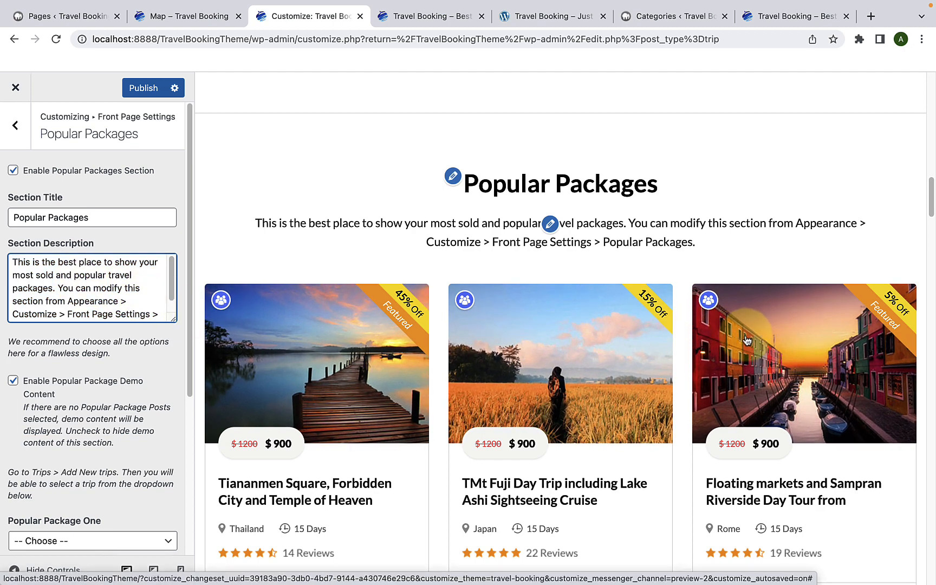
Step: Disable the popular package demo content and set Popular Package One to City and Temple of Heaven
scroll(115, 366, "down", 2)
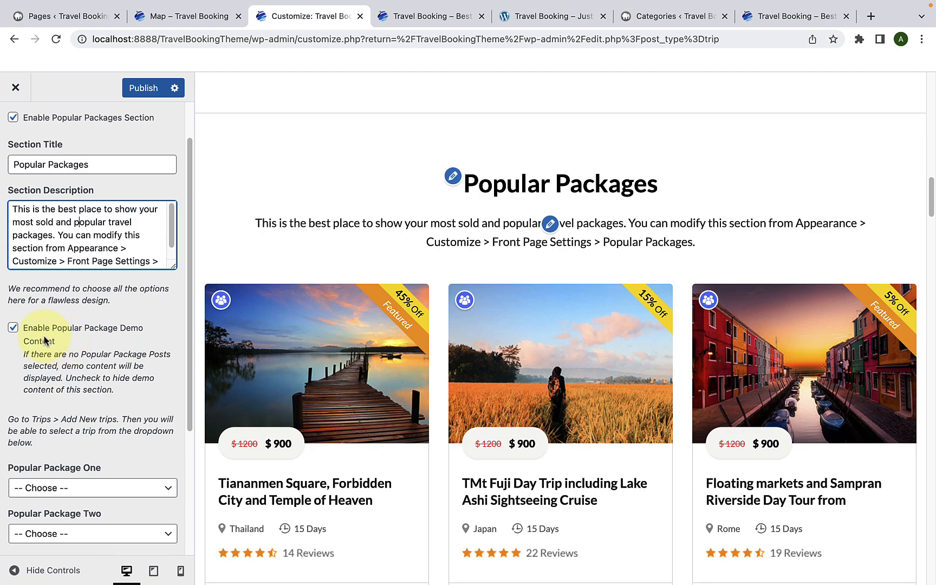
left_click(14, 333)
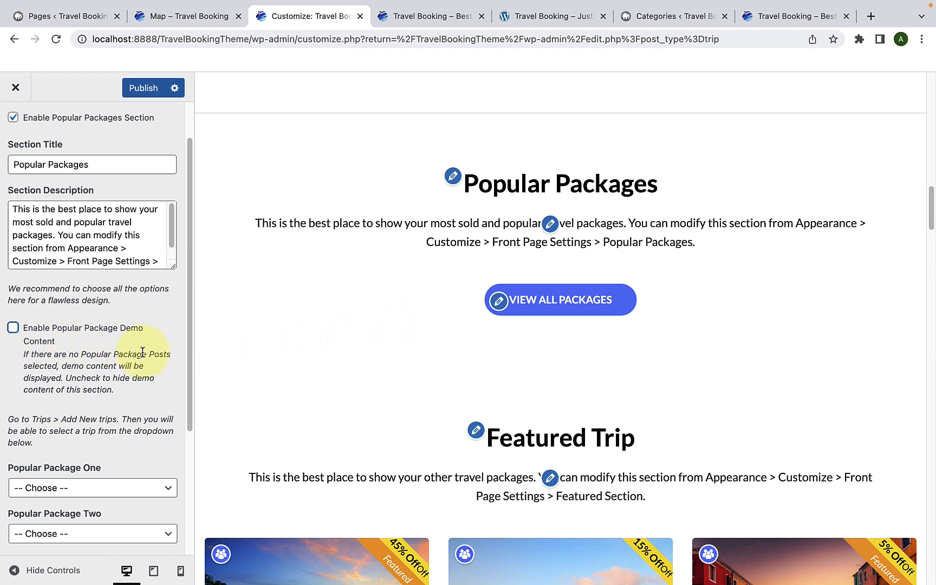
scroll(142, 352, "down", 5)
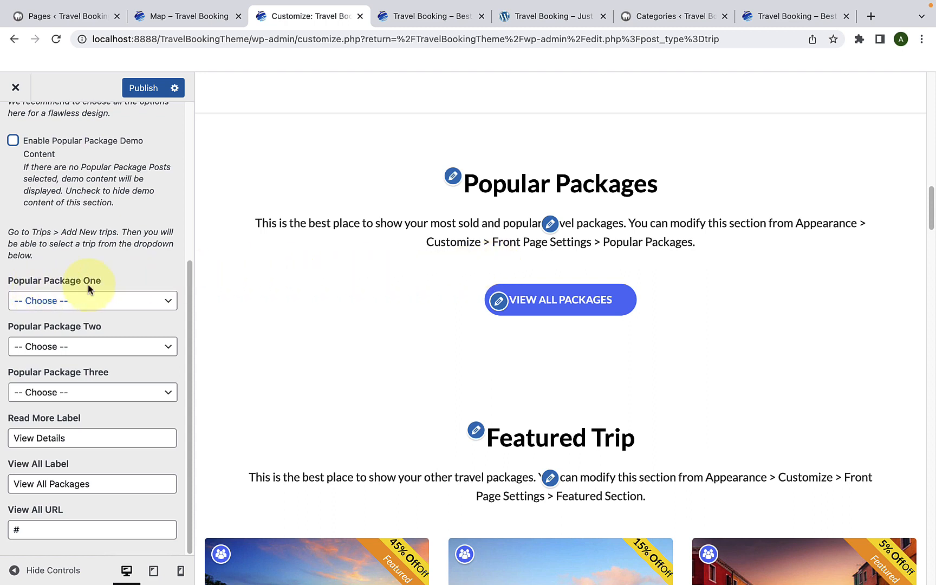
left_click(158, 302)
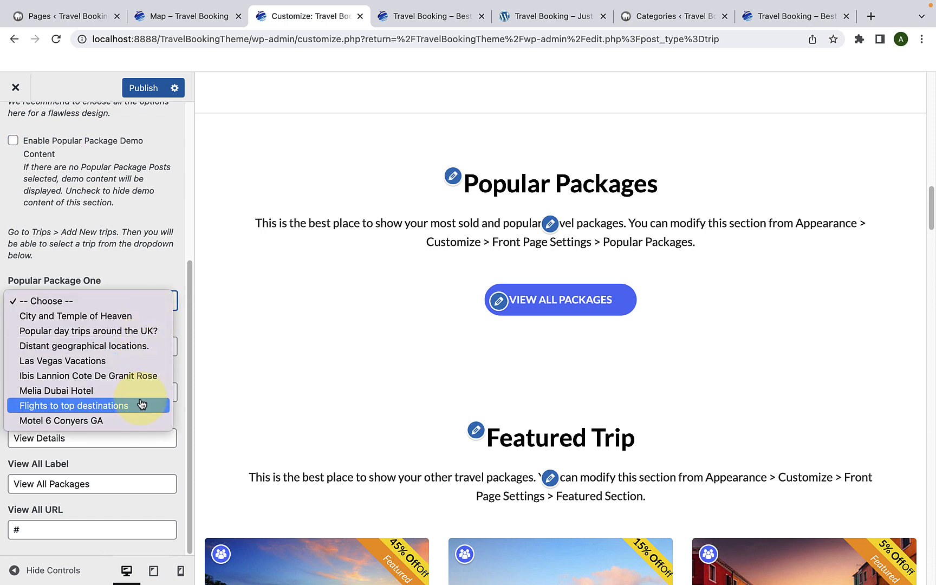
left_click(139, 323)
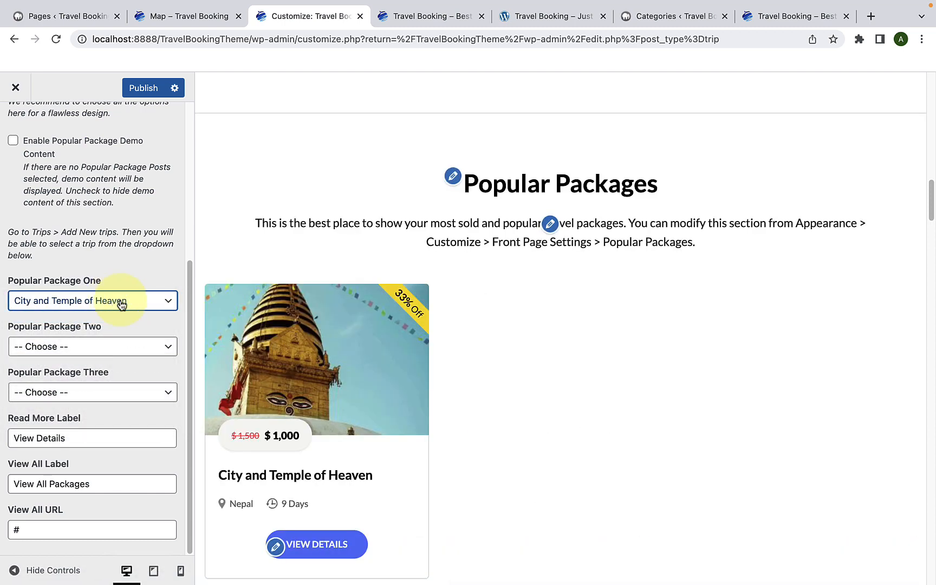
Step: Set Popular Package Two to "Popular day trips around the UK?" and Popular Package Three to "Distant geographical locations."
scroll(324, 354, "down", 1)
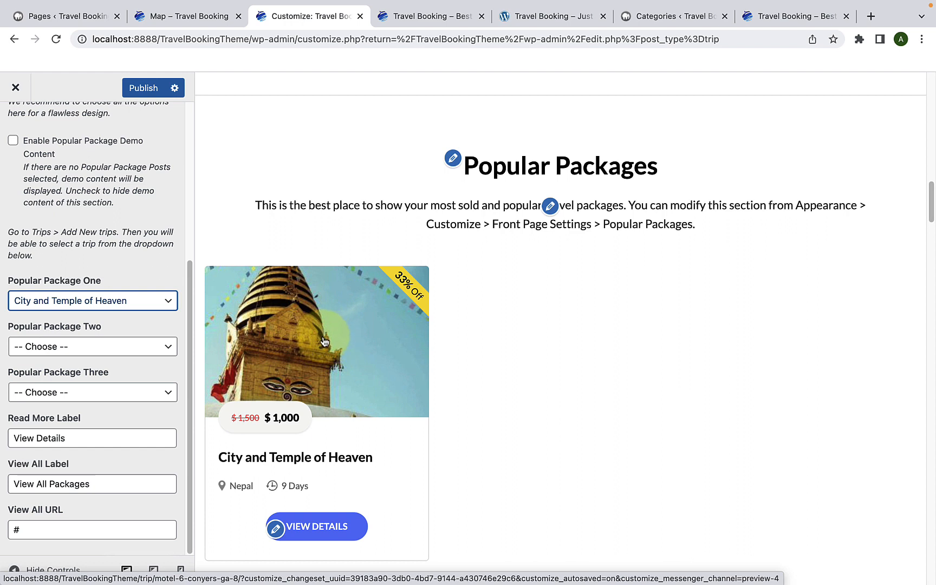
left_click(131, 349)
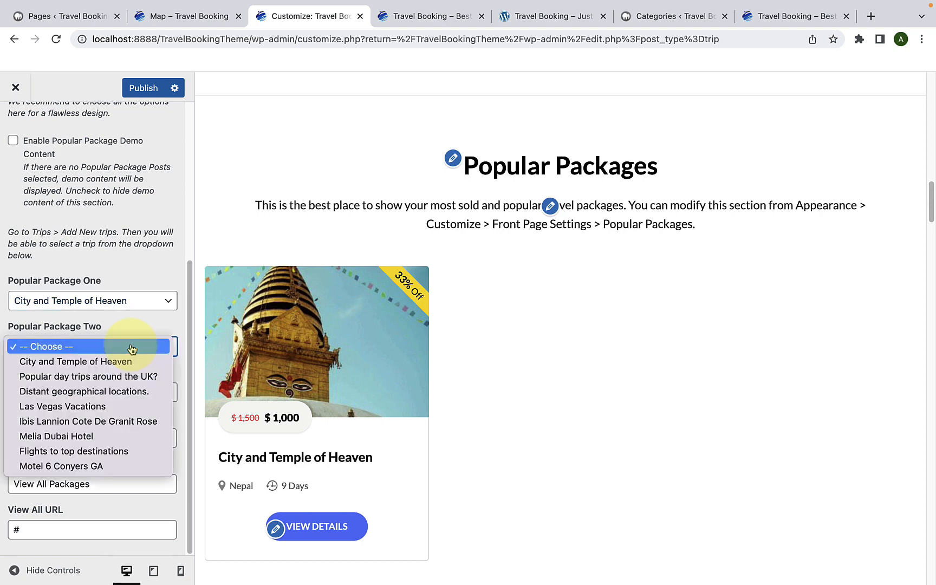
left_click(122, 376)
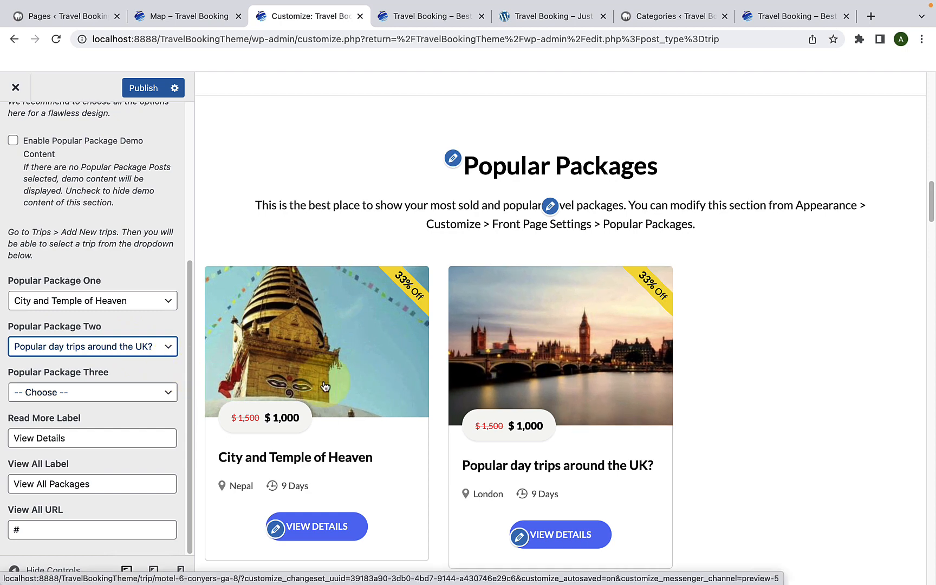
left_click(99, 391)
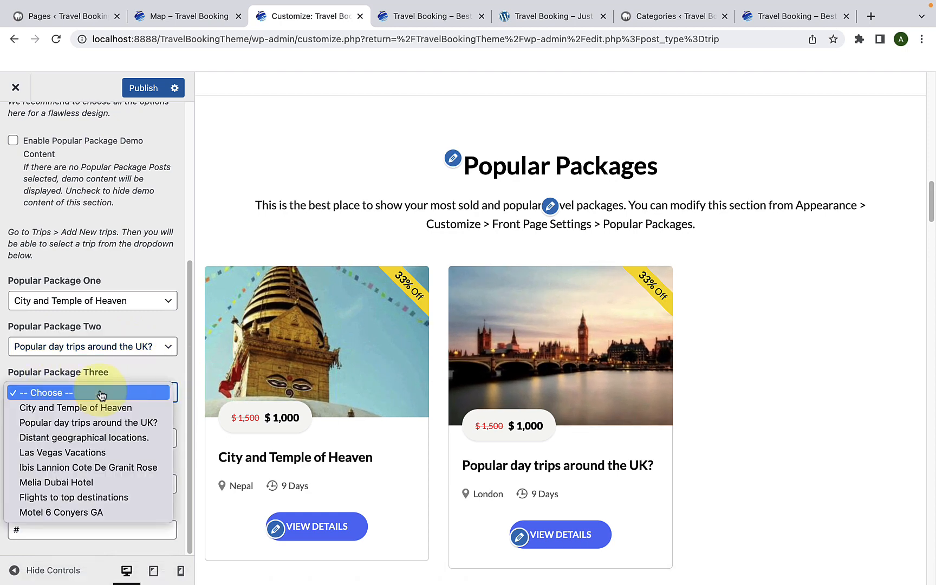
left_click(105, 438)
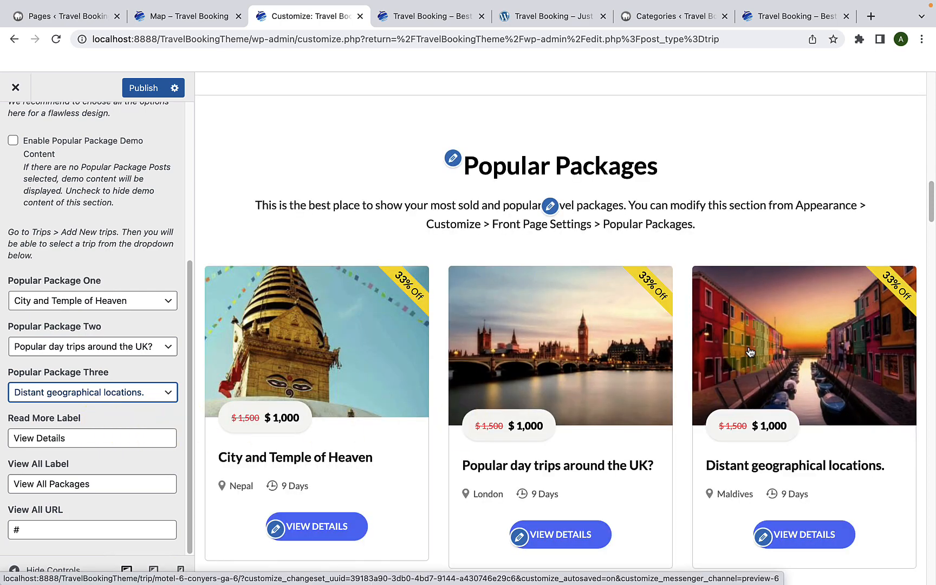
Step: Compare the Popular Packages Read More Label and View All Label with the matching buttons in the homepage preview
scroll(668, 397, "down", 5)
left_click_drag(66, 438, 9, 442)
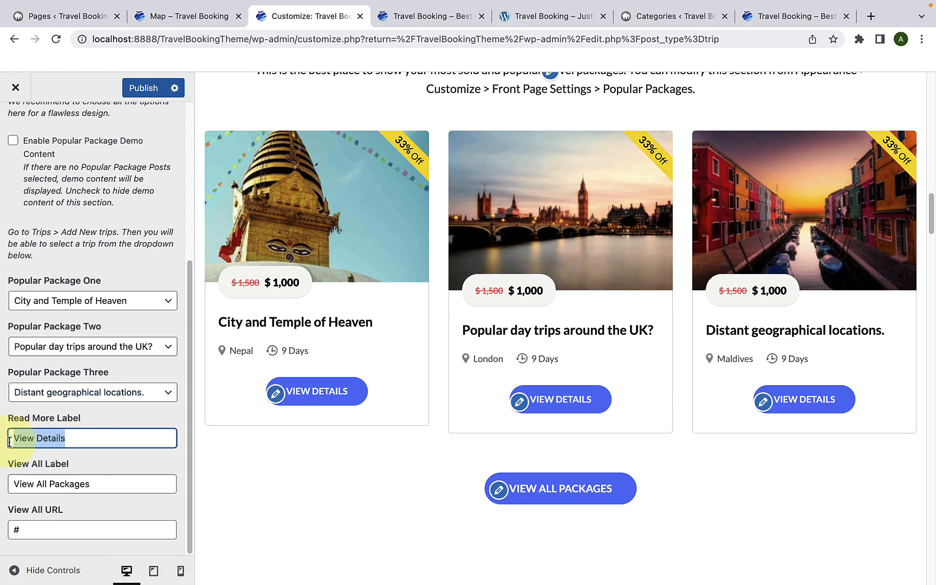
left_click(97, 433)
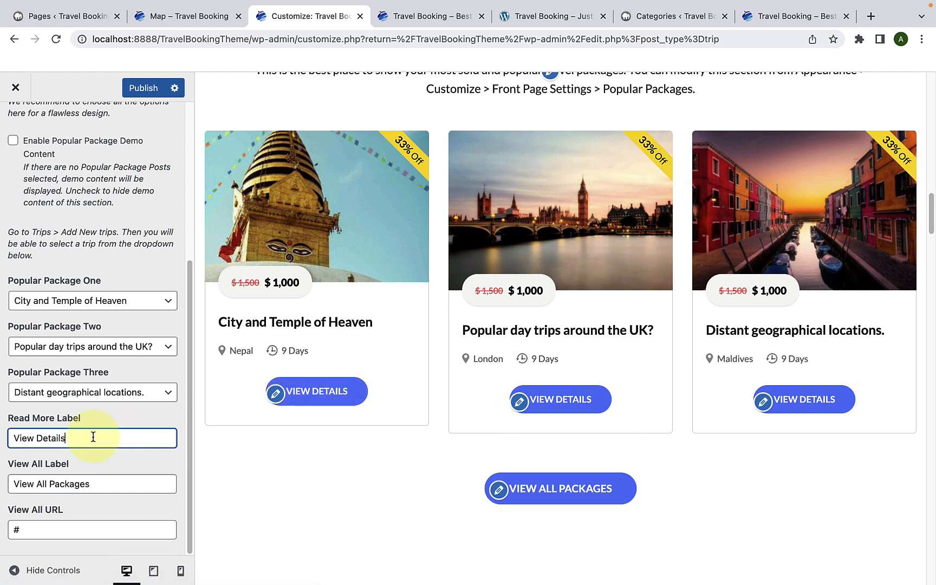
left_click_drag(92, 436, 19, 436)
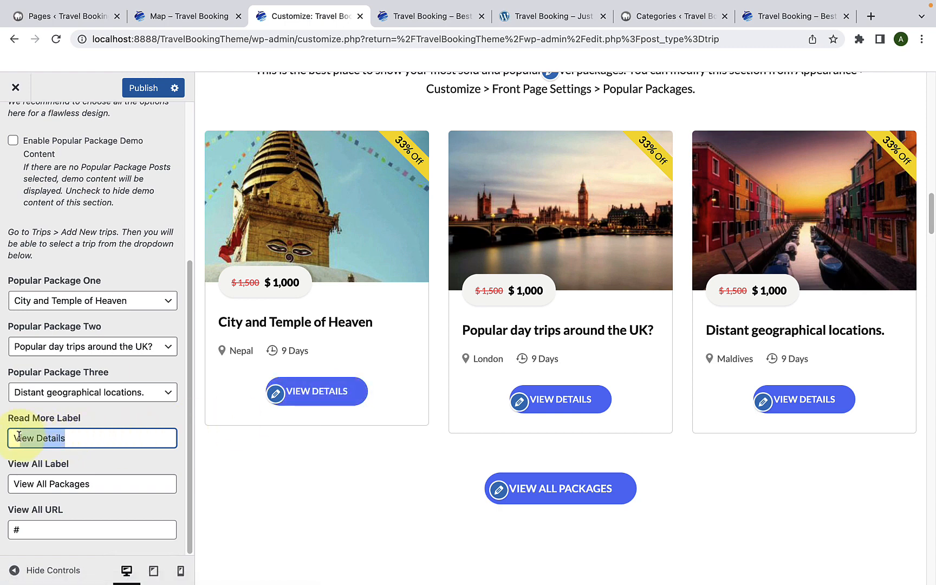
left_click(66, 436)
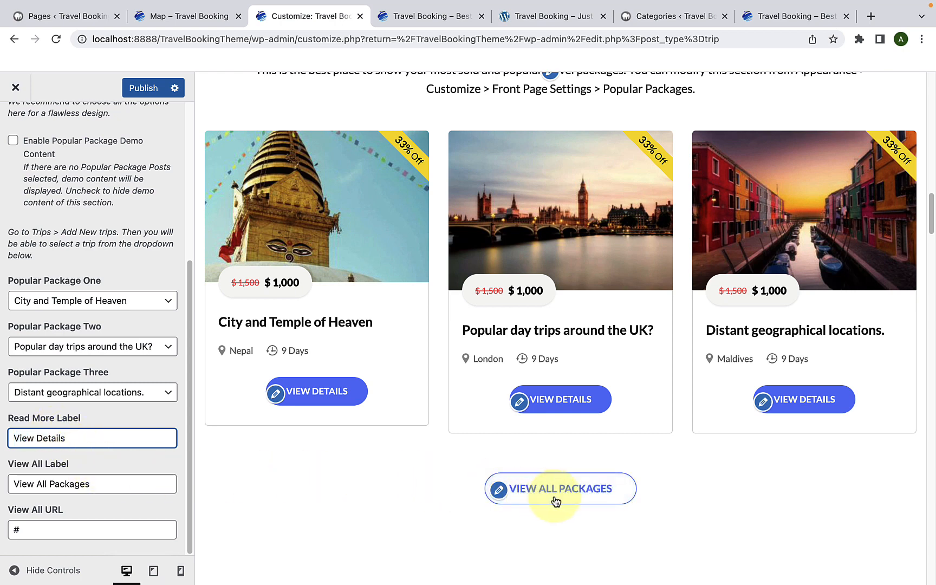
left_click_drag(116, 489, 10, 490)
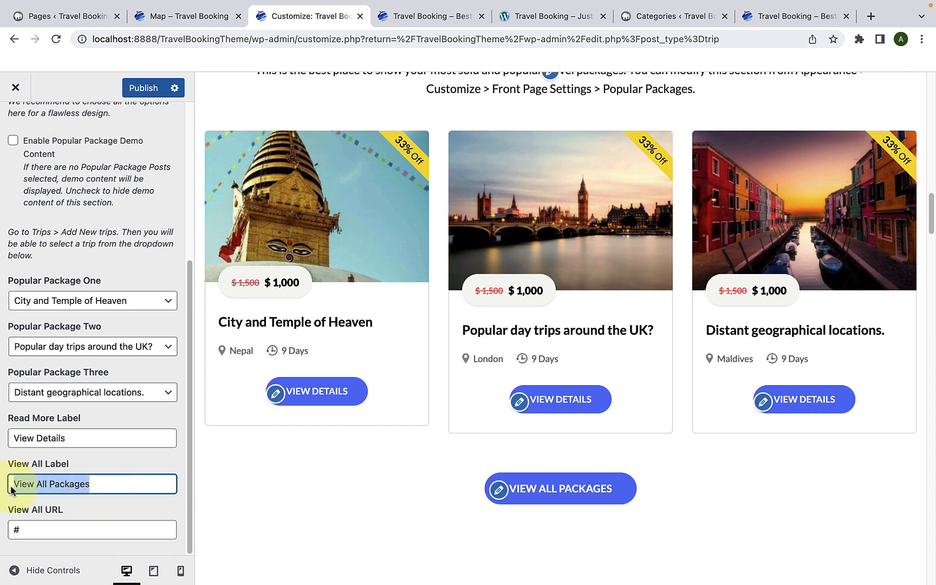
left_click(111, 480)
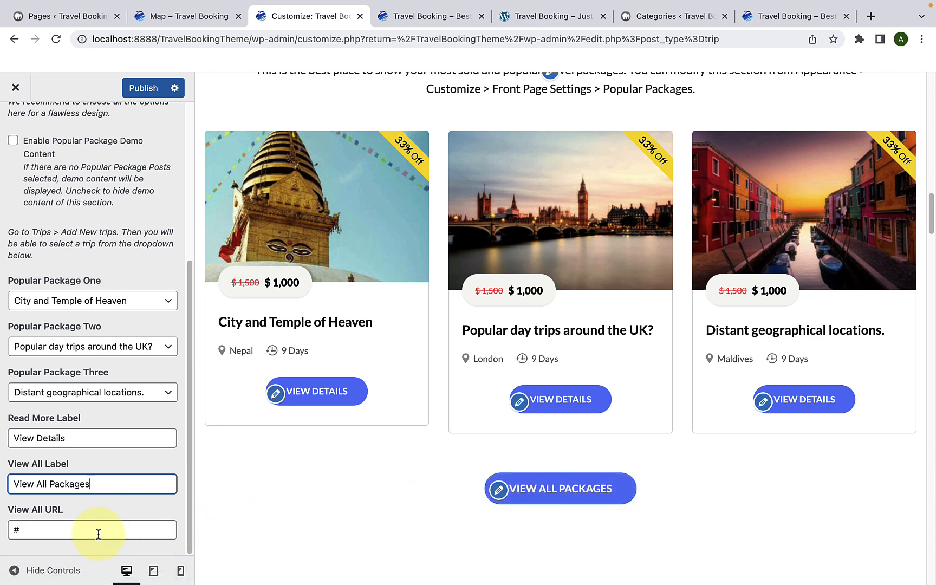
left_click(18, 531)
left_click_drag(12, 532, 53, 537)
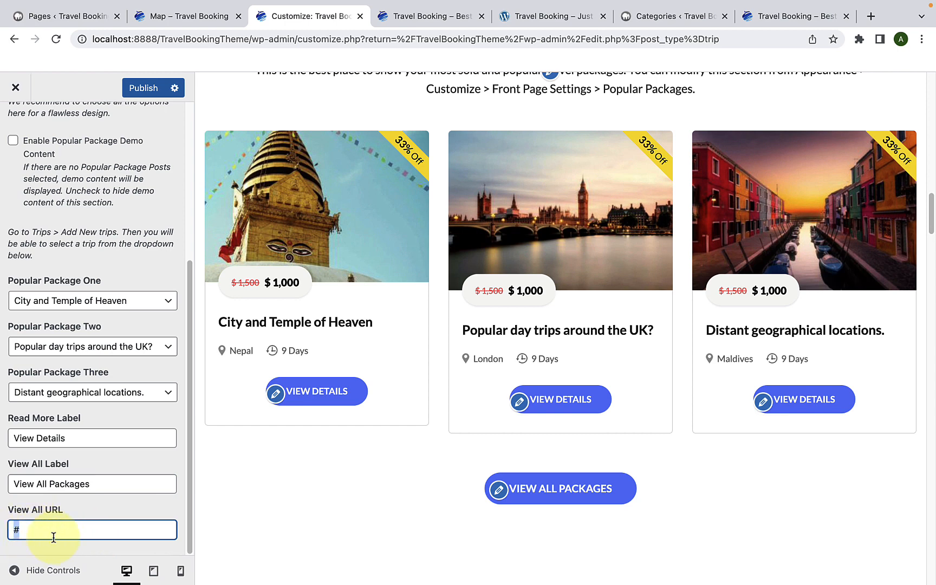
right_click(43, 536)
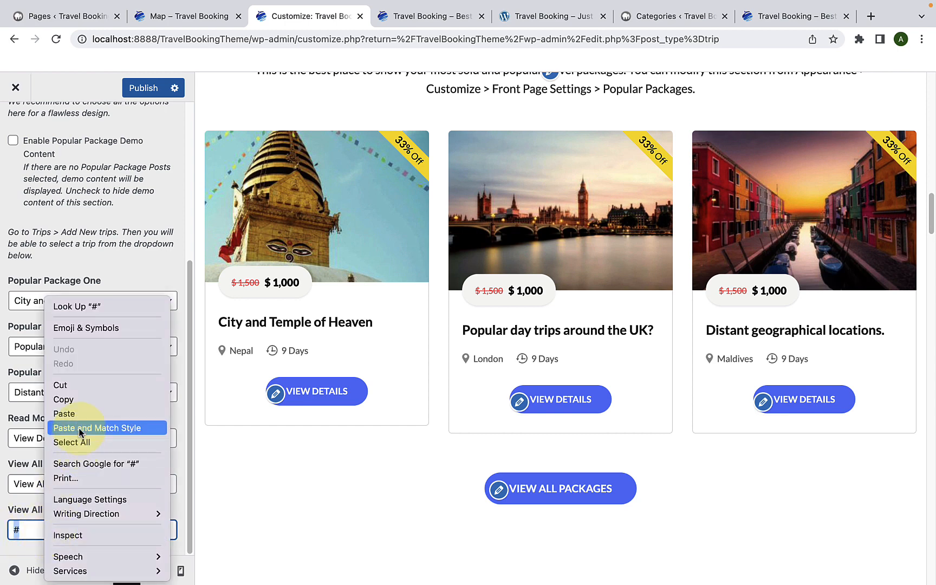
left_click(65, 413)
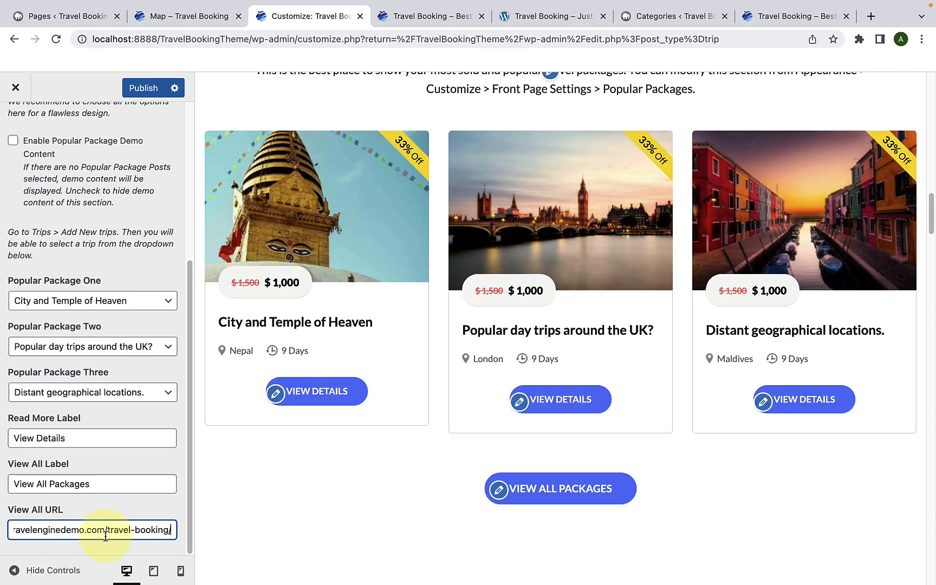
scroll(105, 535, "up", 5)
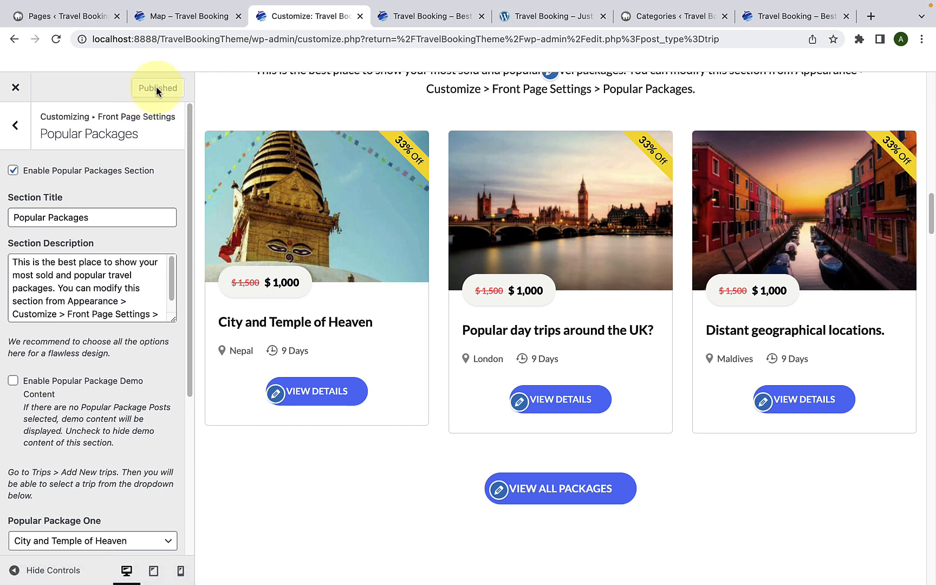
Step: Reload the live homepage and review the Popular Packages section with its three trips and View All Packages button
left_click(389, 17)
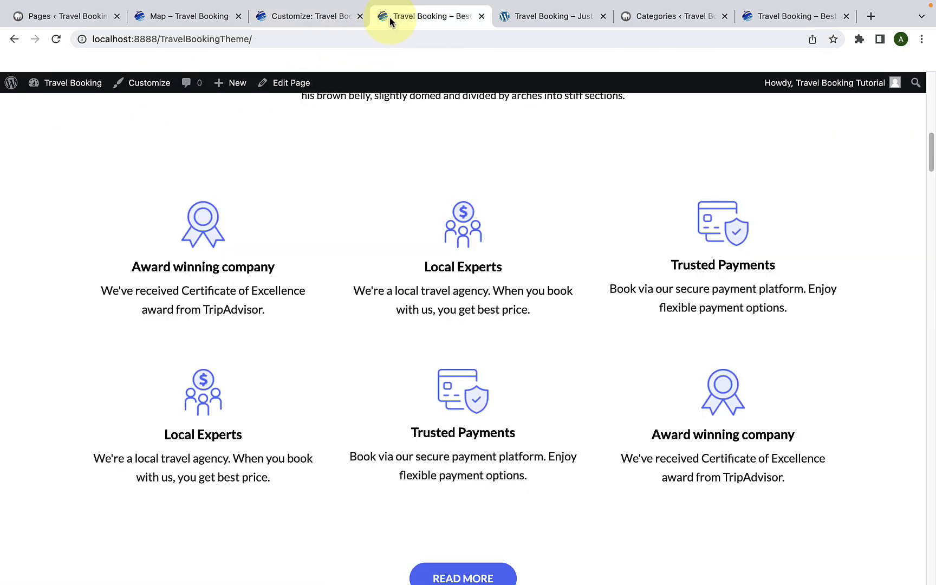
scroll(378, 206, "down", 3)
scroll(377, 212, "down", 8)
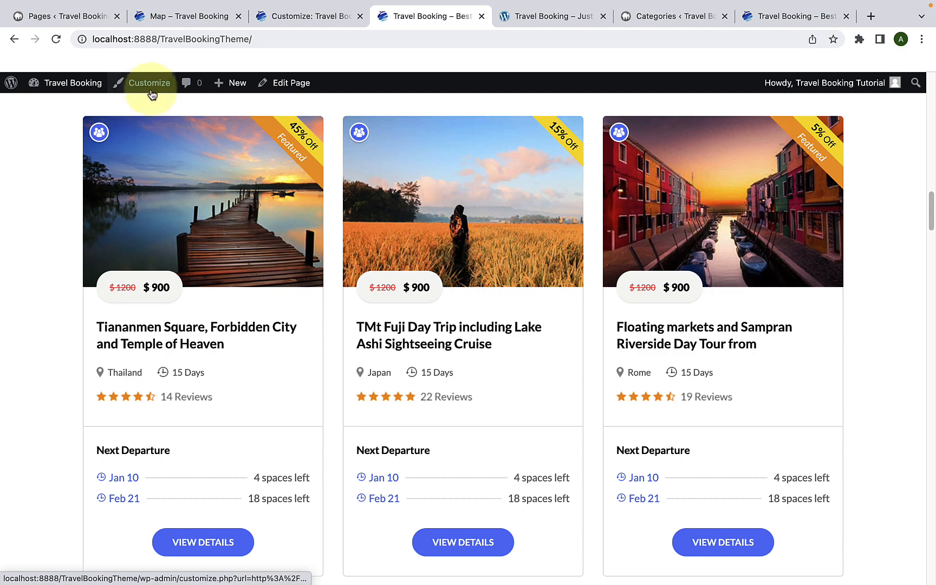
left_click(56, 39)
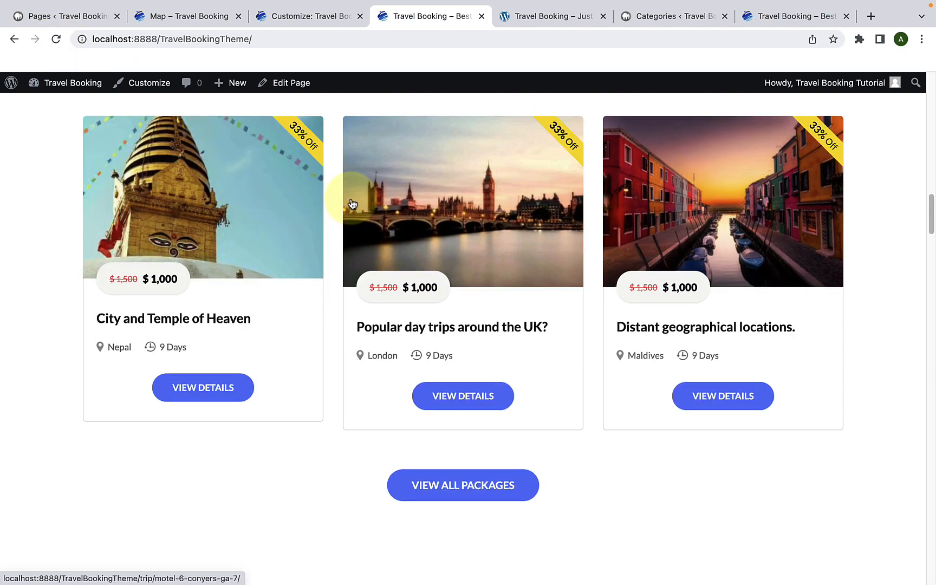
scroll(351, 203, "up", 2)
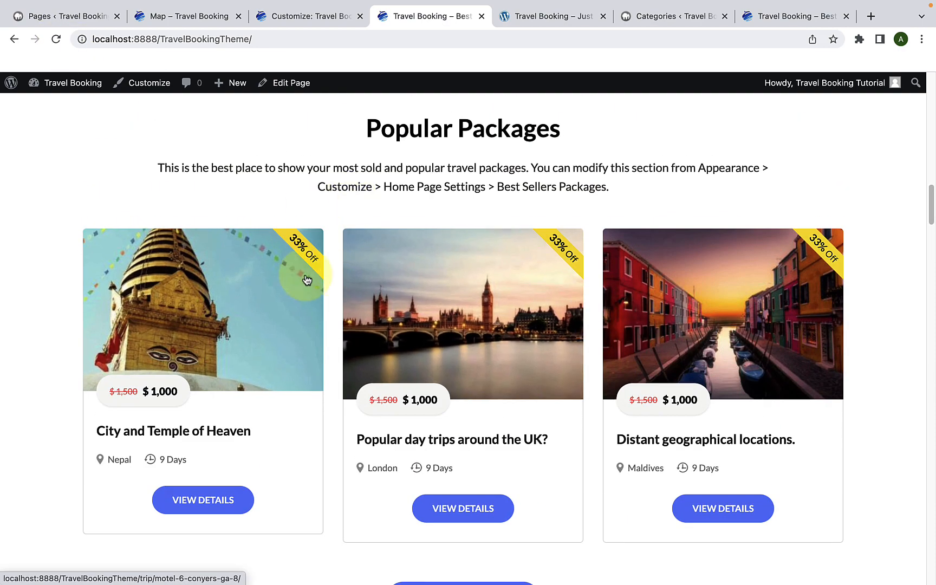
scroll(646, 284, "down", 2)
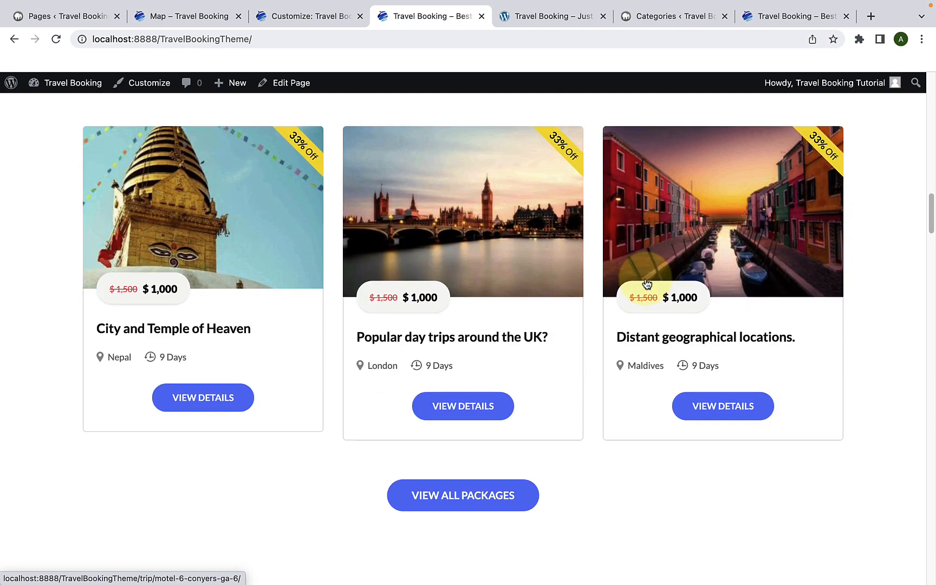
scroll(646, 283, "up", 1)
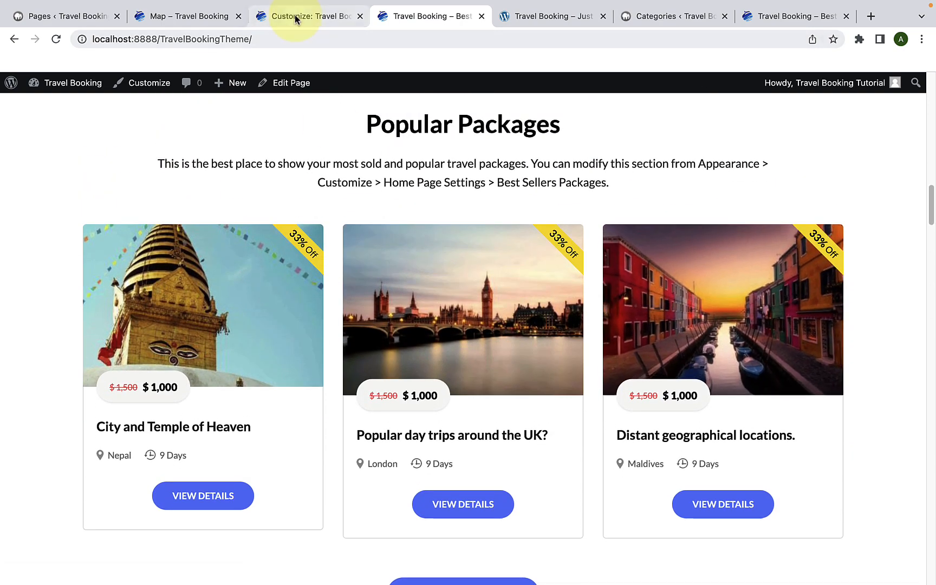
Step: Return to the Customizer and add the WP Travel Engine: Call To Action widget to the Call to Action One Section
left_click(295, 16)
left_click(9, 130)
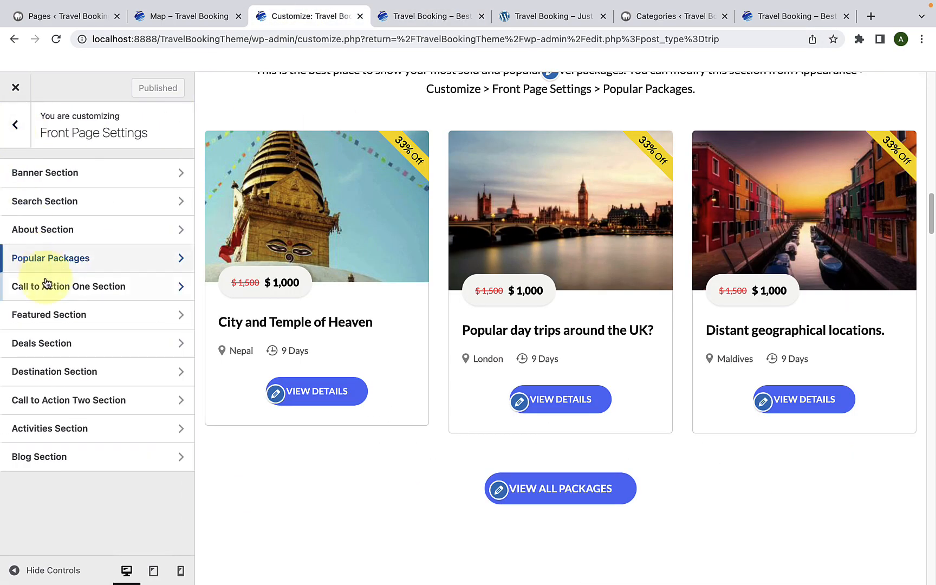
left_click(100, 288)
scroll(330, 290, "down", 3)
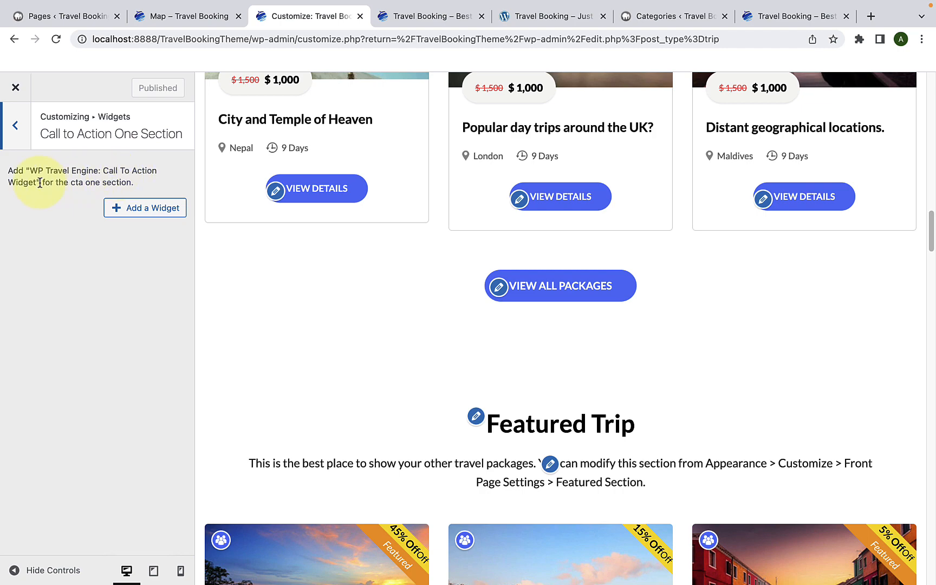
left_click(120, 218)
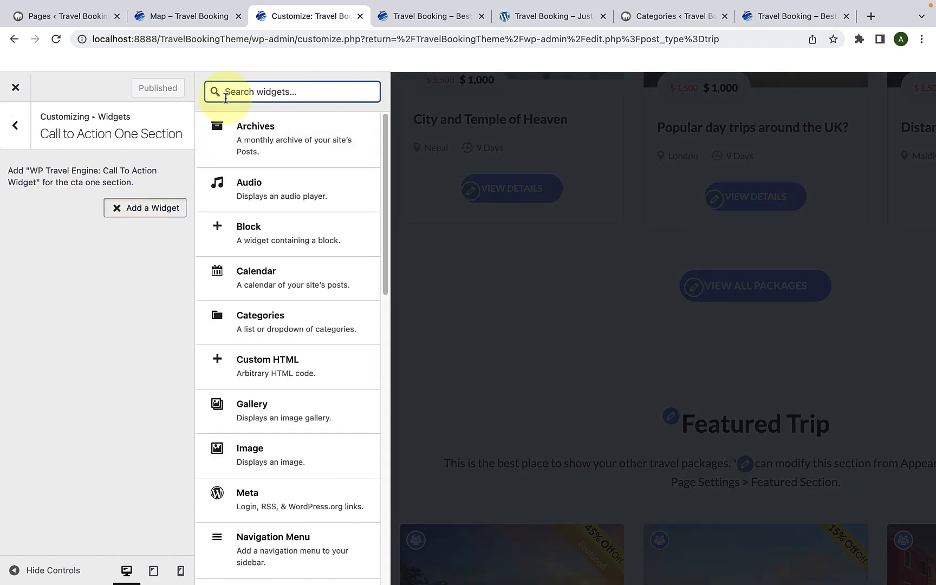
type("call")
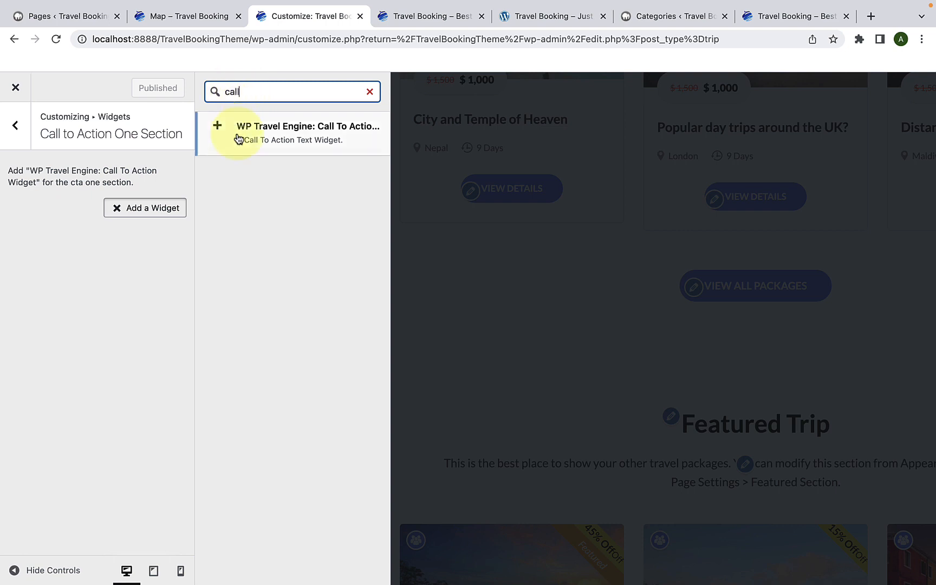
left_click(286, 139)
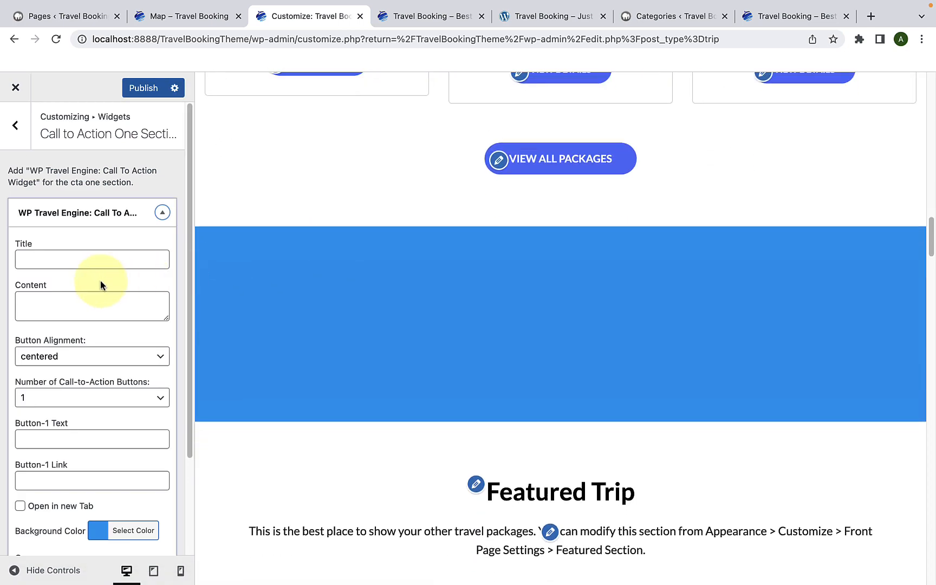
Step: Title the call-to-action widget "Customize Your Trip" and paste the content paragraph starting "An excursion is a trip by a group of people"
left_click(87, 251)
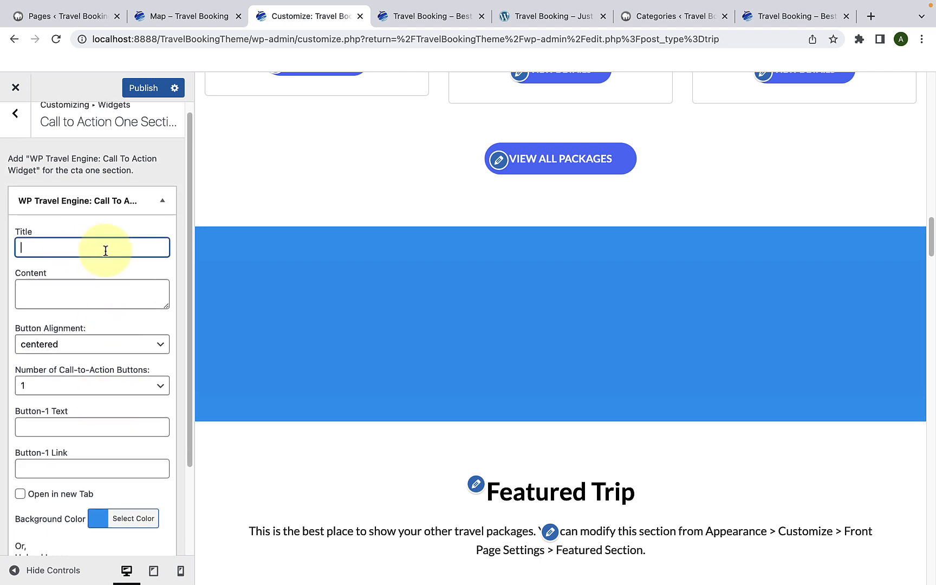
type("Customize Your Trip")
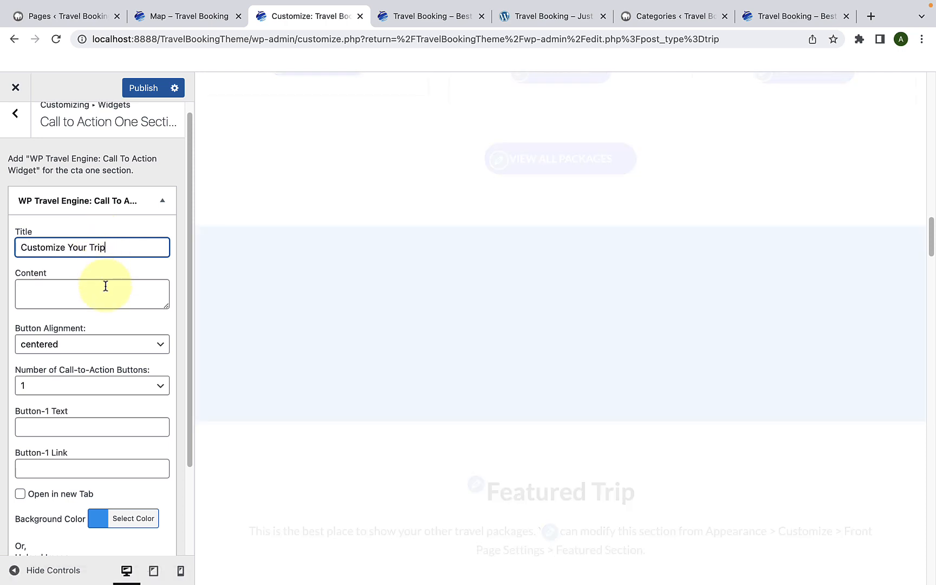
left_click(106, 286)
left_click_drag(166, 307, 164, 351)
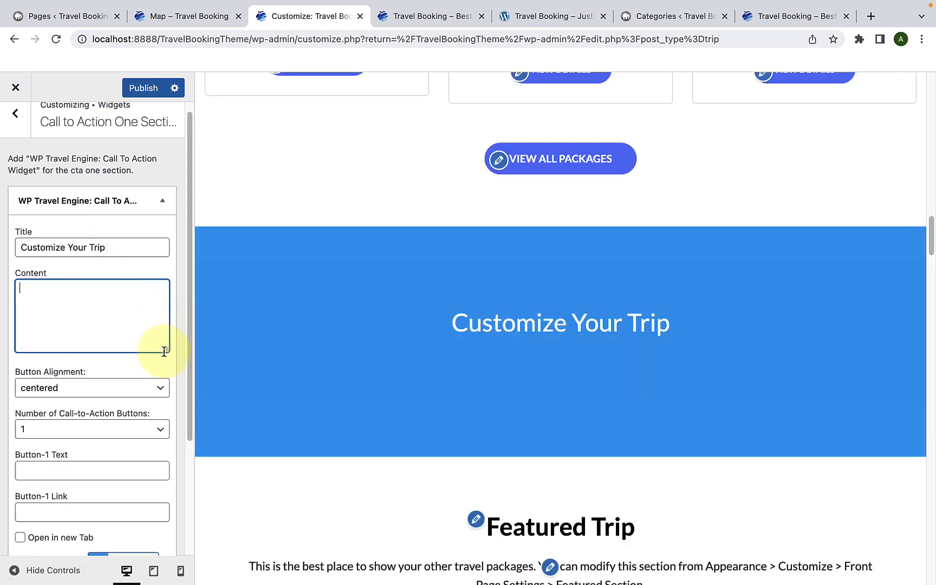
key("super+v")
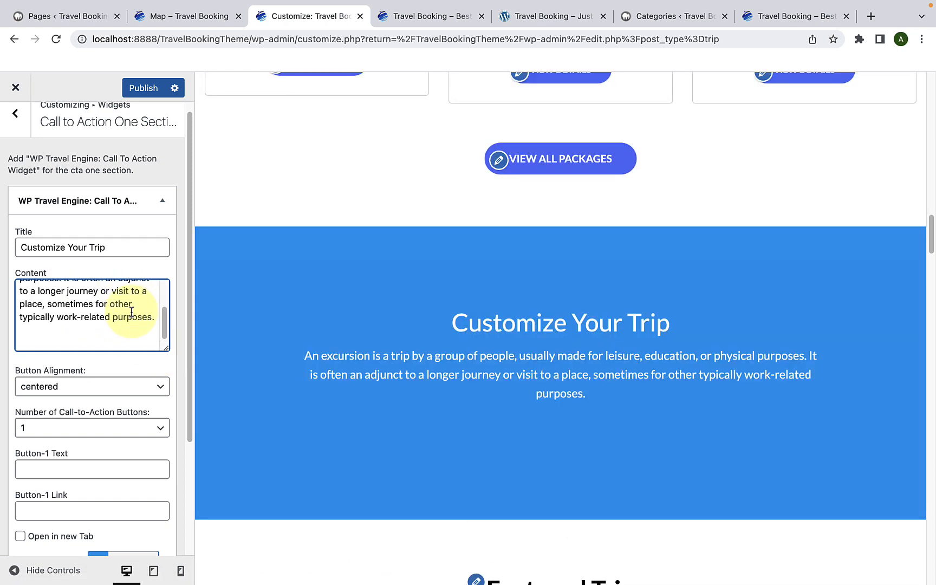
scroll(131, 314, "down", 1)
scroll(132, 314, "down", 4)
left_click(121, 356)
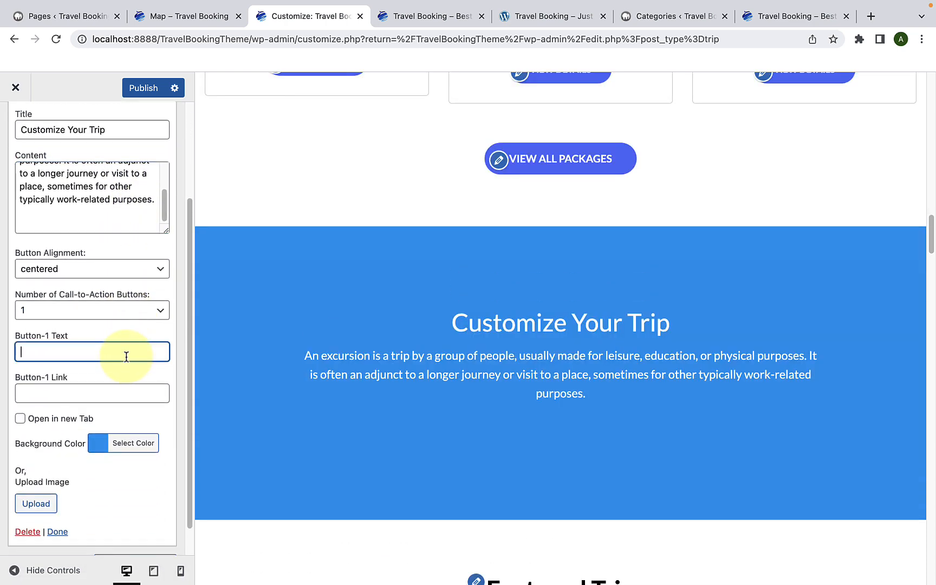
type("BROWSE PACKAGES")
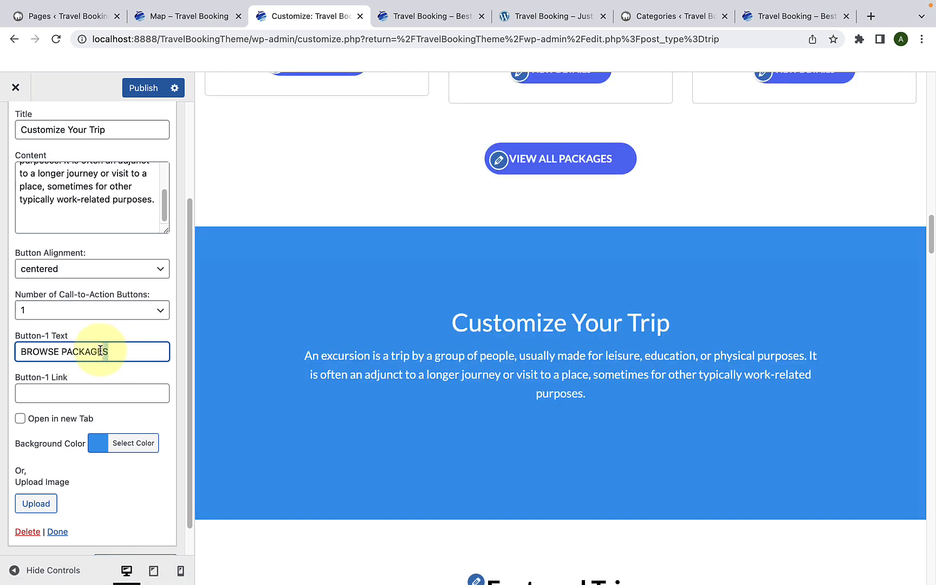
left_click_drag(133, 351, 20, 350)
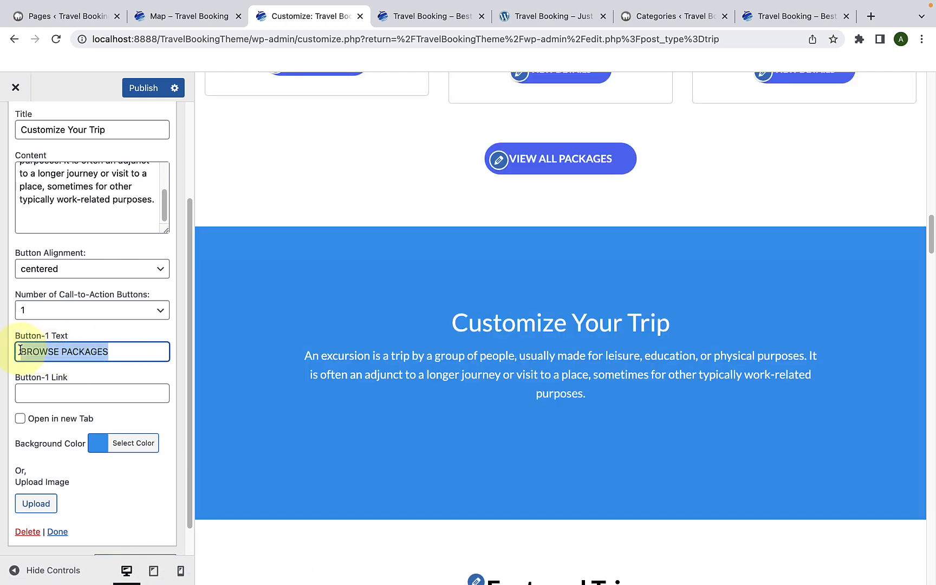
left_click(122, 350)
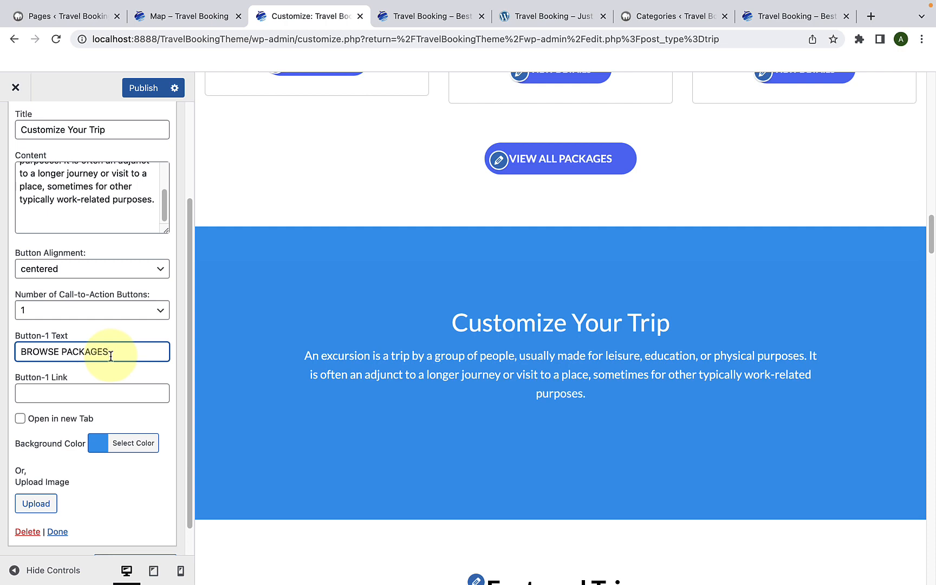
left_click(69, 392)
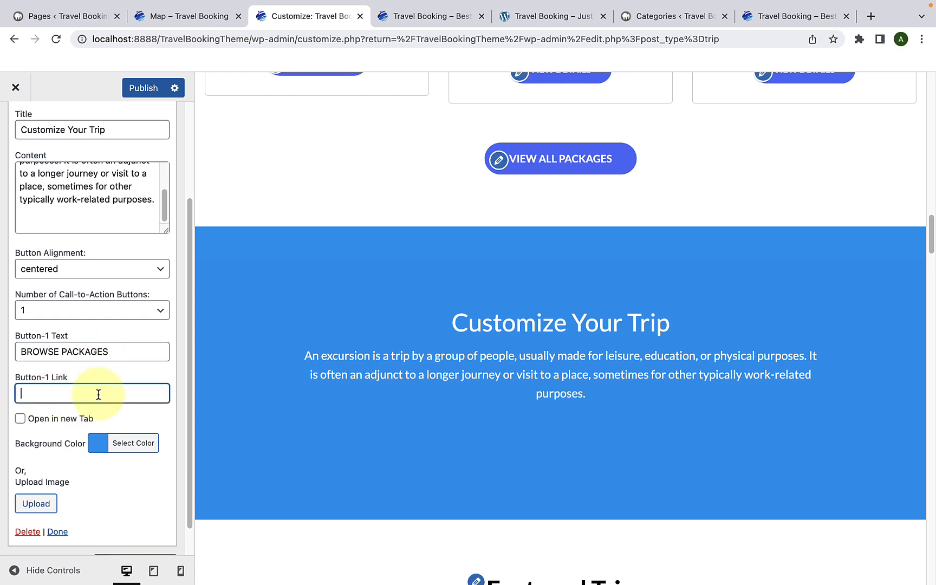
key("super+v")
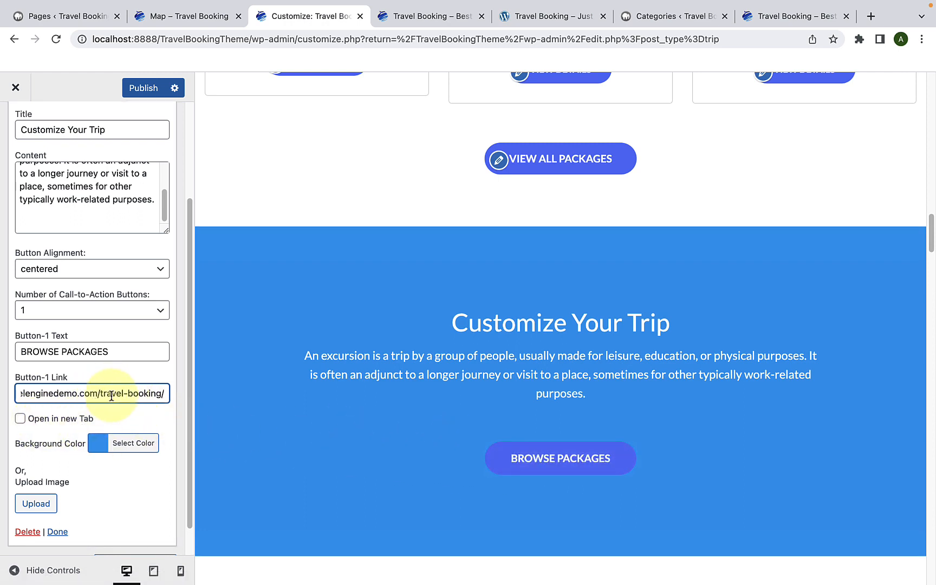
left_click(20, 418)
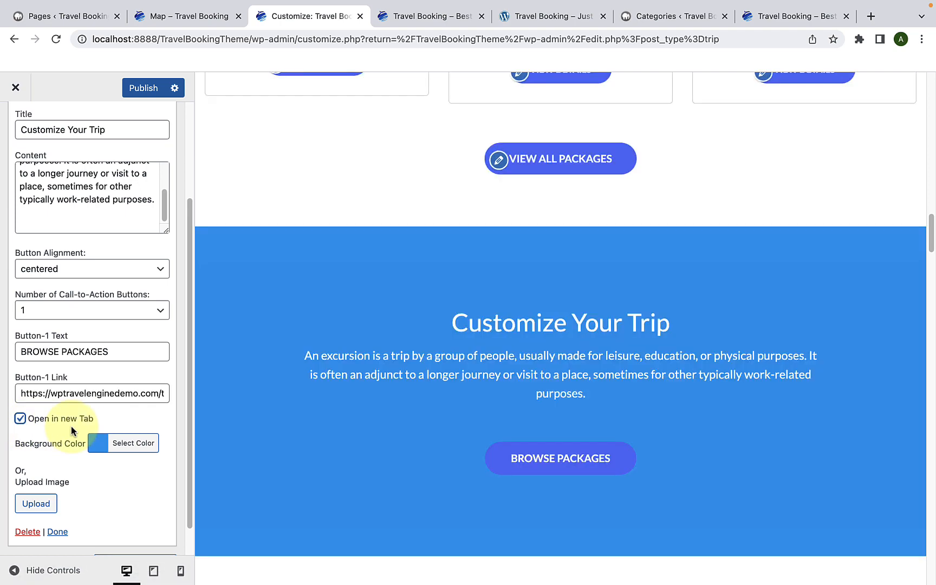
Step: Set the call-to-action widget's background color to the orange preset #dd9933
scroll(71, 426, "down", 1)
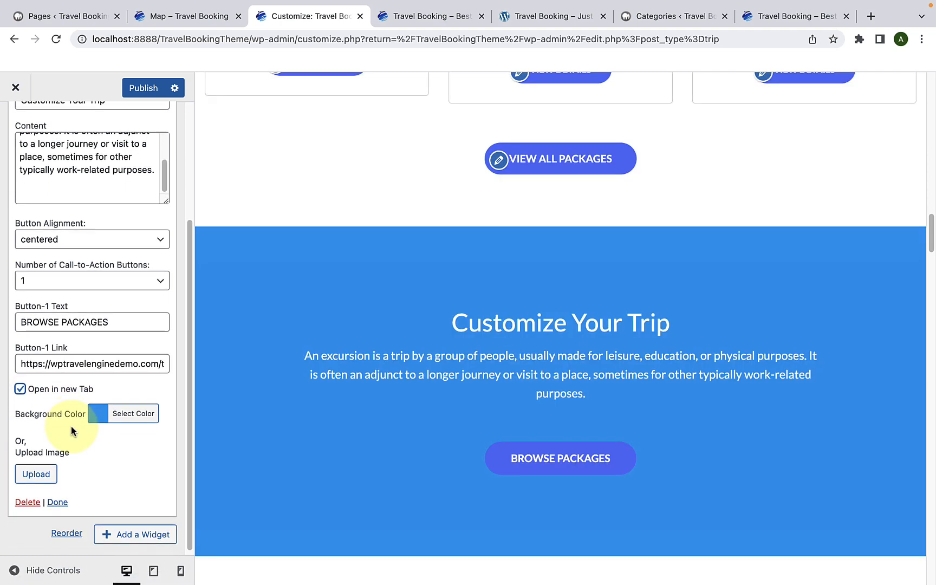
left_click(100, 420)
scroll(108, 460, "down", 5)
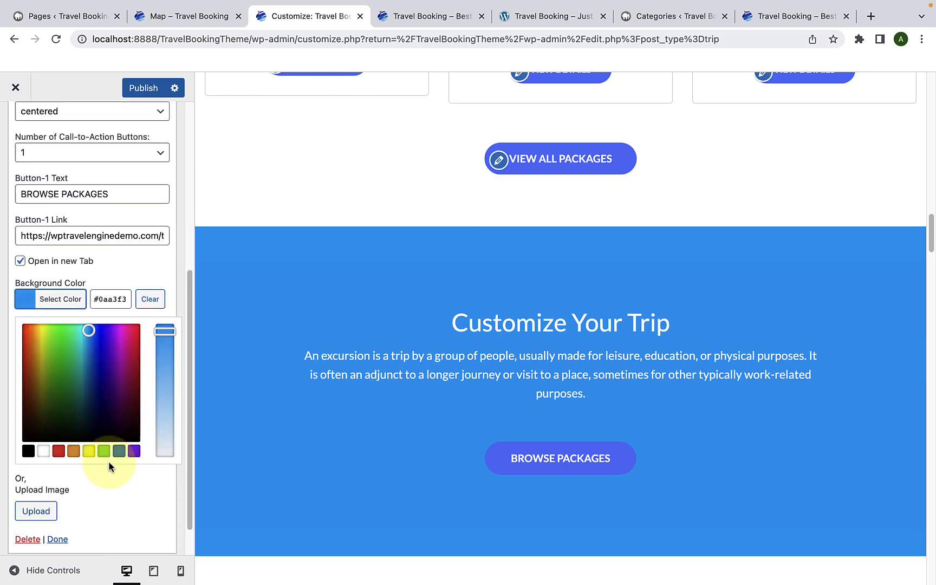
left_click(75, 443)
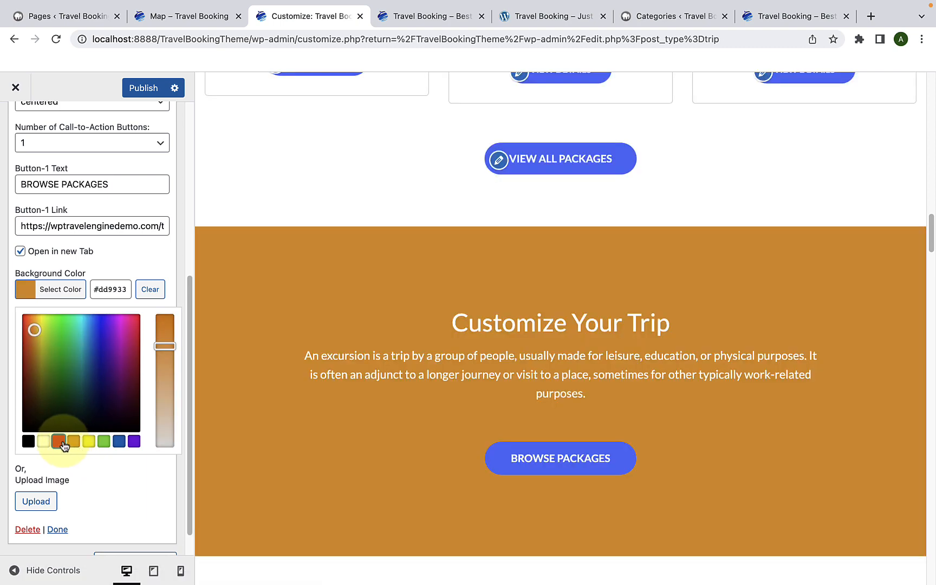
Step: Try the red #dd3333 and yellow #eeee22 presets, and adjust the call-to-action widget's background color to the golden shade #e2b856
left_click(60, 443)
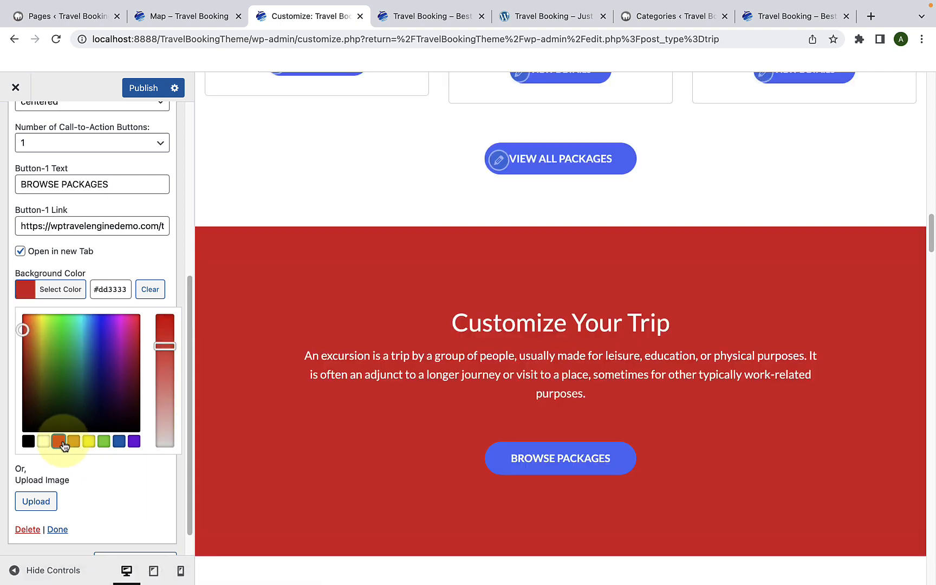
left_click(90, 442)
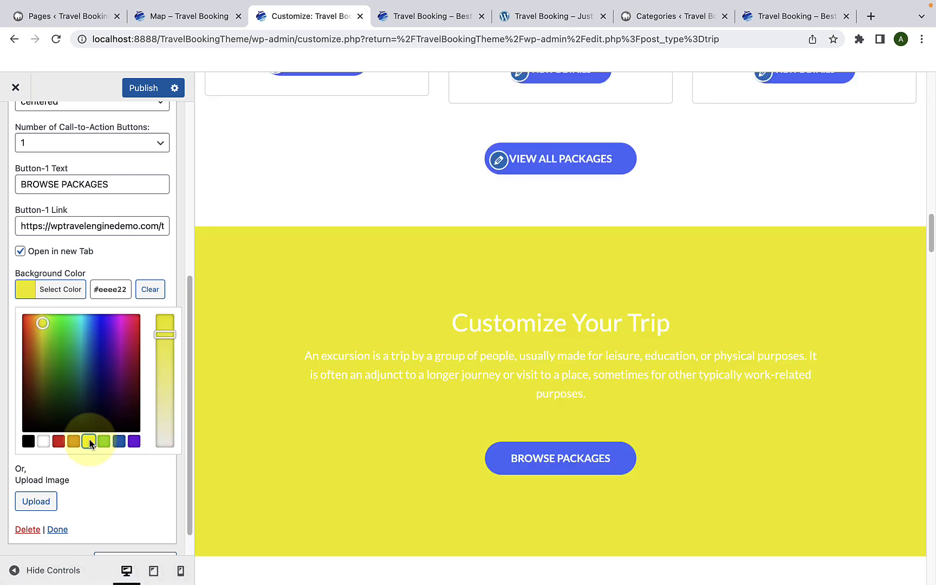
mouse_move(41, 325)
left_mouse_down()
mouse_move(25, 330)
mouse_move(36, 327)
left_mouse_up()
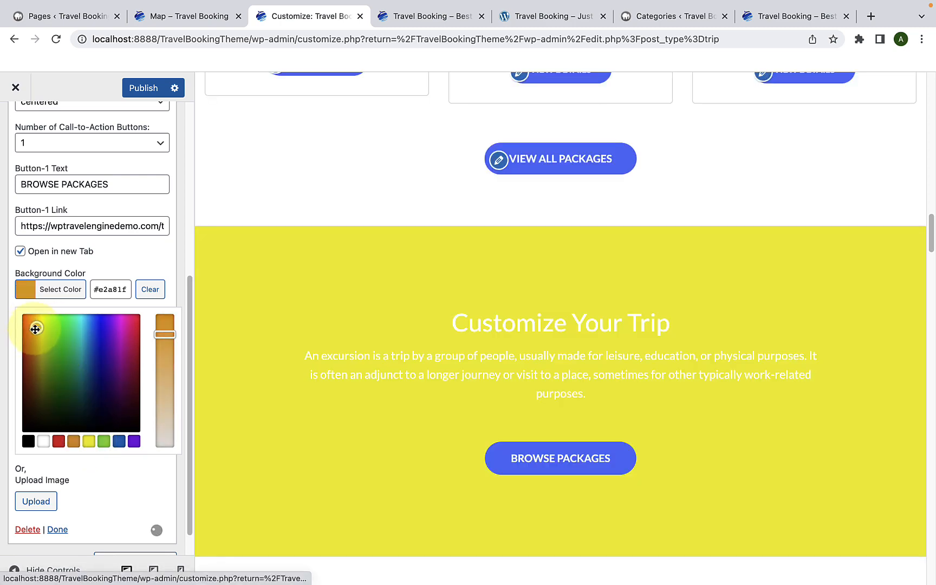
left_click_drag(158, 334, 162, 365)
triple_click(126, 291)
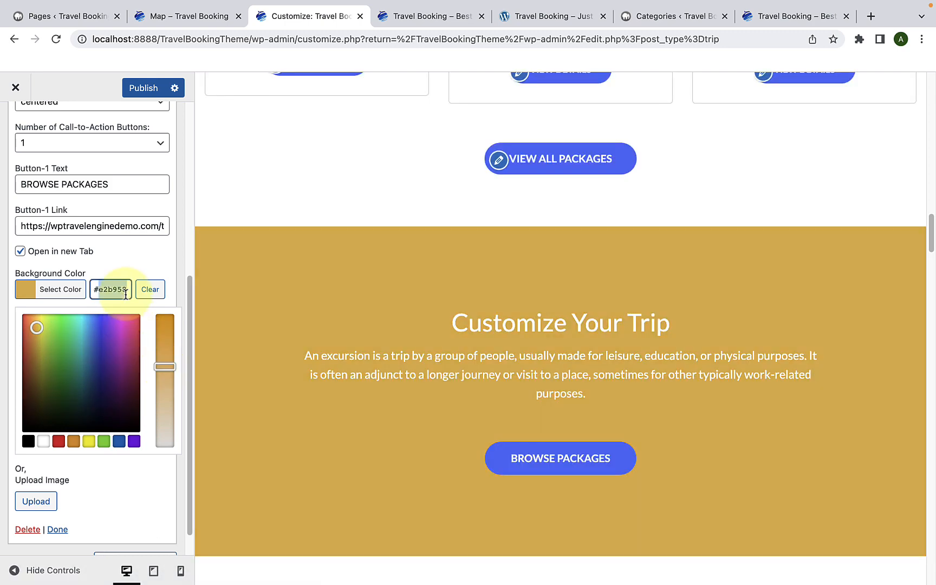
left_click(133, 259)
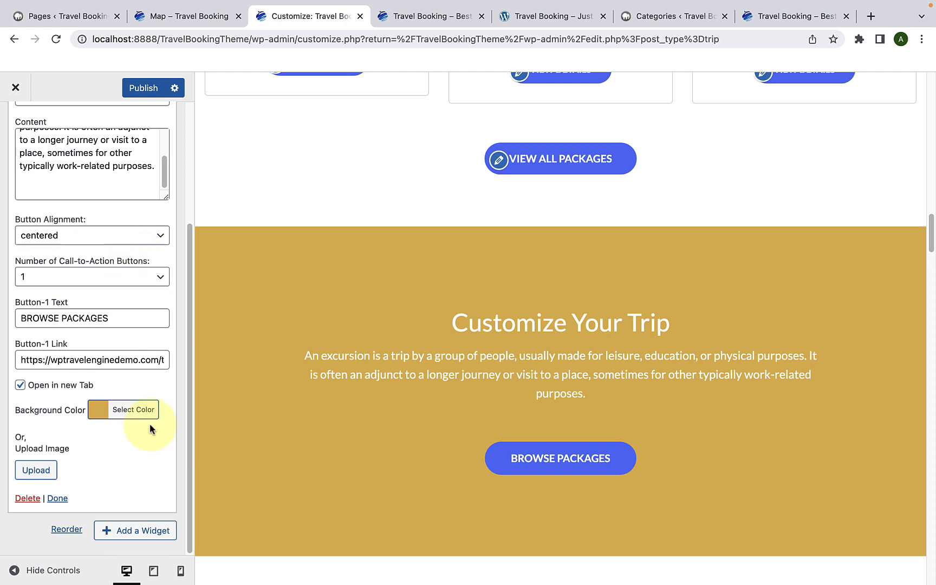
left_click(115, 412)
scroll(109, 379, "down", 5)
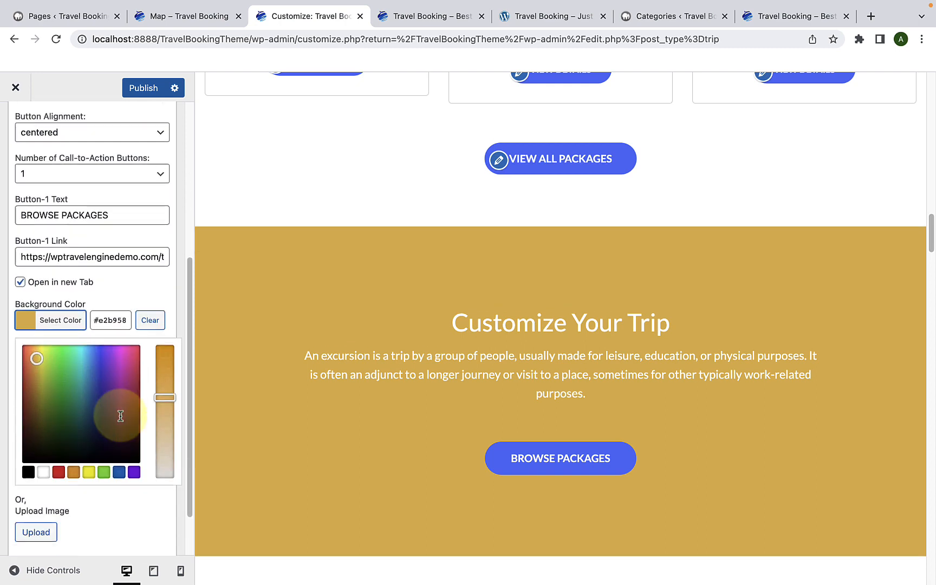
scroll(92, 471, "down", 2)
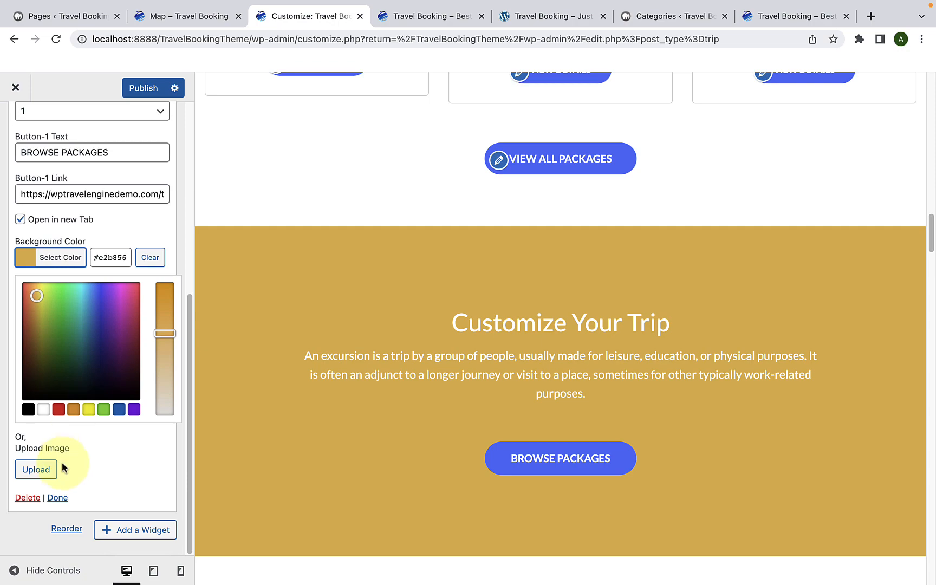
Step: Set cta-img.jpeg from the media library as the call-to-action widget's background image
left_click(45, 475)
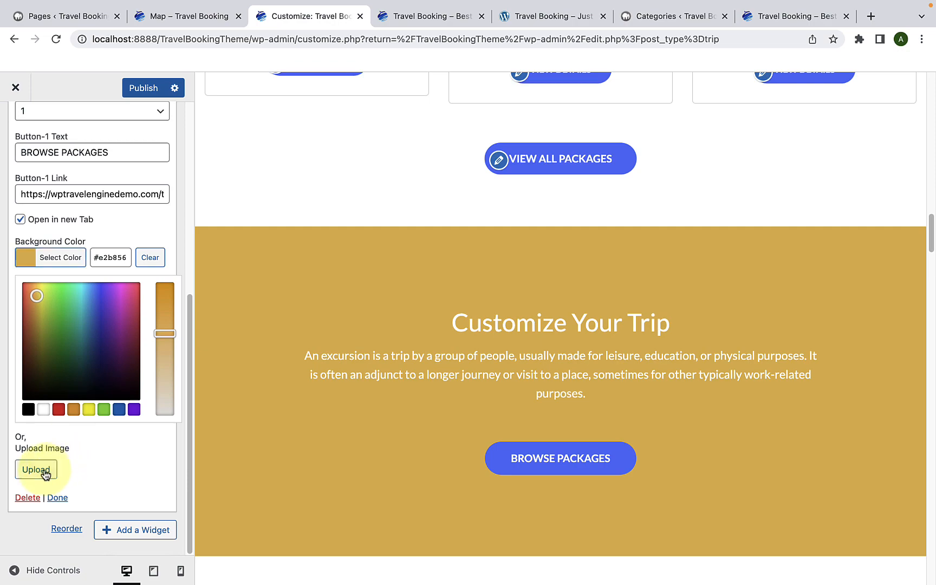
scroll(233, 445, "down", 15)
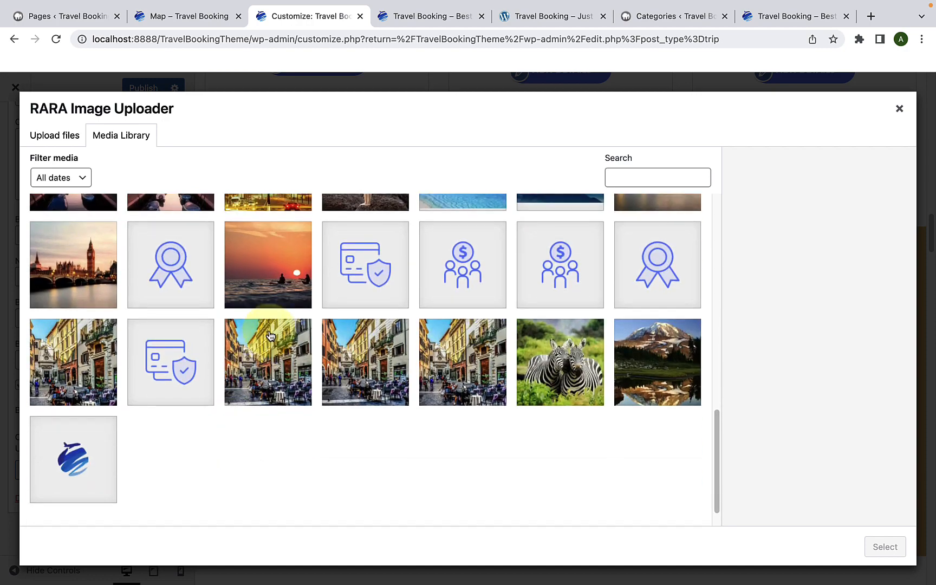
left_click(275, 273)
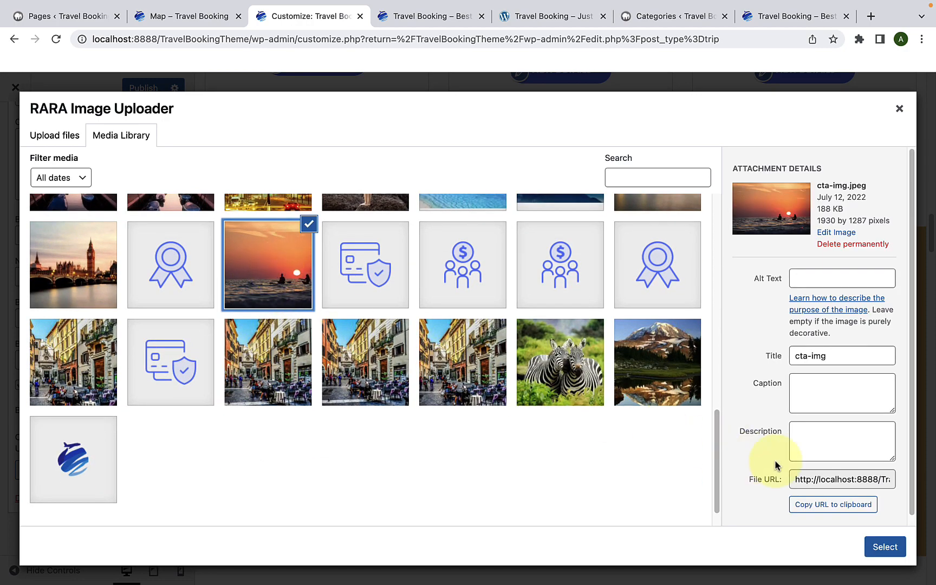
left_click(878, 547)
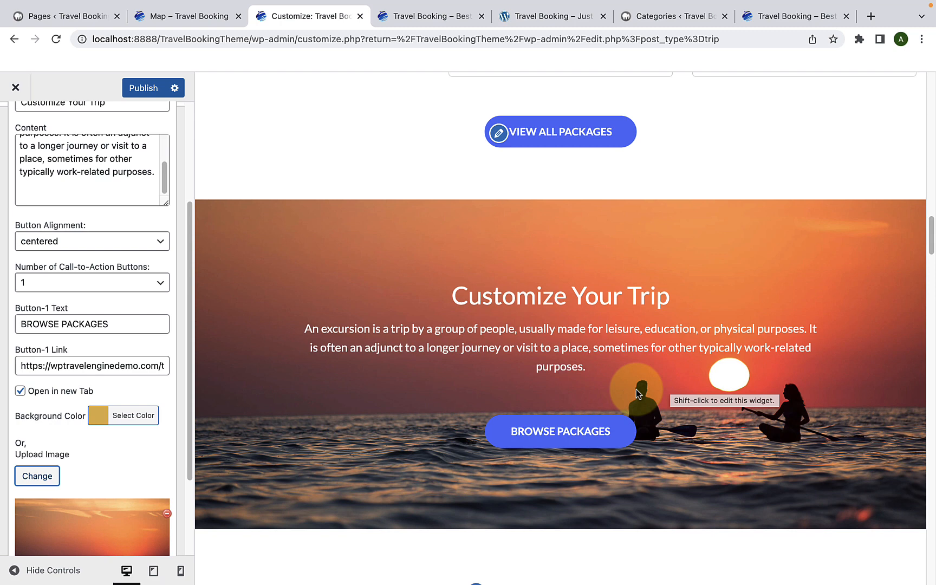
Step: Finish editing the call-to-action widget and publish the Customizer changes
scroll(146, 432, "down", 3)
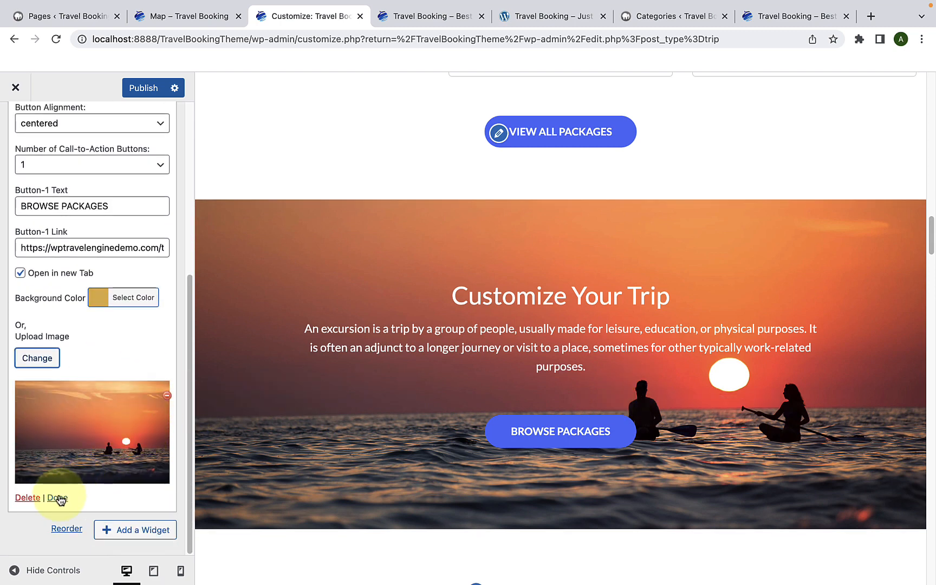
left_click(57, 498)
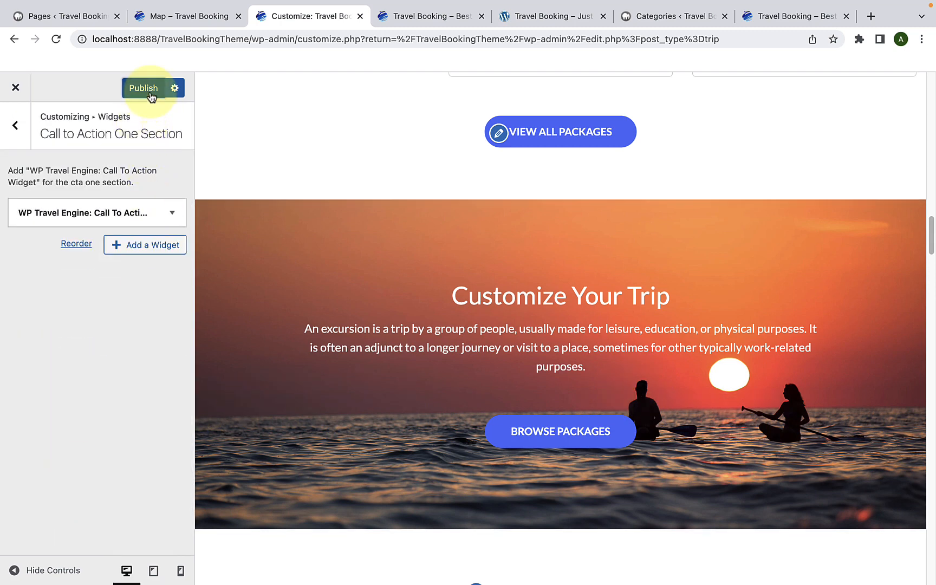
left_click(149, 92)
Step: Reload the live front page and check the "Customize Your Trip" call-to-action section below Popular Packages
left_click(395, 17)
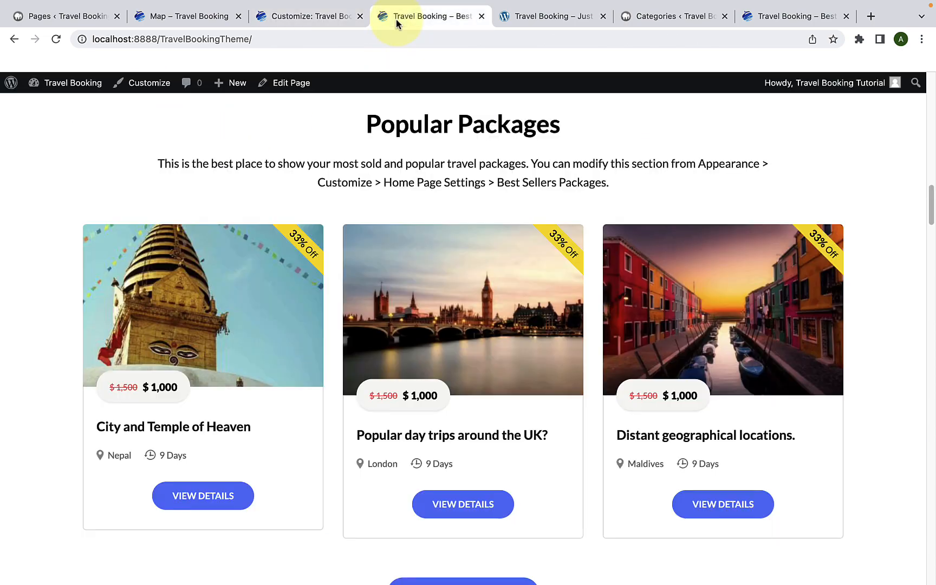
scroll(445, 241, "down", 6)
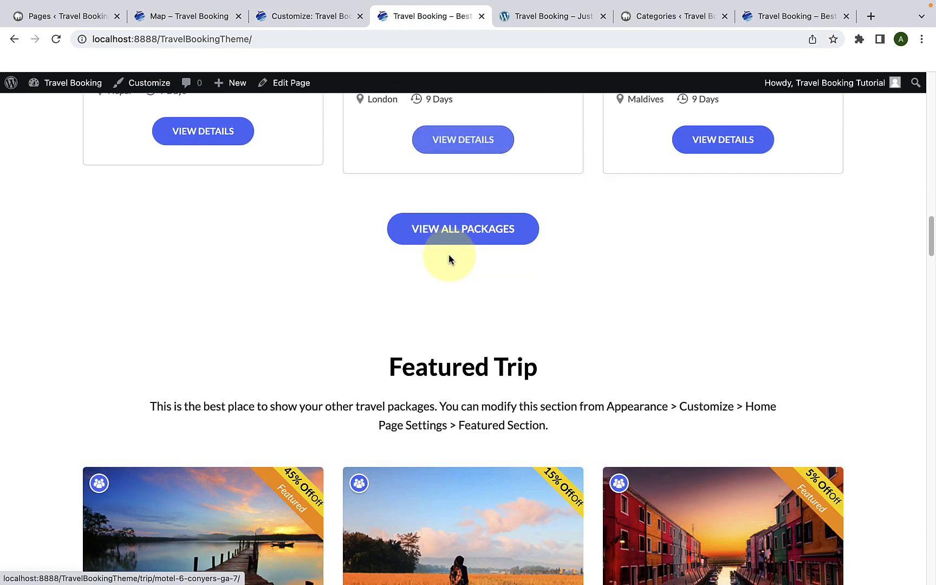
left_click(56, 39)
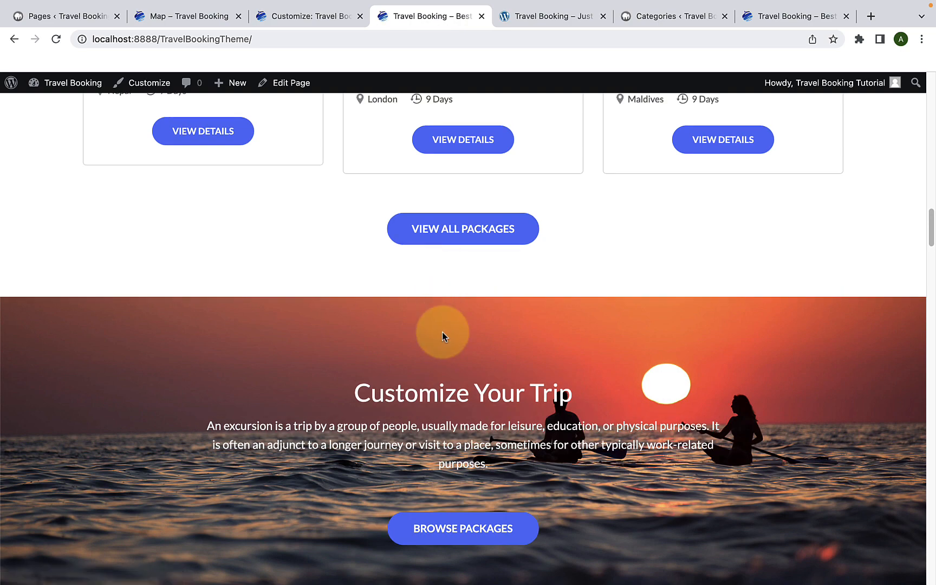
scroll(442, 332, "down", 4)
scroll(555, 318, "up", 1)
scroll(562, 323, "up", 1)
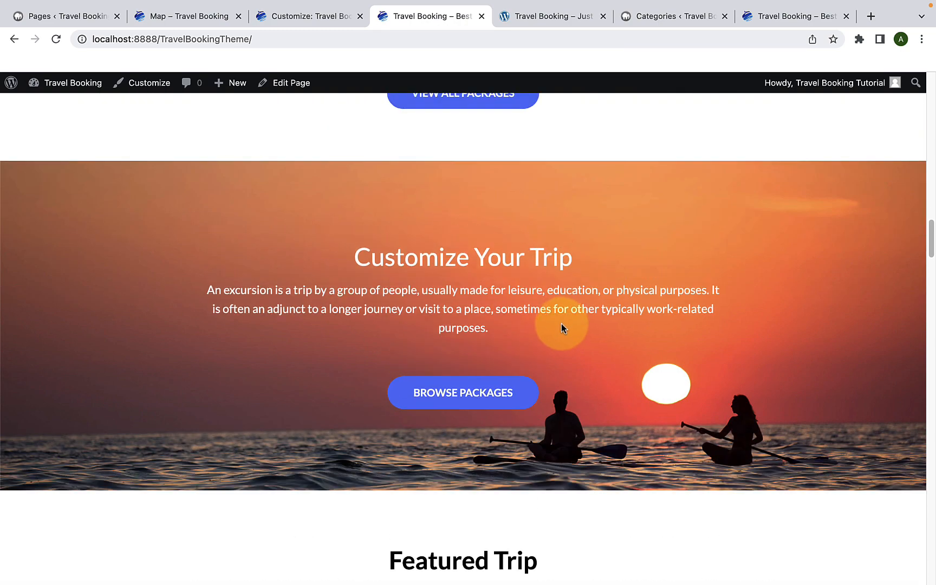
Step: Return to the Customizer and open the Featured Section of the Front Page Settings
left_click(299, 16)
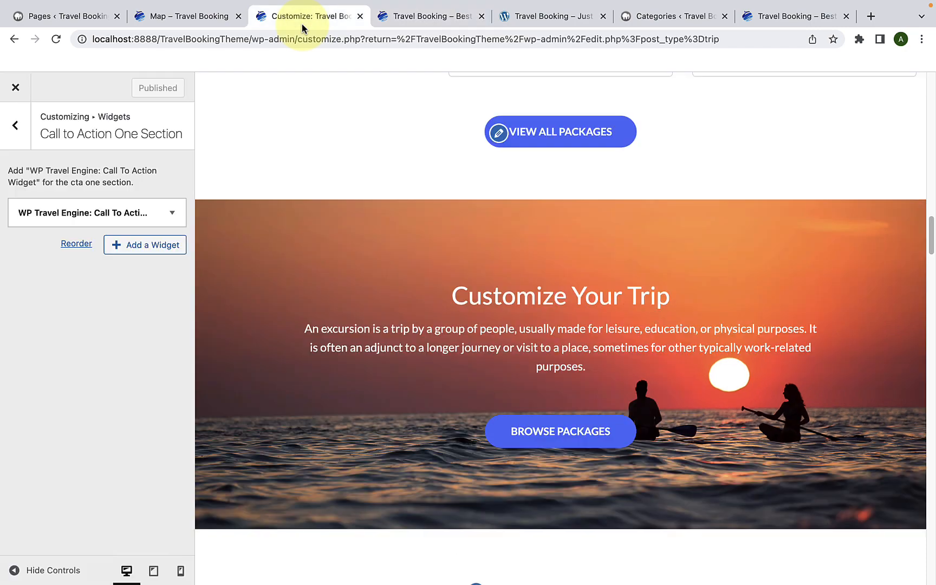
left_click(22, 133)
left_click(79, 321)
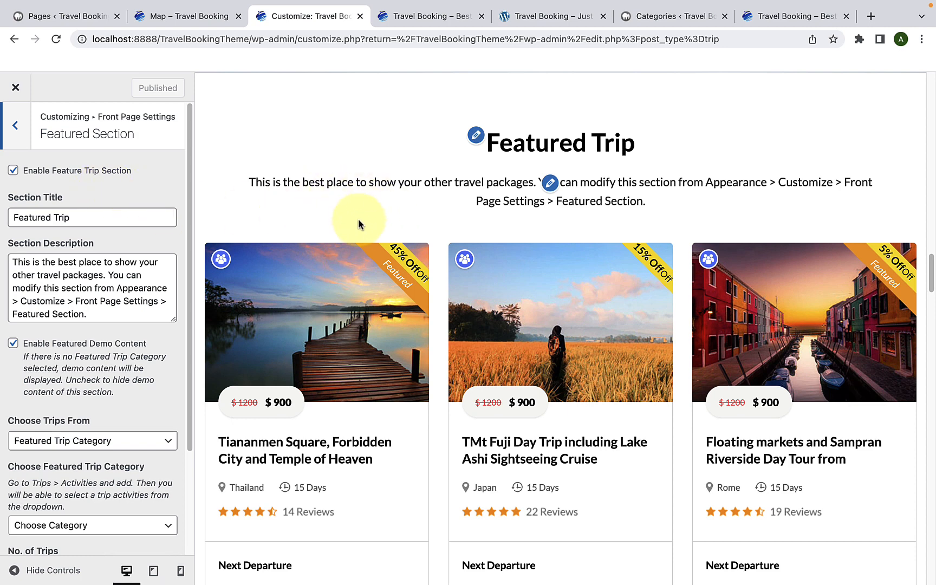
Step: Disable the Feature Trip section to compare the front page preview without it, and enable it again
left_click(17, 174)
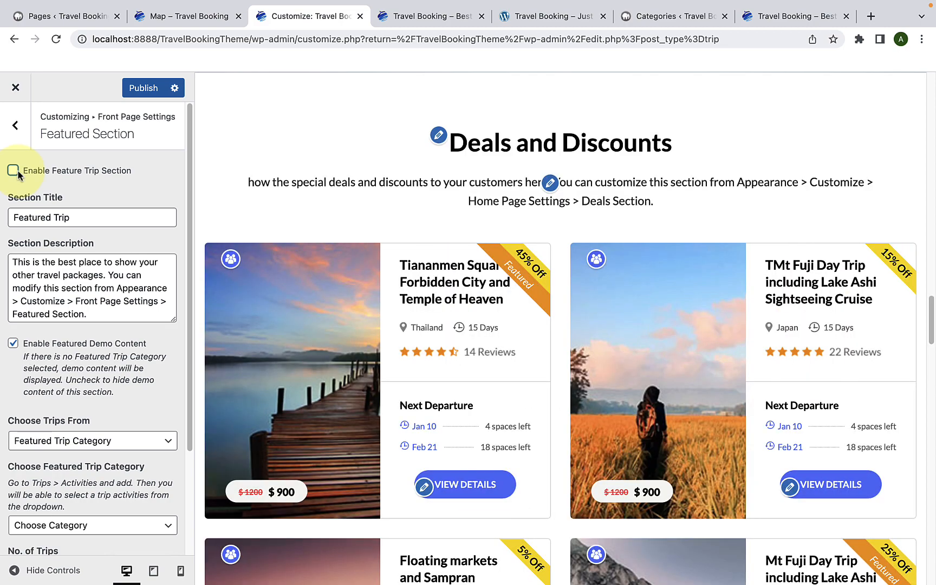
scroll(358, 178, "up", 5)
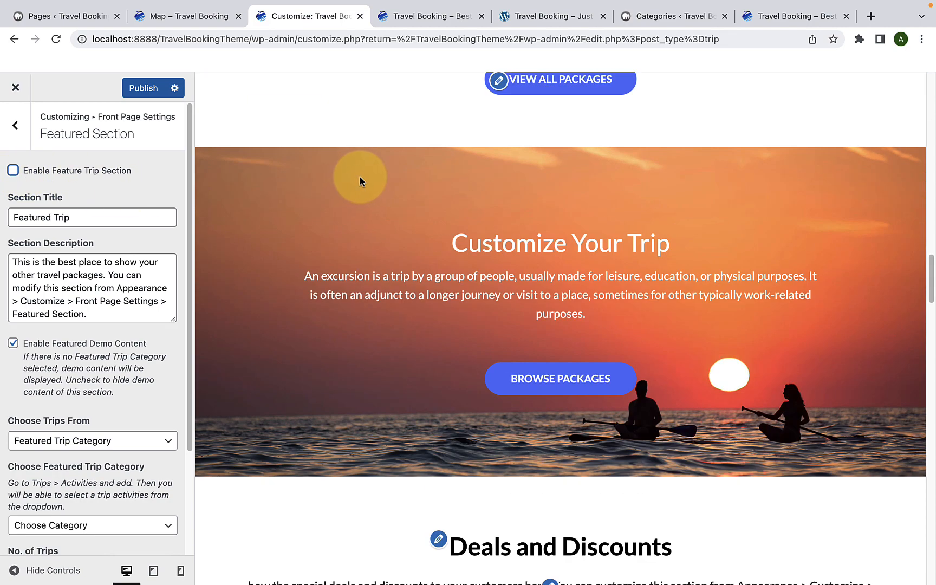
scroll(359, 181, "down", 6)
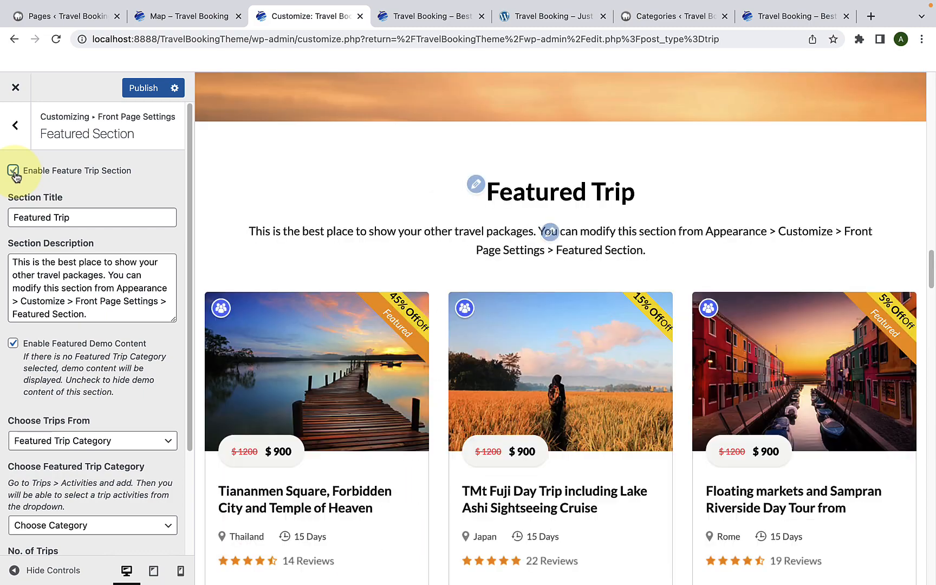
scroll(490, 228, "down", 3)
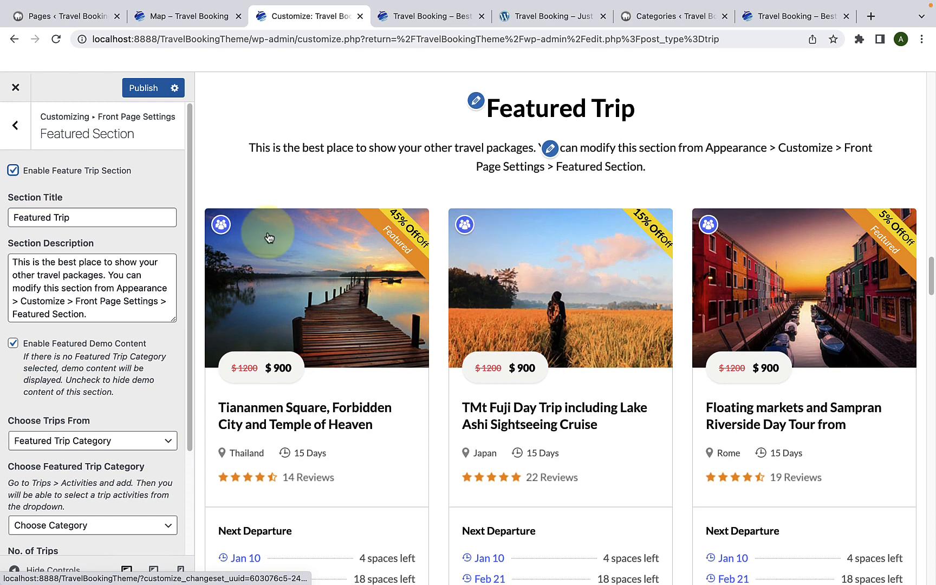
Step: Review the Featured Section's title, description and demo trips against the front page preview
left_click_drag(81, 217, 12, 218)
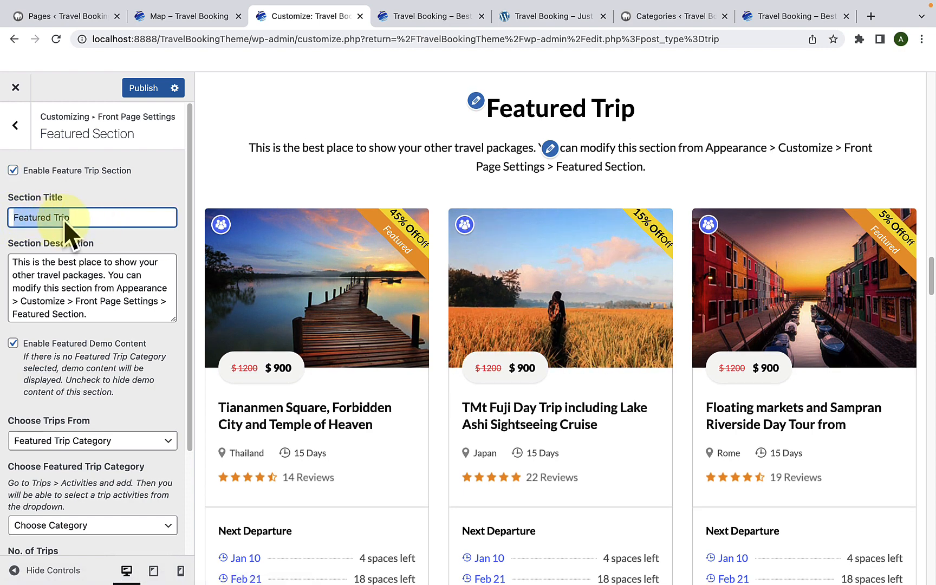
left_click(98, 216)
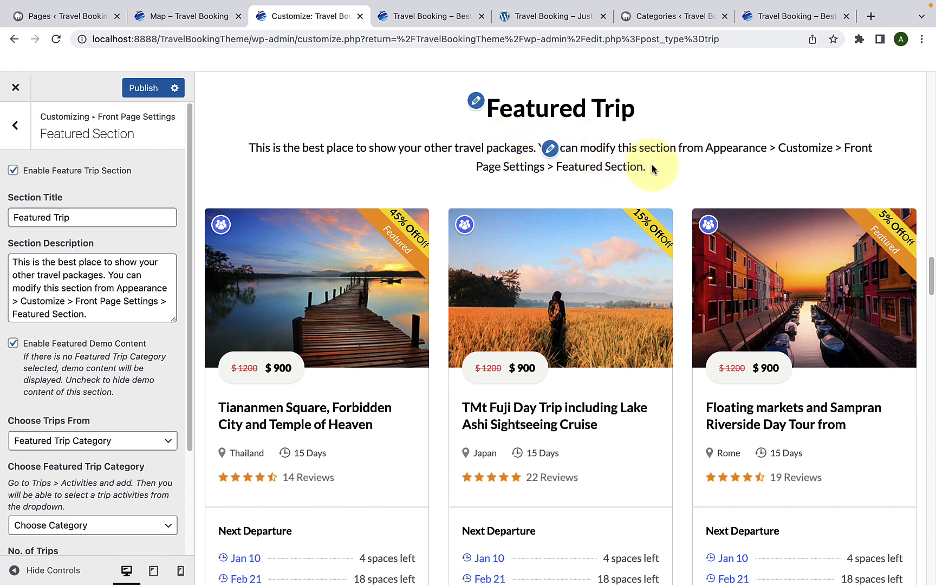
left_click_drag(650, 167, 251, 150)
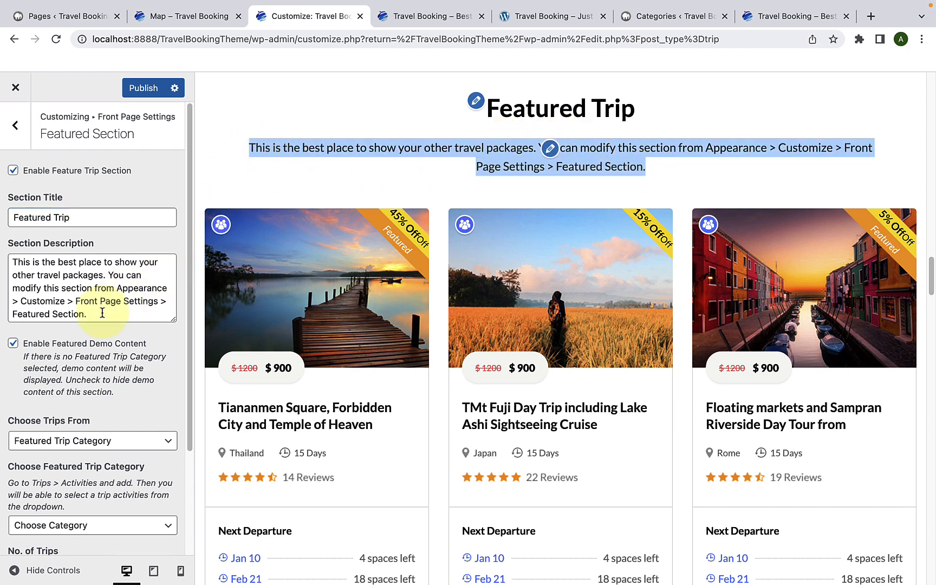
left_click_drag(101, 318, 12, 263)
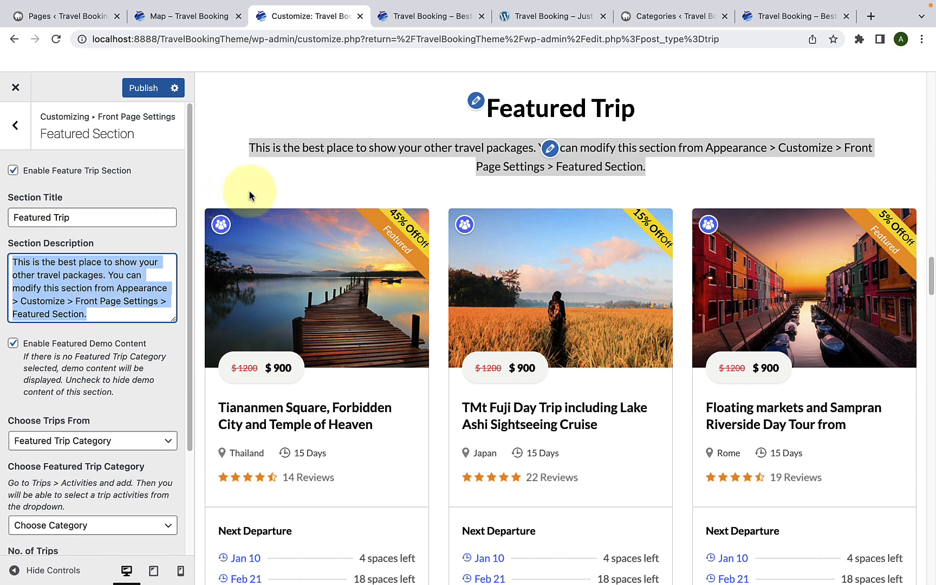
left_click(282, 182)
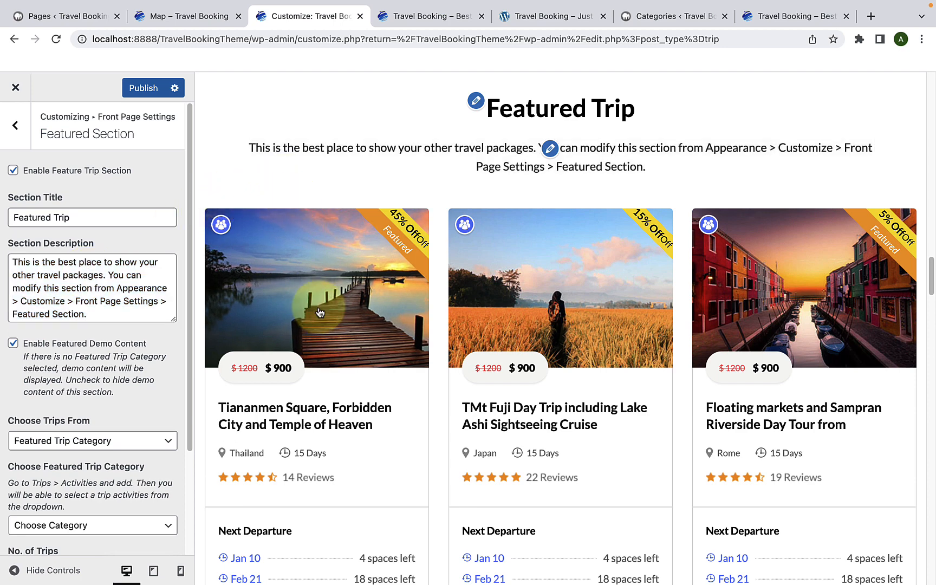
scroll(324, 314, "down", 1)
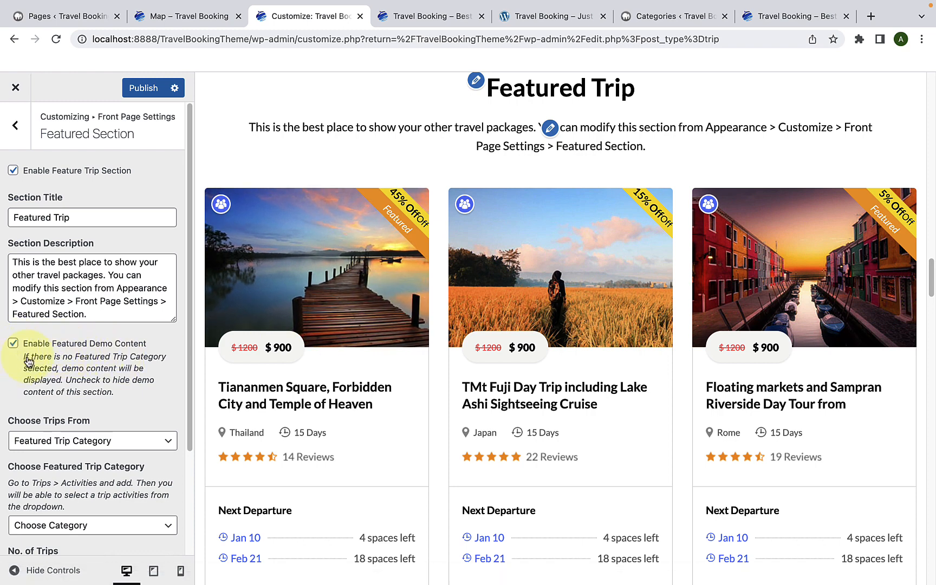
Step: Disable the featured demo content and choose Featured Trip Category as the source of the section's trips
left_click(14, 345)
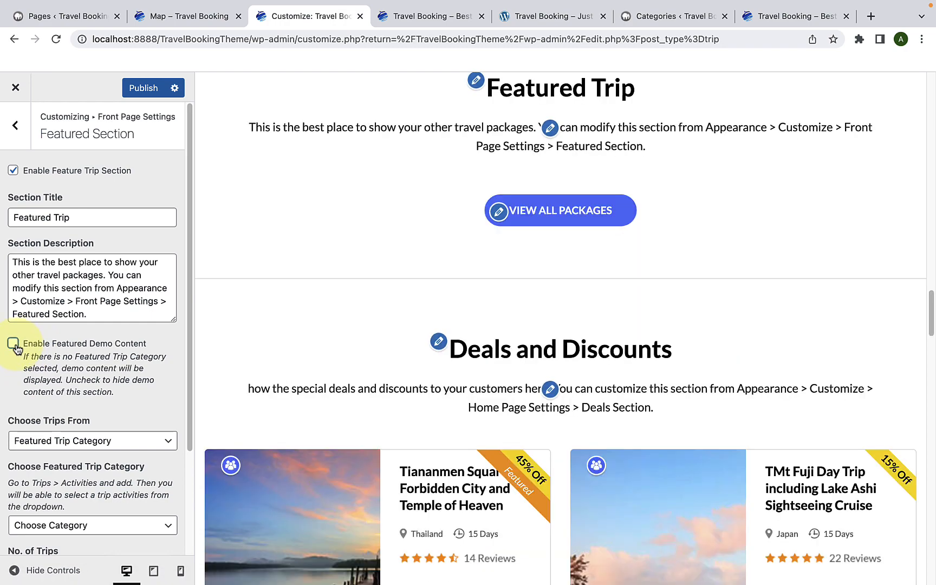
scroll(17, 349, "down", 3)
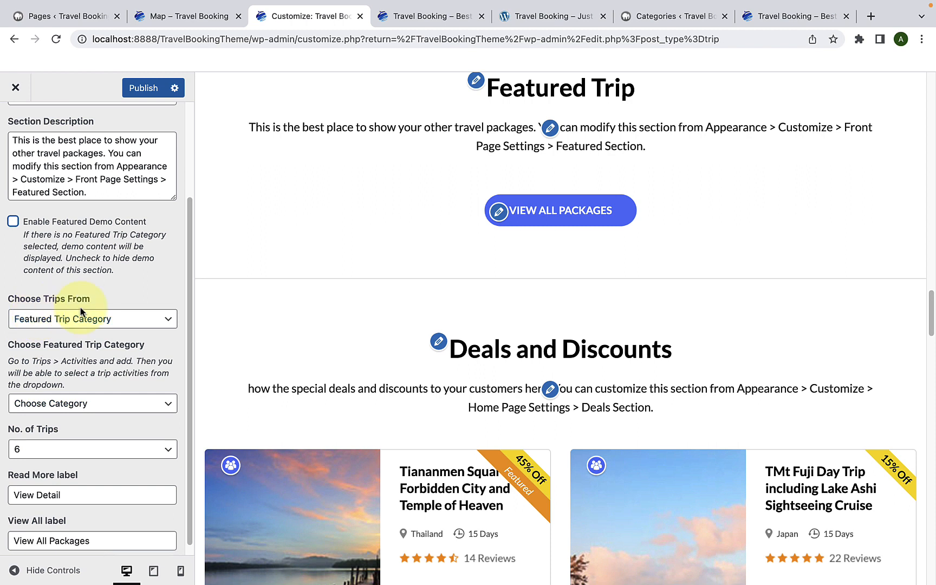
left_click(79, 319)
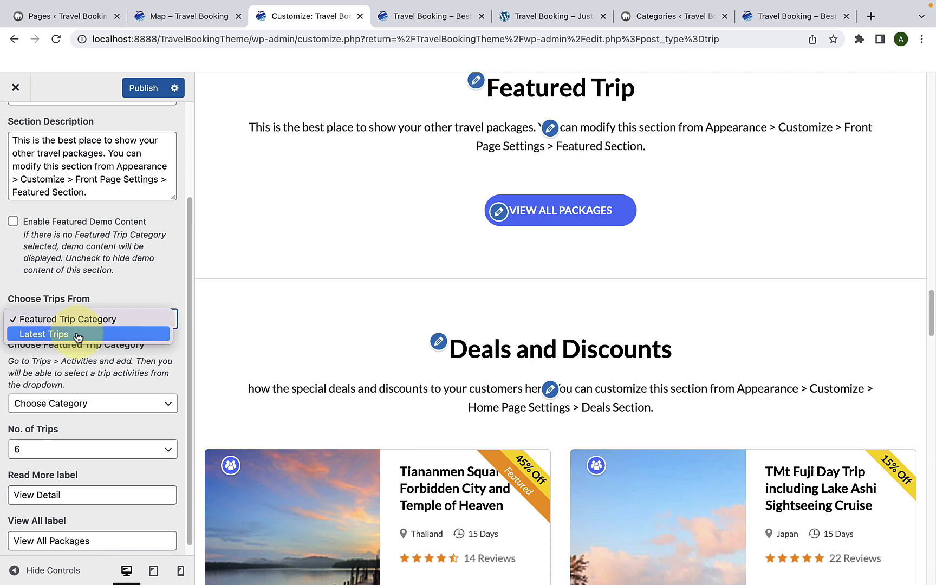
scroll(79, 336, "down", 1)
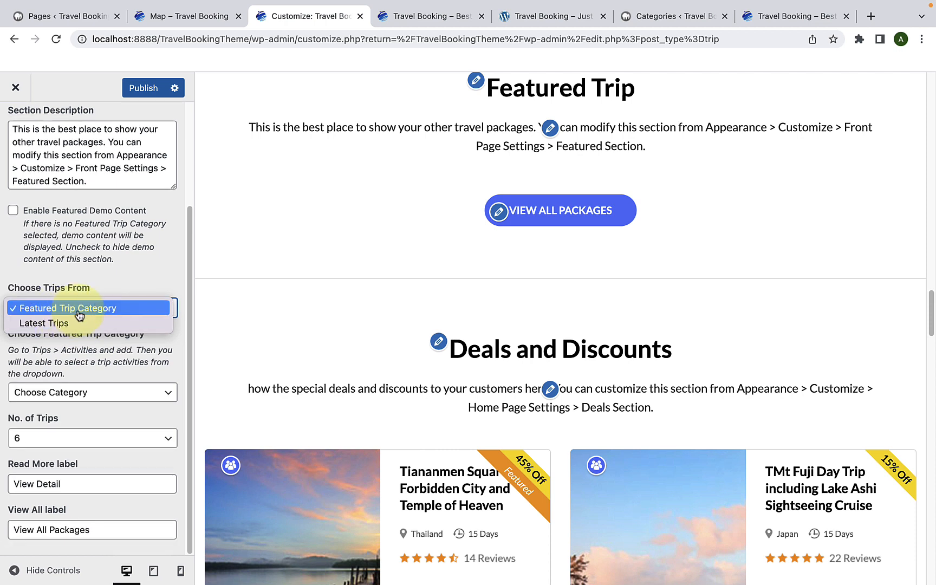
left_click(80, 315)
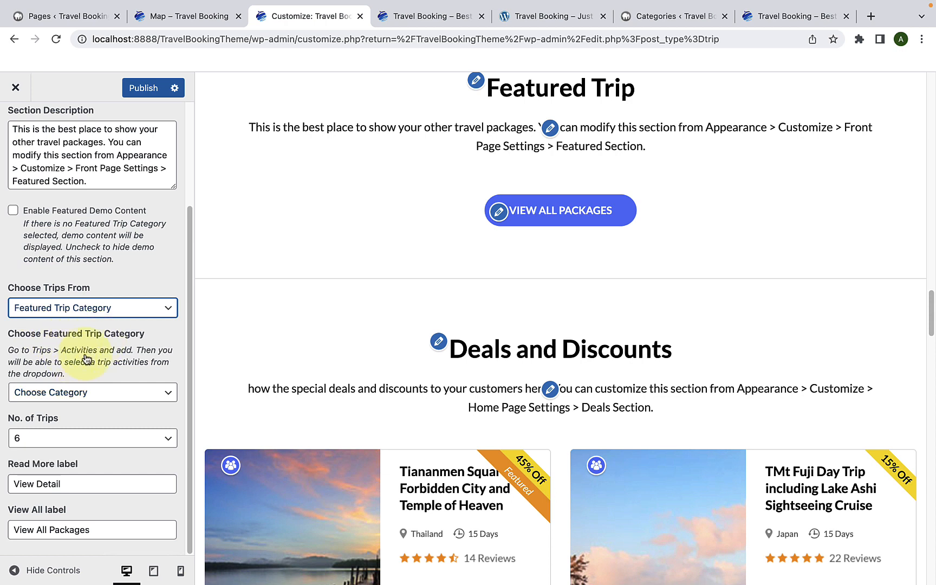
Step: Choose Jungle Safari as the featured trip category, check the available trip count options and keep 6 trips
left_click(82, 392)
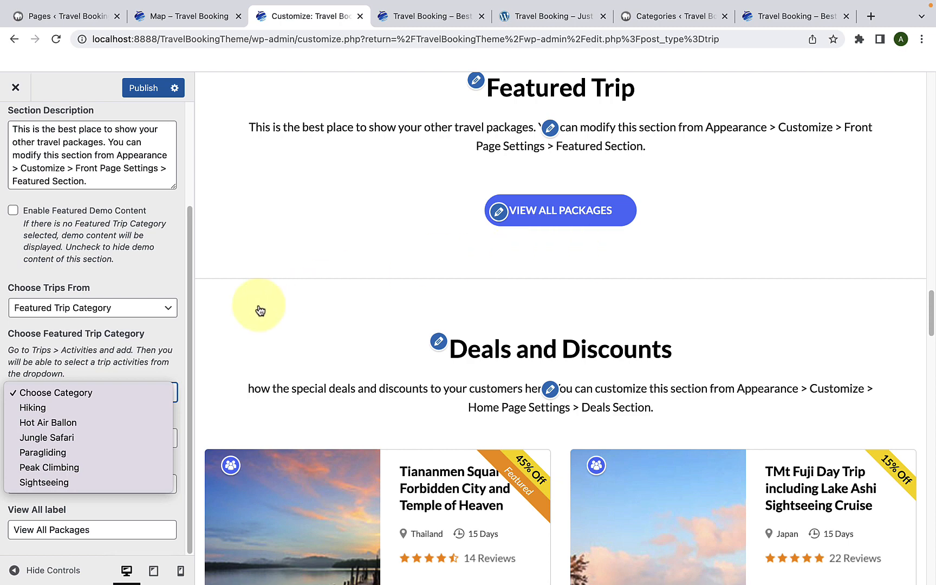
left_click(87, 439)
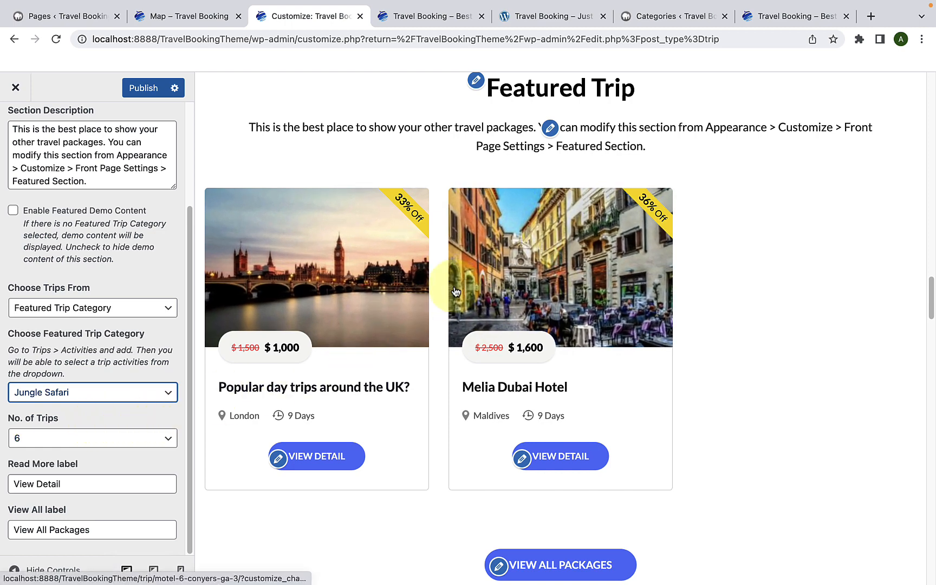
left_click(116, 438)
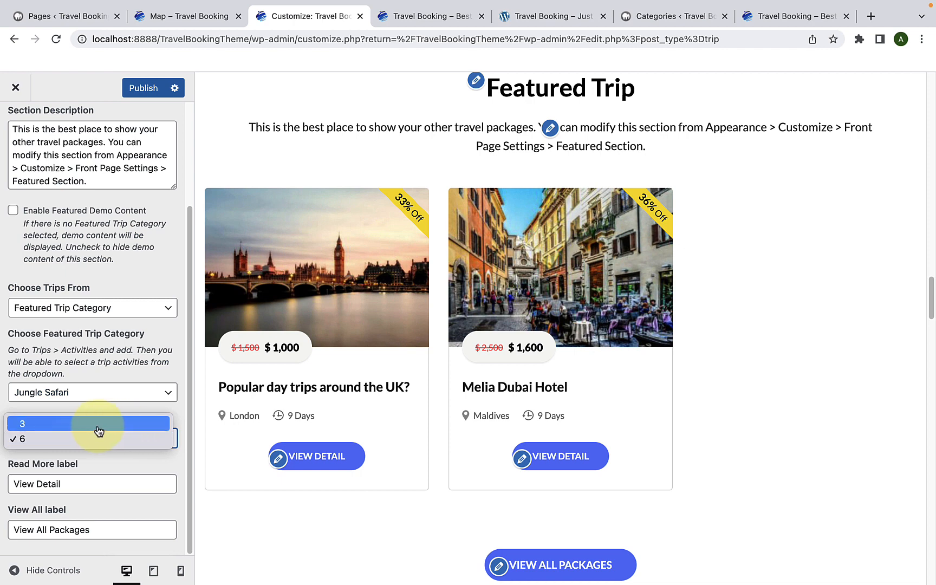
left_click(185, 413)
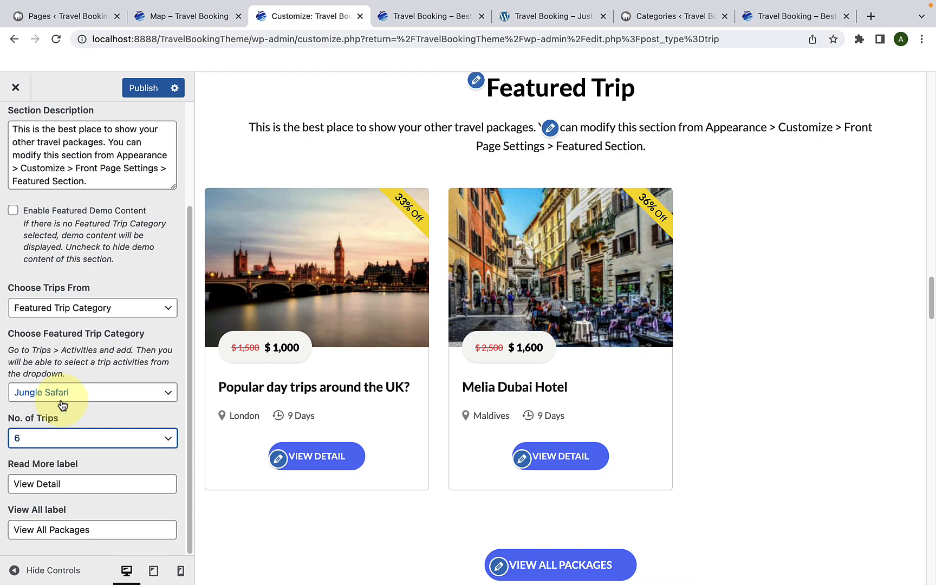
Step: Switch the source of the section's trips to Latest Trips and choose Motel 6 Conyers GA as Latest Trip #1
left_click(60, 313)
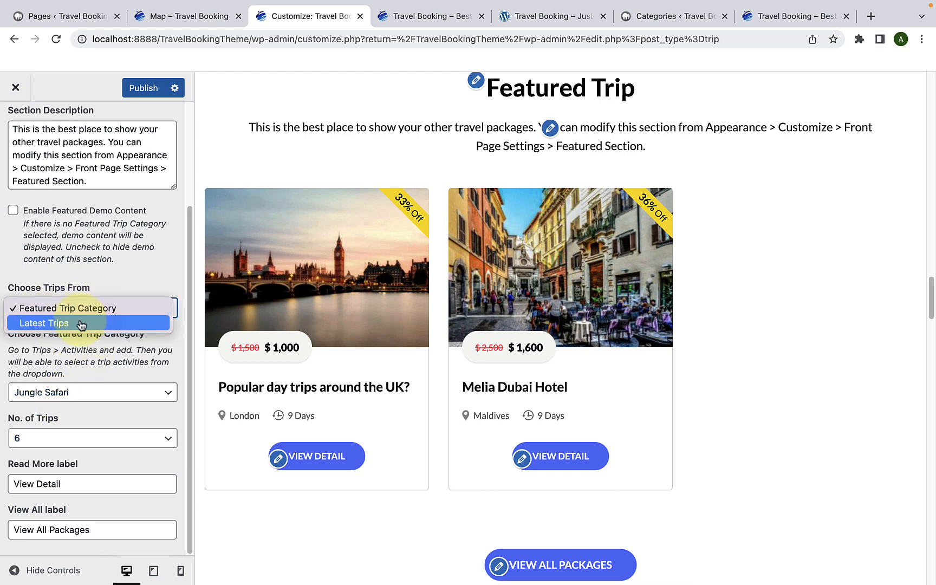
left_click(81, 324)
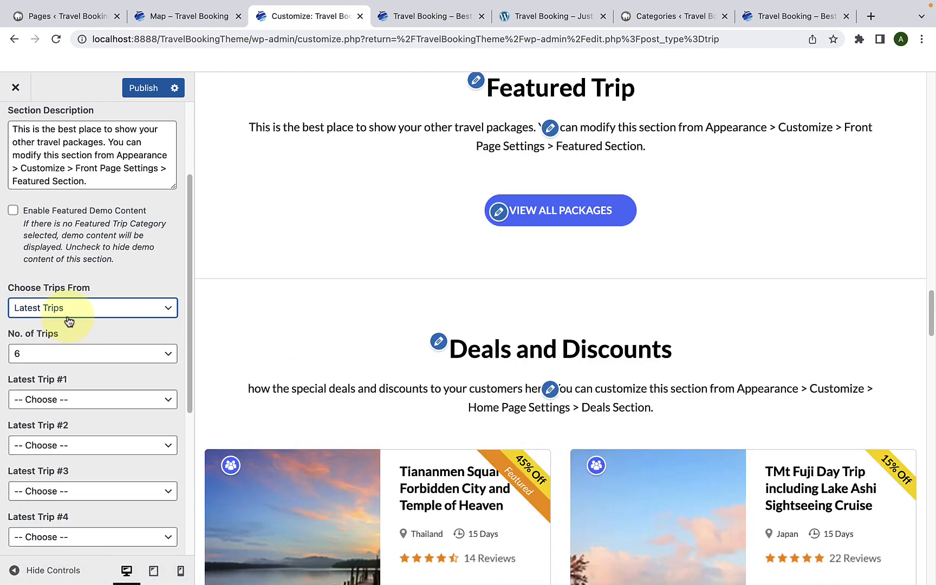
scroll(98, 395, "down", 3)
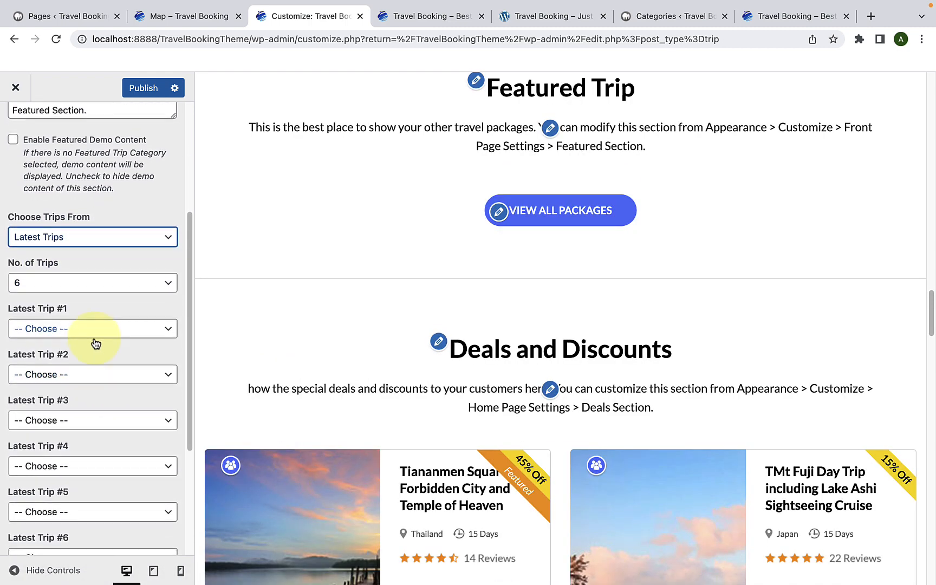
scroll(109, 511, "down", 1)
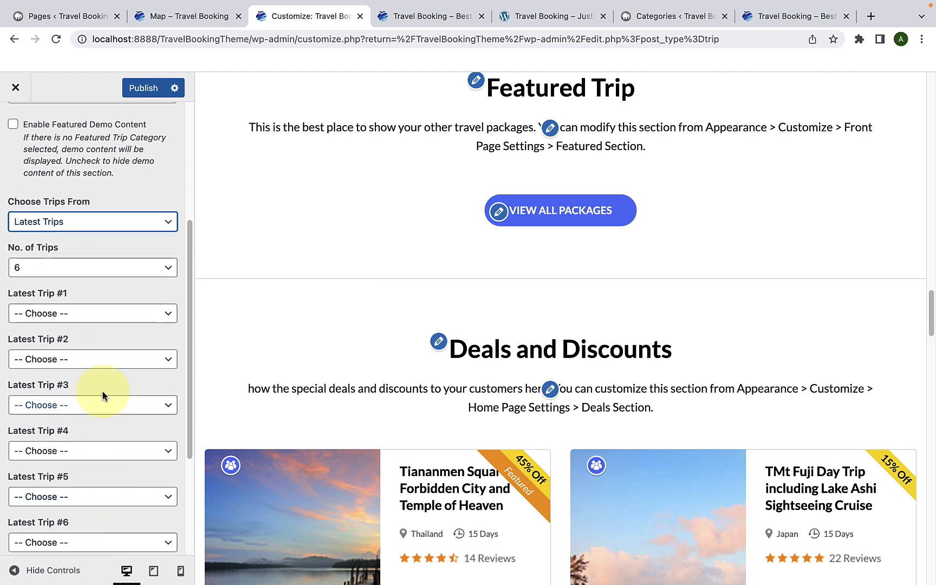
left_click(104, 316)
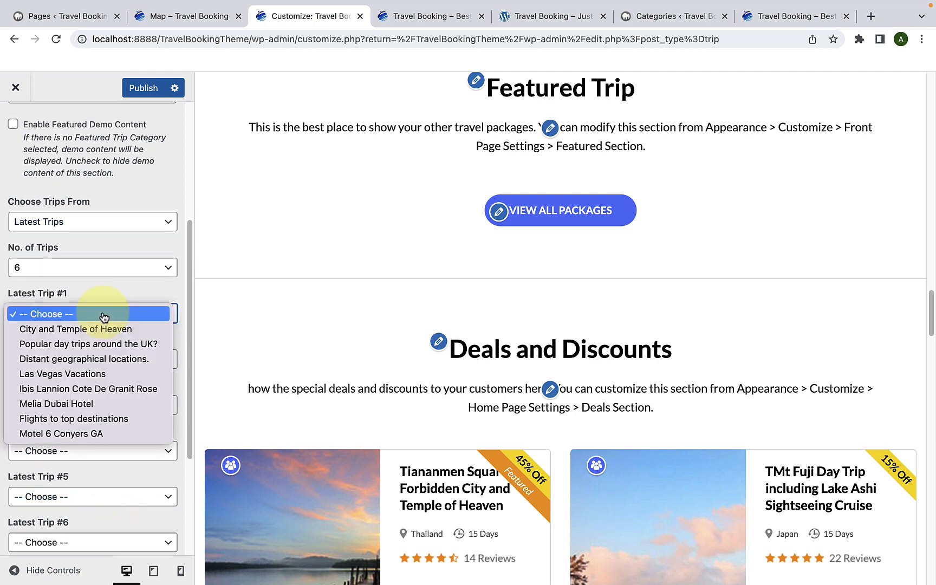
left_click(104, 316)
left_click(79, 317)
left_click(76, 315)
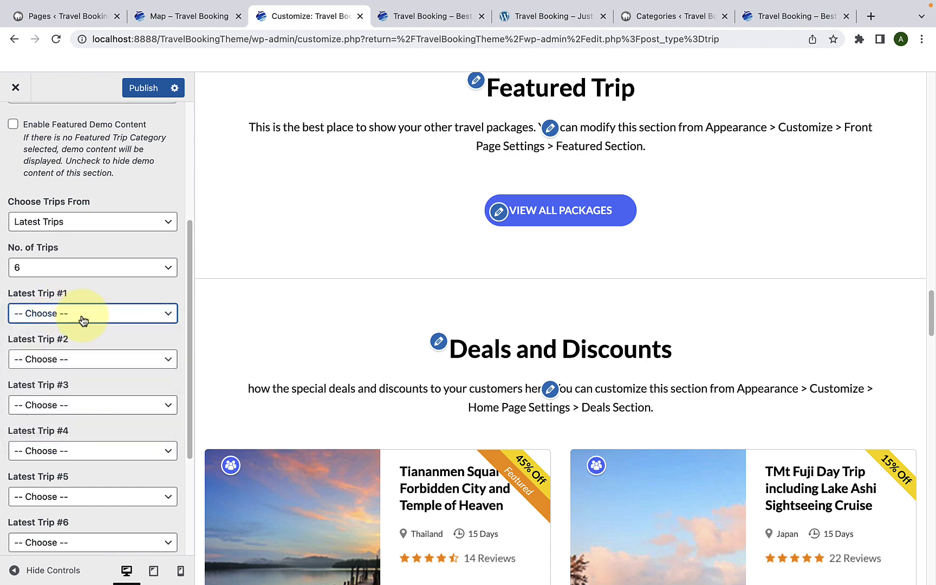
left_click(82, 318)
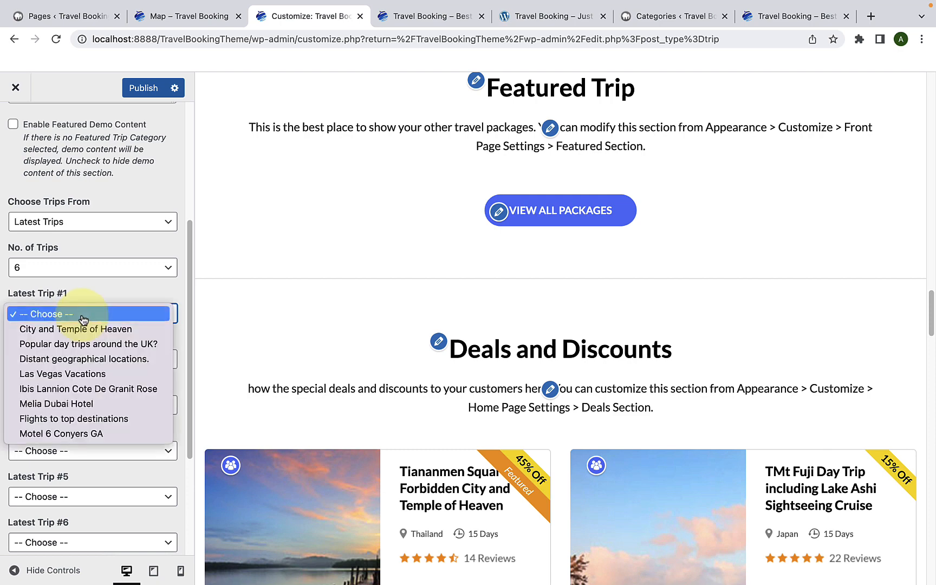
left_click(73, 433)
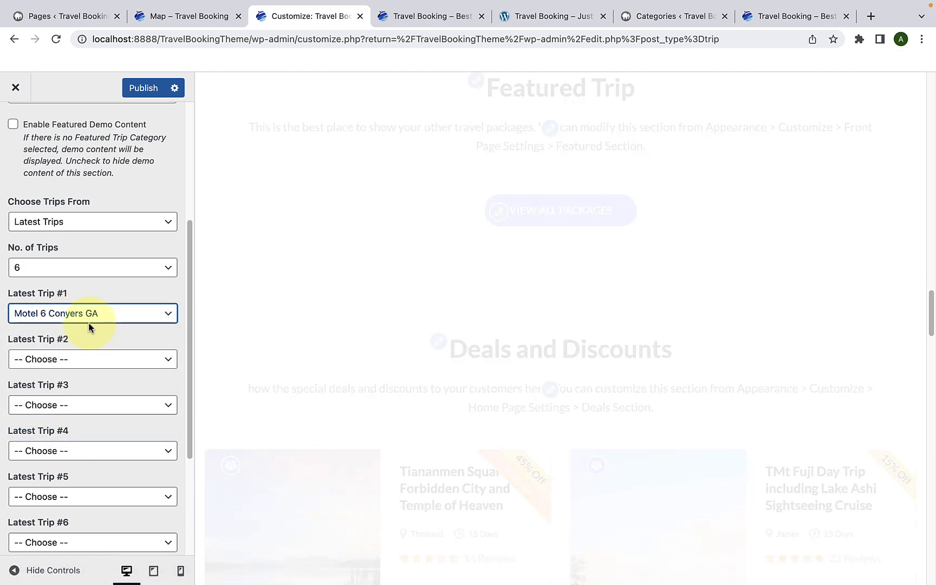
Step: Set Latest Trip #2 to Las Vegas Vacations, #3 to Distant geographical locations. and #4 to Melia Dubai Hotel
left_click(88, 360)
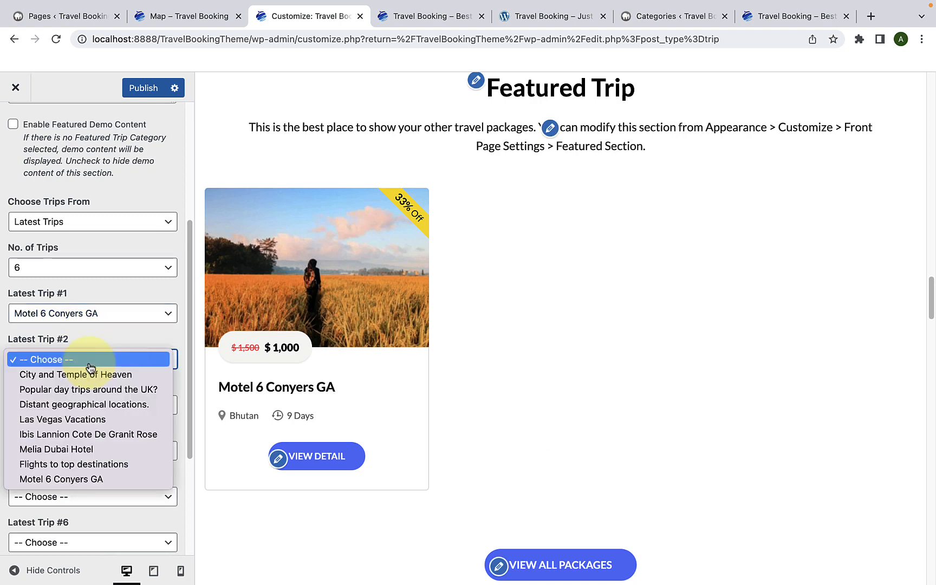
left_click(87, 420)
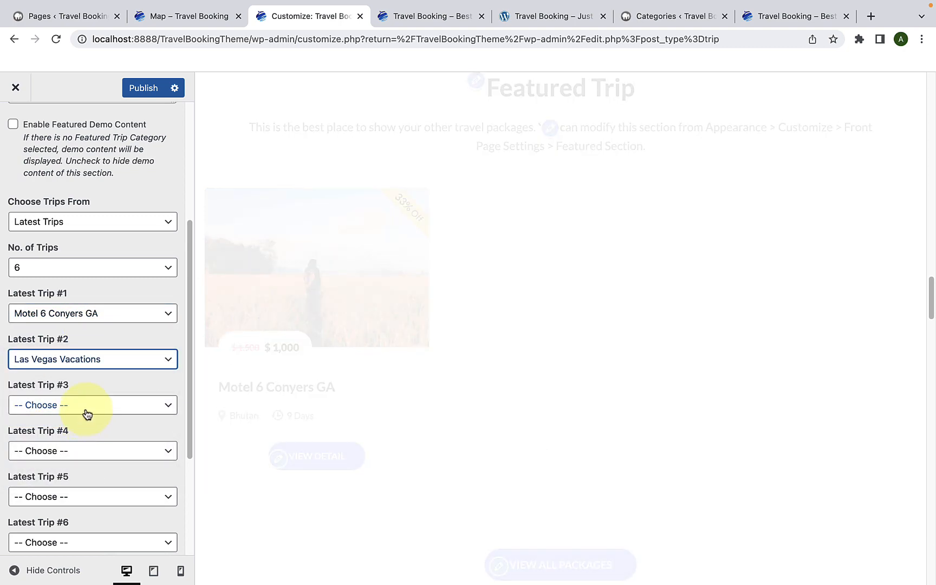
scroll(81, 379, "down", 3)
left_click(63, 306)
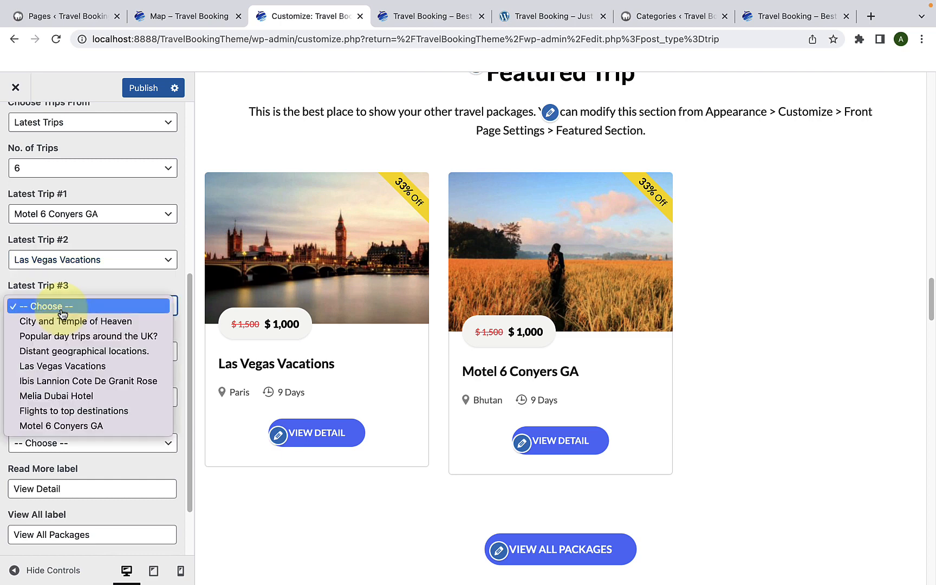
left_click(69, 352)
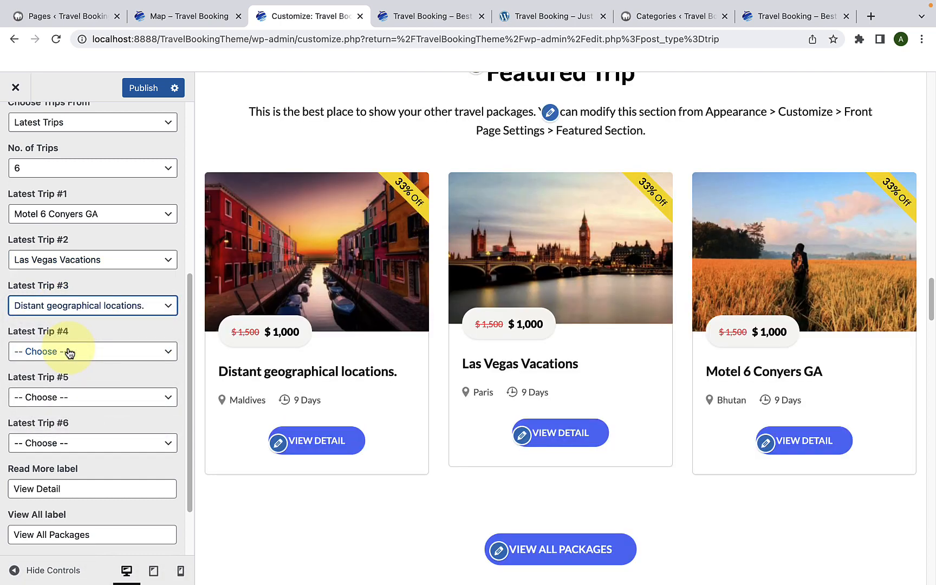
left_click(69, 351)
left_click(69, 441)
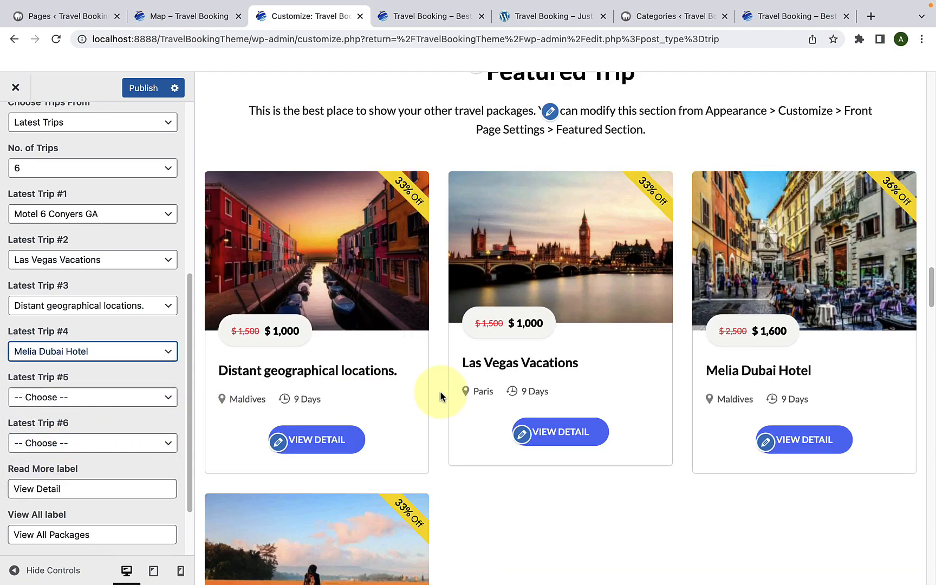
Step: Set Latest Trip #6 to Flights to top destinations and Latest Trip #5 to City and Temple of Heaven
scroll(440, 397, "down", 3)
scroll(450, 392, "down", 2)
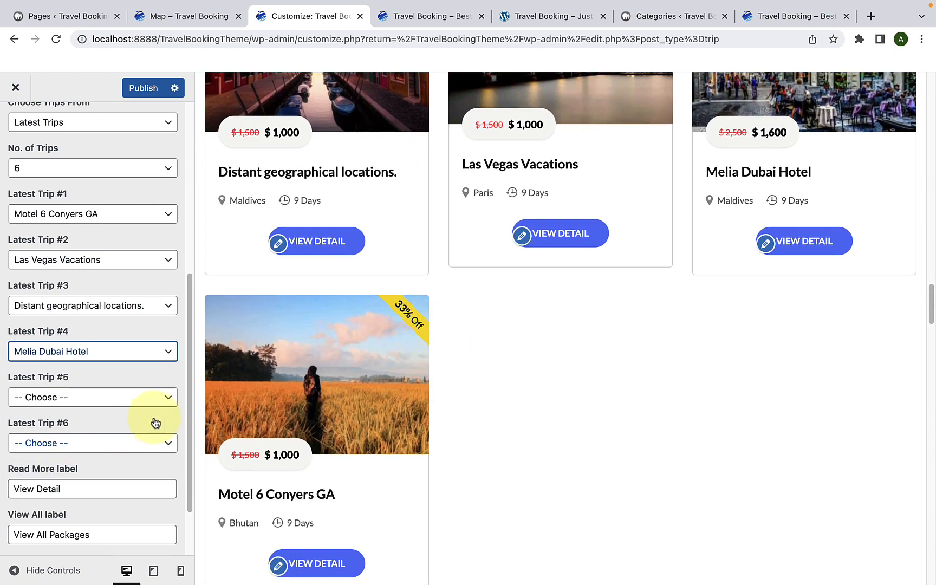
left_click(89, 443)
left_click(97, 548)
left_click(108, 397)
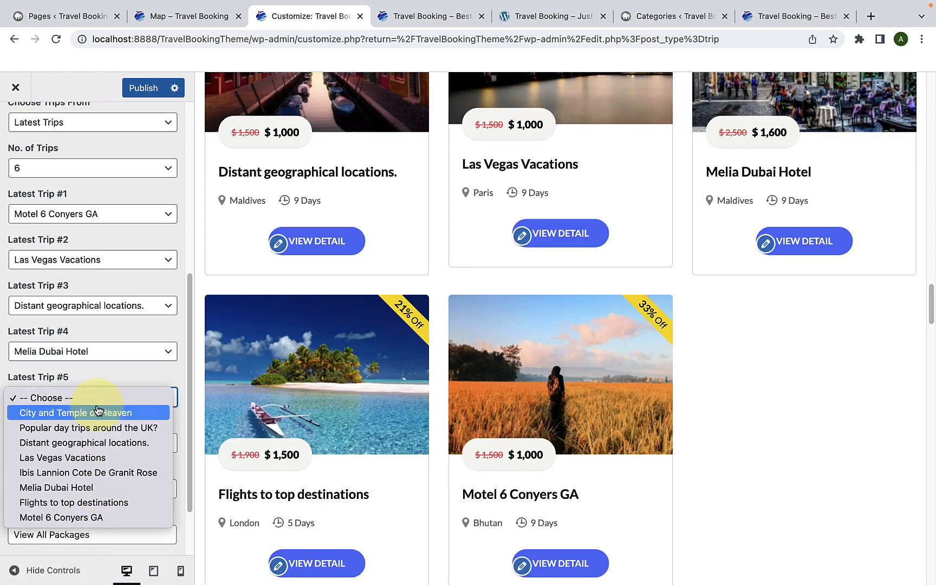
left_click(98, 411)
scroll(125, 398, "down", 2)
scroll(125, 398, "up", 3)
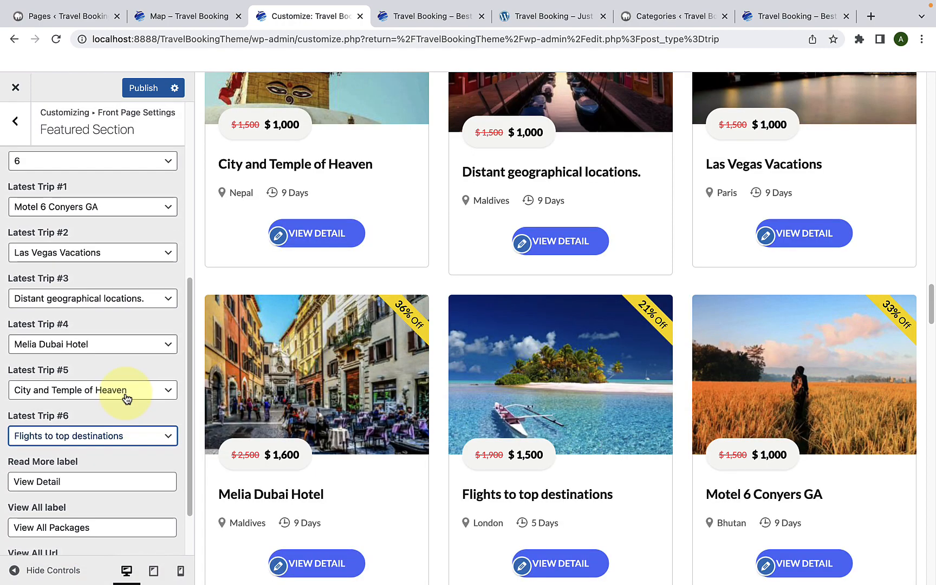
Step: Reduce the number of trips to 3 to compare the front page preview, and set it back to 6
scroll(127, 399, "up", 1)
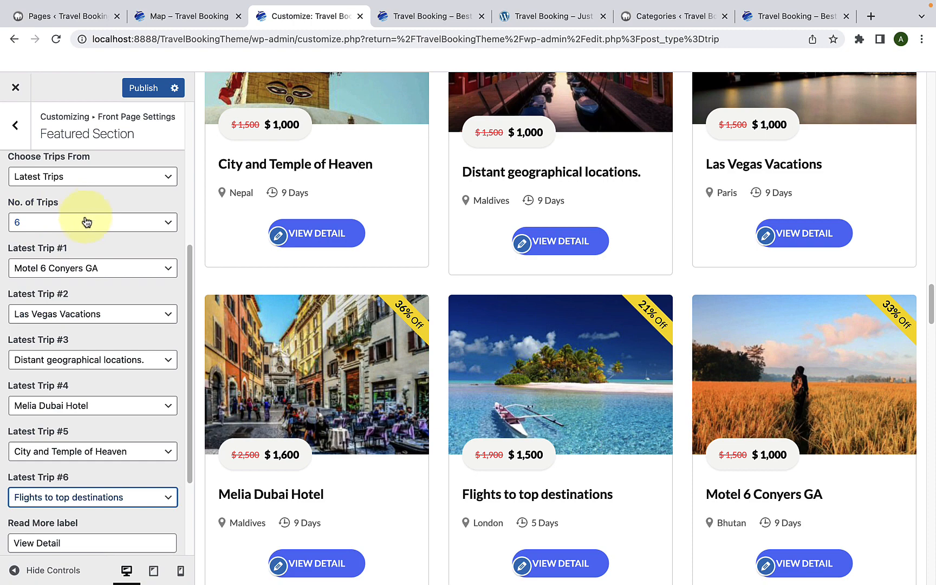
left_click(86, 221)
left_click(85, 215)
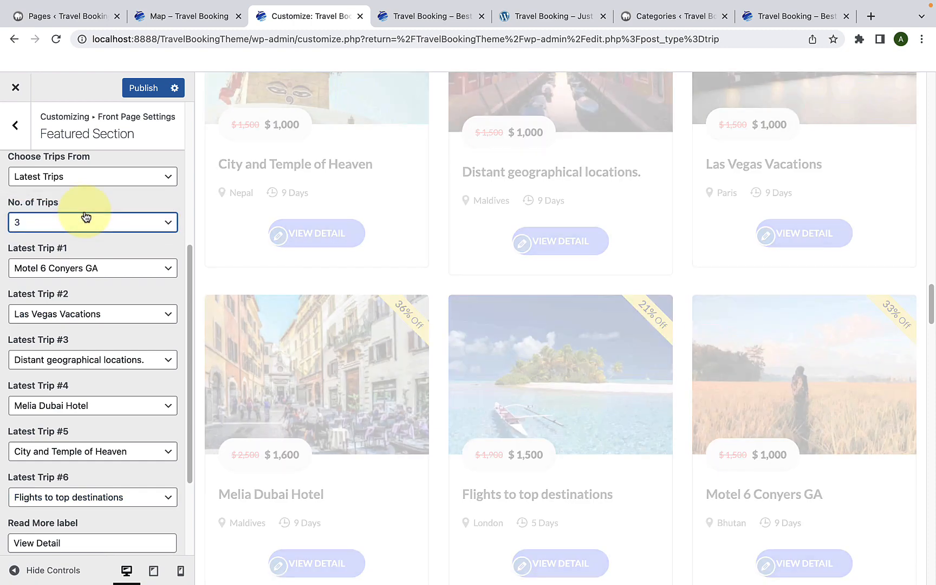
scroll(341, 253, "up", 3)
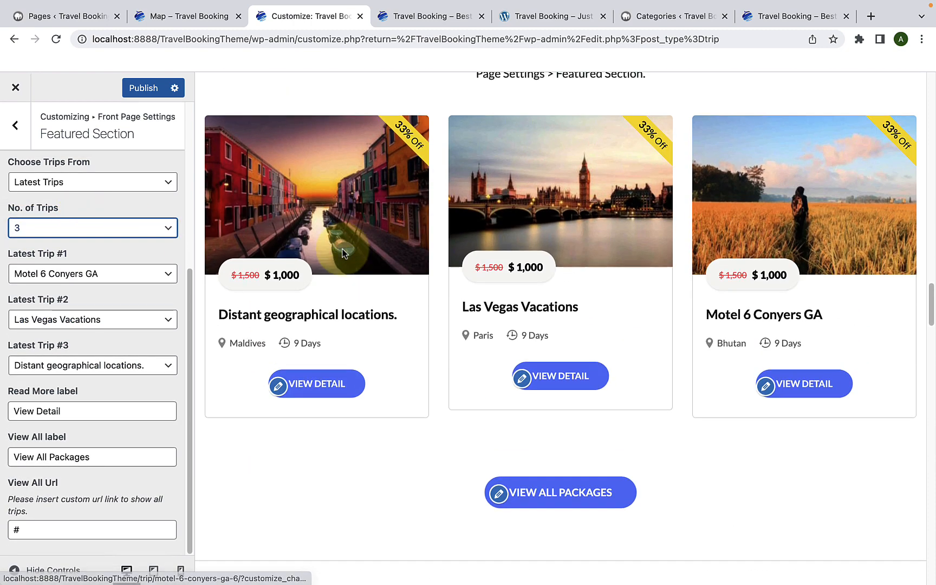
scroll(341, 253, "up", 2)
left_click(98, 231)
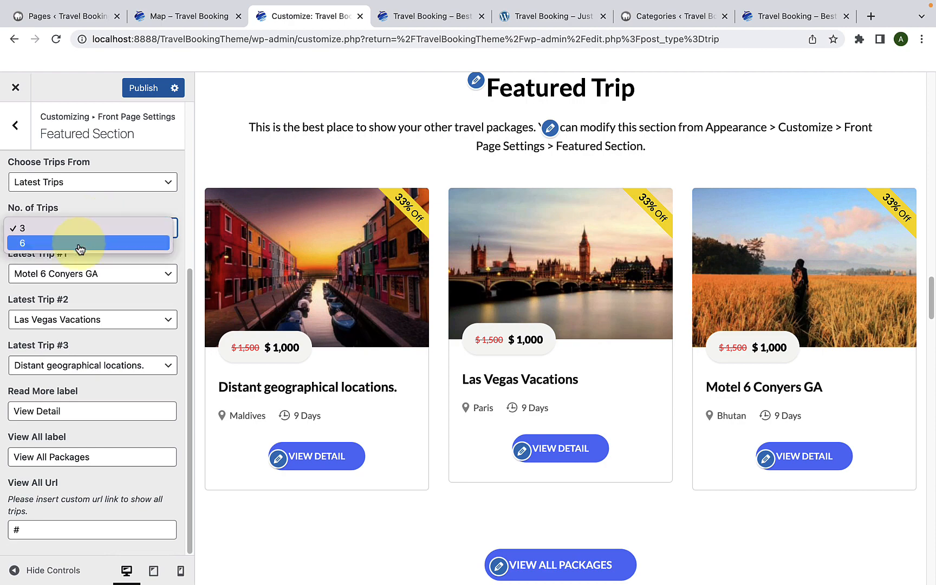
left_click(78, 243)
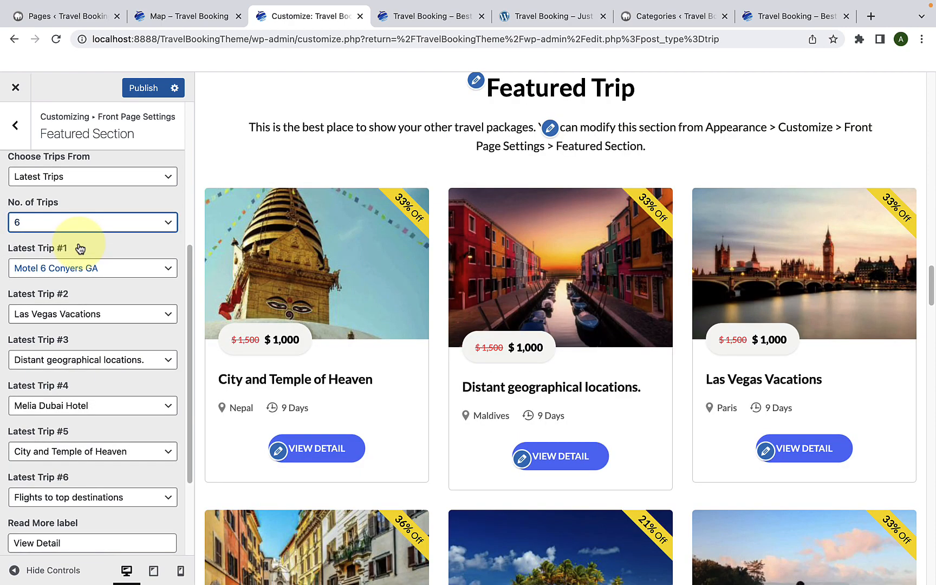
Step: Compare the Featured Section's Read More and View All labels with the matching buttons in the front page preview
scroll(109, 449, "down", 5)
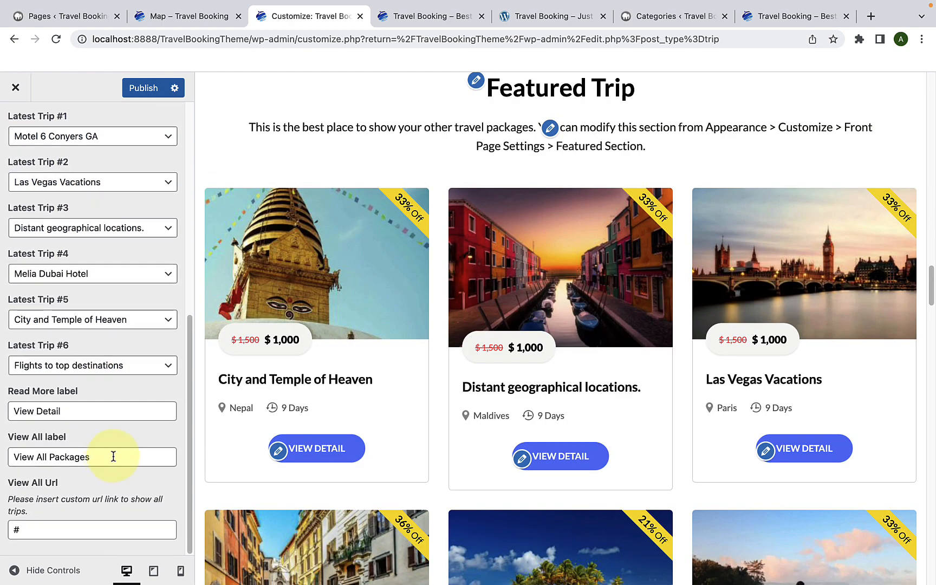
scroll(361, 382, "down", 10)
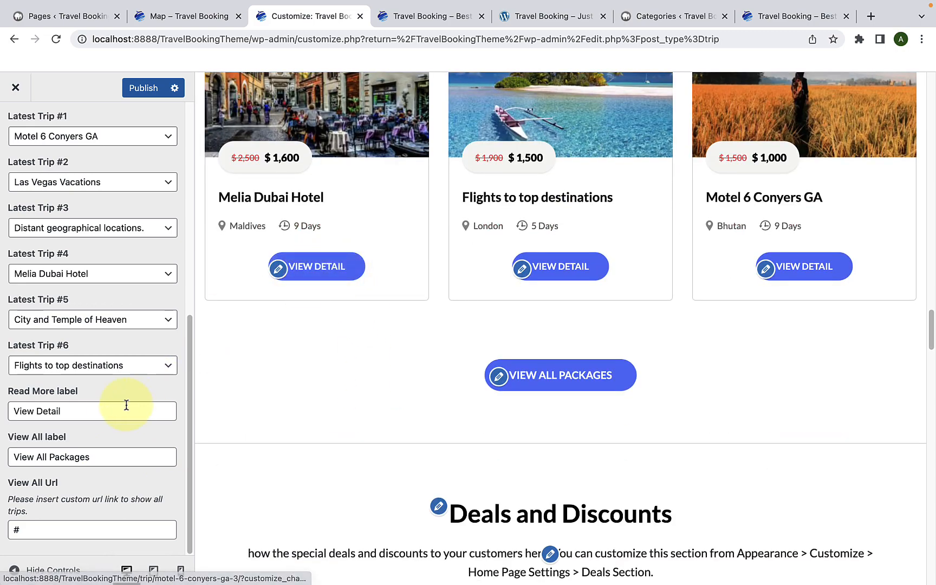
left_click_drag(126, 407, 53, 406)
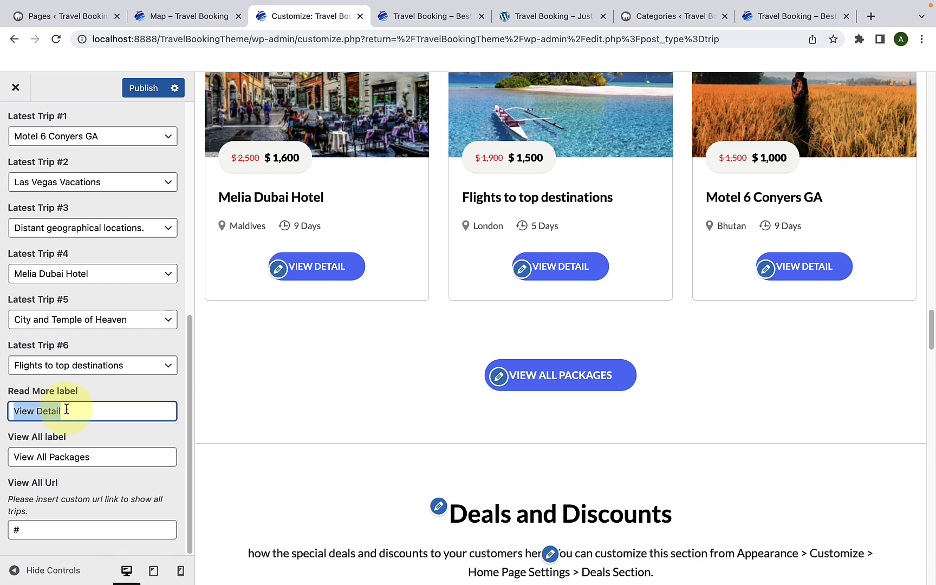
left_click(66, 409)
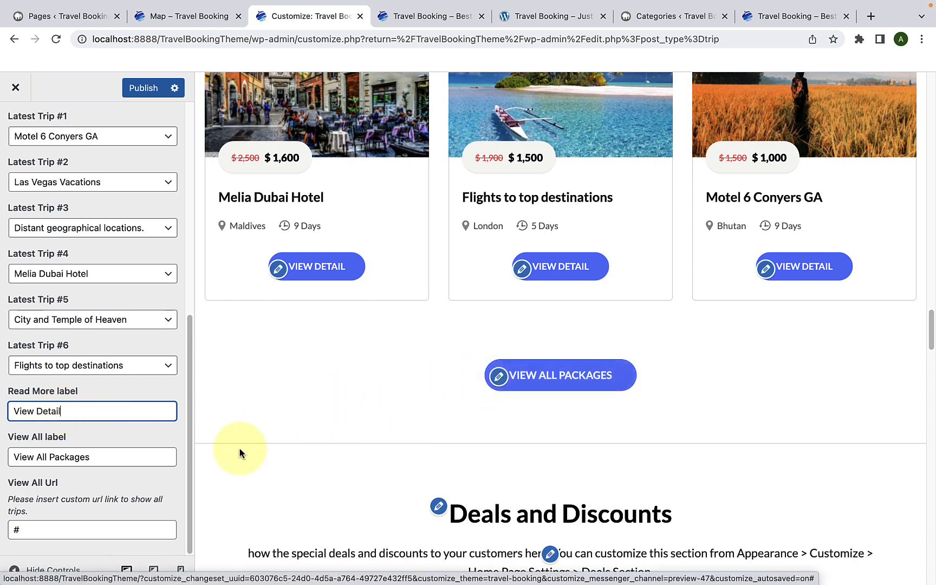
left_click(121, 461)
left_click_drag(121, 461, 3, 459)
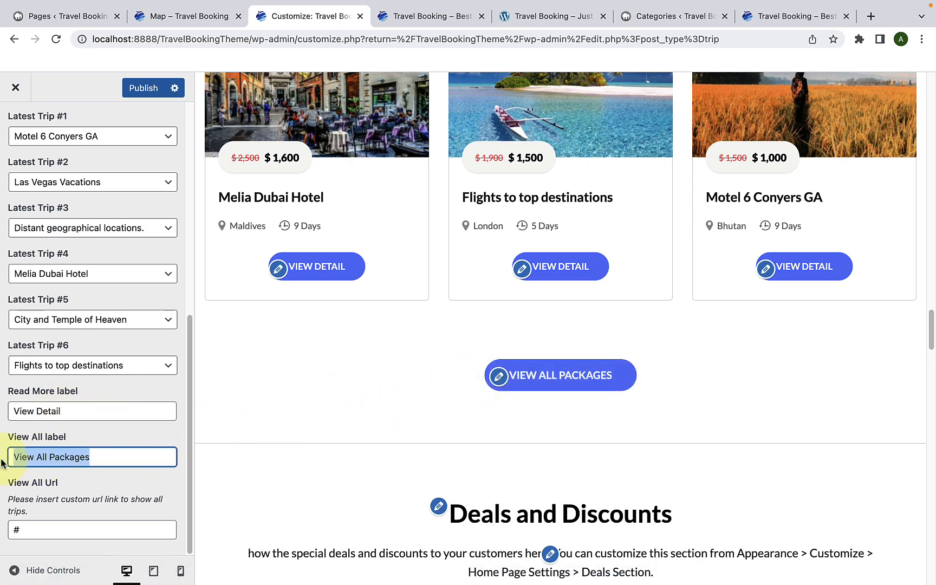
left_click(95, 456)
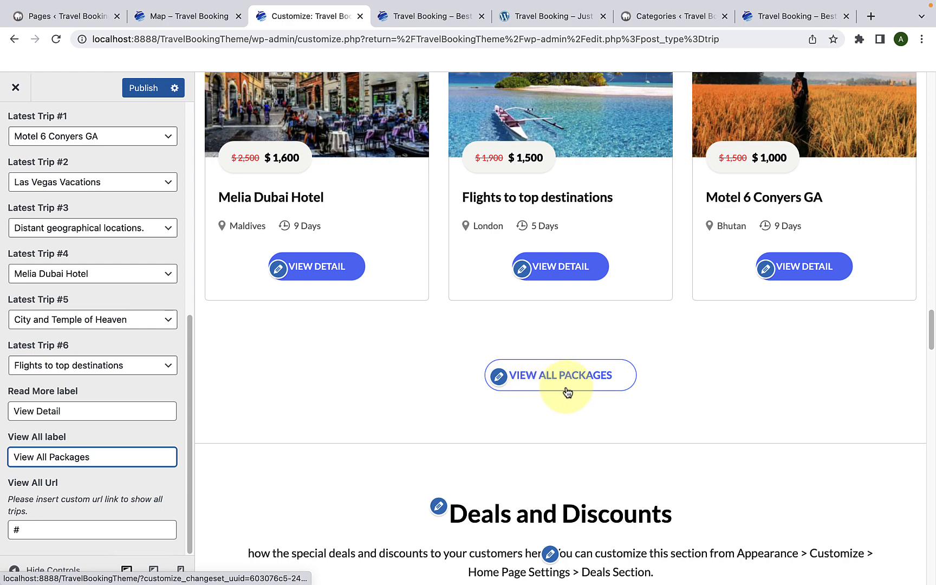
Step: Replace the View All Url with the copied travel-booking demo site link and publish the Featured Section changes
left_click(15, 529)
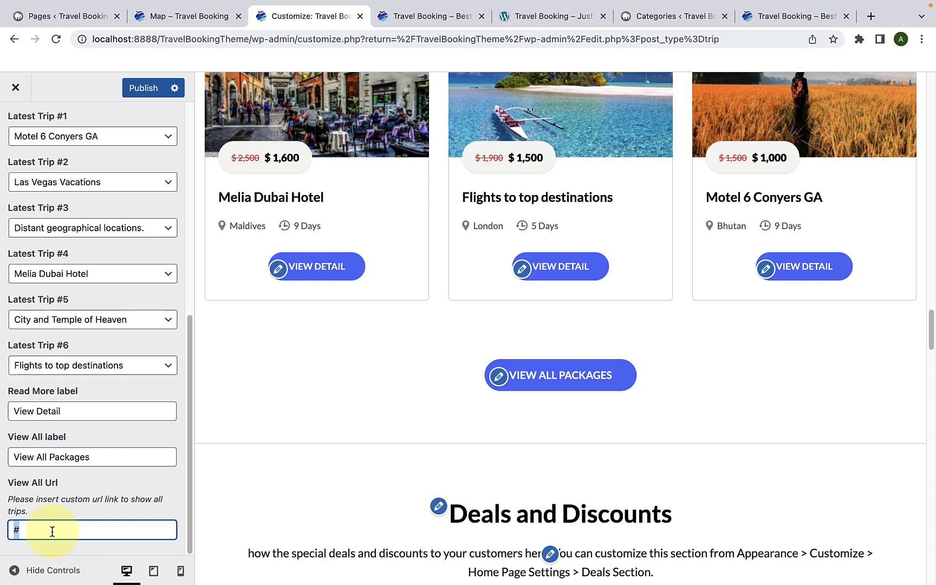
key("super+v")
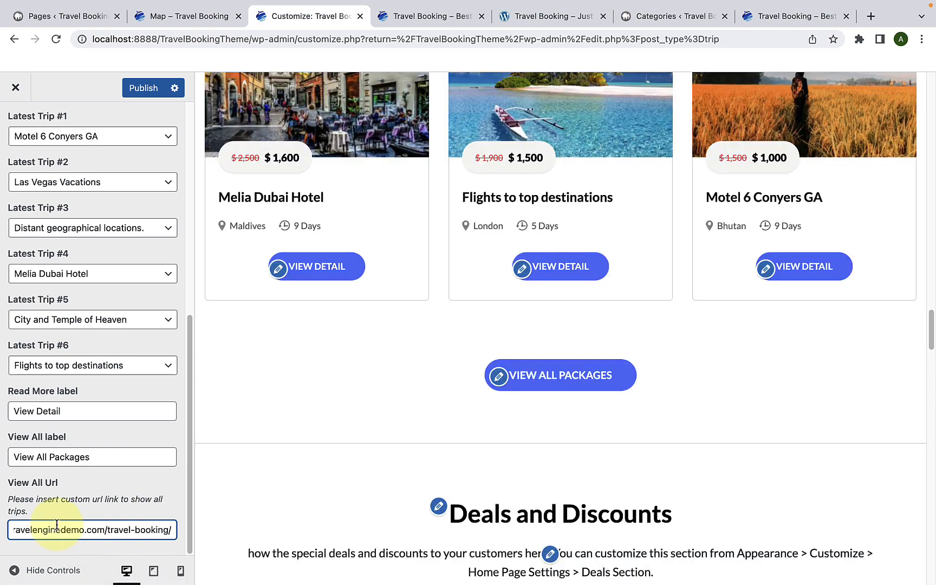
scroll(60, 529, "up", 5)
scroll(59, 529, "up", 3)
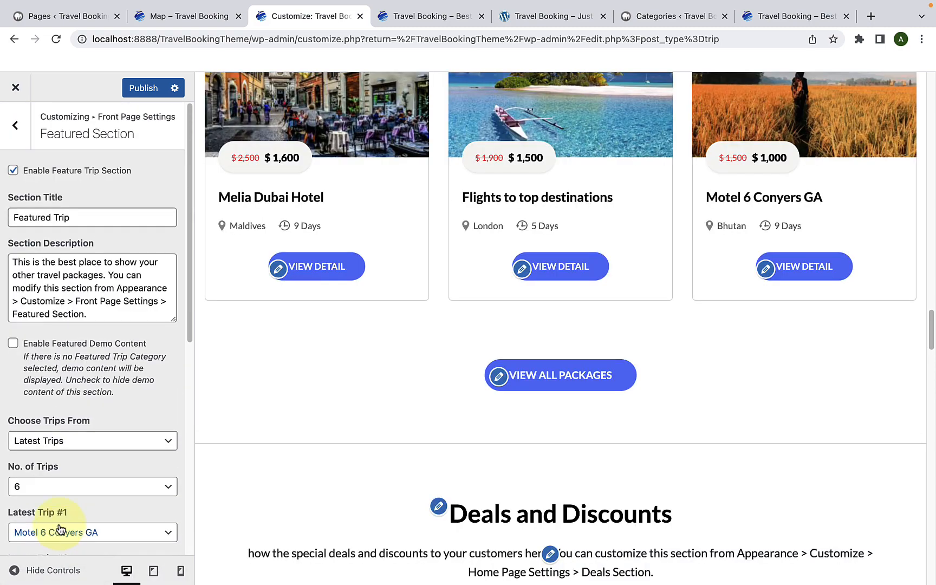
left_click(143, 89)
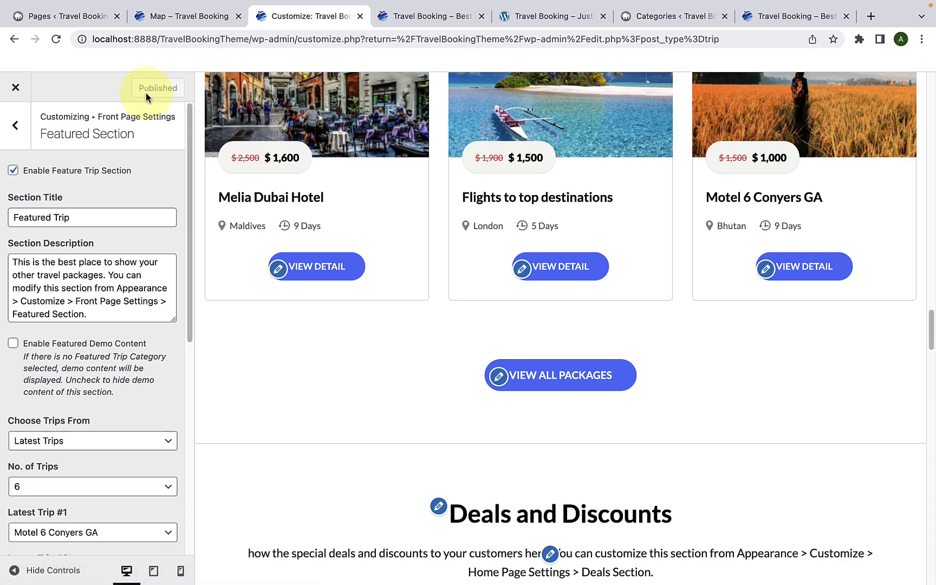
Step: Reload the live front page and check the published Featured Trip section, its trip cards and the View All Packages button
left_click(439, 17)
scroll(429, 257, "down", 10)
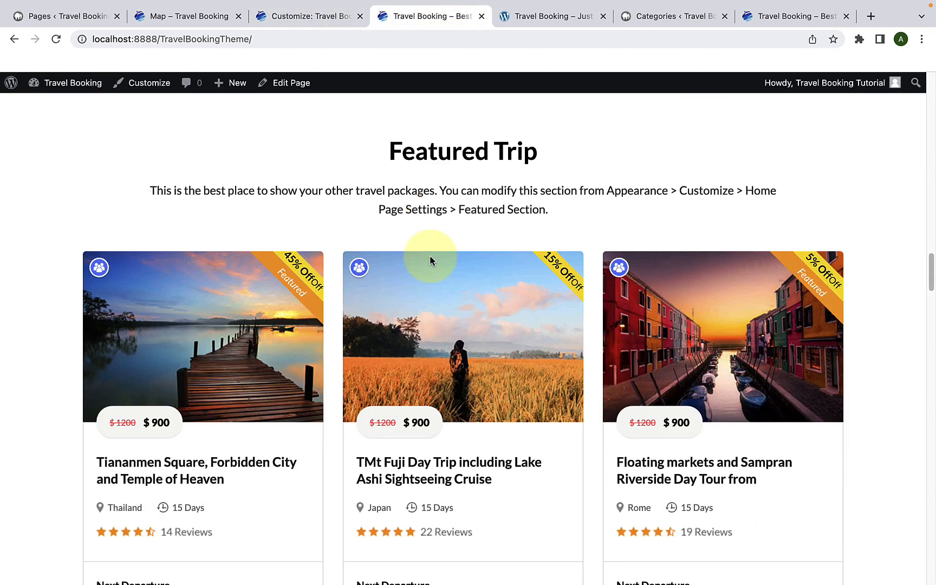
scroll(632, 418, "down", 4)
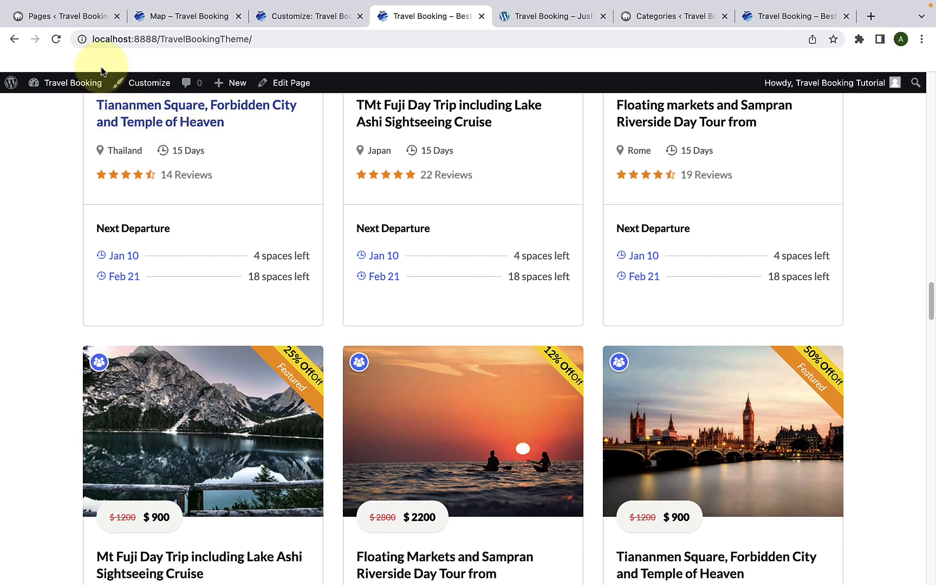
left_click(56, 39)
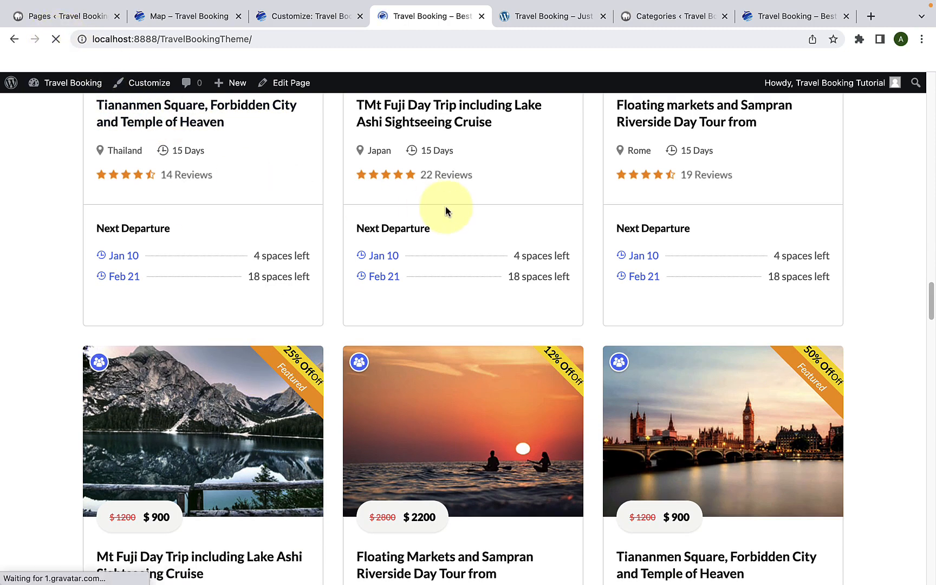
scroll(445, 211, "up", 4)
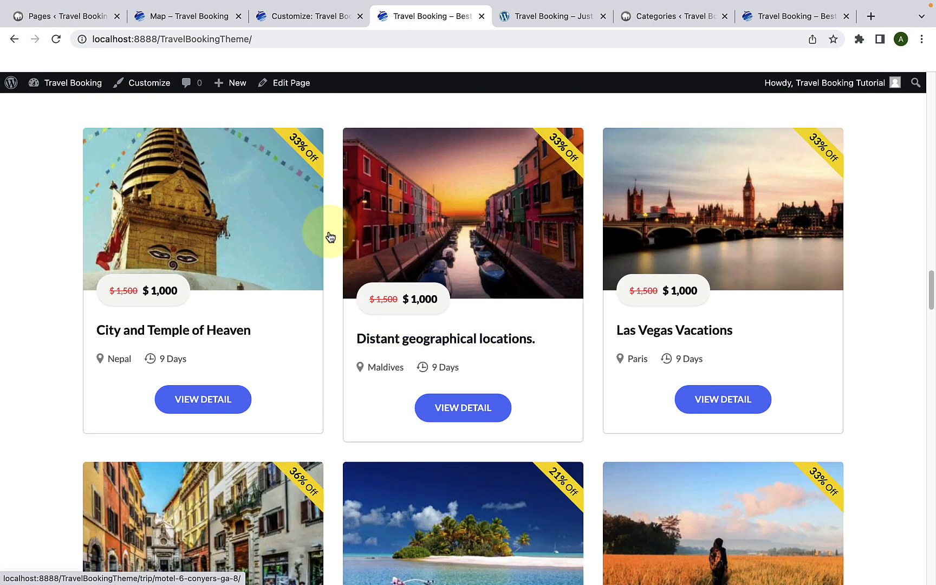
scroll(682, 242, "down", 5)
scroll(677, 246, "down", 5)
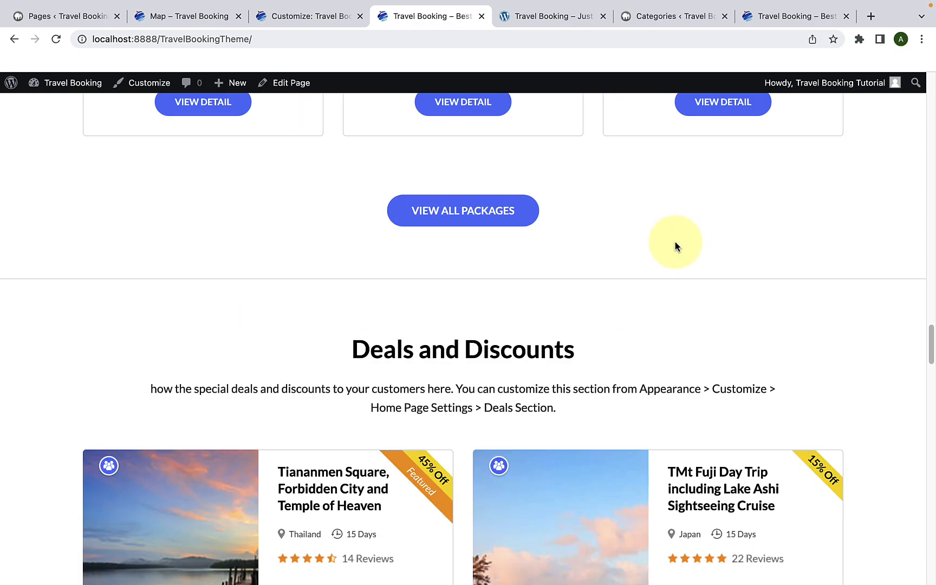
scroll(675, 245, "up", 15)
scroll(675, 245, "down", 5)
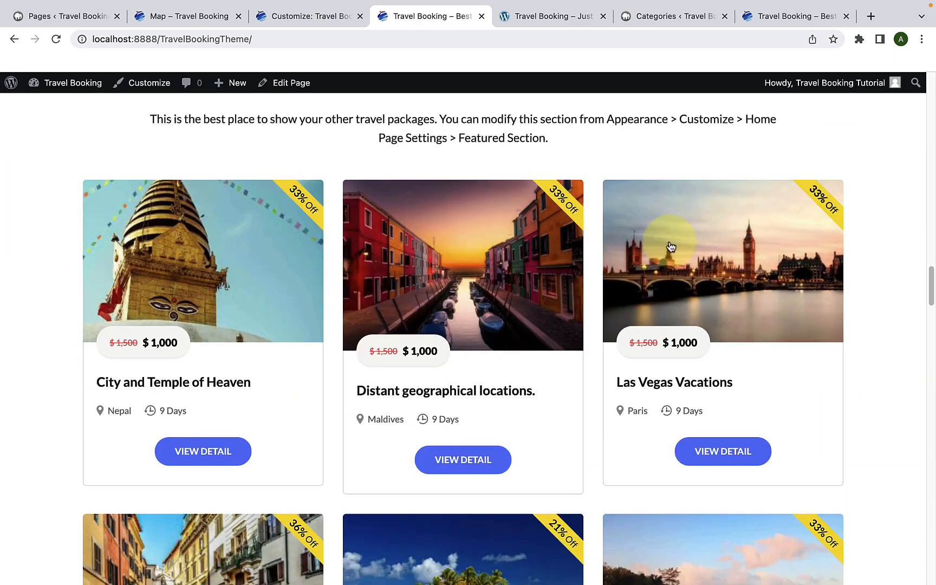
Step: Return to the customizer and open the Deals Section settings under Front Page Settings
left_click(324, 17)
left_click(15, 130)
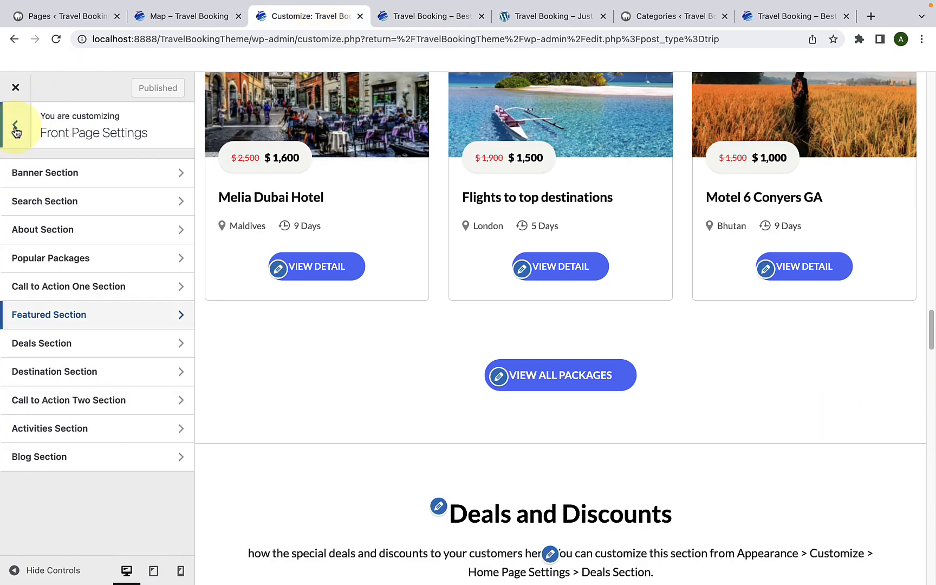
left_click(63, 351)
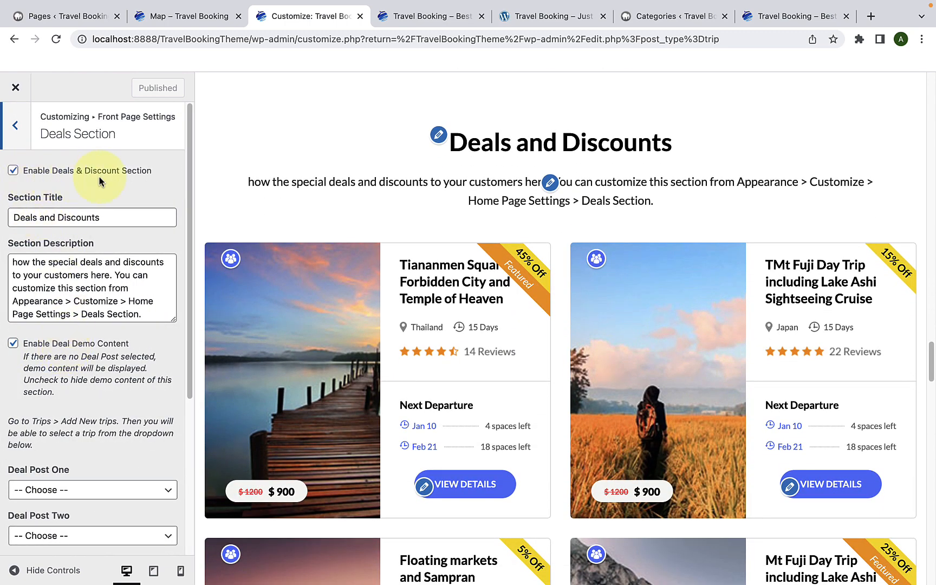
Step: Turn off the Deals & Discount section to compare the front page preview, and turn it back on
left_click(14, 172)
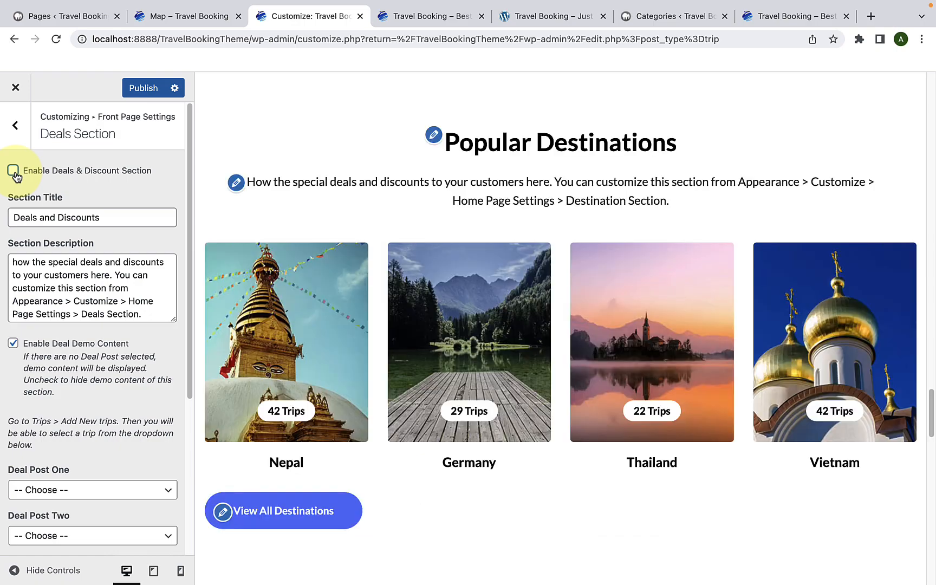
scroll(408, 201, "down", 2)
scroll(407, 198, "up", 7)
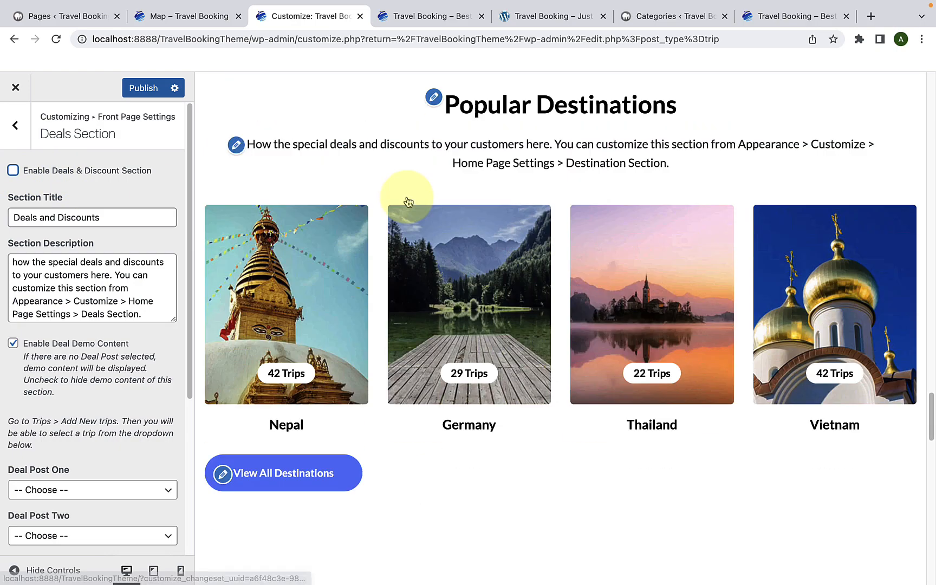
scroll(407, 198, "up", 5)
scroll(407, 198, "up", 6)
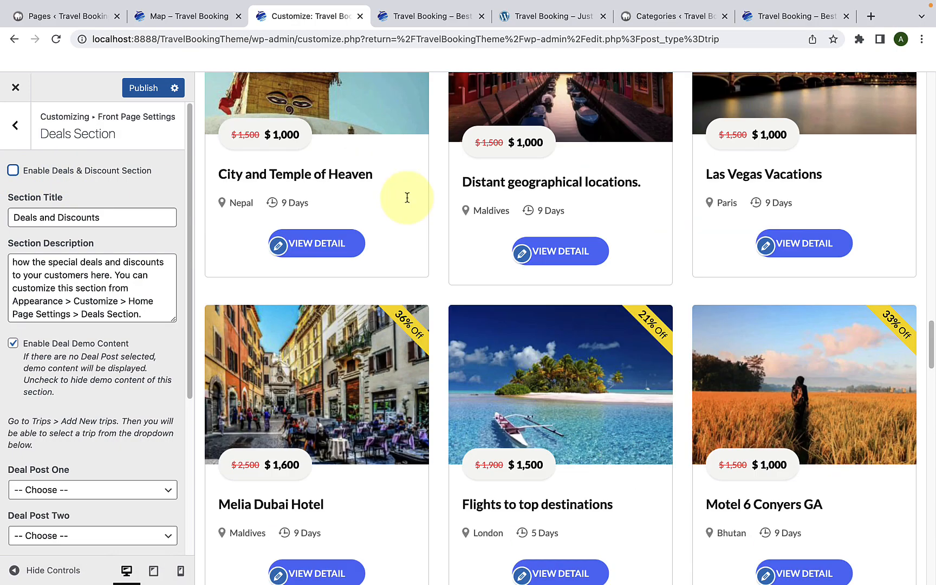
scroll(406, 200, "down", 14)
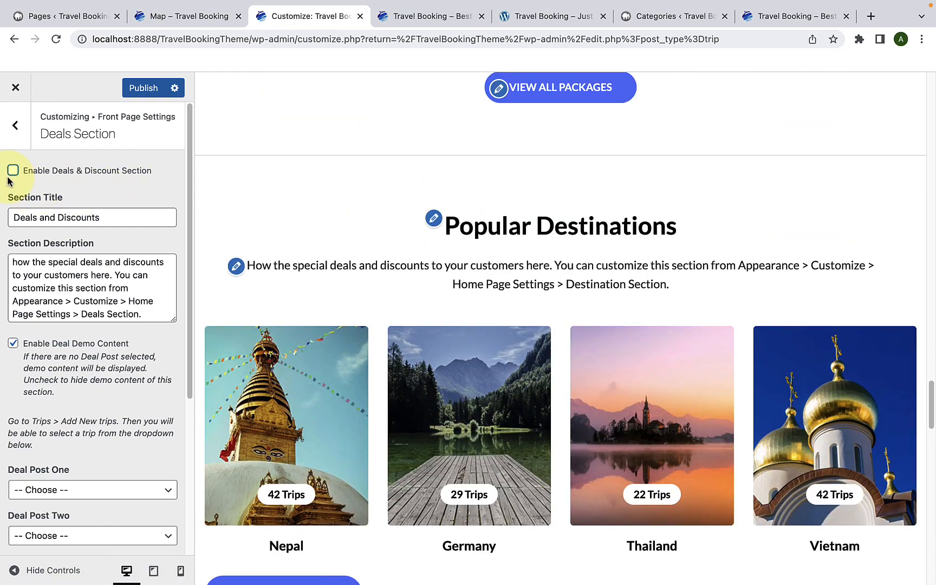
left_click(12, 172)
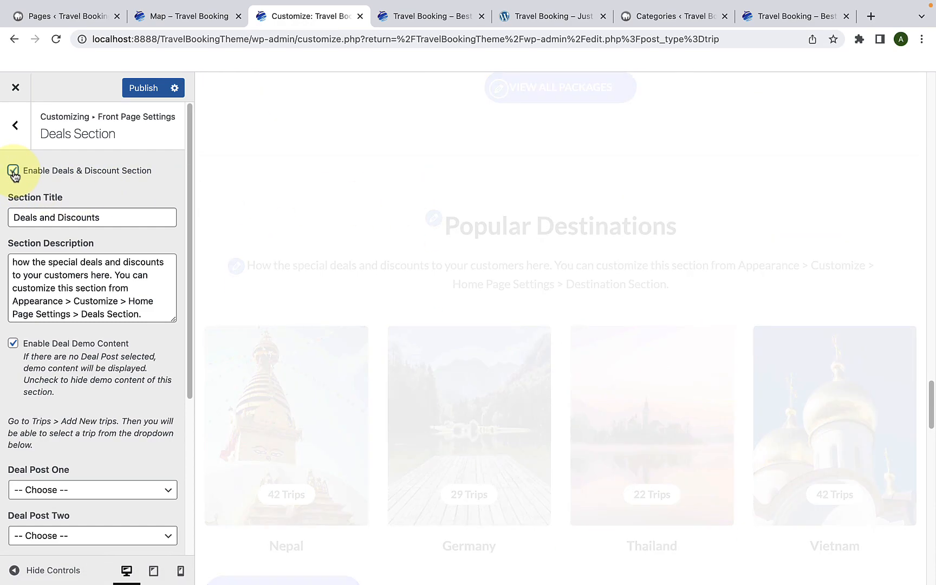
scroll(359, 257, "up", 2)
scroll(360, 259, "down", 5)
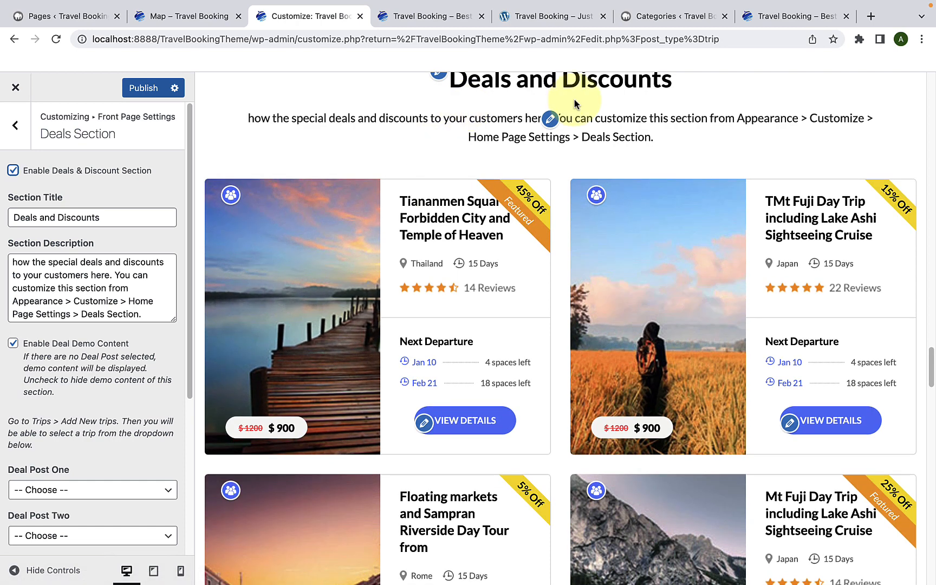
Step: Compare the Deals Section's title and description fields with the matching heading and text in the preview
left_click_drag(129, 212, 8, 216)
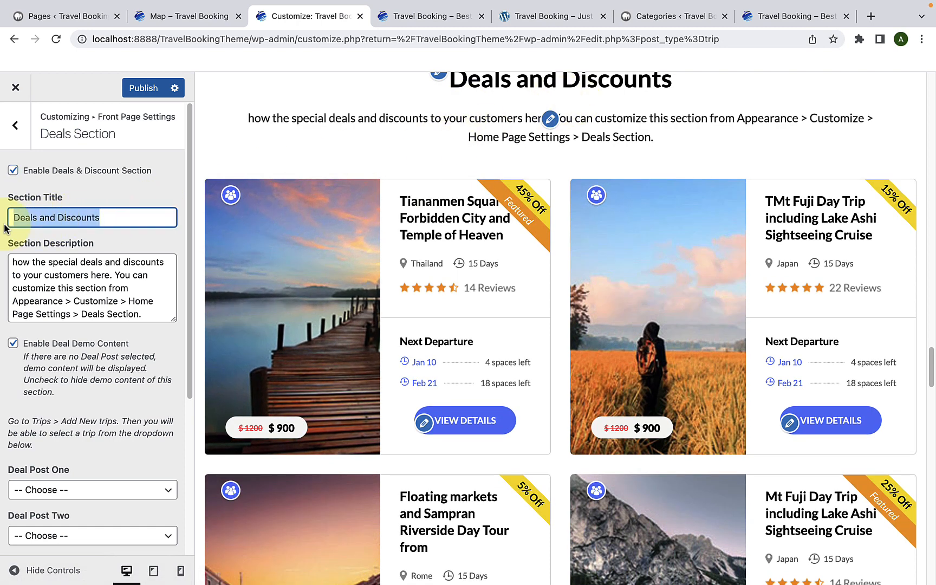
left_click(169, 199)
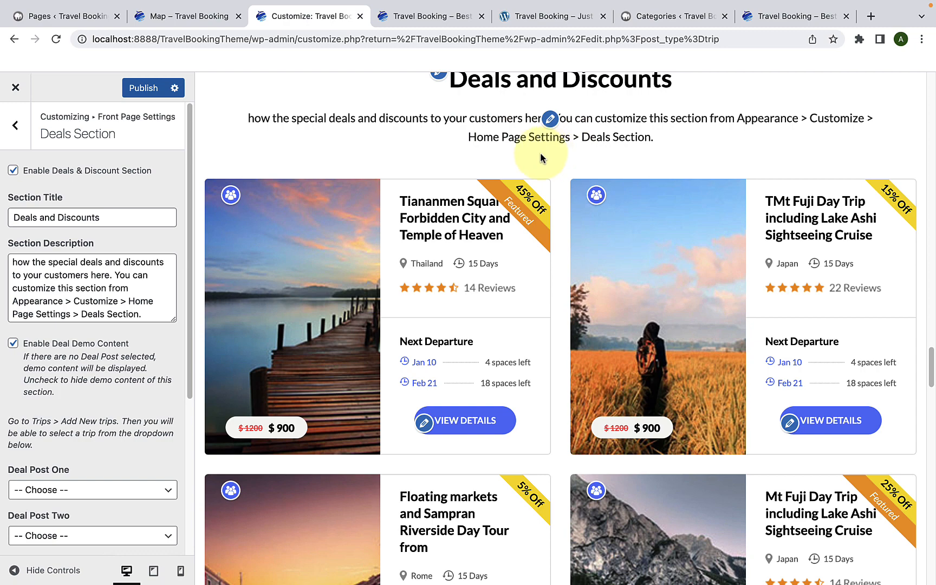
left_click_drag(148, 313, 11, 264)
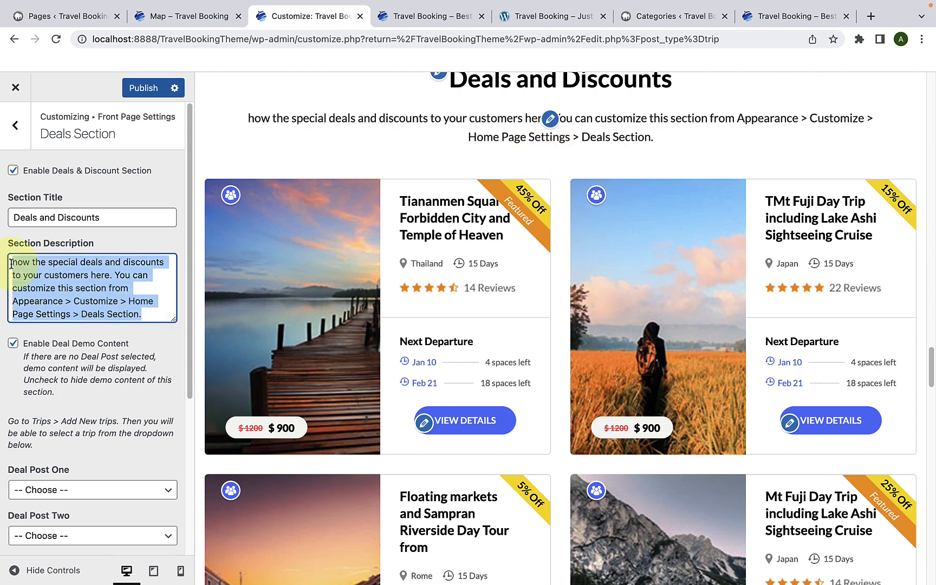
left_click(29, 267)
Step: Disable the deal demo content and check the Deals and Discounts section in the preview
scroll(65, 325, "down", 2)
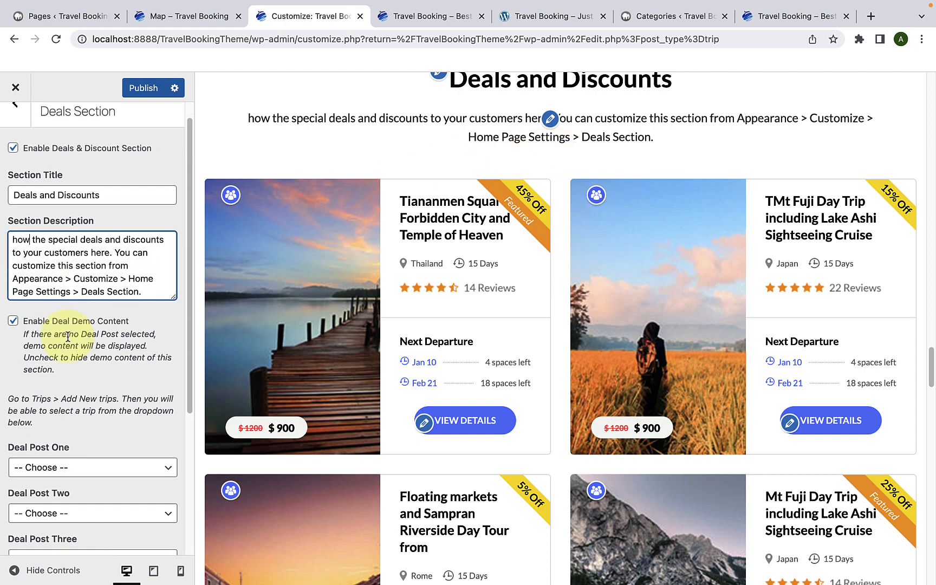
scroll(385, 328, "down", 4)
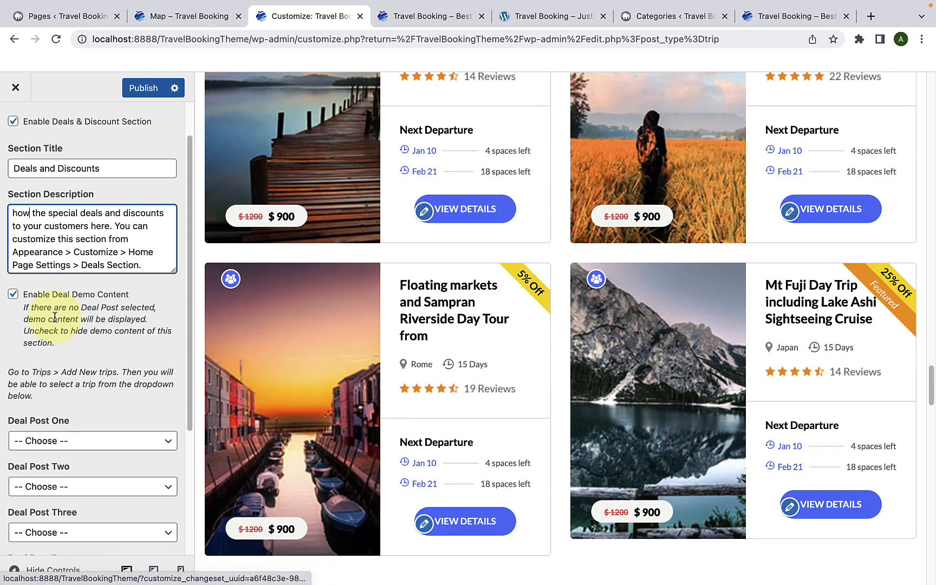
left_click(13, 296)
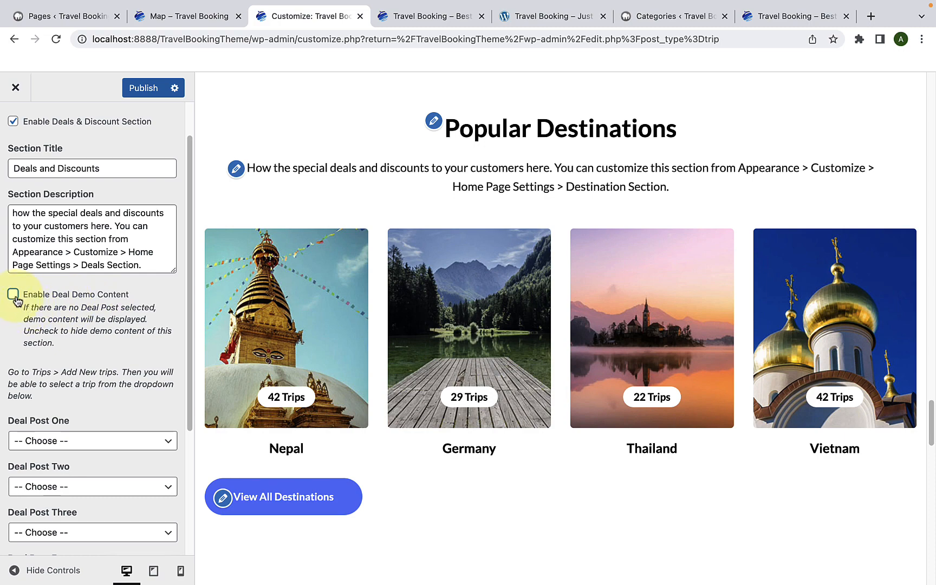
scroll(373, 298, "down", 1)
scroll(374, 297, "up", 5)
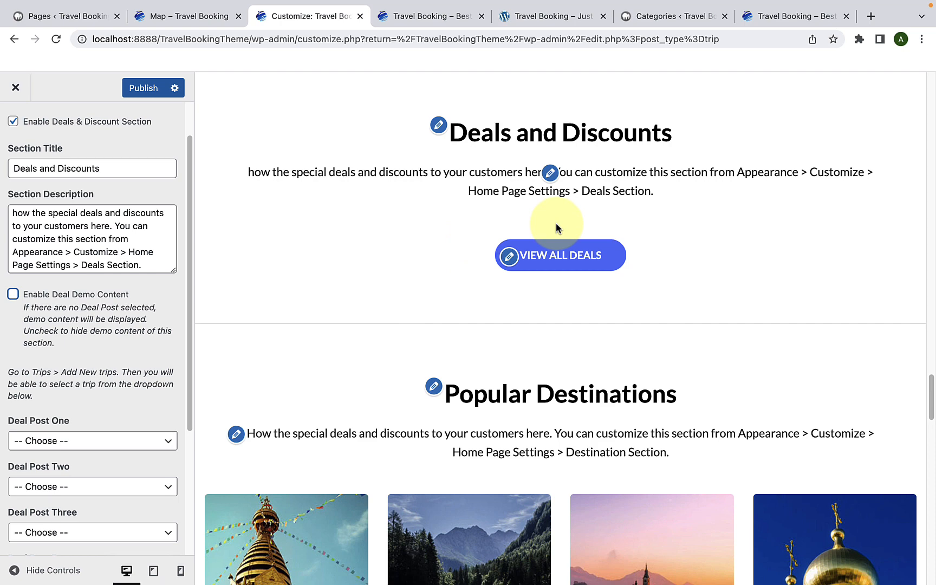
scroll(125, 381, "down", 5)
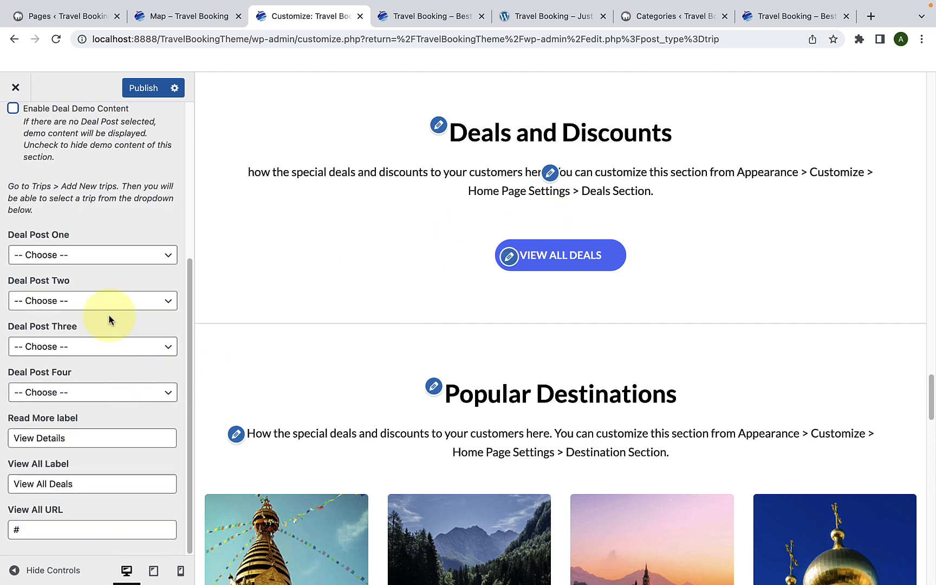
Step: Set Deal Posts One to Four to Popular day trips around the UK?, Las Vegas Vacations, Melia Dubai Hotel and Motel 6 Conyers GA
left_click(73, 257)
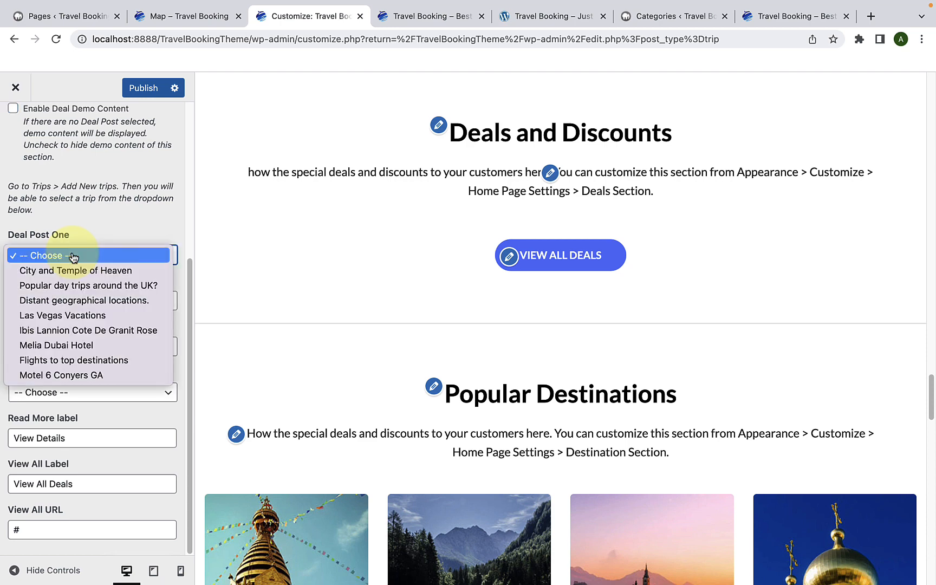
left_click(76, 285)
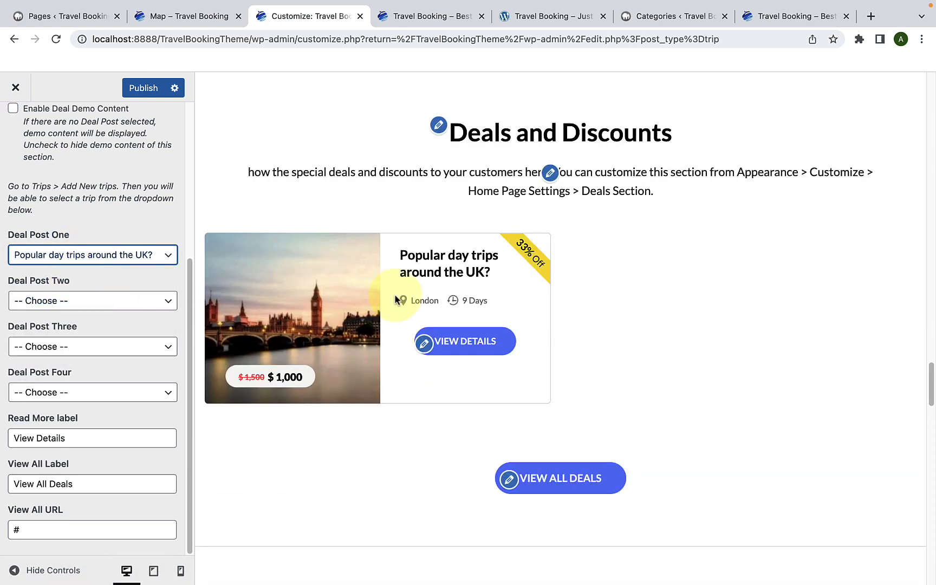
left_click(99, 310)
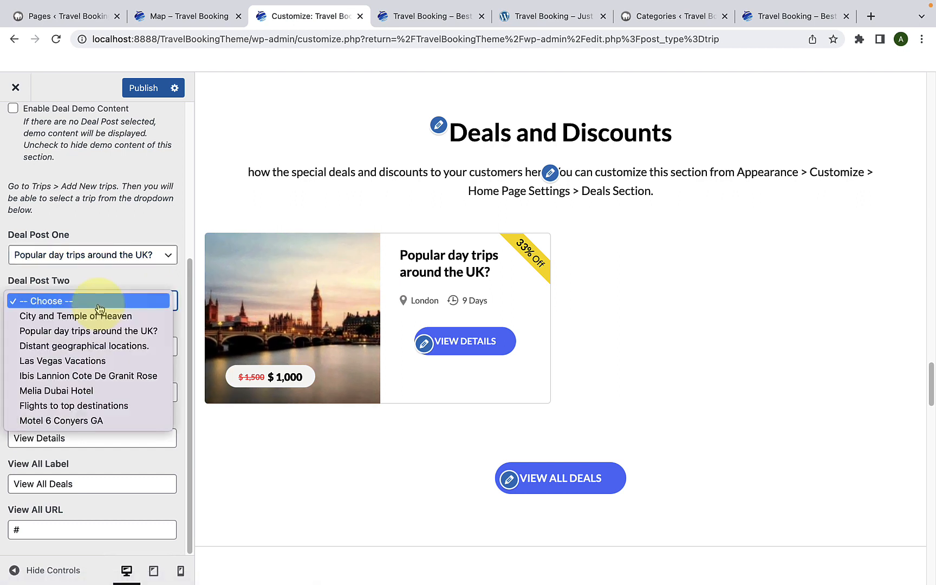
left_click(95, 361)
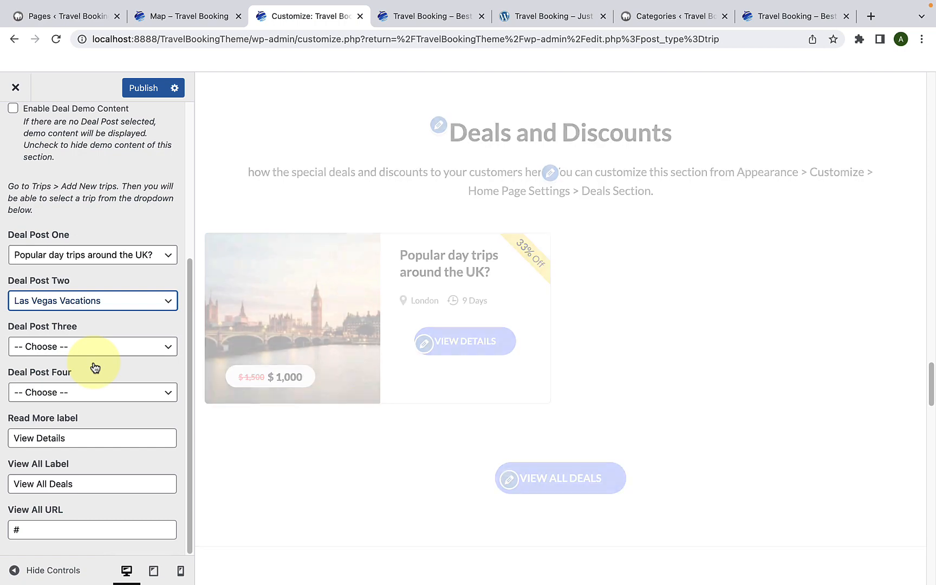
left_click(91, 355)
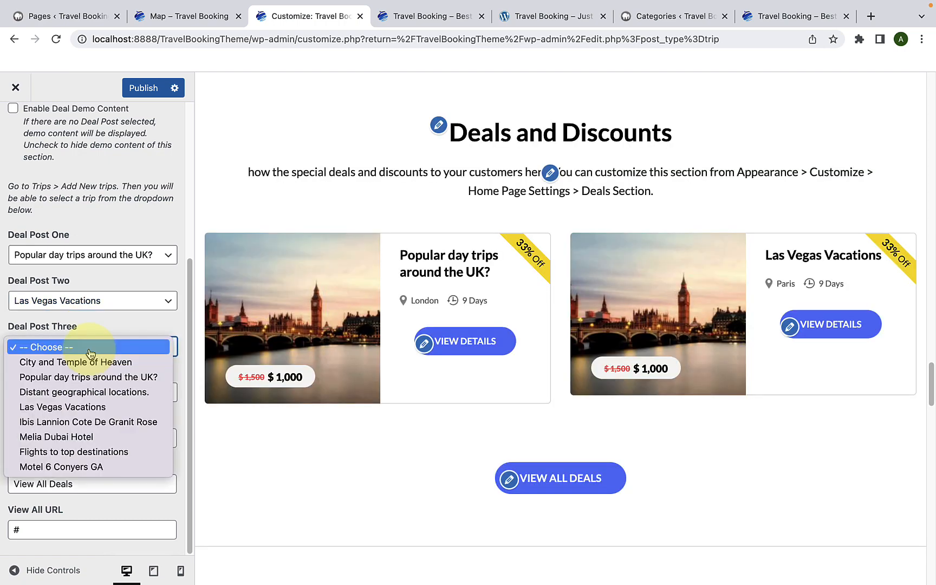
left_click(100, 444)
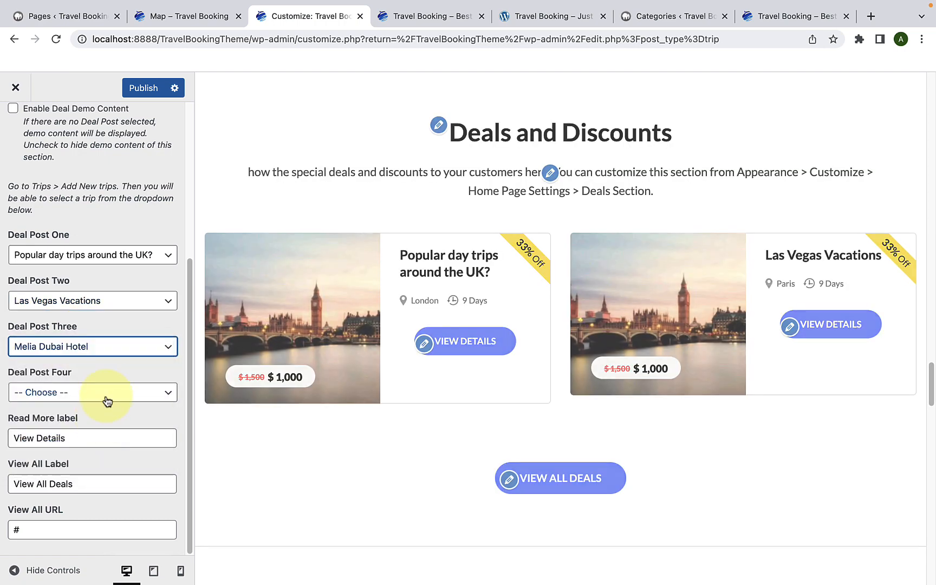
left_click(106, 392)
left_click(97, 511)
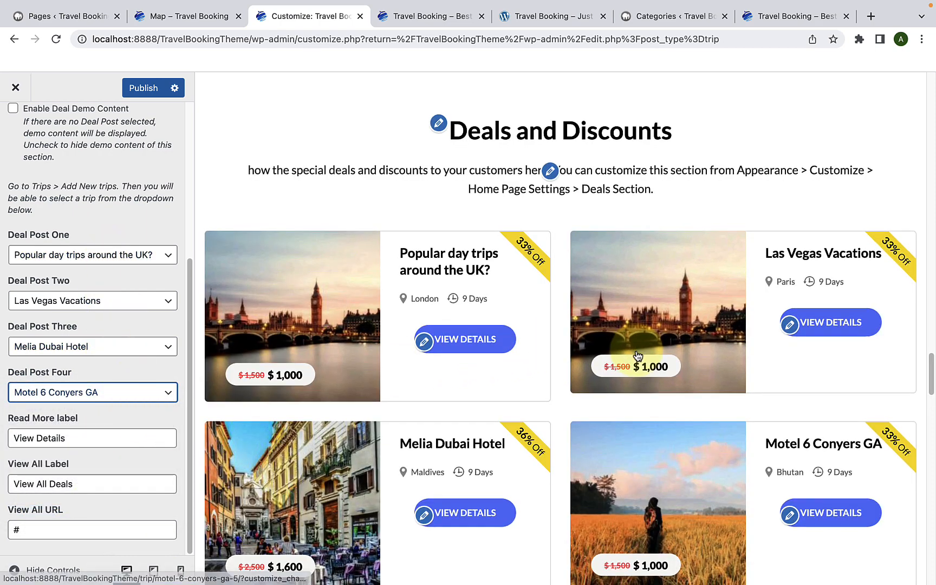
Step: Compare the Deals Section's Read More and View All labels with the matching buttons in the preview
scroll(607, 357, "down", 4)
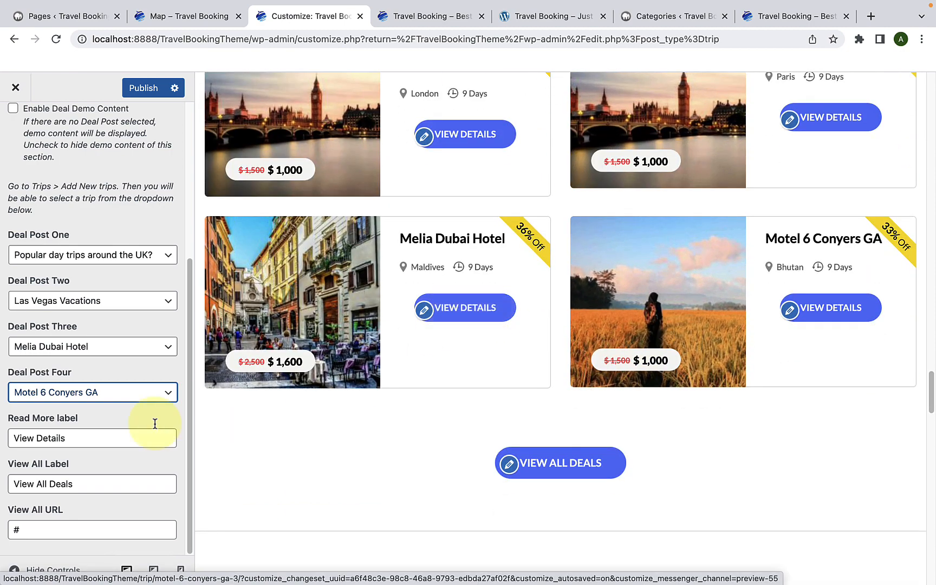
left_click(85, 438)
left_click_drag(84, 438, 1, 442)
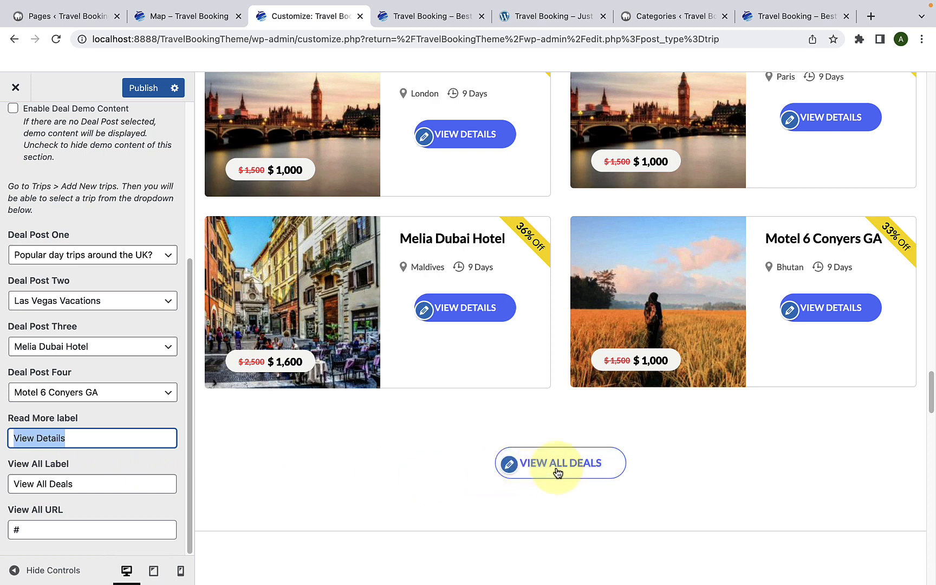
left_click_drag(96, 484, 5, 494)
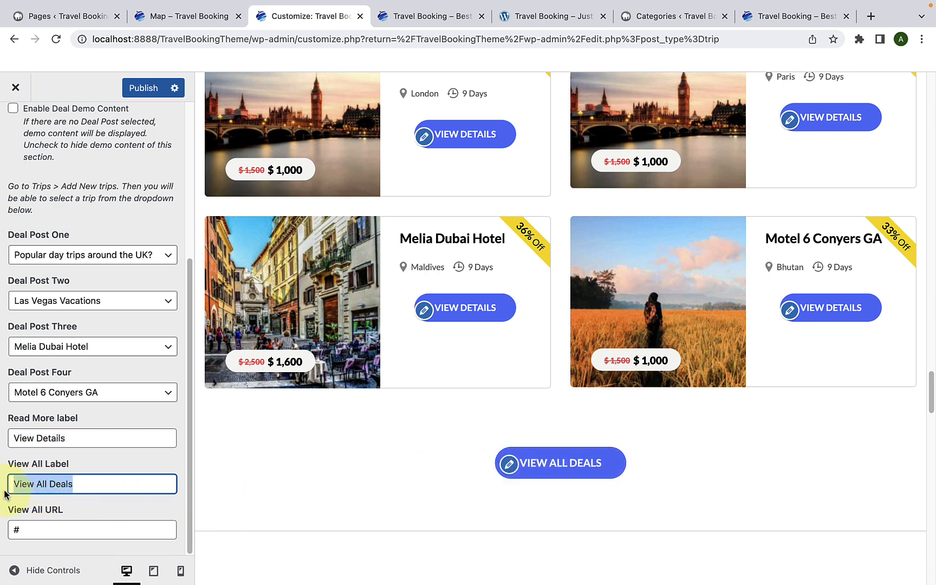
left_click(98, 486)
Step: Replace the Deals Section's View All URL with the copied travel-booking demo site link
double_click(45, 529)
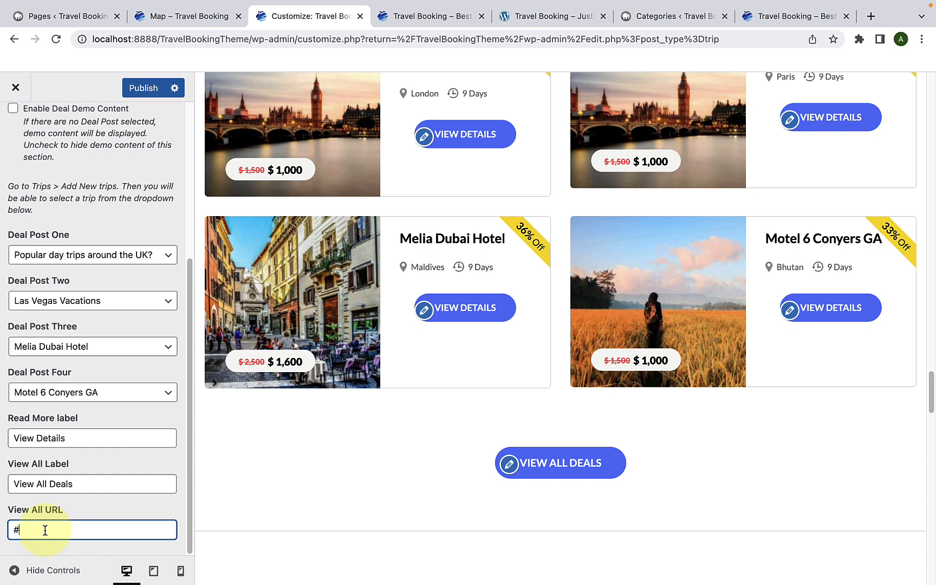
left_click_drag(45, 529, 10, 533)
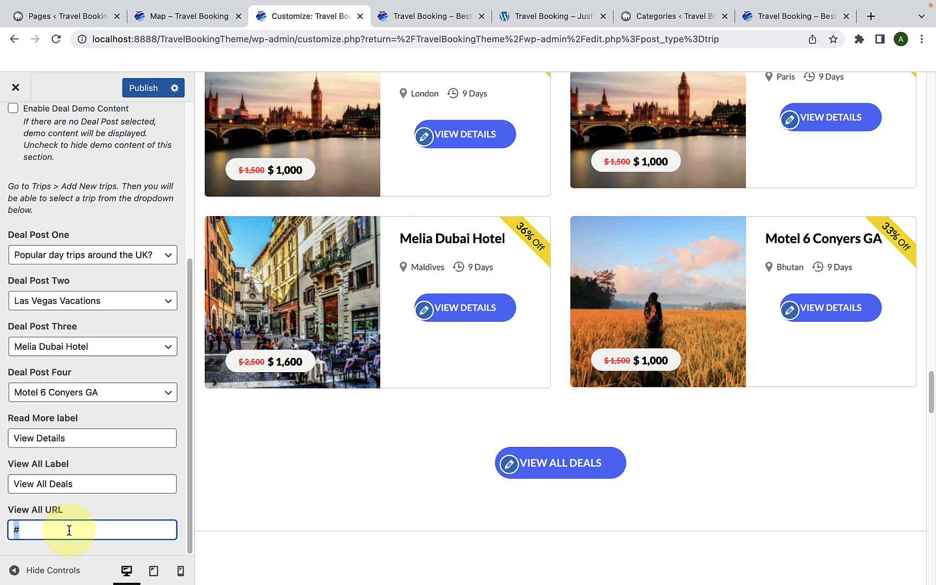
key("super+v")
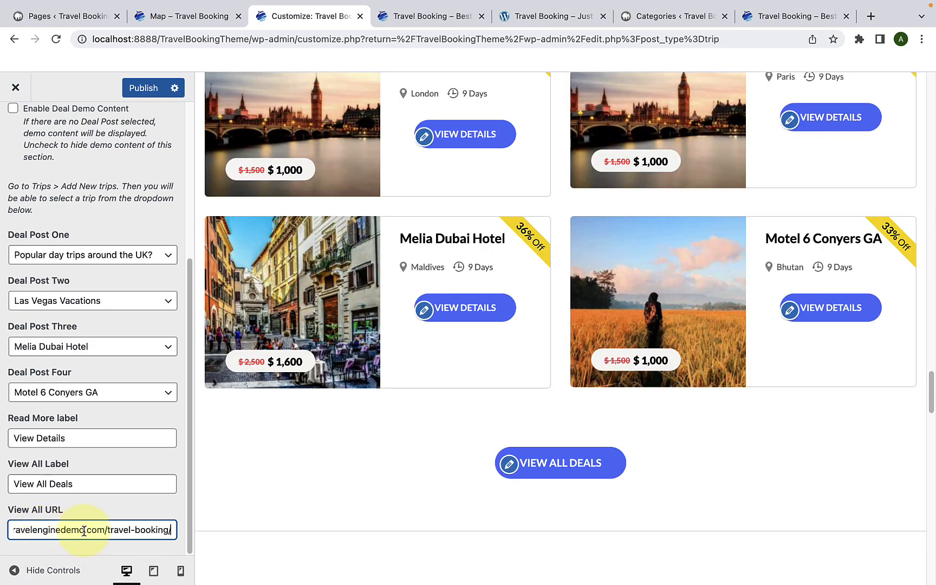
scroll(85, 530, "up", 5)
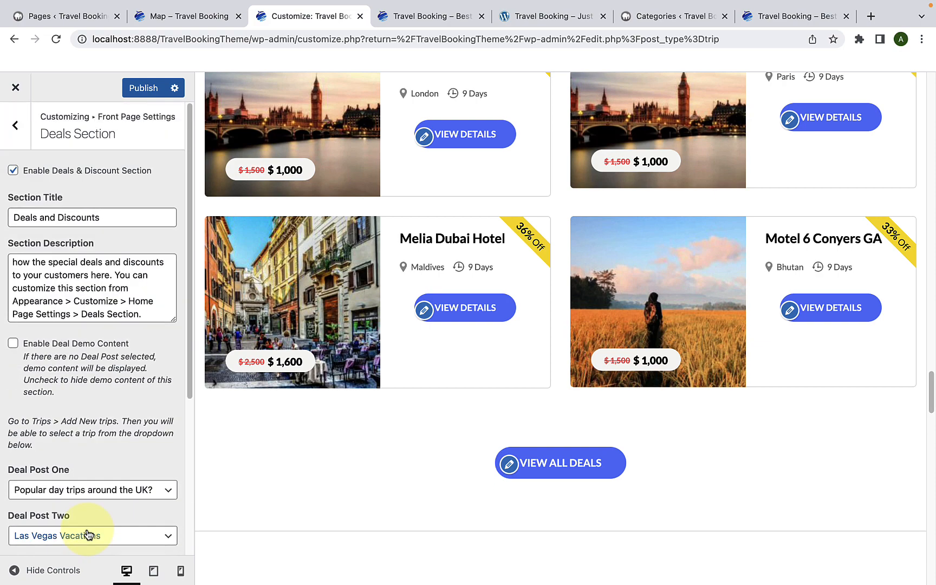
Step: Review the four deals in the Deals and Discounts preview and publish the Deals Section changes
scroll(343, 301, "up", 2)
scroll(343, 302, "up", 2)
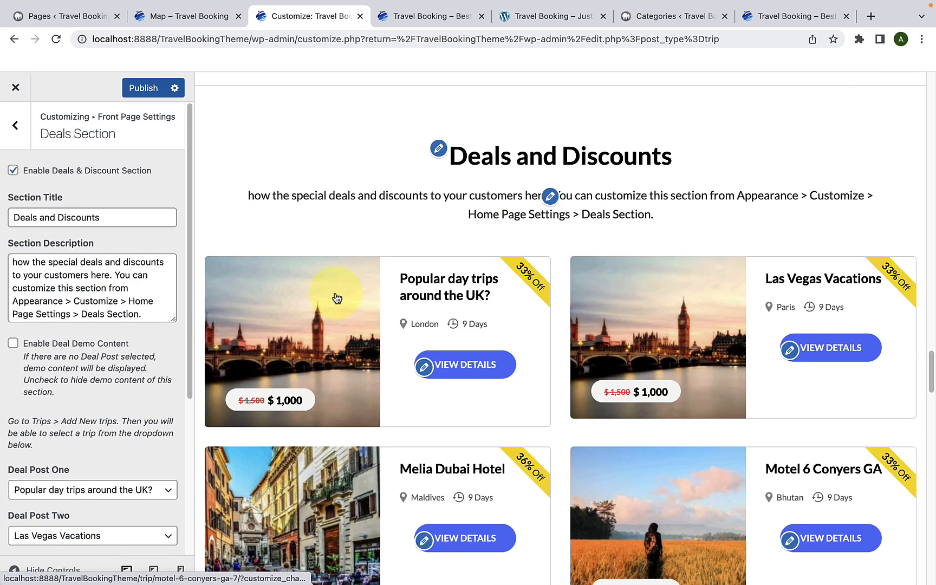
left_click(141, 87)
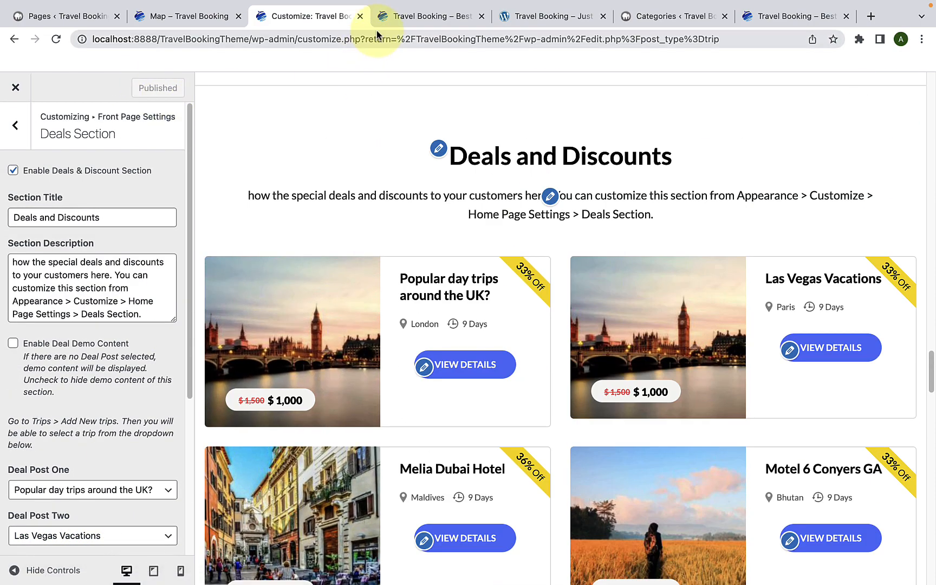
Step: Reload the live home page and check its Deals and Discounts section
left_click(398, 18)
scroll(416, 259, "down", 10)
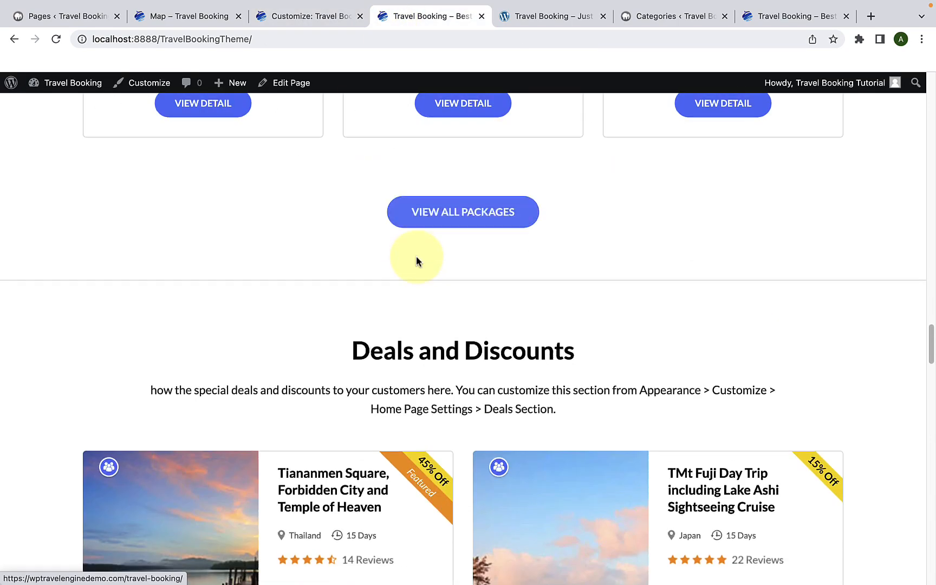
scroll(418, 271, "down", 2)
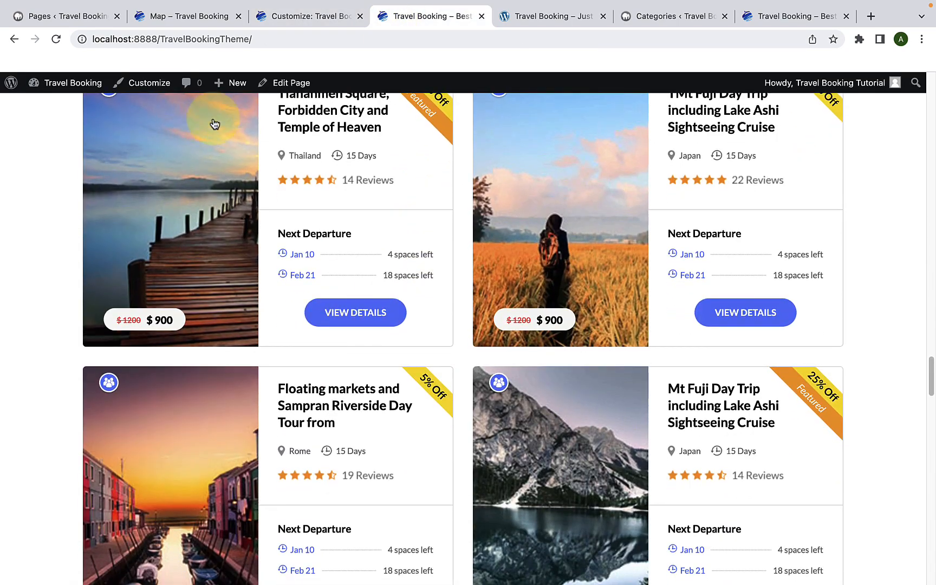
left_click(48, 41)
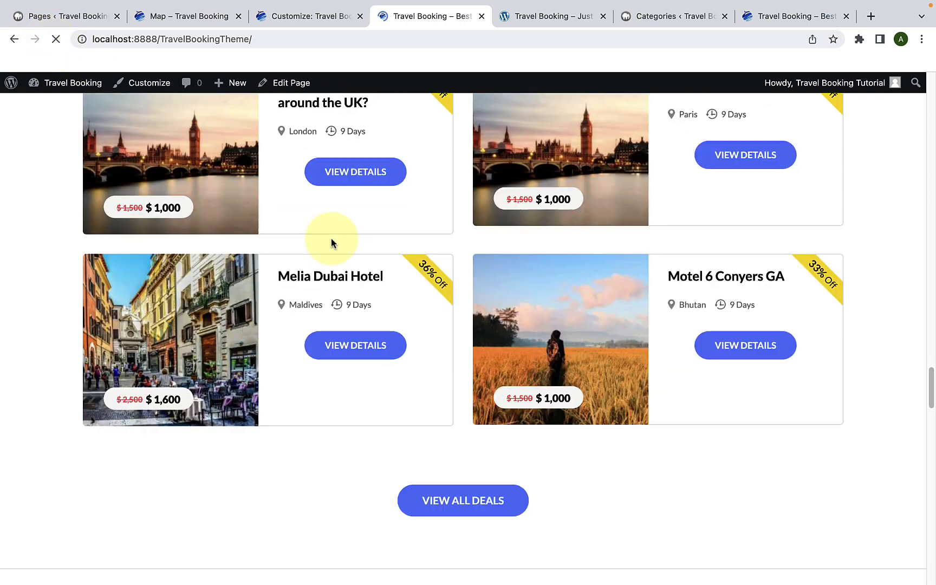
scroll(377, 244, "up", 2)
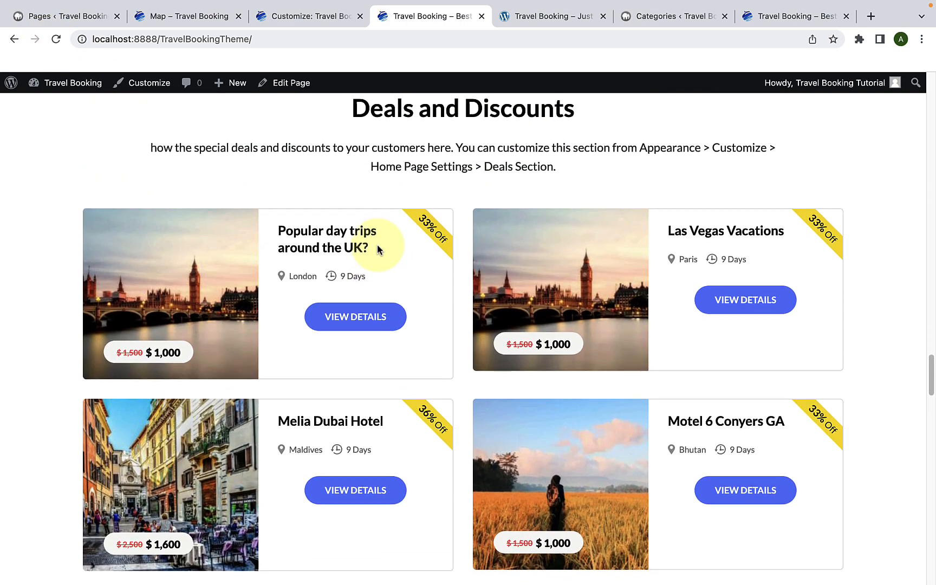
scroll(531, 352, "down", 5)
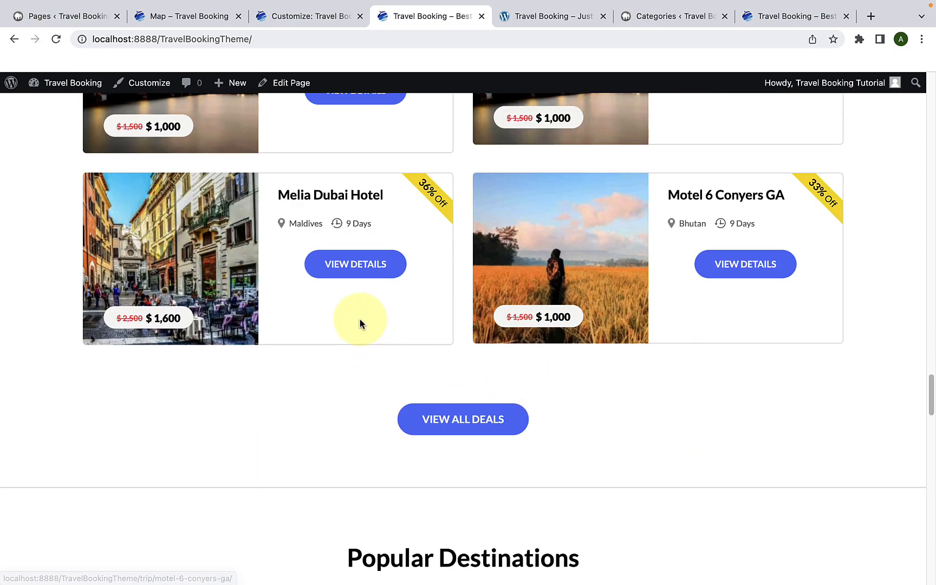
scroll(359, 325, "up", 5)
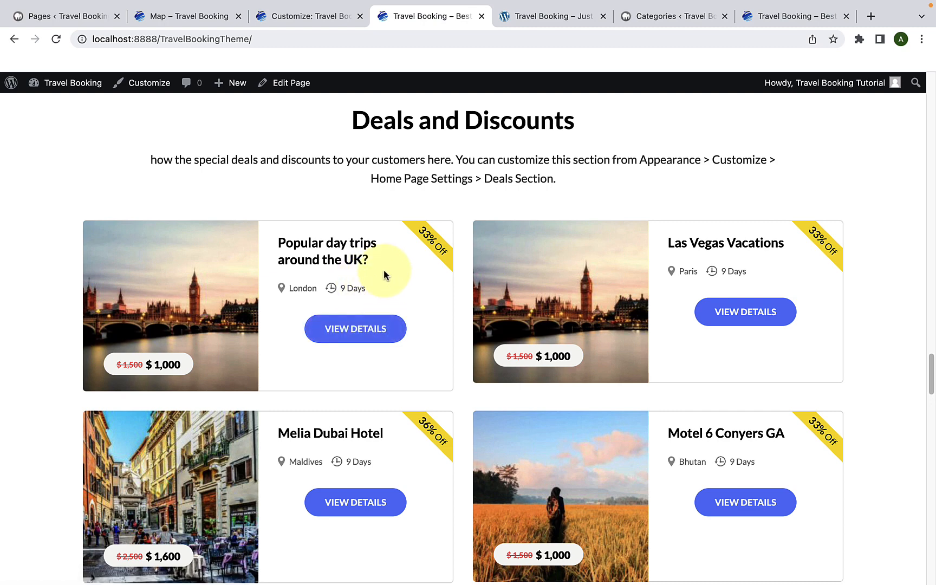
Step: Open the front page's Destination Section settings and switch the section off and back on to compare the preview
left_click(325, 16)
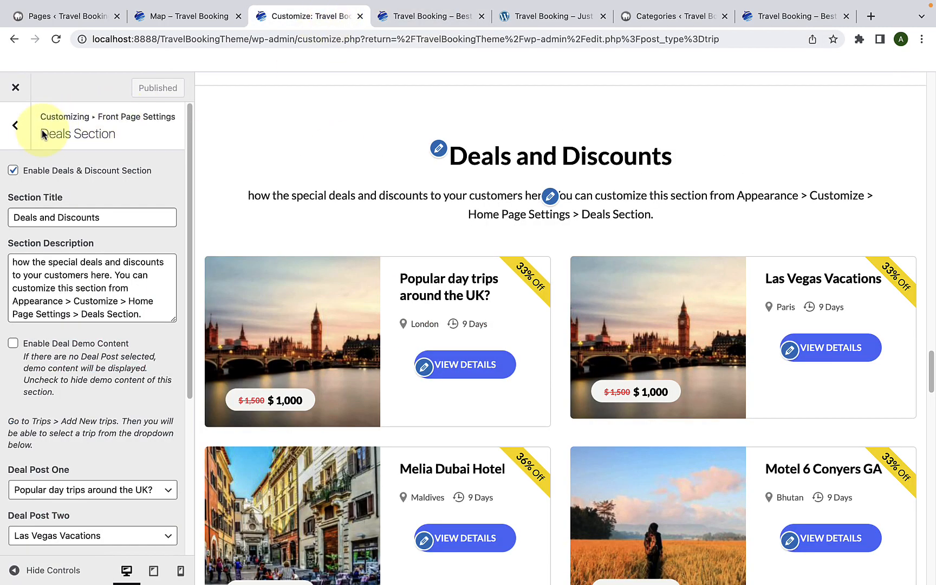
left_click(20, 130)
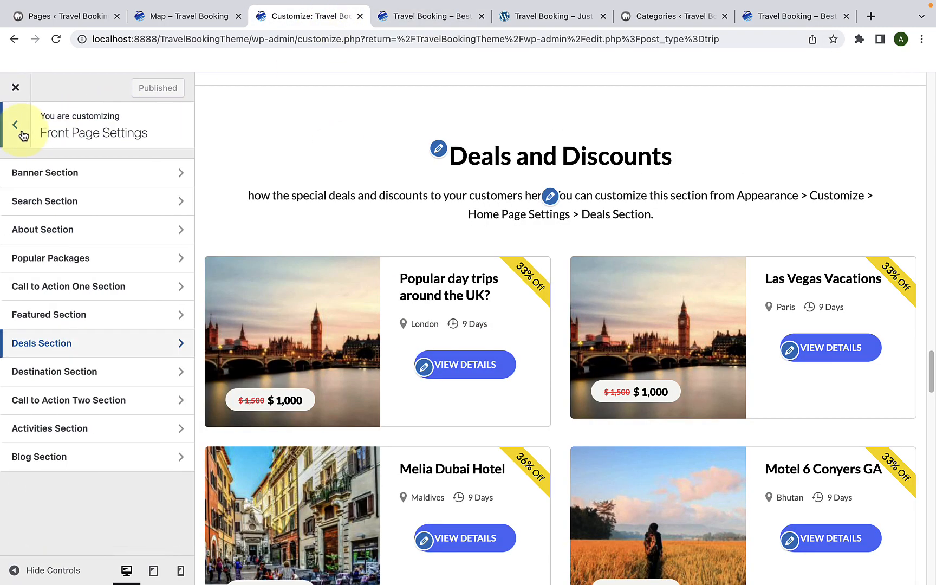
left_click(61, 372)
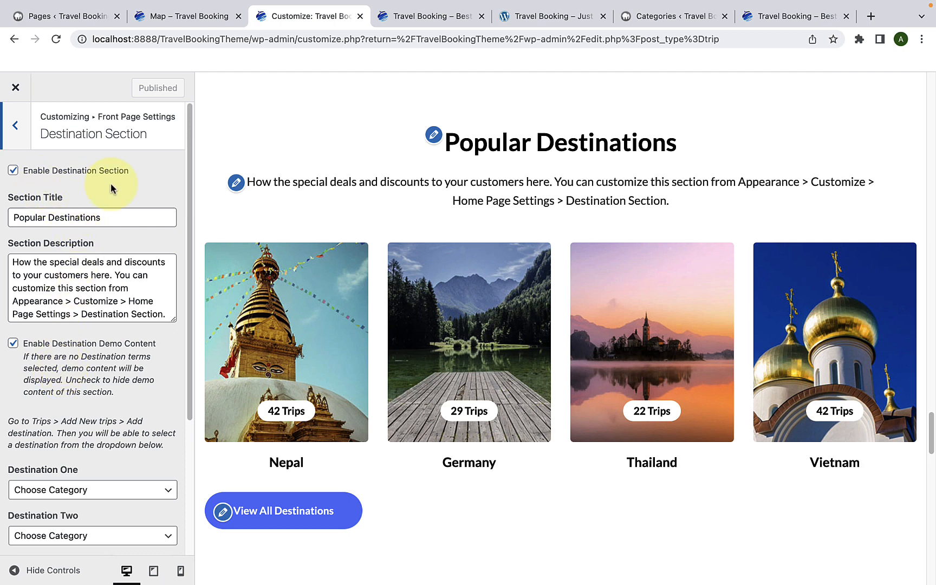
left_click(12, 171)
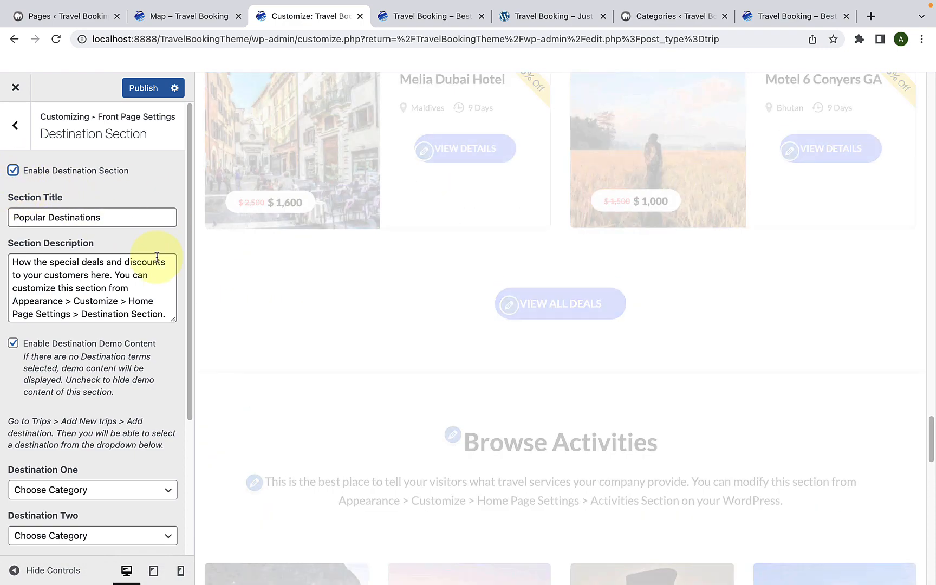
scroll(327, 317, "down", 5)
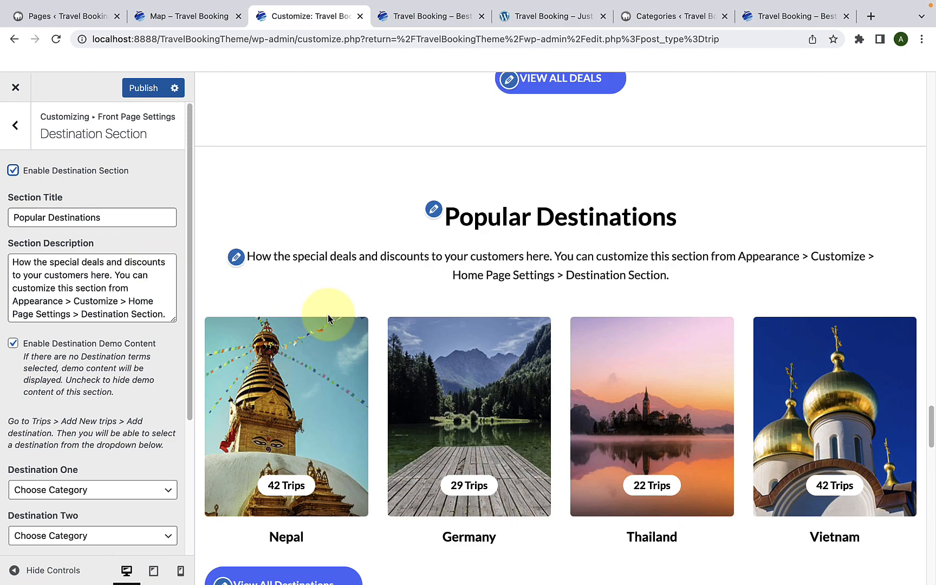
Step: Compare the Destination Section's title and description with the Popular Destinations block in the preview
left_click(16, 224)
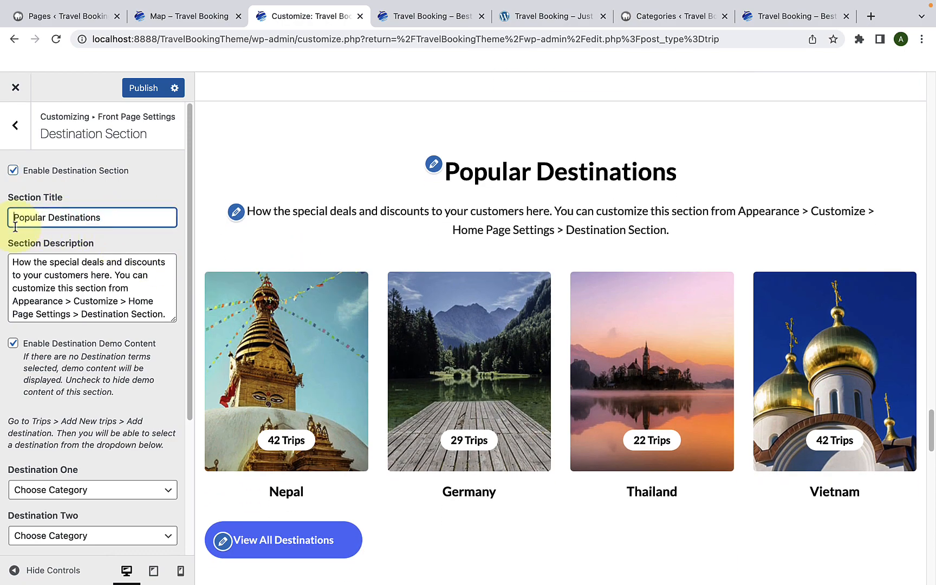
triple_click(11, 217)
left_click(119, 217)
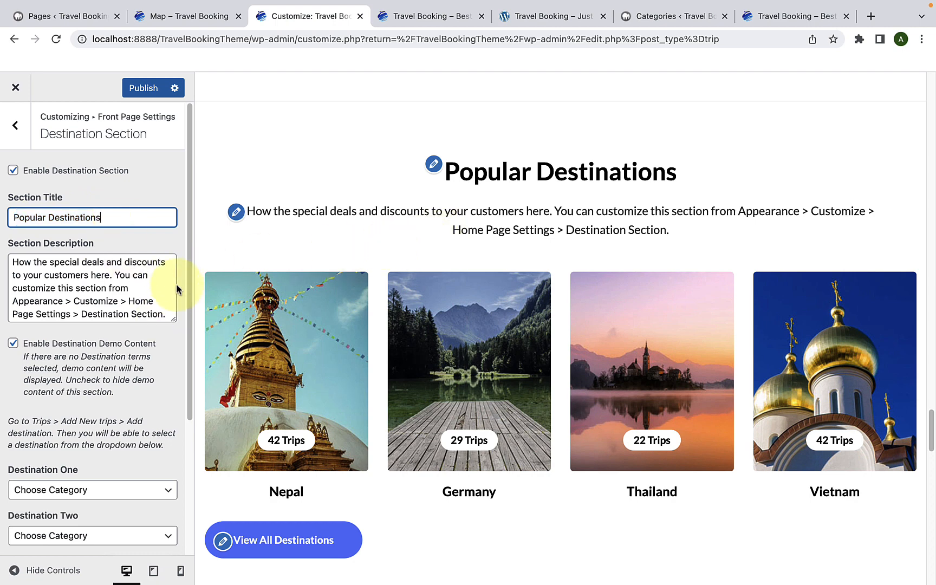
left_click_drag(166, 313, 16, 268)
left_click(80, 287)
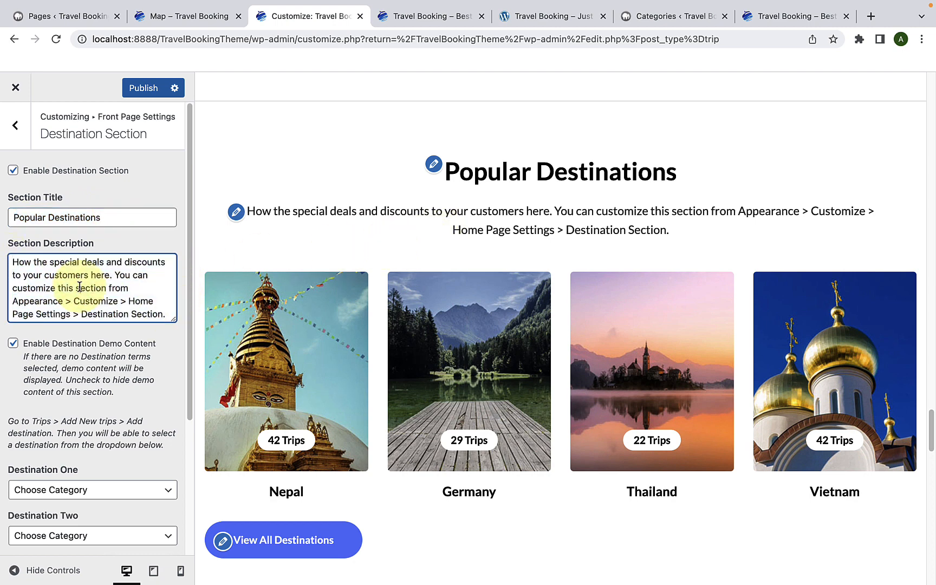
scroll(256, 345, "down", 2)
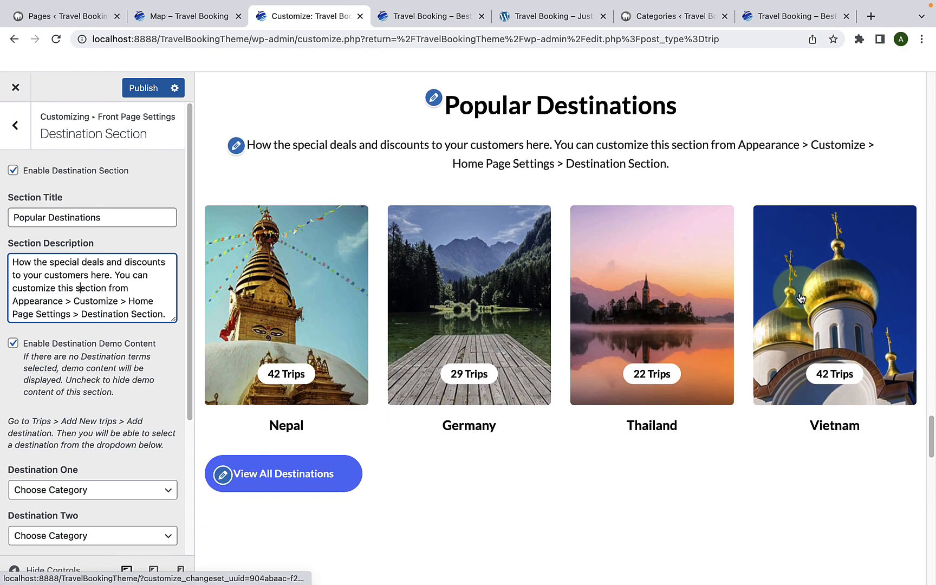
Step: Disable the destination demo content and set Destinations One to Four to Bhutan, London, Maldives and Morroco
left_click(13, 344)
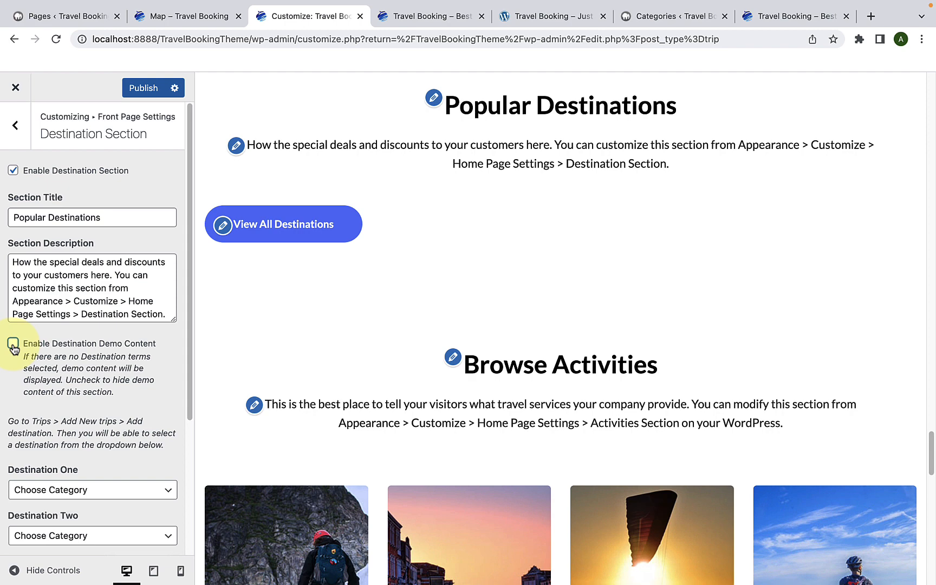
scroll(46, 359, "down", 5)
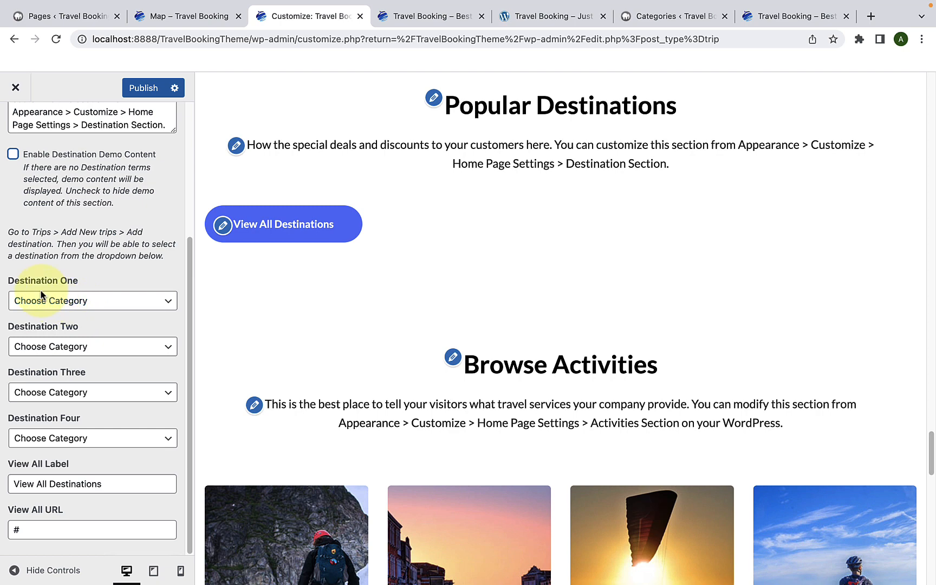
left_click(105, 308)
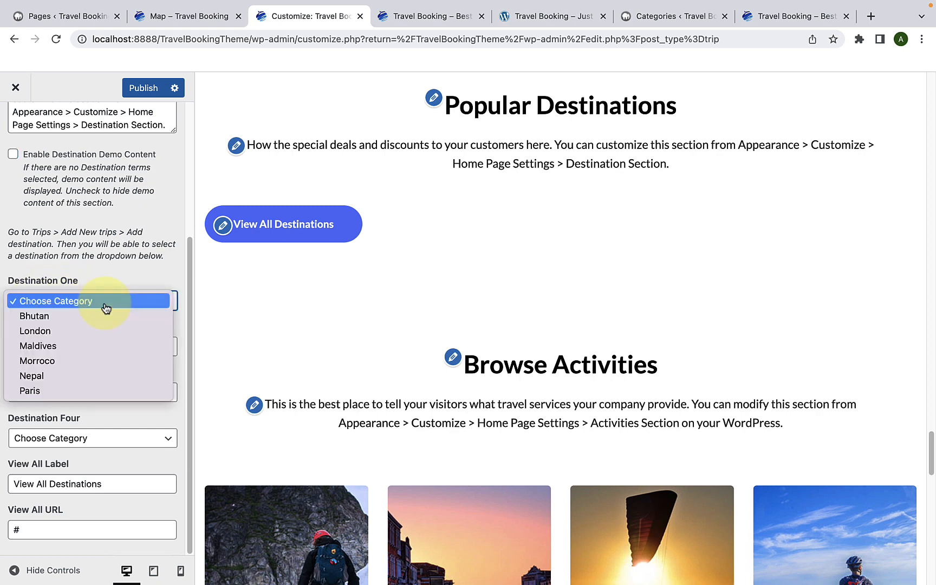
left_click(94, 318)
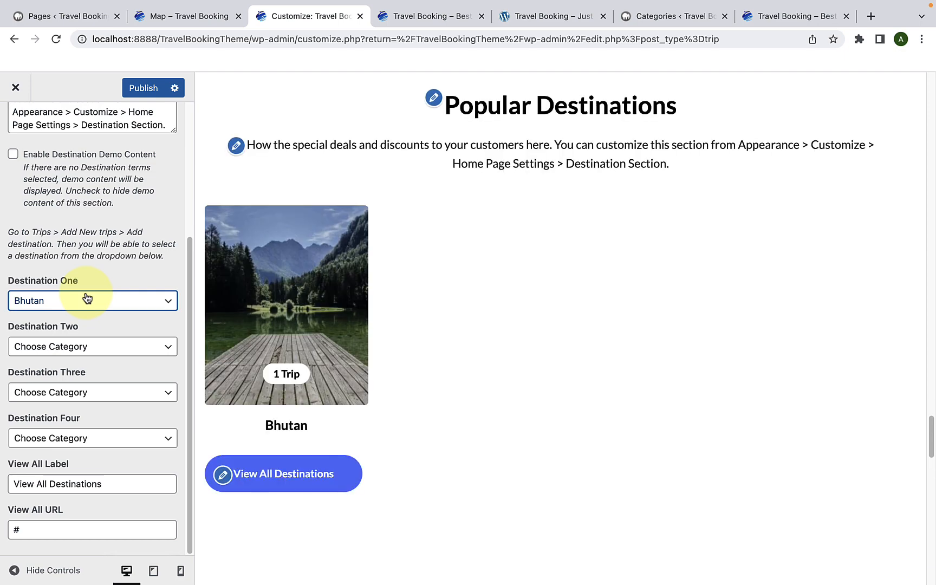
left_click(96, 352)
left_click(84, 381)
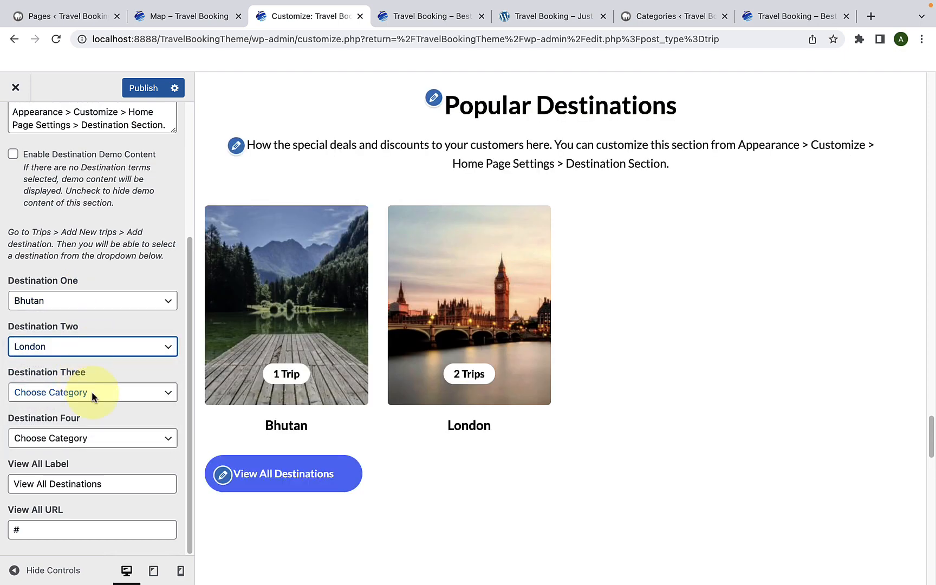
left_click(89, 391)
left_click(84, 437)
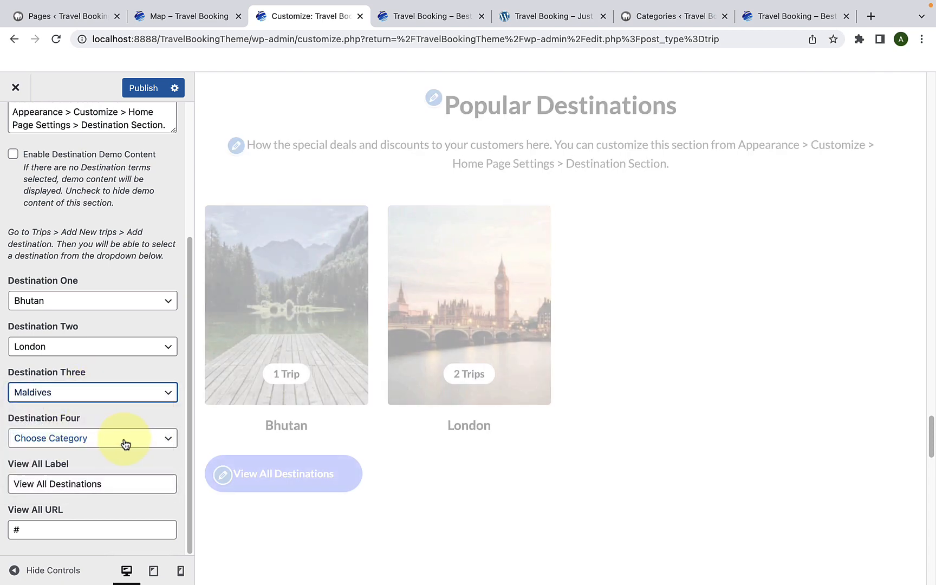
left_click(123, 440)
left_click(89, 499)
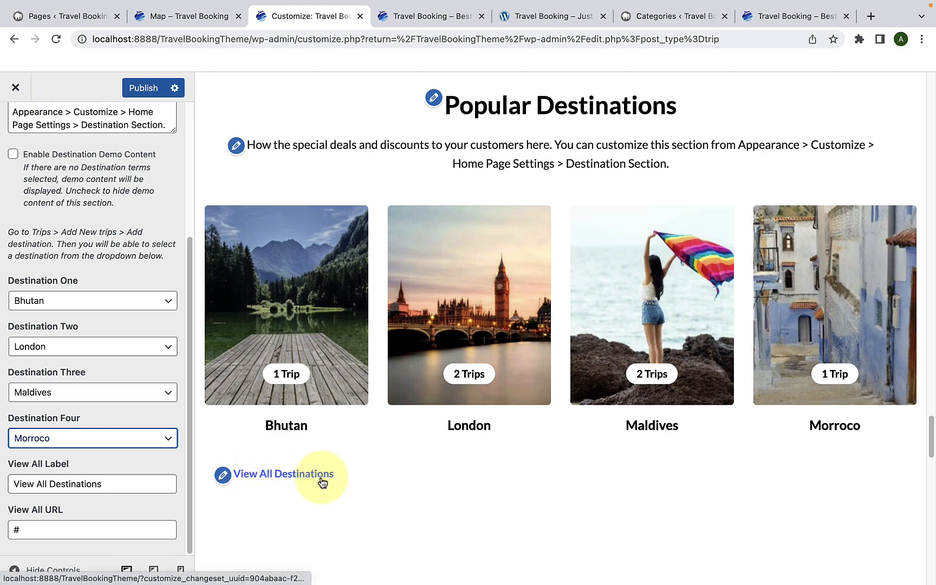
Step: Replace the Destination Section's View All URL with the localhost:8888/TravelBookingTheme/ address and publish the changes
left_click_drag(150, 484, 7, 491)
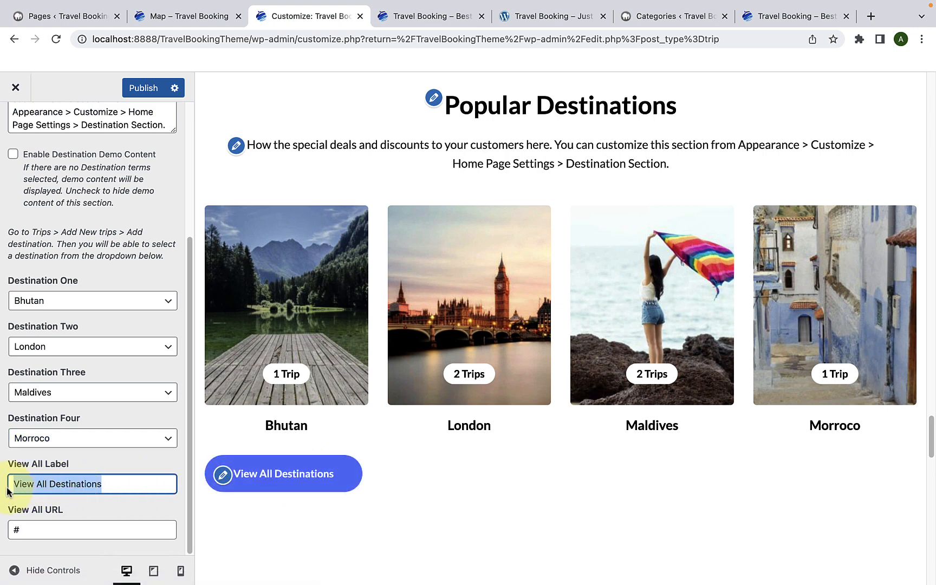
left_click(129, 485)
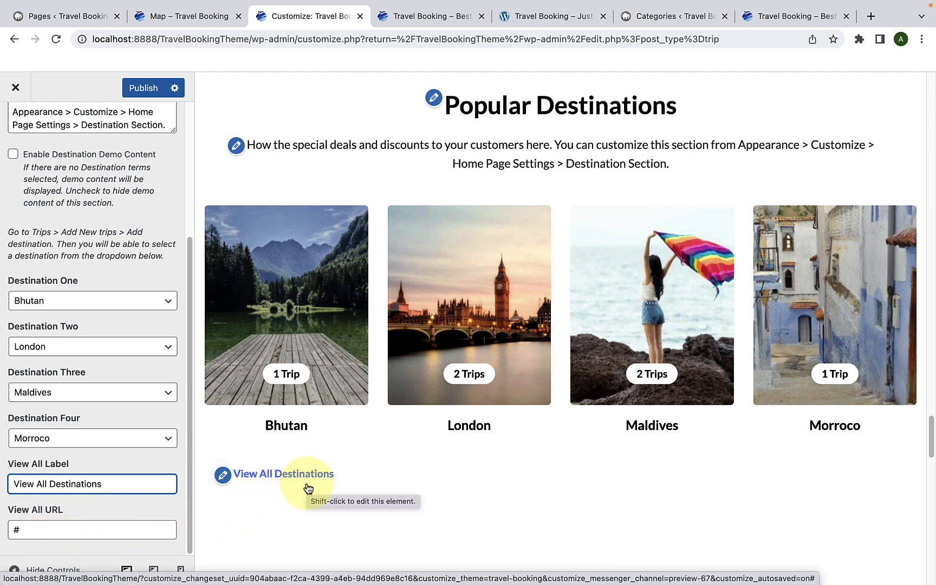
left_click(18, 528)
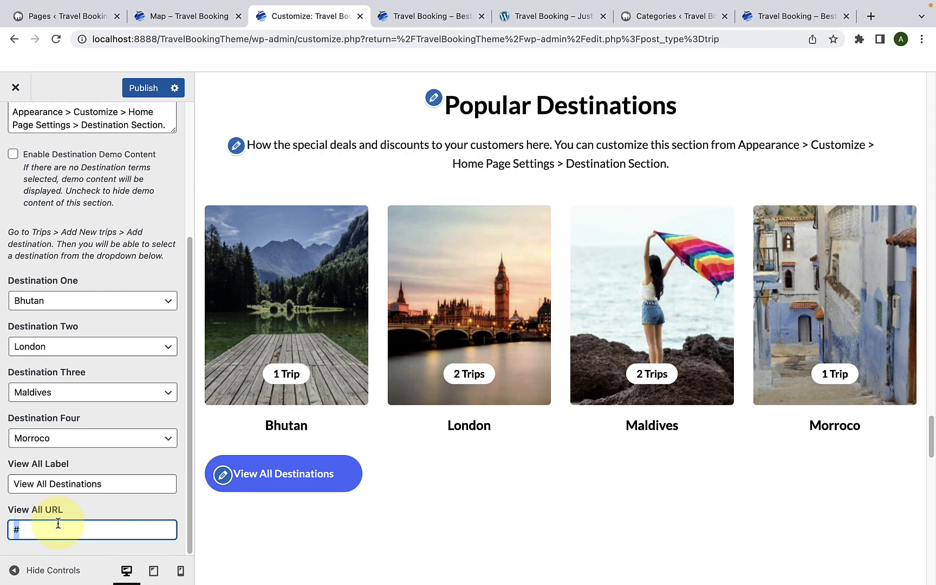
type("http://localhost:8888/TravelBookingTheme/")
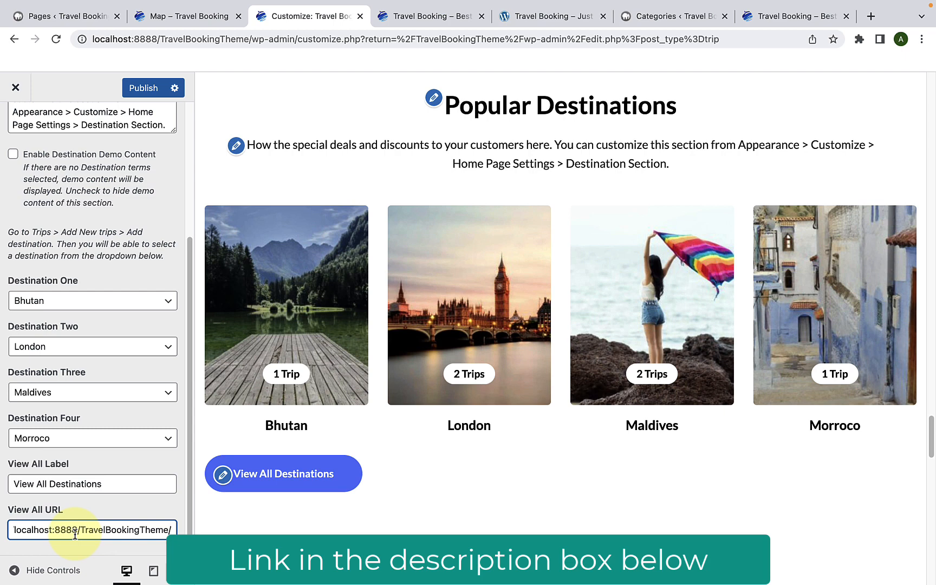
scroll(75, 522, "up", 5)
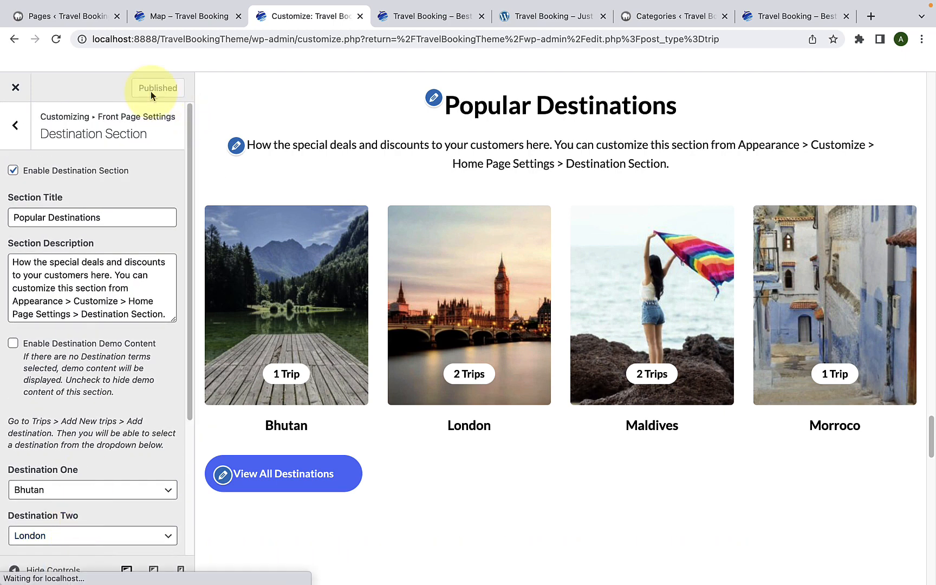
Step: Reload the live home page and check its Popular Destinations section
left_click(407, 19)
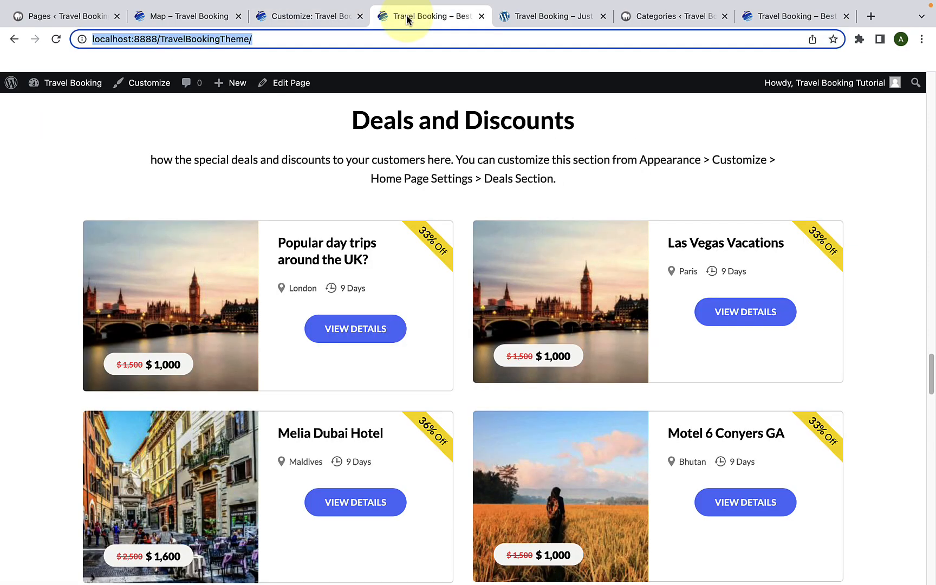
scroll(411, 251, "down", 10)
scroll(412, 254, "down", 3)
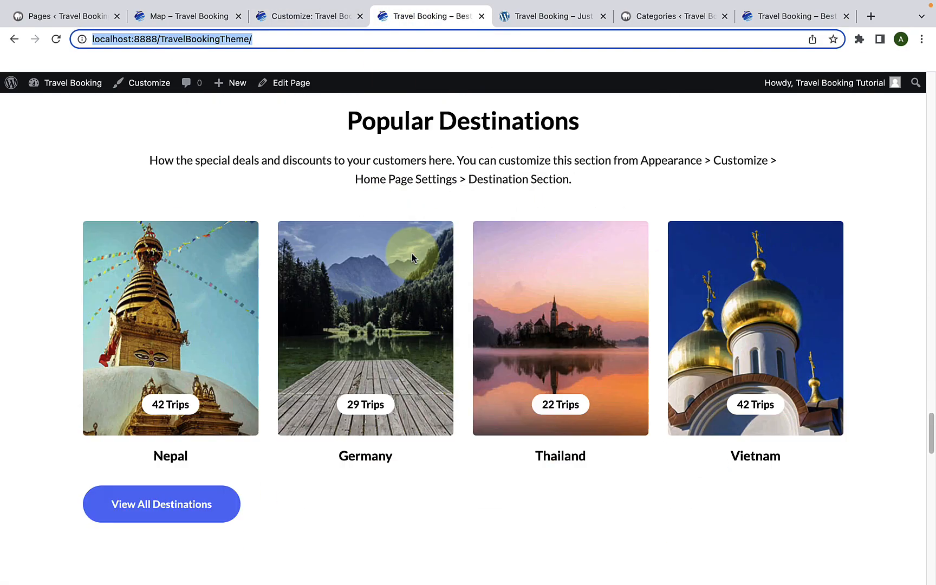
left_click(56, 39)
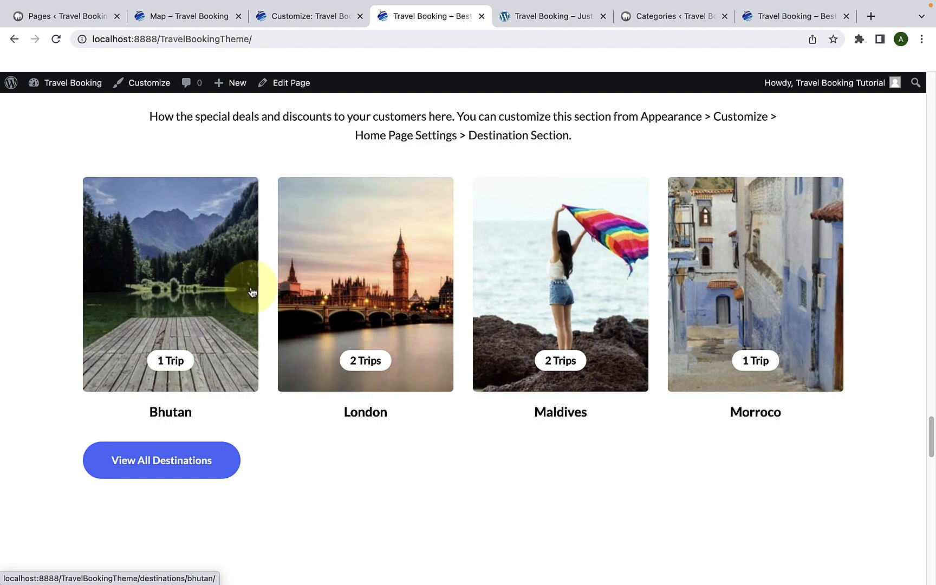
Step: Add a WP Travel Engine: Call To Action widget to the front page's Call to Action Two Section in the Customizer
left_click(295, 19)
left_click(14, 130)
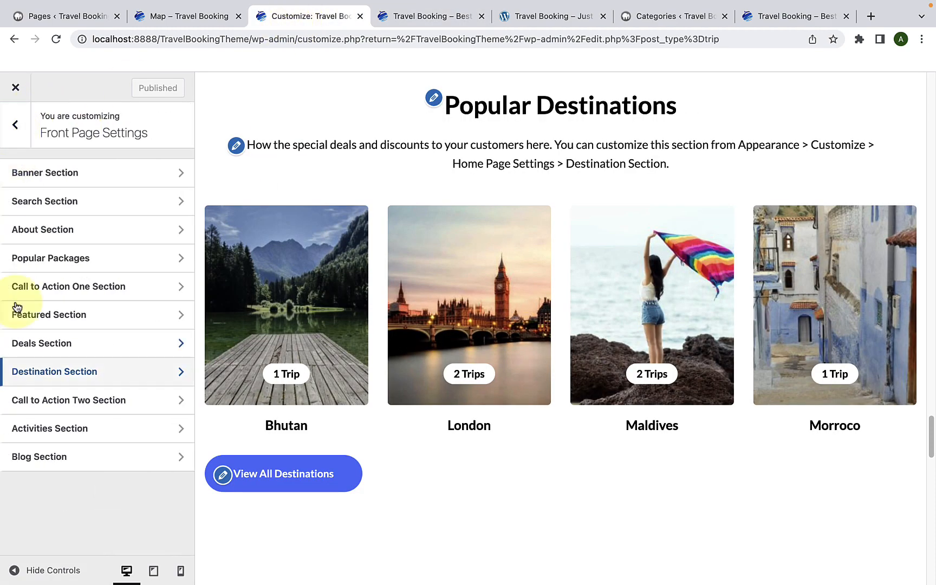
left_click(96, 400)
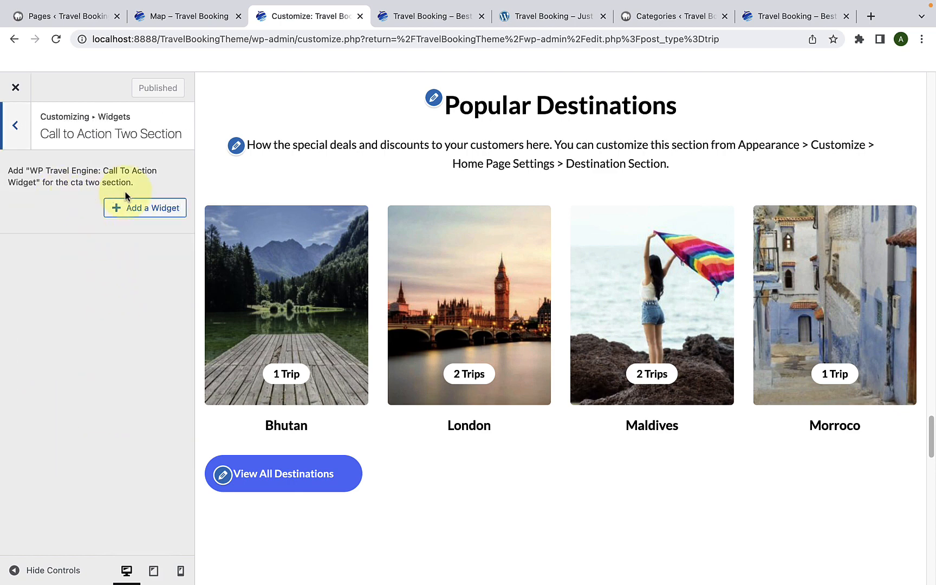
scroll(397, 210, "down", 15)
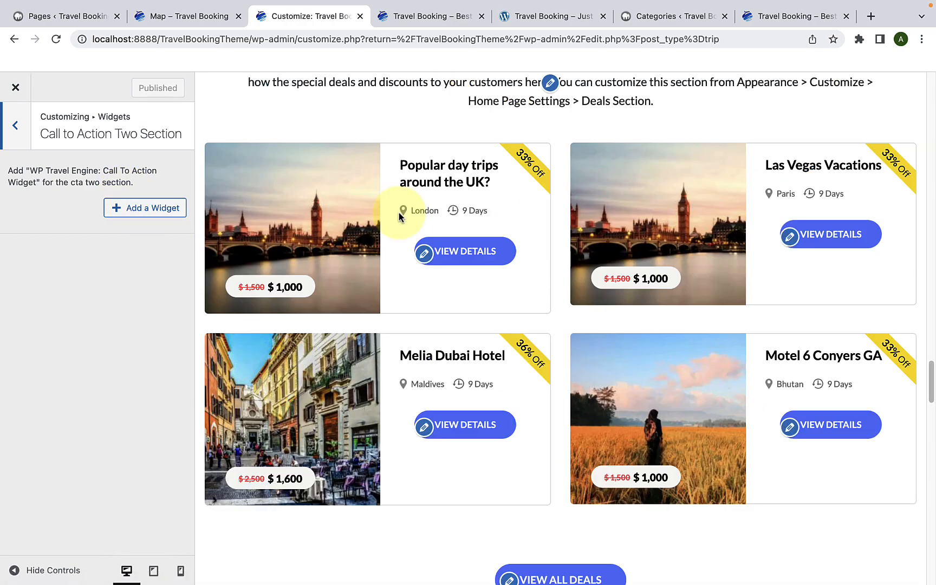
scroll(398, 216, "down", 10)
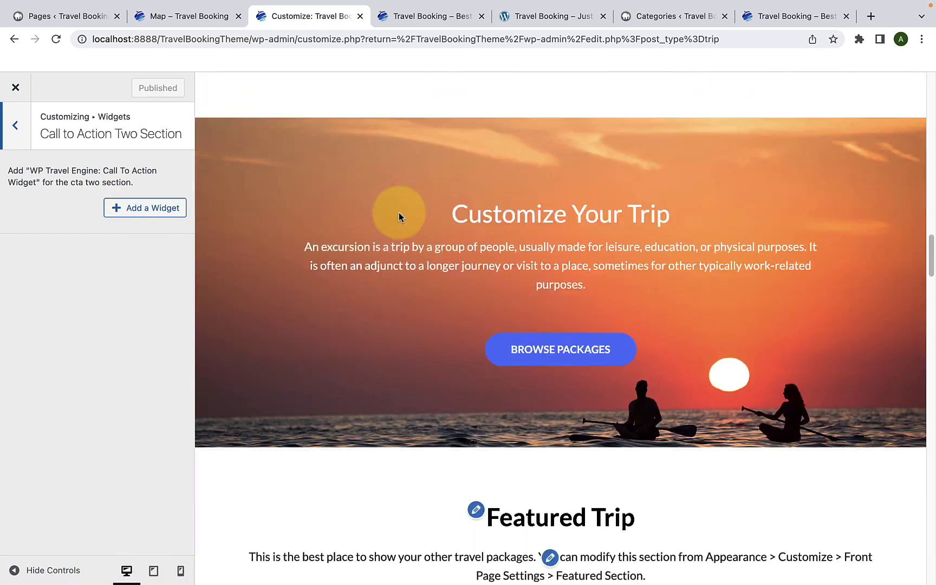
scroll(398, 214, "up", 2)
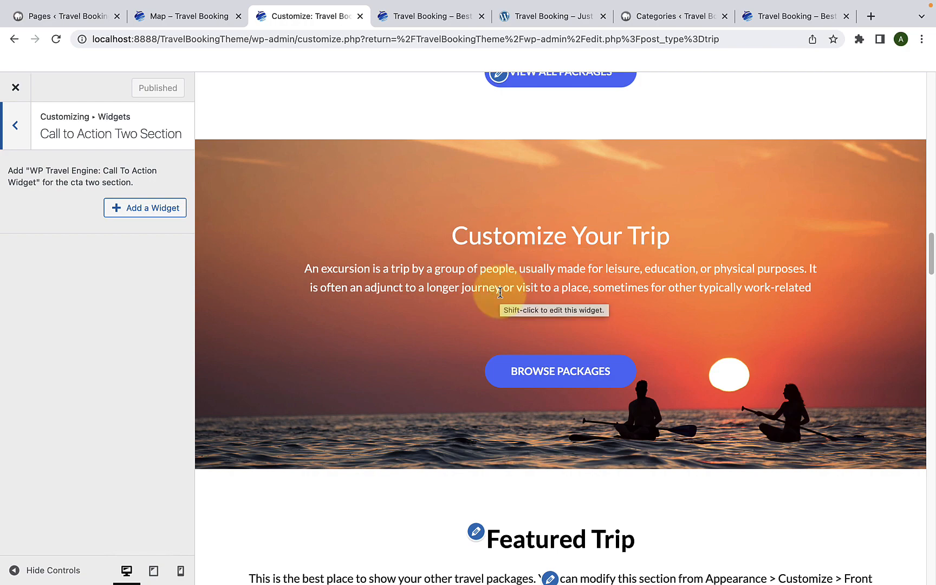
scroll(500, 293, "down", 15)
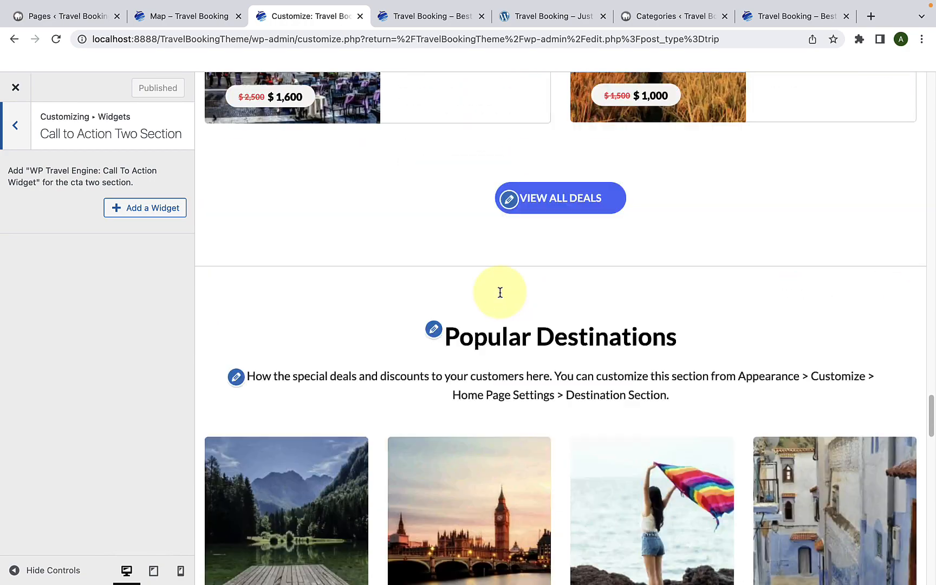
left_click(145, 207)
type("CALL")
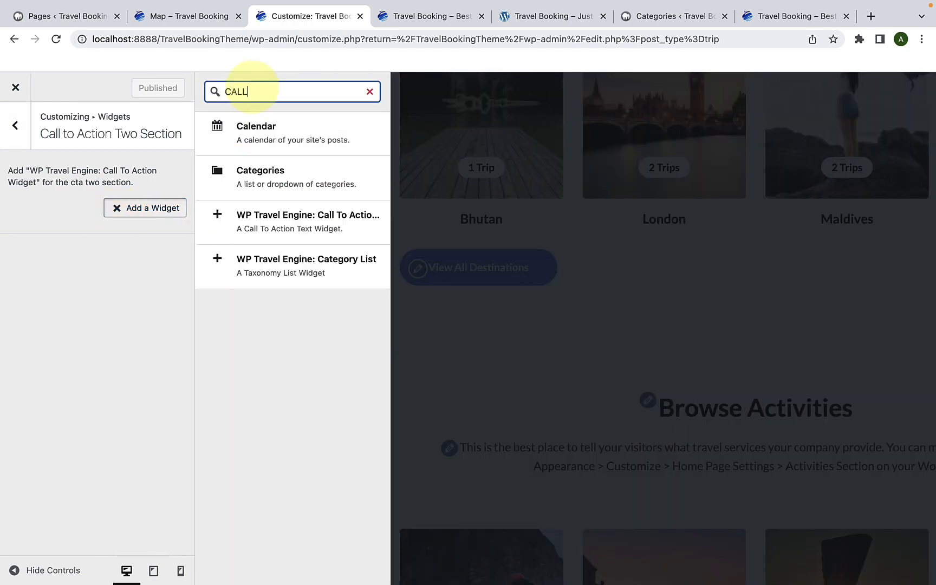
left_click(308, 221)
Step: Title the widget "A Great Way To Start Vacation" and paste the paragraph beginning "Travel is the movement of people" as its content
type("A Great Way To Start Vacation")
left_click(163, 305)
key("ctrl+v")
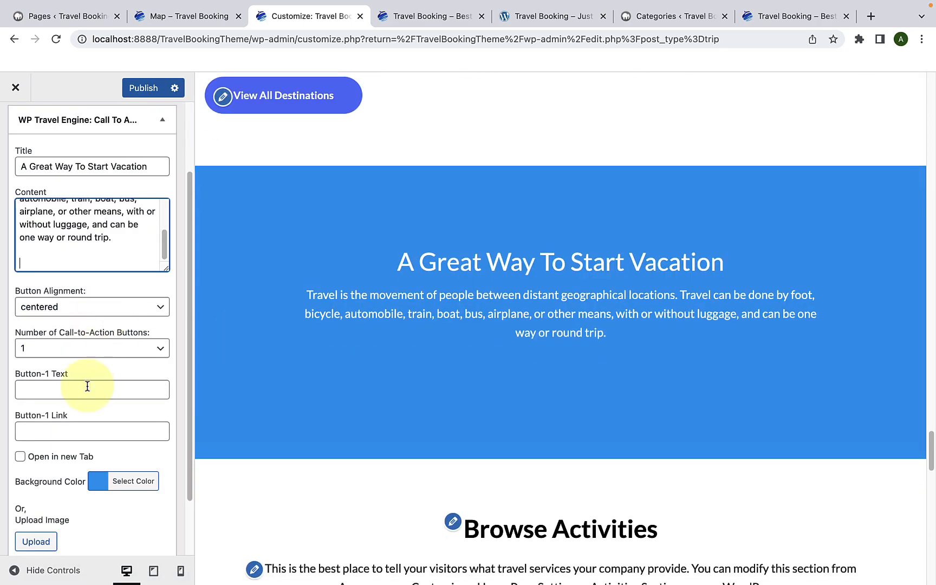
Step: Set the widget's first button text to BROWSE PACKAGES and paste its wptravelenginedemo.com link
left_click(87, 389)
type("BROWSE PACKAGES")
right_click(81, 432)
left_click(92, 486)
Step: Use the sunset image with two paddlers from the media library as the widget's background
scroll(81, 476, "down", 1)
left_click(44, 496)
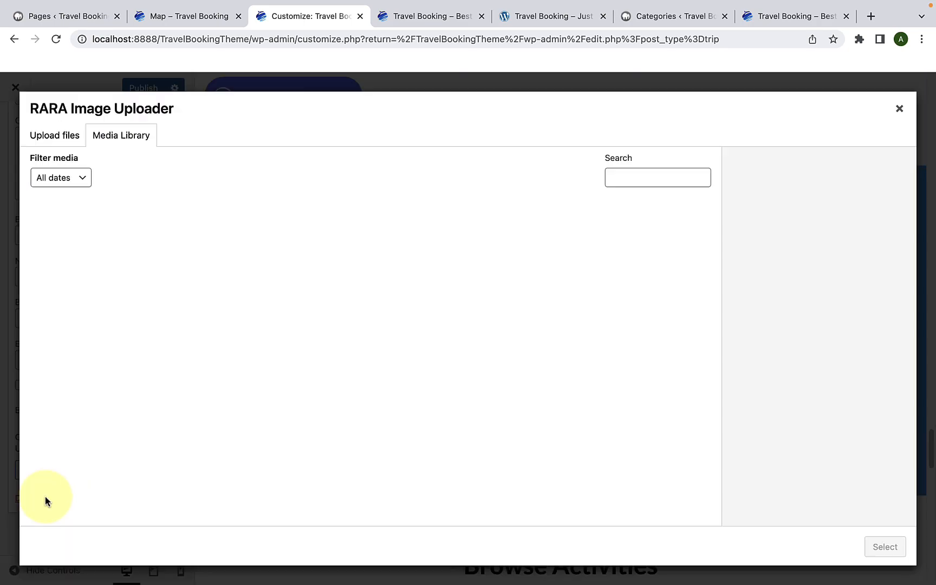
left_click(269, 320)
left_click(885, 546)
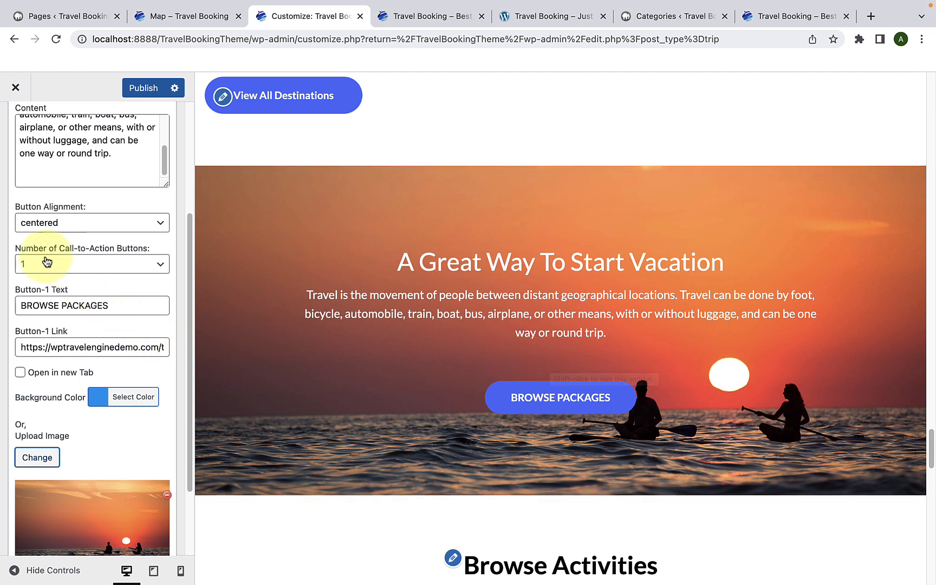
Step: Set the number of call-to-action buttons to 2, with READ MORE as the second button's text and the wptravelenginedemo.com/travel-booking/ address as its link
left_click(92, 264)
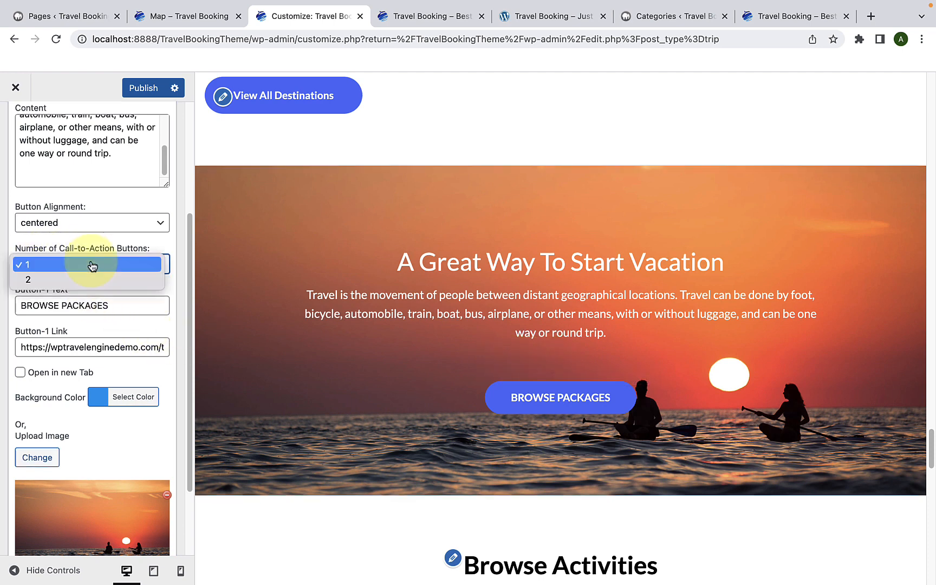
left_click(59, 279)
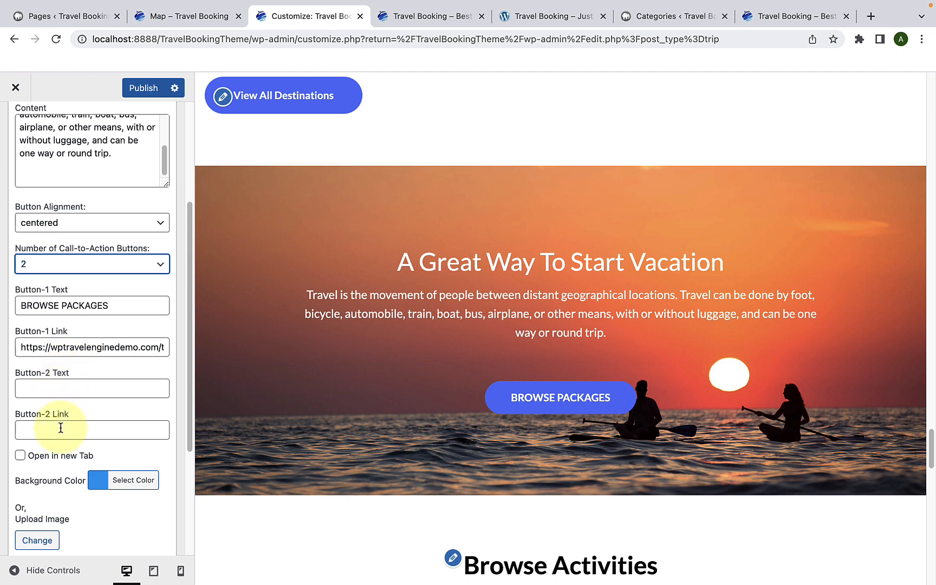
left_click(74, 391)
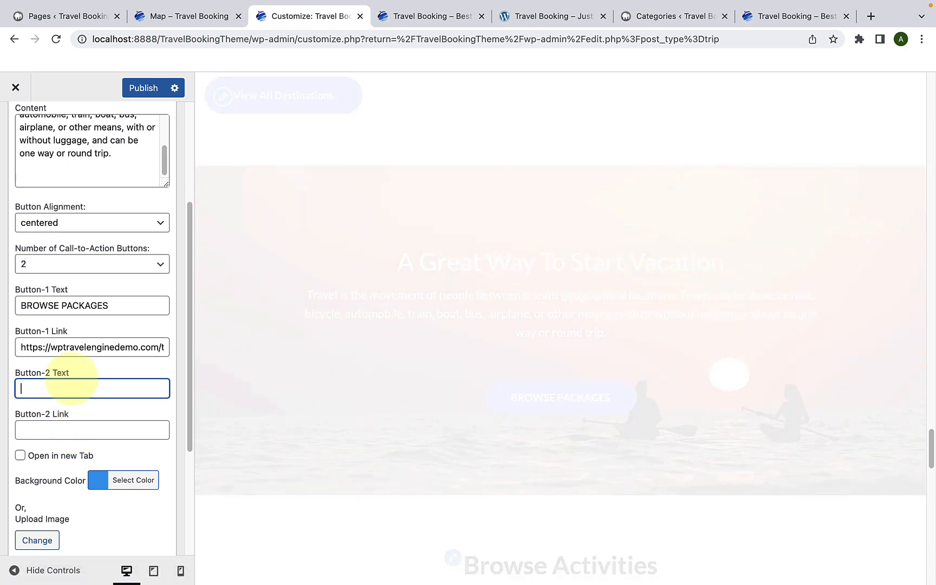
type("READ MORE")
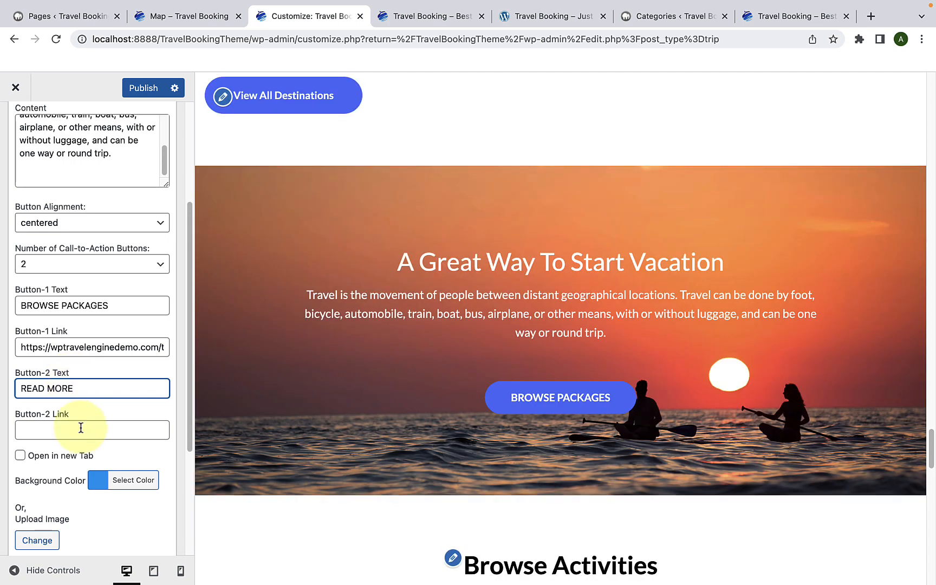
left_click(48, 428)
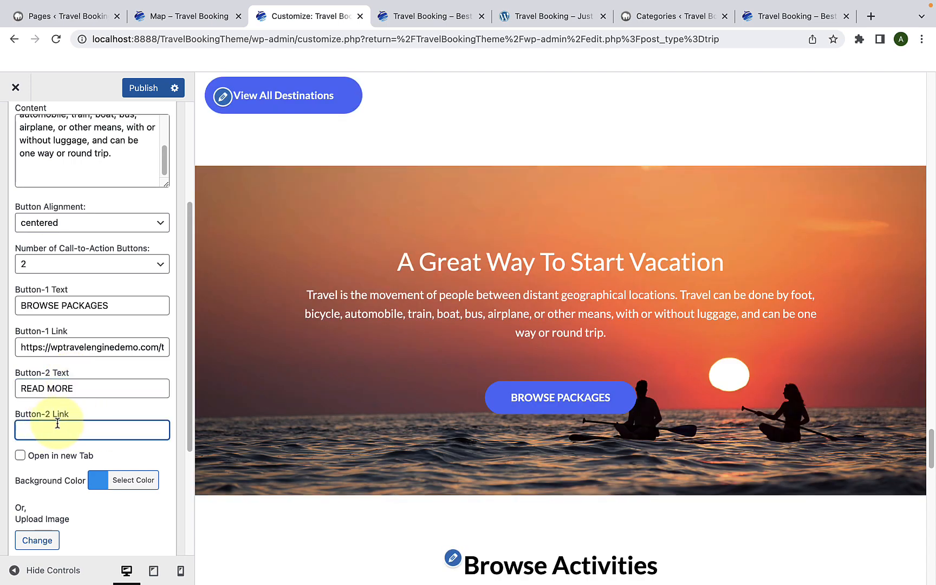
type("https://wptravelenginedemo.com/travel-booking/")
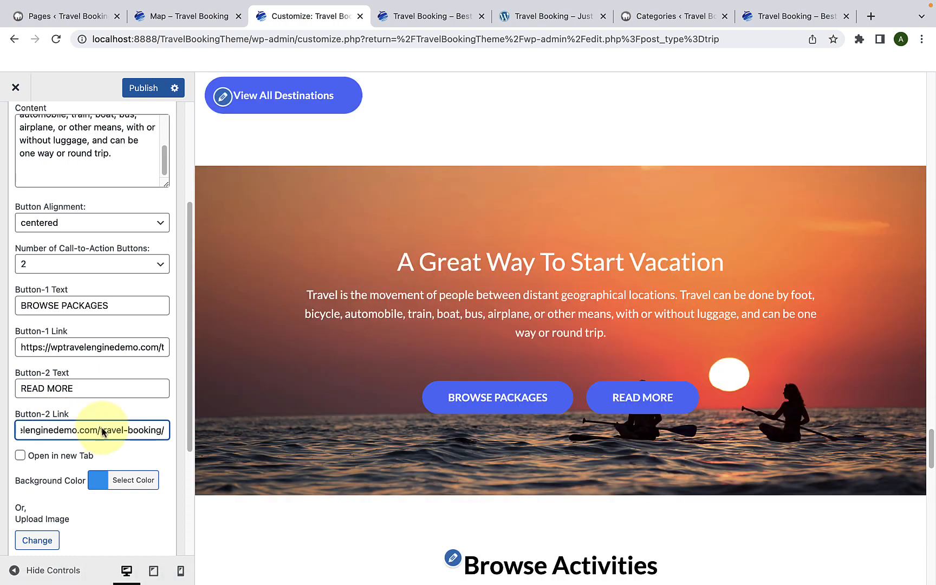
Step: Try the right button alignment in the call-to-action widget and restore it to centered
left_click(90, 224)
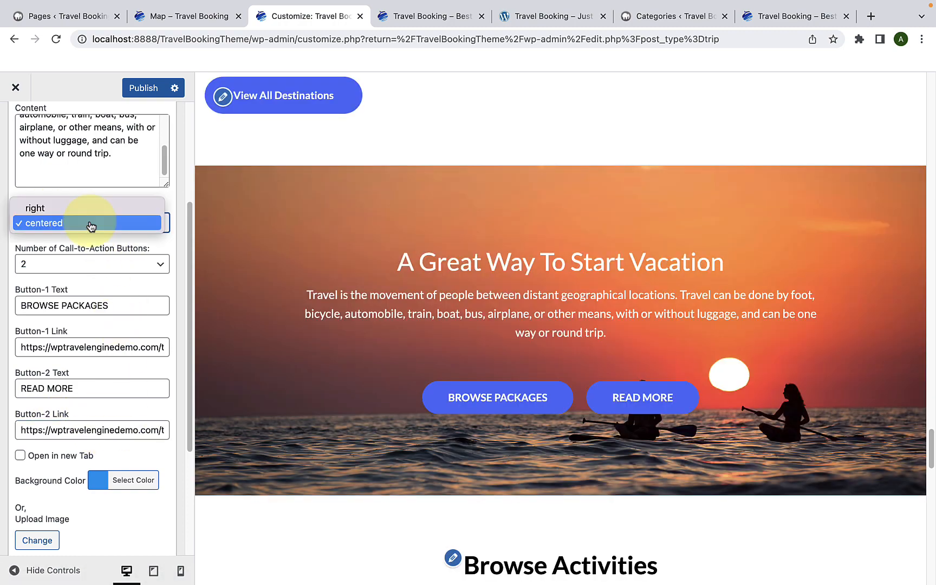
left_click(84, 210)
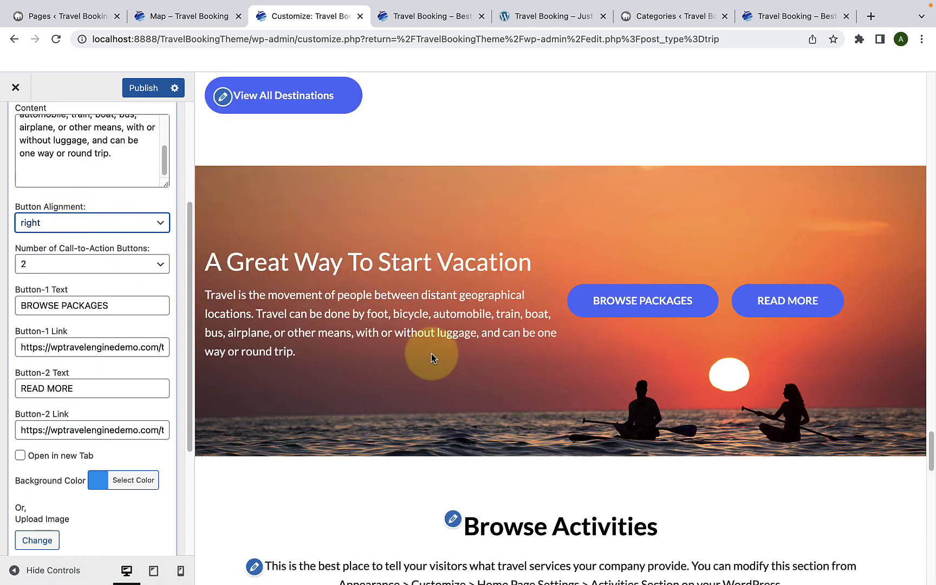
left_click(90, 223)
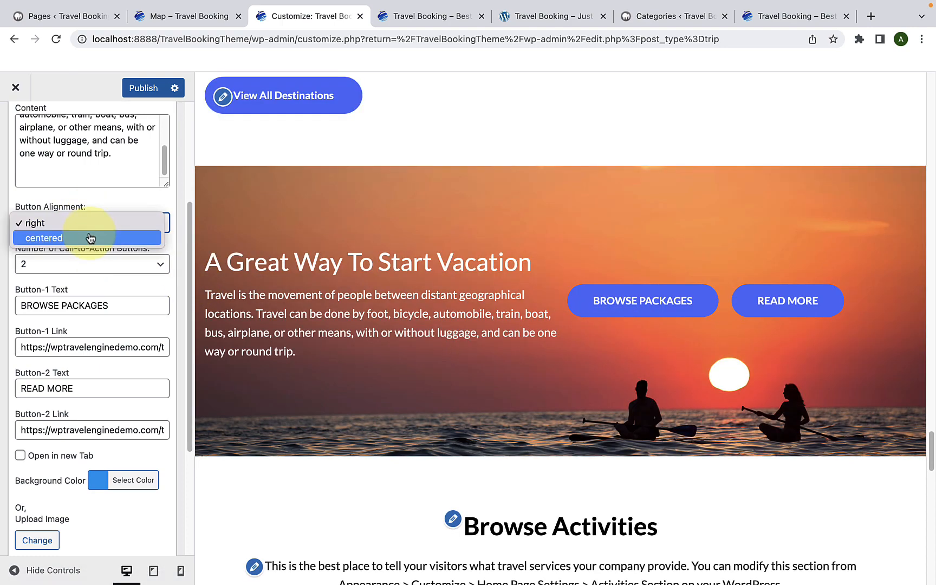
left_click(90, 238)
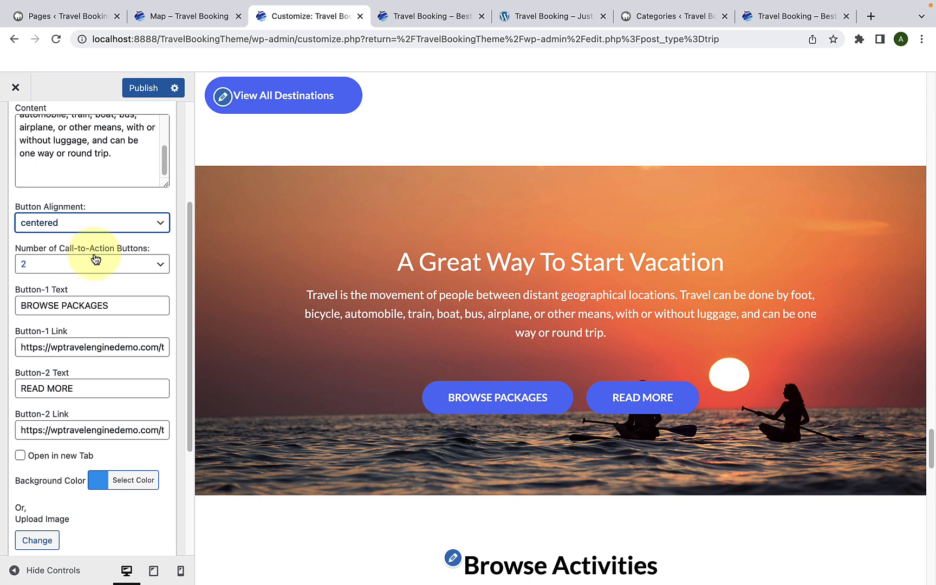
Step: Finish editing the call-to-action widget and publish the Call to Action Two Section changes
scroll(96, 268, "down", 6)
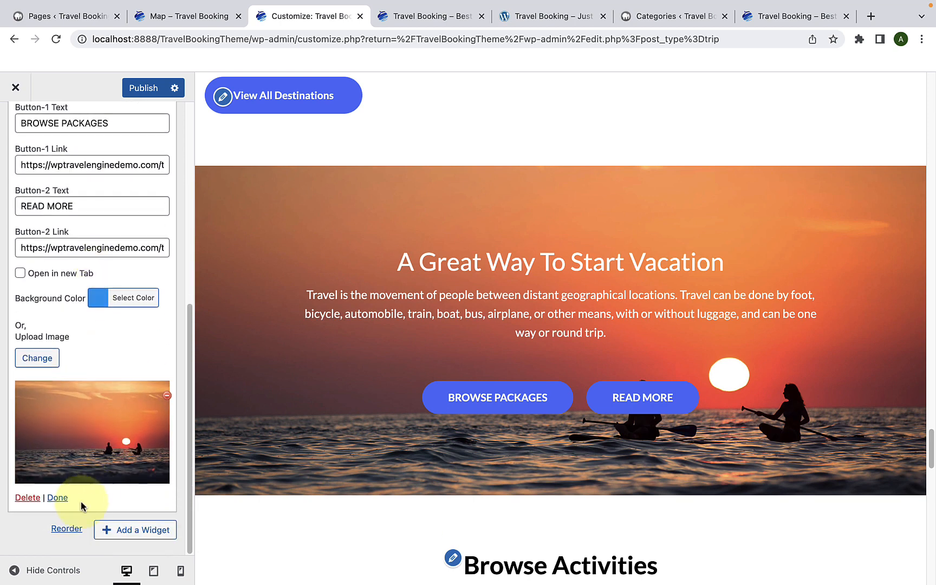
left_click(57, 497)
left_click(142, 91)
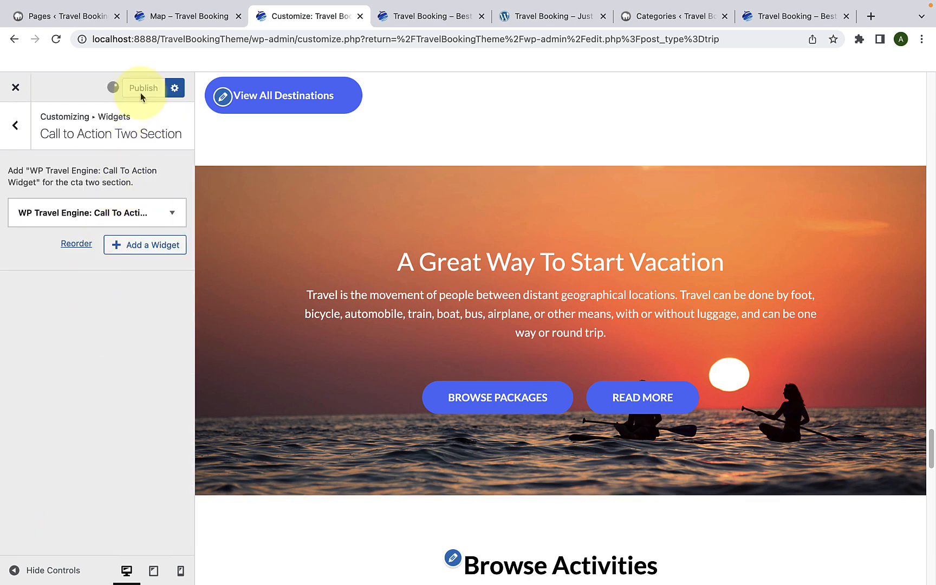
Step: Reload the live home page and check the "A Great Way To Start Vacation" call-to-action block
left_click(403, 17)
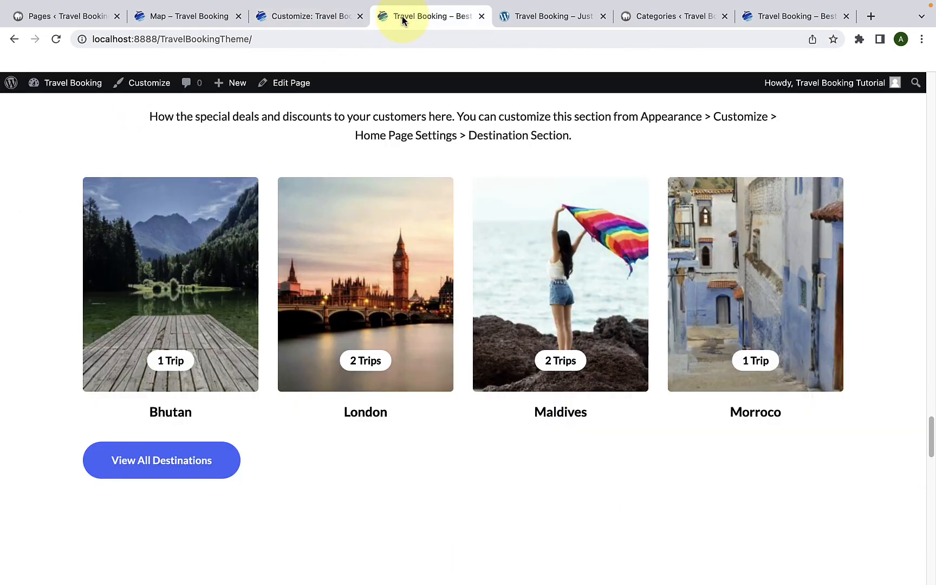
scroll(393, 306, "down", 6)
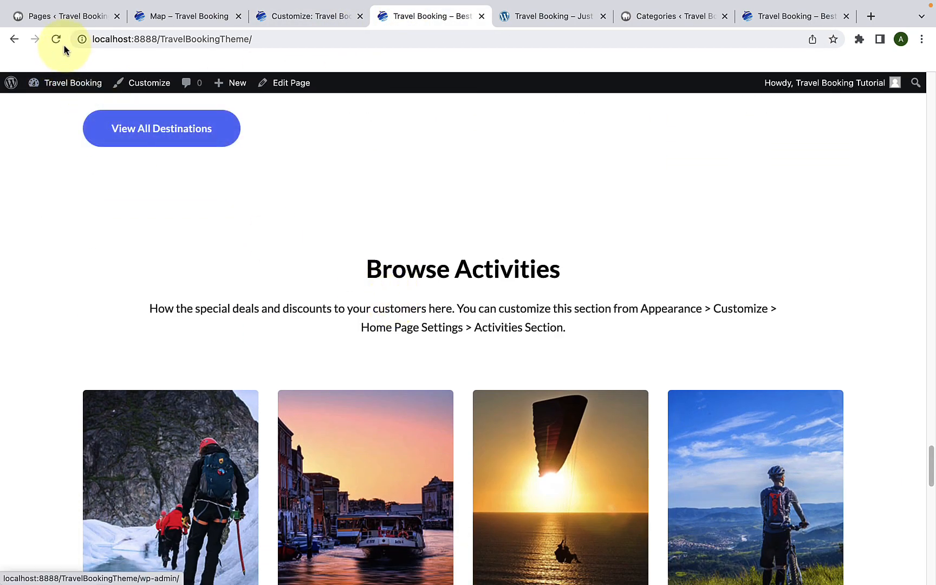
left_click(56, 39)
scroll(498, 259, "down", 2)
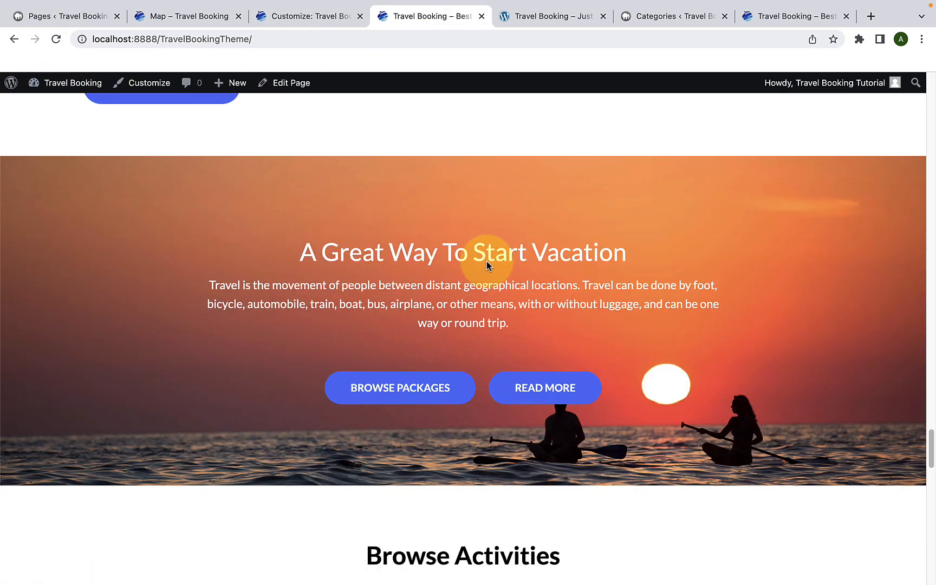
scroll(558, 288, "up", 2)
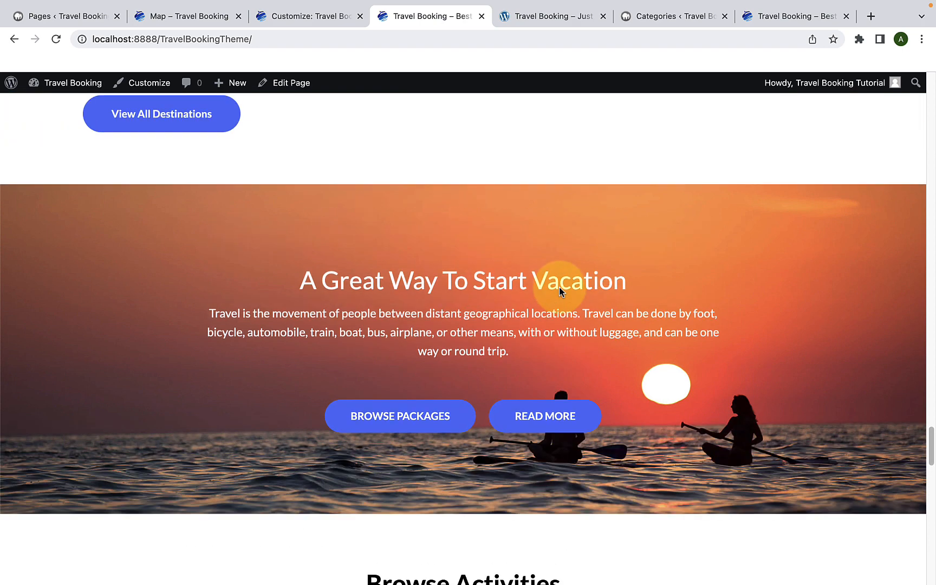
Step: Return to the Customizer and open the Activities Section in Front Page Settings
left_click(325, 17)
left_click(16, 125)
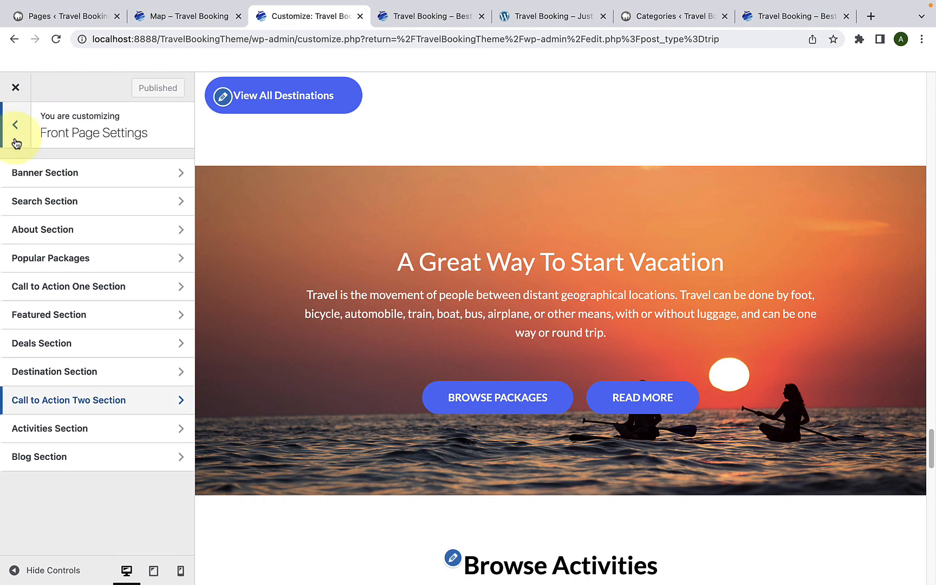
left_click(85, 429)
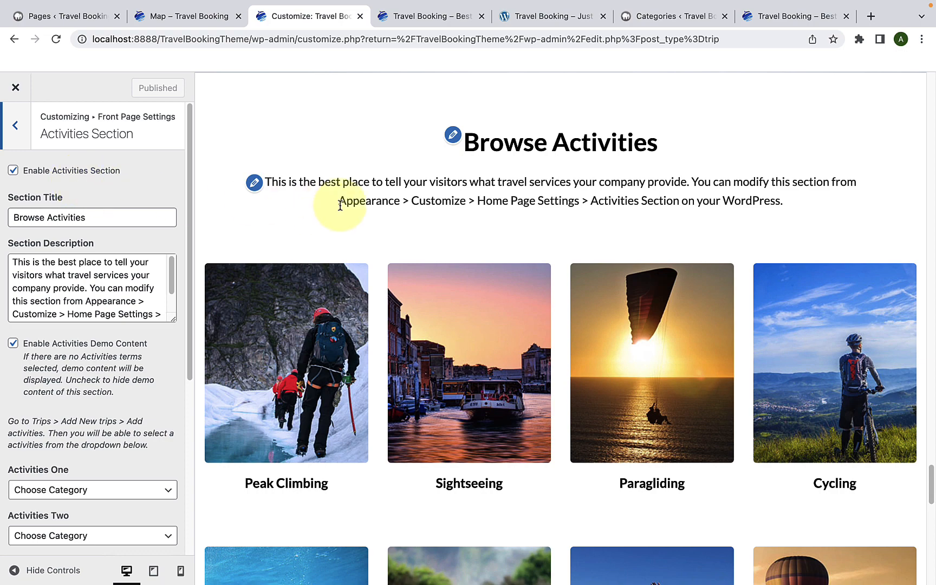
Step: Disable the Activities Section to preview the page without it, and enable it again
left_click(14, 173)
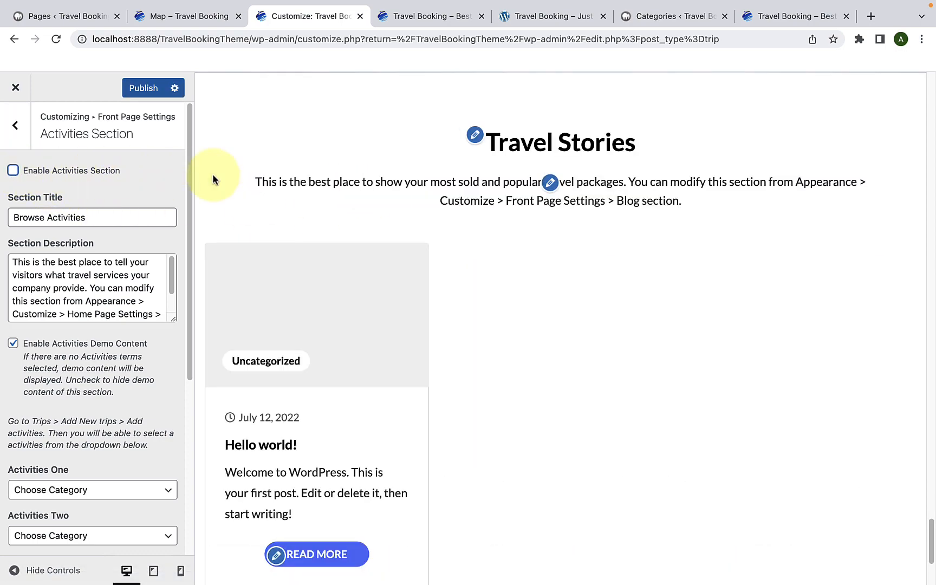
left_click(17, 176)
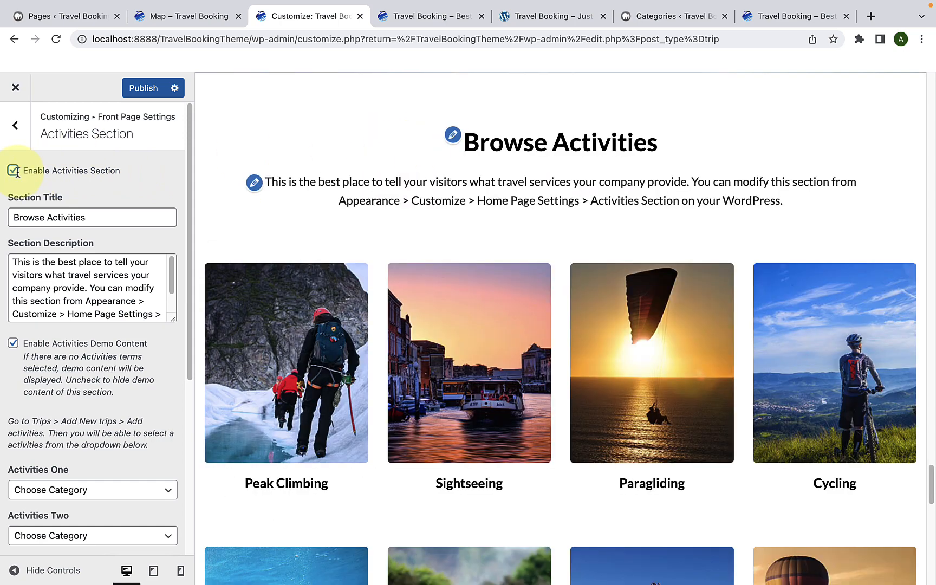
Step: Review the Activities Section's title and description fields and the demo activities shown in the preview
left_click(453, 136)
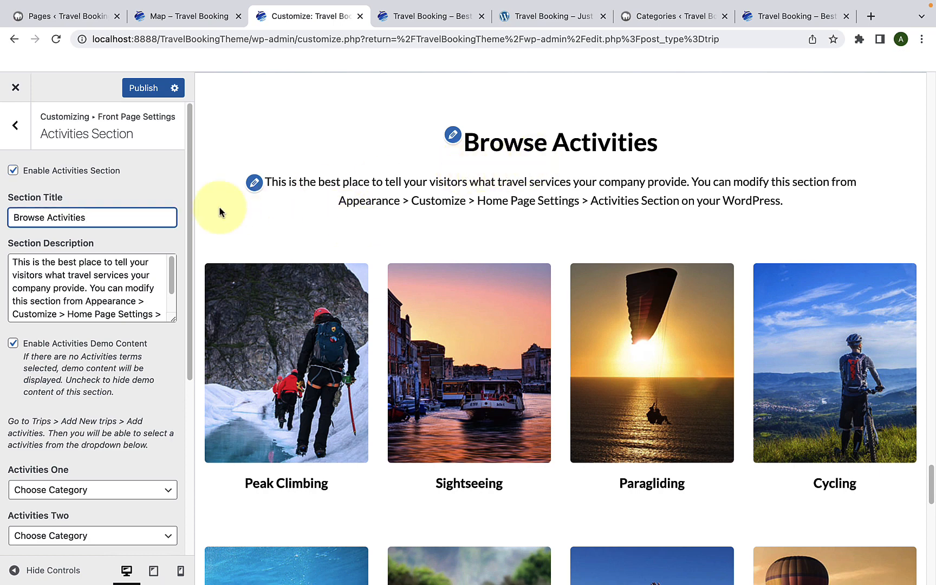
left_click_drag(130, 216, 0, 230)
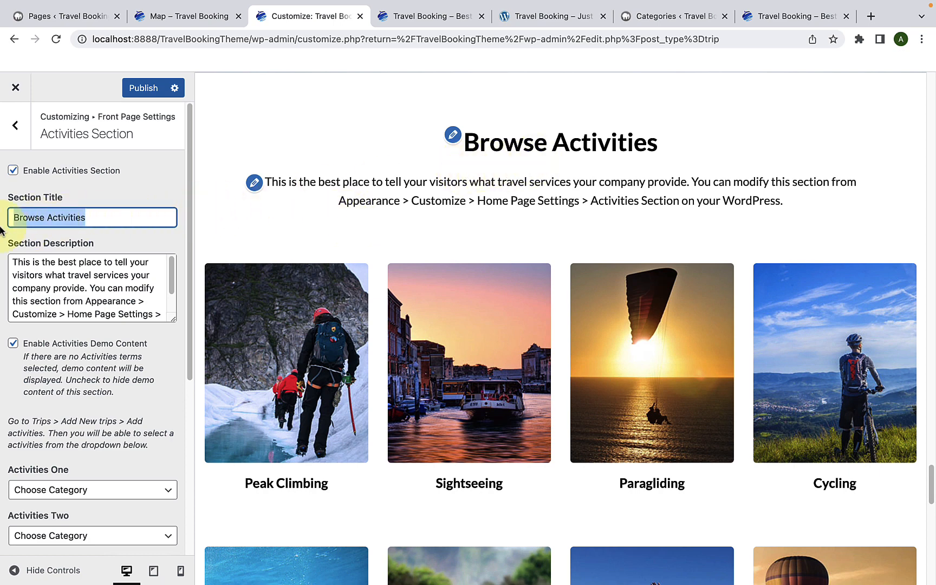
triple_click(55, 286)
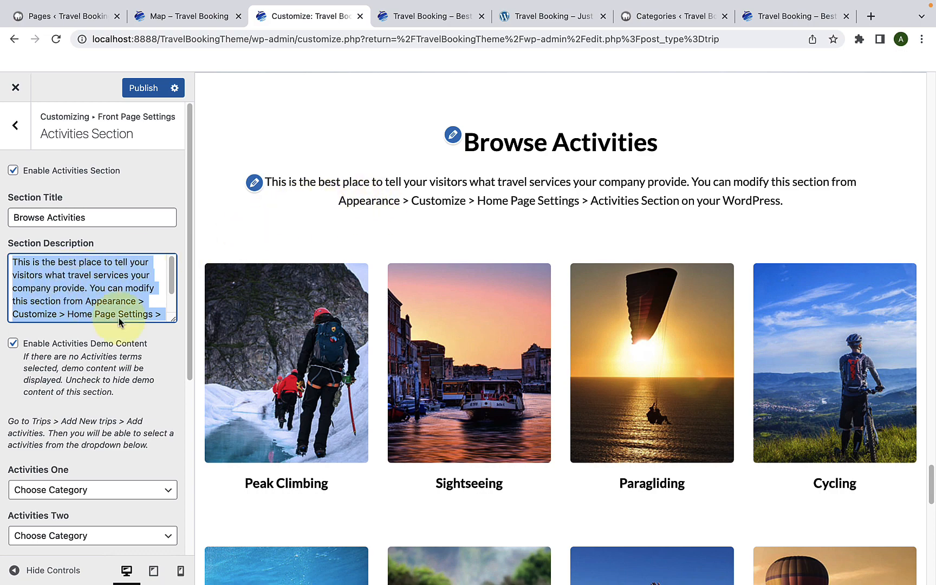
scroll(670, 370, "down", 3)
scroll(671, 369, "down", 1)
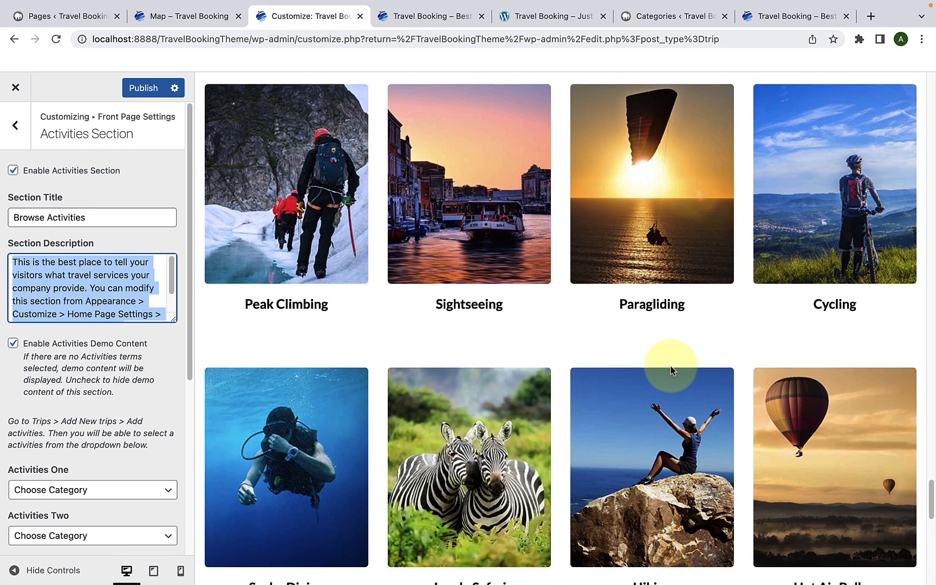
scroll(672, 372, "up", 1)
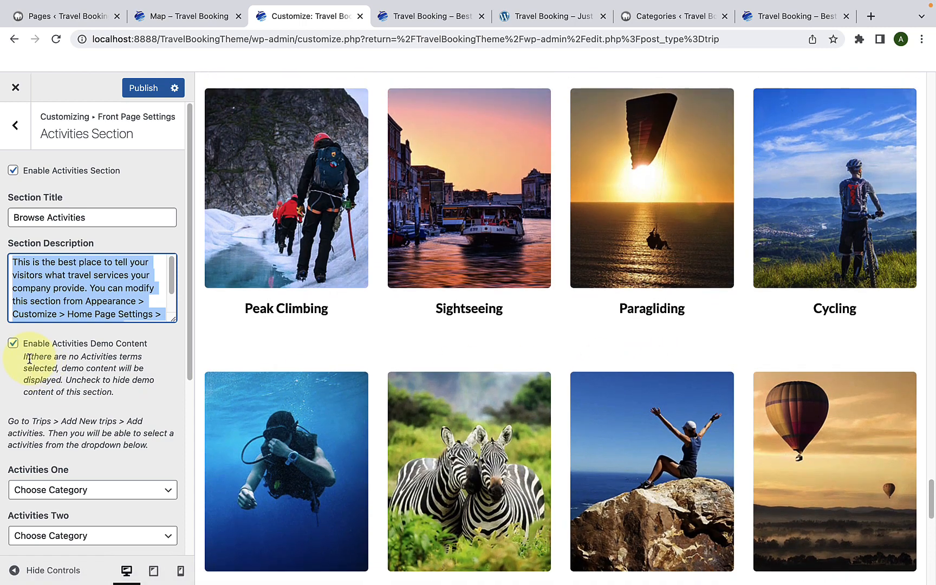
Step: Disable the Activities demo content and set Activities One to Cycling
left_click(15, 348)
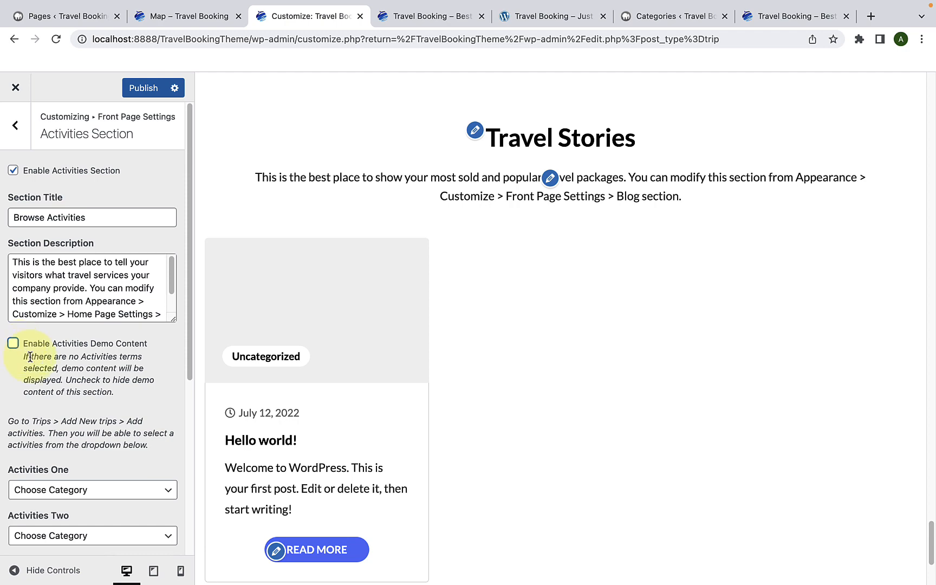
scroll(70, 384, "down", 5)
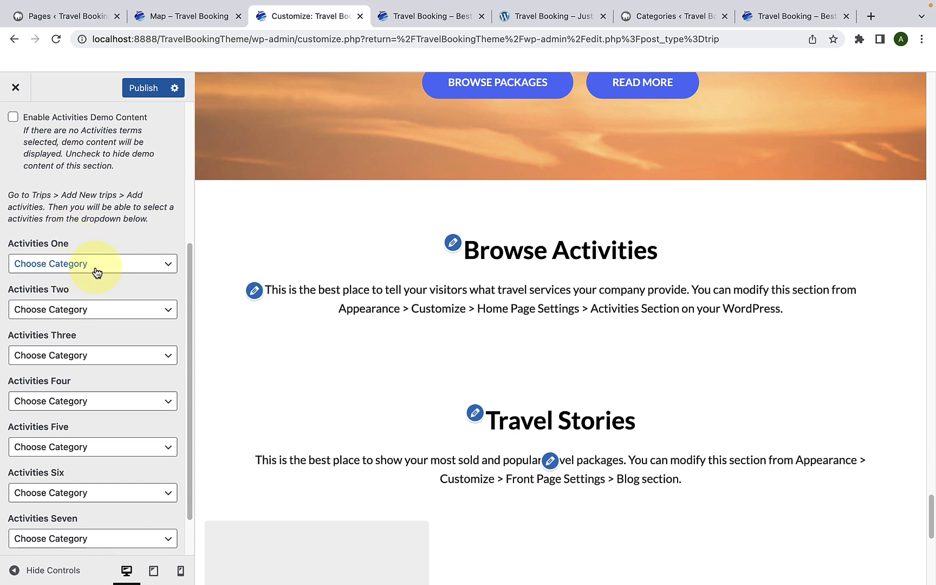
left_click(96, 272)
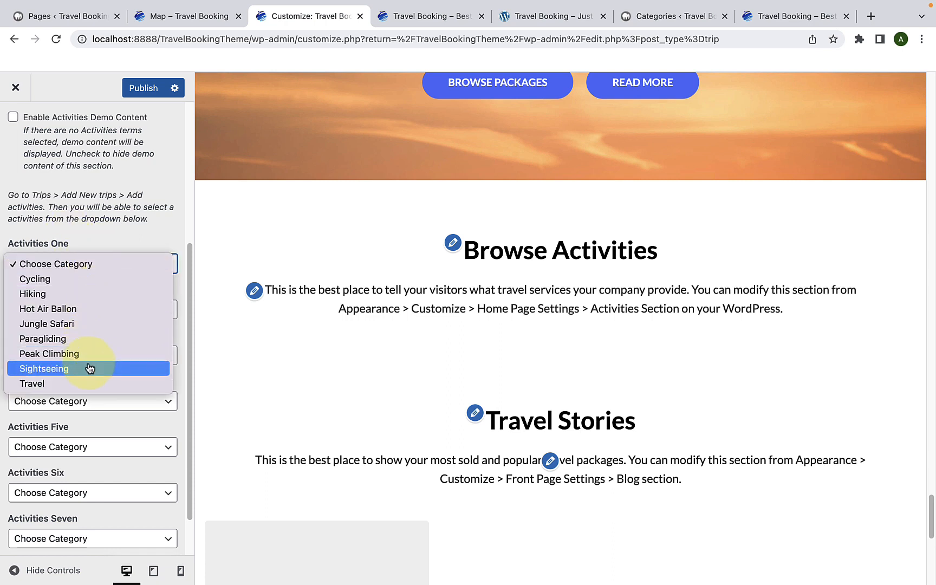
left_click(98, 281)
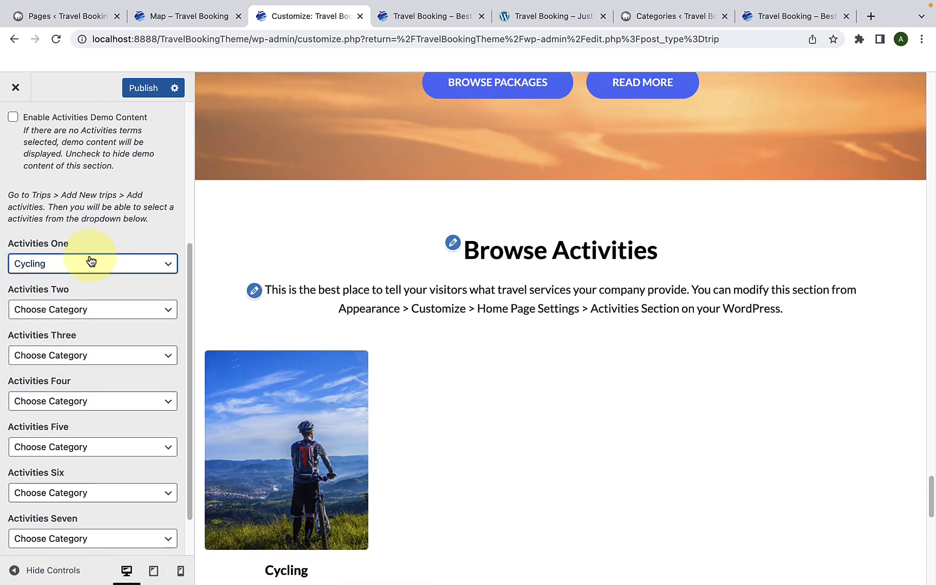
scroll(263, 360, "down", 2)
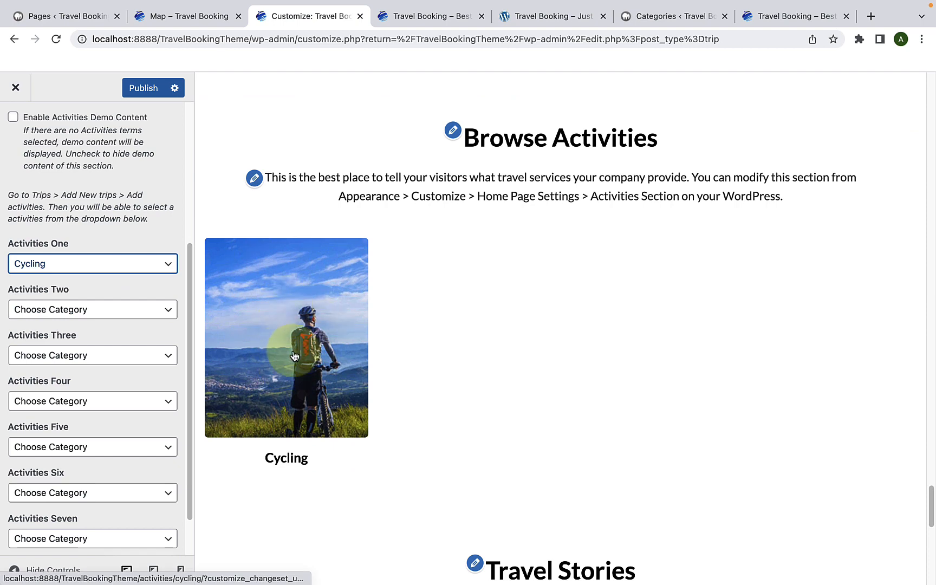
left_click(122, 312)
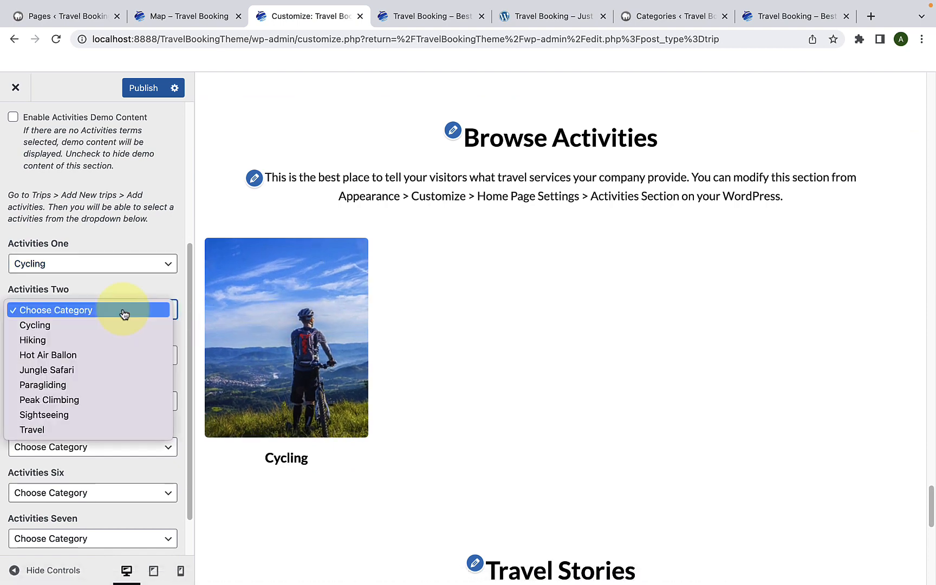
left_click(104, 341)
scroll(113, 323, "down", 1)
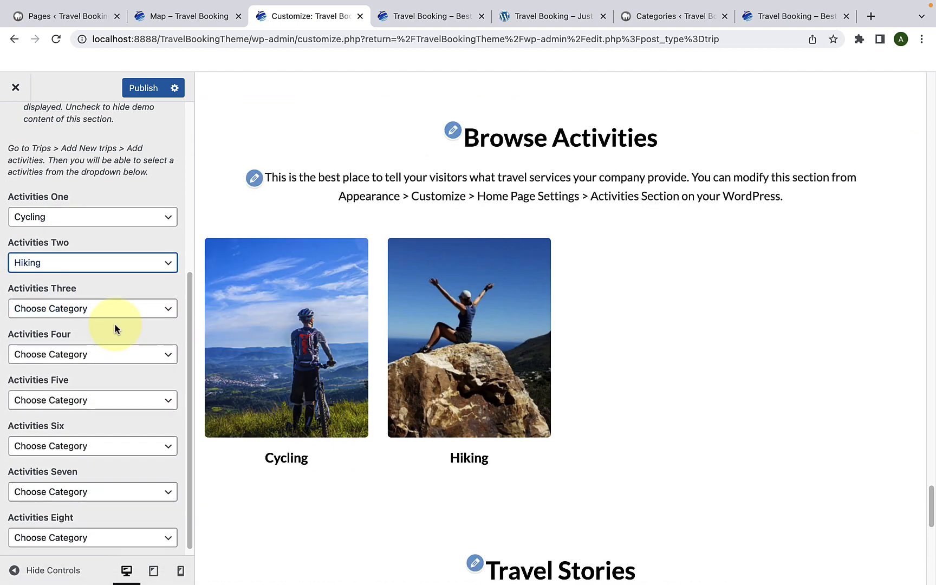
left_click(120, 309)
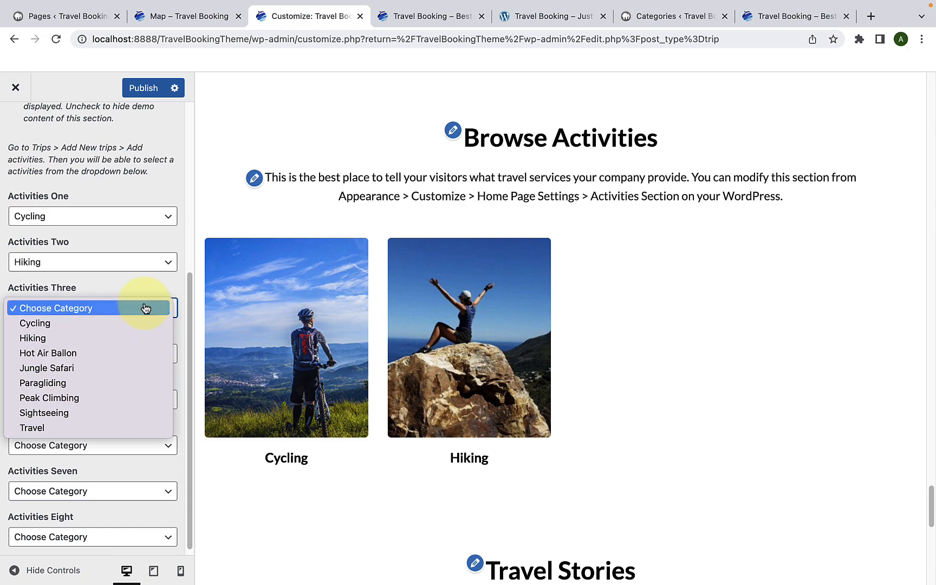
left_click(145, 307)
Step: Set Activities Two to Jungle Safari and Activities Three to Paragliding
left_click(142, 263)
left_click(124, 292)
left_click(114, 309)
left_click(96, 383)
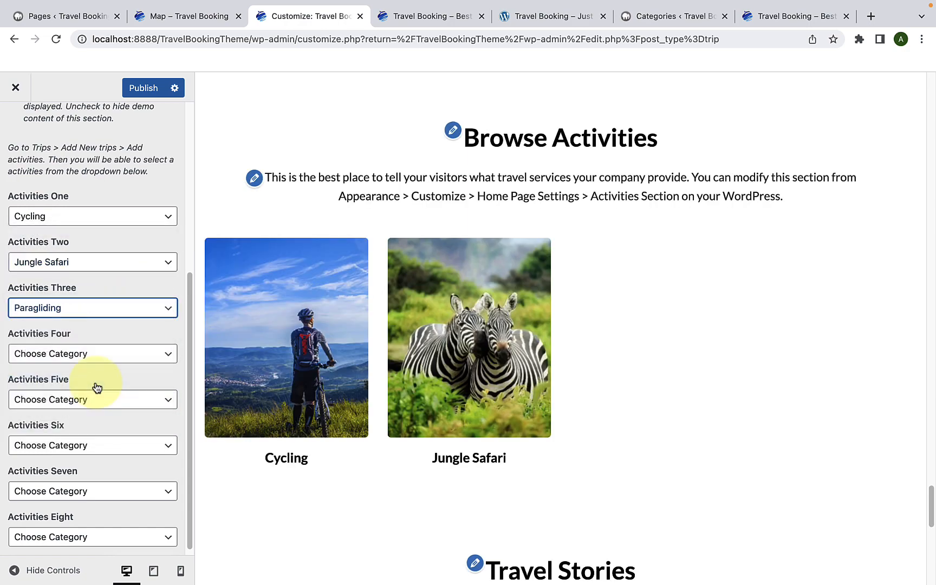
Step: Set Activities Four to Peak Climbing and Activities Five to Sightseeing
scroll(108, 360, "down", 1)
left_click(108, 357)
left_click(94, 436)
left_click(104, 393)
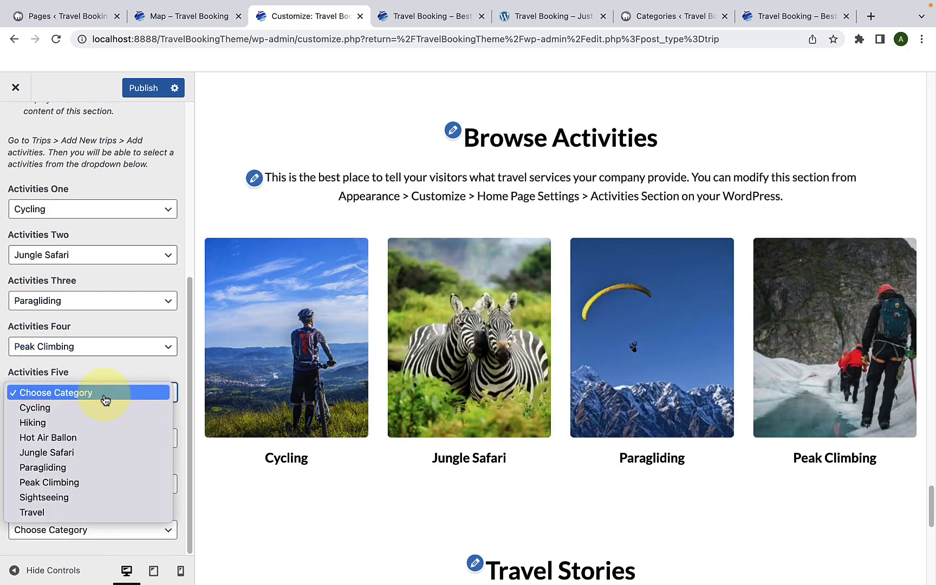
left_click(89, 497)
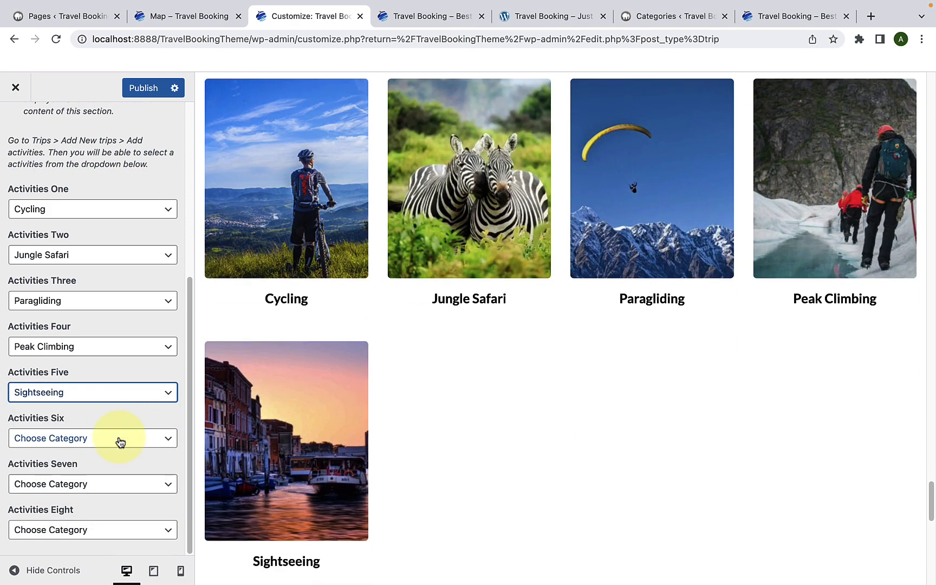
Step: Set Activities Six to Travel, Activities Seven to Hiking and Activities Eight to Hot Air Ballon
left_click(119, 438)
left_click(32, 558)
left_click(93, 484)
left_click(33, 468)
left_click(92, 530)
left_click(107, 514)
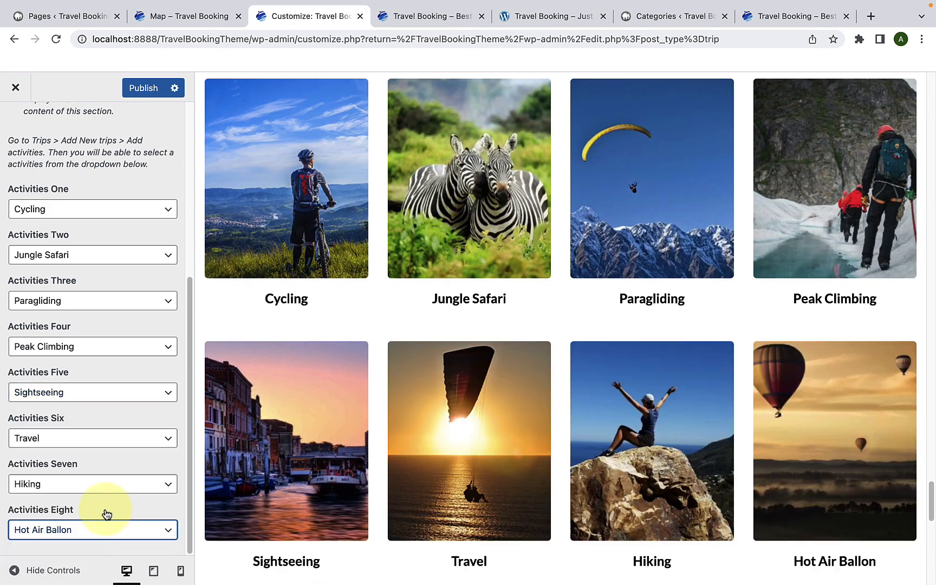
Step: Publish the Activities Section changes and reload the live home page to check the activities grid
scroll(119, 501, "up", 10)
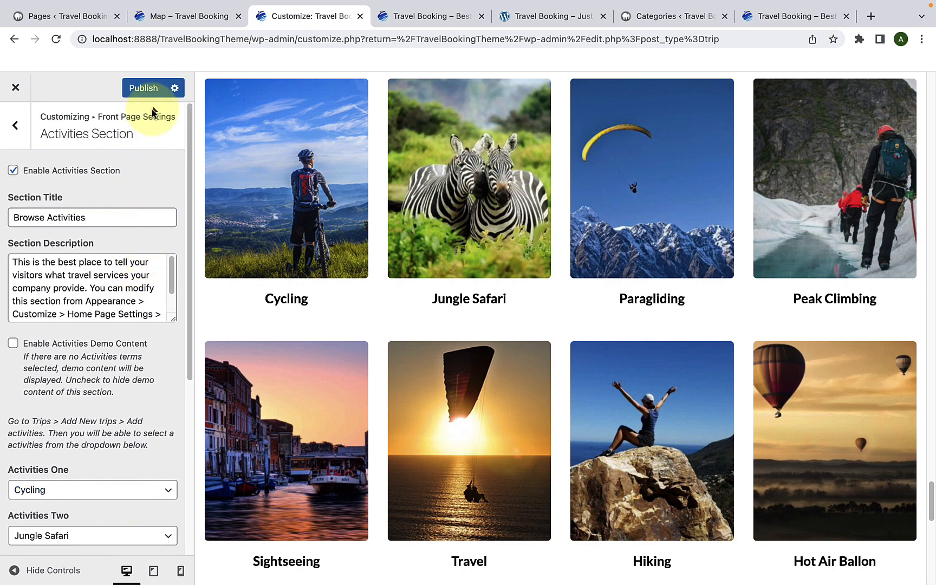
left_click(149, 88)
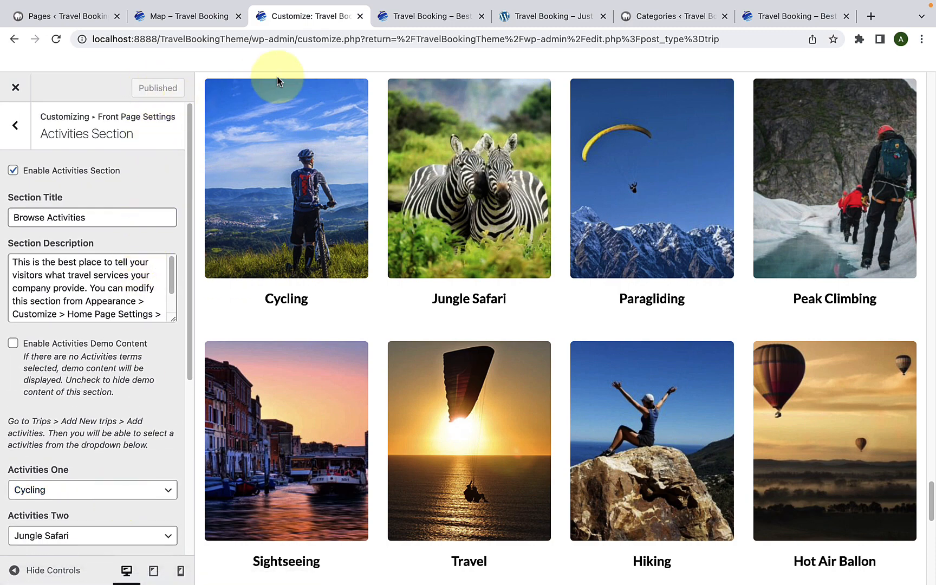
left_click(396, 16)
scroll(401, 290, "down", 5)
scroll(401, 289, "down", 6)
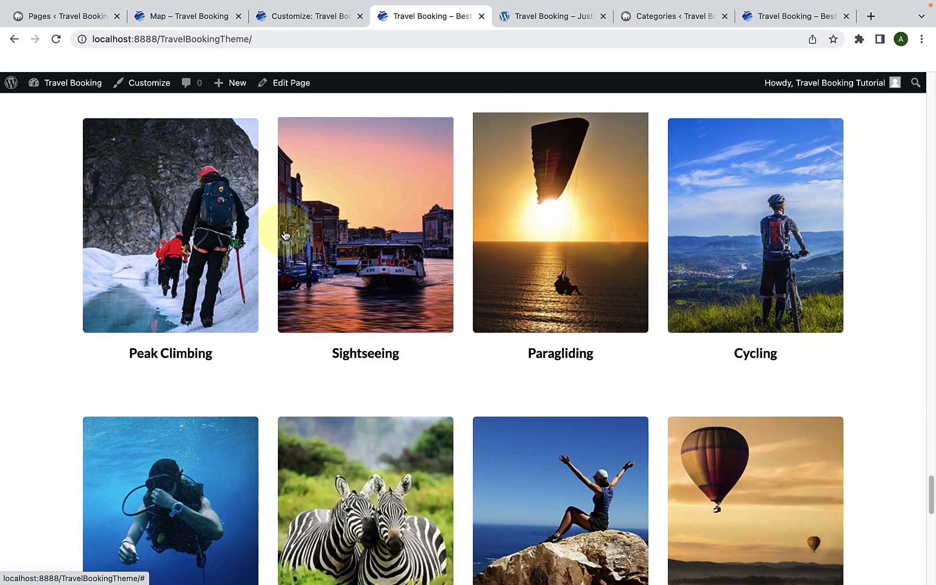
left_click(56, 39)
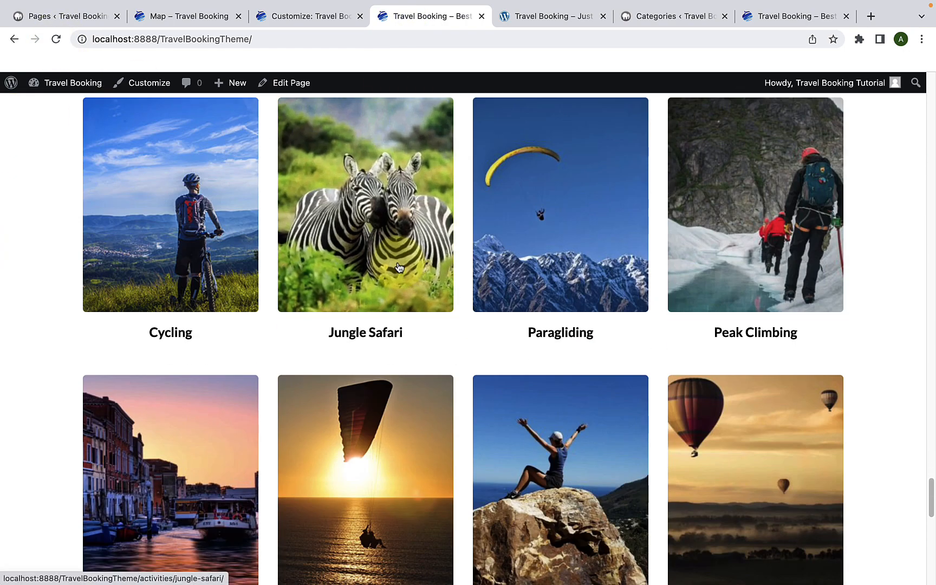
scroll(393, 281, "down", 2)
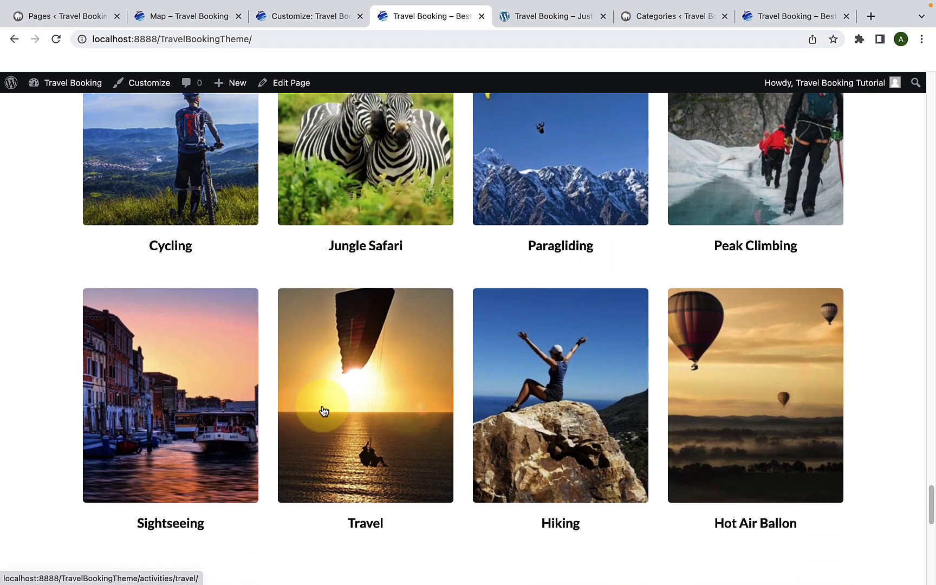
scroll(269, 378, "up", 2)
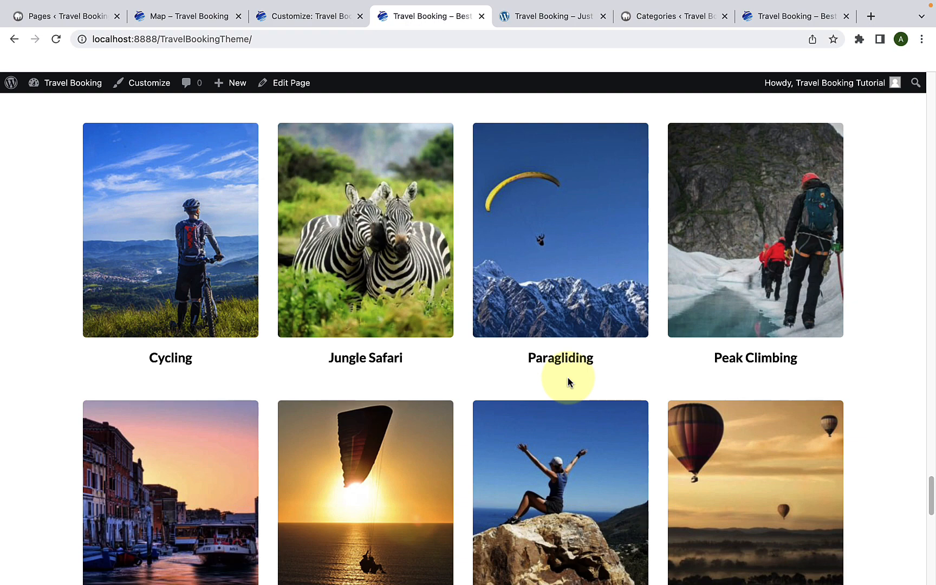
Step: Return to the Customizer and open the Blog Section in Front Page Settings
left_click(335, 17)
left_click(8, 140)
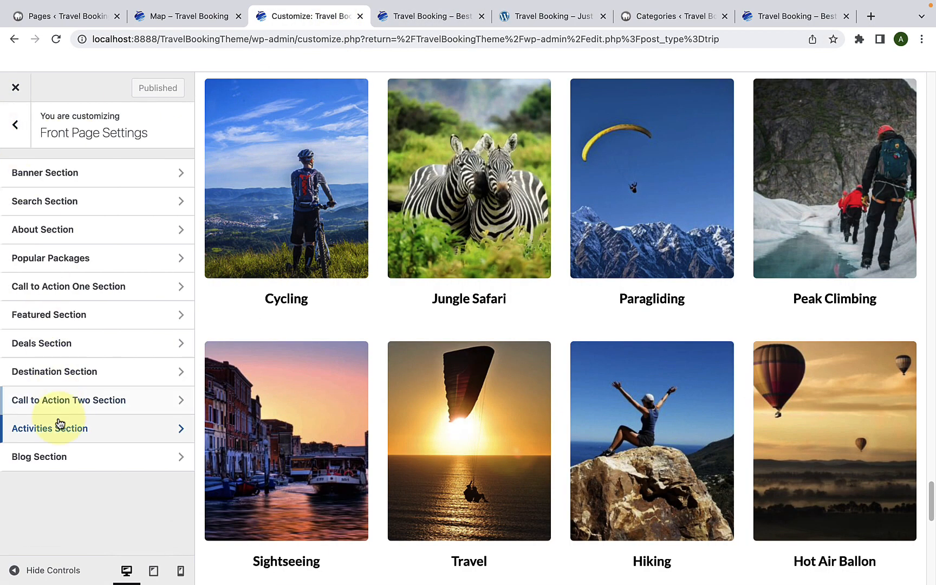
left_click(70, 456)
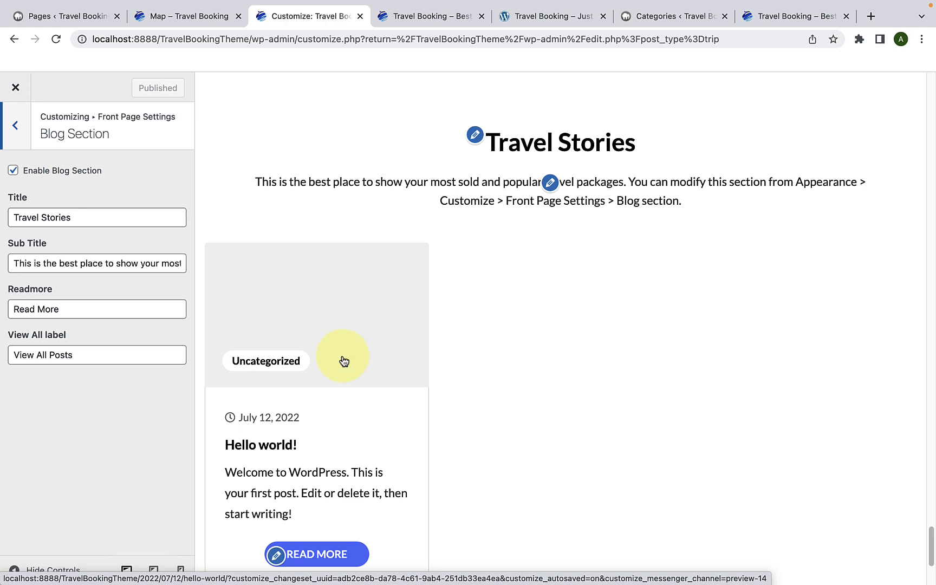
Step: Create a new post titled "Tips for taking a longterm holiday plan this 2018" and paste the article text starting "Travel dates back to antiquity"
left_click(93, 18)
mouse_move(83, 146)
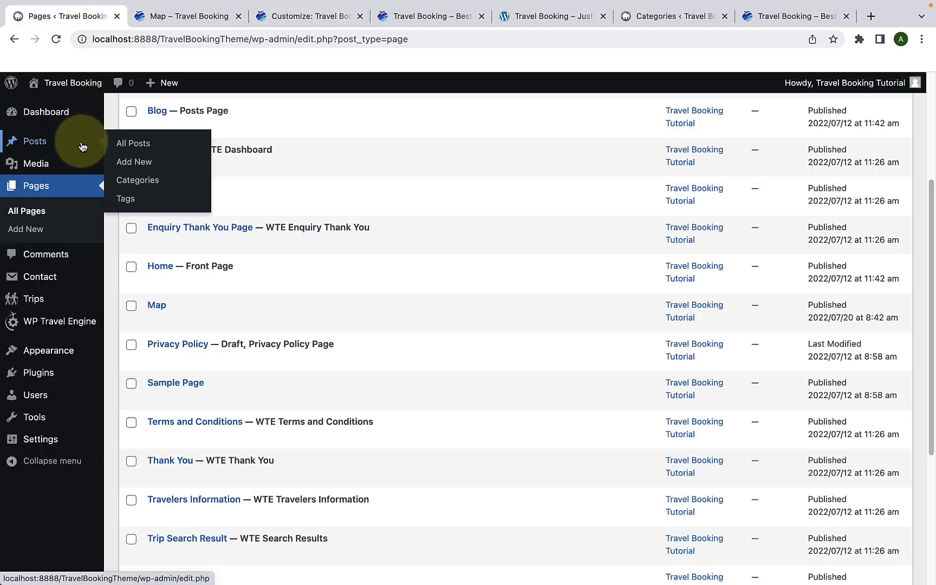
left_click(144, 165)
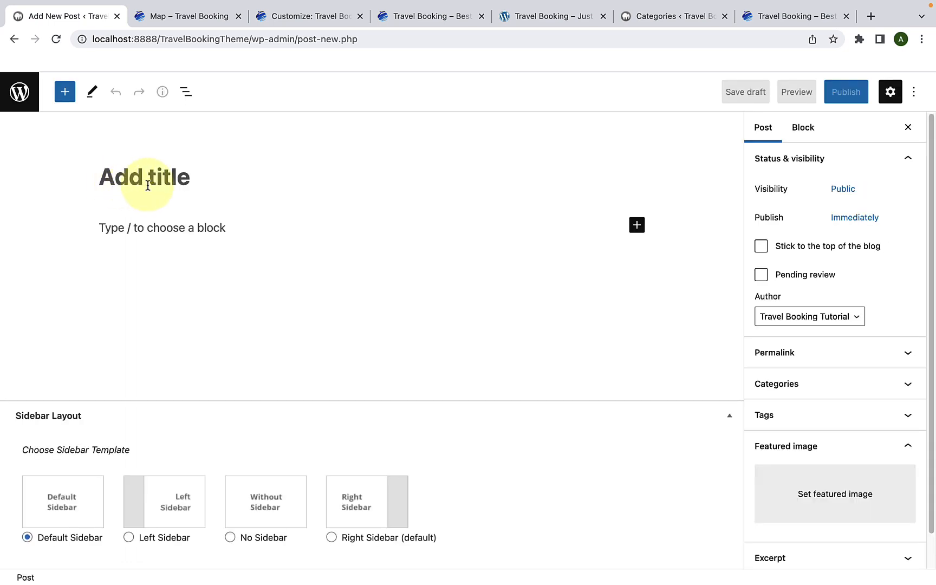
left_click(153, 193)
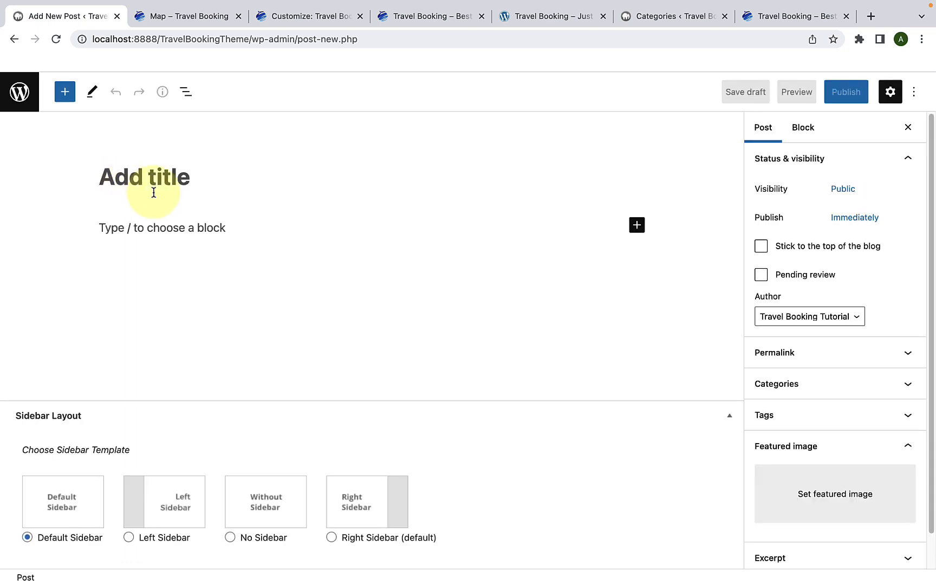
type("Tips for taking a longterm holiday plan this 2018")
left_click(195, 229)
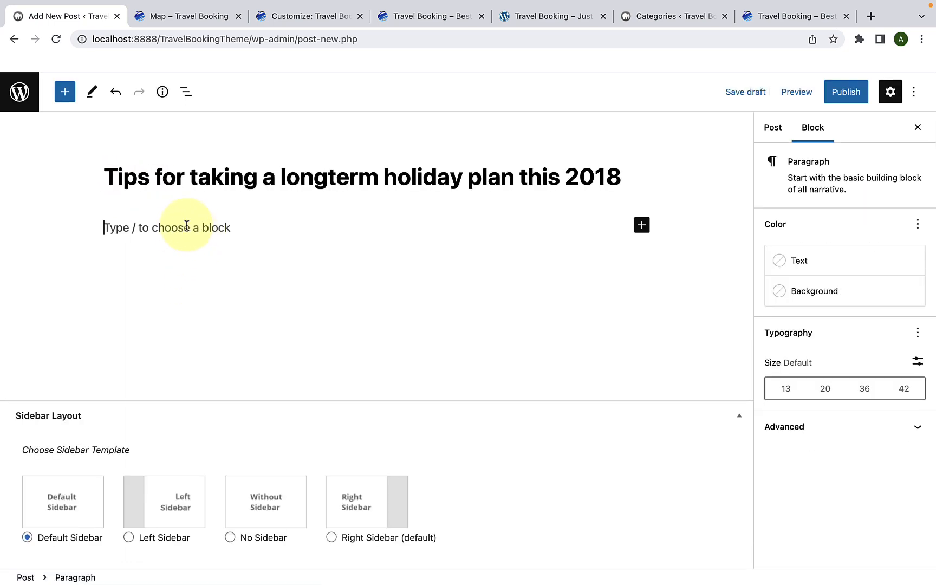
key("super+v")
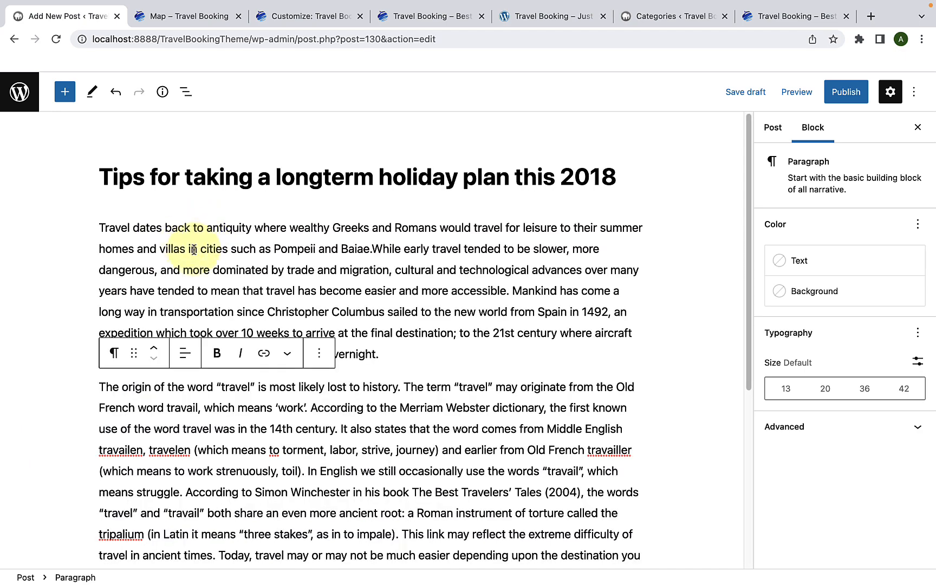
Step: Insert an Image block between the first paragraph and the paragraph starting "The origin of the word"
left_click(392, 360)
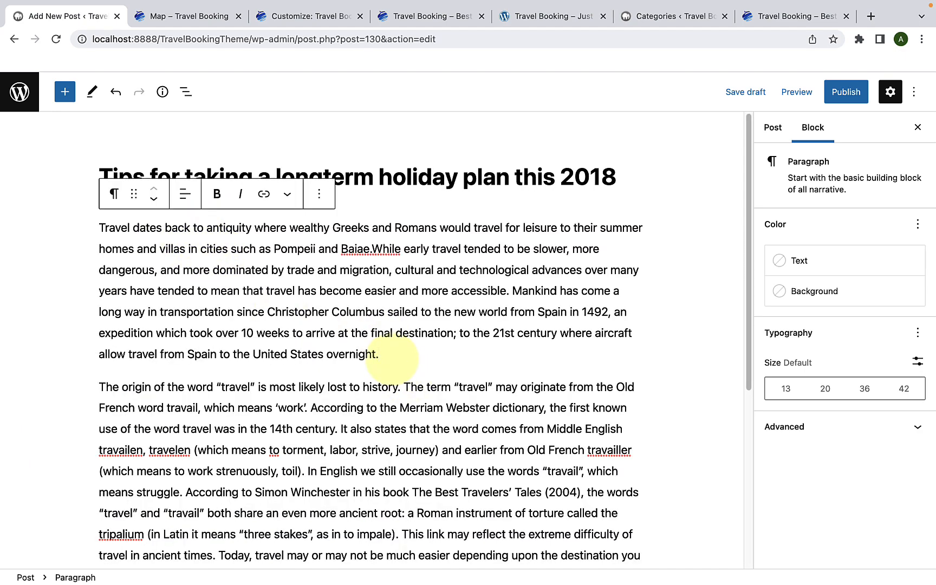
key("Return")
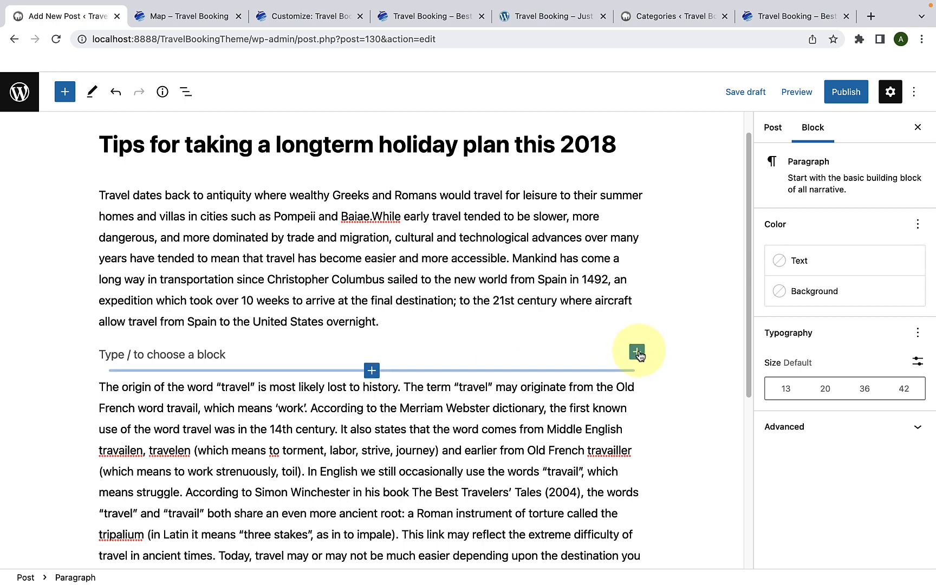
left_click(637, 352)
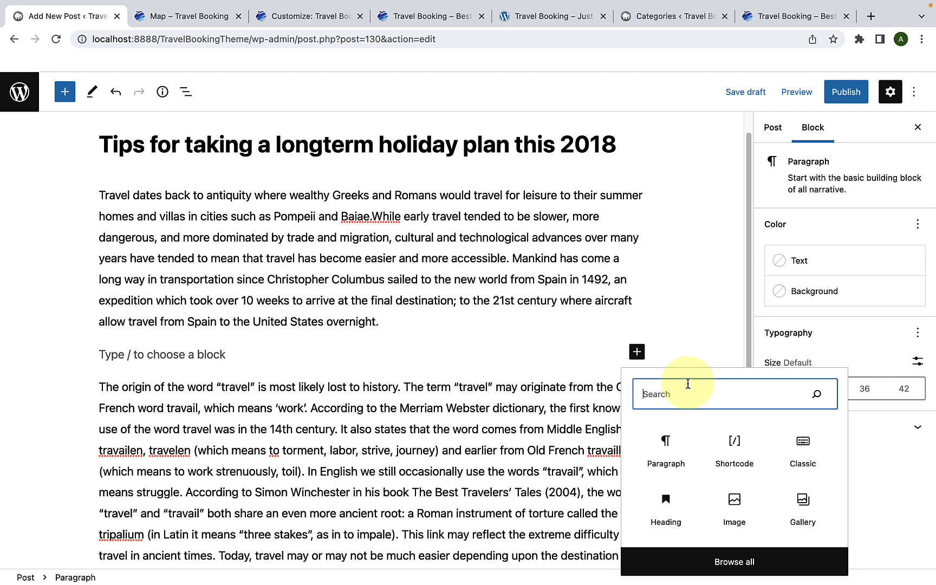
type("im")
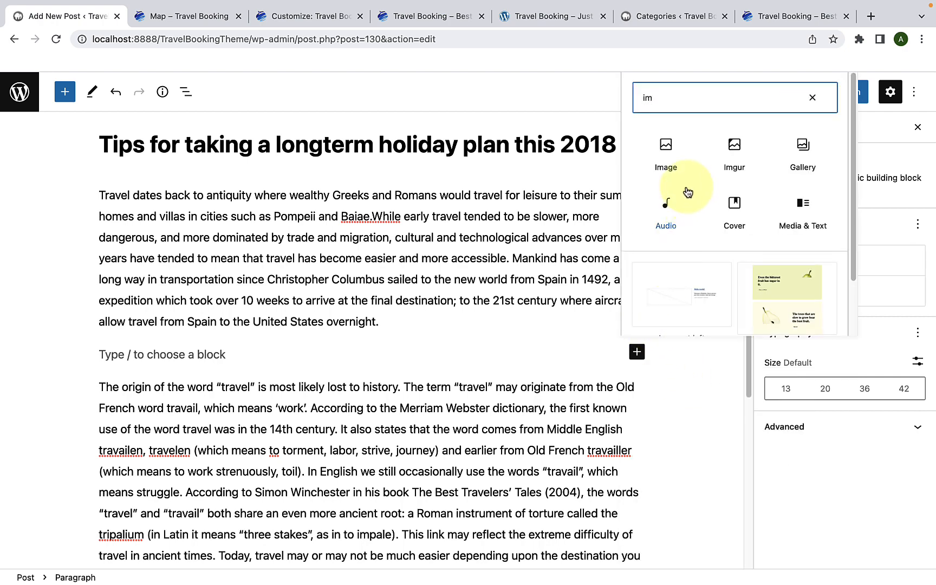
left_click(673, 164)
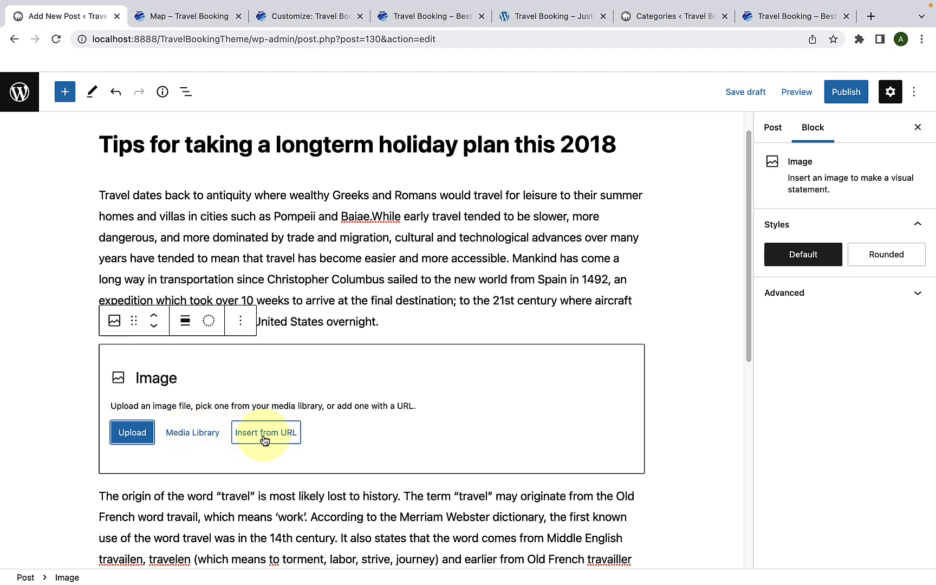
Step: Fill the Image block with the Venice canal picture venice-1505788_1920-1-1024x679-1.jpeg from the Media Library
left_click(183, 433)
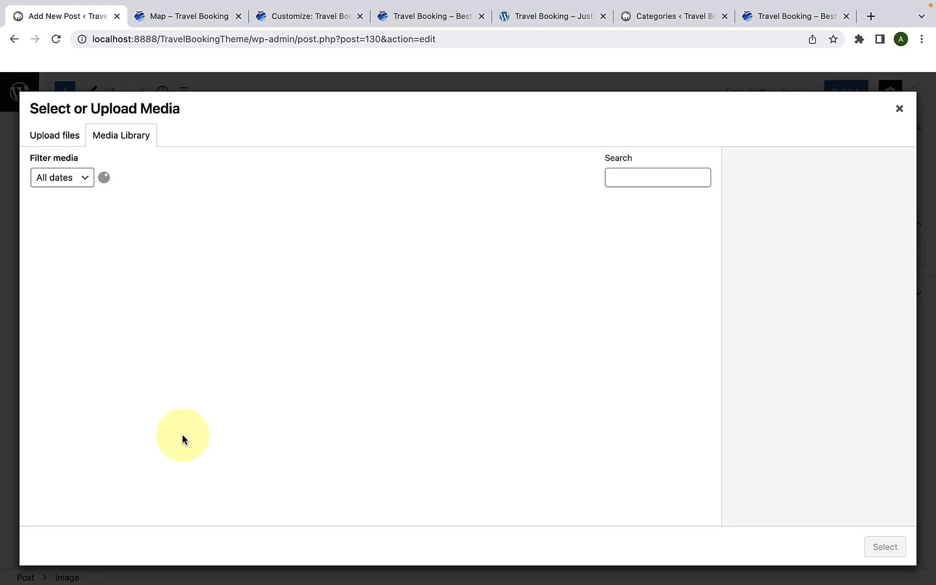
scroll(184, 379, "down", 5)
scroll(190, 335, "down", 2)
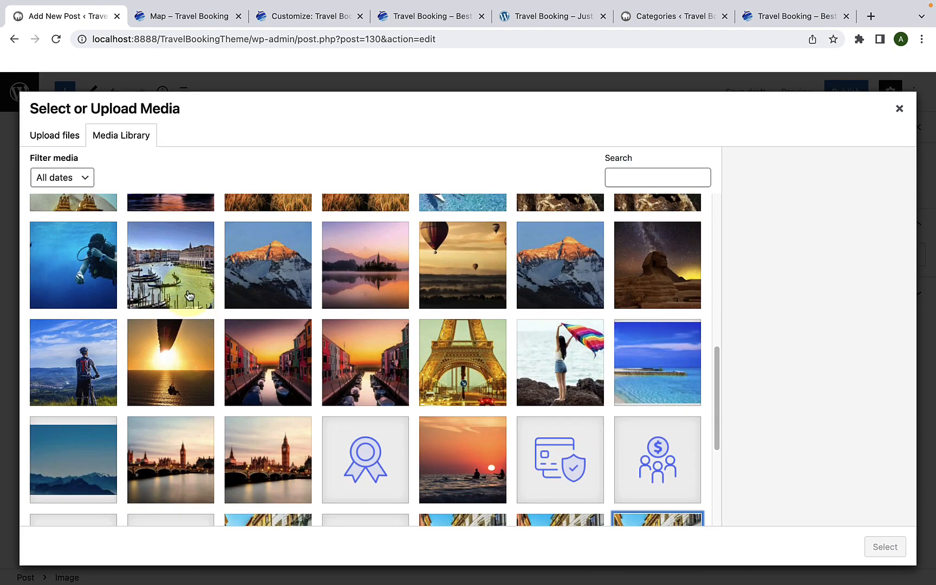
left_click(185, 275)
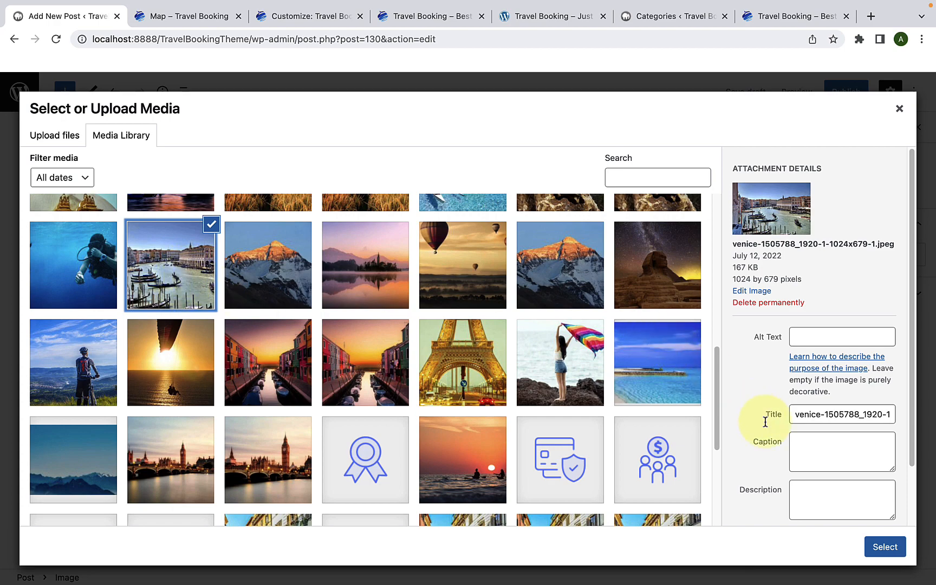
left_click(891, 552)
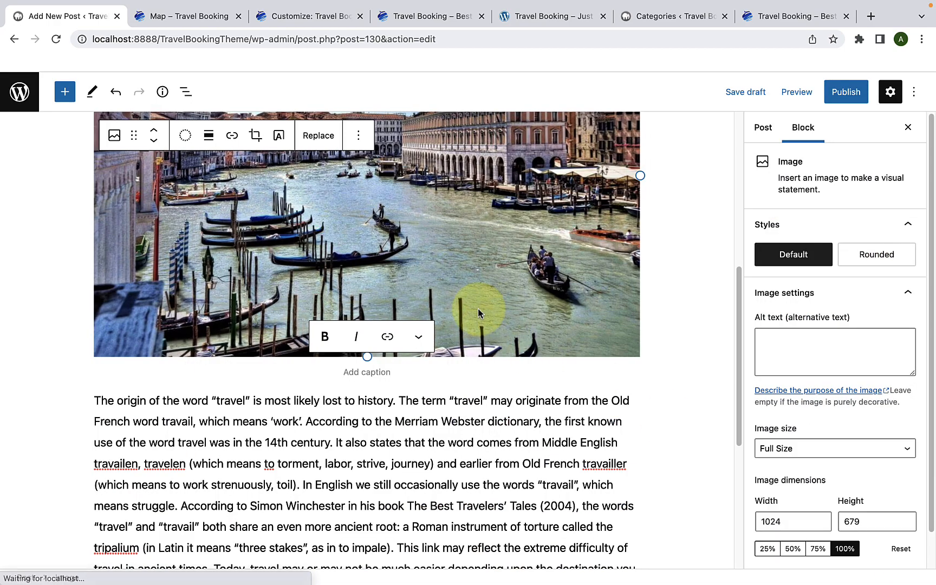
scroll(471, 312, "up", 3)
scroll(471, 303, "down", 9)
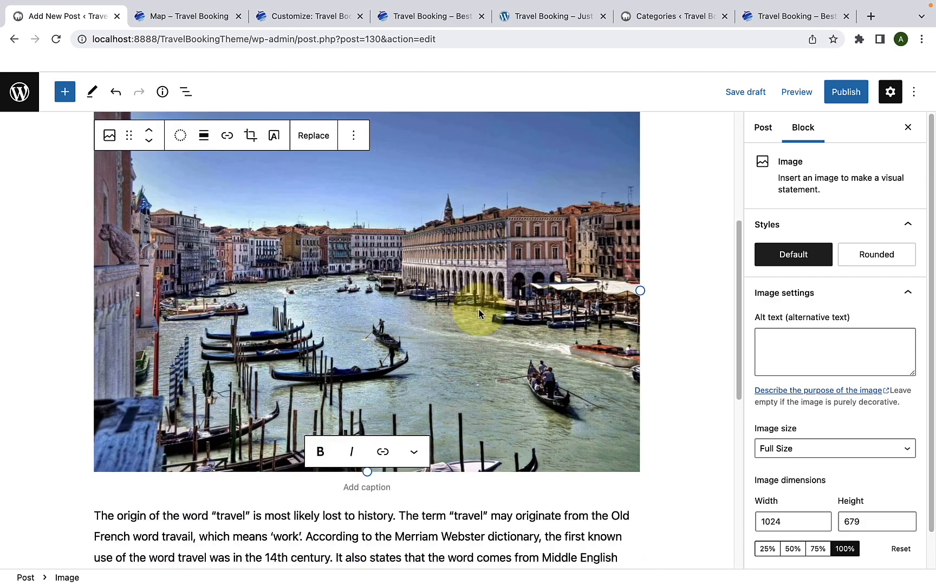
Step: Add a new category named "Art Gallery" in the post's category settings
scroll(474, 279, "up", 4)
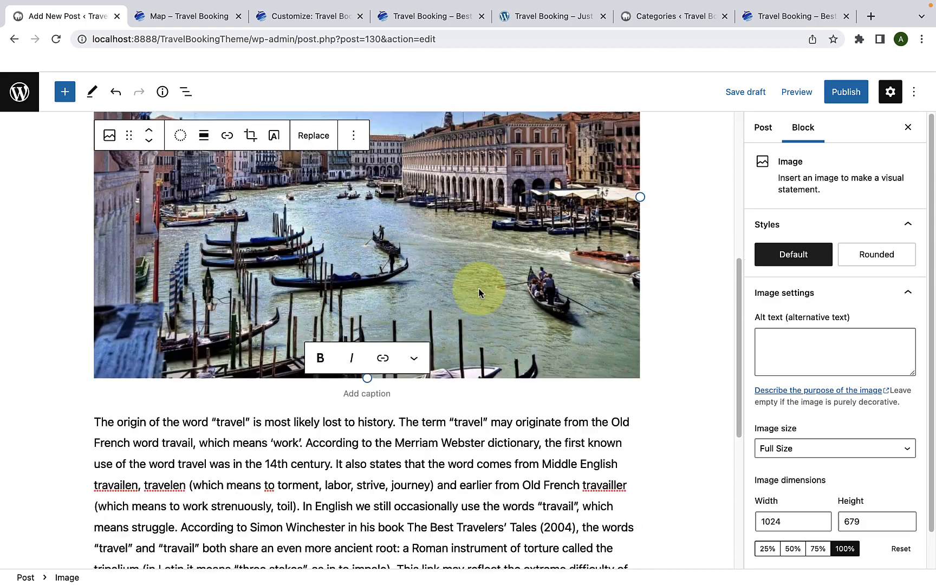
left_click(761, 135)
scroll(836, 323, "down", 2)
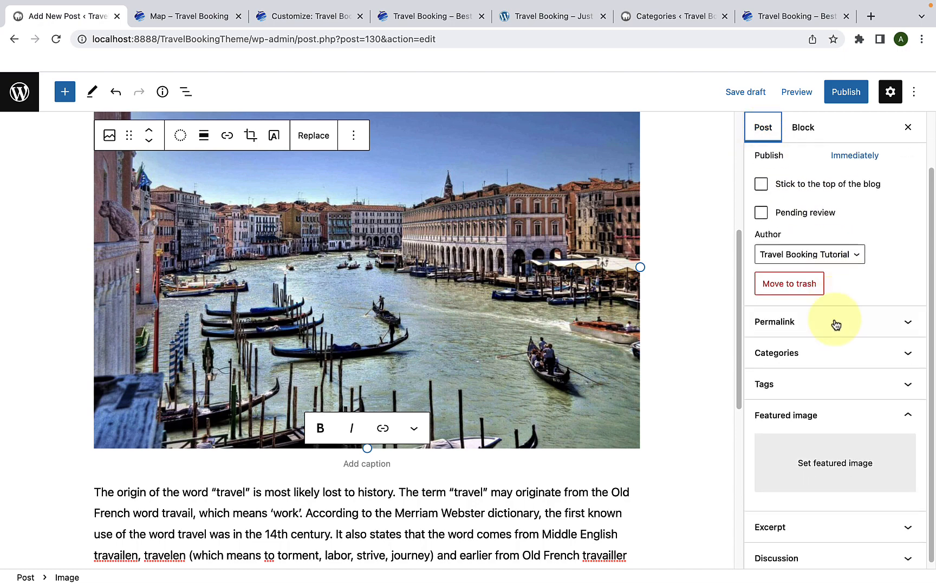
left_click(834, 352)
scroll(834, 355, "down", 1)
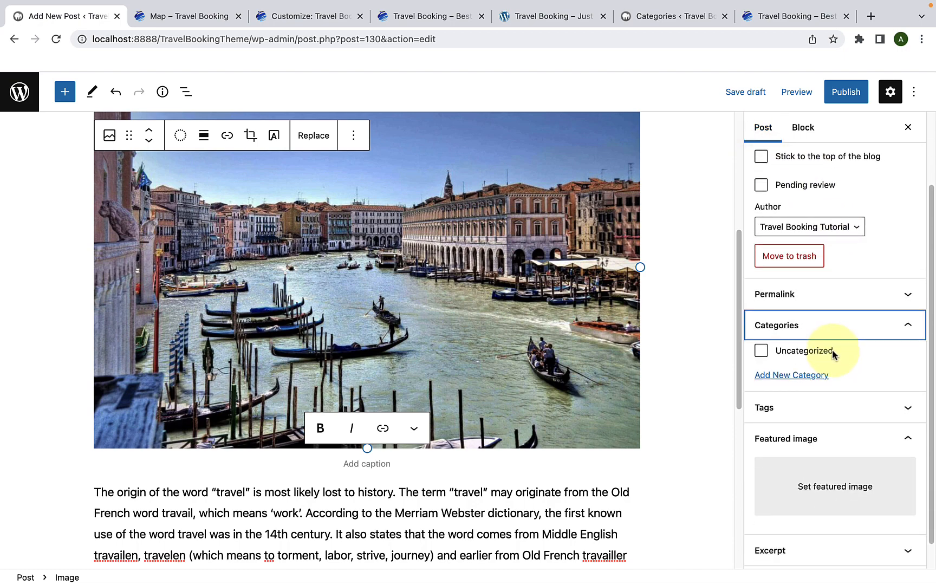
left_click(811, 379)
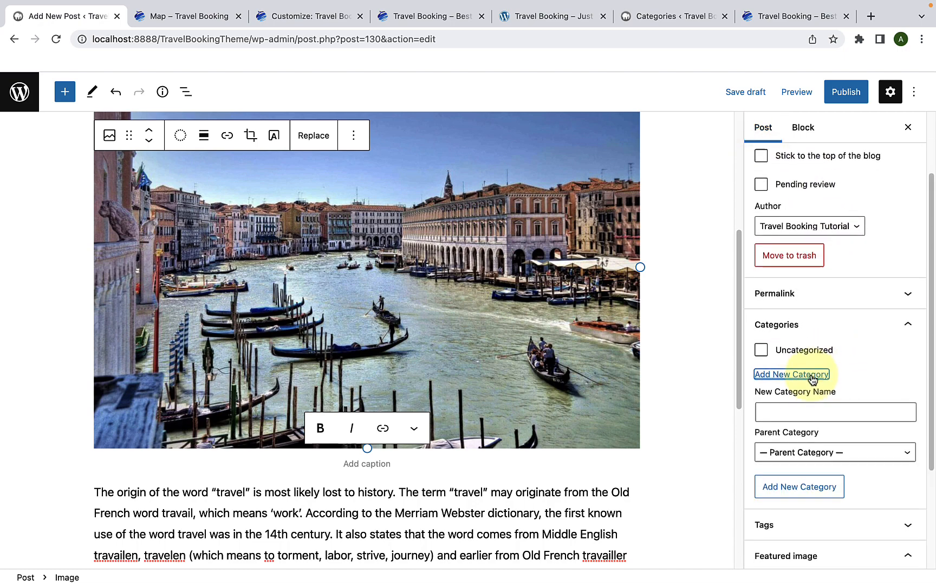
scroll(795, 374, "down", 2)
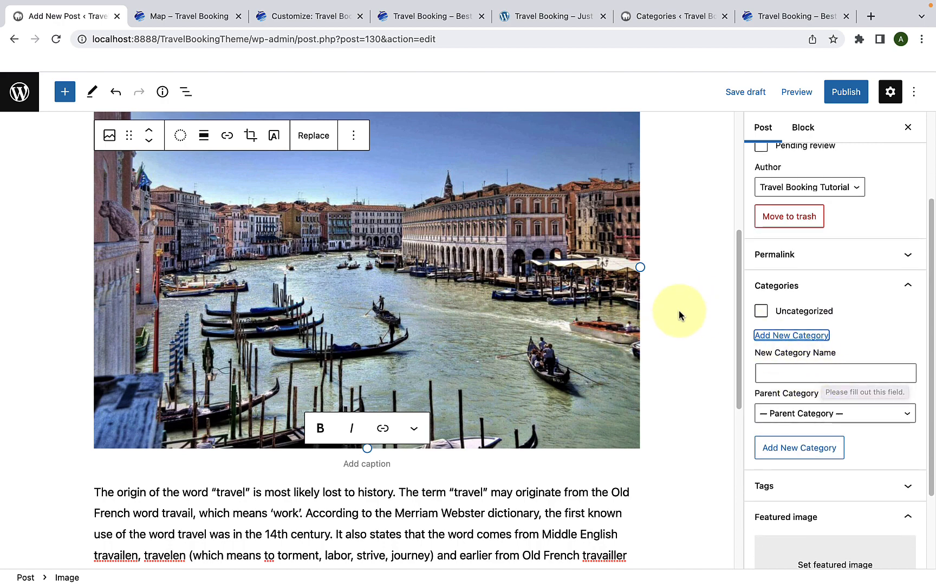
left_click(779, 376)
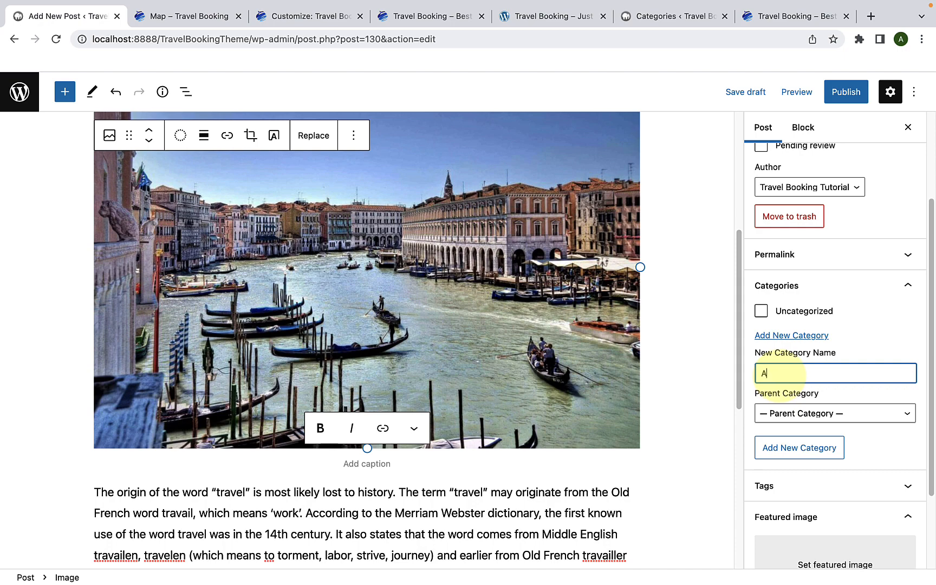
type("Art Gallery")
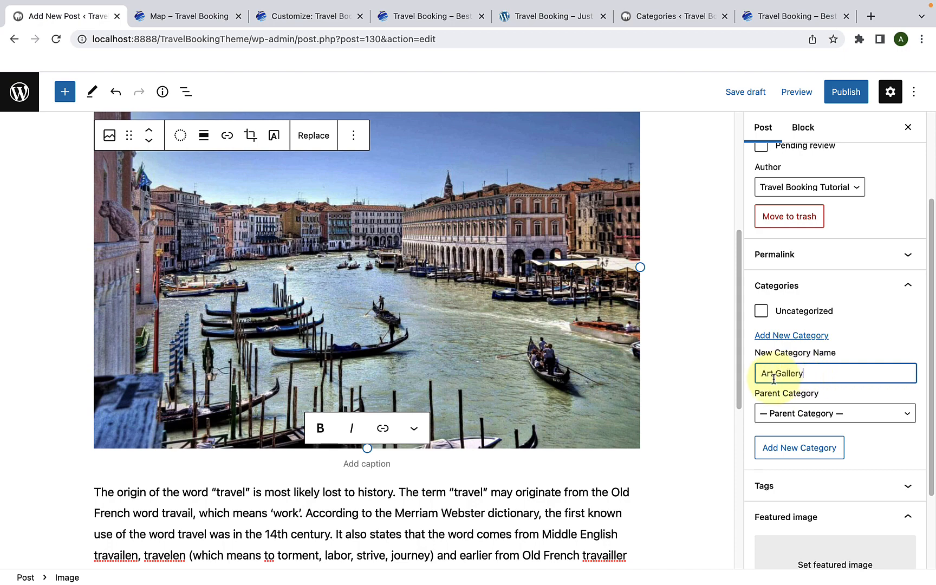
left_click(818, 449)
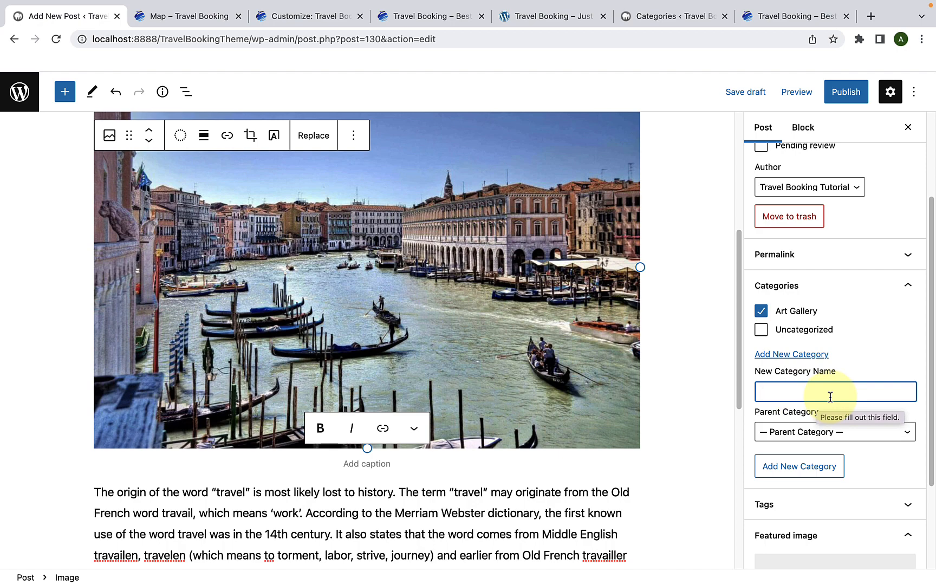
Step: Add two more post categories named "Mountaineering" and "Street Walking"
type("Mountaineering")
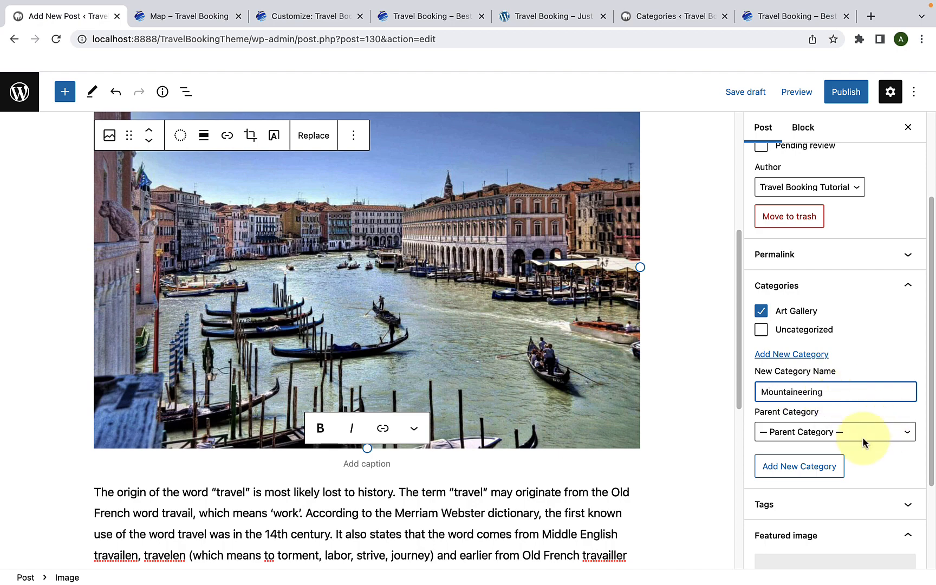
key("Return")
type("Street ")
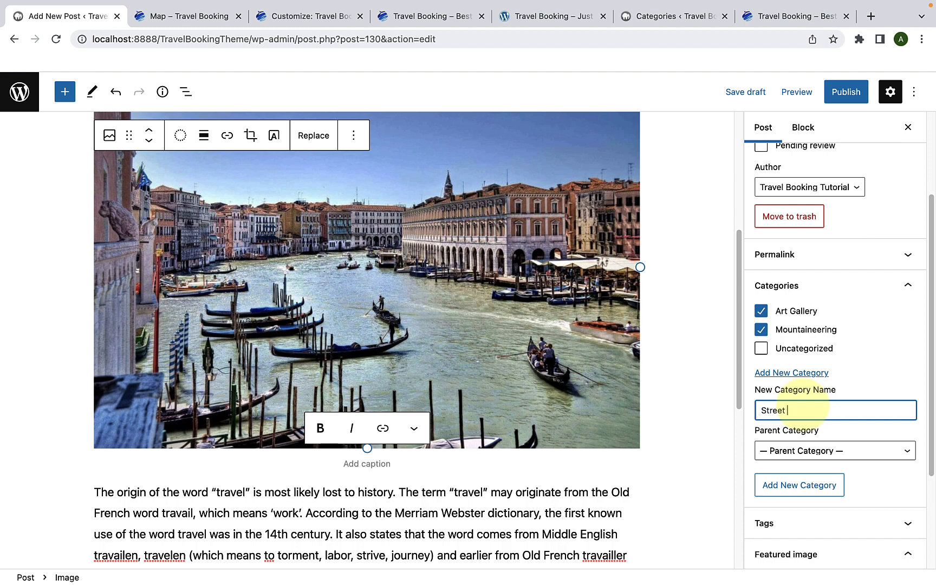
type("Walking")
key("Return")
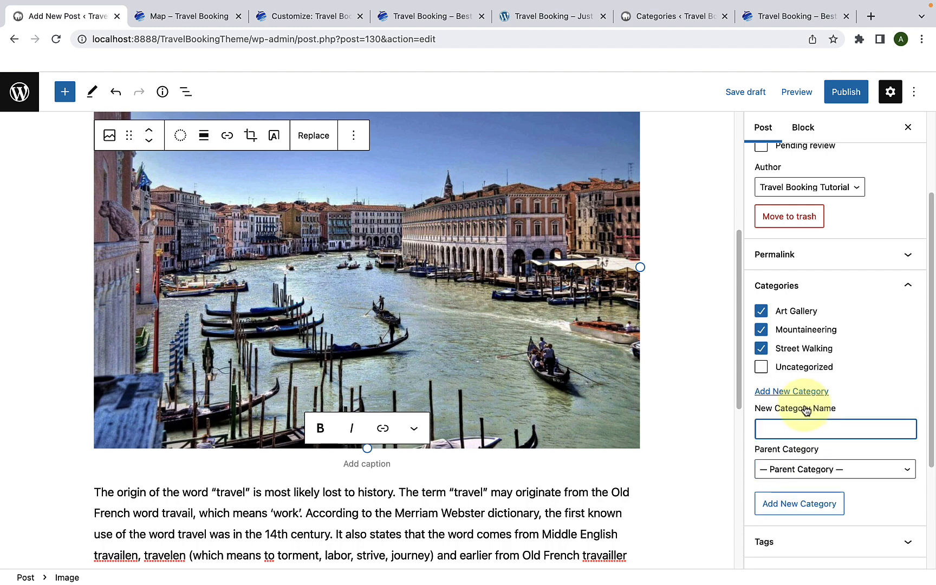
Step: Deselect the Street Walking and Mountaineering categories so the post is assigned only to Art Gallery
left_click(760, 350)
left_click(760, 330)
left_click(761, 311)
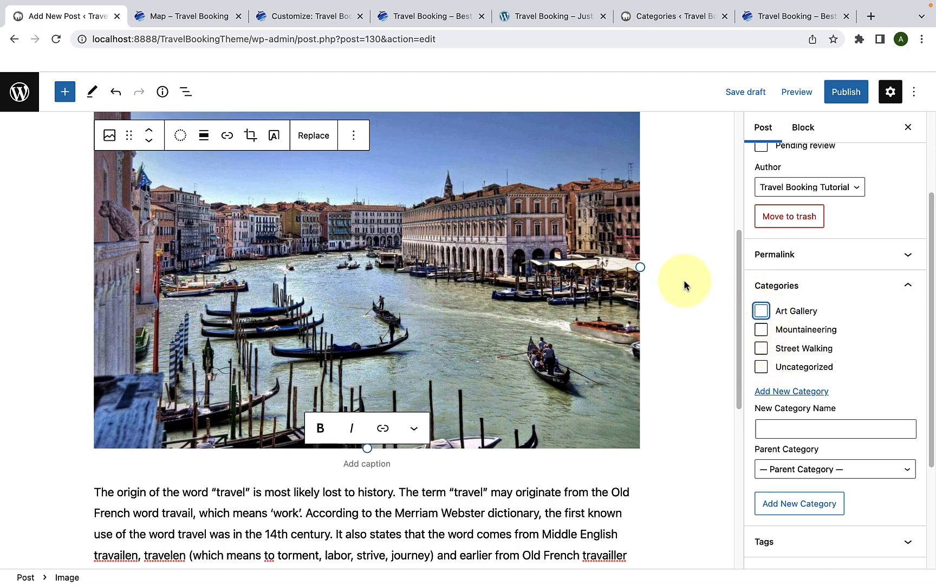
left_click(763, 318)
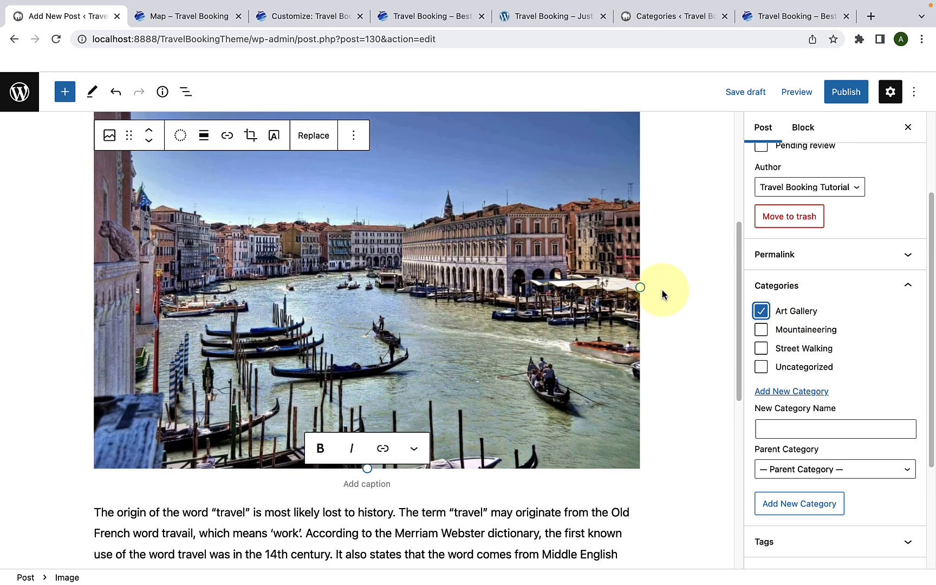
Step: Add the tags "travel", "outdoor" and "europe" to the post
scroll(662, 294, "up", 5)
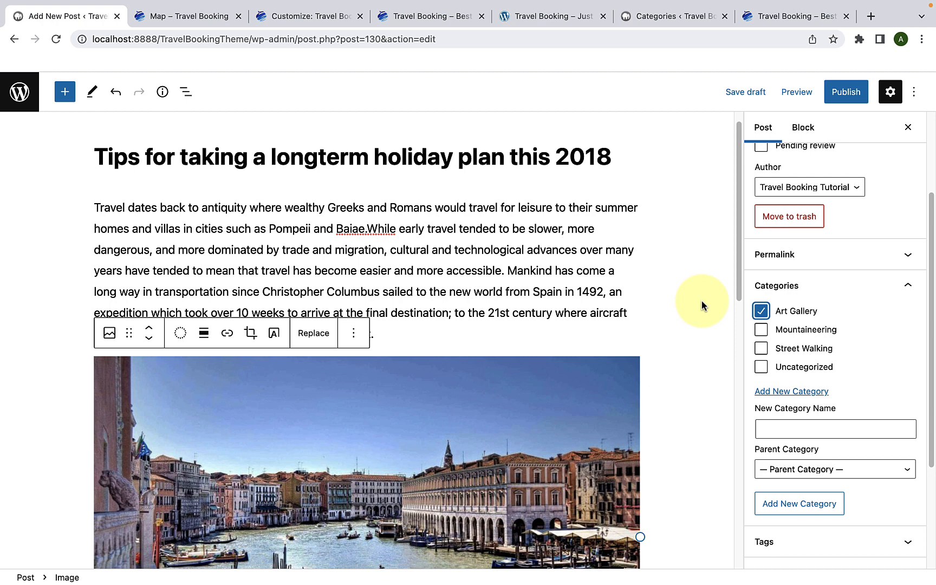
scroll(783, 334, "down", 3)
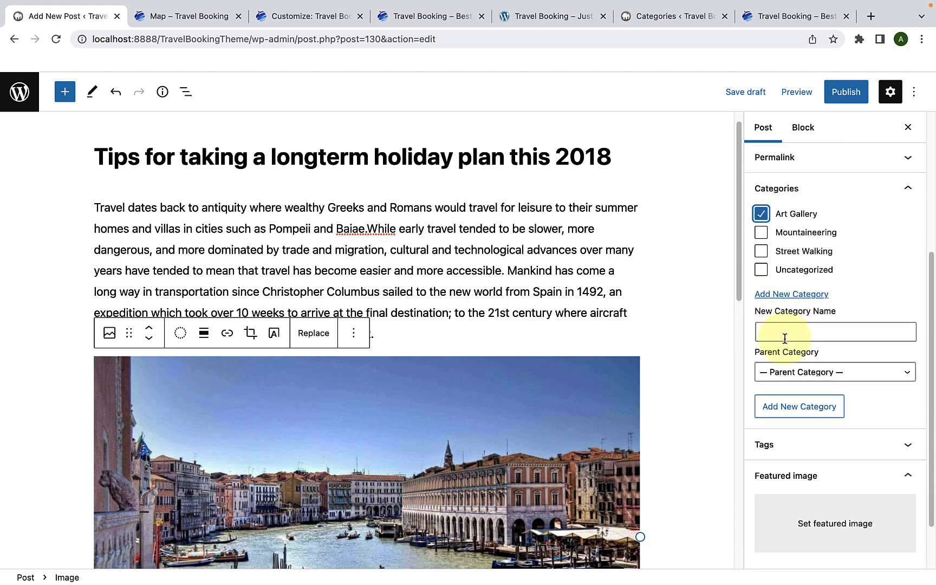
left_click(804, 433)
scroll(804, 437, "down", 2)
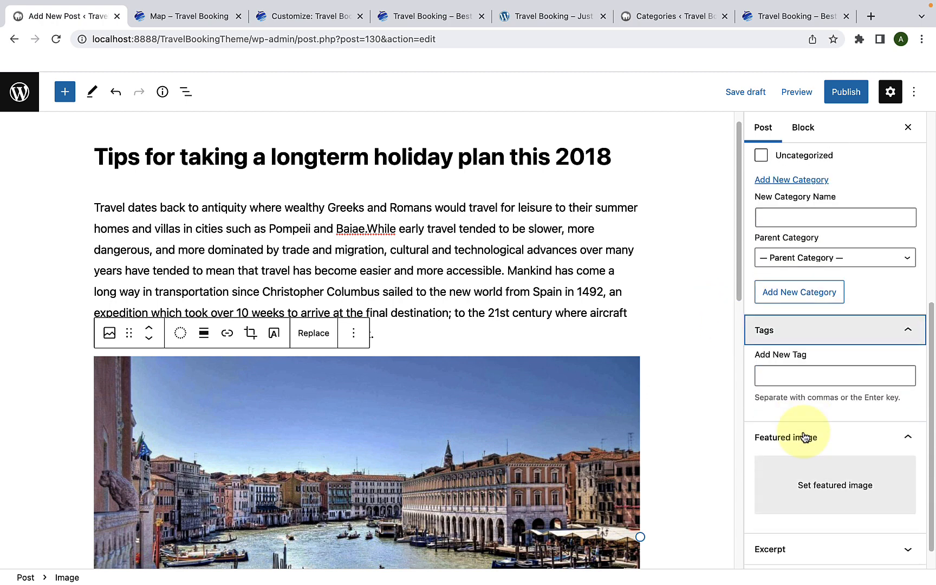
left_click(780, 376)
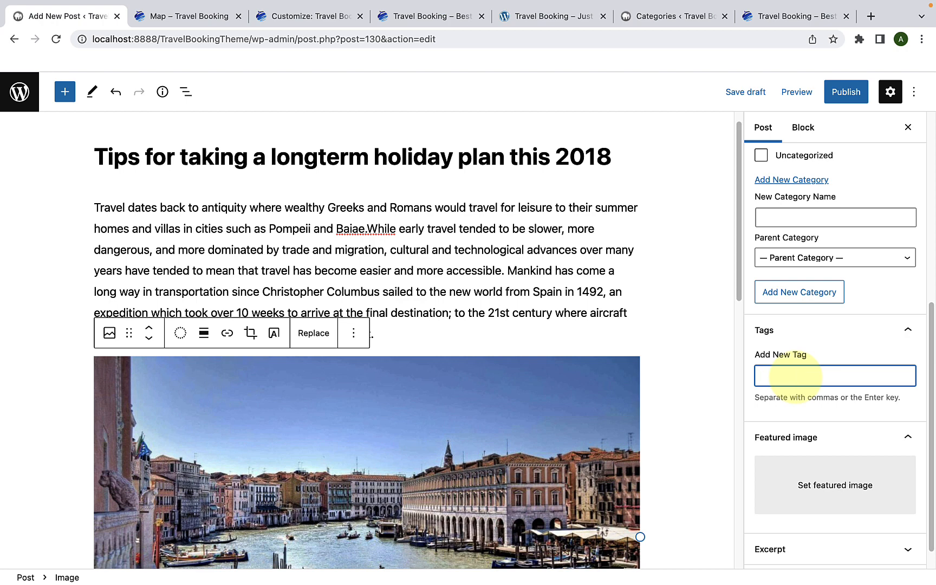
type("travel")
key("Return")
type("outdoor")
key("Return")
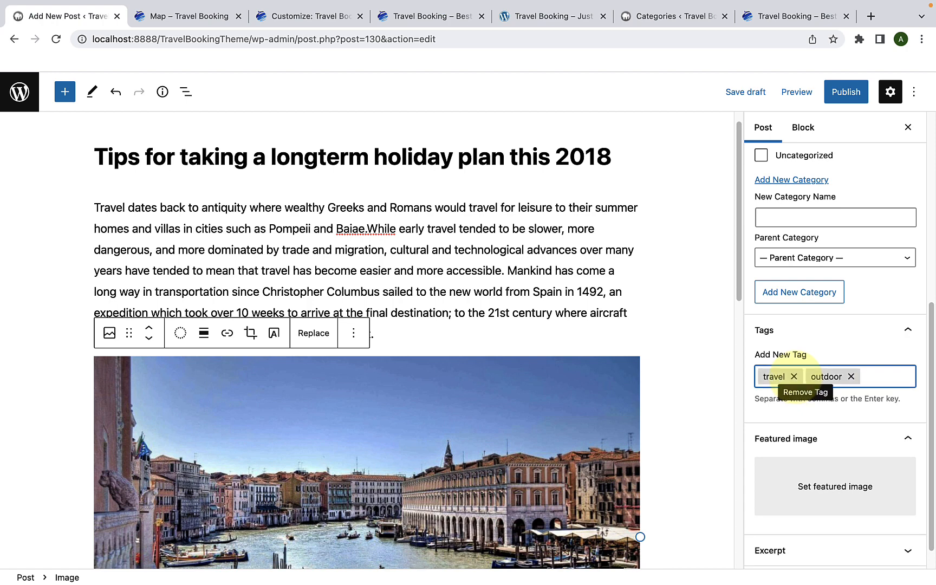
type("europe")
key("Return")
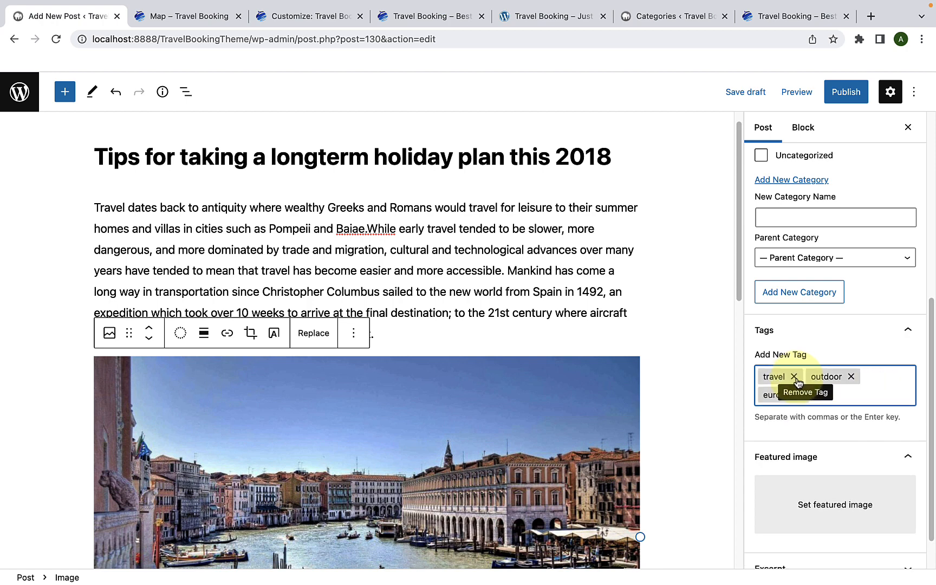
Step: Set the Italian street picture italy-1948362_1920-1-1290x737-1.jpeg from the Media Library as the post's featured image
scroll(797, 382, "down", 2)
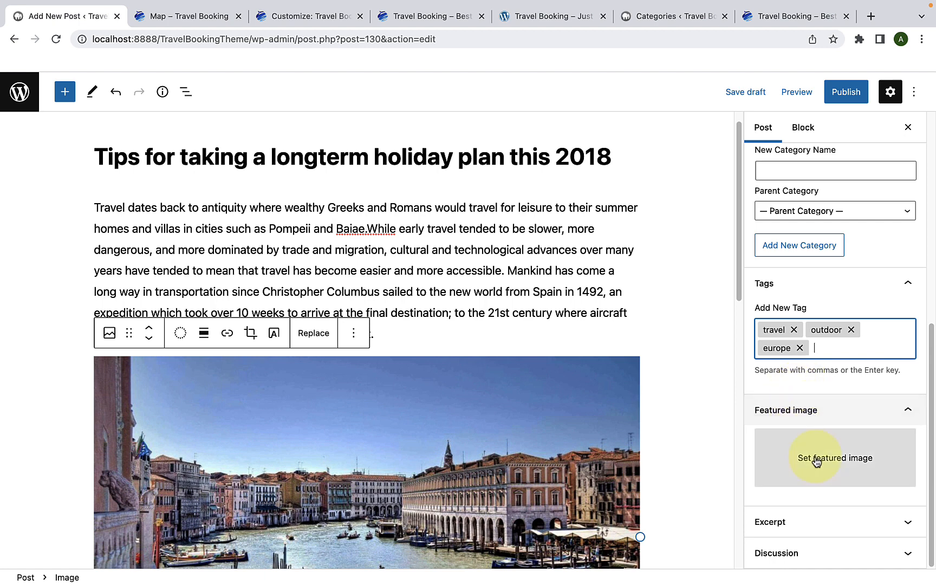
left_click(845, 472)
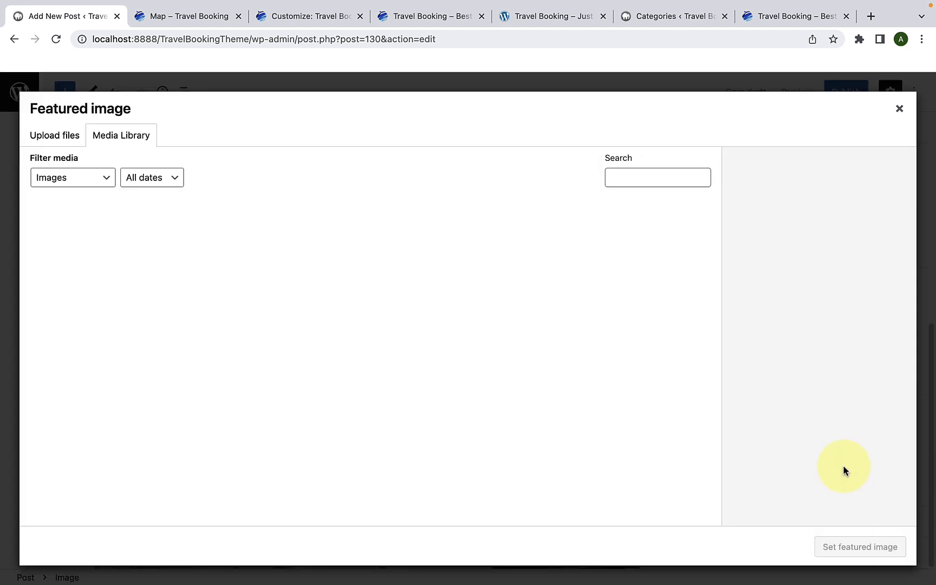
scroll(691, 405, "down", 10)
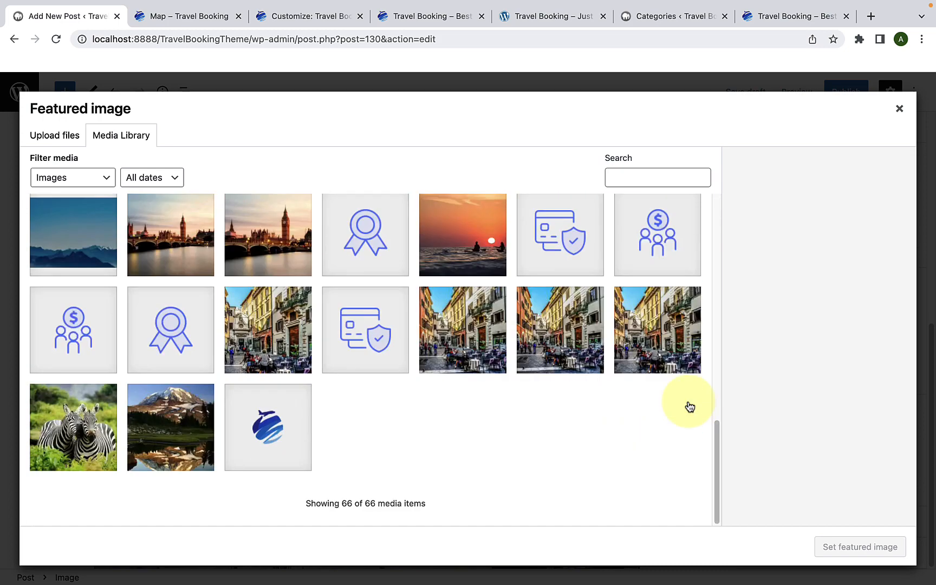
left_click(685, 348)
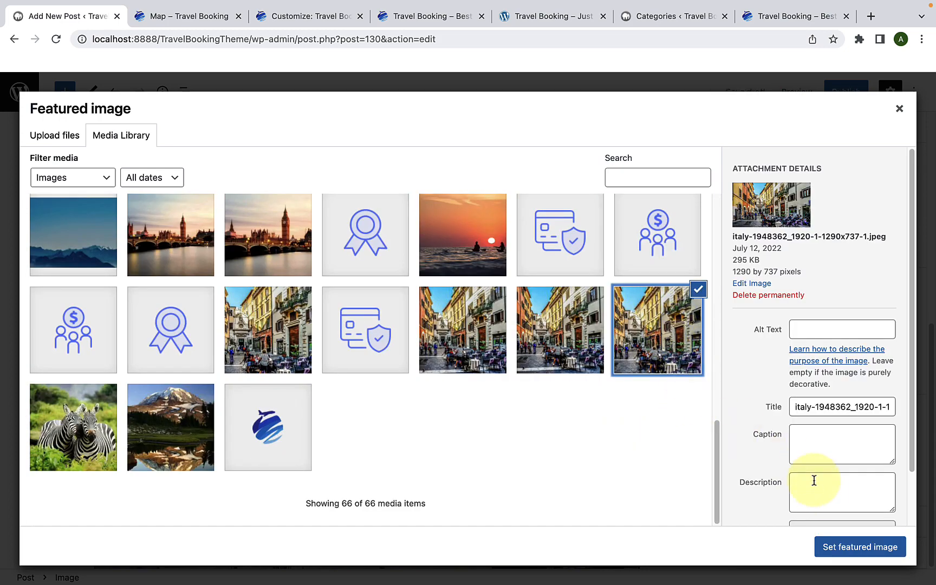
left_click(859, 548)
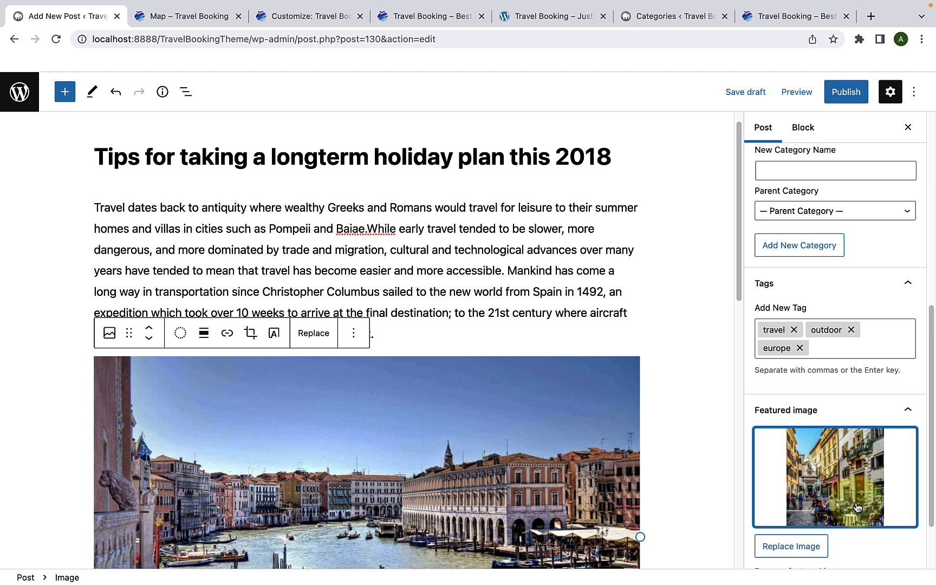
scroll(687, 395, "down", 12)
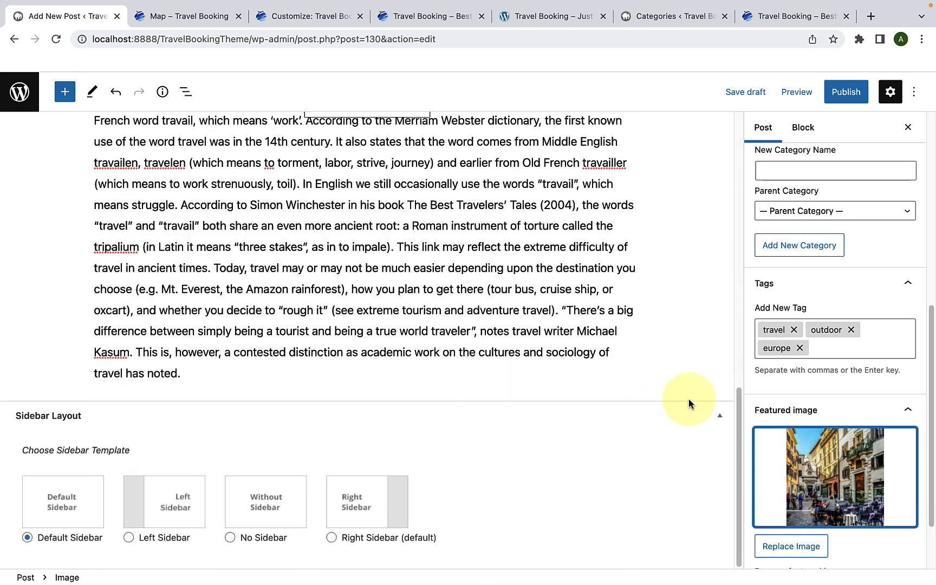
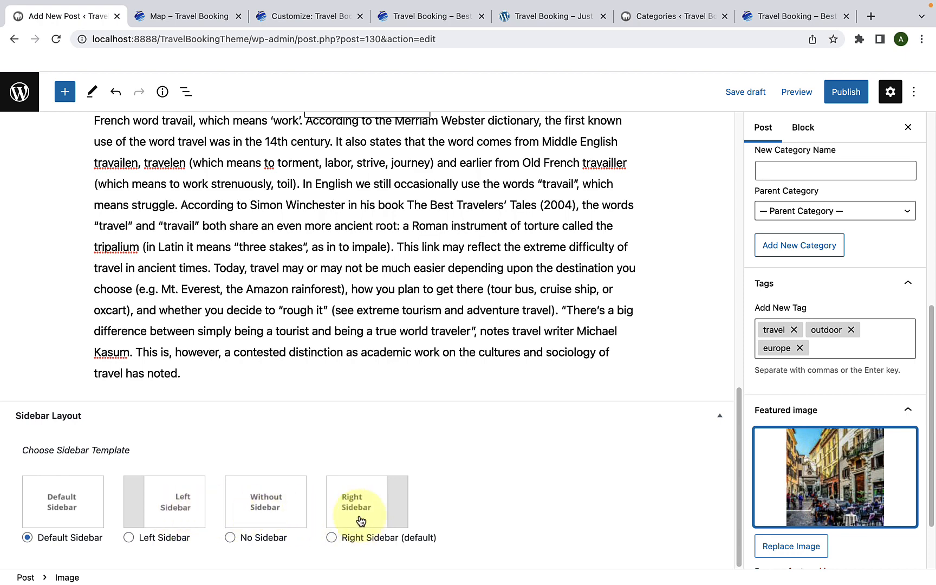
Step: Look over the post content and the sidebar layout options, and publish the post
scroll(360, 521, "up", 10)
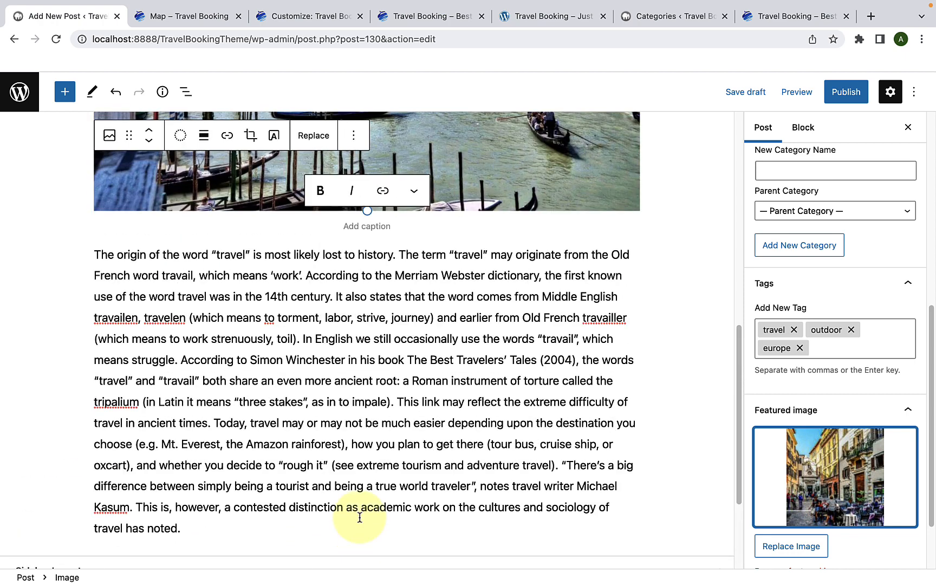
scroll(351, 487, "up", 5)
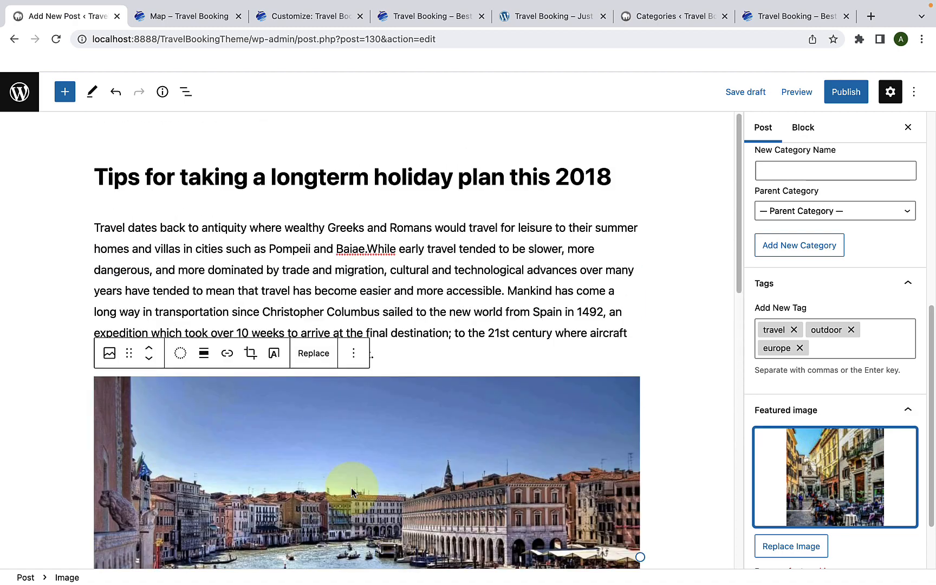
scroll(351, 487, "down", 10)
scroll(351, 489, "down", 10)
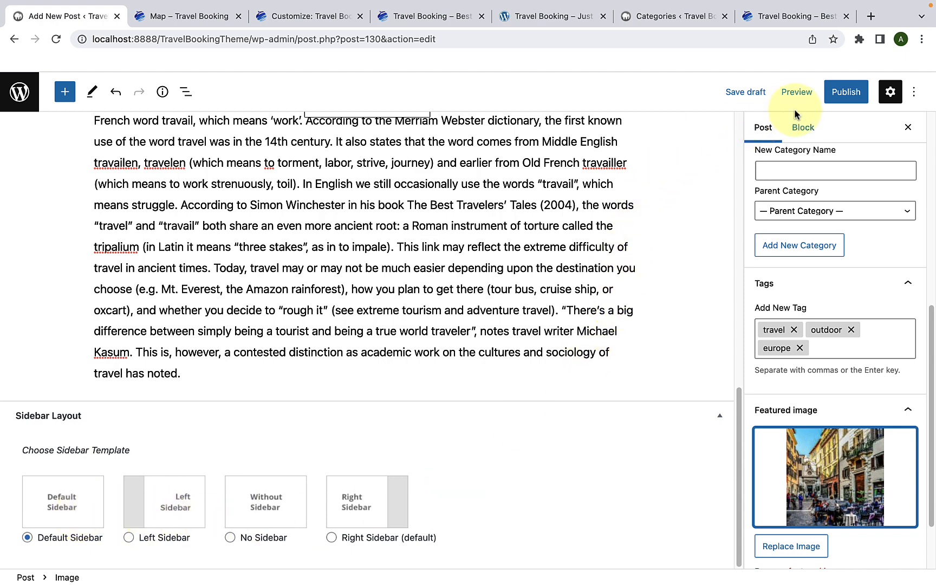
left_click(839, 100)
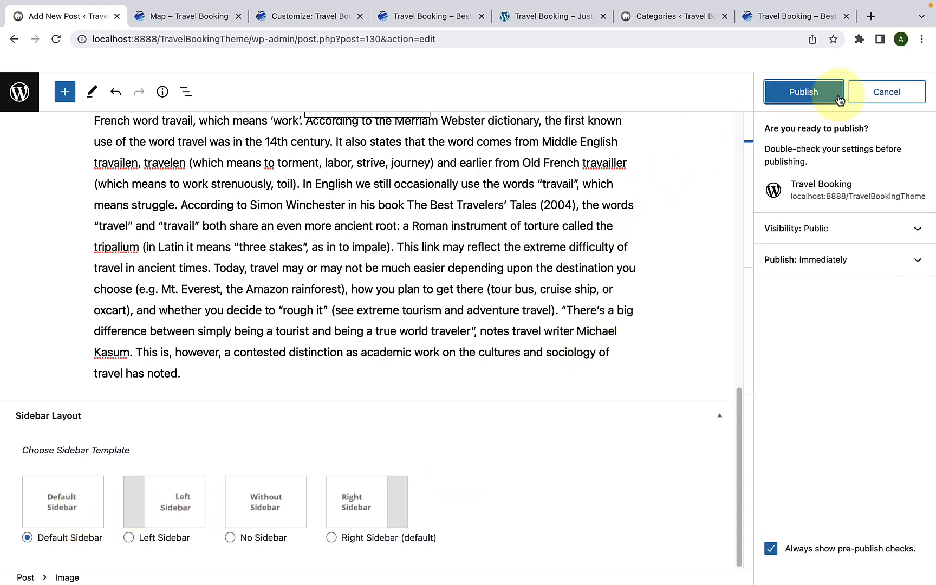
left_click(836, 94)
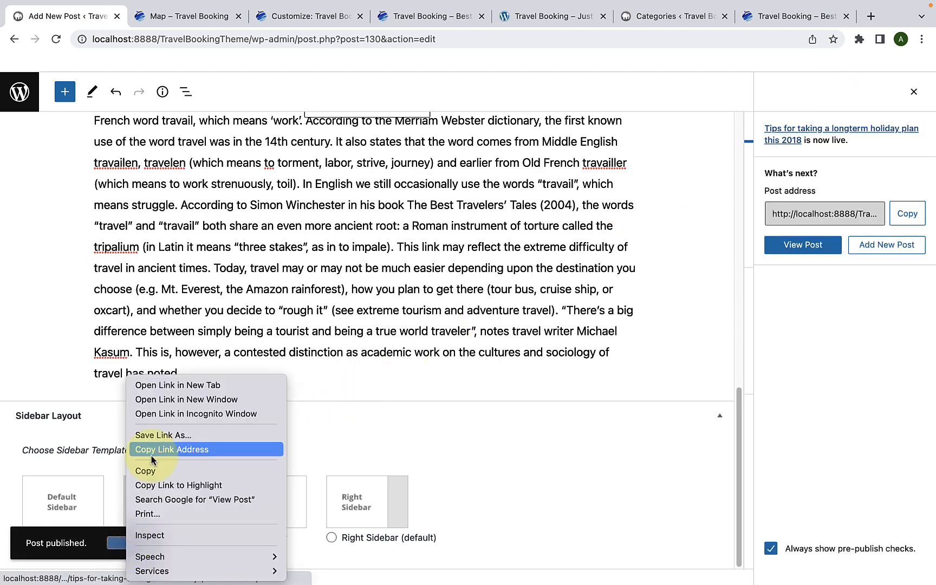
Step: Open the published post in a new browser tab, check its featured image, category and tags, and close it
left_click(162, 384)
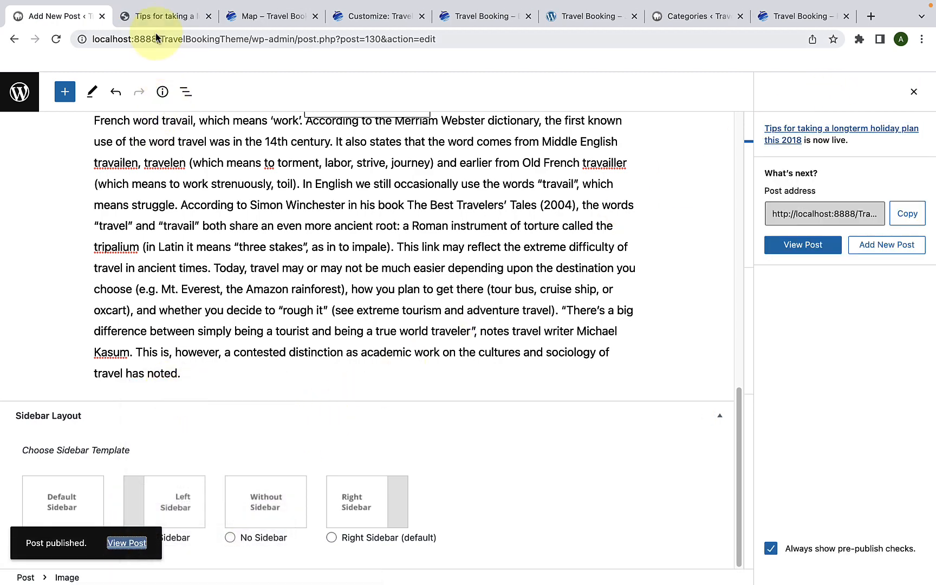
left_click(163, 17)
scroll(306, 306, "down", 18)
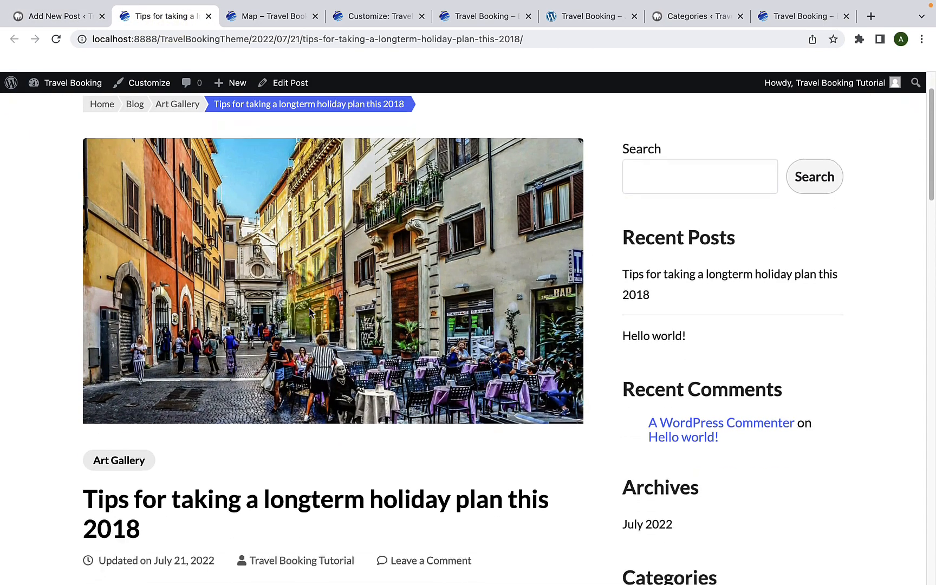
scroll(311, 320, "down", 8)
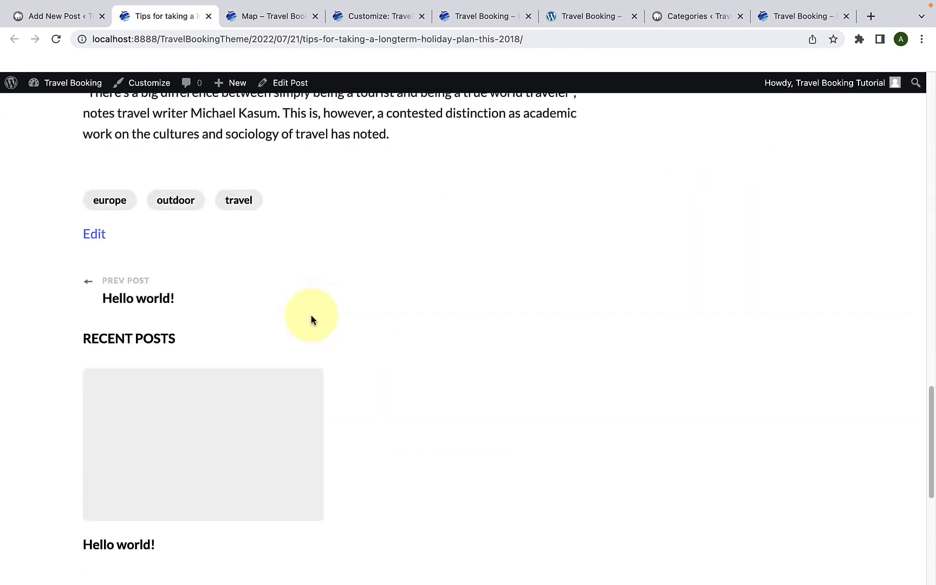
scroll(311, 319, "up", 18)
scroll(311, 320, "up", 8)
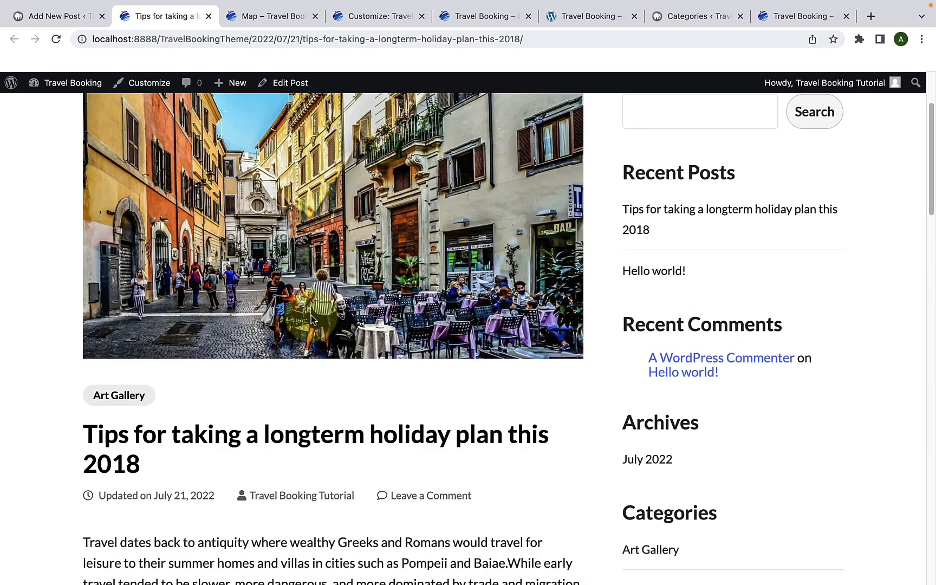
left_click(207, 17)
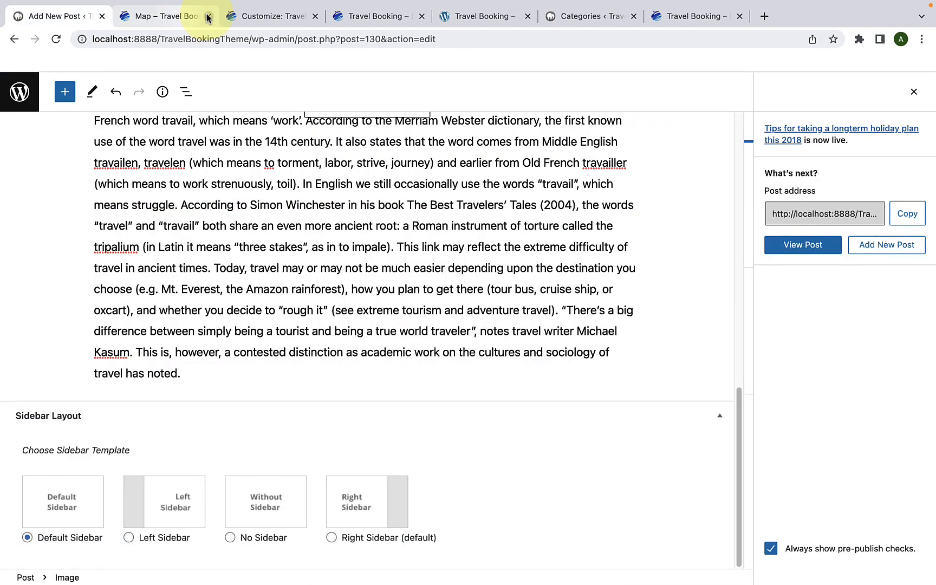
Step: Close the Map page tab and bring up the admin list of all posts
left_click(207, 17)
left_click(15, 41)
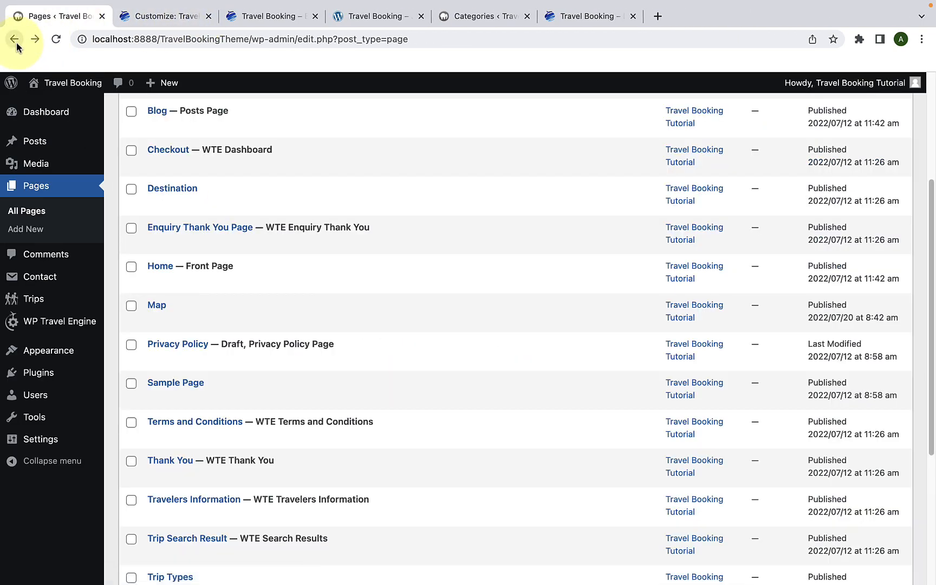
mouse_move(84, 145)
left_click(140, 148)
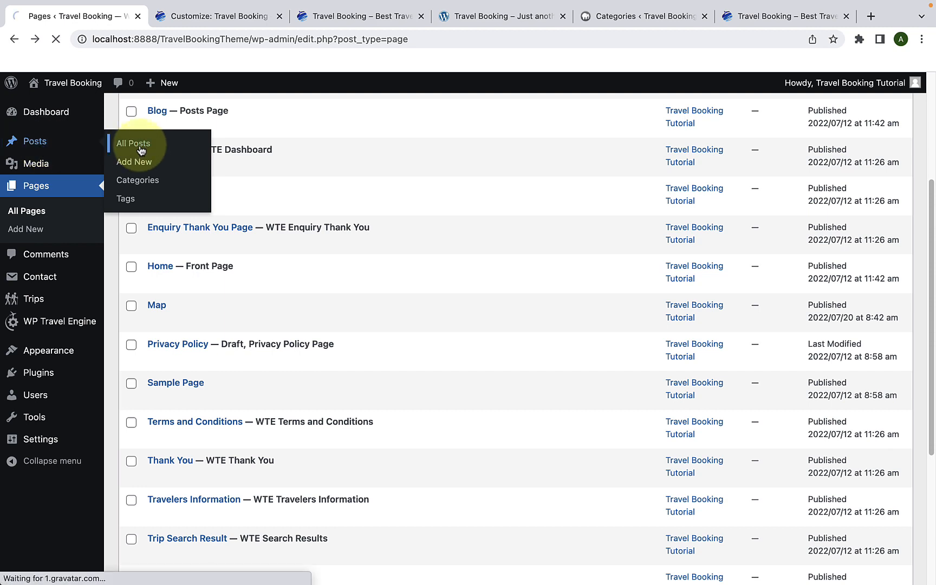
mouse_move(156, 270)
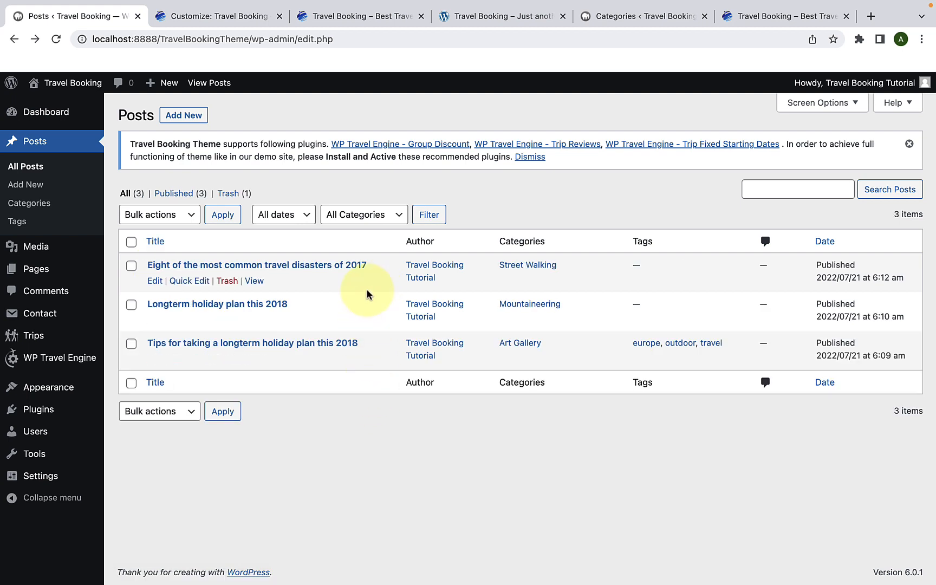
Step: In the Customizer, toggle the Blog Section off and back on to refresh its front page preview
left_click(239, 25)
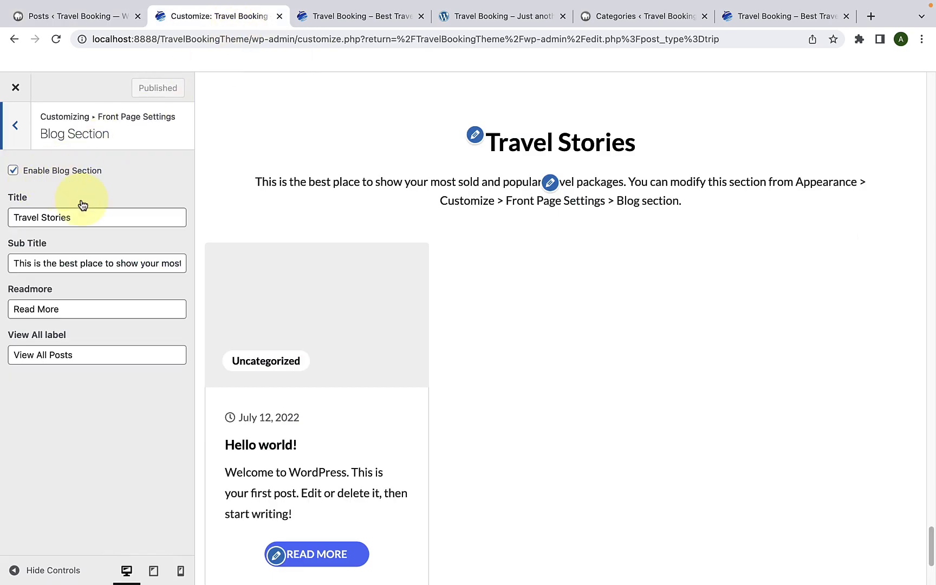
left_click(13, 171)
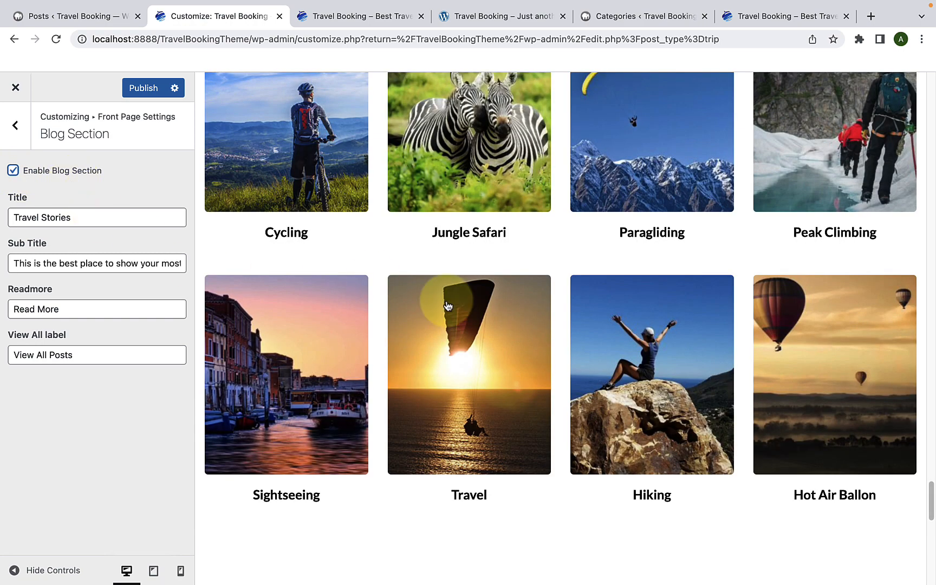
scroll(447, 306, "down", 10)
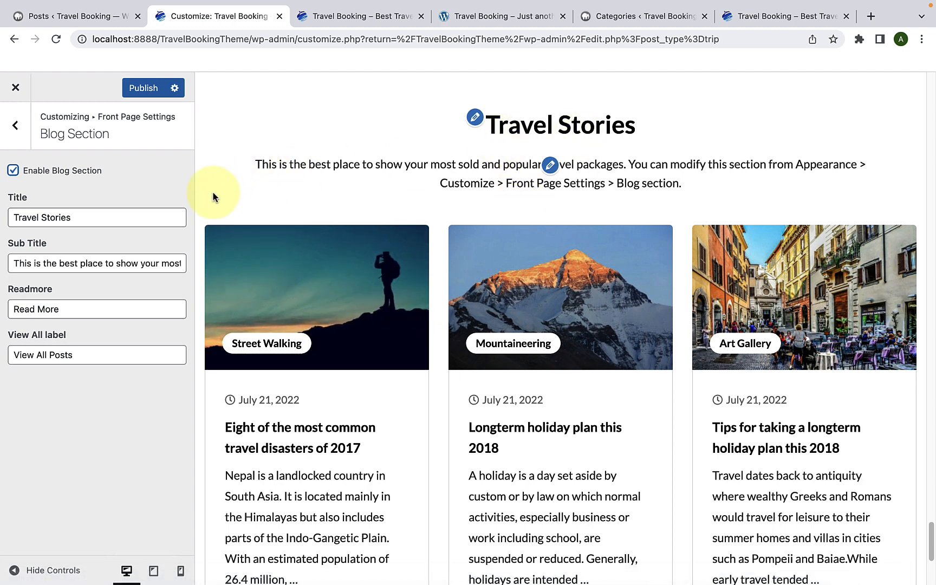
Step: Examine the Blog Section's title, subtitle, Readmore and View All label settings against the preview
left_click(151, 213)
triple_click(10, 218)
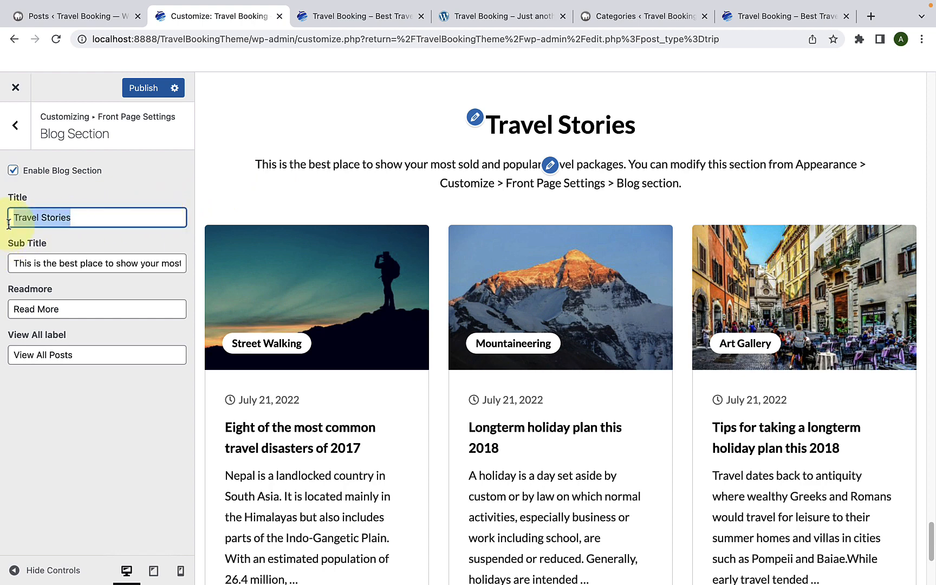
triple_click(48, 267)
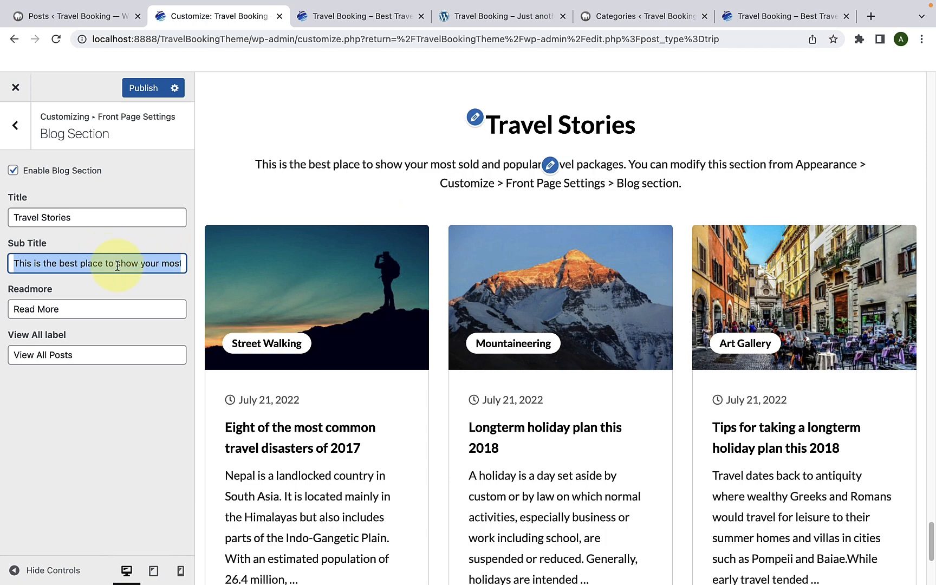
scroll(360, 378, "down", 5)
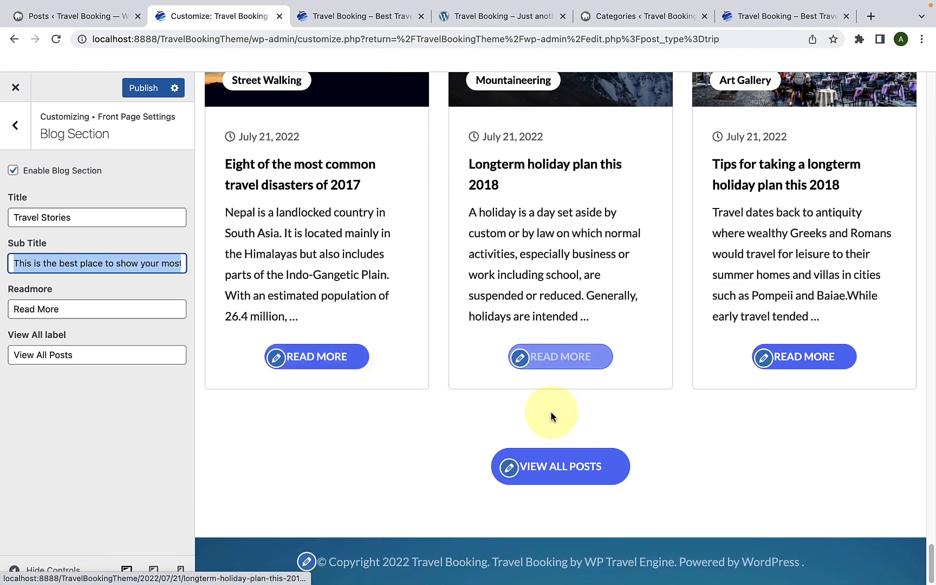
left_click(87, 313)
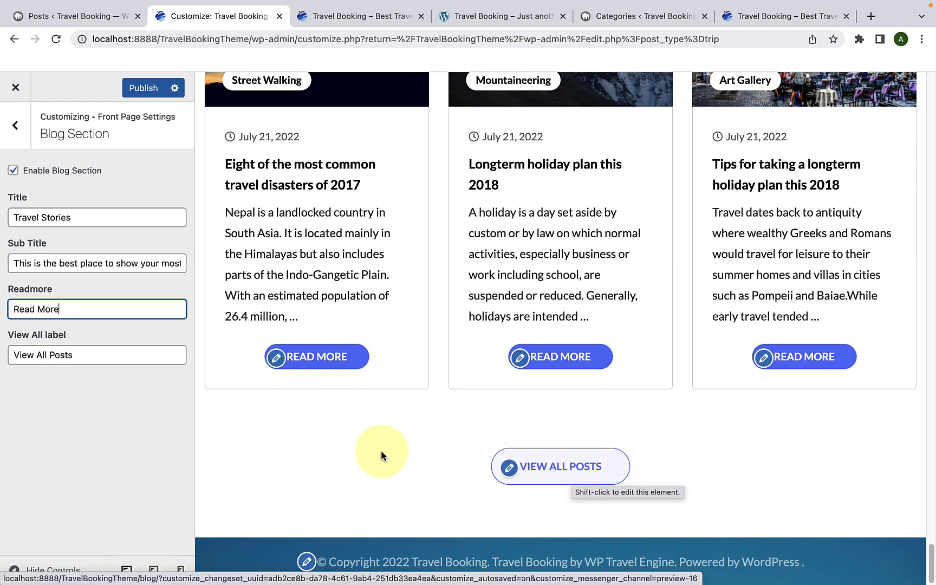
left_click_drag(143, 356, 10, 355)
left_click(81, 359)
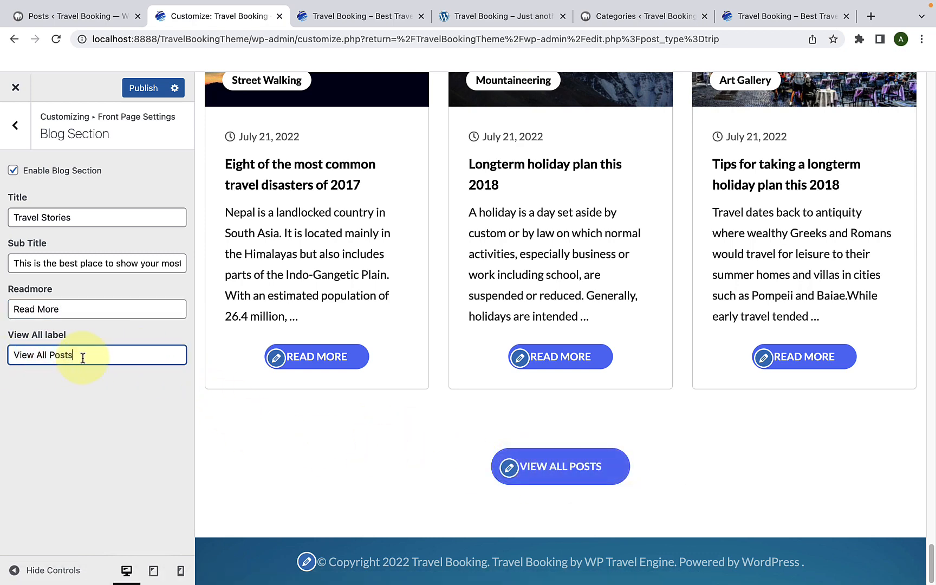
scroll(365, 304, "up", 5)
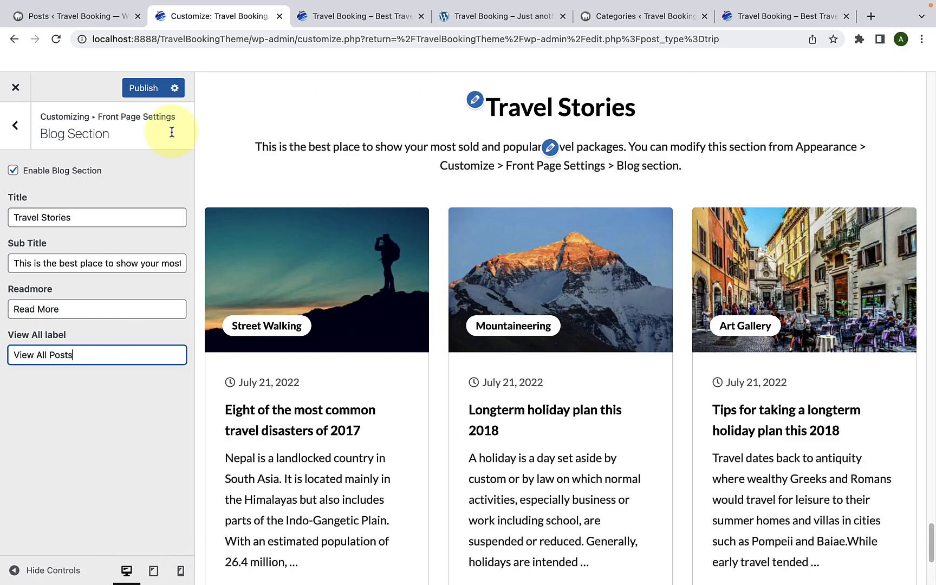
Step: Publish the Blog Section settings and reload the live front page to check its blog posts
left_click(151, 91)
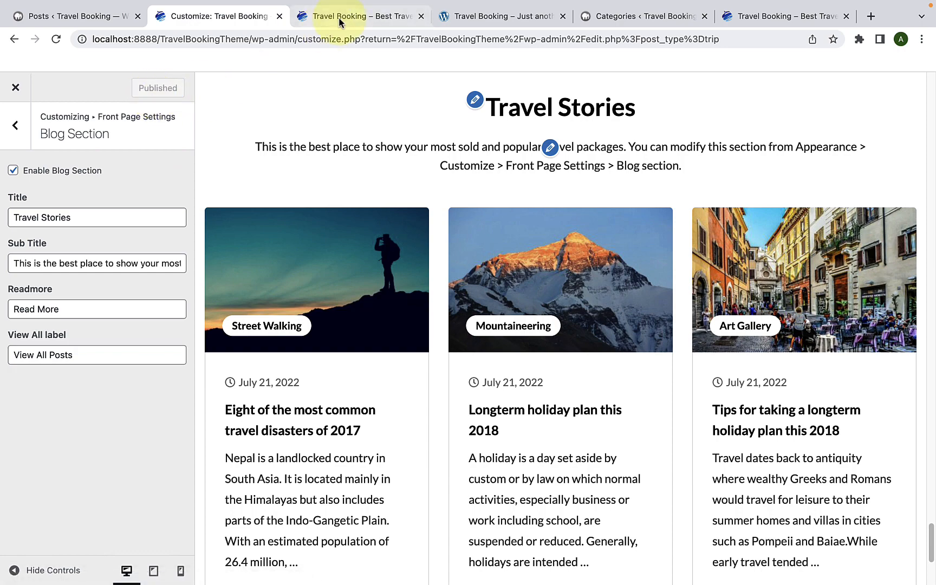
left_click(340, 16)
scroll(443, 343, "down", 5)
scroll(442, 344, "down", 7)
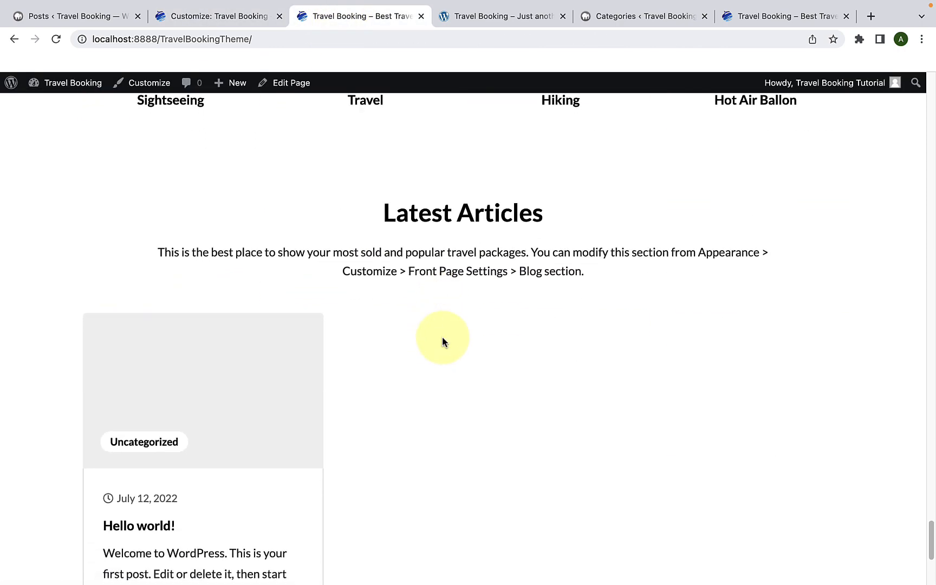
left_click(58, 41)
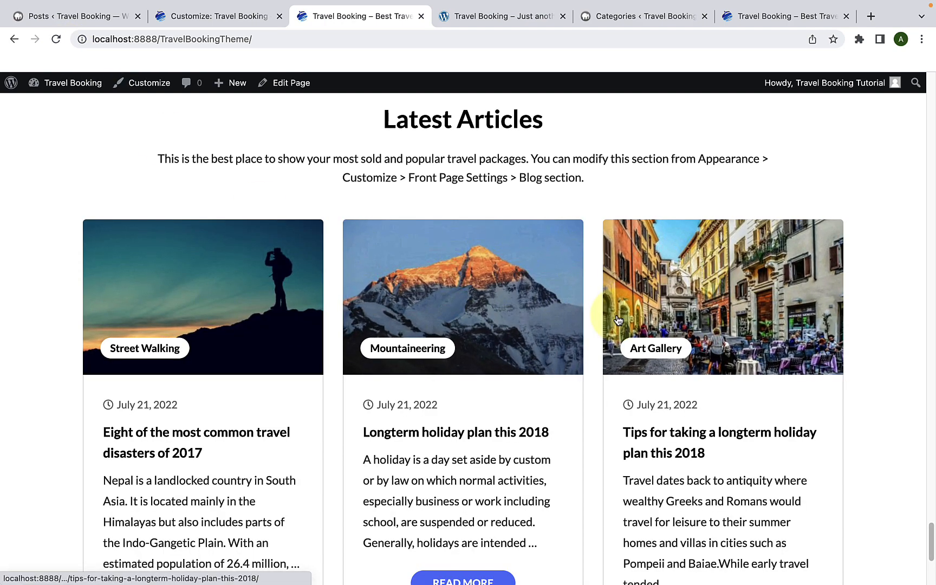
Step: Return to the Customizer and open the Post Page Settings within General Settings
left_click(224, 16)
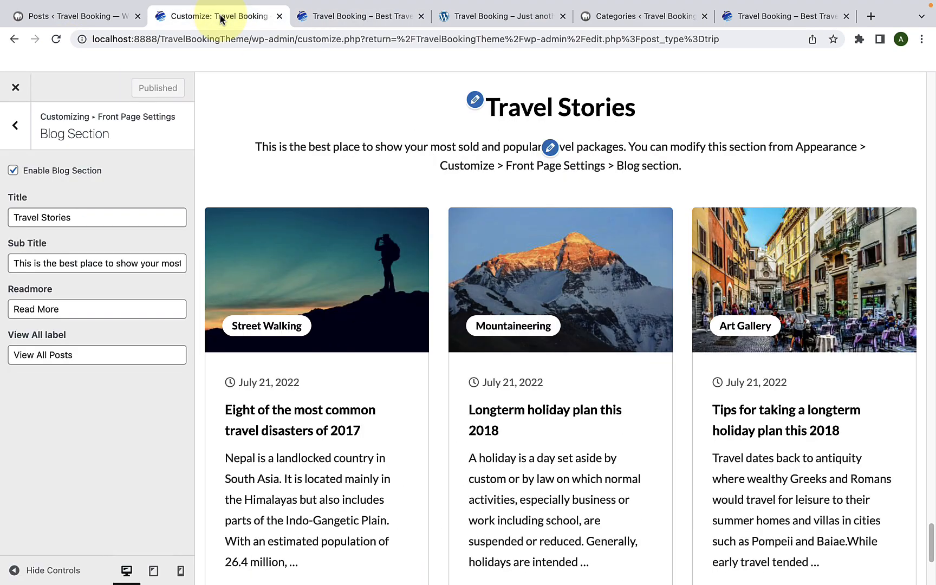
left_click(22, 137)
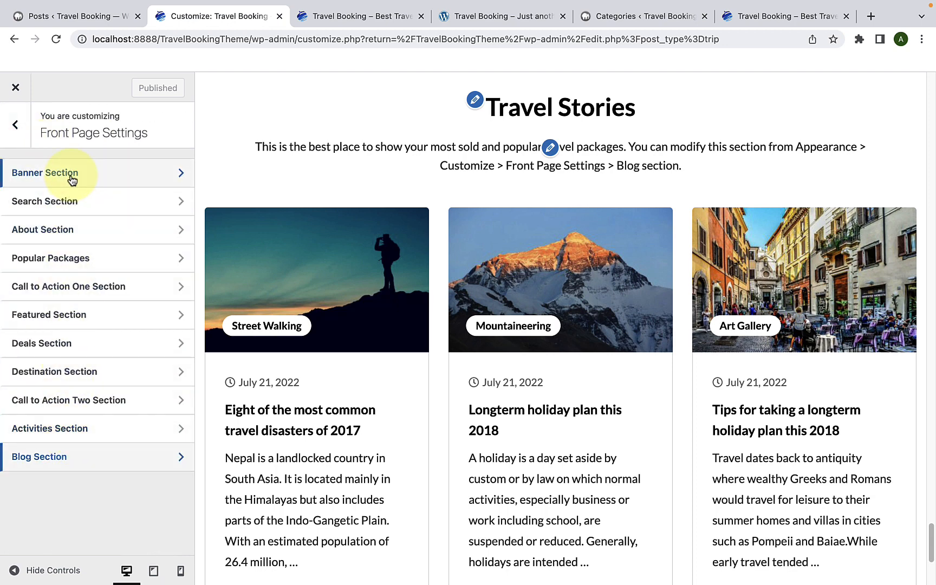
left_click(13, 130)
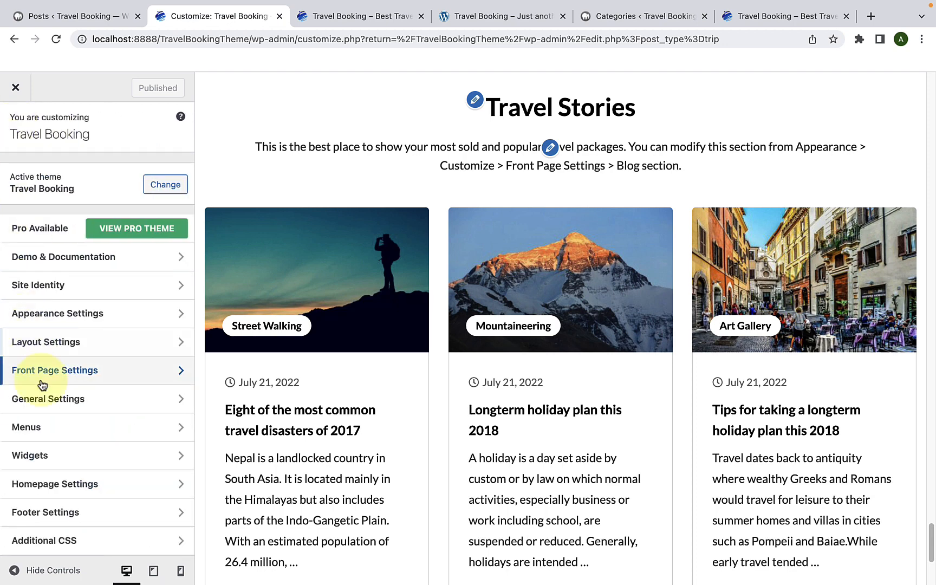
left_click(52, 400)
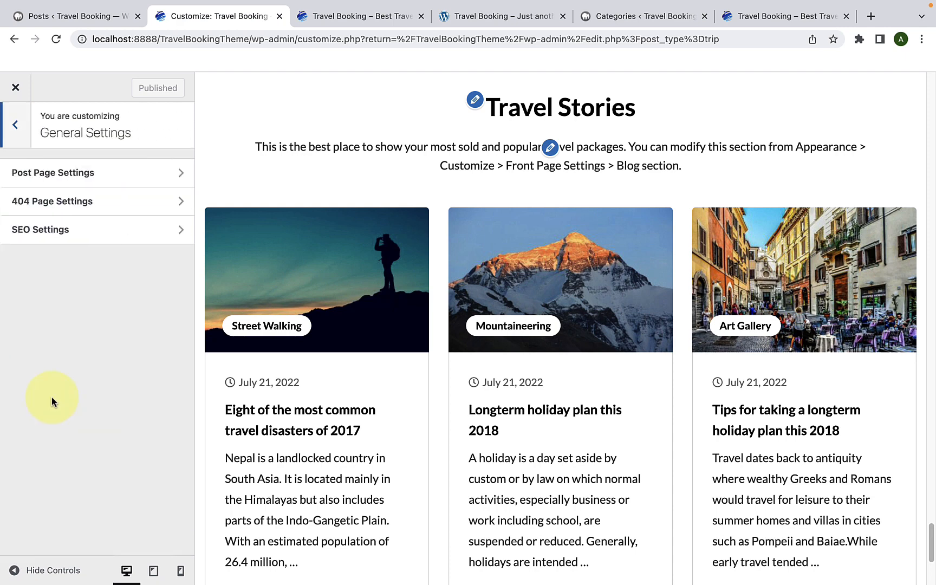
left_click(95, 186)
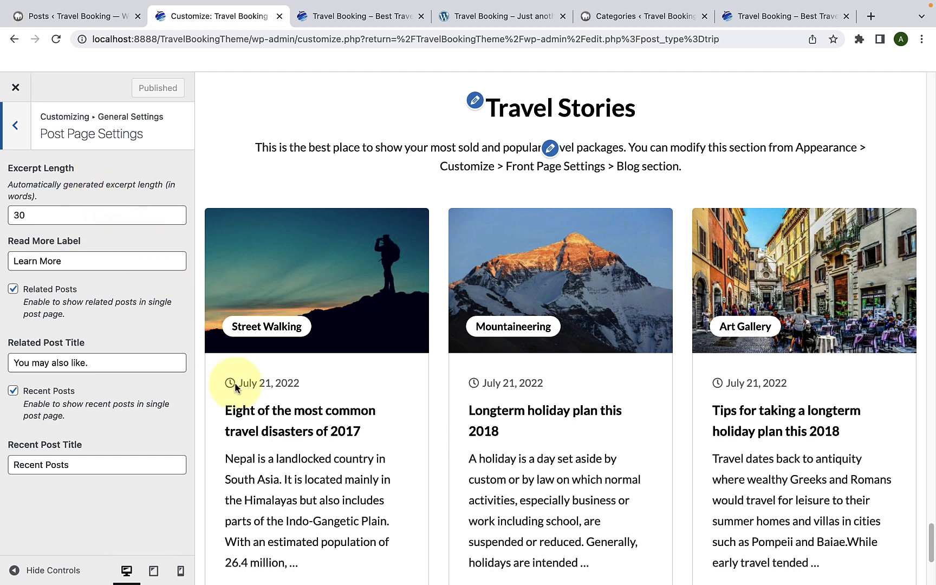
Step: Preview the post "Eight of the most common travel disasters of 2017" and examine the excerpts and read-more buttons on the Blog page
scroll(285, 409, "down", 1)
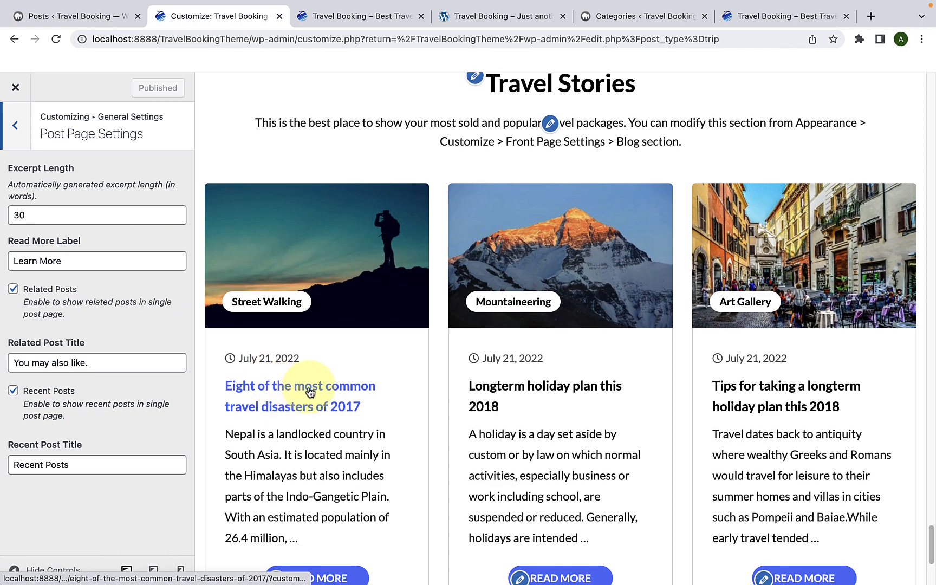
left_click(309, 389)
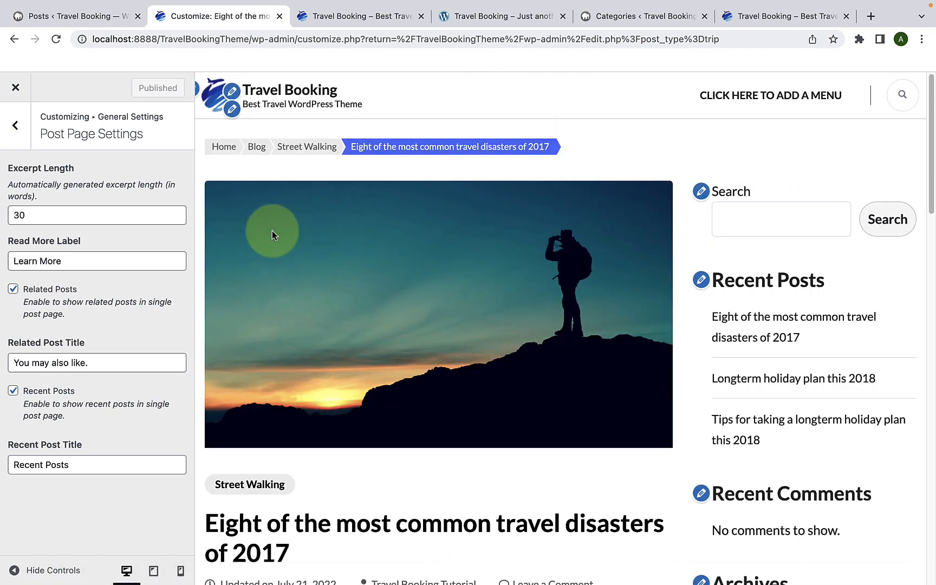
left_click(250, 154)
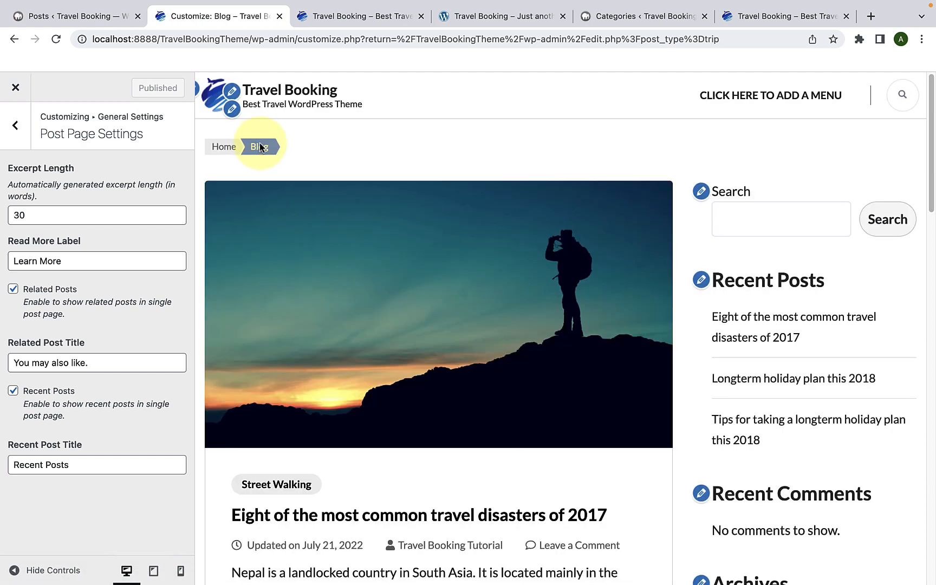
scroll(334, 330, "down", 5)
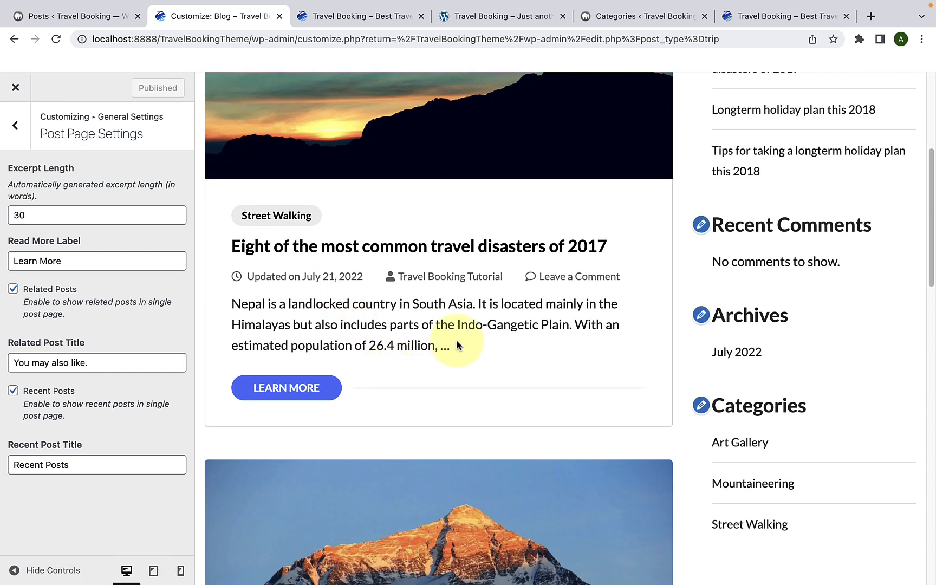
left_click_drag(456, 345, 230, 306)
left_click(324, 311)
scroll(374, 368, "down", 4)
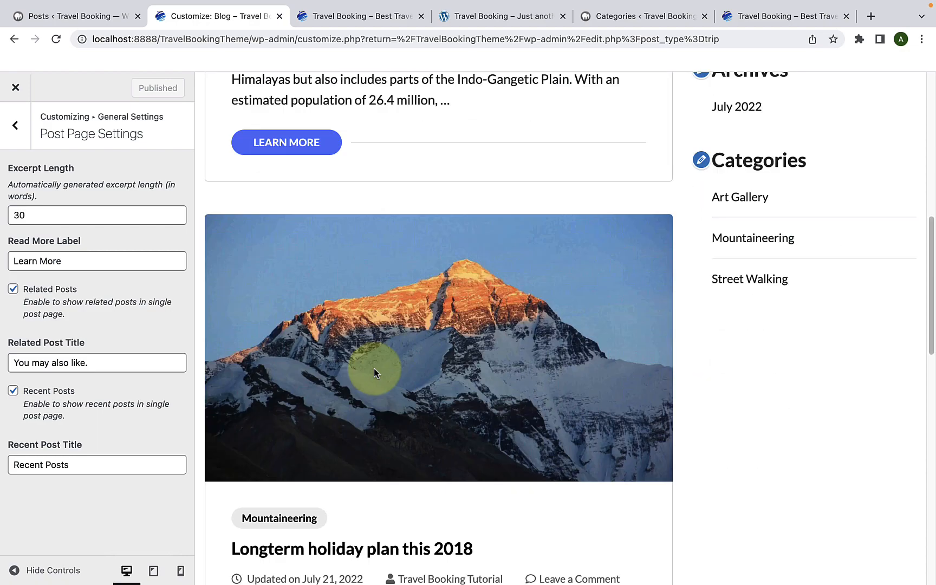
Step: Set the post Excerpt Length to 89 words and check the excerpts on the Blog page preview
scroll(373, 369, "down", 15)
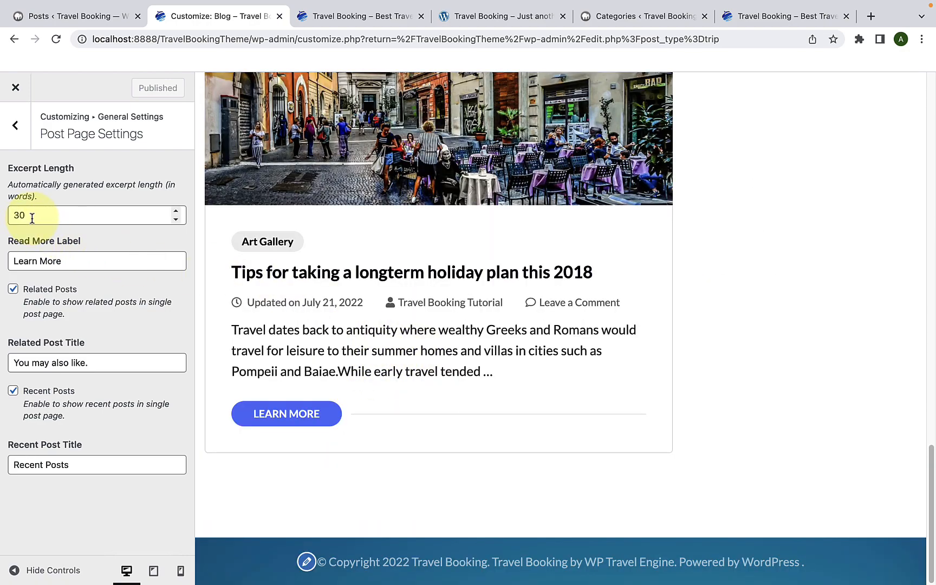
left_click_drag(32, 218, 15, 218)
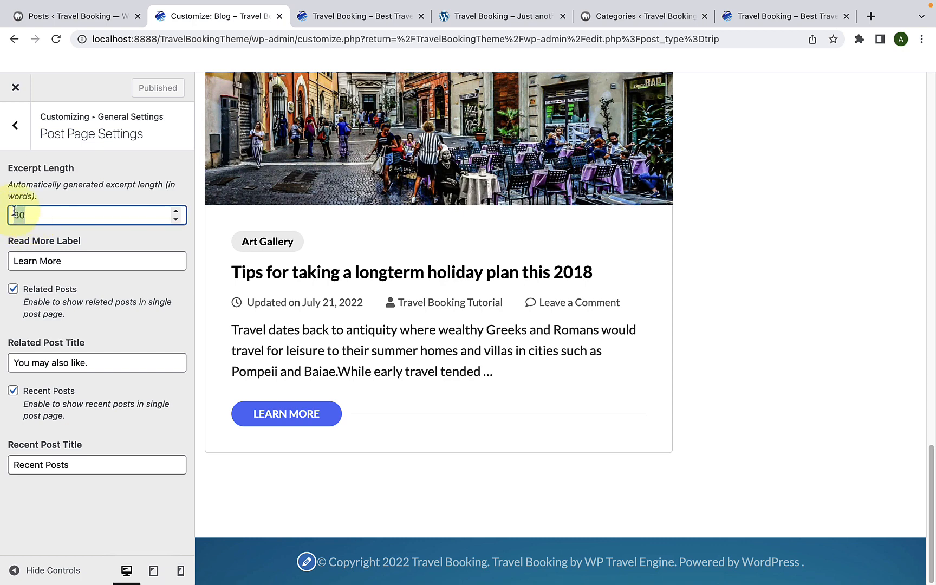
key("BackSpace")
type("80")
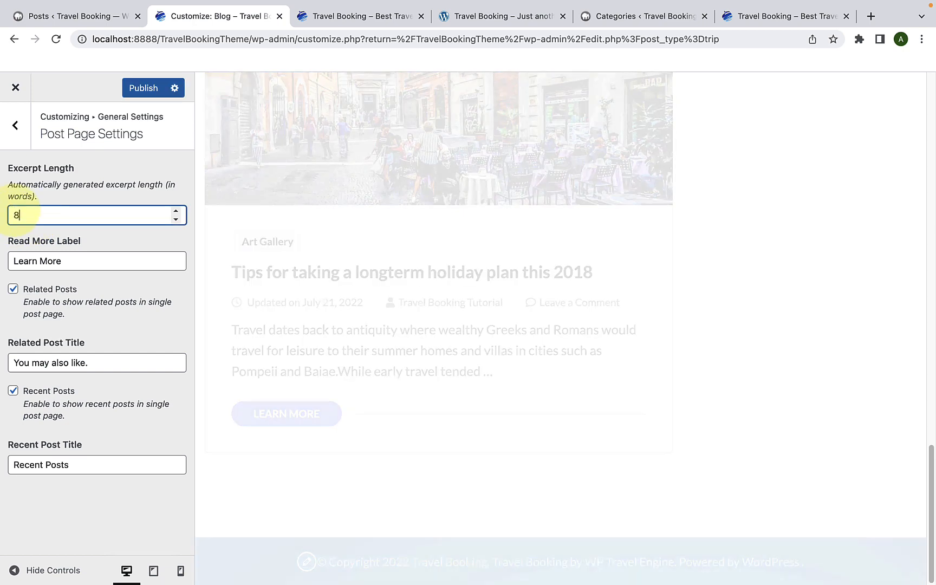
scroll(295, 316, "down", 4)
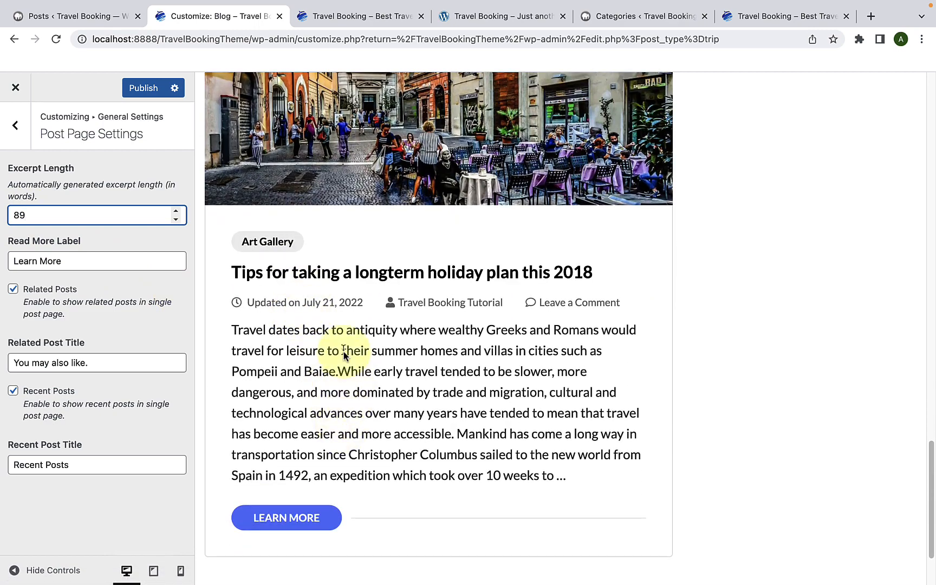
scroll(339, 336, "up", 7)
scroll(335, 327, "up", 15)
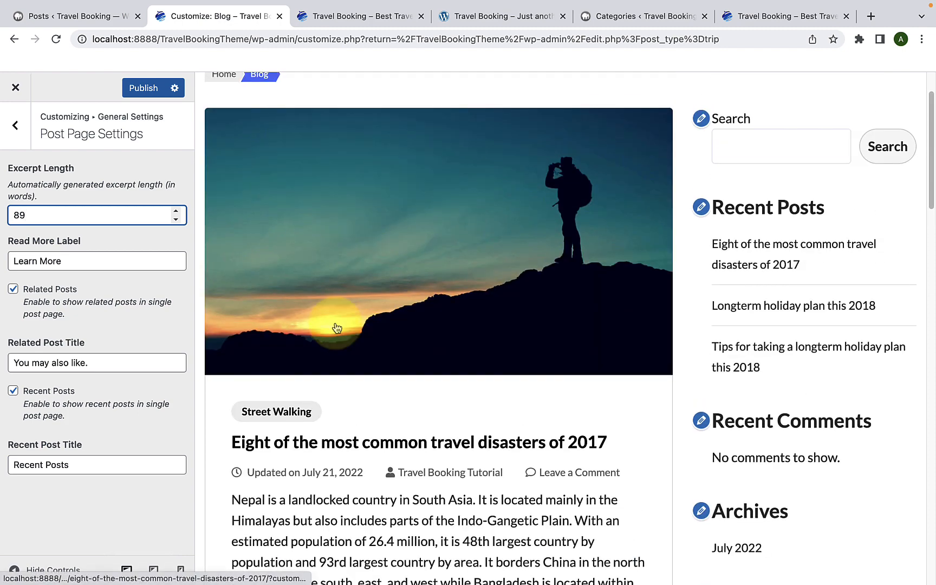
scroll(336, 328, "down", 4)
scroll(335, 322, "down", 1)
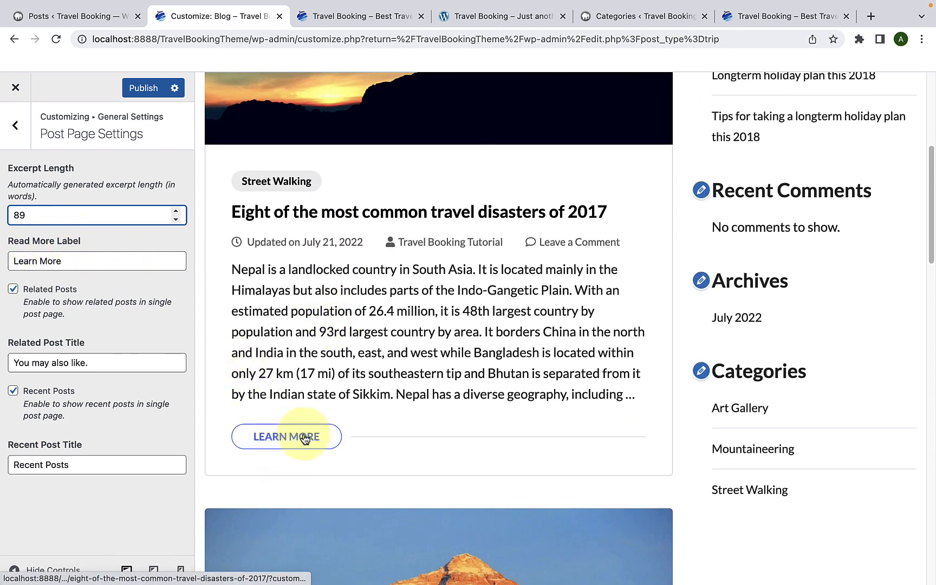
Step: Review the Read More Label and Related Post Title settings without changing their text
left_click(73, 258)
left_click_drag(73, 257, 37, 263)
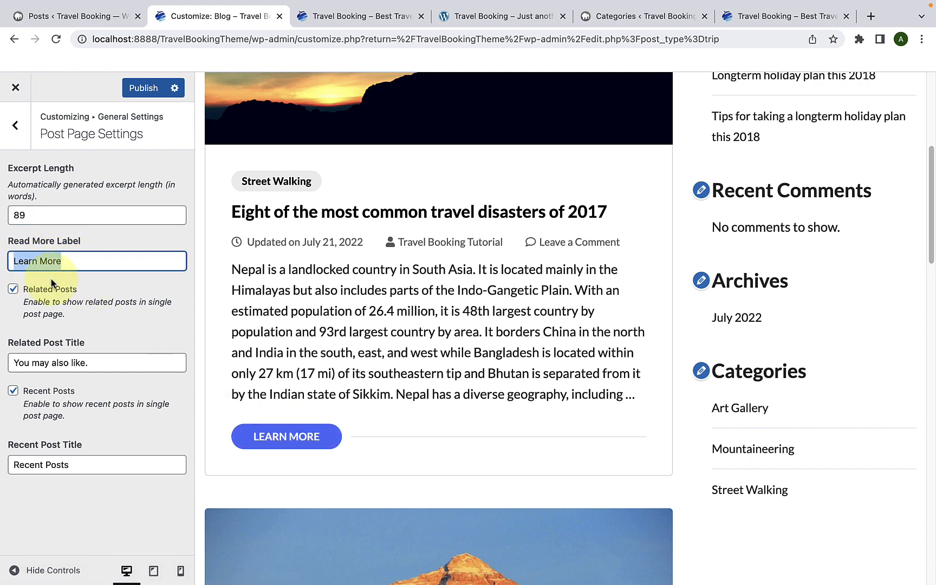
left_click(63, 264)
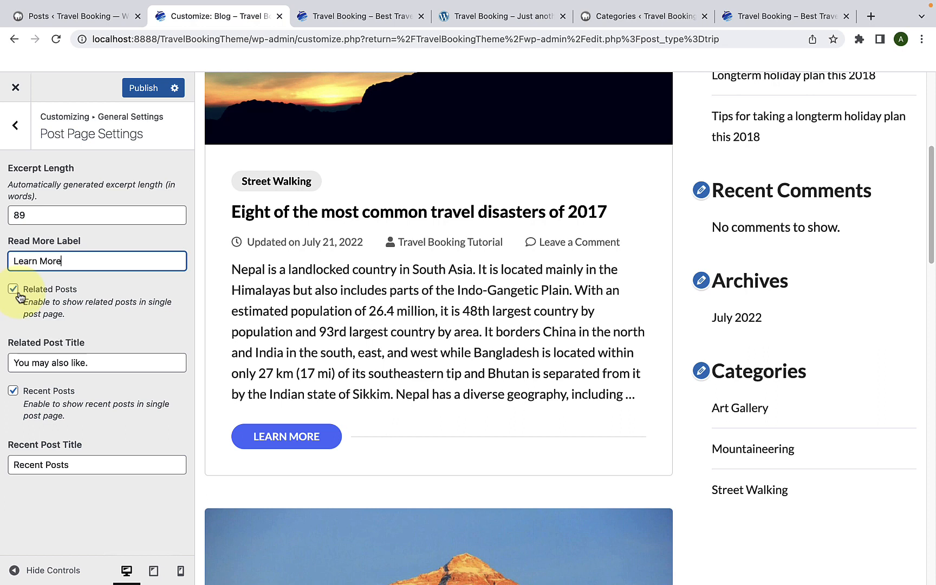
left_click_drag(98, 362, 18, 363)
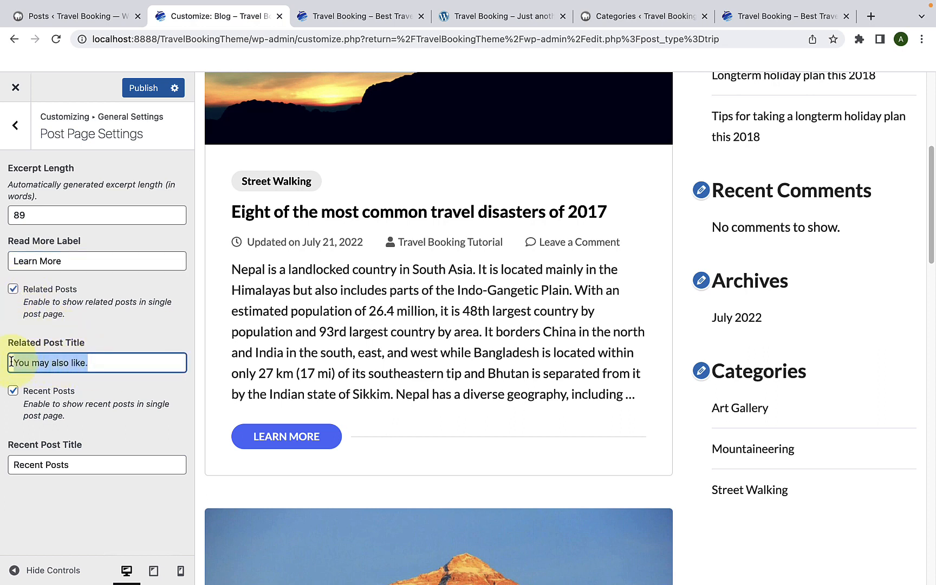
left_click(58, 359)
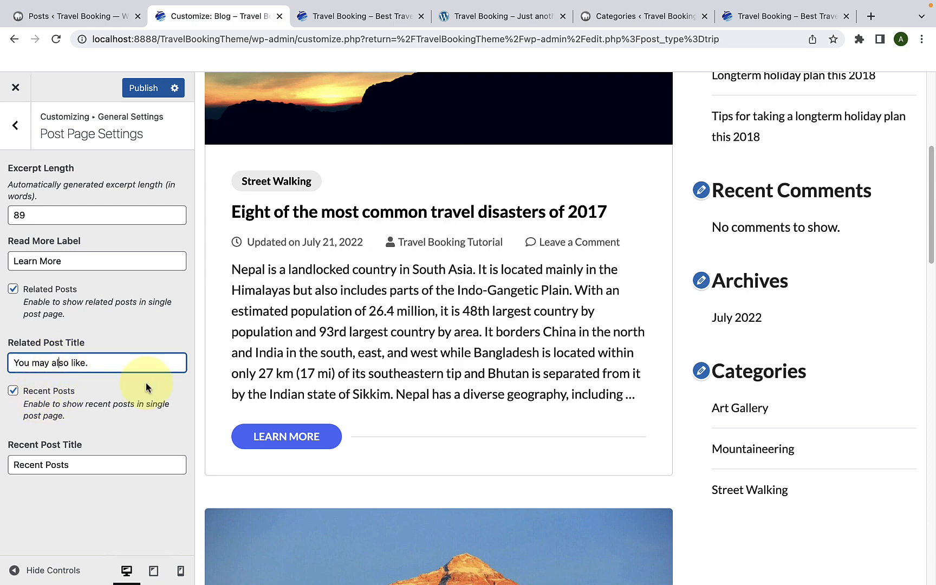
Step: Preview the post "Eight of the most common travel disasters of 2017" and examine the Recent Posts section below its content
scroll(278, 311, "up", 3)
left_click(269, 337)
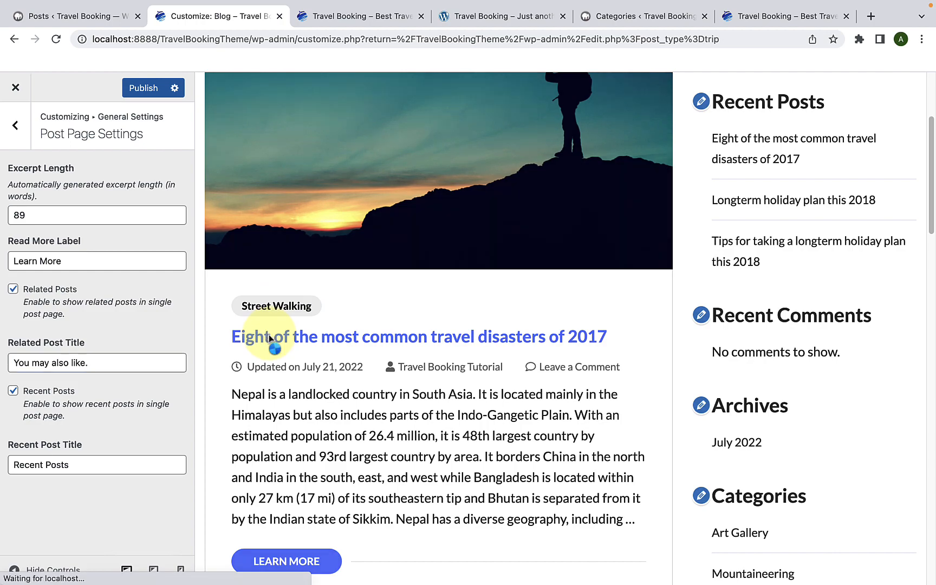
scroll(268, 333, "down", 5)
scroll(269, 339, "down", 10)
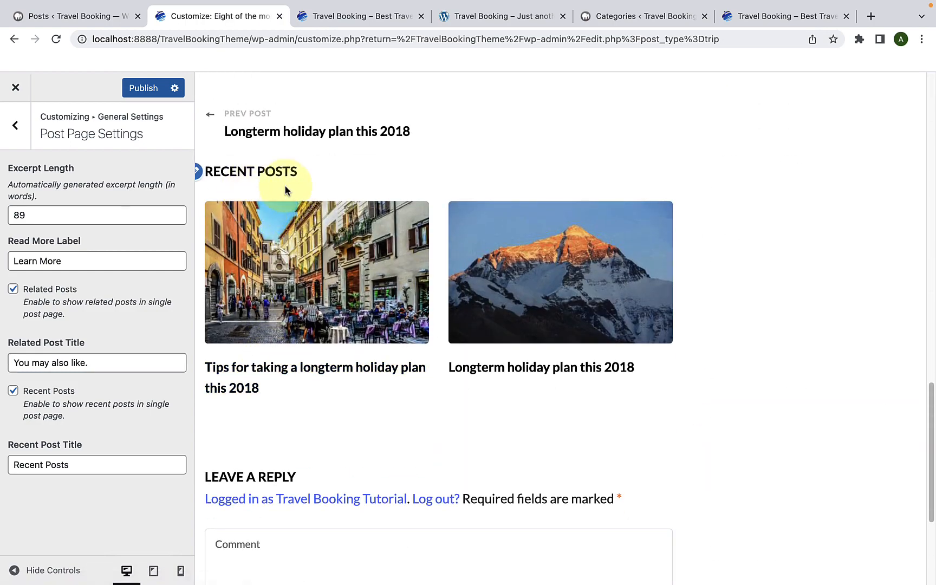
scroll(285, 186, "up", 15)
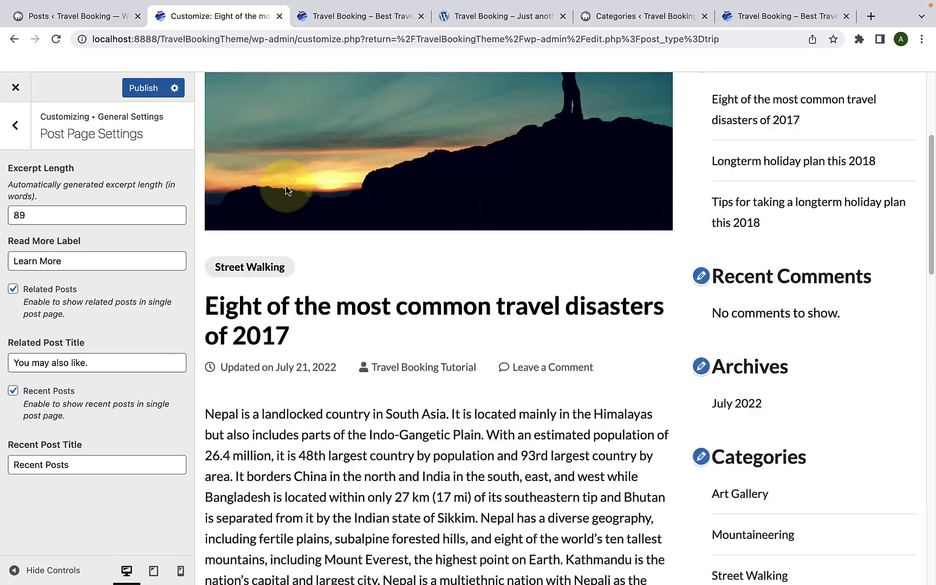
scroll(285, 186, "down", 12)
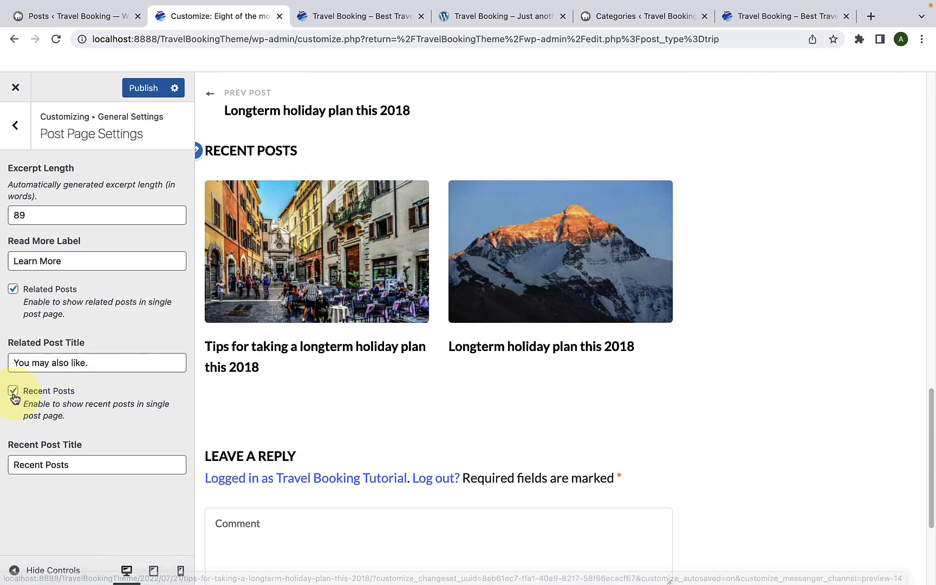
Step: Toggle the Recent Posts option off and back on, and review the Recent Post Title
left_click(14, 394)
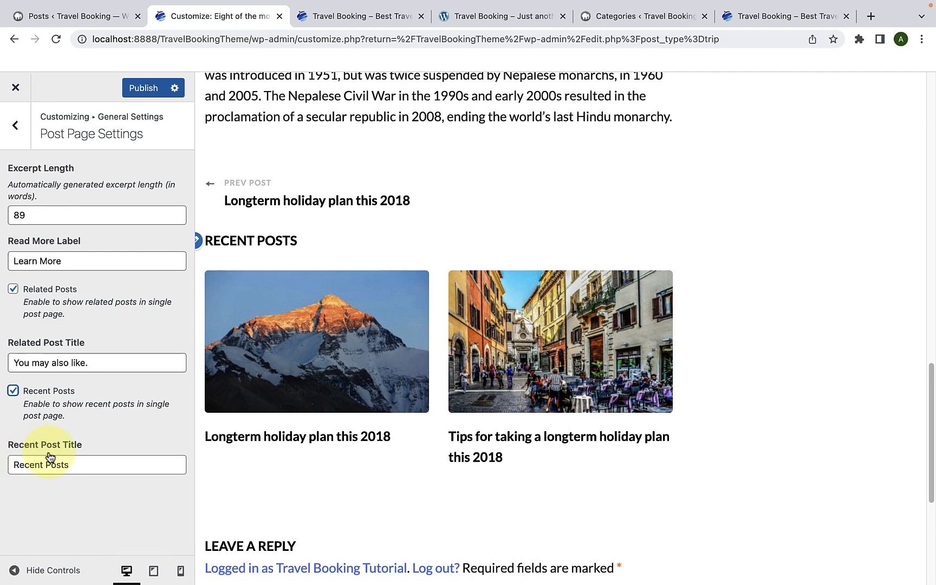
left_click_drag(78, 463, 13, 469)
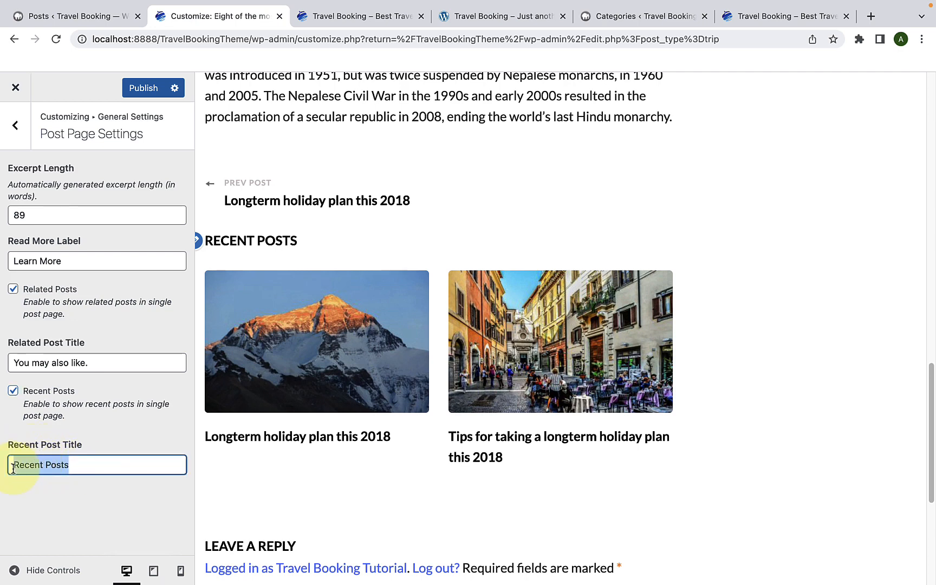
left_click(79, 466)
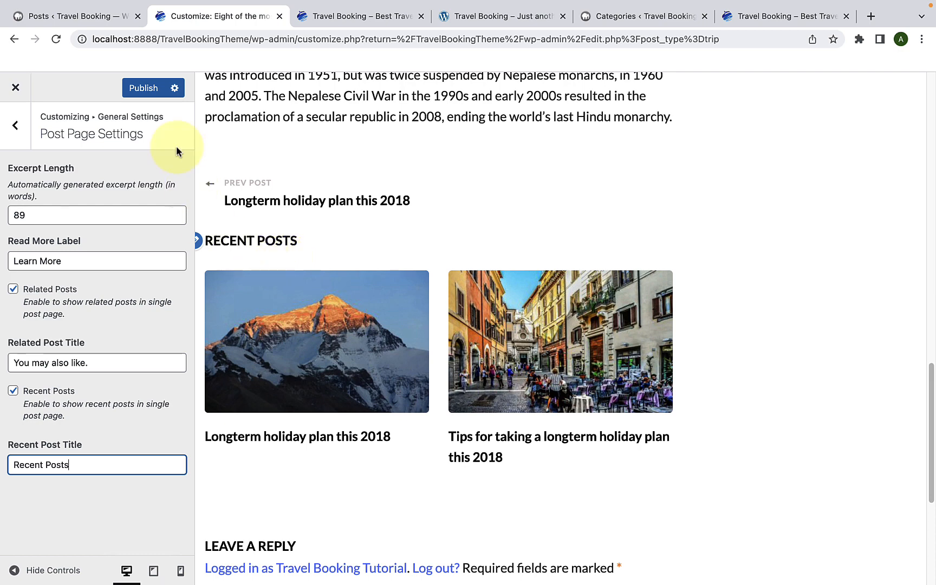
Step: Publish the Post Page Settings and open the 404 Page Settings within General Settings
left_click(144, 88)
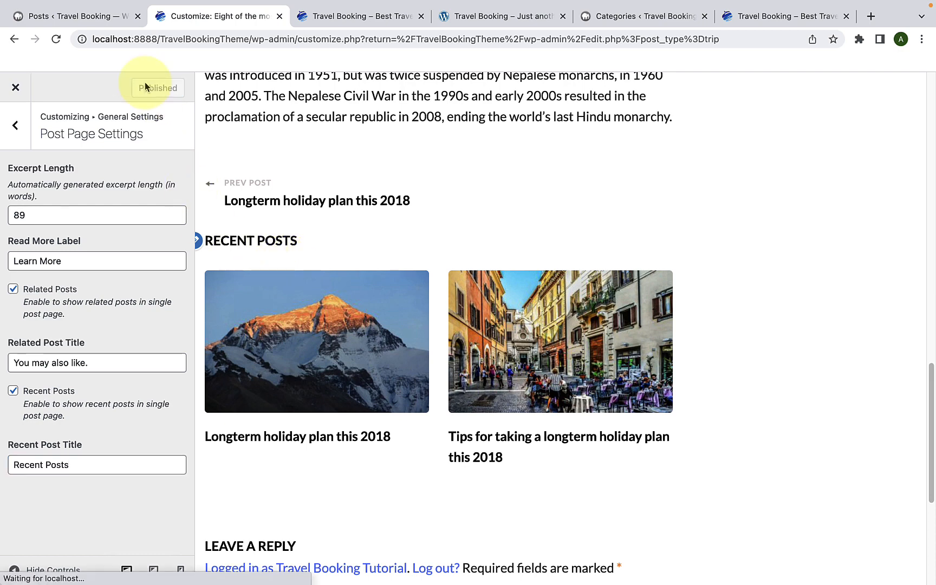
left_click(15, 125)
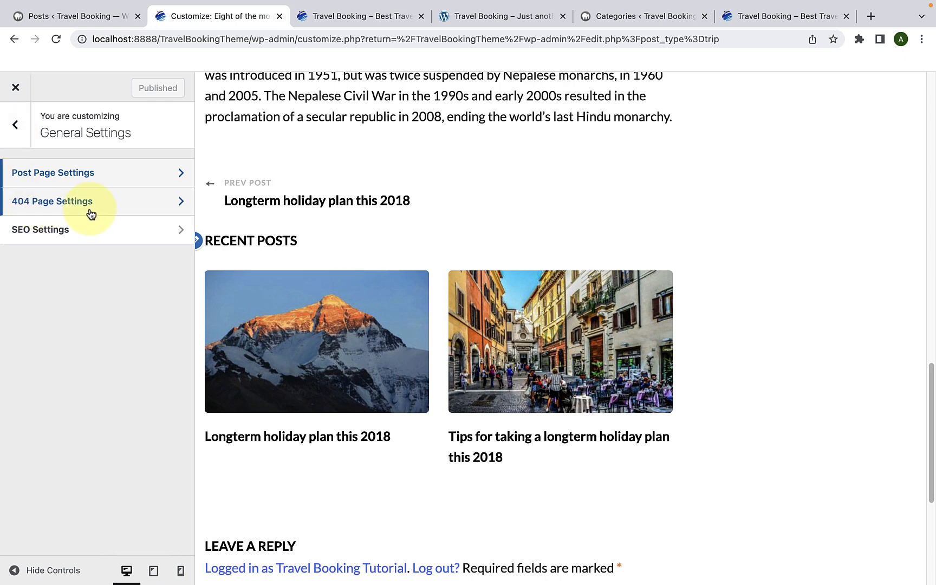
left_click(91, 213)
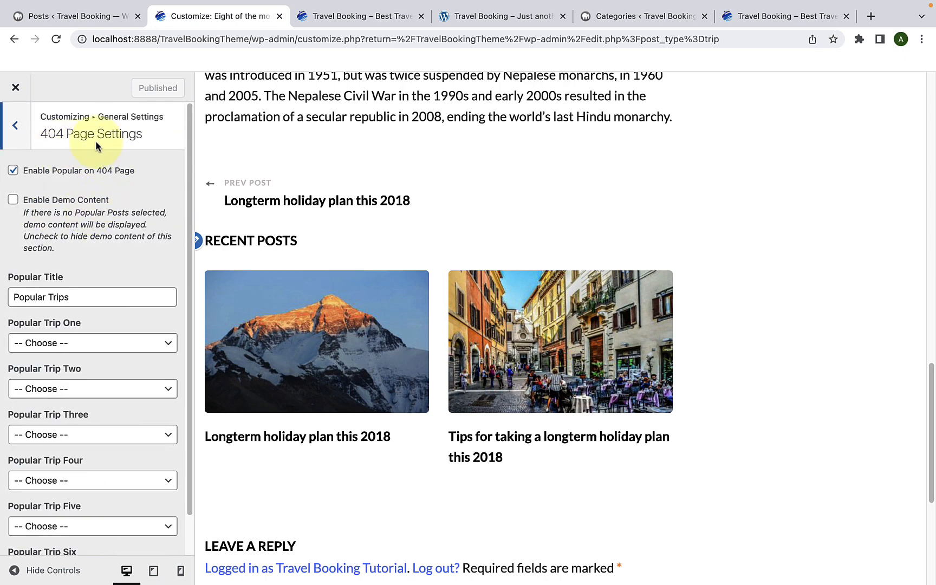
Step: Load localhost:8888/TravelBookingTheme/404 on the live site and examine the 404 page
left_click(313, 18)
left_click(312, 37)
left_click(313, 37)
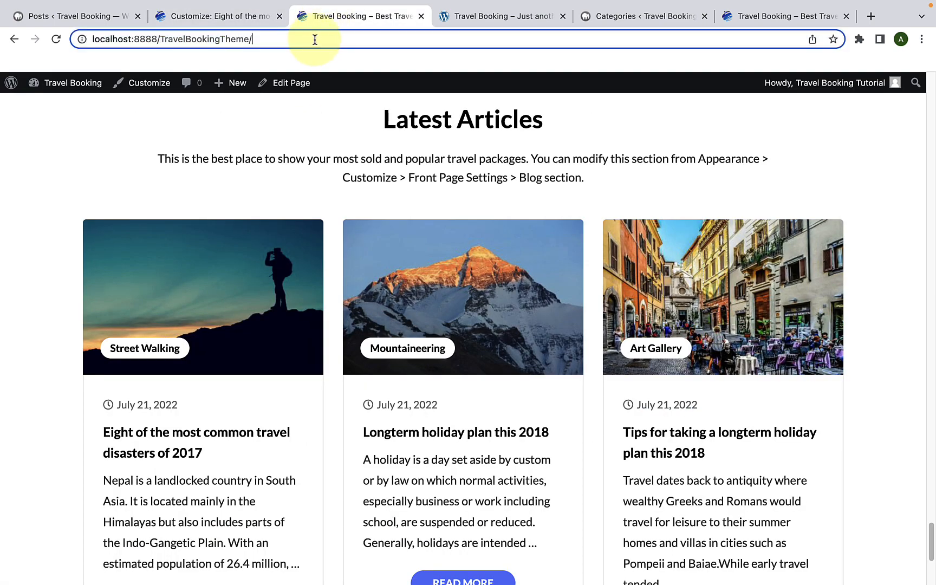
type("4")
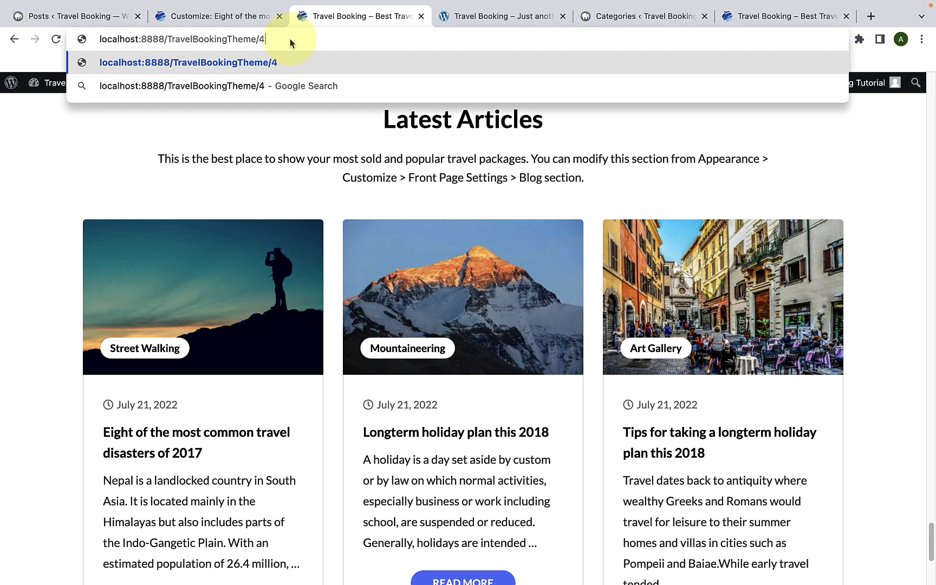
type("04")
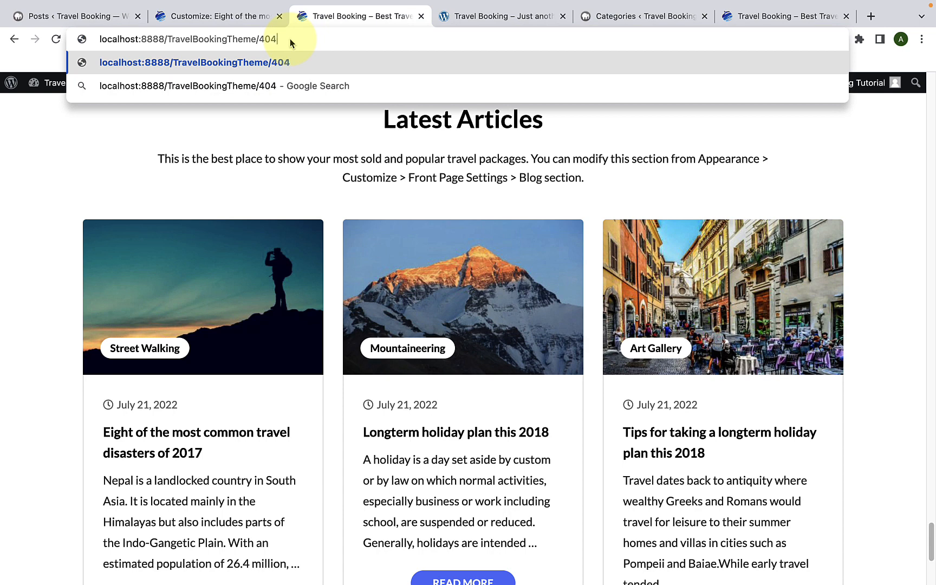
key("Return")
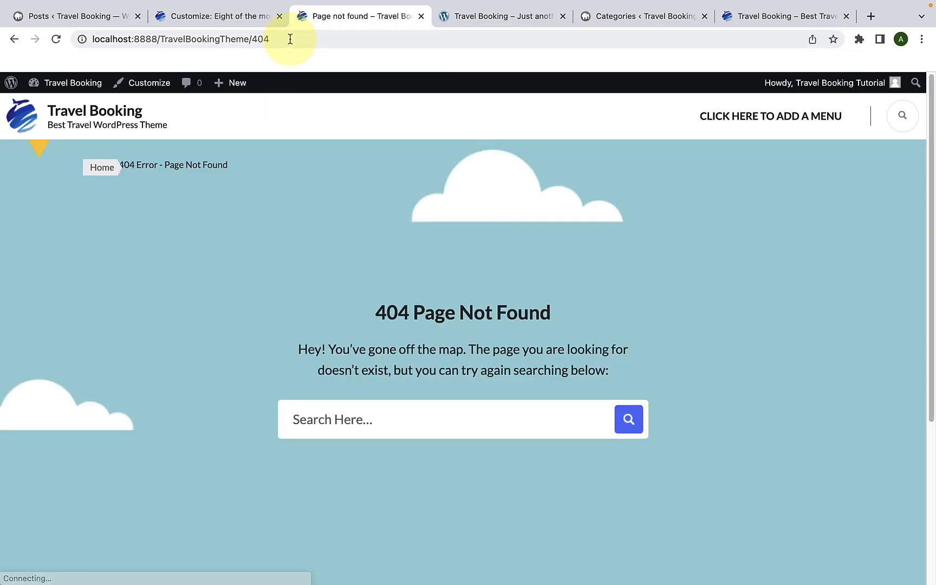
scroll(382, 267, "down", 1)
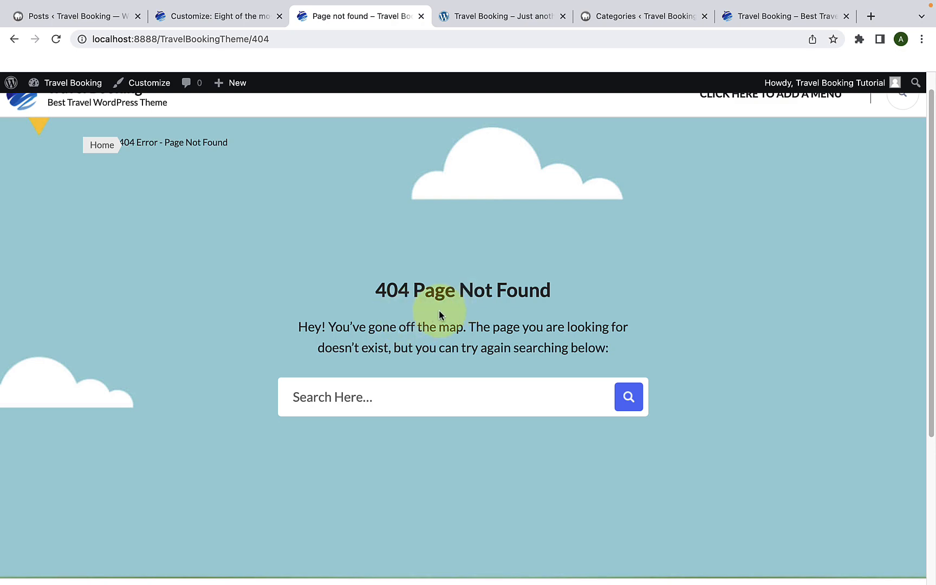
Step: Return to the Customizer, review the 404 page's popular trip settings, and toggle Enable Popular on 404 Page off and back on
left_click(225, 17)
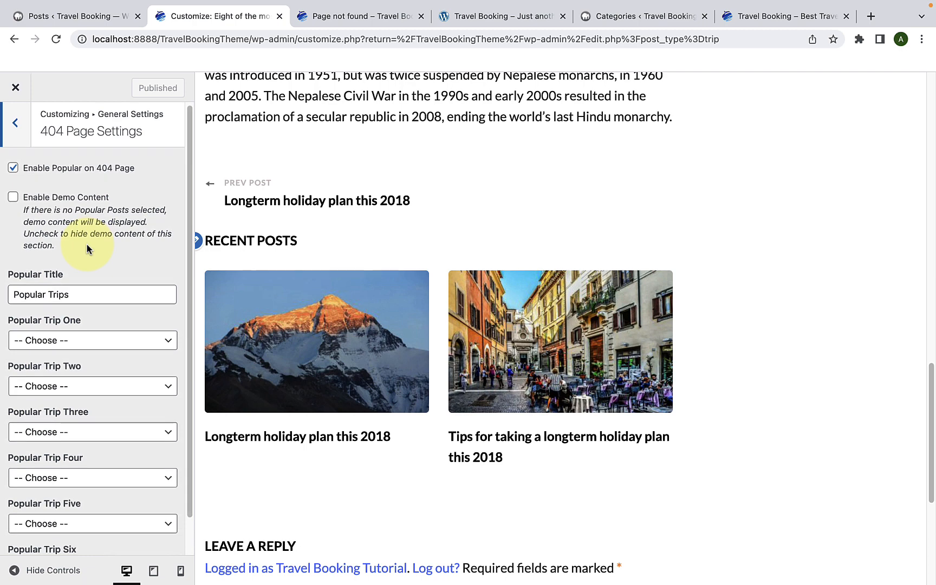
scroll(87, 245, "down", 1)
scroll(124, 325, "down", 1)
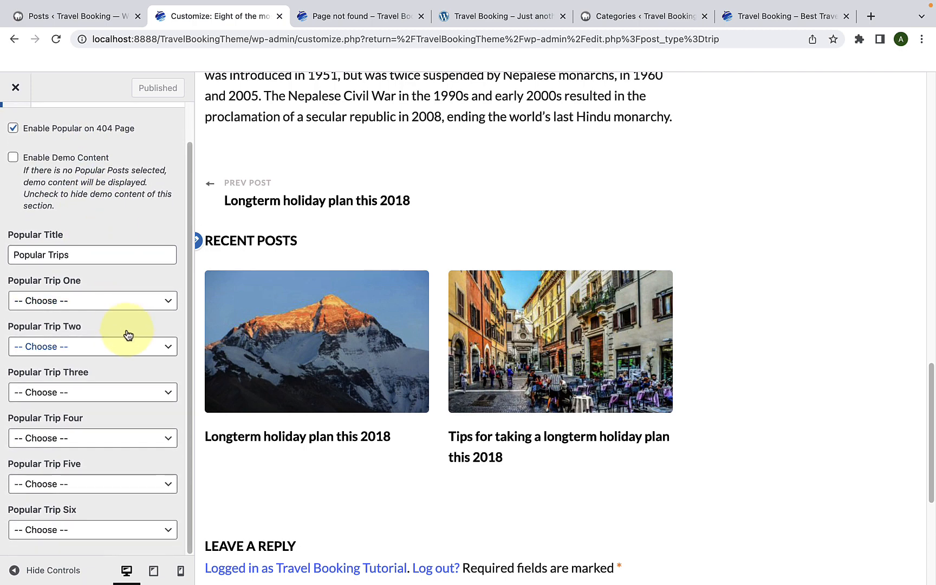
scroll(119, 209, "up", 1)
scroll(119, 209, "up", 1)
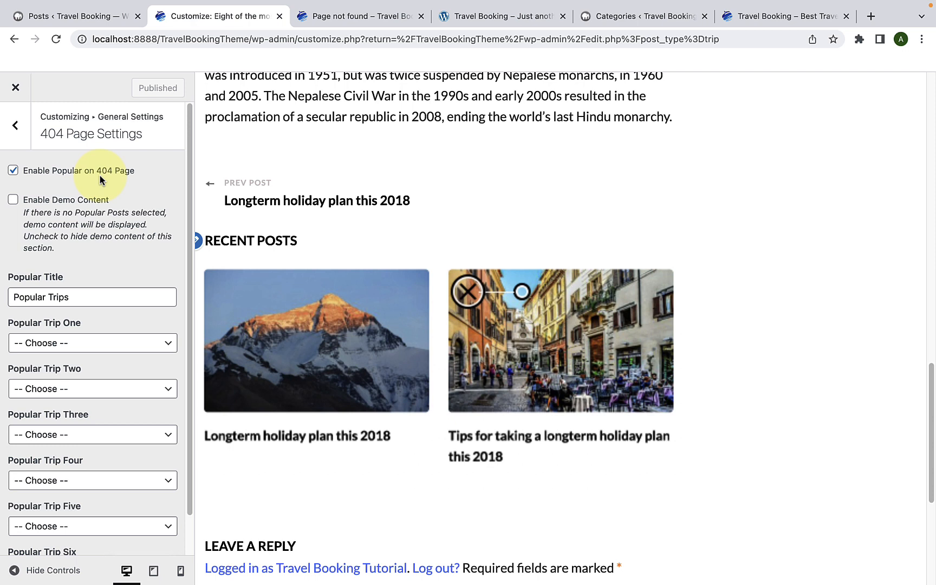
left_click(13, 171)
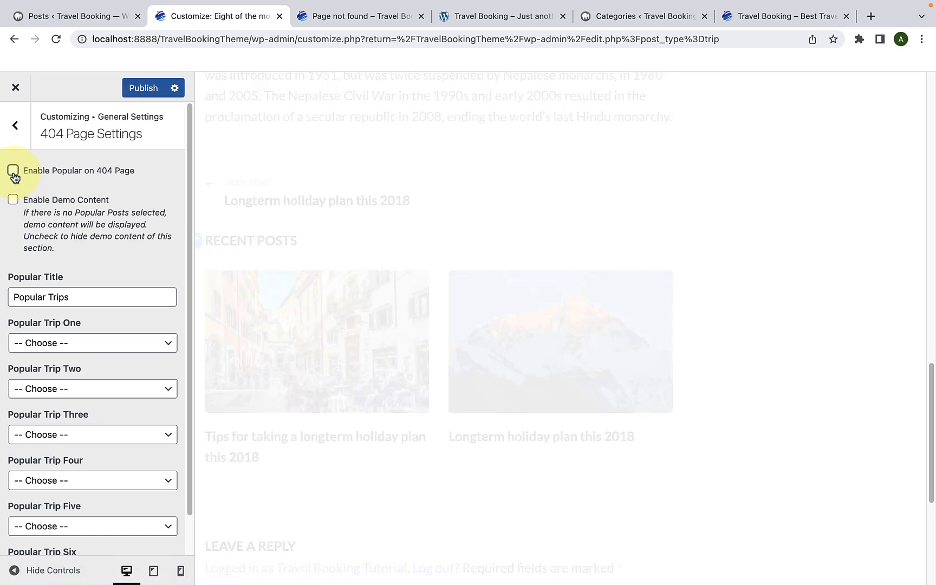
left_click(13, 171)
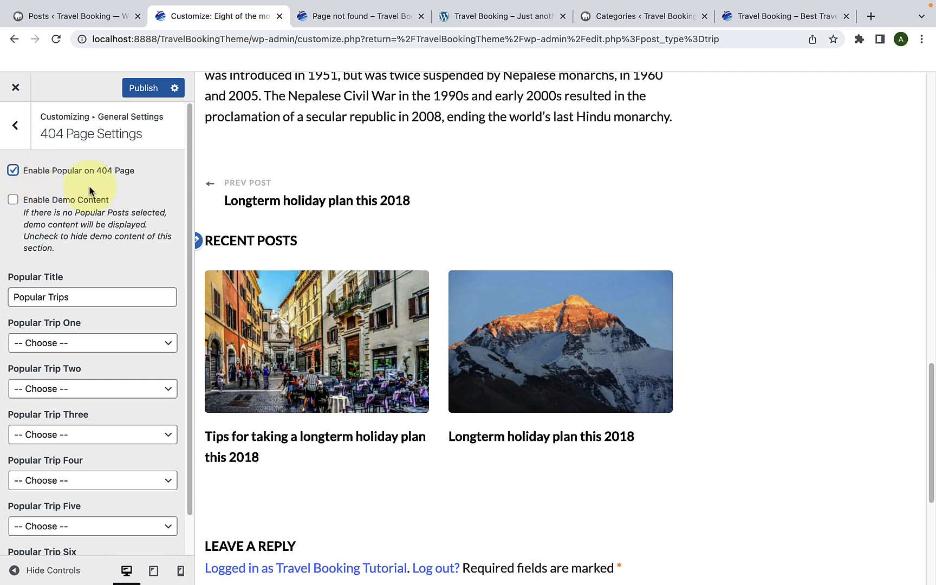
Step: Set Popular Trip One to City and Temple of Heaven, Two to Popular day trips around the UK?, and Three to Distant geographical locations
scroll(89, 227, "down", 2)
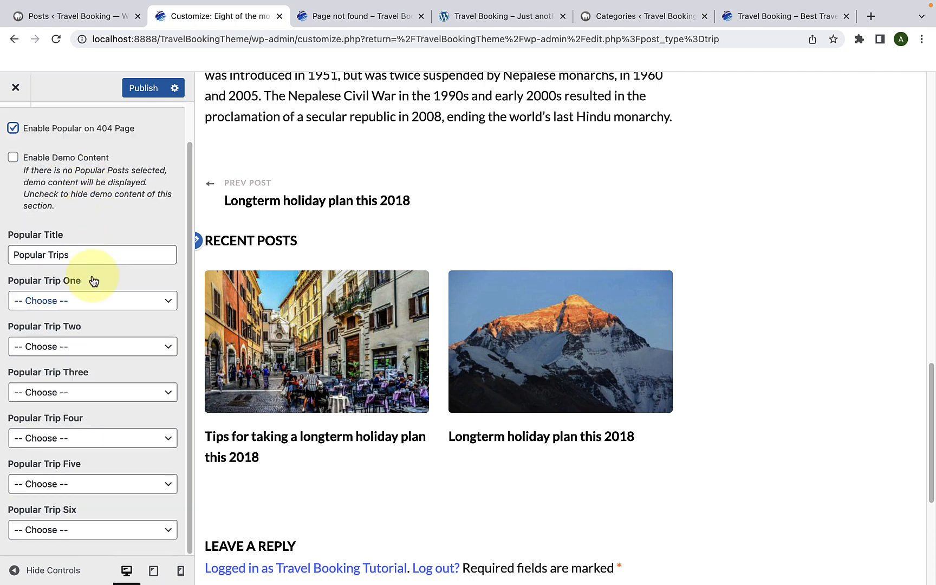
left_click(93, 310)
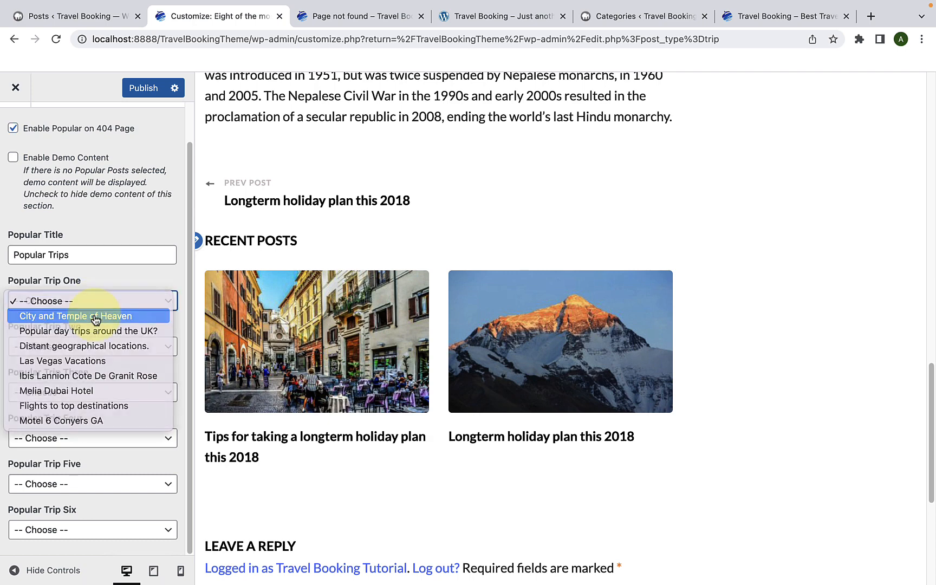
left_click(87, 316)
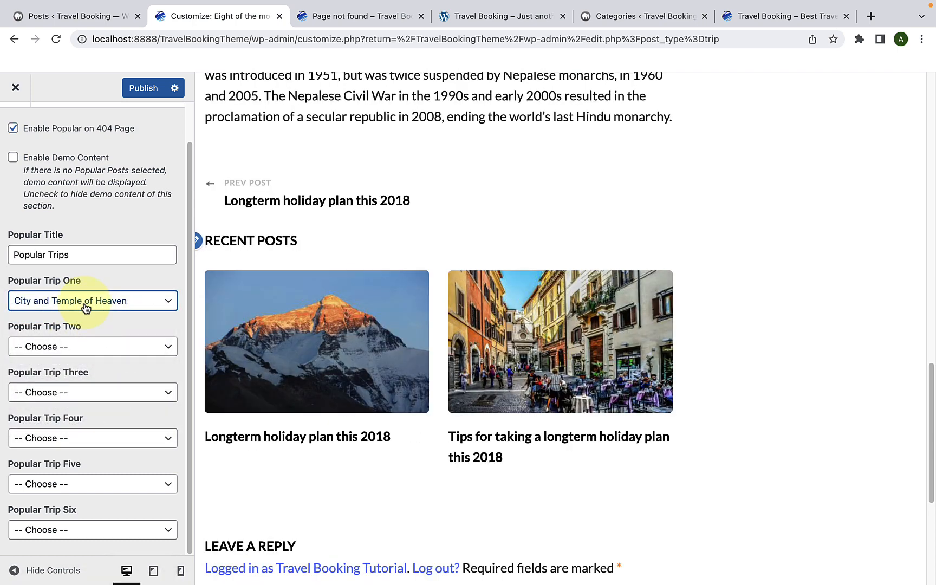
left_click(93, 346)
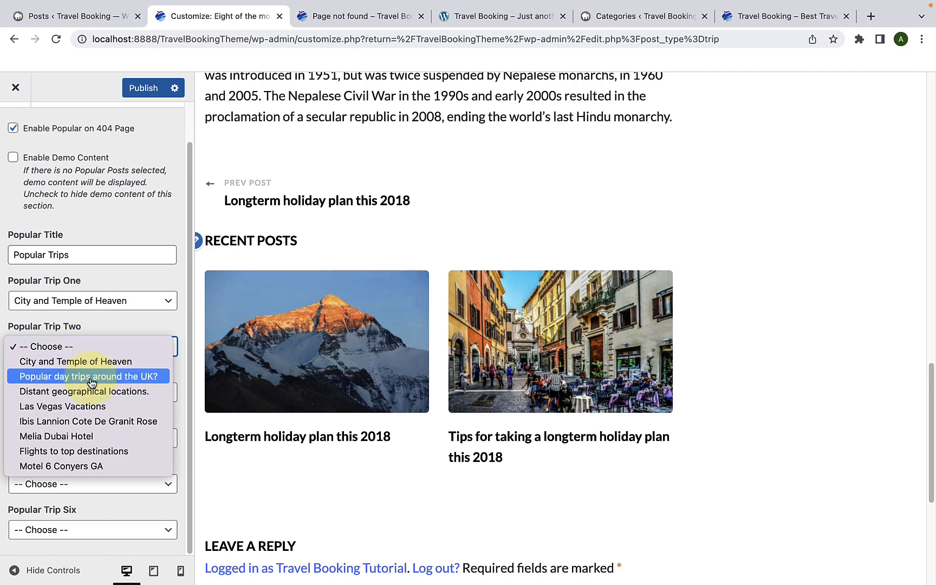
left_click(91, 376)
left_click(92, 393)
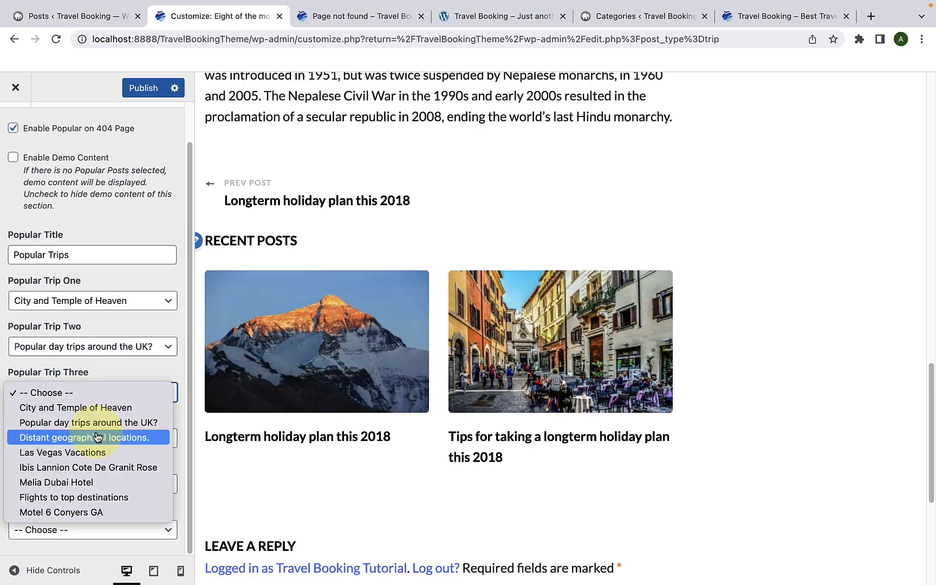
left_click(98, 436)
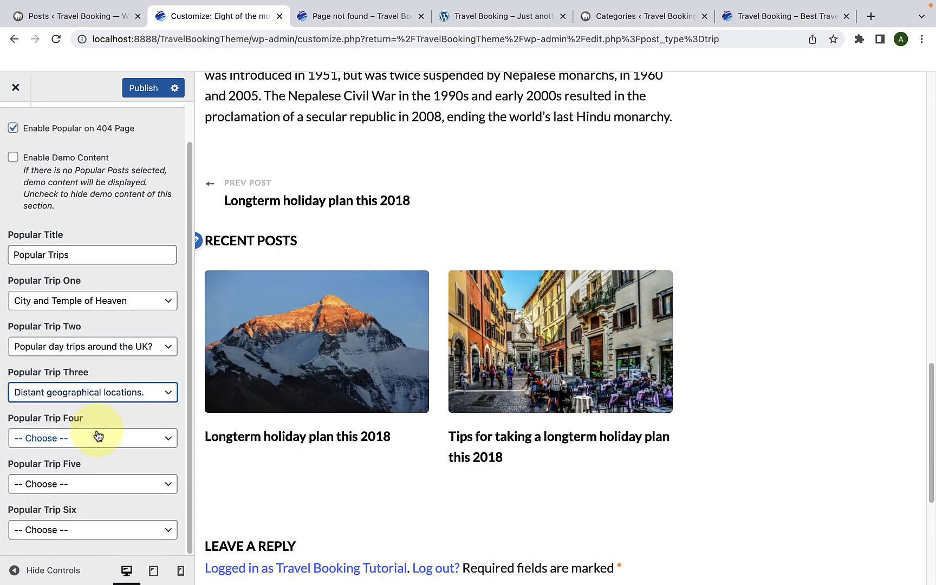
Step: Set Popular Trip Four to Las Vegas Vacations, Five to Ibis Lannion Cote De Granit Rose and Six to Melia Dubai Hotel, and publish
left_click(96, 439)
left_click(96, 497)
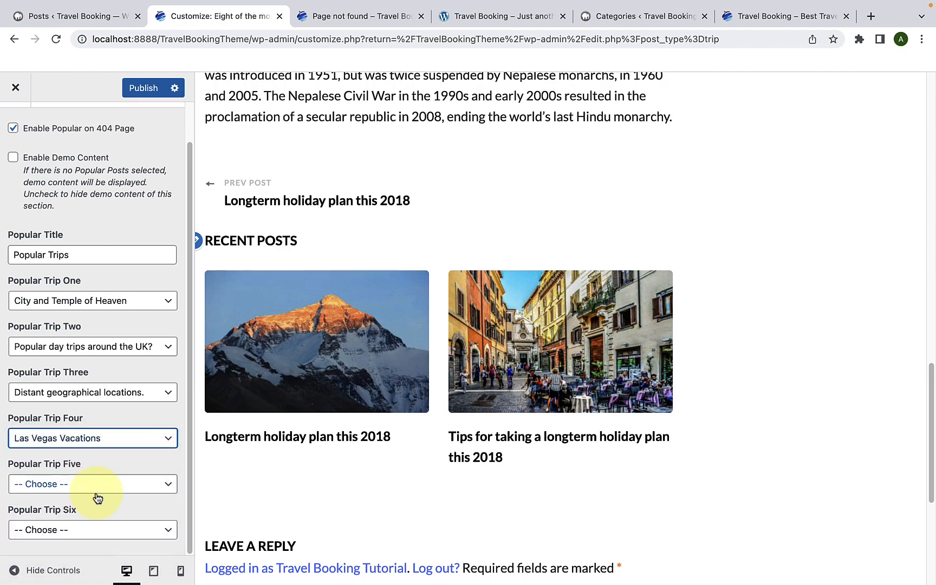
left_click(95, 489)
left_click(95, 530)
left_click(94, 529)
left_click(94, 546)
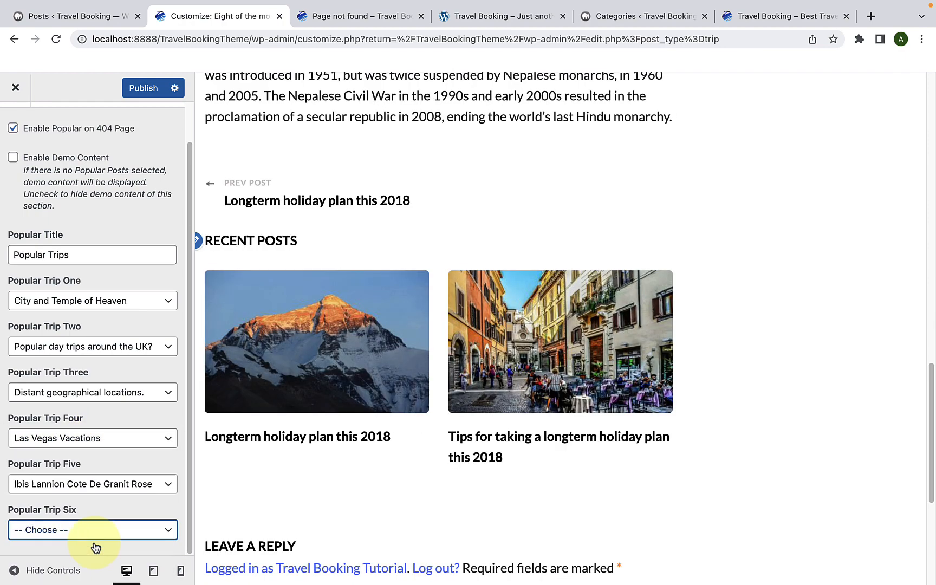
scroll(95, 536, "up", 2)
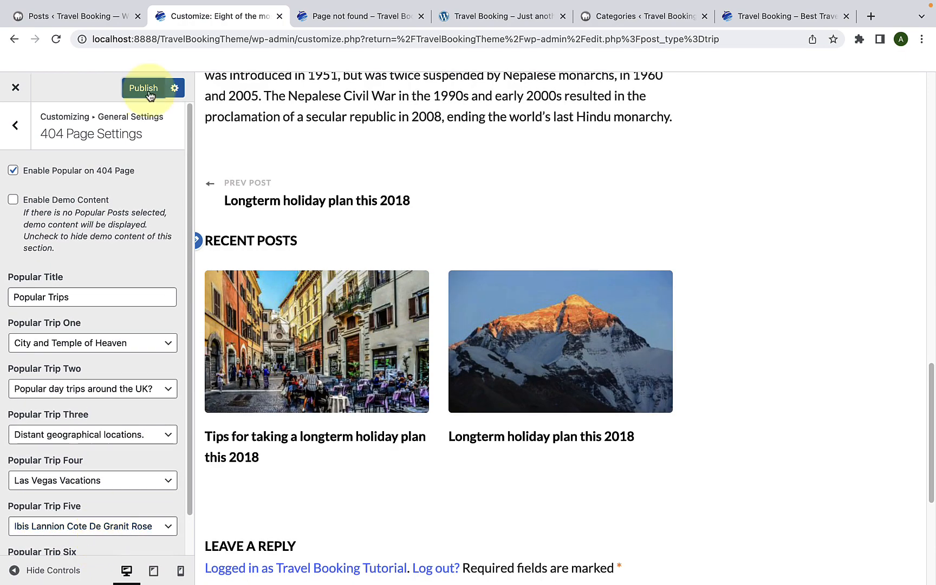
left_click(145, 88)
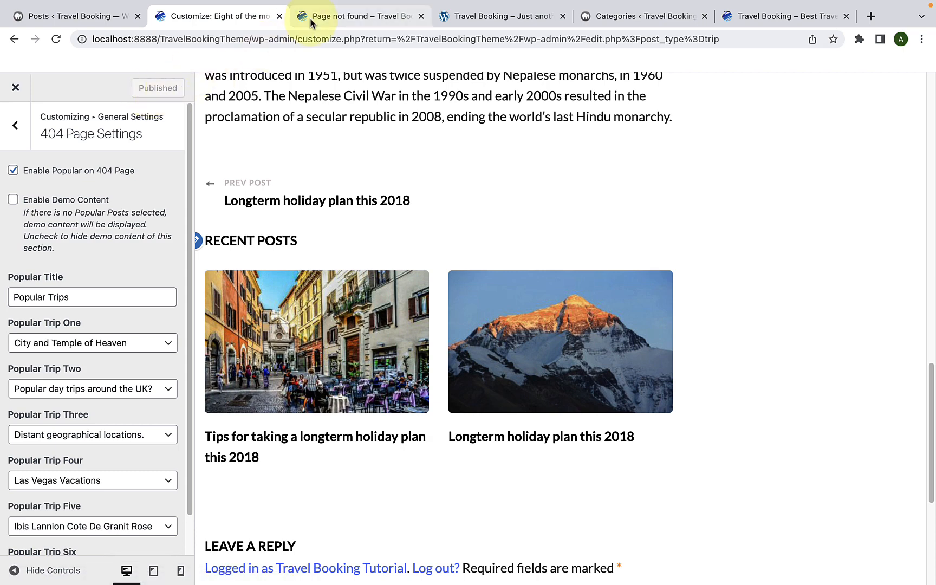
Step: Reload the live 404 page and examine its Popular Trips section for the six chosen trips
left_click(310, 17)
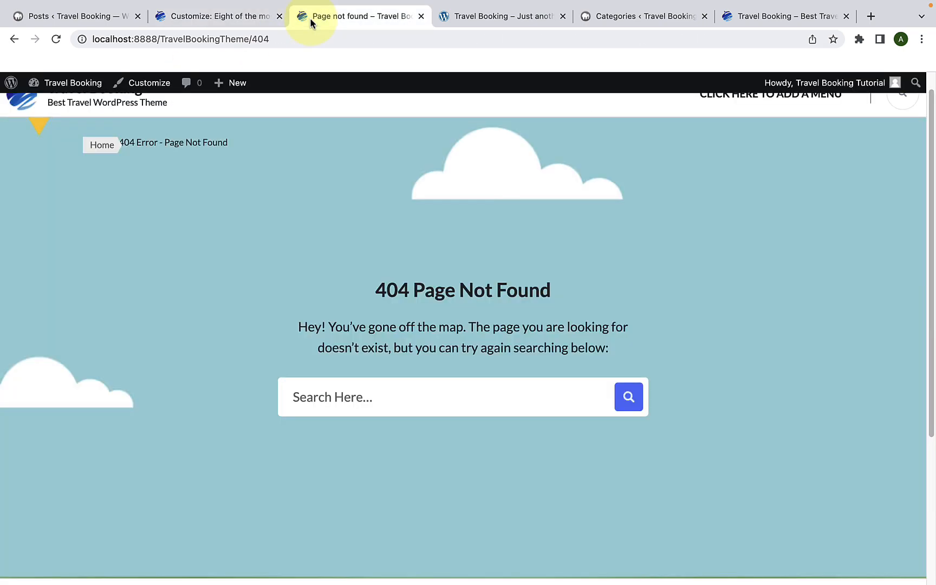
left_click(57, 39)
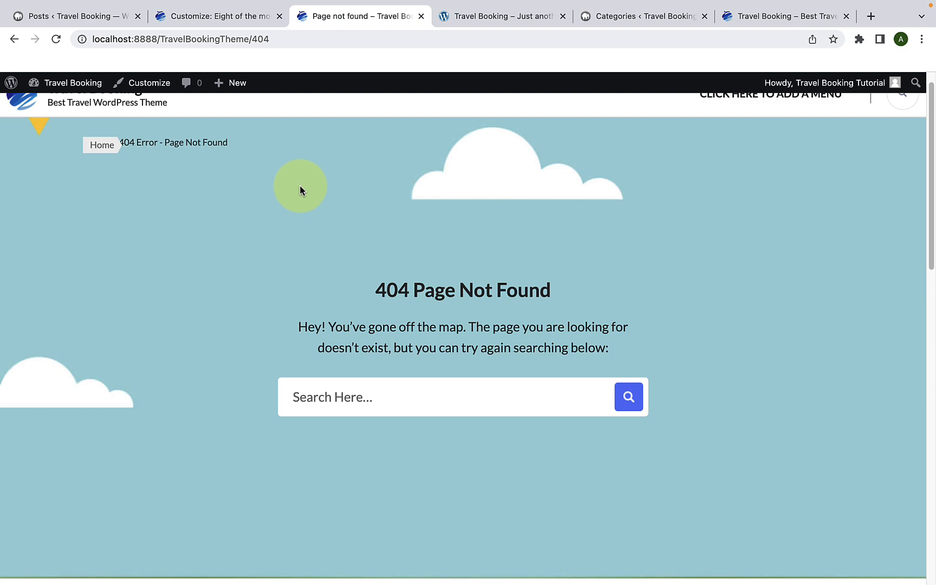
scroll(376, 232, "down", 1)
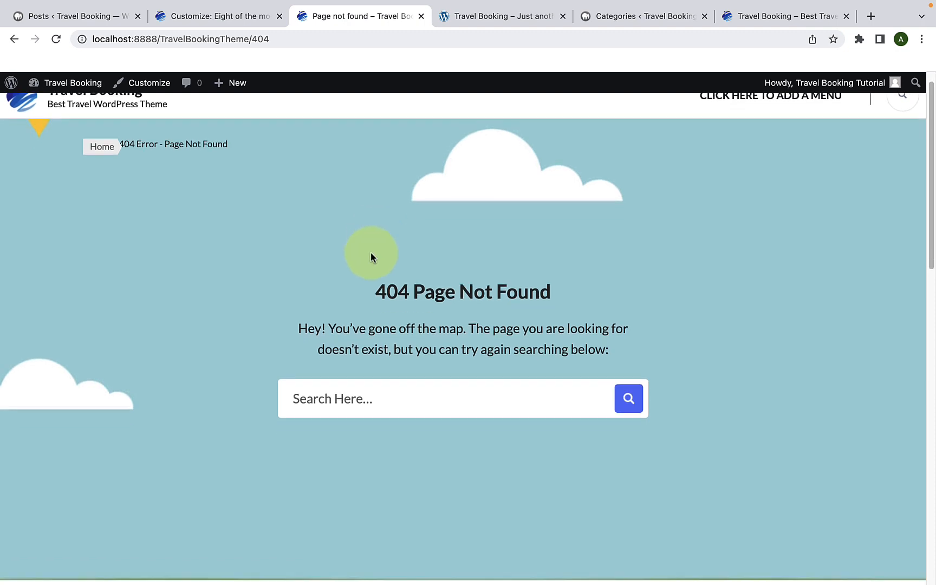
scroll(514, 308, "down", 5)
scroll(513, 311, "down", 5)
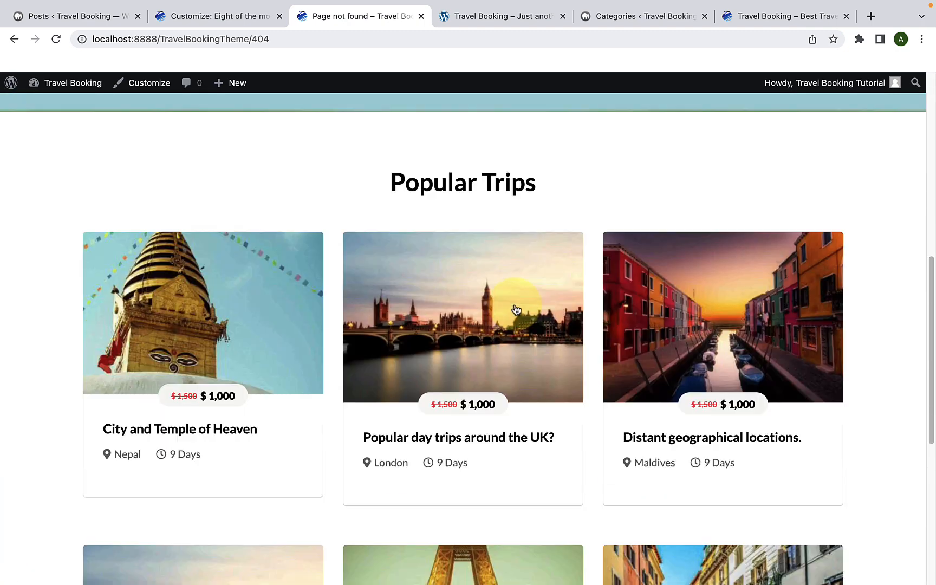
scroll(626, 314, "down", 6)
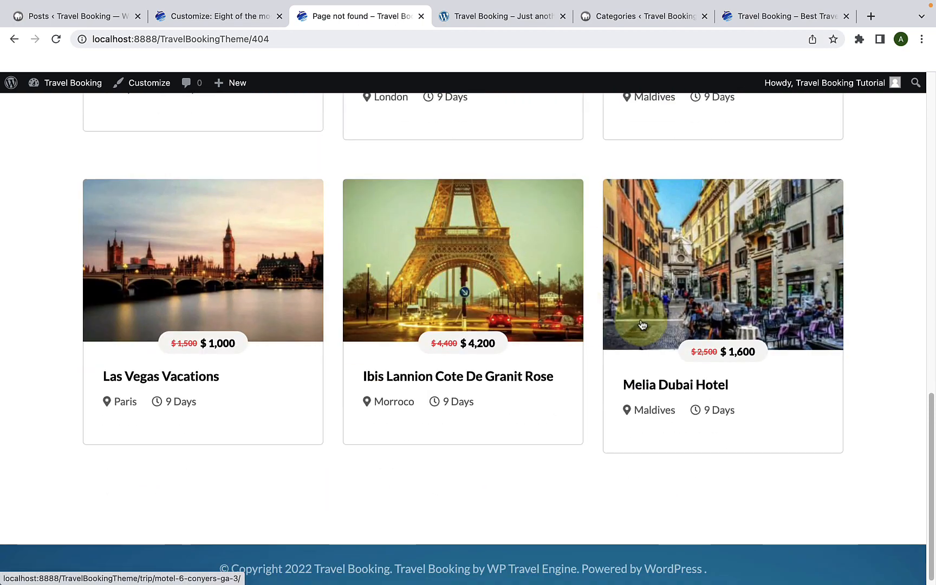
scroll(252, 304, "up", 1)
scroll(253, 304, "up", 5)
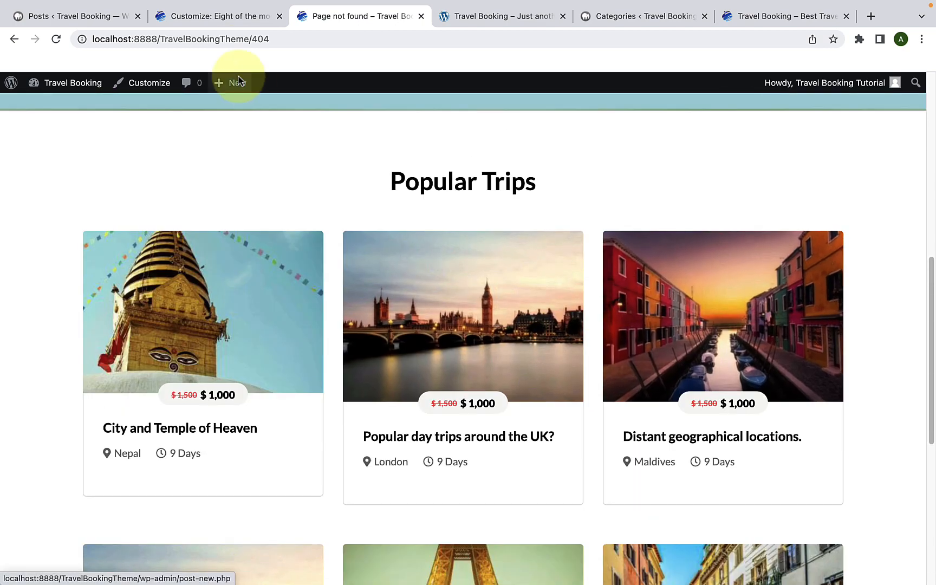
Step: Disable Enable Popular on 404 Page in the Customizer, publish the change, and reload the live 404 page
left_click(230, 16)
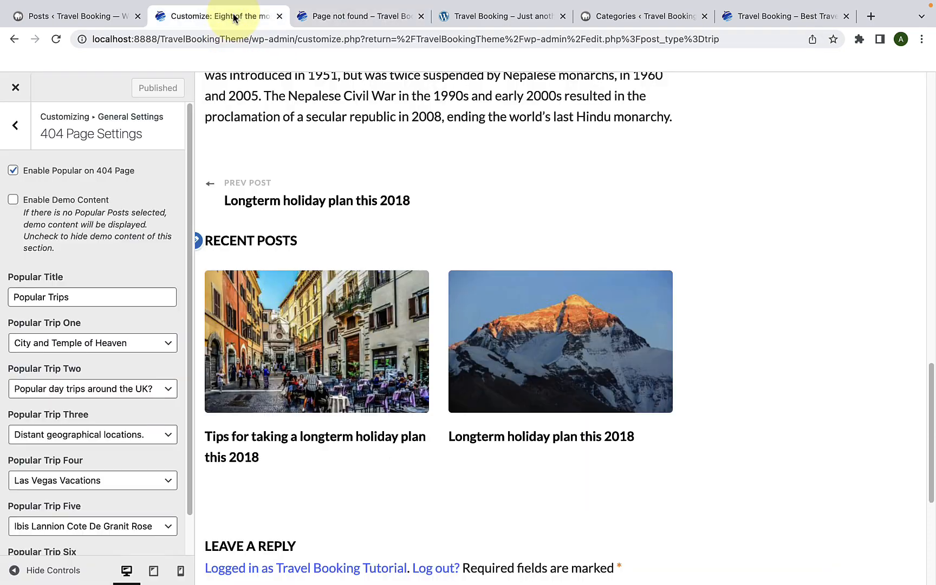
left_click(13, 171)
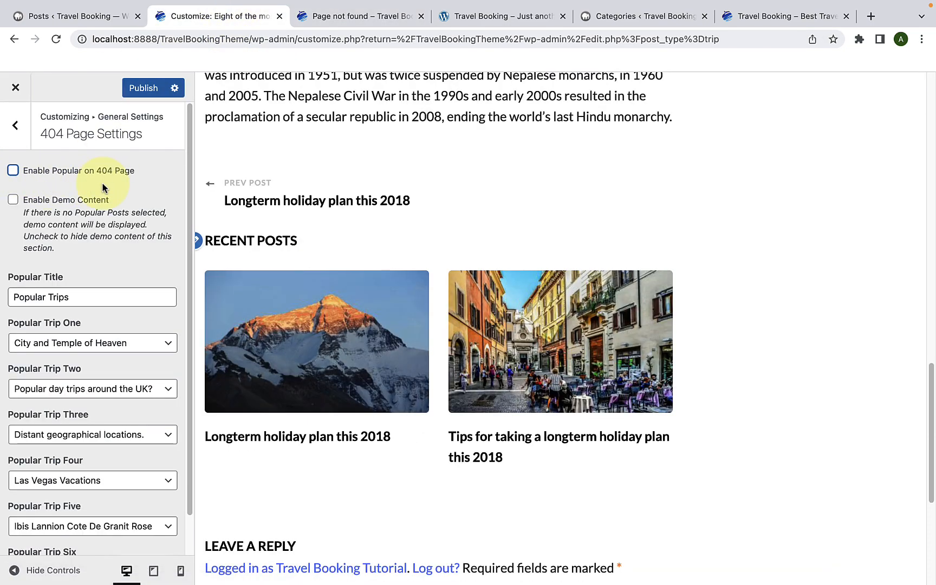
left_click(144, 89)
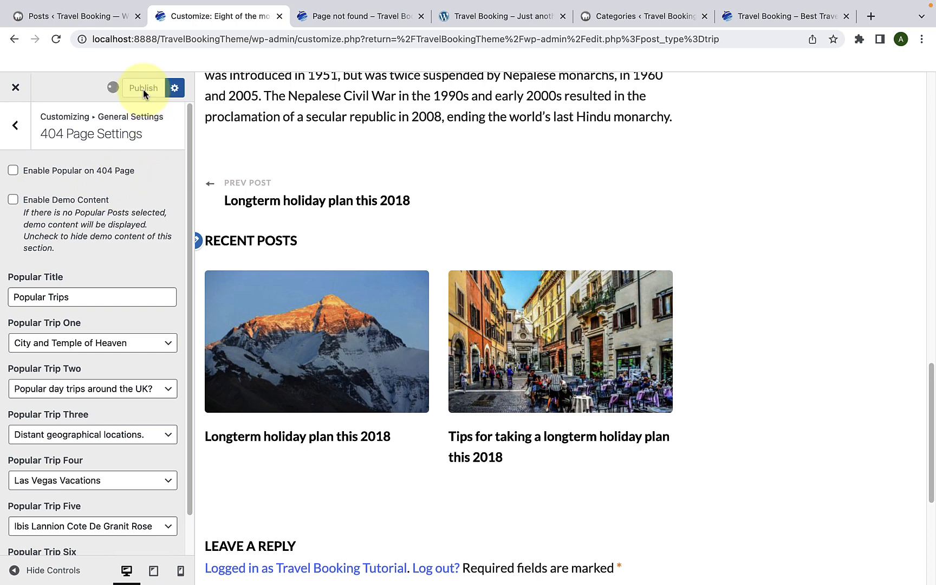
left_click(322, 16)
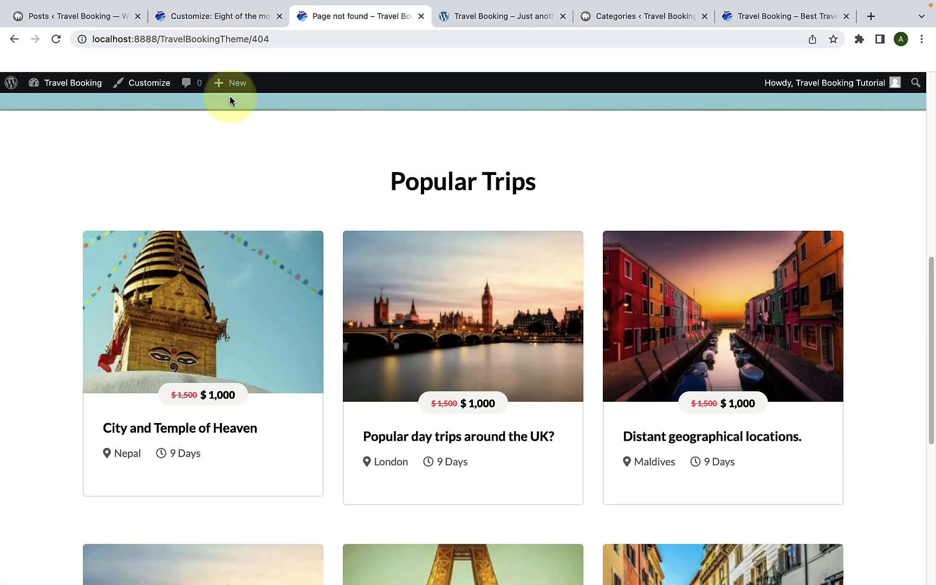
scroll(203, 140, "up", 3)
left_click(56, 39)
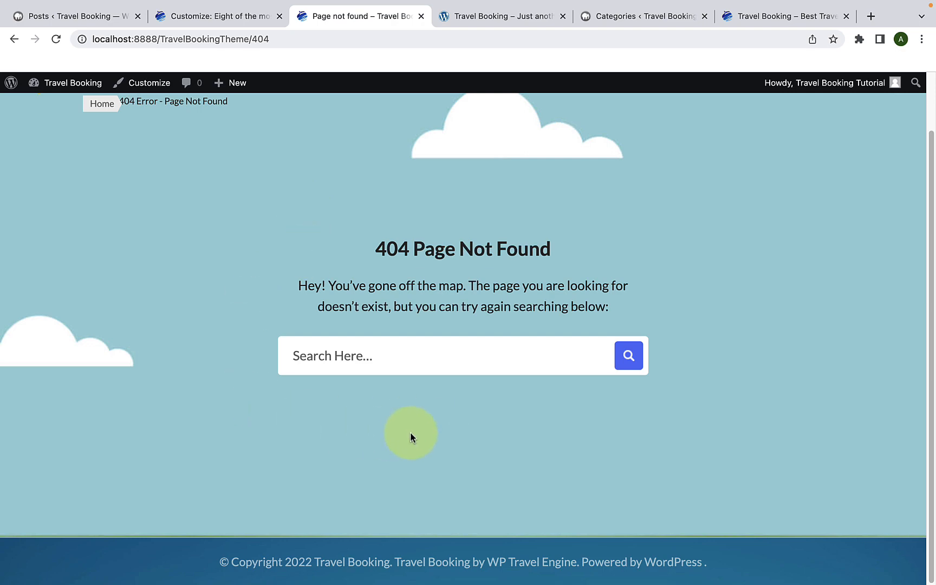
Step: Return to the 404 Page Settings, re-enable Enable Popular on 404 Page, review the Popular Title, and publish
left_click(239, 17)
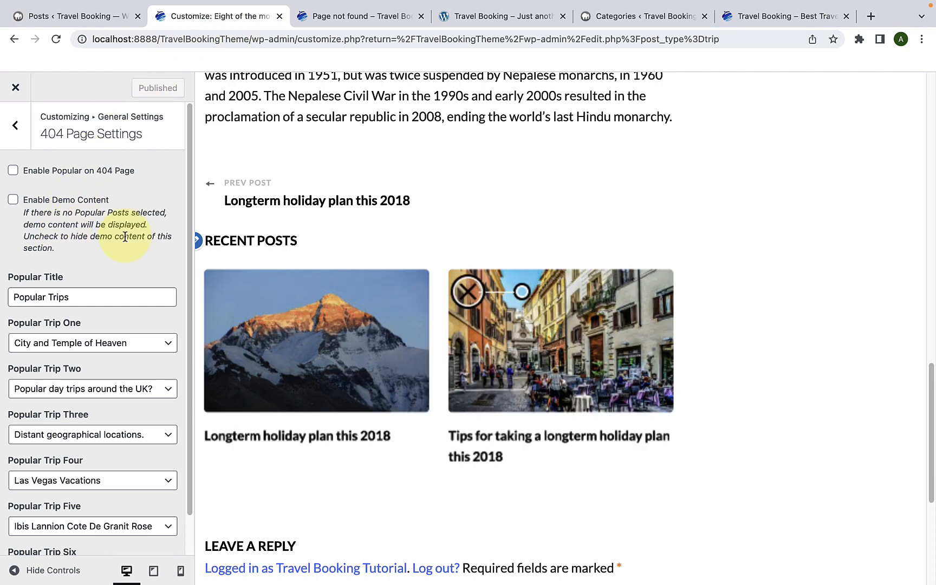
scroll(115, 278, "down", 2)
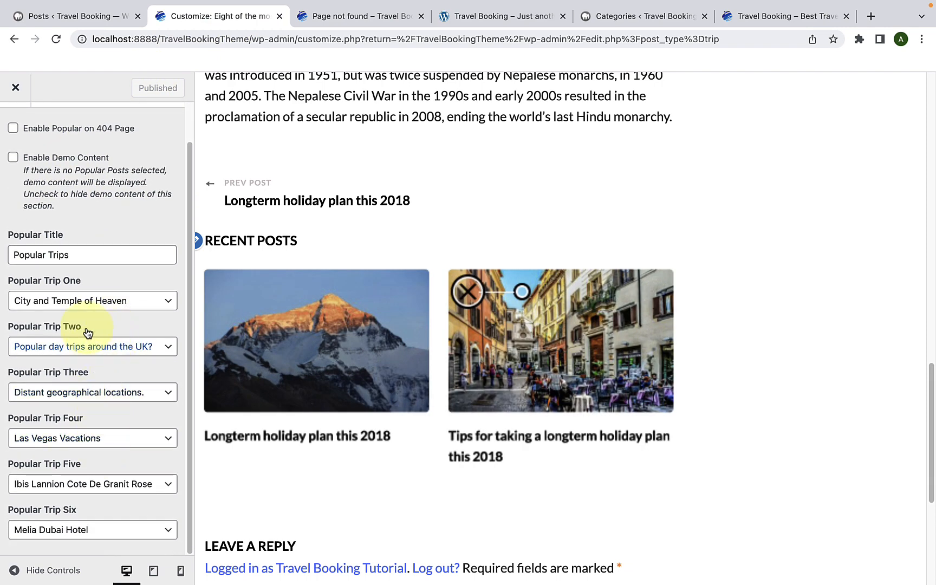
scroll(90, 286, "up", 2)
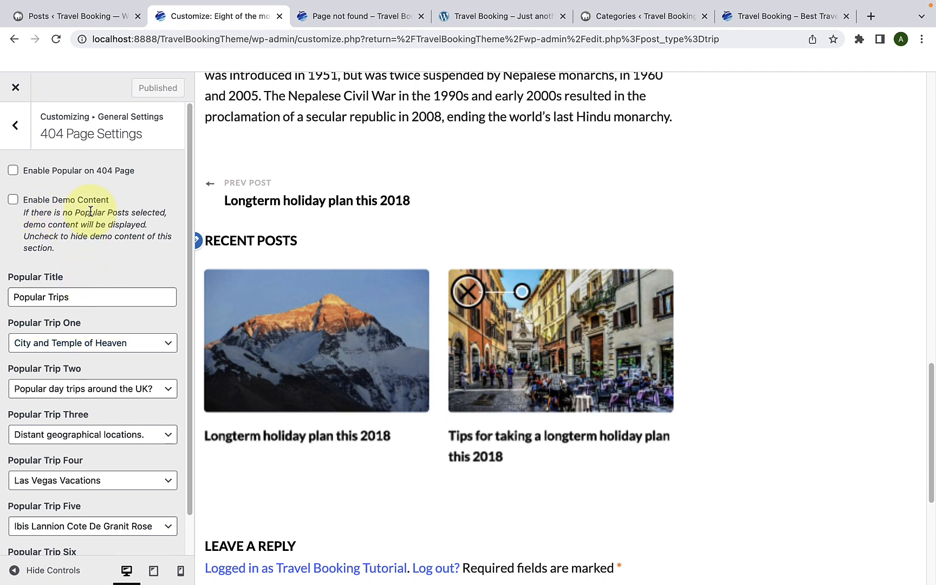
left_click(14, 174)
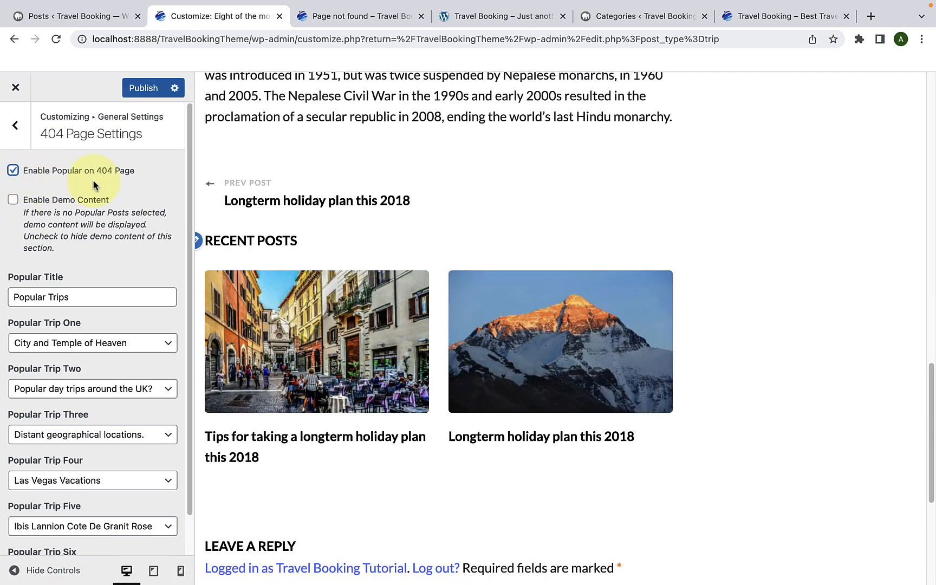
scroll(85, 278, "down", 1)
left_click_drag(81, 276, 10, 277)
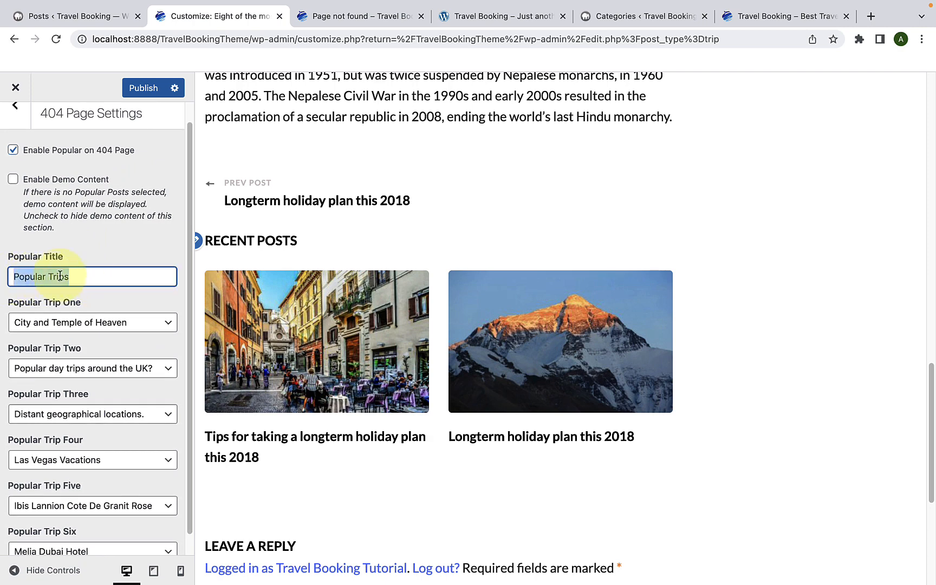
left_click(146, 88)
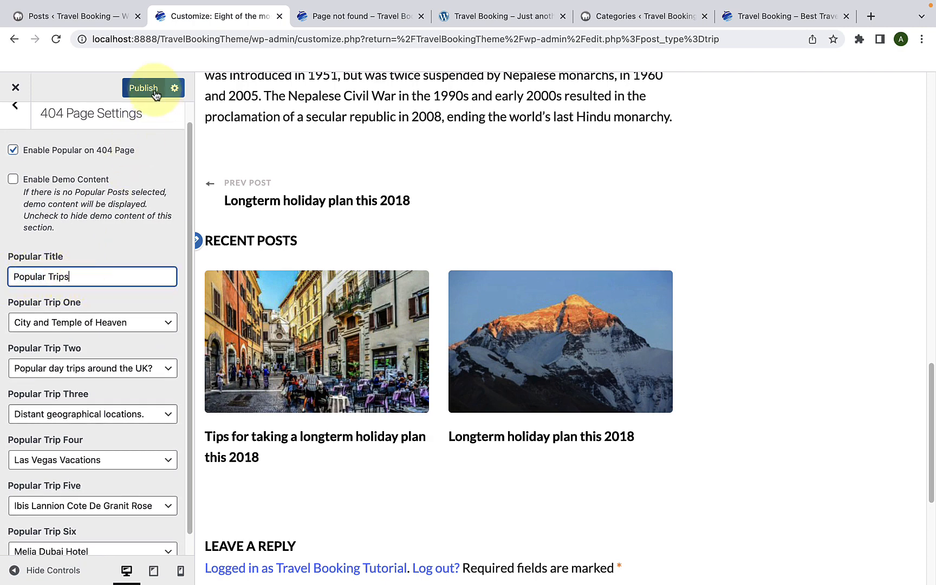
Step: Refresh the live 404 page and check the search area and the restored Popular Trips listing
left_click(293, 18)
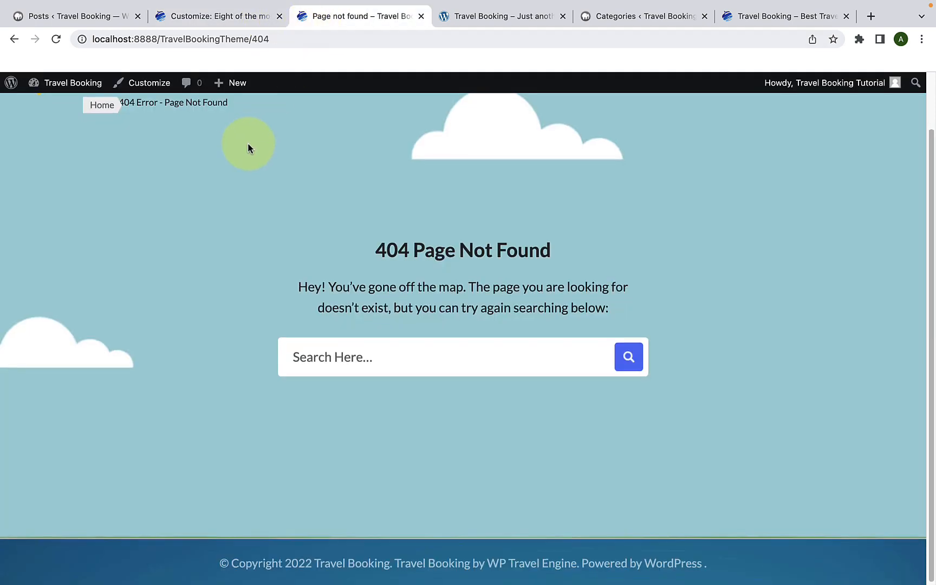
left_click(58, 40)
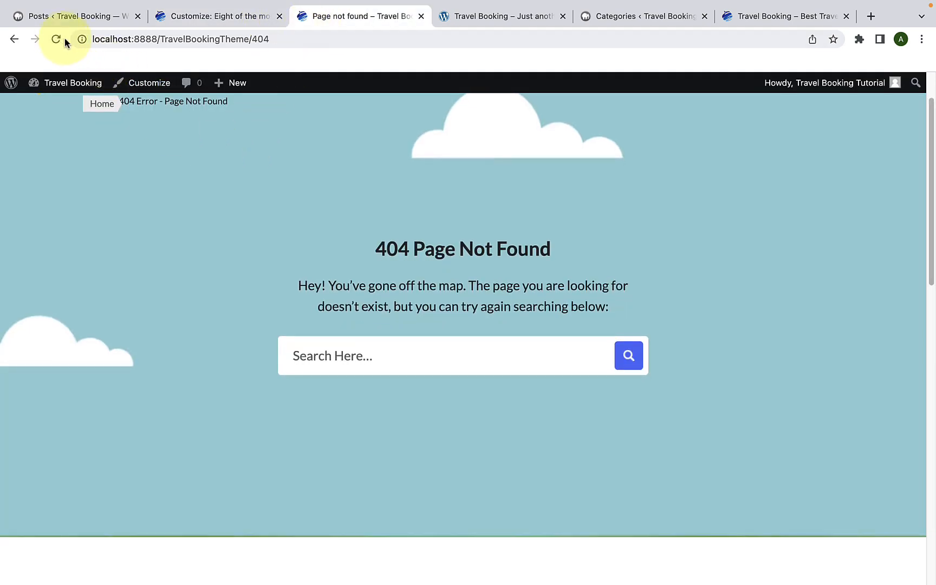
scroll(350, 263, "down", 10)
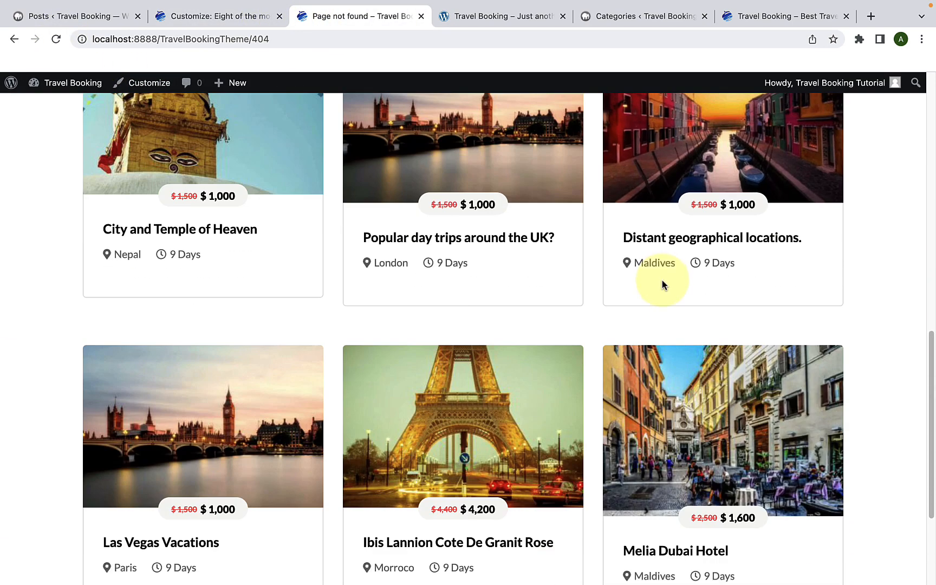
scroll(661, 284, "down", 3)
scroll(334, 276, "up", 12)
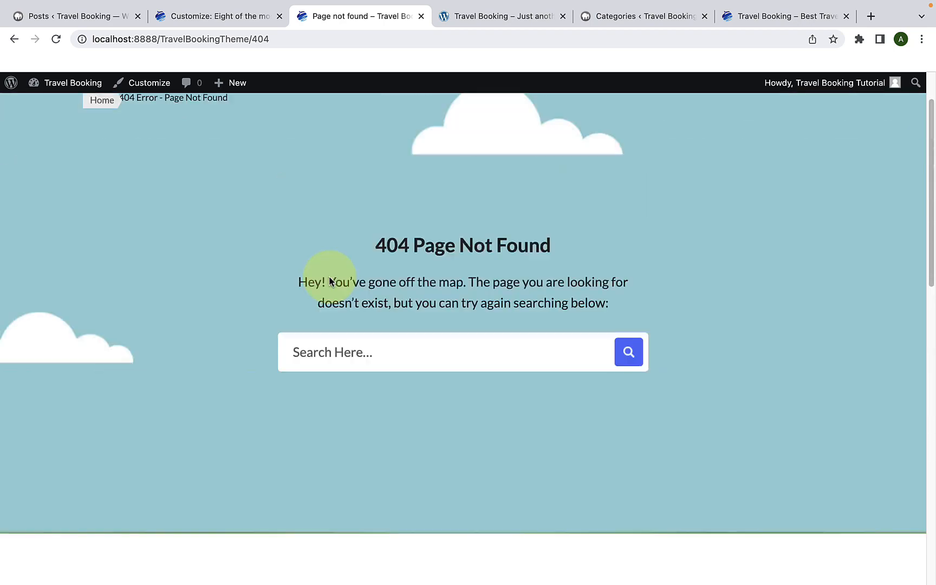
scroll(329, 281, "up", 2)
scroll(330, 281, "down", 6)
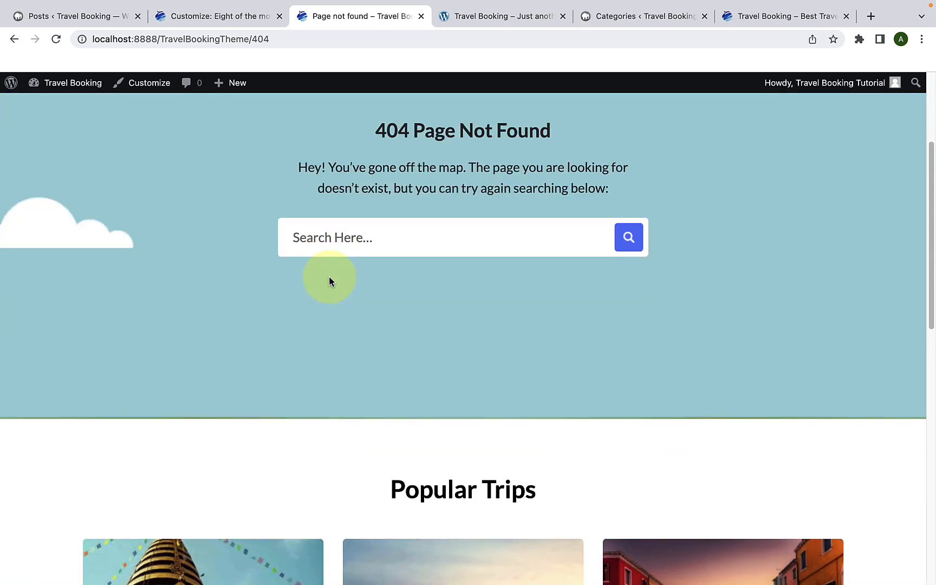
scroll(330, 281, "down", 4)
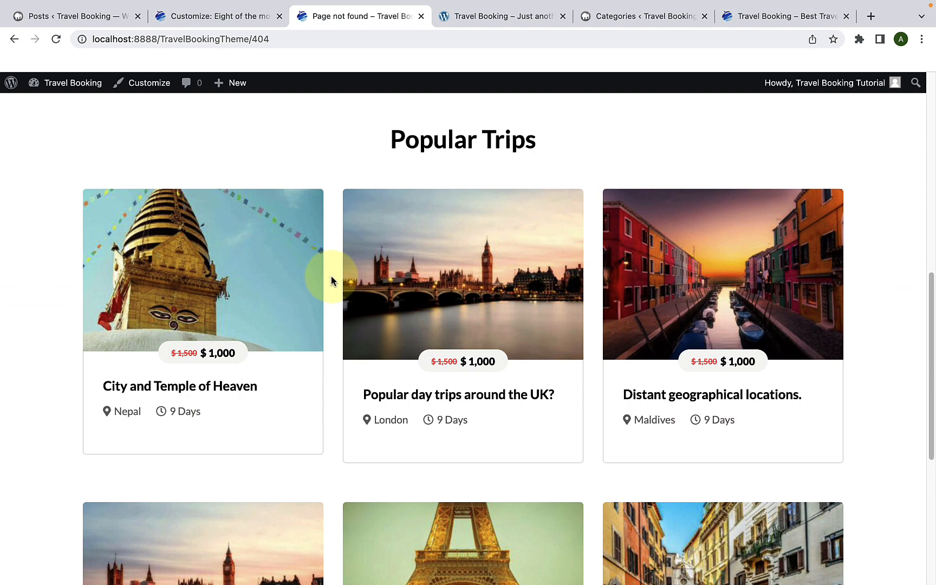
scroll(332, 280, "down", 6)
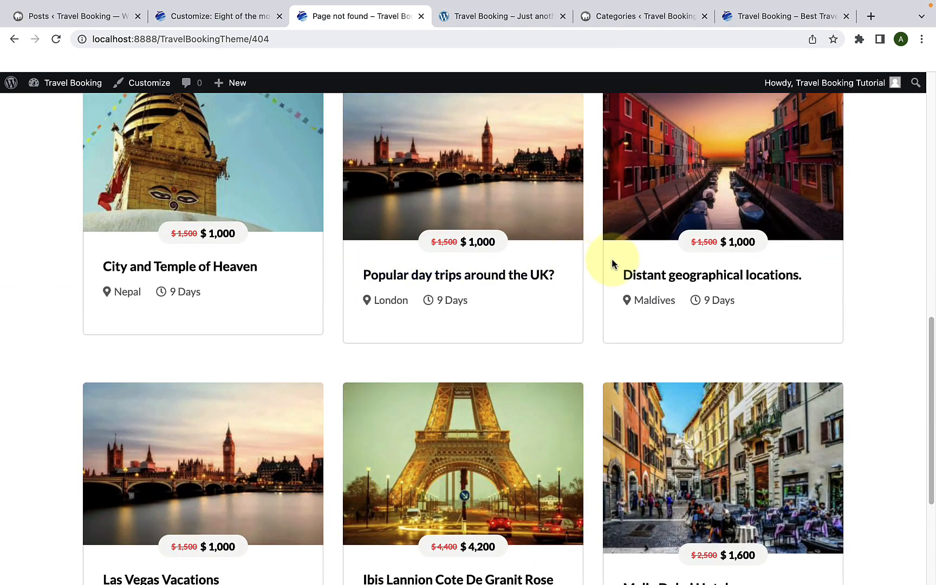
scroll(267, 288, "up", 5)
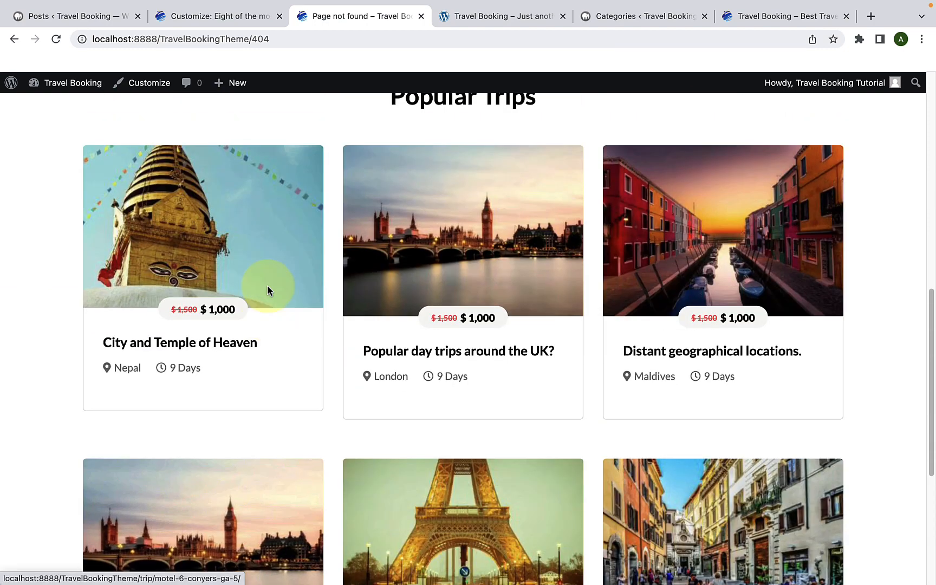
Step: Return from the live 404 page to the Customizer, open the SEO Settings, and load the Blog page in the preview
scroll(322, 203, "up", 10)
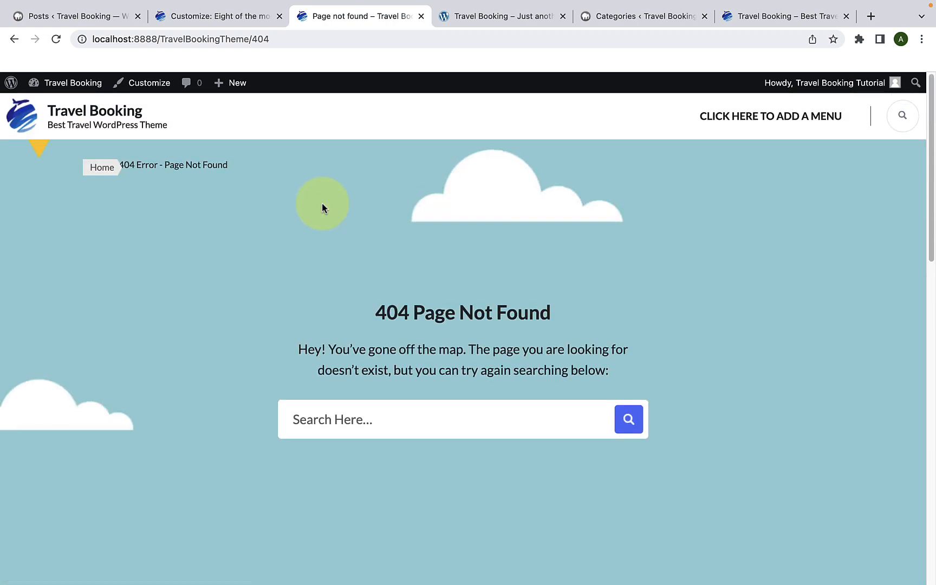
left_click(244, 17)
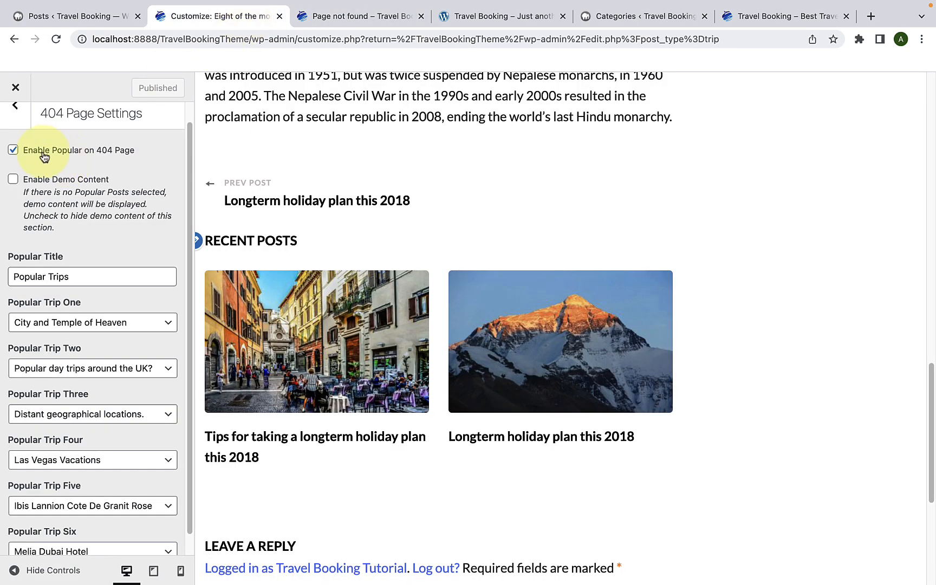
left_click(21, 129)
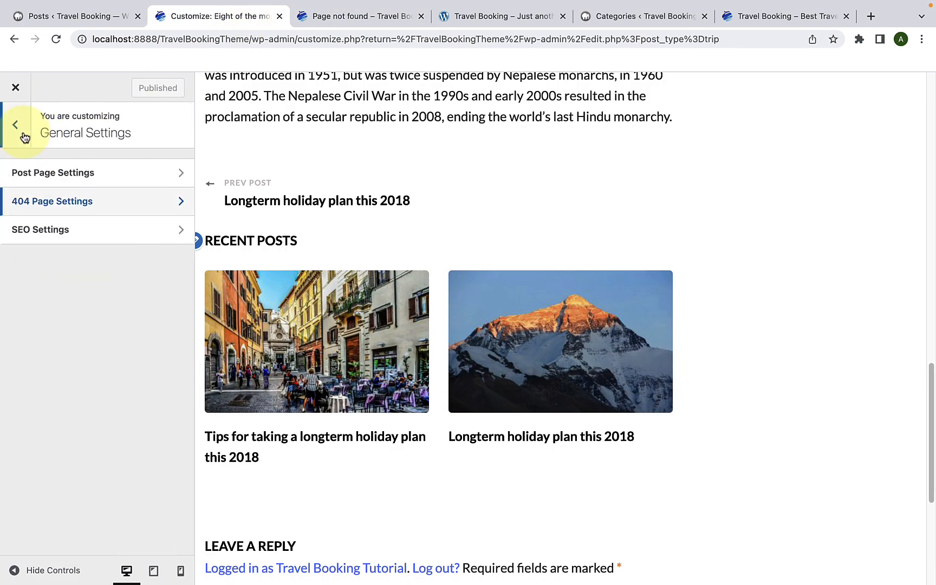
left_click(100, 234)
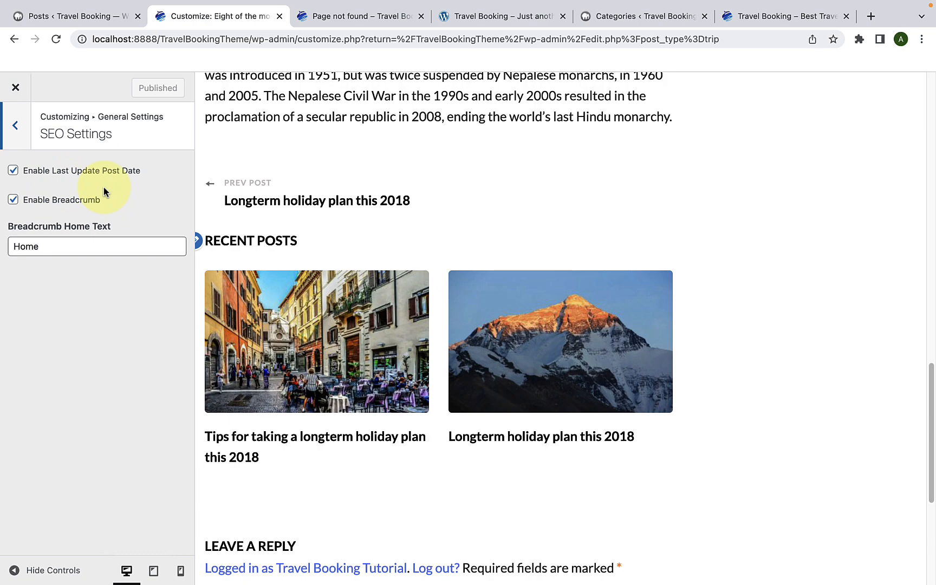
scroll(280, 195, "up", 15)
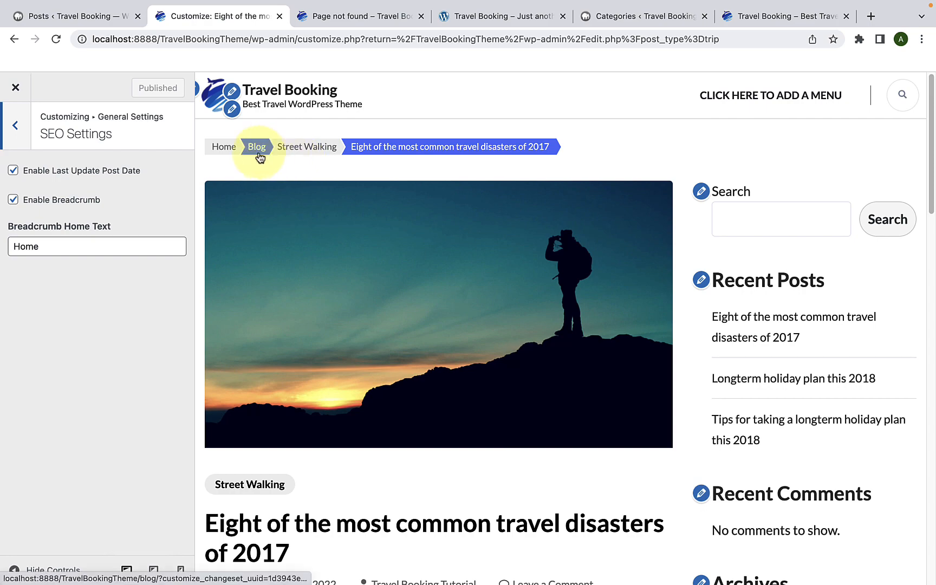
left_click(258, 149)
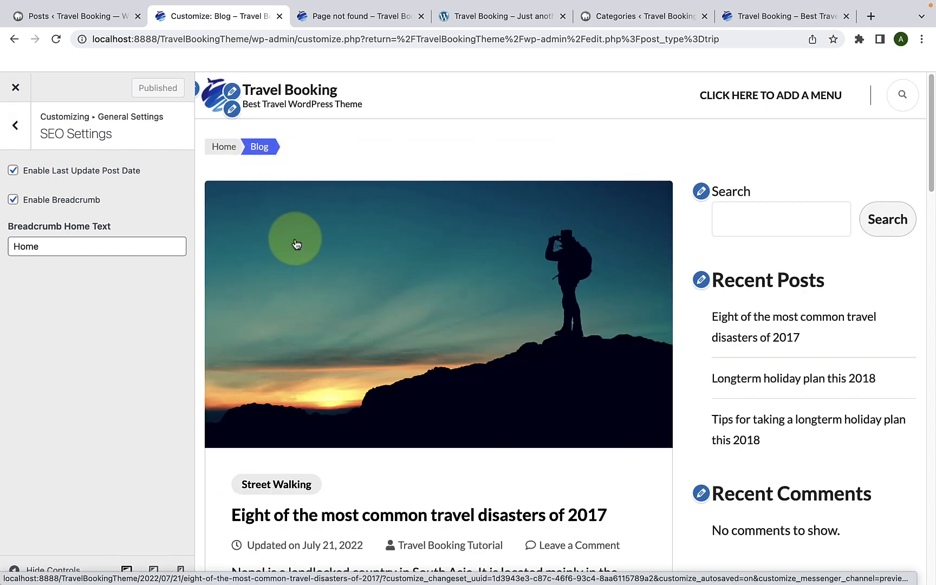
Step: Turn Enable Last Update Post Date off and on again, and do the same with Enable Breadcrumb, comparing the Blog preview
scroll(295, 245, "down", 5)
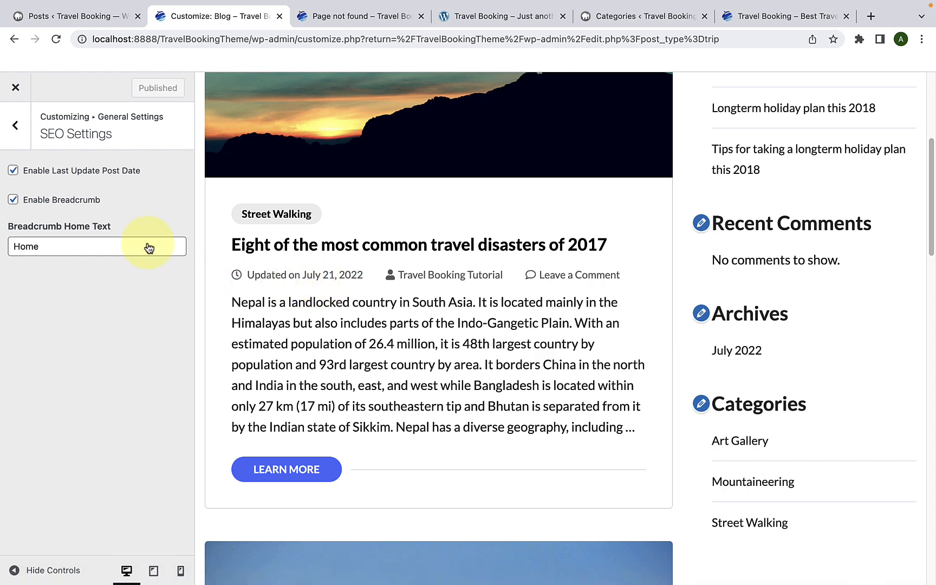
left_click(13, 171)
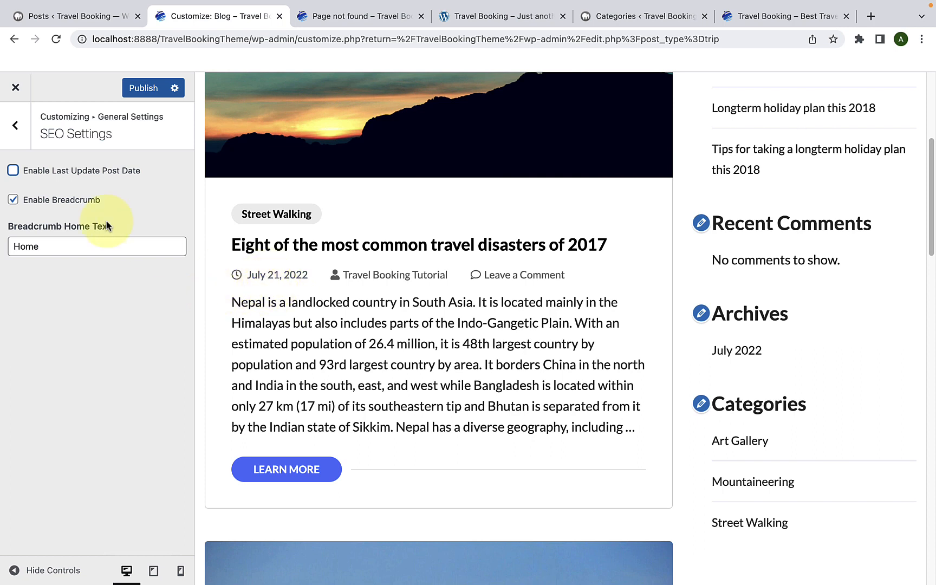
left_click(13, 171)
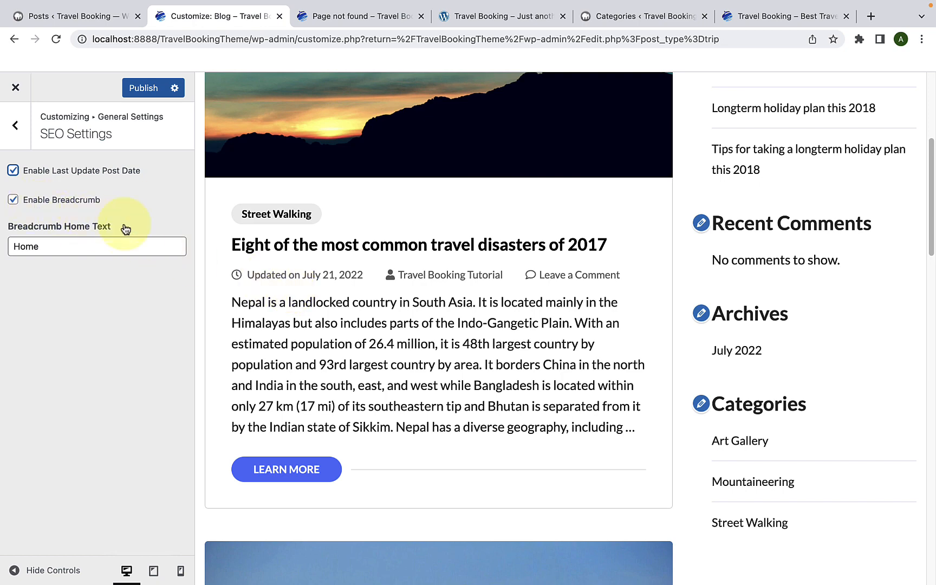
scroll(246, 276, "up", 5)
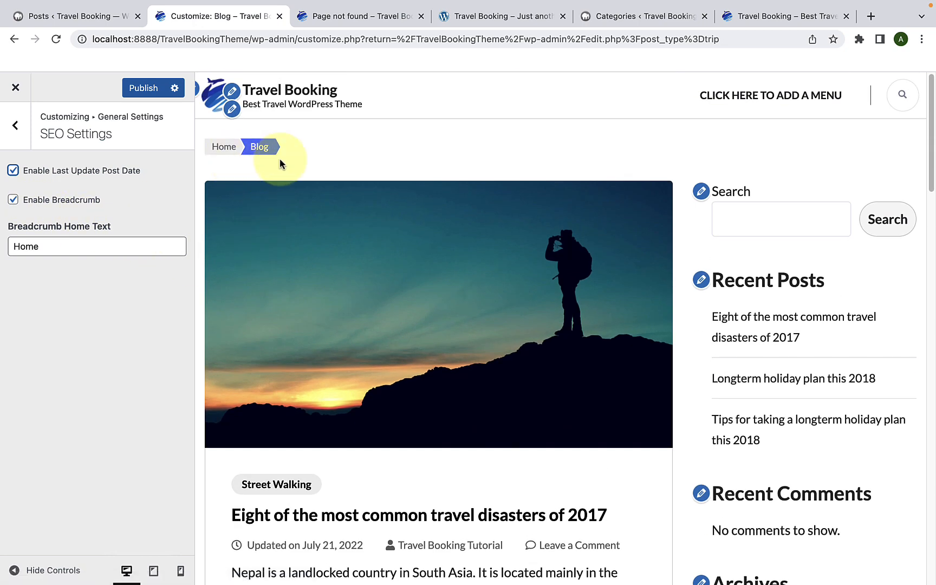
left_click(13, 205)
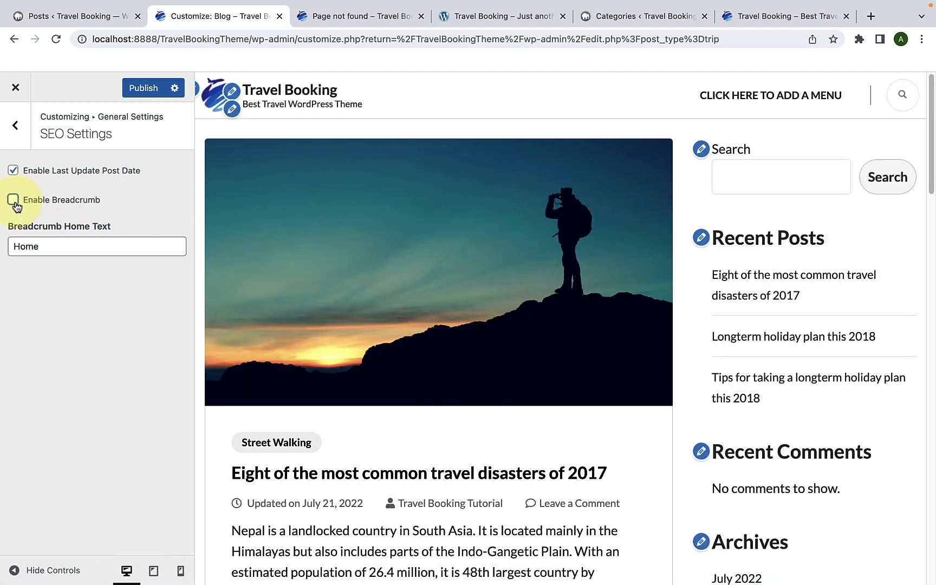
left_click(13, 201)
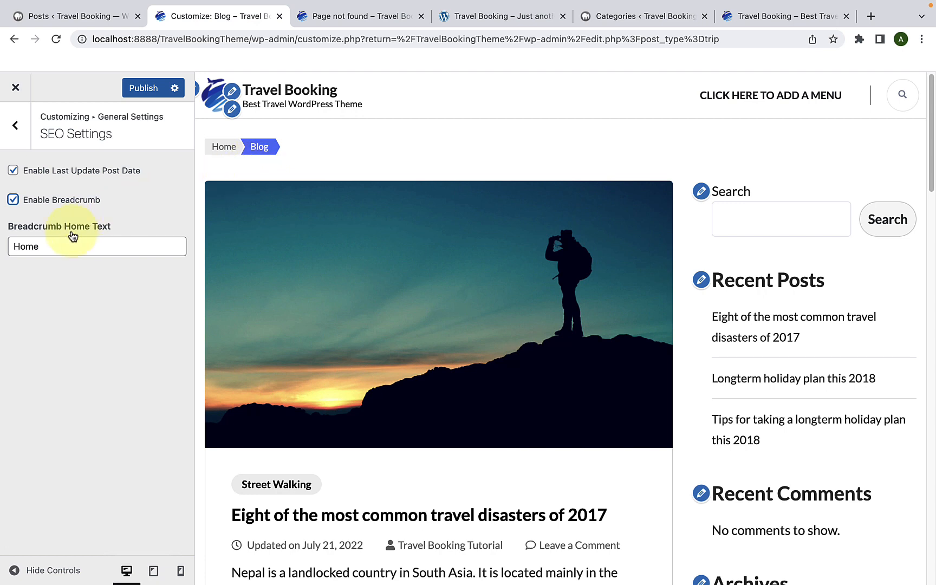
Step: Change the Breadcrumb Home Text to "Travel" in the SEO Settings
left_click(62, 248)
left_click_drag(15, 250, 45, 249)
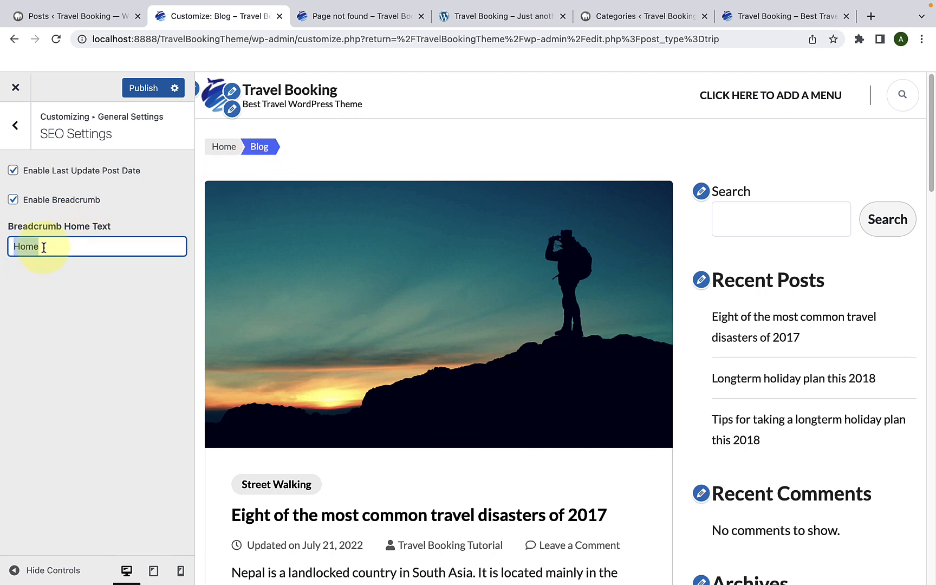
left_click(44, 248)
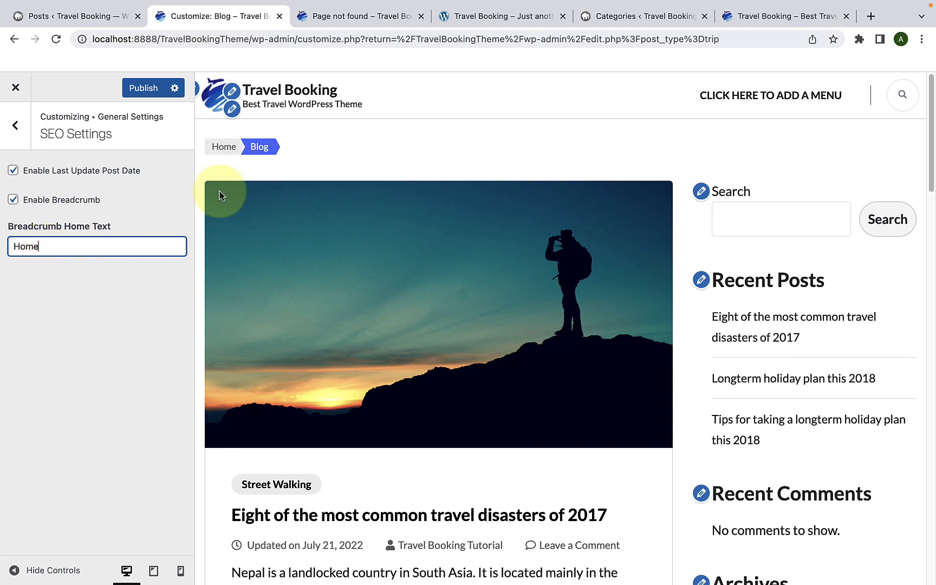
left_click_drag(46, 246, 9, 246)
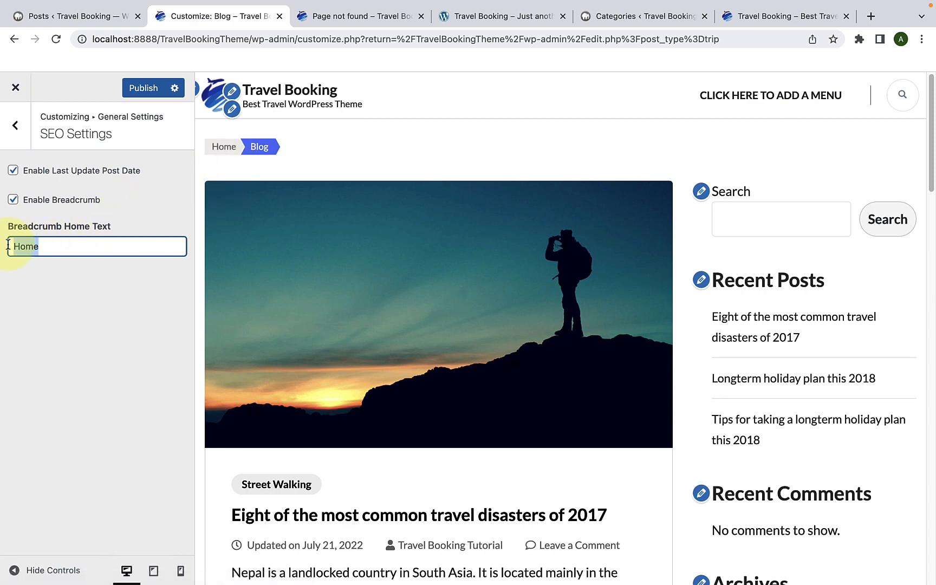
type("Travel")
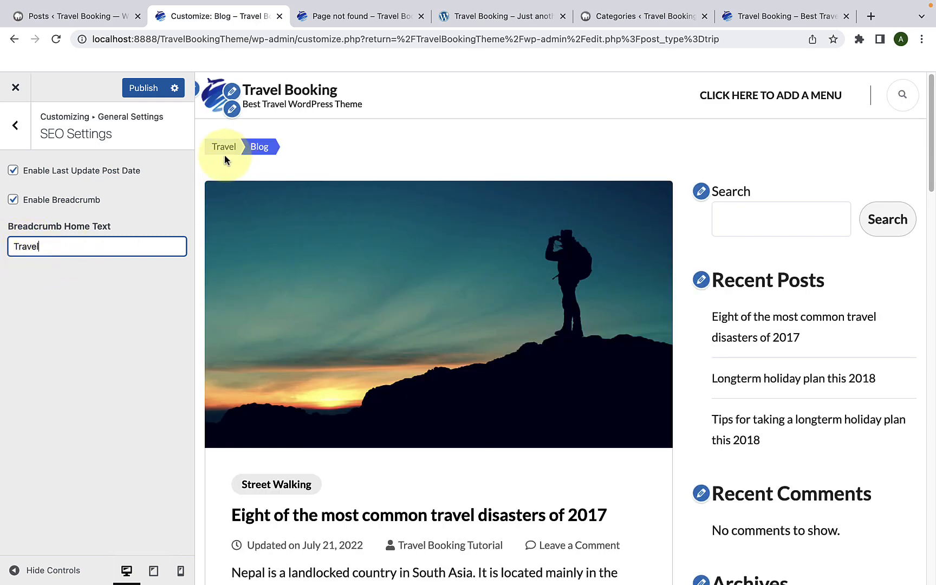
Step: Set the Breadcrumb Home Text back to "Home" and publish the SEO Settings
left_click_drag(92, 246, 4, 251)
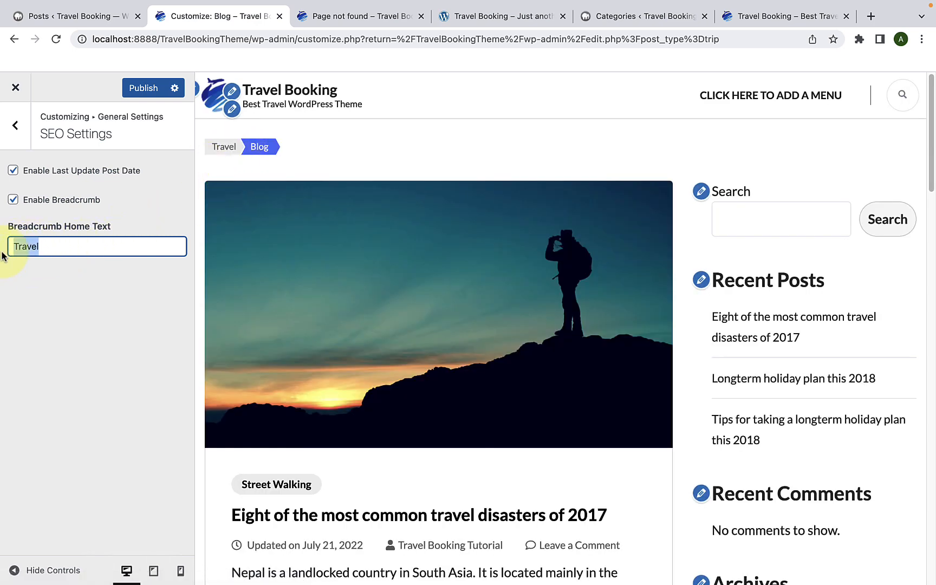
type("Home")
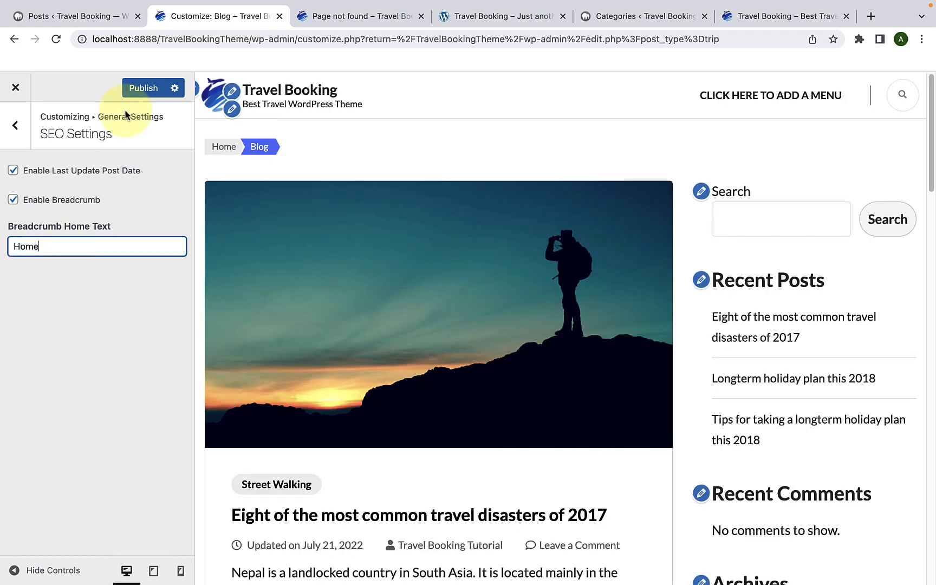
left_click(141, 90)
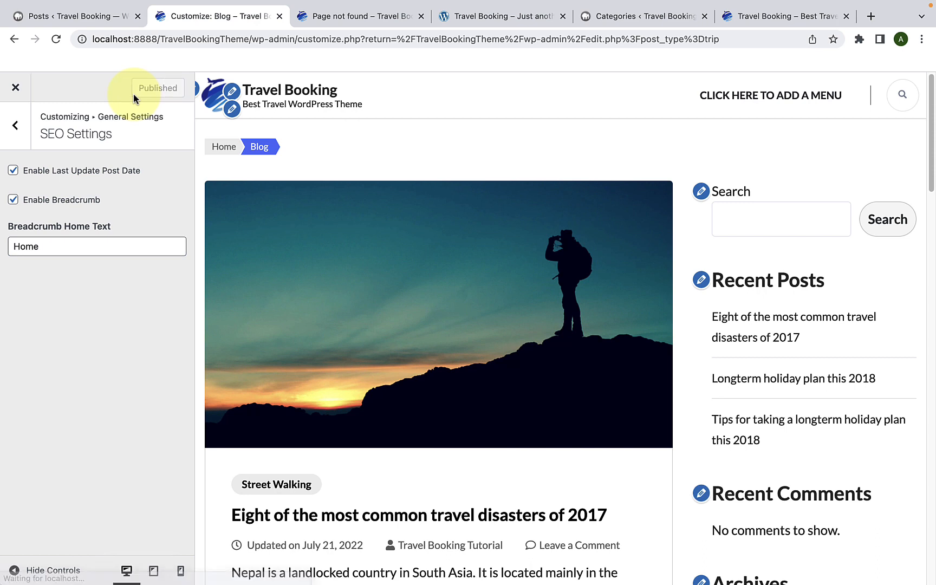
Step: Leave the General Settings, open the Menus section, and load the site's front page in the preview
left_click(11, 140)
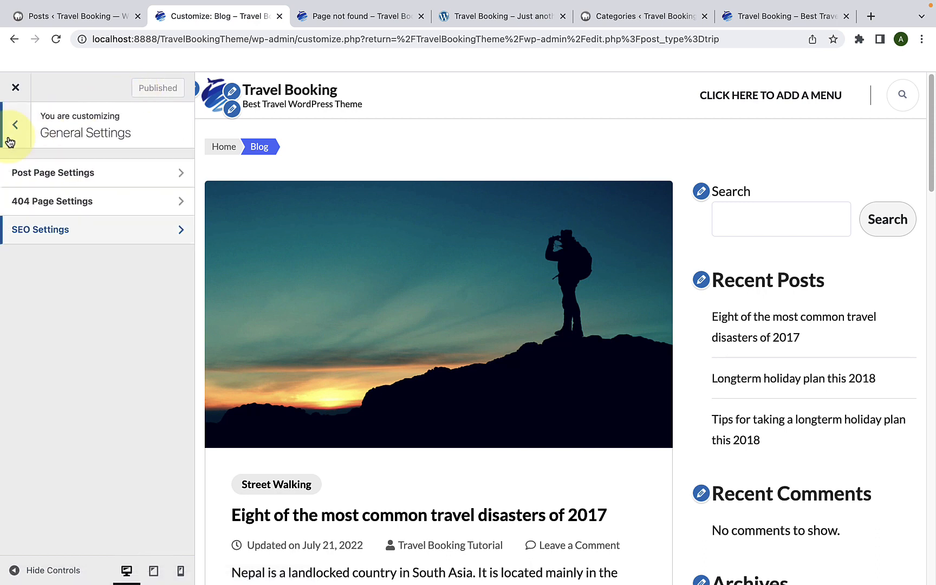
left_click(11, 135)
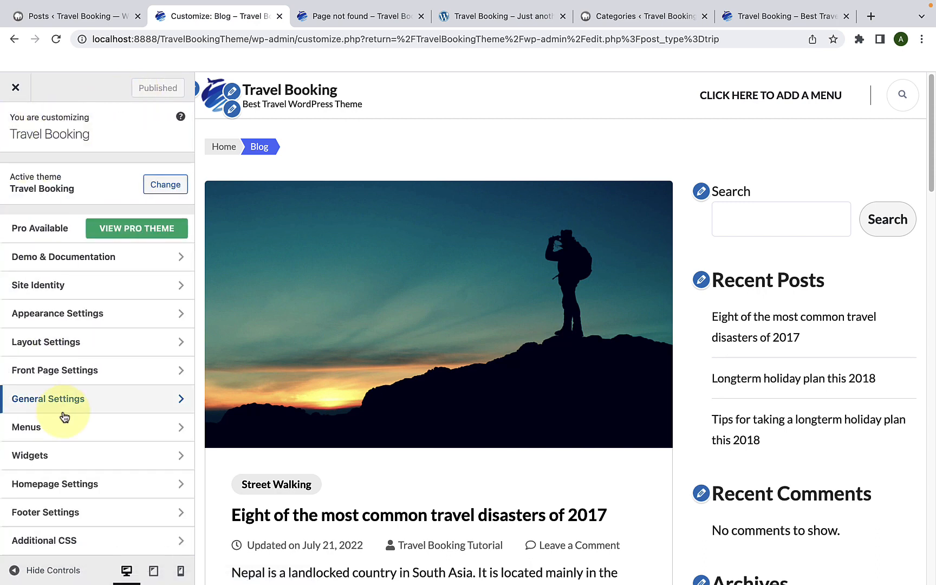
left_click(78, 435)
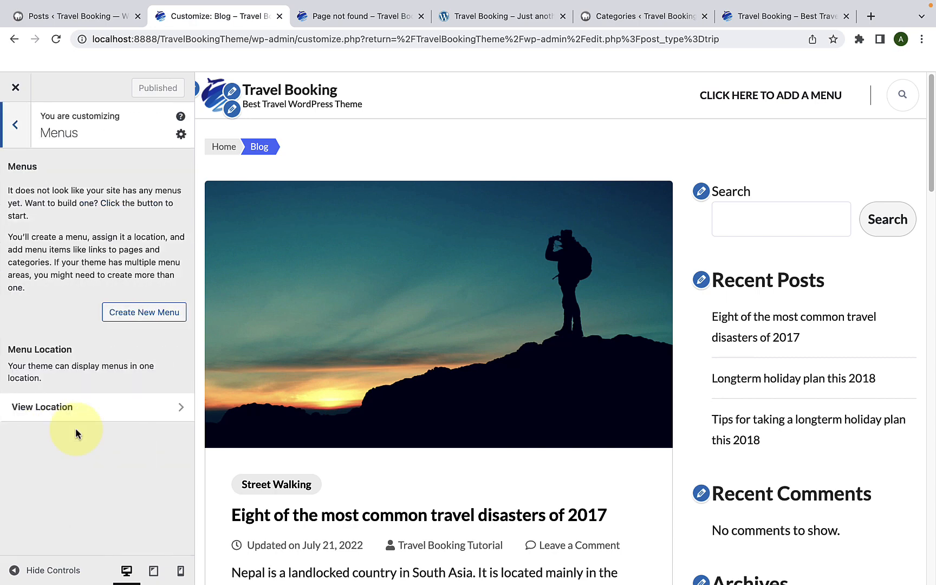
left_click(275, 97)
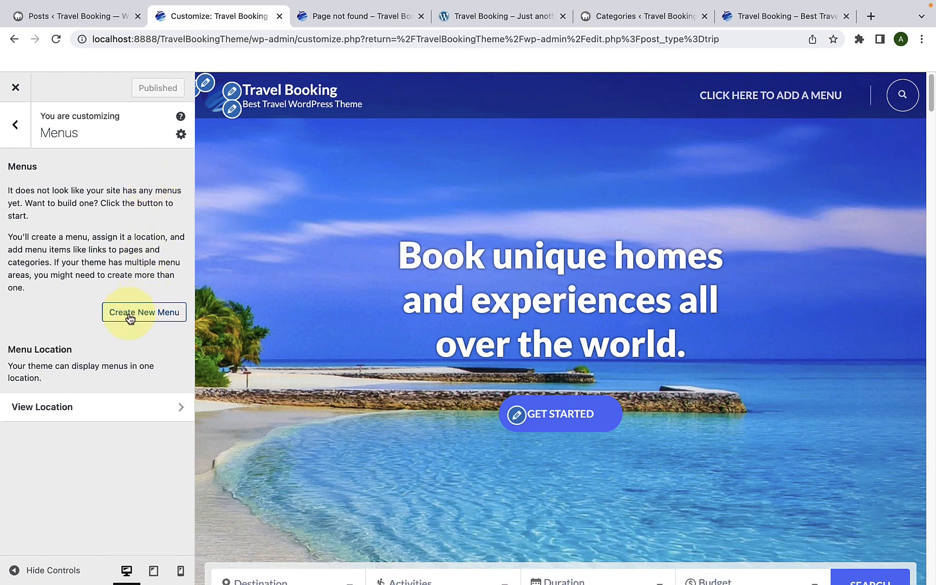
Step: Create a new menu named "Primary Menu" and assign it to the Primary location
left_click(158, 321)
left_click(77, 193)
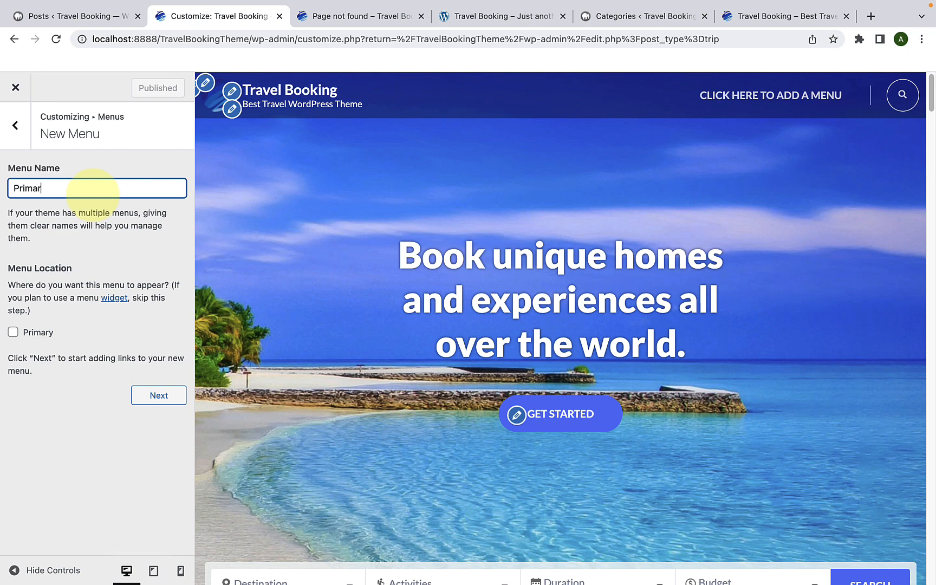
type("Primary Menu")
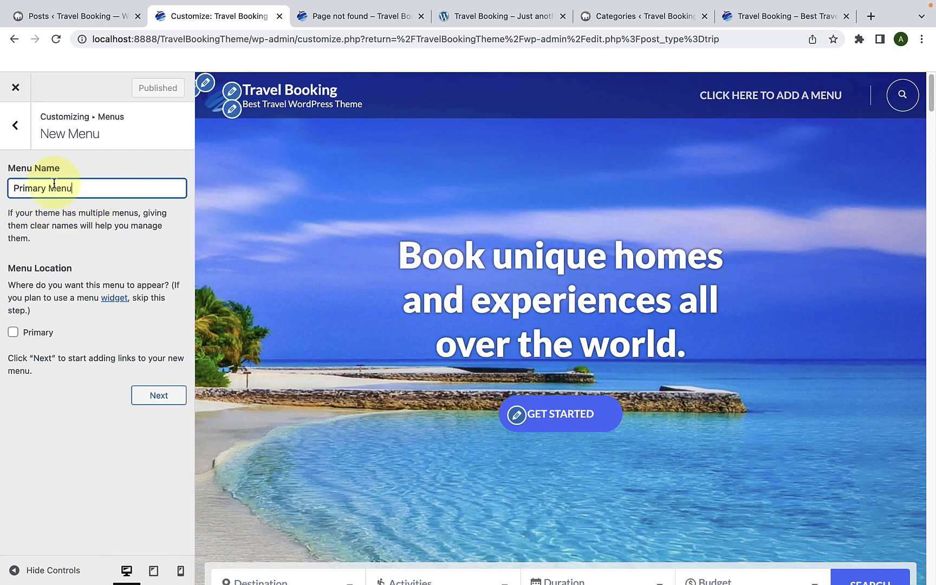
left_click(13, 333)
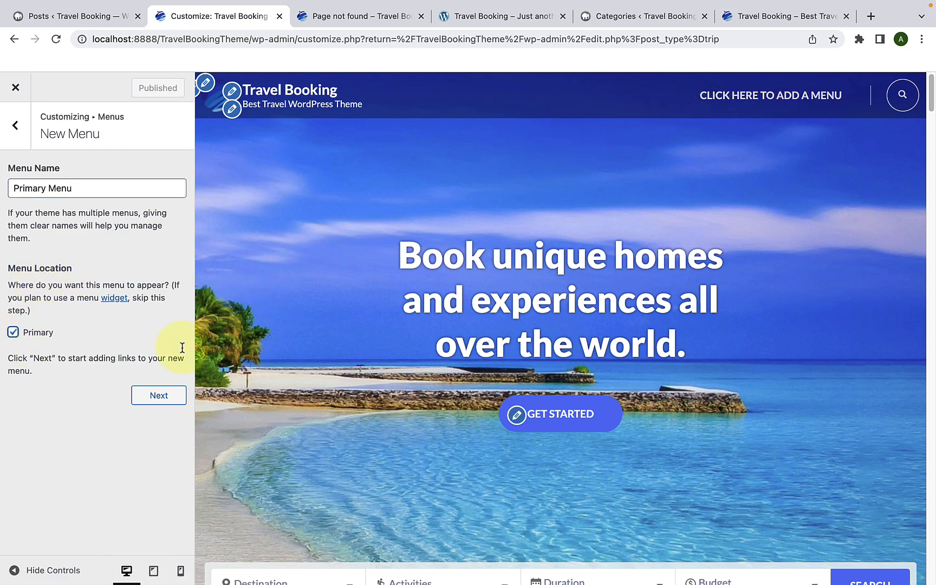
left_click(161, 396)
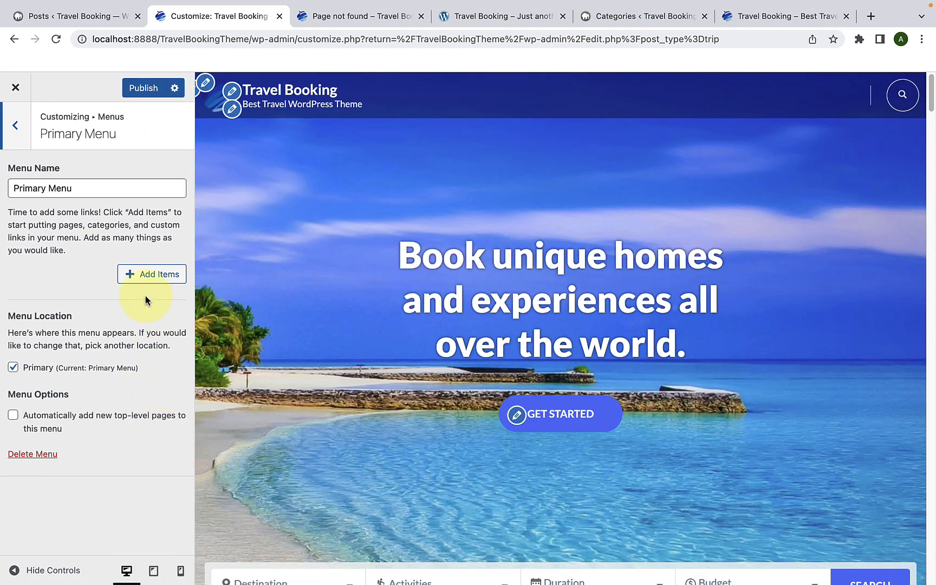
Step: Open the item picker for Primary Menu and look through the available item groups, from Pages and Posts to Activities and Trip Type
left_click(140, 282)
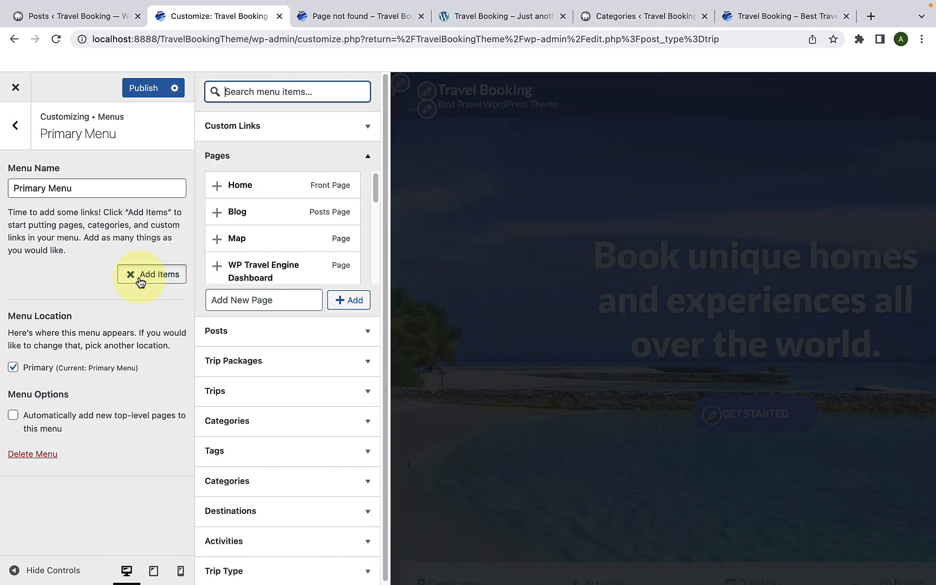
left_click(255, 164)
left_click(253, 188)
left_click(249, 186)
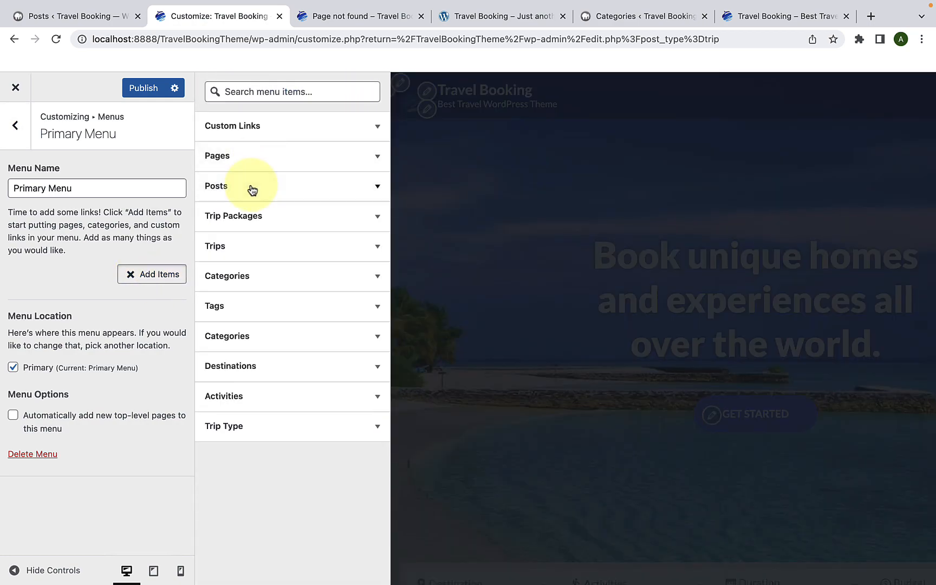
left_click(257, 224)
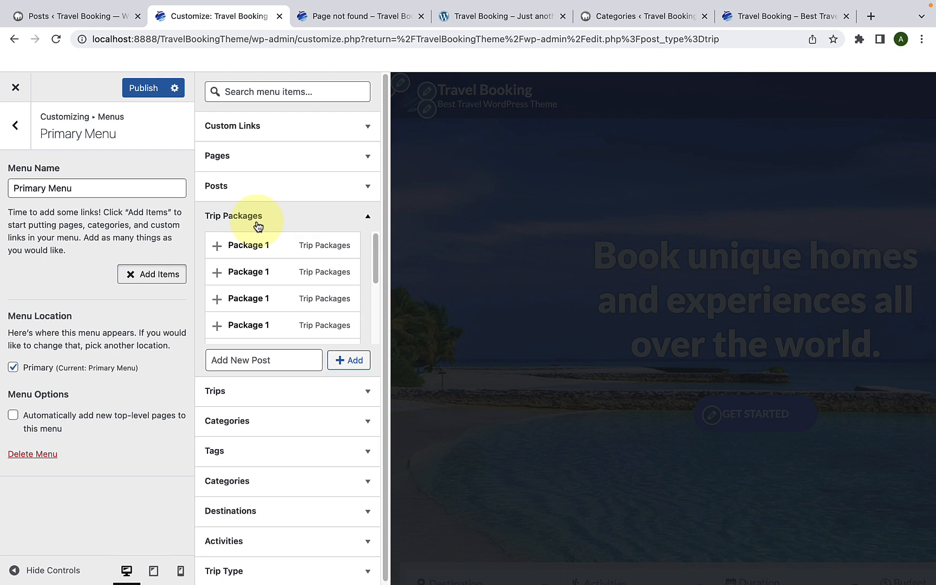
left_click(257, 224)
left_click(249, 247)
left_click(250, 248)
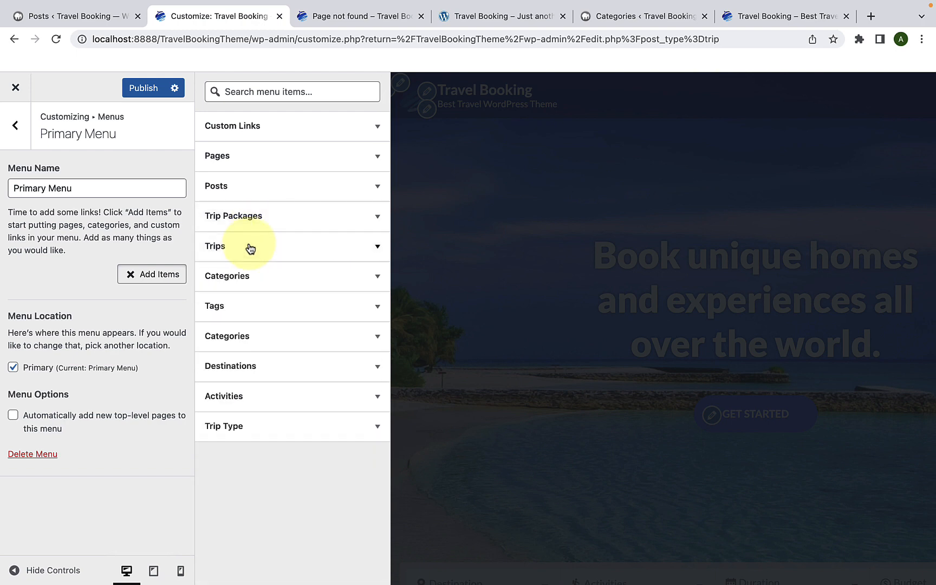
left_click(245, 274)
left_click(246, 274)
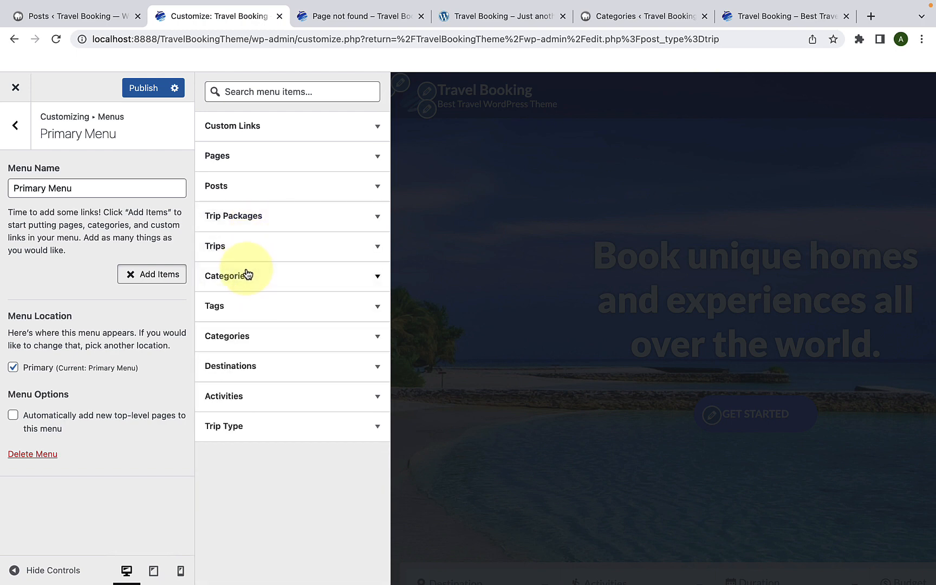
left_click(242, 365)
left_click(242, 365)
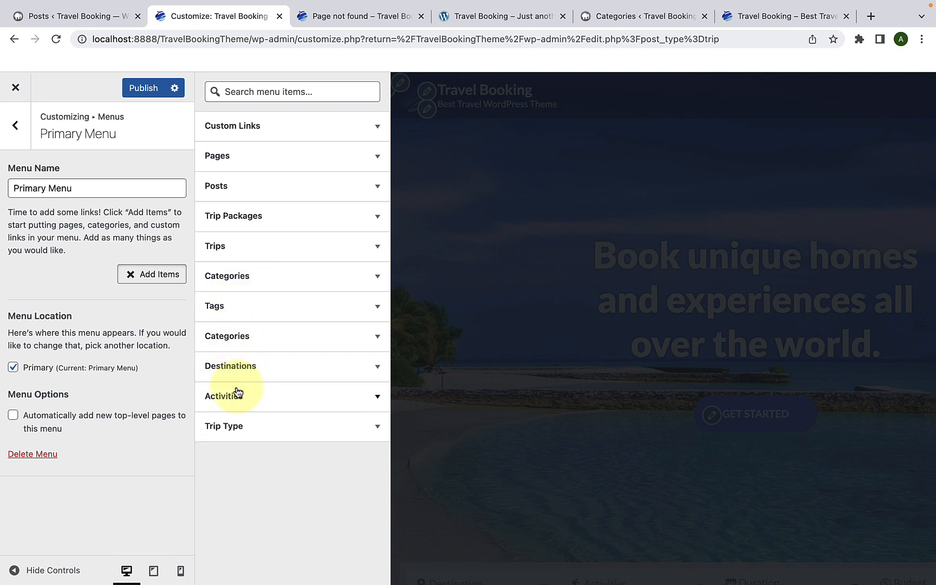
left_click(237, 391)
left_click(237, 391)
left_click(229, 430)
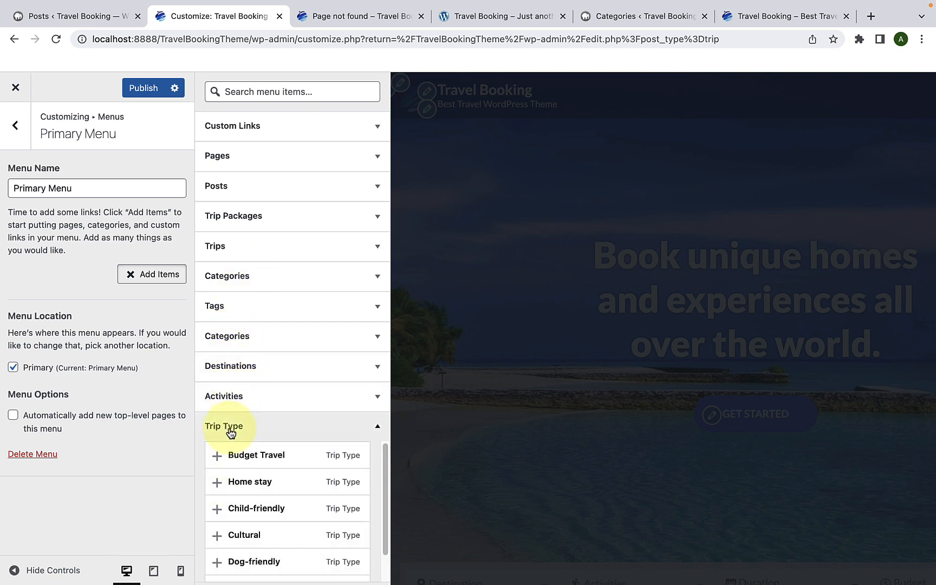
left_click(230, 431)
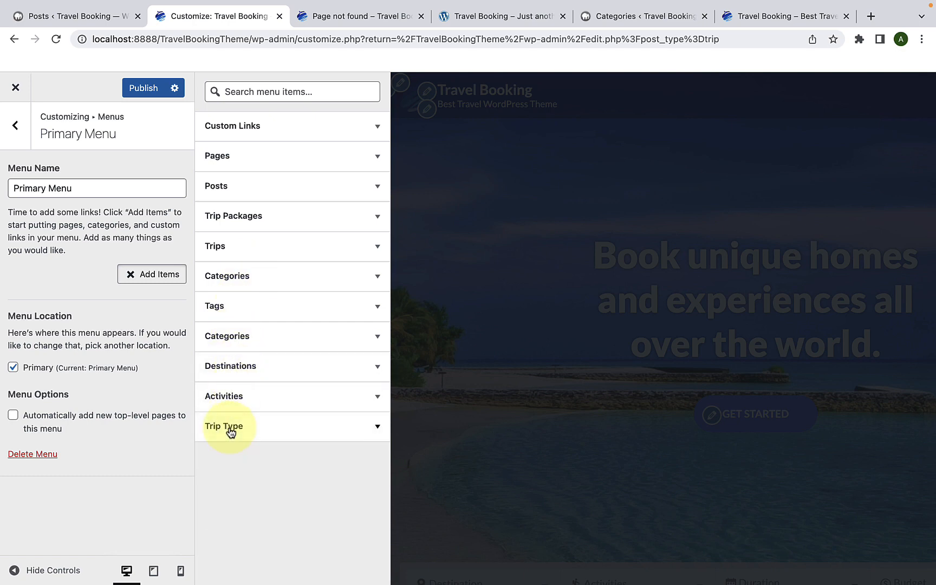
Step: Add the Home and Blog pages to Primary Menu
left_click(277, 127)
left_click(276, 127)
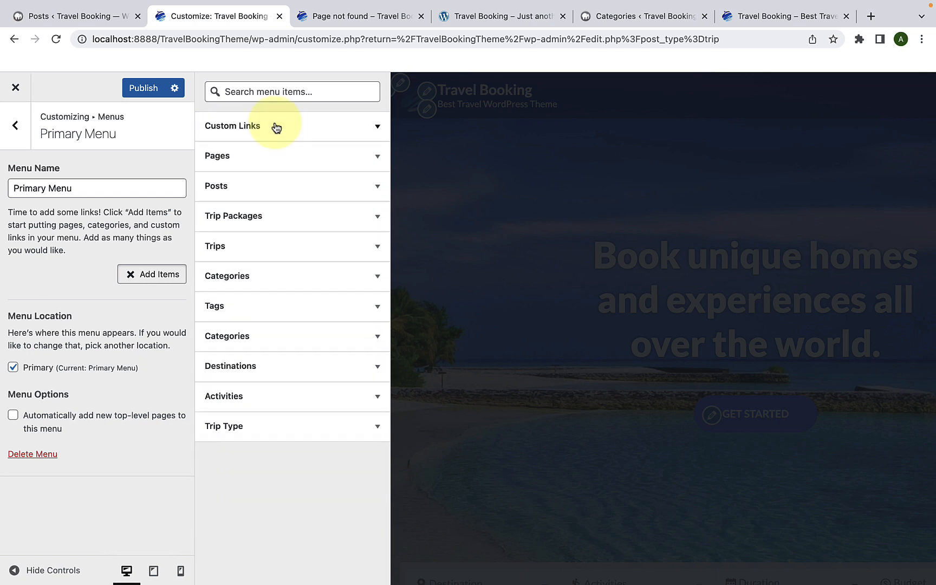
left_click(267, 157)
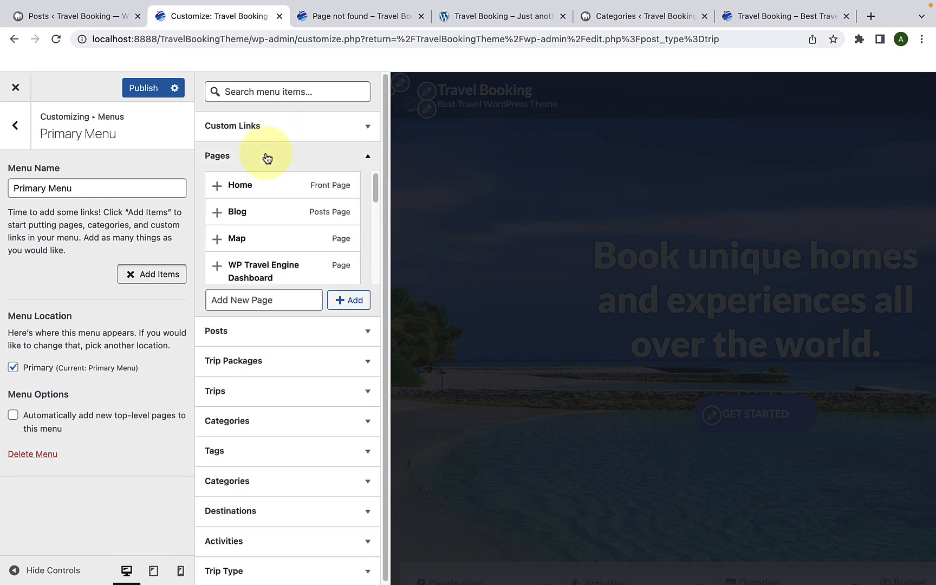
left_click(217, 187)
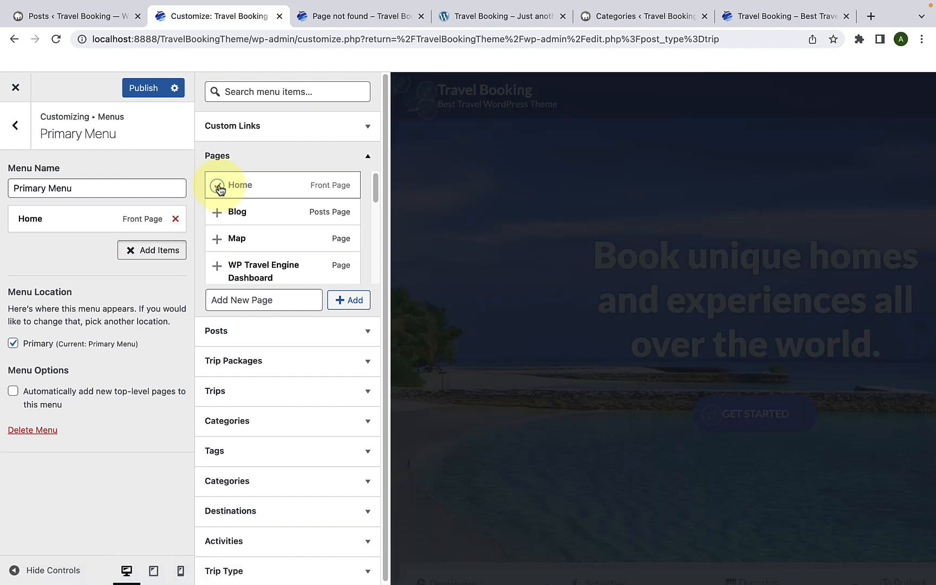
left_click(219, 223)
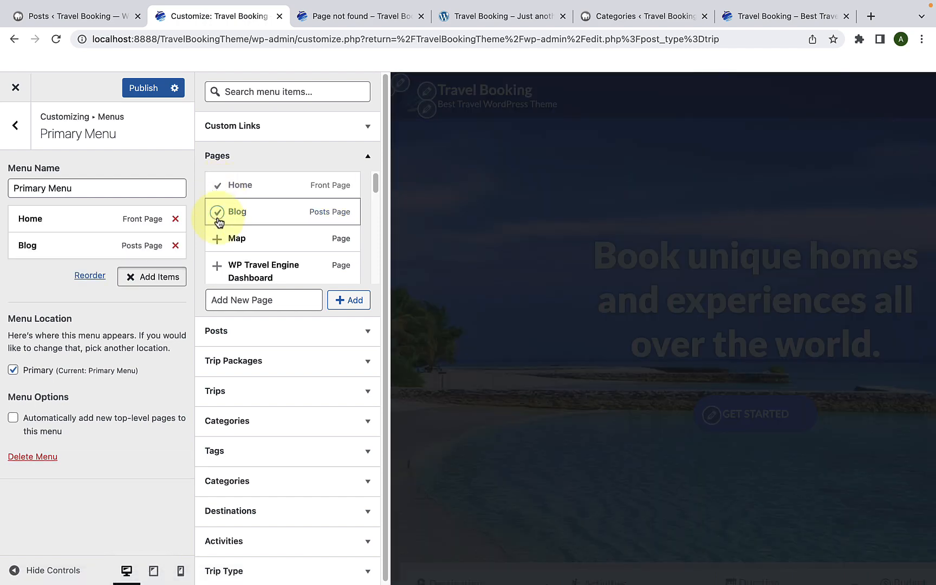
Step: Add the Activities, Destination and Trip Types pages to Primary Menu and publish the changes
scroll(222, 221, "down", 1)
scroll(225, 219, "down", 10)
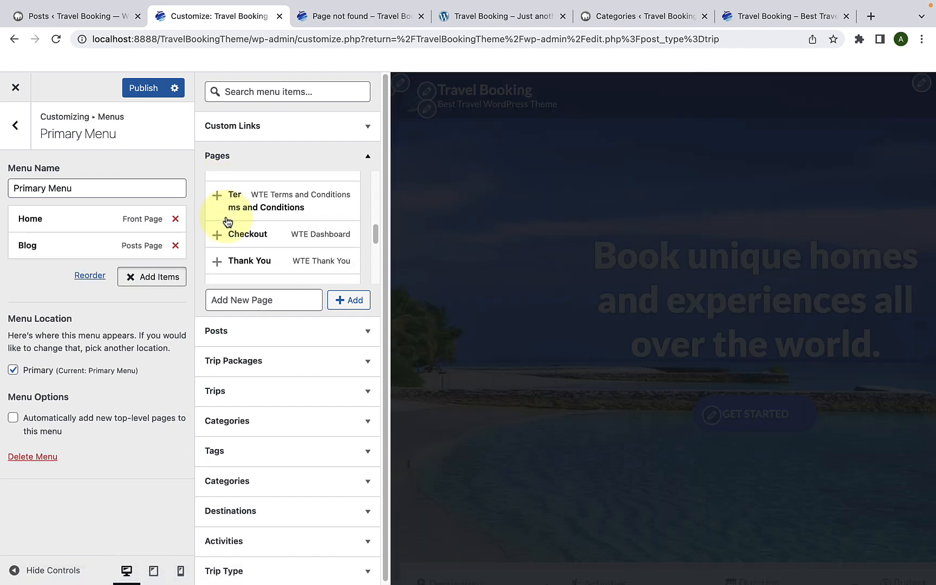
scroll(226, 222, "down", 2)
left_click(218, 191)
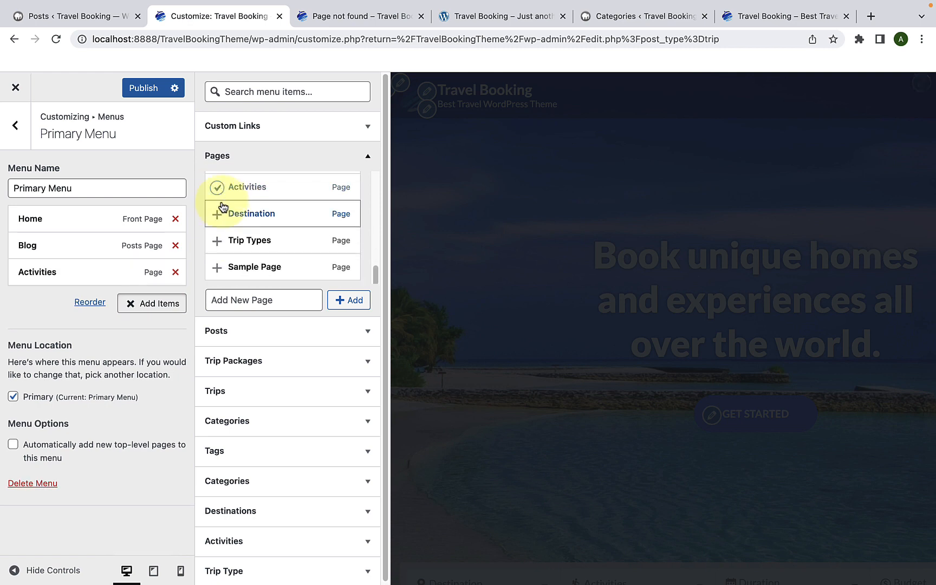
left_click(218, 214)
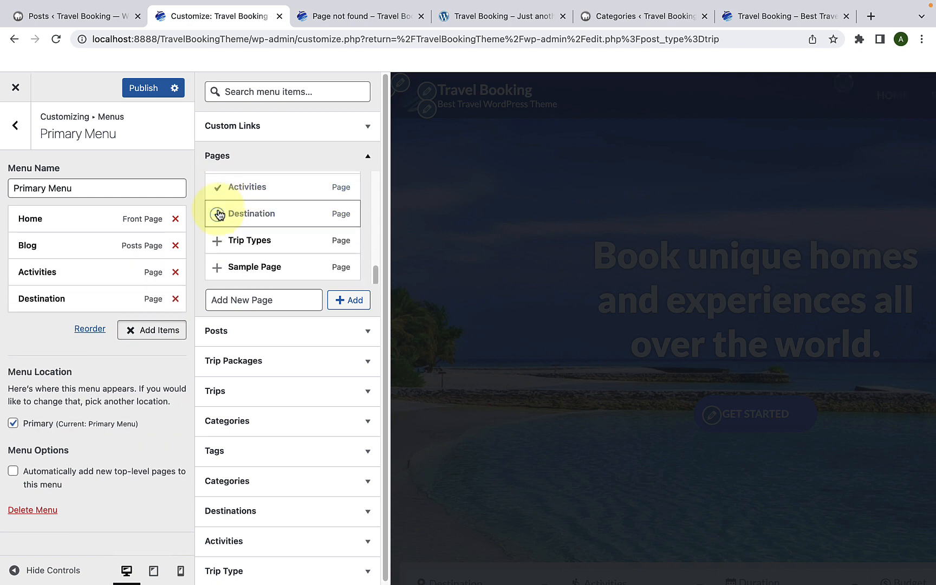
left_click(219, 241)
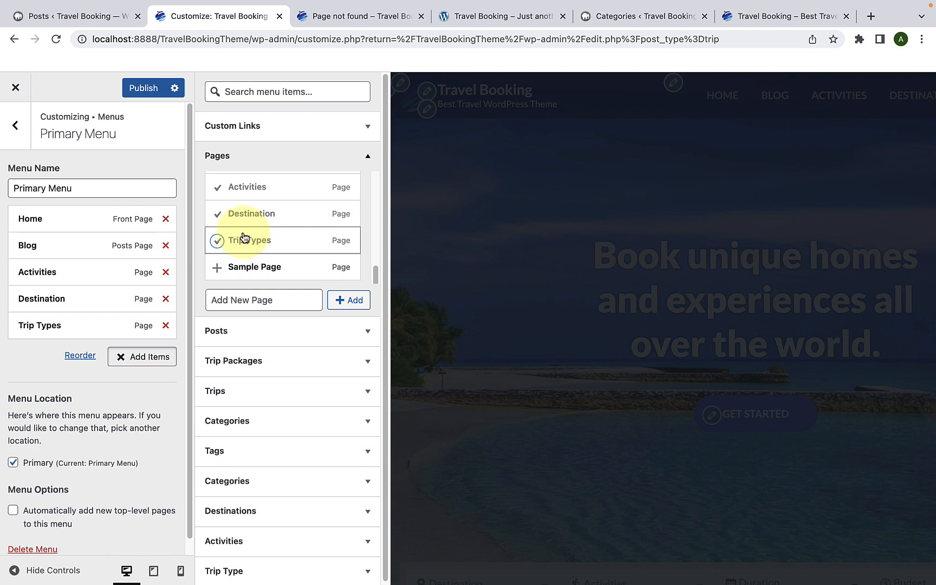
scroll(244, 236, "up", 5)
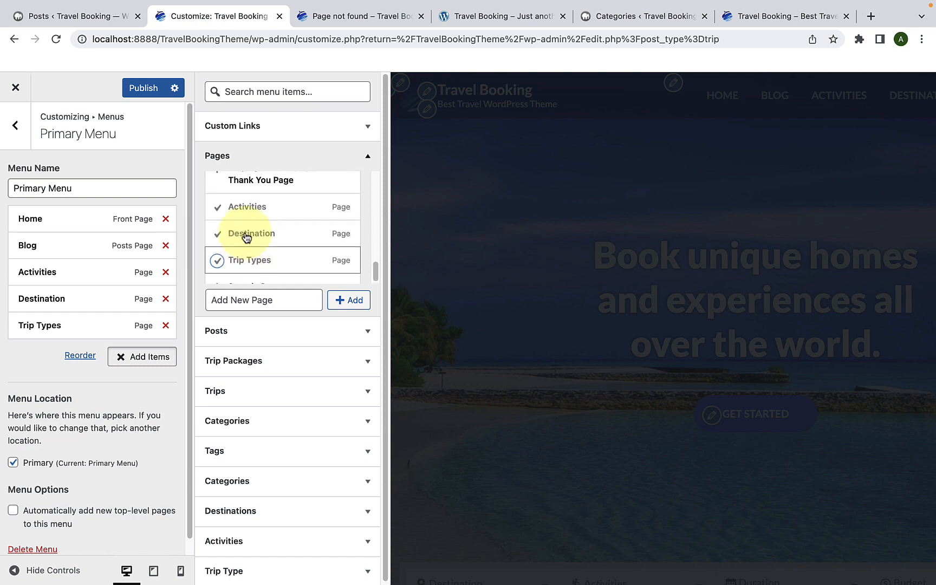
left_click(270, 164)
left_click(147, 91)
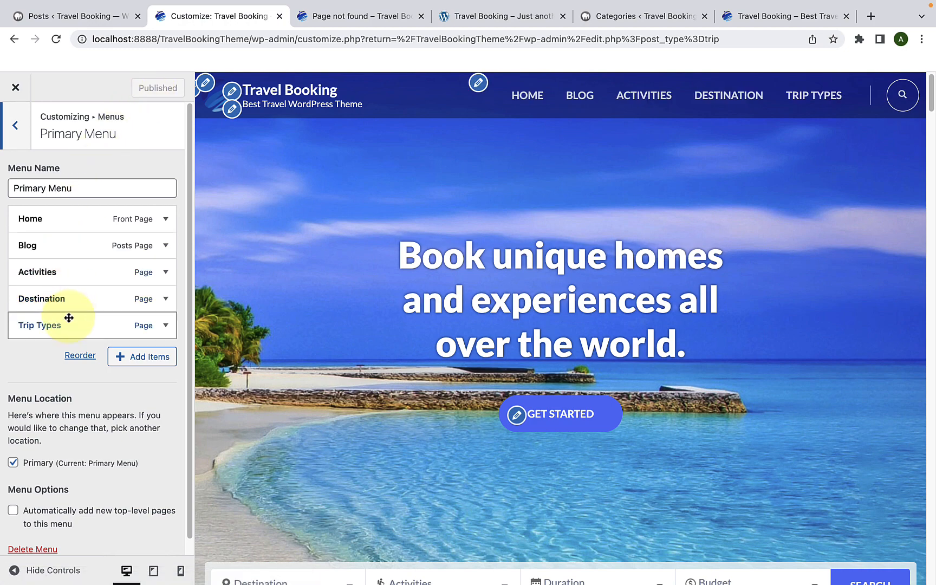
Step: Examine the navigation label settings of each Primary Menu item, from Home through Trip Types
left_click(70, 226)
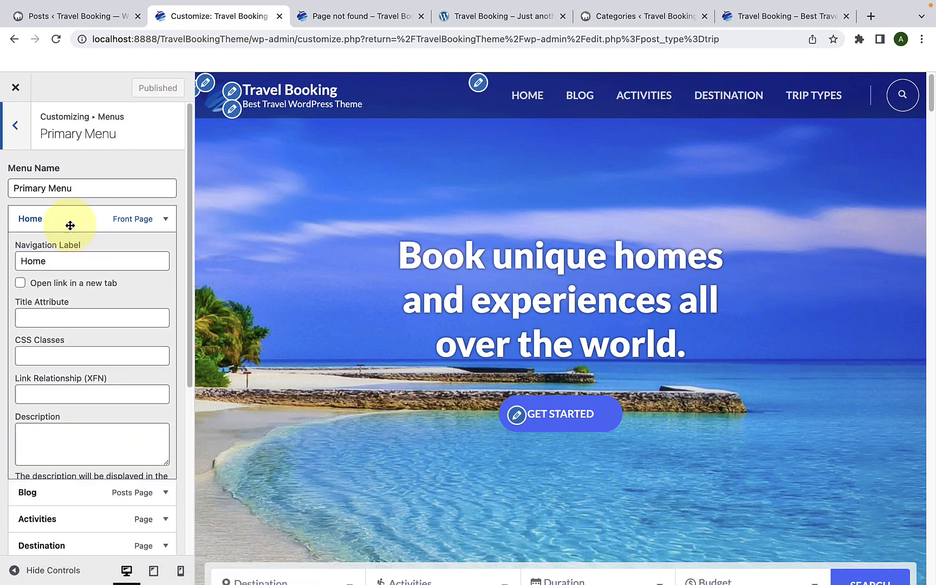
double_click(59, 258)
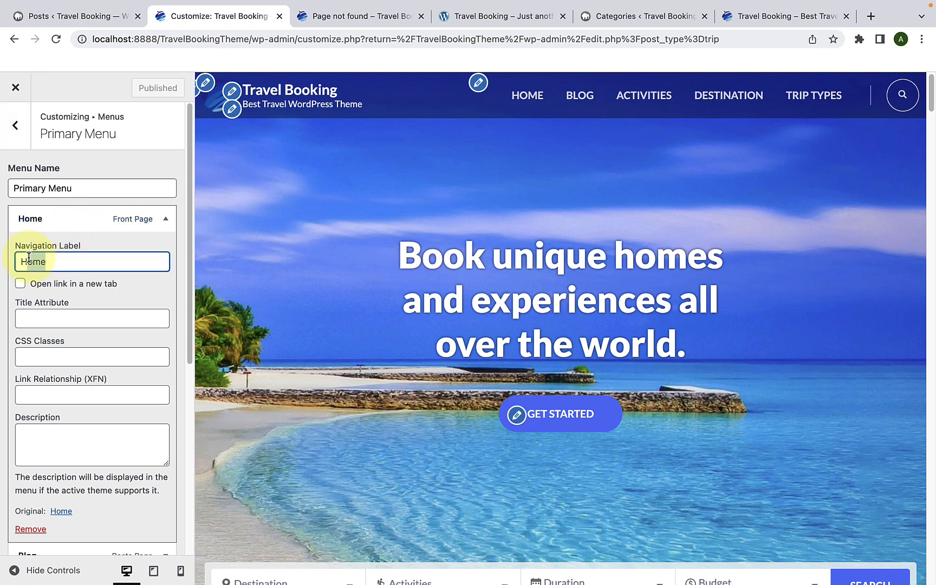
left_click(64, 264)
left_click(80, 215)
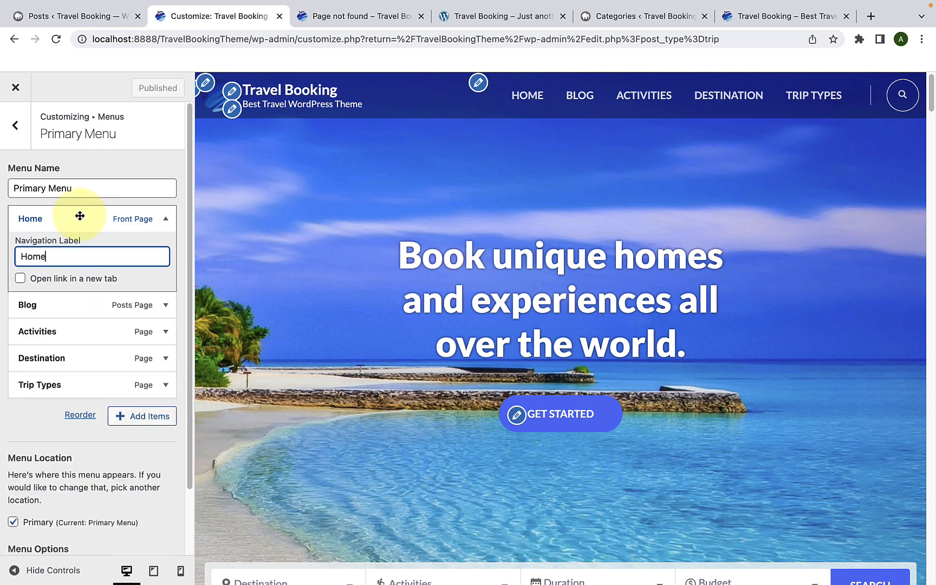
left_click(75, 249)
left_click(64, 287)
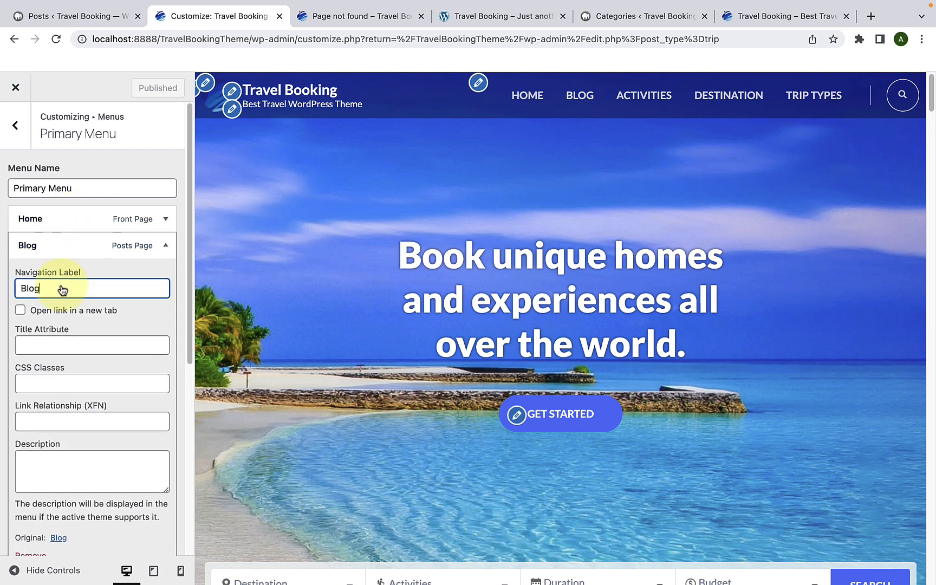
left_click(67, 246)
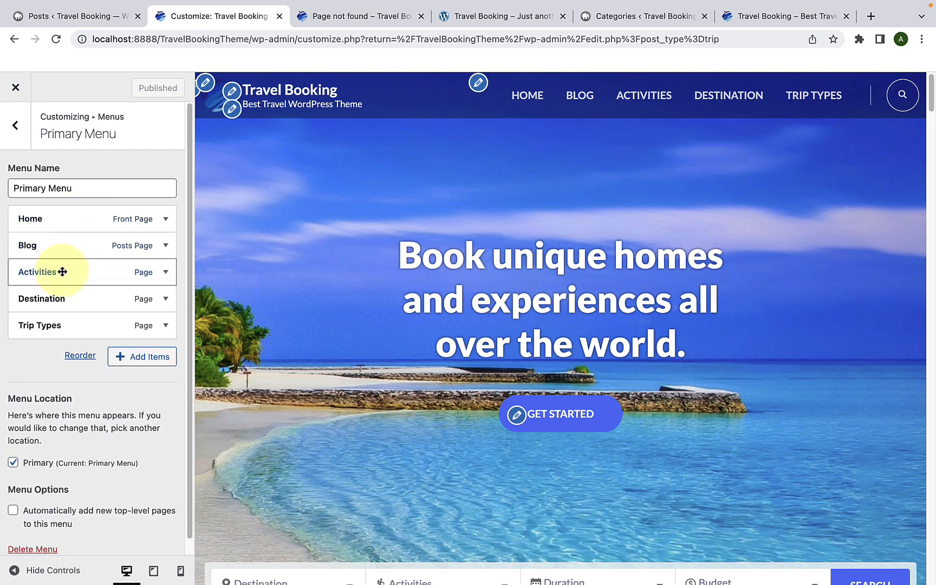
left_click(64, 271)
left_click(65, 315)
left_click(78, 272)
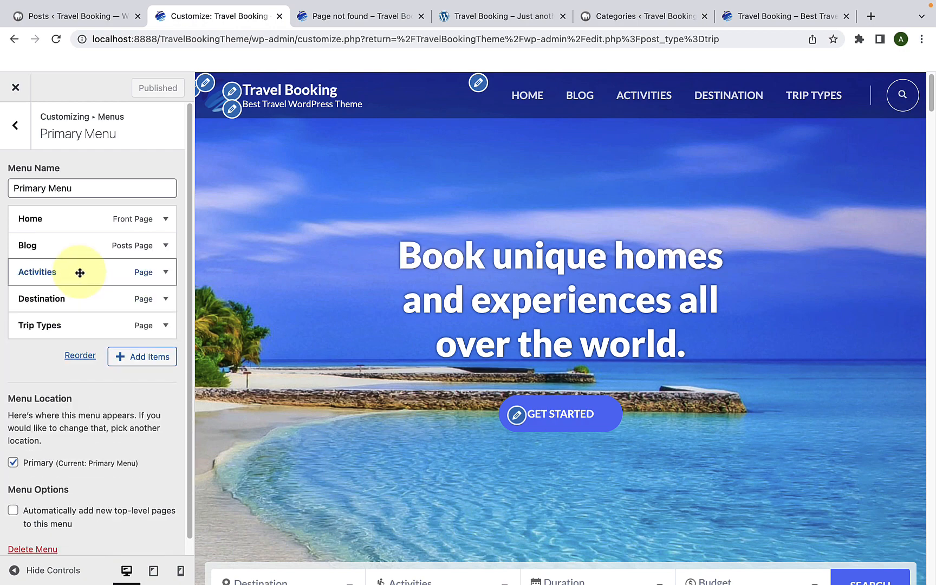
left_click(77, 298)
left_click(82, 333)
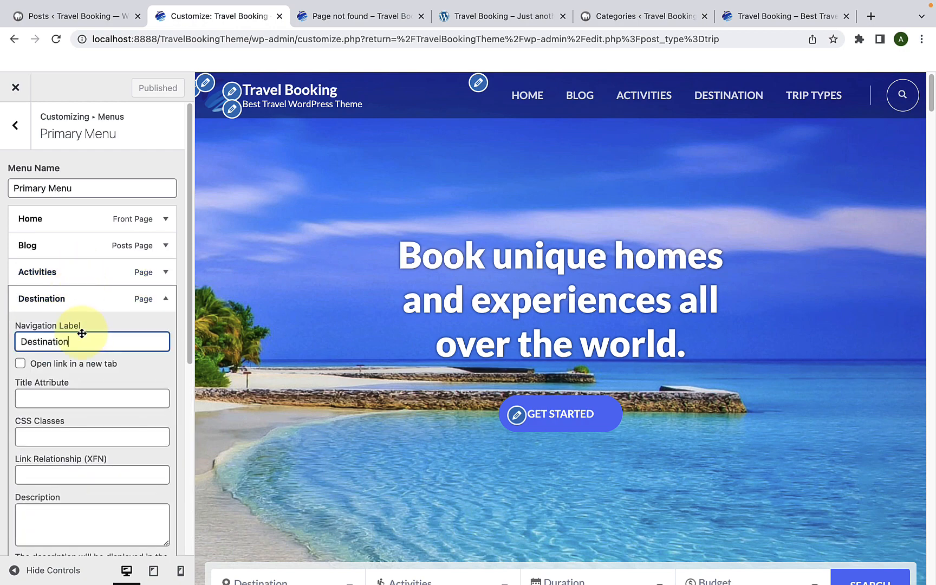
left_click(83, 299)
left_click(76, 328)
left_click(77, 368)
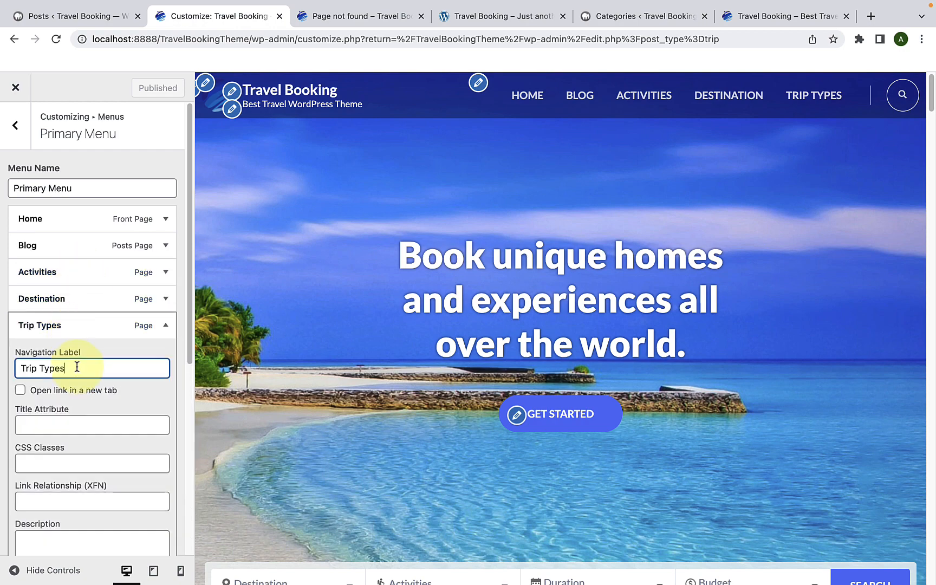
left_click(88, 323)
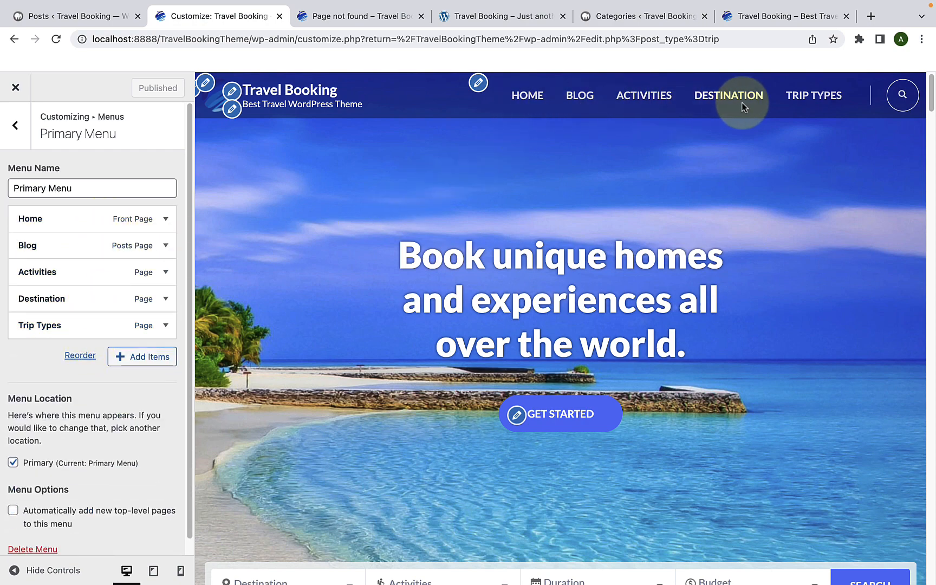
Step: Check the new menu on the live site's front page, and return to the Customizer
left_click(360, 18)
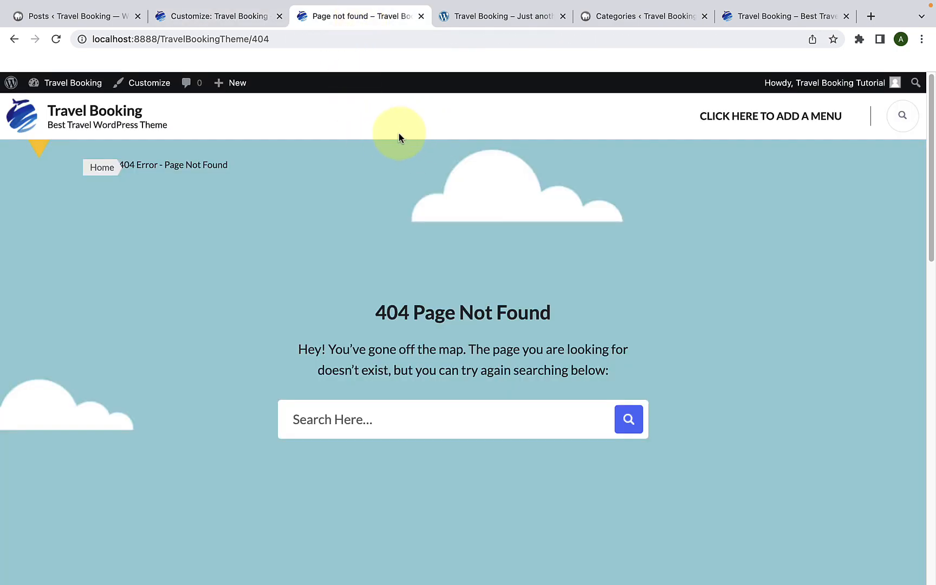
left_click(127, 117)
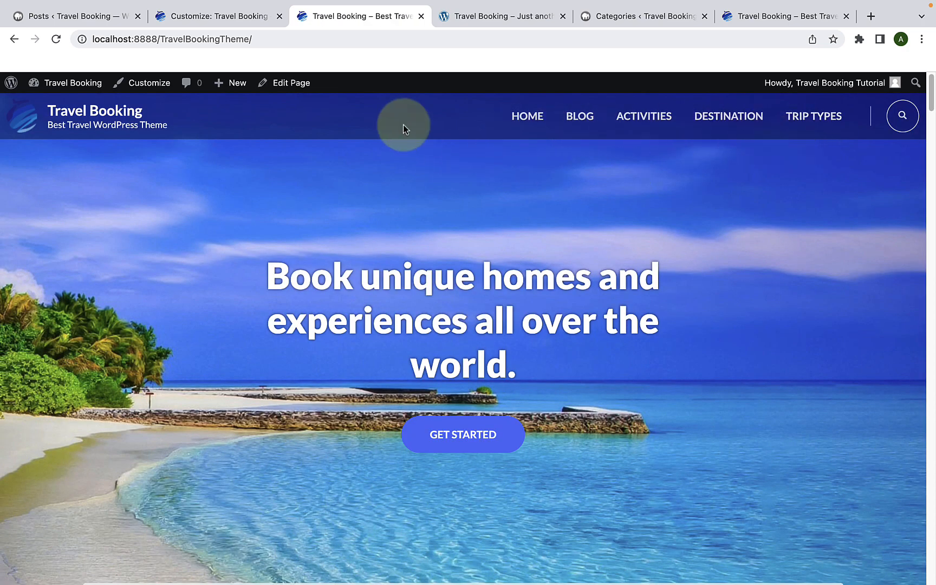
left_click(250, 16)
Step: Open the Sidebar widget area under Widgets and load the Blog page in the preview to review its sidebar
left_click(16, 140)
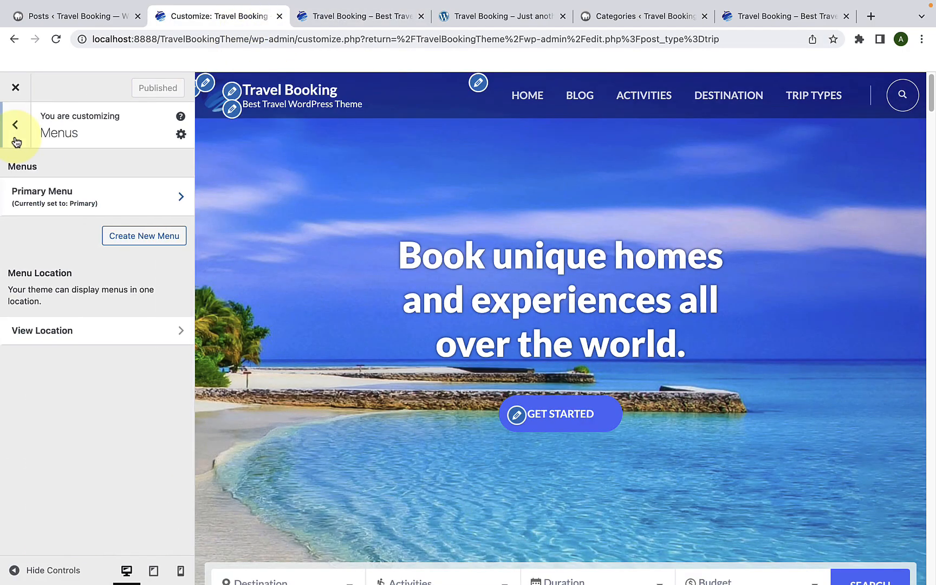
left_click(15, 139)
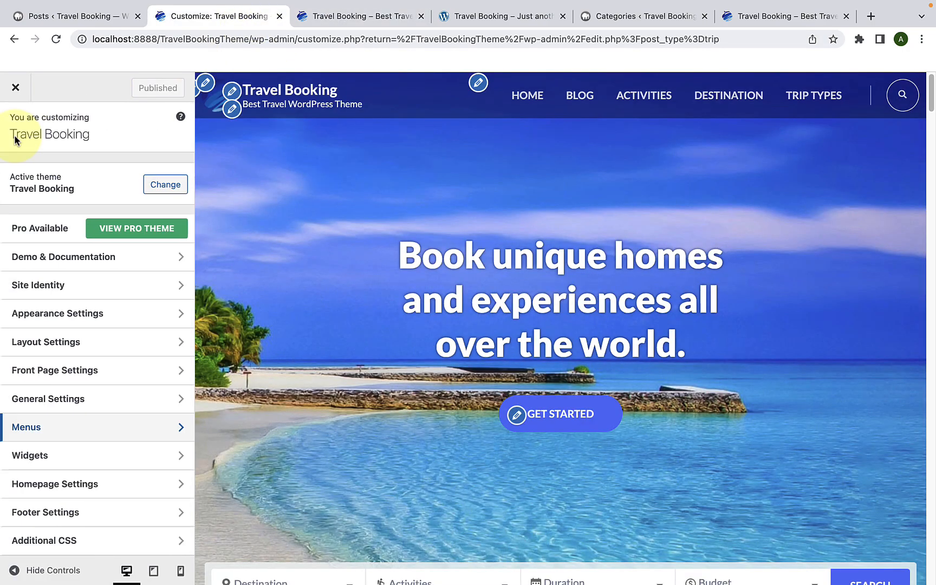
left_click(74, 467)
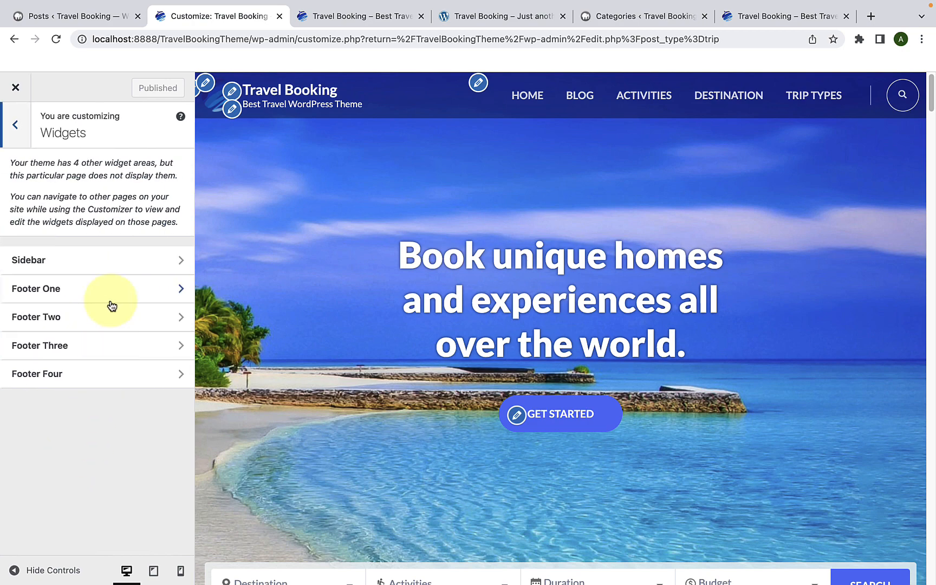
left_click(112, 270)
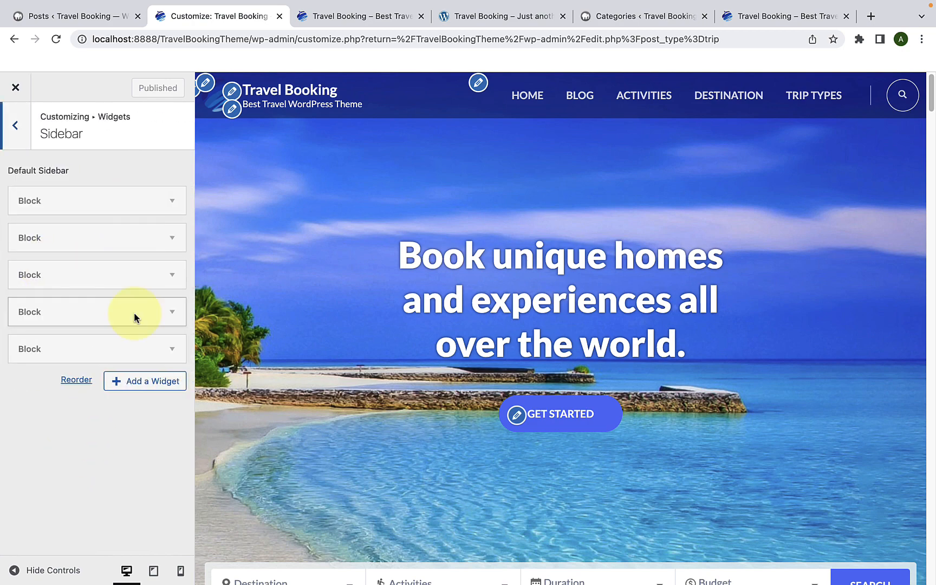
left_click(593, 99)
scroll(777, 272, "down", 7)
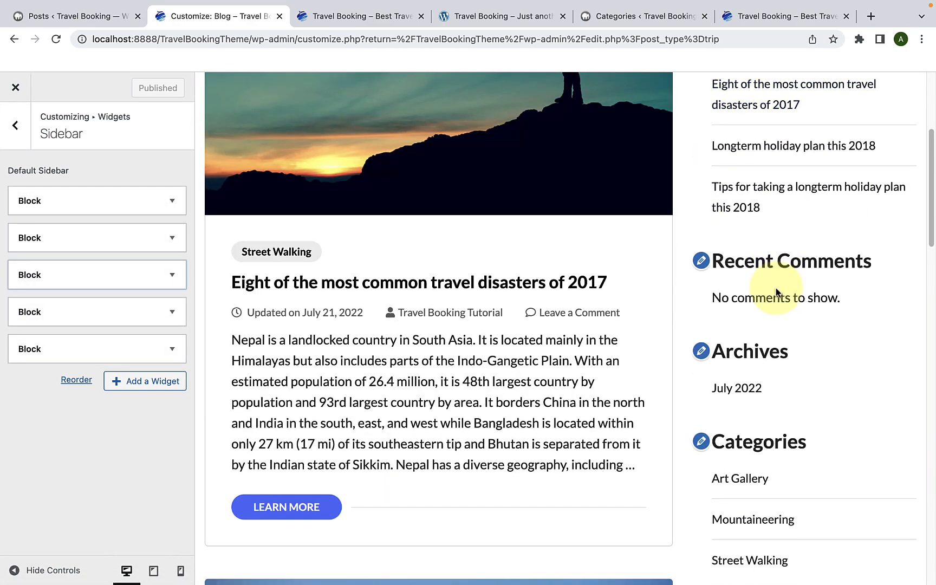
scroll(772, 288, "up", 5)
scroll(775, 287, "up", 4)
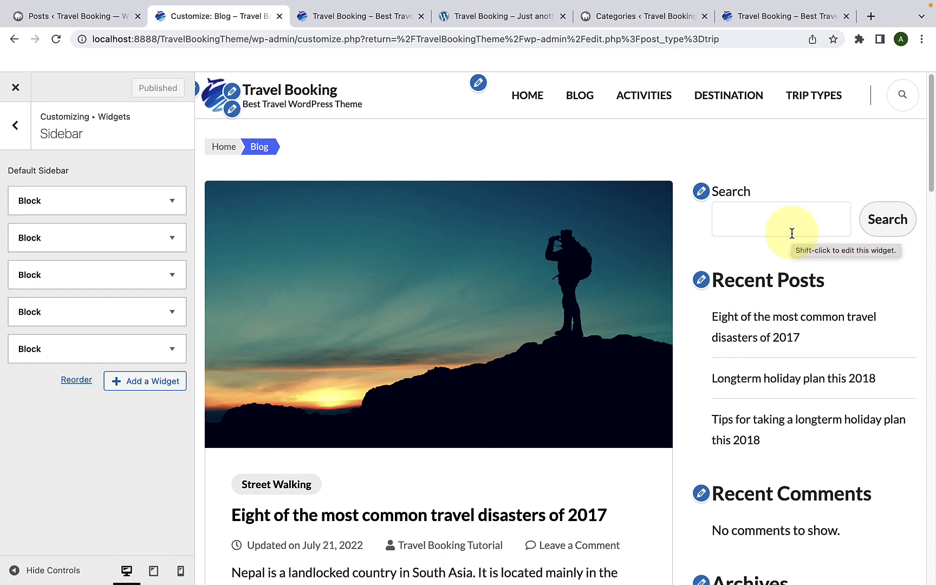
Step: Remove all five default Block widgets from the Sidebar widget area
left_click(105, 350)
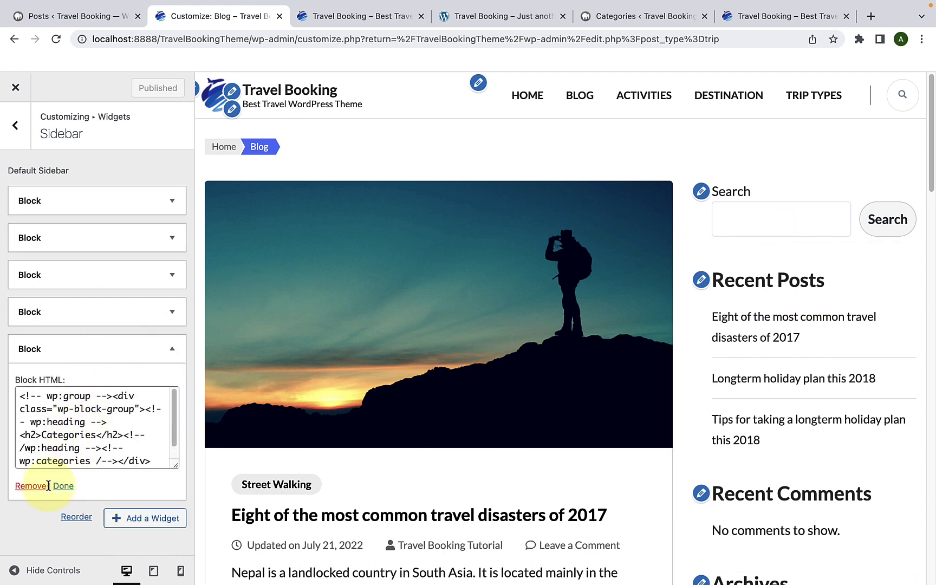
left_click(27, 486)
left_click(29, 452)
left_click(65, 284)
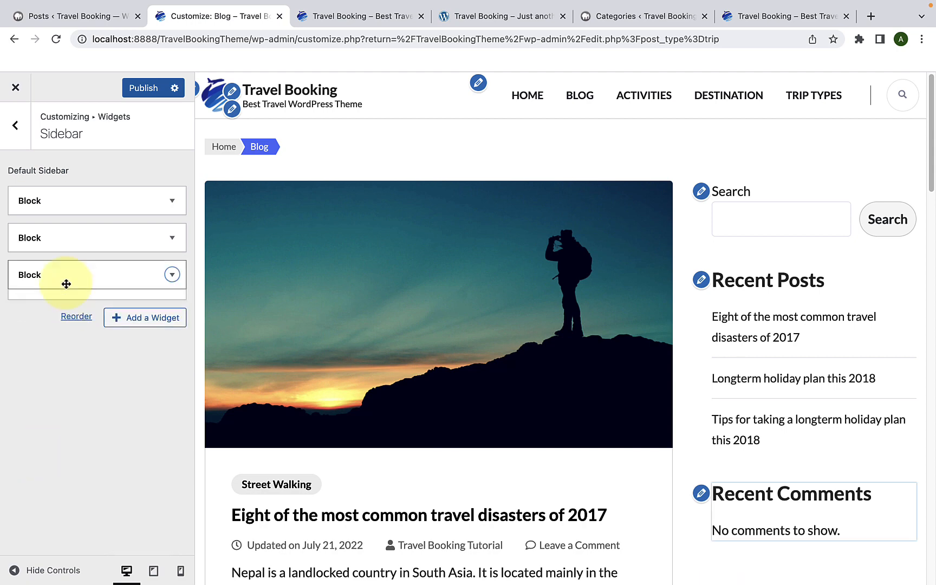
left_click(31, 414)
left_click(65, 248)
left_click(31, 377)
left_click(60, 208)
left_click(32, 342)
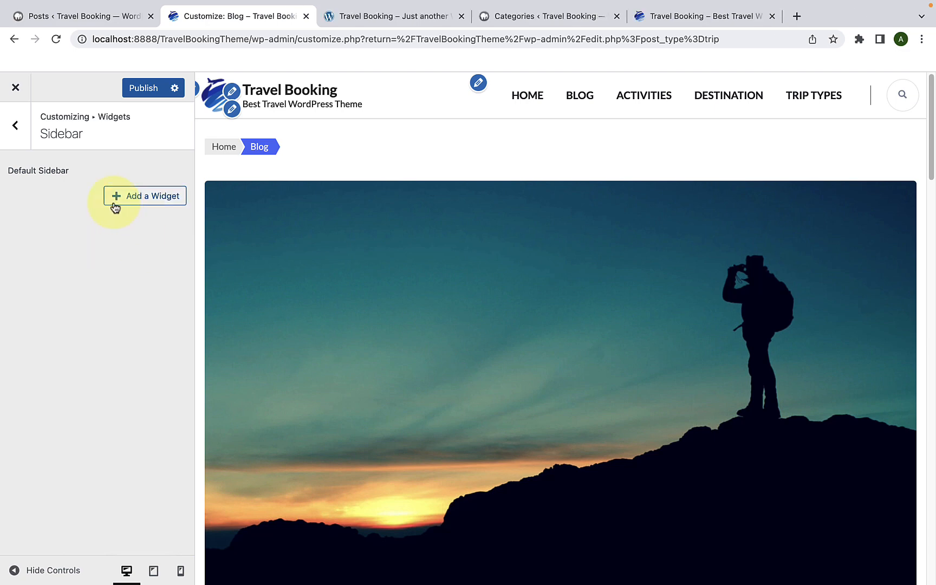
Step: Add the WP Travel Engine: Recent Posts widget to the Sidebar, keeping the title "Recent Posts"
left_click(145, 196)
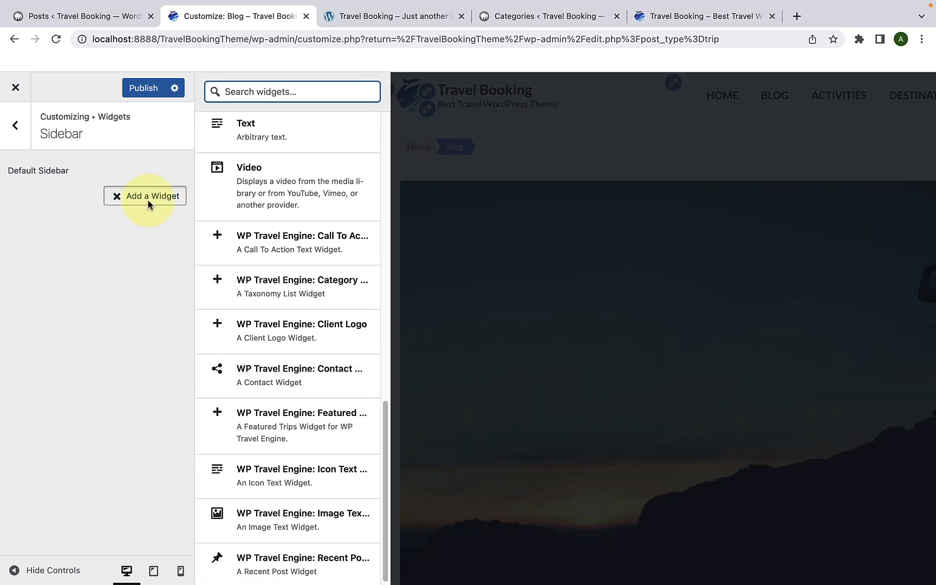
scroll(247, 228, "up", 1)
scroll(246, 227, "up", 10)
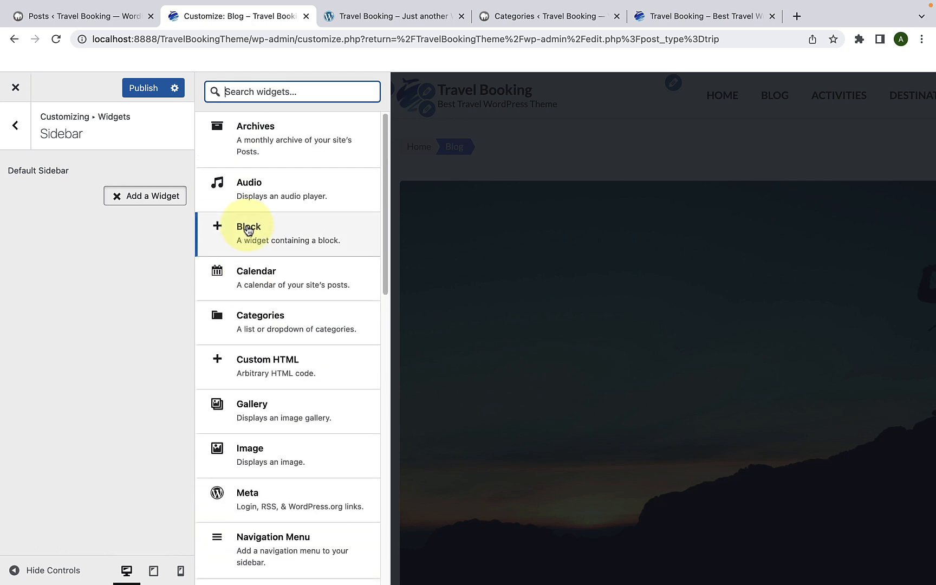
scroll(254, 238, "down", 14)
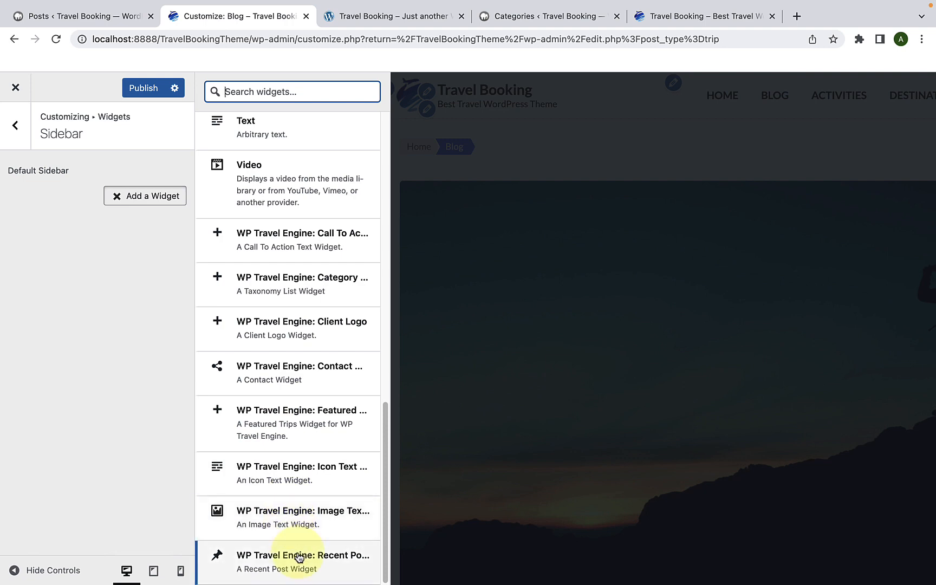
left_click(315, 577)
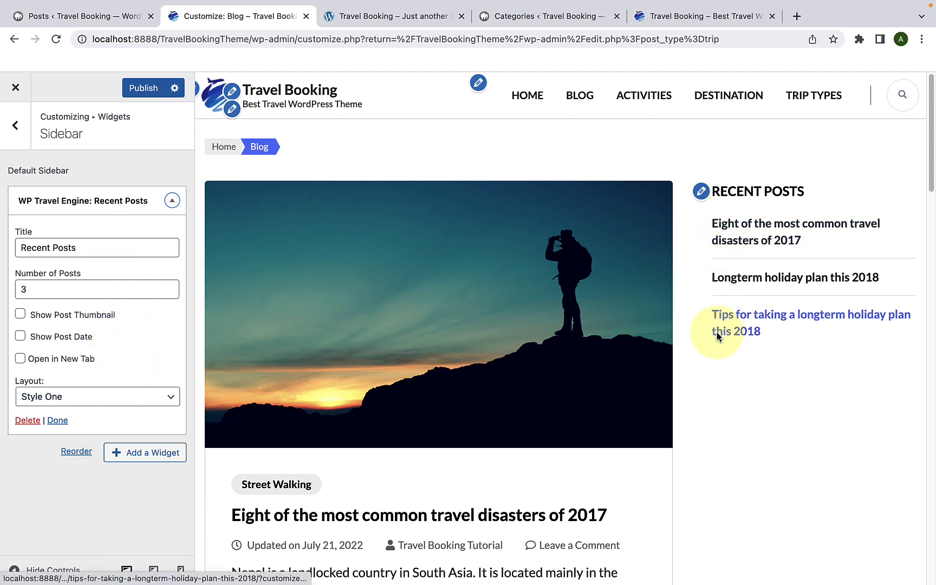
left_click_drag(94, 249, 21, 247)
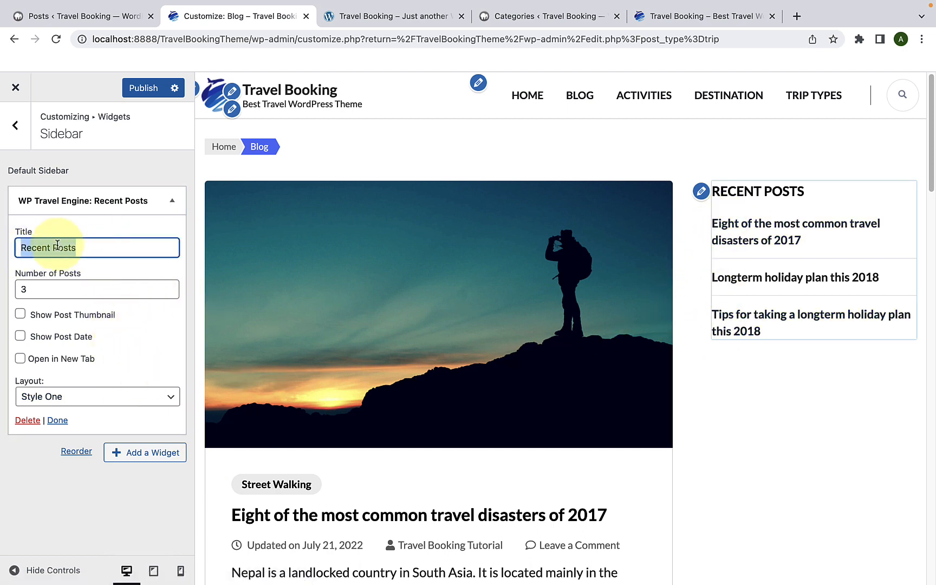
left_click(94, 247)
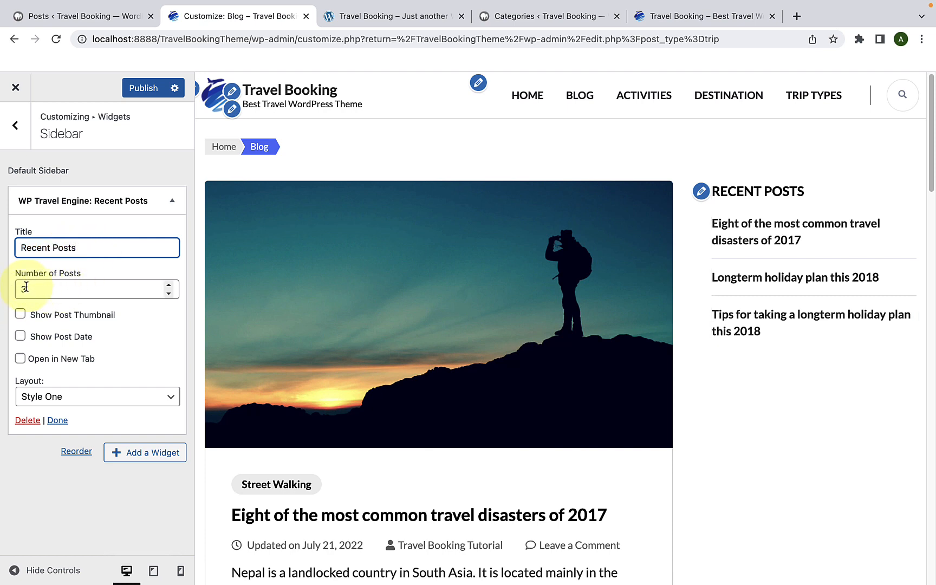
Step: Enable Show Post Thumbnail, Show Post Date and Open in New Tab for the sidebar's Recent Posts widget
left_click(20, 314)
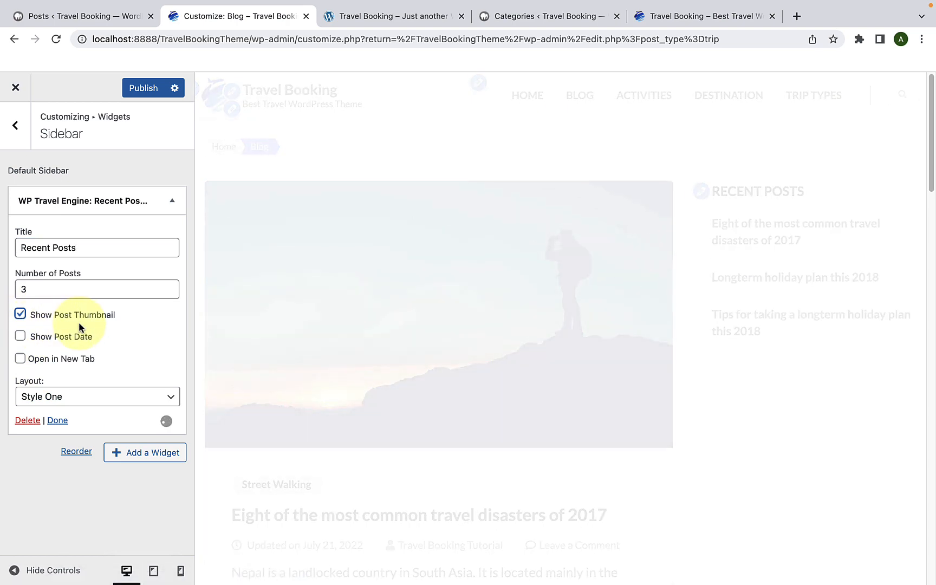
left_click(21, 336)
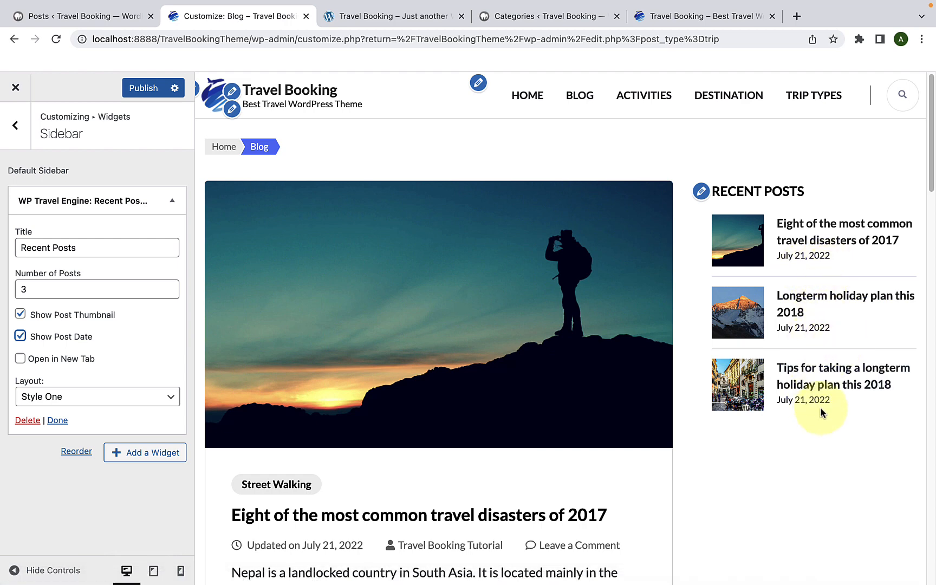
left_click(27, 361)
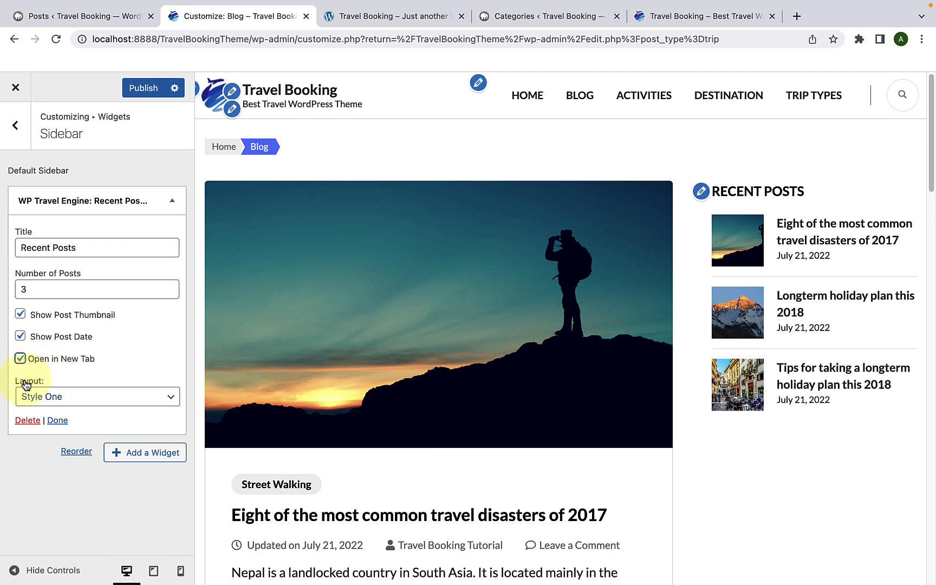
Step: Try the Style Two and Style Three layouts for the Recent Posts widget, checking each one in the Blog page preview
left_click(74, 403)
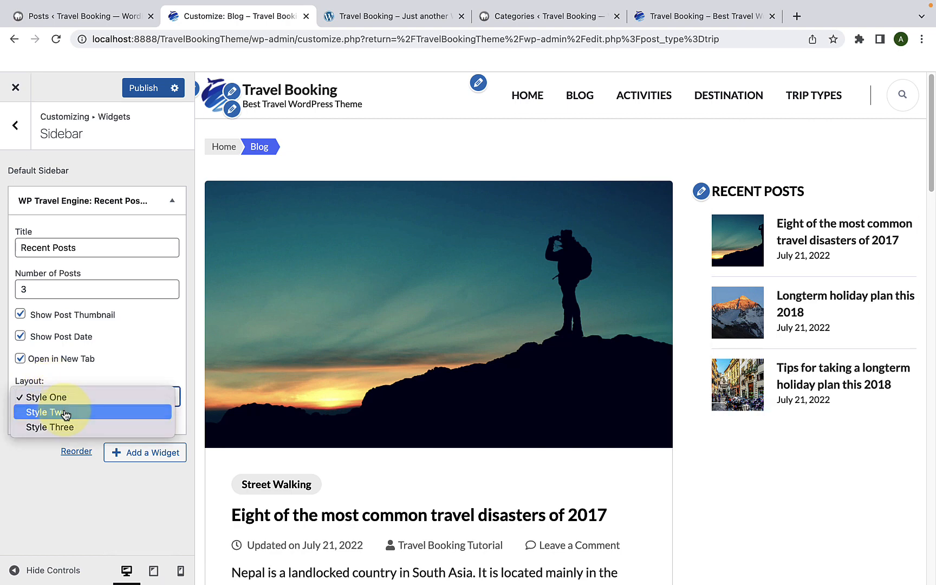
left_click(65, 414)
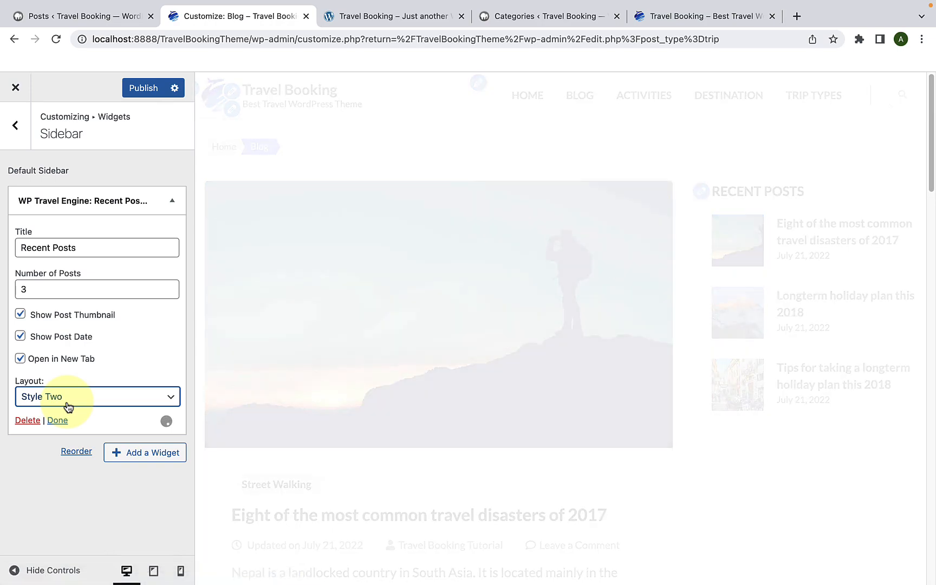
scroll(704, 389, "down", 7)
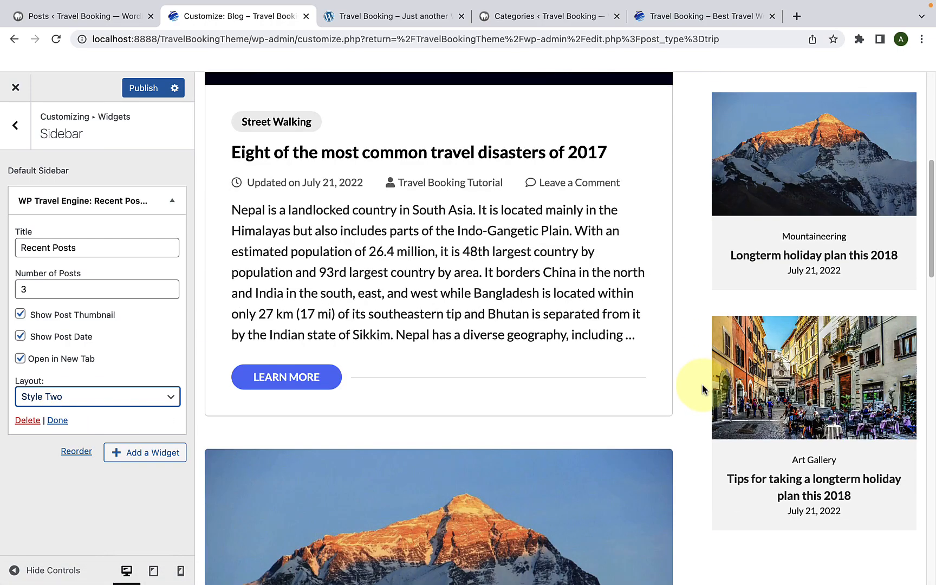
scroll(704, 388, "up", 7)
left_click(121, 395)
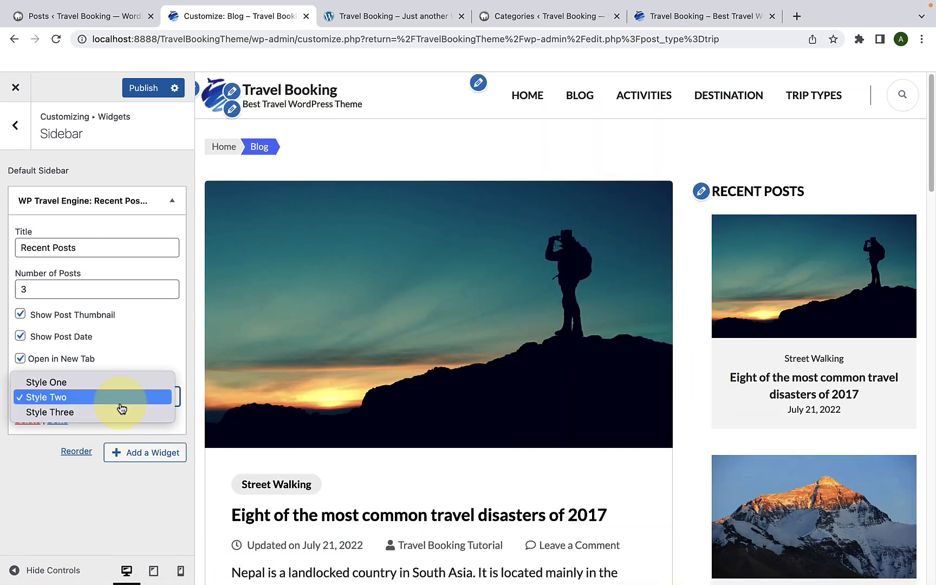
left_click(80, 418)
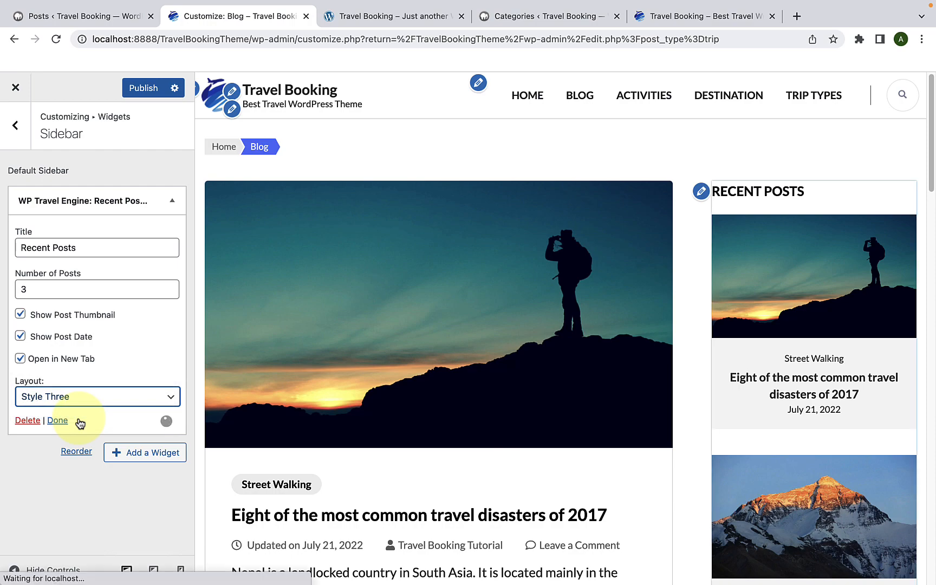
scroll(772, 379, "down", 7)
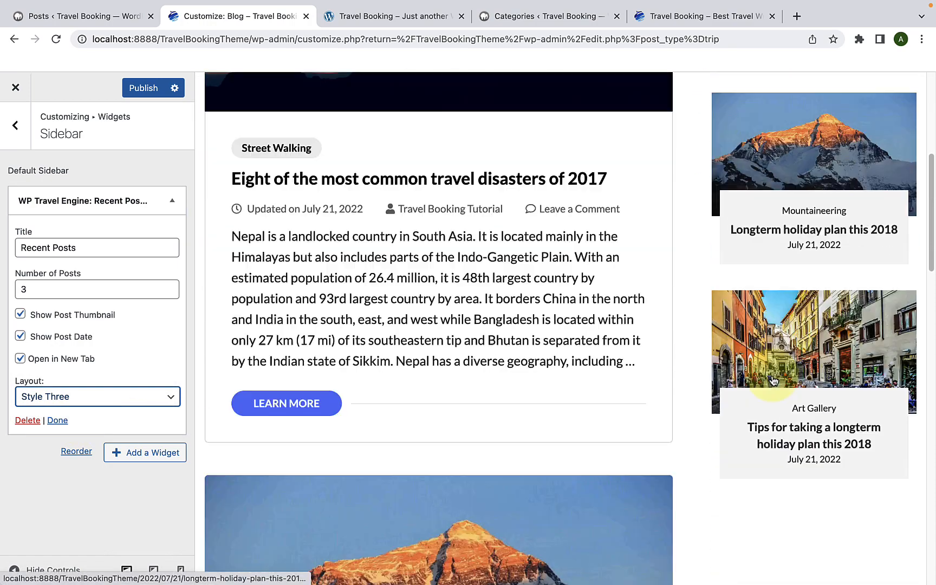
scroll(772, 379, "up", 7)
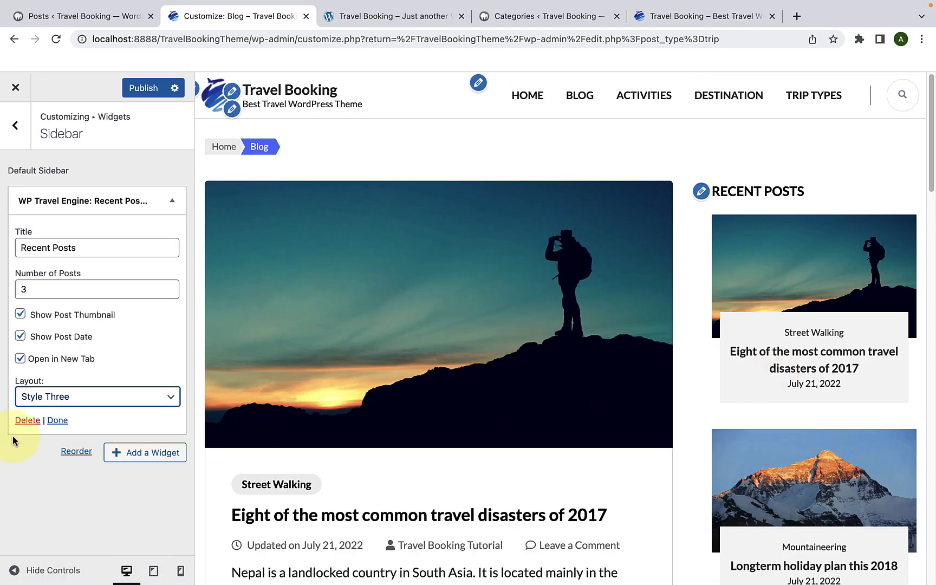
Step: Set the Recent Posts widget's layout to Style One and publish the sidebar changes
left_click(98, 396)
left_click(66, 371)
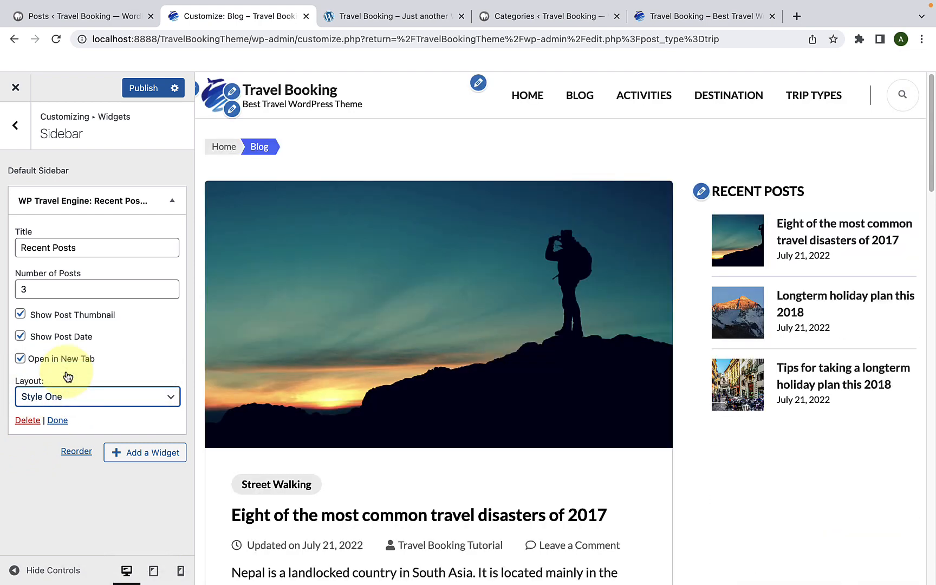
left_click(56, 420)
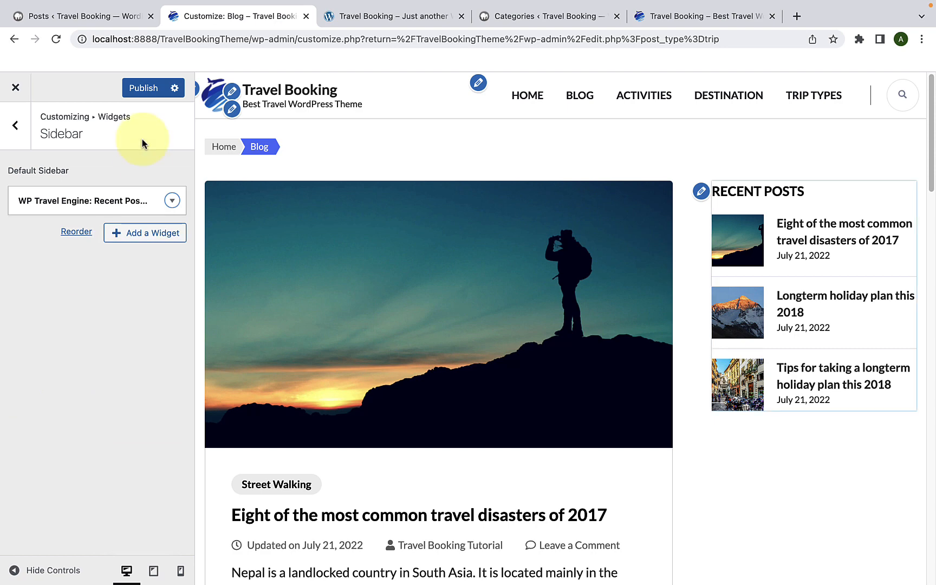
left_click(144, 89)
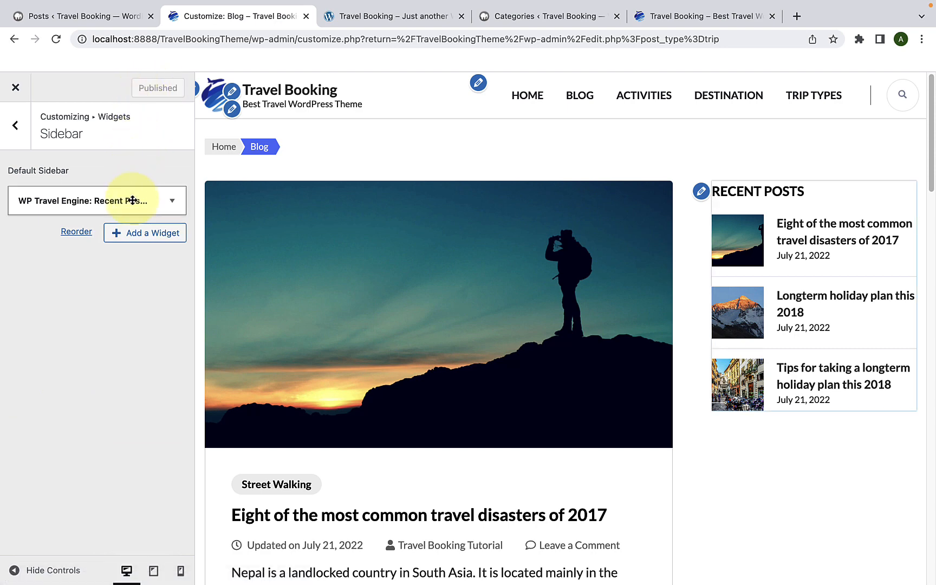
Step: Add the WP Travel Engine: Call To Action widget to the Sidebar with the title "A Great Way To Start Vacation"
left_click(124, 234)
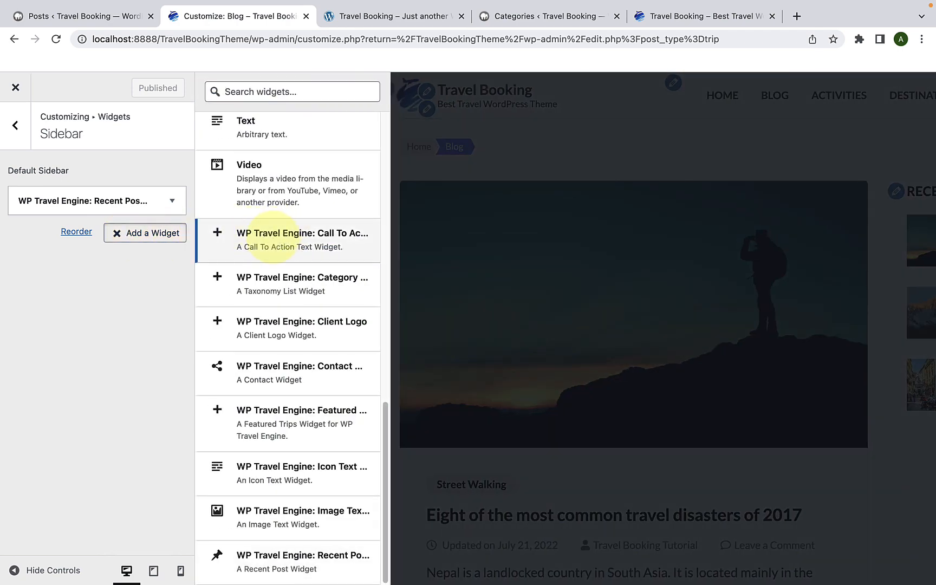
left_click(274, 241)
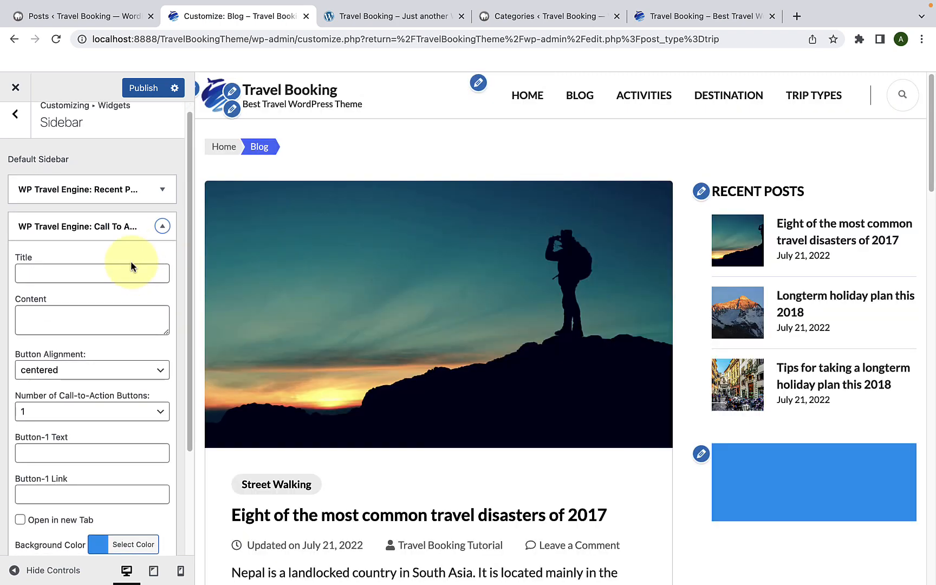
left_click(111, 268)
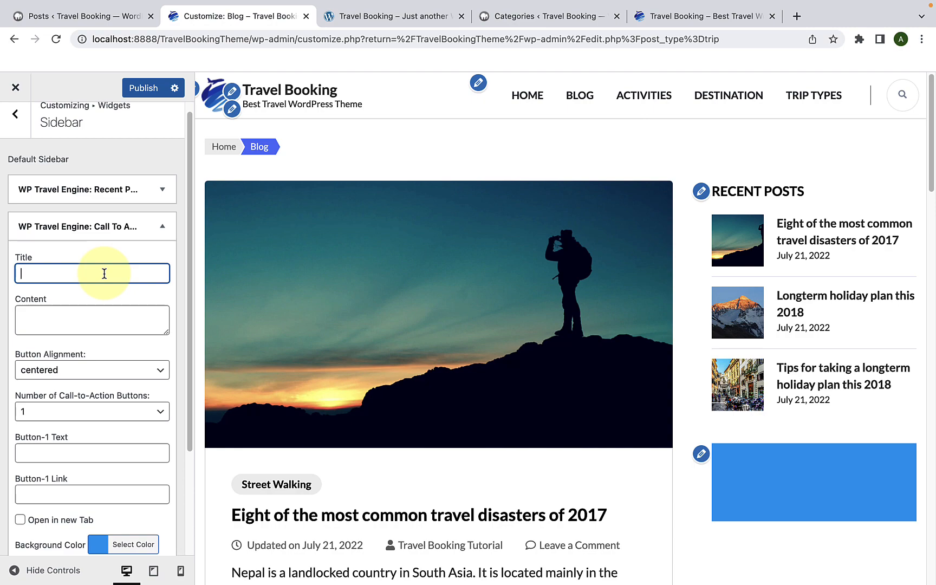
type("A Great Way To Start Vacation")
scroll(80, 288, "down", 1)
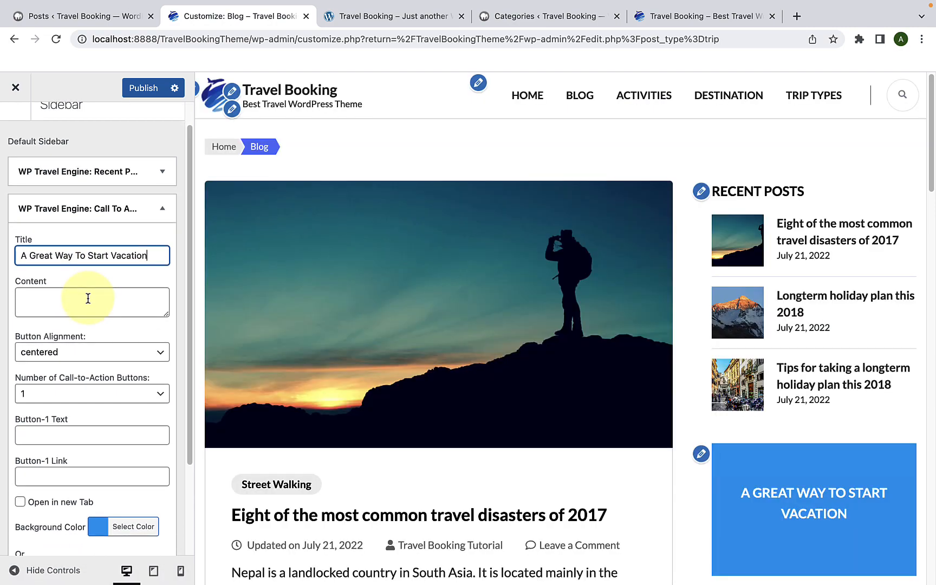
scroll(836, 334, "down", 5)
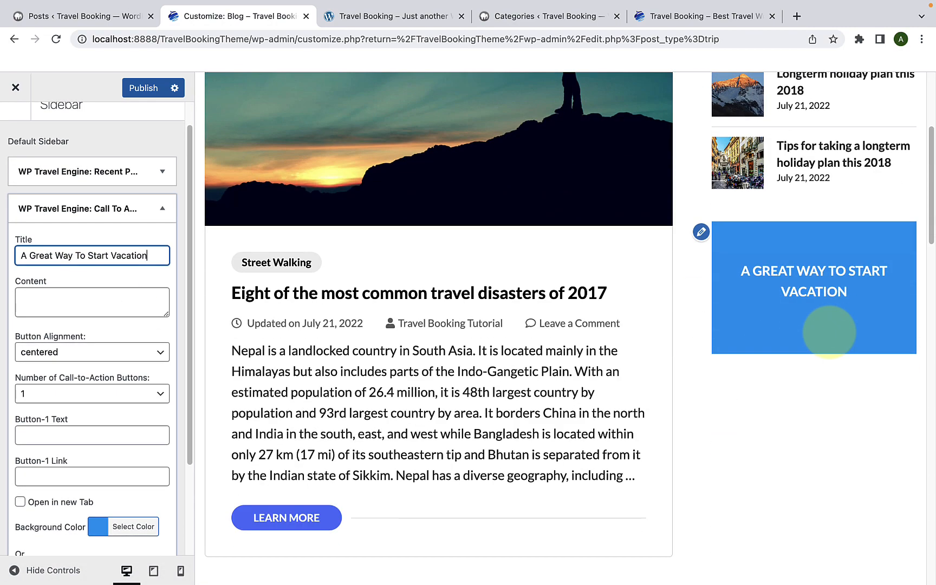
Step: Enlarge the Call To Action content box and fill in the paragraph starting "Travel is the movement of people between distant geographical locations."
left_click_drag(164, 314, 163, 407)
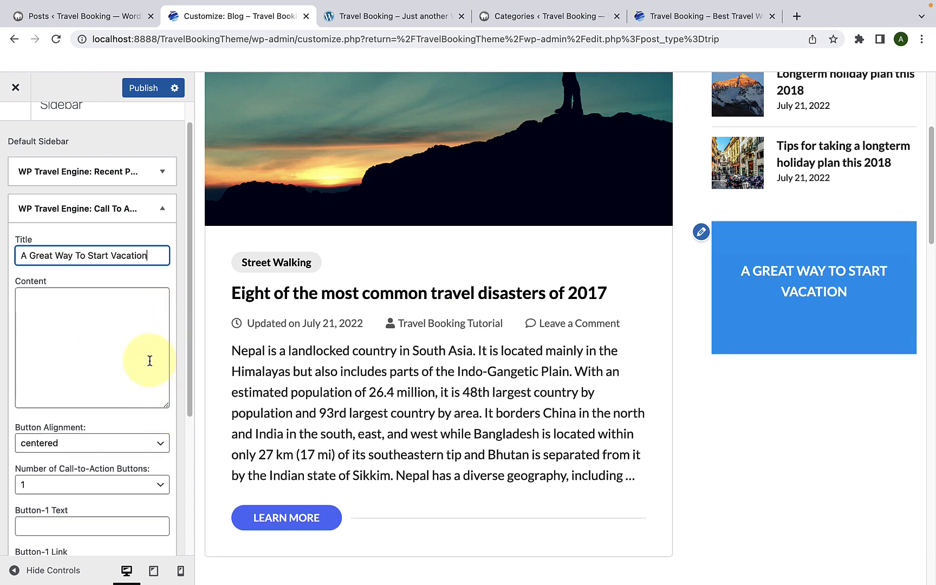
left_click(121, 319)
type("Travel is the movement of people between distant geographical locations. Travel can be done by foot, bicycle, automobile, train, boat, bus, airplane, or other means, with or without luggage, and can be one way or round trip.")
scroll(117, 312, "down", 2)
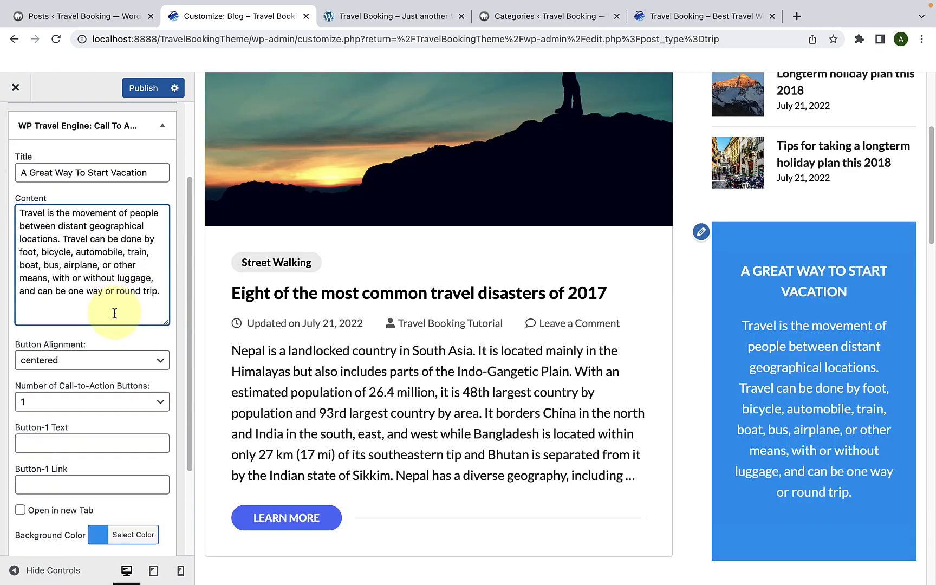
scroll(105, 307, "down", 3)
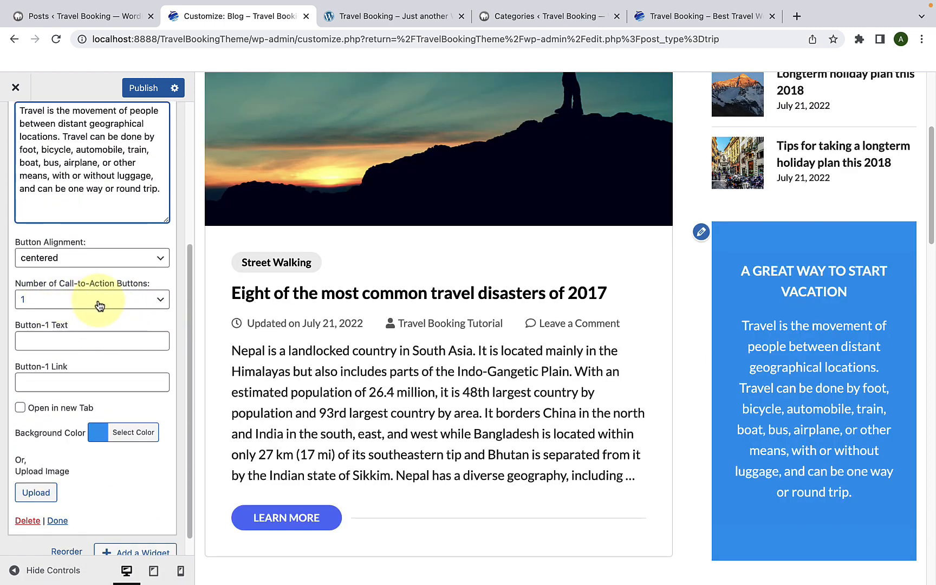
left_click(99, 305)
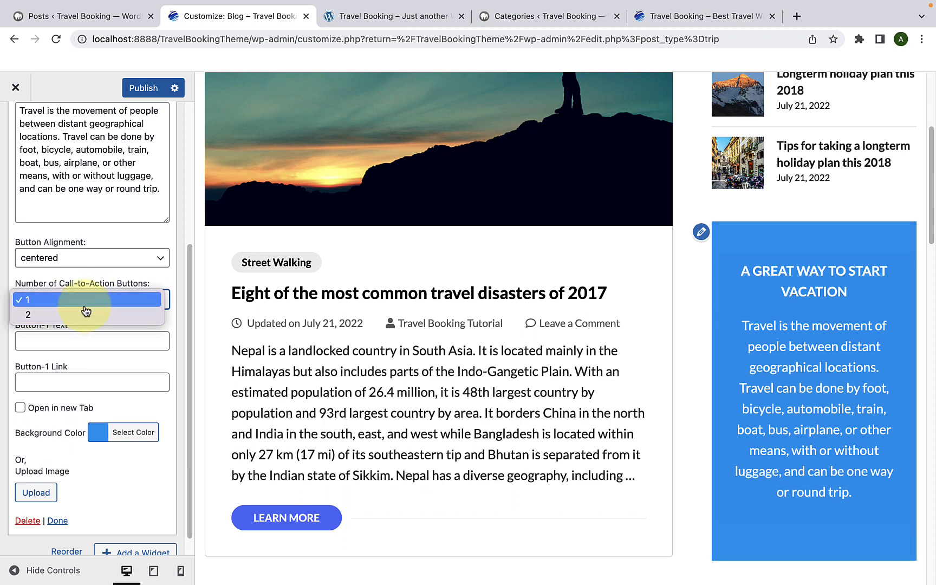
left_click(85, 306)
left_click(72, 340)
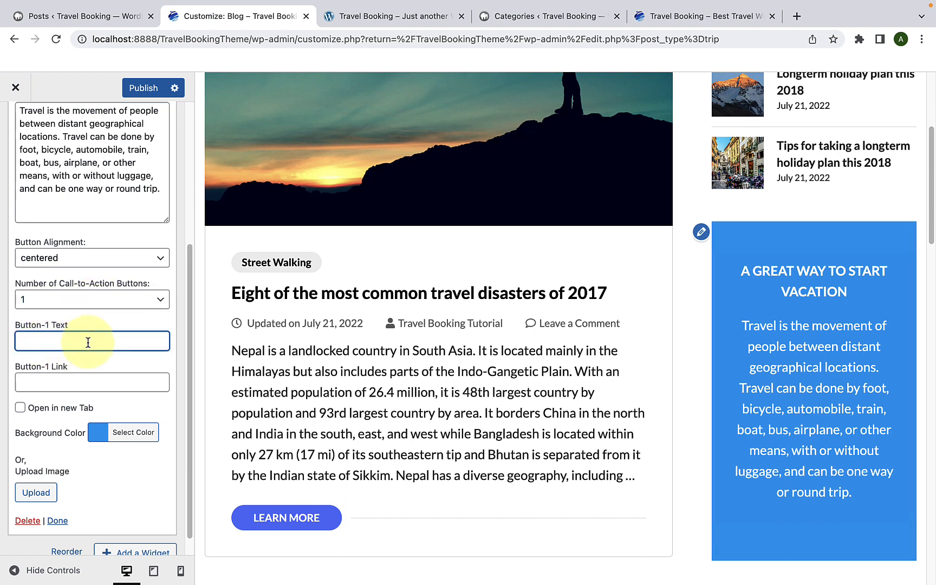
type("BROWSE PACKAGES")
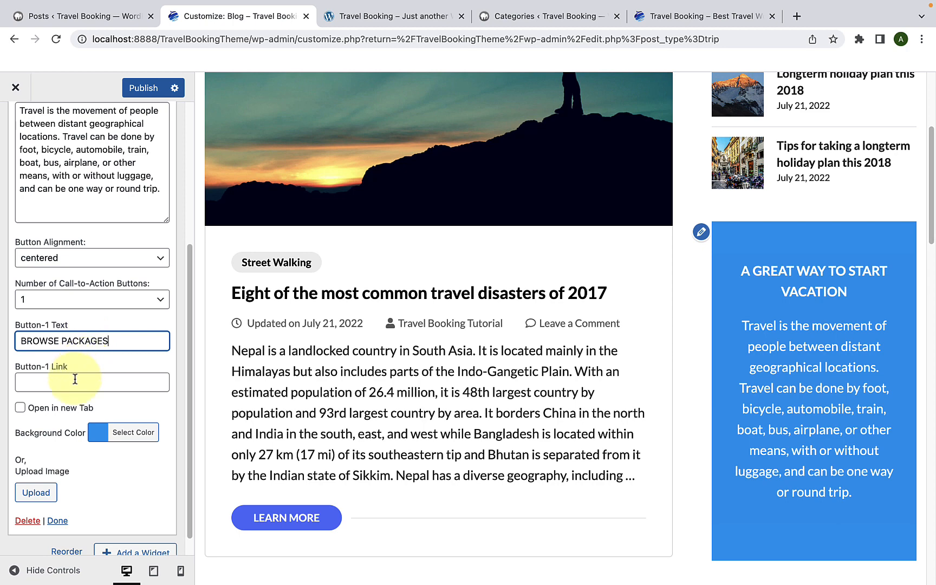
left_click(69, 383)
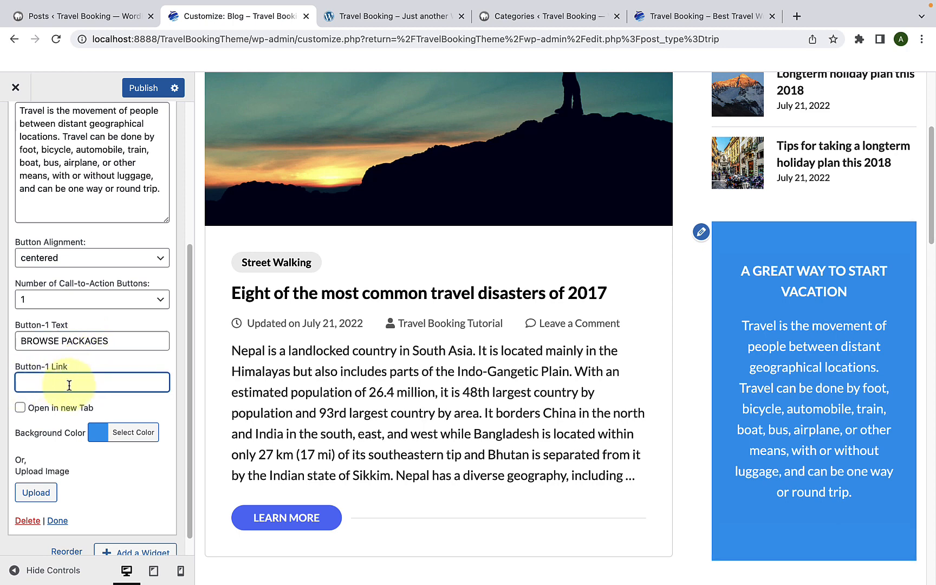
type("https://wptravelenginedemo.com/travel-booking/")
scroll(84, 426, "down", 1)
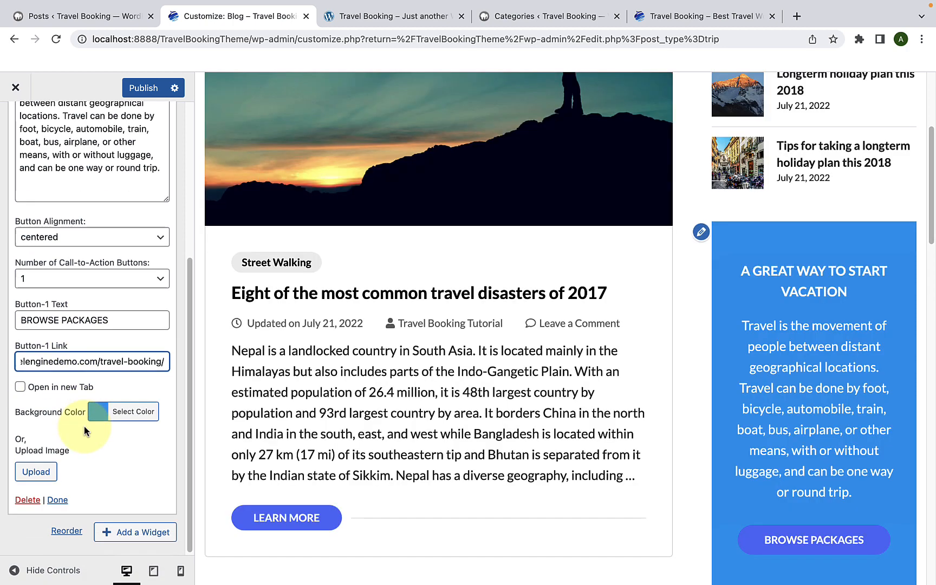
Step: Set cta-img.jpeg from the Media Library as the Call To Action widget's background image, and close the widget's settings
left_click(90, 420)
scroll(88, 471, "down", 3)
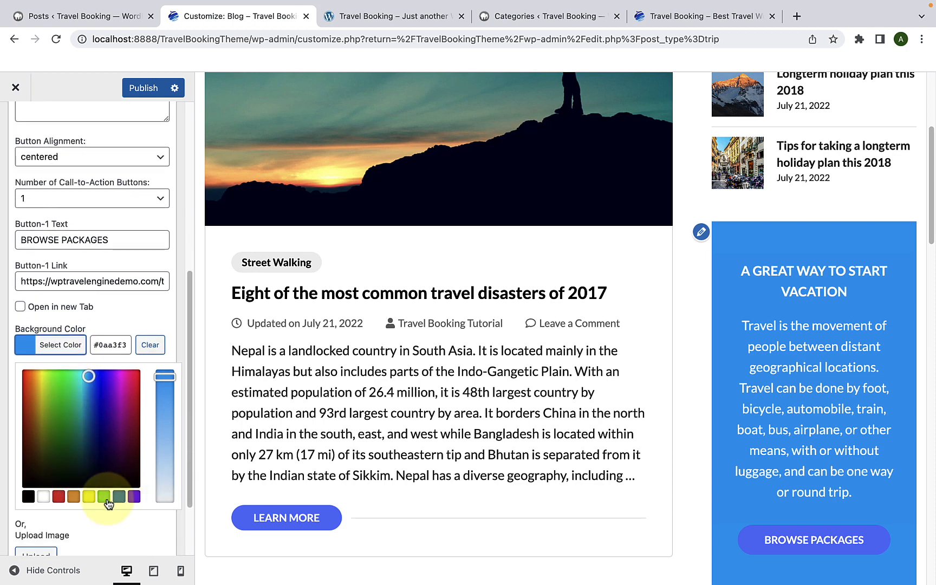
scroll(92, 475, "down", 5)
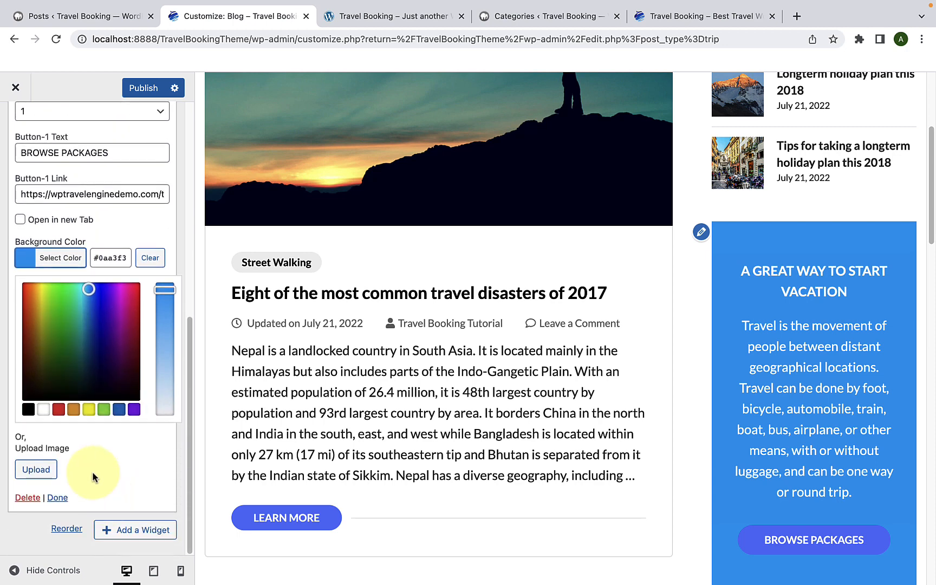
left_click(35, 470)
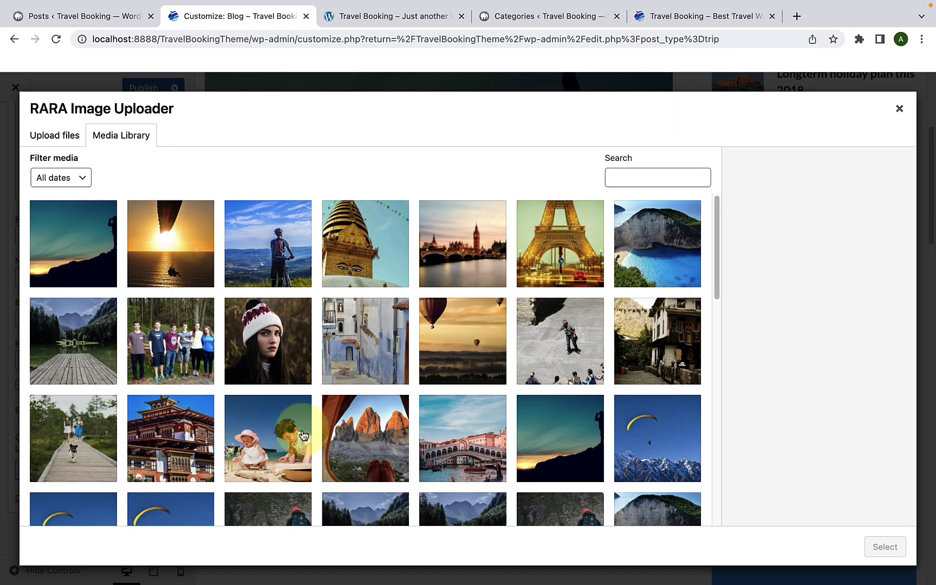
scroll(316, 436, "down", 10)
scroll(313, 428, "down", 2)
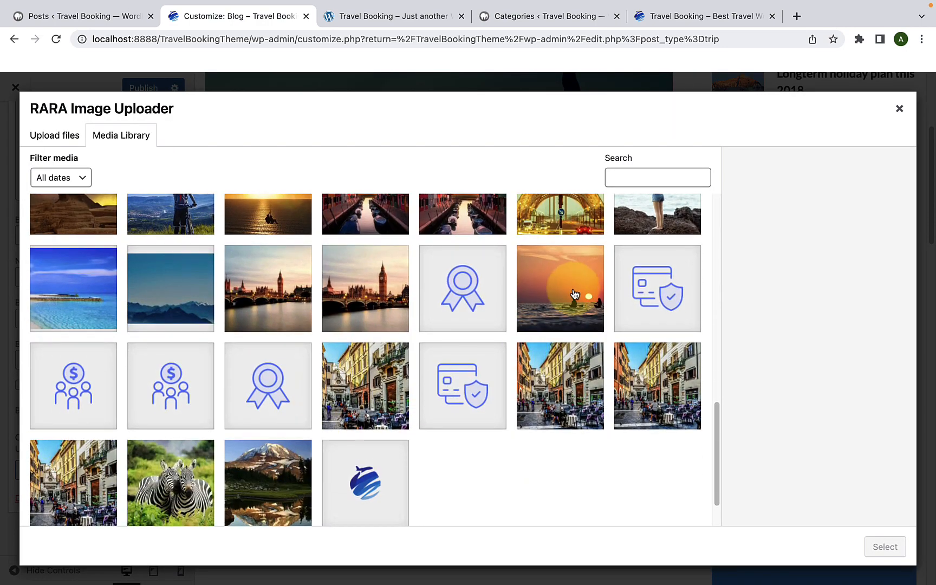
left_click(562, 300)
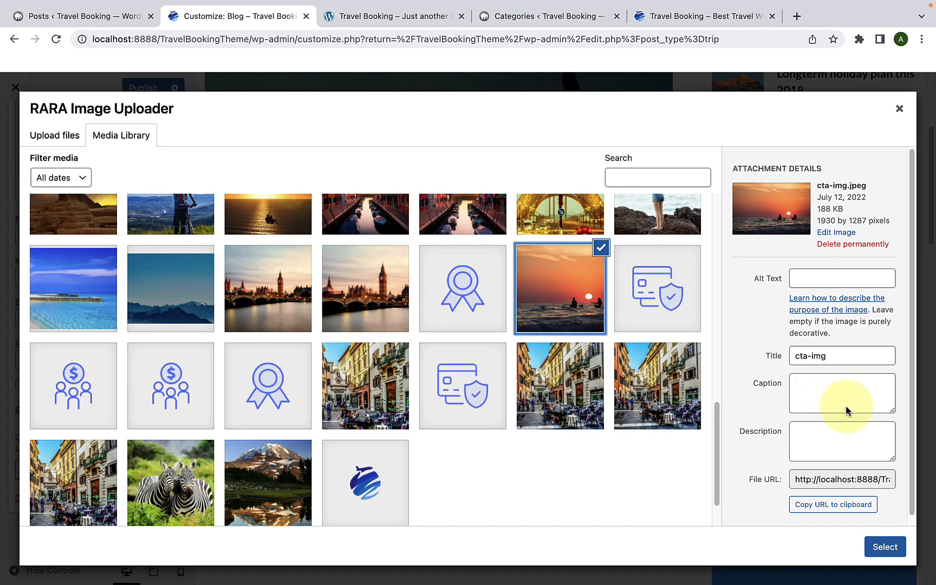
left_click(891, 547)
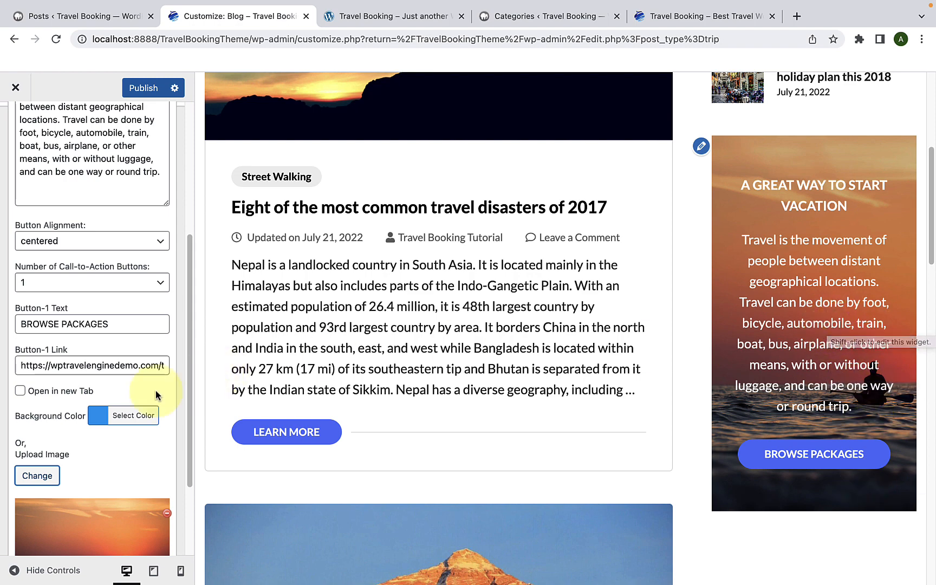
scroll(98, 432, "down", 3)
left_click(58, 498)
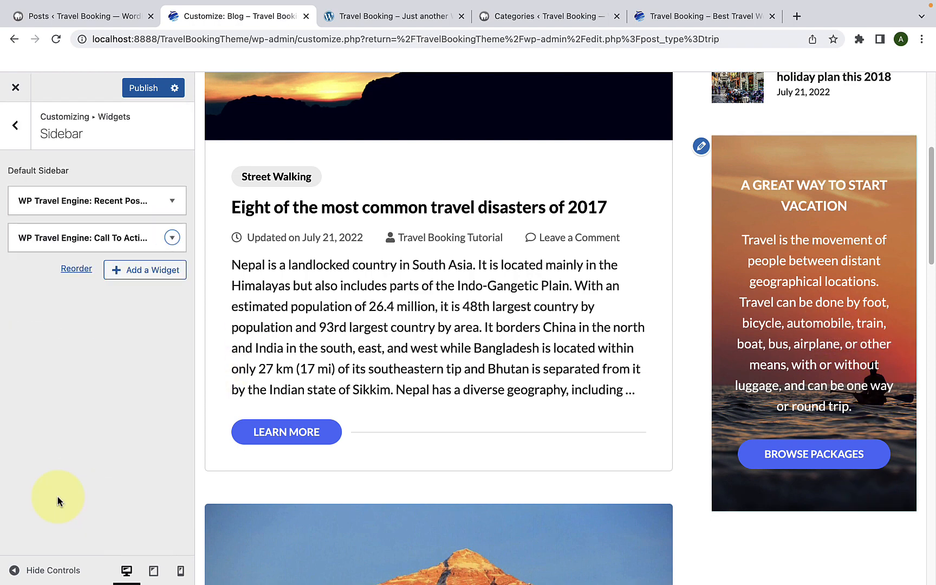
Step: Add the WP Travel Engine: Category List widget to the Sidebar with the title "Category" and the Trip Category Destination
left_click(124, 277)
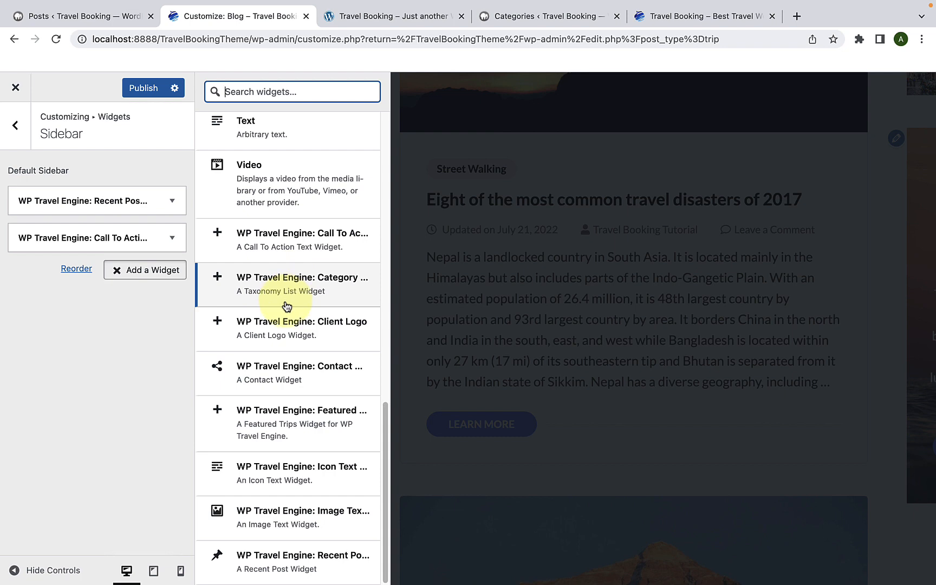
scroll(287, 306, "up", 10)
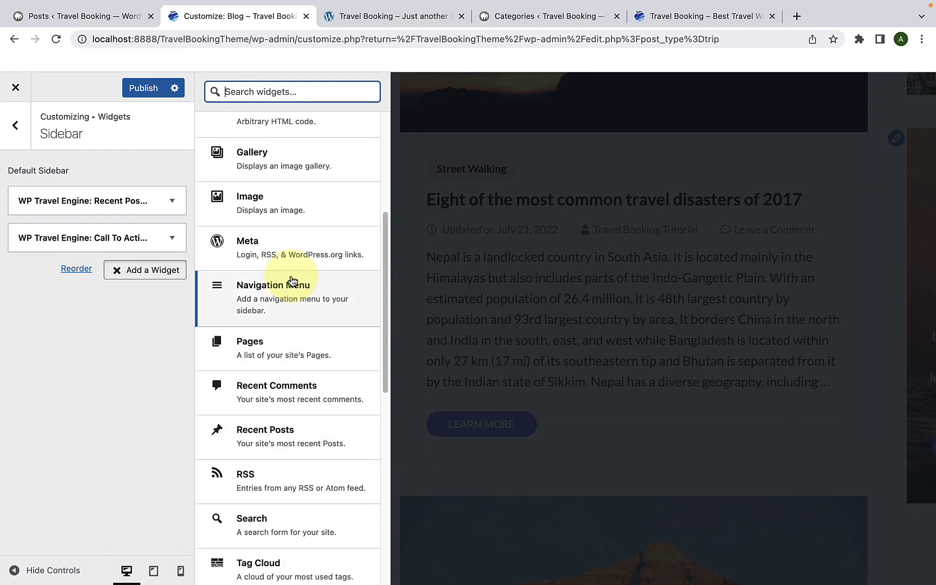
scroll(291, 282, "down", 10)
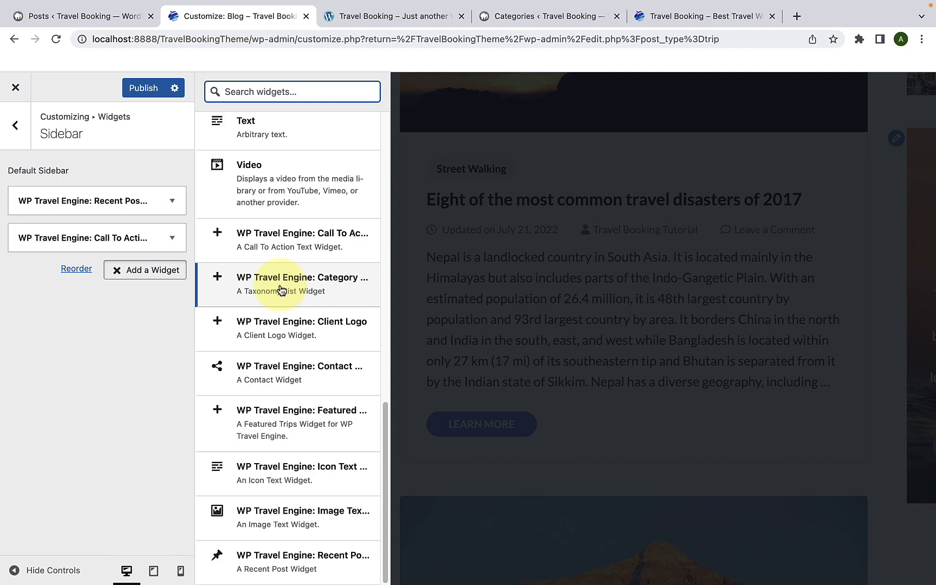
left_click(280, 291)
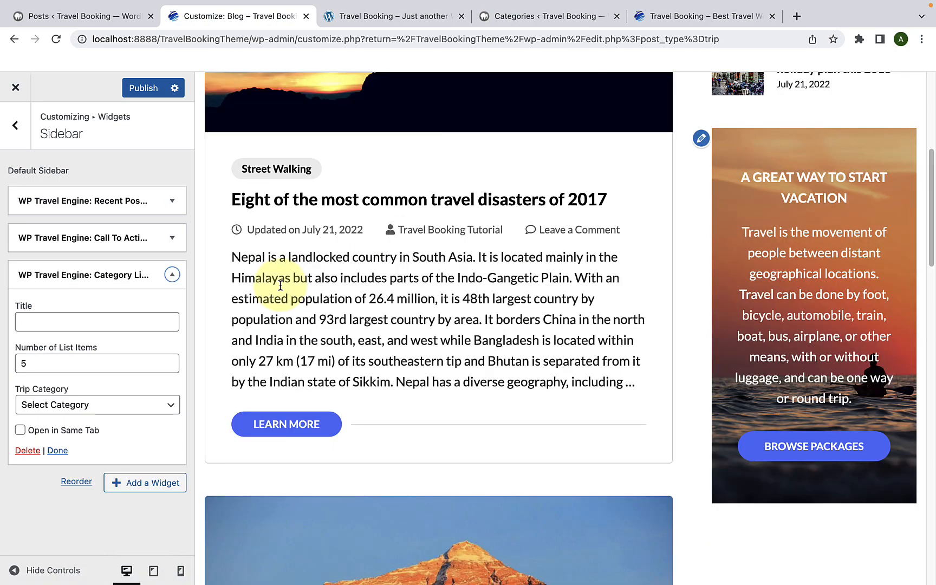
left_click(125, 319)
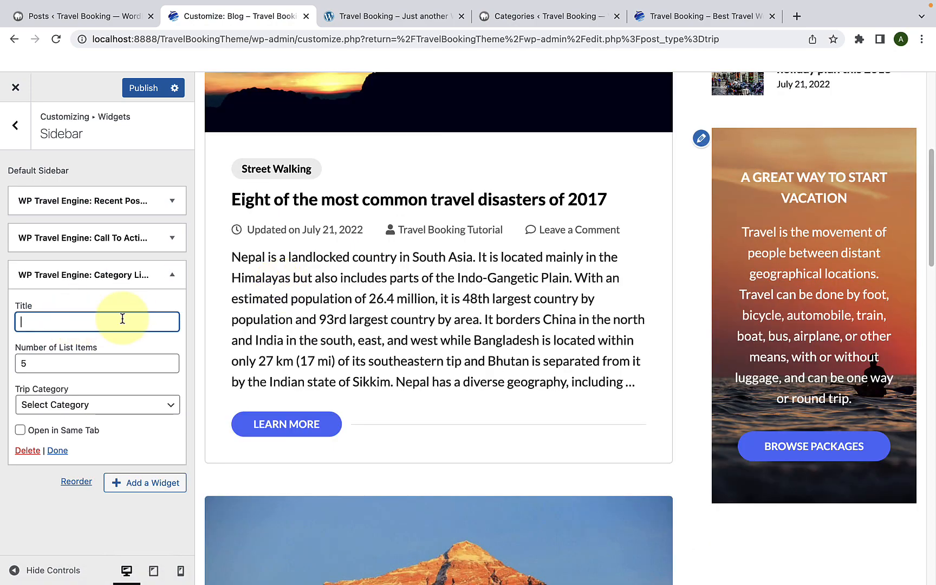
type("Category")
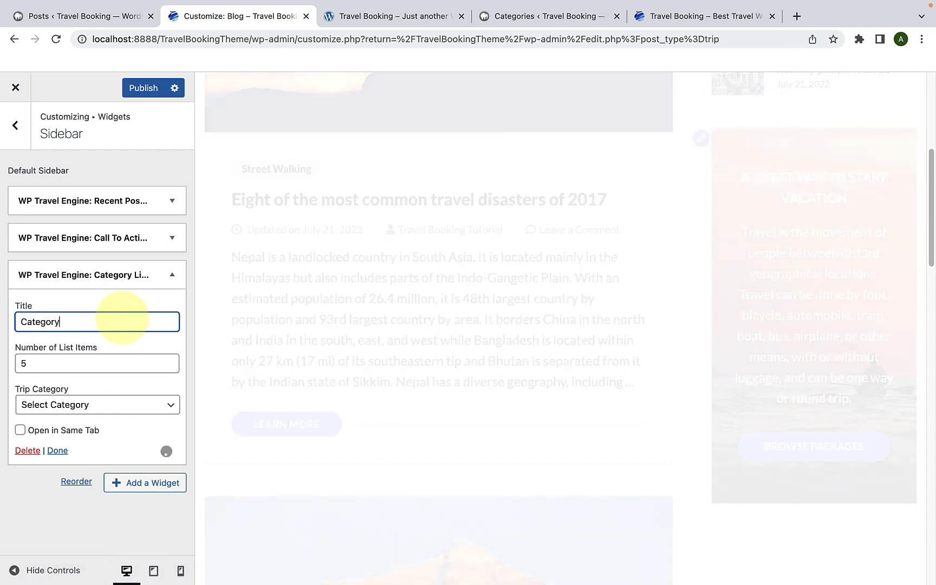
scroll(761, 366, "down", 5)
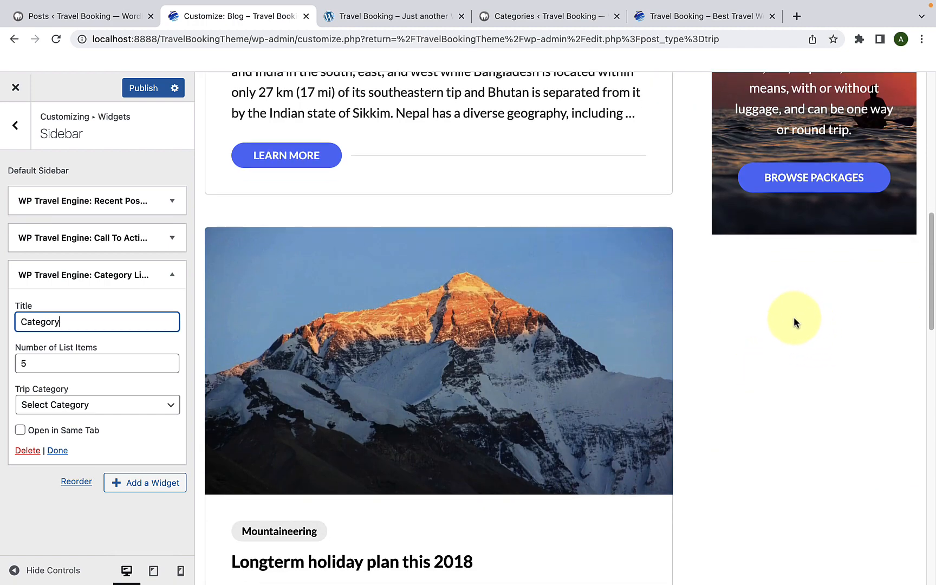
left_click(87, 407)
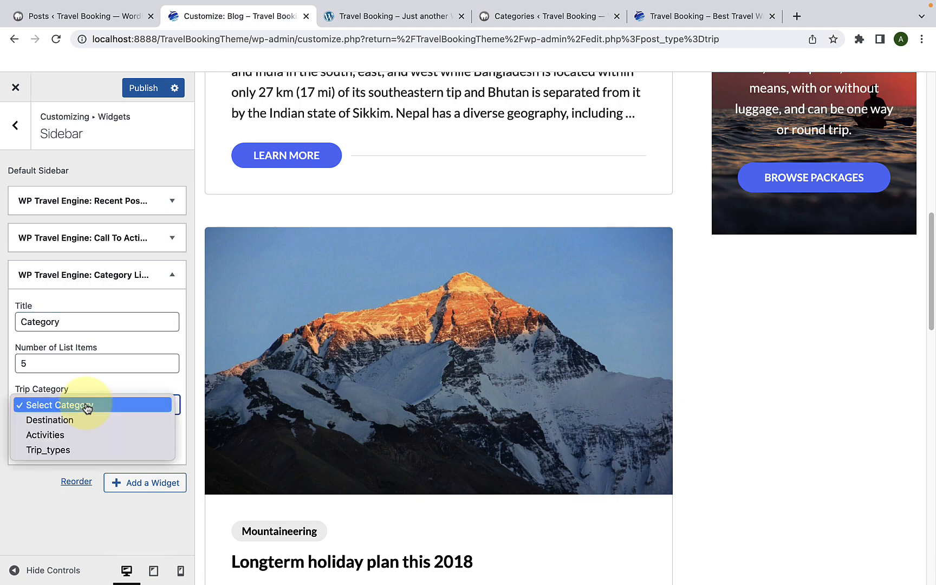
left_click(87, 421)
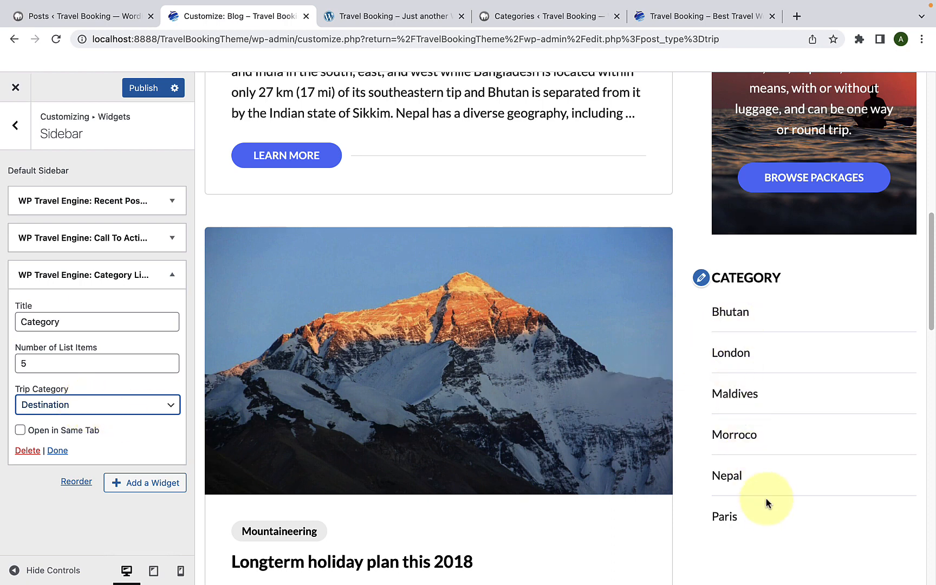
Step: Rename the new Category List widget's title as "Destinations" and close its settings
scroll(769, 497, "up", 1)
scroll(766, 487, "down", 3)
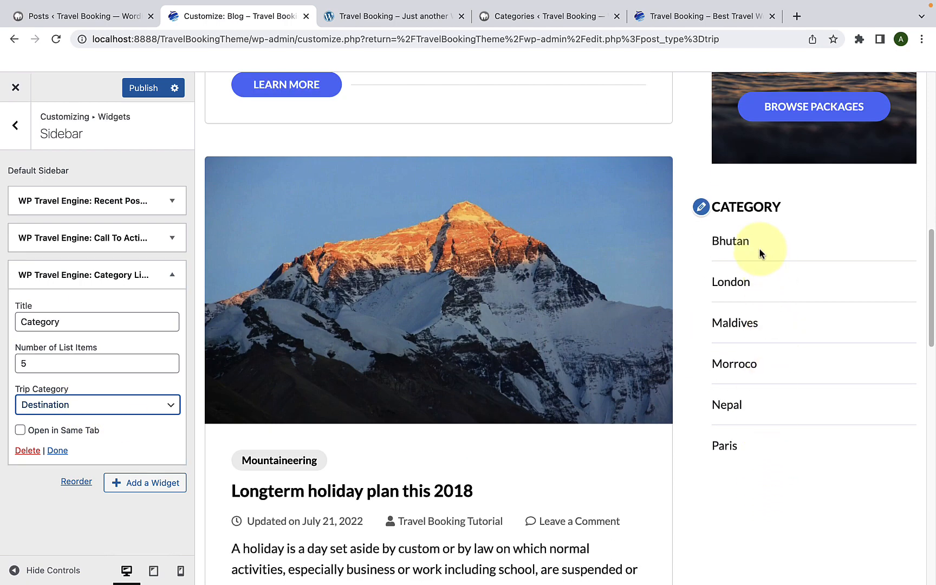
left_click_drag(61, 322, 15, 323)
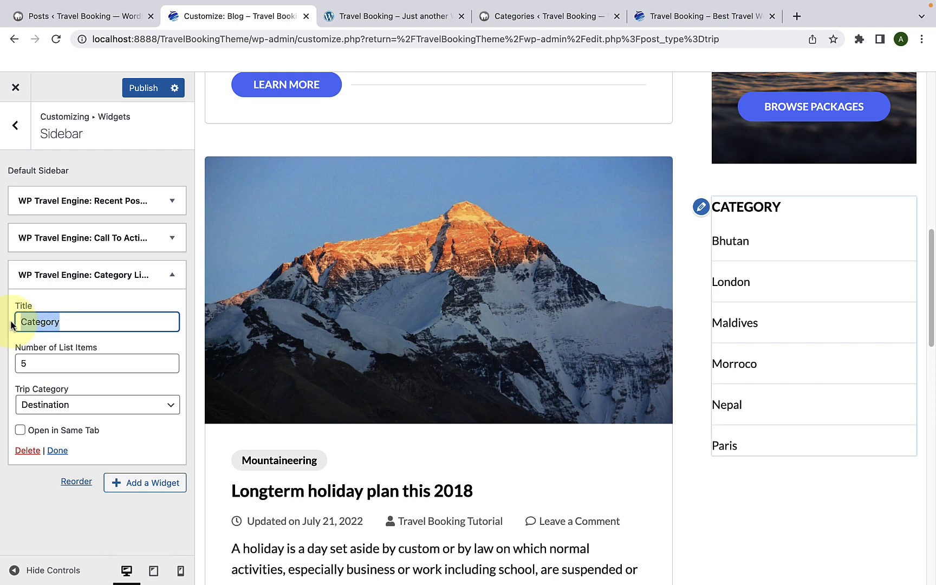
type("Destinations")
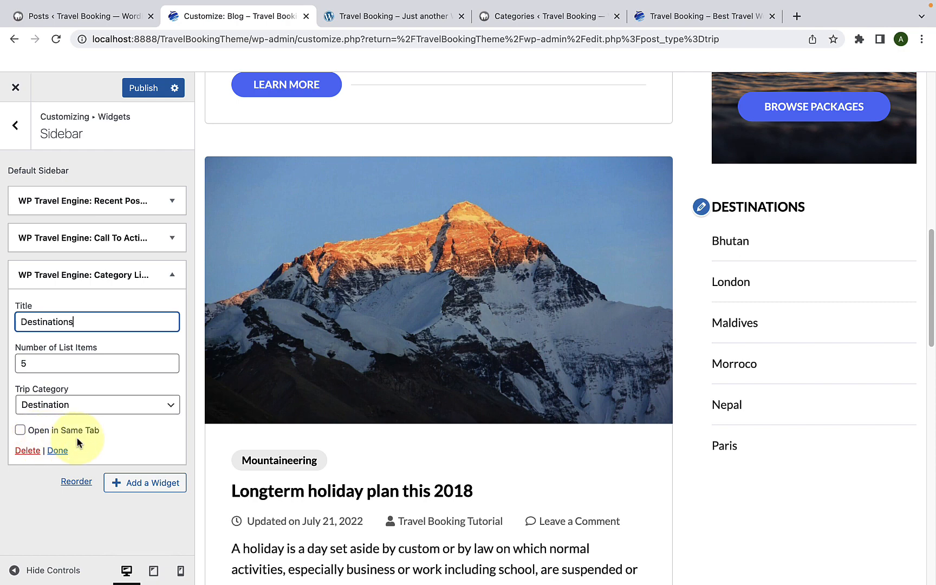
left_click(57, 451)
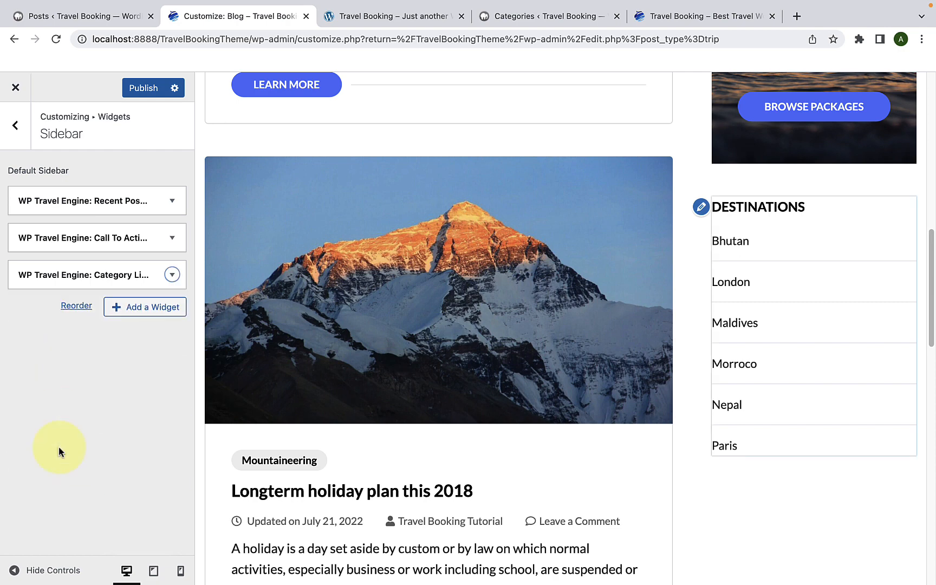
Step: Add a second Category List widget to the Sidebar with the title "Activities" and the Trip Category Activities, and close its settings
scroll(740, 301, "down", 3)
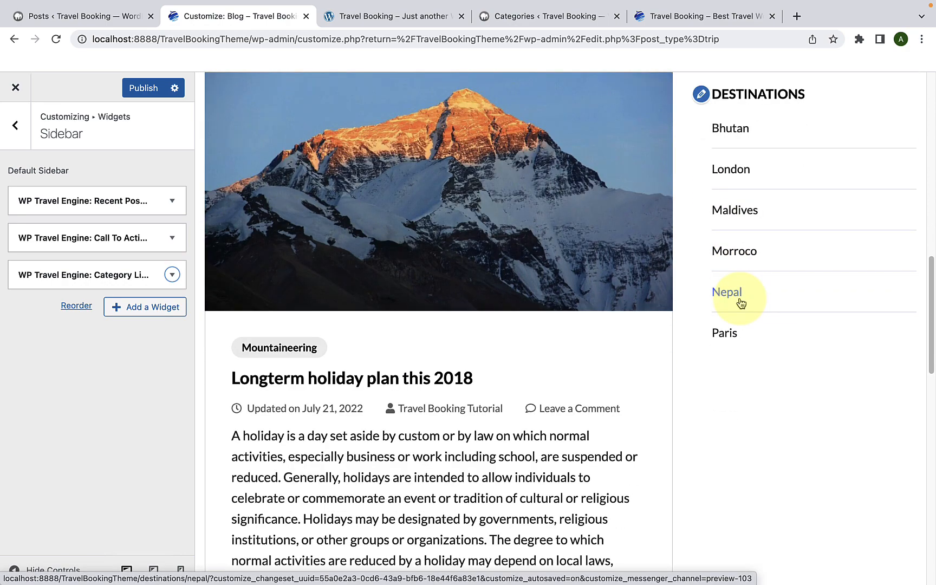
left_click(133, 316)
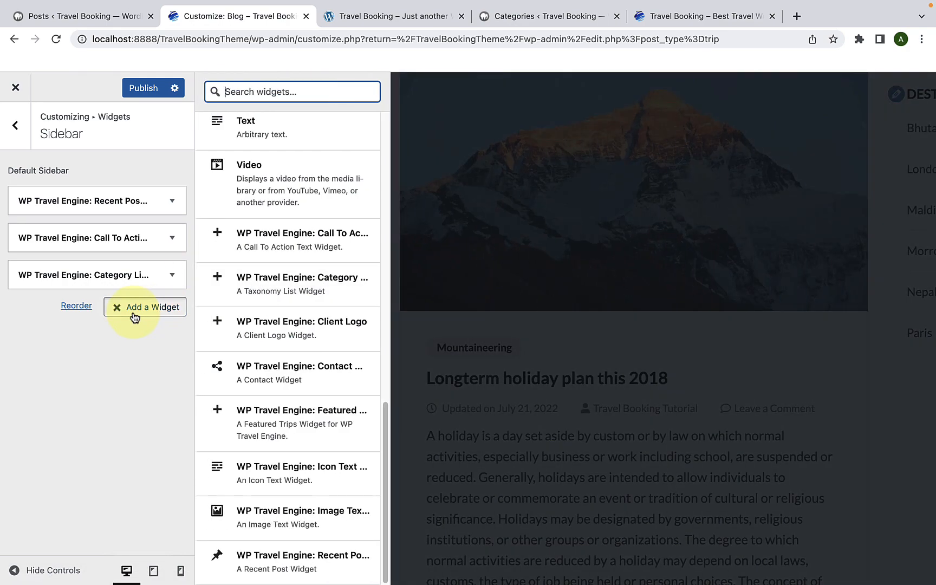
left_click(287, 292)
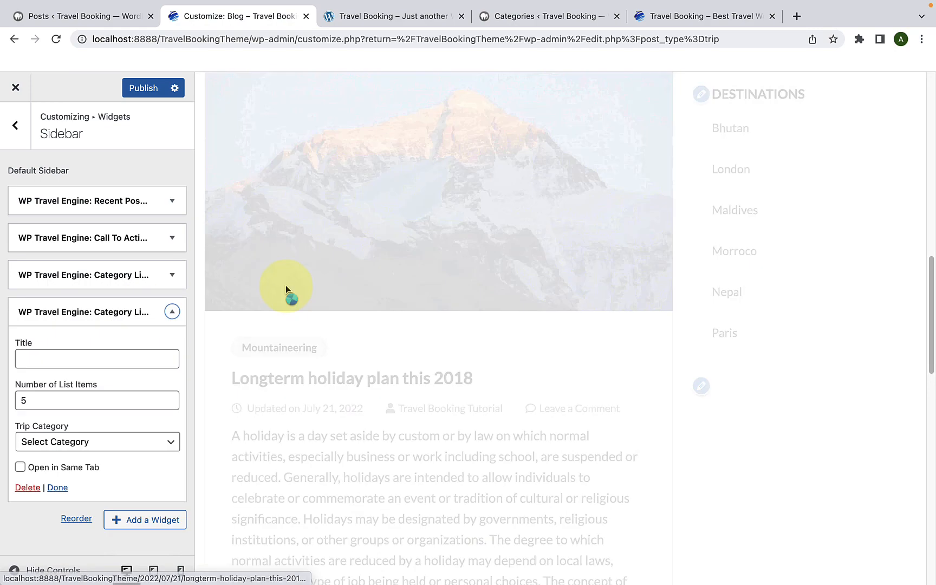
left_click(124, 353)
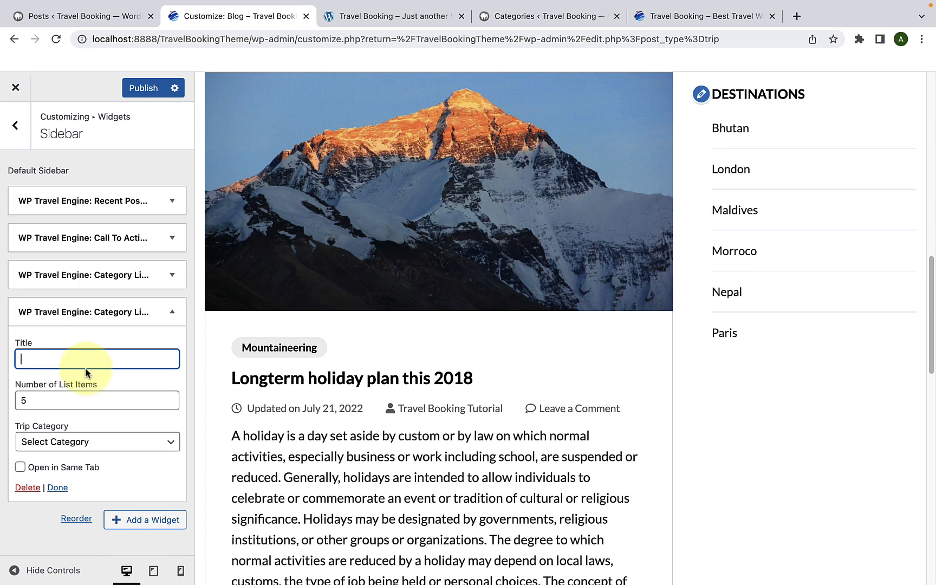
type("Activities")
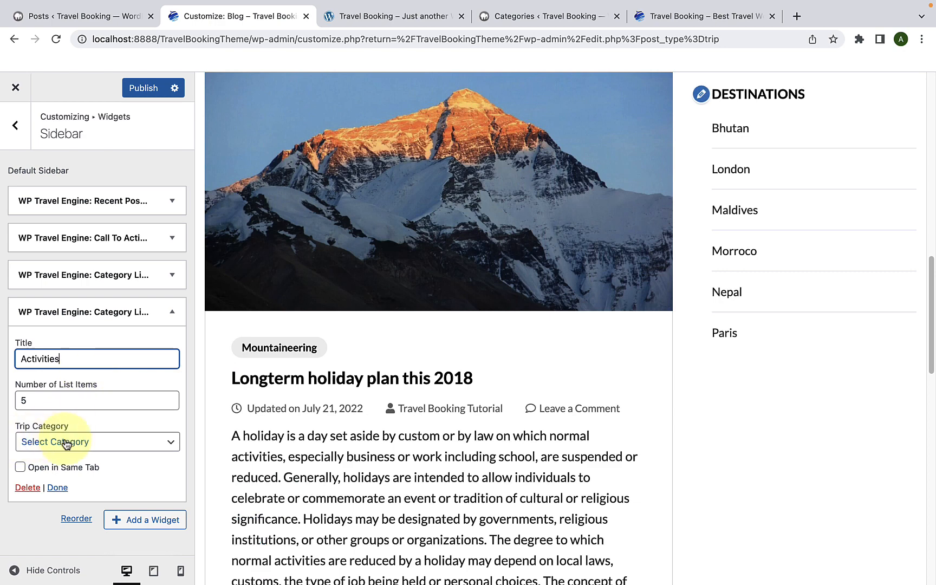
left_click(66, 442)
left_click(61, 472)
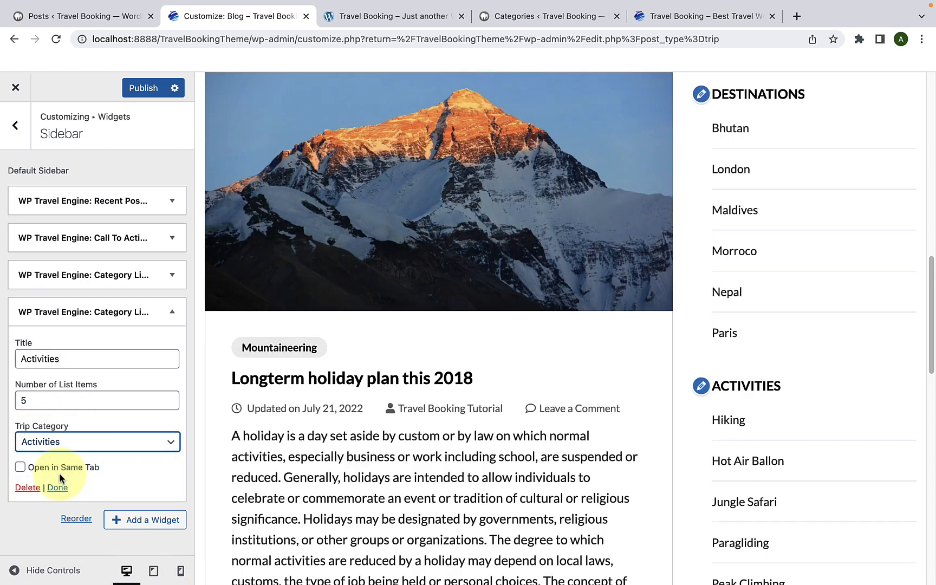
scroll(777, 433, "down", 4)
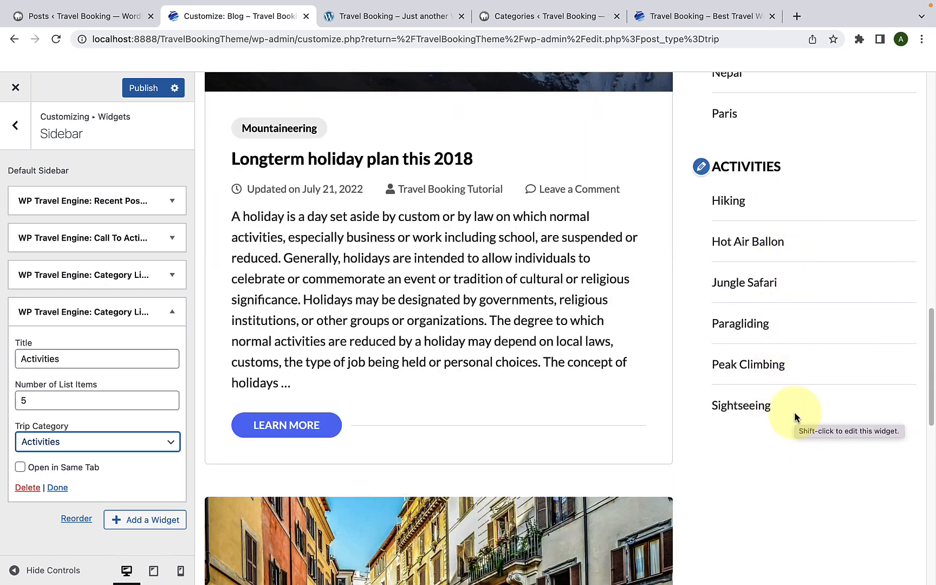
left_click(54, 488)
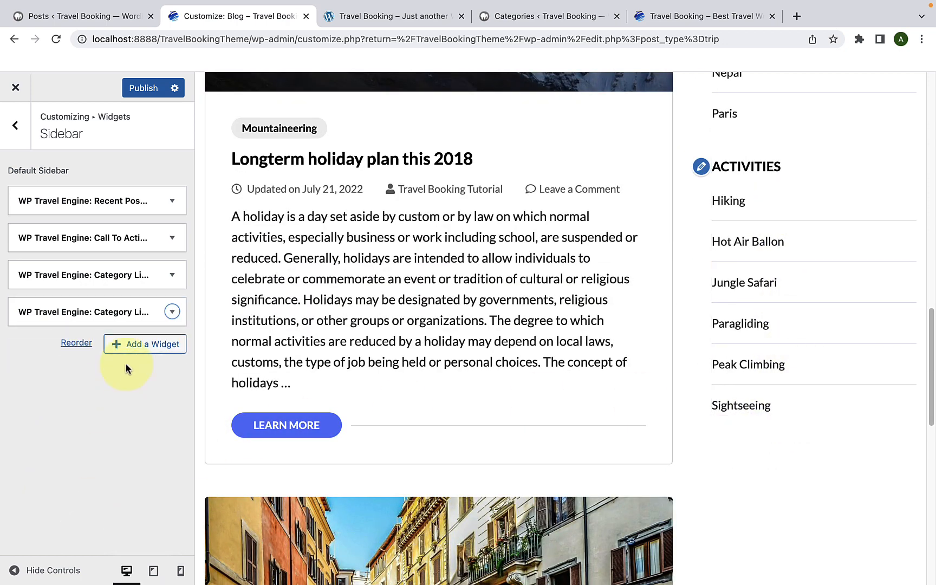
Step: Add a third WP Travel Engine: Category List widget to the Sidebar with the title "Trip Types"
left_click(134, 344)
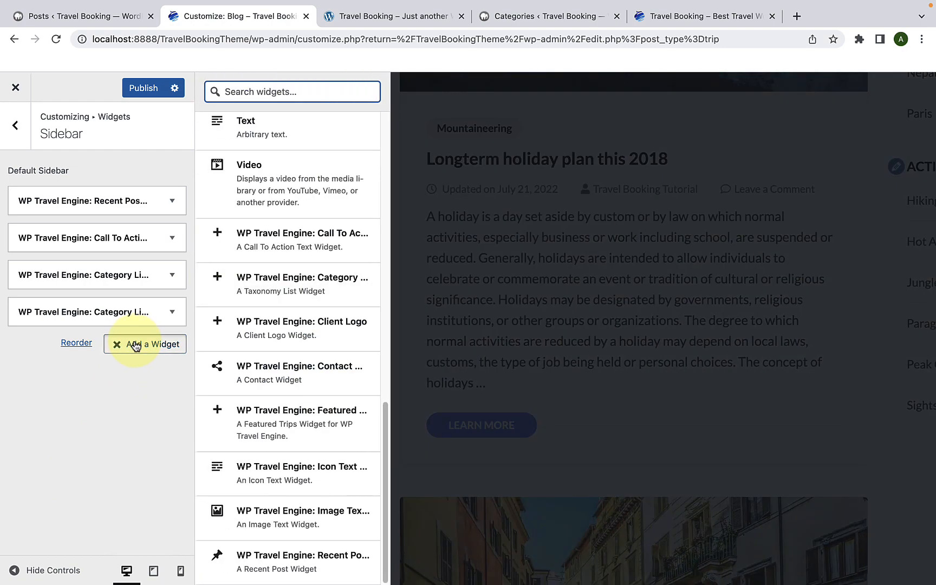
left_click(255, 295)
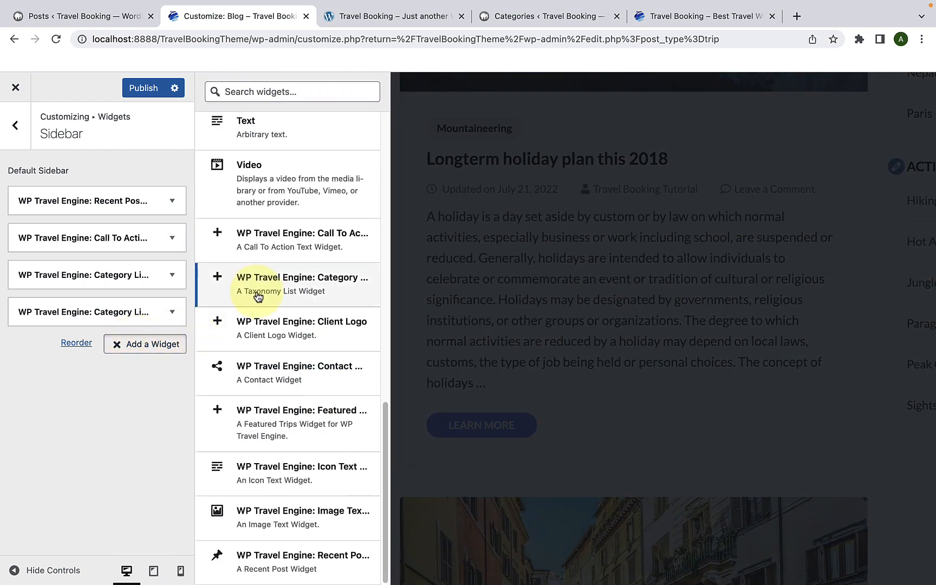
left_click(104, 368)
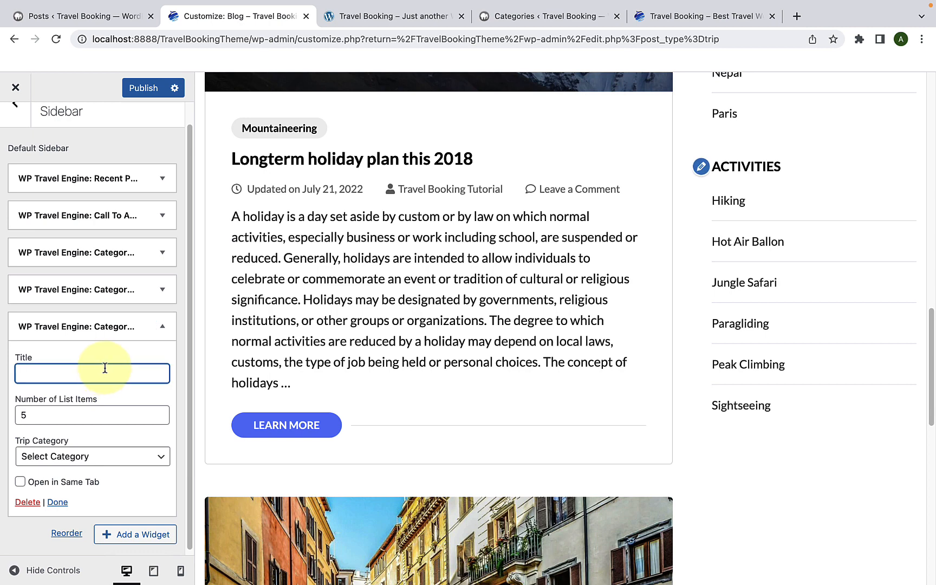
type("Trip Types")
Step: Set the Trip Types widget's Trip Category to Trip_types, close its settings and publish the sidebar changes
left_click(90, 459)
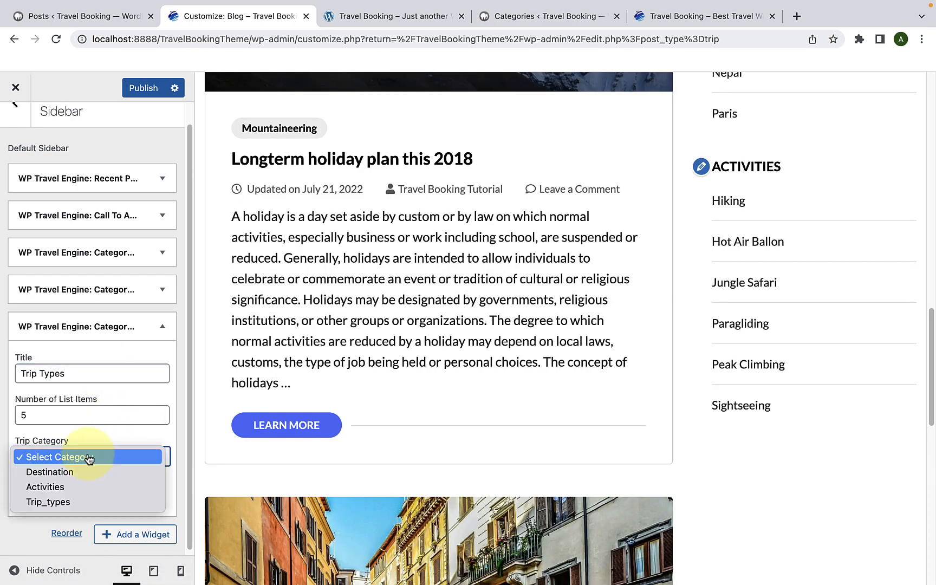
left_click(72, 501)
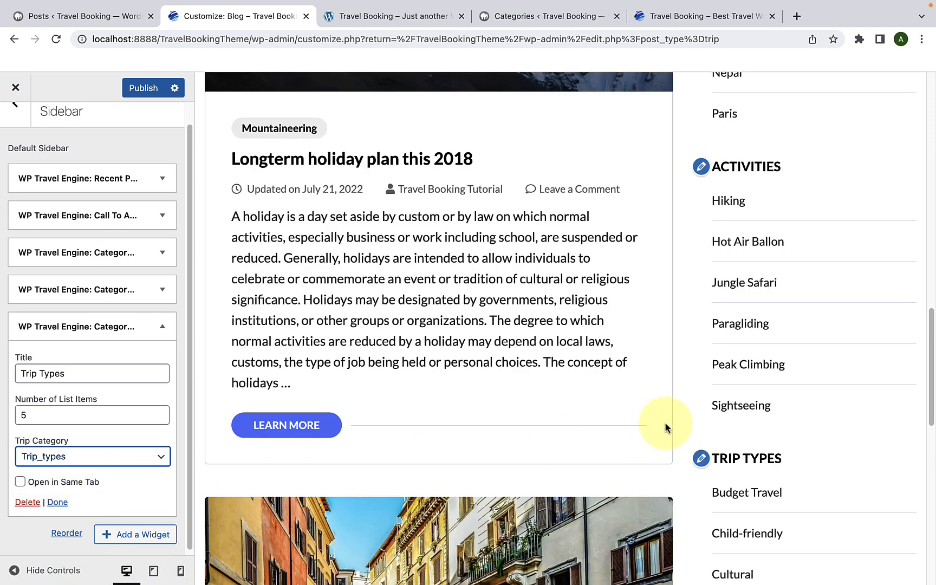
scroll(665, 427, "down", 4)
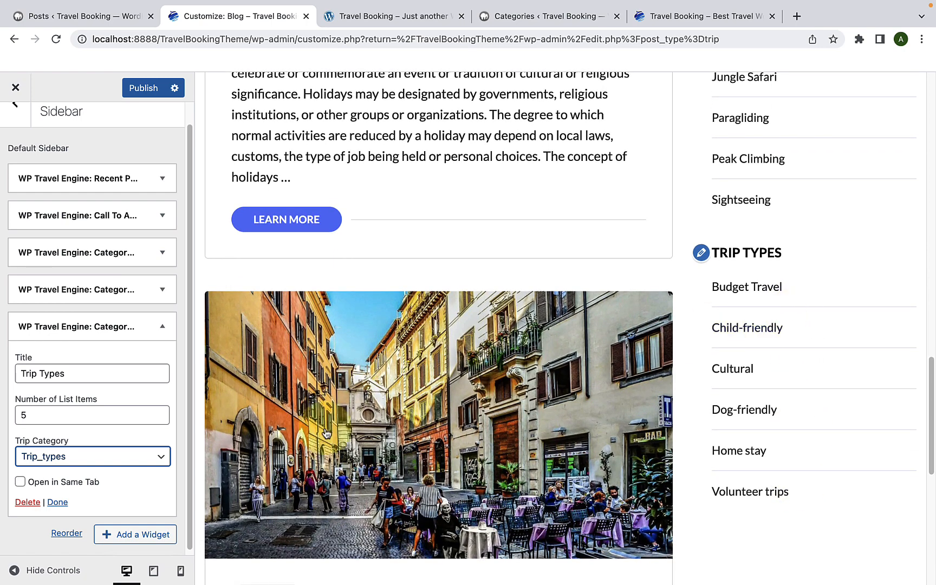
left_click(57, 501)
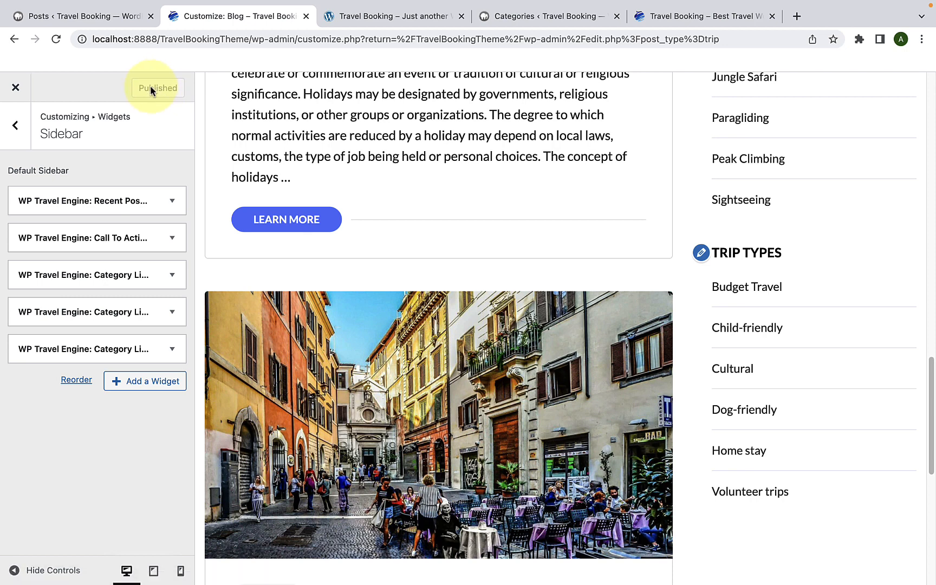
Step: Open the live site from the Posts admin page in a new browser tab, placed right after the Customizer tab
left_click(126, 16)
mouse_move(62, 84)
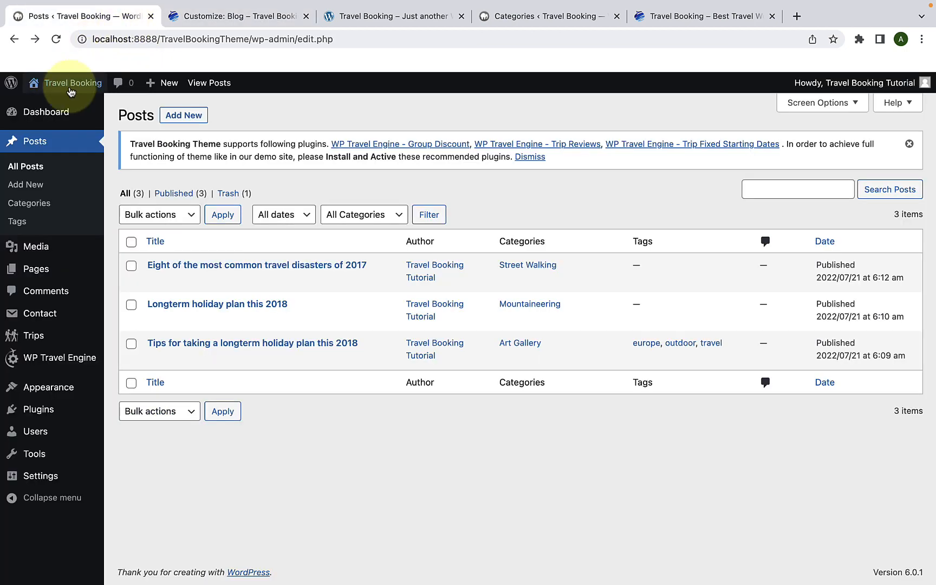
right_click(61, 102)
left_click(87, 113)
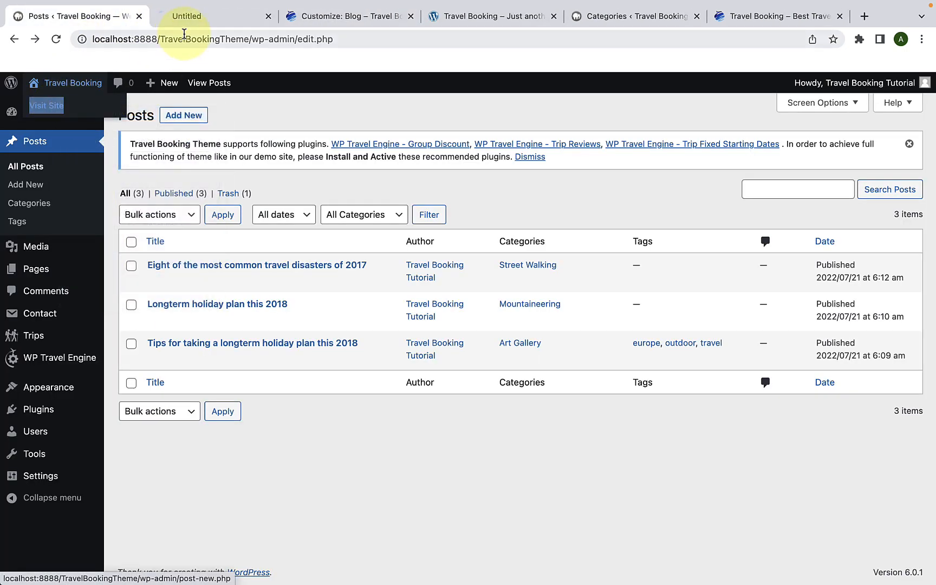
left_click_drag(342, 12, 246, 15)
left_click(324, 16)
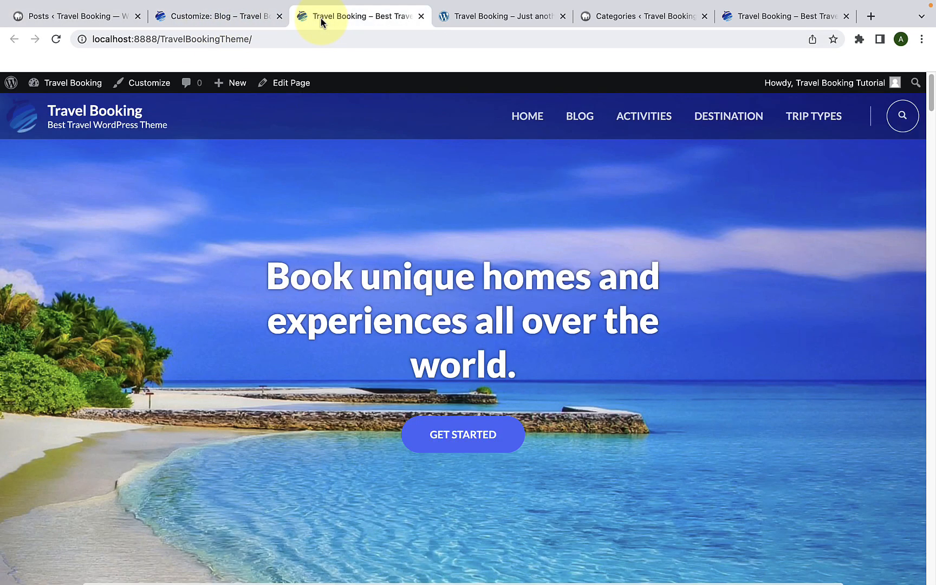
Step: Open the live site's Blog page and examine the sidebar widgets along its full length
left_click(568, 124)
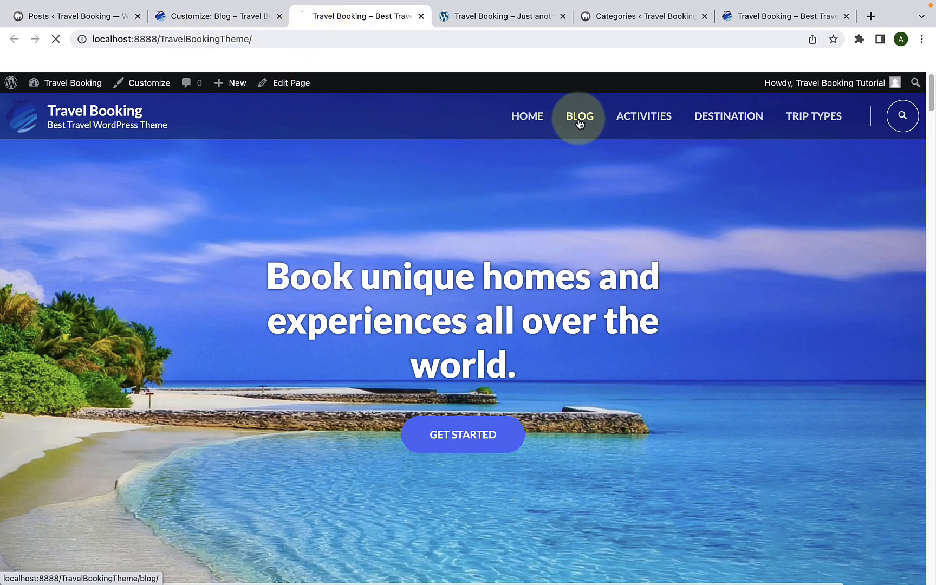
scroll(688, 227, "down", 15)
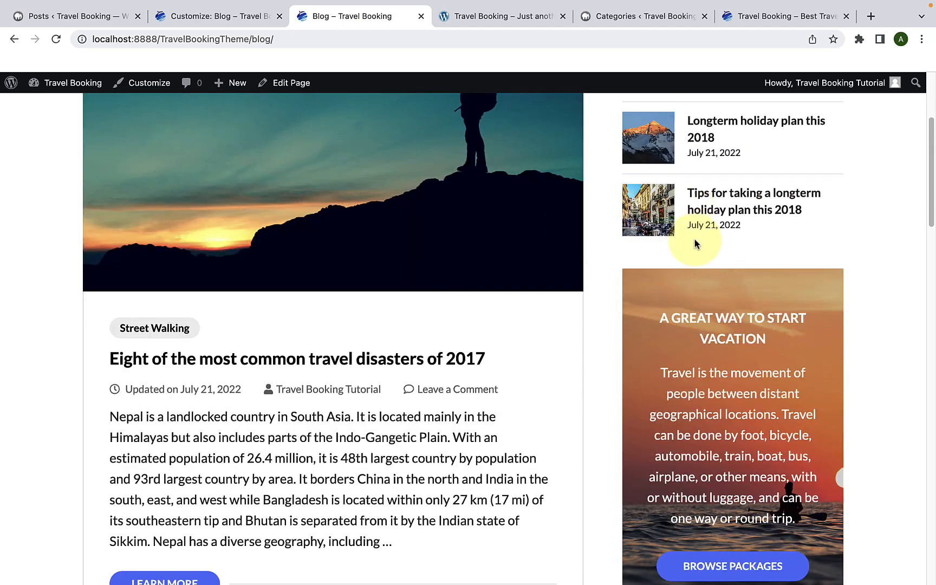
scroll(695, 250, "down", 4)
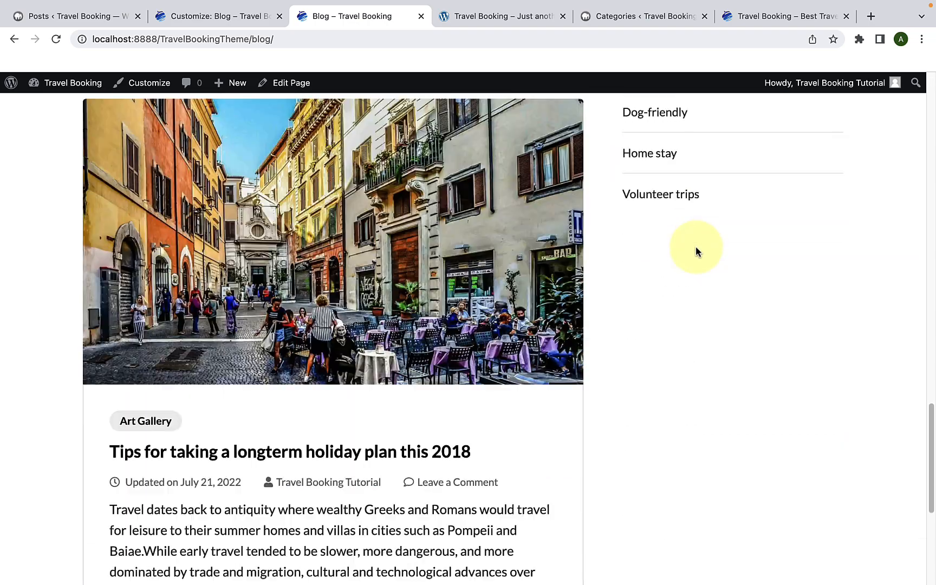
scroll(696, 247, "up", 8)
scroll(694, 245, "up", 8)
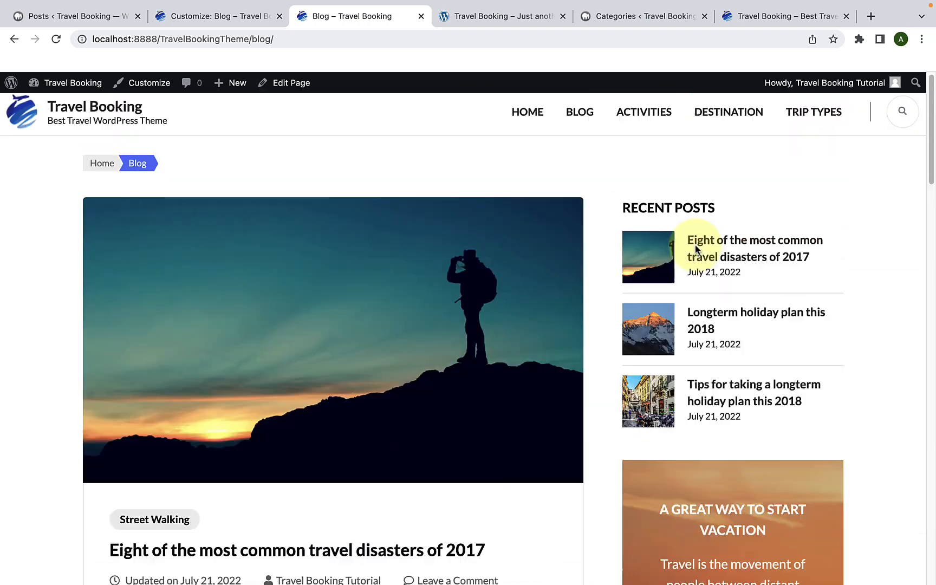
Step: Return to the Customizer, open the Footer One widget area and browse the widgets that can be added
left_click(236, 20)
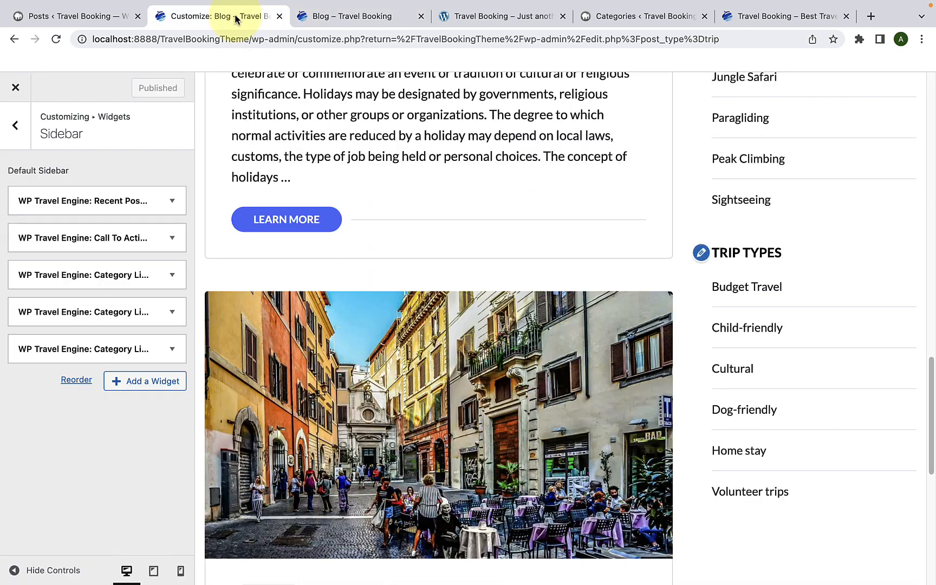
left_click(15, 127)
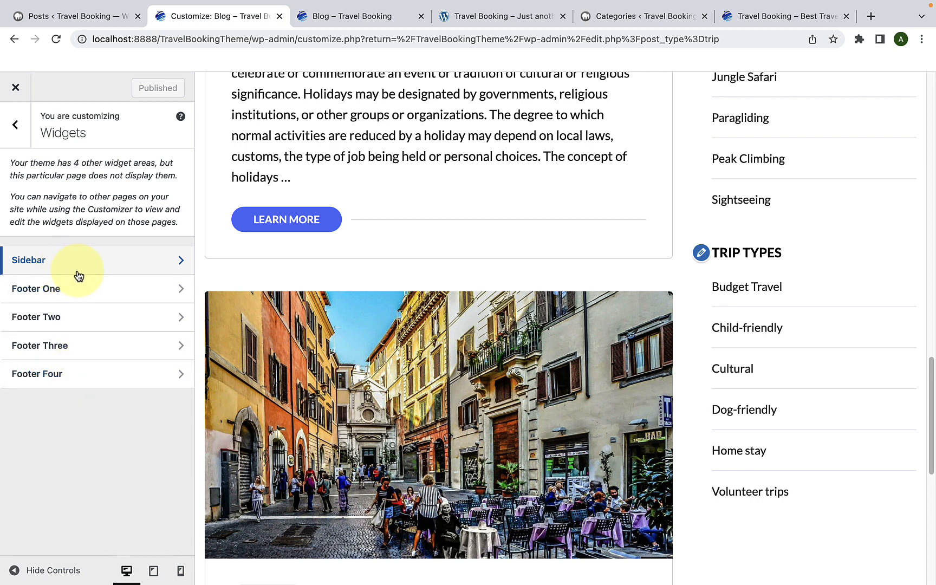
left_click(77, 300)
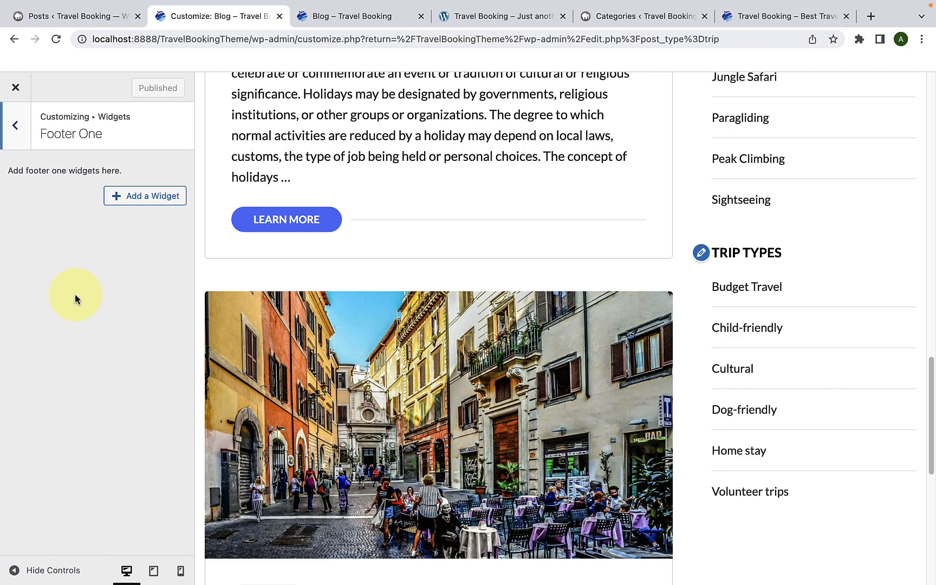
left_click(126, 195)
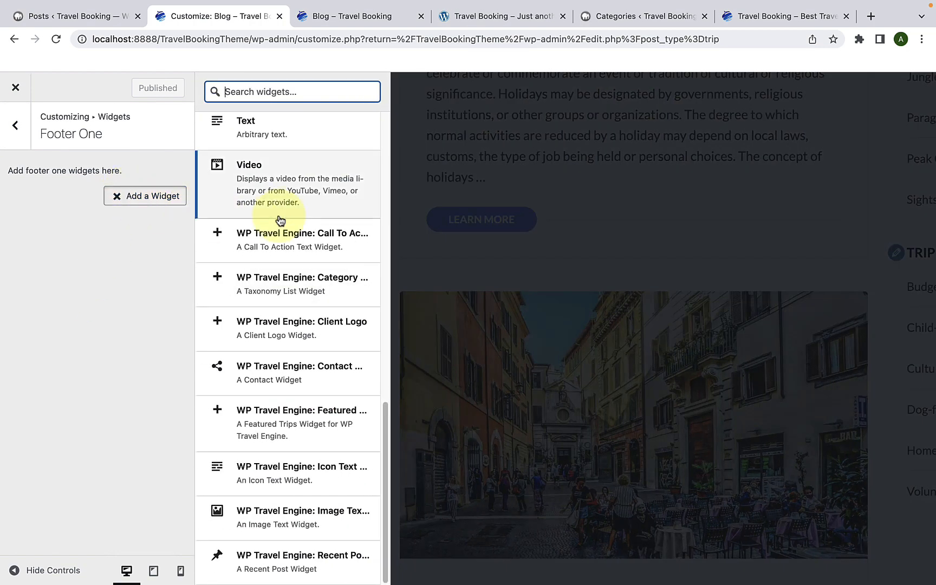
scroll(286, 444, "up", 5)
scroll(285, 444, "up", 8)
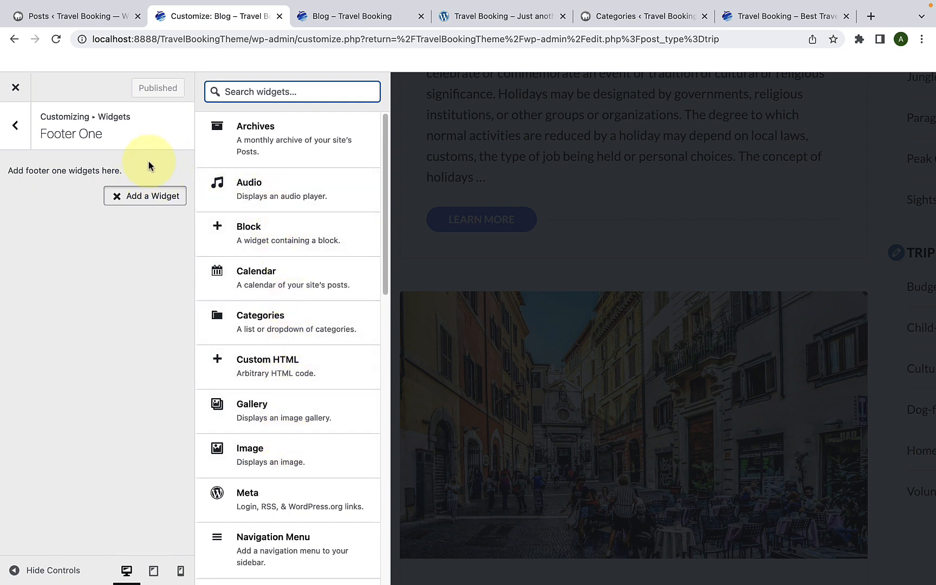
Step: Check the footer columns on the demo site for reference and add a Text widget to Footer One
left_click(461, 16)
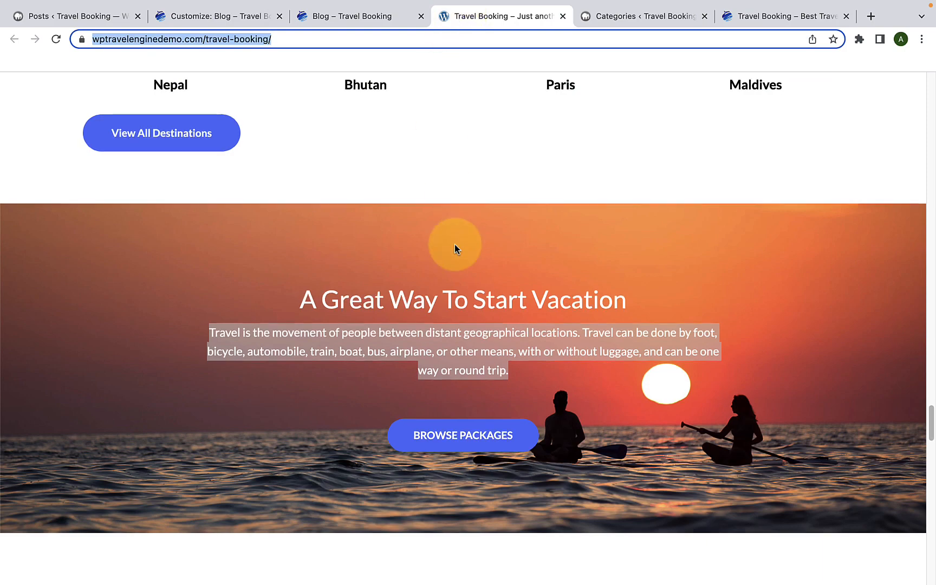
scroll(454, 244, "down", 15)
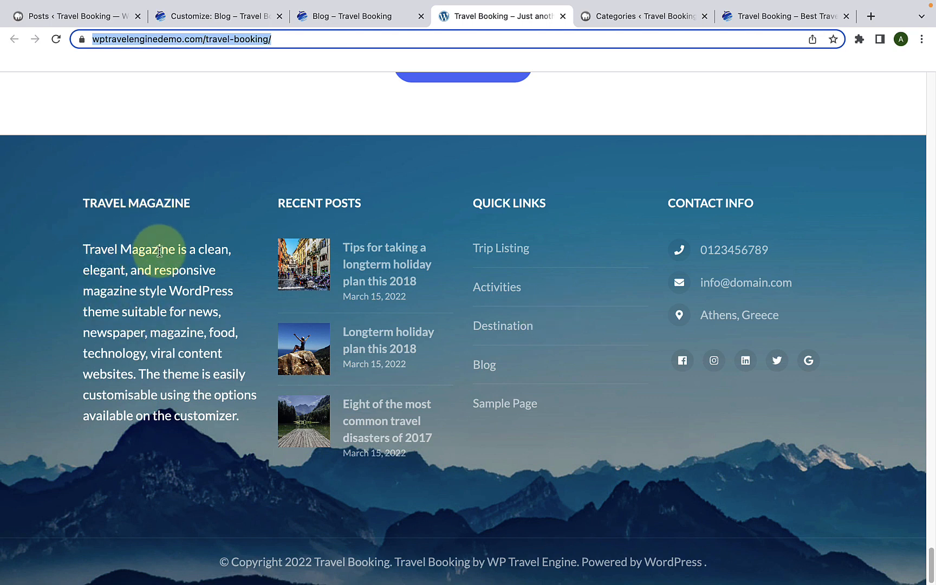
left_click(217, 17)
scroll(257, 317, "down", 10)
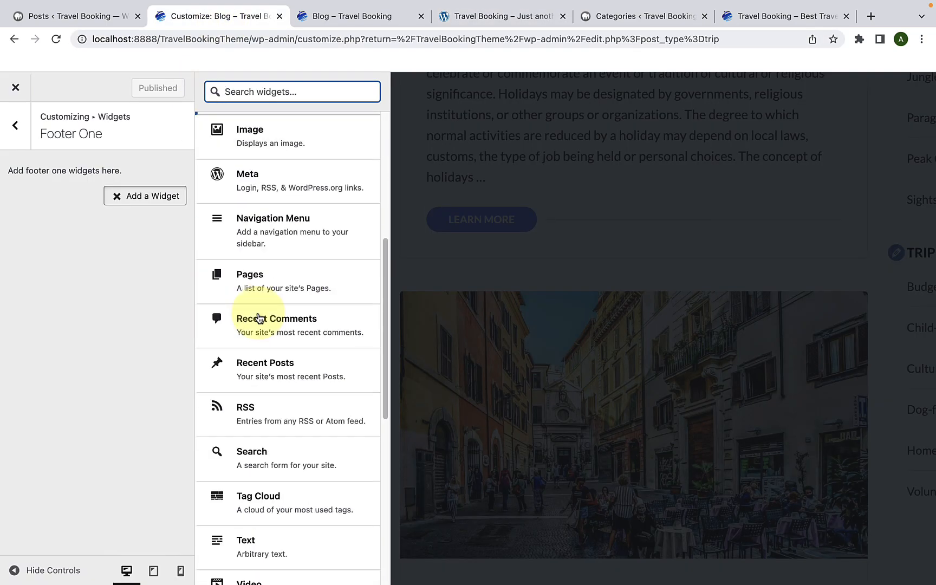
scroll(259, 317, "up", 10)
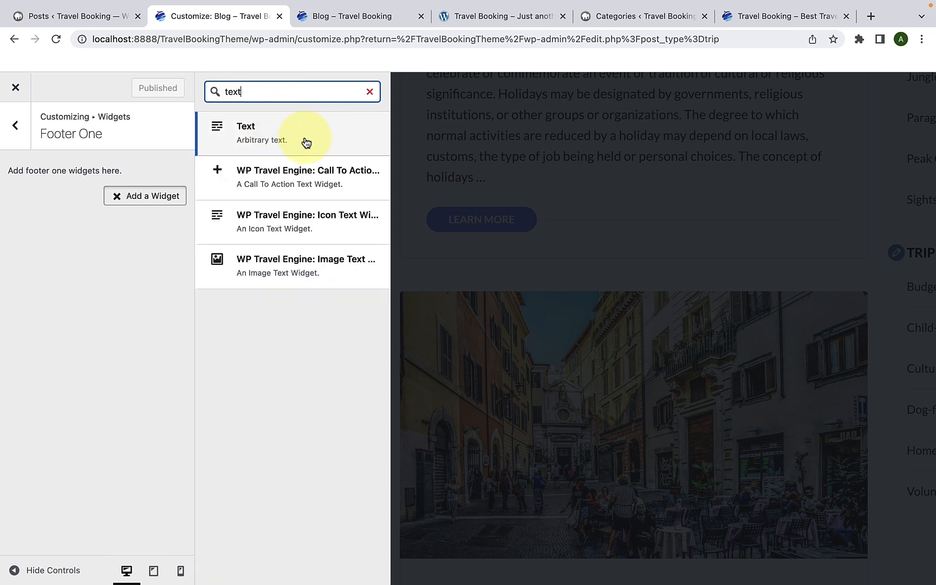
left_click(306, 141)
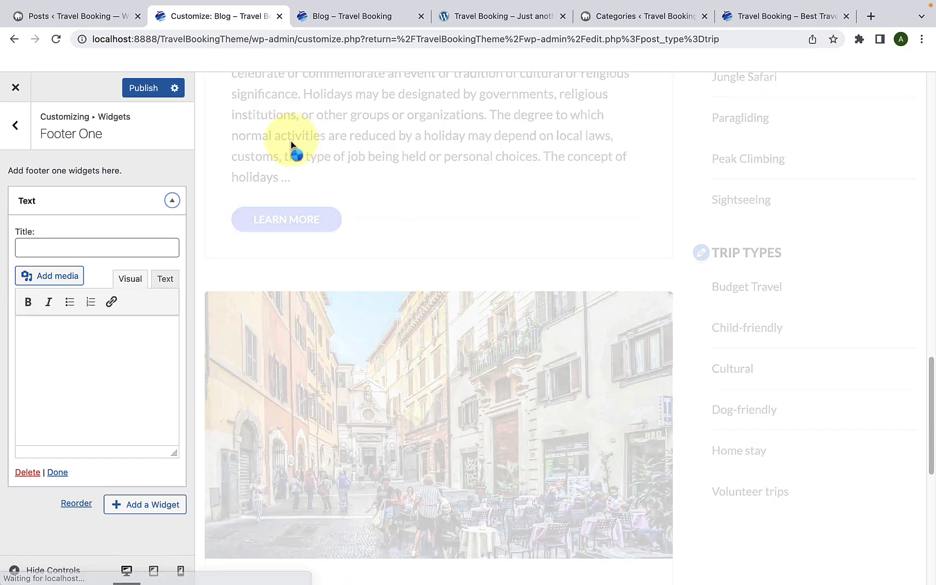
Step: Copy the heading "TRAVEL MAGAZINE" from the demo site's footer and use it as the Footer One Text widget's title
left_click(137, 247)
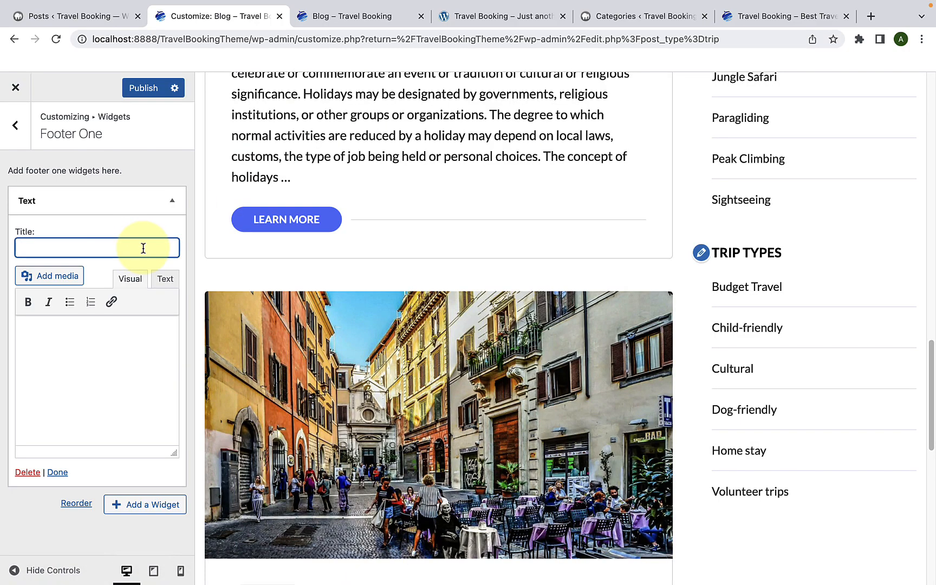
left_click(462, 17)
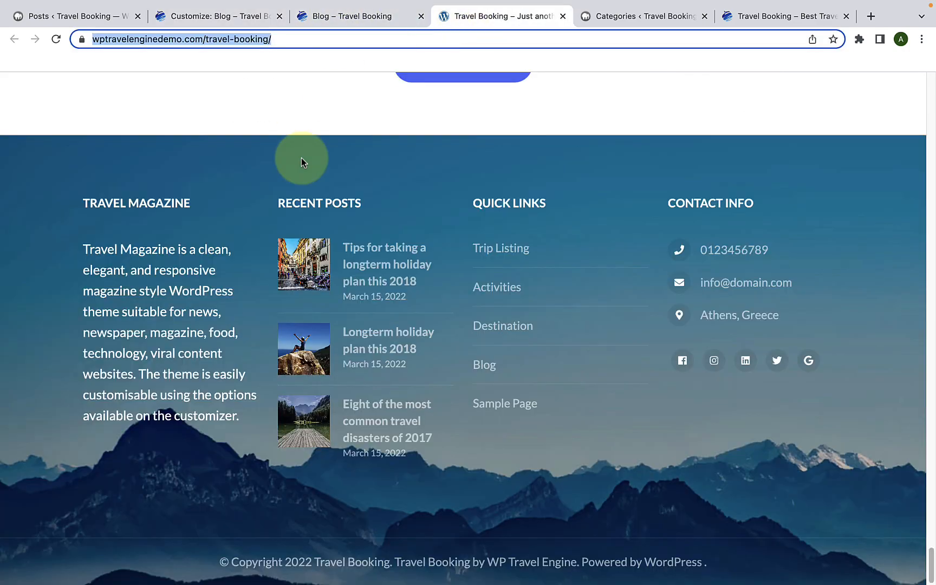
triple_click(161, 201)
right_click(161, 201)
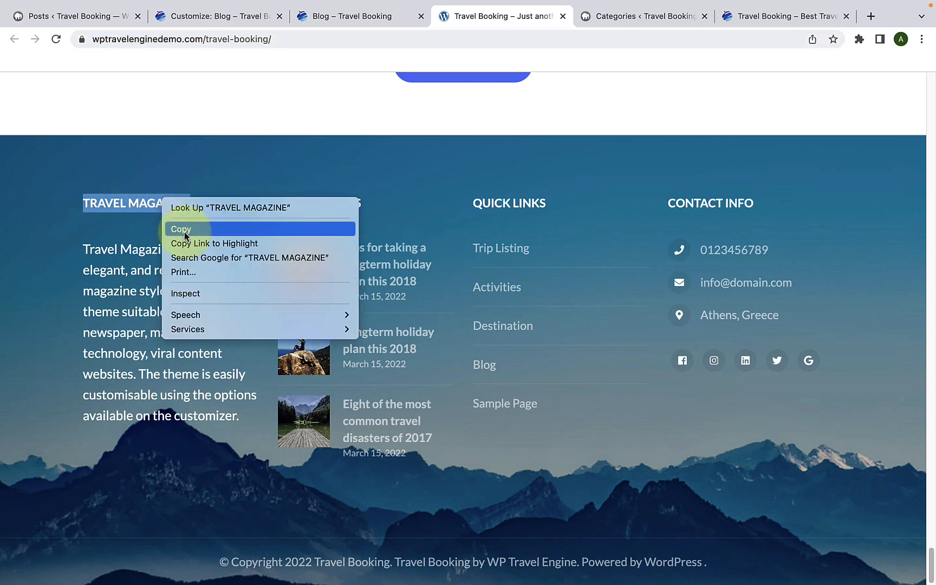
left_click(179, 228)
left_click(218, 15)
right_click(104, 247)
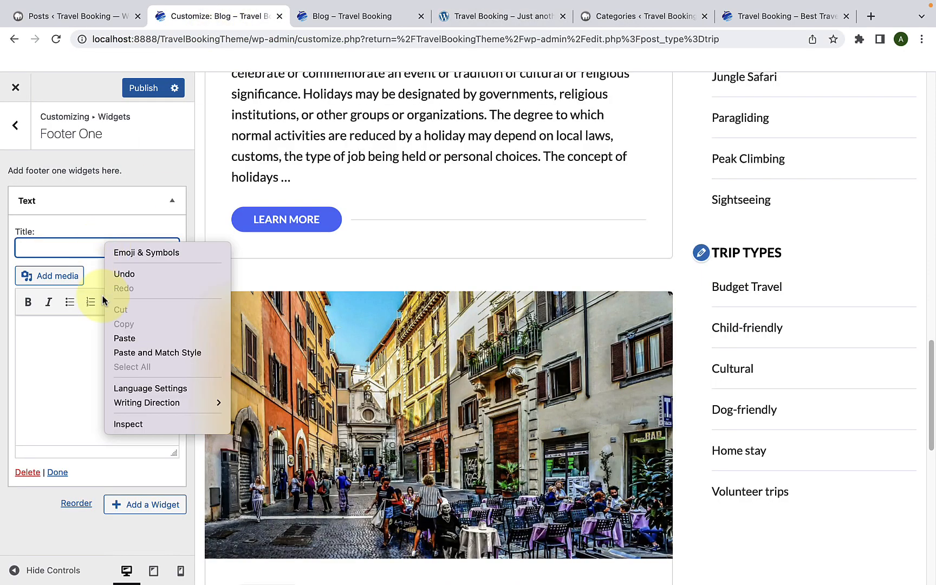
left_click(124, 337)
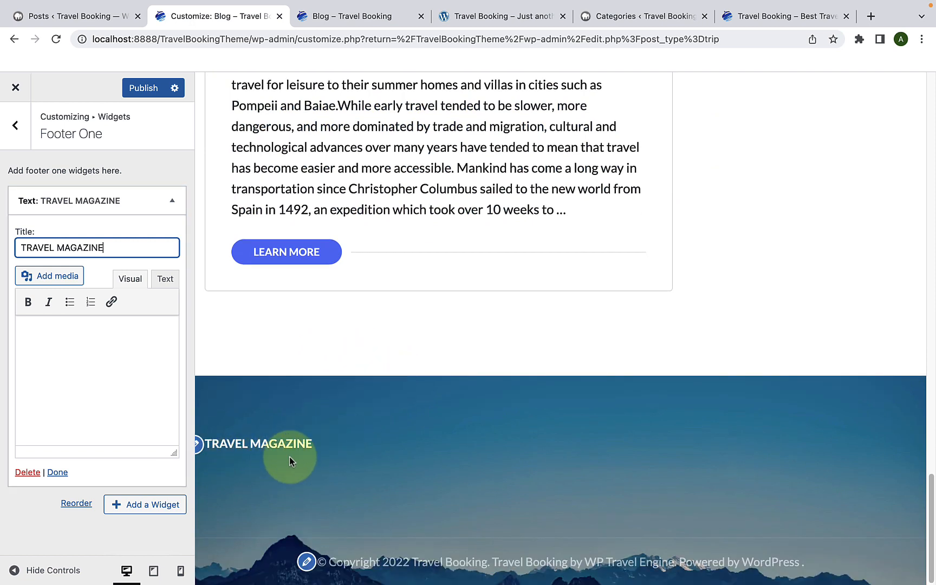
Step: Copy the Travel Magazine description from the demo footer into the Footer One Text widget's content and close the widget's settings
left_click(487, 17)
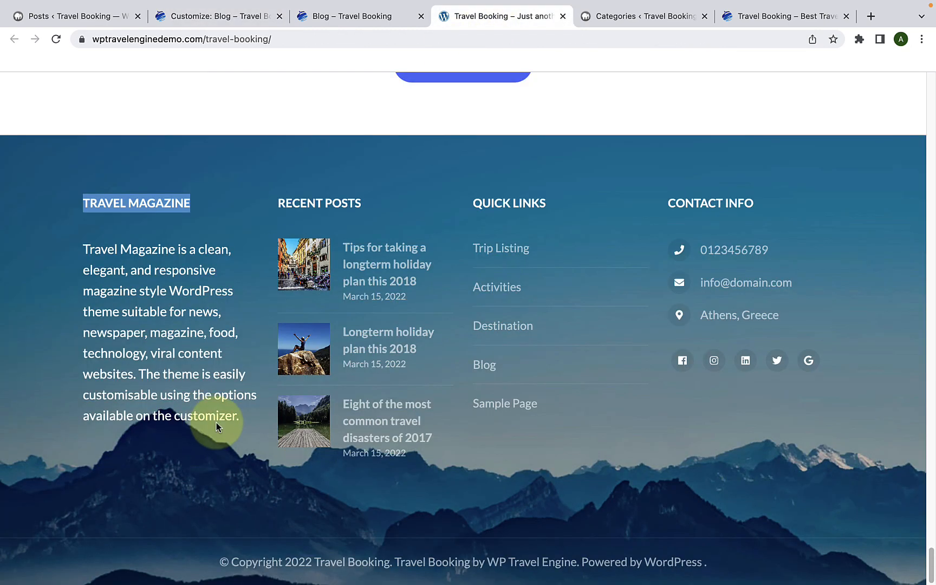
left_click_drag(246, 424, 73, 247)
right_click(120, 267)
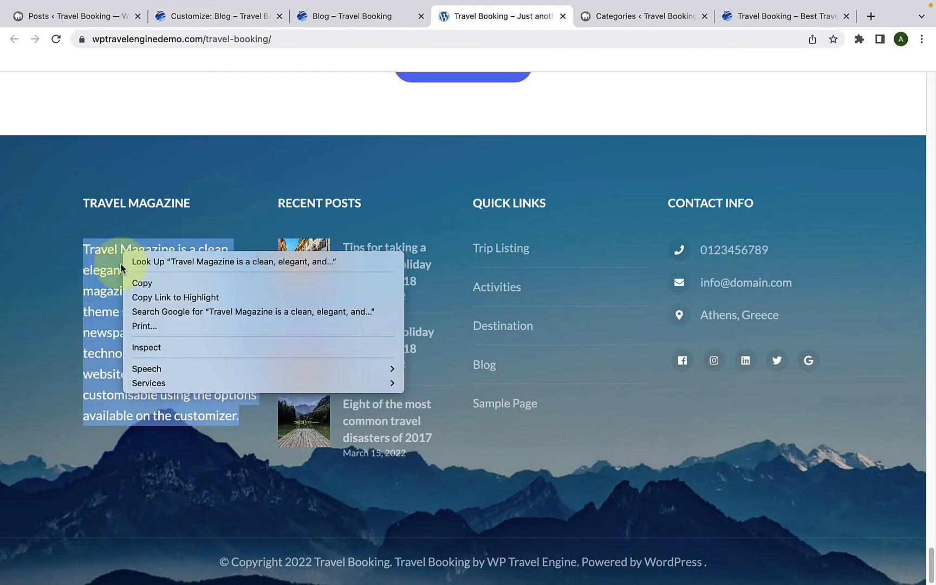
left_click(142, 283)
left_click(214, 16)
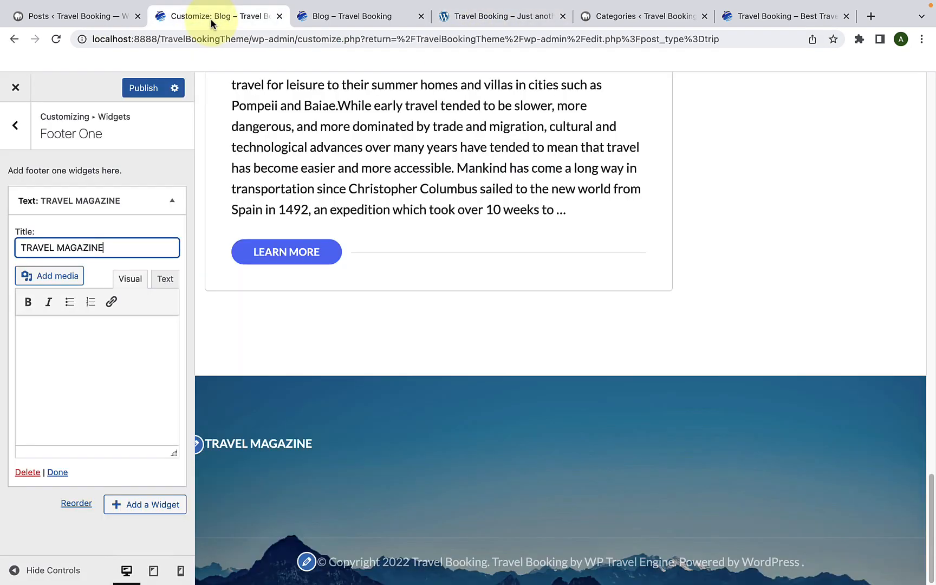
right_click(105, 345)
right_click(63, 349)
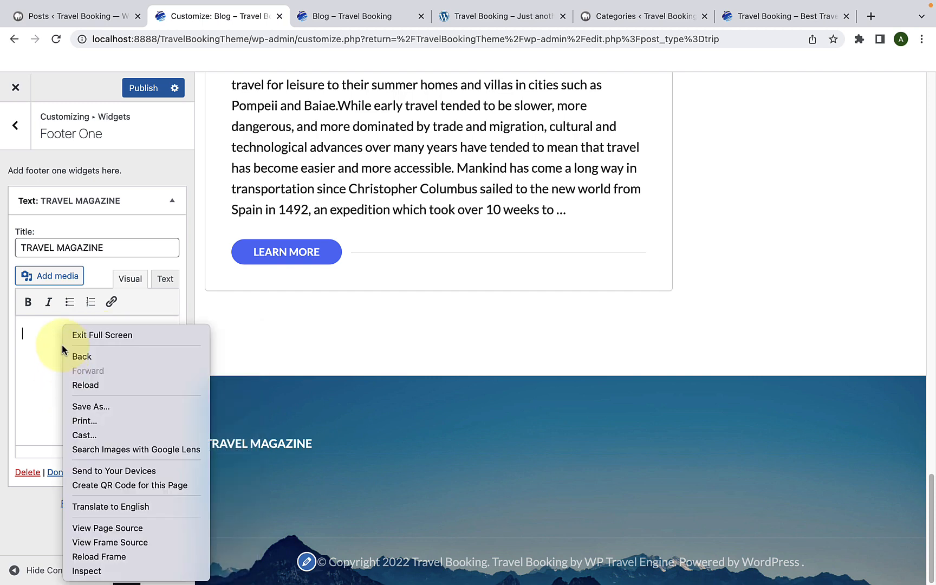
left_click(49, 334)
right_click(52, 334)
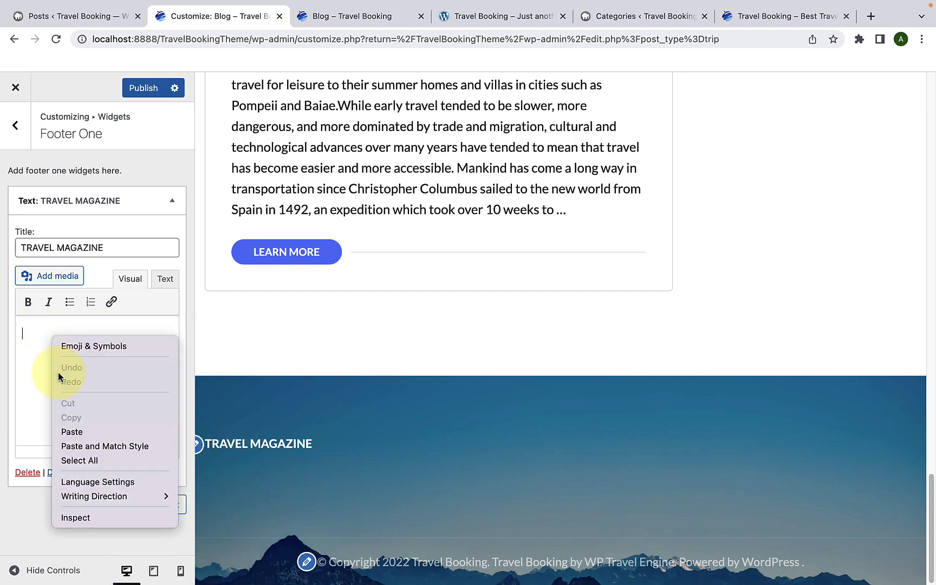
left_click(72, 432)
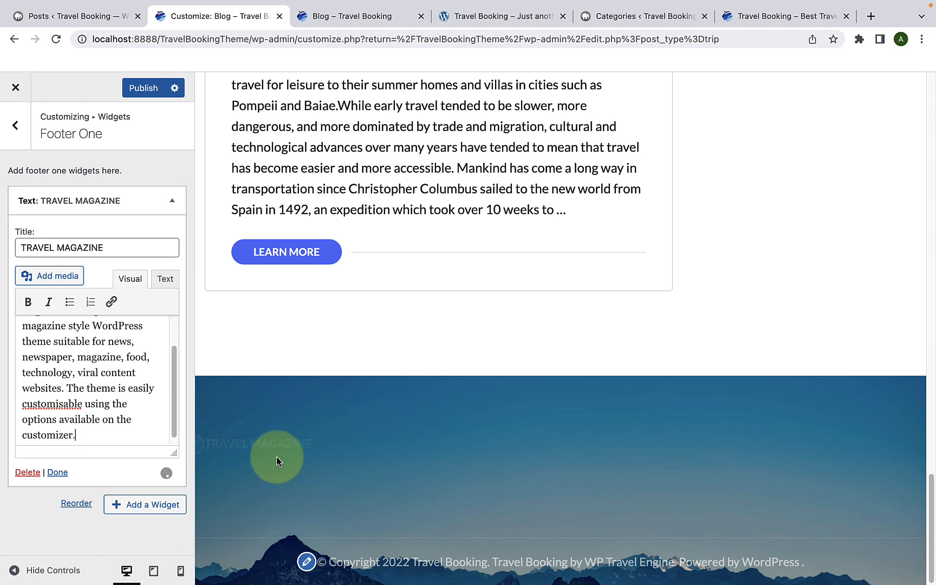
scroll(277, 455, "down", 2)
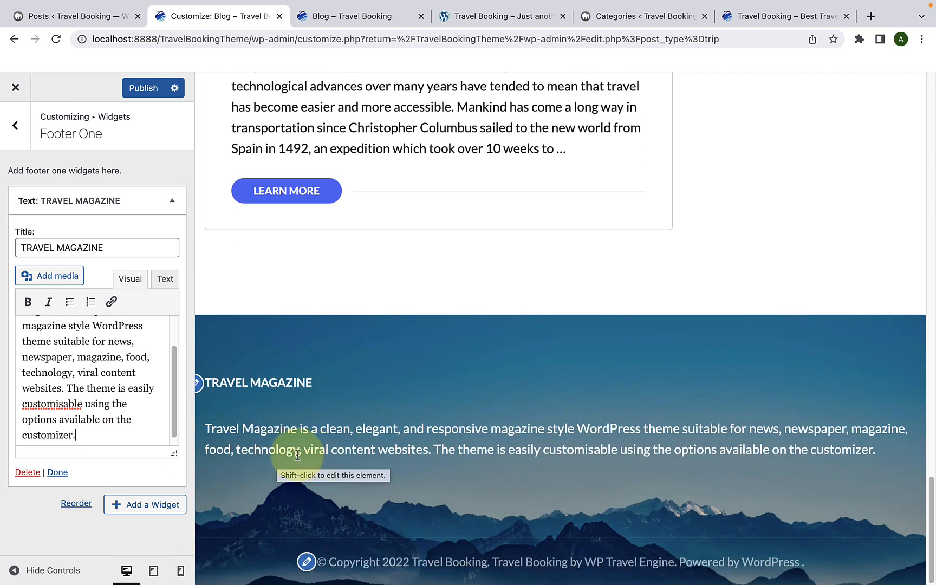
left_click(57, 472)
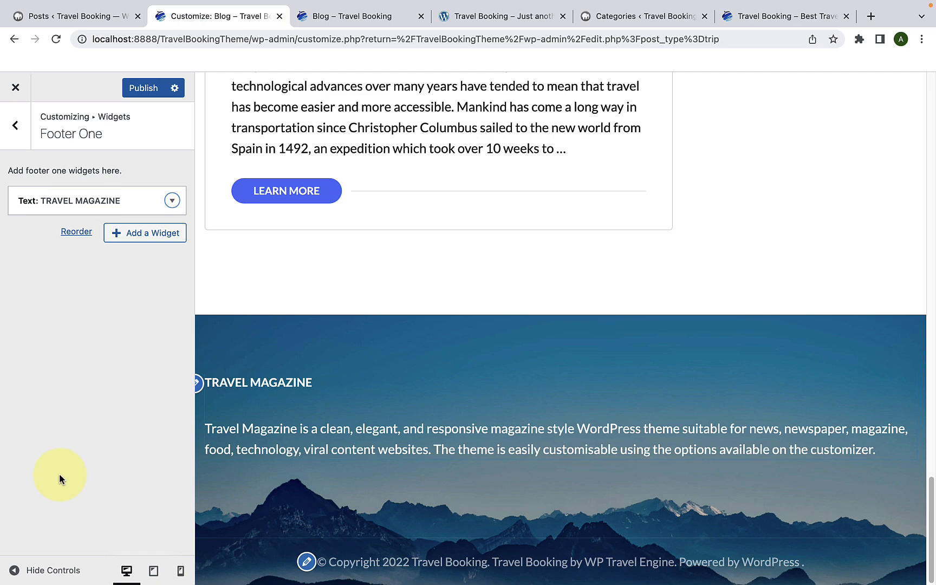
Step: Check the demo footer's second column and add a WP Travel Engine: Recent Posts widget to Footer Two
left_click(14, 127)
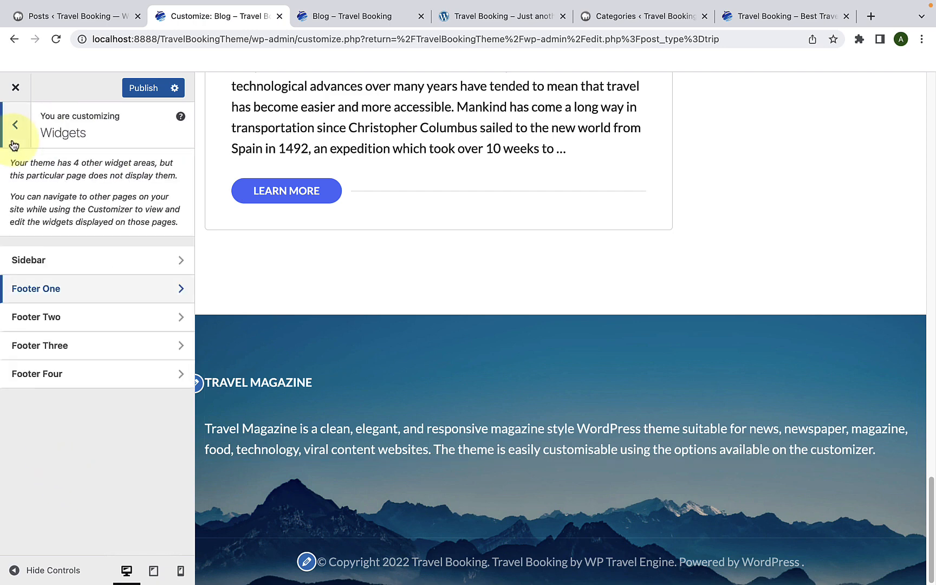
left_click(88, 331)
left_click(126, 200)
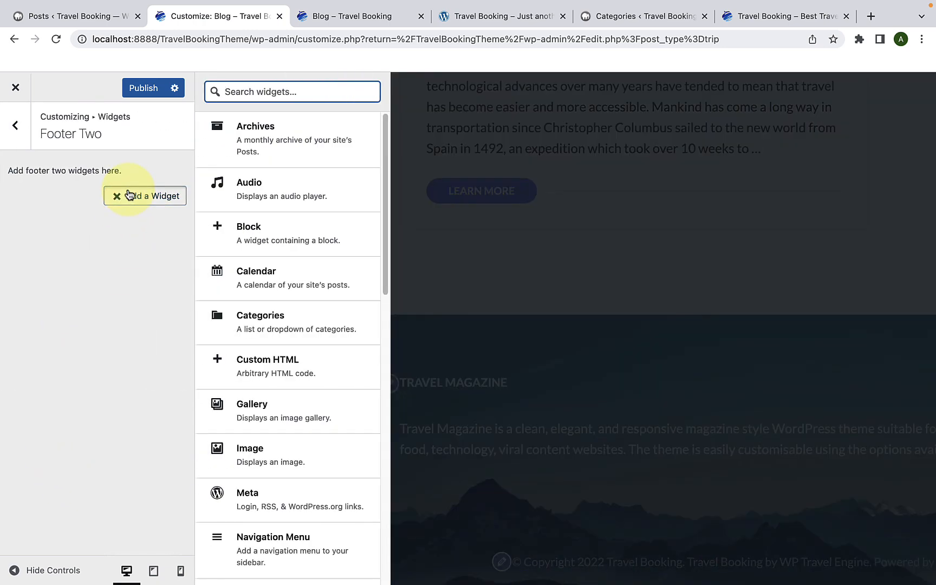
left_click(458, 17)
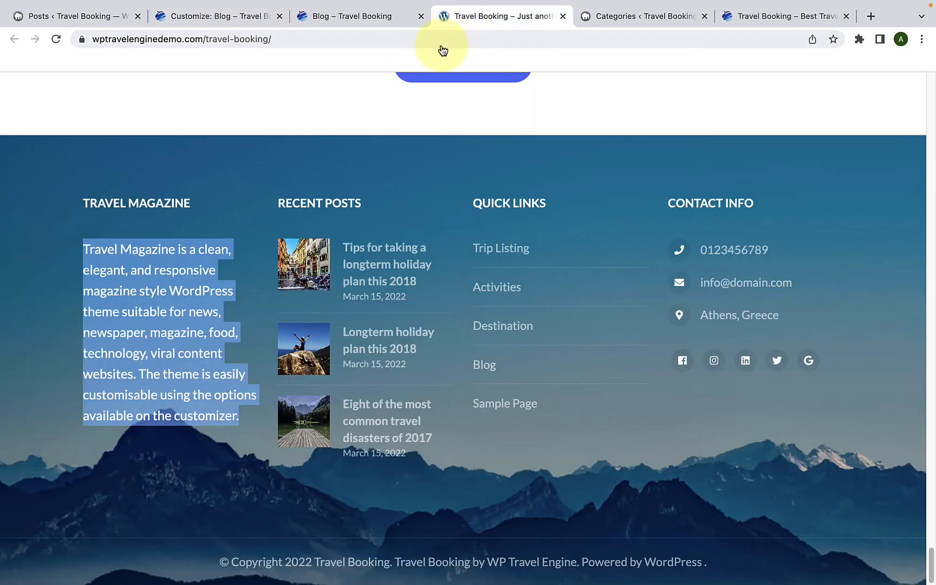
left_click(351, 209)
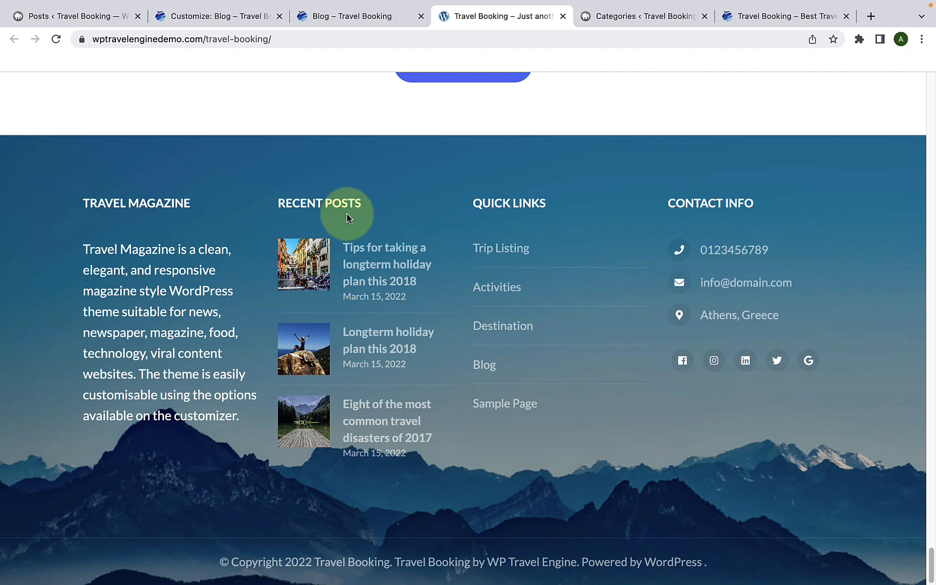
left_click(247, 17)
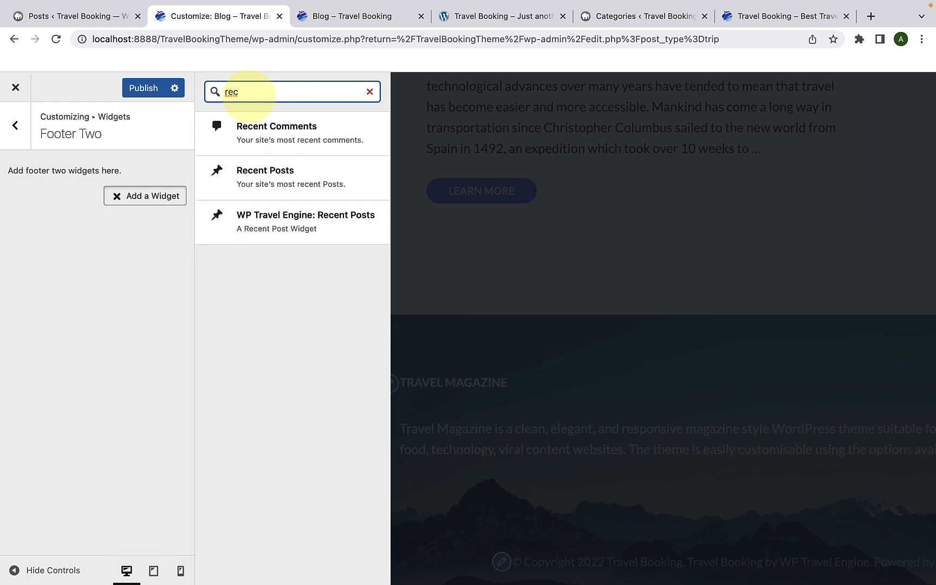
left_click(310, 230)
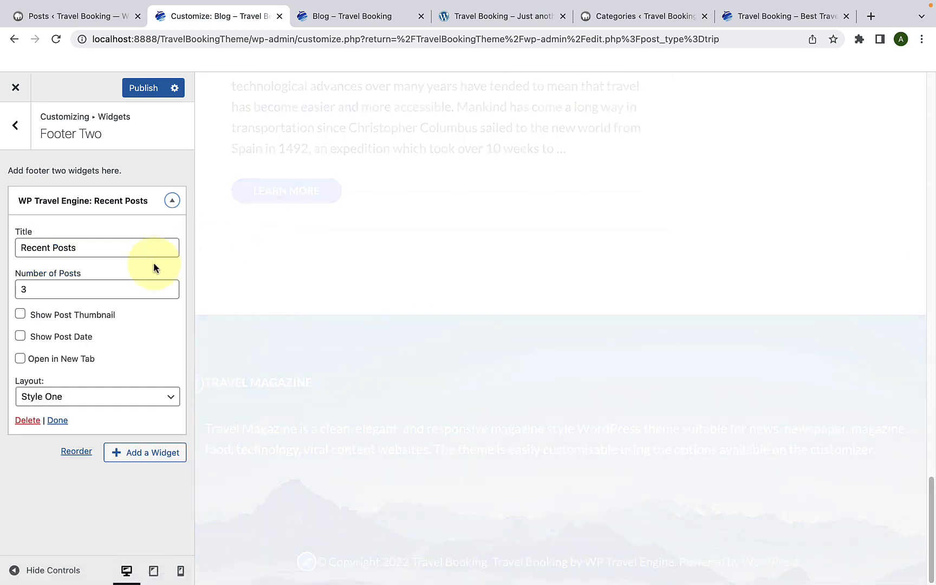
Step: Enable post thumbnail, post date and Open in New Tab for Footer Two's Recent Posts, keep Style One, and return to the widget areas
scroll(397, 351, "down", 2)
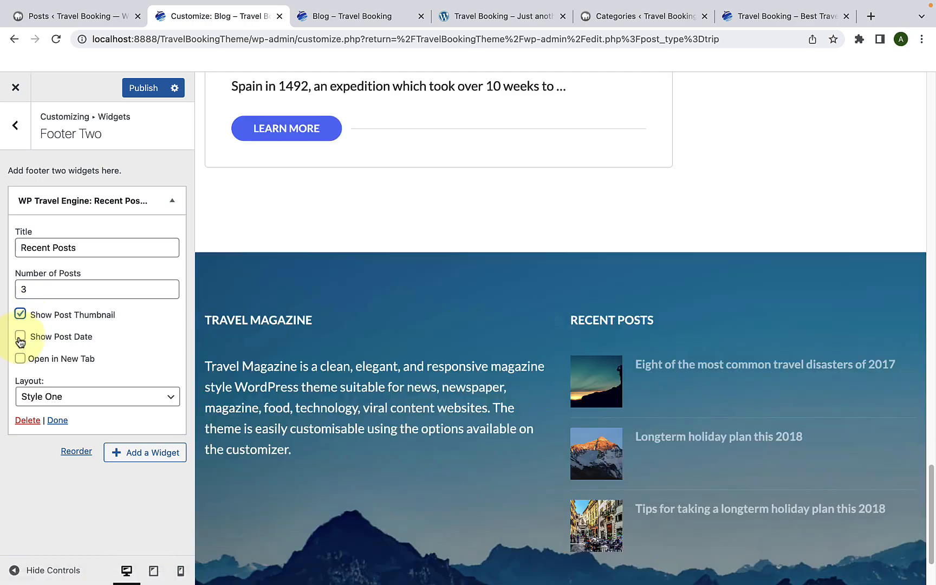
left_click(20, 359)
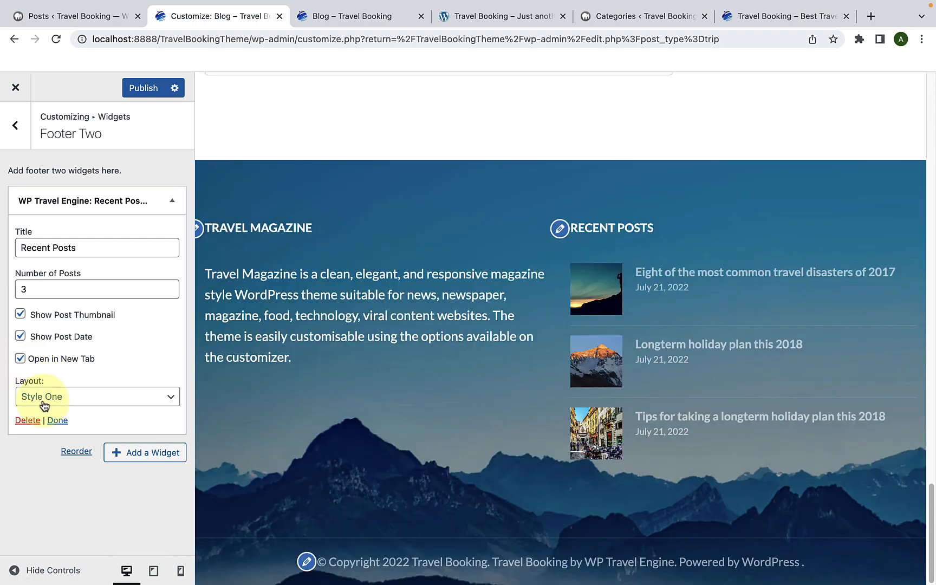
left_click(43, 401)
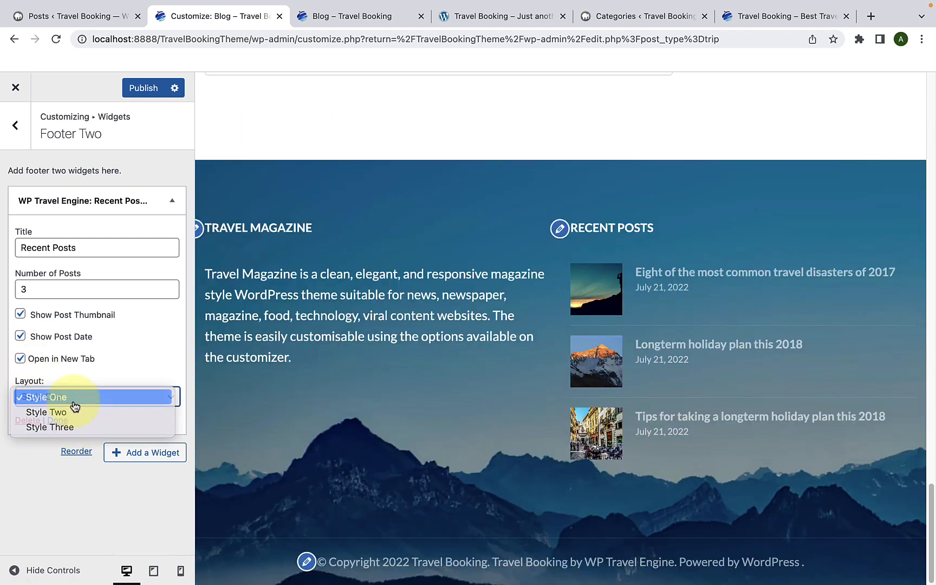
left_click(71, 398)
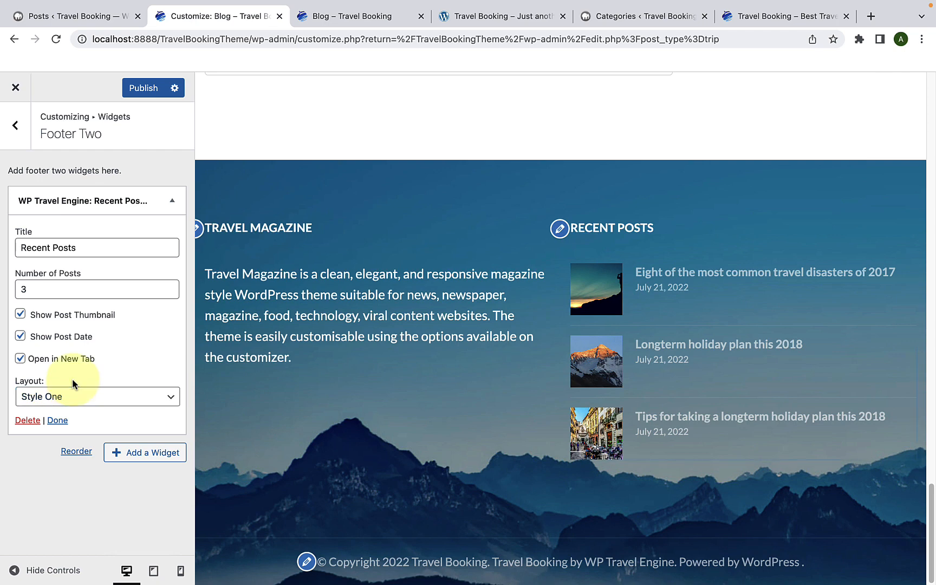
left_click(58, 420)
left_click(59, 421)
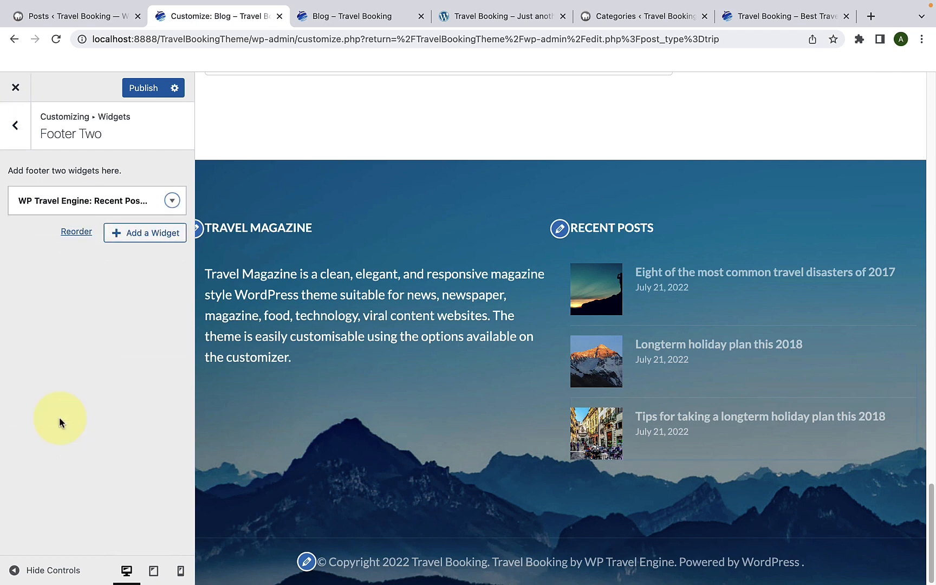
left_click(16, 129)
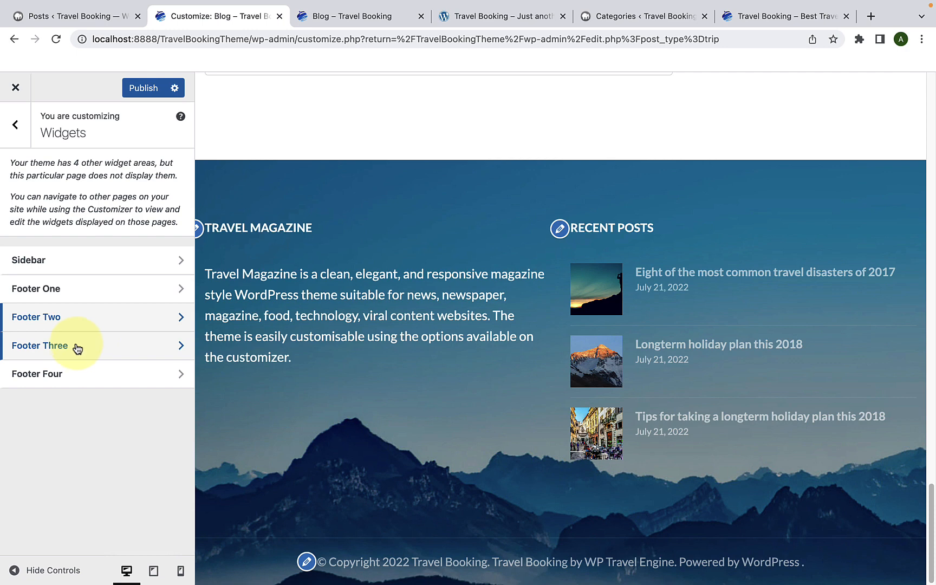
Step: Add a Meta widget to the Footer Three widget area
left_click(87, 347)
left_click(144, 195)
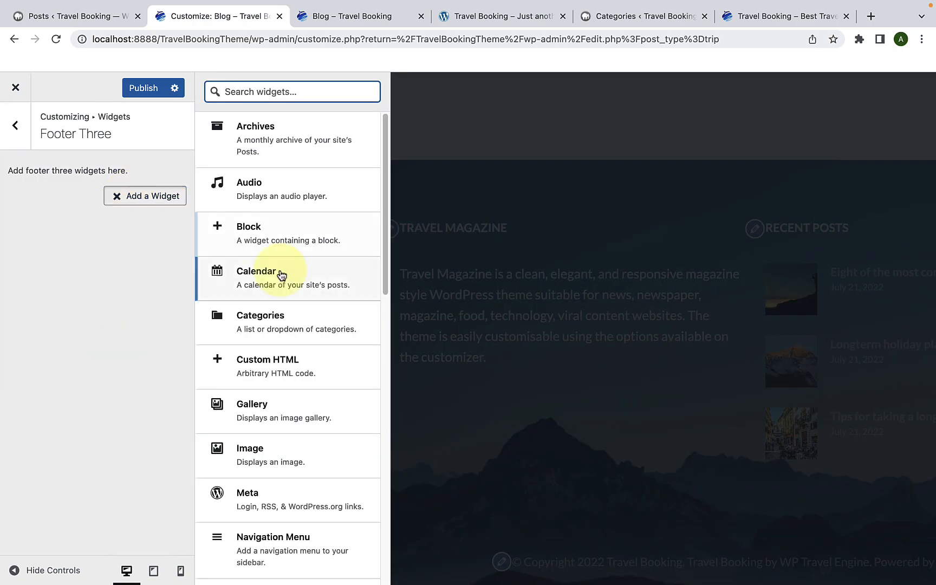
scroll(169, 286, "down", 10)
scroll(288, 282, "up", 8)
left_click(271, 230)
Step: Title the Footer Three Meta widget "Quick Links", close its settings and return to the widget areas
left_click(80, 255)
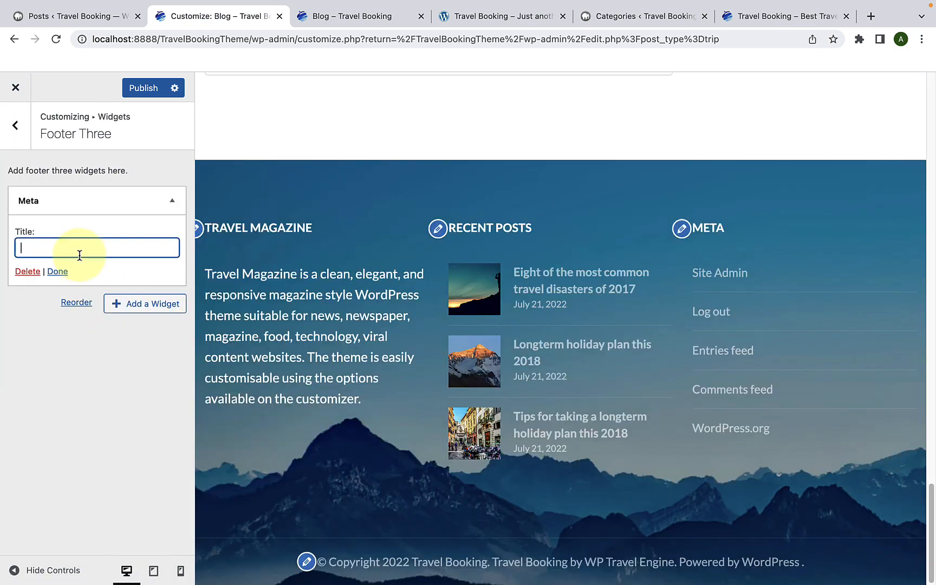
type("Qi")
key("BackSpace")
type("uick Links")
left_click(58, 271)
left_click(20, 139)
Step: Add the WP Travel Engine contact widget to Footer Four and title it "CONTACT INFO"
left_click(86, 373)
left_click(126, 197)
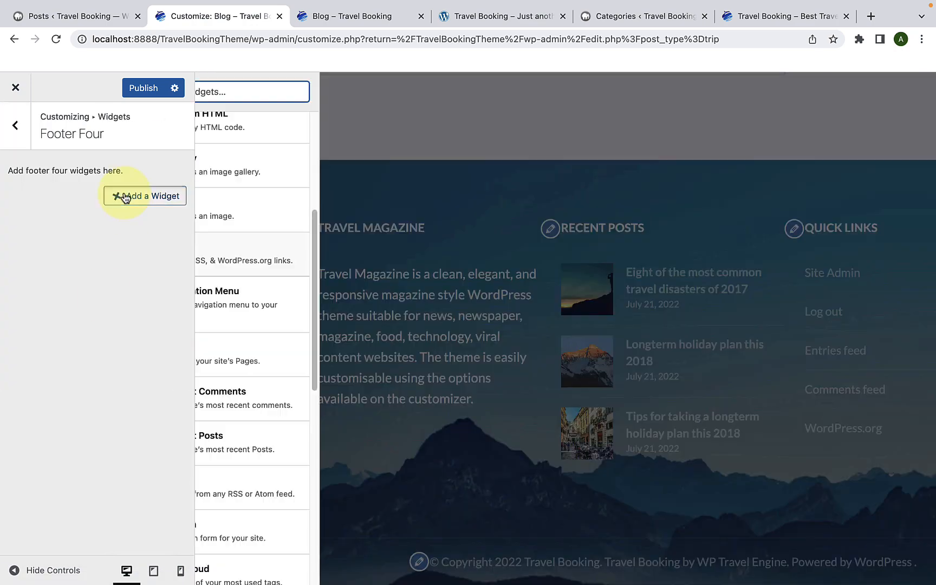
scroll(334, 407, "down", 10)
left_click(292, 424)
type("CONTACT INFO")
Step: Set the contact widget's description to "Get in touch." and fill in its telephone number
left_click(160, 379)
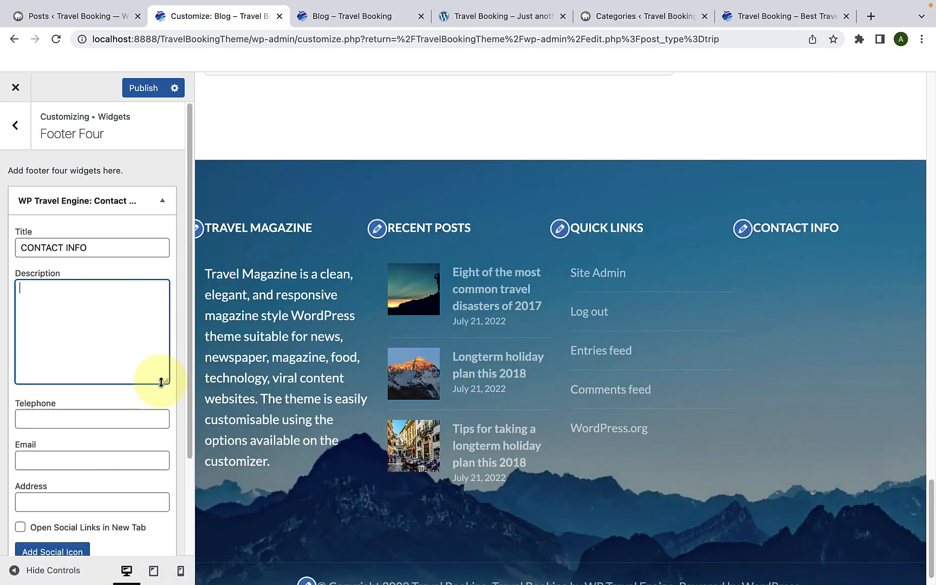
type("Get in touch.")
scroll(130, 335, "down", 1)
left_click(125, 357)
type("0123456789")
Step: Fill in the contact widget's e-mail and address fields
scroll(117, 363, "down", 1)
left_click(108, 368)
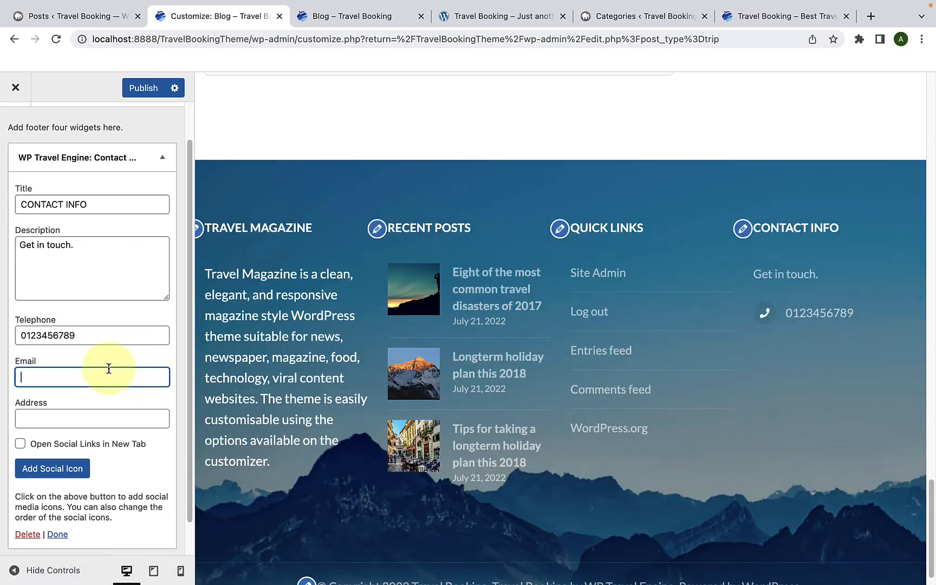
type("info@domain.com")
left_click(88, 414)
type("Athens, Greece")
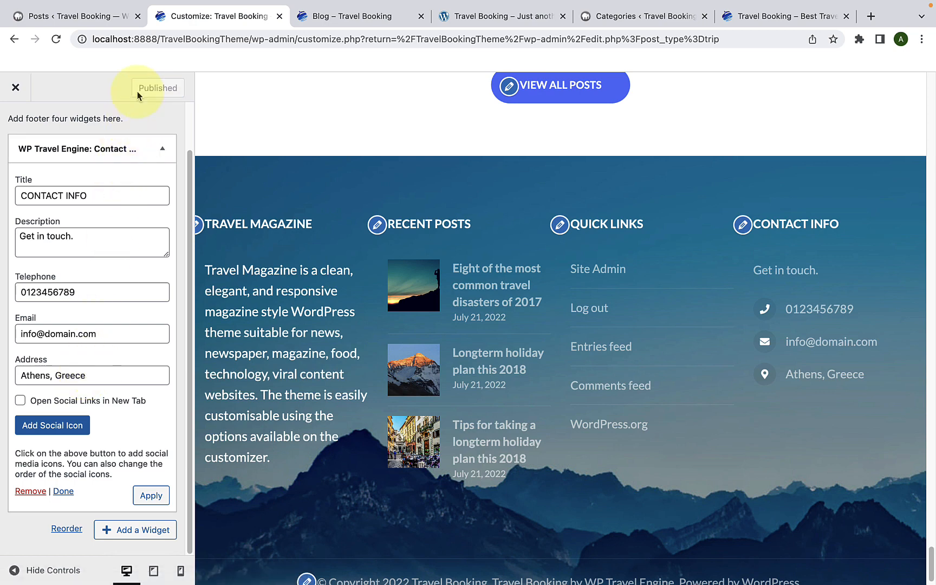
Step: Open the home page of the live site and check its footer columns
left_click(331, 22)
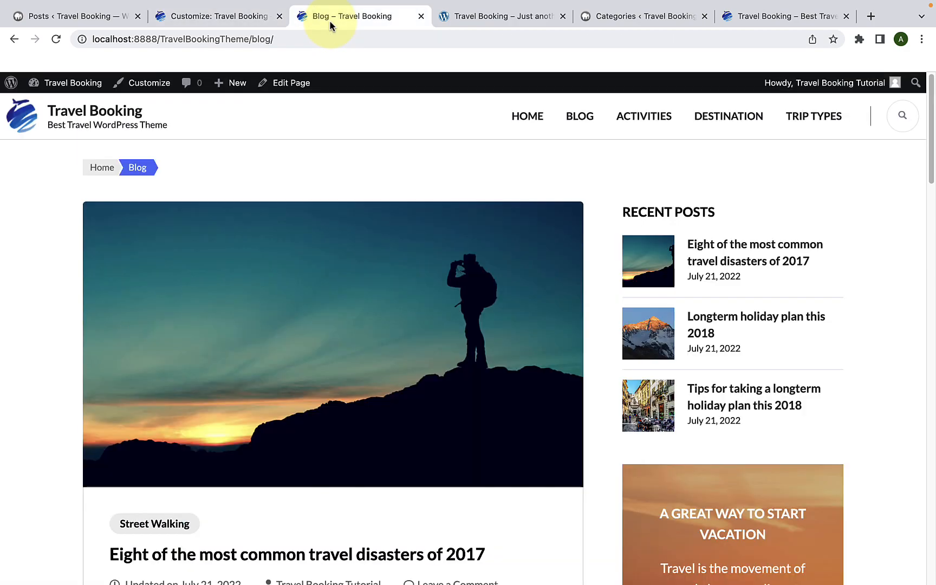
left_click(523, 117)
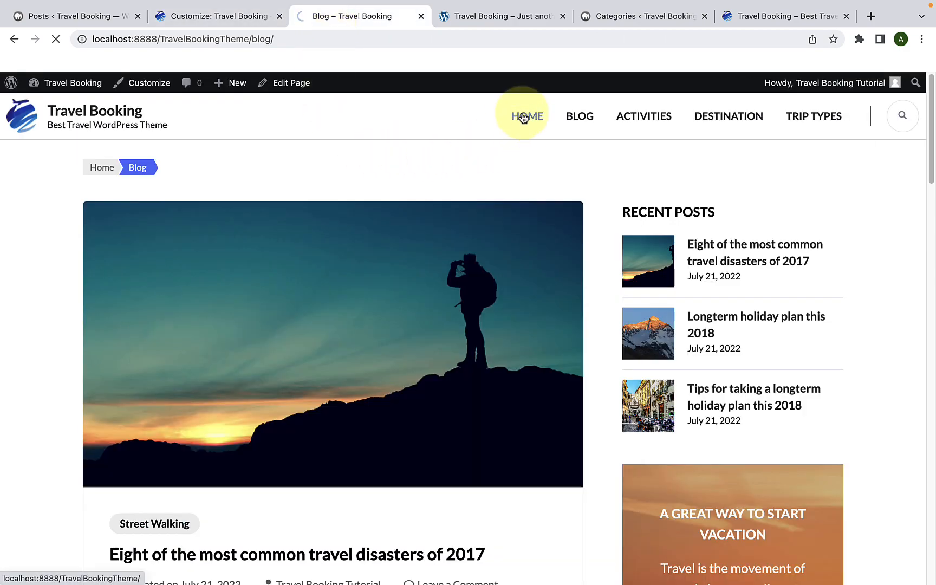
scroll(524, 242, "down", 15)
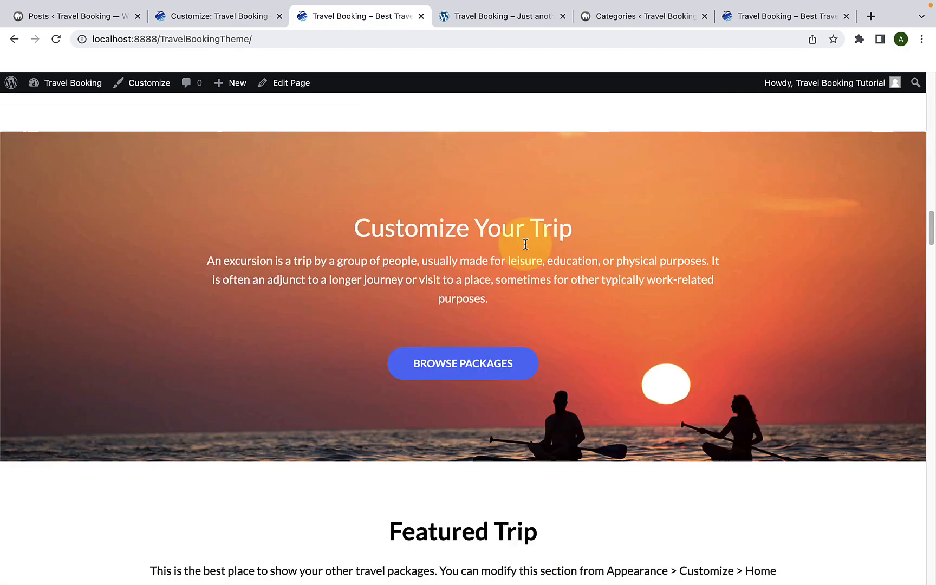
scroll(525, 244, "down", 20)
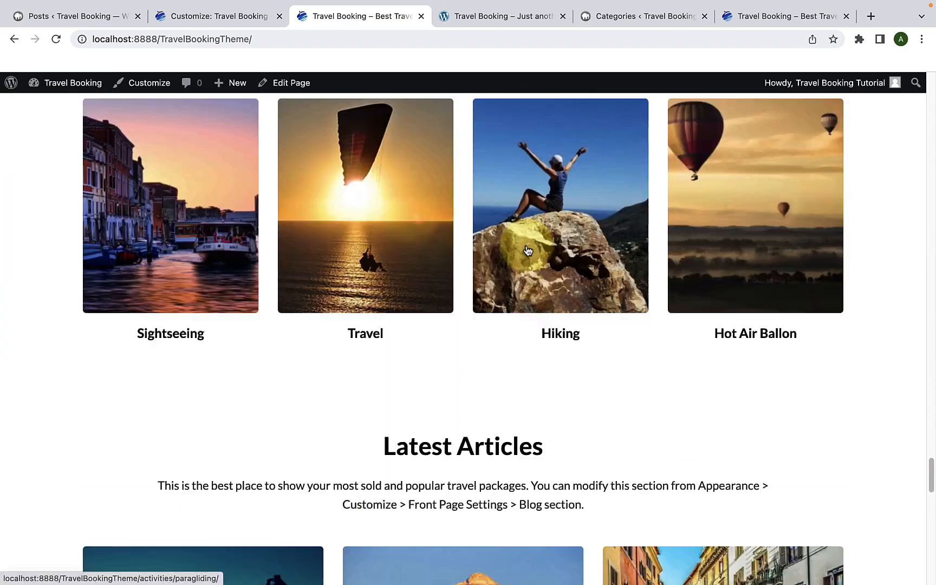
scroll(528, 250, "down", 15)
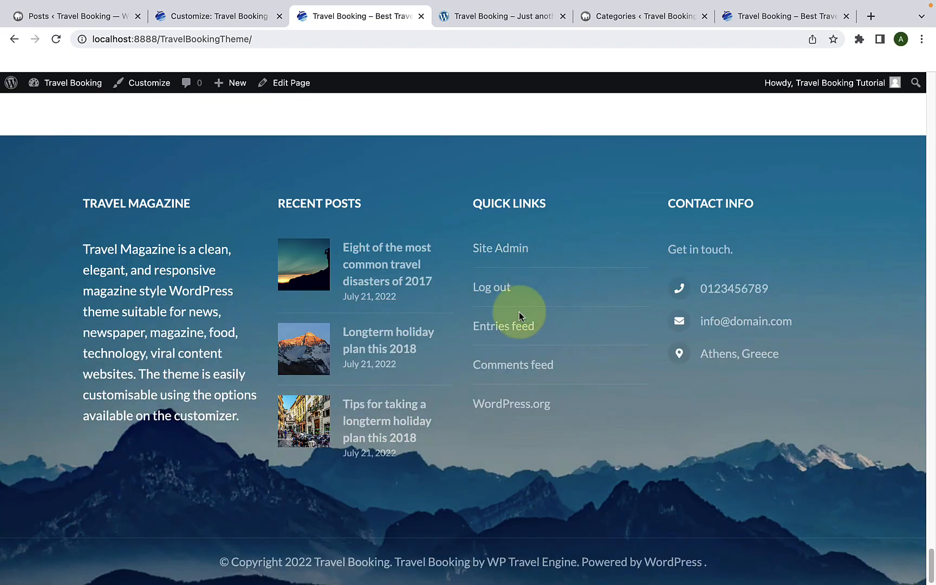
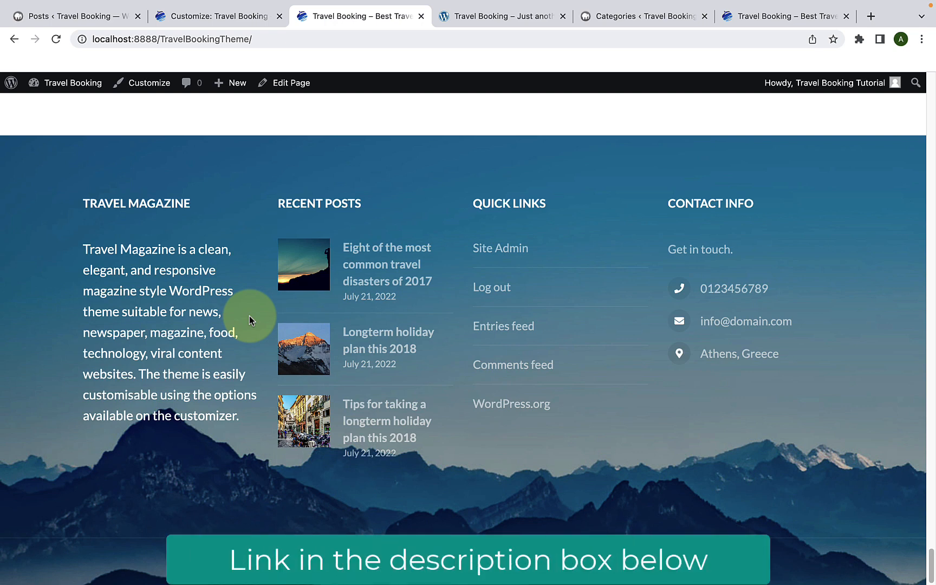
Step: Return to the site customizer, leave the Footer Four widget area and open the Footer Settings
left_click(236, 16)
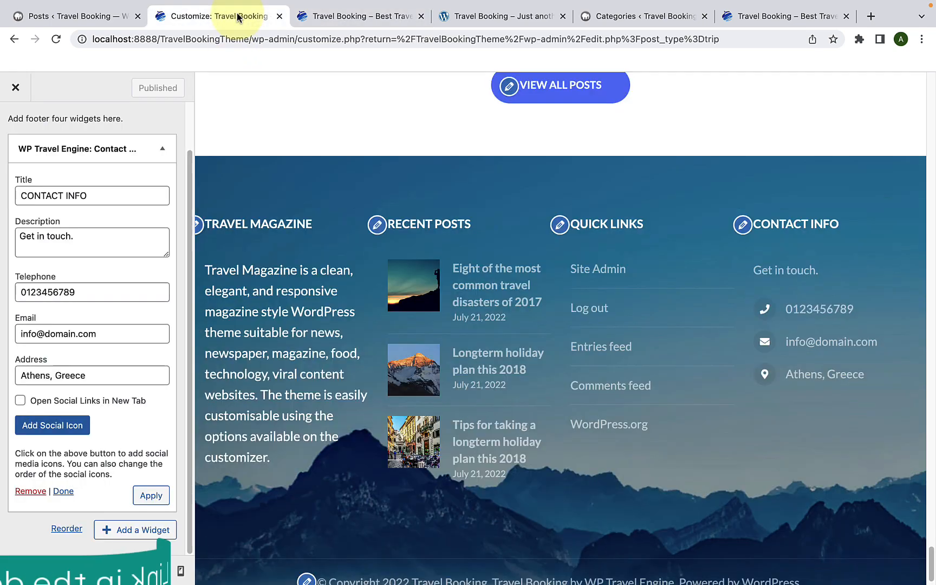
scroll(43, 163, "up", 2)
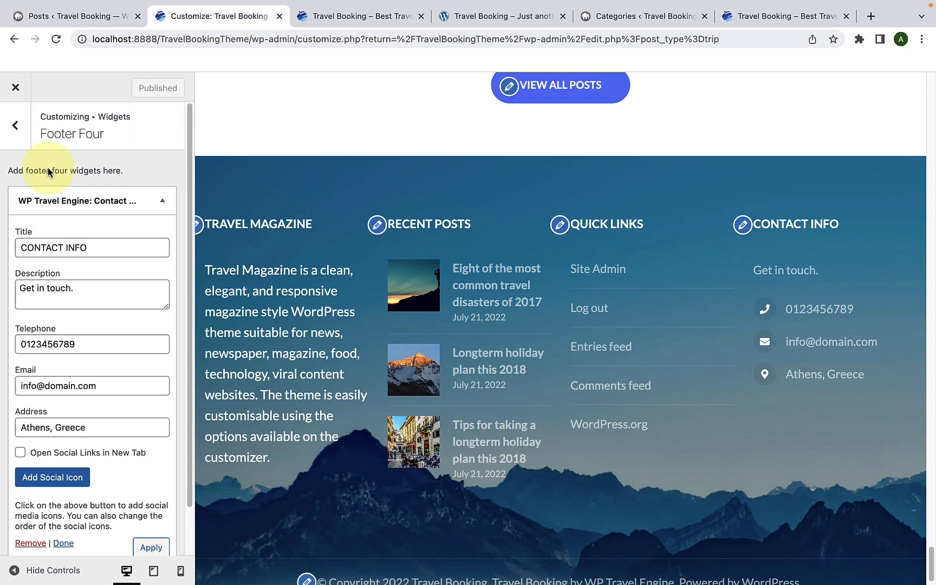
left_click(8, 124)
left_click(7, 140)
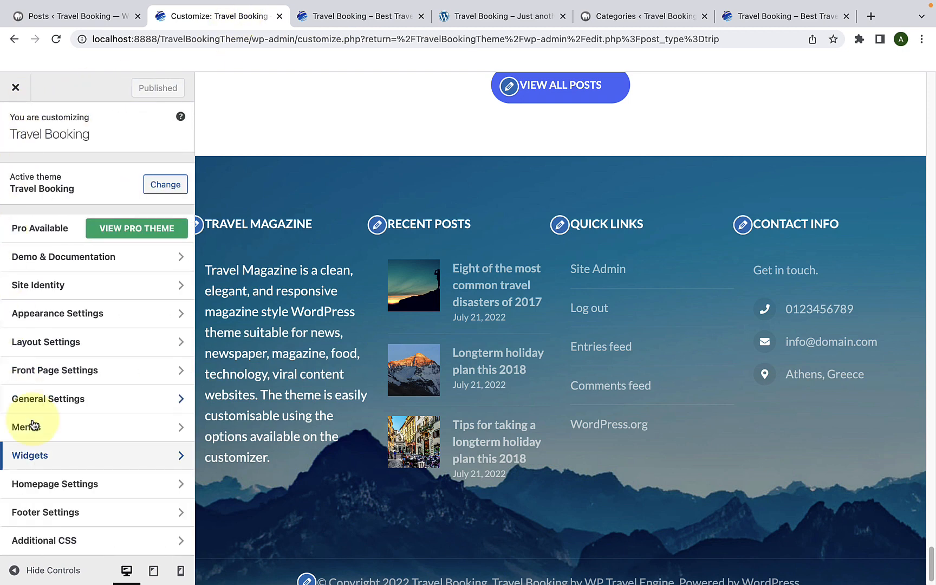
left_click(77, 514)
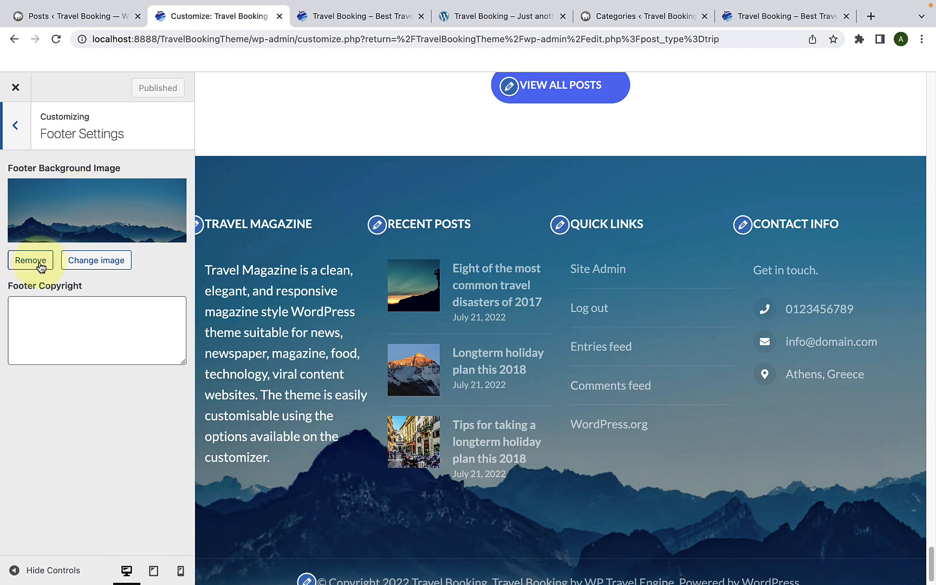
Step: Browse the media library images available for the footer background, then close it without choosing one
left_click(94, 261)
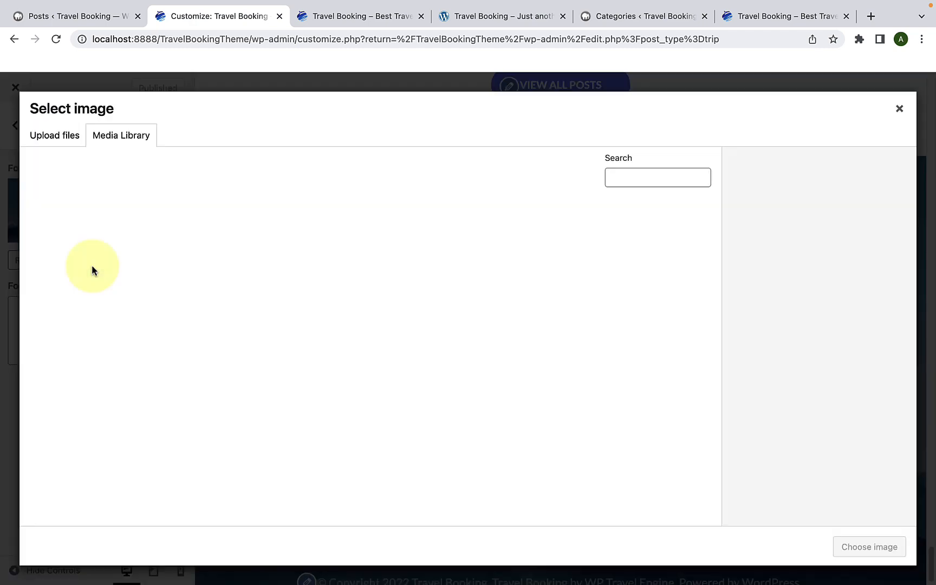
scroll(160, 367, "down", 1)
scroll(161, 367, "down", 10)
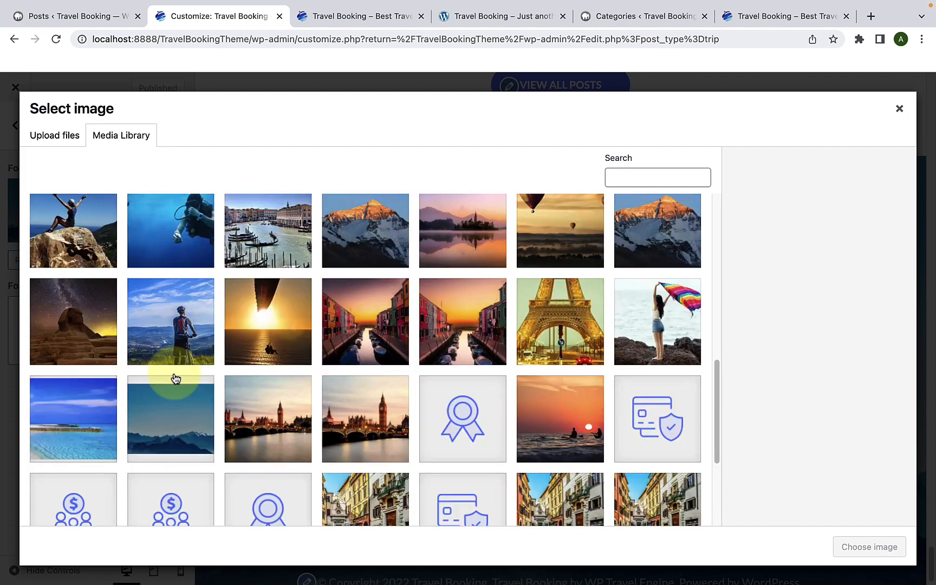
scroll(177, 380, "up", 12)
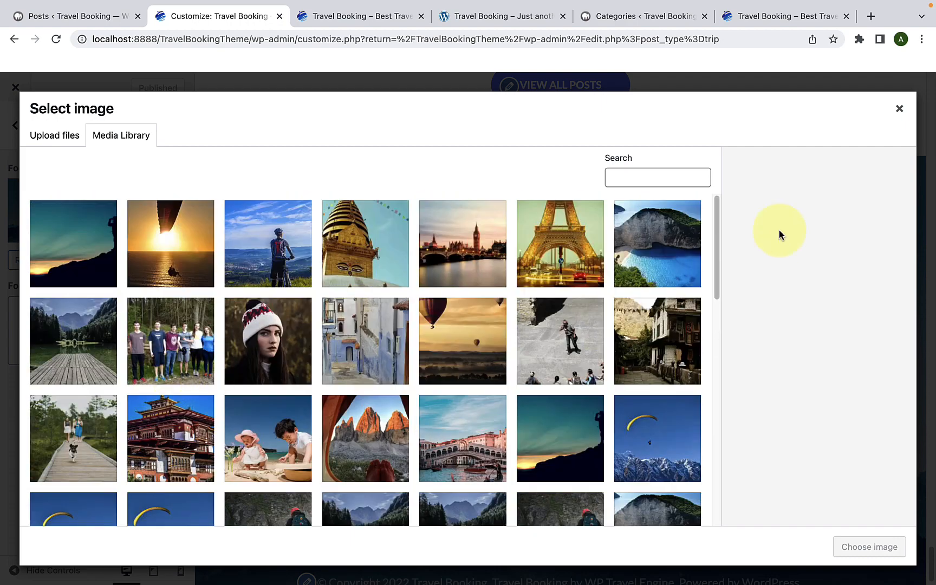
left_click(899, 109)
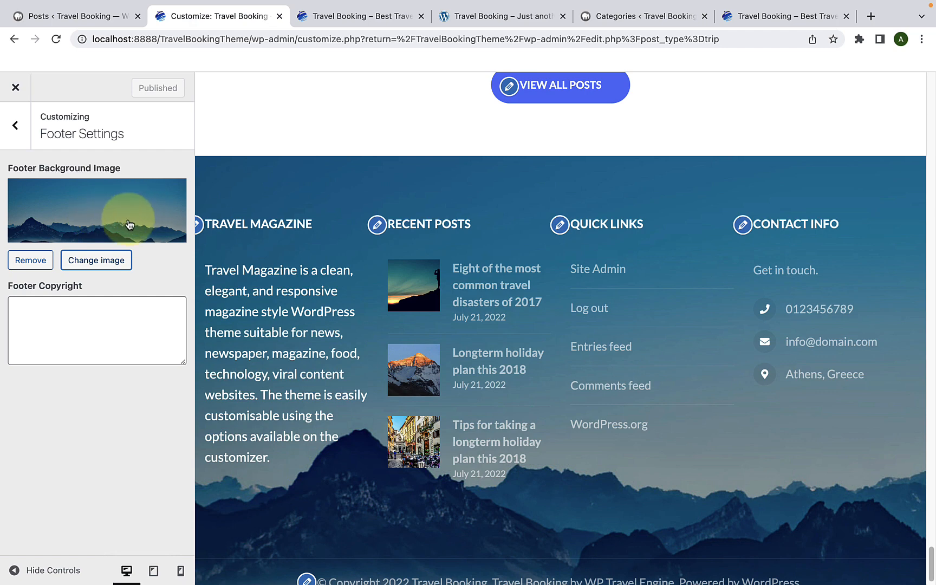
Step: Copy "© Copyright 2022" from the previewed footer line into the Footer Copyright field
left_click(107, 318)
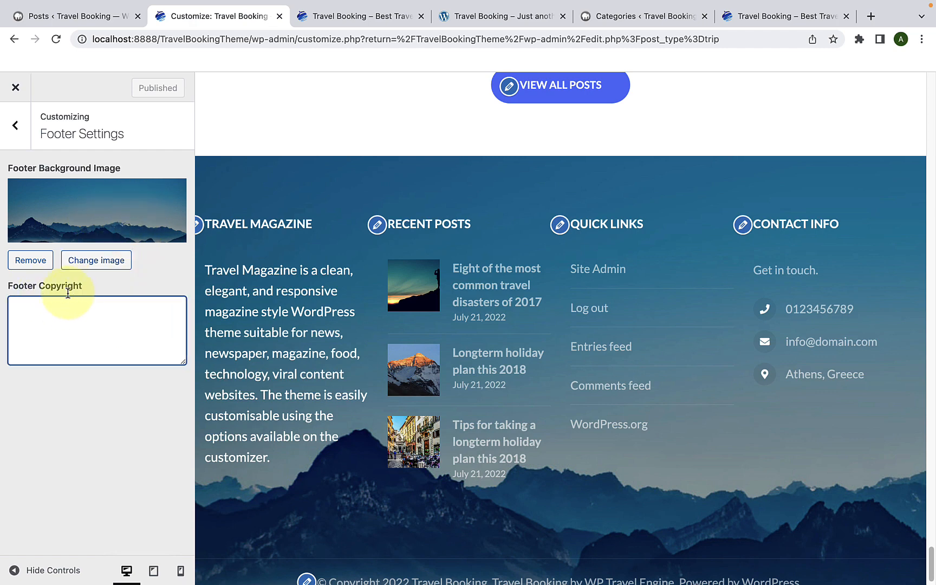
scroll(379, 449, "down", 1)
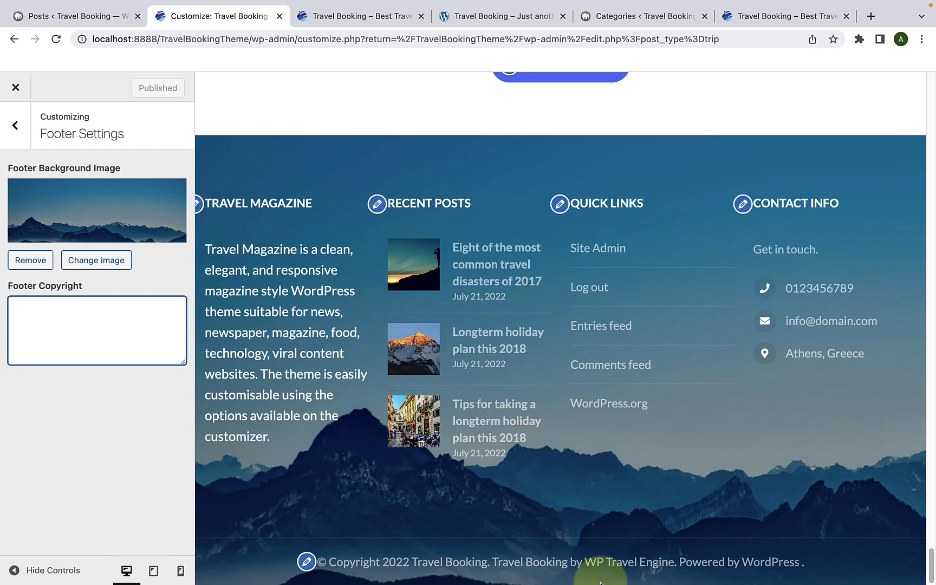
left_click(485, 559)
left_click_drag(485, 559, 310, 561)
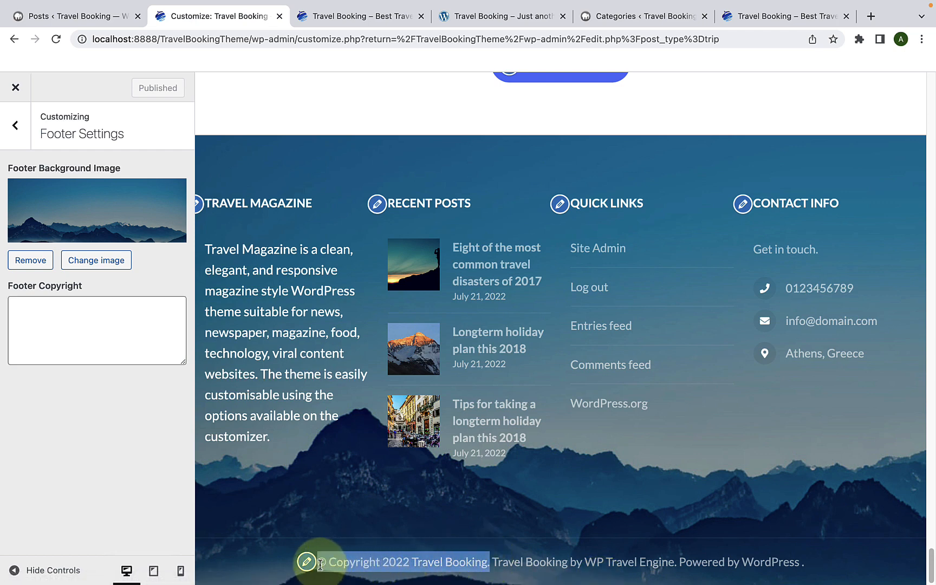
left_click_drag(413, 561, 317, 563)
right_click(339, 562)
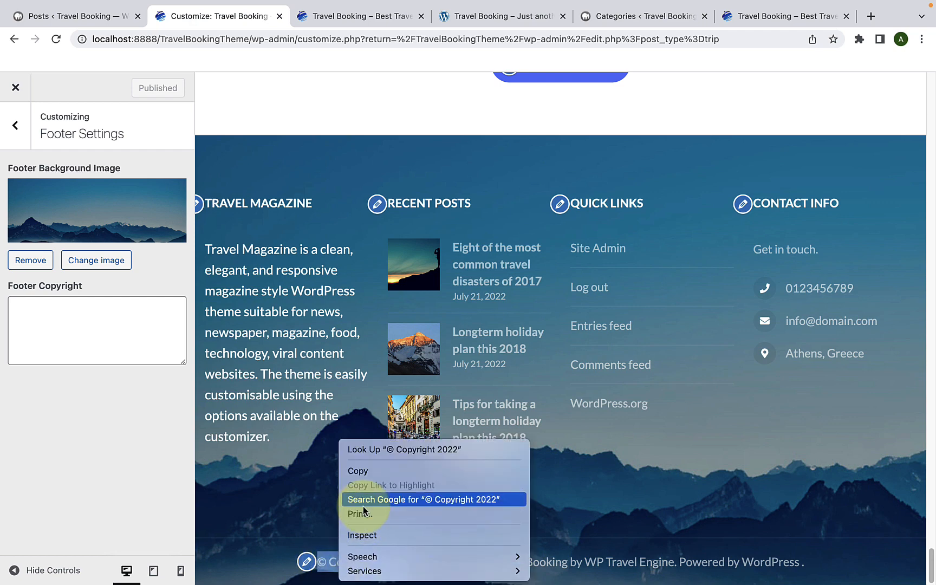
left_click(373, 474)
left_click(138, 331)
right_click(140, 329)
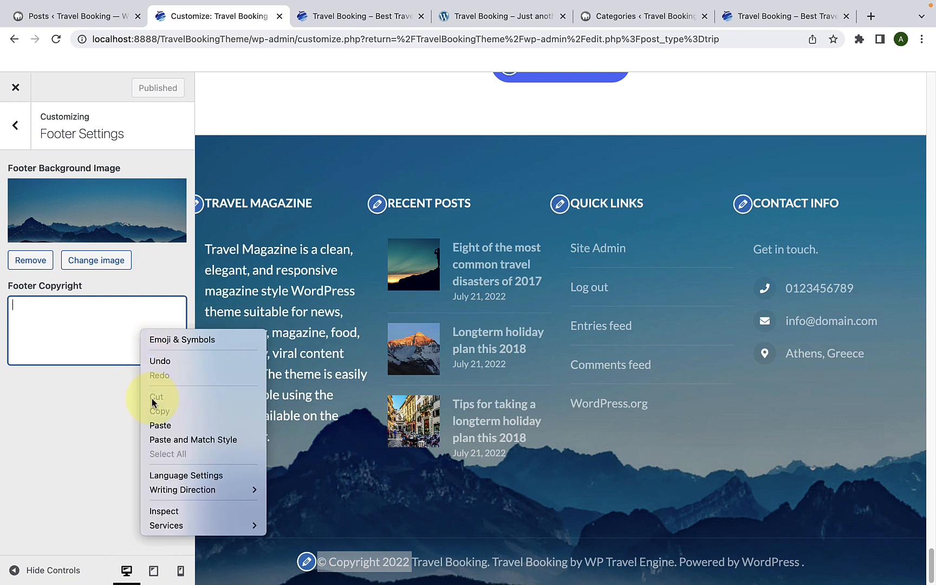
left_click(160, 425)
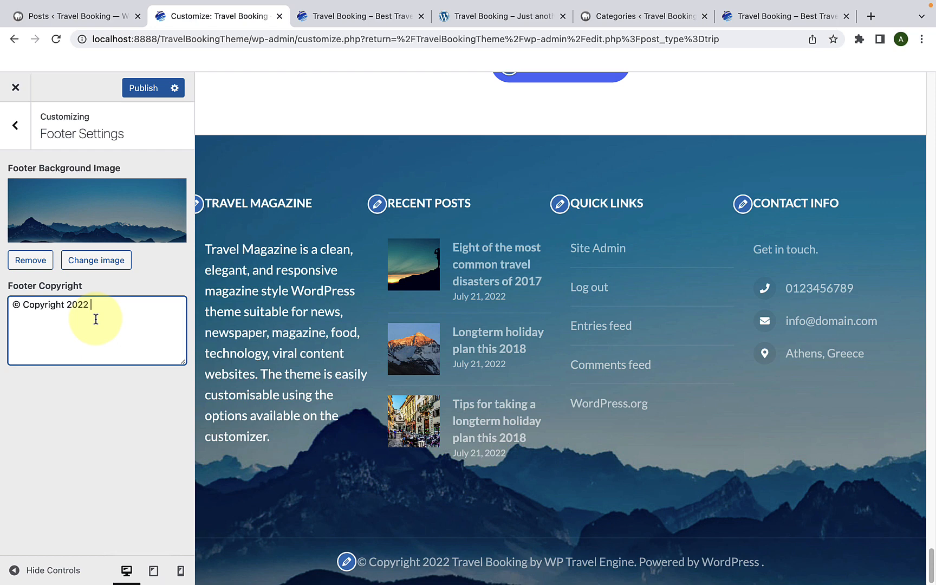
Step: Complete the footer copyright text so it reads "© Copyright 2022. All Rights Reserved."
type(". All R")
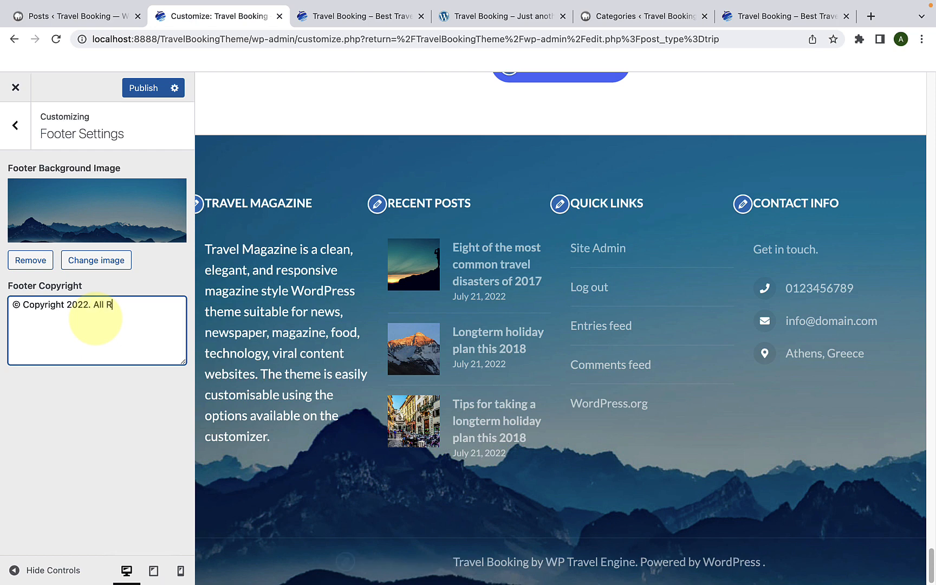
type("ights Reserved.")
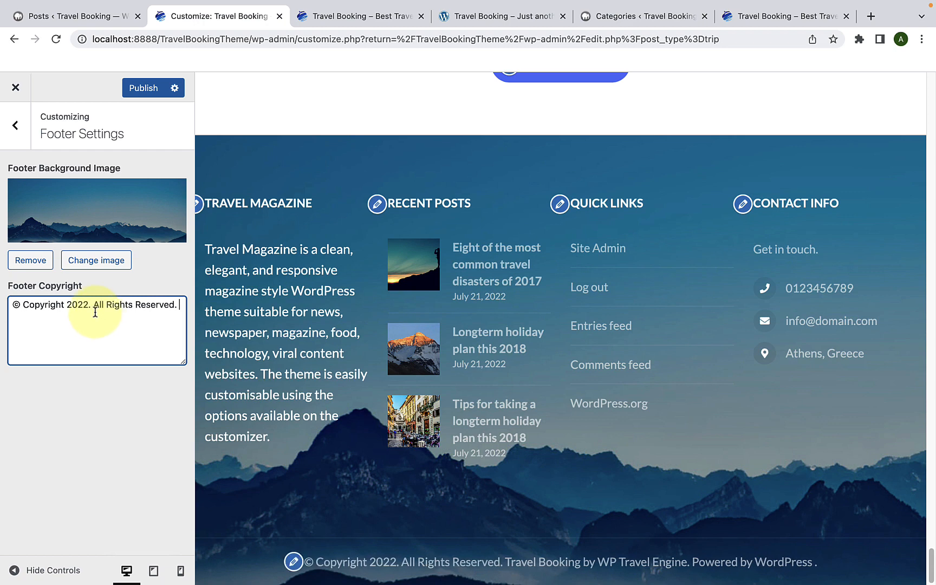
left_click_drag(93, 305, 182, 307)
left_click(182, 307)
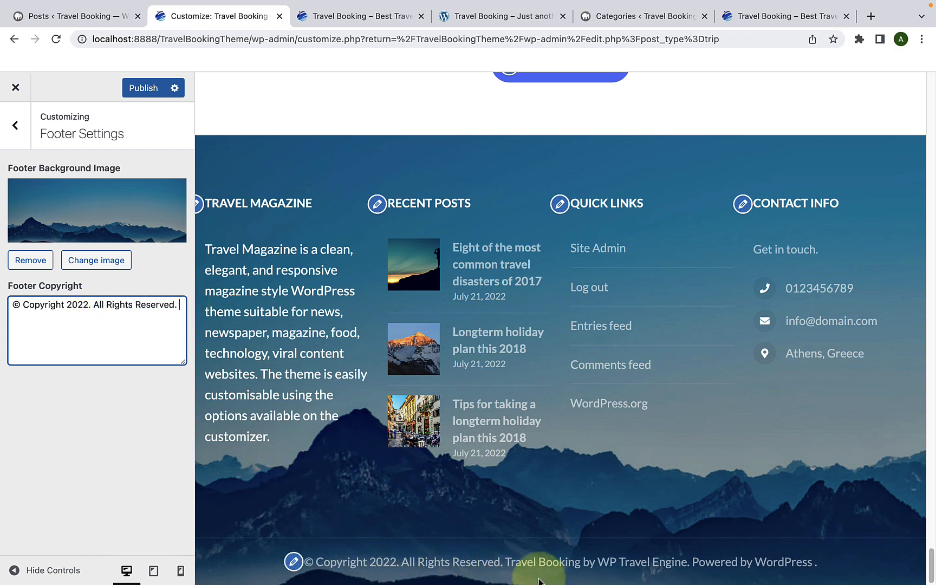
Step: Publish the footer settings and reload the live home page to check its copyright line
left_click(144, 89)
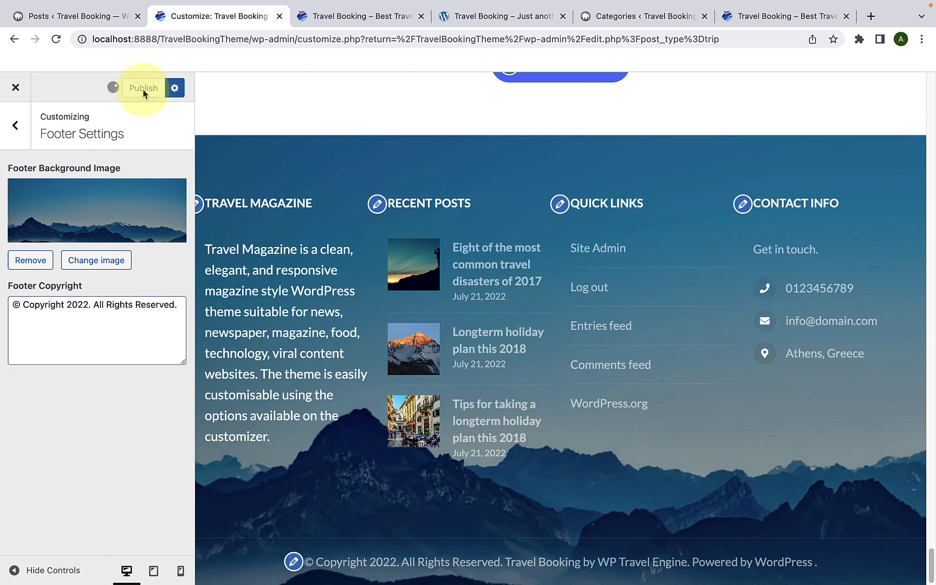
left_click(331, 17)
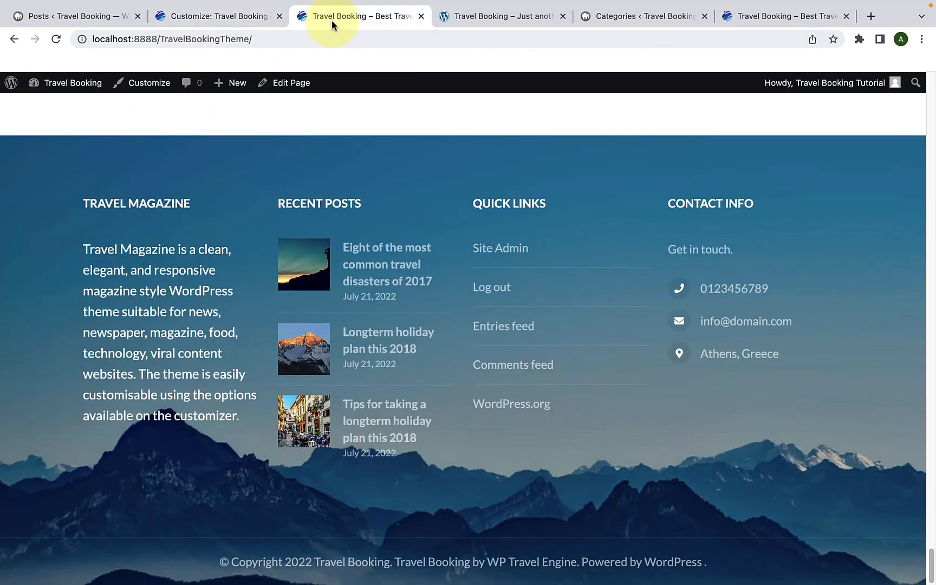
left_click(56, 39)
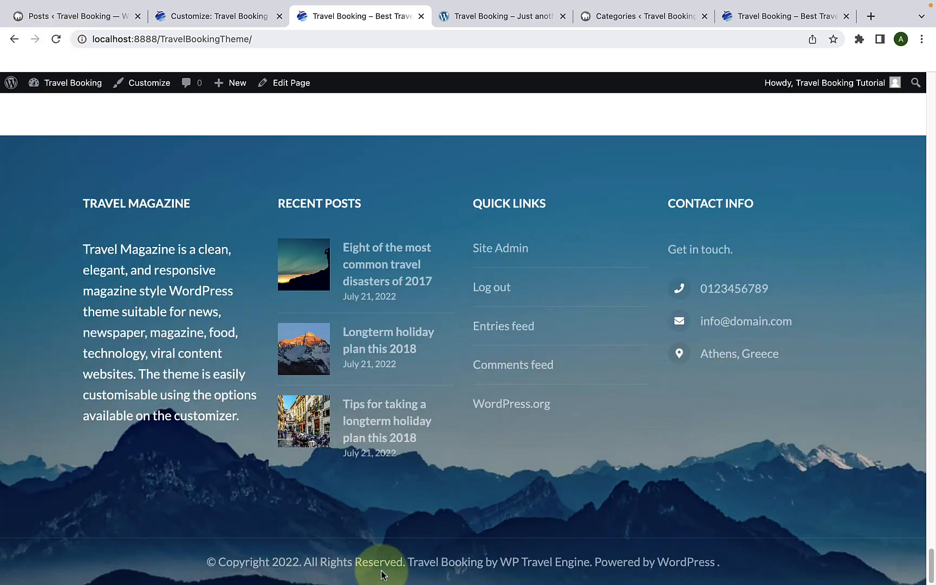
Step: View the customizer's Additional CSS section and return to the main list of settings
left_click(241, 18)
left_click(15, 125)
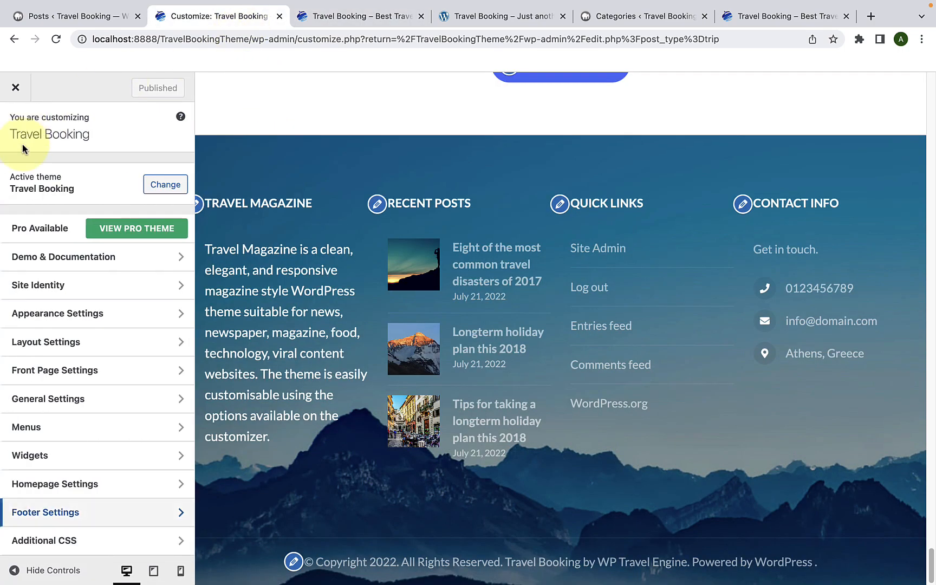
left_click(88, 544)
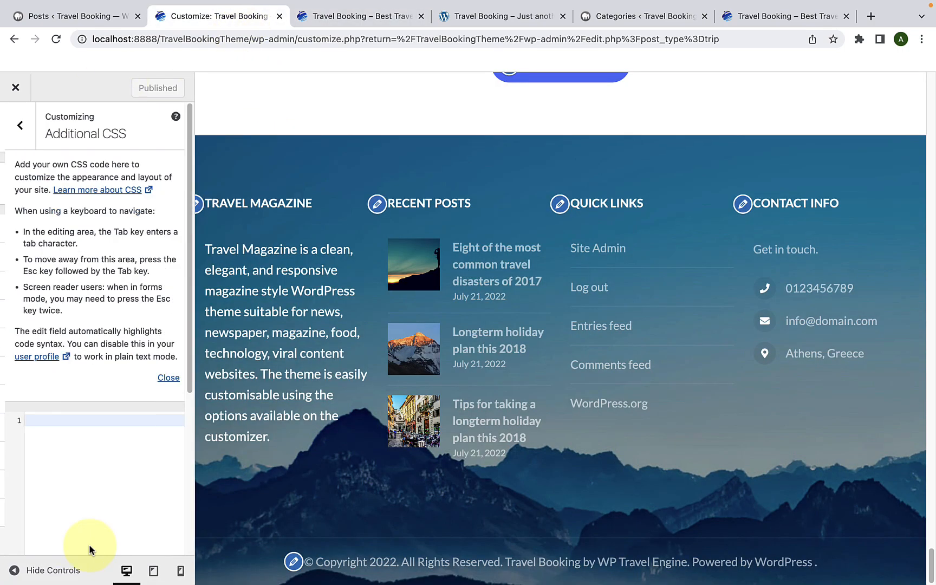
left_click(47, 424)
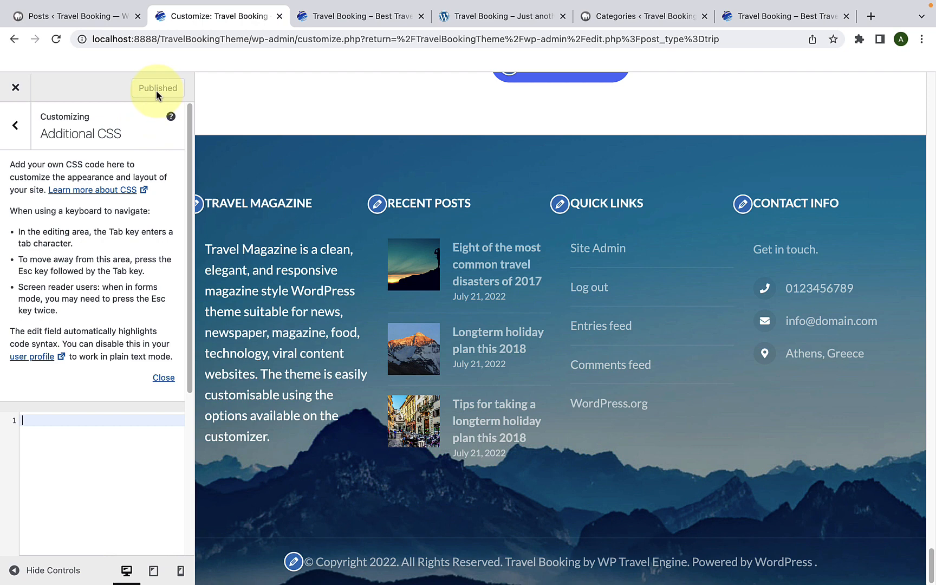
left_click(15, 125)
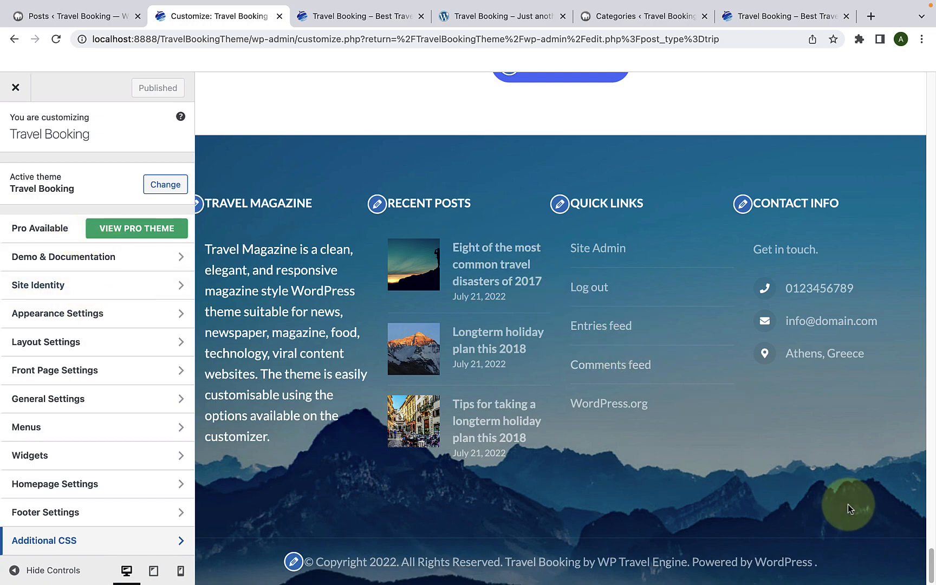
Step: Reload the live home page and review all its sections from the header banner down to the footer
scroll(872, 512, "up", 15)
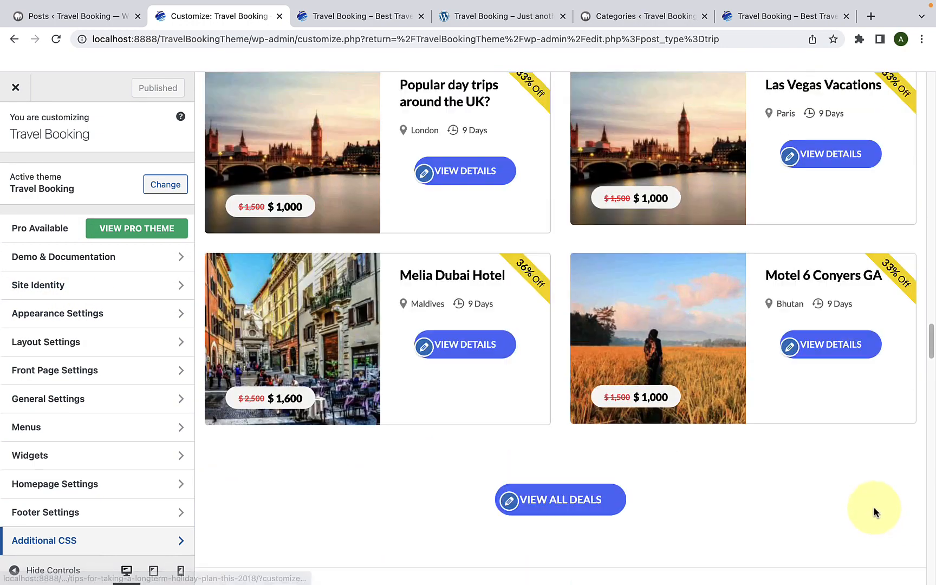
scroll(873, 512, "up", 10)
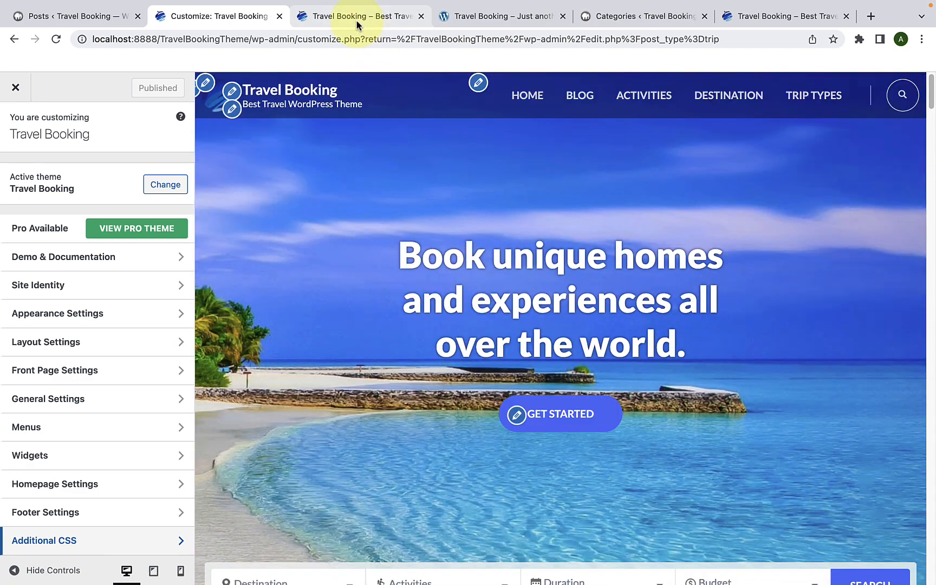
left_click(356, 20)
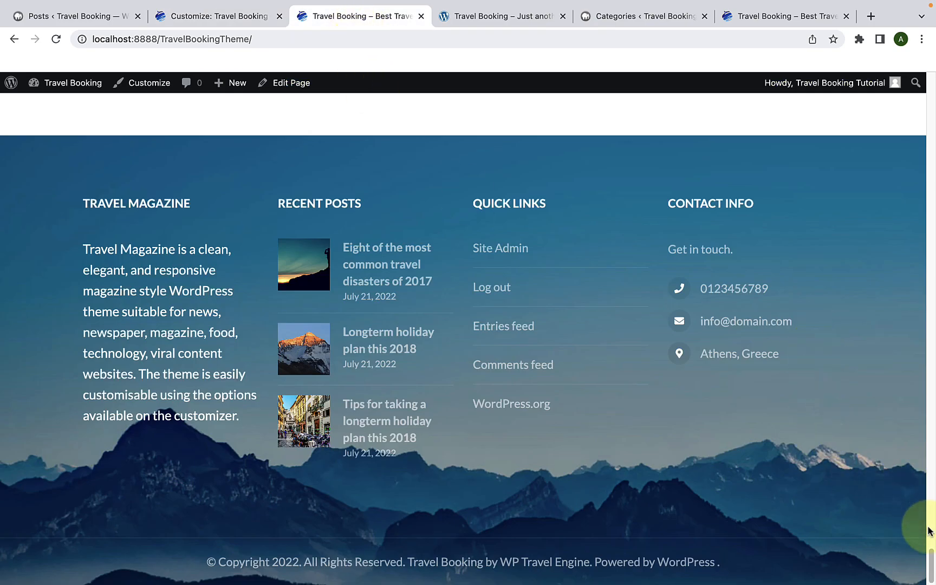
left_click_drag(930, 563, 915, 81)
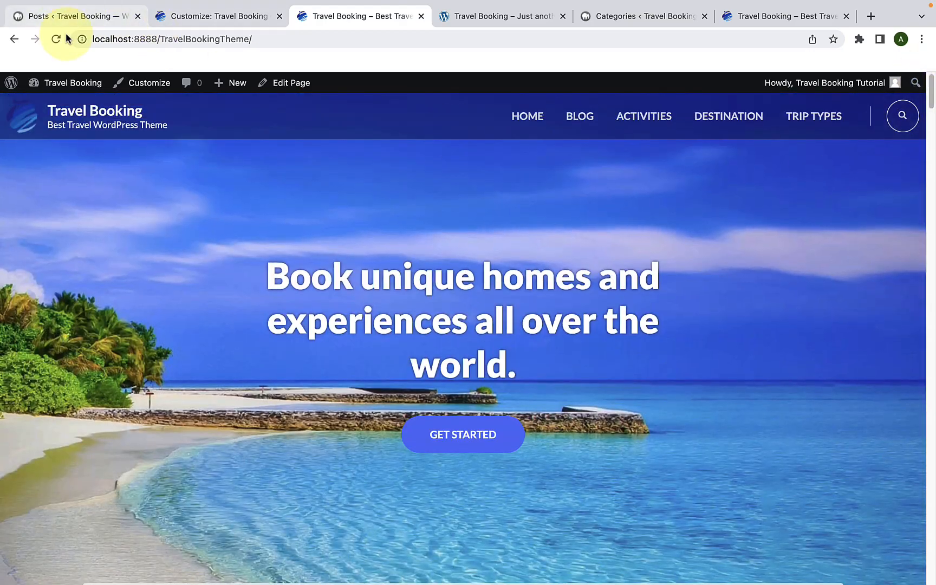
left_click(55, 39)
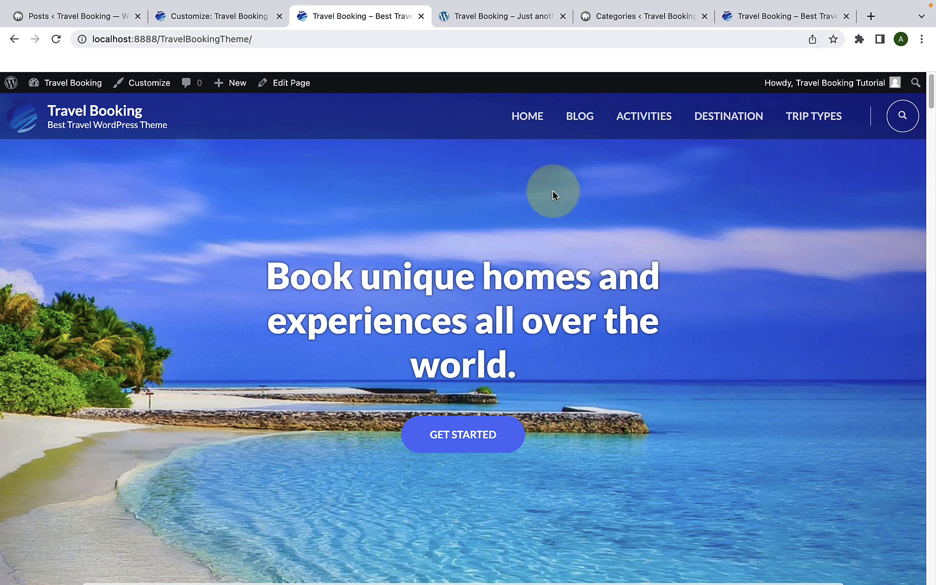
scroll(553, 191, "down", 10)
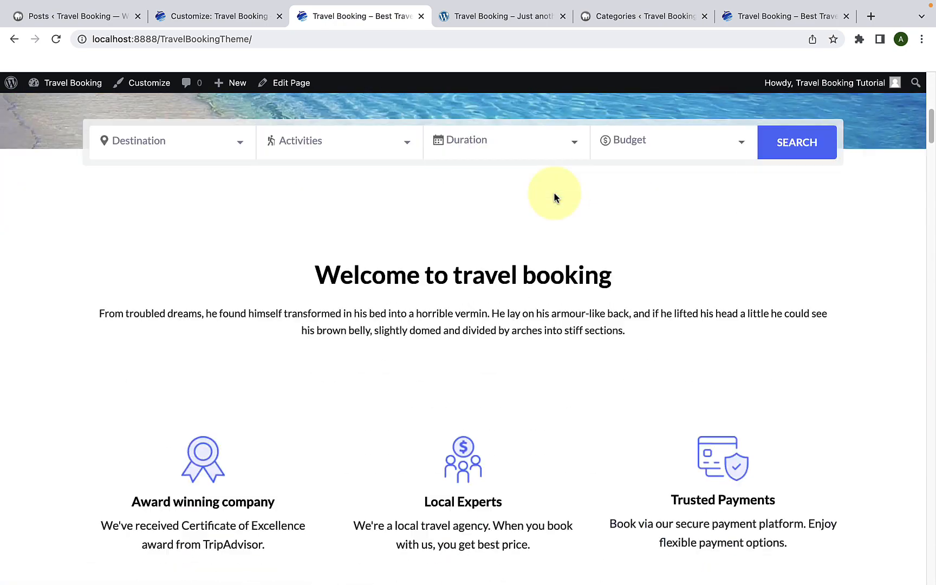
scroll(554, 194, "down", 9)
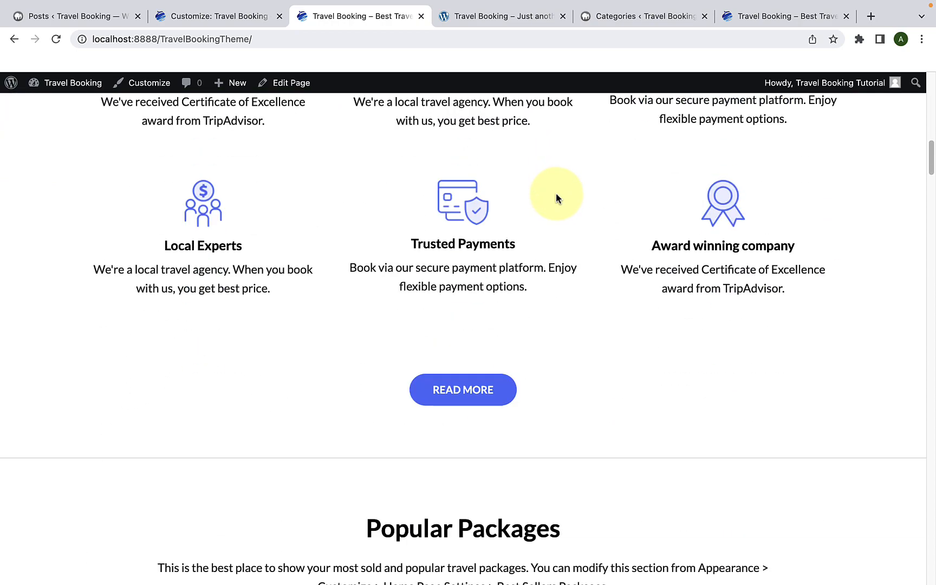
scroll(556, 194, "down", 14)
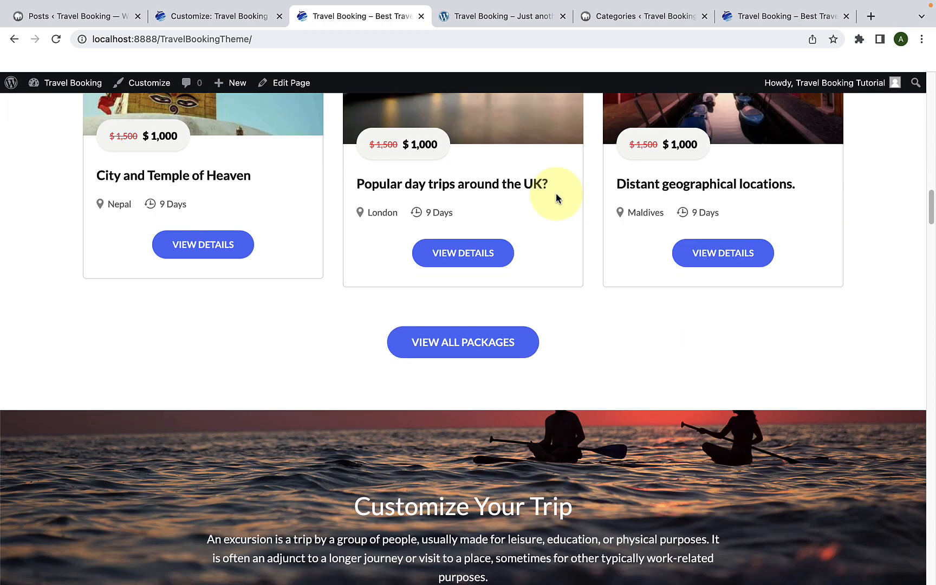
scroll(556, 193, "down", 15)
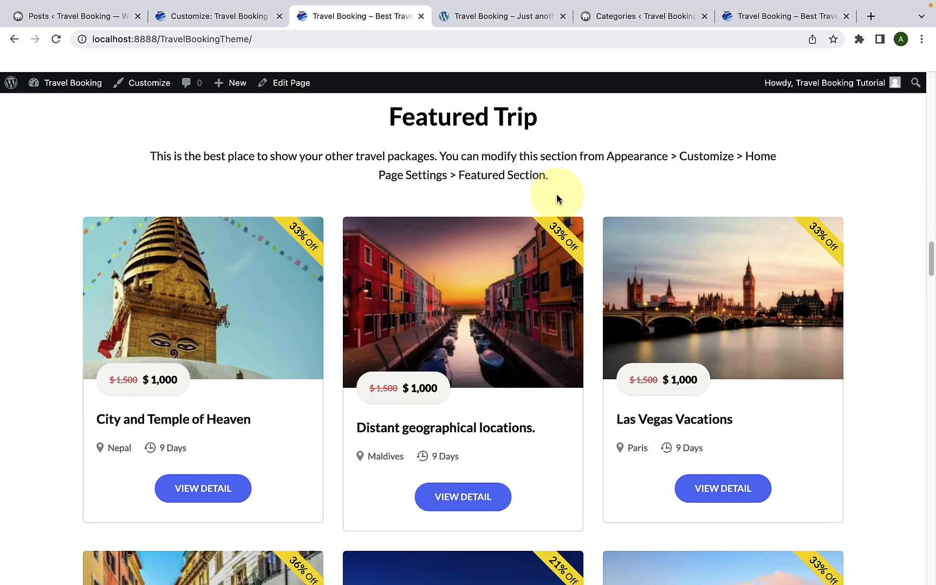
scroll(556, 199, "down", 8)
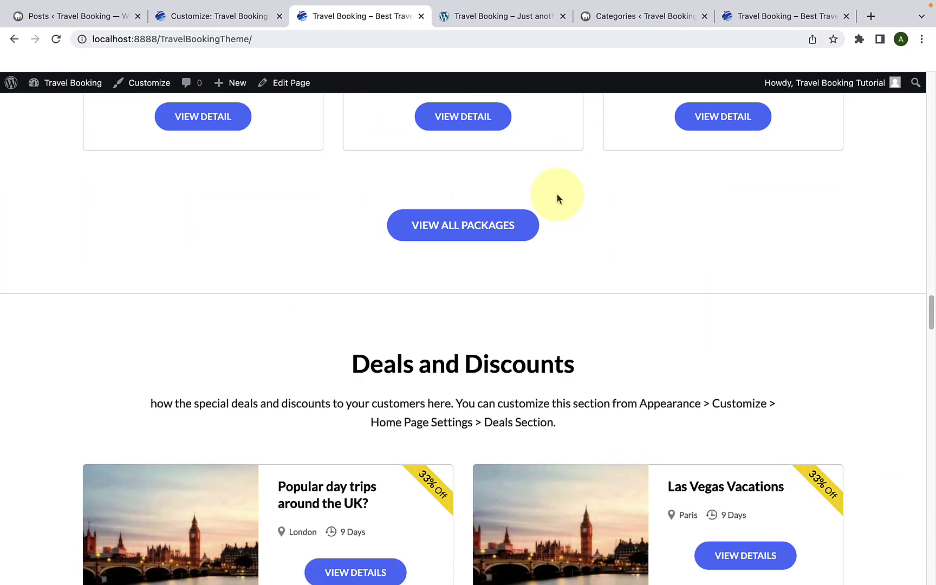
scroll(558, 198, "down", 17)
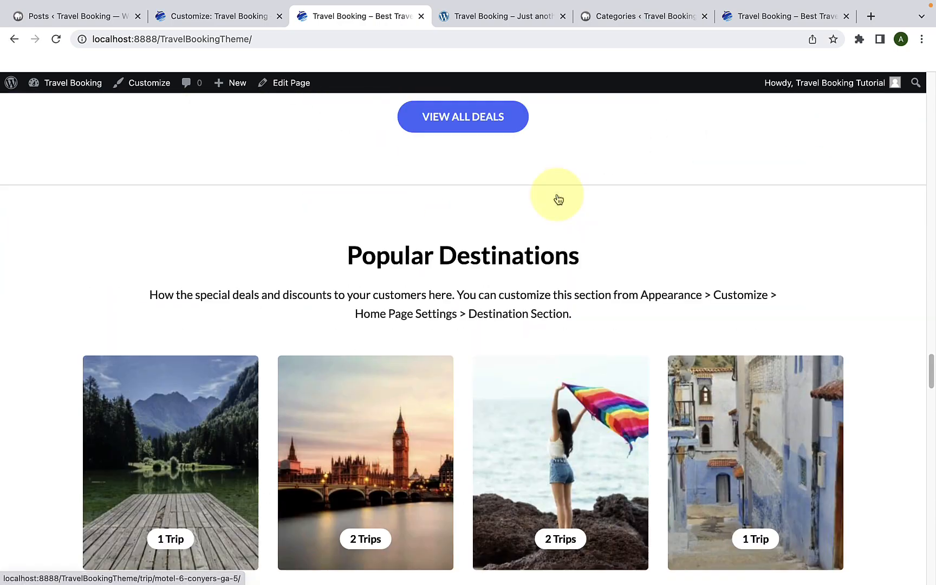
scroll(558, 199, "down", 10)
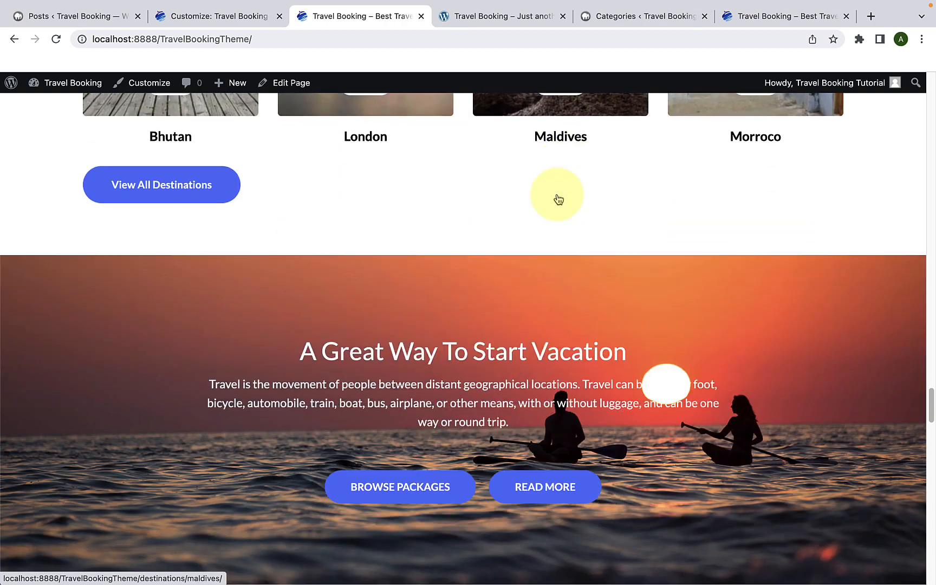
scroll(558, 199, "down", 19)
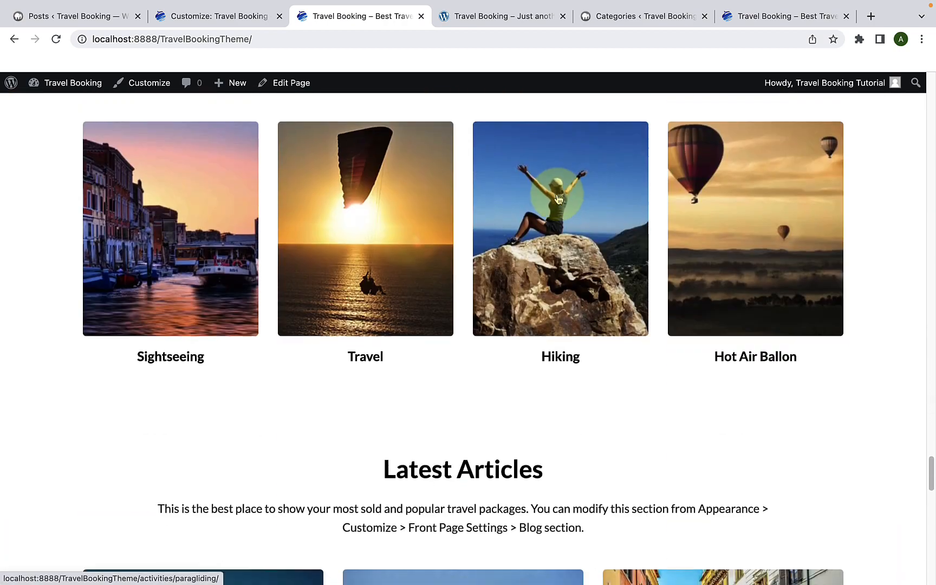
scroll(558, 200, "down", 19)
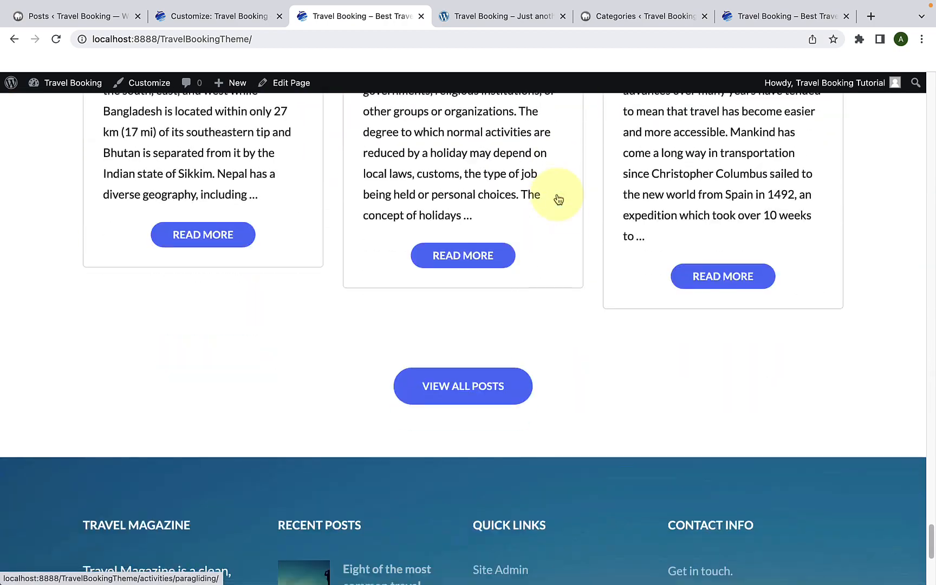
scroll(558, 199, "down", 7)
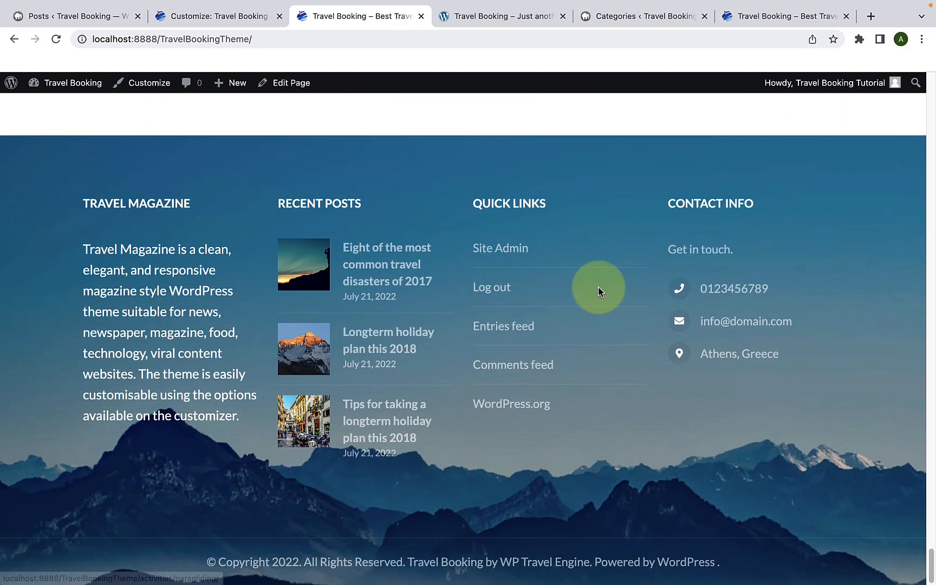
left_click_drag(931, 563, 933, 71)
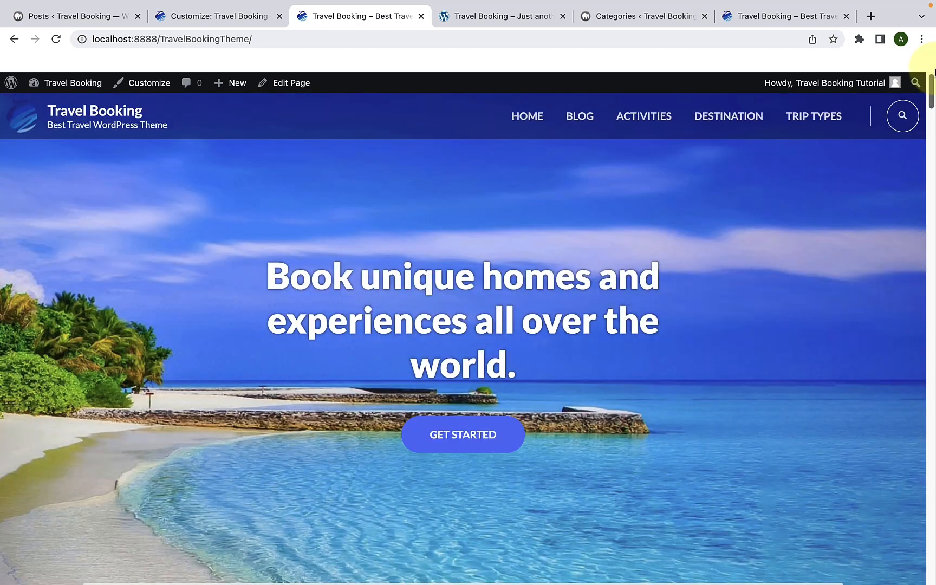